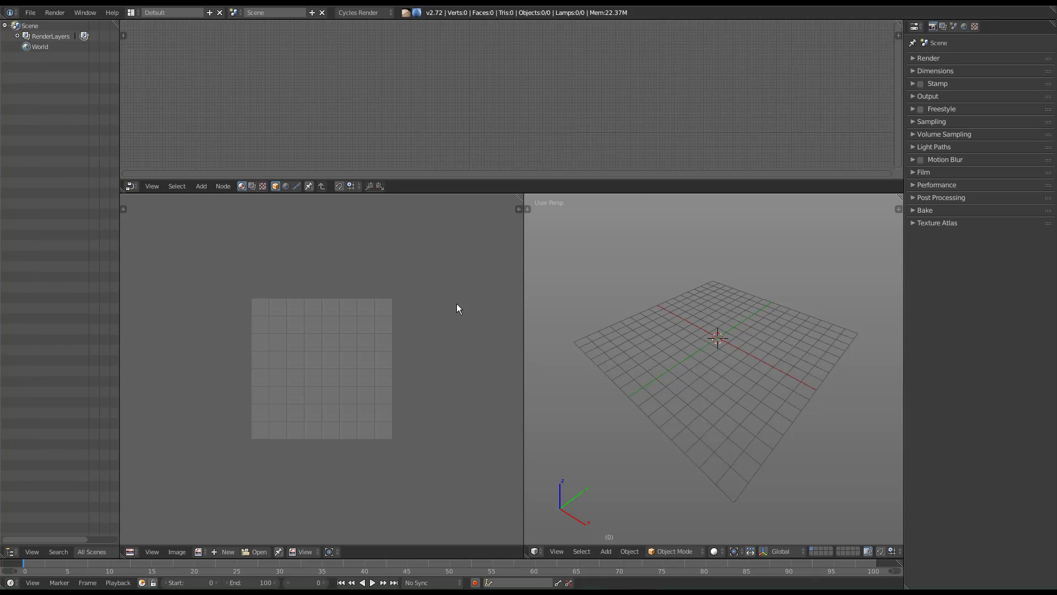
Enlarge the 3D view by shrinking the node editor above it and narrowing the image editor beside it.
left_click_drag(504, 180, 503, 73)
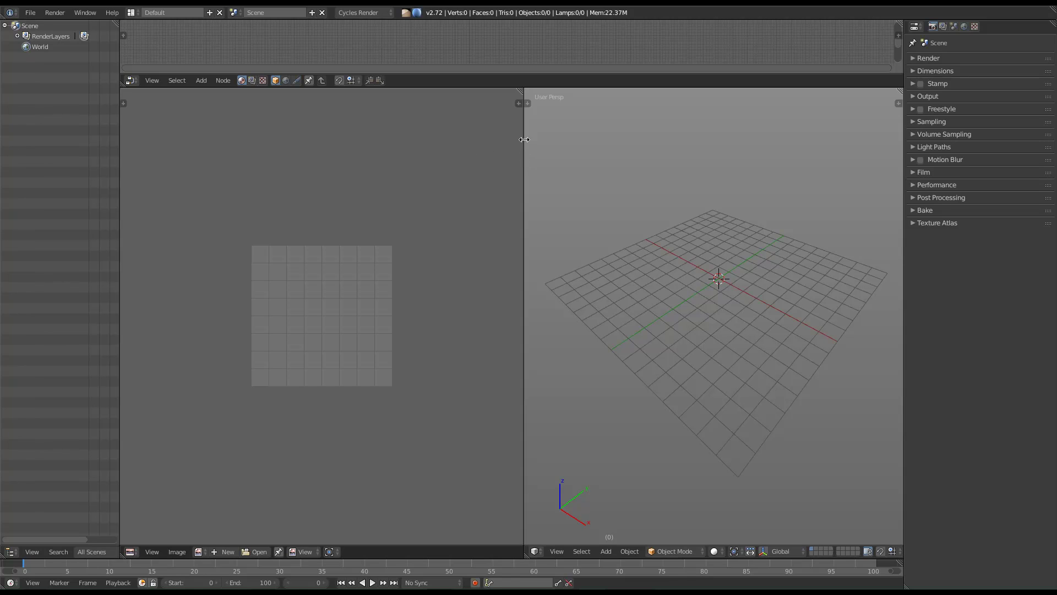
left_click_drag(524, 140, 368, 165)
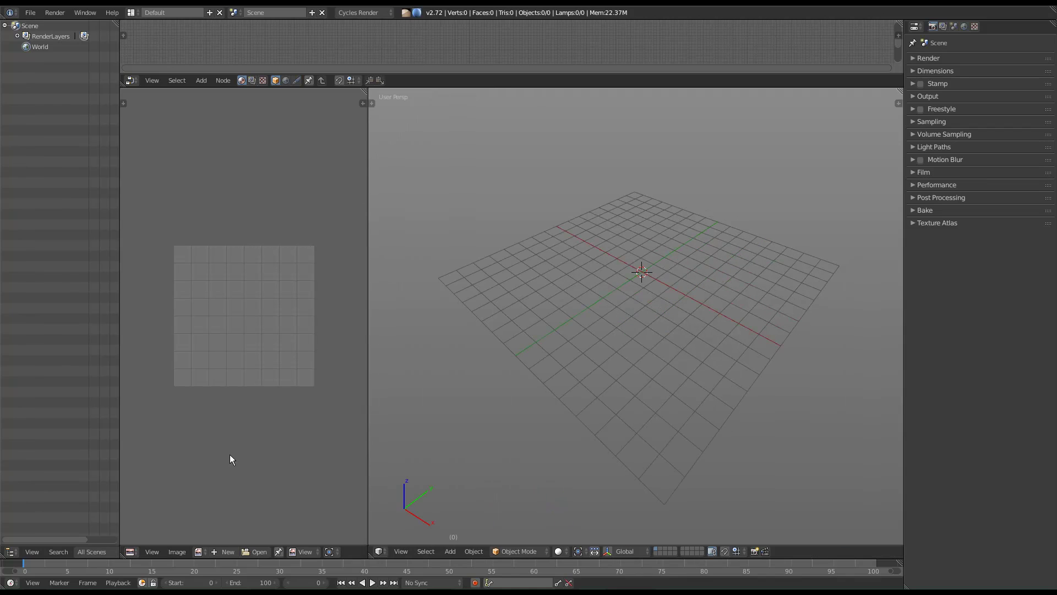
Open the close-up JAP_LAMP render from drive H: in the image editor as the lantern modelling reference.
left_click(257, 551)
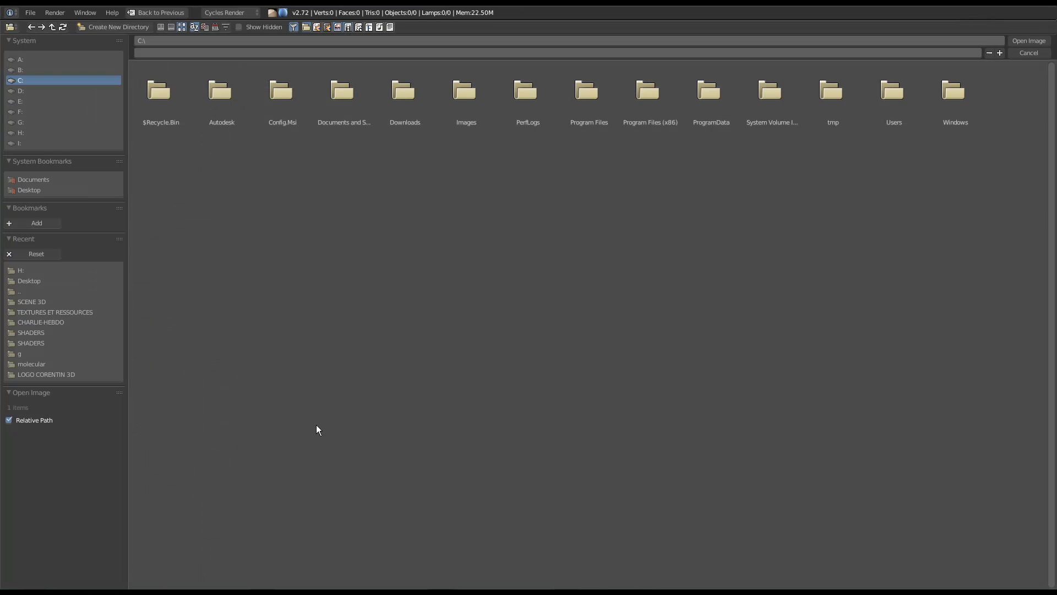
left_click(188, 44)
key("Return")
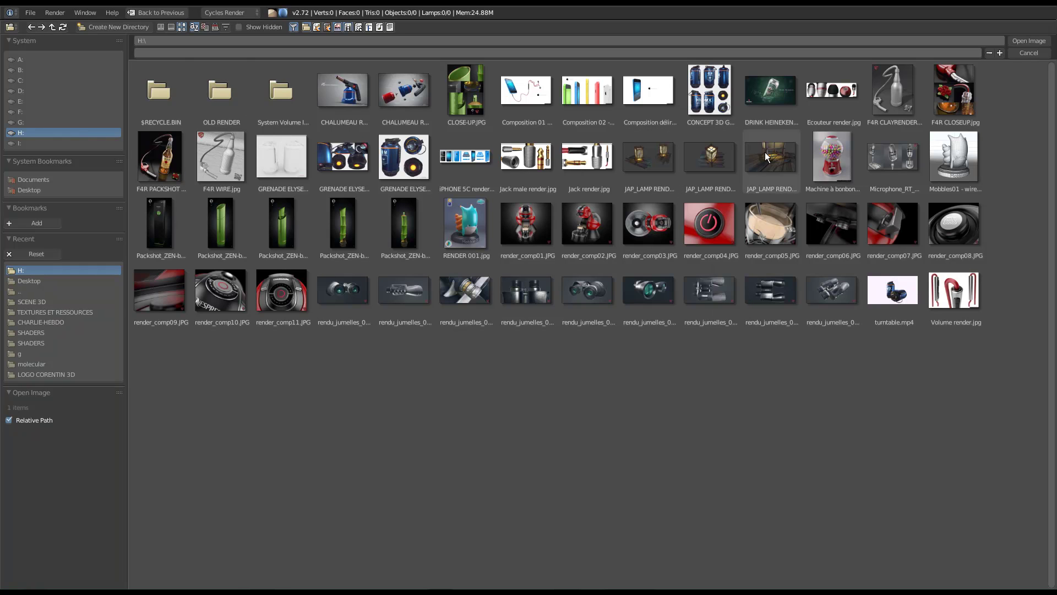
double_click(649, 158)
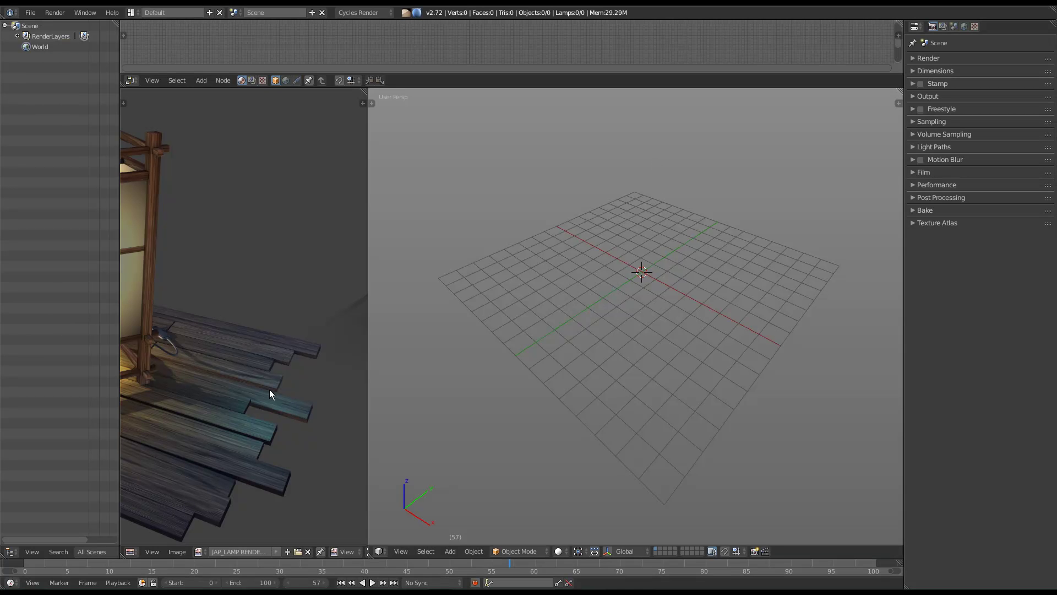
scroll(238, 402, "down", 3)
scroll(150, 351, "up", 4)
middle_click_drag(151, 352, 126, 435)
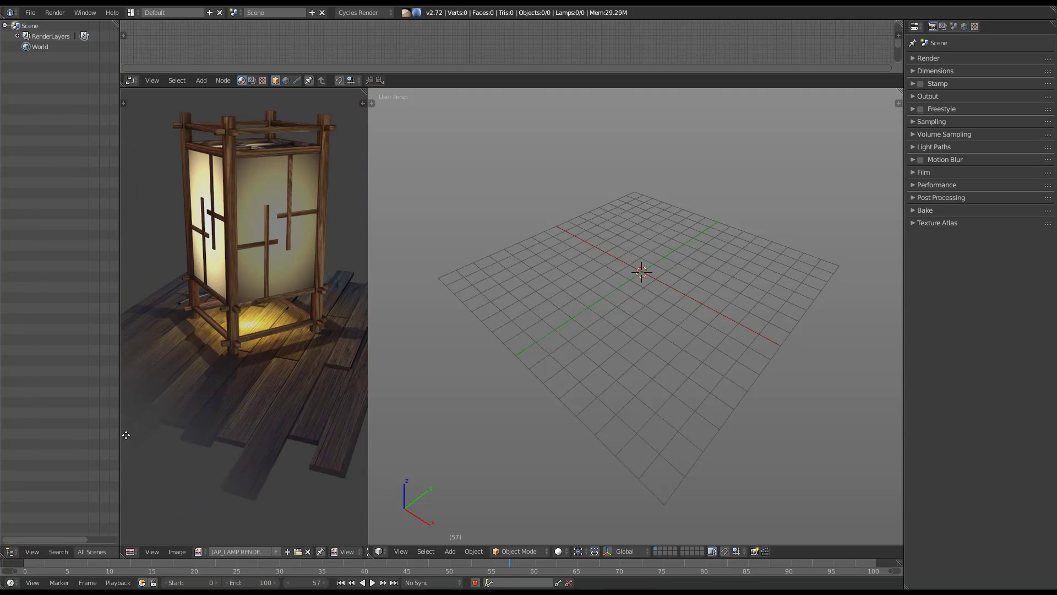
scroll(156, 389, "up", 2)
middle_click_drag(156, 389, 110, 396)
Add a mesh cube at the world origin while working in the top orthographic view.
middle_click_drag(656, 295, 594, 273)
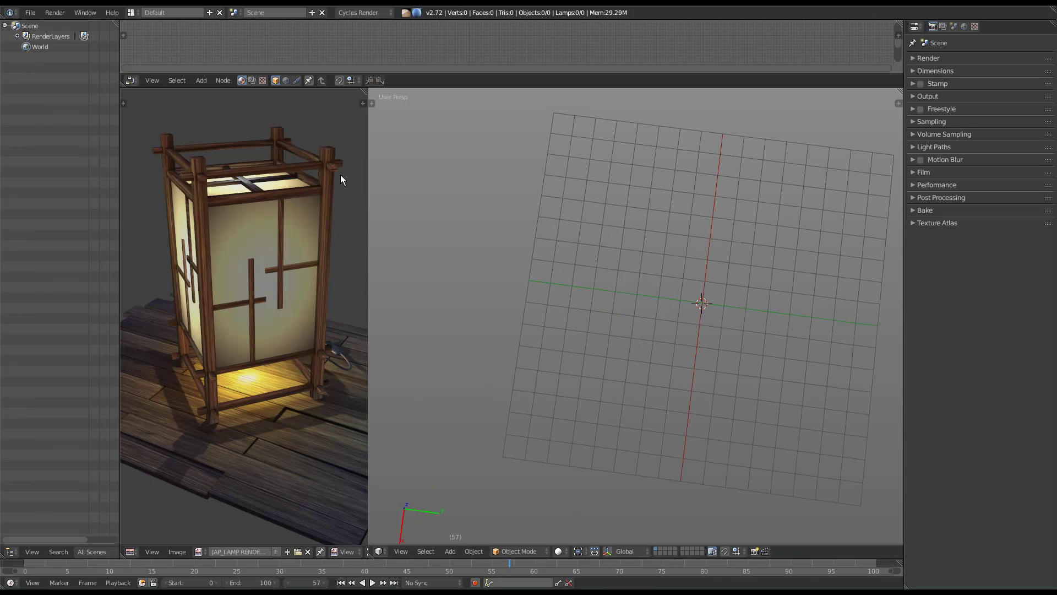
middle_click_drag(705, 325, 644, 350)
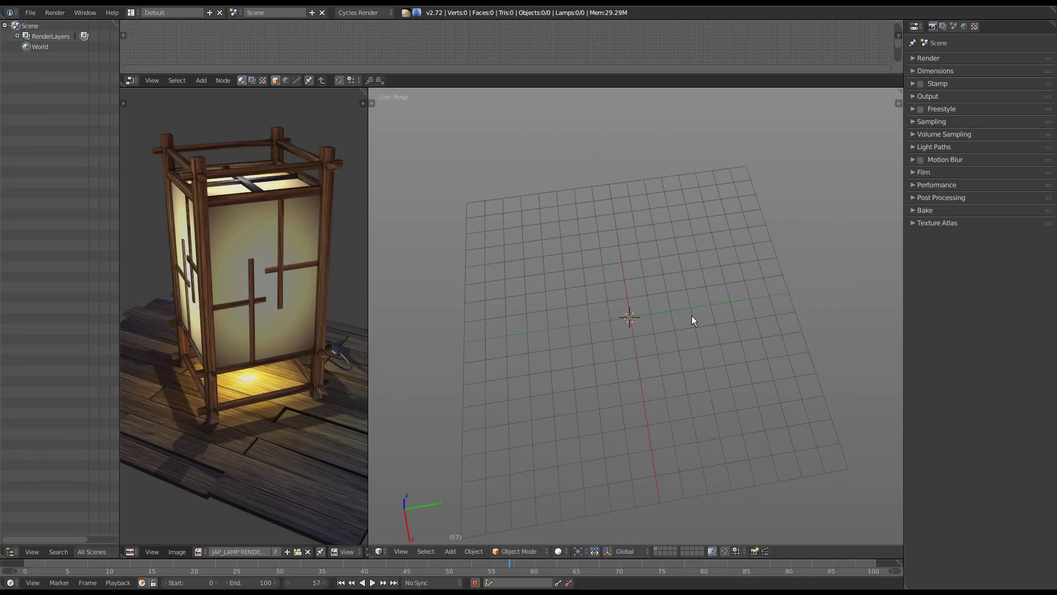
key("KP_7")
middle_click_drag(677, 305, 629, 274, "shift")
scroll(611, 353, "up", 2)
key("shift+a")
mouse_move(570, 278)
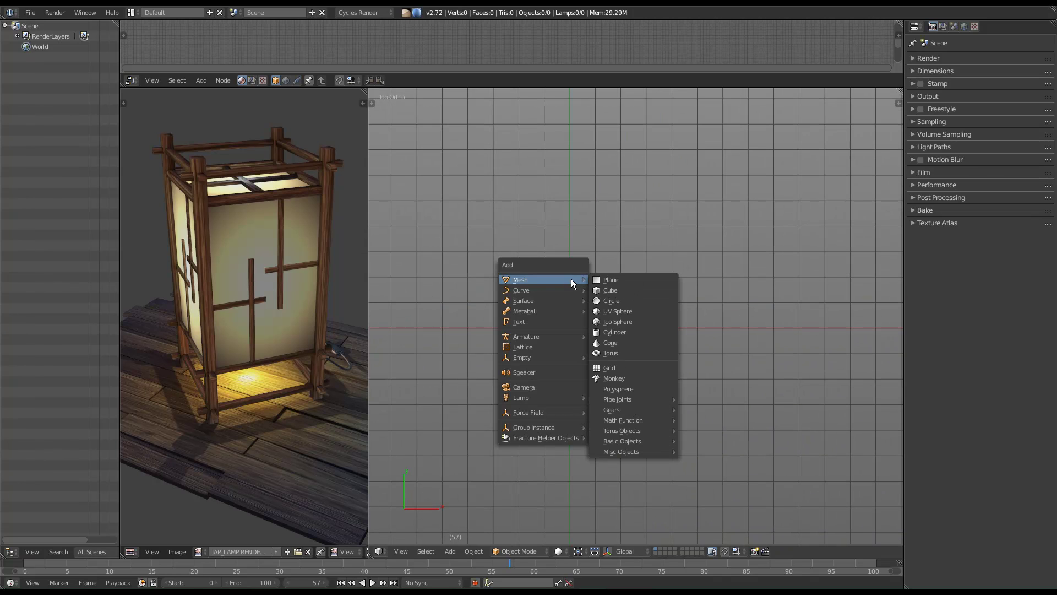
left_click(620, 288)
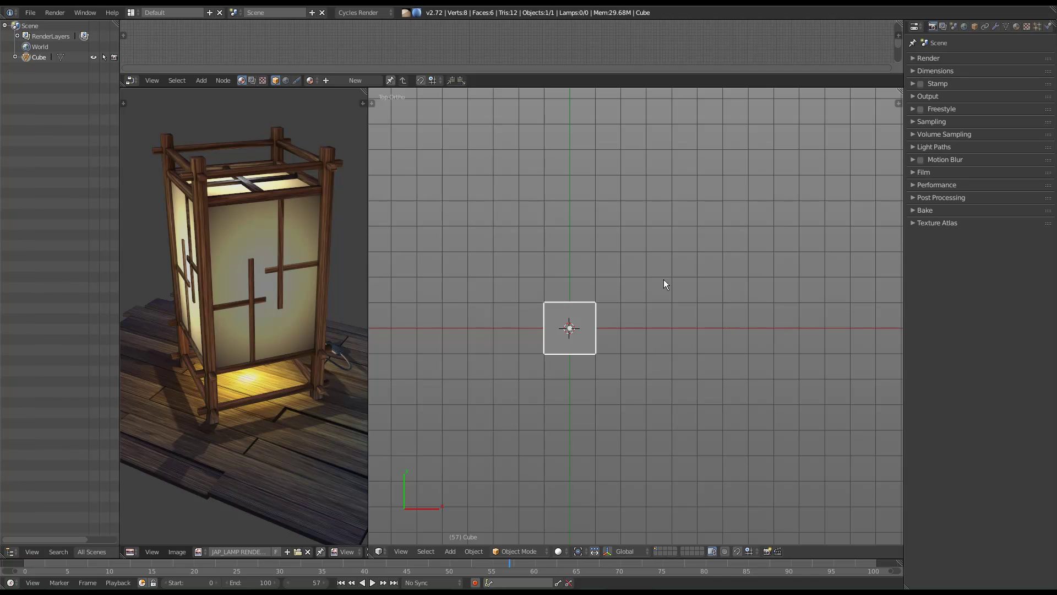
Move the cube in grid-snapped moves to about 9 units along both X and Y from the world origin.
middle_click_drag(610, 338, 613, 298, "shift")
key("g")
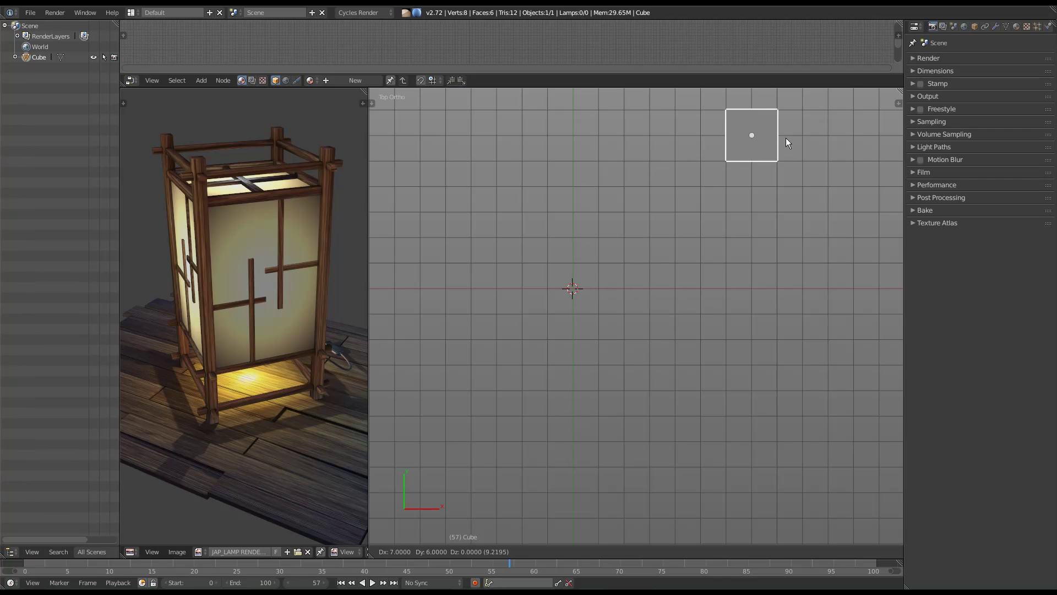
left_click(786, 124)
middle_click_drag(620, 262, 557, 443, "shift")
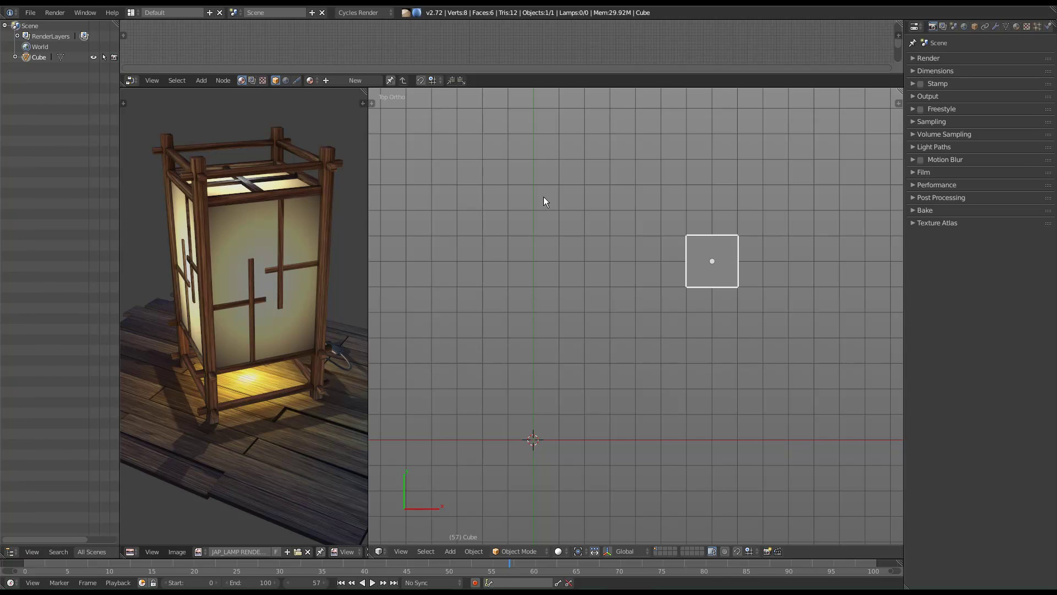
key("g")
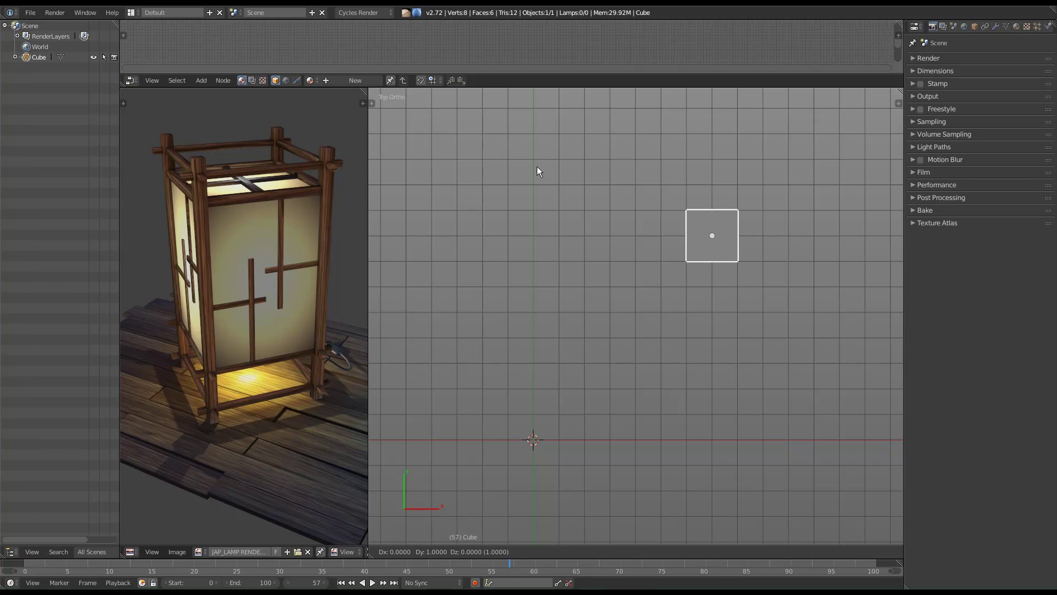
left_click(535, 155)
middle_click_drag(537, 461, 527, 419, "shift")
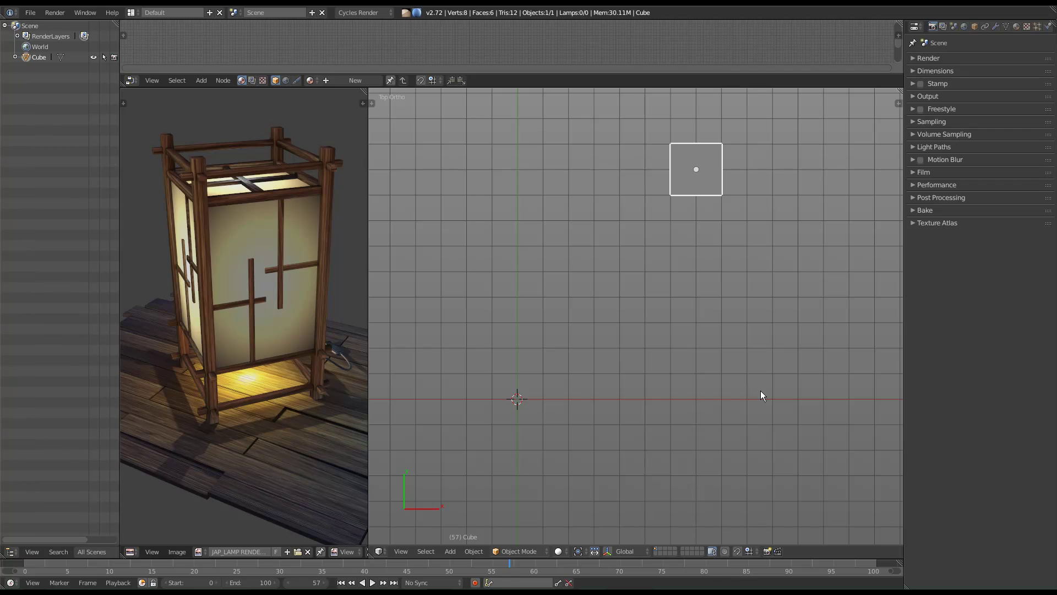
key("g")
left_click(799, 395)
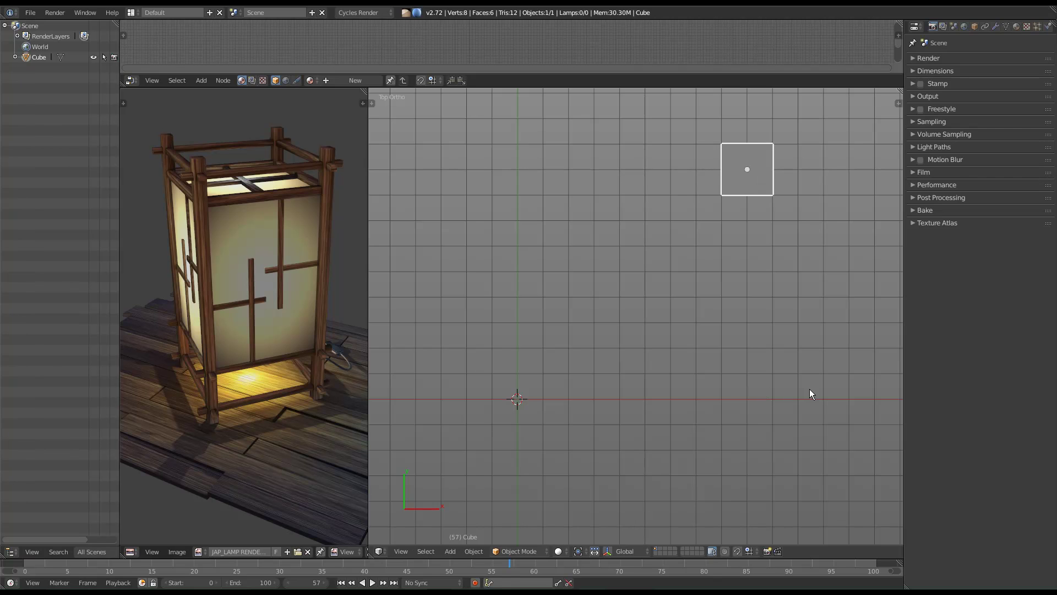
middle_click_drag(763, 222, 730, 274, "shift")
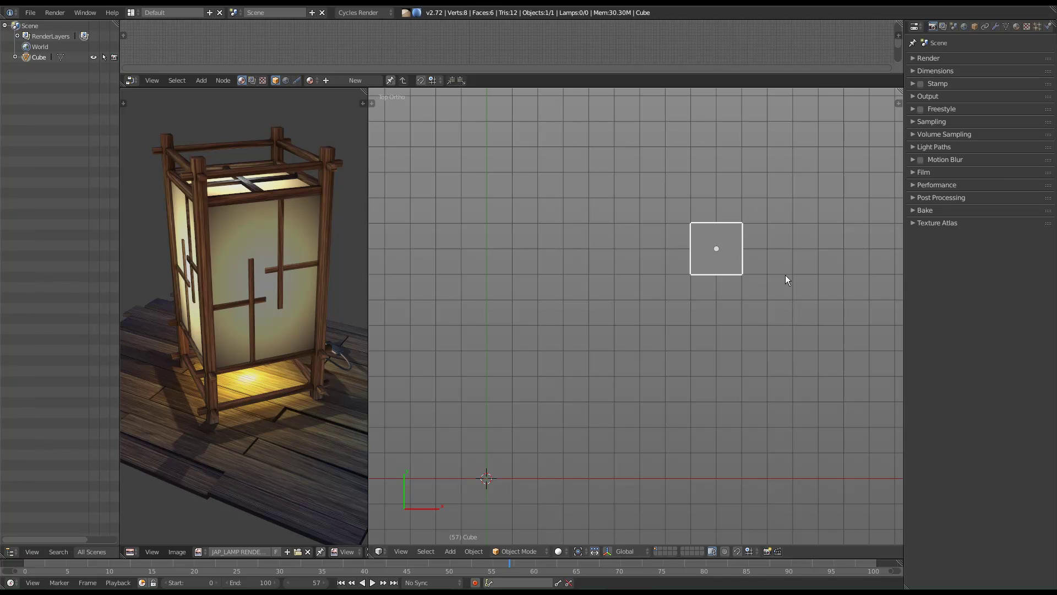
middle_click_drag(553, 331, 553, 255, "shift")
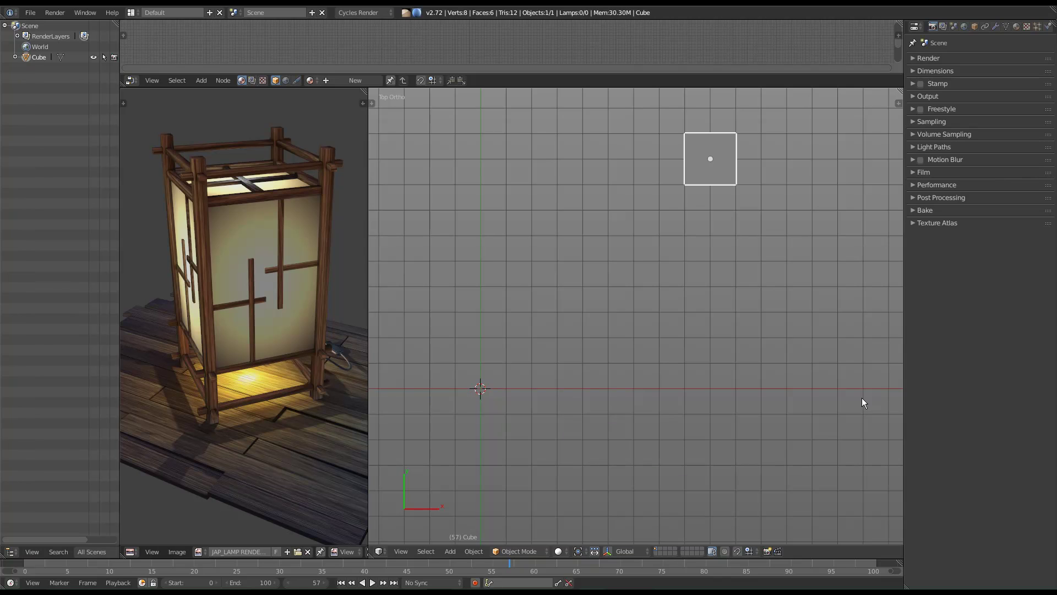
middle_click_drag(627, 367, 631, 425, "shift")
scroll(614, 401, "down", 1)
scroll(613, 401, "down", 2)
middle_click_drag(650, 366, 706, 307, "shift")
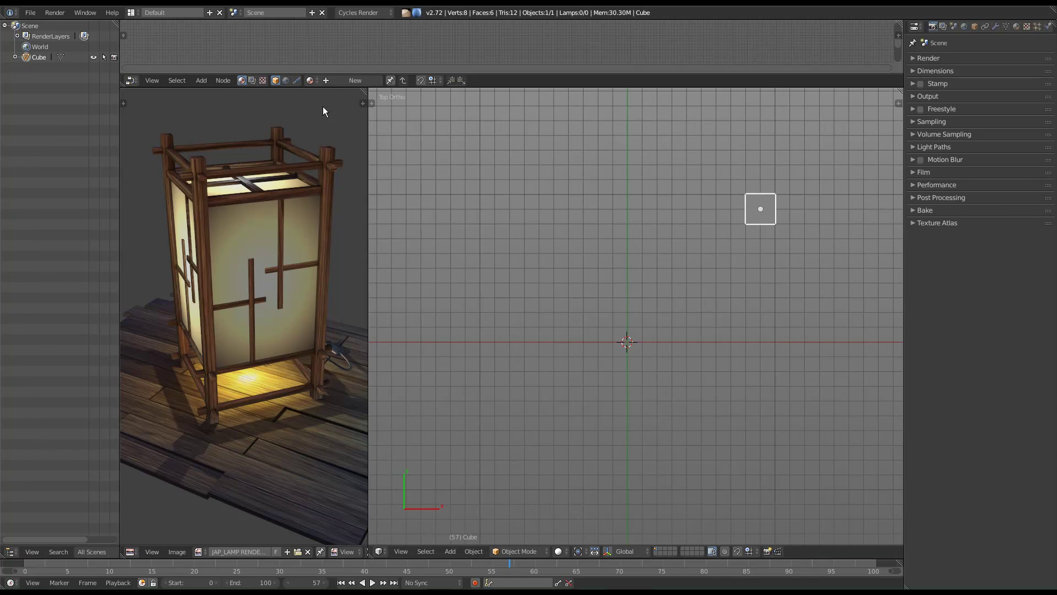
middle_click_drag(665, 323, 662, 363, "shift")
middle_click_drag(722, 329, 700, 310, "shift")
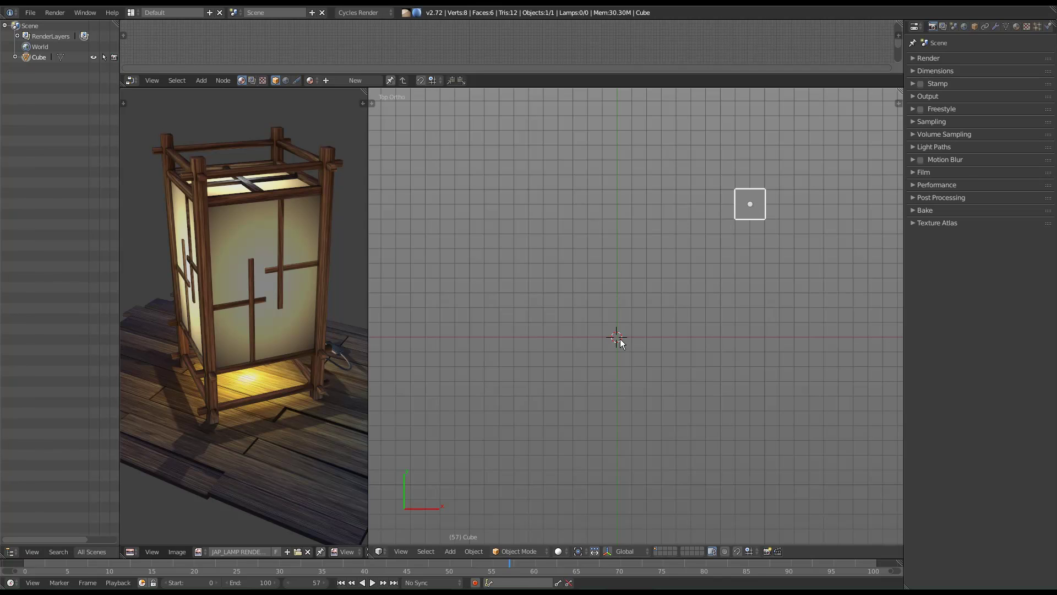
Set the cube's origin to the 3D cursor at the world center.
left_click(373, 104)
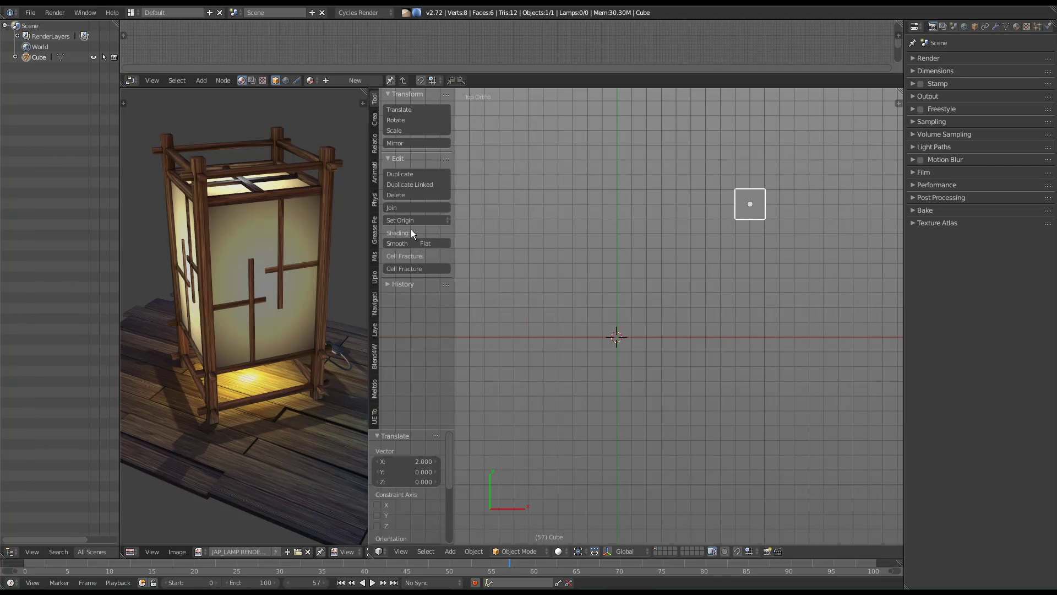
key("t")
key("t")
left_click(389, 81)
left_click(420, 220)
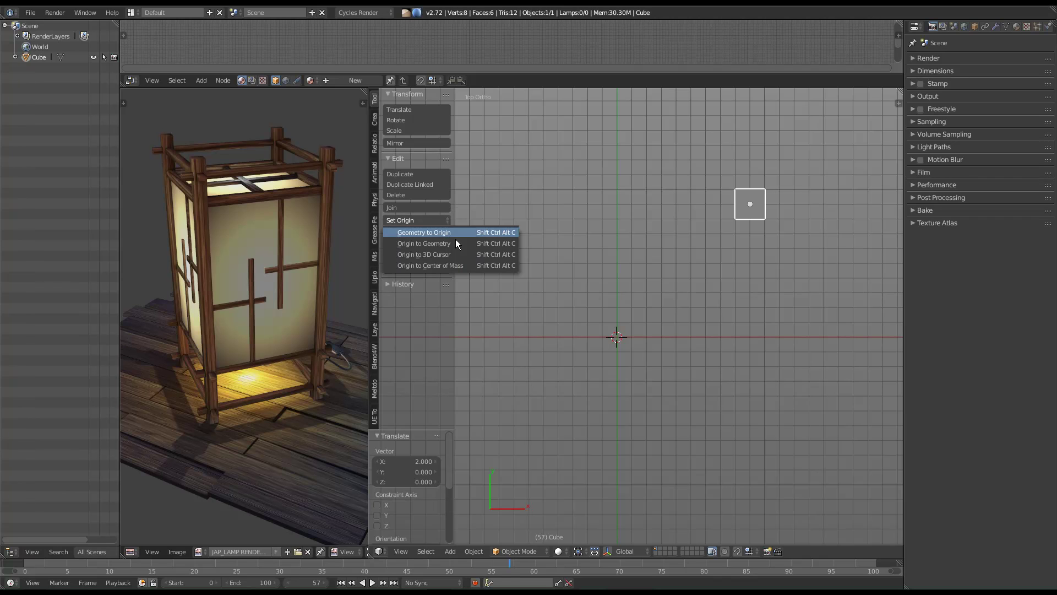
left_click(431, 255)
Inspect the cube's origin at the world center and the available pivot point modes.
scroll(601, 390, "down", 6, "shift")
scroll(602, 290, "up", 3, "shift")
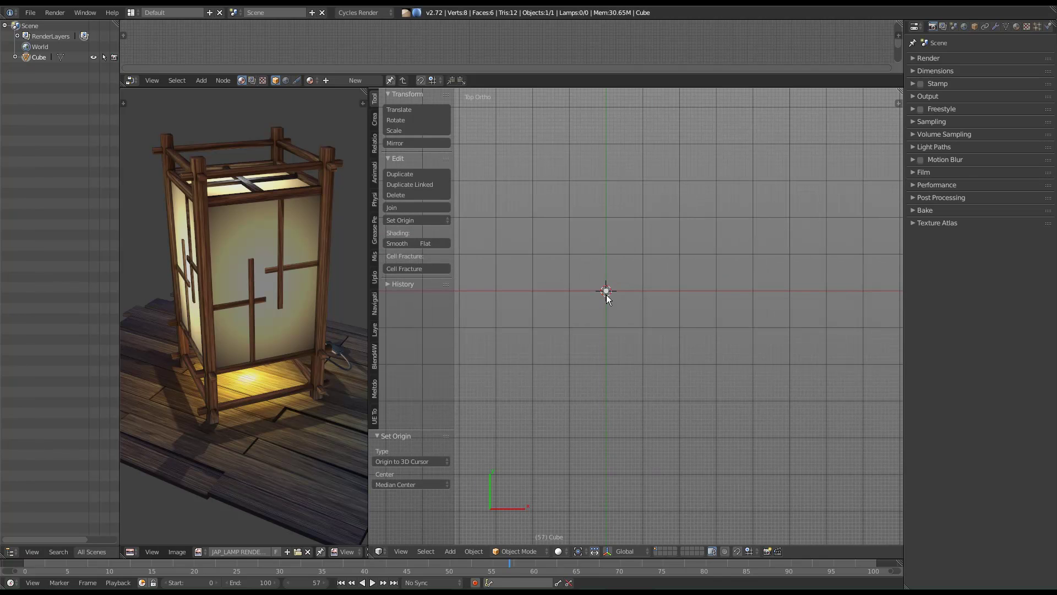
scroll(697, 286, "up", 2, "shift")
scroll(704, 325, "down", 1)
middle_click_drag(711, 356, 693, 313, "shift")
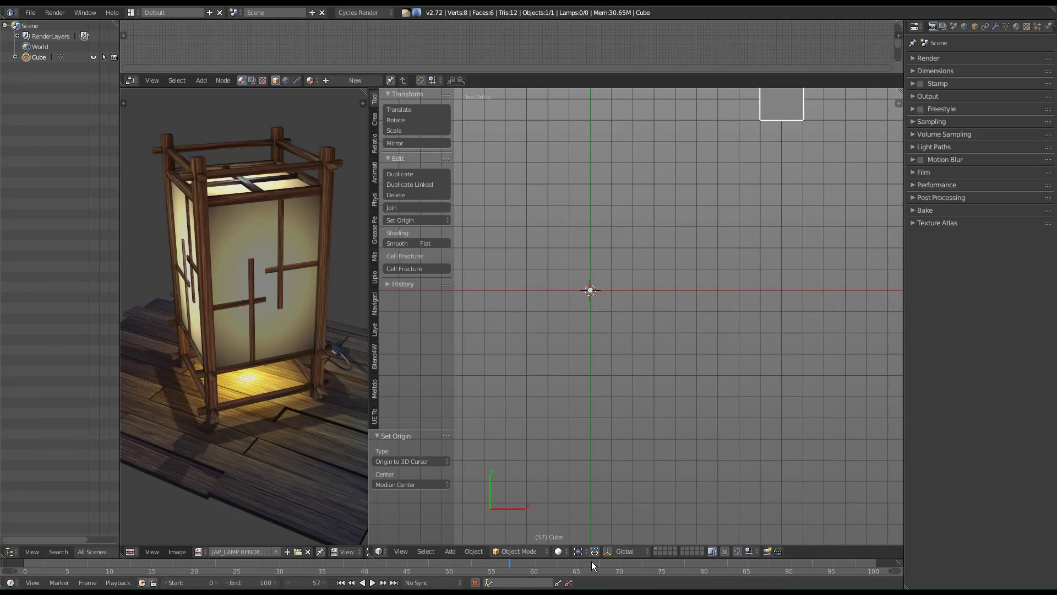
left_click(578, 551)
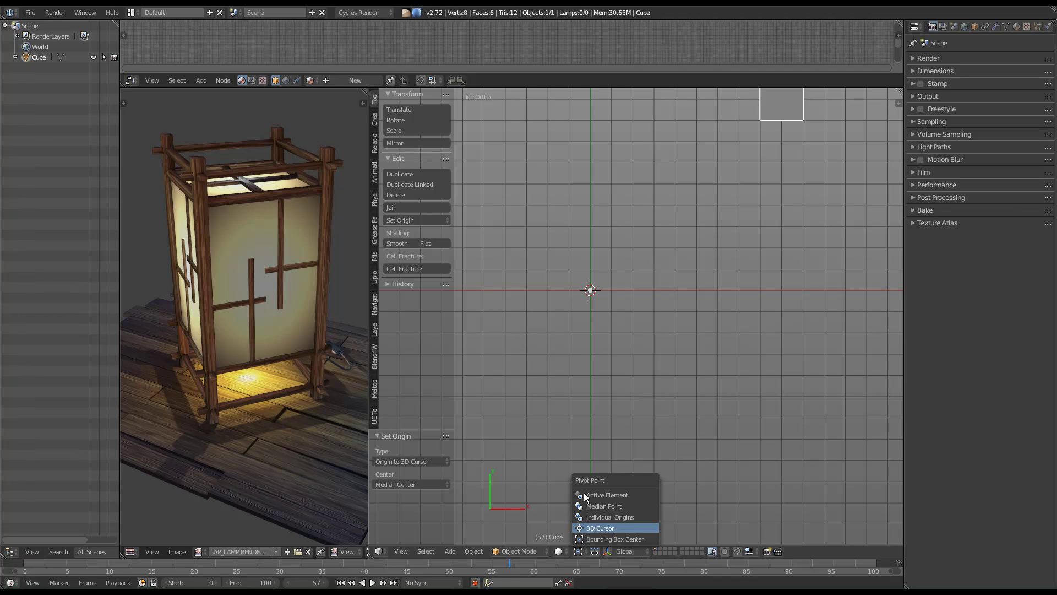
middle_click_drag(616, 286, 559, 402, "shift")
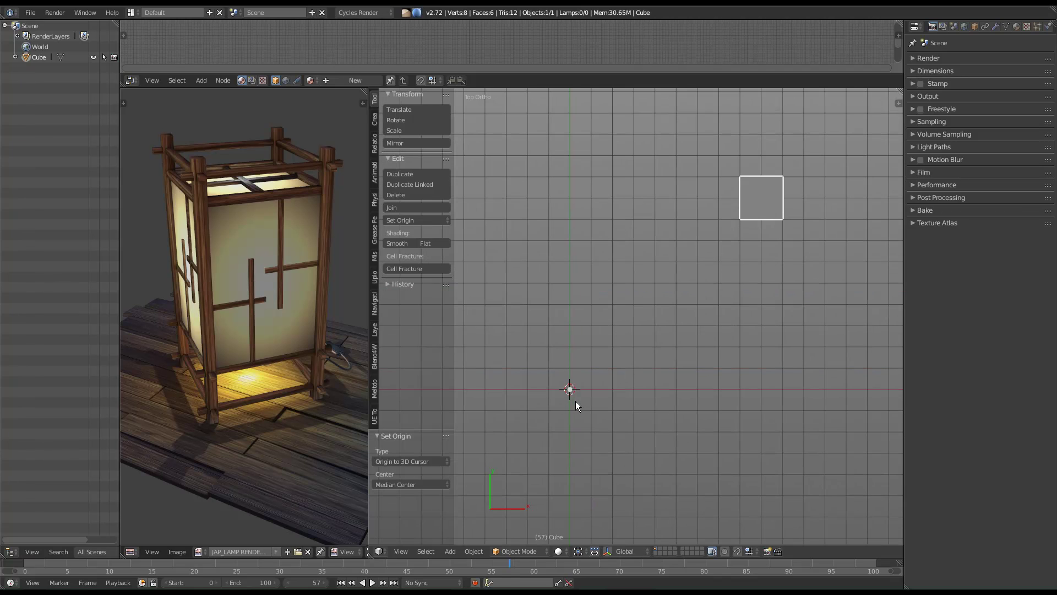
scroll(697, 415, "down", 2)
middle_click_drag(699, 339, 758, 207, "shift")
middle_click_drag(769, 306, 770, 302, "shift")
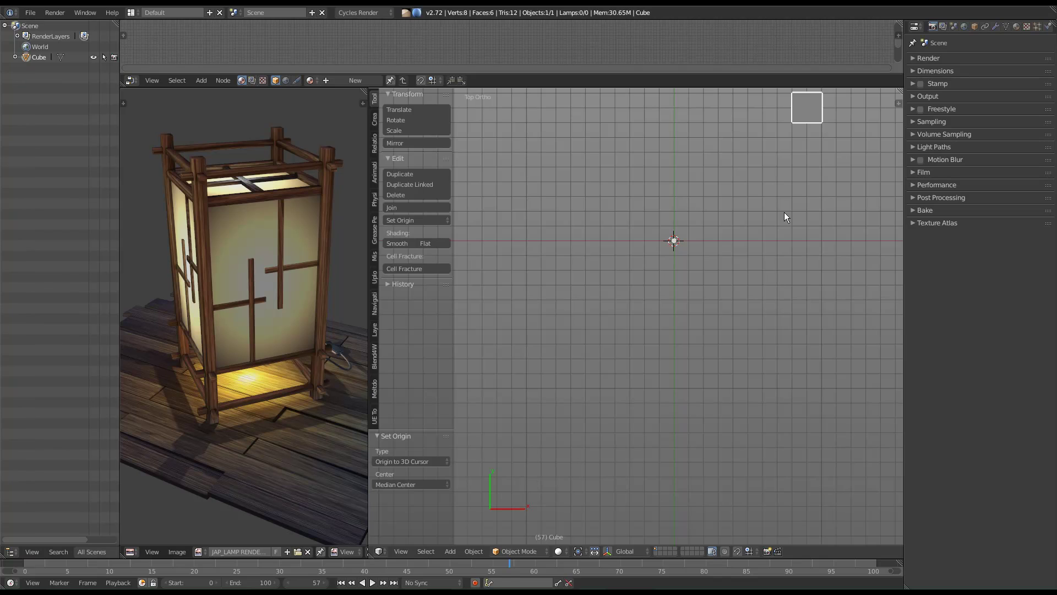
middle_click_drag(789, 215, 778, 245, "shift")
middle_click_drag(809, 146, 795, 199, "shift")
Copy the cube and paste a duplicate in the same position.
key("ctrl+c")
key("ctrl+v")
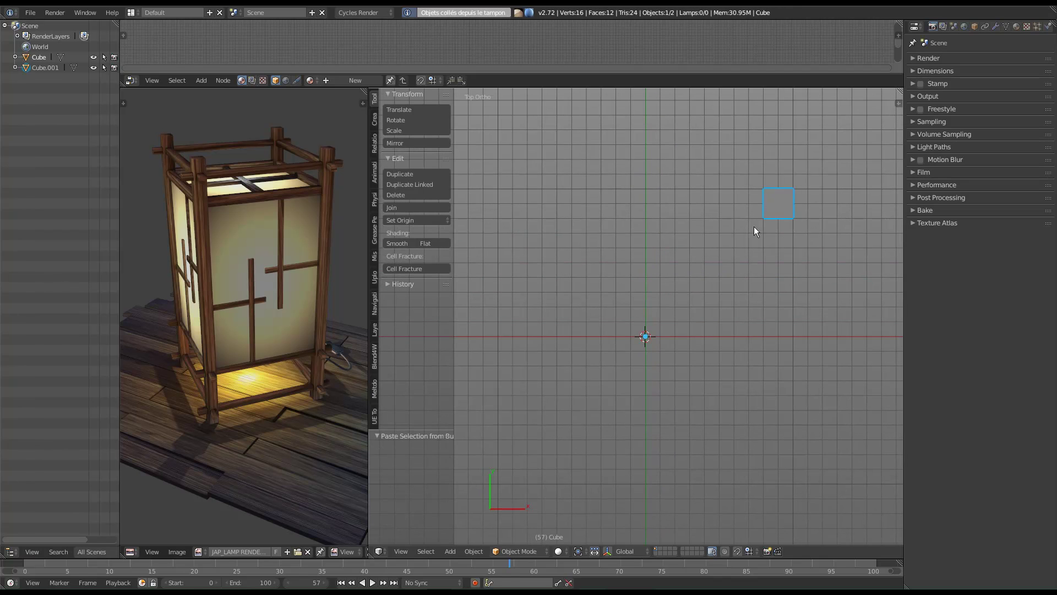
key("g")
left_click(763, 197)
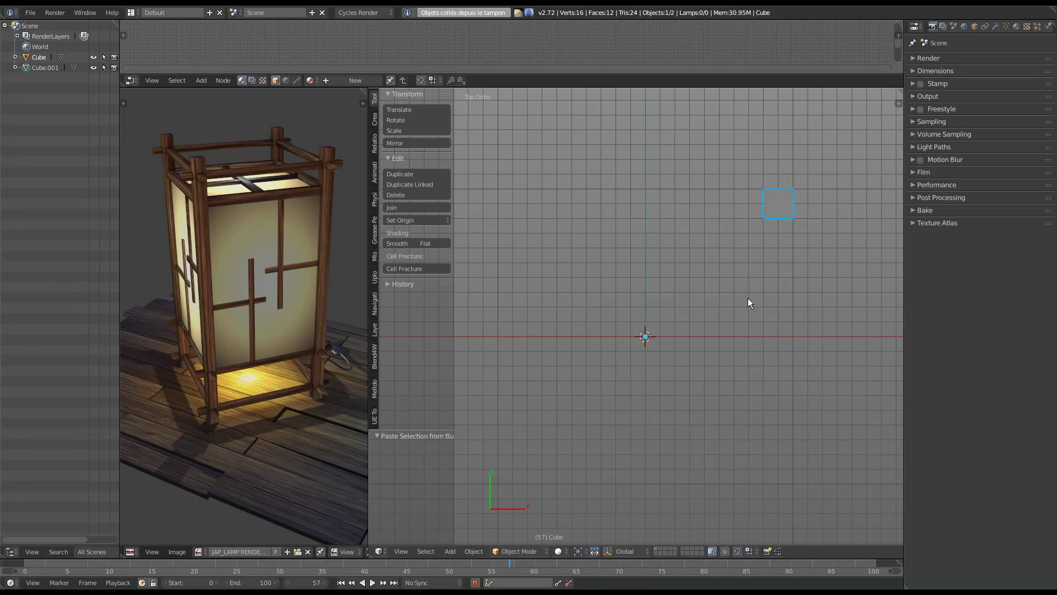
key("r")
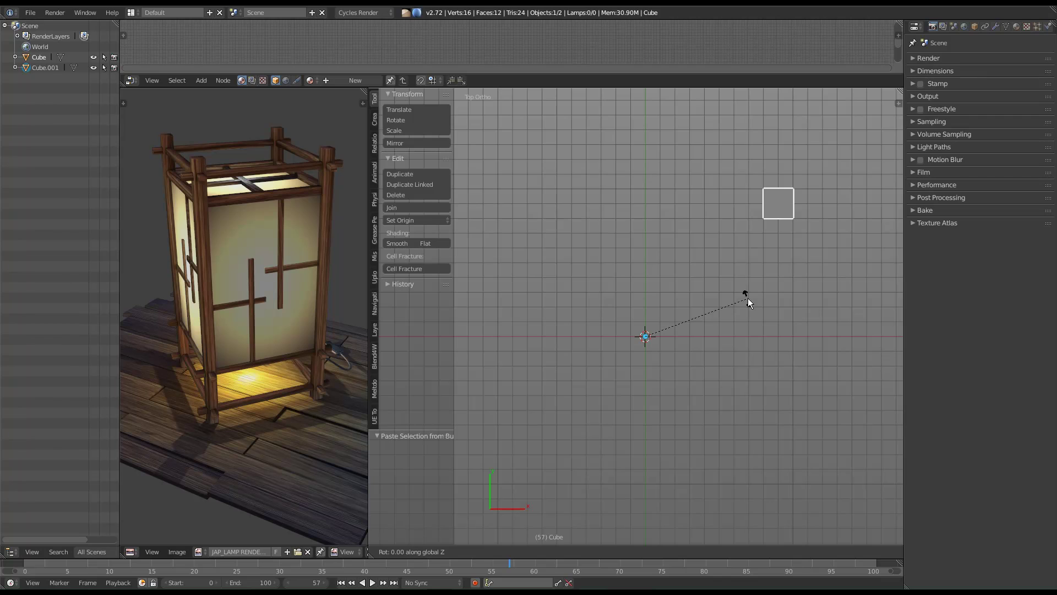
left_click(747, 299)
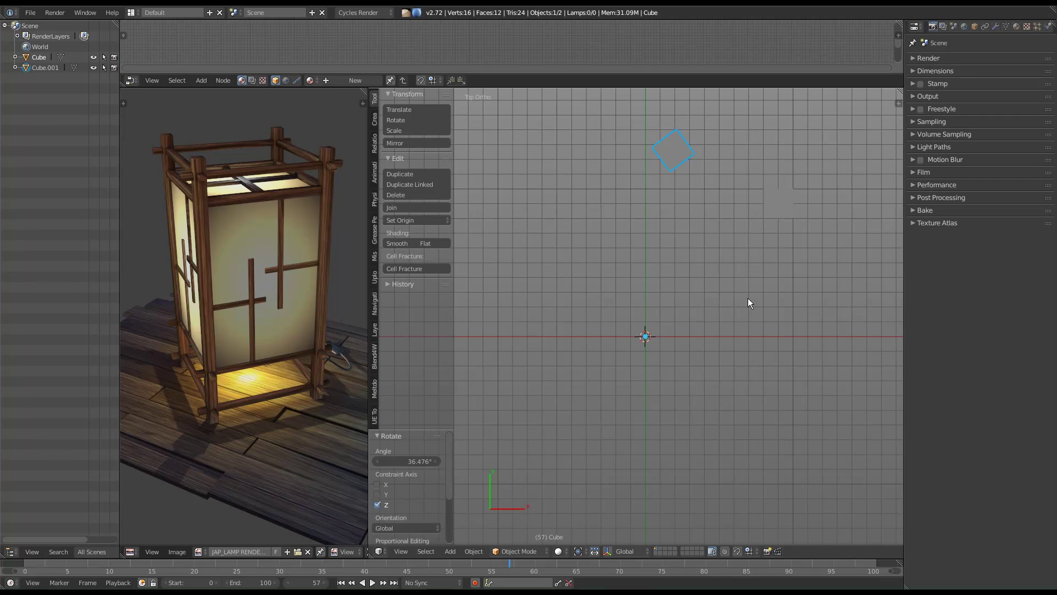
key("ctrl+z")
Rotate the pasted cube 90° around Z about the world center and undo the stray move of the cube.
type("r90")
key("Return")
key("ctrl+z")
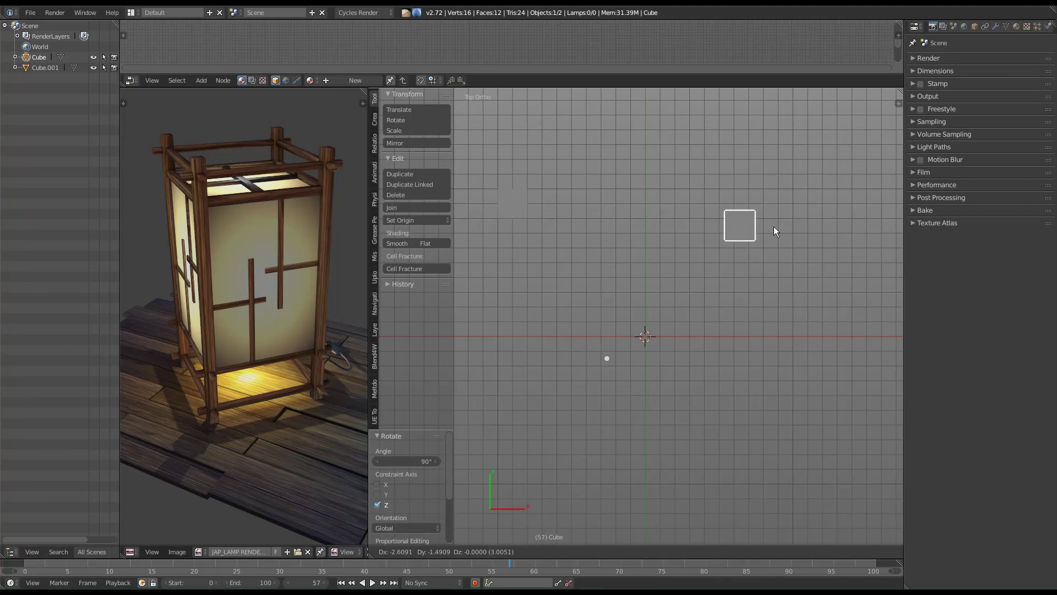
Duplicate the cube at the upper-left corner of the layout and rotate the copy 90° around Z about the world center.
right_click(525, 210, "shift")
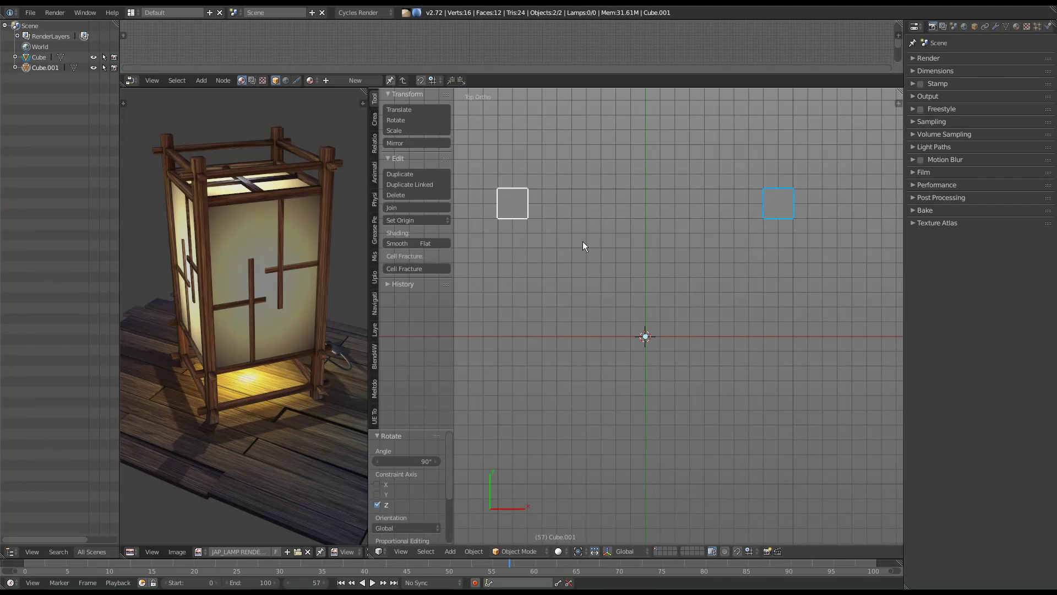
right_click(505, 188)
key("ctrl+v")
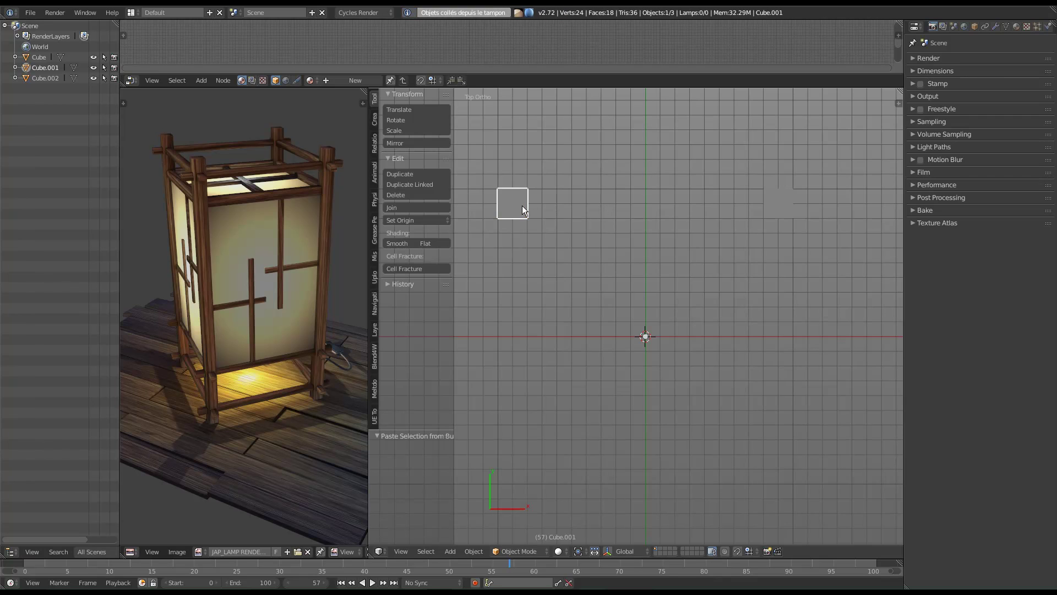
type("r")
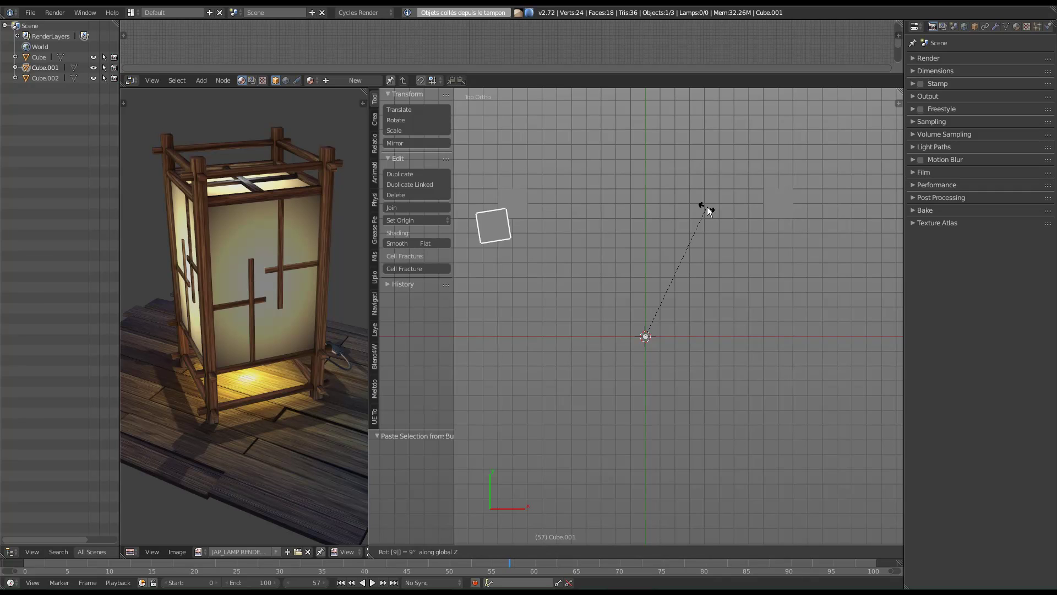
type("90")
key("Return")
middle_click_drag(640, 282, 632, 248, "shift")
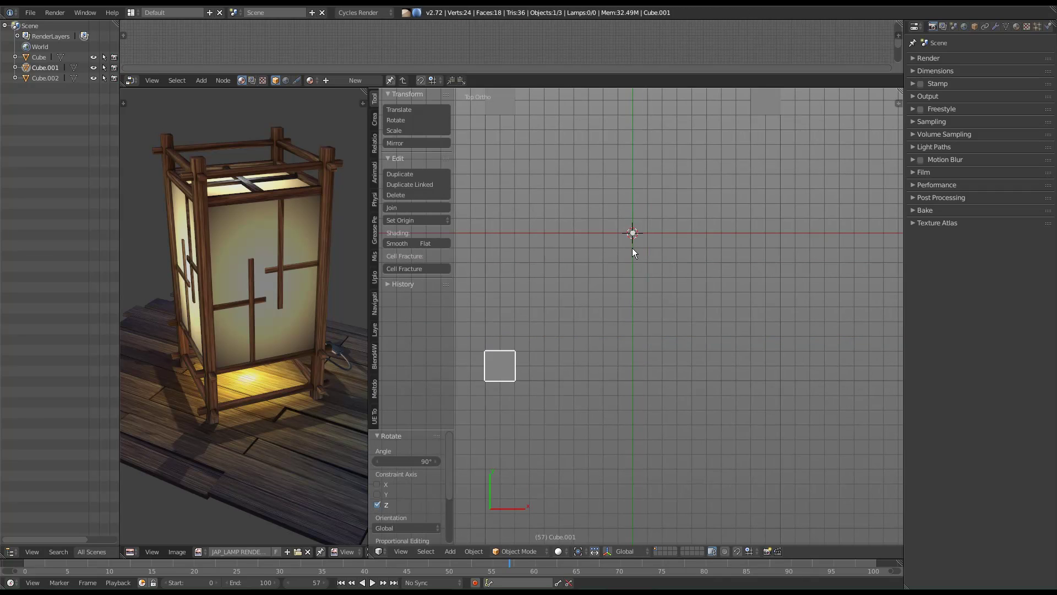
Paste another copy of the corner cube and rotate it 90° around Z about the world center to fill the fourth corner.
key("ctrl+v")
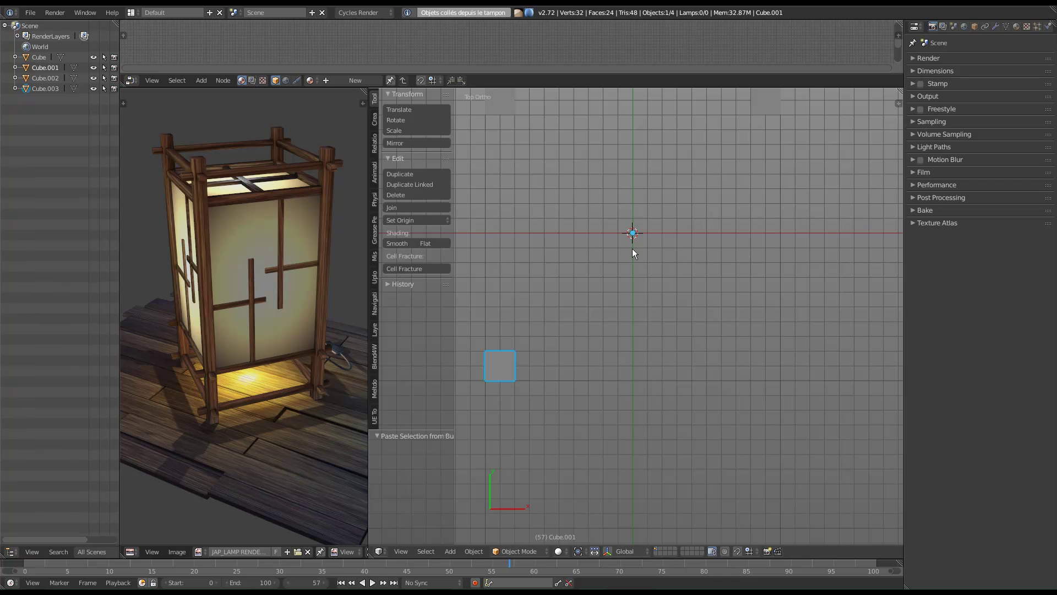
type("r90")
key("Return")
middle_click_drag(632, 248, 614, 225)
middle_click_drag(796, 391, 643, 390, "shift")
middle_click_drag(672, 305, 672, 314)
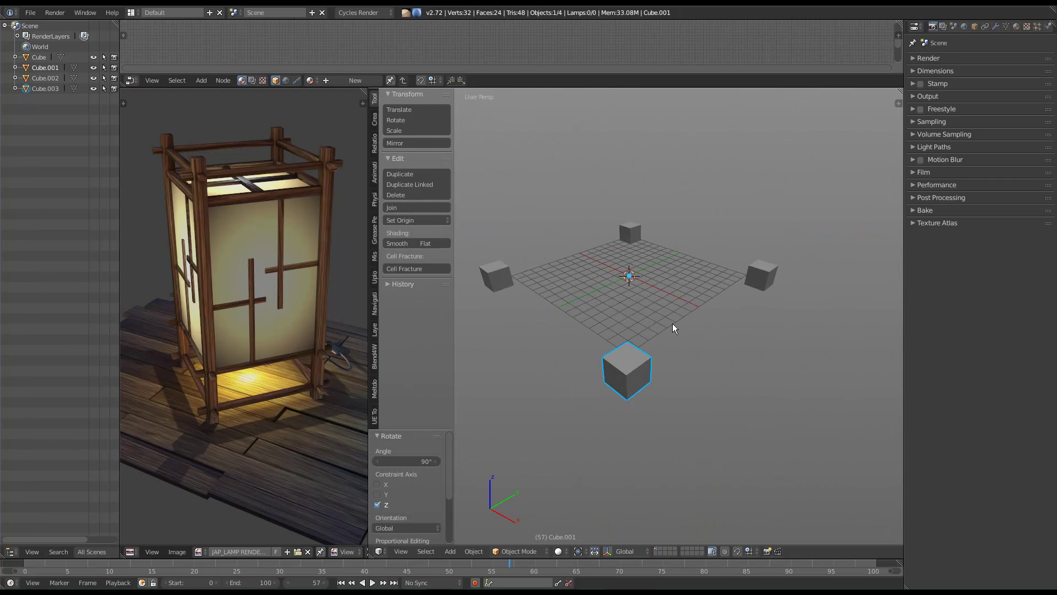
Add the other three corner cubes to the selection so all four are selected.
middle_click_drag(677, 284, 670, 349)
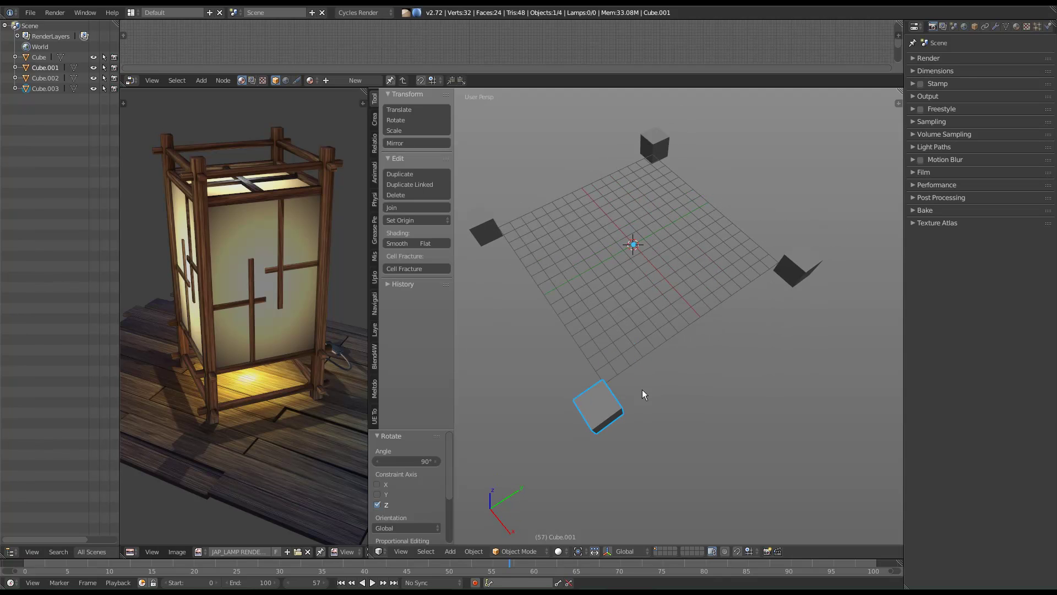
middle_click_drag(474, 284, 604, 411)
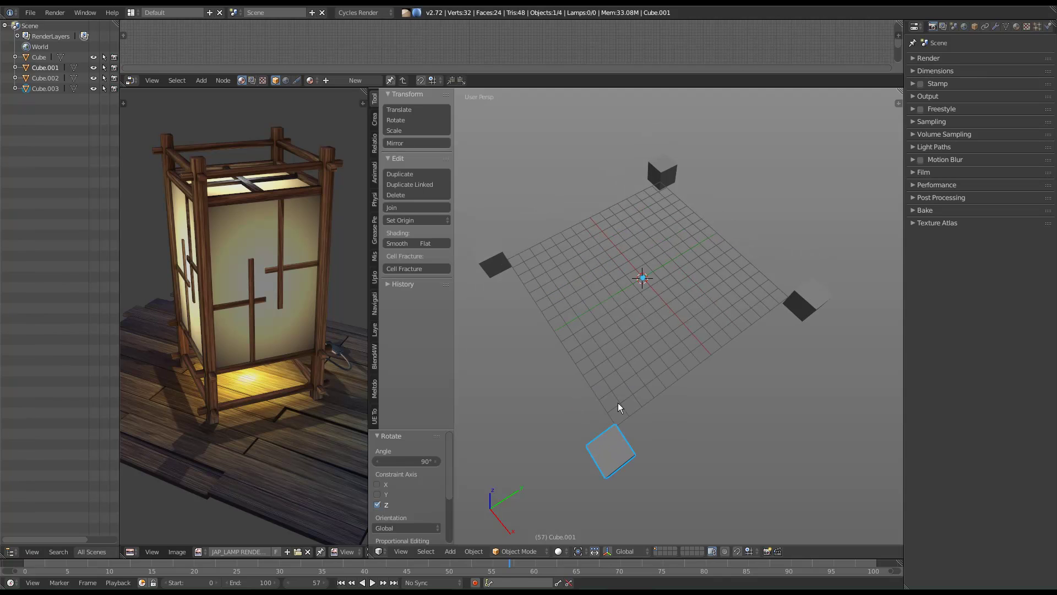
left_click(817, 311, "shift")
left_click(662, 171, "shift")
left_click(498, 255, "shift")
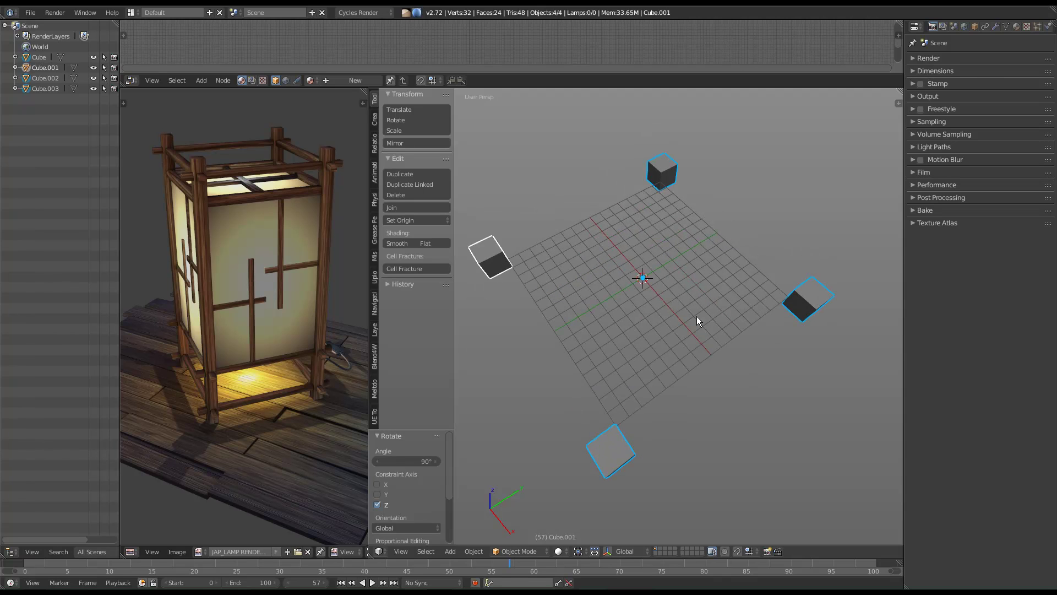
middle_click_drag(688, 328, 705, 251)
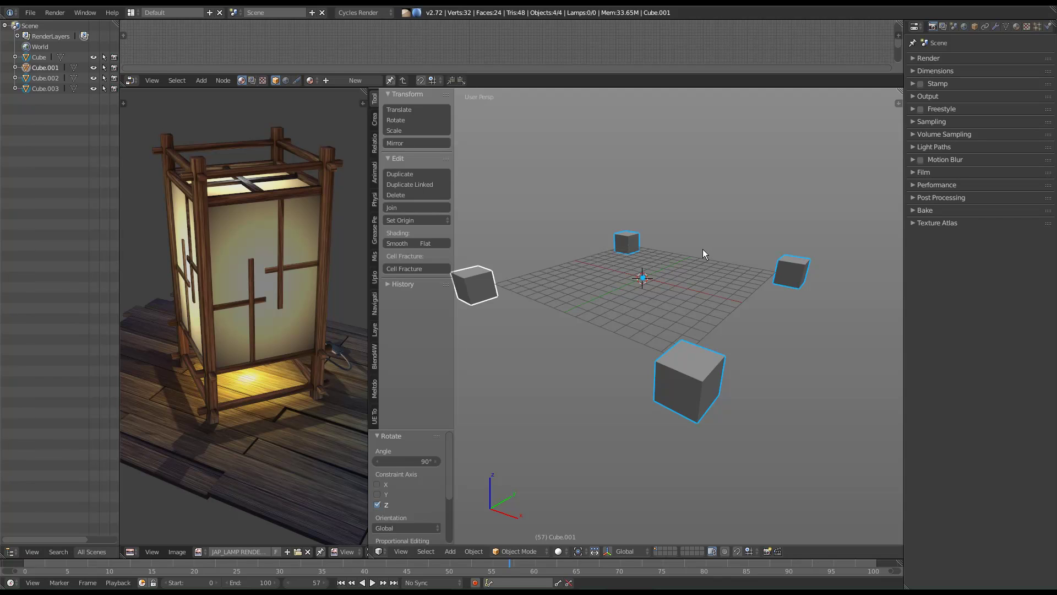
middle_click_drag(660, 346, 617, 331)
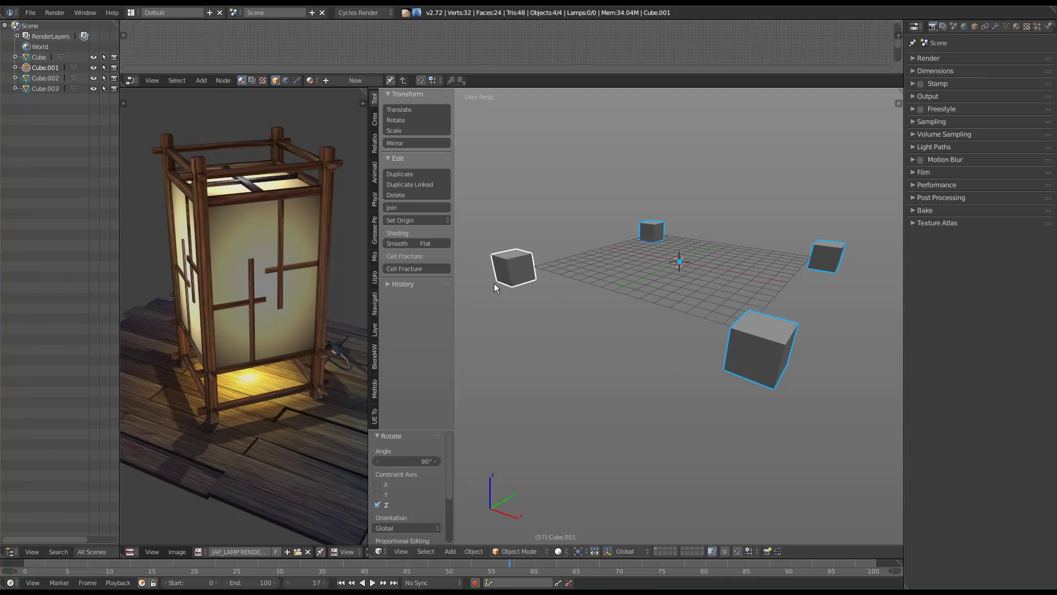
middle_click_drag(596, 290, 492, 290)
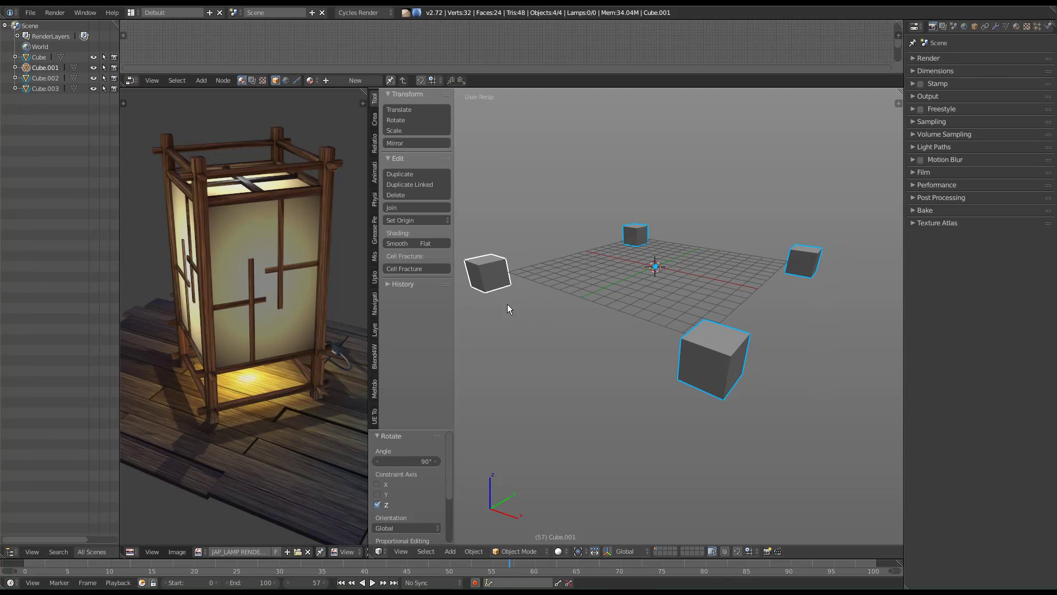
middle_click_drag(643, 419, 673, 410, "shift")
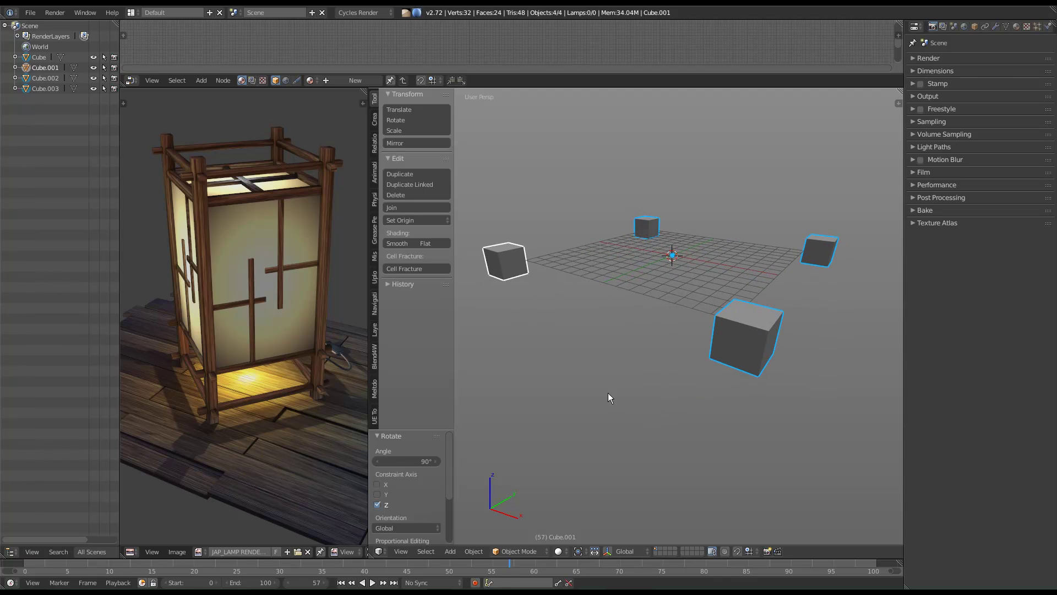
middle_click_drag(524, 320, 624, 249)
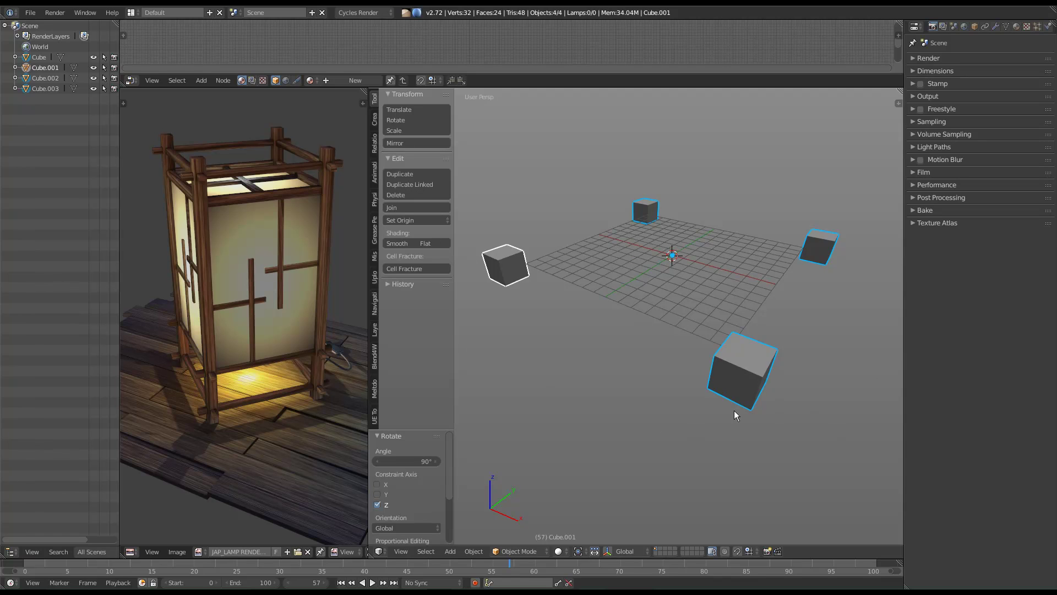
middle_click_drag(669, 374, 684, 309, "shift")
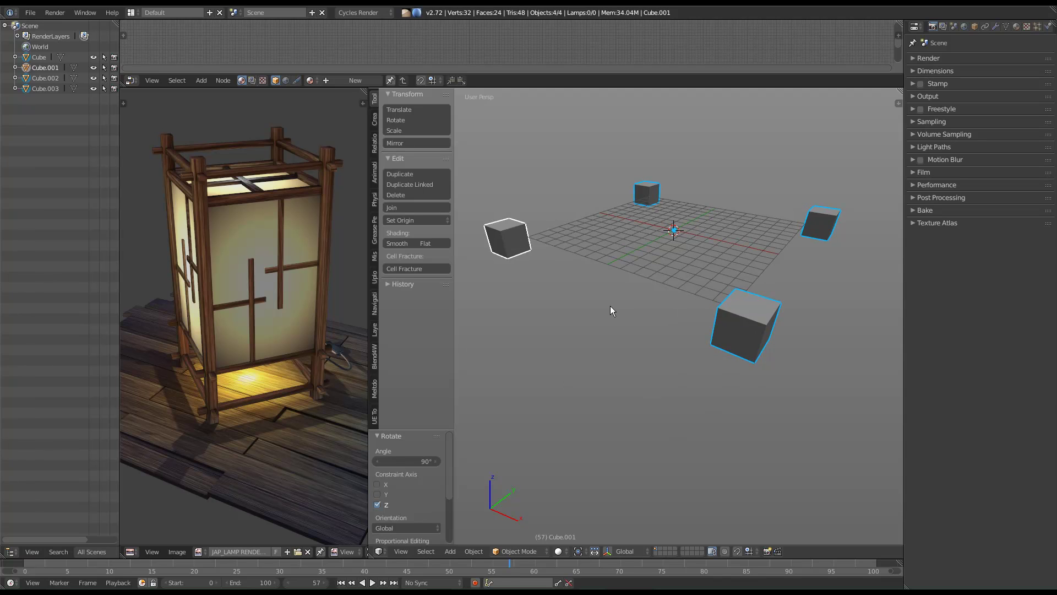
Reselect the four corner cubes with the nearest one as the active object and join them into a single object.
scroll(672, 337, "down", 1, "ctrl")
left_click(716, 302, "shift")
left_click(785, 216, "shift")
left_click(633, 192, "shift")
left_click(507, 243, "shift")
left_click(728, 331, "shift")
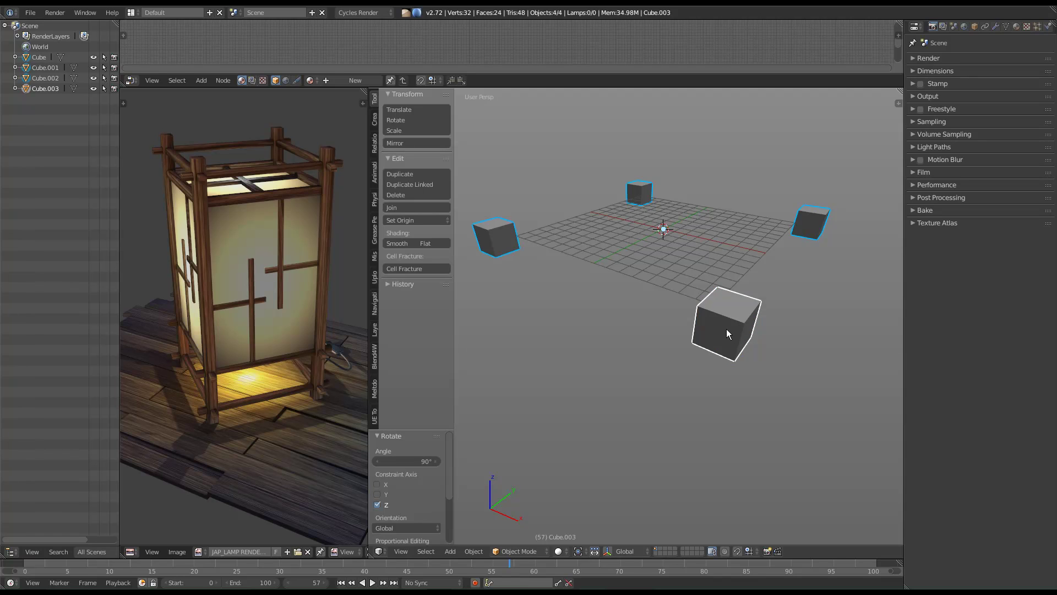
key("ctrl+j")
middle_click_drag(726, 329, 732, 375)
key("g")
right_click(768, 346)
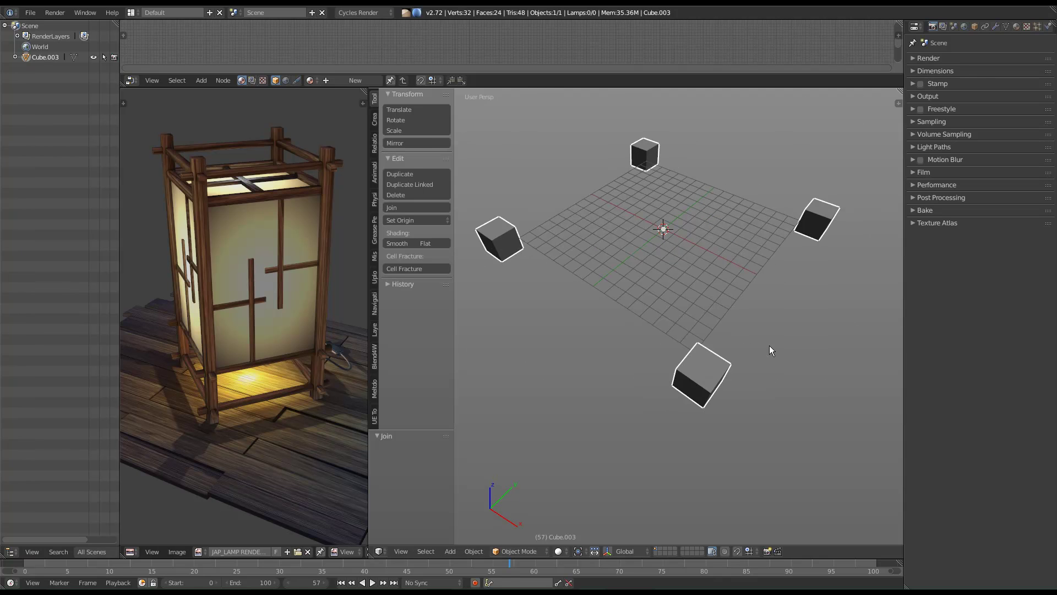
In Edit Mode, select the top faces of all four cubes and try stretching them upward along Z.
middle_click_drag(722, 296, 714, 295)
middle_click_drag(669, 218, 677, 309)
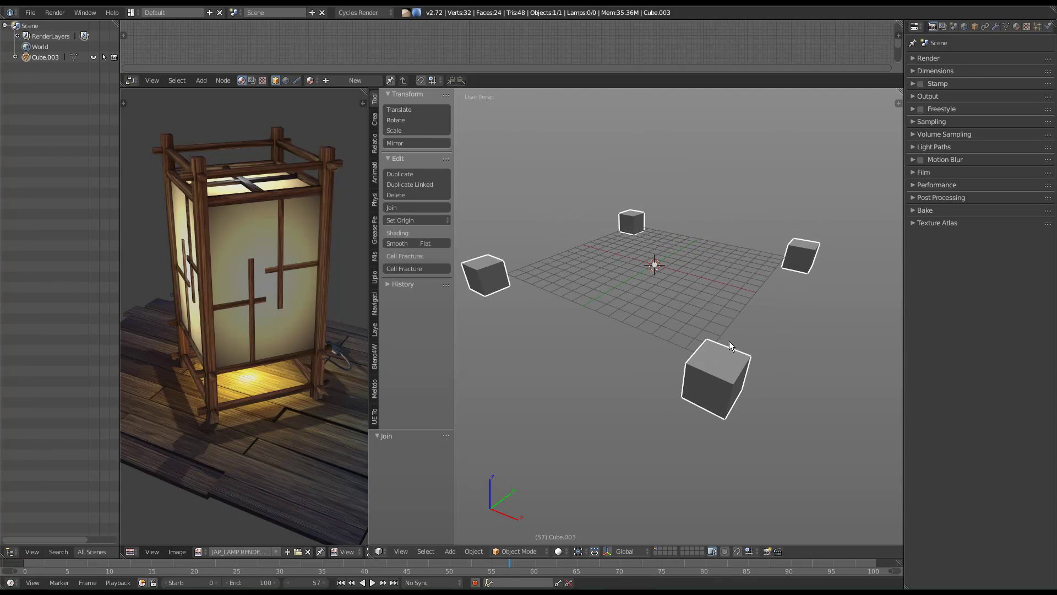
key("Tab")
right_click(727, 359)
right_click(801, 244, "shift")
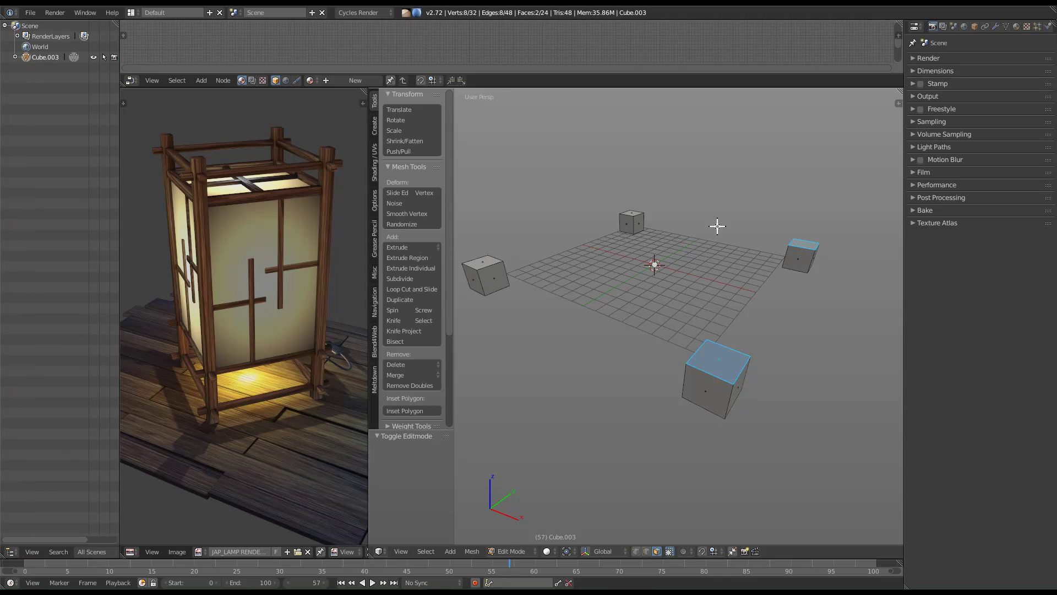
right_click(633, 211, "shift")
right_click(485, 260, "shift")
middle_click_drag(710, 251, 691, 334, "shift")
middle_click_drag(697, 241, 693, 304)
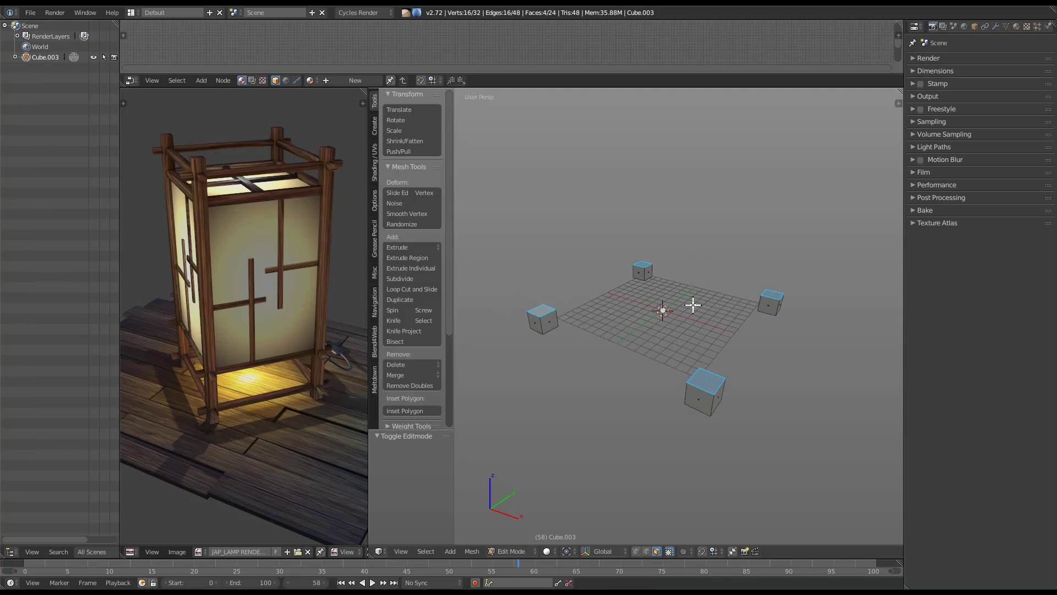
key("e")
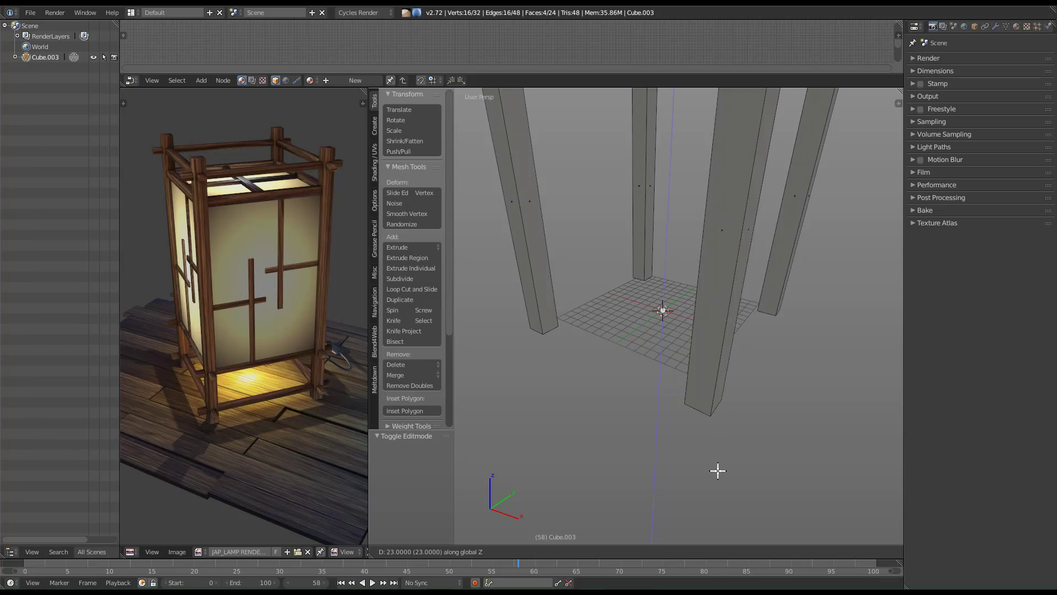
right_click(728, 438)
In front orthographic view, move the four selected top faces up 19 units along Z to form posts.
key("KP_1")
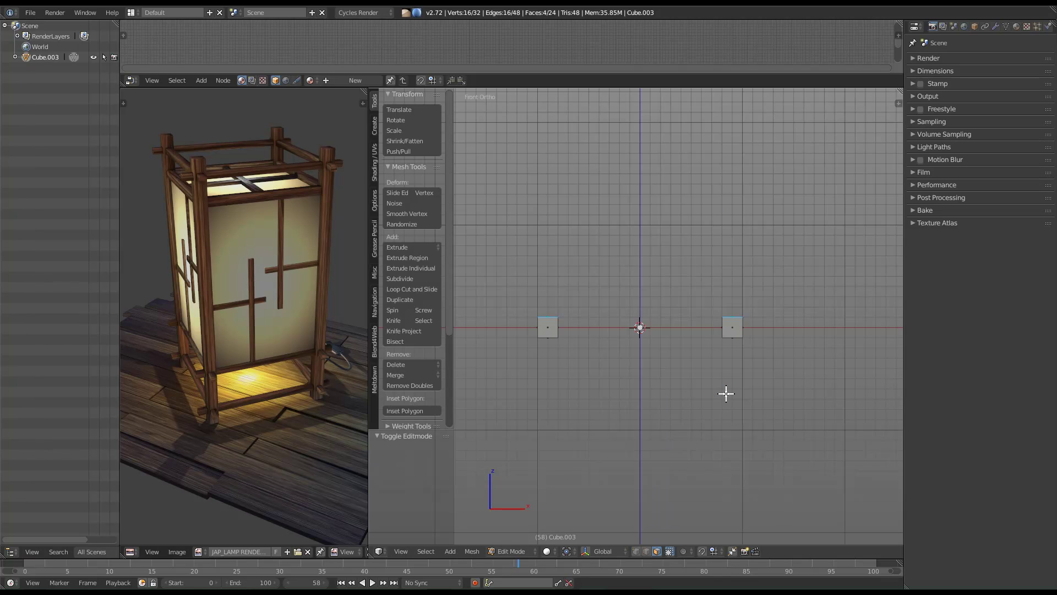
scroll(727, 383, "up", 3, "shift")
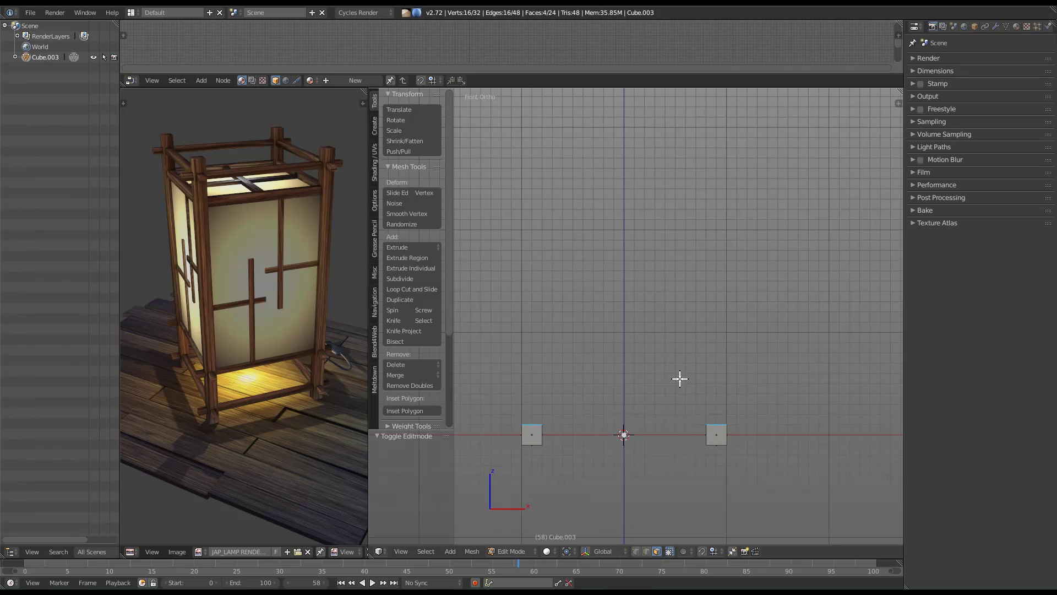
key("g")
key("z")
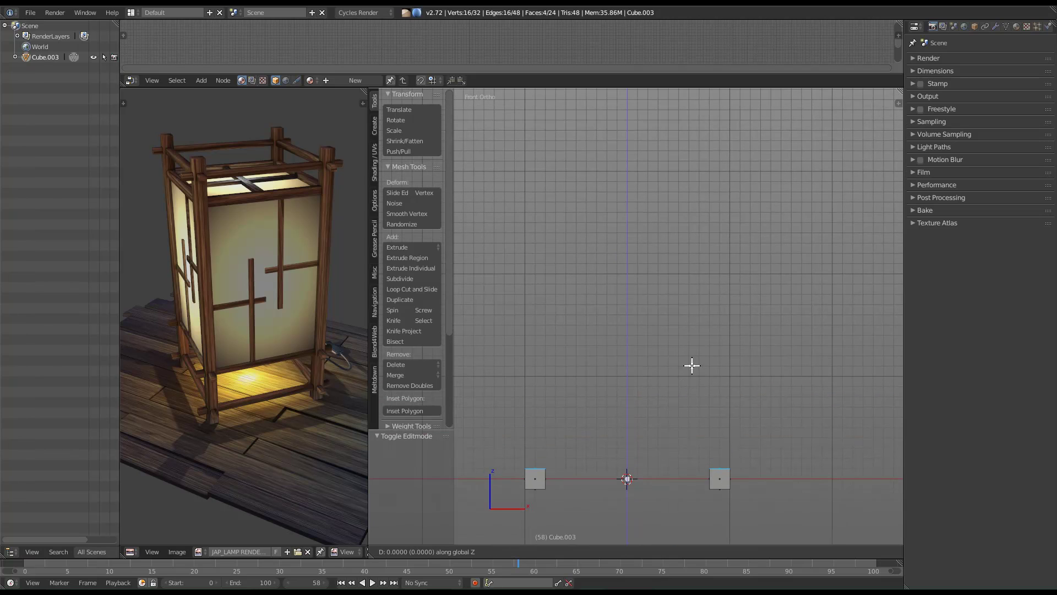
left_click(673, 184)
middle_click_drag(658, 491, 623, 378, "shift")
key("w")
middle_click_drag(720, 439, 731, 404)
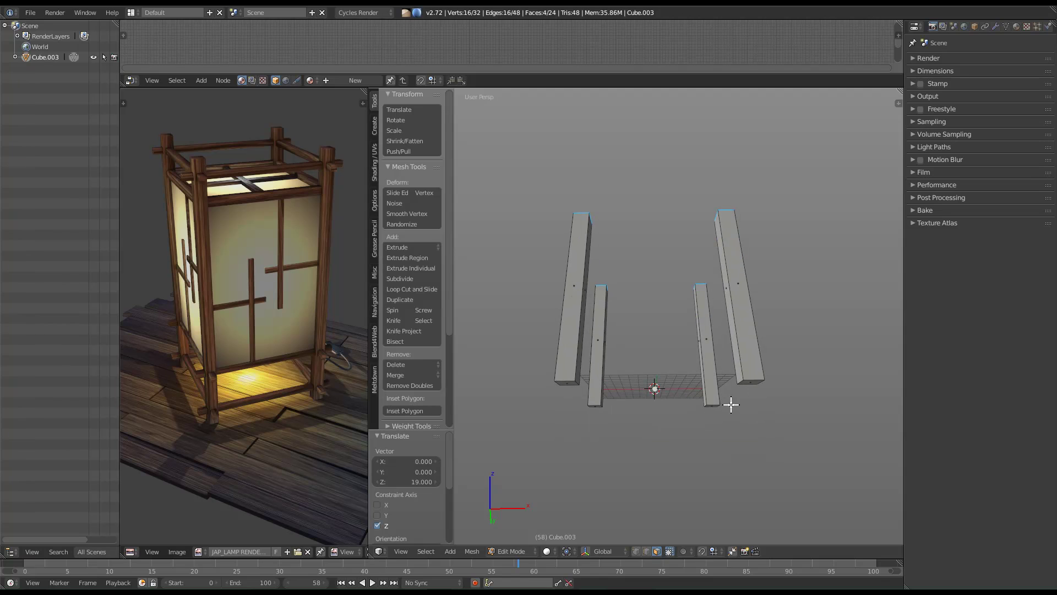
Clear the selection and try to box-select the lower ends of the four posts.
key("a")
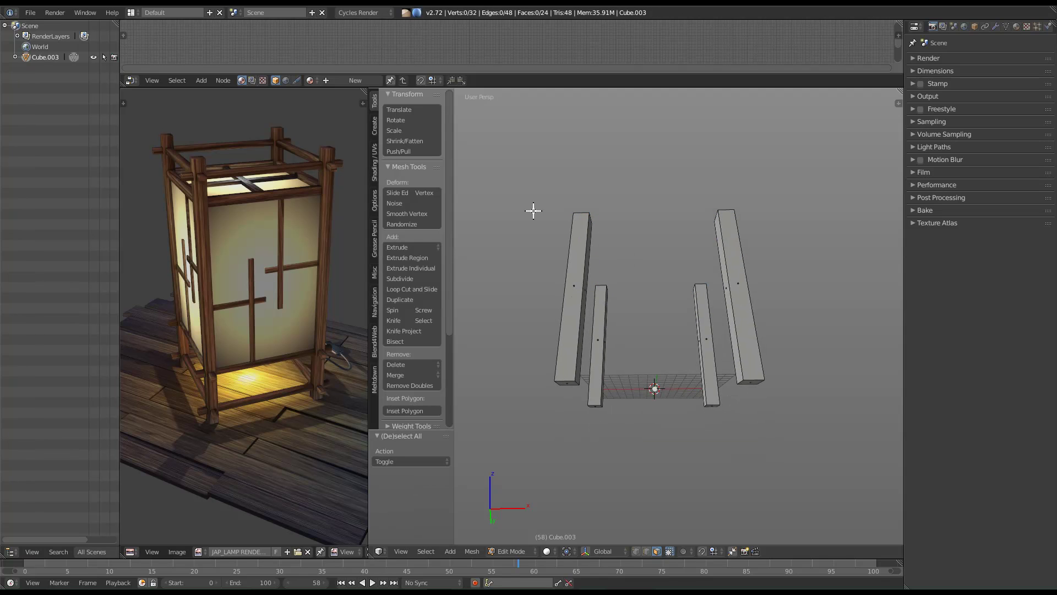
key("b")
left_click_drag(543, 371, 851, 493)
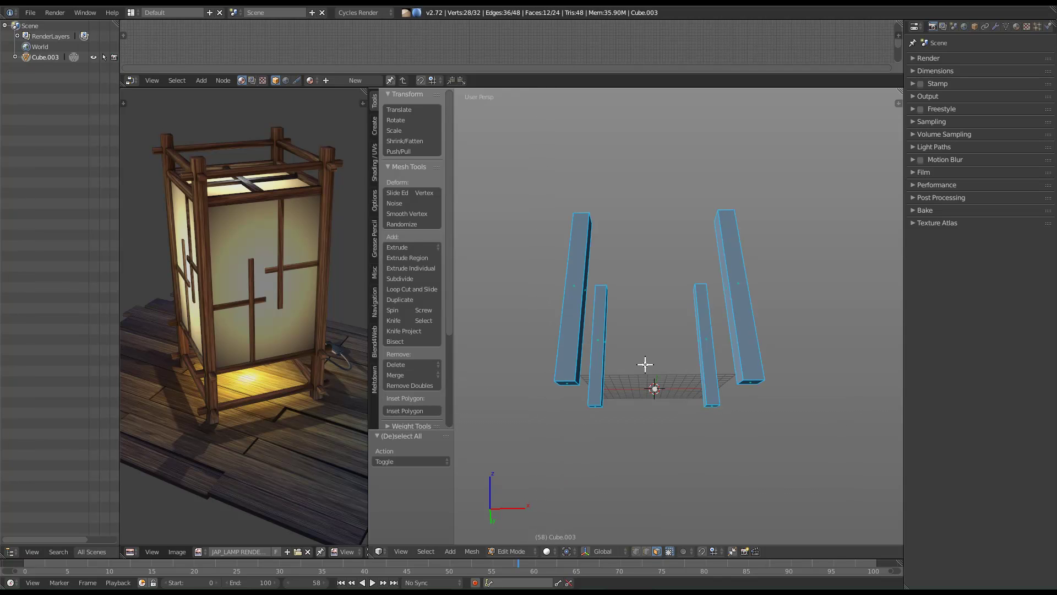
key("a")
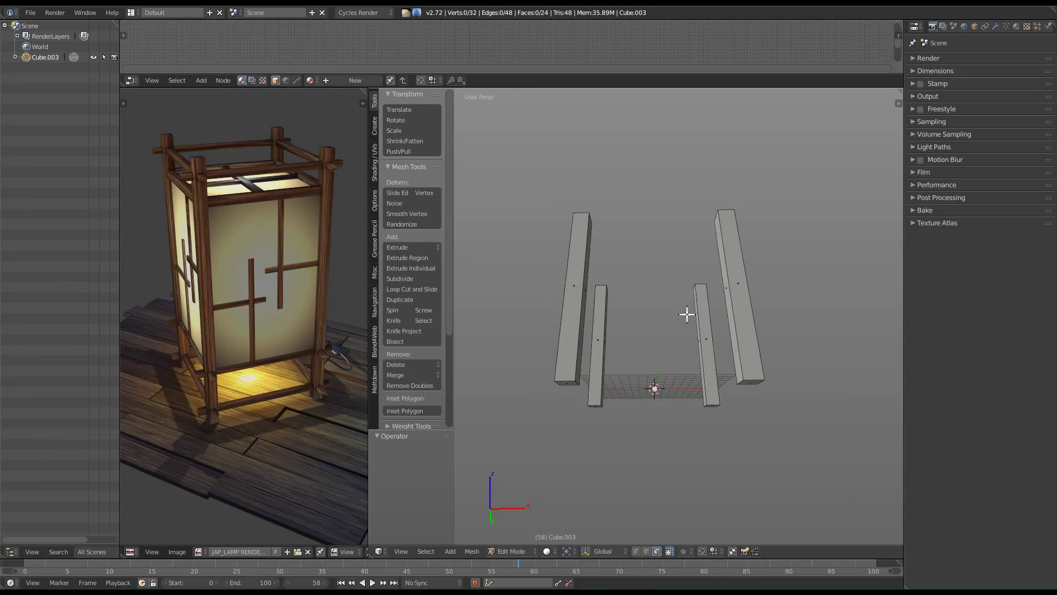
middle_click_drag(680, 382, 651, 375)
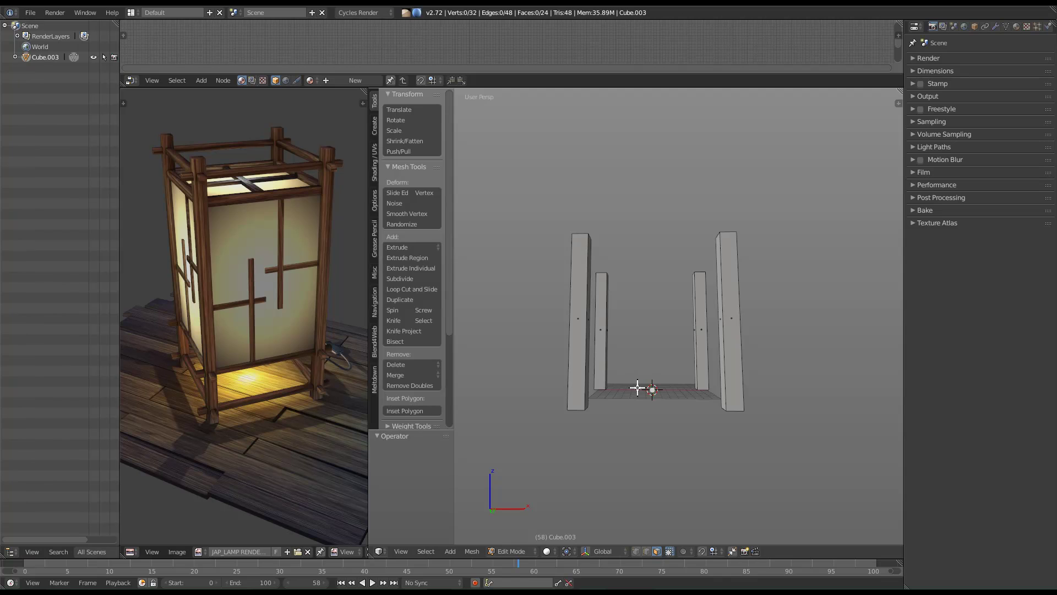
key("b")
left_click_drag(514, 364, 826, 477)
key("b")
middle_click_drag(503, 255, 932, 319)
Select the bottom faces of the four posts and move them up 1 unit along Z to the ground line.
middle_click_drag(745, 405, 717, 255)
right_click(704, 261)
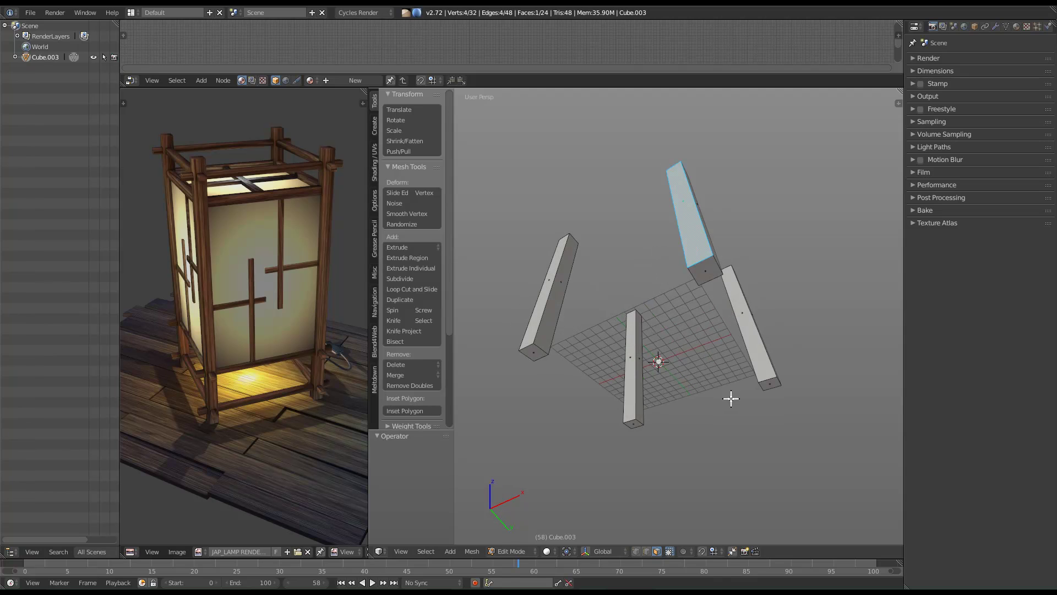
right_click(705, 271)
right_click(770, 384, "shift")
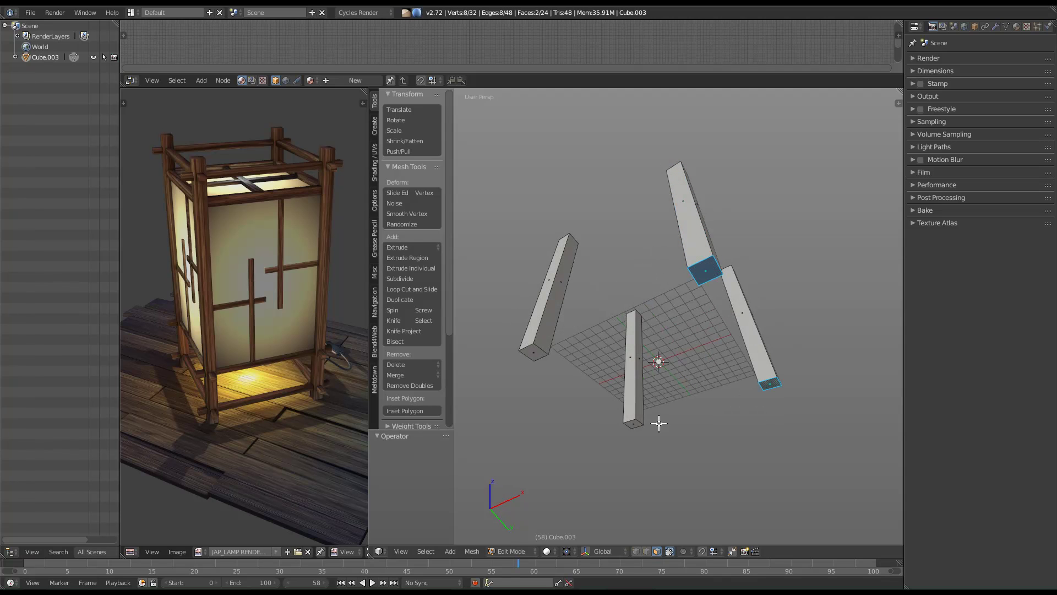
right_click(626, 424, "shift")
right_click(535, 352, "shift")
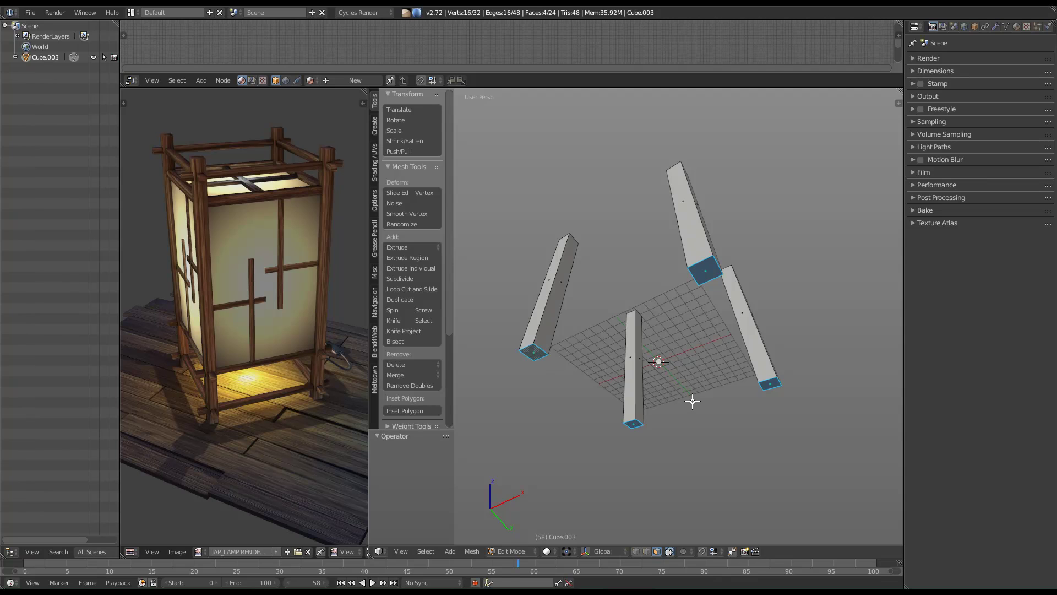
key("KP_1")
scroll(713, 390, "up", 3)
middle_click_drag(723, 389, 738, 387, "shift")
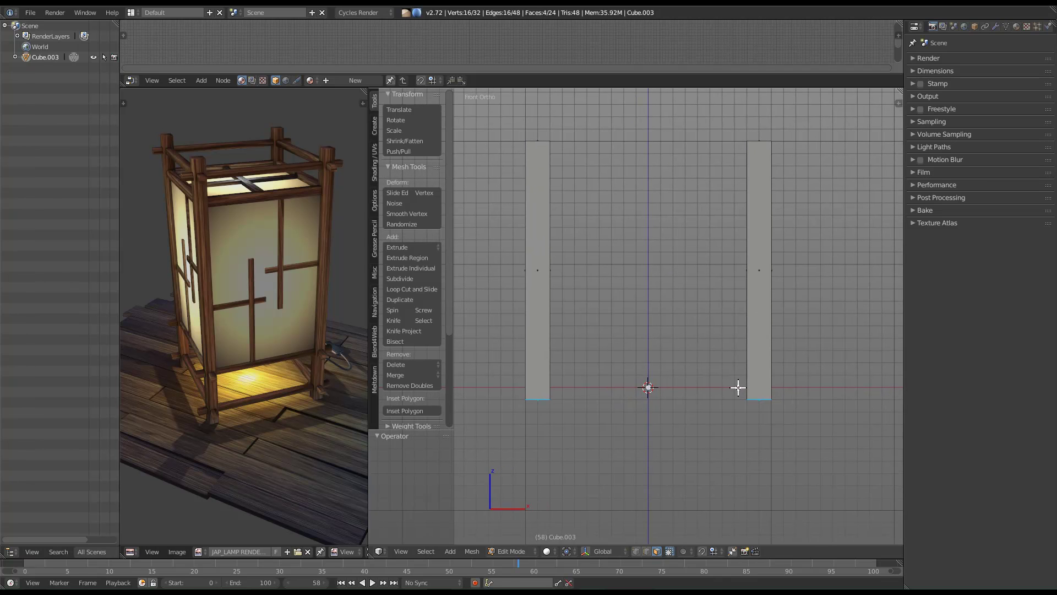
key("g")
key("z")
left_click(741, 375)
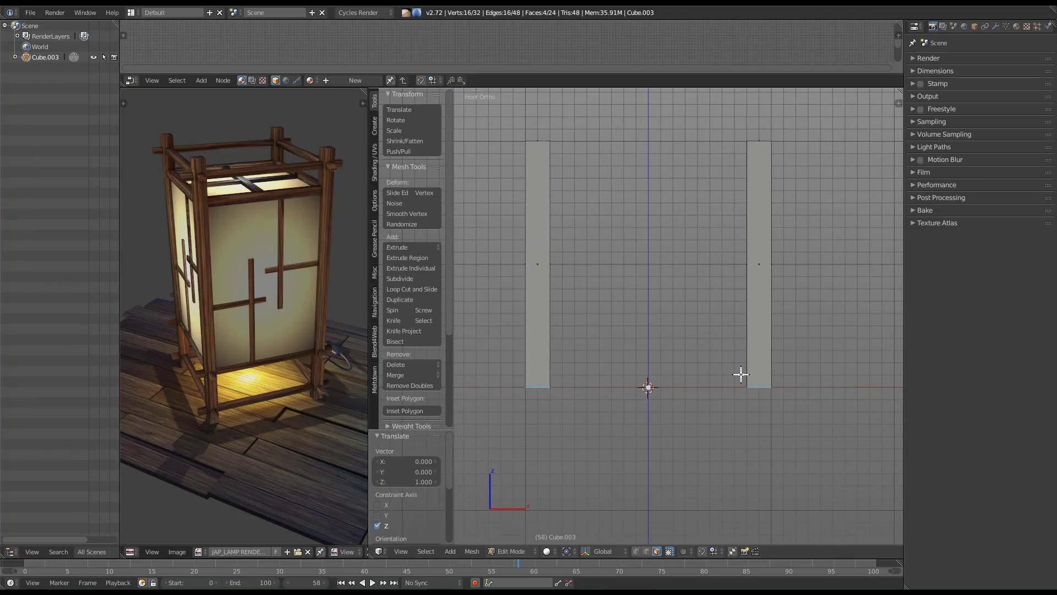
Select the top faces of all four posts and move them up 18 units along Z.
middle_click_drag(745, 417, 626, 441)
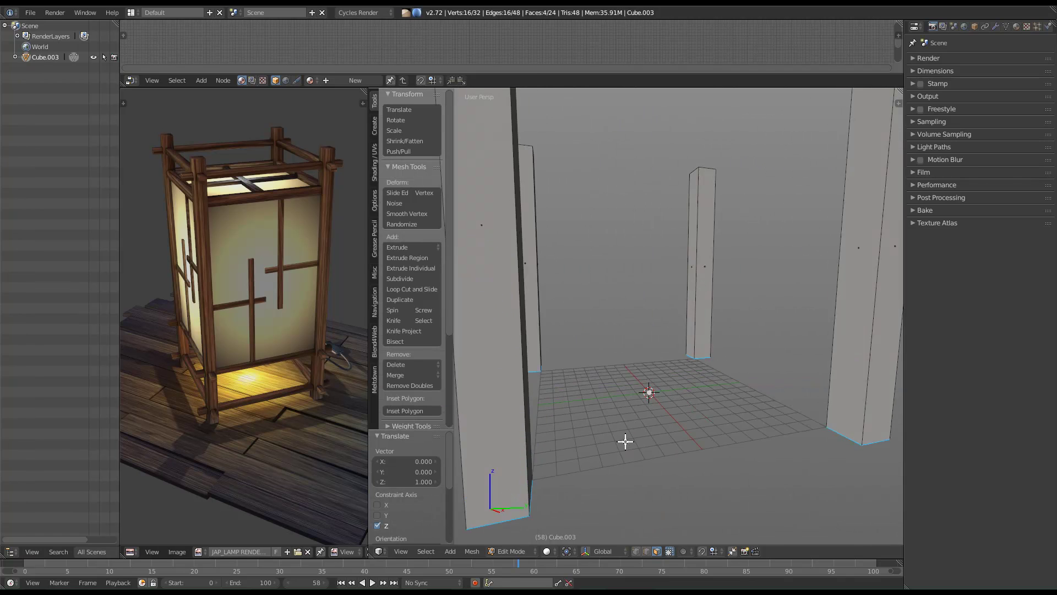
scroll(655, 349, "down", 5)
middle_click_drag(655, 350, 696, 378)
right_click(813, 315)
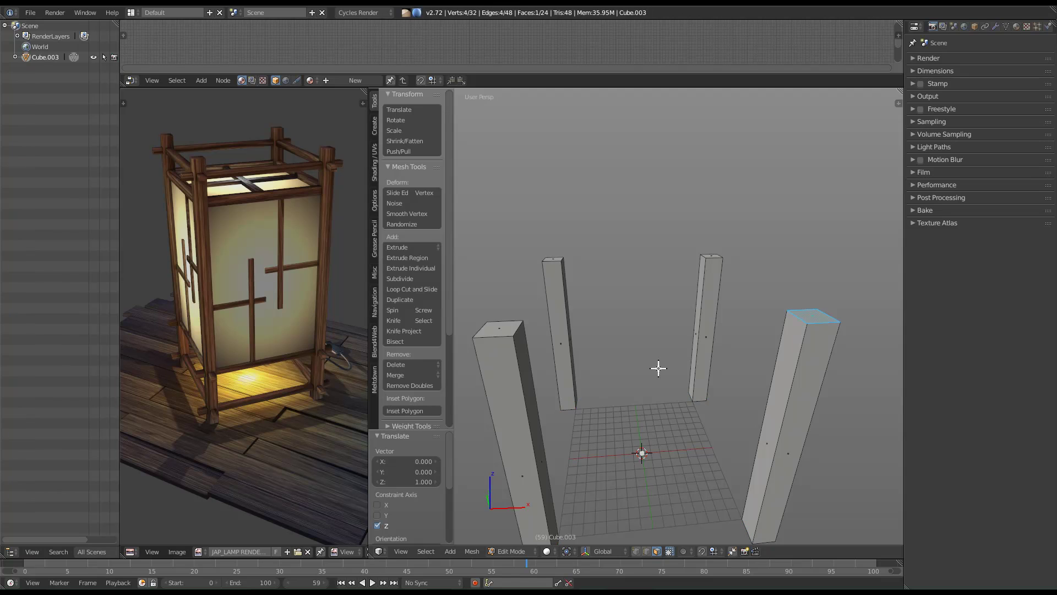
right_click(504, 330, "shift")
right_click(552, 259, "shift")
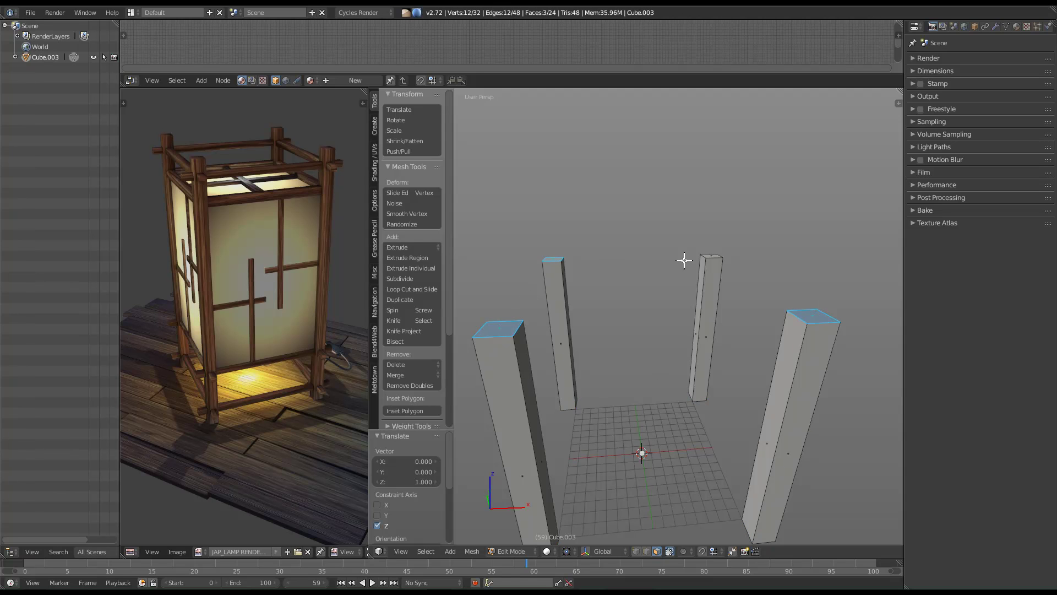
right_click(709, 255, "shift")
scroll(668, 366, "down", 2)
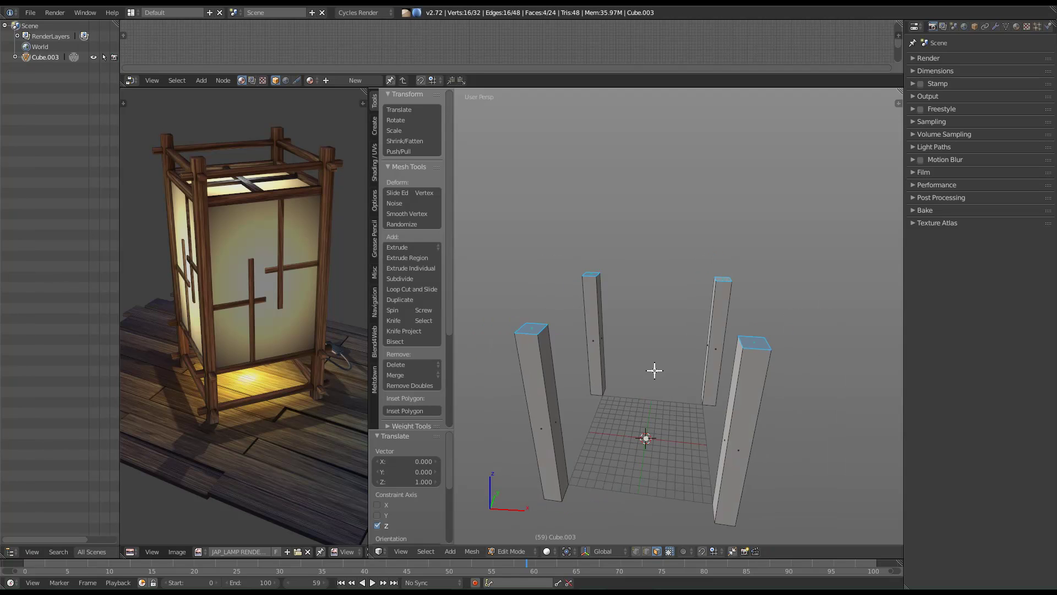
key("g")
key("z")
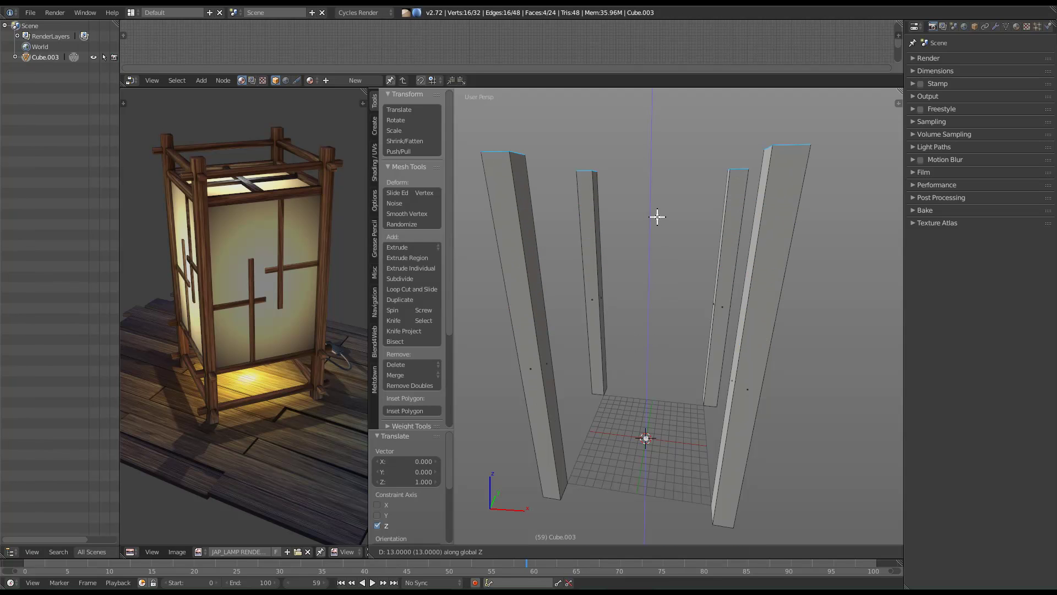
left_click(649, 151)
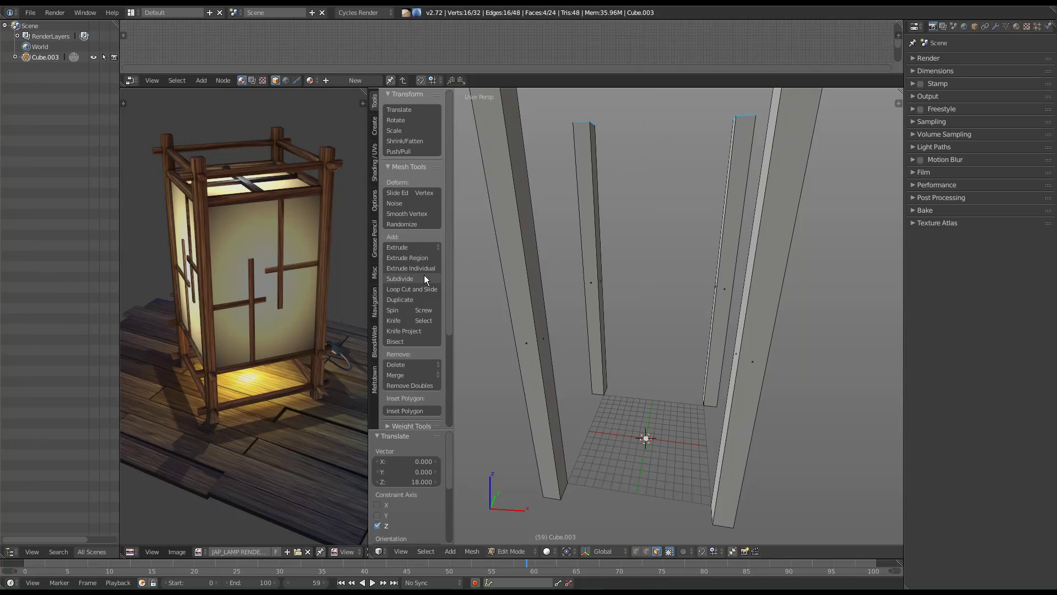
Adjust the posts' height by moving the top faces up 3 units, then down 1 unit along Z.
scroll(705, 406, "down", 3)
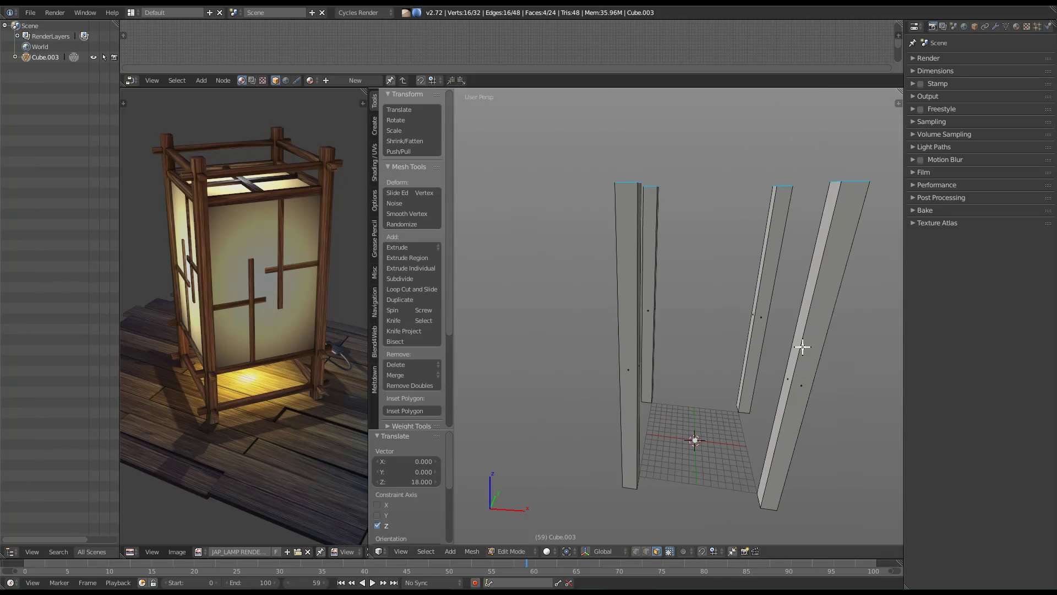
middle_click_drag(677, 352, 729, 354)
key("g")
key("z")
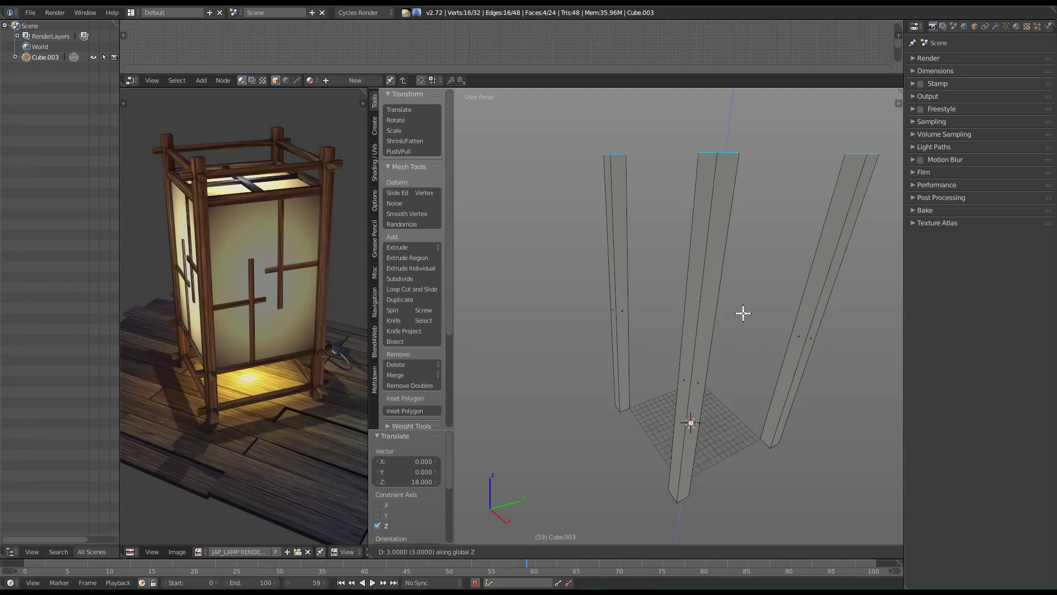
left_click(742, 312)
middle_click_drag(654, 405, 696, 309)
scroll(694, 389, "up", 2)
key("g")
key("z")
left_click(696, 404)
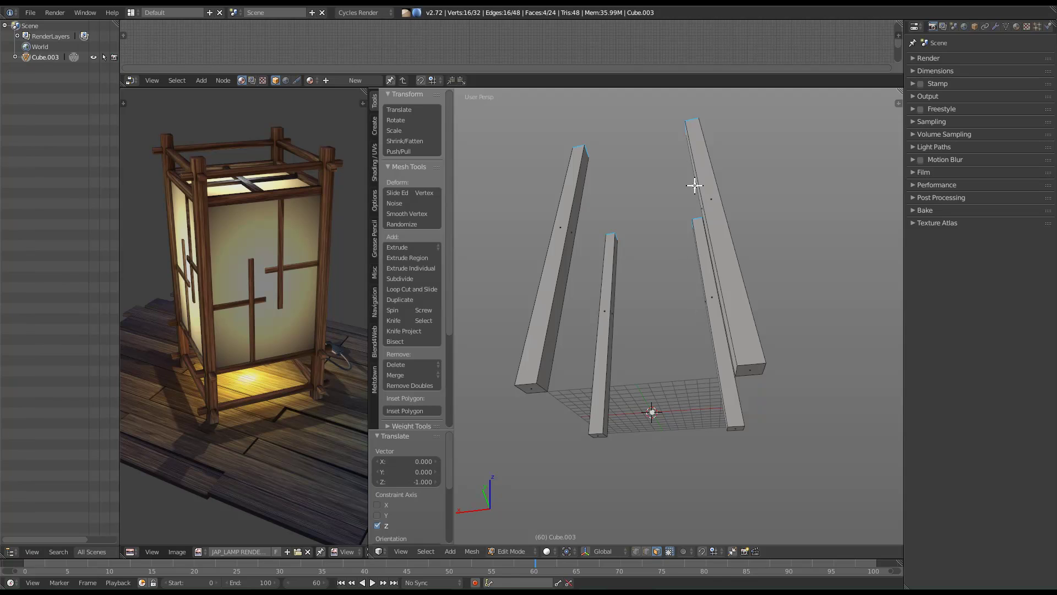
Add the bottom faces of the four posts to the selection and set the pivot point to Individual Origins.
right_click(532, 393, "shift")
middle_click_drag(651, 477, 634, 462)
right_click(589, 438, "shift")
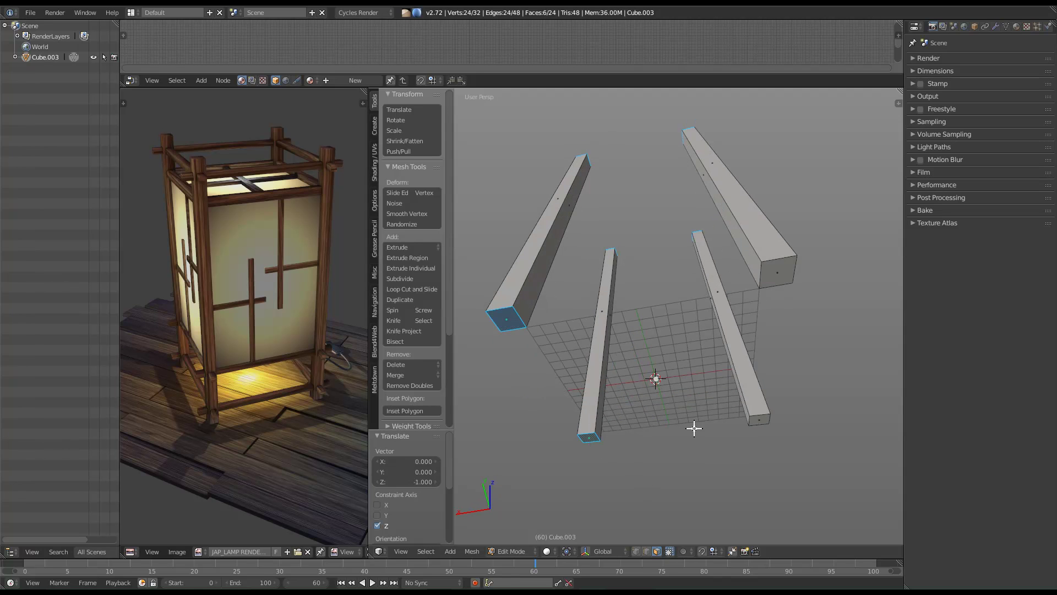
right_click(790, 284, "shift")
right_click(752, 423, "shift")
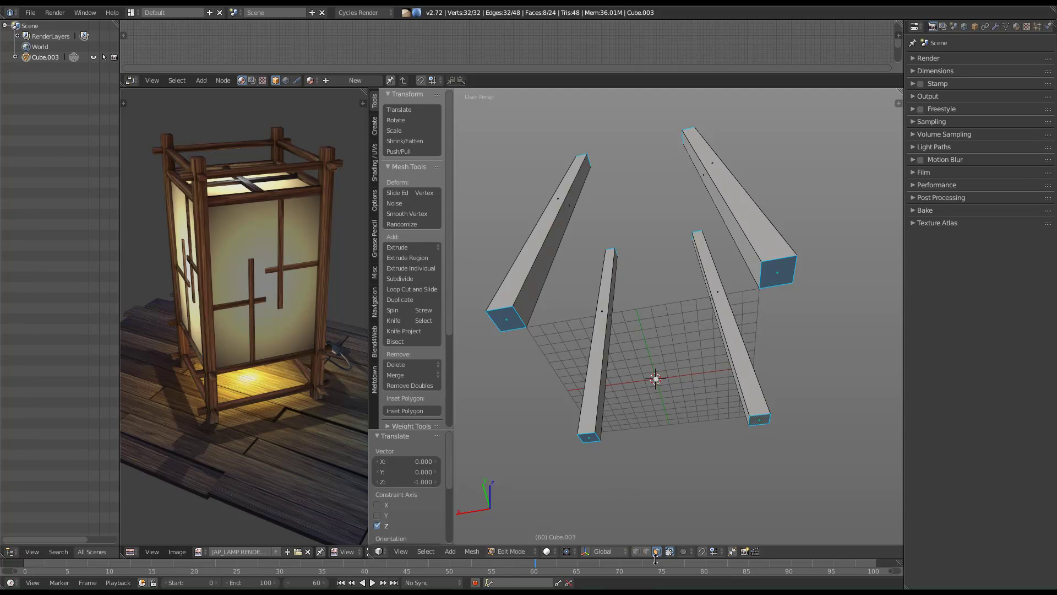
left_click(567, 552)
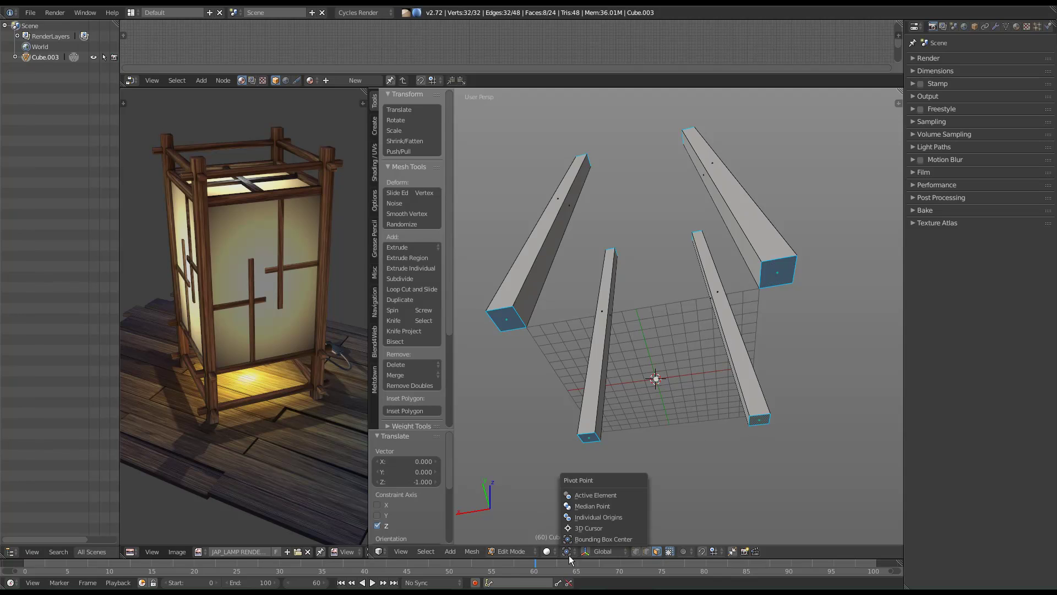
left_click(567, 552)
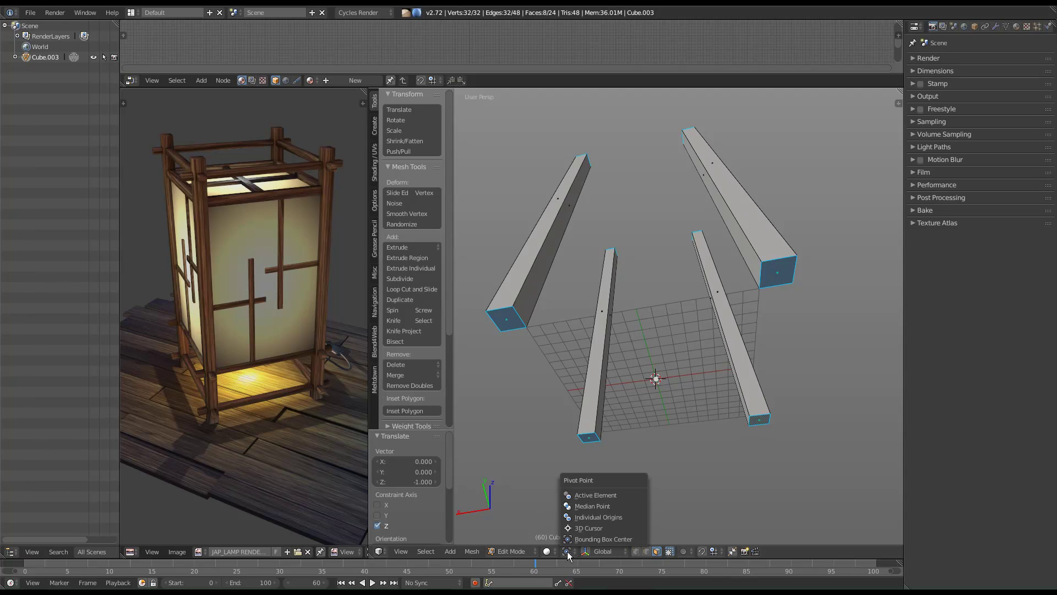
left_click(617, 517)
middle_click_drag(684, 407, 661, 420)
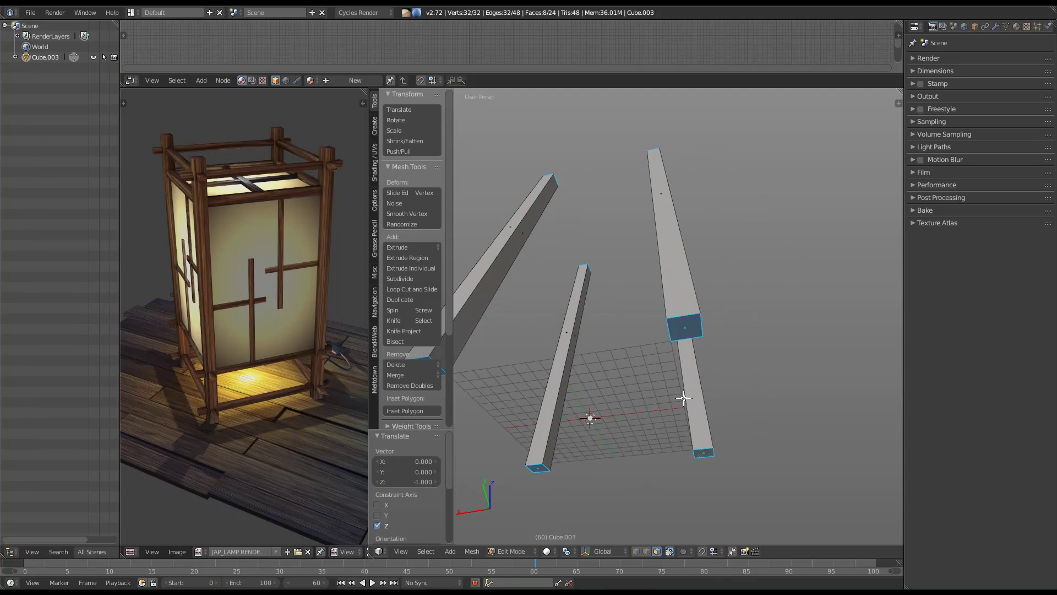
key("s")
key("Escape")
key("s")
key("Escape")
key("s")
key("Escape")
Scale the selected end faces down about their individual origins to thin the posts, finishing with a slight 1.025 enlargement.
middle_click_drag(768, 224, 677, 354)
scroll(699, 324, "down", 3)
scroll(685, 355, "up", 3)
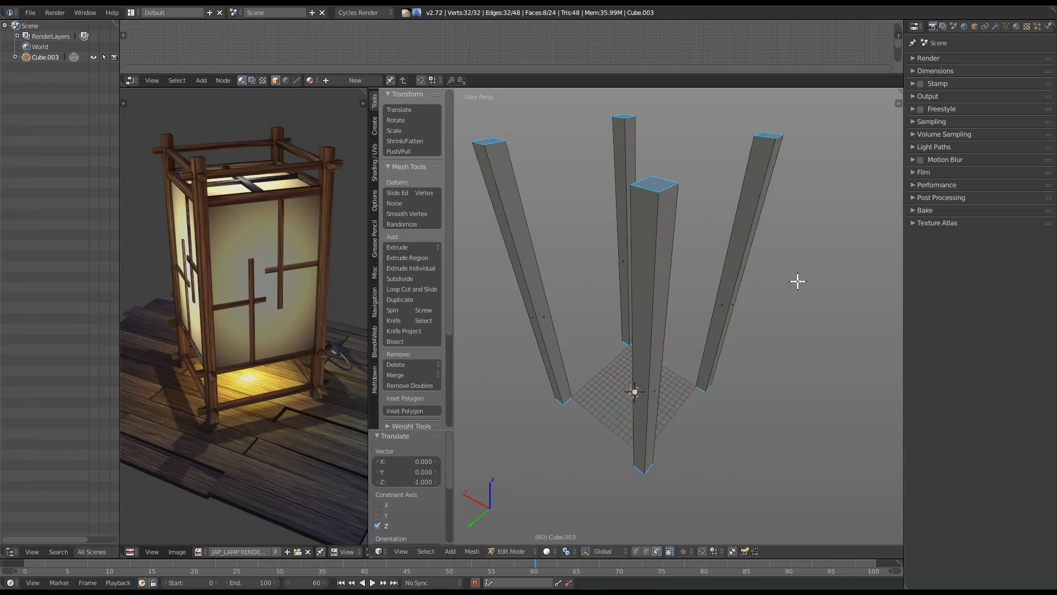
key("s")
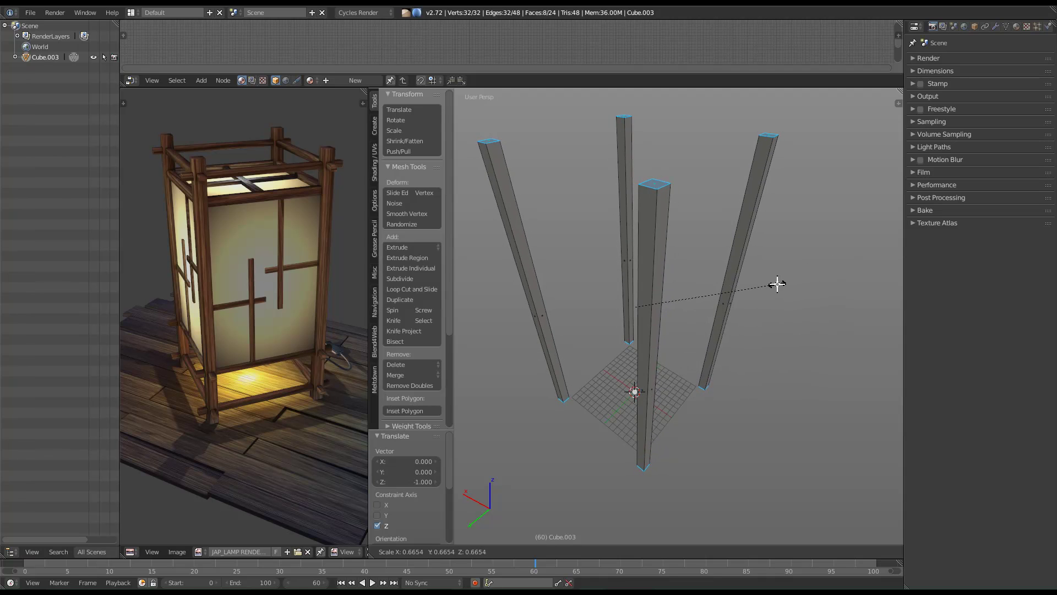
left_click(764, 286)
middle_click_drag(670, 365, 788, 310)
key("s")
left_click(804, 331)
key("s")
left_click(737, 322)
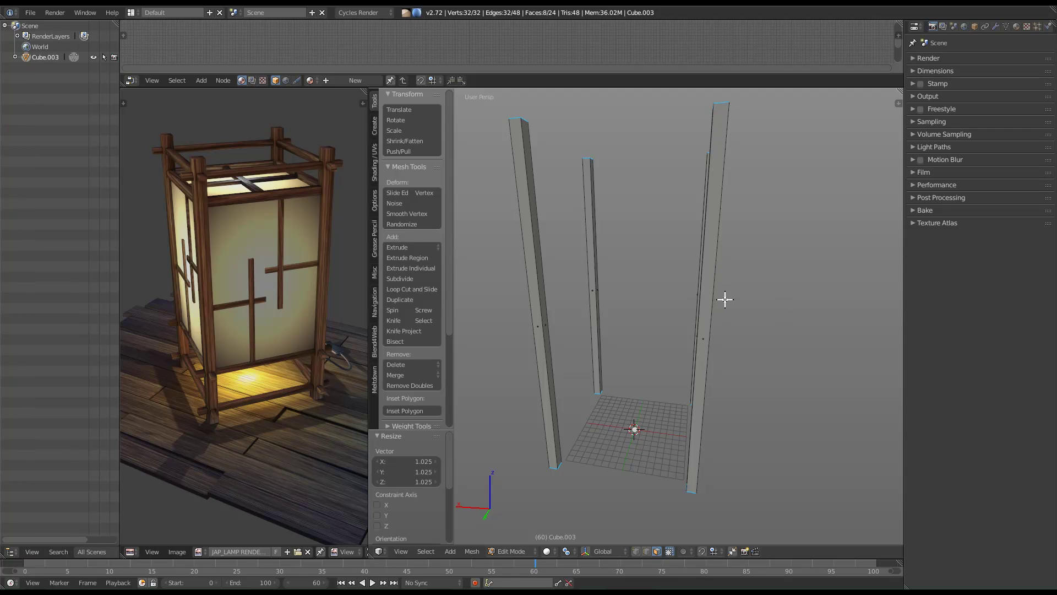
Check the posts in Object Mode, rescale their end faces once more in Edit Mode, and select one entire linked post.
key("Tab")
middle_click_drag(701, 328, 779, 288)
key("Tab")
key("s")
left_click(771, 282)
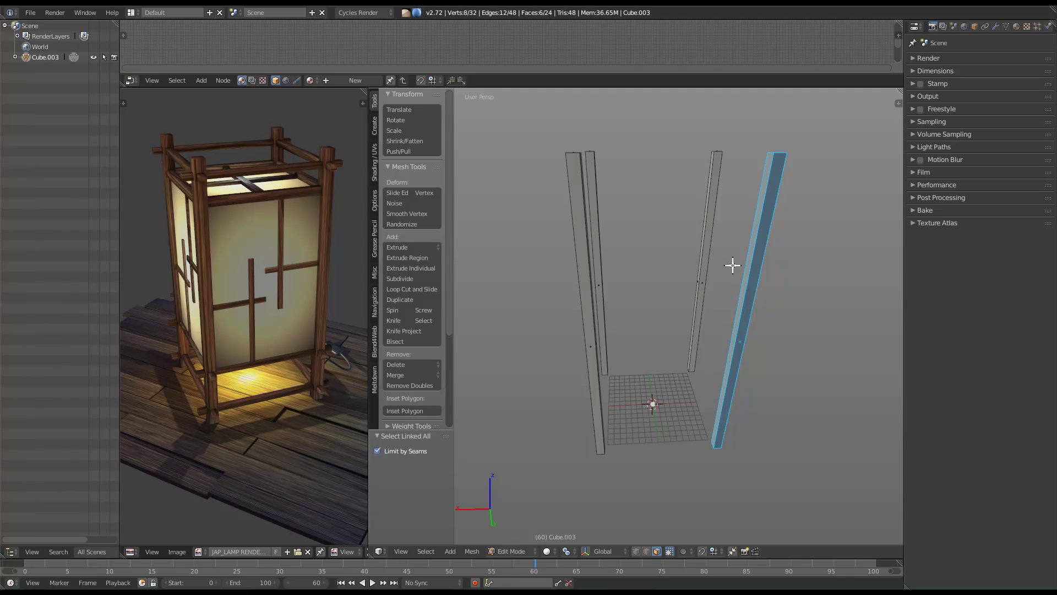
Duplicate the selected post in place and separate the copy into its own object.
middle_click_drag(725, 374, 741, 313, "shift")
scroll(752, 327, "down", 1)
key("shift+d")
left_click(757, 313)
key("j")
key("ctrl+p")
middle_click_drag(732, 284, 713, 335)
key("p")
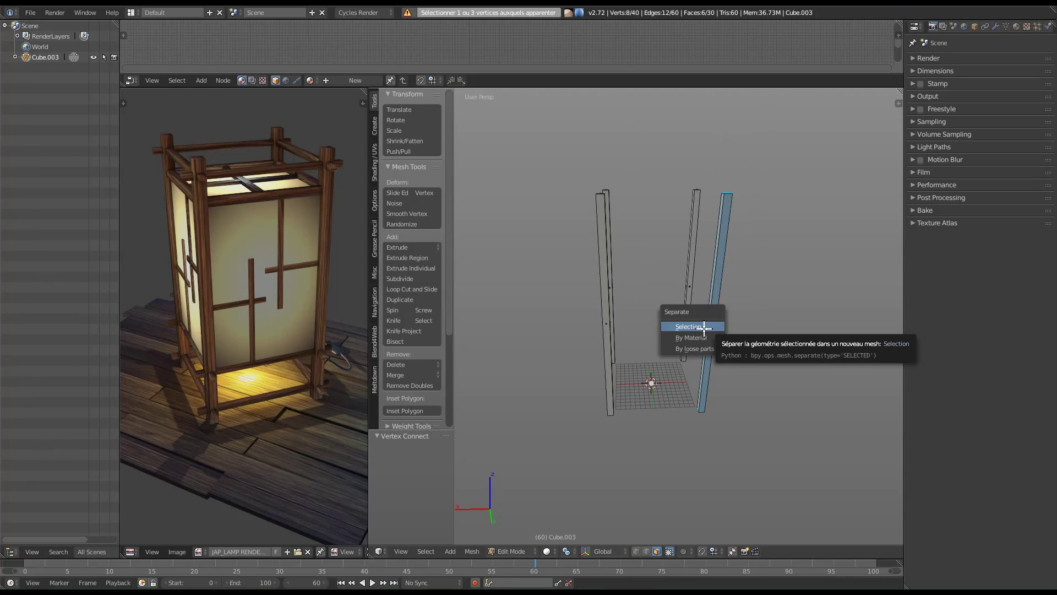
left_click(704, 327)
Leave Edit Mode, select the separated post, and reopen it in Edit Mode with all its geometry selected.
middle_click_drag(707, 278, 745, 284)
key("Tab")
right_click(779, 263)
middle_click_drag(817, 285, 742, 436)
key("Tab")
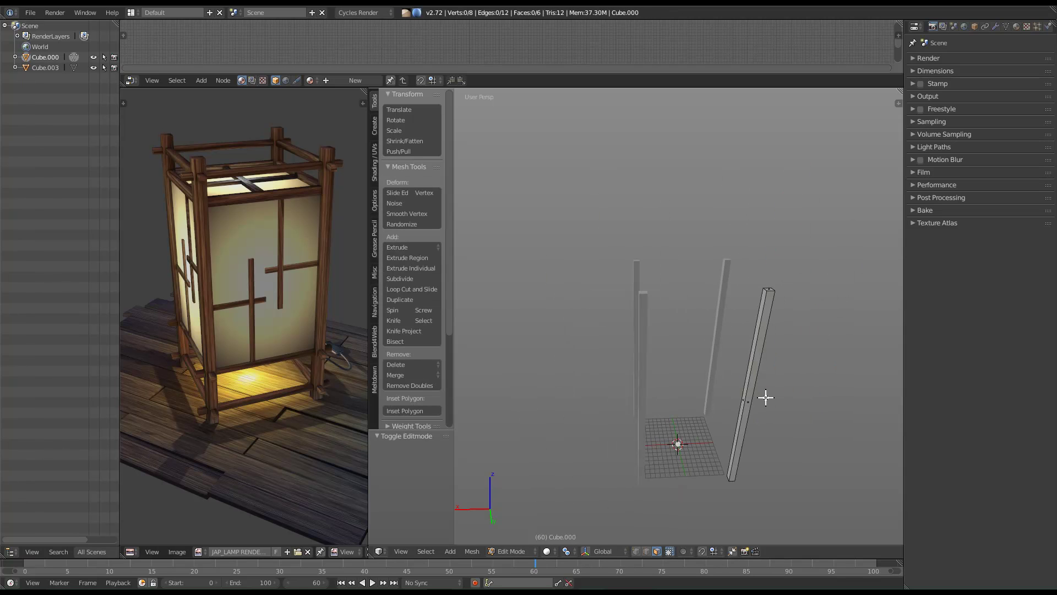
key("a")
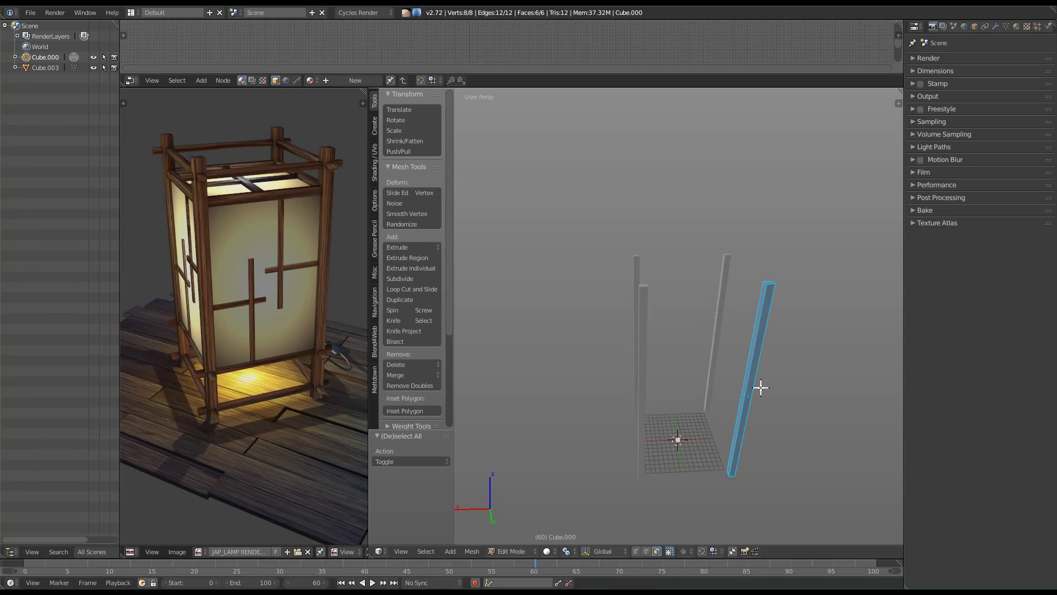
middle_click_drag(762, 424, 746, 383)
key("a")
key("a")
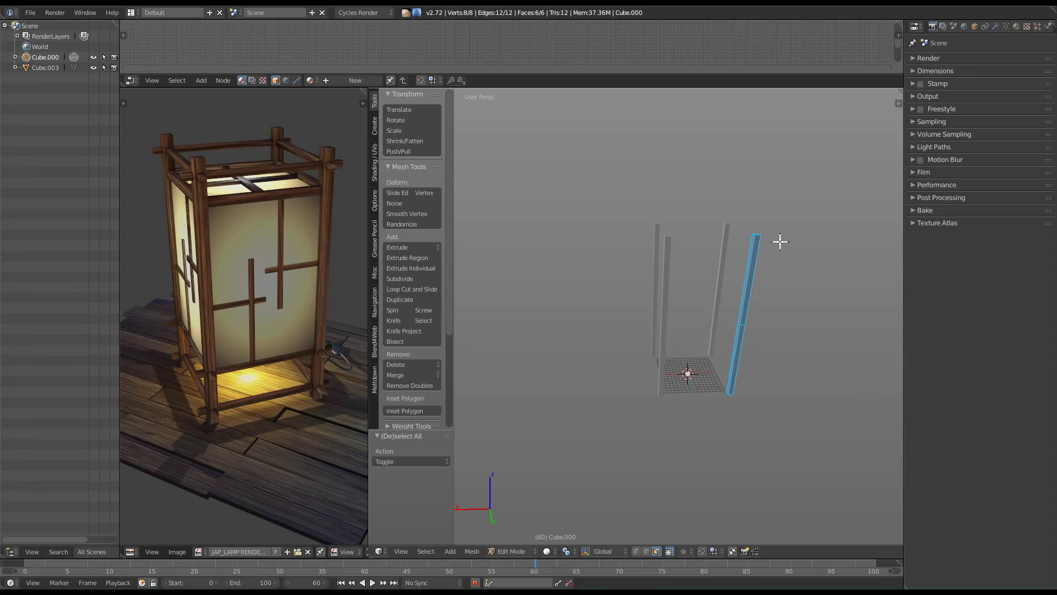
Rotate the separated post 90 degrees around the global Y axis to make a horizontal bar.
scroll(786, 310, "up", 6)
scroll(765, 364, "down", 3)
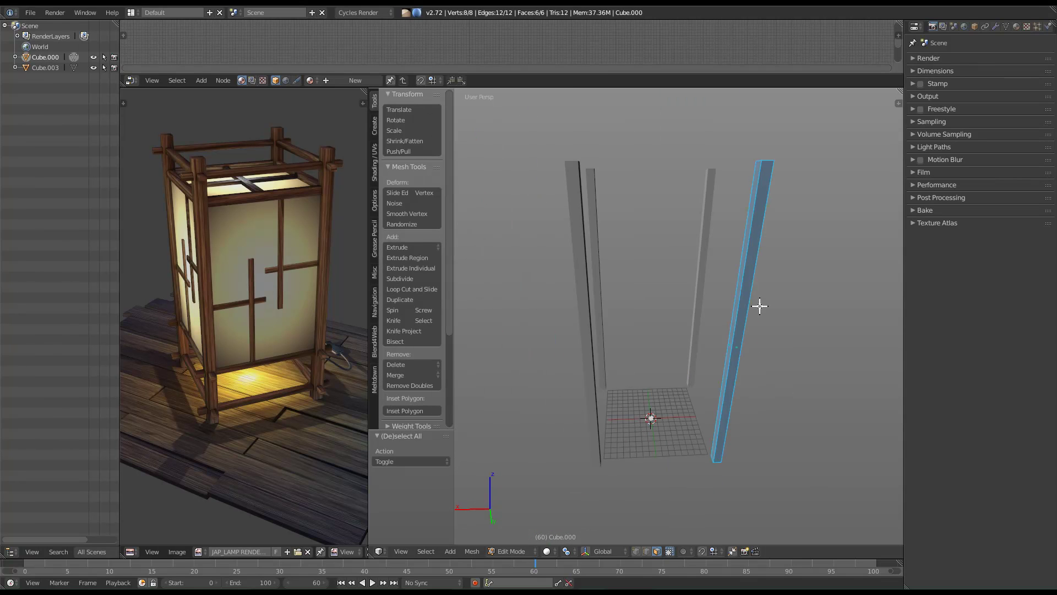
key("r")
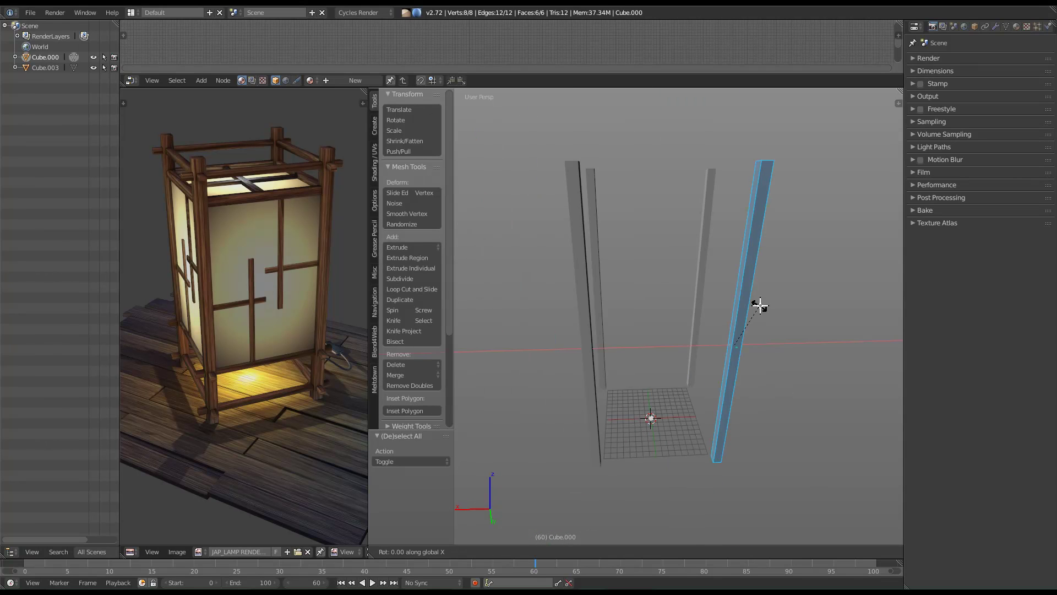
key("y")
type("90")
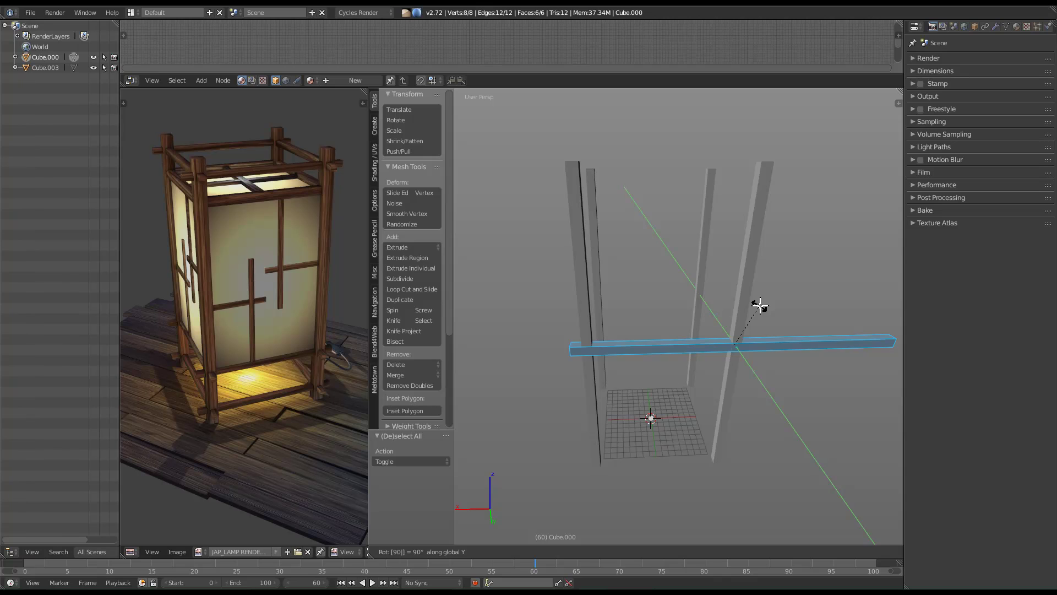
key("Return")
Select the end face of the horizontal bar that overhangs the posts the most and switch to top orthographic view.
middle_click_drag(768, 321, 746, 355)
middle_click_drag(624, 339, 683, 390)
key("Tab")
key("Tab")
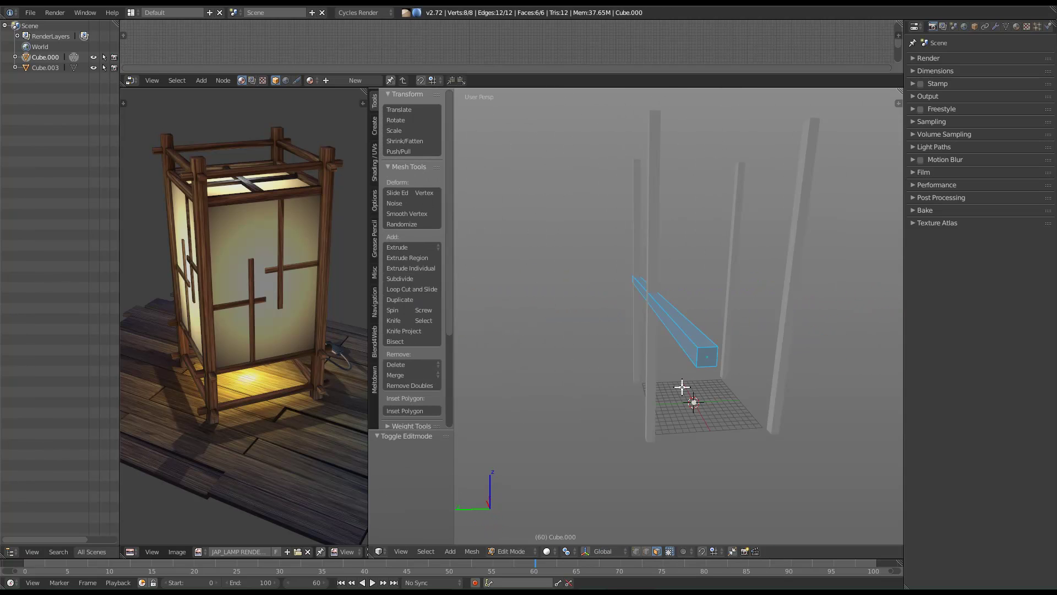
right_click(710, 360)
key("KP_7")
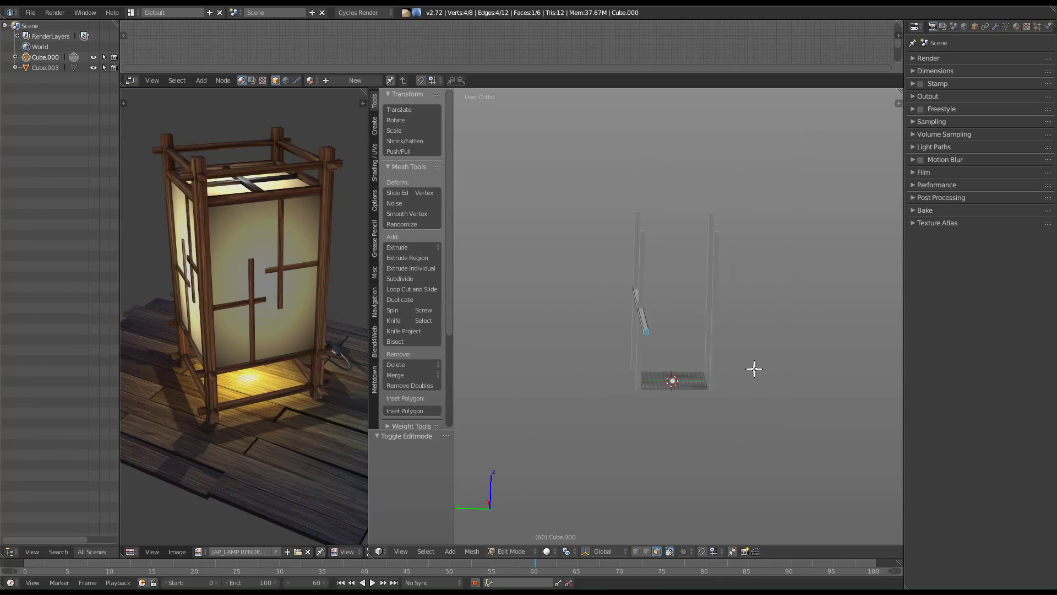
scroll(595, 331, "up", 2)
middle_click_drag(583, 335, 655, 335, "shift")
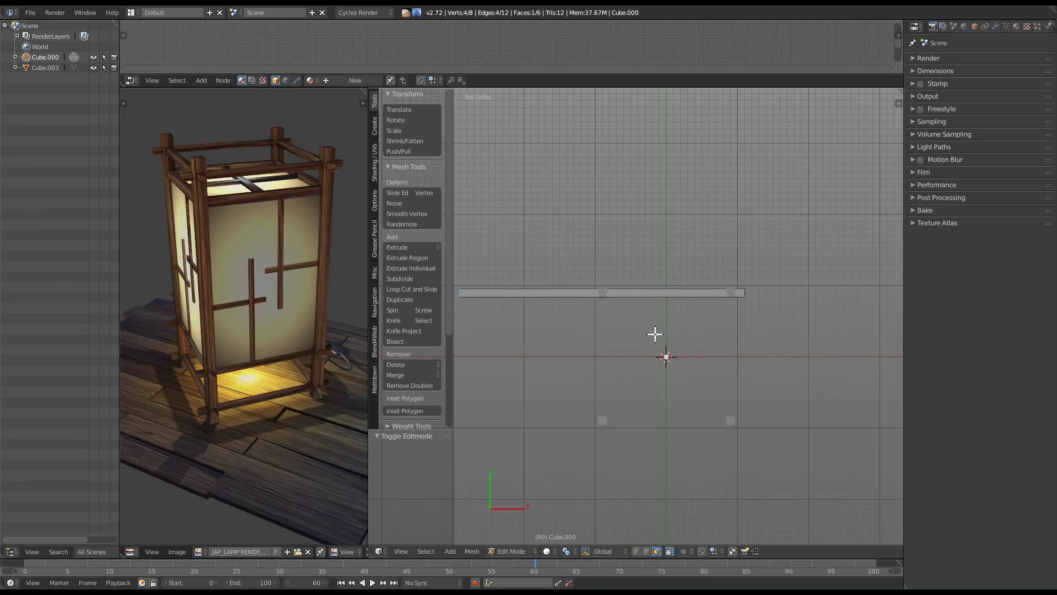
Show the 3D transform manipulator on the bar's selected end face, toggling it off and on.
key("ctrl+space")
middle_click_drag(537, 311, 590, 312, "shift")
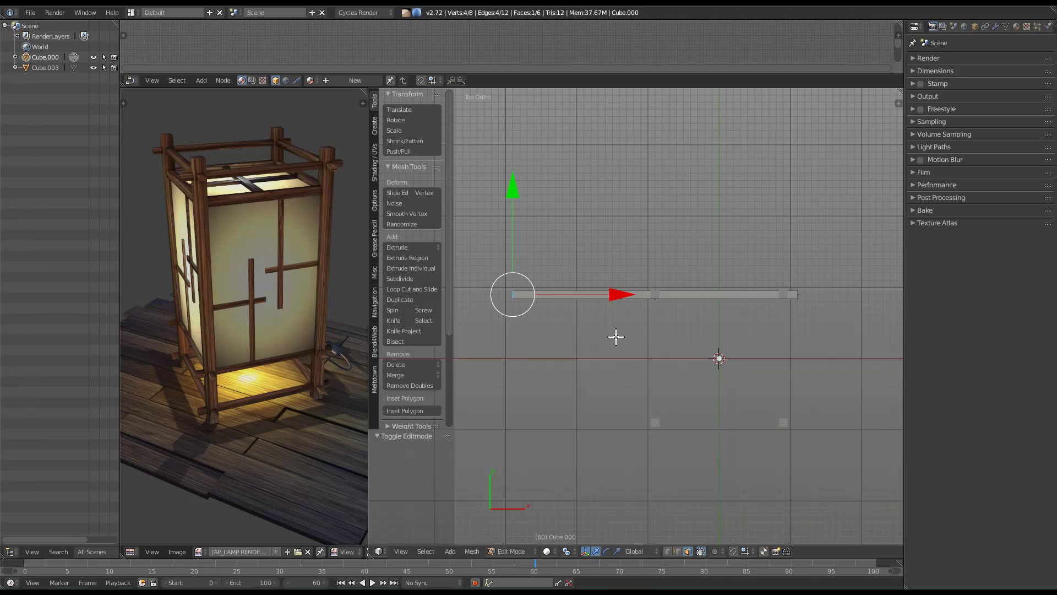
scroll(533, 325, "up", 3)
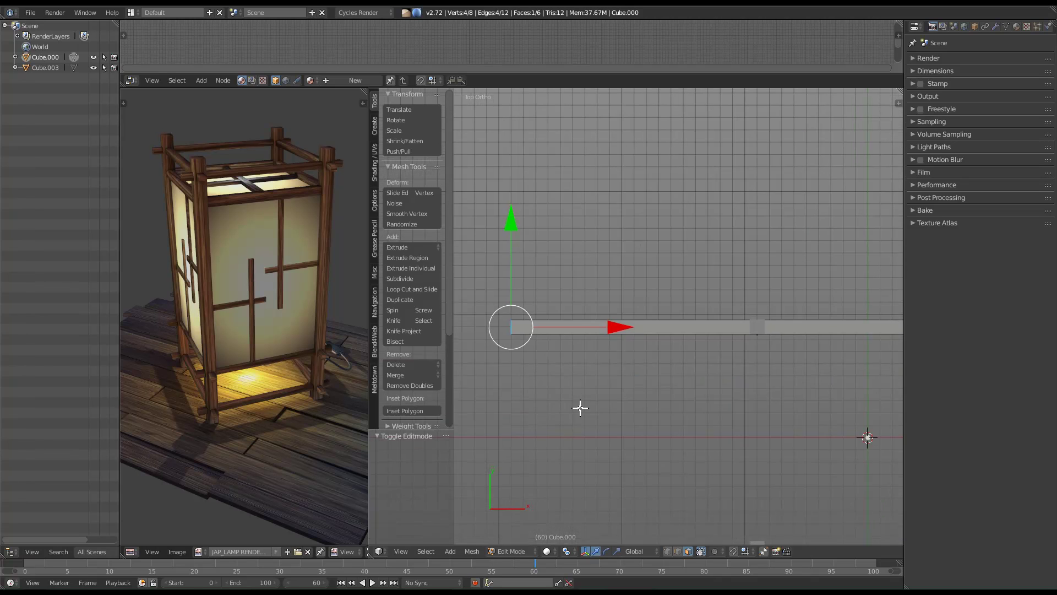
middle_click_drag(568, 429, 599, 385, "shift")
key("ctrl+space")
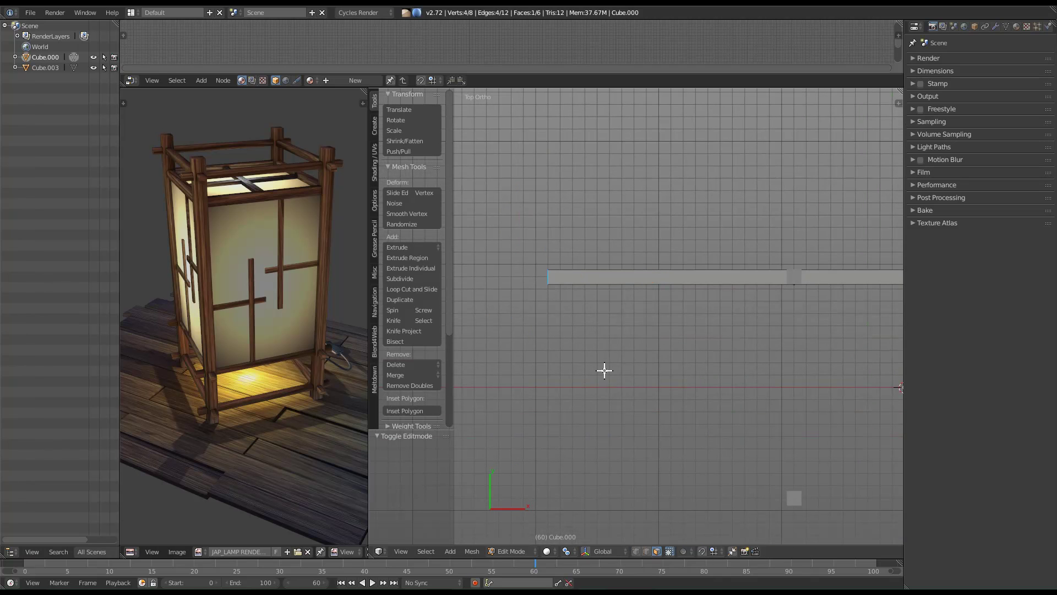
key("ctrl+space")
middle_click_drag(730, 329, 633, 300, "shift")
key("ctrl+space")
key("ctrl+space")
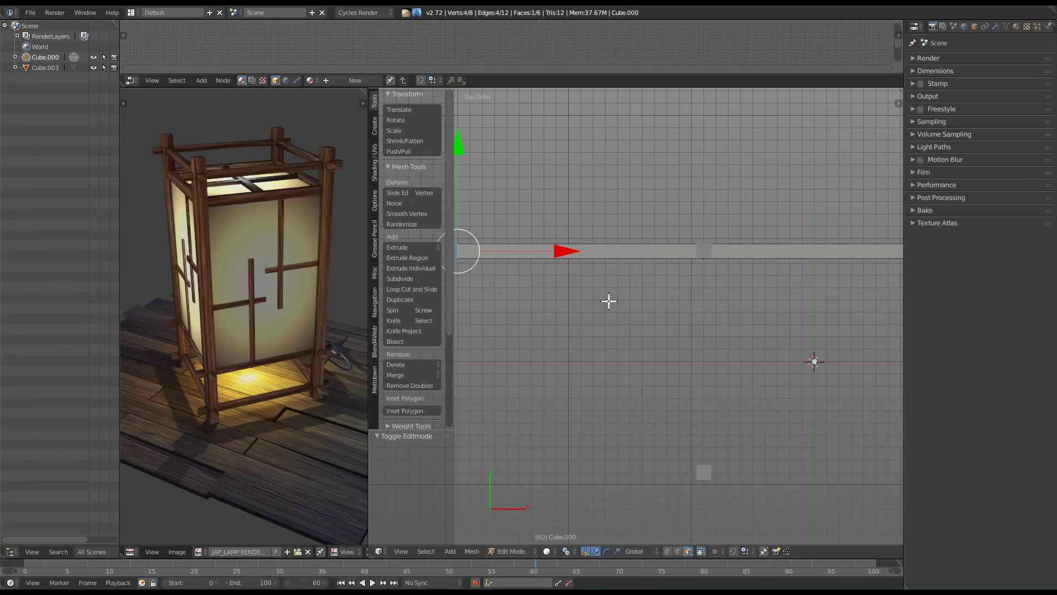
Move the horizontal bar's selected end face 17 units along X, shortening its overhang past the nearby post.
middle_click_drag(602, 234, 621, 244, "shift")
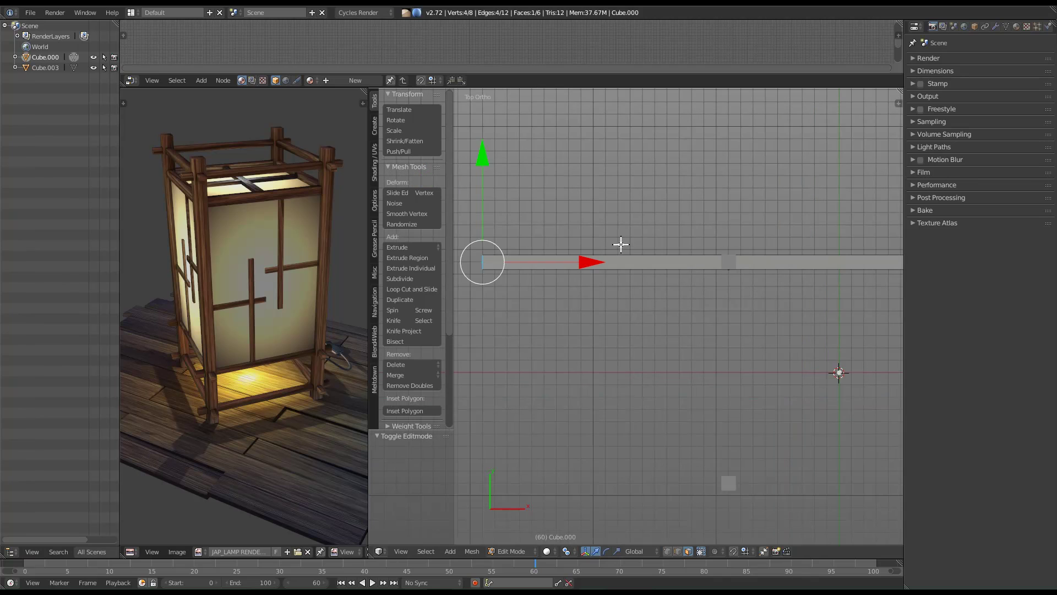
left_click(582, 553)
left_click(582, 554)
middle_click_drag(601, 218, 596, 245, "shift")
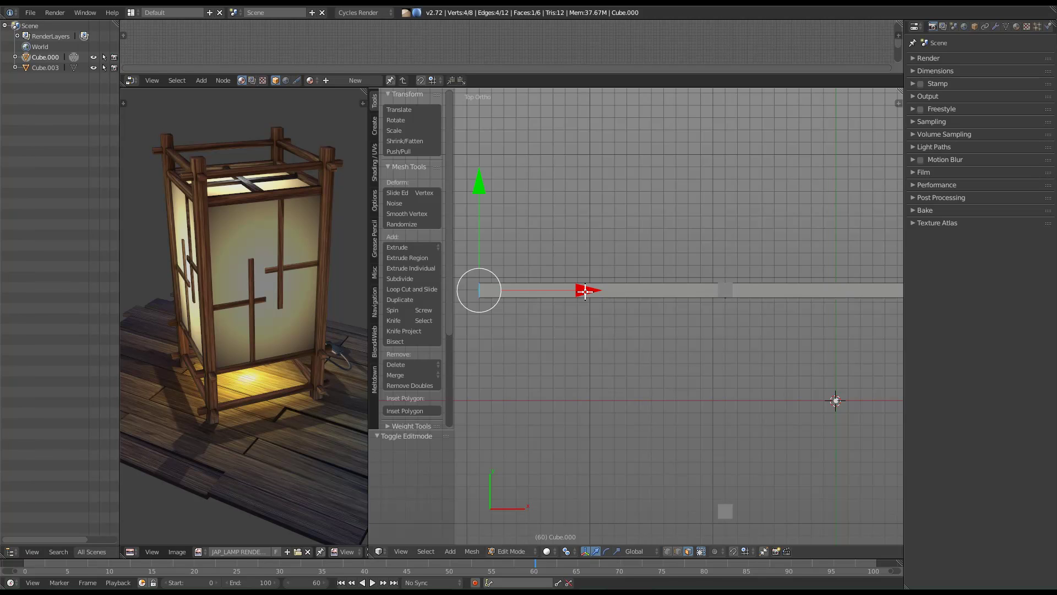
left_click(586, 291)
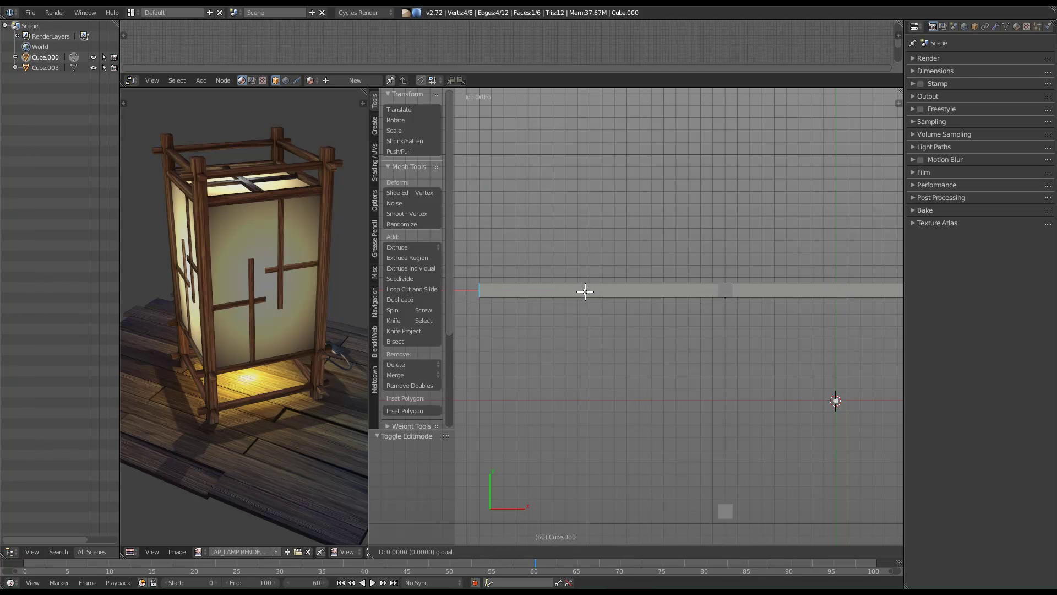
left_click_drag(591, 291, 799, 291)
Select the end face at the bar's opposite end and move it outward 1 unit along X.
scroll(710, 311, "up", 9)
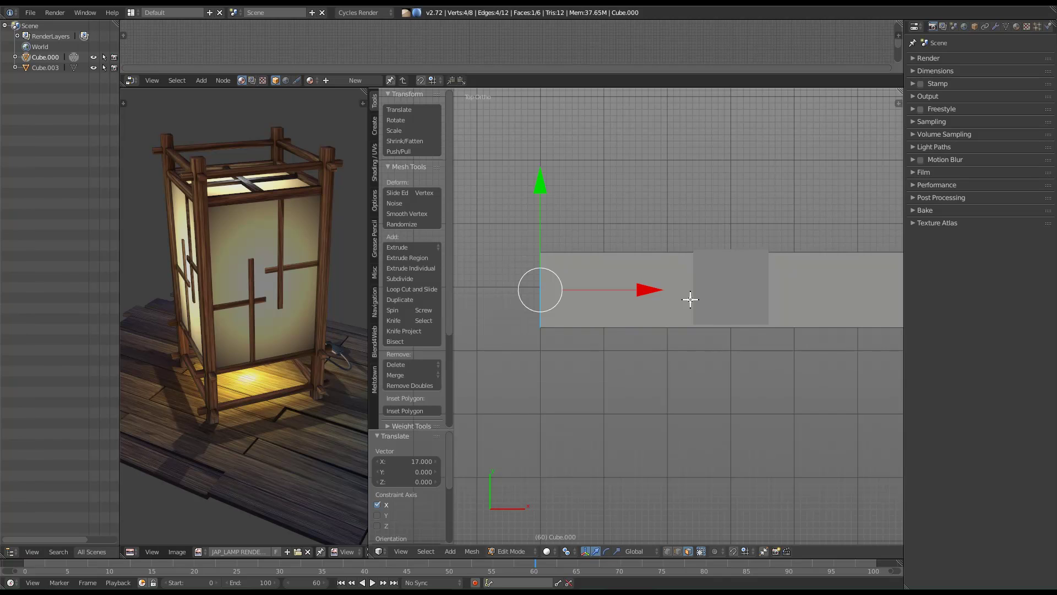
middle_click_drag(688, 298, 688, 307, "shift")
scroll(798, 314, "down", 6)
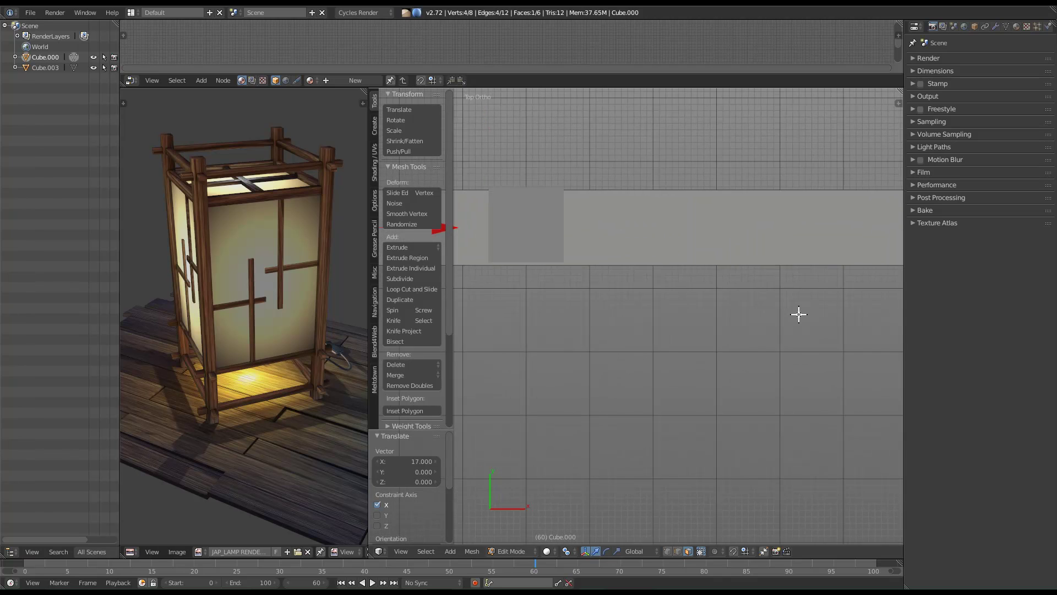
middle_click_drag(815, 366, 659, 281, "shift")
scroll(519, 326, "up", 4)
middle_click_drag(600, 309, 605, 417, "shift")
scroll(614, 317, "up", 3)
right_click(593, 473)
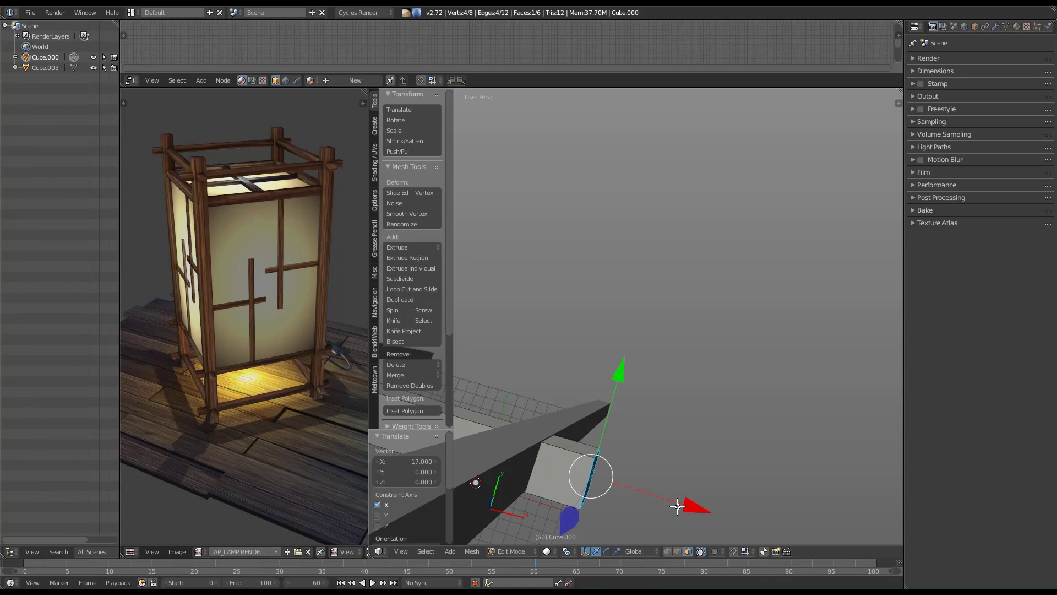
left_click_drag(688, 510, 720, 512)
Select both end faces of the bar and set the pivot point to Individual Origins.
middle_click_drag(720, 512, 702, 370)
scroll(567, 406, "up", 4)
scroll(624, 365, "down", 3)
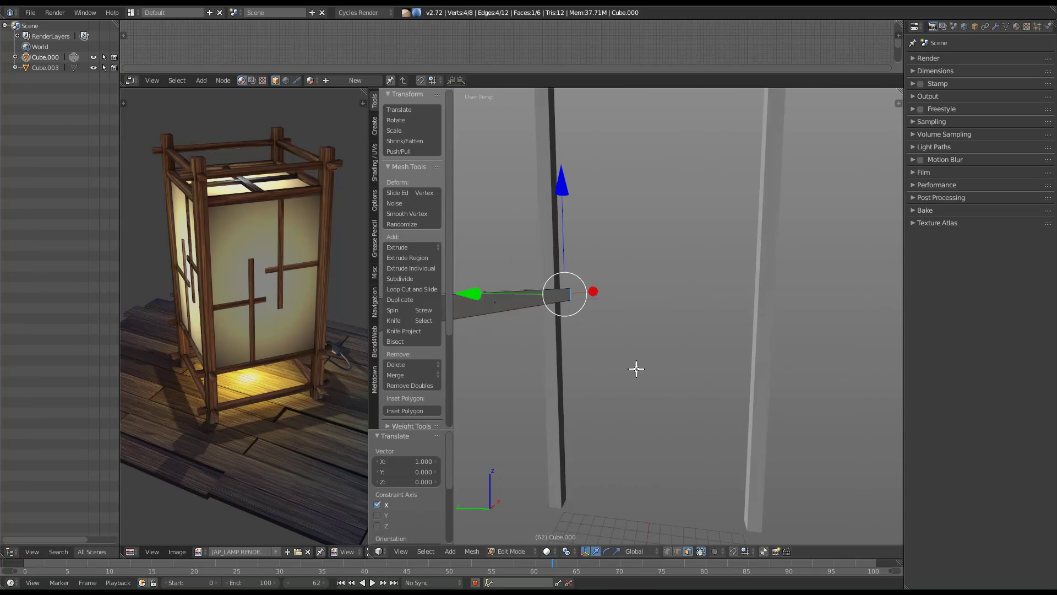
mouse_move(606, 353)
middle_mouse_down()
mouse_move(561, 322)
mouse_move(623, 343)
middle_mouse_up()
middle_click_drag(537, 355, 684, 378)
scroll(697, 338, "up", 2)
right_click(537, 346)
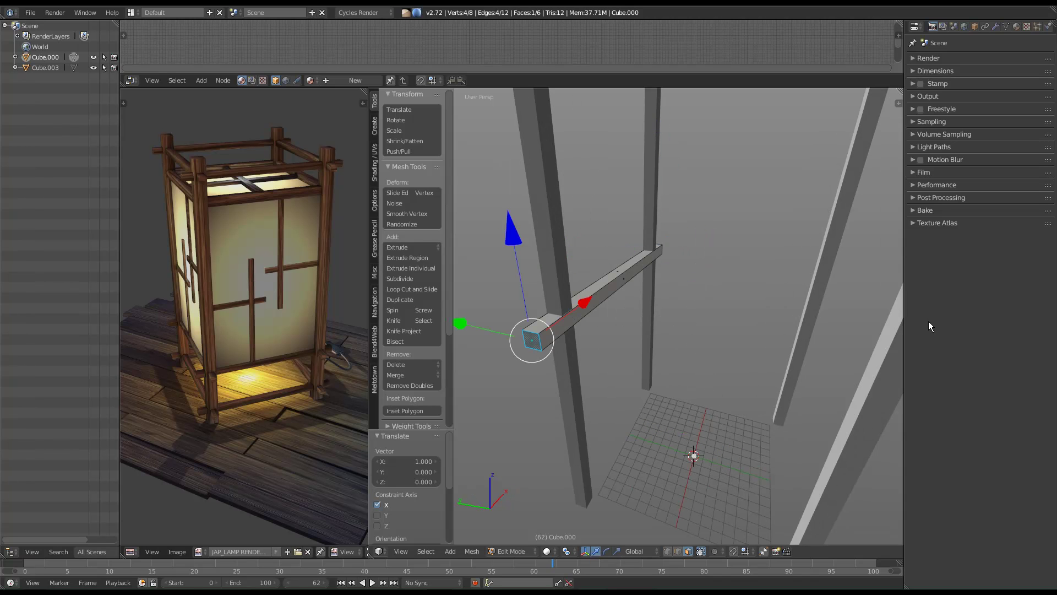
middle_click_drag(732, 311, 545, 284)
scroll(578, 284, "down", 1, "alt")
scroll(579, 284, "down", 3)
right_click(564, 357, "shift")
middle_click_drag(531, 427, 650, 434)
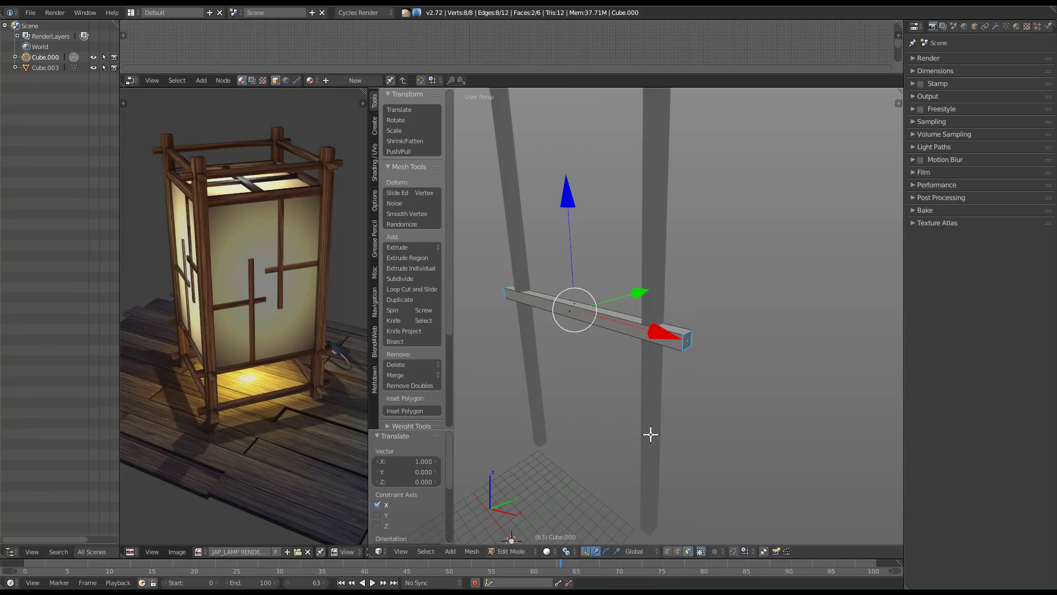
left_click(566, 550)
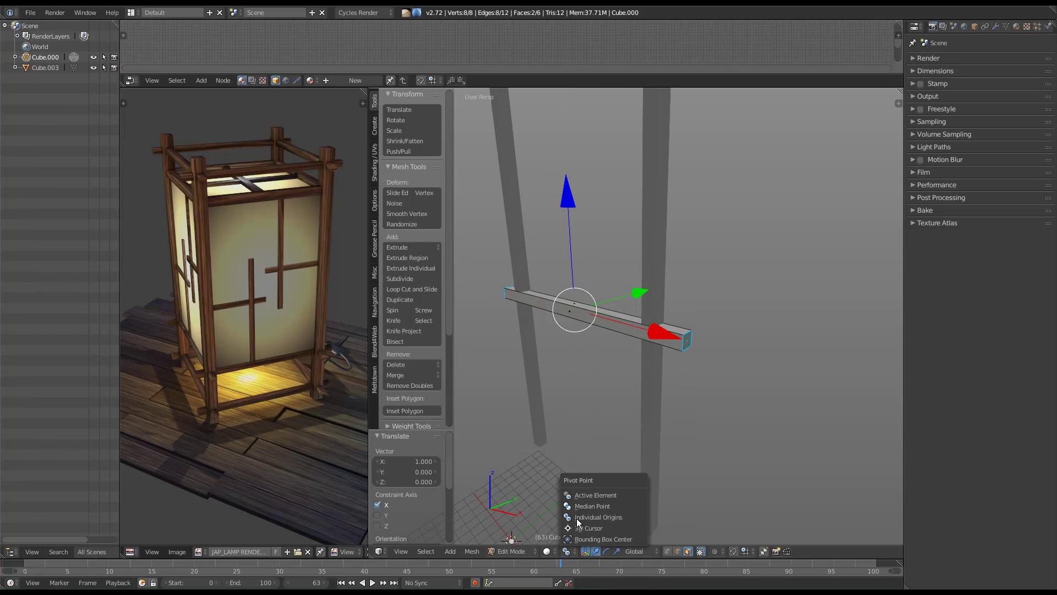
left_click(609, 517)
Try scaling down the bar's two end faces together.
middle_click_drag(707, 355, 729, 292)
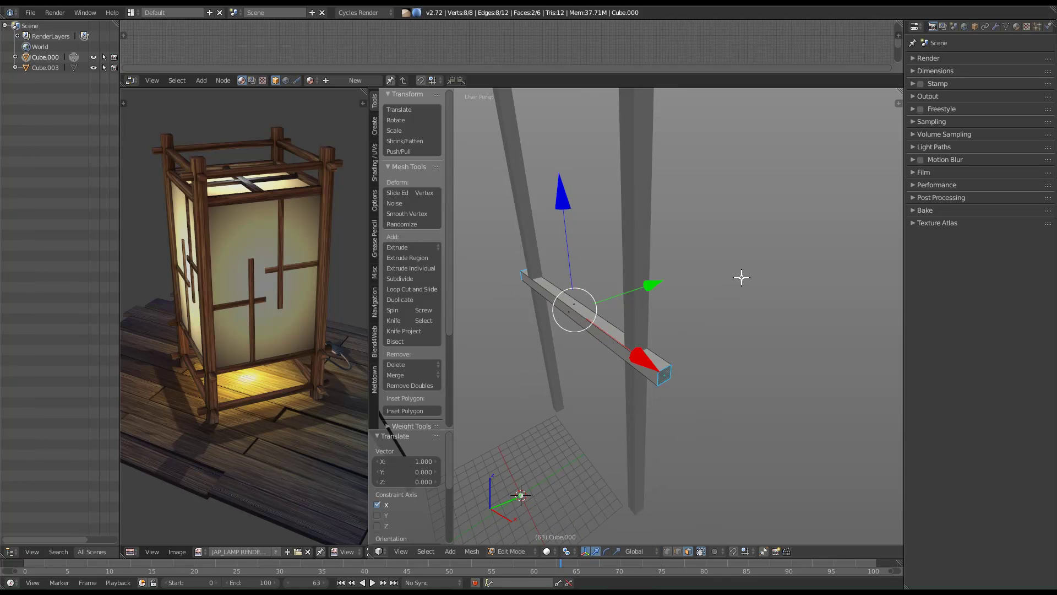
key("s")
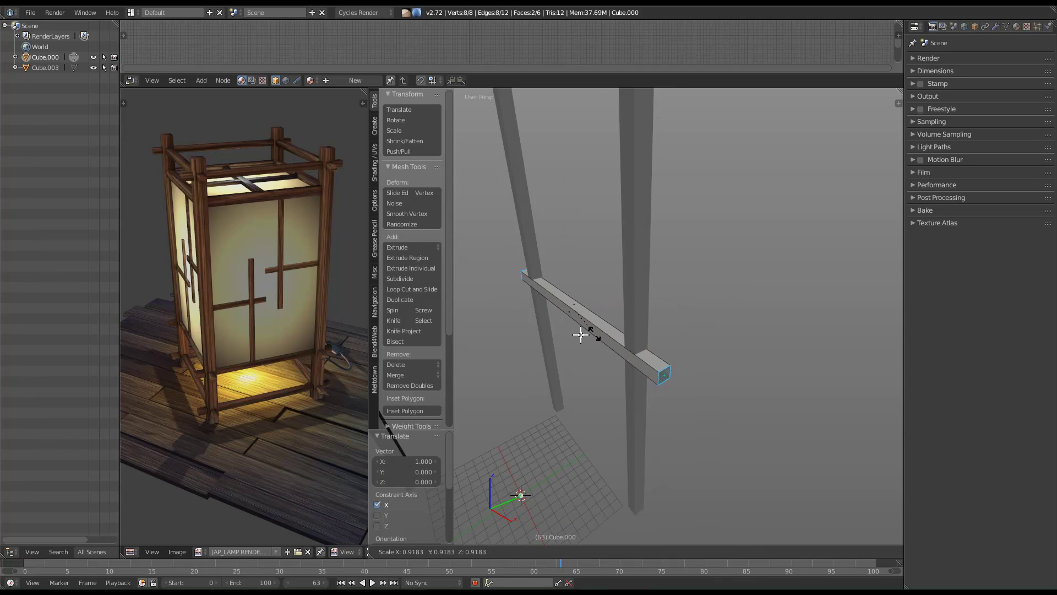
key("Escape")
key("s")
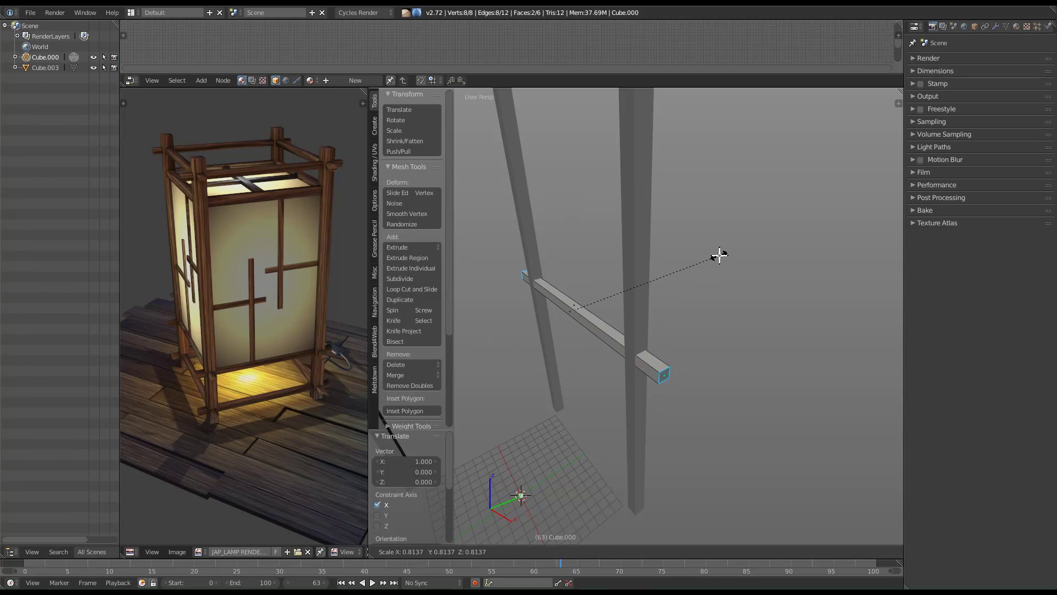
left_click(716, 253)
Leave Edit Mode and examine from several angles how the bar's ends sit against the posts.
middle_click_drag(715, 253, 683, 424)
key("Tab")
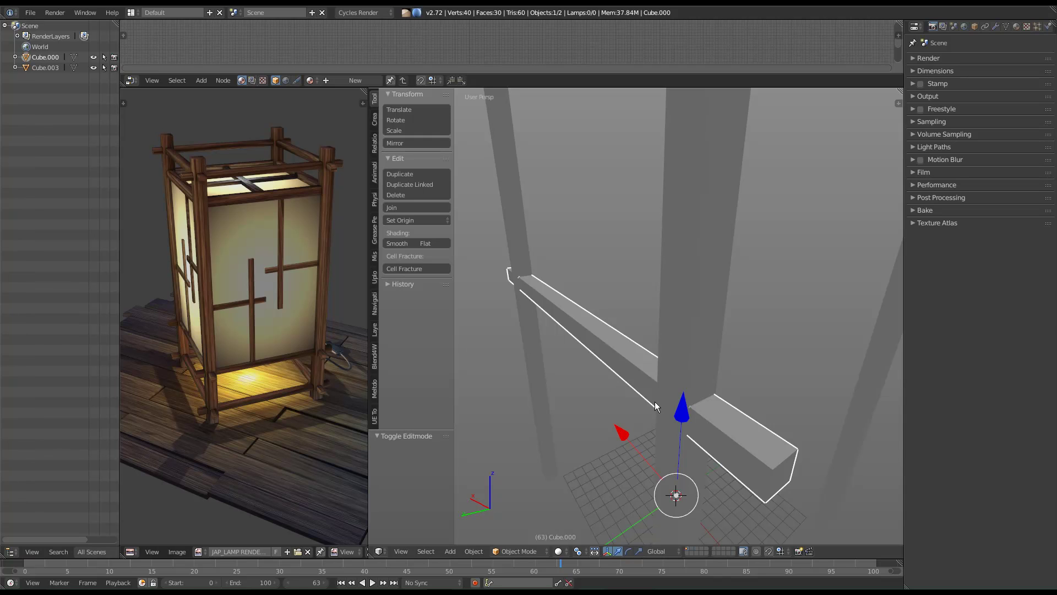
middle_click_drag(722, 440, 692, 423, "shift")
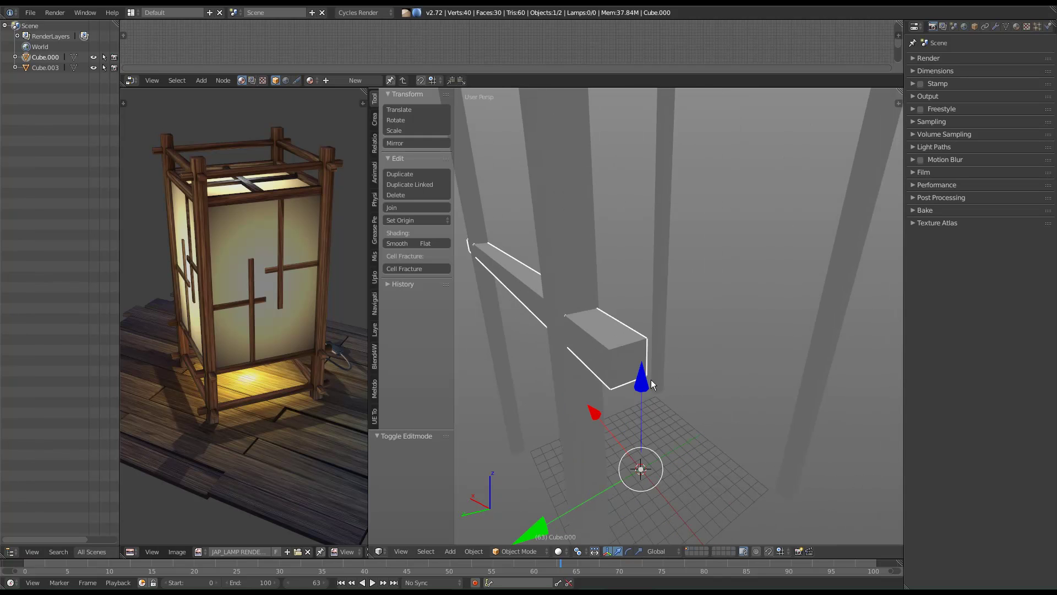
scroll(659, 383, "down", 4)
middle_click_drag(597, 378, 672, 375)
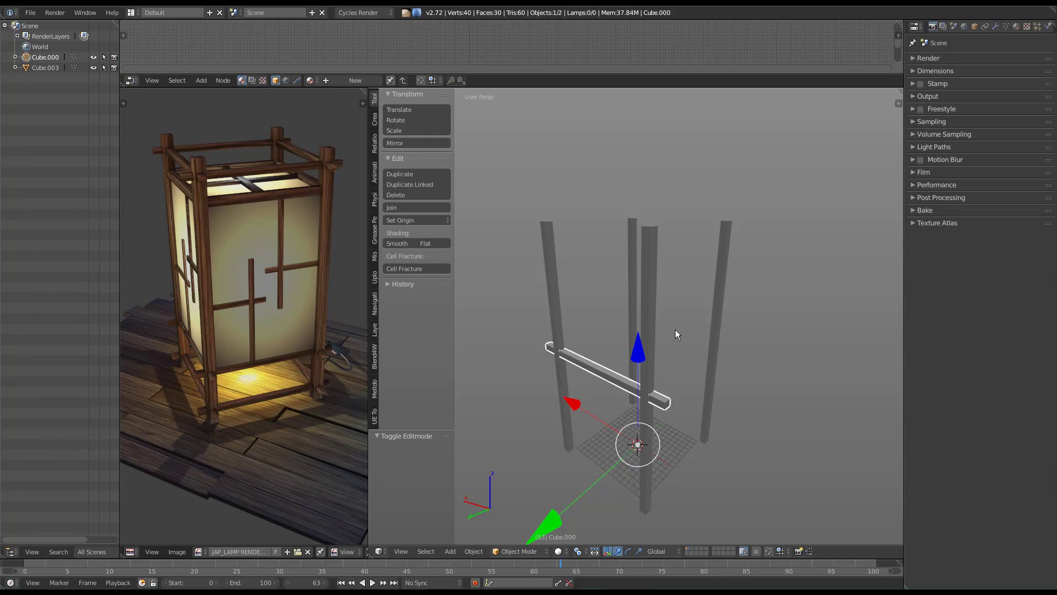
middle_click_drag(625, 342, 782, 405)
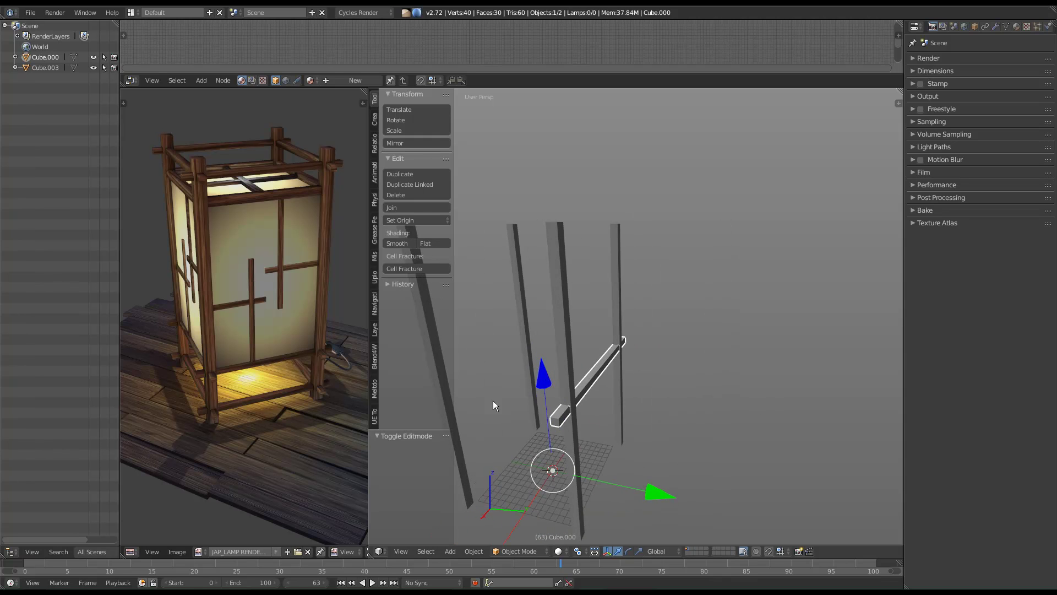
middle_click_drag(462, 393, 596, 374)
scroll(598, 378, "up", 4)
scroll(700, 369, "down", 4)
scroll(721, 368, "up", 5)
scroll(720, 368, "down", 5)
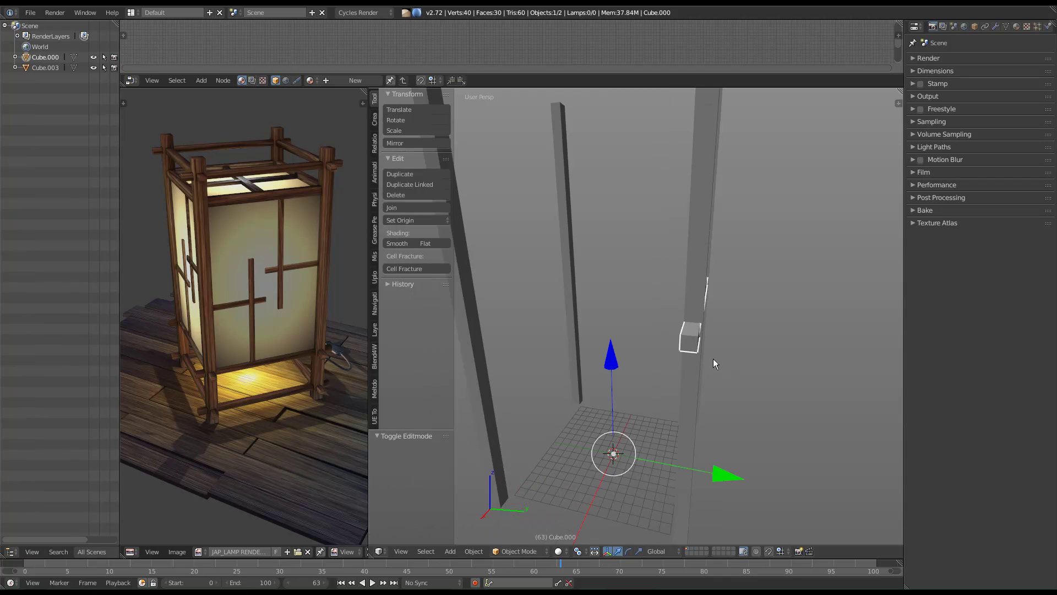
key("KP_Decimal")
Reopen the bar in Edit Mode and undo the scaling of its end faces.
key("Tab")
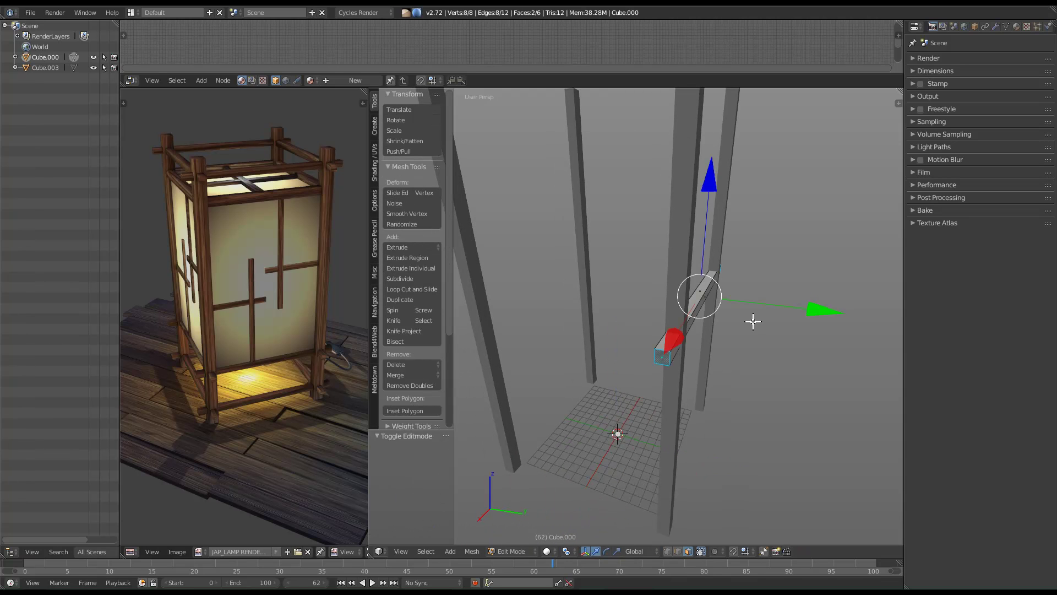
middle_click_drag(729, 352, 703, 344)
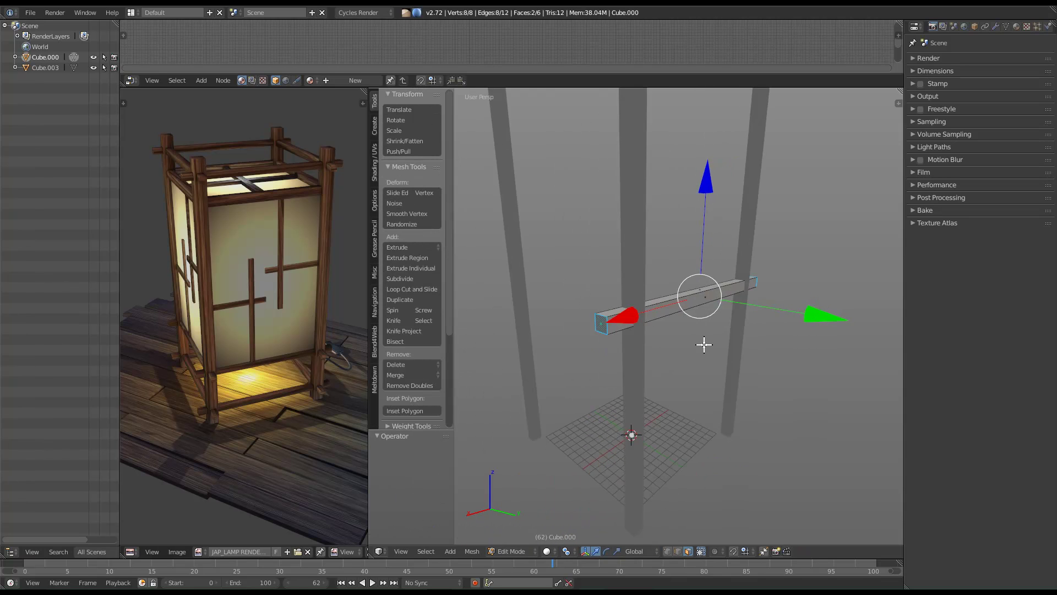
scroll(703, 344, "up", 2)
middle_click_drag(615, 332, 644, 347)
key("ctrl+z")
key("ctrl+z")
key("ctrl+z")
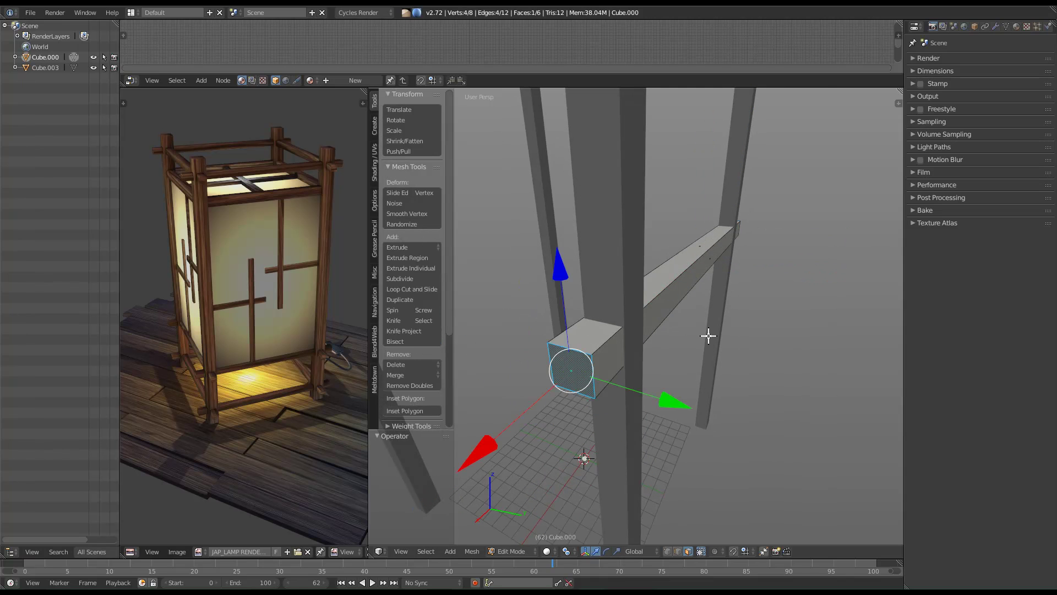
key("ctrl+shift+z")
Reselect both end faces of the bar and try scaling them down slightly.
middle_click_drag(687, 337, 713, 236)
mouse_move(743, 290)
middle_mouse_down()
mouse_move(745, 305)
mouse_move(791, 307)
mouse_move(762, 312)
mouse_move(736, 288)
mouse_move(724, 300)
middle_mouse_up()
middle_click_drag(485, 258, 712, 327)
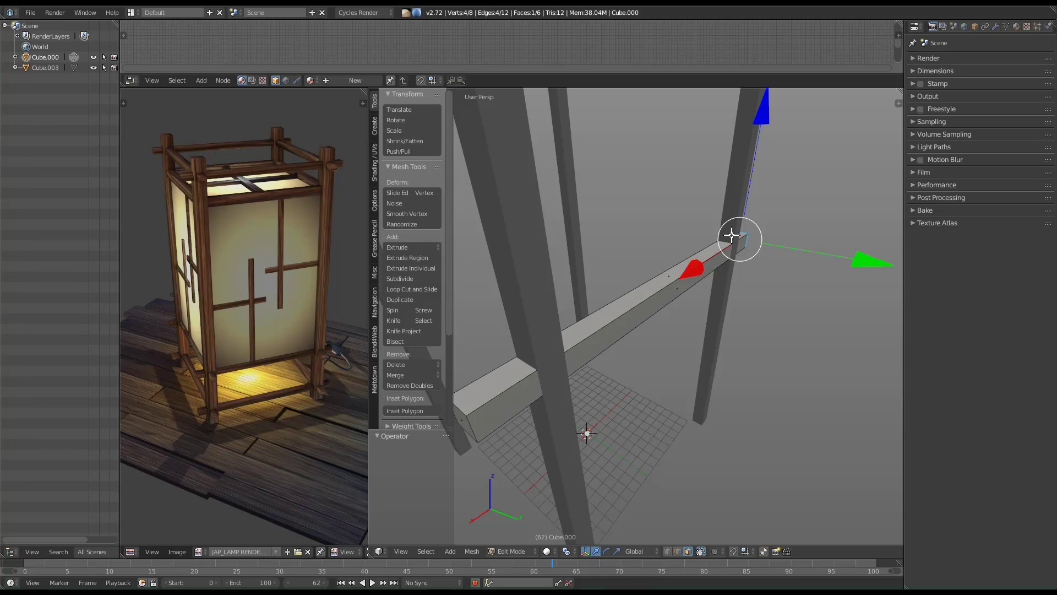
middle_click_drag(713, 308, 720, 295)
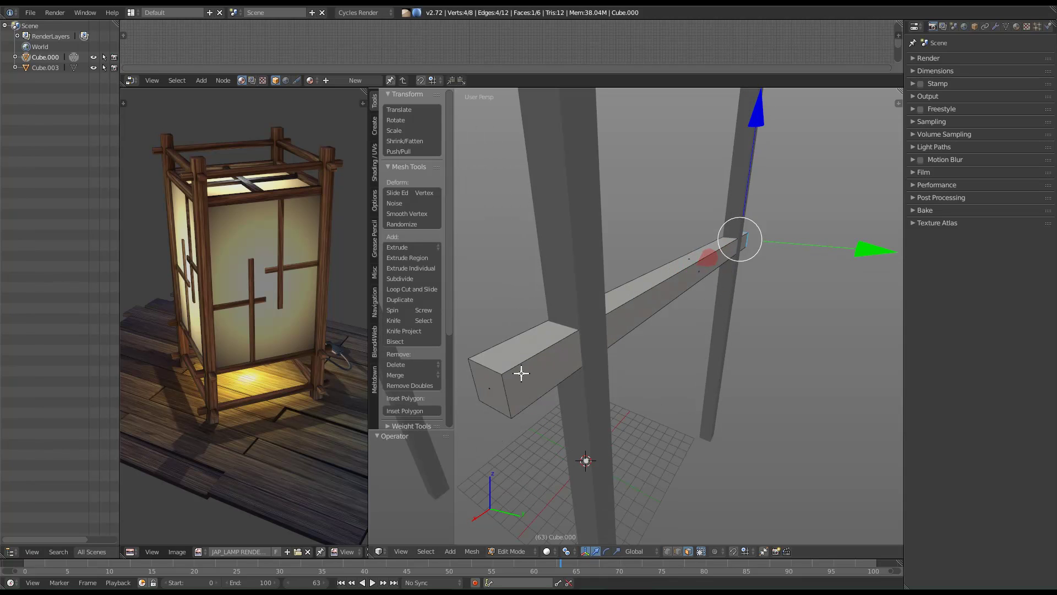
right_click(504, 379, "shift")
right_click(505, 380, "shift")
right_click(504, 379, "shift")
middle_click_drag(755, 377, 677, 374)
middle_click_drag(574, 357, 600, 338)
right_click(642, 292, "shift")
middle_click_drag(642, 293, 791, 308)
middle_click_drag(514, 305, 703, 397)
right_click(712, 288)
scroll(712, 288, "up", 3)
scroll(710, 349, "down", 3)
right_click(693, 370, "shift")
key("s")
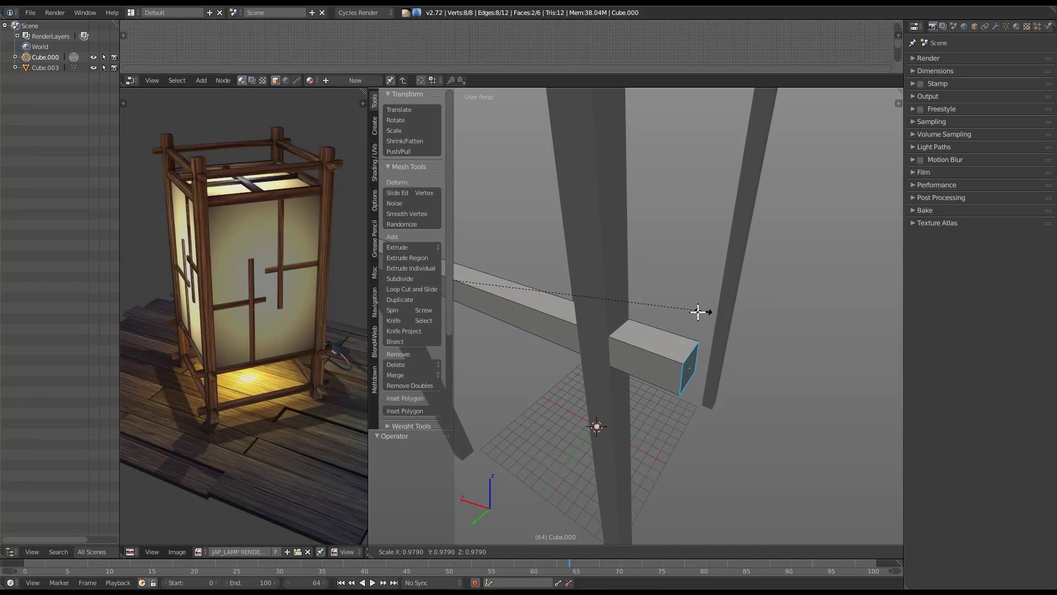
left_click(660, 320)
Shift the bar's two end faces 0.008 along Y, and undo this together with the preceding scaling.
middle_click_drag(661, 319, 688, 300)
middle_click_drag(731, 272, 691, 426)
key("Right")
key("Tab")
key("Tab")
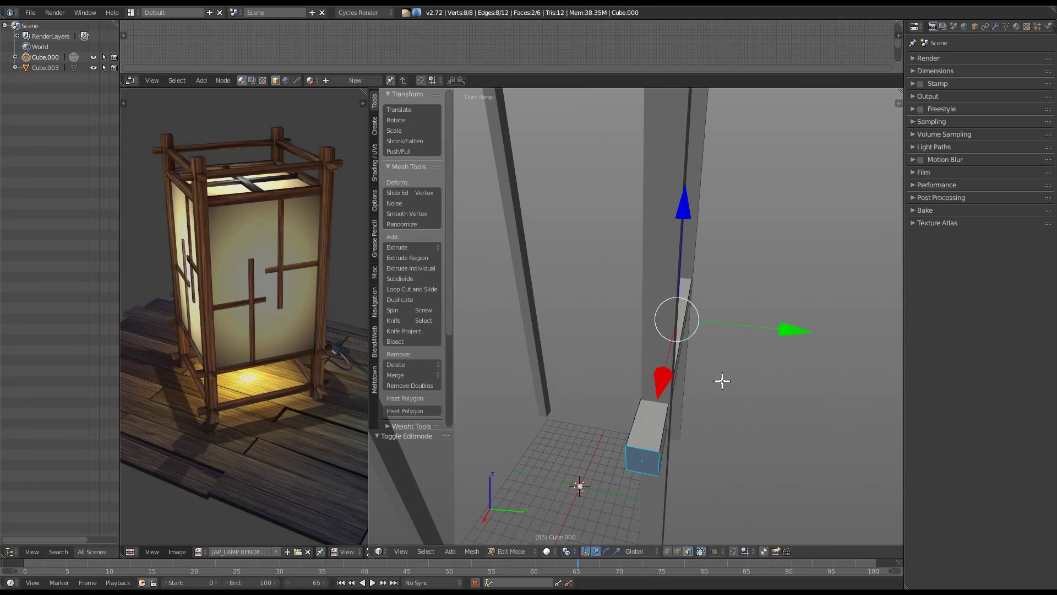
middle_click_drag(800, 380, 800, 345)
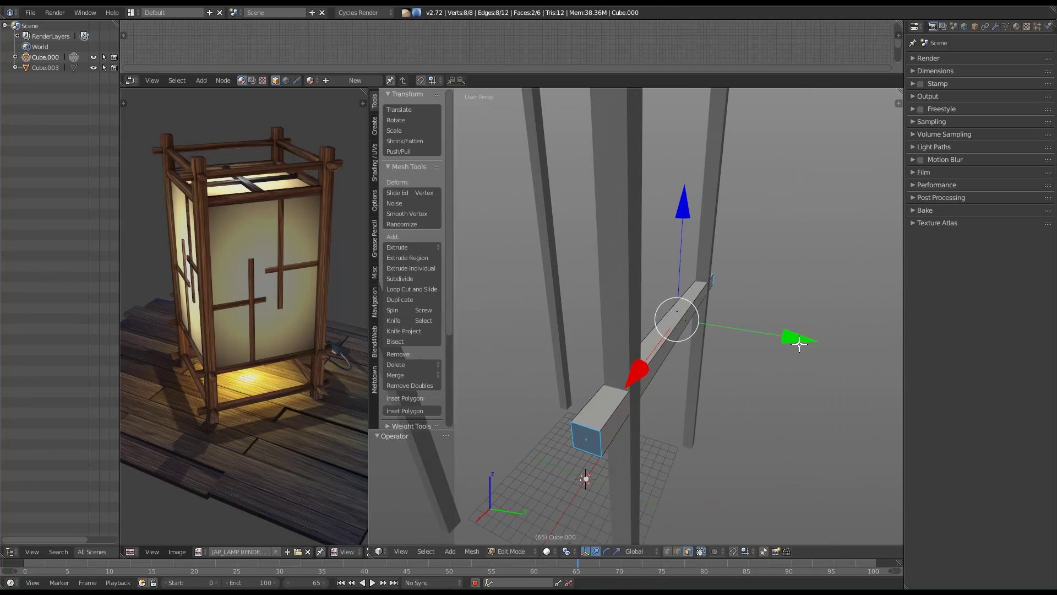
left_click_drag(788, 334, 768, 338)
middle_click_drag(768, 337, 796, 383)
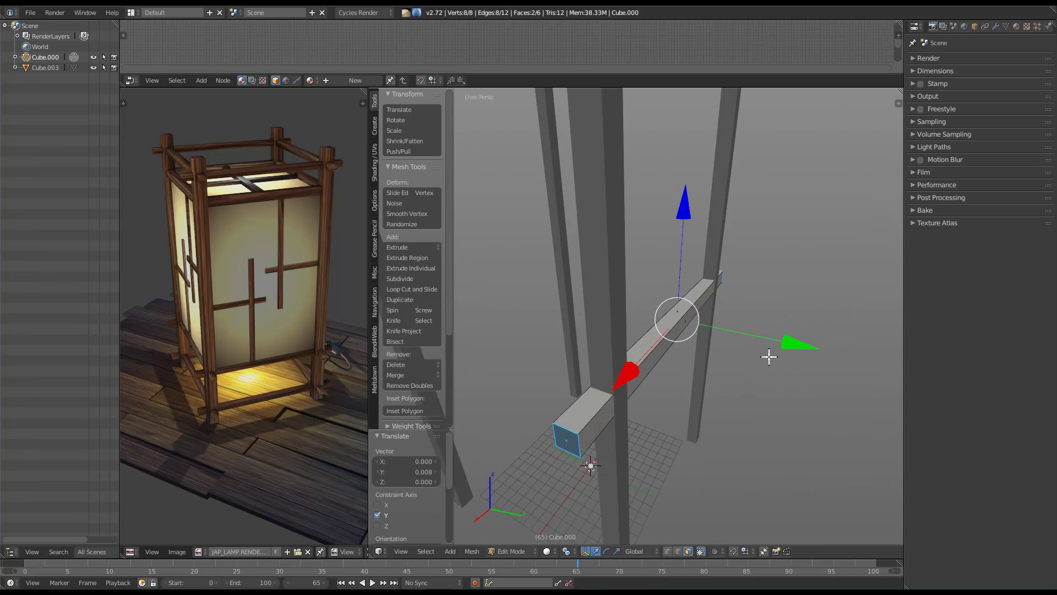
key("ctrl+z")
key("ctrl+z")
Add the bar's unselected end face to the selection and scale both end faces down slightly.
middle_click_drag(815, 308, 587, 407)
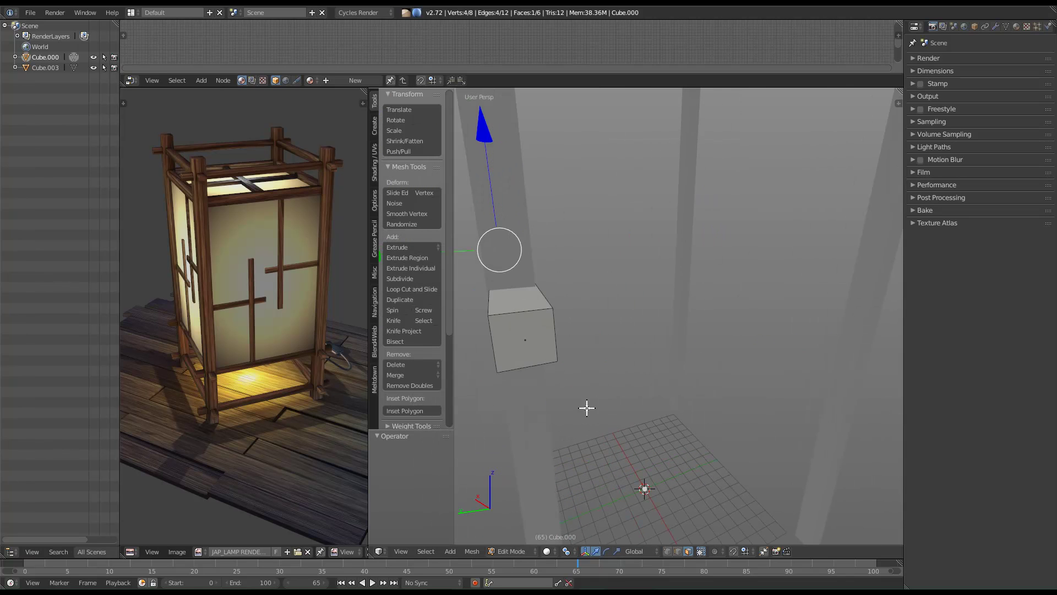
right_click(537, 340, "shift")
middle_click_drag(536, 340, 767, 262)
key("s")
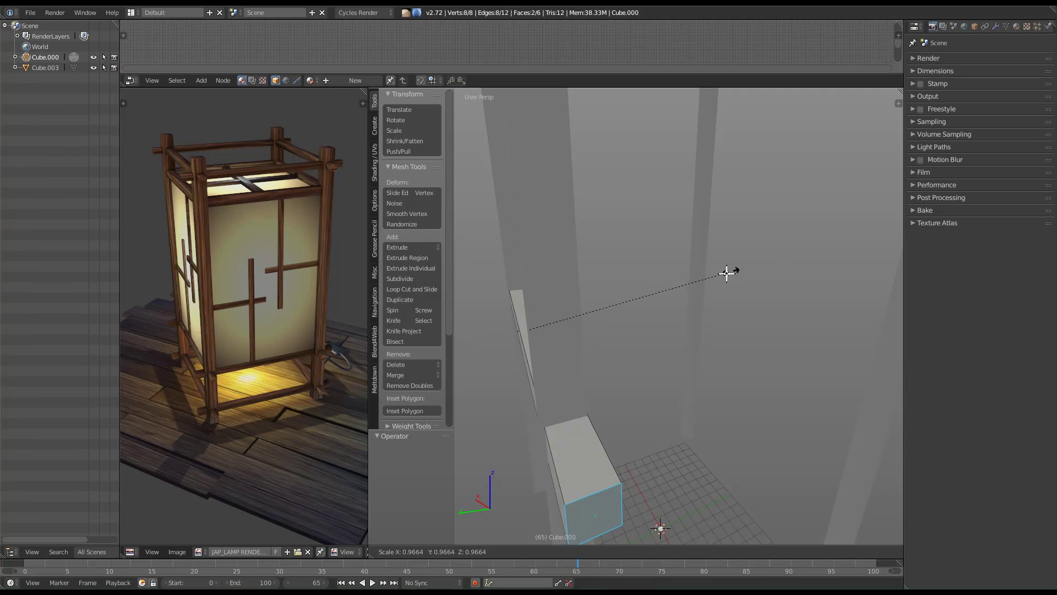
left_click(719, 286)
Nudge the bar's two end faces along Y and scale them by a factor of 0.986.
middle_click_drag(608, 408, 731, 341)
left_click_drag(790, 290, 770, 302)
key("s")
left_click(780, 336)
scroll(780, 336, "down", 5)
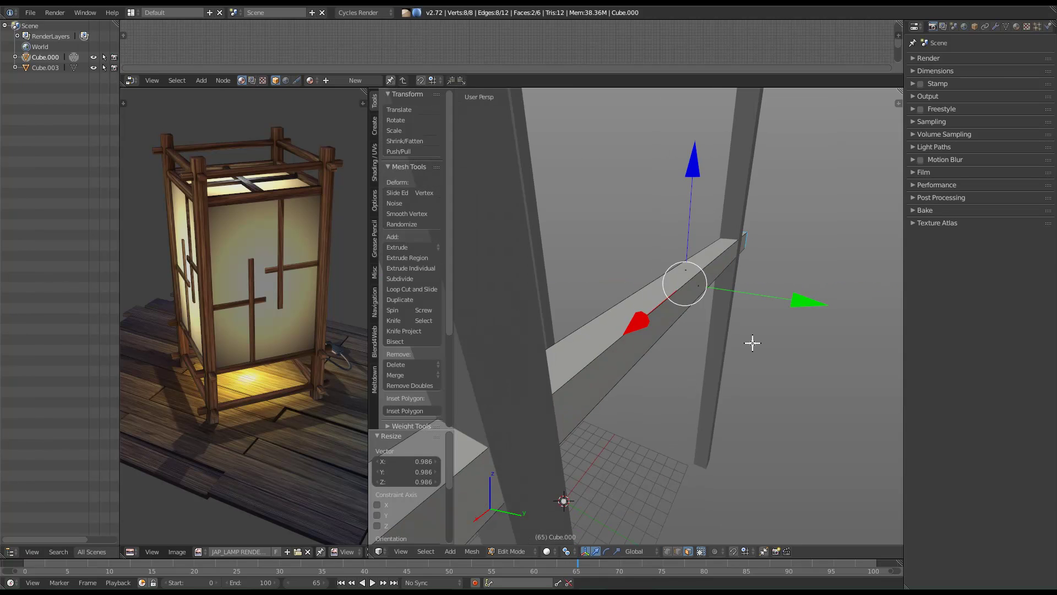
Leave Edit Mode and examine the resized bar's fit against the four posts from different angles.
key("Tab")
scroll(713, 363, "up", 2)
middle_click_drag(727, 363, 751, 389)
scroll(626, 385, "up", 4)
scroll(623, 382, "down", 5)
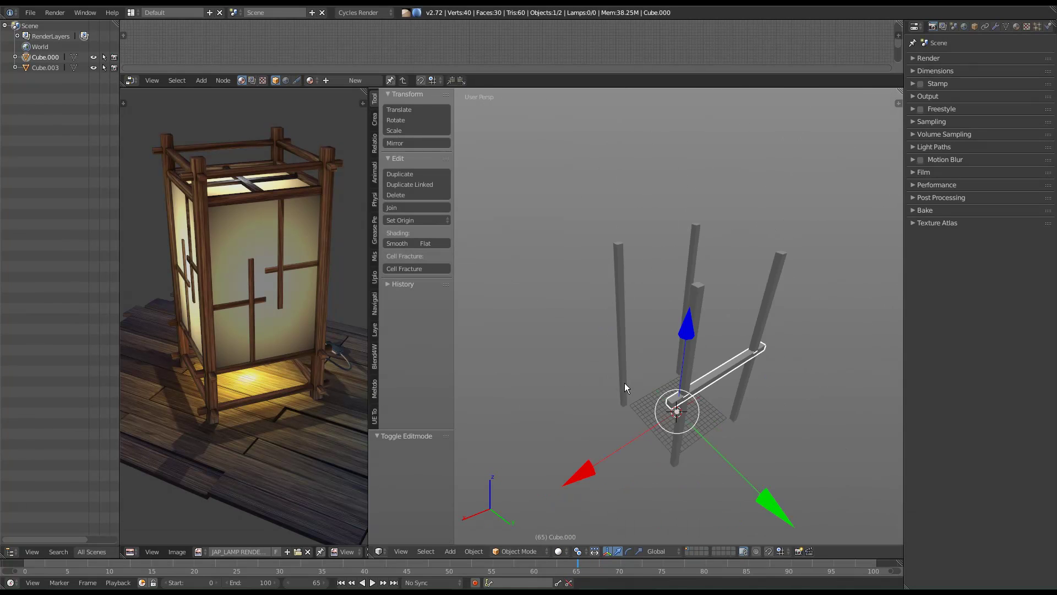
scroll(670, 371, "up", 2)
middle_click_drag(652, 392, 701, 358)
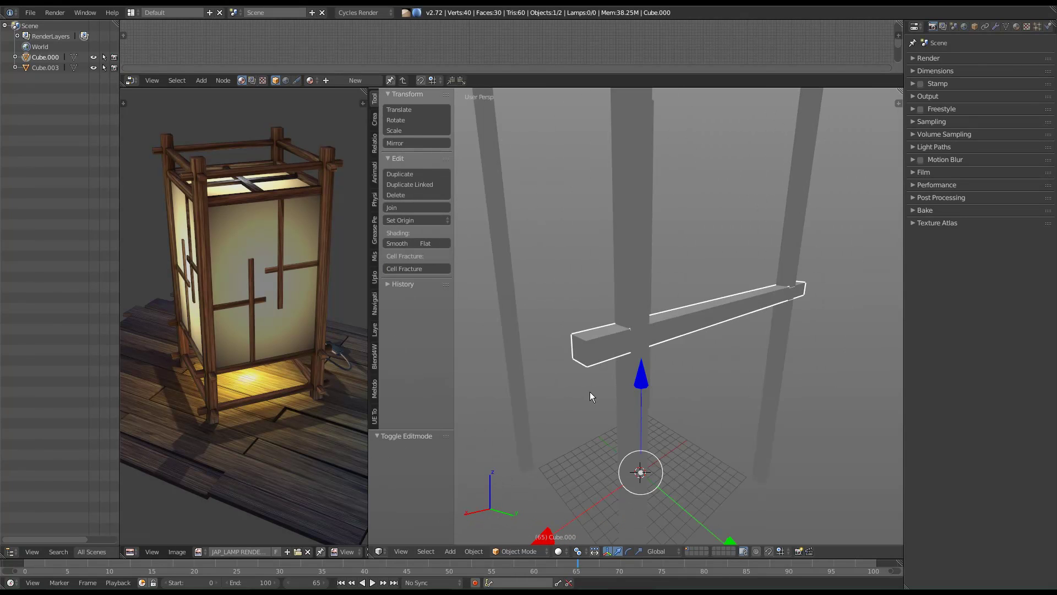
middle_click_drag(585, 446, 663, 390)
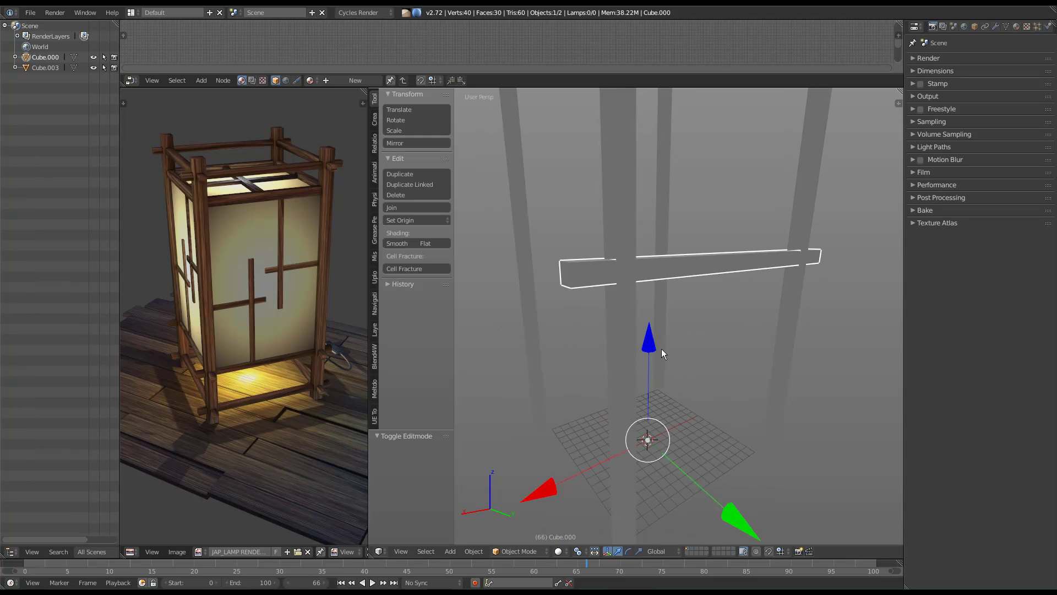
Select the crossbar's whole mesh in Edit Mode and lower it about 13.73 along Z.
key("Tab")
key("ctrl+l")
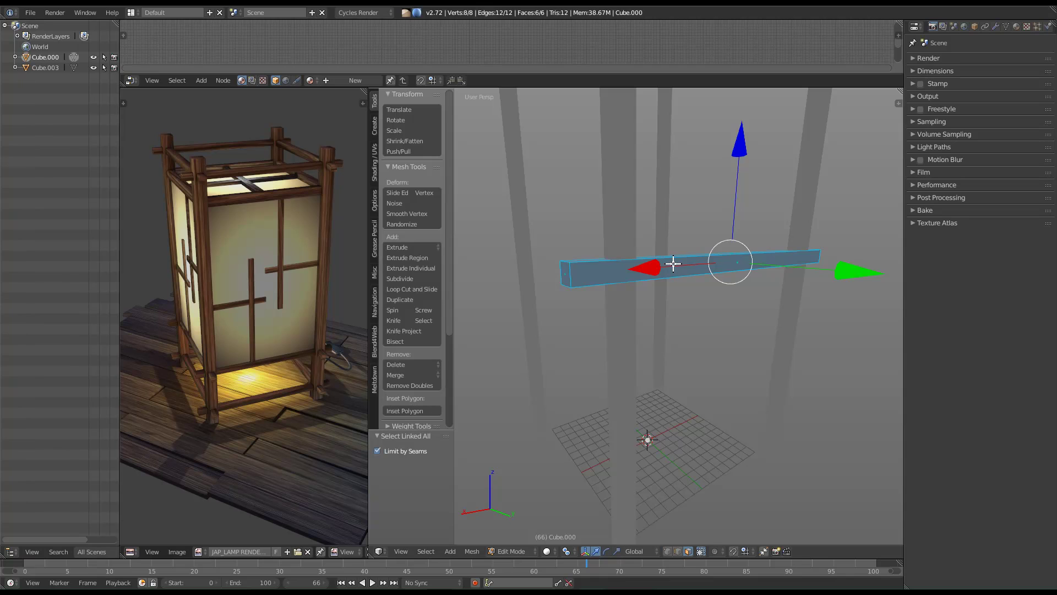
key("g")
key("z")
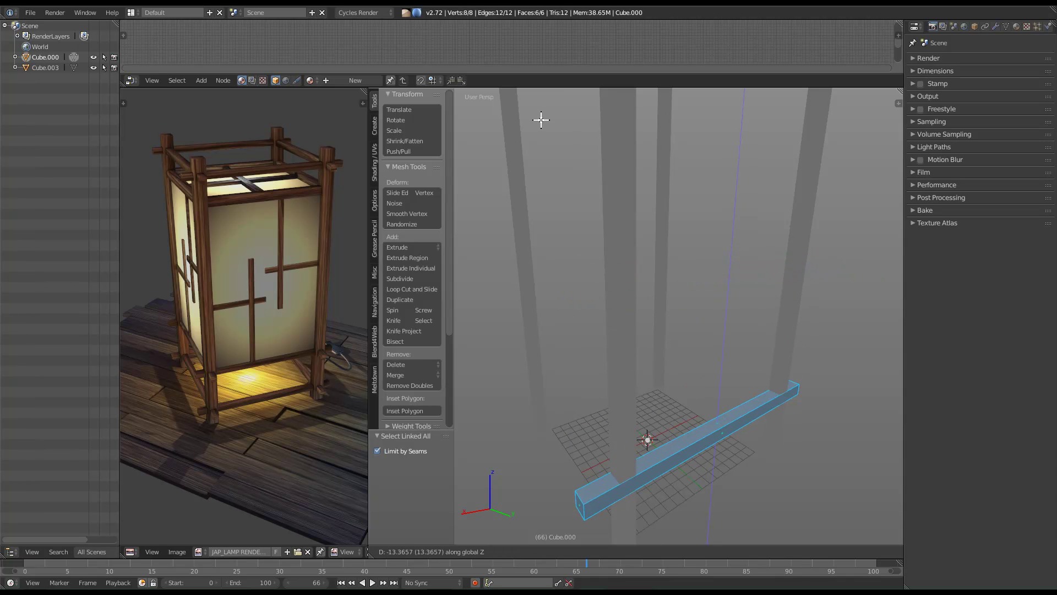
left_click(541, 119)
middle_click_drag(588, 405, 686, 345)
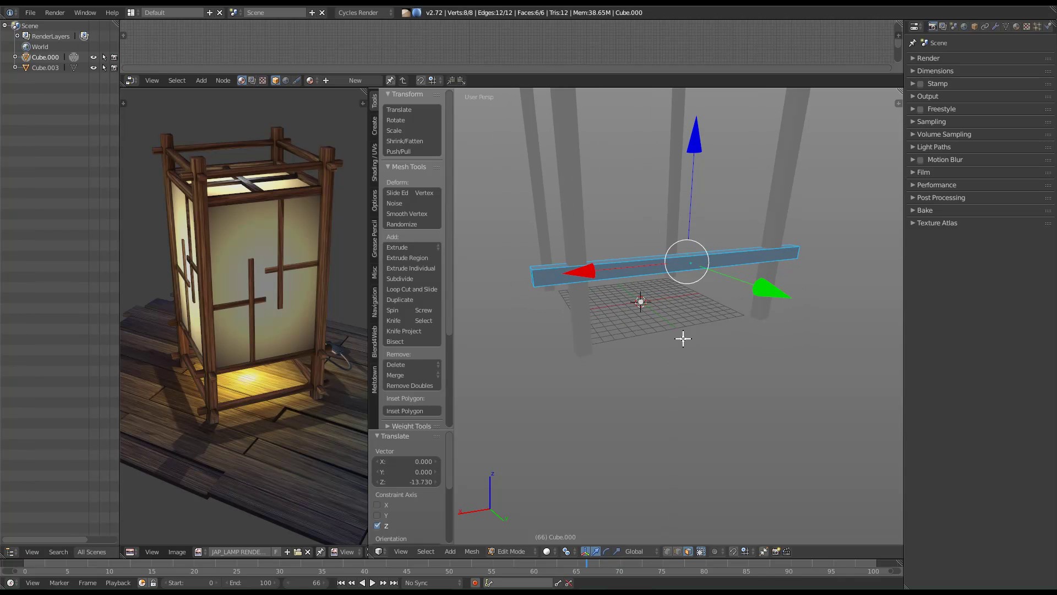
Lower the crossbar further along Z, by about 2.144 and another 0.711, toward the feet of the posts.
key("g")
key("z")
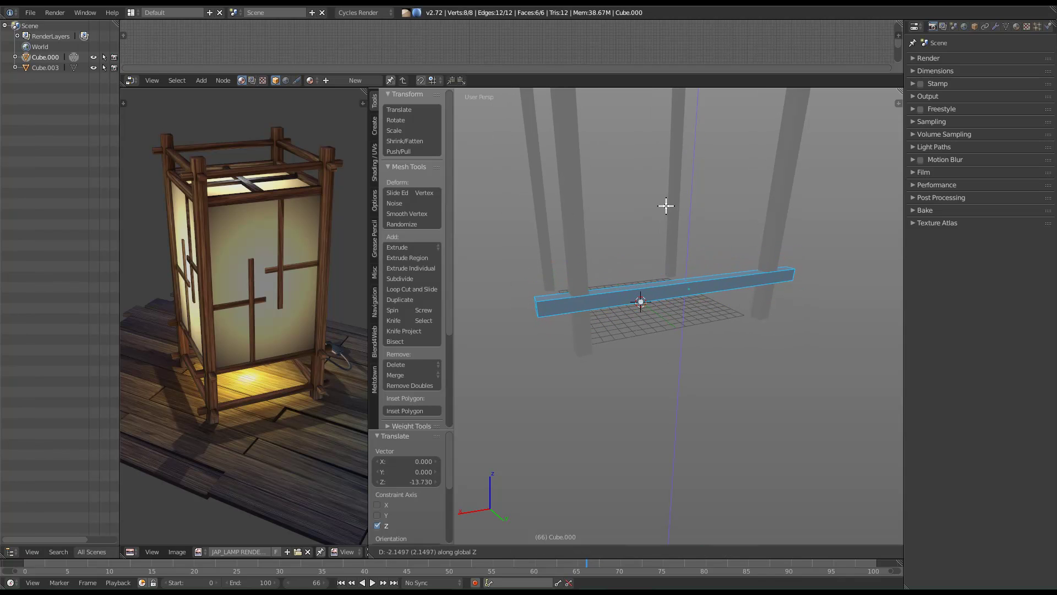
left_click(666, 209)
middle_click_drag(656, 302, 635, 292)
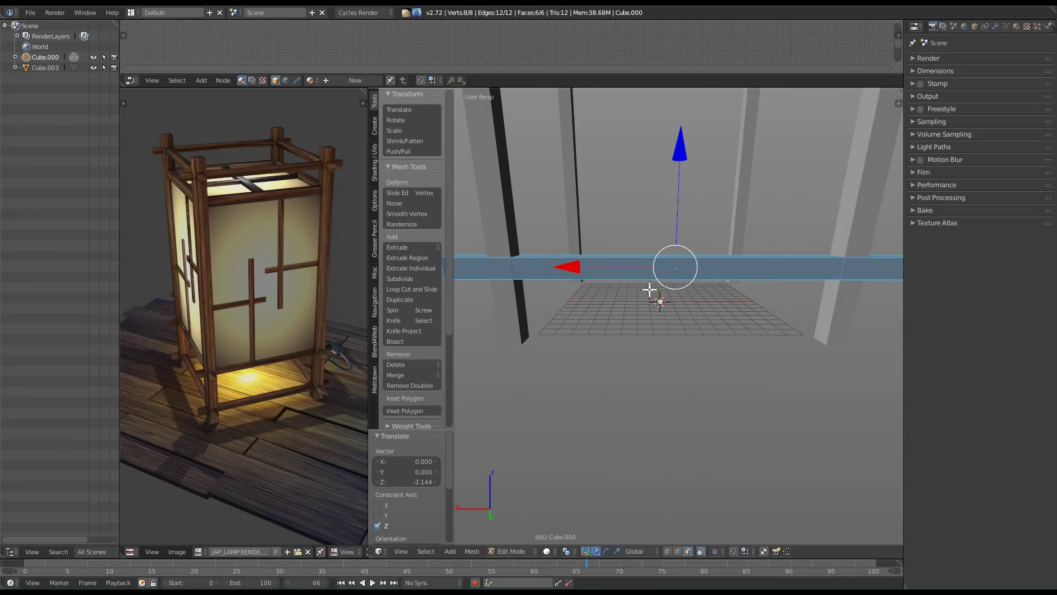
key("g")
key("z")
left_click(640, 382)
middle_click_drag(640, 383, 679, 390)
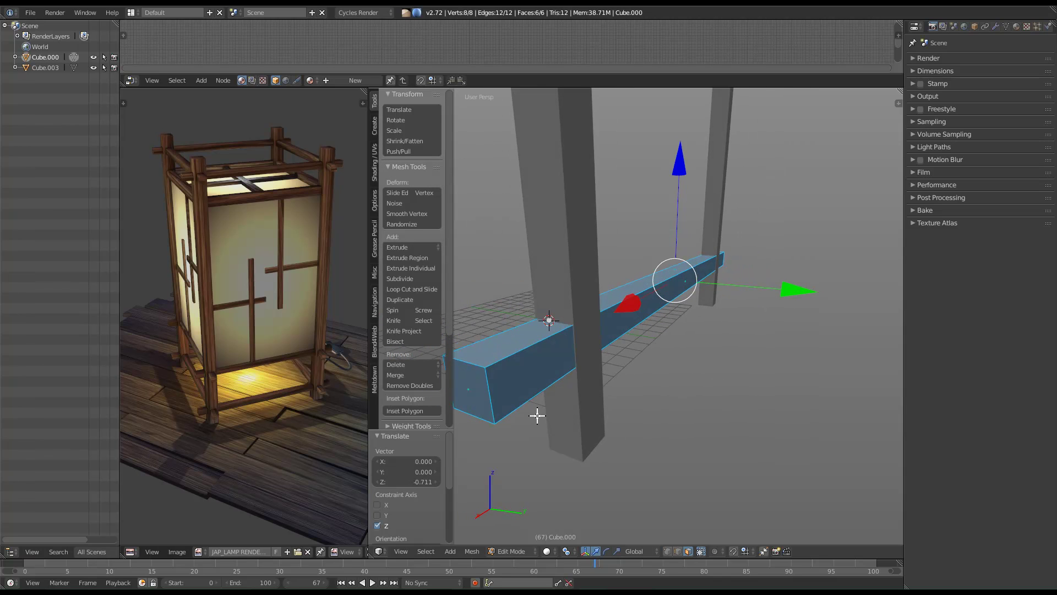
Select both end faces of the lowered bar and scale them by a factor of 0.873.
right_click(508, 397)
middle_click_drag(509, 397, 739, 391)
right_click(691, 435, "shift")
key("s")
left_click(734, 351)
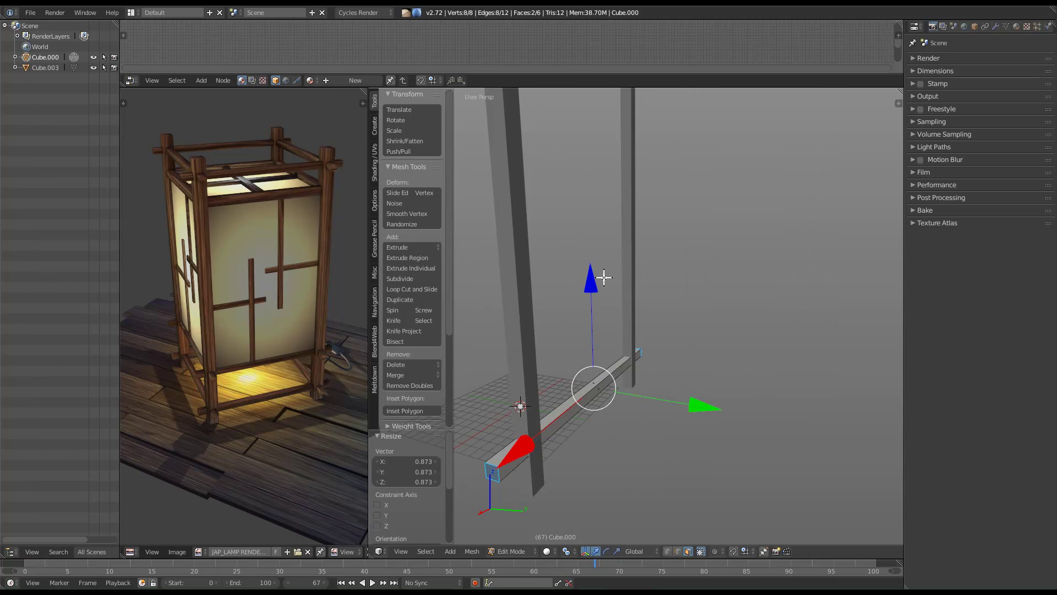
middle_click_drag(591, 286, 668, 340)
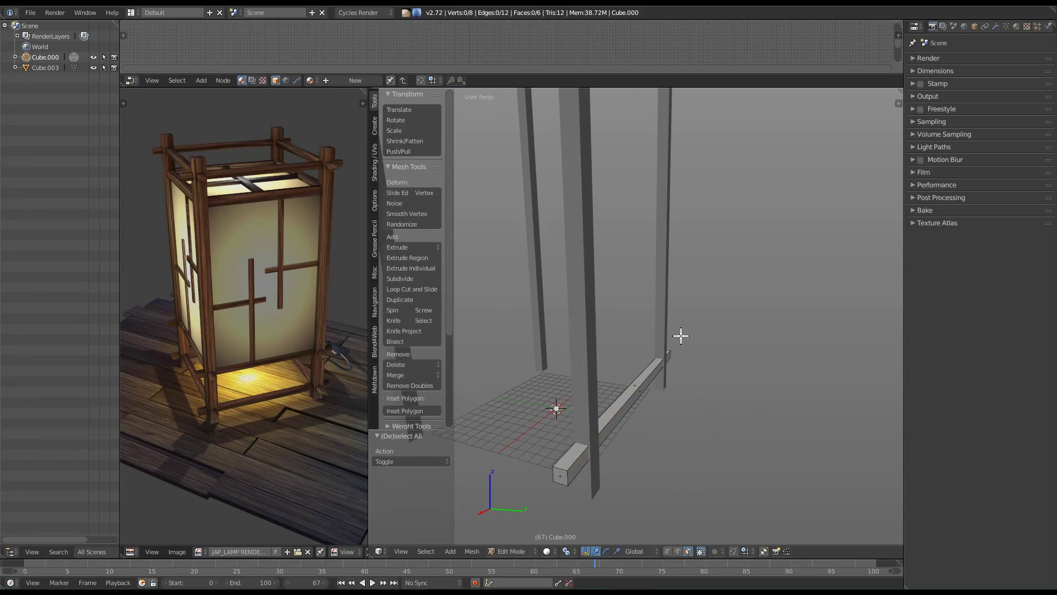
Select the whole bar and try to place a duplicate 6 units above it along Z.
key("z")
key("a")
key("a")
key("z")
middle_click_drag(640, 375, 689, 393)
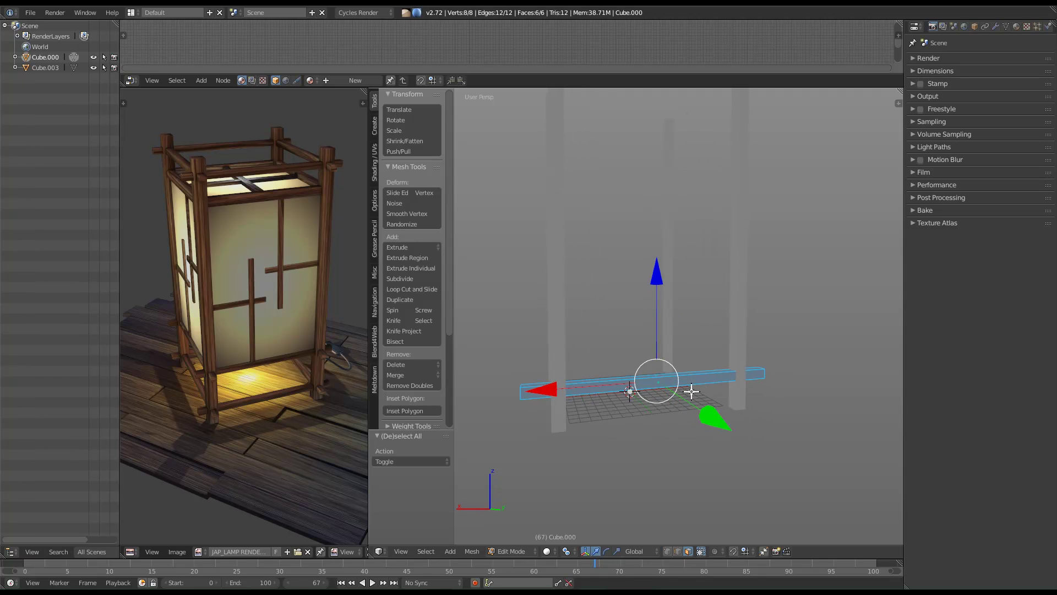
key("shift+d")
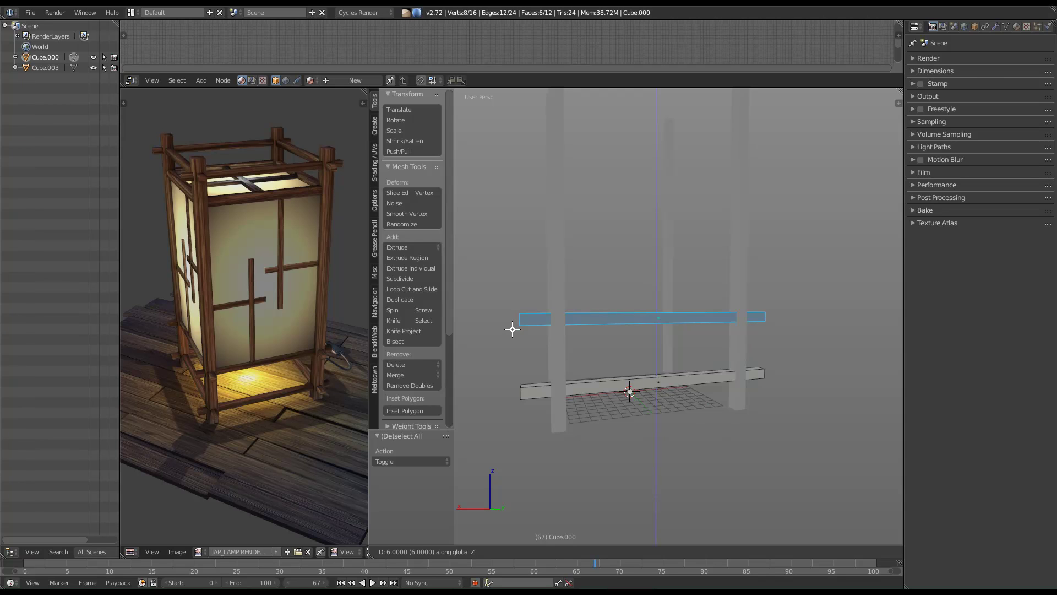
key("Escape")
Undo the bar's duplication, end-face scaling and downward moves.
key("ctrl+z")
key("ctrl+z")
key("ctrl+z")
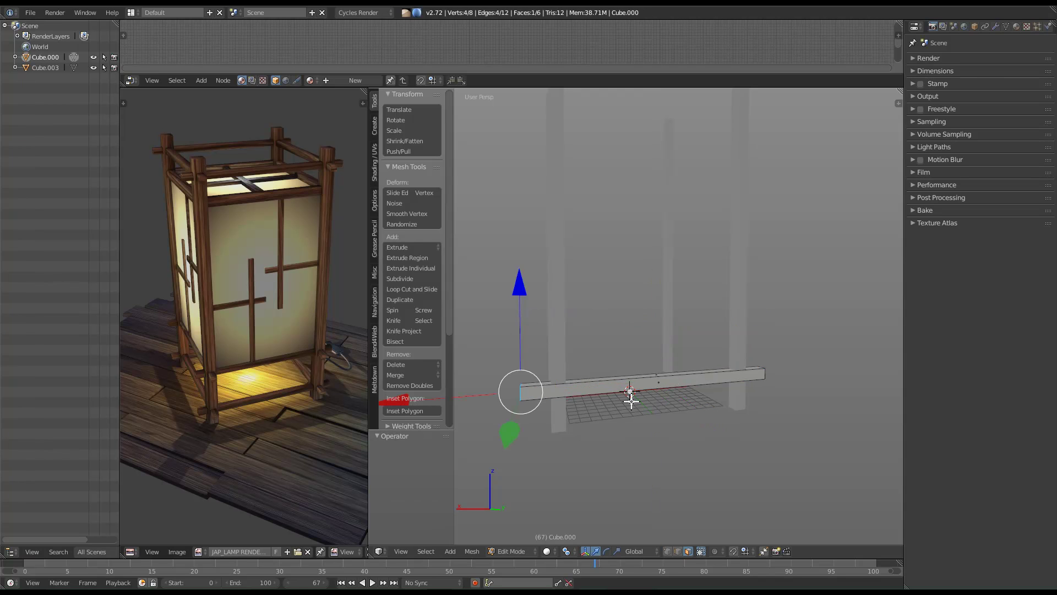
key("ctrl+z")
key("ctrl+z")
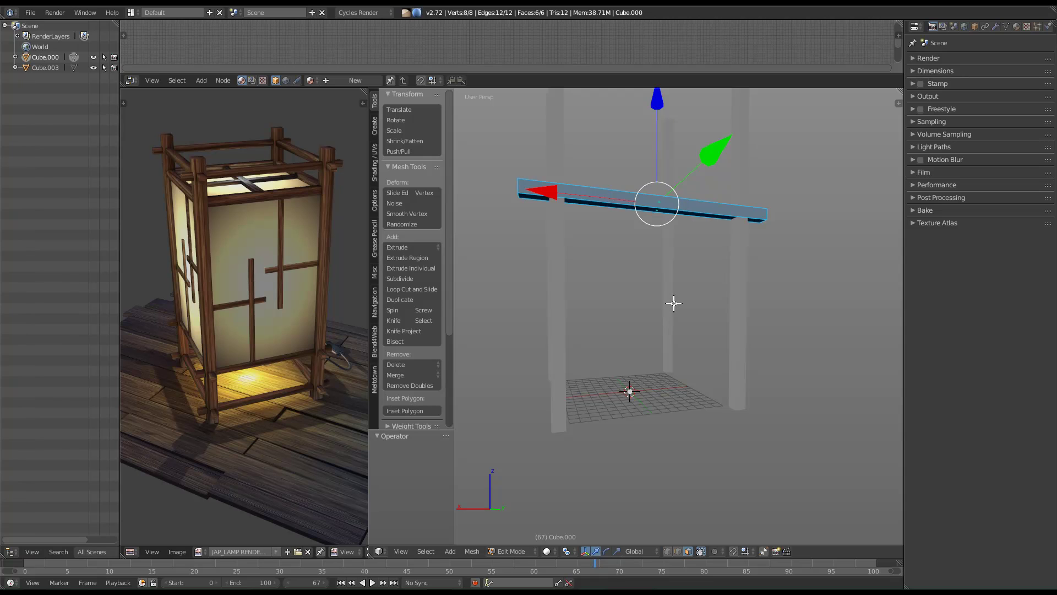
Move the whole bar straight down 17 units along Z, close to the base of the posts.
key("g")
key("z")
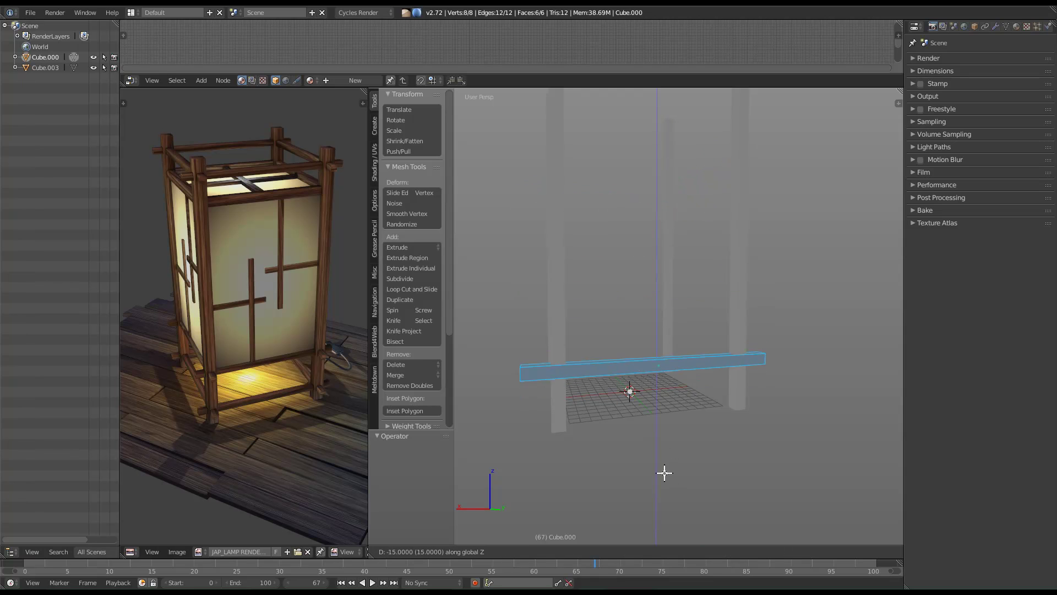
left_click(662, 480)
Select both end faces of the bar and scale them down by 0.93, followed by another 0.9.
middle_click_drag(524, 397, 735, 515)
right_click(549, 440)
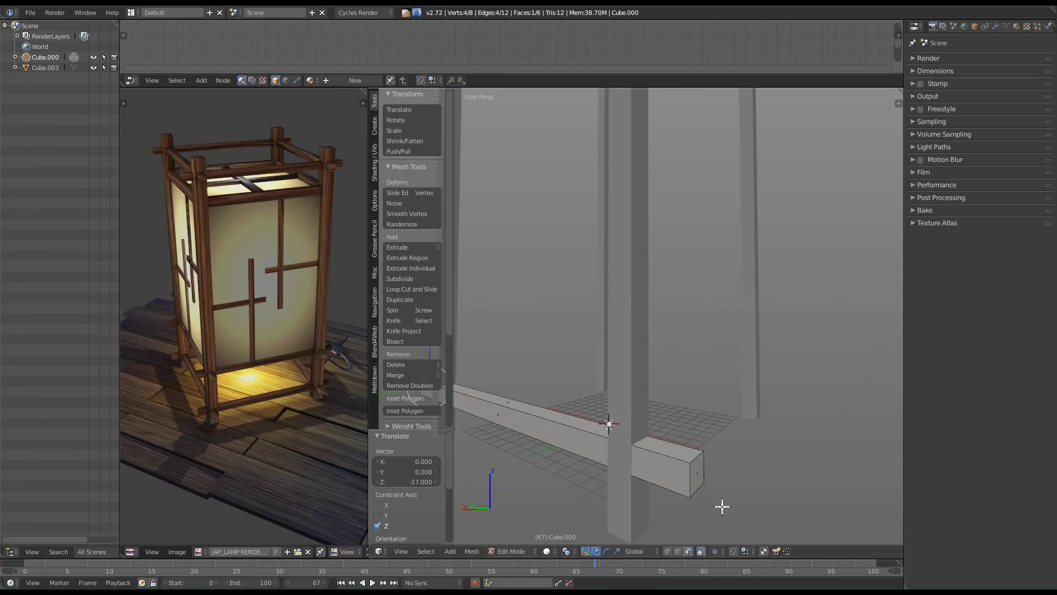
right_click(698, 472, "shift")
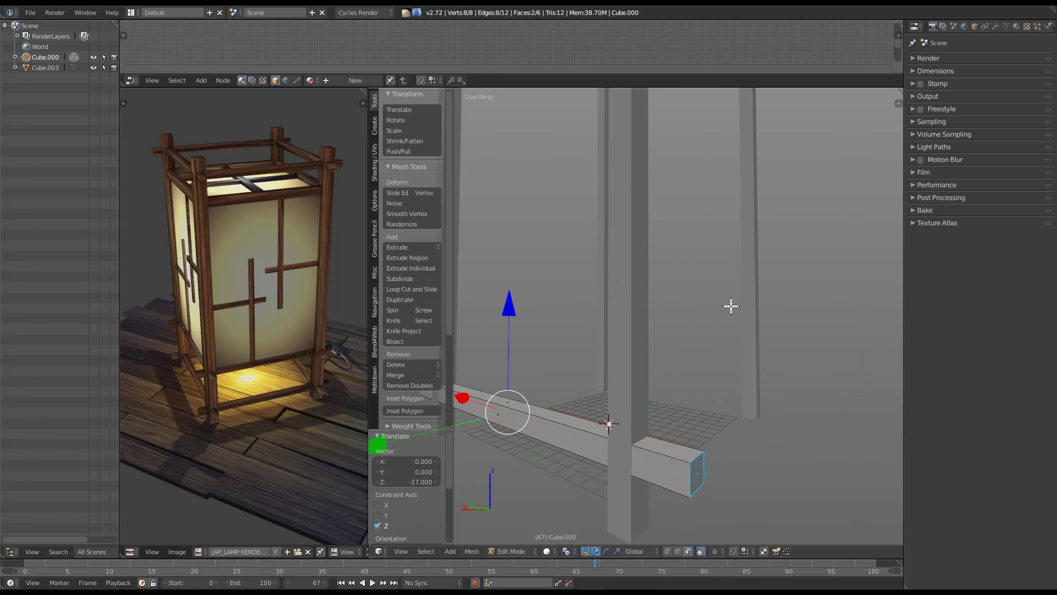
key("s")
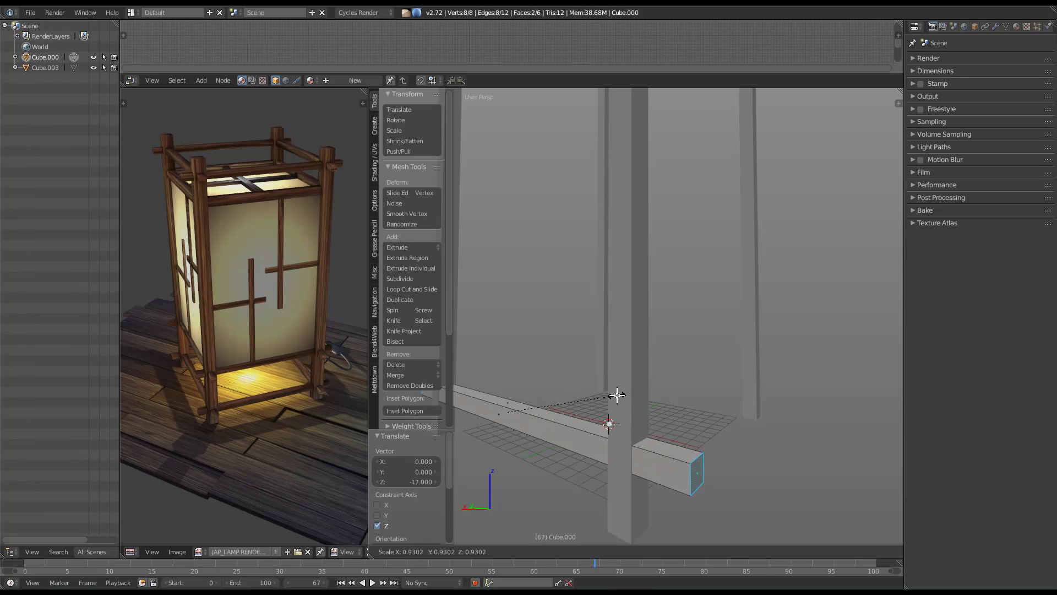
left_click(617, 395)
middle_click_drag(540, 439, 567, 439)
middle_click_drag(665, 362, 668, 376)
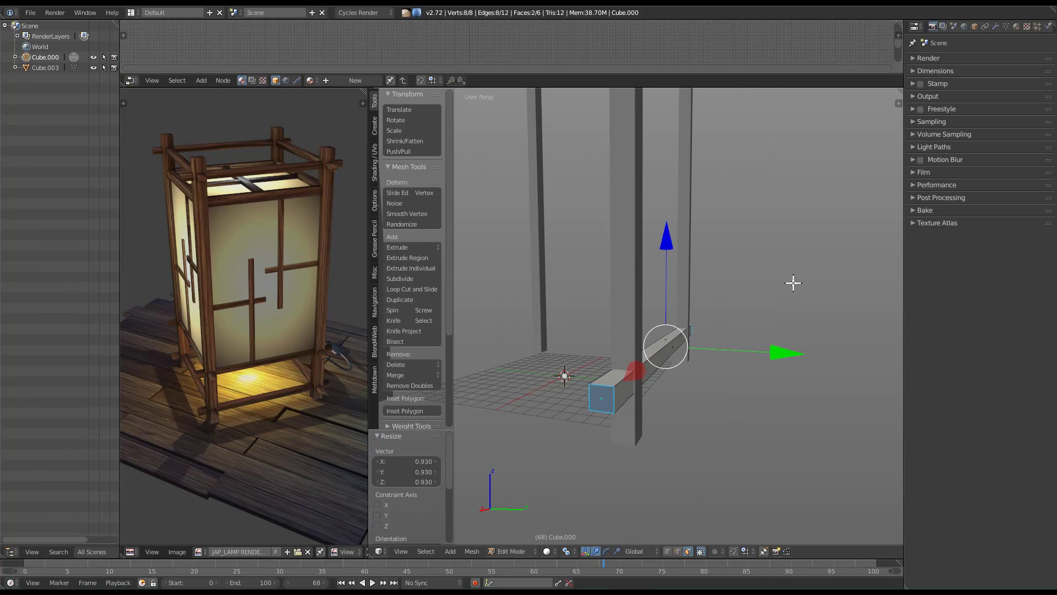
key("s")
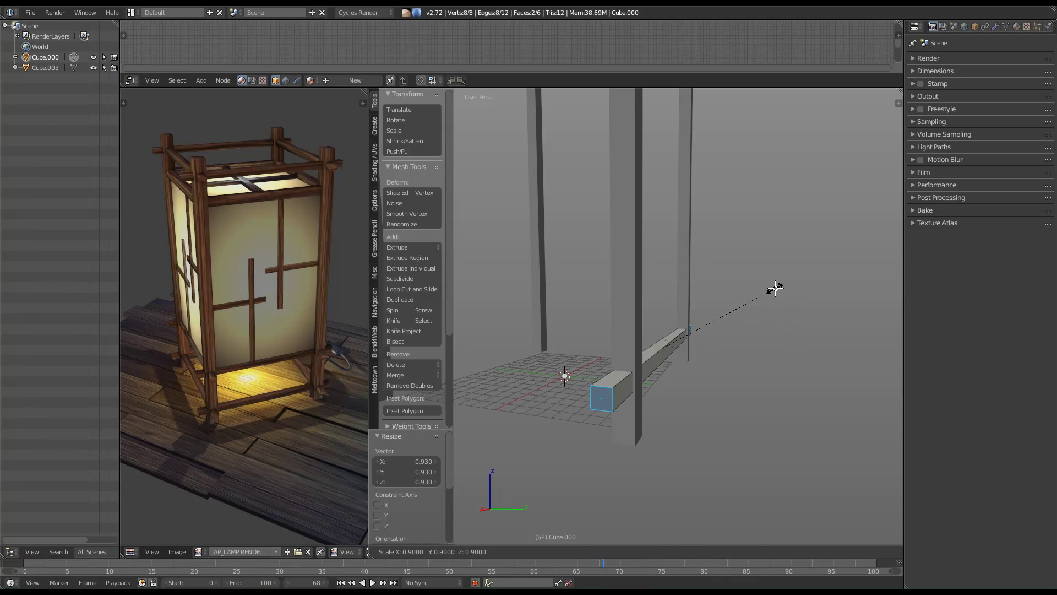
left_click(776, 288)
Select the entire bar and place a duplicate 7 units above it along Z.
middle_click_drag(781, 313, 737, 391)
key("a")
key("a")
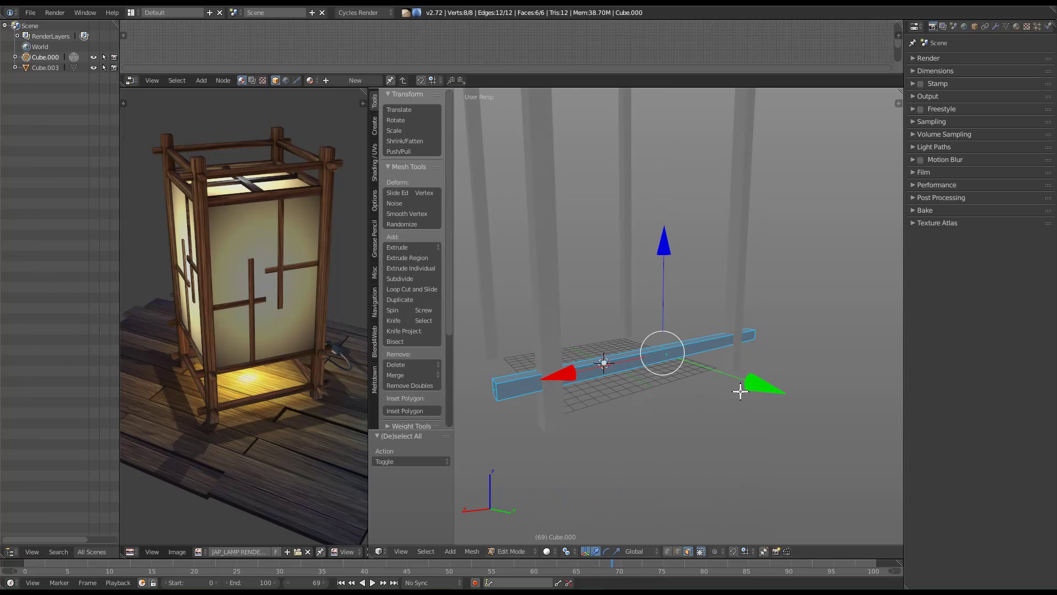
key("shift+d")
key("z")
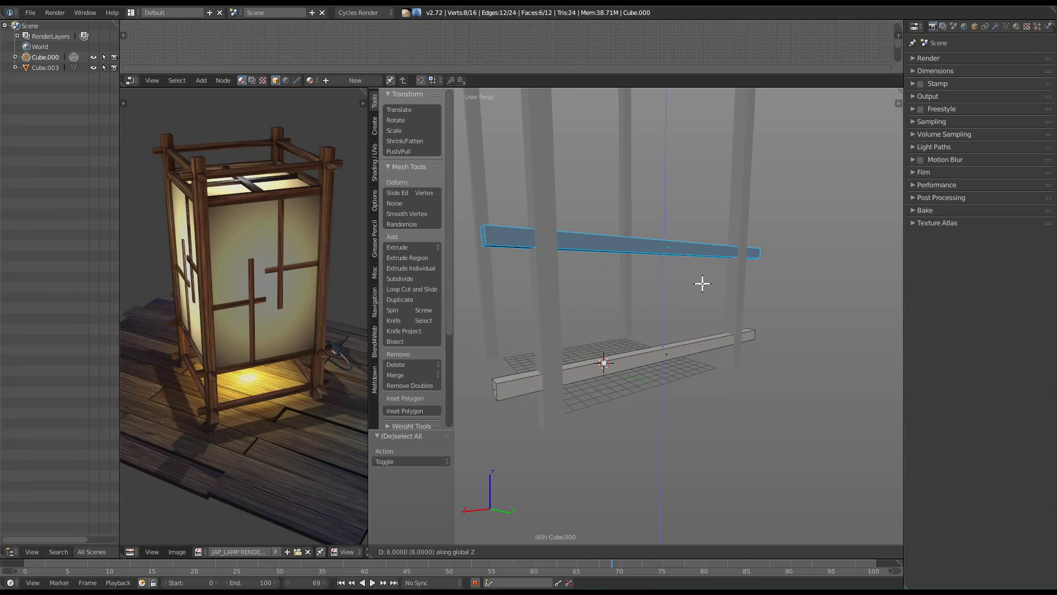
left_click(699, 300)
Raise the duplicated bar by exactly 1 unit along Z.
middle_click_drag(699, 299, 714, 414)
scroll(715, 420, "down", 3)
middle_click_drag(720, 453, 751, 417, "shift")
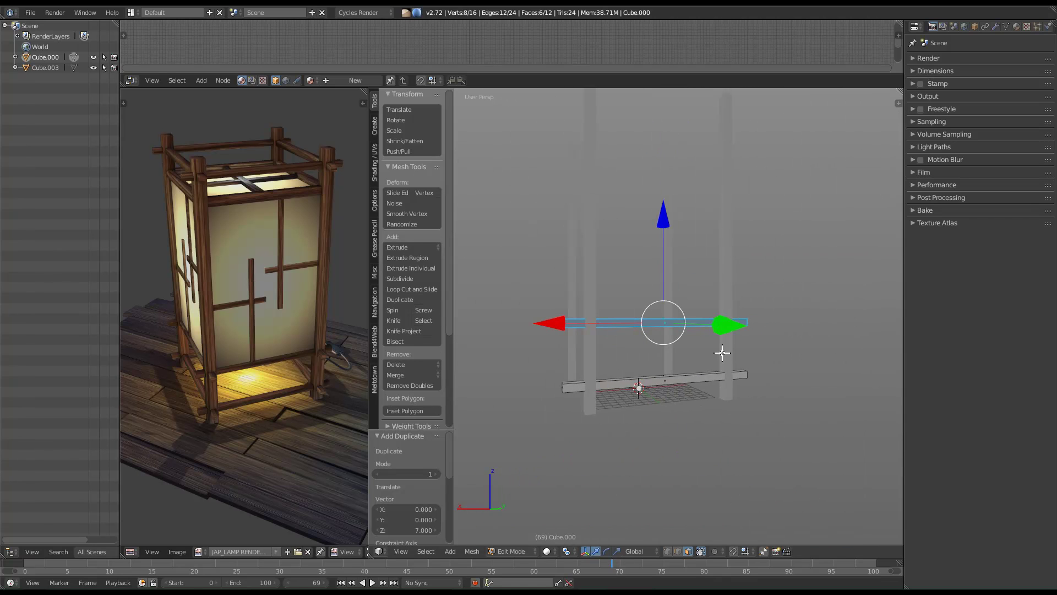
key("g")
key("z")
key("1")
key("Return")
Duplicate the upper of the two low bars 26 units up along Z, near the top of the posts.
middle_click_drag(719, 346, 671, 330)
middle_click_drag(517, 372, 664, 445)
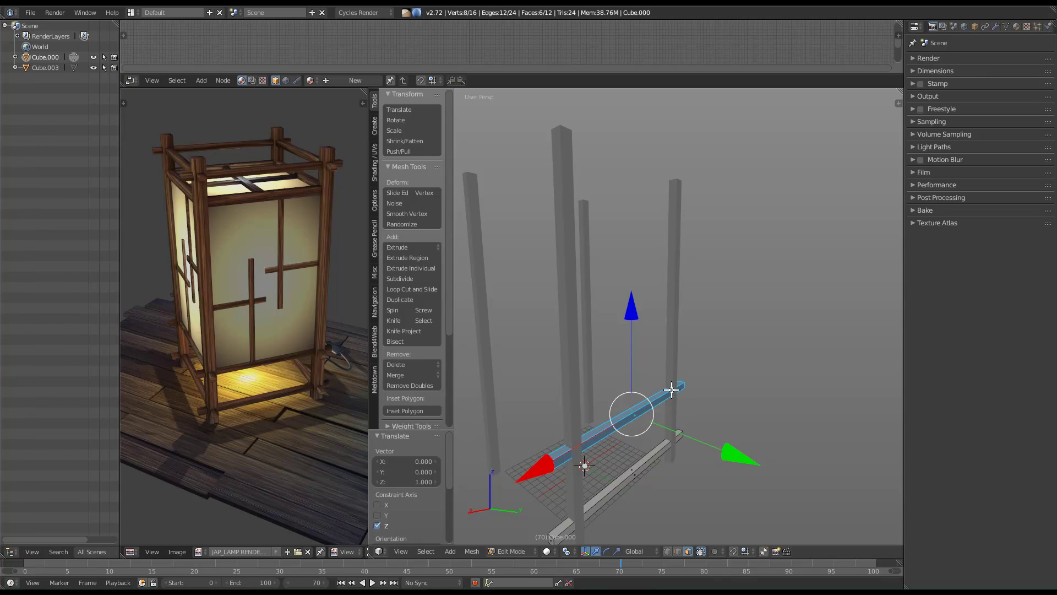
key("shift+d")
key("z")
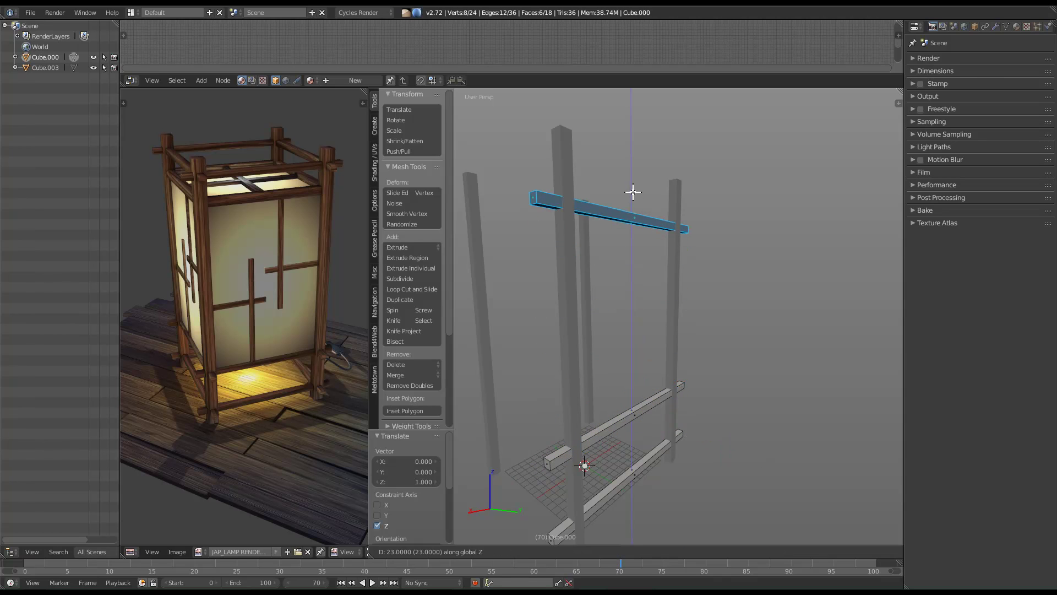
left_click(622, 166)
middle_click_drag(622, 167, 517, 182)
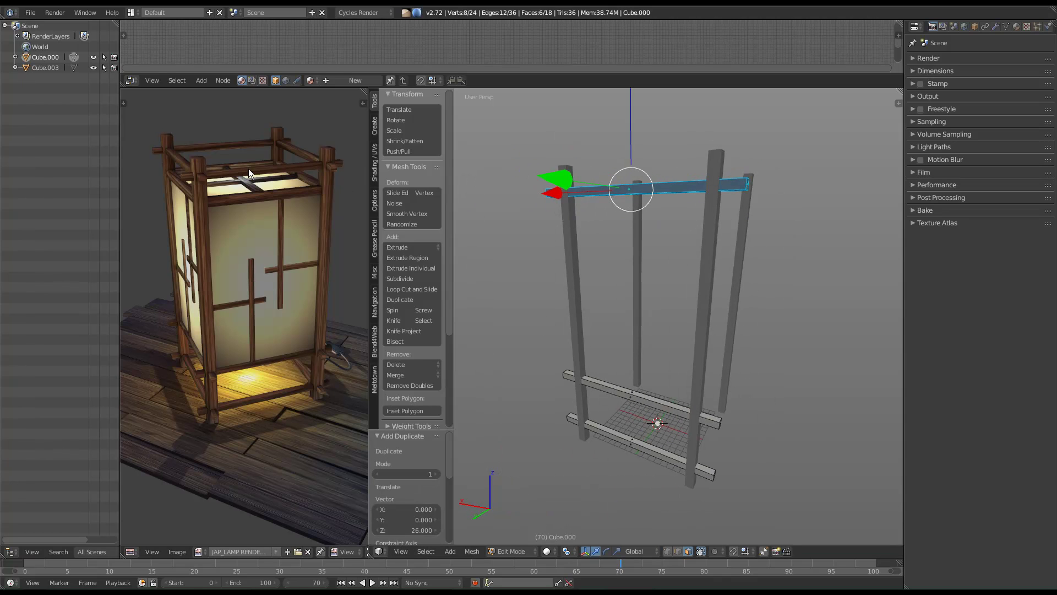
middle_click_drag(605, 330, 702, 363)
Leave Edit Mode and duplicate the three-bar object, rotating the copy 90 degrees about the global Z axis.
key("Tab")
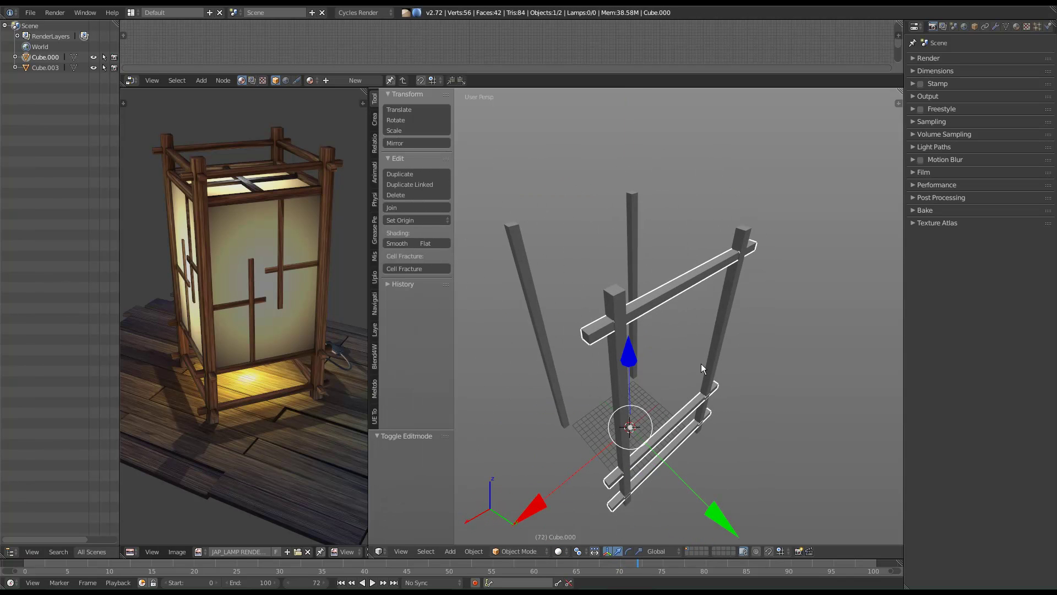
key("shift+d")
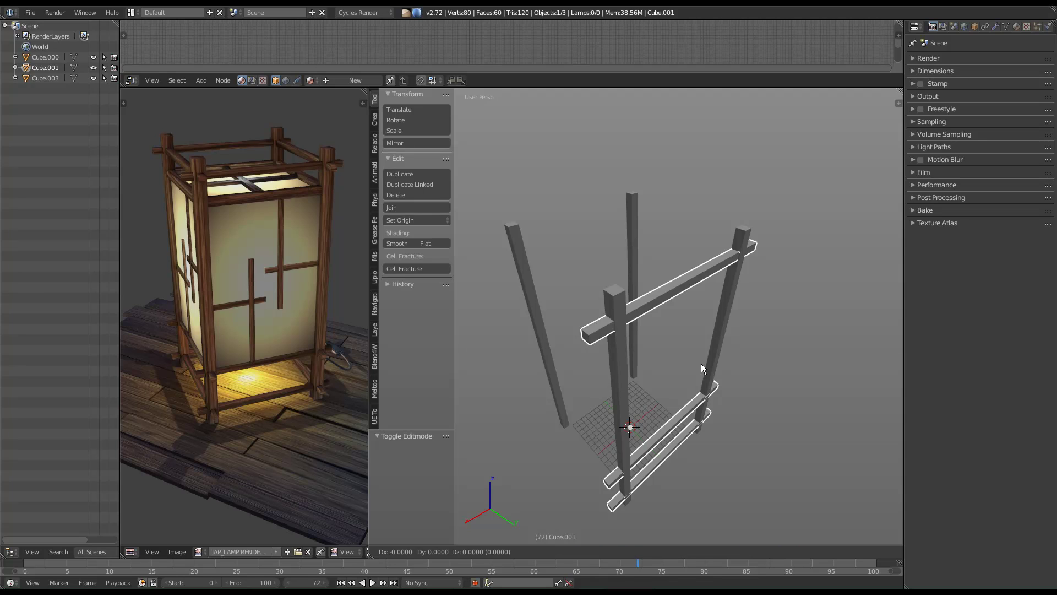
key("r")
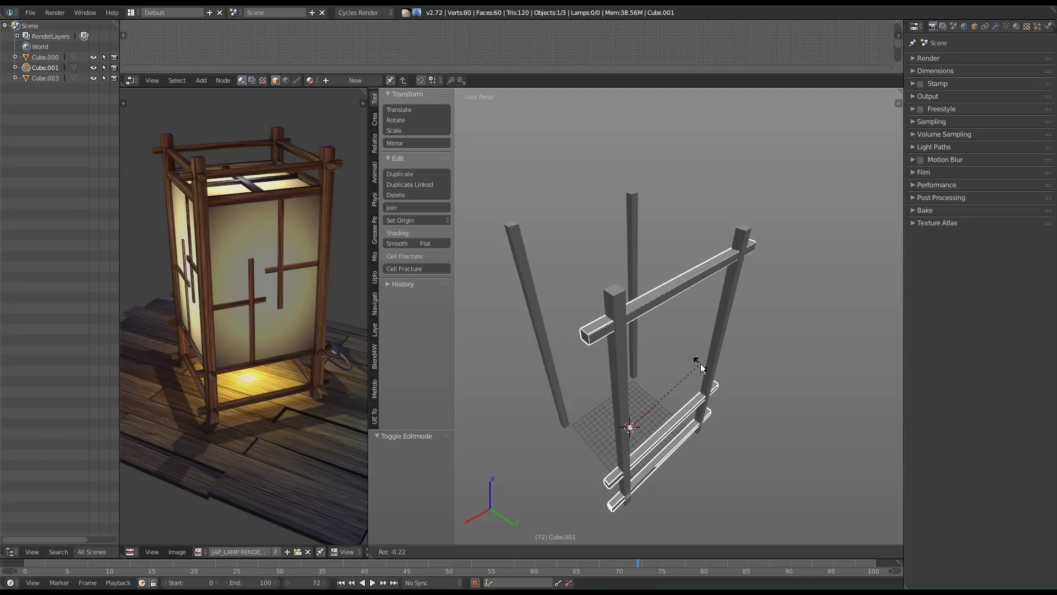
key("z")
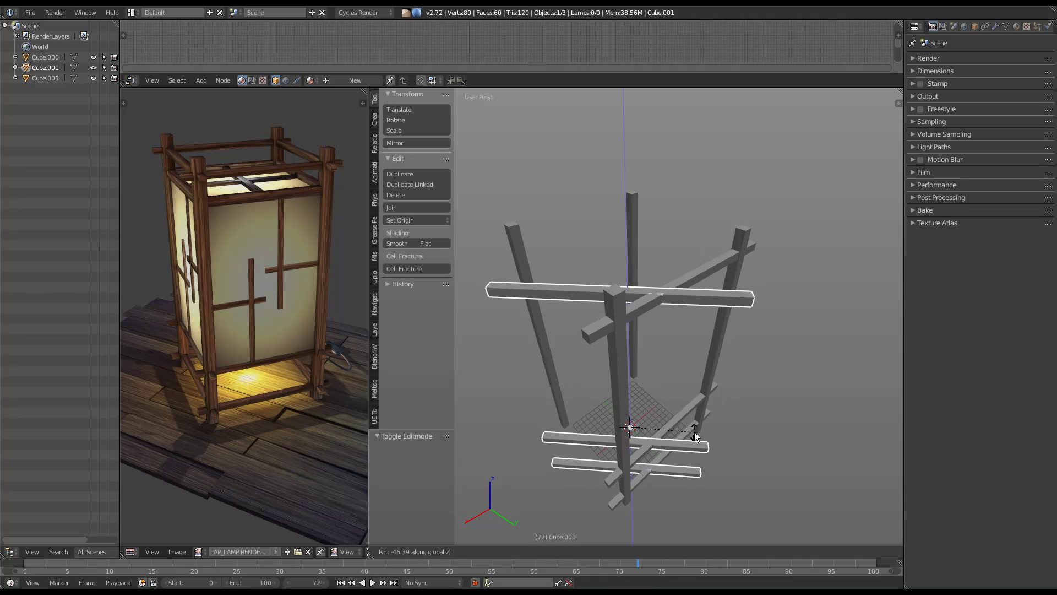
type("90")
key("Return")
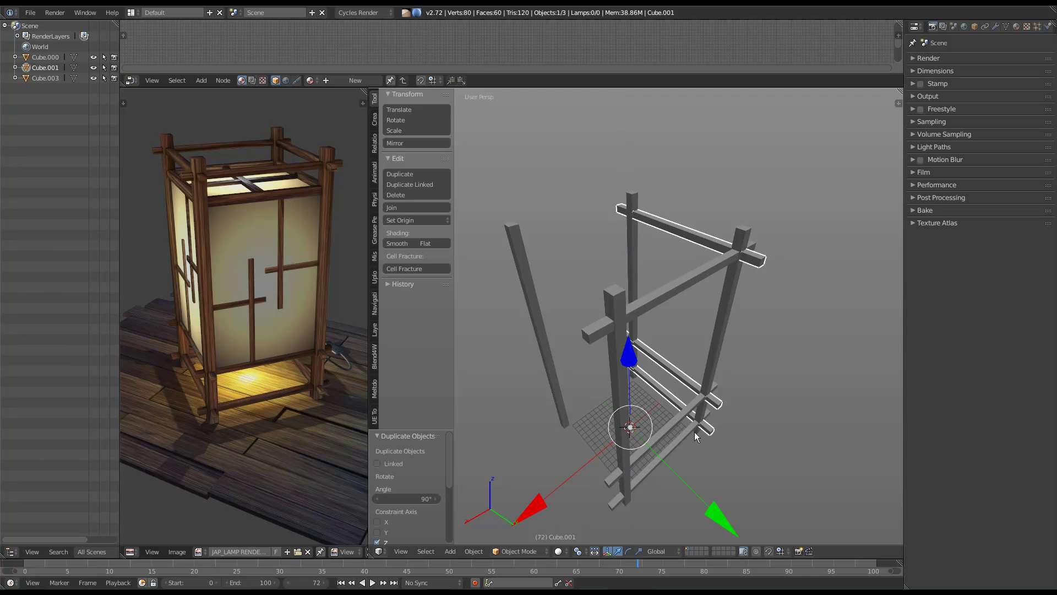
Duplicate the rotated crossbar set and turn the new copy another 90 degrees about Z for the third side.
middle_click_drag(745, 415, 603, 397)
middle_click_drag(683, 313, 685, 358)
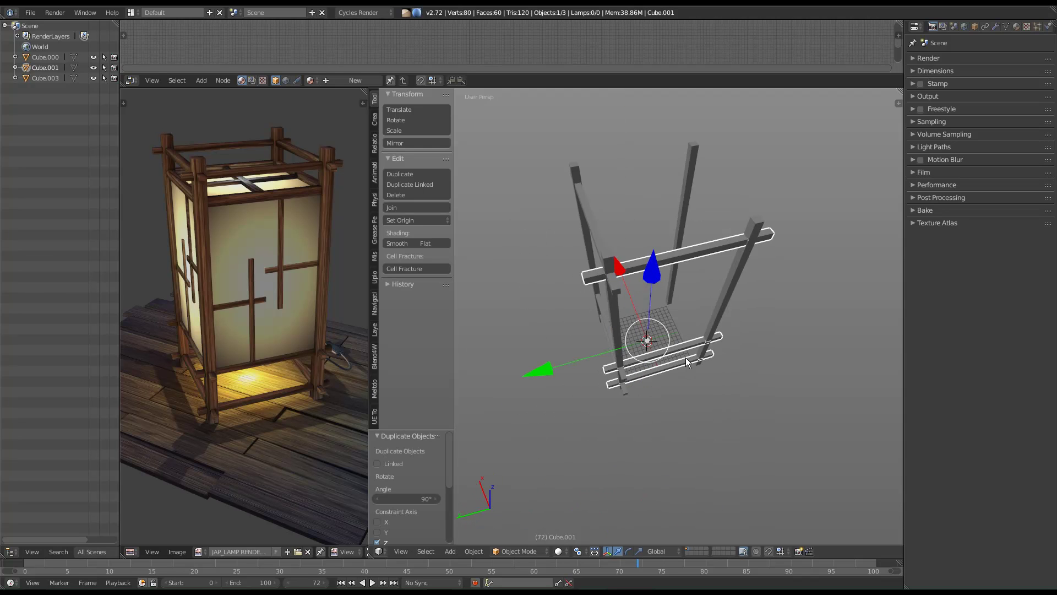
key("shift+d")
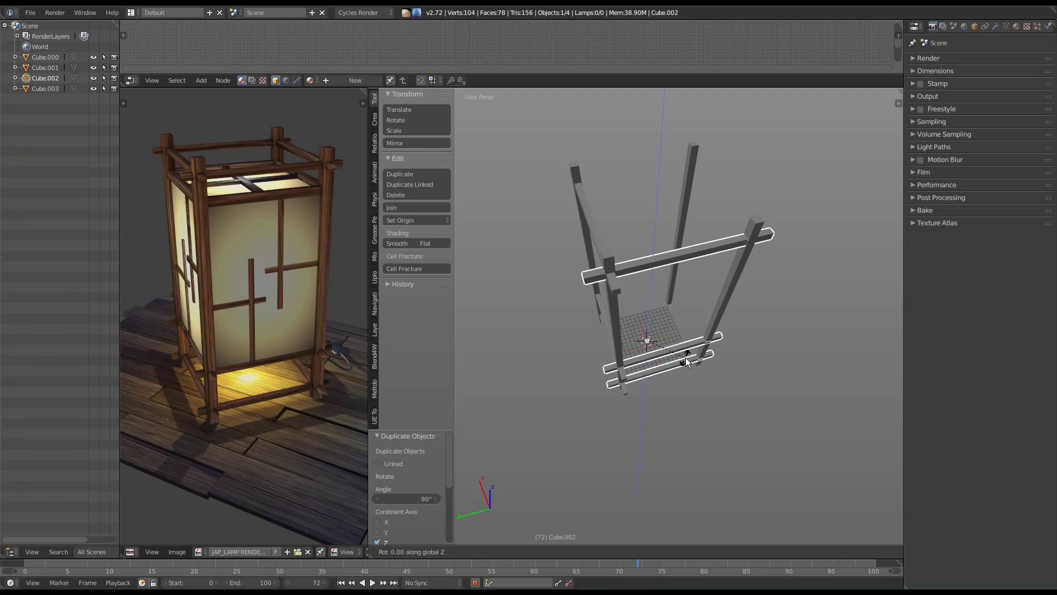
type("90")
key("Return")
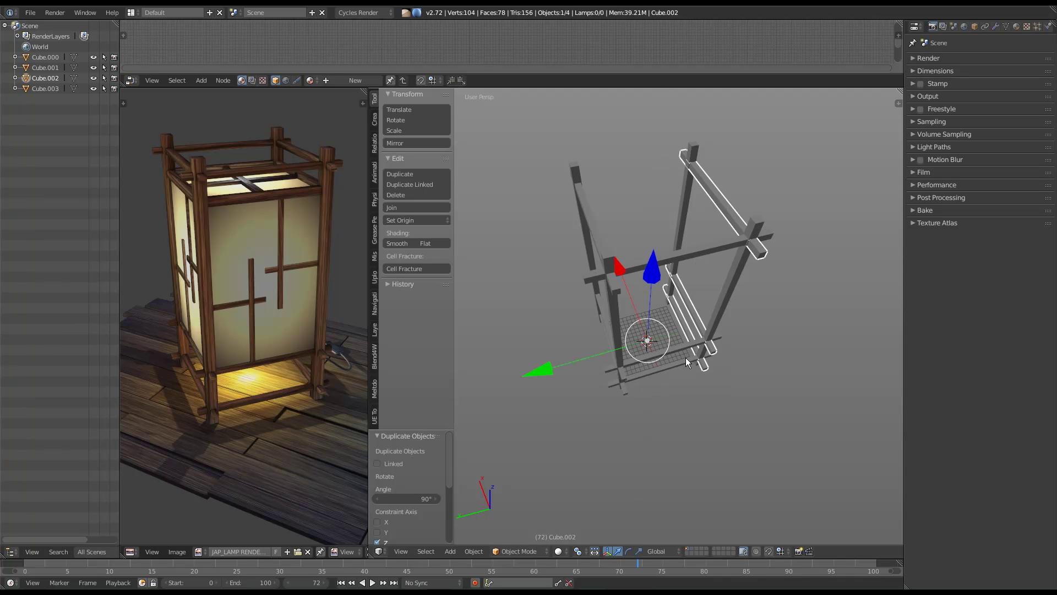
Add a fourth crossbar set rotated 90 degrees about Z, deselect everything and compare the frame with the reference.
key("shift+d")
key("Escape")
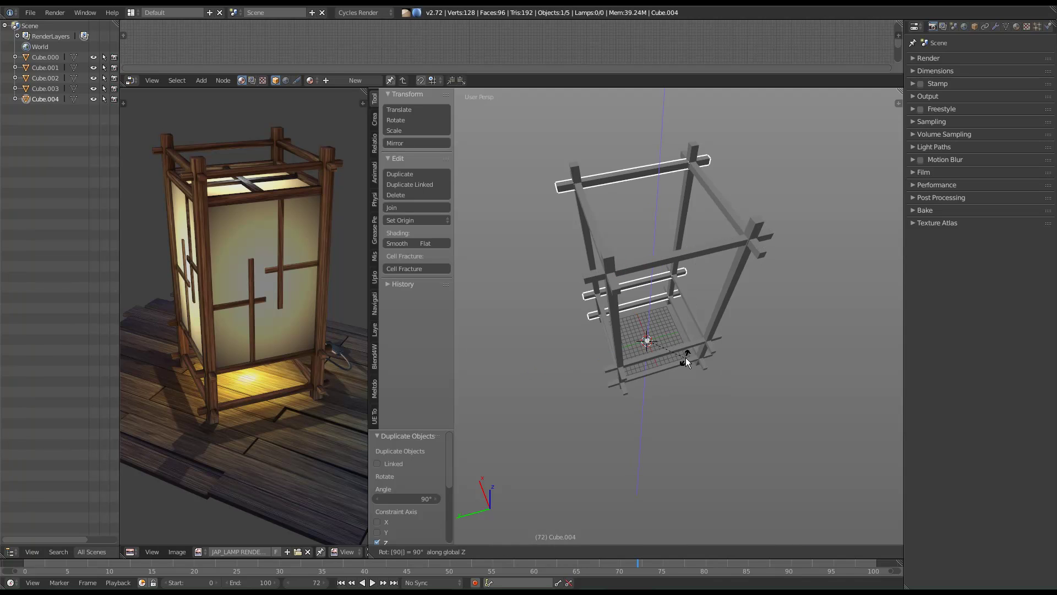
key("a")
middle_click_drag(639, 361, 675, 275)
key("Right")
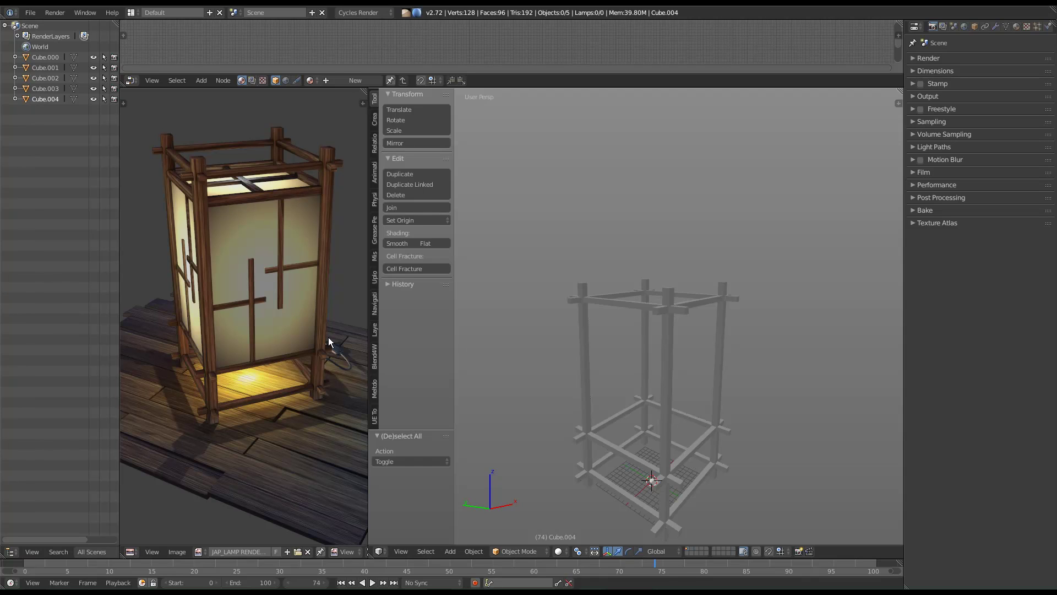
middle_click_drag(689, 415, 712, 395)
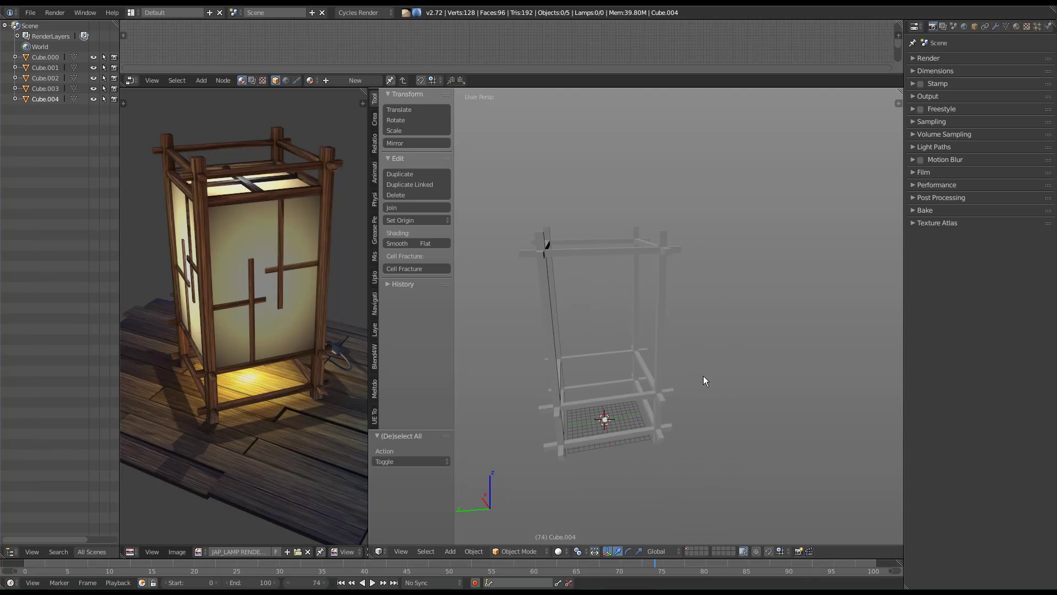
Compare with the reference, then duplicate the upper low bar of one side 23 units up along Z, beneath the top crossbar.
scroll(262, 297, "up", 3)
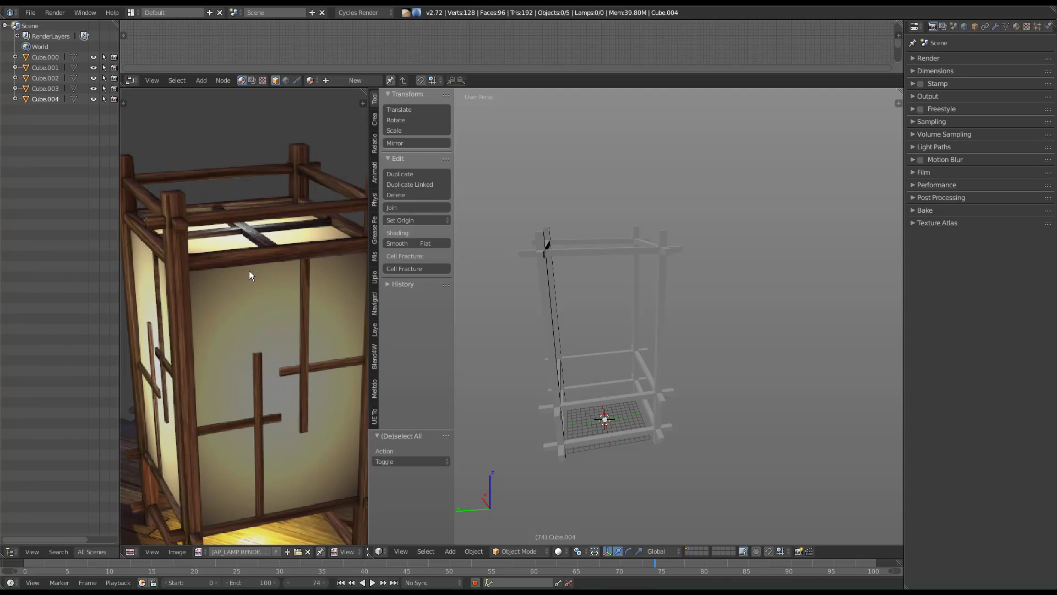
scroll(205, 266, "down", 3)
scroll(587, 387, "up", 4)
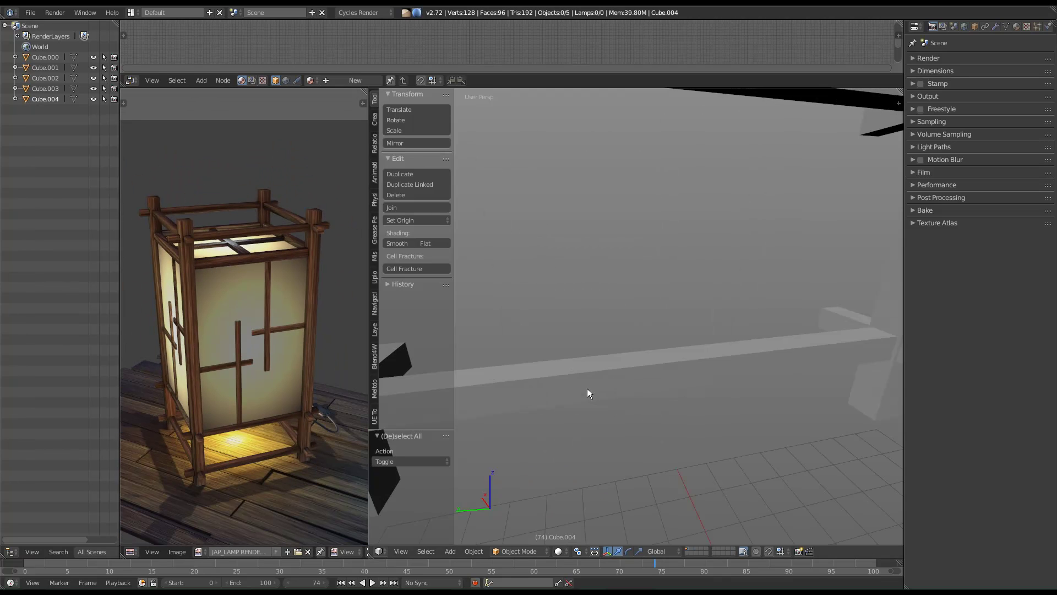
right_click(654, 449)
key("Tab")
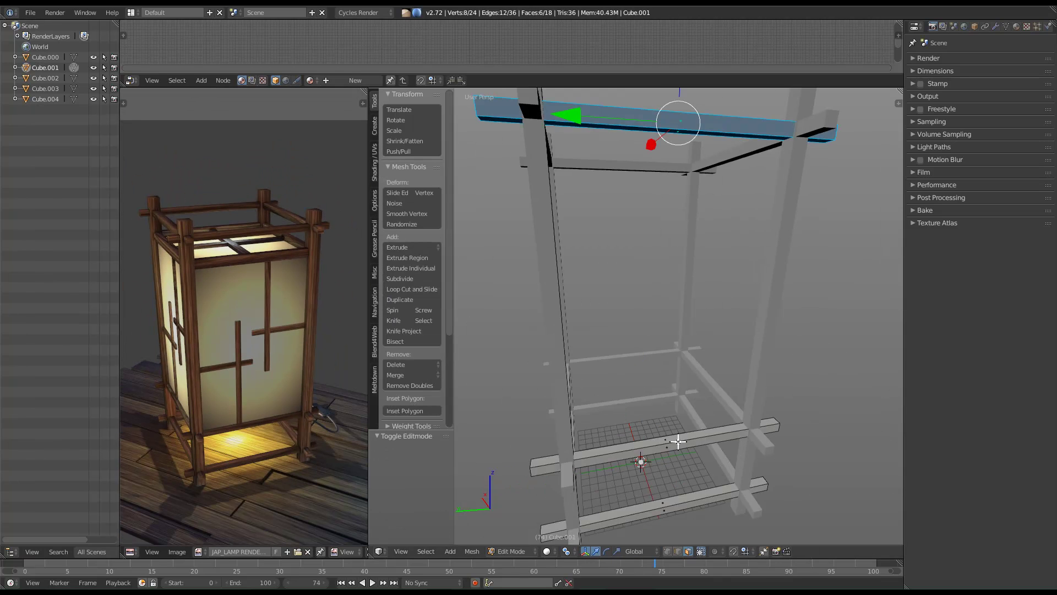
right_click(661, 451)
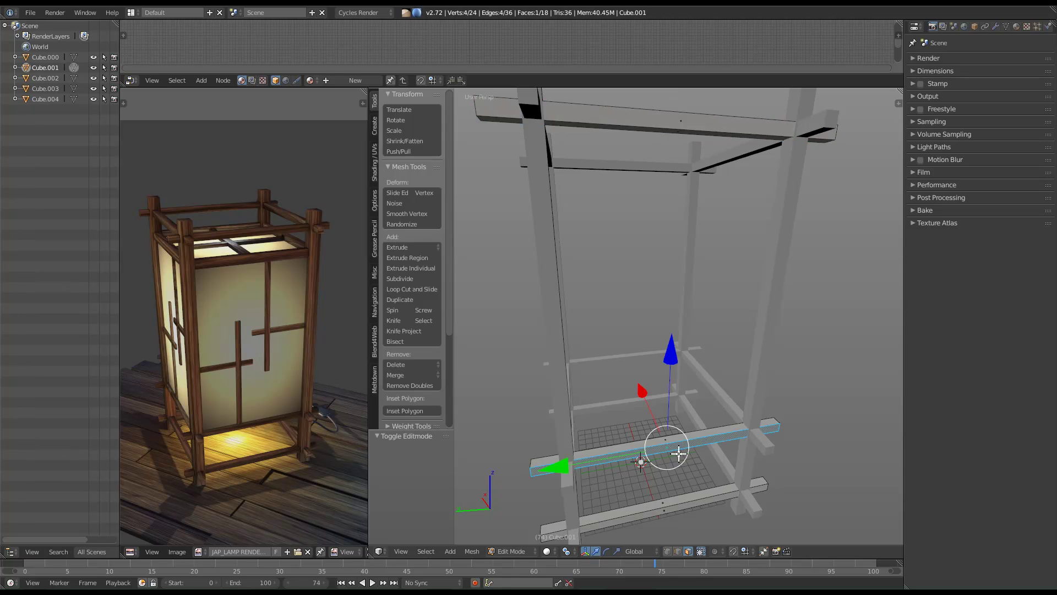
key("ctrl+l")
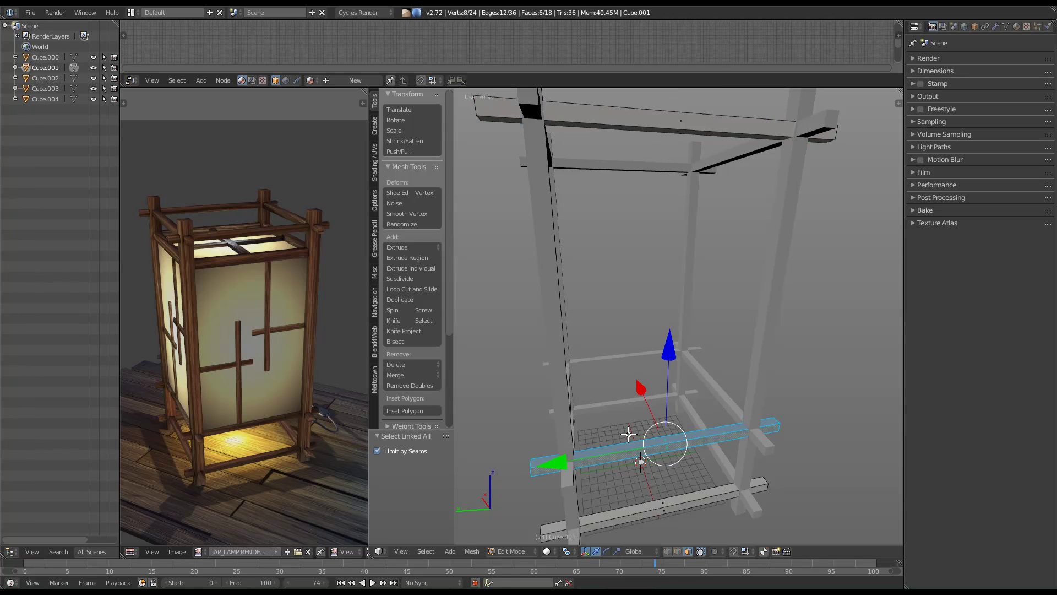
key("shift+d")
key("z")
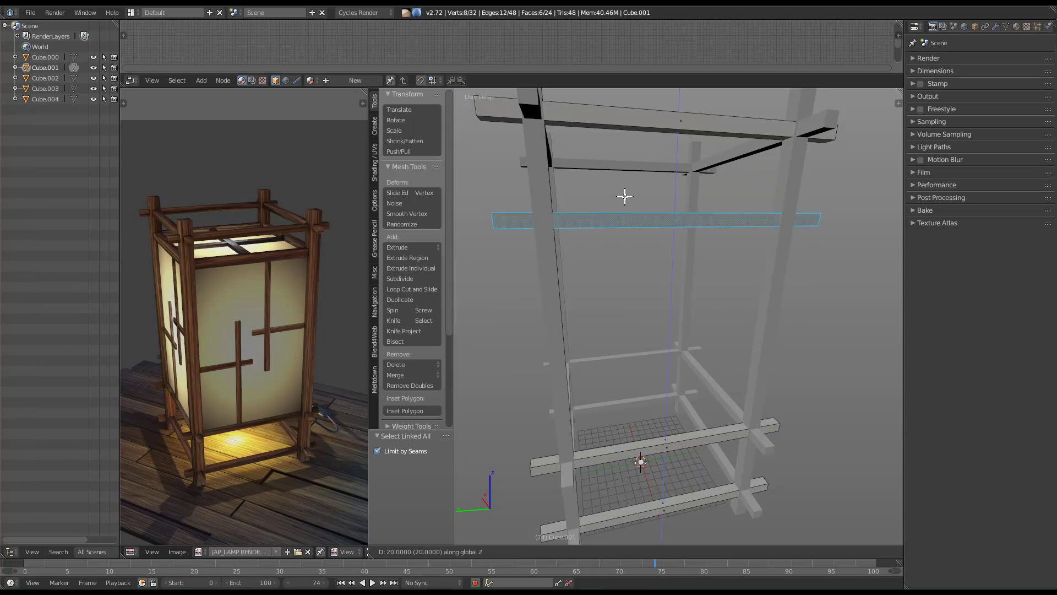
left_click(623, 170)
middle_click_drag(732, 267, 667, 261)
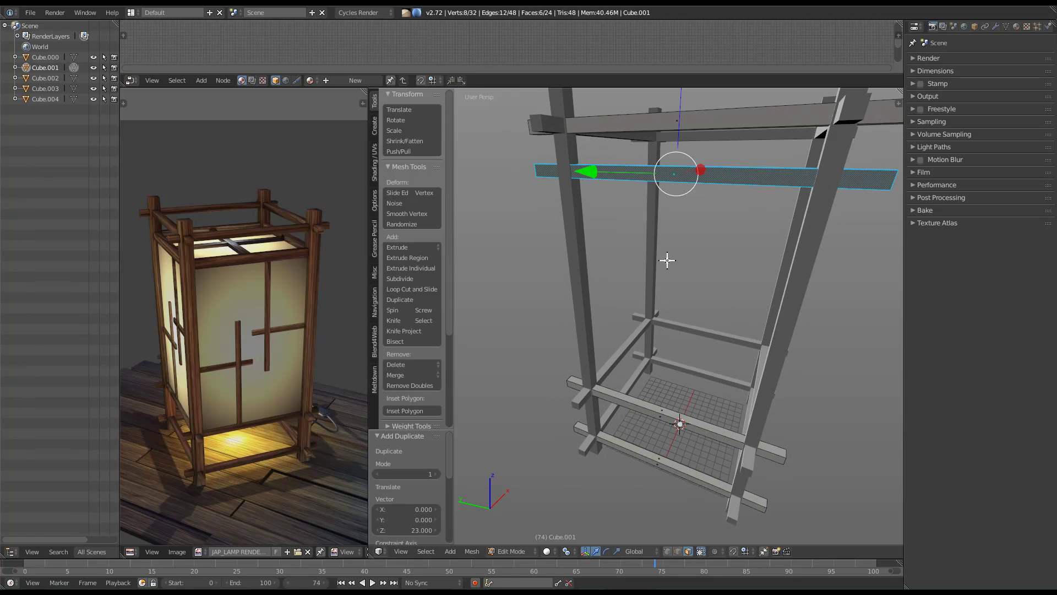
Separate the duplicated bar into its own object and open that new object in Edit Mode.
key("p")
left_click(667, 260)
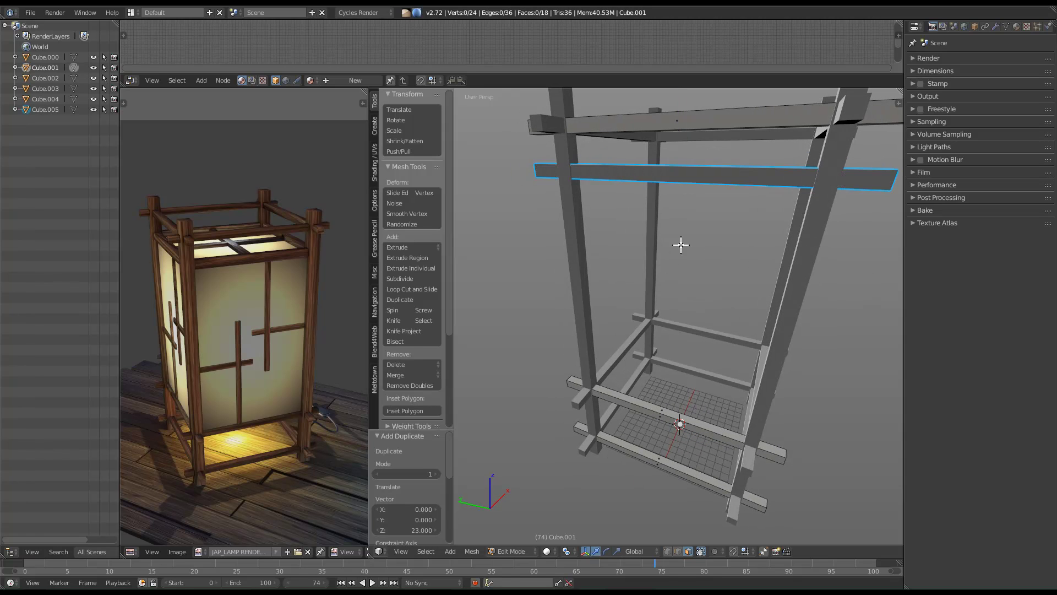
key("Tab")
right_click(691, 176)
key("Tab")
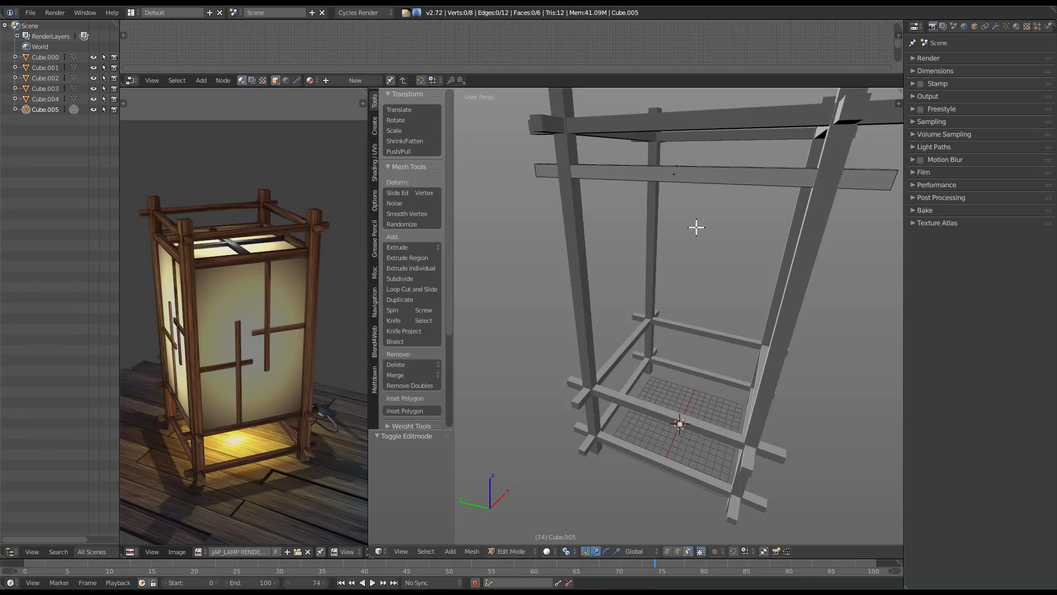
scroll(699, 233, "down", 3)
middle_click_drag(779, 208, 684, 246)
scroll(683, 249, "down", 3)
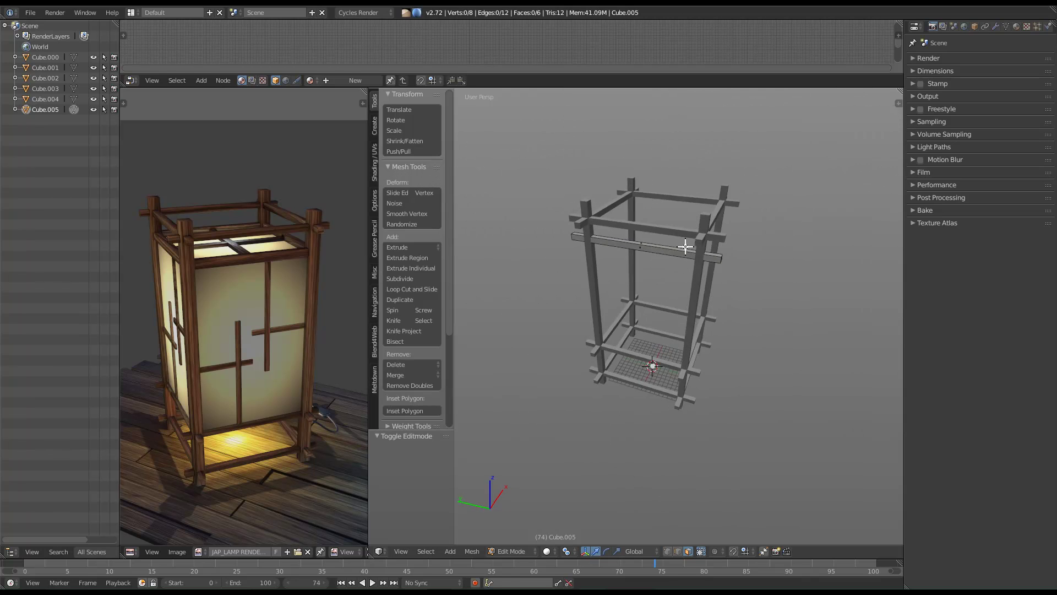
scroll(678, 213, "up", 5)
scroll(675, 240, "down", 3)
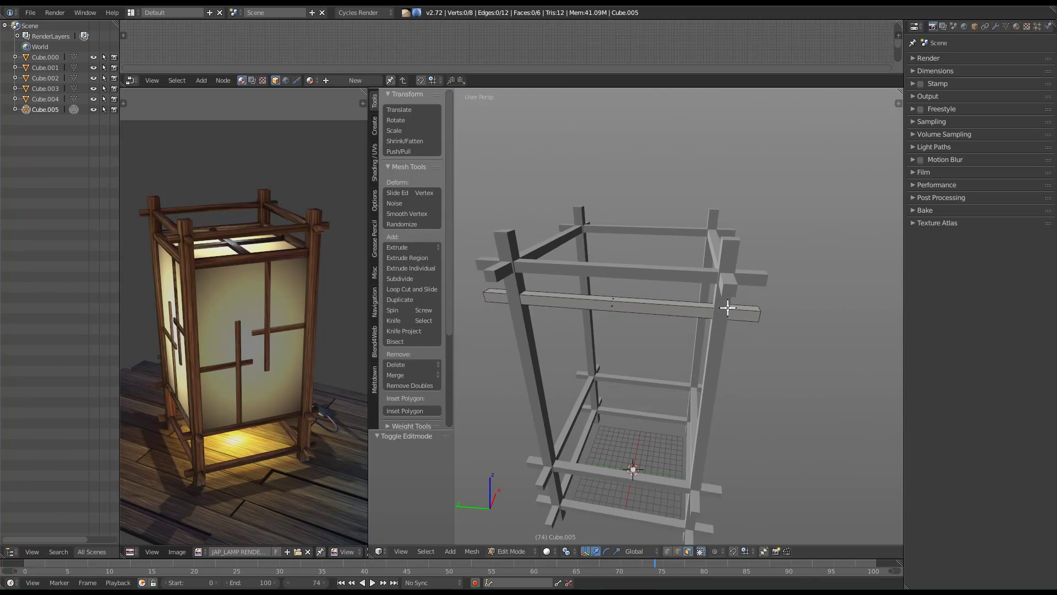
Select both end faces of the separated bar.
middle_click_drag(730, 307, 748, 357)
right_click(755, 341)
scroll(569, 349, "up", 4)
middle_click_drag(685, 325, 575, 379)
scroll(496, 394, "down", 3)
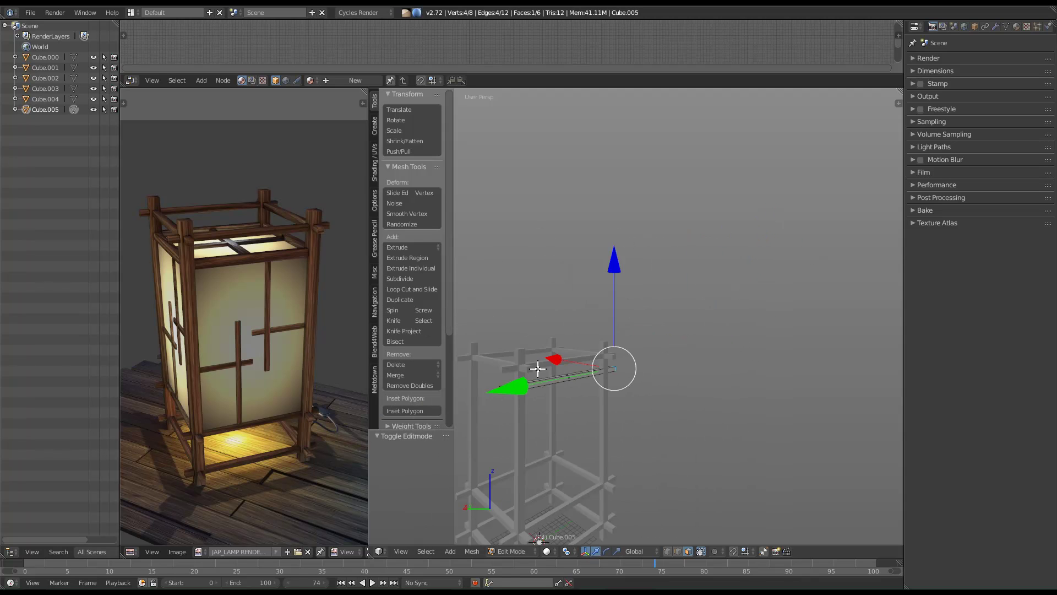
scroll(509, 385, "up", 1)
right_click(493, 412, "shift")
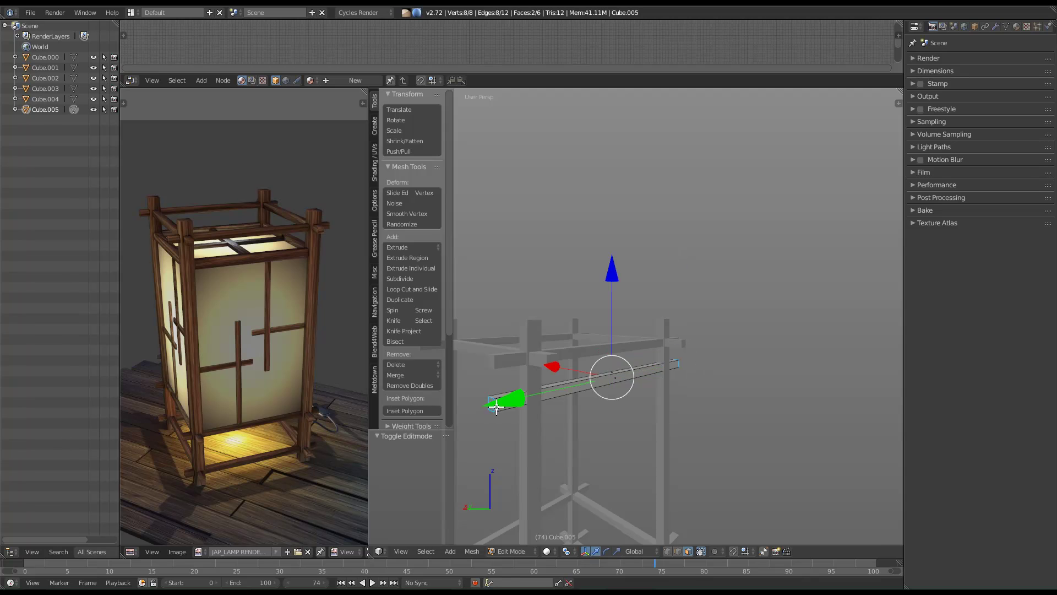
Set the pivot point to Bounding Box Center for scaling the bar's end faces.
key("KP_7")
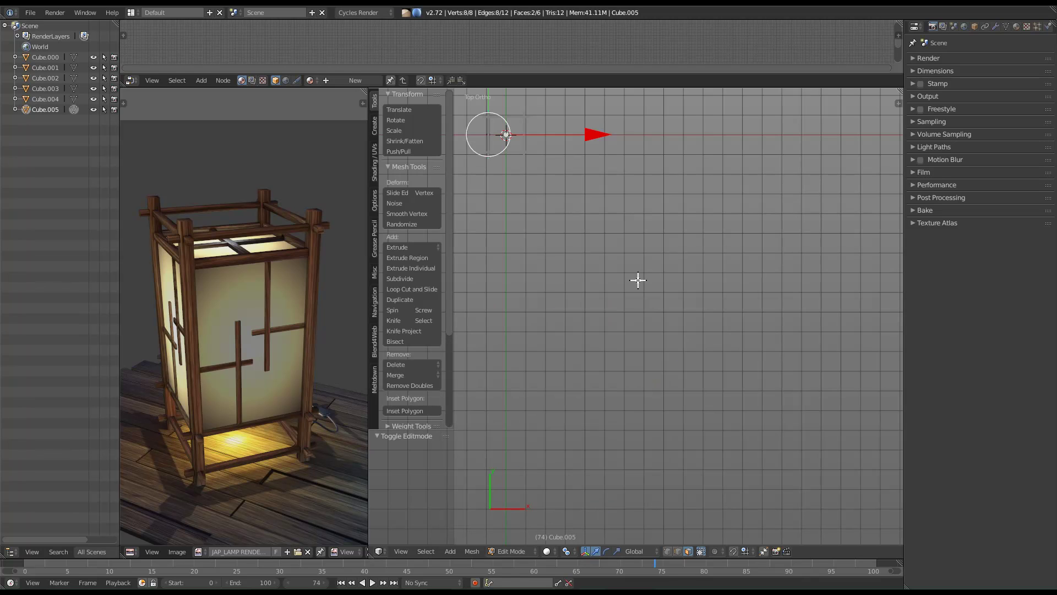
middle_click_drag(634, 281, 649, 301, "shift")
key("KP_Decimal")
scroll(651, 336, "up", 2)
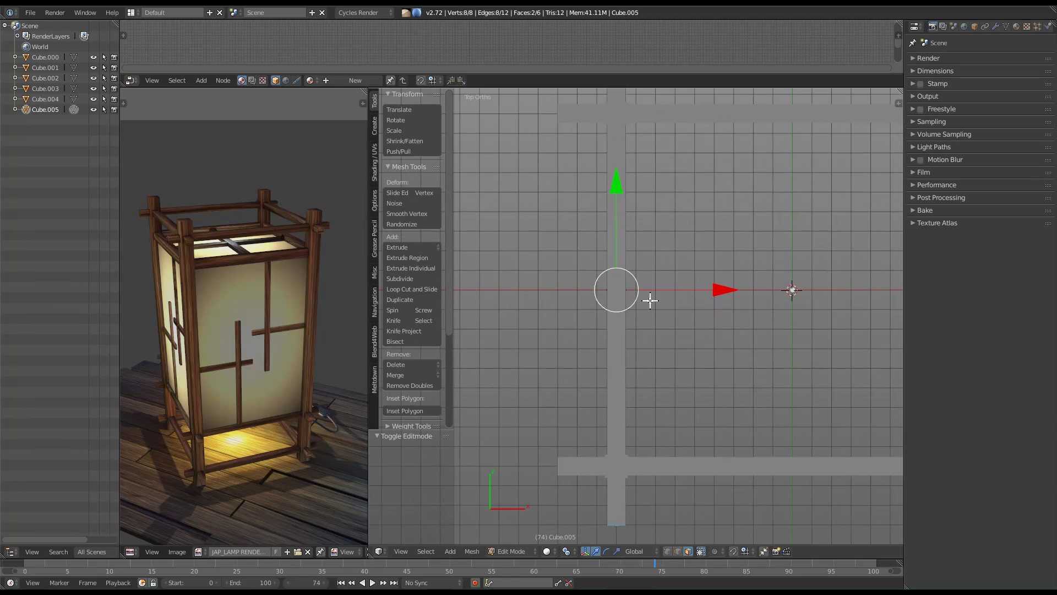
left_click(568, 552)
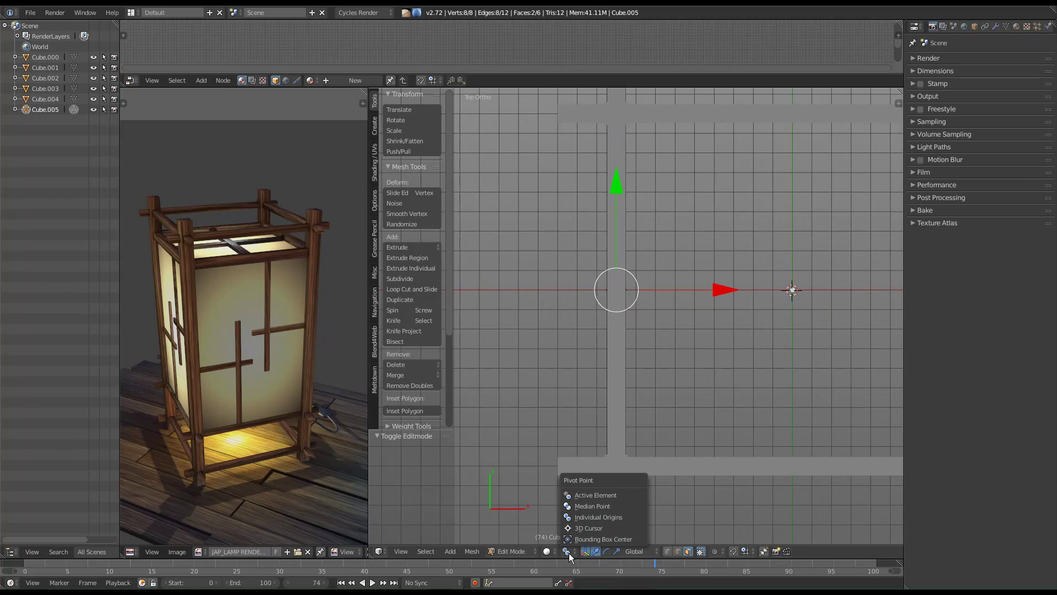
left_click(609, 539)
middle_click_drag(632, 389, 623, 397, "shift")
scroll(666, 374, "down", 1)
key("s")
key("x")
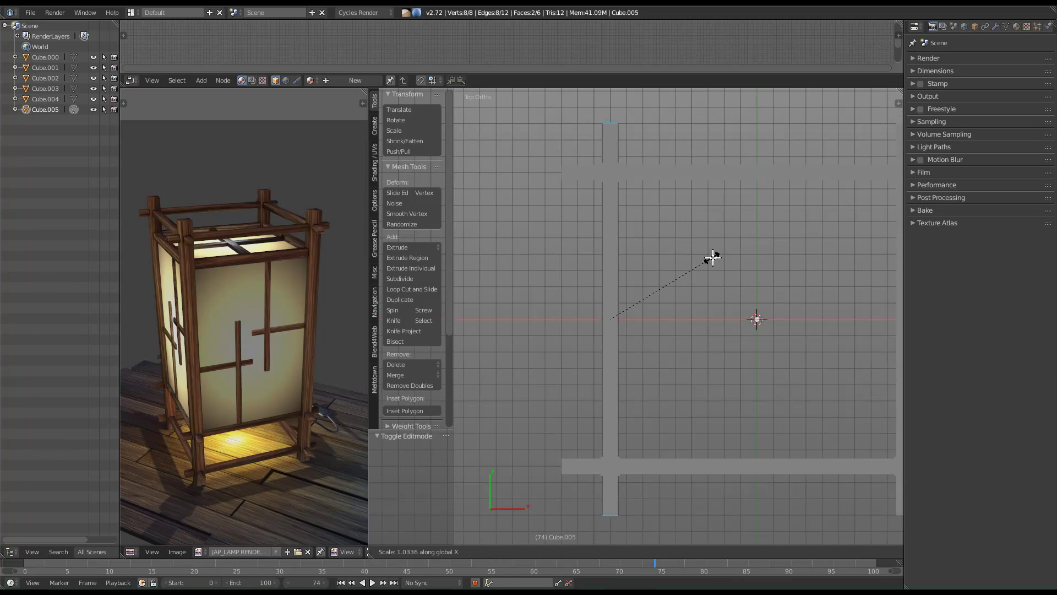
key("y")
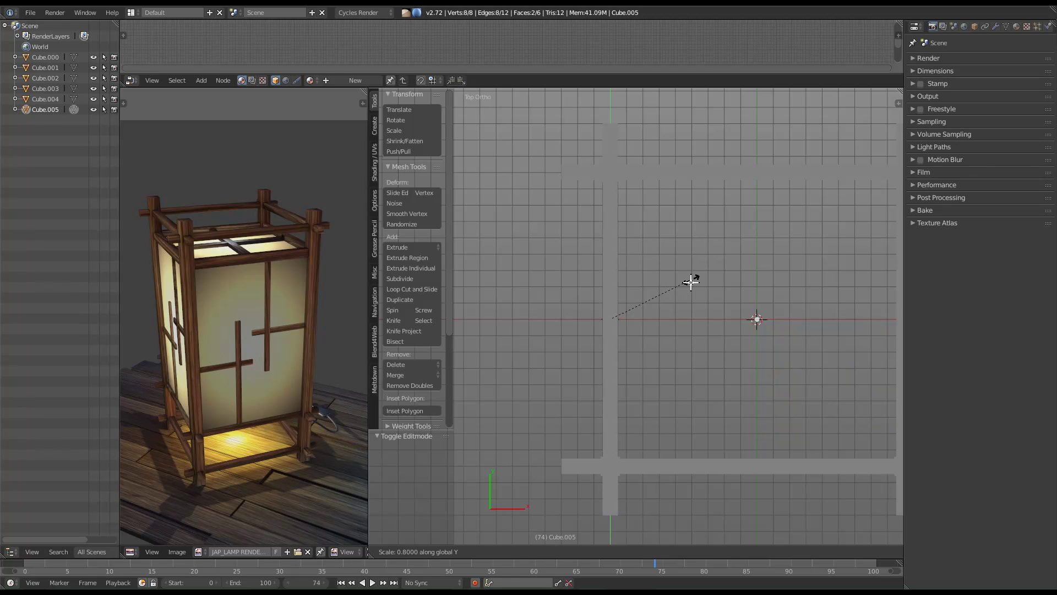
key("z")
left_click(648, 271)
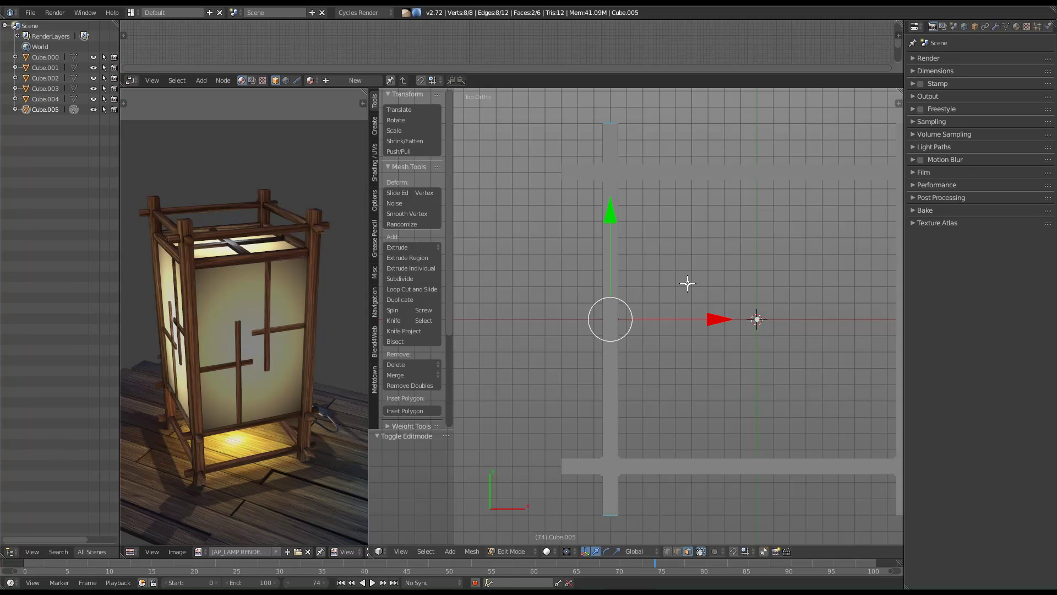
Switch to wireframe display and scale the bar's end faces to 0.8 along Y to shorten it.
key("z")
scroll(683, 269, "up", 1, "shift")
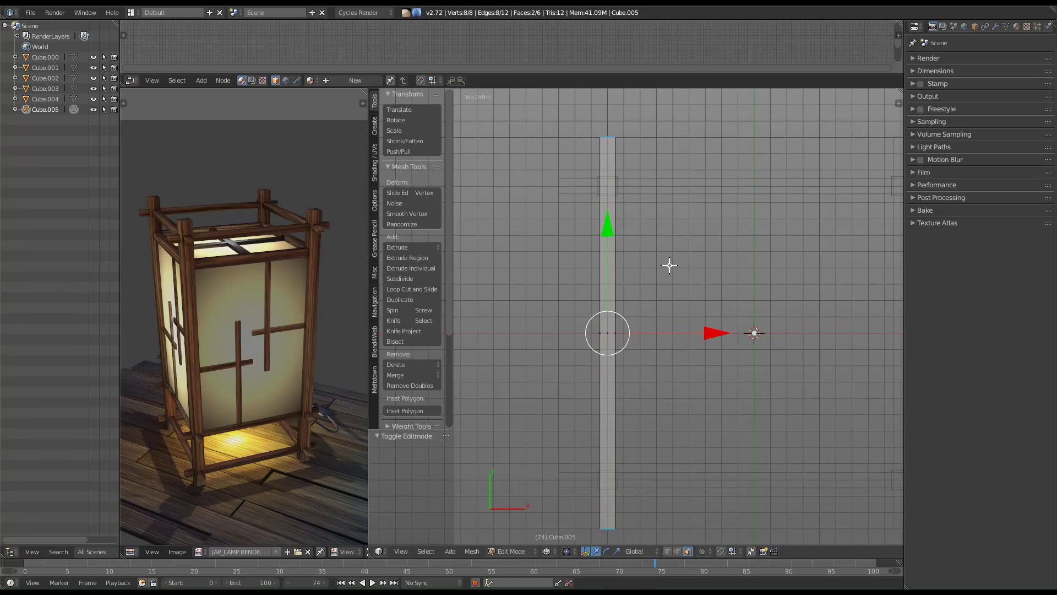
key("s")
key("x")
key("y")
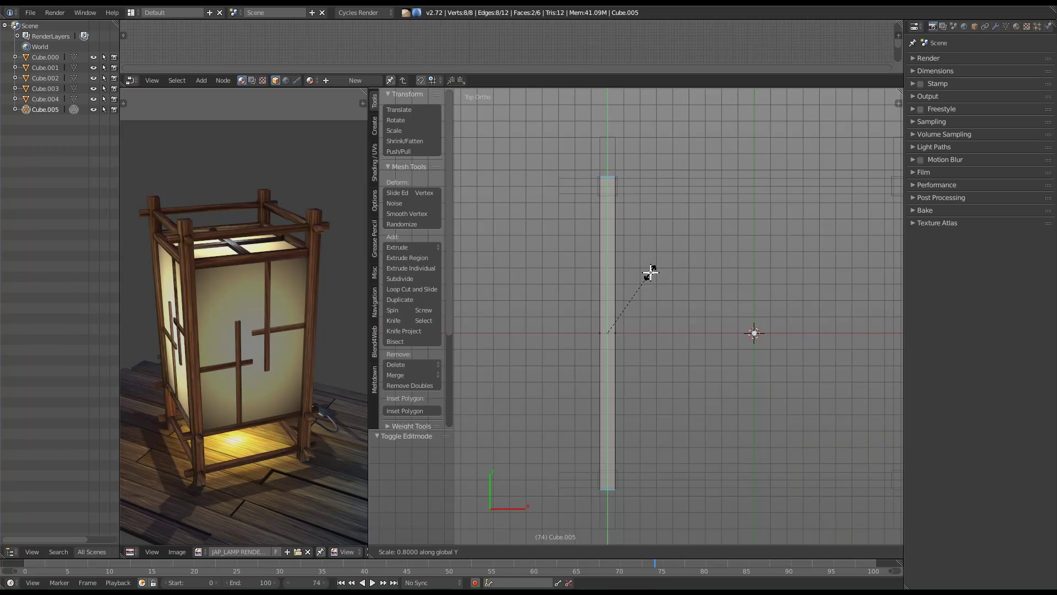
left_click(649, 271)
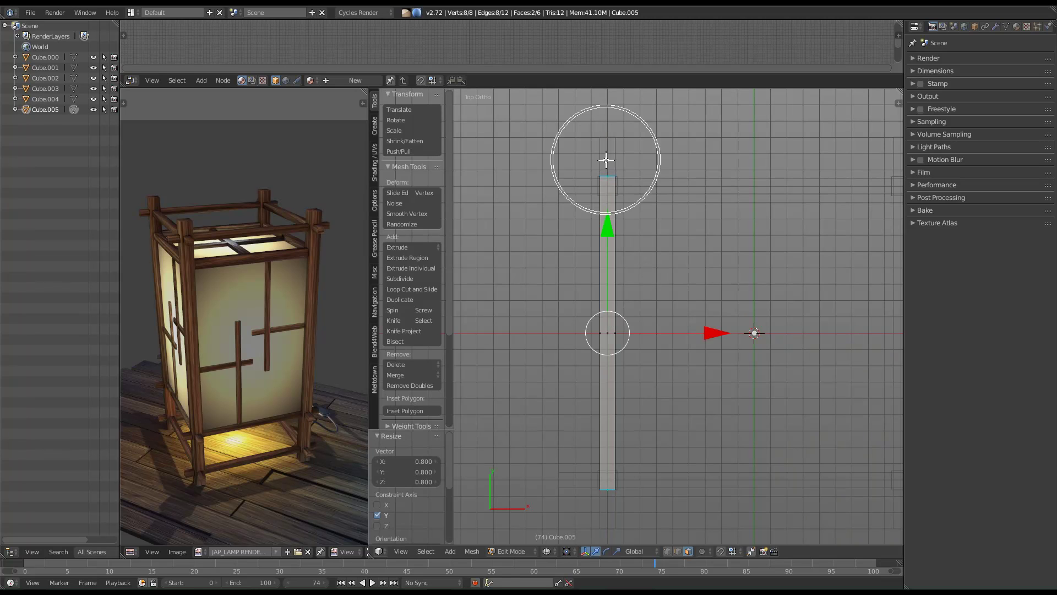
Scale the end faces by a further 0.937 along Y so the bar ends inside the posts.
scroll(647, 272, "up", 2, "shift")
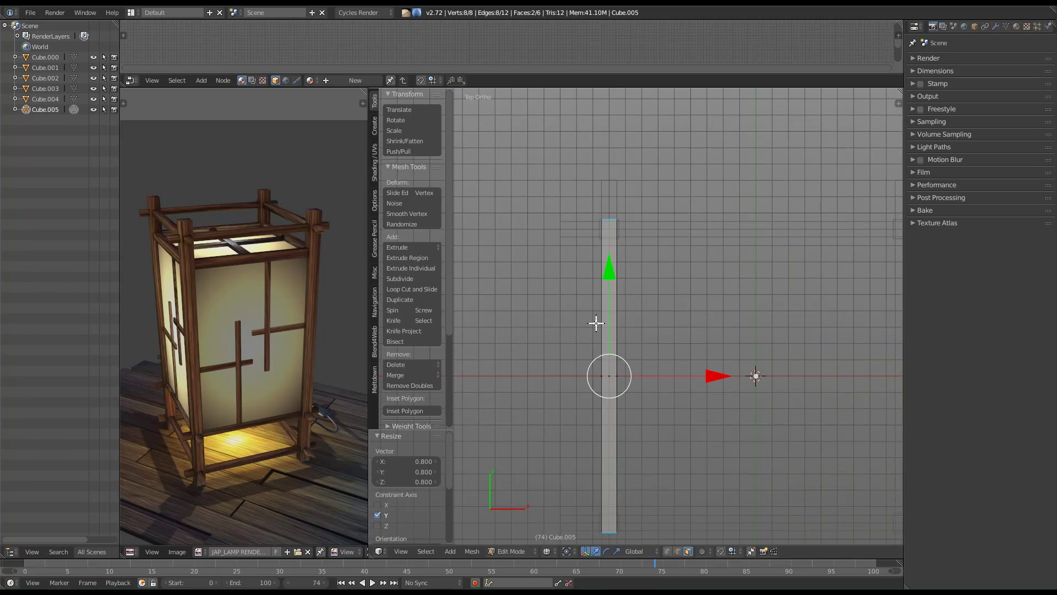
scroll(609, 391, "down", 1, "shift")
scroll(607, 353, "up", 2)
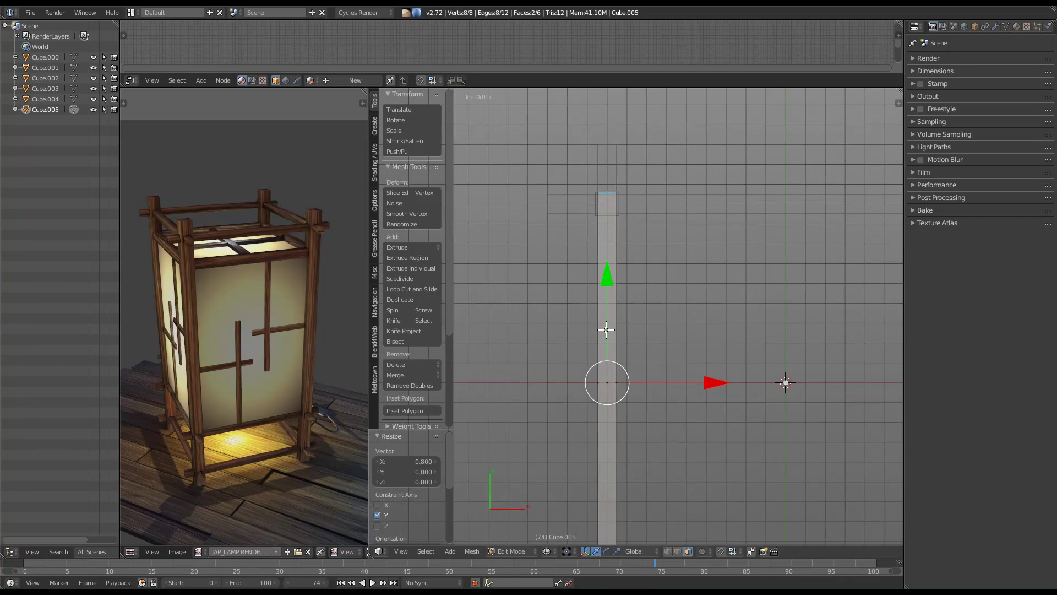
scroll(606, 354, "down", 1, "shift")
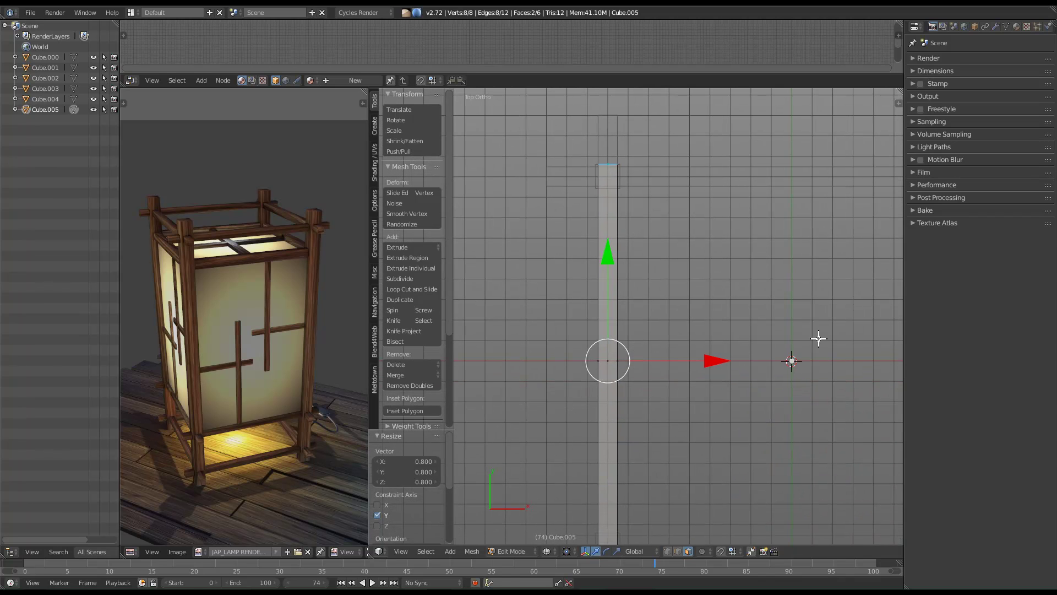
key("s")
key("x")
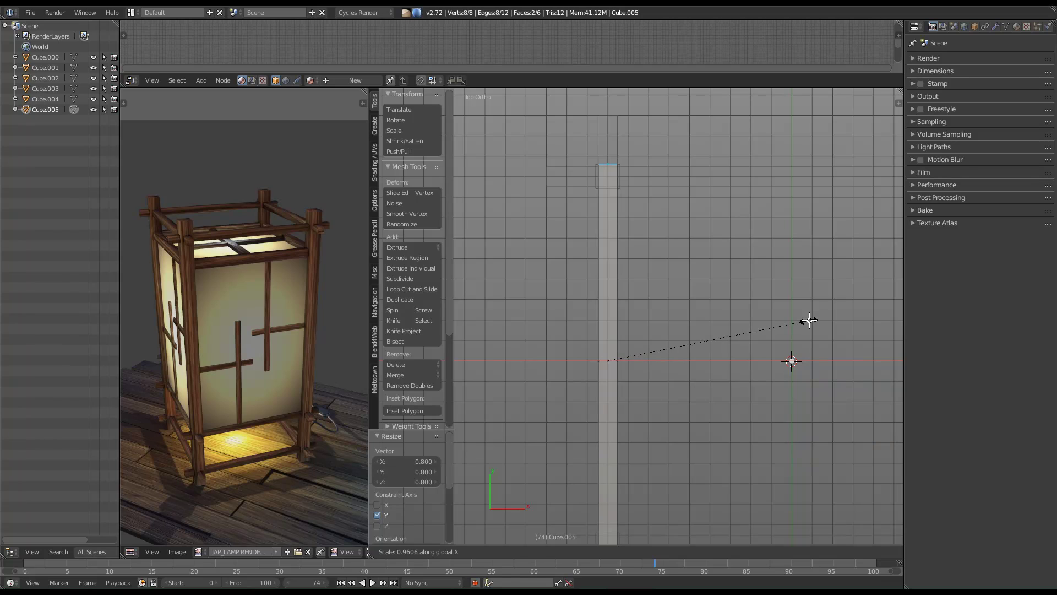
key("y")
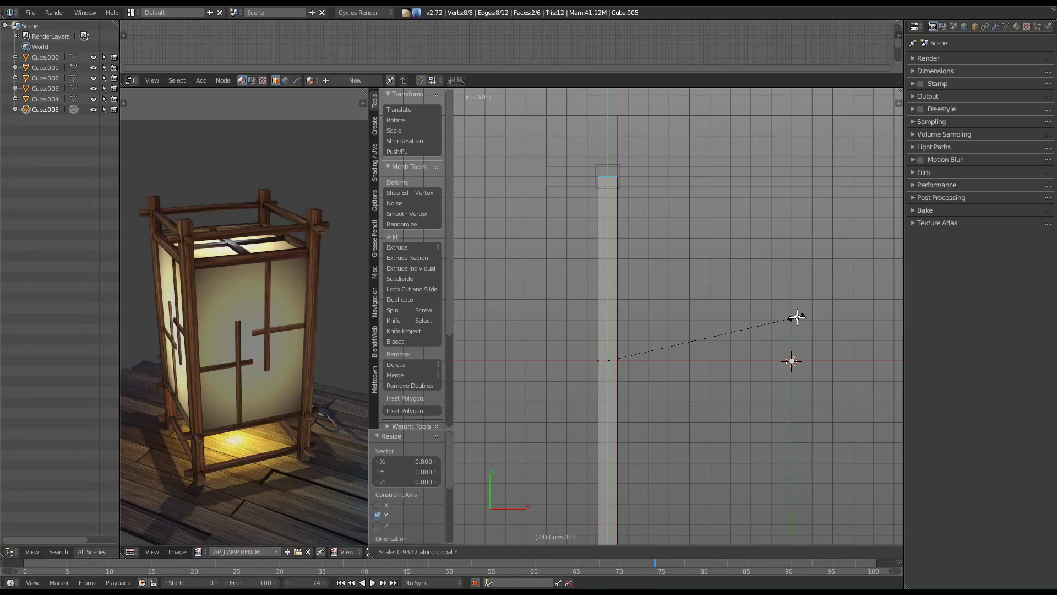
left_click(797, 317)
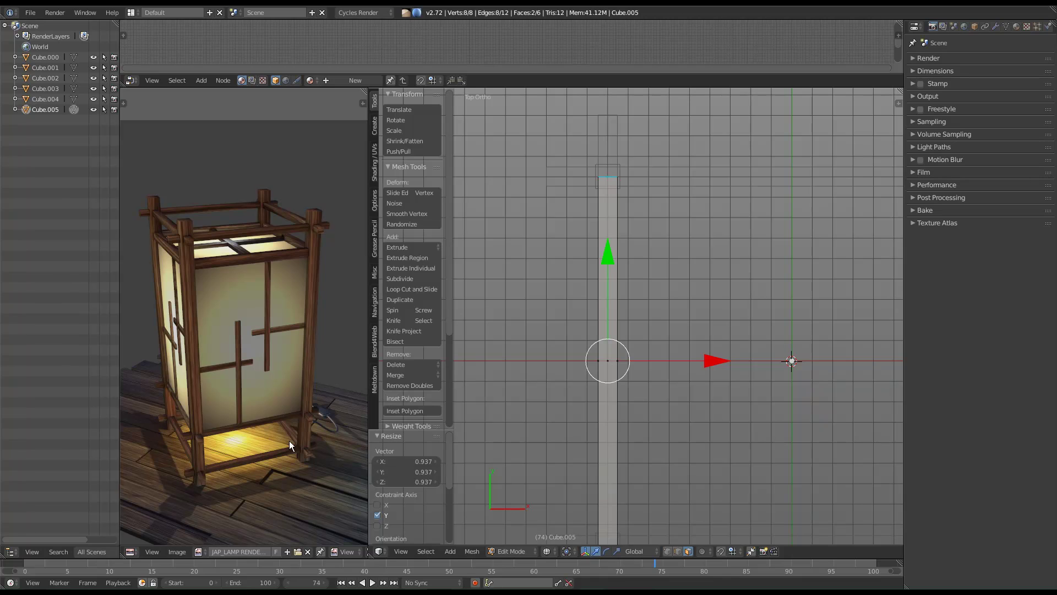
Leave Edit Mode, restore solid shading and check how the shortened bar sits between the posts.
middle_click_drag(613, 375, 689, 344)
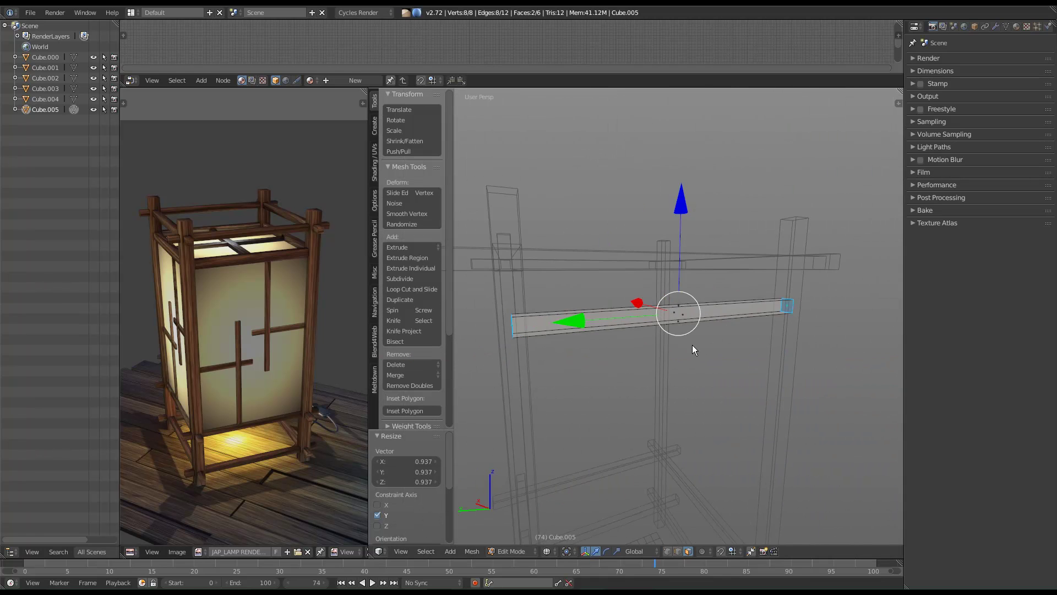
key("Tab")
key("z")
scroll(682, 347, "up", 6)
scroll(646, 347, "down", 5)
scroll(645, 355, "down", 1)
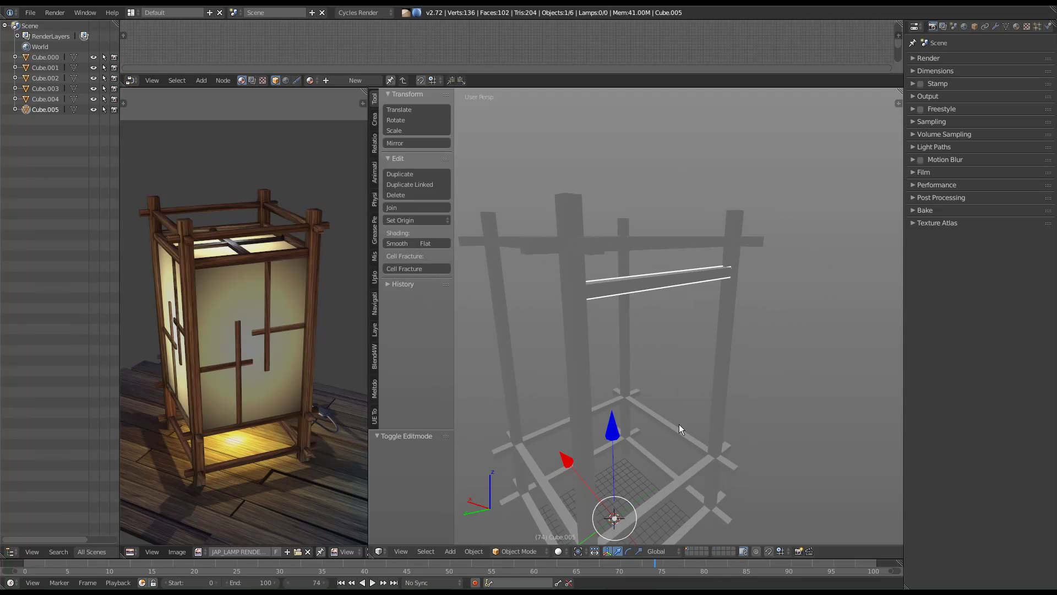
left_click(565, 549)
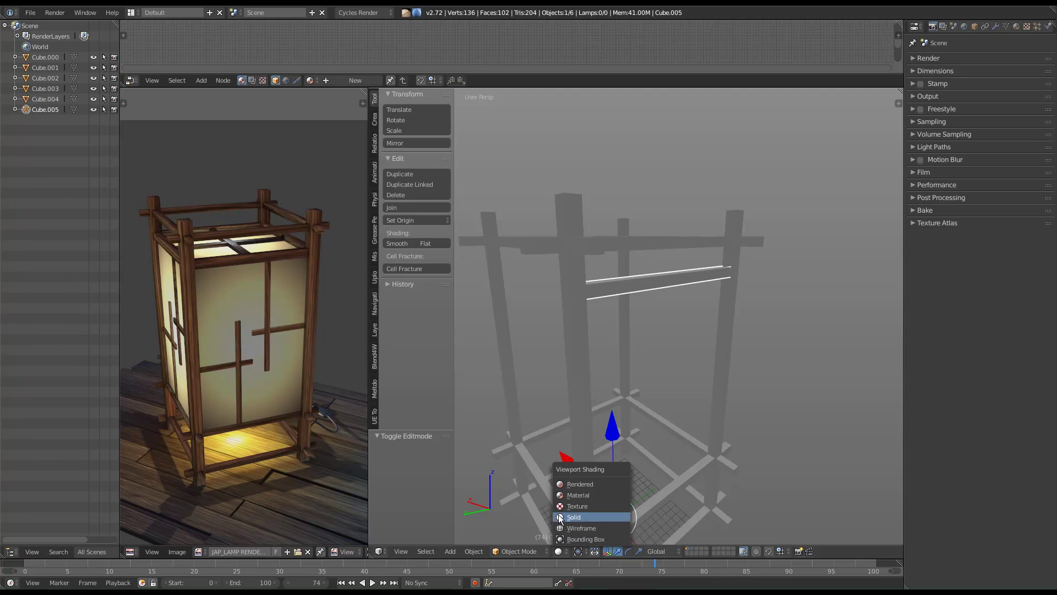
key("z")
mouse_move(689, 264)
middle_mouse_down()
mouse_move(588, 269)
mouse_move(679, 290)
middle_mouse_up()
key("z")
mouse_move(708, 325)
middle_mouse_down()
mouse_move(739, 337)
mouse_move(670, 226)
mouse_move(622, 229)
mouse_move(645, 219)
mouse_move(716, 268)
mouse_move(709, 245)
middle_mouse_up()
key("z")
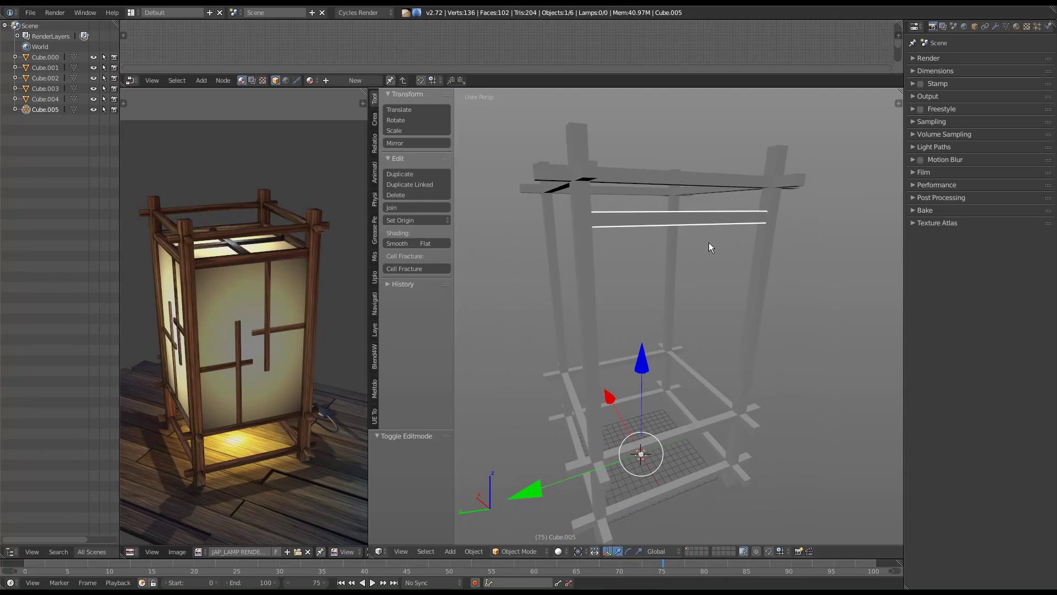
Move the shortened bar down 1 unit along Z.
type("gz-1")
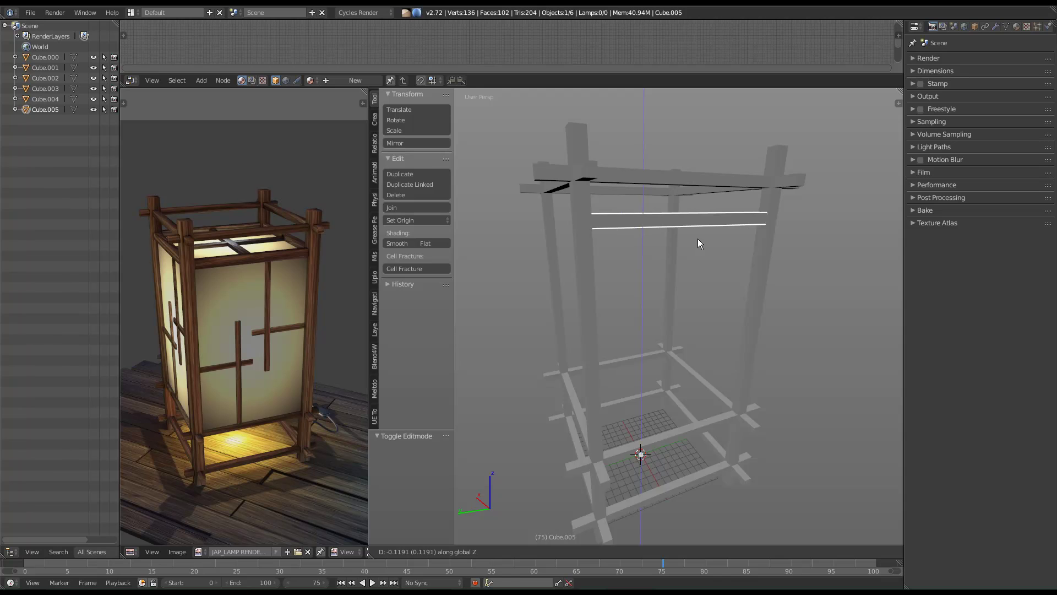
key("Return")
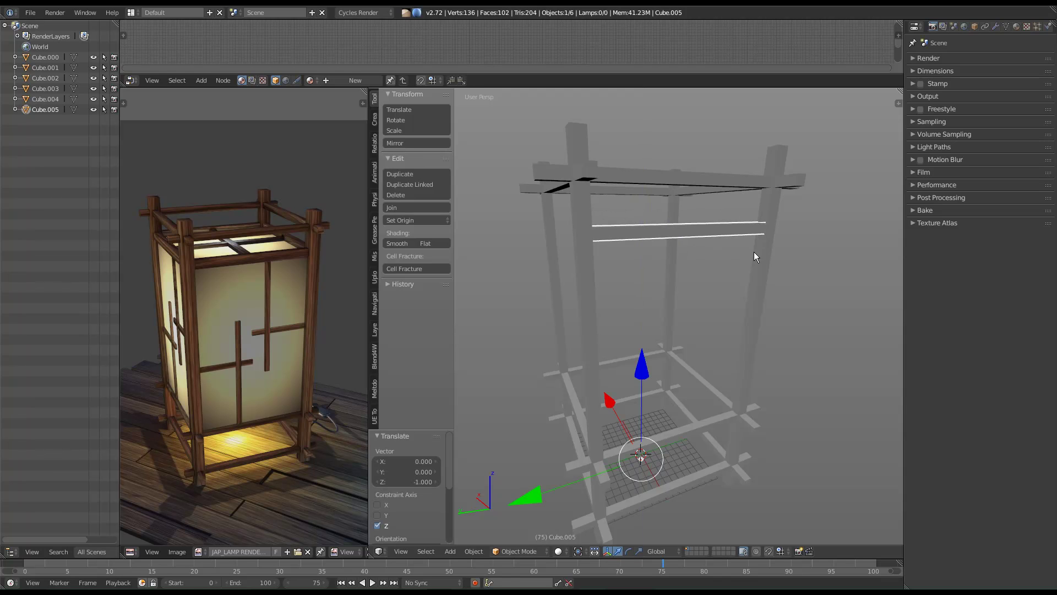
middle_click_drag(765, 260, 701, 276)
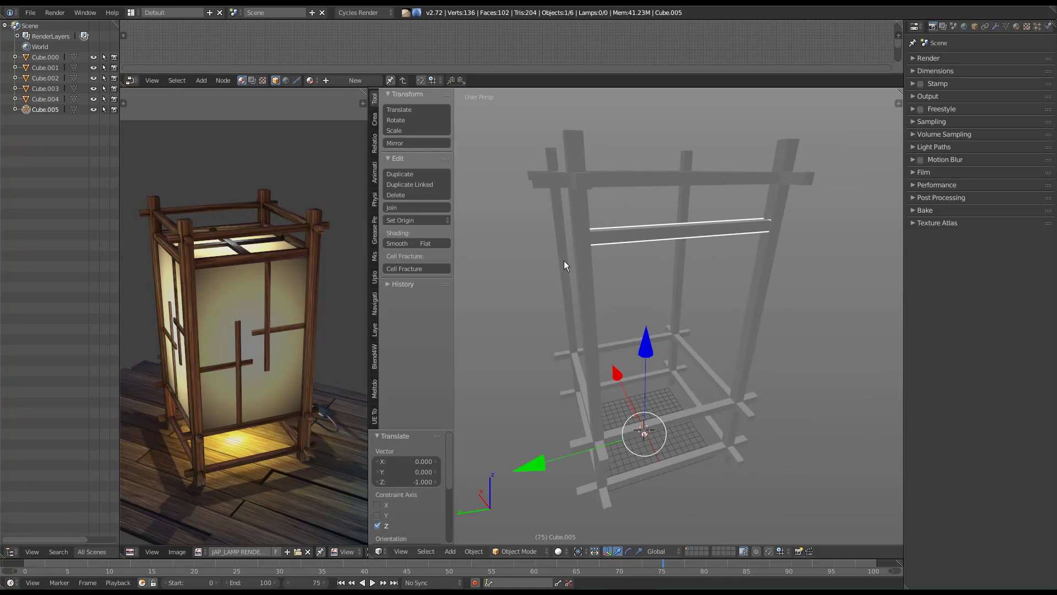
Set the shortened bar's origin to the 3D cursor at the base of the frame.
middle_click_drag(220, 274, 247, 279)
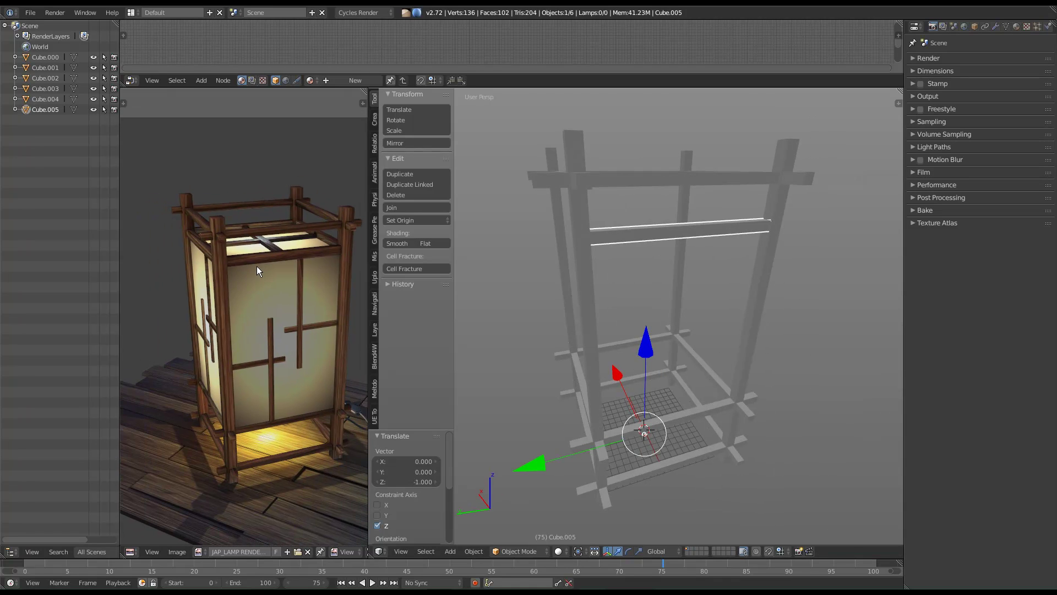
middle_click_drag(611, 405, 627, 472)
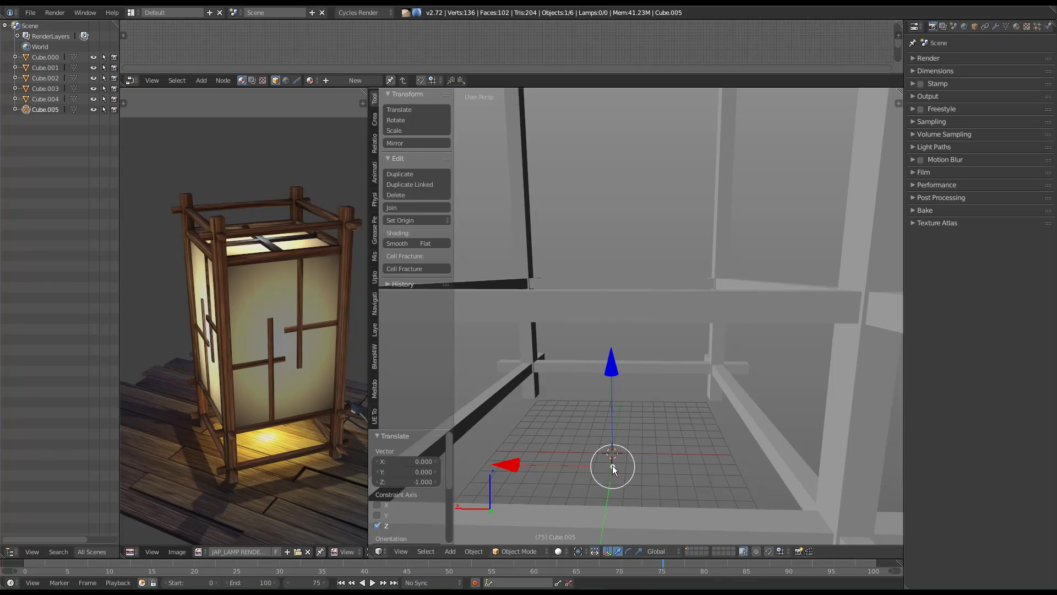
middle_click_drag(639, 483, 633, 451)
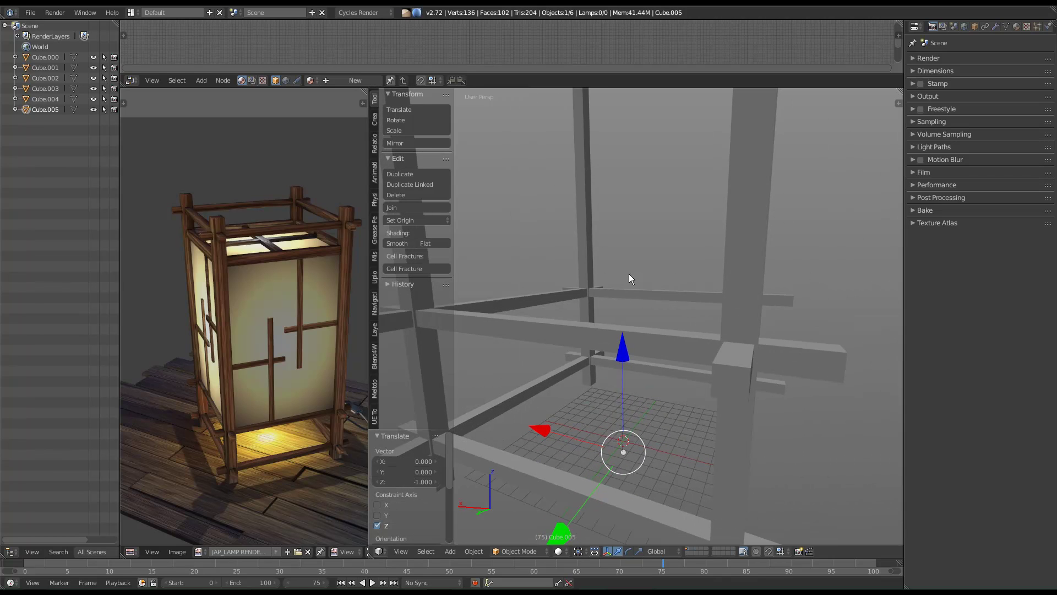
middle_click_drag(570, 453, 631, 361)
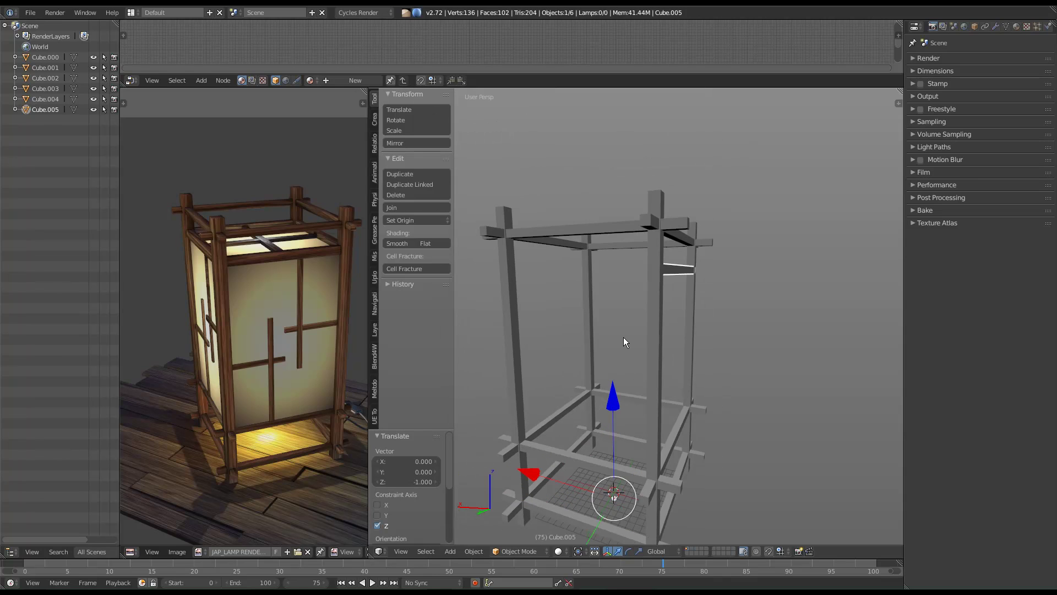
key("shift+s")
left_click(409, 223)
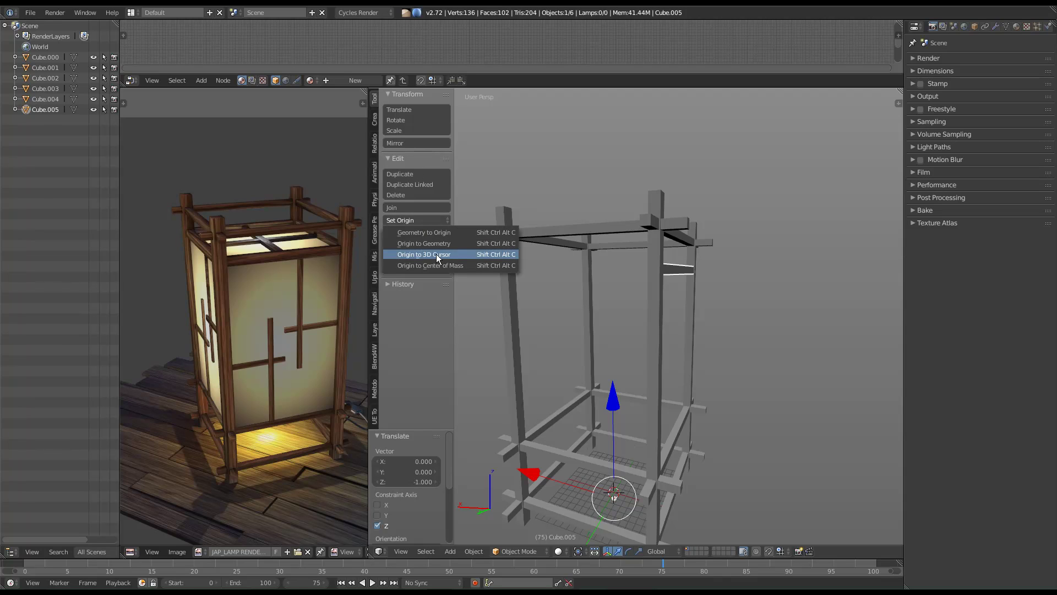
left_click(436, 253)
Duplicate the shortened bar and rotate the copy 90° about Z onto the adjacent side of the frame.
middle_click_drag(781, 387, 718, 371)
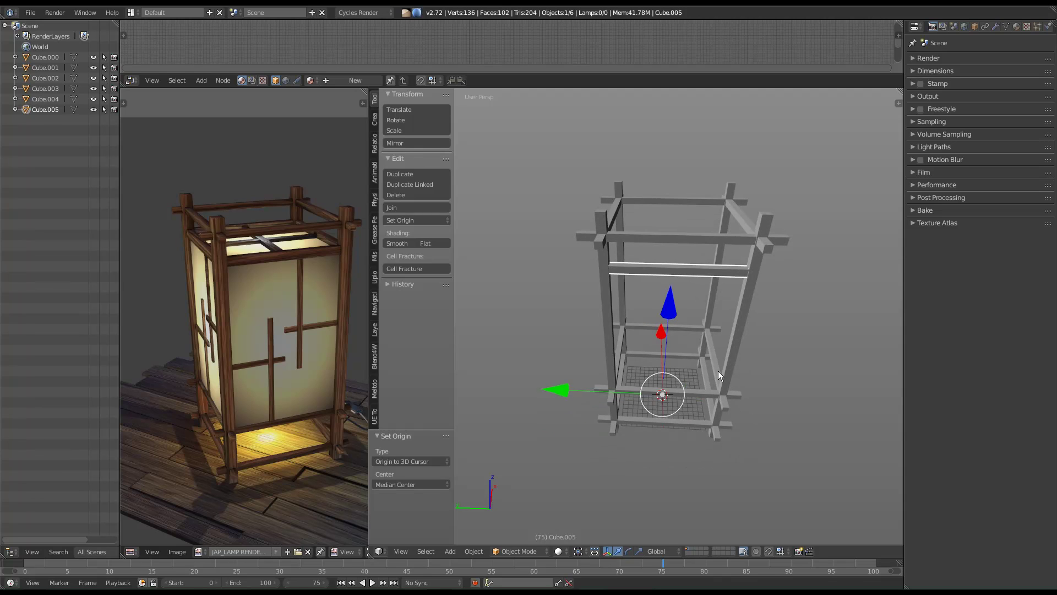
key("shift+d")
key("r")
key("z")
key("9")
key("0")
key("Return")
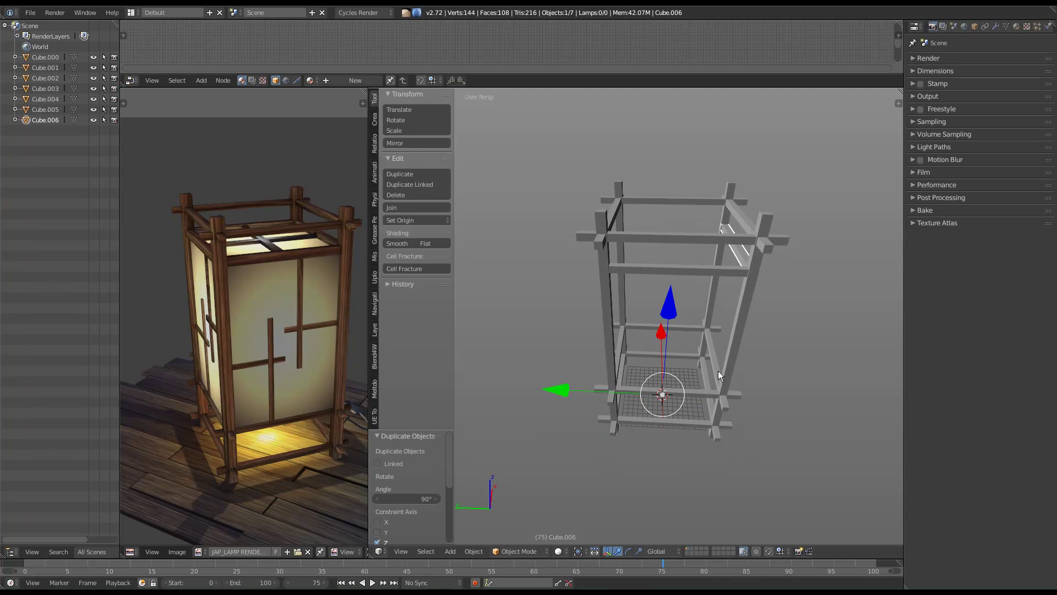
Duplicate the rotated bar and turn this second copy 90° about Z onto the side opposite the original.
key("shift+d")
key("r")
key("z")
key("9")
key("0")
key("Return")
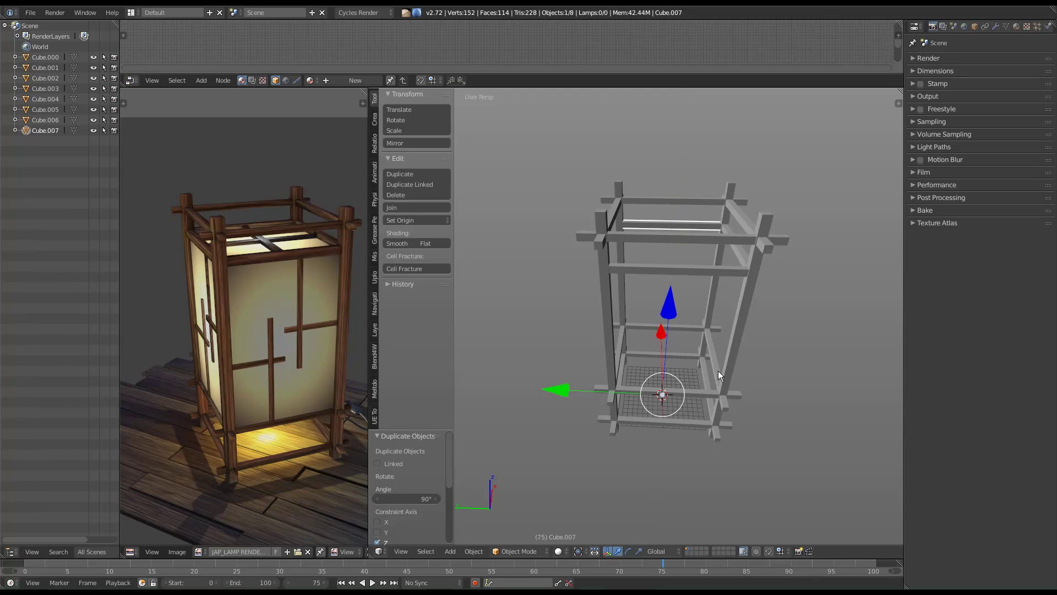
Add a third bar copy rotated 90° about Z on the remaining side, then deselect everything.
key("shift+d")
key("r")
key("z")
key("9")
key("0")
key("Return")
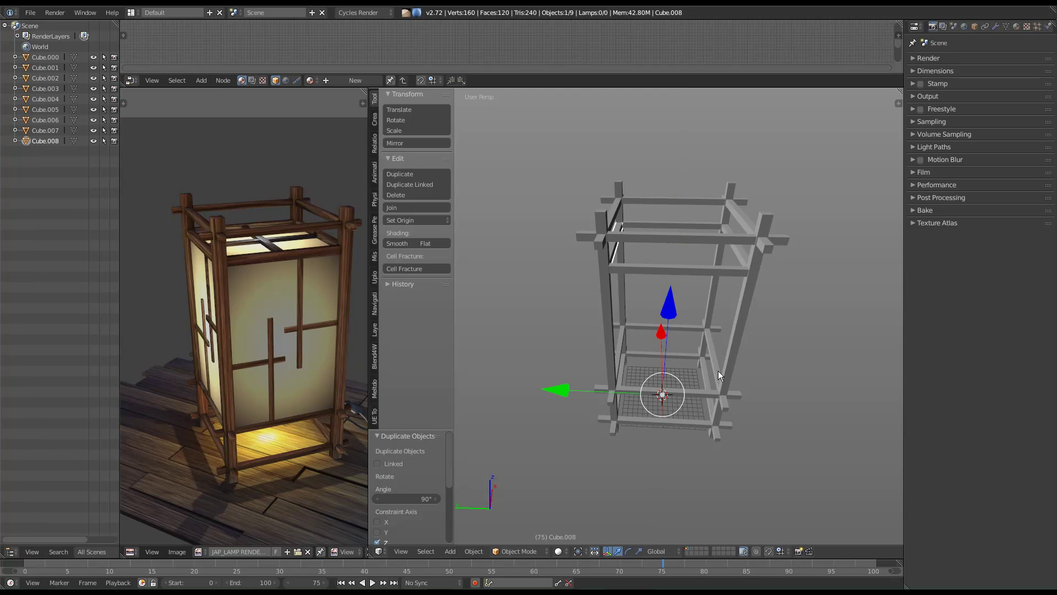
key("a")
Examine how the four shortened bars sit between the posts compared with the reference lantern.
middle_click_drag(718, 371, 704, 325)
scroll(704, 326, "down", 2)
scroll(698, 335, "up", 3)
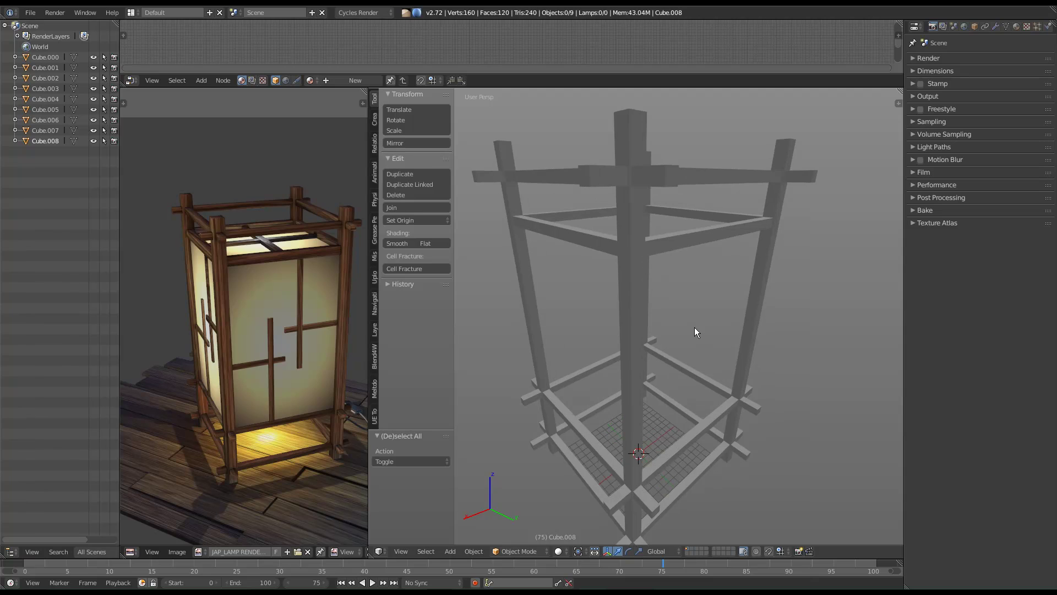
middle_click_drag(635, 319, 706, 243)
scroll(676, 283, "up", 3)
scroll(706, 243, "down", 3)
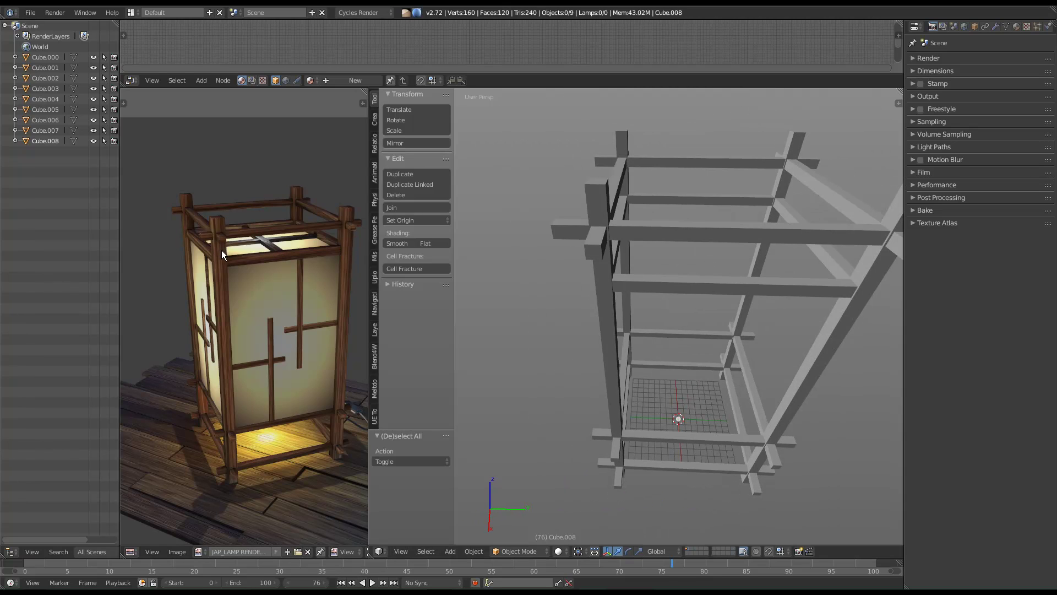
middle_click_drag(694, 314, 731, 386)
right_click(788, 269)
key("g")
right_click(757, 271)
middle_click_drag(646, 288, 718, 227)
In Edit Mode on one shortened side bar, duplicate its mesh and rotate the copy 90° about Z to form a cross.
right_click(644, 192)
scroll(686, 224, "up", 5)
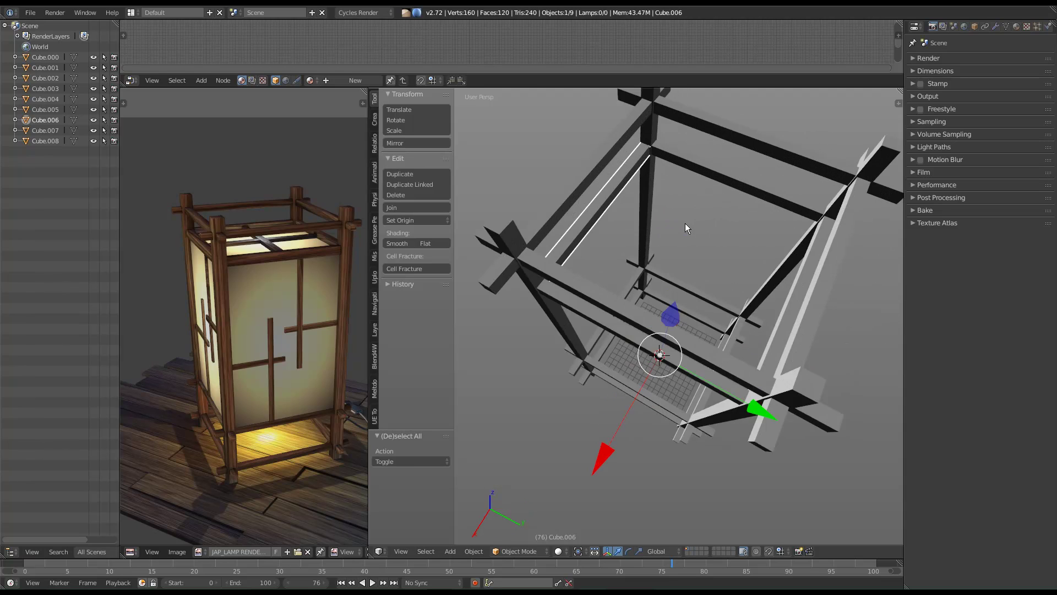
key("Tab")
key("a")
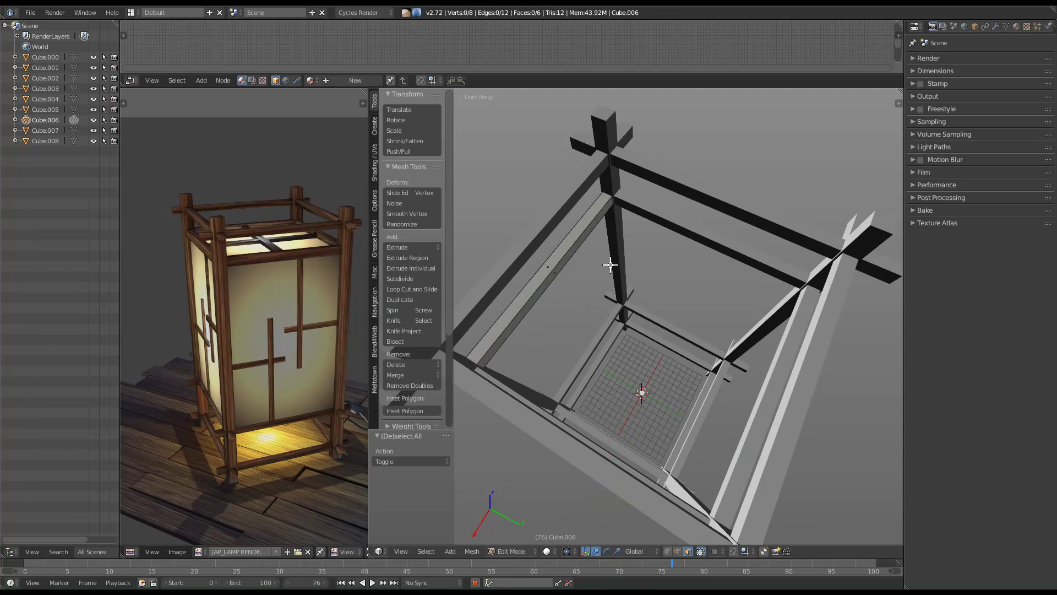
key("a")
key("shift+d")
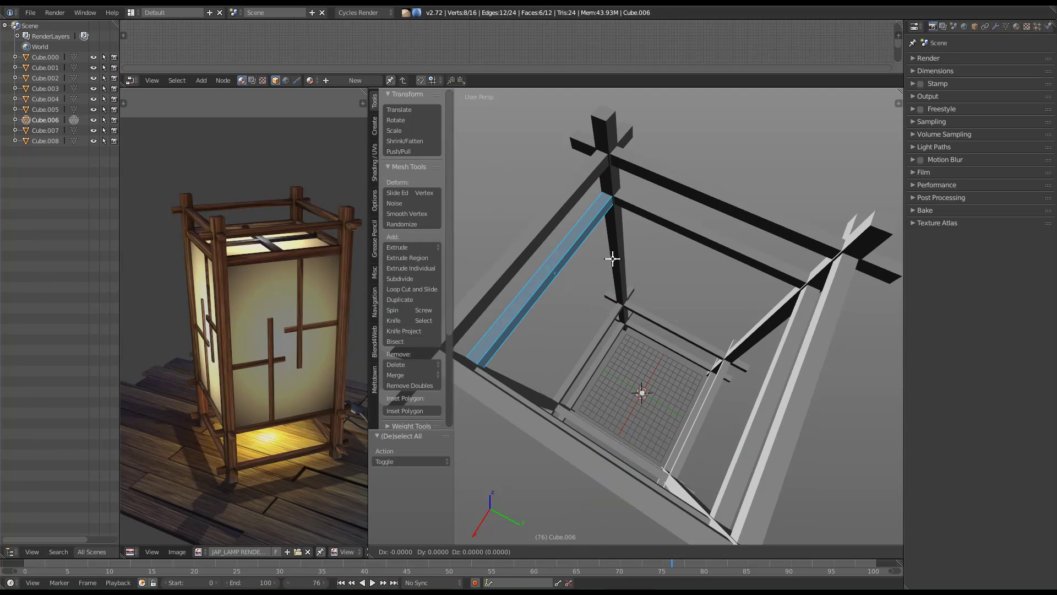
type("rz90")
key("Return")
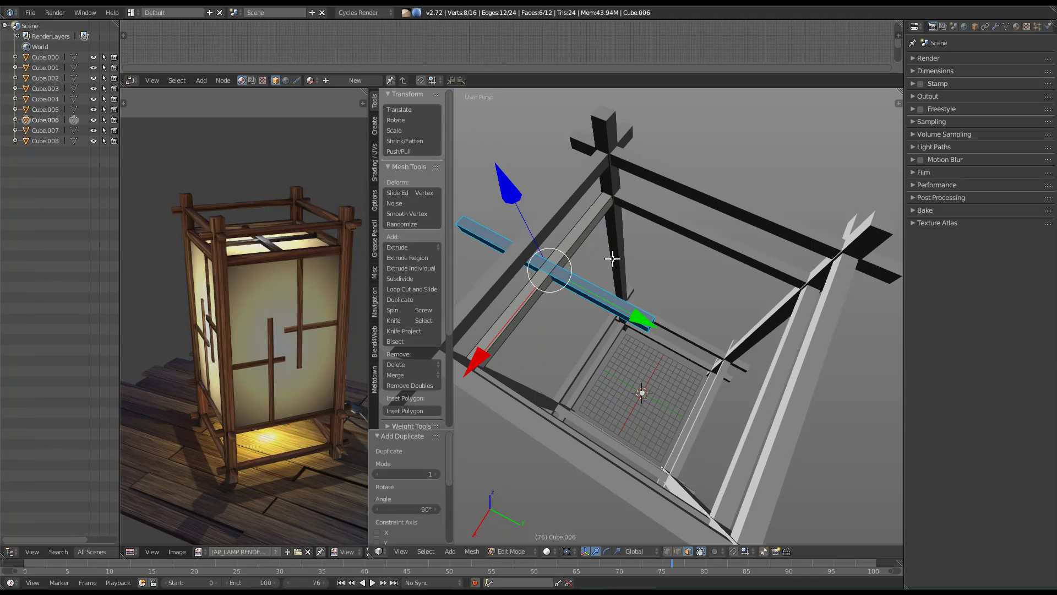
Select both crossed bars and duplicate them 9 units along Y to the middle of the frame.
middle_click_drag(592, 290, 577, 263)
right_click(518, 296, "shift")
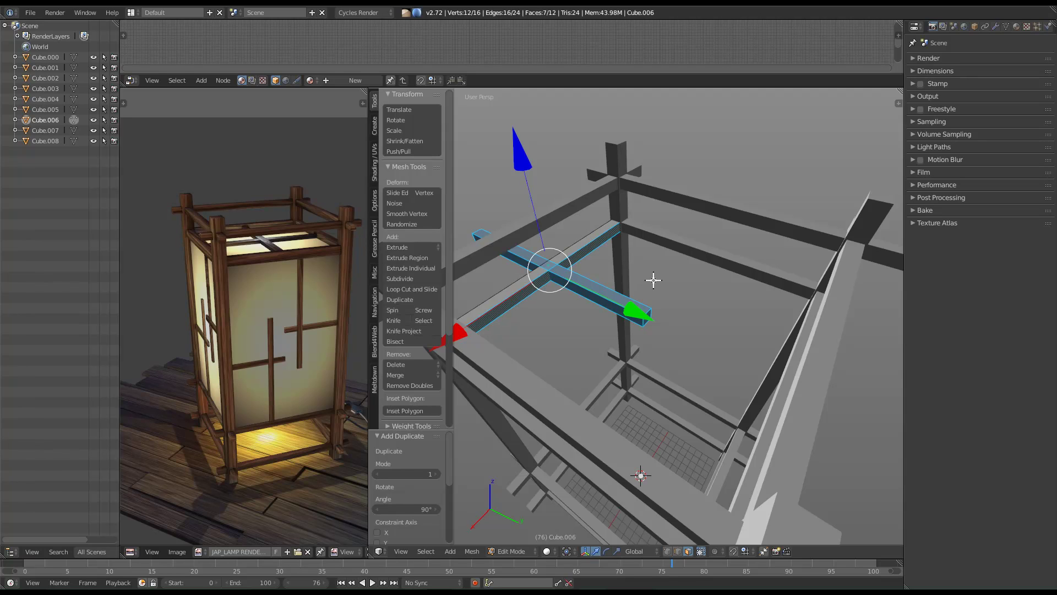
key("ctrl+l")
middle_click_drag(654, 280, 645, 316)
key("shift+d")
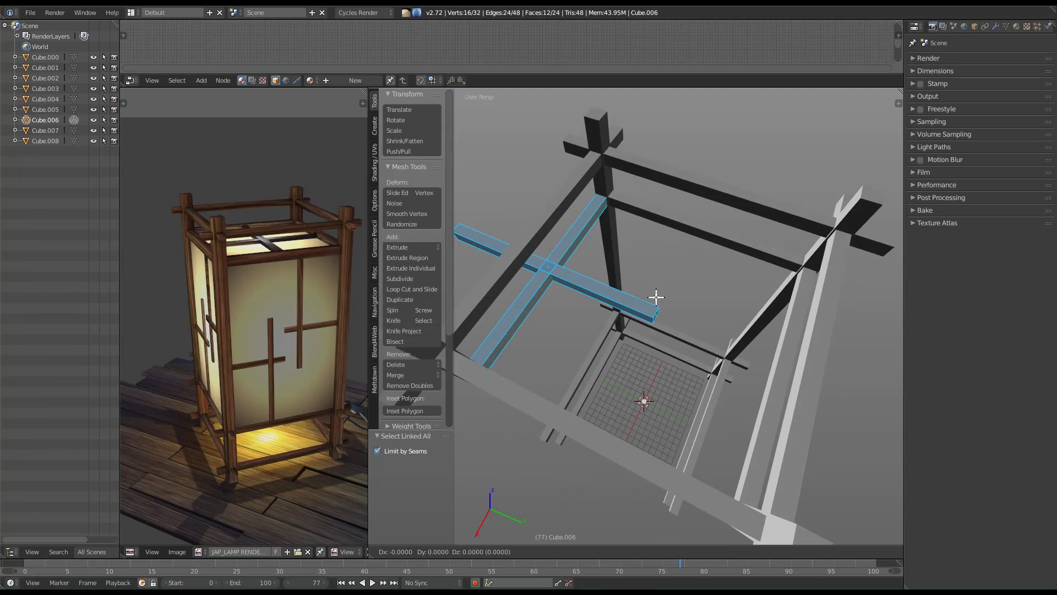
key("y")
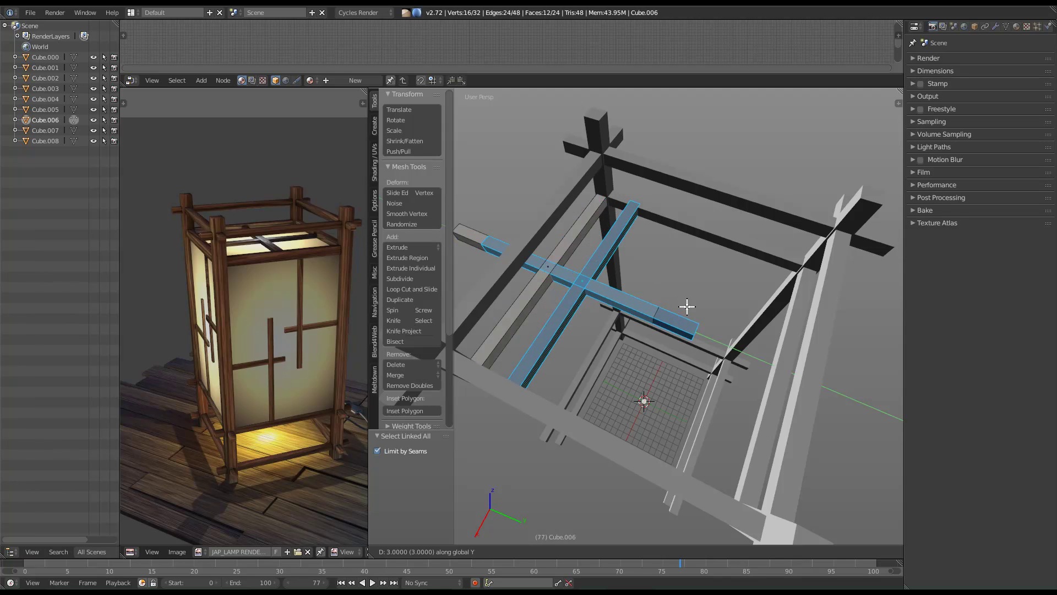
left_click(765, 331)
mouse_move(721, 323)
middle_mouse_down()
mouse_move(720, 357)
mouse_move(706, 326)
middle_mouse_up()
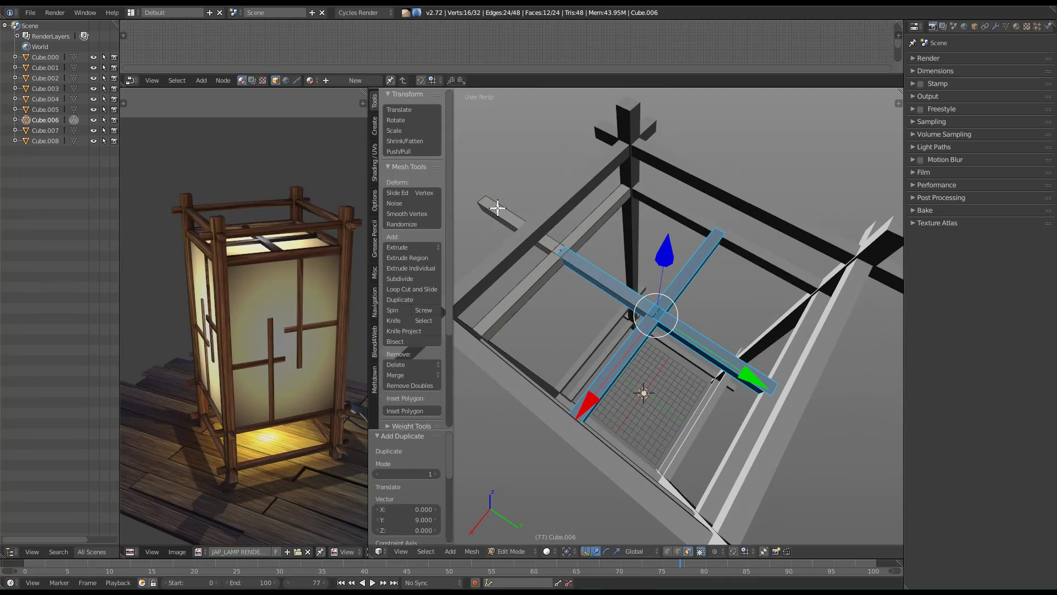
Delete the faces of the leftover perpendicular bar that crosses the original side bar.
right_click(512, 220)
key("g")
right_click(543, 197)
key("ctrl+l")
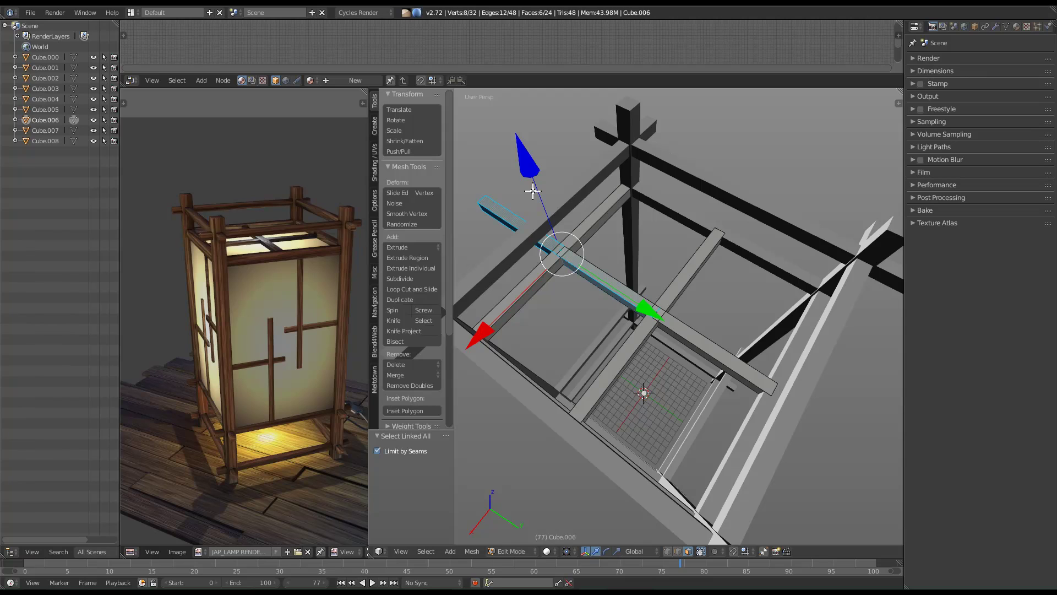
key("x")
key("Down")
key("Down")
key("Return")
Select both crossed bars in the middle and scale them to about 0.831 along Z to make them thinner.
middle_click_drag(550, 356, 697, 330)
left_click(650, 328)
left_click(700, 326, "shift")
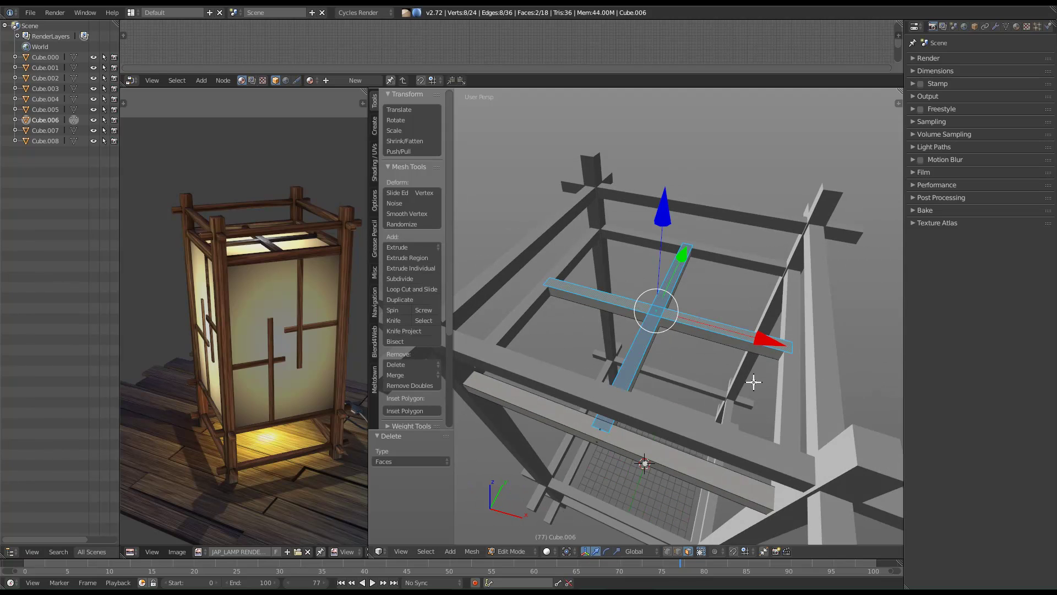
key("ctrl+l")
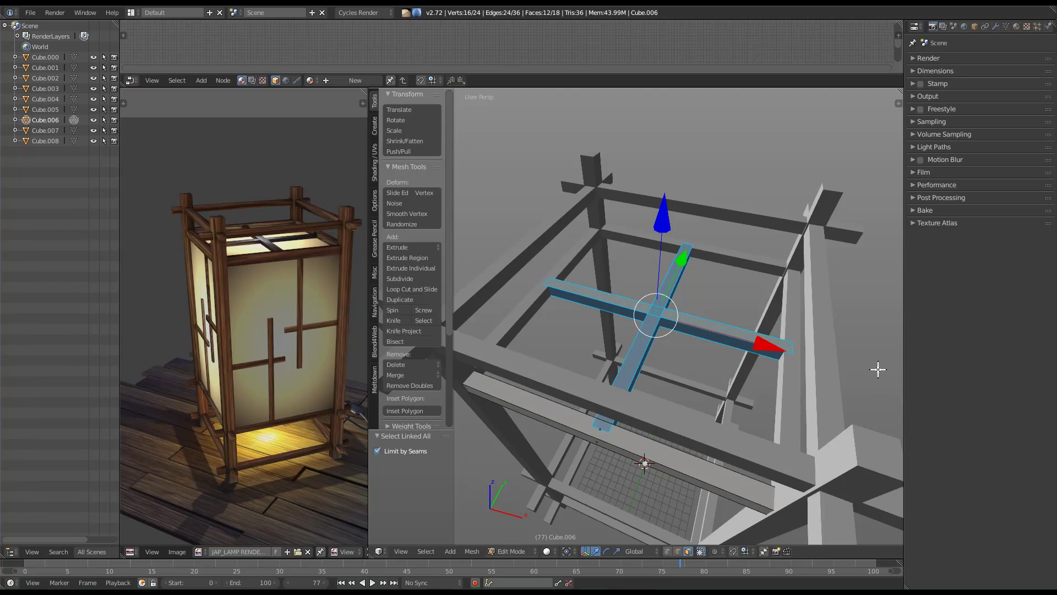
key("s")
key("z")
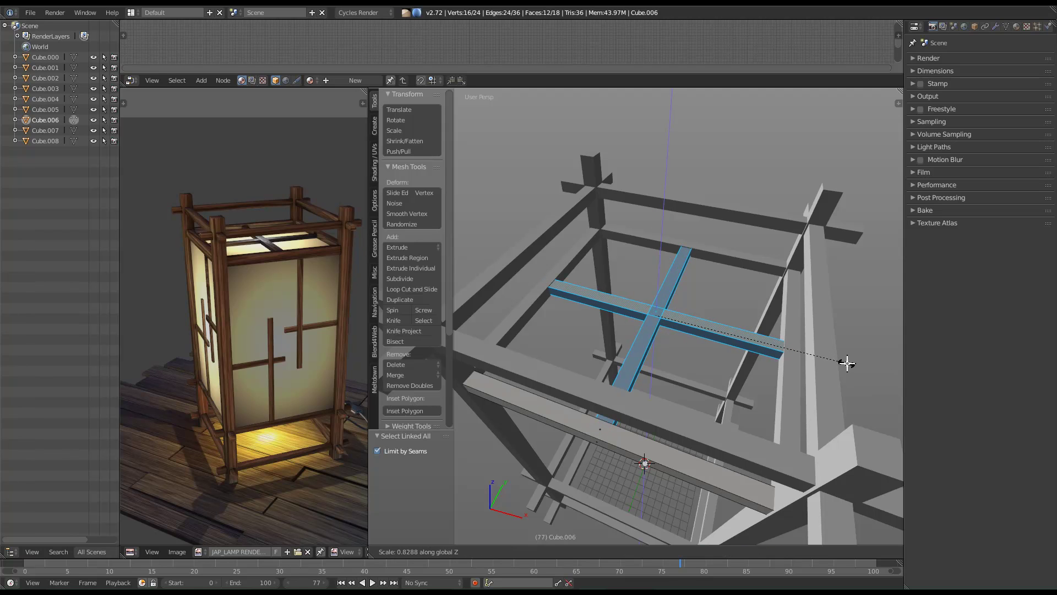
left_click(847, 364)
middle_click_drag(844, 359, 589, 272)
middle_click_drag(675, 367, 677, 354)
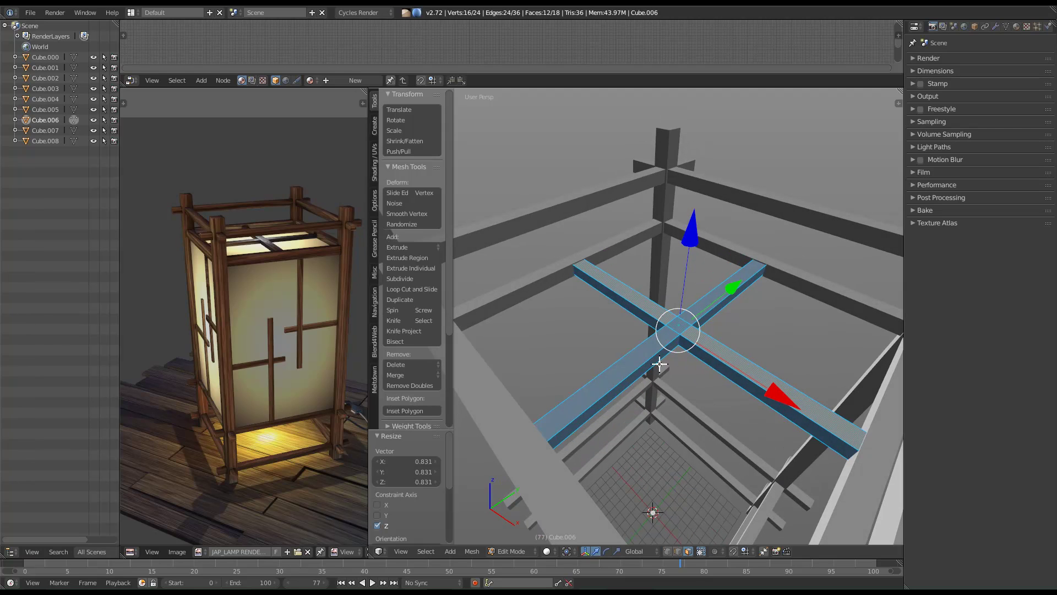
Move one of the crossed bars down about 0.058 along Z so their top faces no longer coincide.
left_click(648, 364)
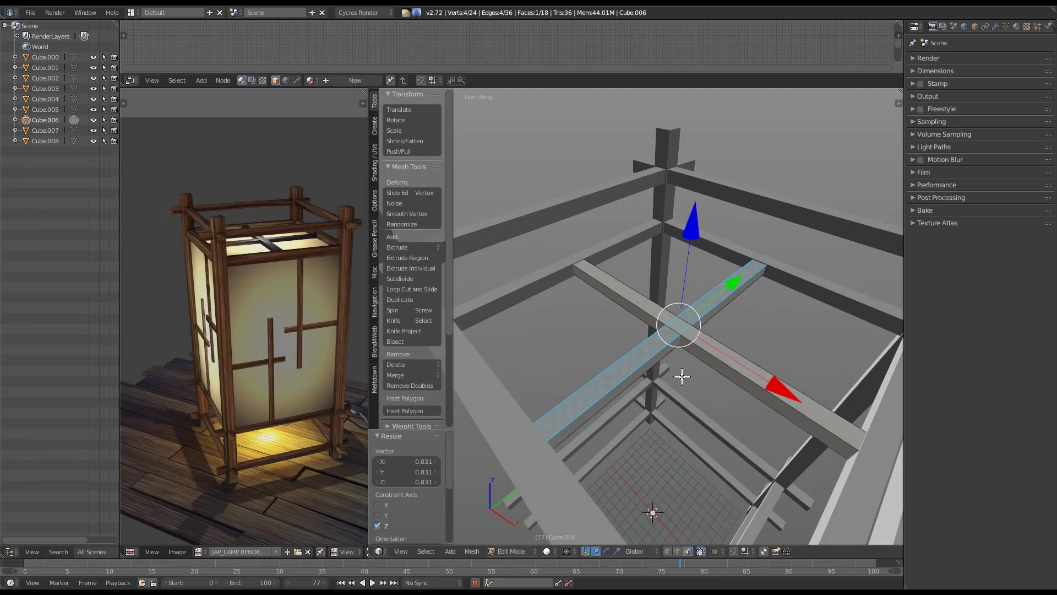
key("ctrl+l")
key("g")
key("z")
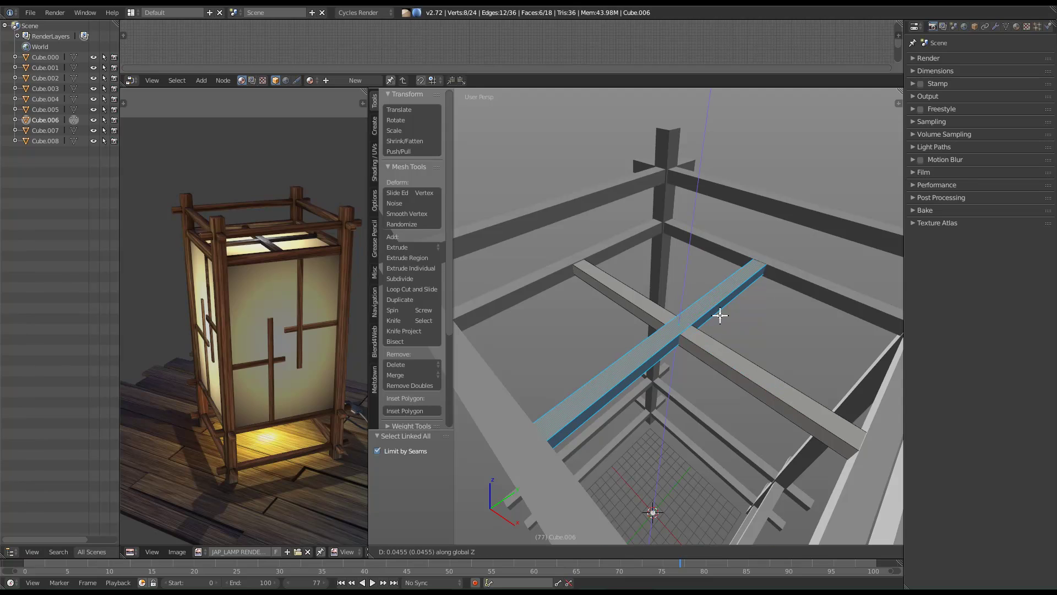
left_click(711, 336)
scroll(710, 339, "up", 3)
scroll(675, 317, "down", 3)
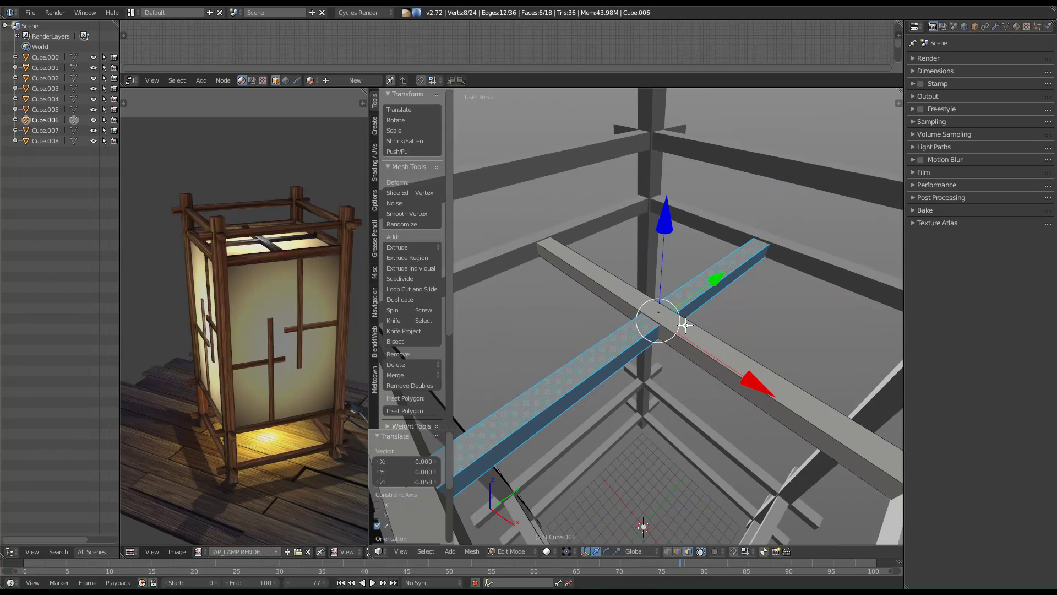
scroll(694, 331, "down", 2)
key("a")
Separate the two crossed bars from the side bar into their own object and leave Edit Mode.
middle_click_drag(767, 366, 737, 369)
key("a")
key("Tab")
middle_click_drag(673, 360, 698, 338)
key("Tab")
right_click(678, 329)
right_click(714, 342, "shift")
key("ctrl+l")
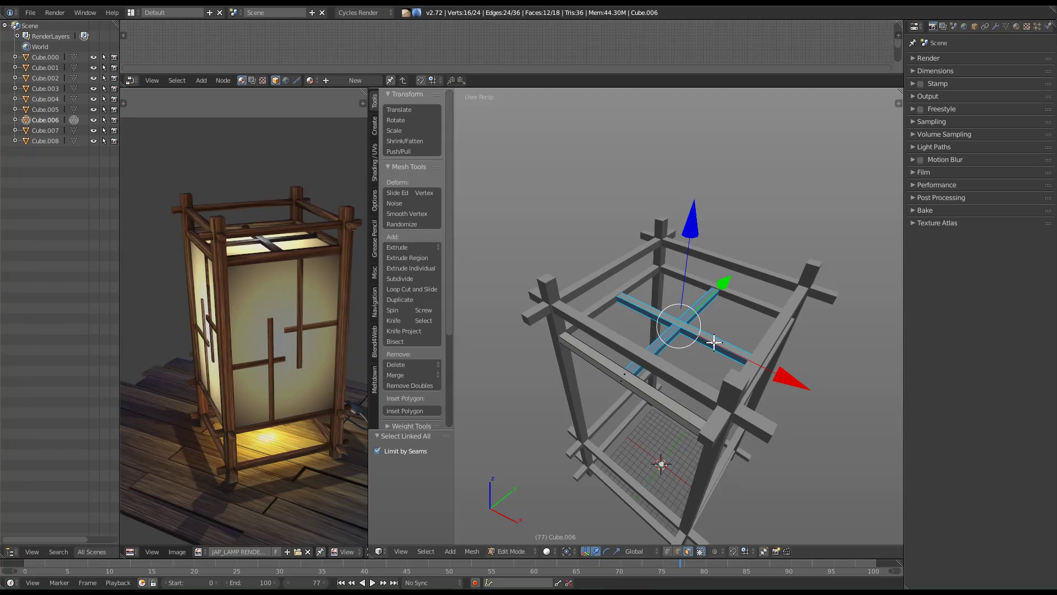
key("p")
left_click(714, 344)
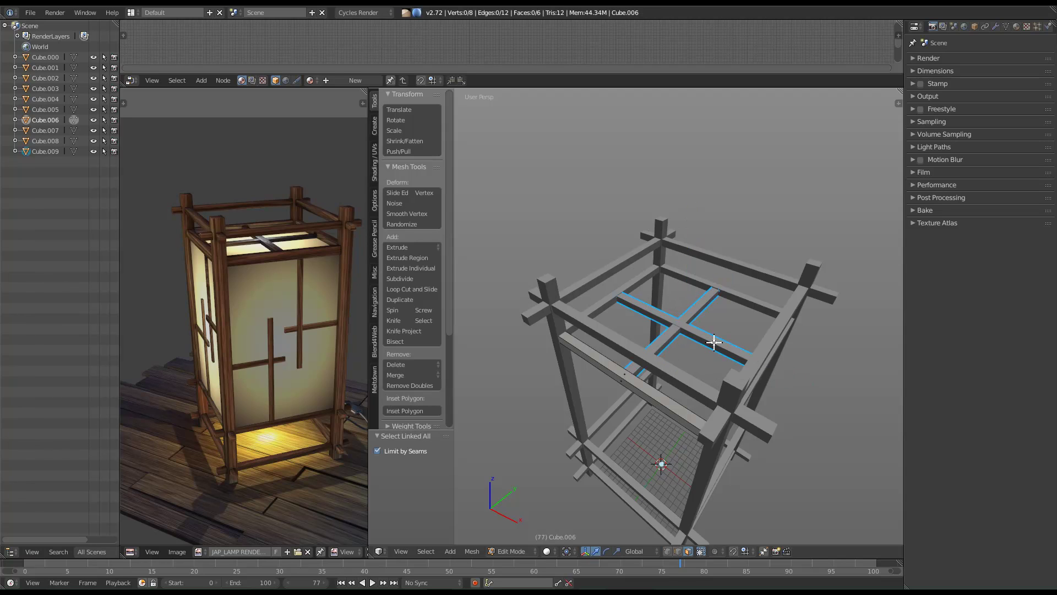
key("Tab")
key("a")
middle_click_drag(727, 312, 696, 302)
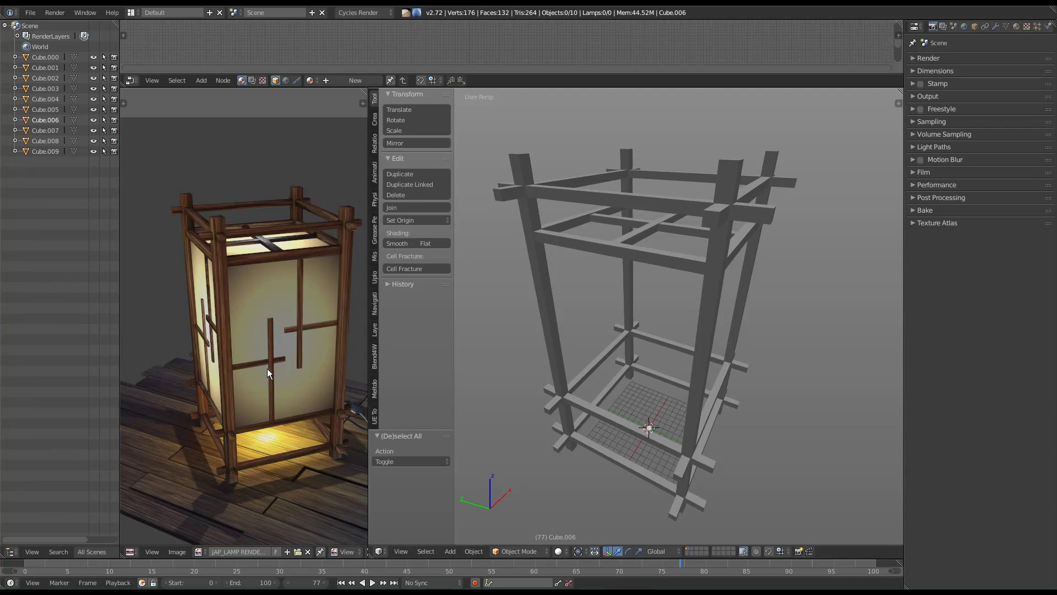
In Edit Mode on the posts, select the inner faces of two neighbouring posts and snap the 3D cursor to that selection.
middle_click_drag(660, 371, 639, 274)
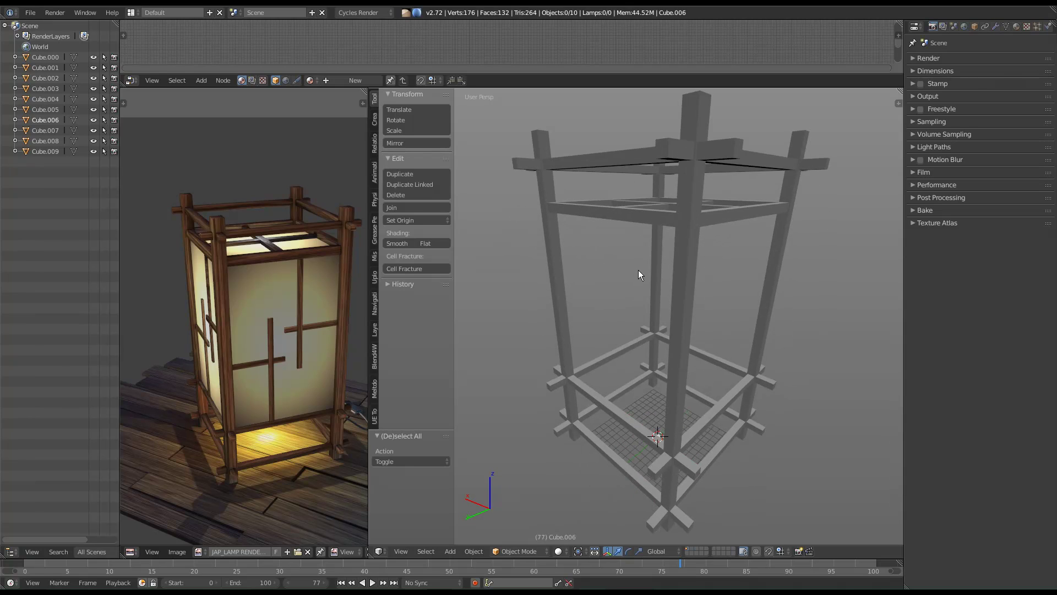
right_click(676, 299)
middle_click_drag(819, 295, 737, 299)
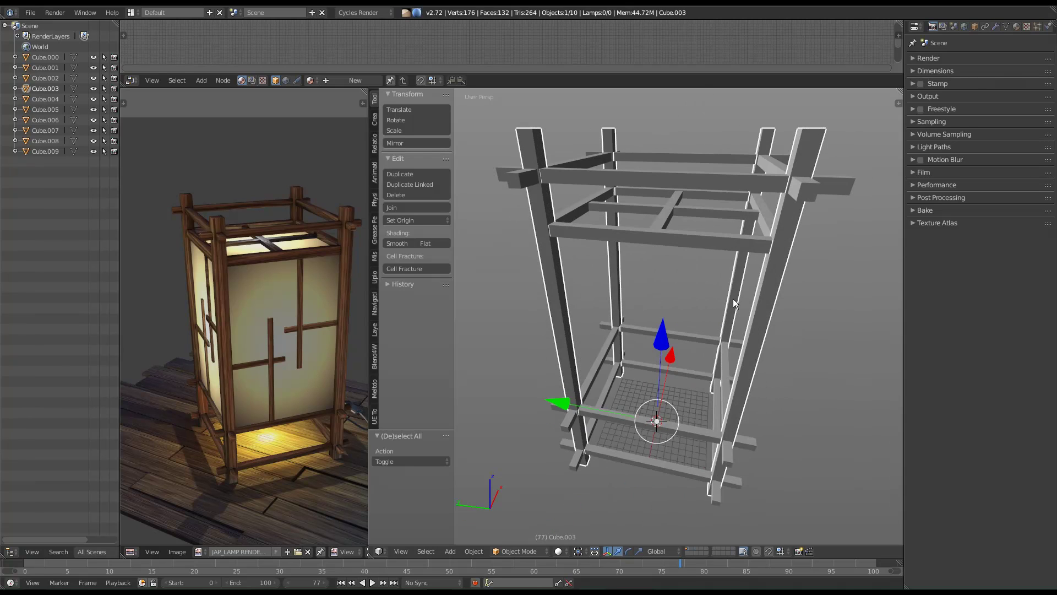
key("Tab")
right_click(575, 316)
middle_click_drag(567, 334, 668, 319)
right_click(682, 295, "shift")
mouse_move(678, 392)
middle_mouse_down()
mouse_move(649, 368)
mouse_move(762, 380)
mouse_move(672, 378)
mouse_move(685, 410)
middle_mouse_up()
middle_click_drag(720, 283, 527, 289)
middle_click_drag(646, 295, 705, 384)
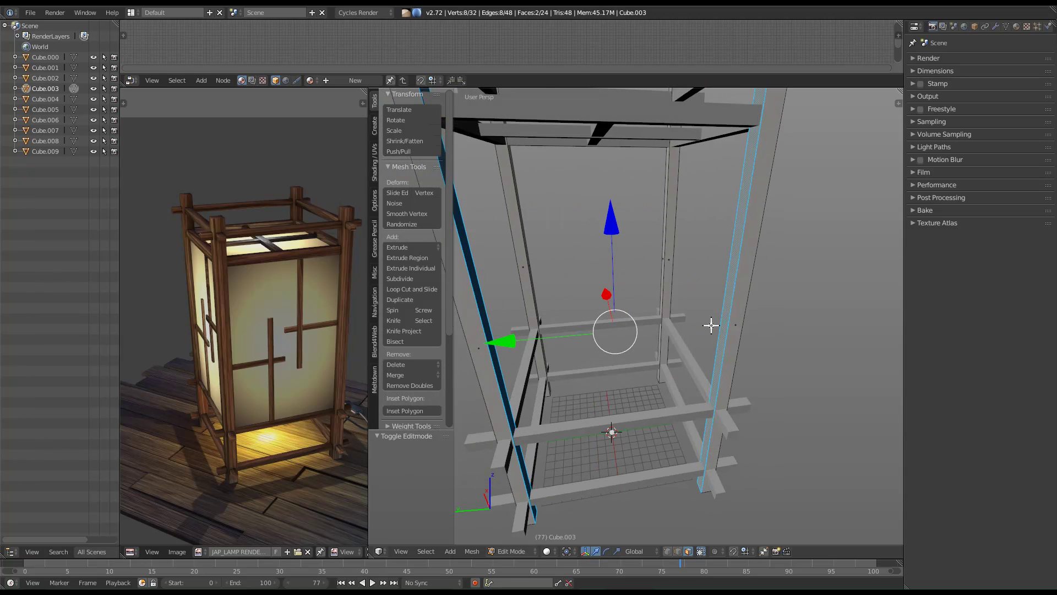
key("shift+s")
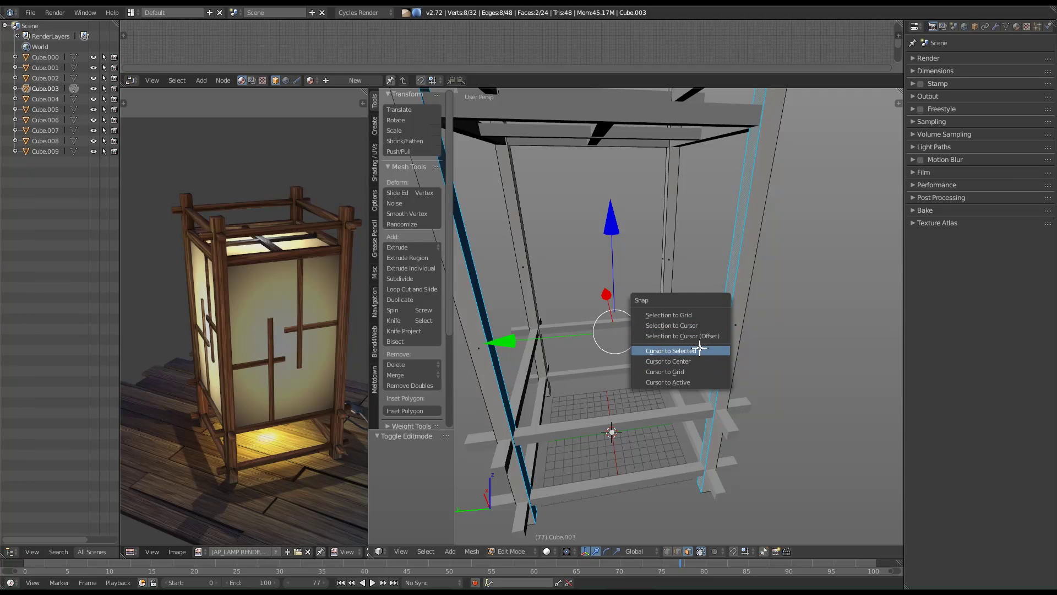
left_click(700, 348)
middle_click_drag(608, 378, 707, 377)
middle_click_drag(618, 326, 545, 325)
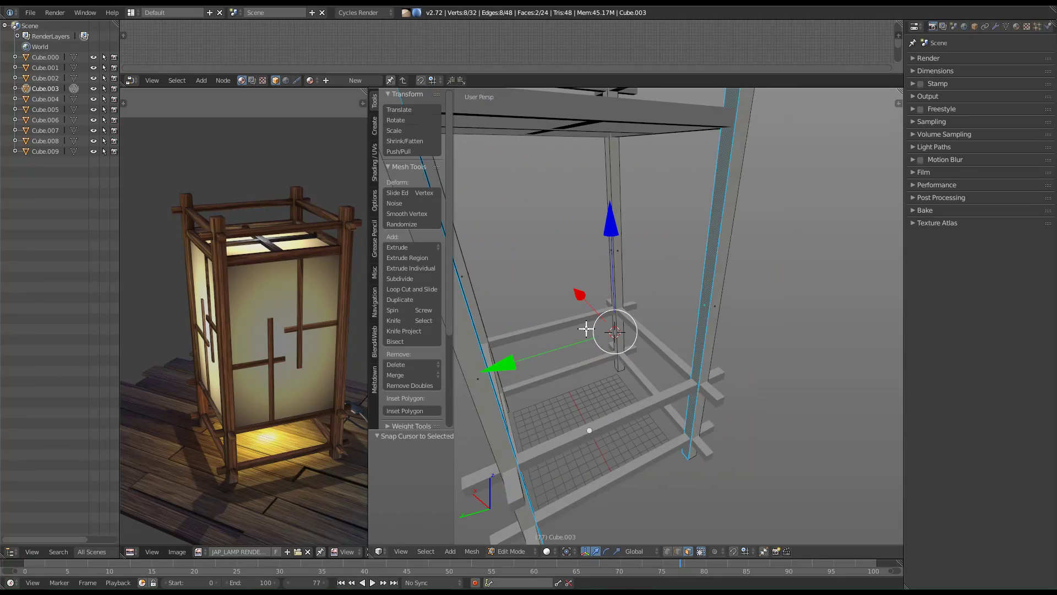
Leave Edit Mode on the posts and add a plane at the 3D cursor, working in the right orthographic view.
key("Tab")
key("KP_1")
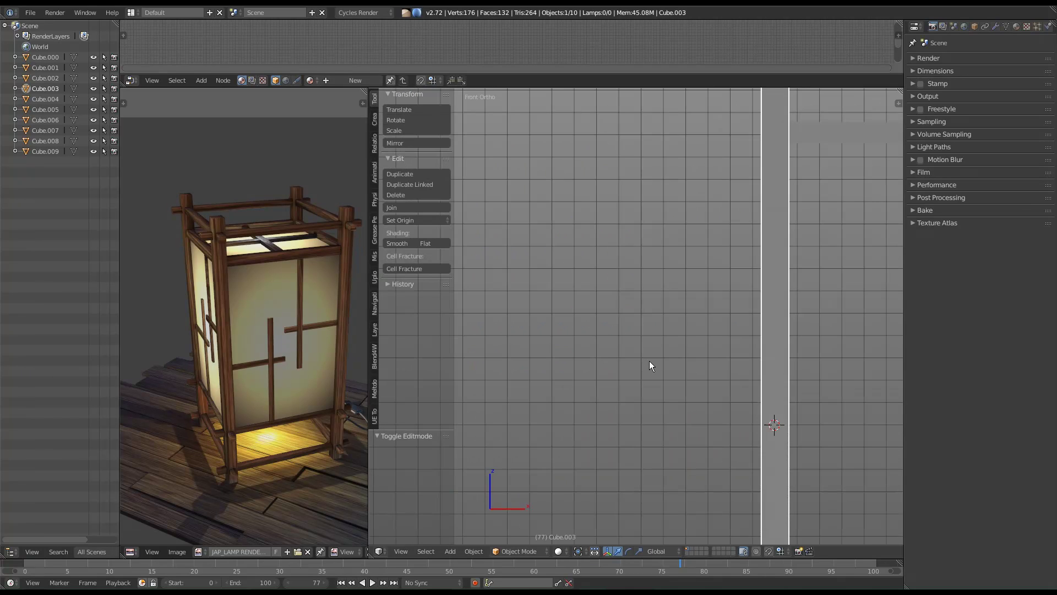
key("KP_3")
scroll(645, 341, "down", 8)
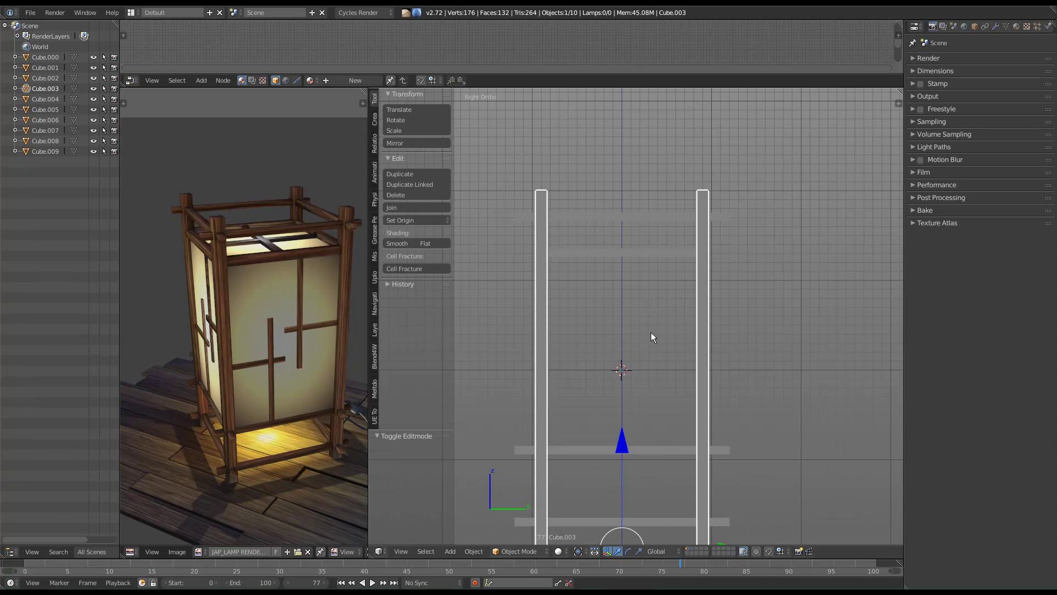
scroll(653, 352, "up", 2)
middle_click_drag(643, 381, 648, 330, "shift")
scroll(648, 331, "up", 1)
key("shift+a")
mouse_move(642, 263)
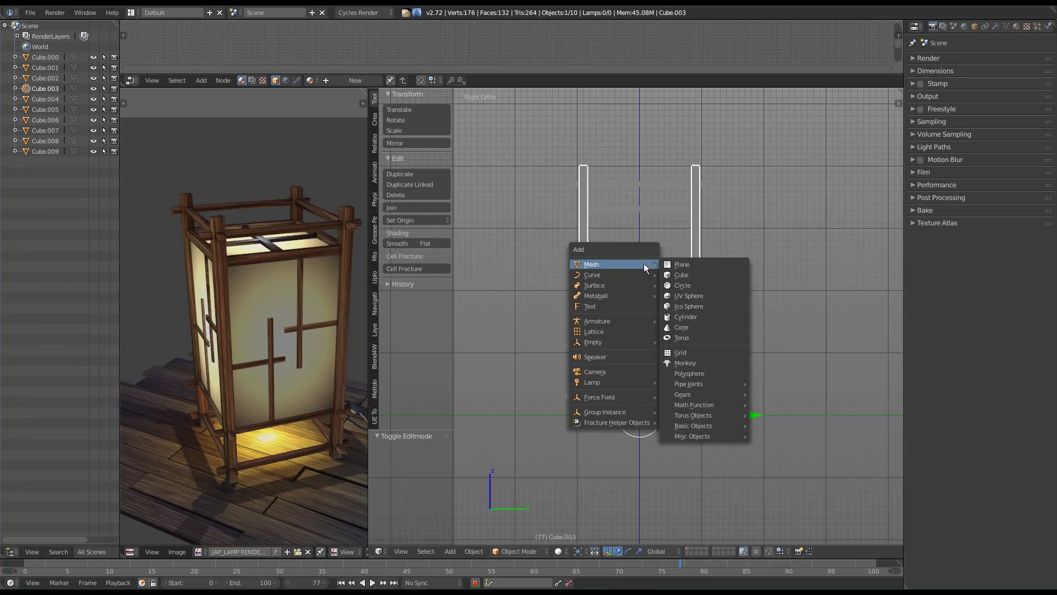
left_click(682, 266)
Rotate the new plane 90° about Y so it stands upright between the posts.
scroll(645, 290, "up", 4)
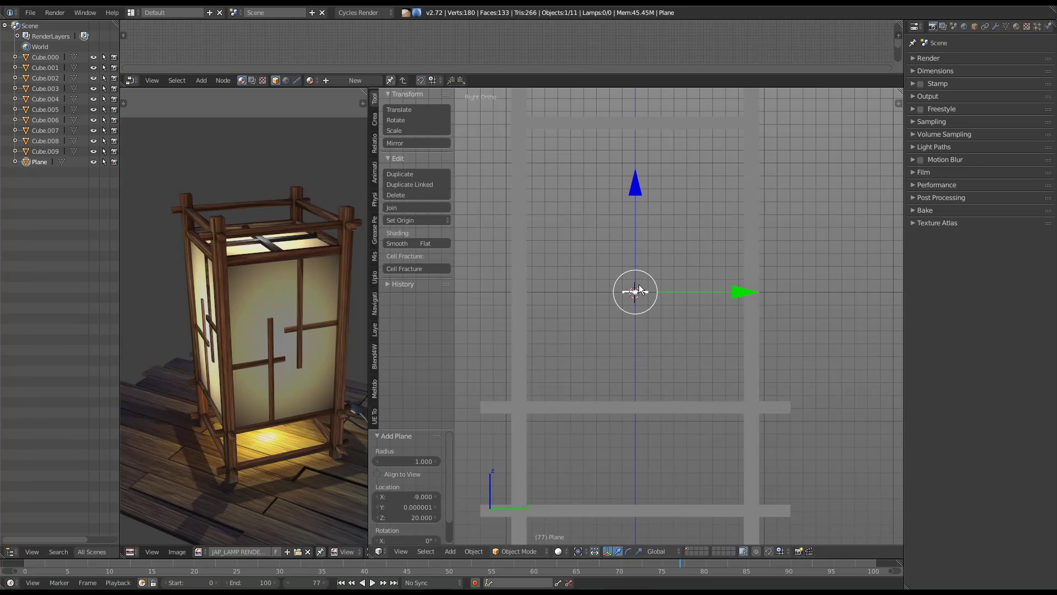
type("r")
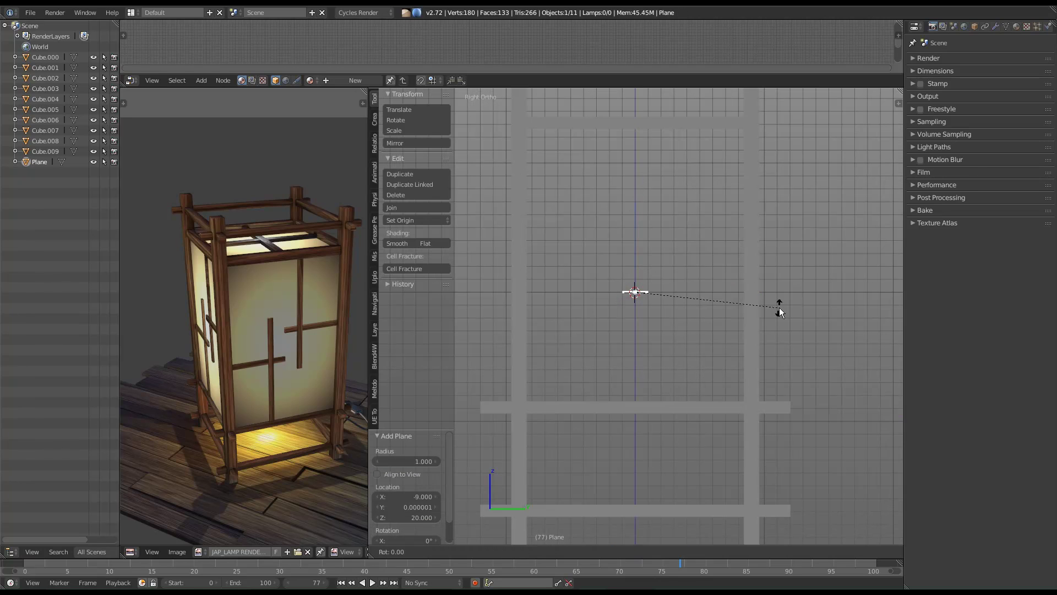
type("90y")
key("Return")
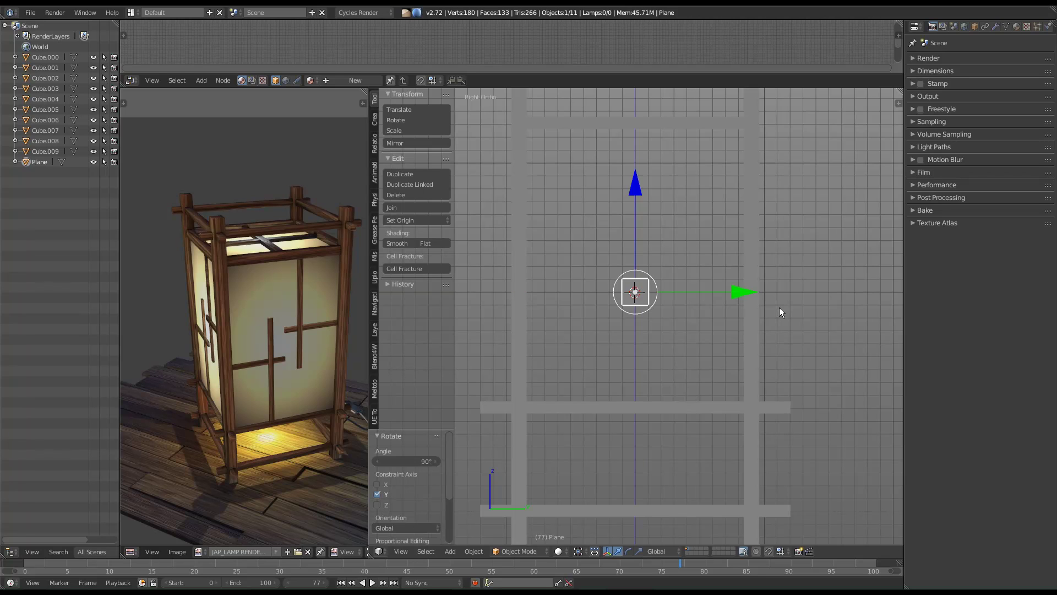
Scale the plane uniformly by about 6.294 and again by about 1.354 so it fills the width between the two posts.
key("s")
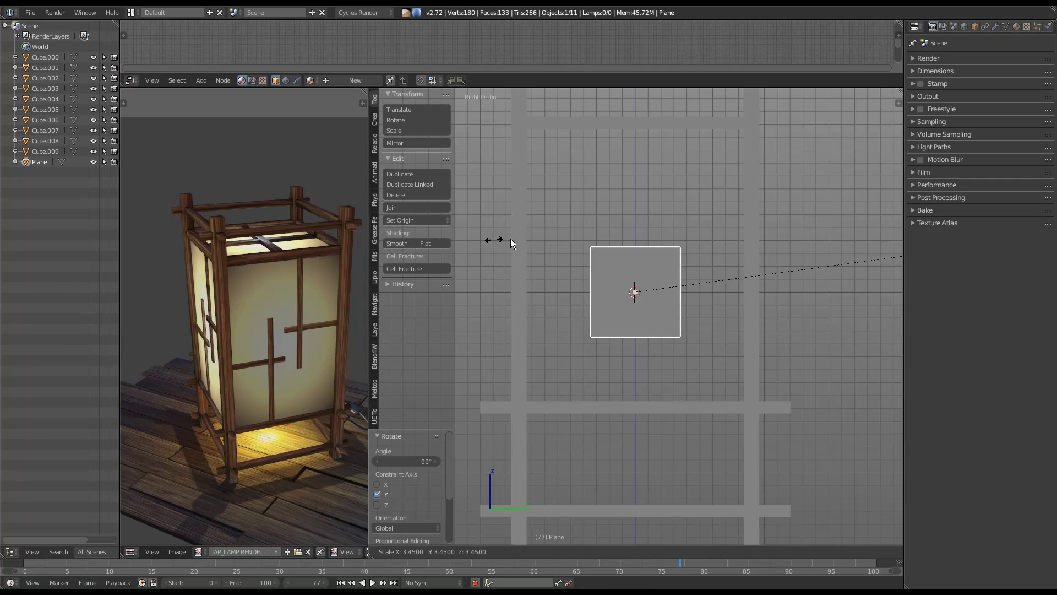
key("Escape")
key("s")
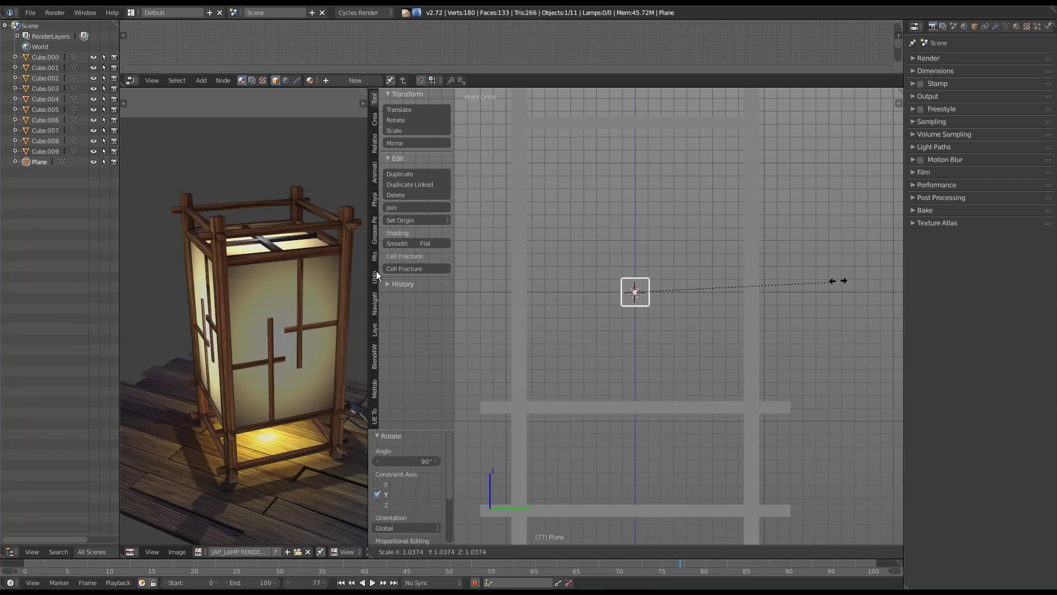
left_click(778, 312)
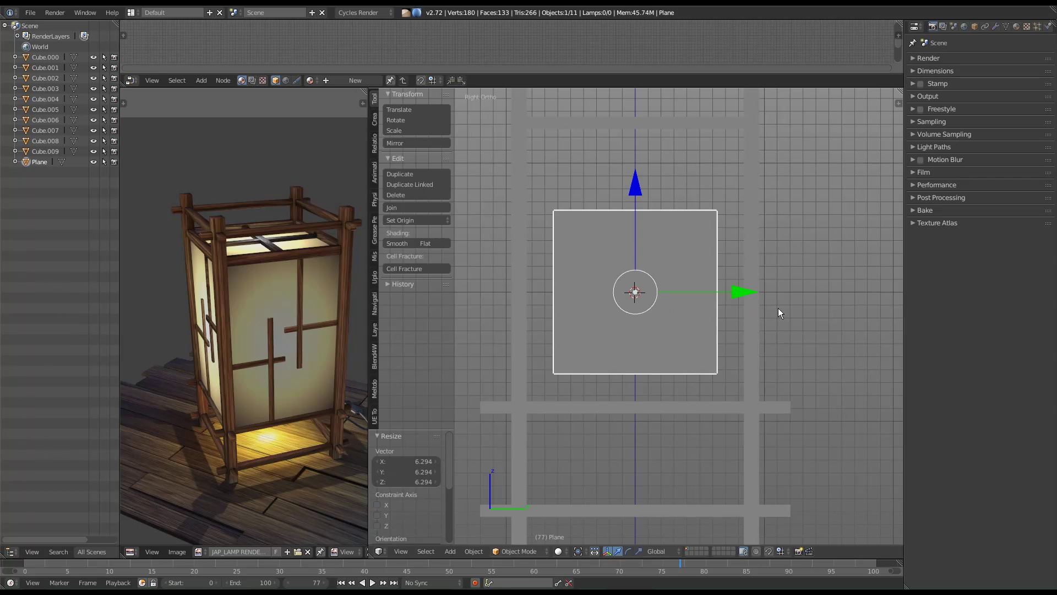
key("s")
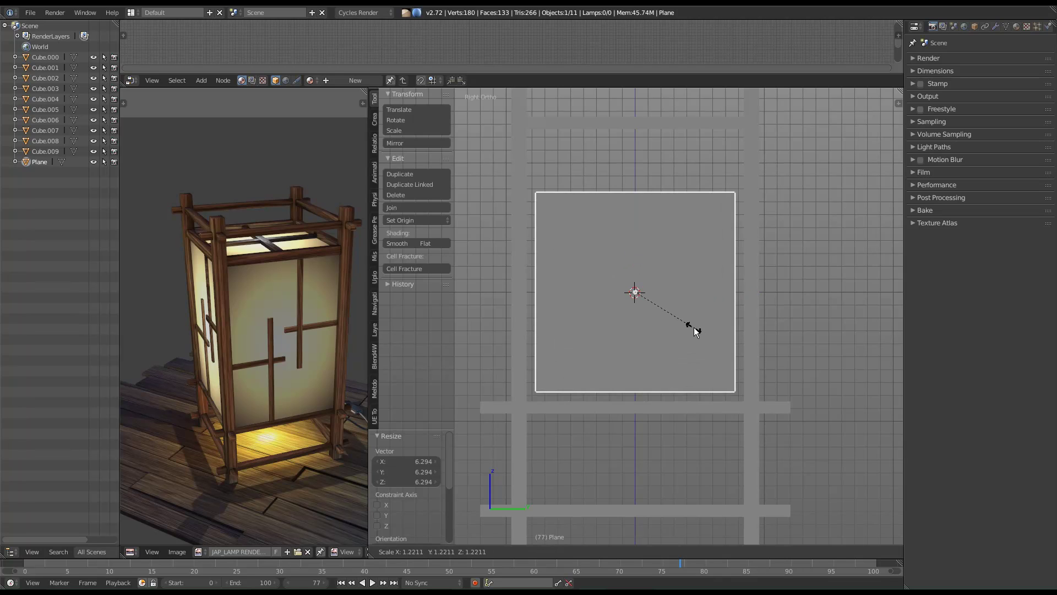
left_click(772, 333)
middle_click_drag(772, 332, 682, 388)
scroll(682, 388, "down", 5)
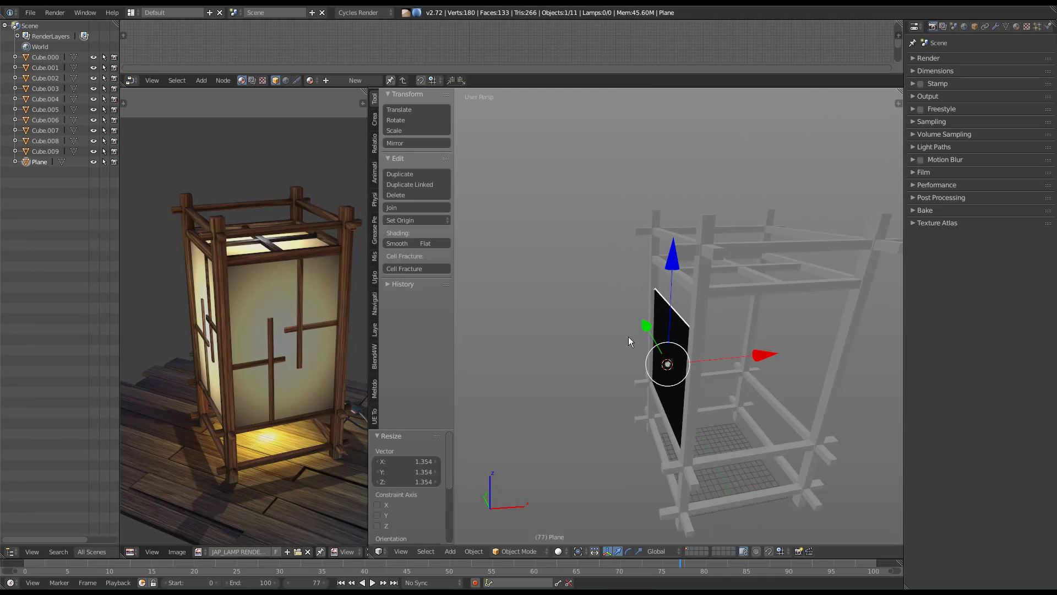
middle_click_drag(626, 333, 683, 318)
middle_click_drag(677, 416, 681, 408)
middle_click_drag(669, 361, 615, 334)
scroll(614, 333, "up", 3)
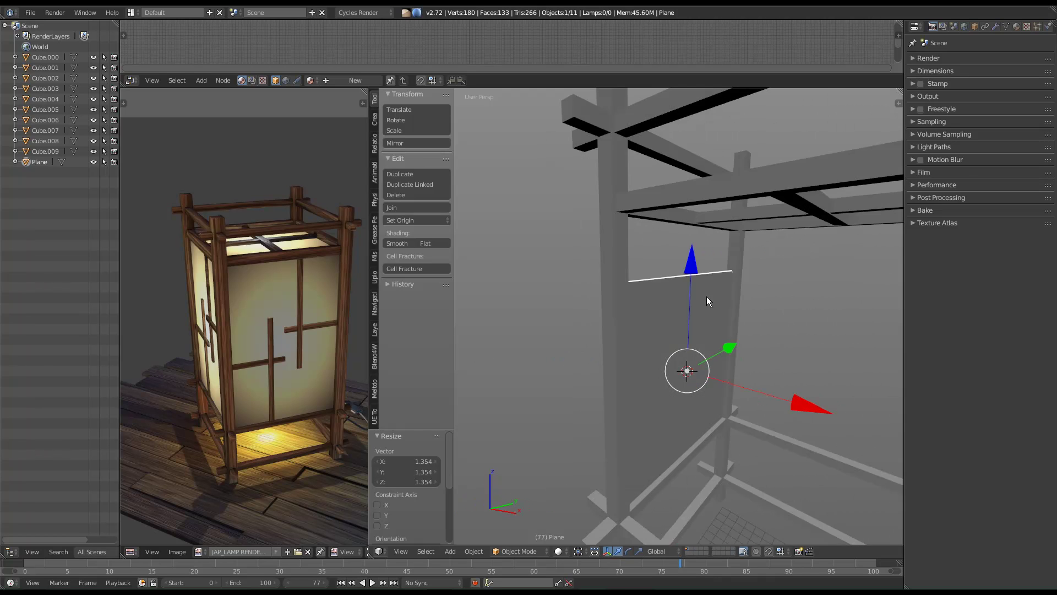
In Edit Mode, raise the plane's upper edge about 4.594 along Z to meet the upper horizontal bar.
key("Tab")
key("w")
key("Escape")
right_click(665, 275)
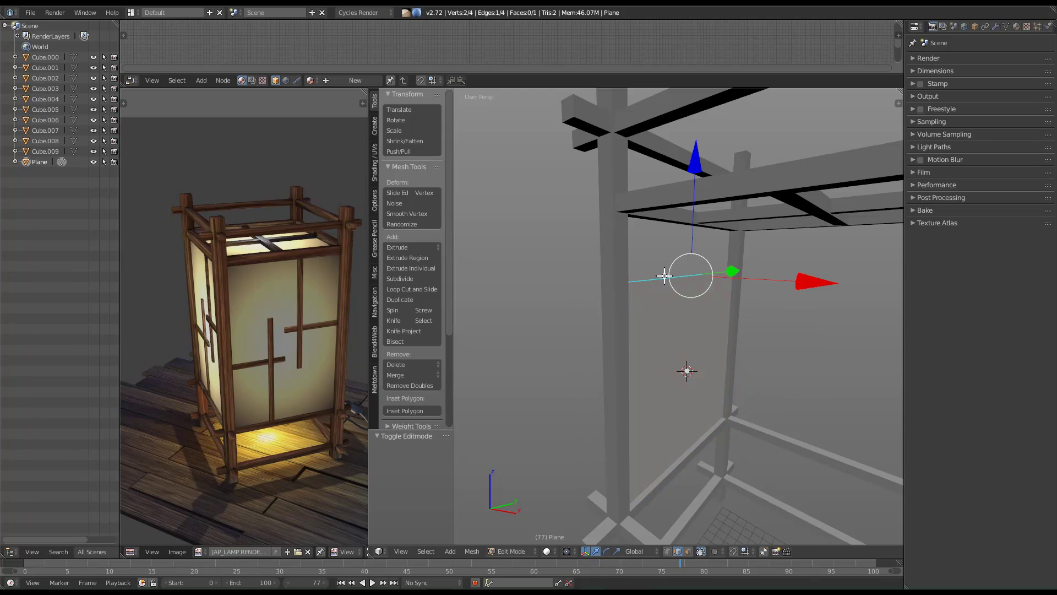
key("g")
key("z")
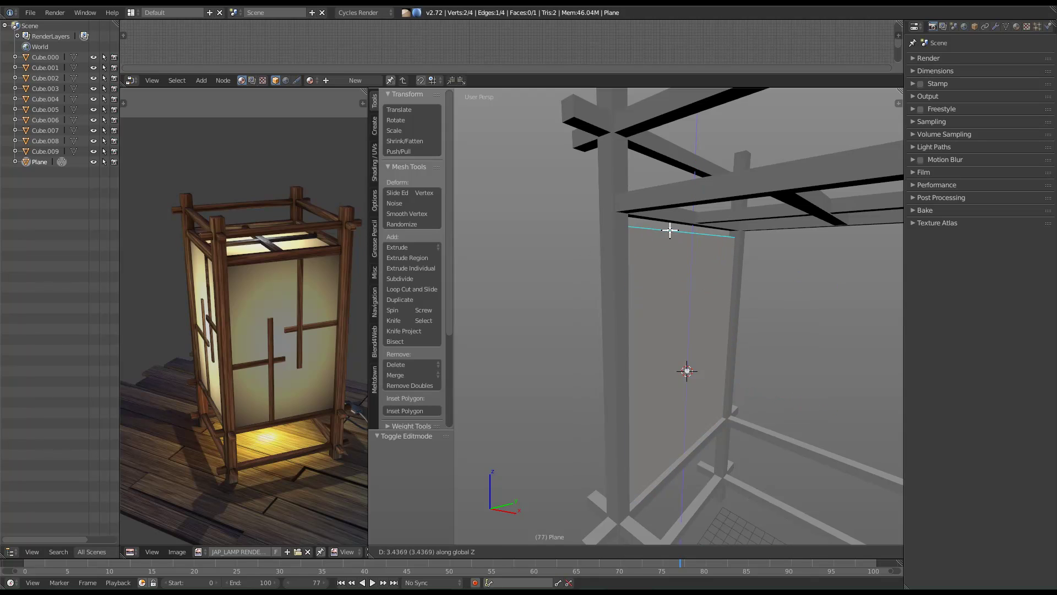
left_click(669, 222)
middle_click_drag(685, 220, 808, 244)
key("z")
key("z")
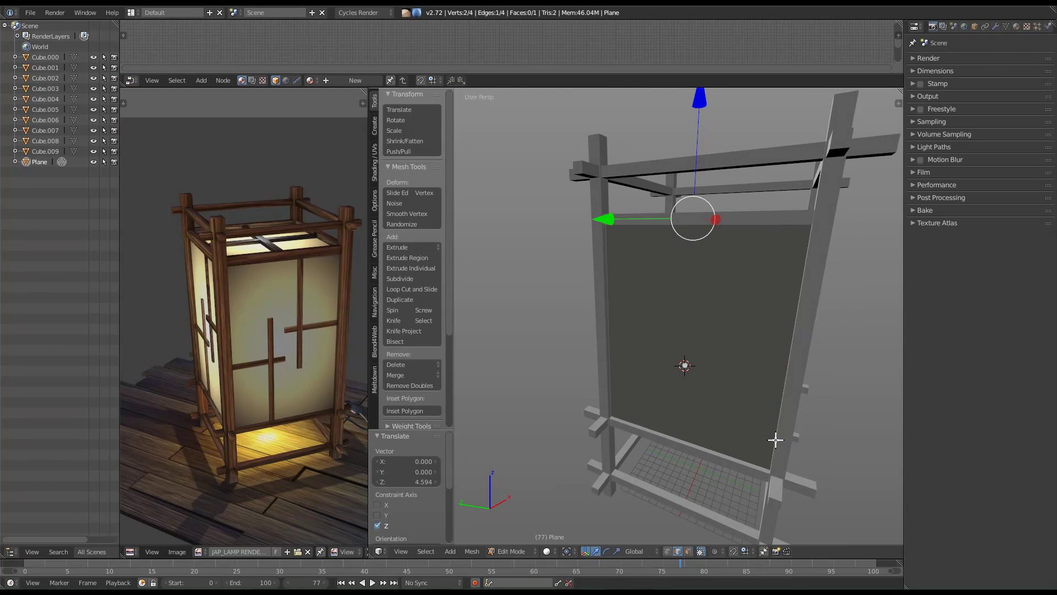
middle_click_drag(776, 437, 746, 389)
middle_click_drag(703, 275, 542, 358)
Select the whole panel mesh and flip its normals.
key("a")
key("a")
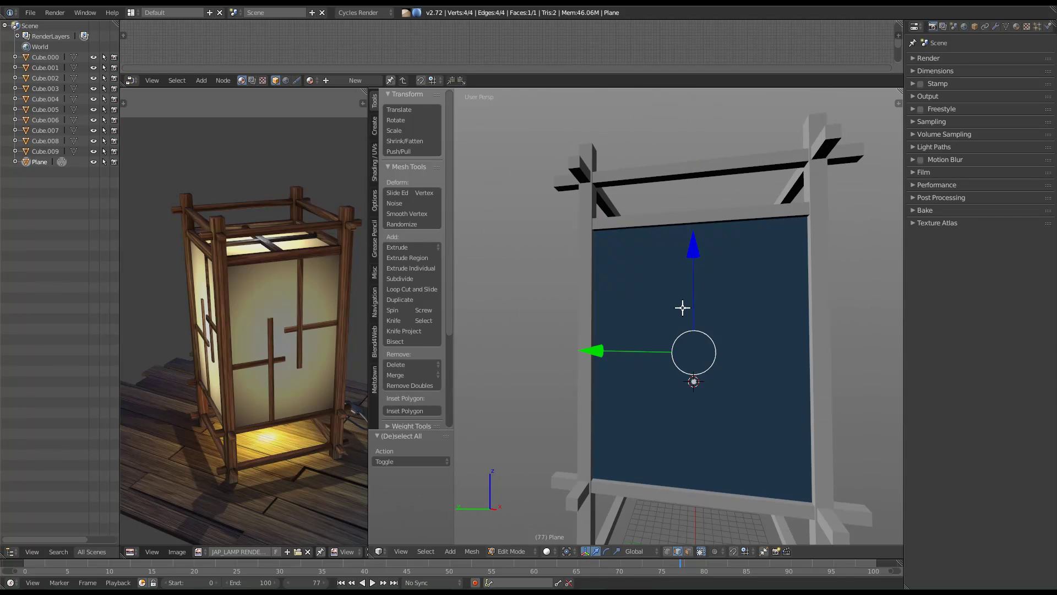
middle_click_drag(644, 290, 691, 302)
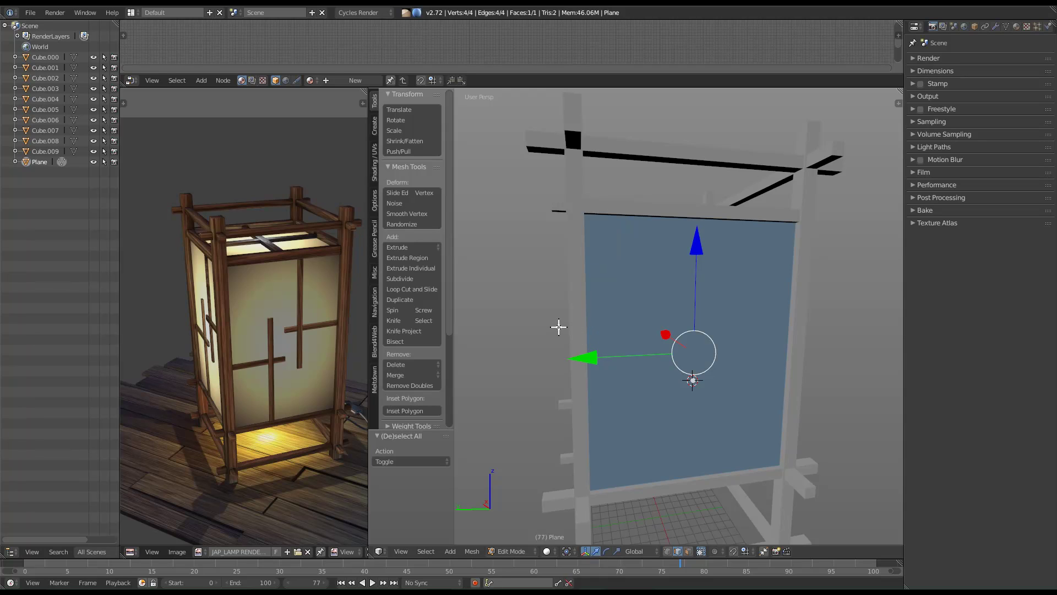
key("ctrl+f")
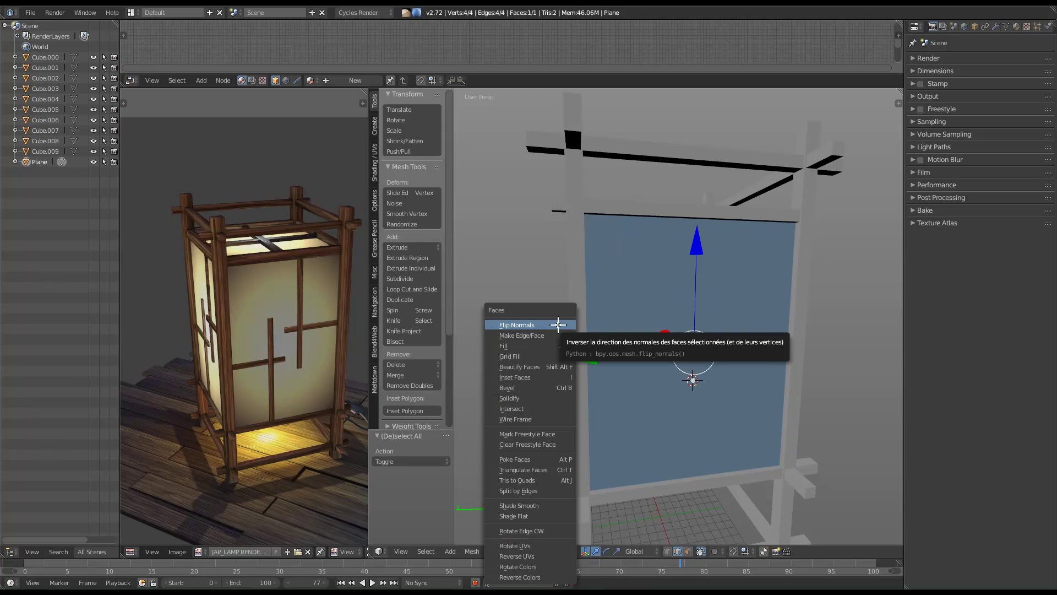
left_click(557, 325)
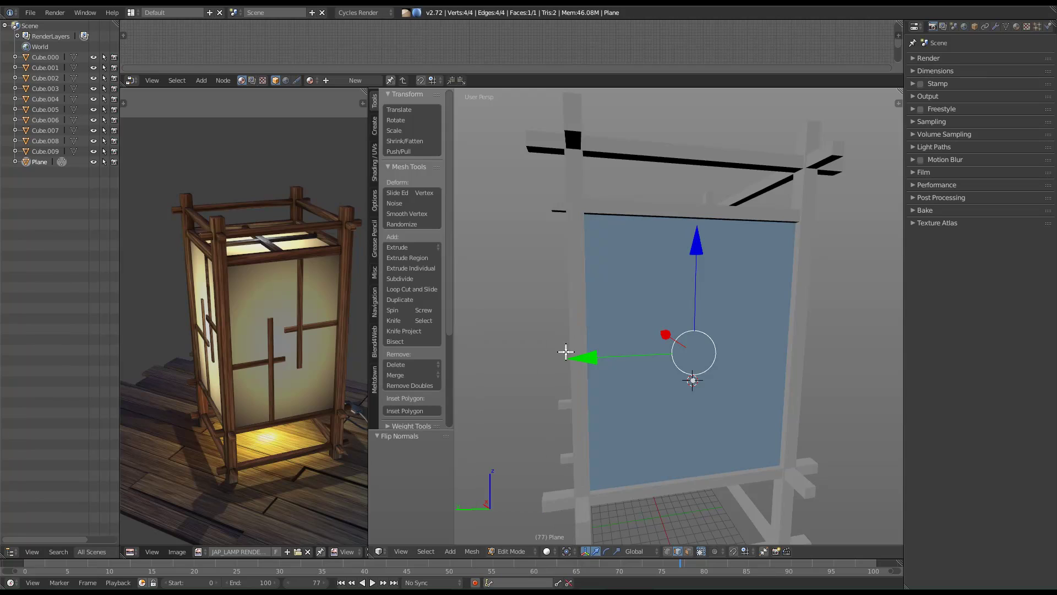
key("ctrl+f")
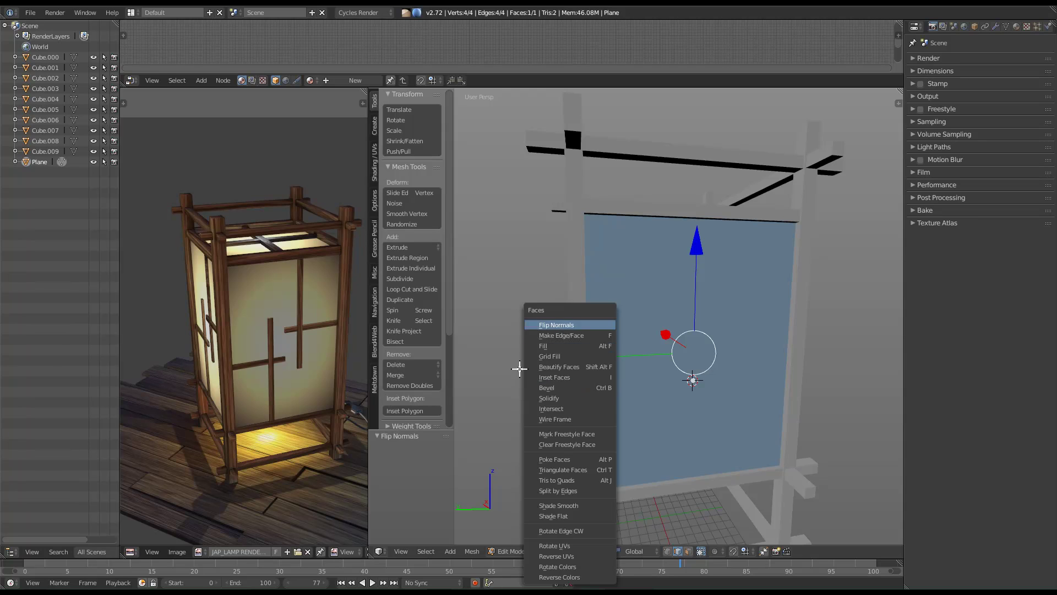
key("Escape")
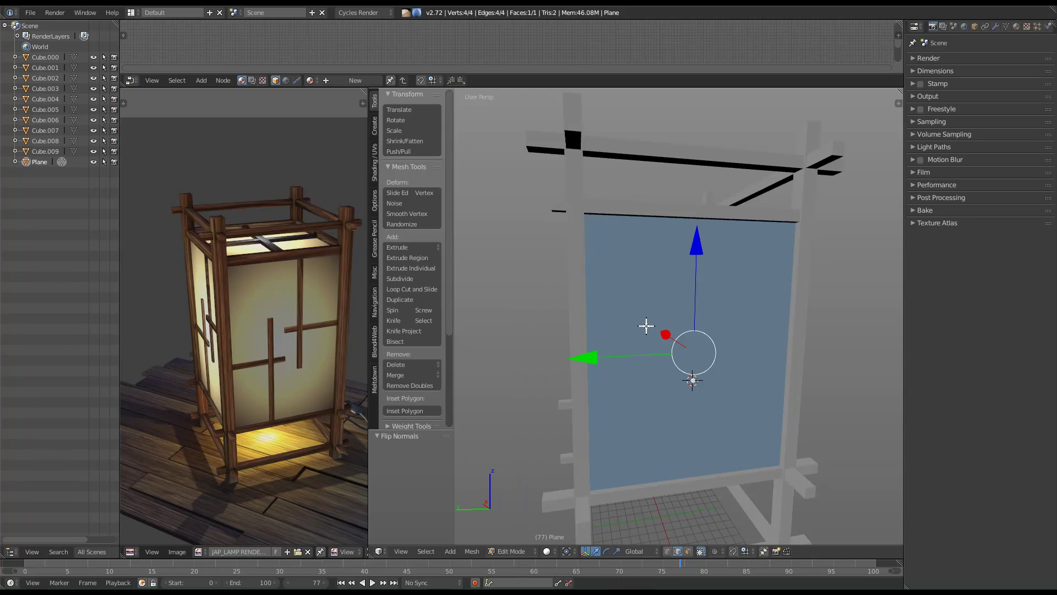
key("ctrl+v")
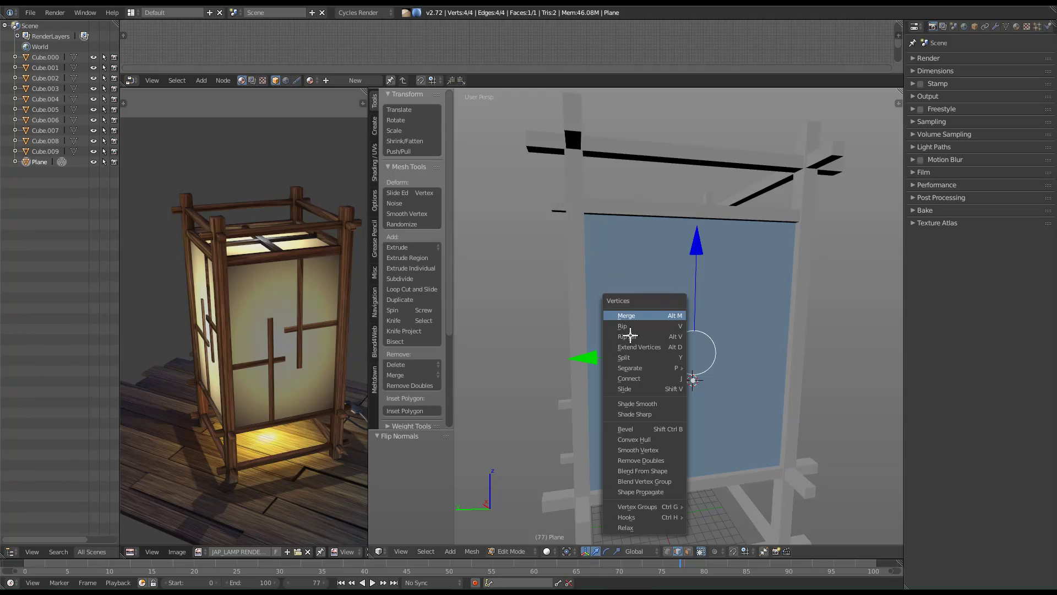
middle_click_drag(614, 241, 621, 266)
key("ctrl+e")
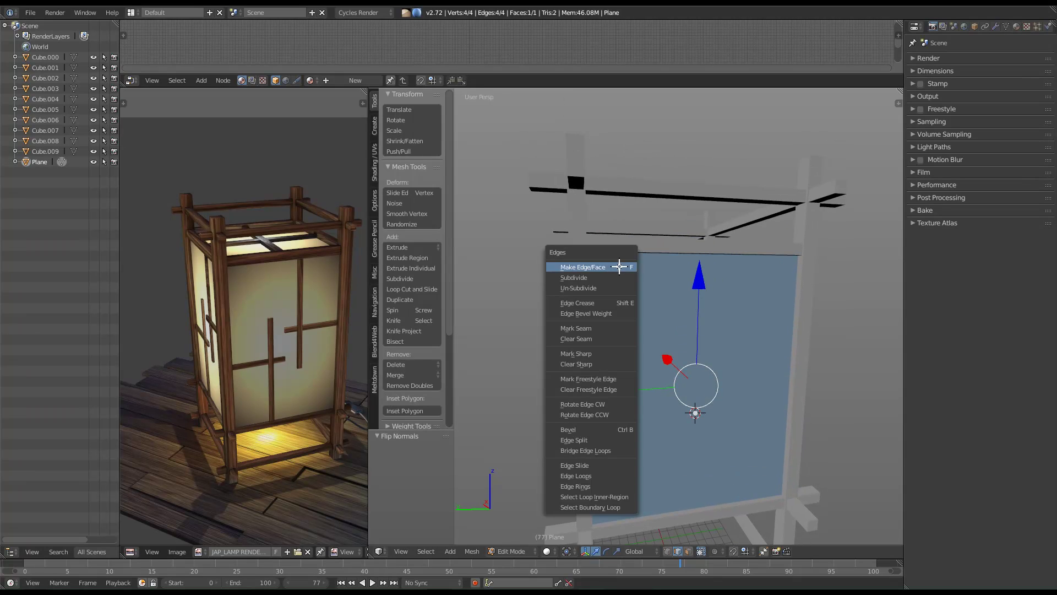
middle_click_drag(609, 373, 727, 413)
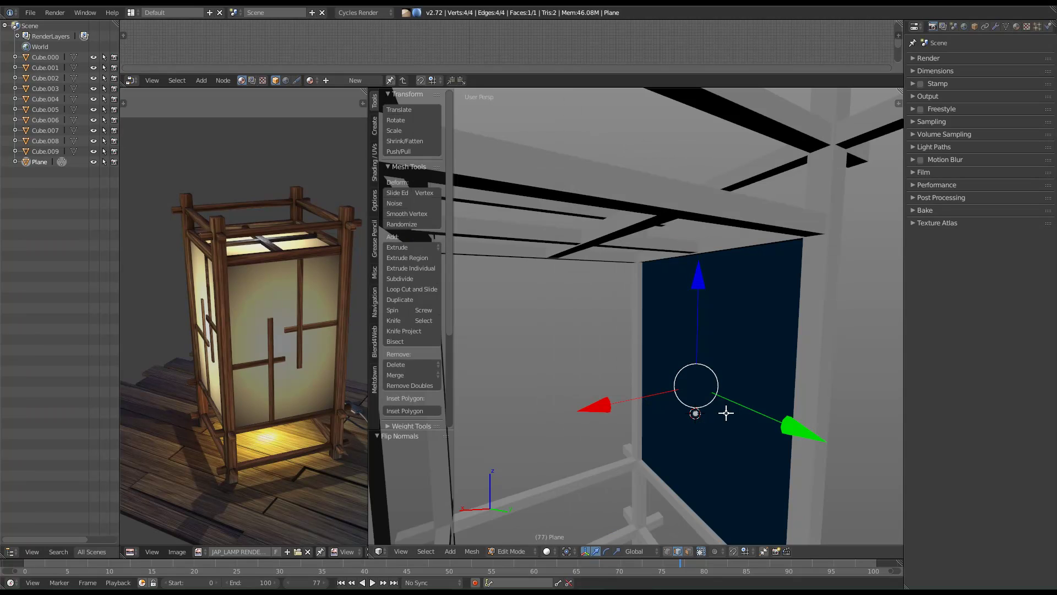
Compare the panel and lantern frame with the reference render, checking the model in both orthographic and perspective view.
scroll(727, 413, "down", 5)
mouse_move(613, 392)
middle_mouse_down()
mouse_move(682, 345)
mouse_move(677, 380)
mouse_move(707, 392)
mouse_move(634, 385)
middle_mouse_up()
middle_click_drag(303, 383, 302, 367)
scroll(303, 367, "down", 1)
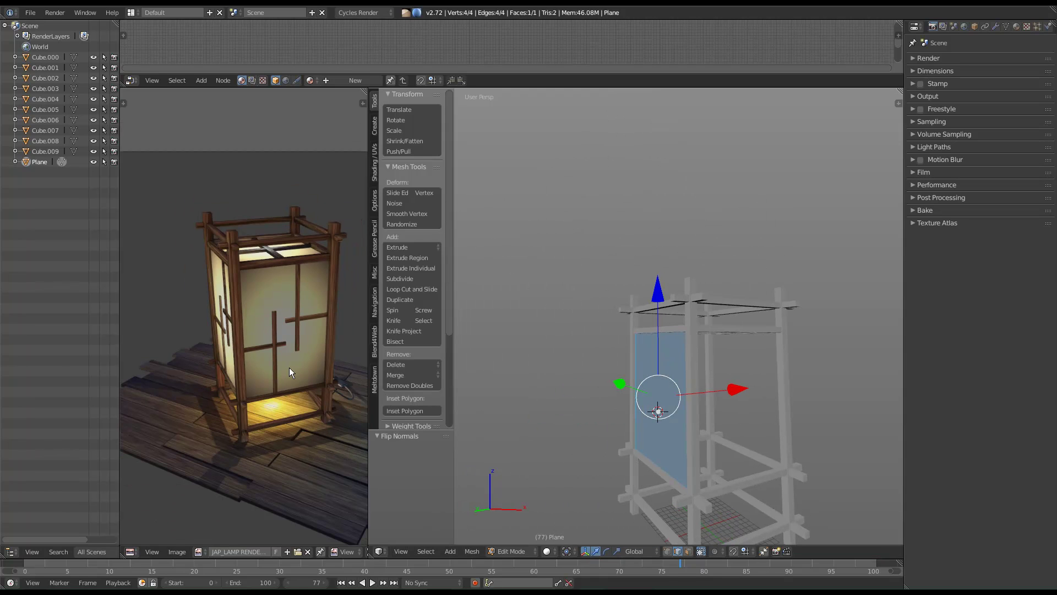
middle_click_drag(681, 420, 707, 415)
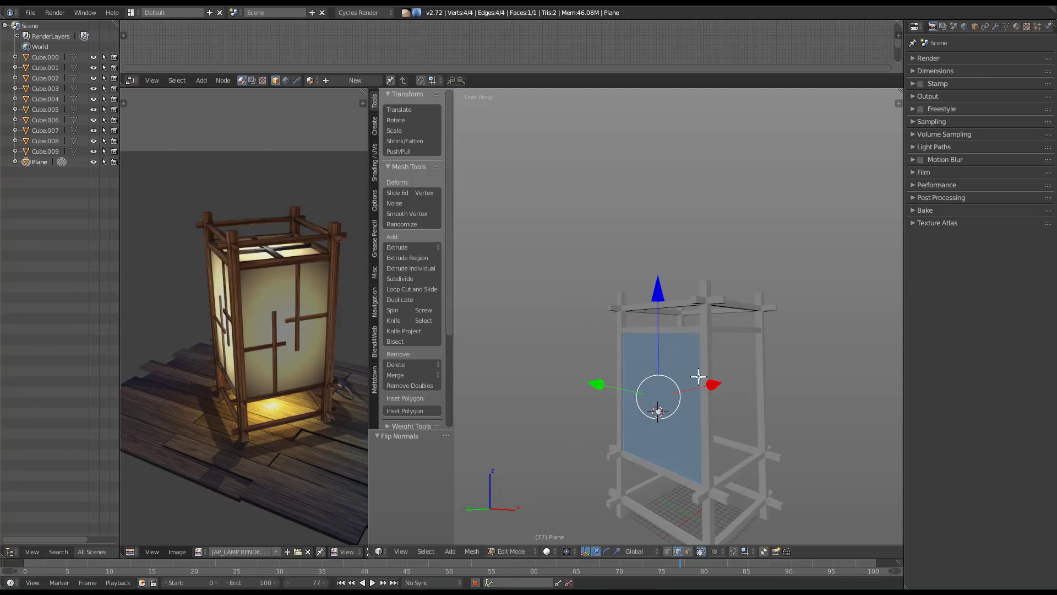
middle_click_drag(684, 369, 686, 355)
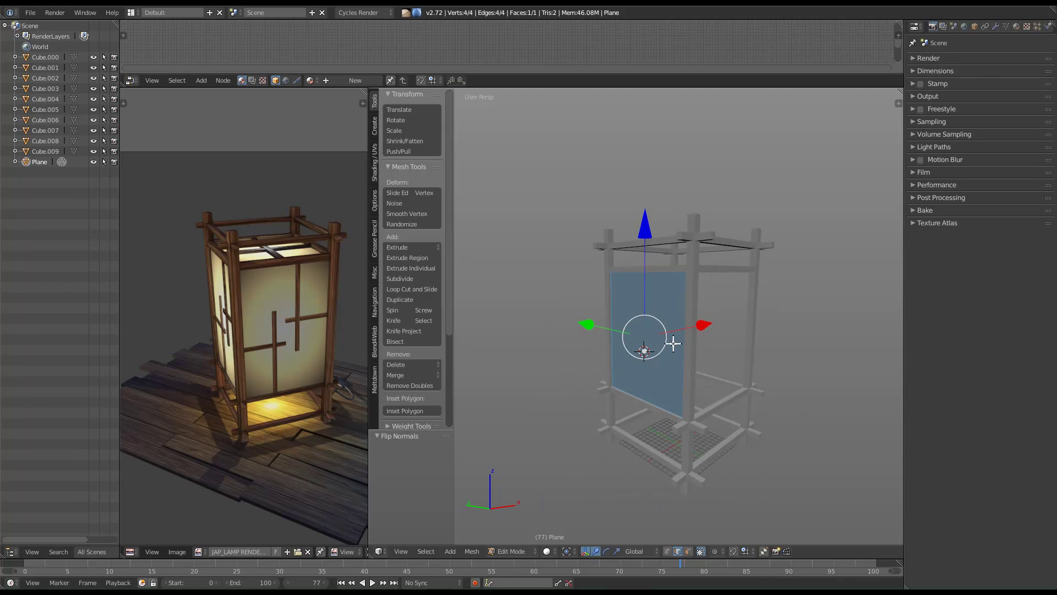
key("KP_5")
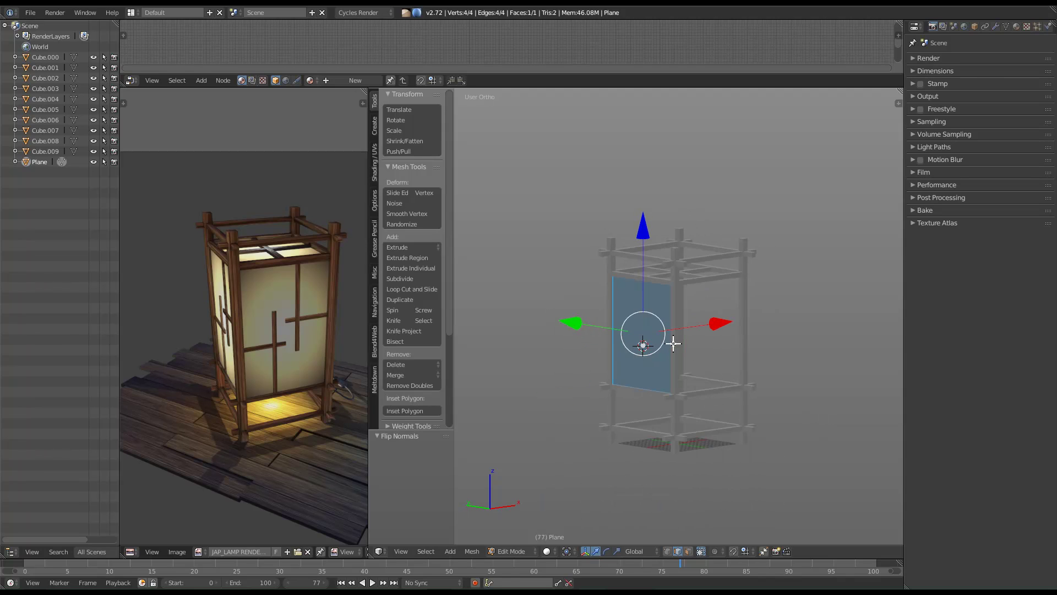
key("KP_5")
middle_click_drag(699, 345, 661, 354)
middle_click_drag(746, 378, 683, 352)
Leave Edit Mode and set the panel's origin to the 3D cursor between the posts.
key("Tab")
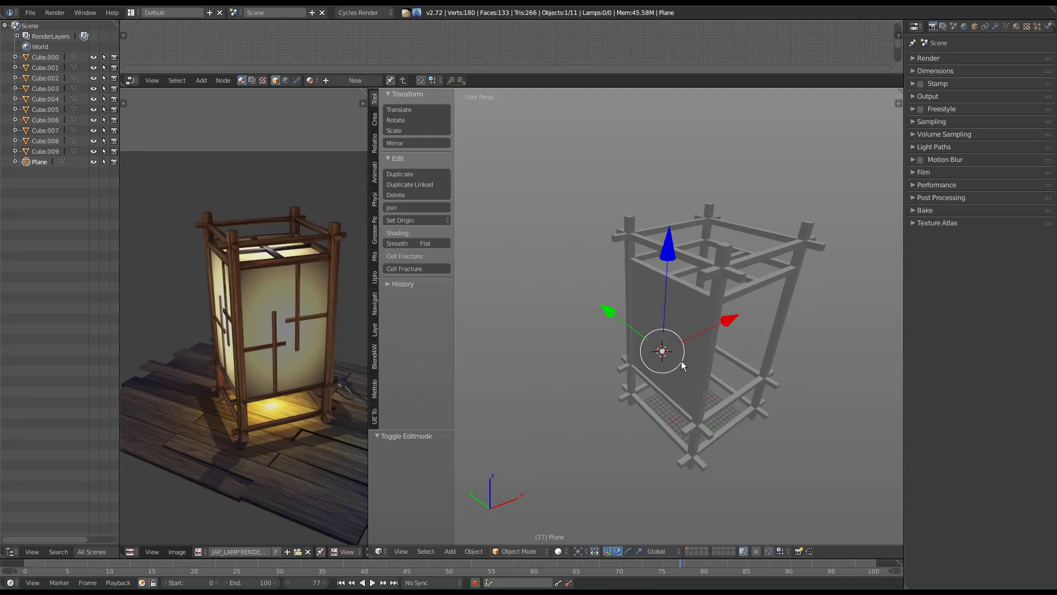
left_click(416, 218)
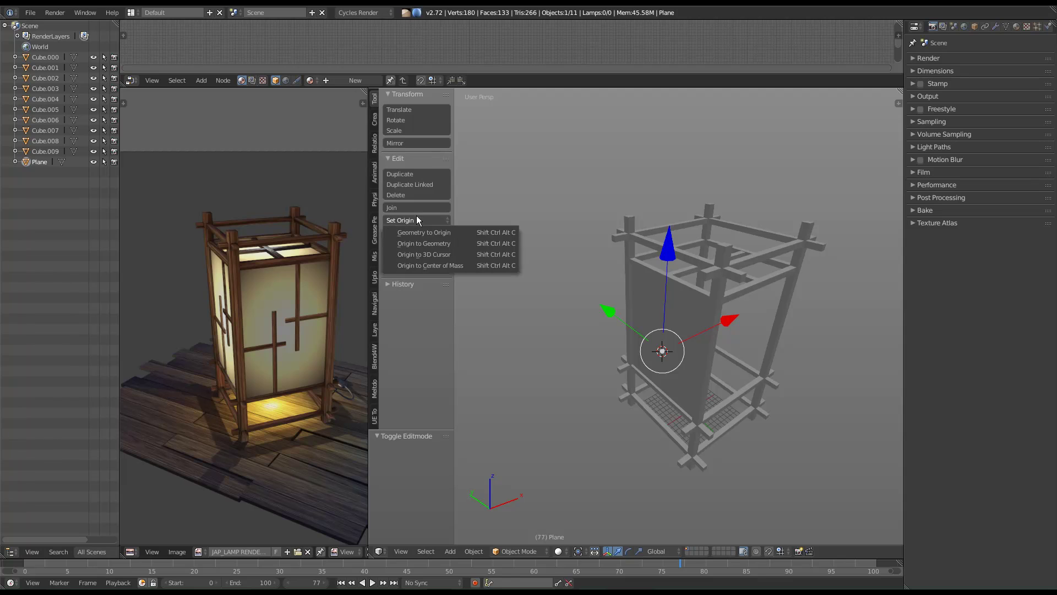
left_click(427, 253)
mouse_move(670, 426)
middle_mouse_down()
mouse_move(718, 382)
mouse_move(664, 378)
mouse_move(643, 355)
mouse_move(668, 368)
mouse_move(659, 373)
mouse_move(665, 418)
middle_mouse_up()
scroll(666, 419, "up", 4)
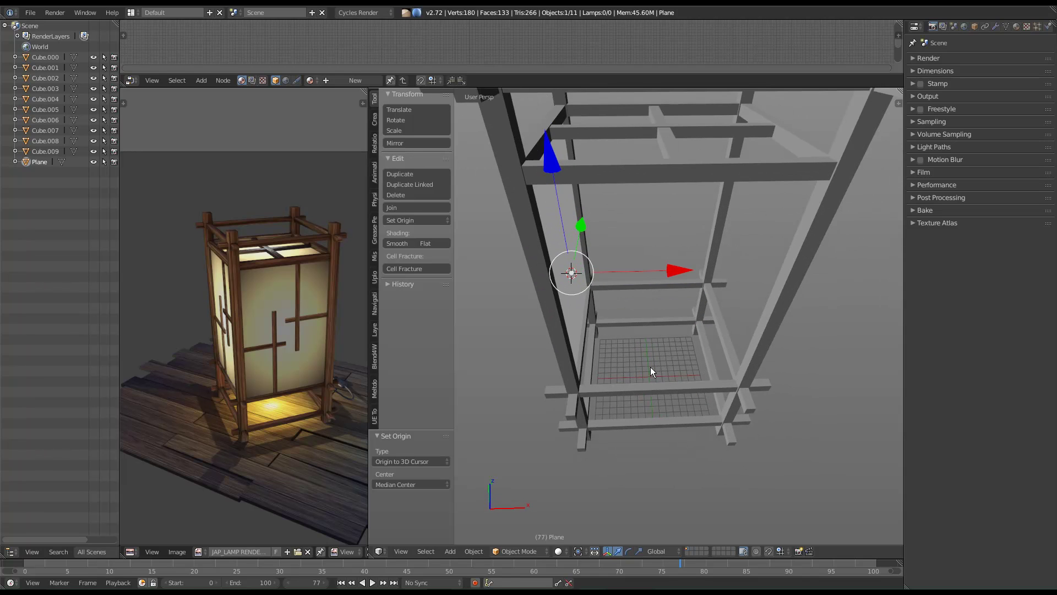
scroll(652, 367, "down", 3)
Place the 3D cursor at the centre of the base grid and set the panel's origin to it.
left_click(636, 395)
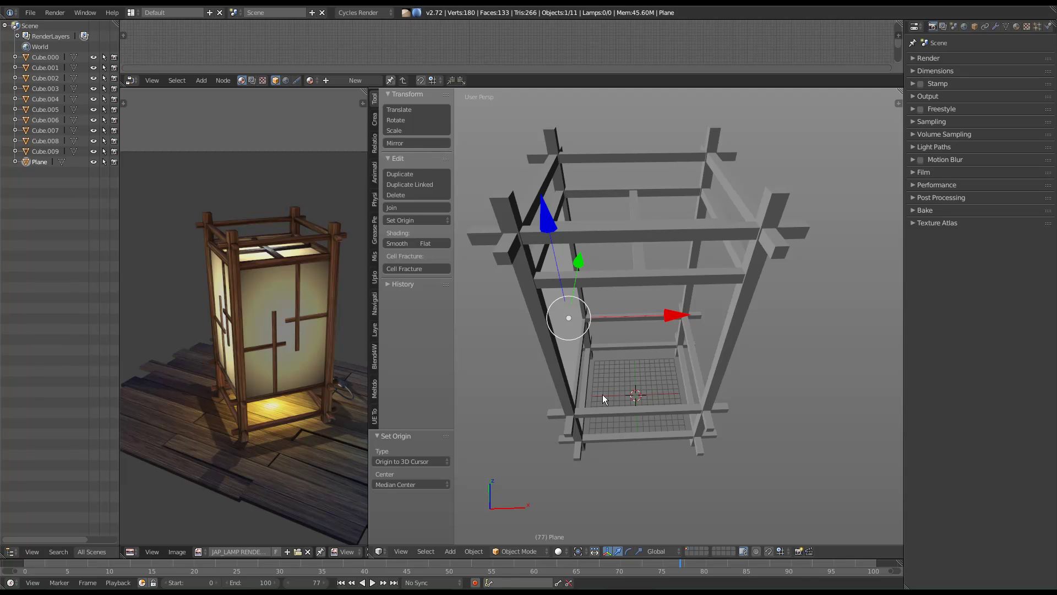
middle_click_drag(614, 399, 644, 386)
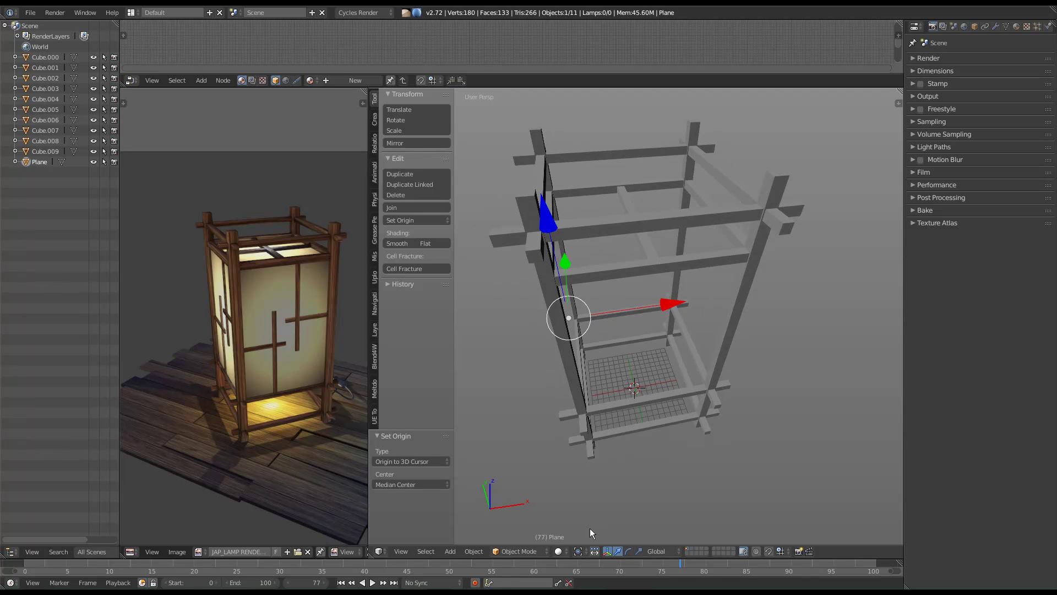
left_click(427, 220)
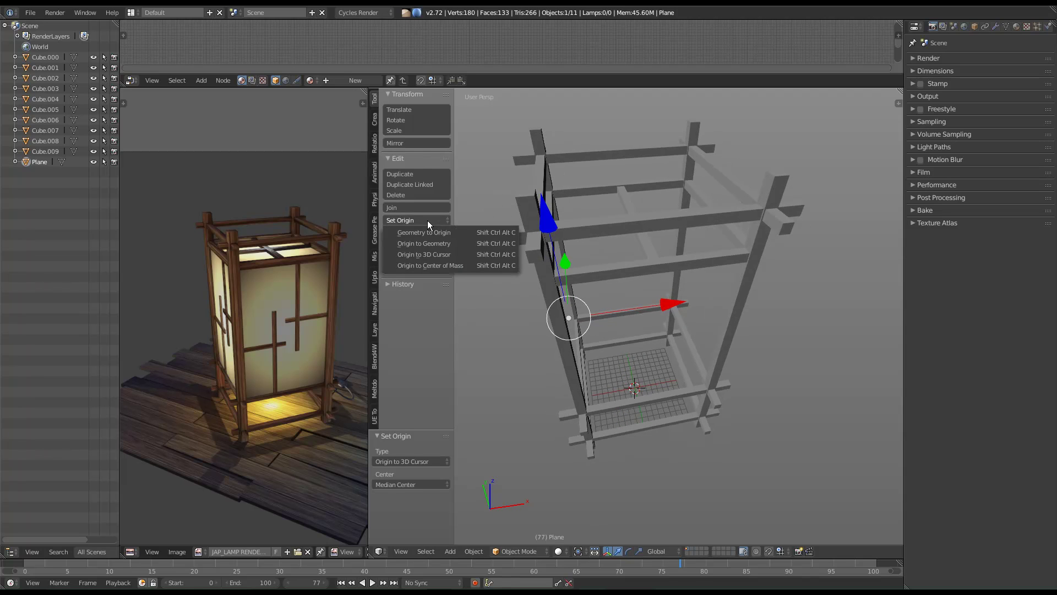
left_click(442, 254)
middle_click_drag(606, 398, 760, 378)
middle_click_drag(614, 374, 683, 329)
middle_click_drag(675, 262, 725, 328)
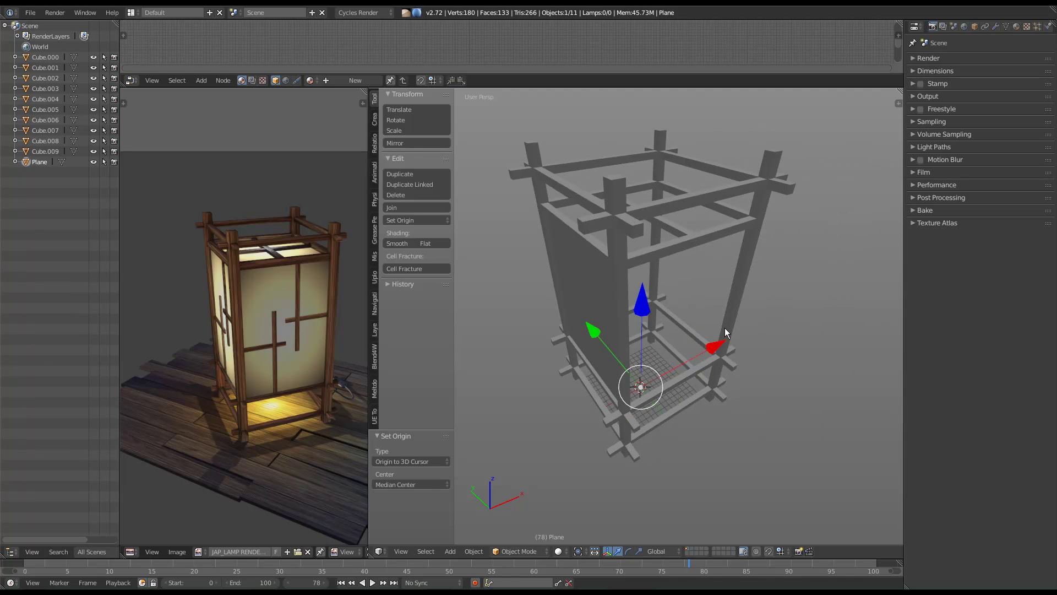
Duplicate the paper side panel and rotate the copy 90° about the Z axis onto the adjacent side.
key("shift+d")
key("r")
key("z")
key("9")
key("0")
key("Return")
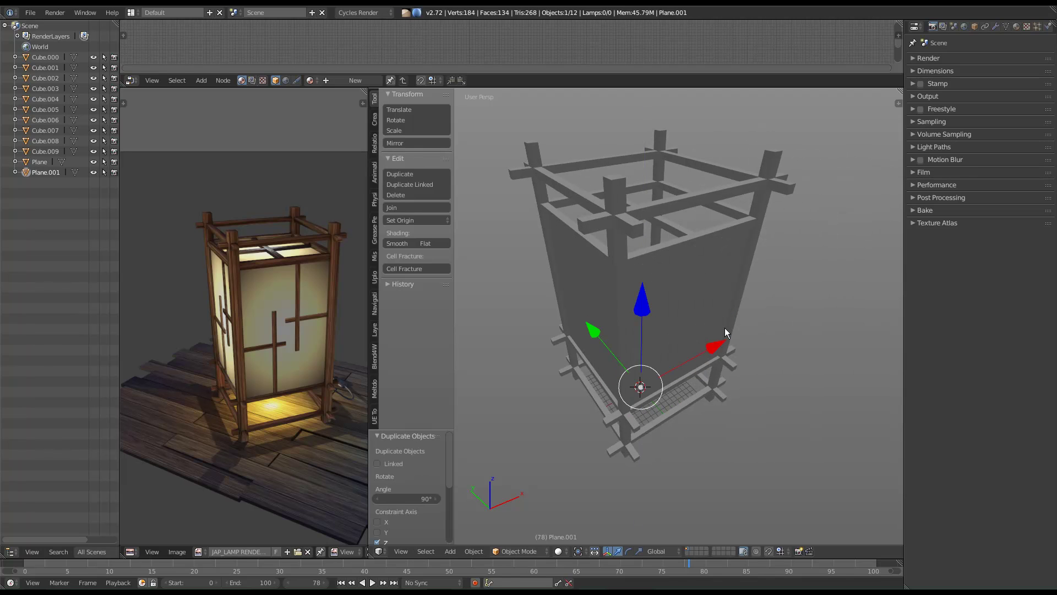
Make two more panel copies, each rotated a further 90° about Z, to close the remaining two sides.
key("shift+d")
key("r")
key("z")
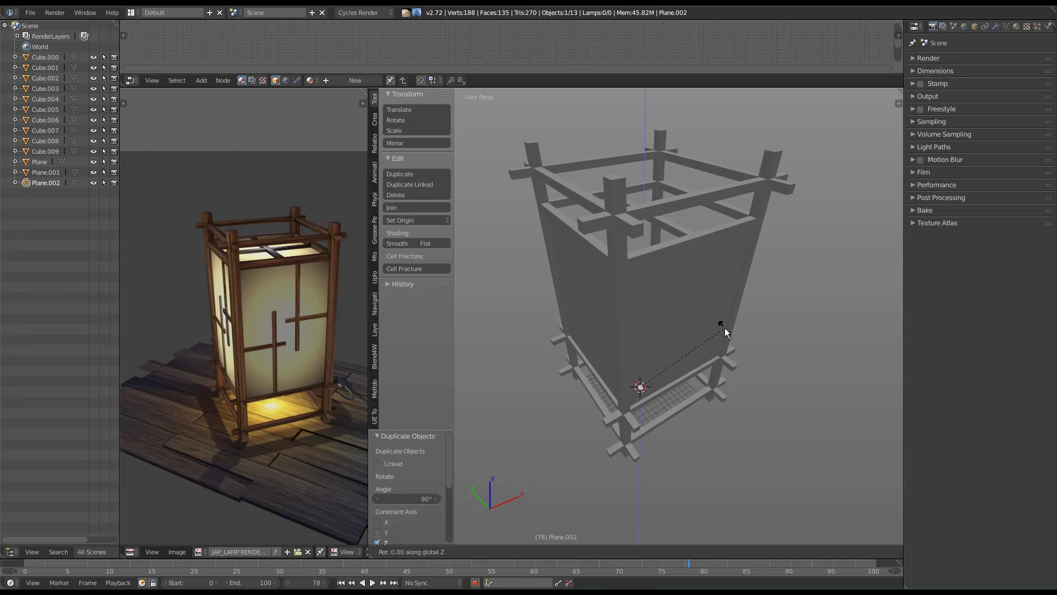
key("9")
key("0")
key("Return")
key("shift+d")
key("r")
key("z")
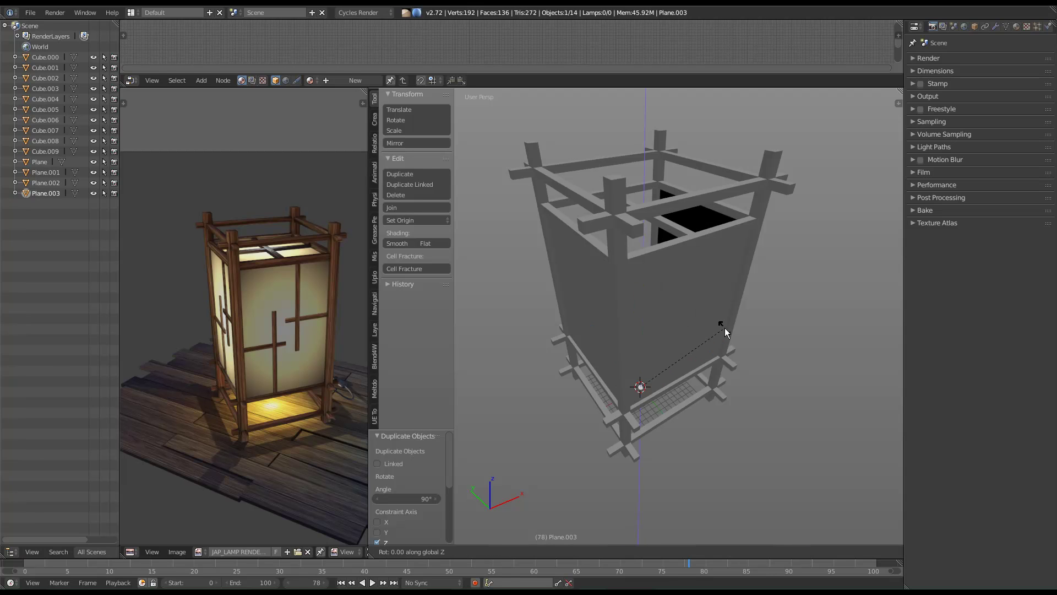
key("9")
key("0")
key("Return")
middle_click_drag(681, 323, 659, 306)
right_click(672, 258)
middle_click_drag(668, 352, 520, 272)
right_click(517, 269, "shift")
key("Tab")
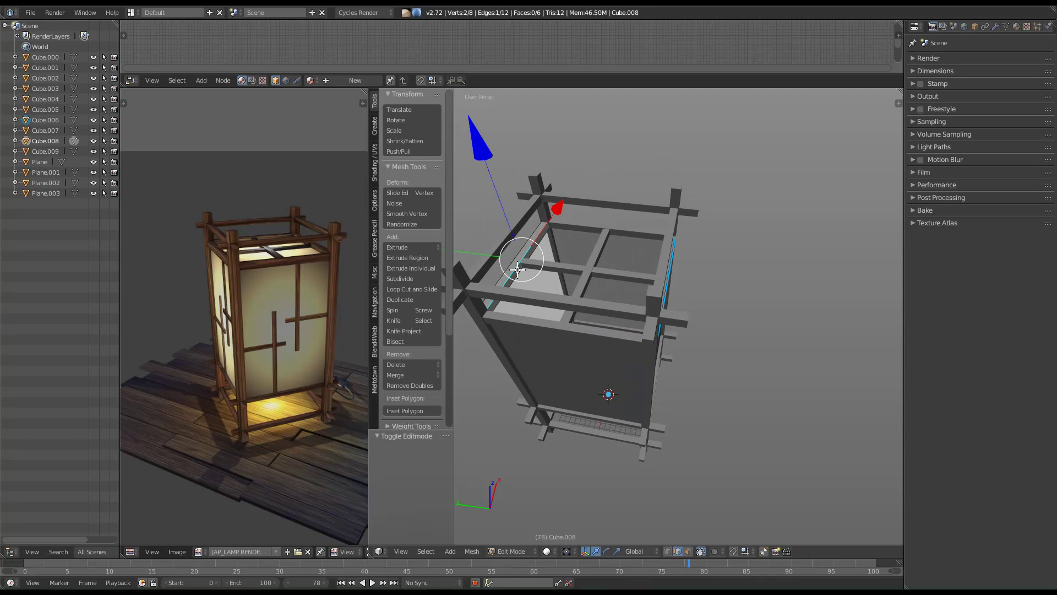
key("space")
mouse_move(520, 271)
left_click(570, 292)
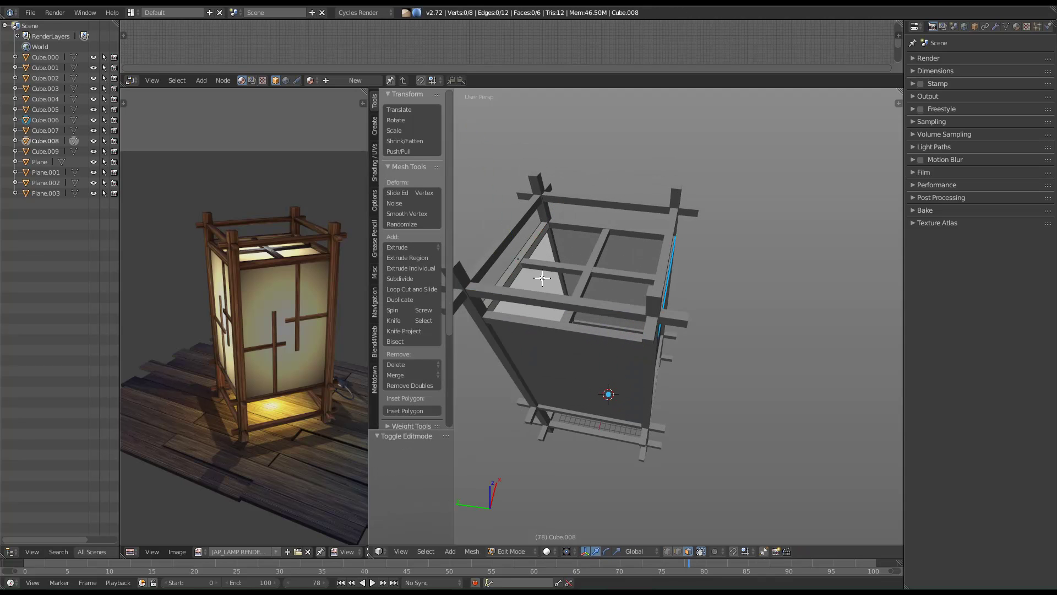
right_click(520, 268)
middle_click_drag(519, 269, 606, 270)
key("Tab")
key("Left")
Set the origin of the upper cross bars to their geometry and snap the 3D cursor to them.
right_click(578, 239)
scroll(606, 286, "up", 3)
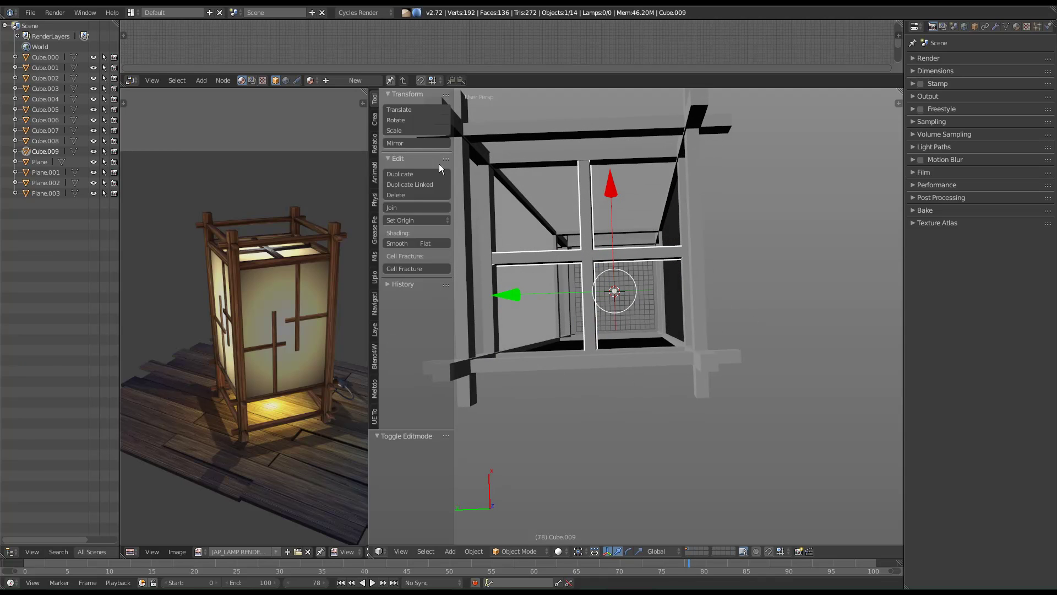
left_click(412, 219)
left_click(435, 242)
middle_click_drag(602, 352, 584, 251)
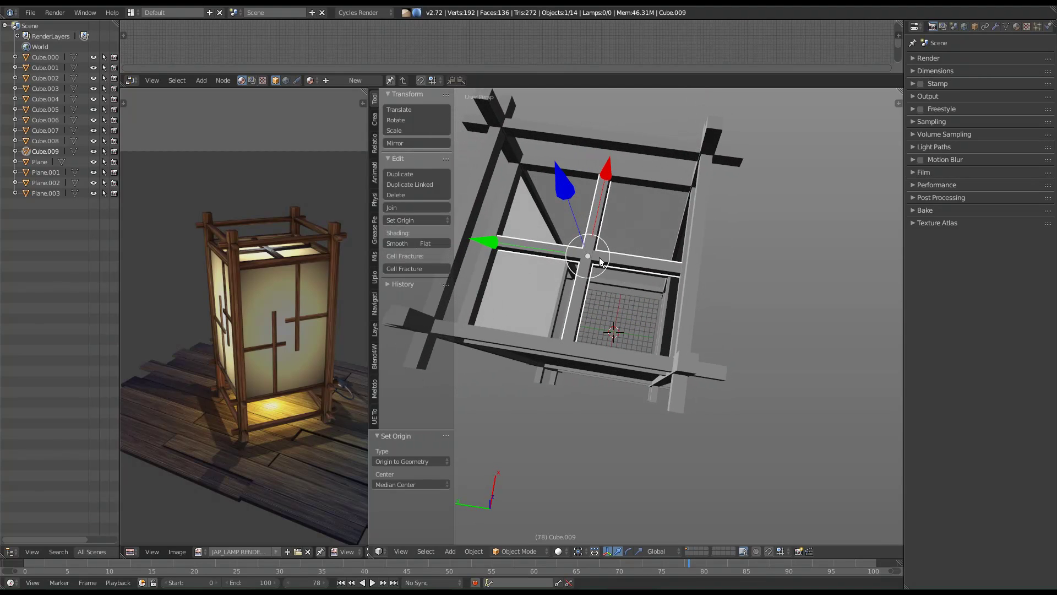
key("shift+s")
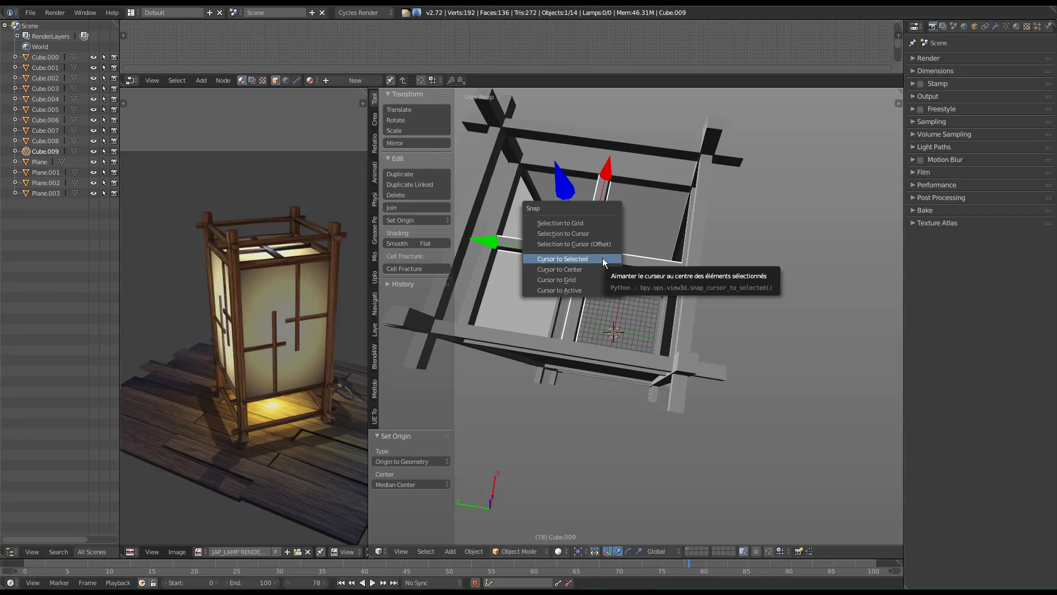
key("shift+s")
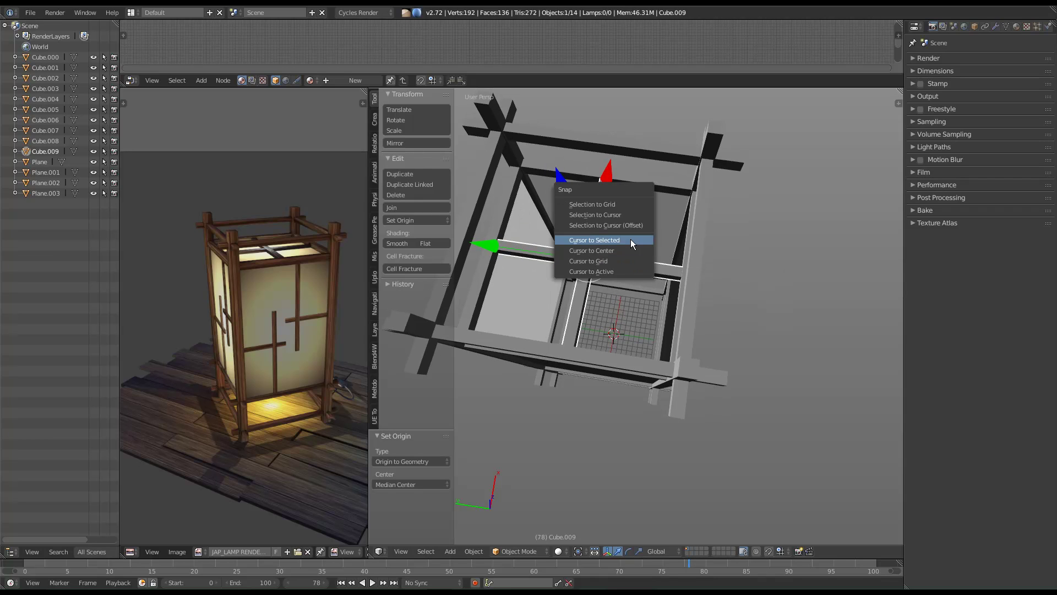
left_click(603, 240)
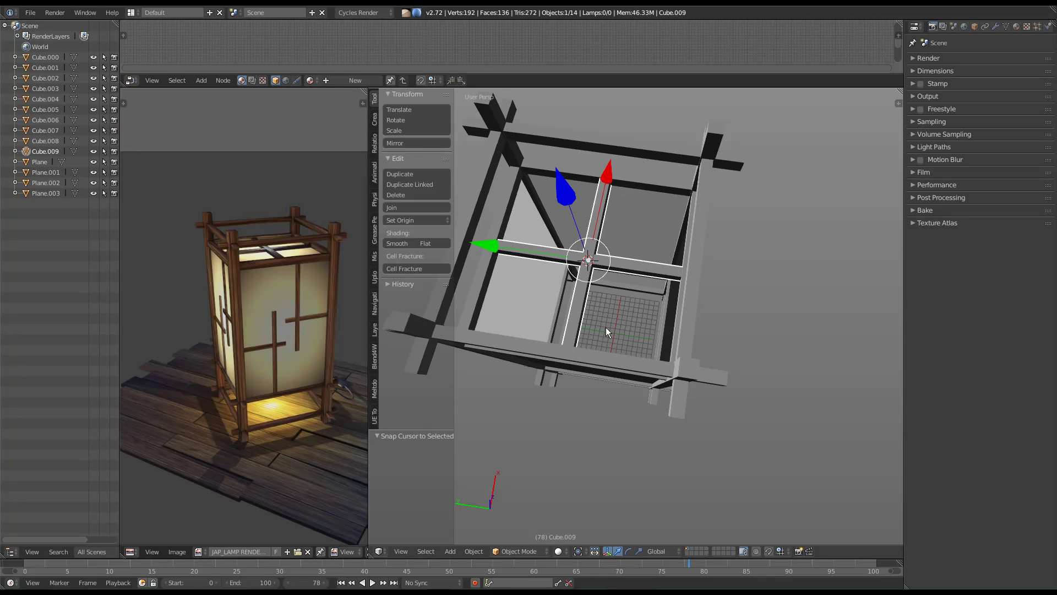
Add a plane at the 3D cursor and scale it by about 3.38 and again by about 2.53 to cover the top opening.
key("shift+a")
left_click(655, 239)
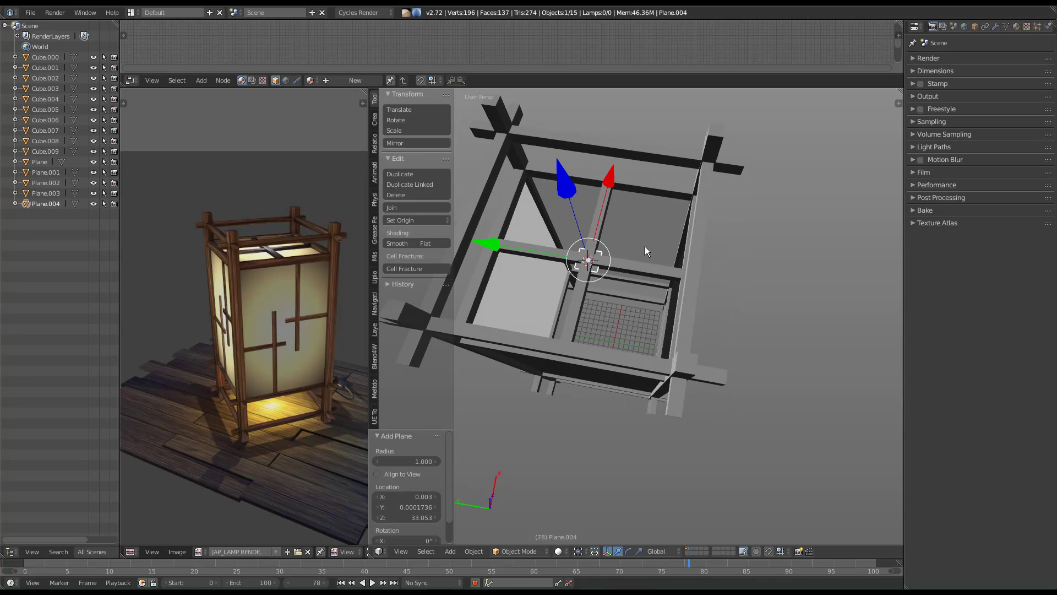
key("s")
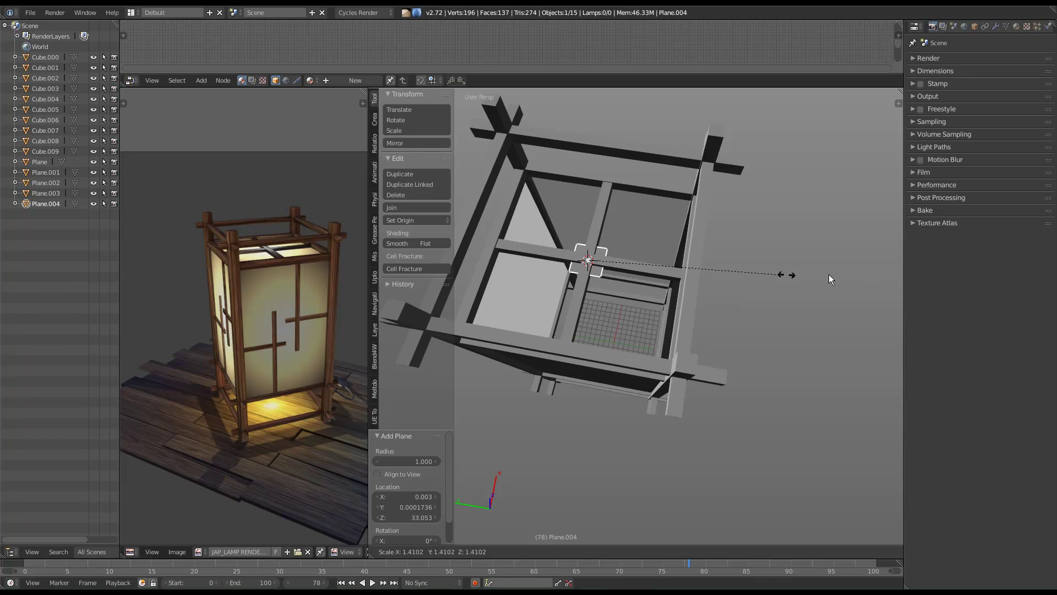
left_click(517, 292)
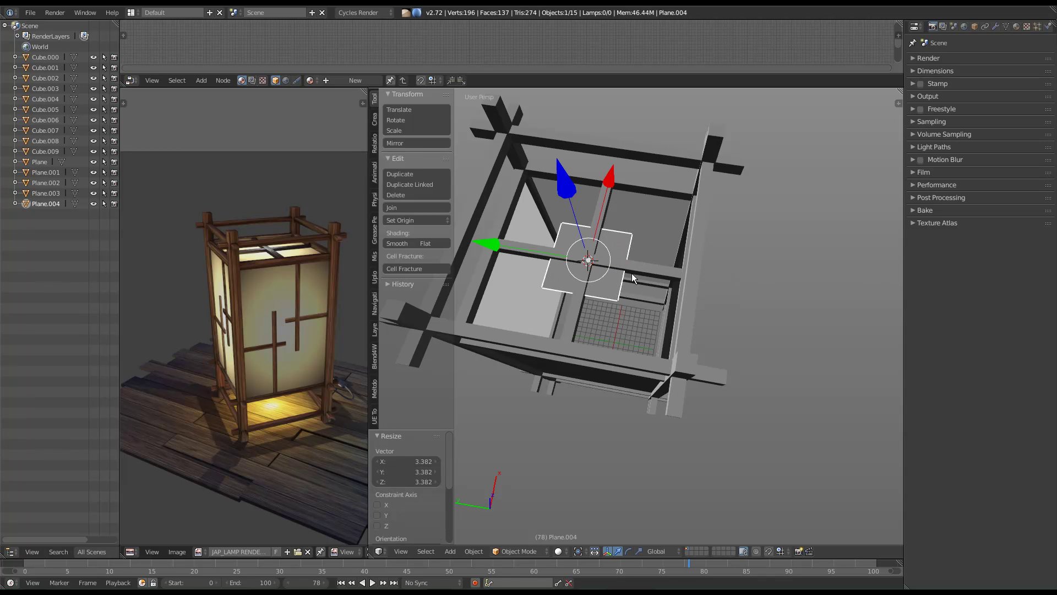
key("s")
left_click(702, 265)
middle_click_drag(701, 265, 667, 240)
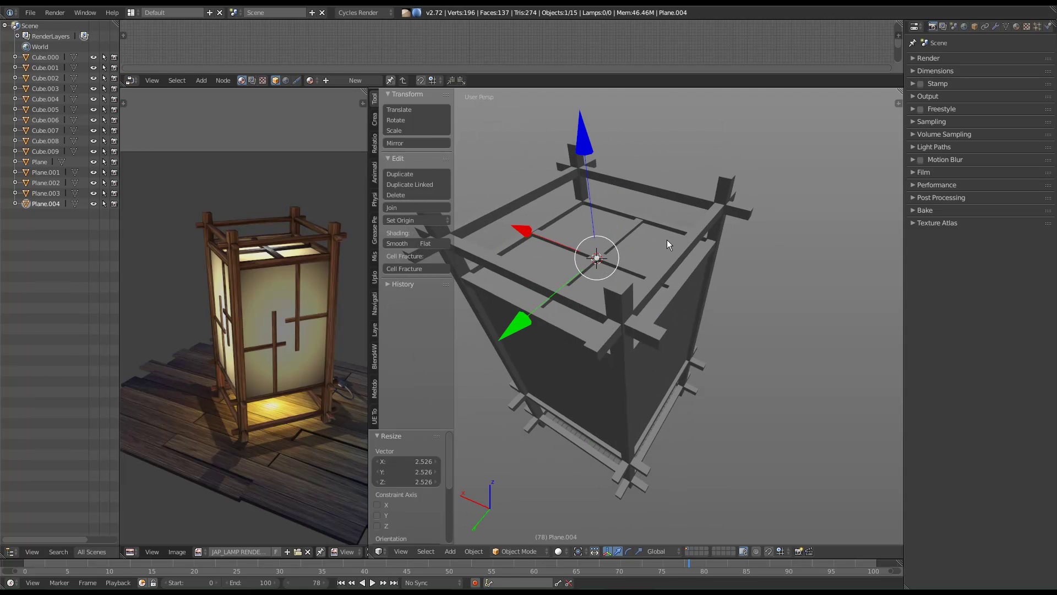
Duplicate the upper cross bars together with the top plane and move the copies straight down along Z to just above the base frame.
middle_click_drag(666, 282, 673, 268)
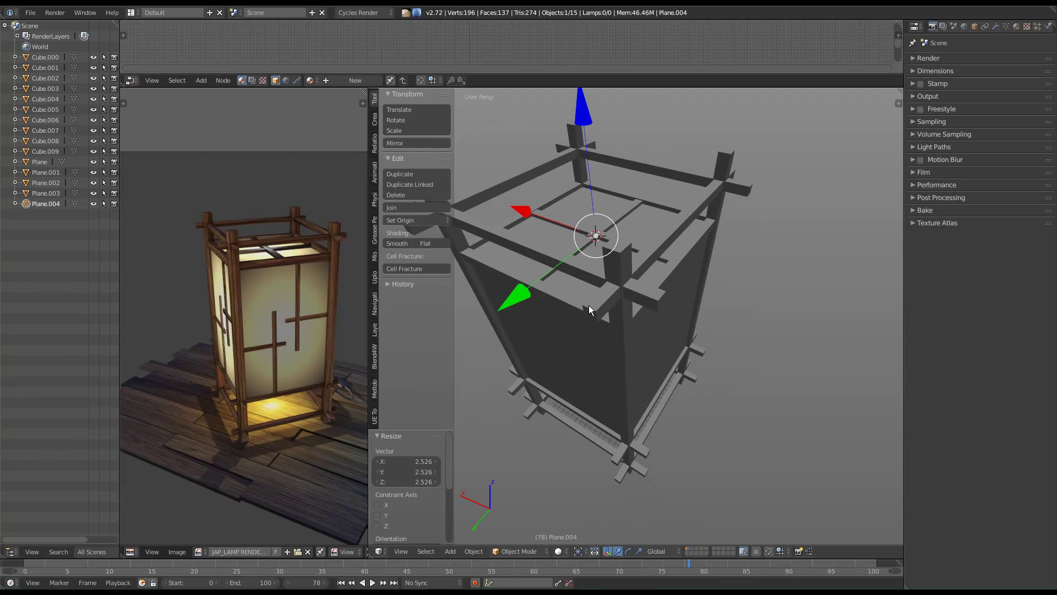
middle_click_drag(570, 320, 563, 266)
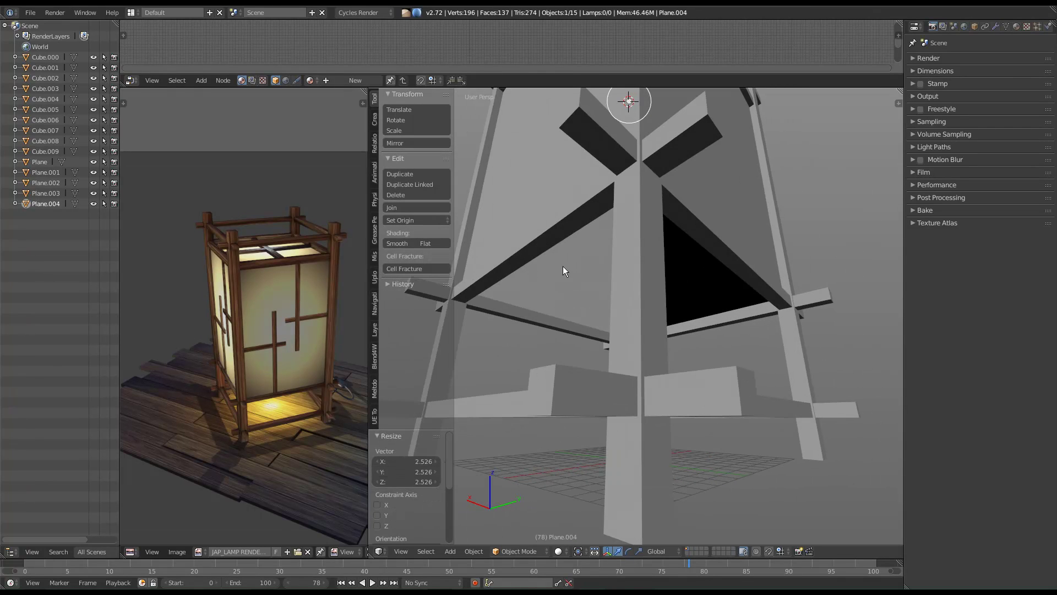
middle_click_drag(651, 283, 515, 278)
middle_click_drag(658, 264, 589, 277)
key("t")
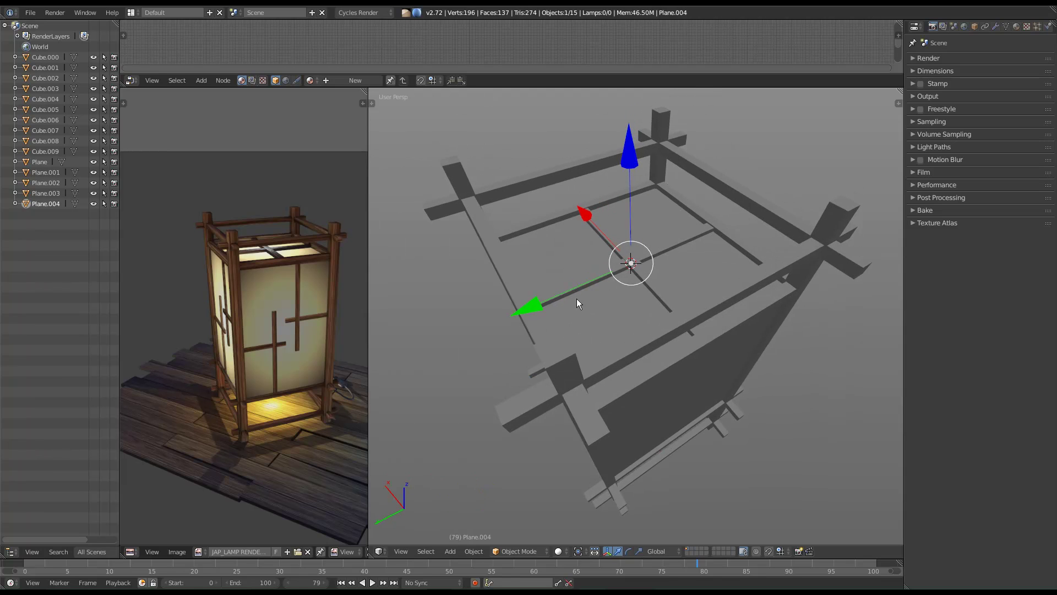
right_click(586, 289)
key("ctrl+space")
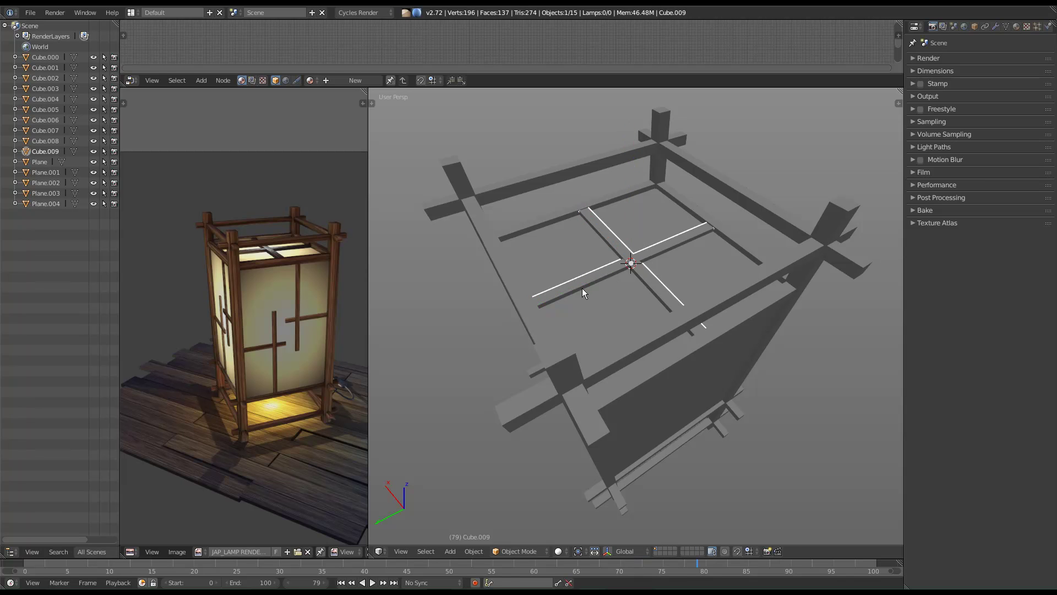
middle_click_drag(627, 287, 553, 292)
right_click(660, 299, "shift")
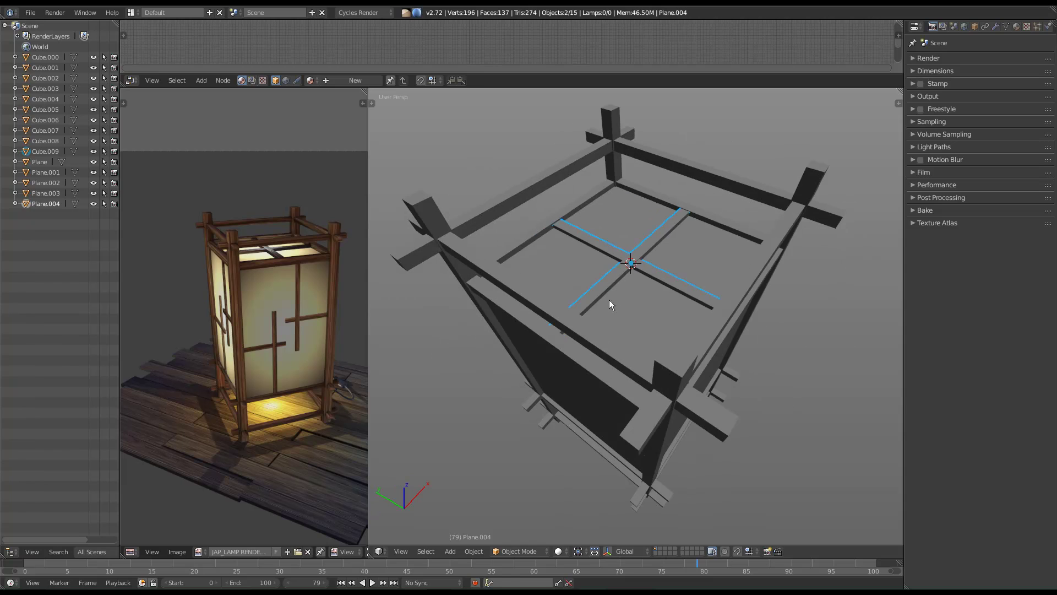
middle_click_drag(651, 297, 688, 327)
key("shift+d")
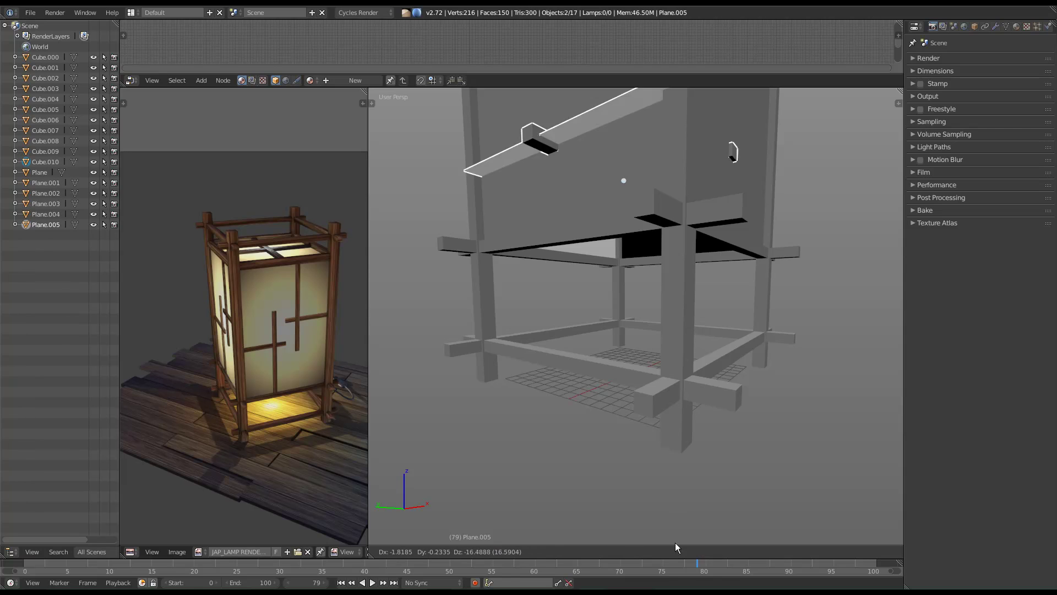
key("z")
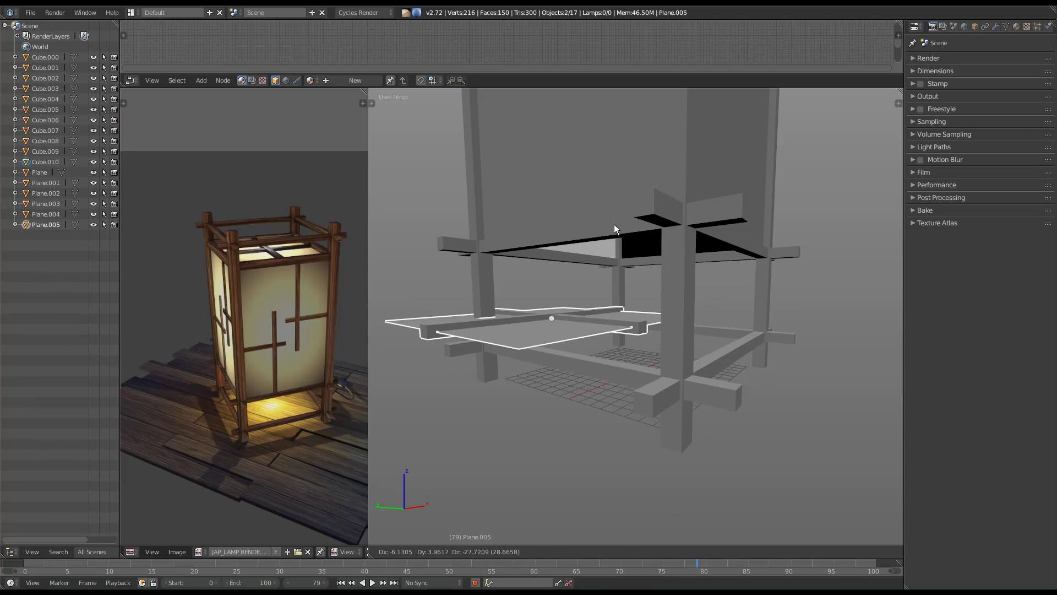
left_click(656, 200)
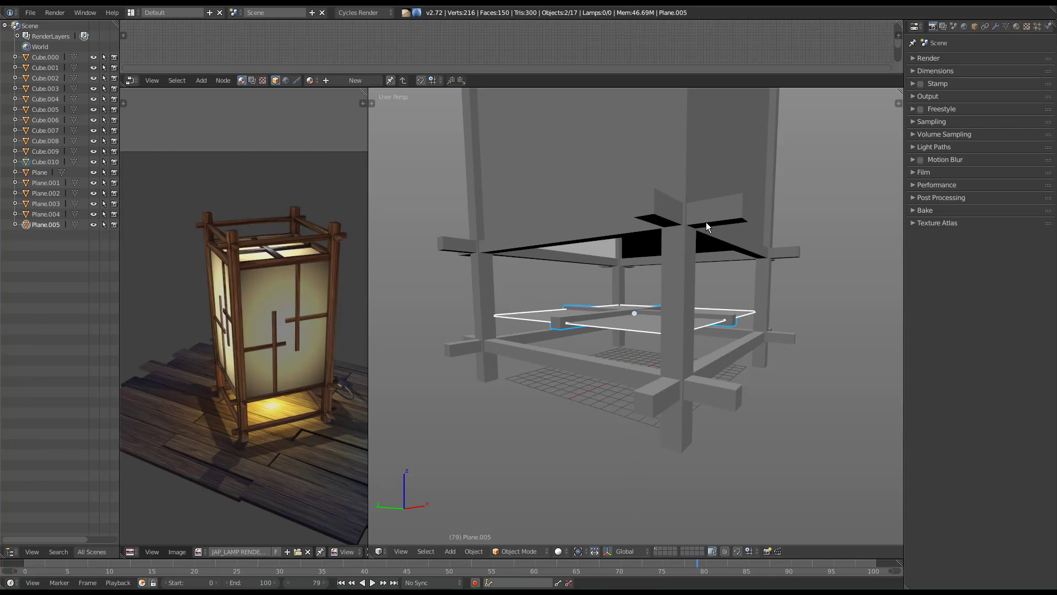
Rotate the copied cross bars and plane 180° about Y, raise them along Z to the side panels' lower edge, and deselect everything.
key("r")
key("x")
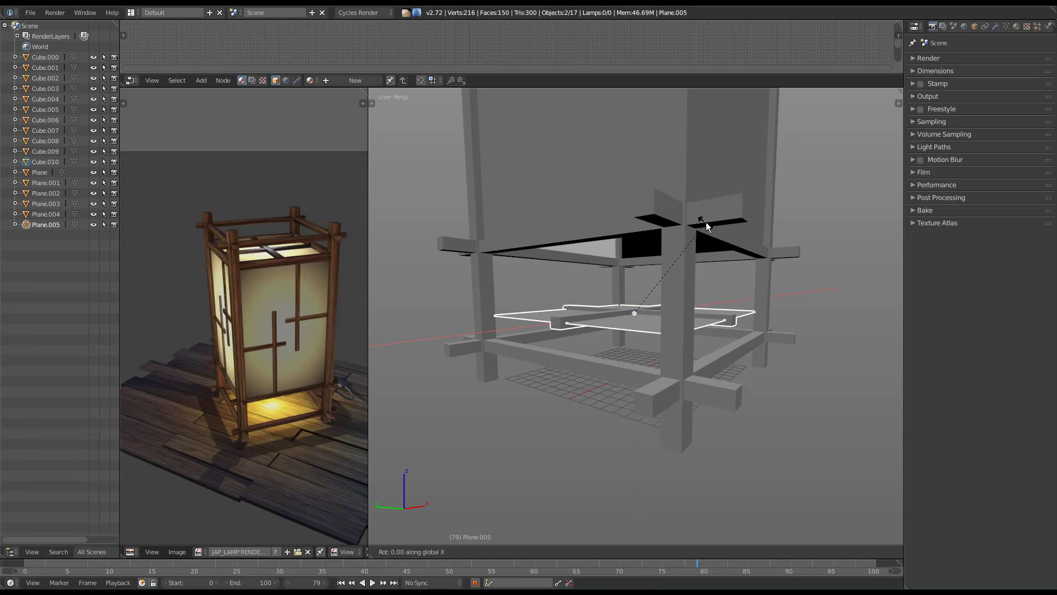
key("y")
type("180")
key("Return")
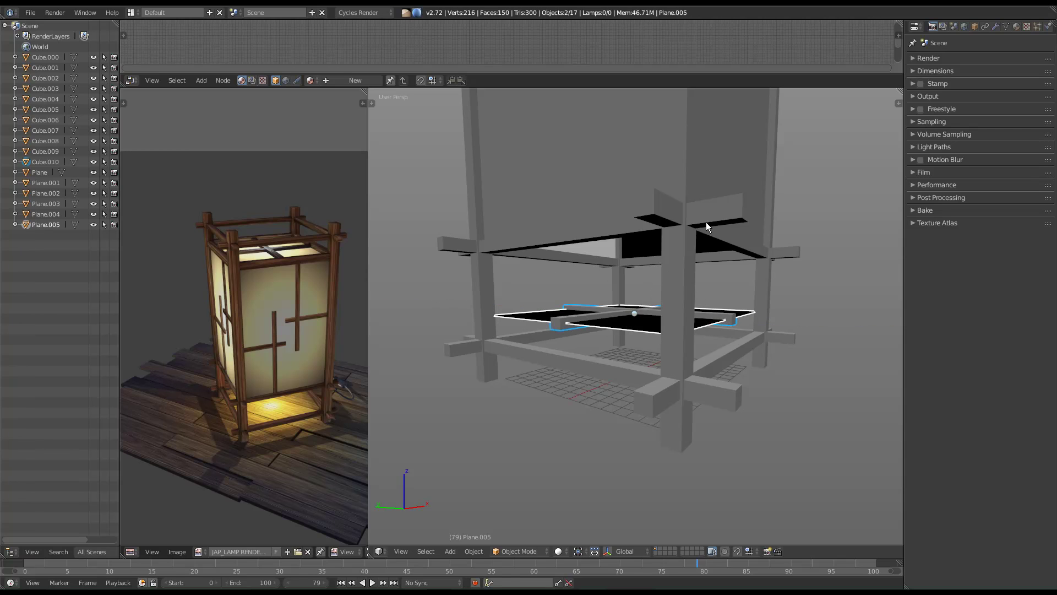
key("g")
key("z")
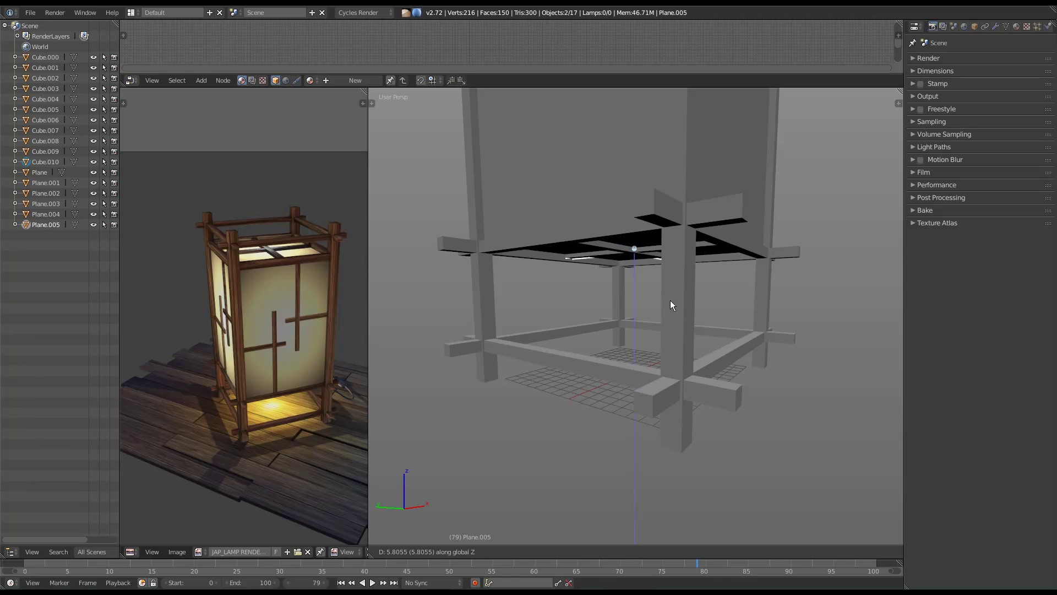
left_click(666, 317)
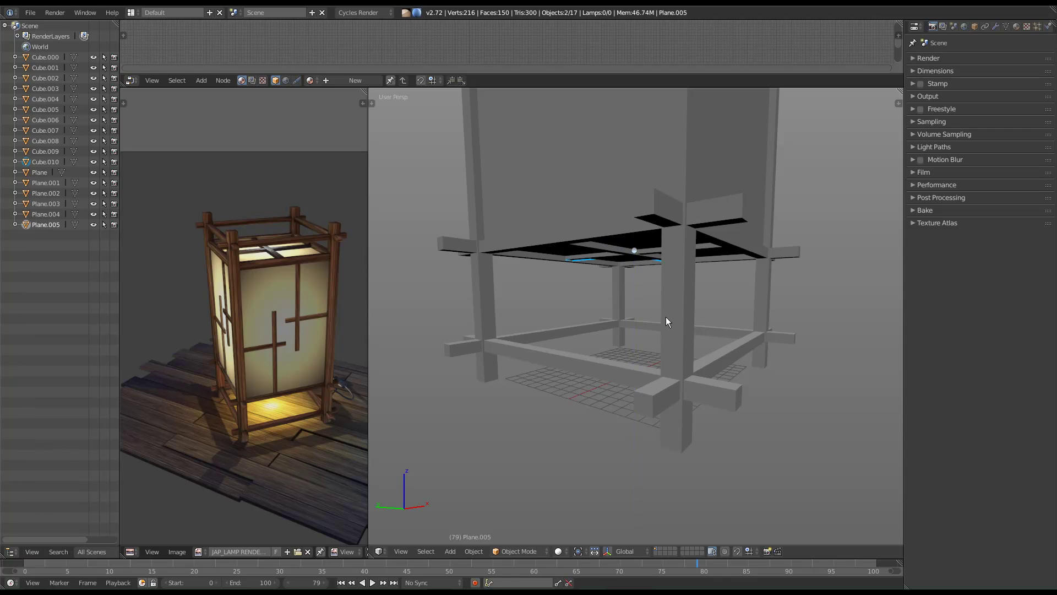
key("a")
Examine the lantern from several angles and compare its panels and frame with the reference render.
middle_click_drag(726, 274, 676, 227)
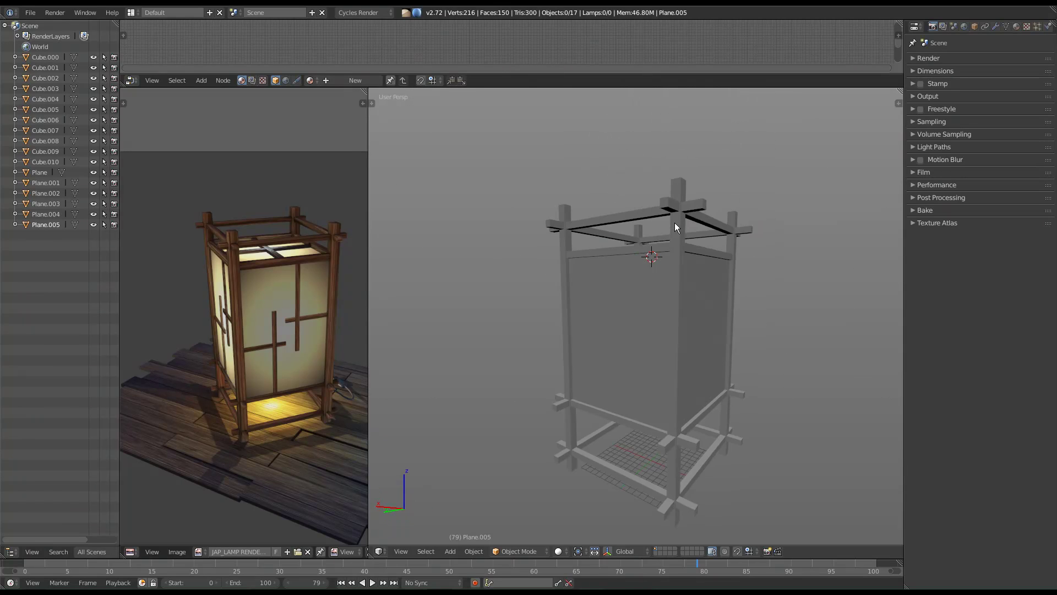
mouse_move(678, 365)
middle_mouse_down()
mouse_move(676, 395)
mouse_move(702, 412)
mouse_move(677, 359)
mouse_move(683, 367)
middle_mouse_up()
scroll(681, 359, "up", 3)
scroll(680, 383, "down", 4)
scroll(683, 358, "up", 2)
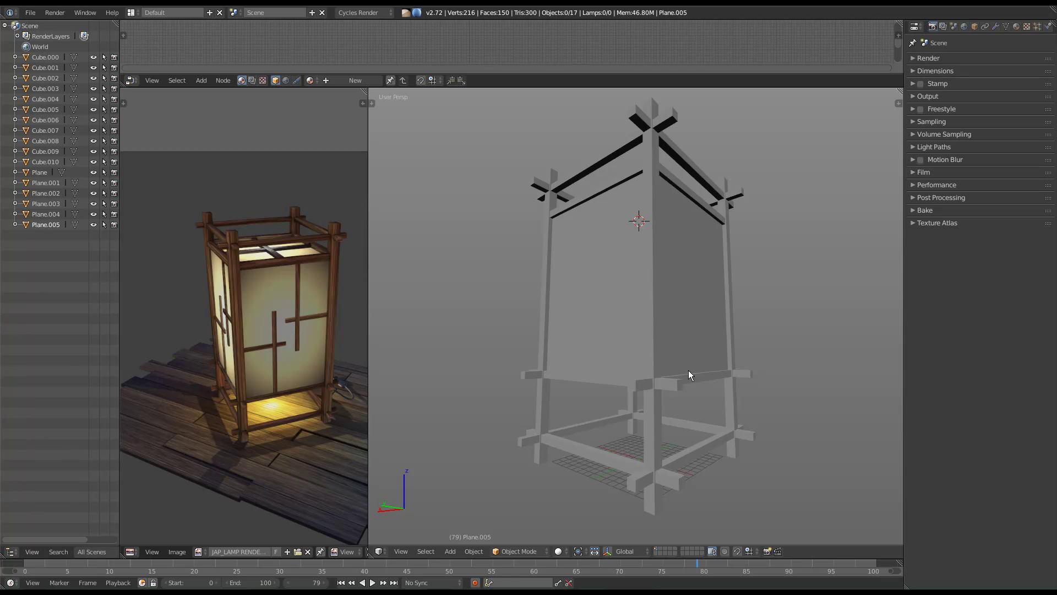
middle_click_drag(665, 331, 393, 325)
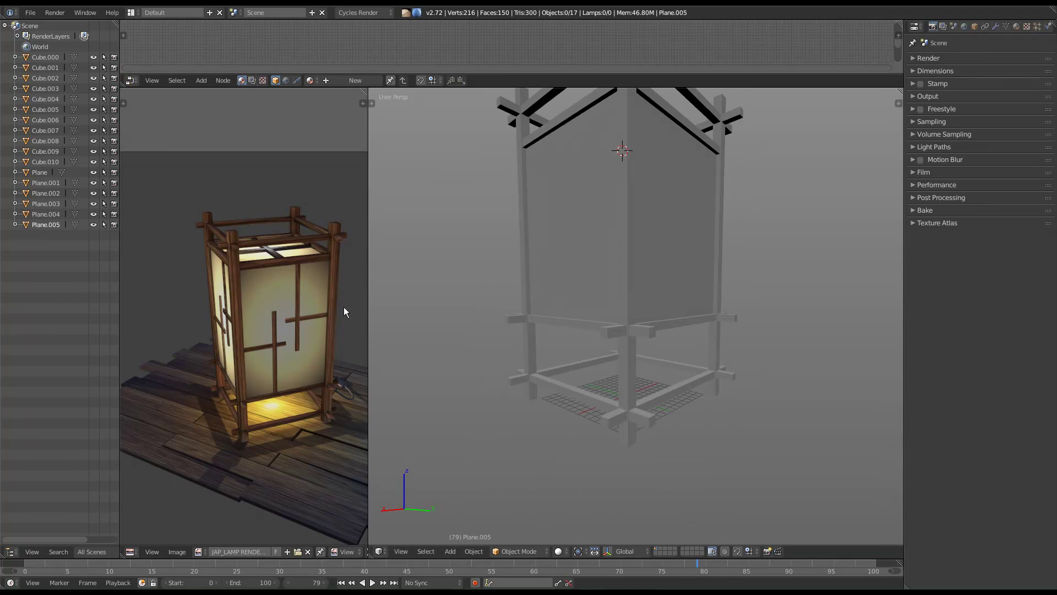
middle_click_drag(538, 292, 419, 364)
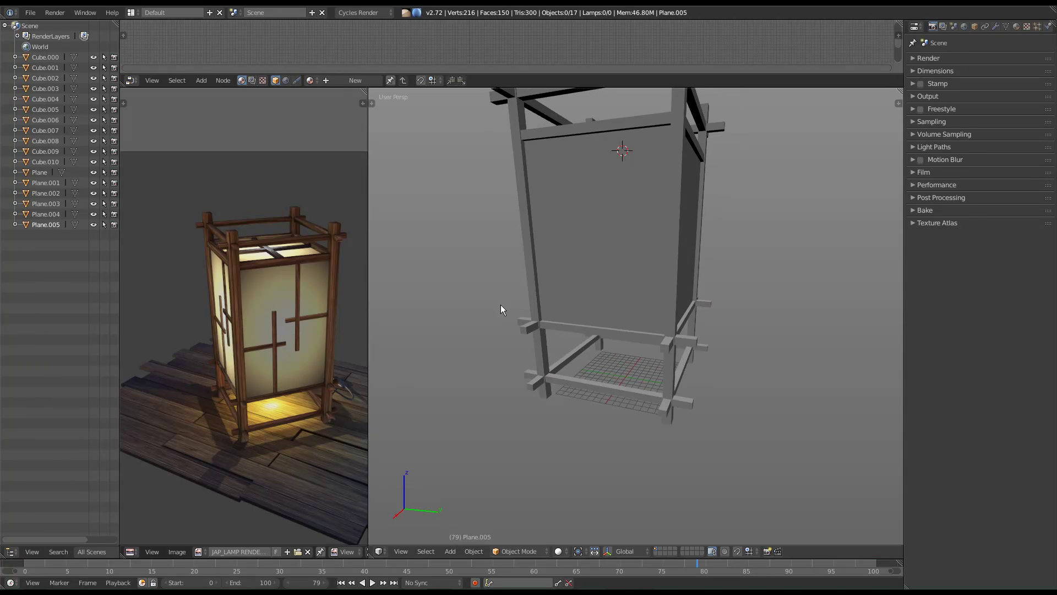
middle_click_drag(574, 253, 651, 292)
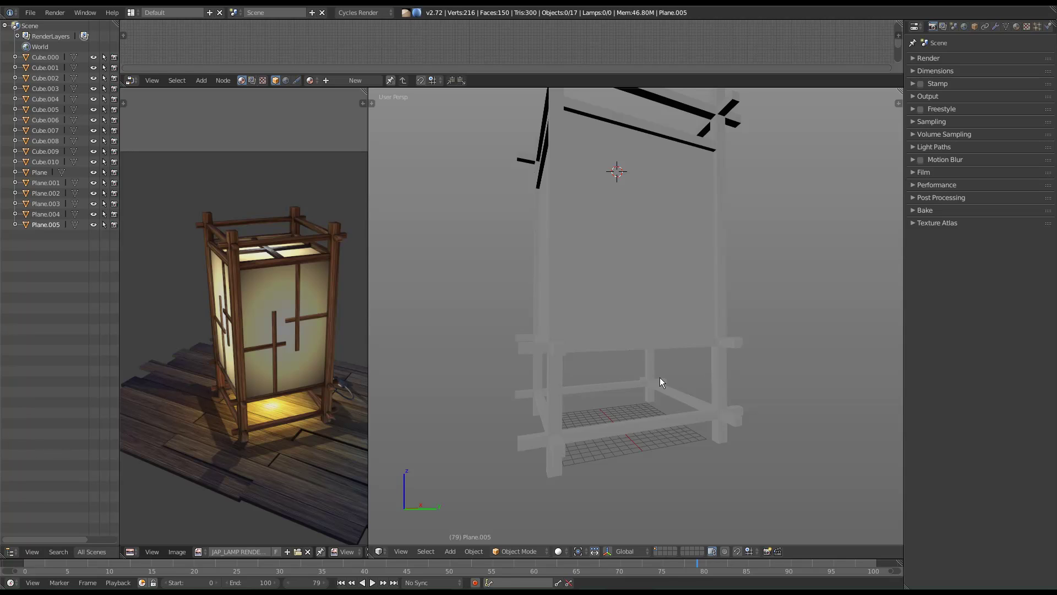
middle_click_drag(684, 325, 735, 349)
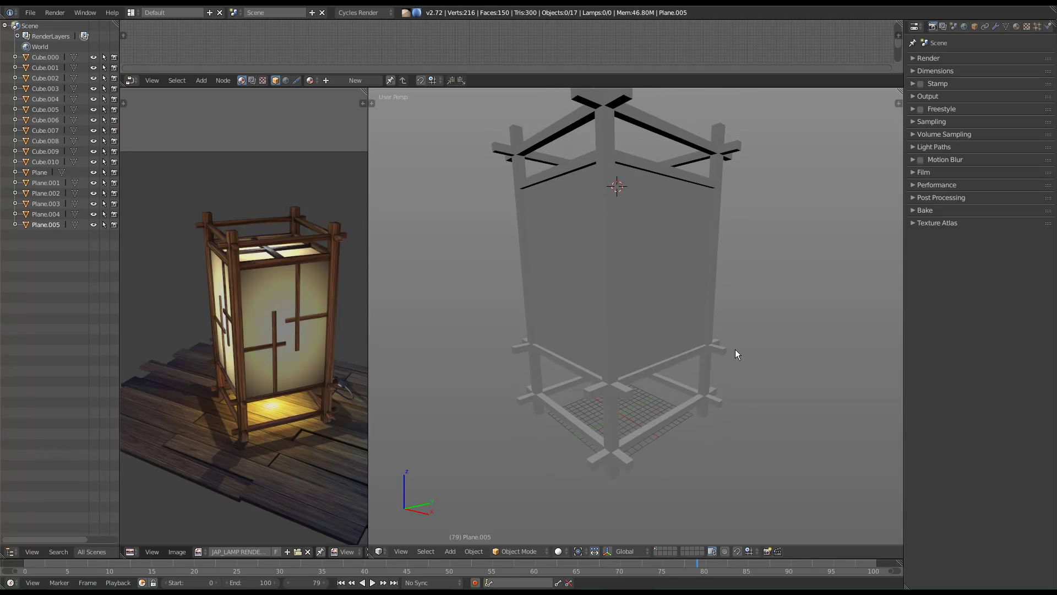
middle_click_drag(722, 259, 639, 288)
Select the original side panel and set its origin to its geometry.
right_click(678, 330)
right_click(653, 309)
key("g")
right_click(666, 332)
key("g")
right_click(618, 250)
key("t")
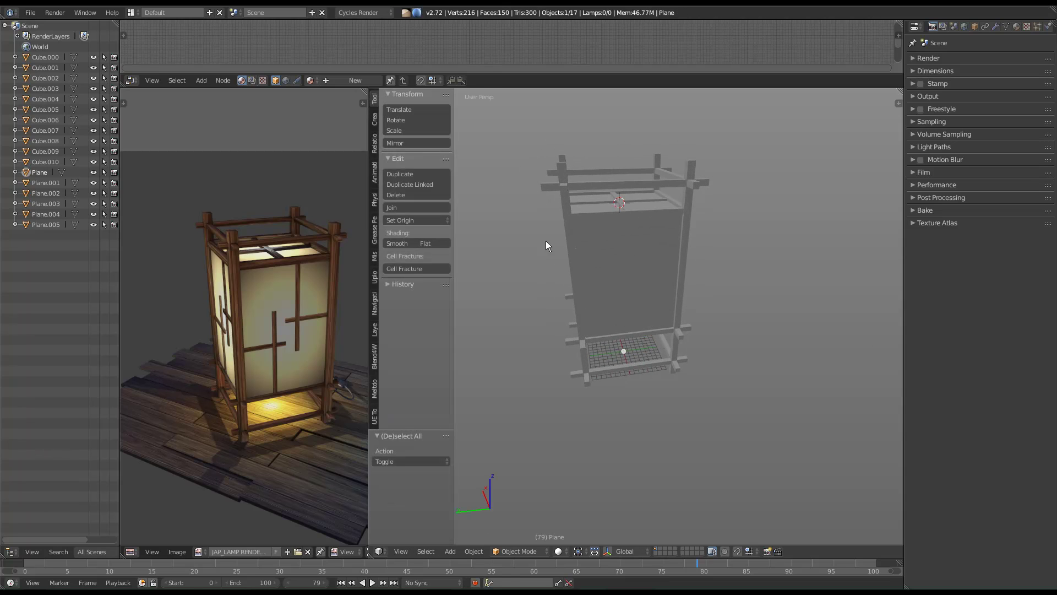
left_click(430, 220)
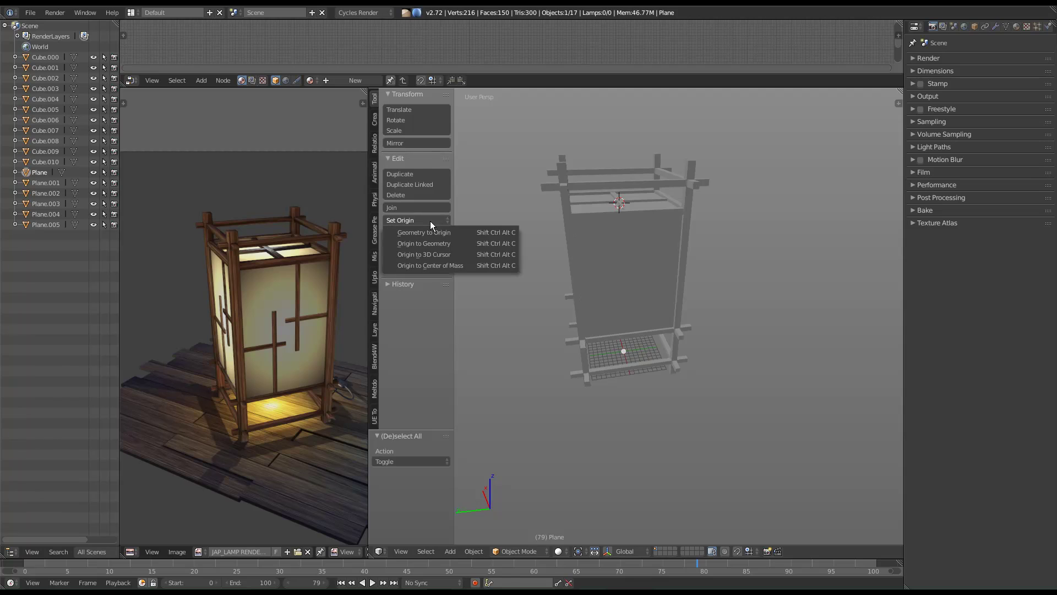
left_click(451, 243)
key("t")
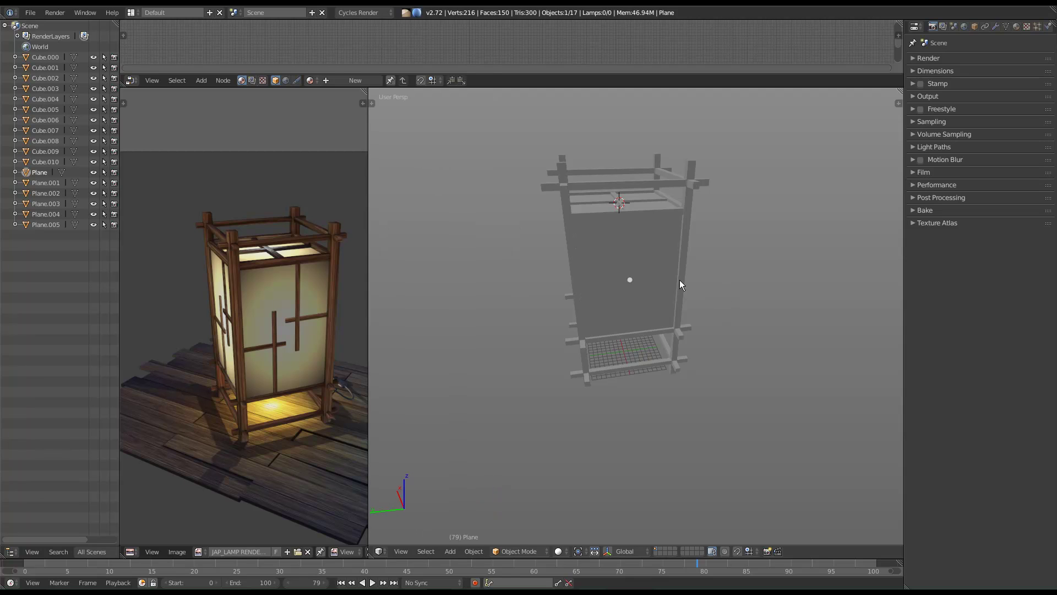
Snap the 3D cursor to the side panel's centre and, from the right view in wireframe, add a cube there.
key("shift+s")
left_click(656, 242)
middle_click_drag(631, 312, 666, 289)
key("KP_1")
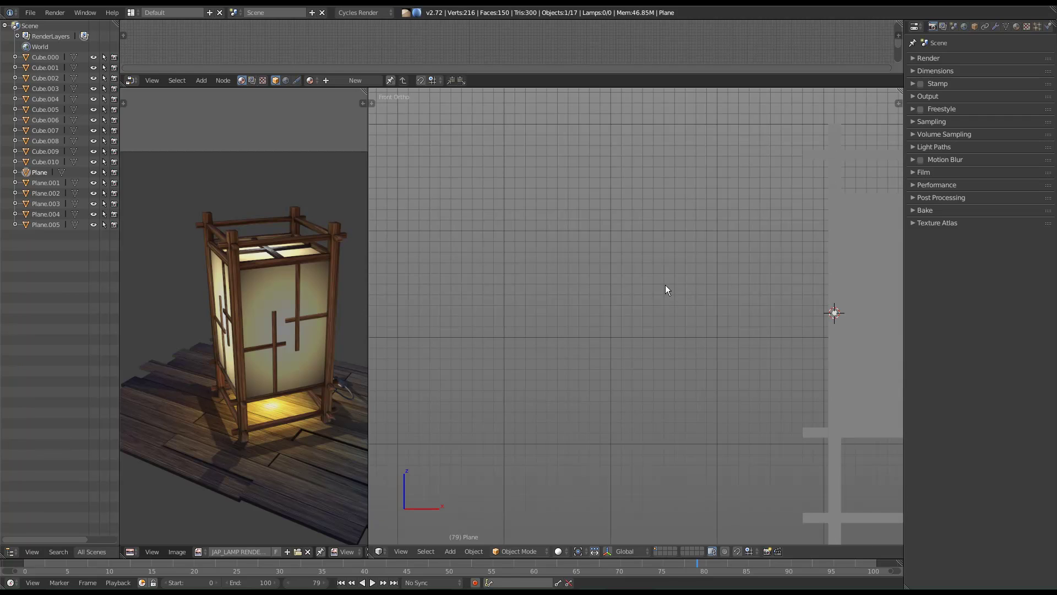
key("KP_3")
scroll(665, 286, "down", 2)
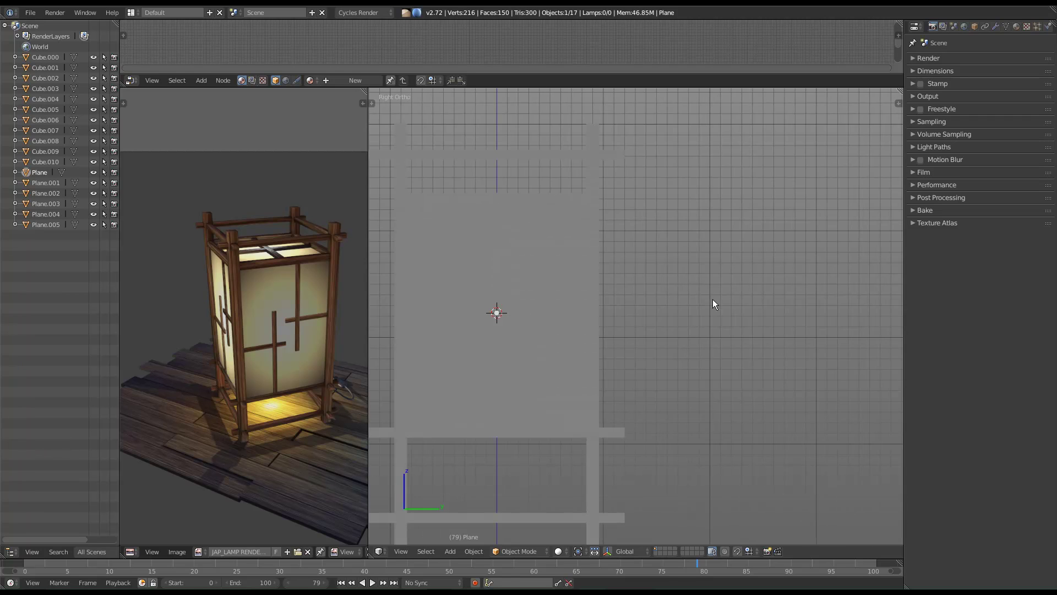
middle_click_drag(713, 296, 752, 270, "shift")
key("z")
mouse_move(550, 295)
middle_mouse_down("shift")
mouse_move(619, 290)
mouse_move(627, 396)
mouse_move(612, 389)
mouse_move(604, 292)
middle_mouse_up("shift")
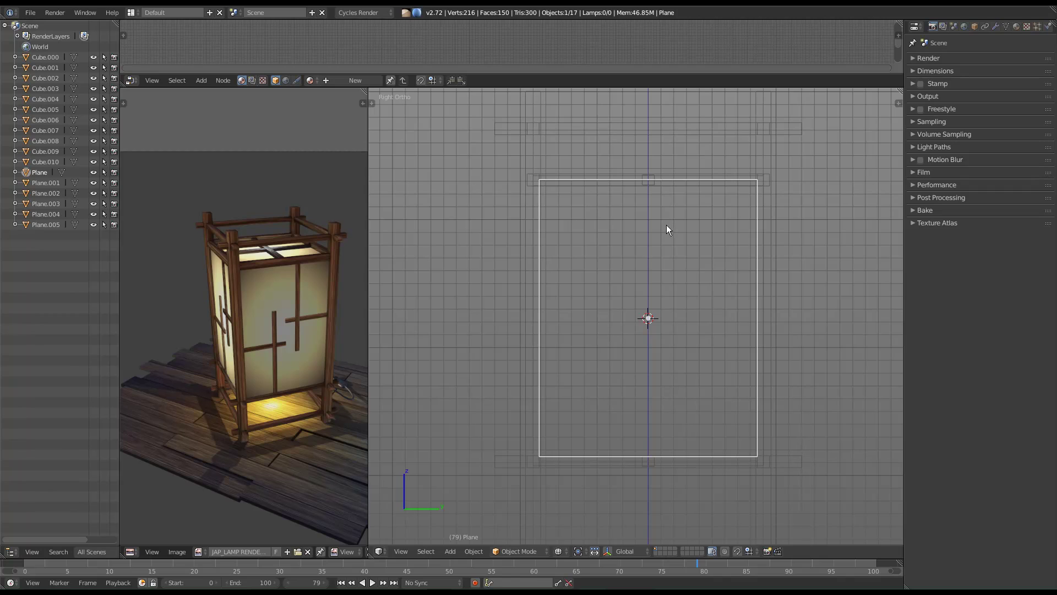
middle_click_drag(679, 253, 654, 231, "shift")
key("shift+a")
mouse_move(551, 175)
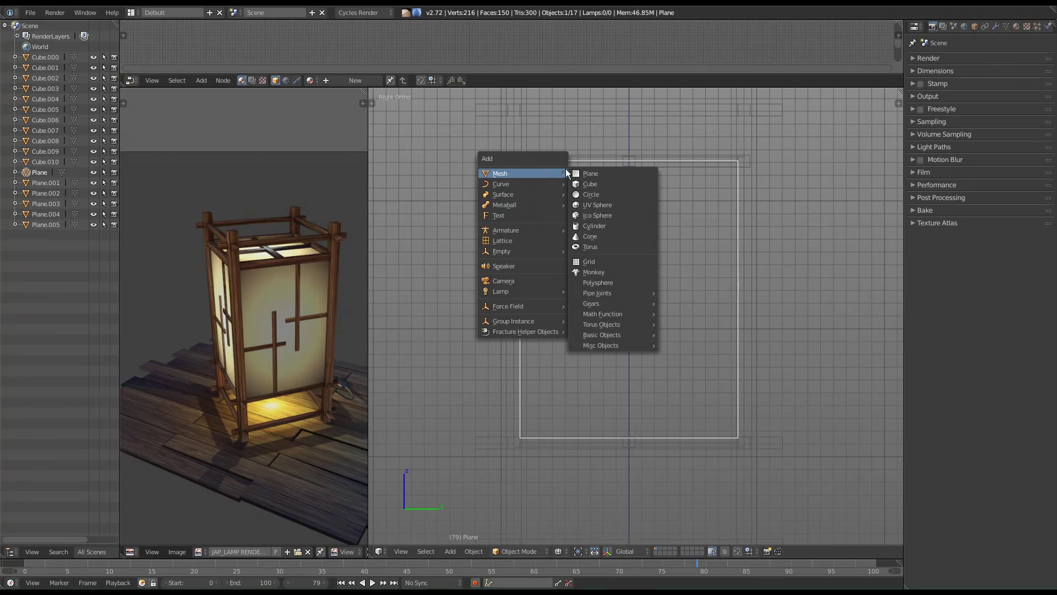
left_click(590, 185)
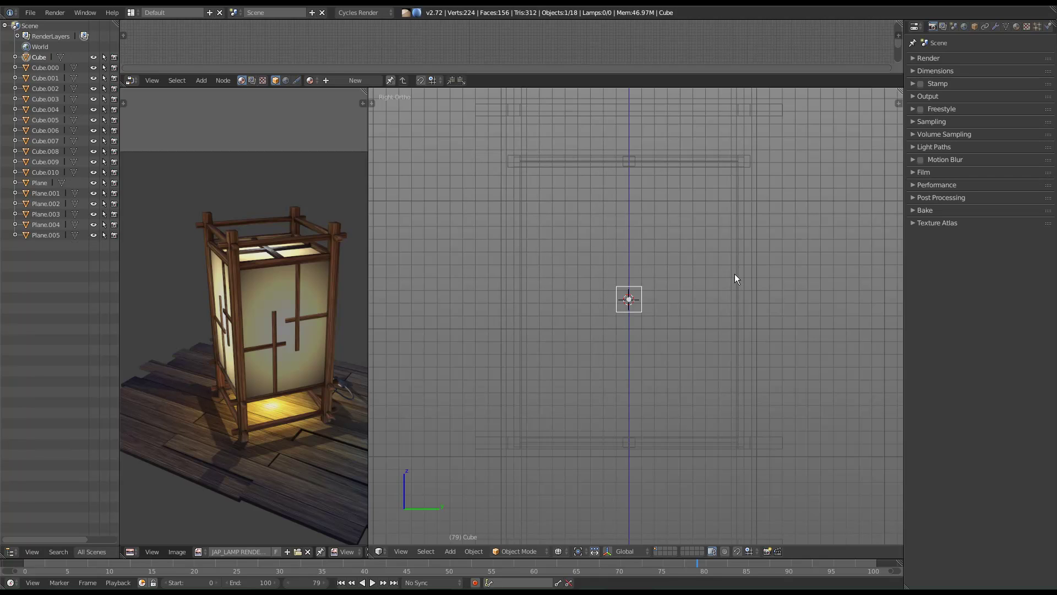
Flatten the cube along Z and stretch it along Y into a slim horizontal bar across the panel.
key("s")
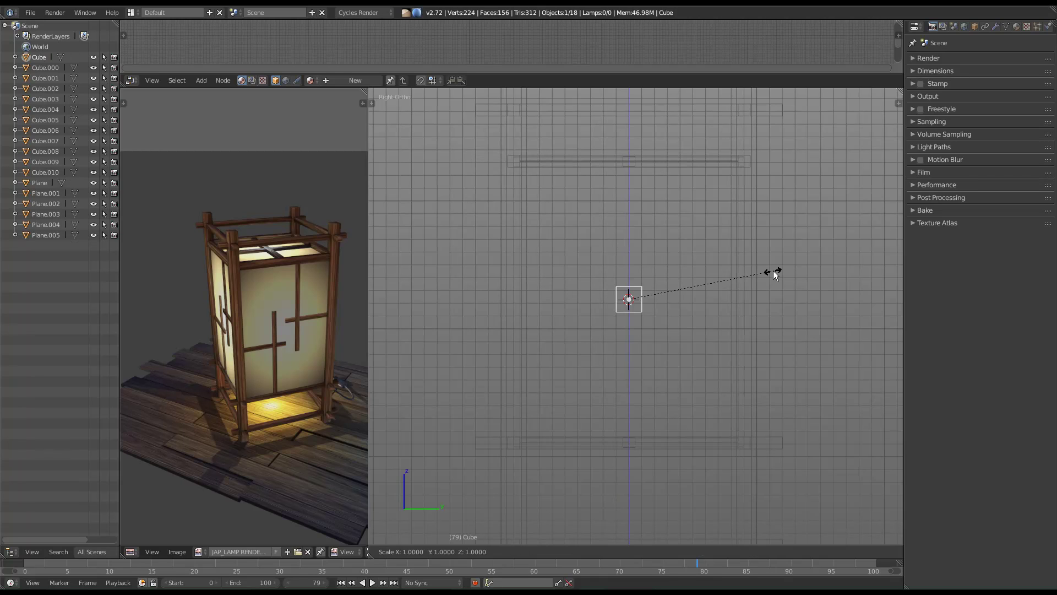
key("z")
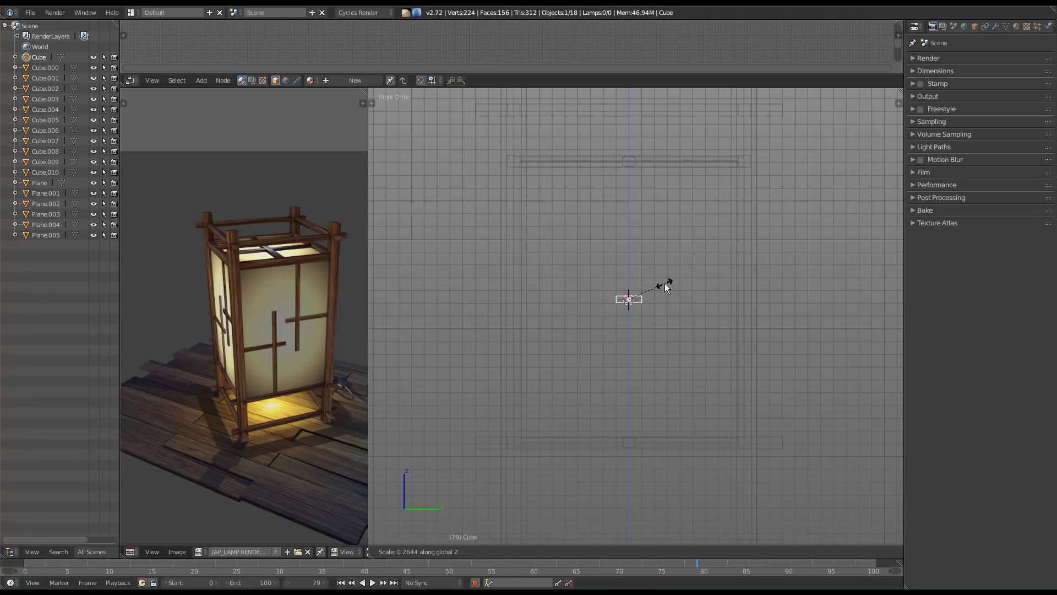
key("z")
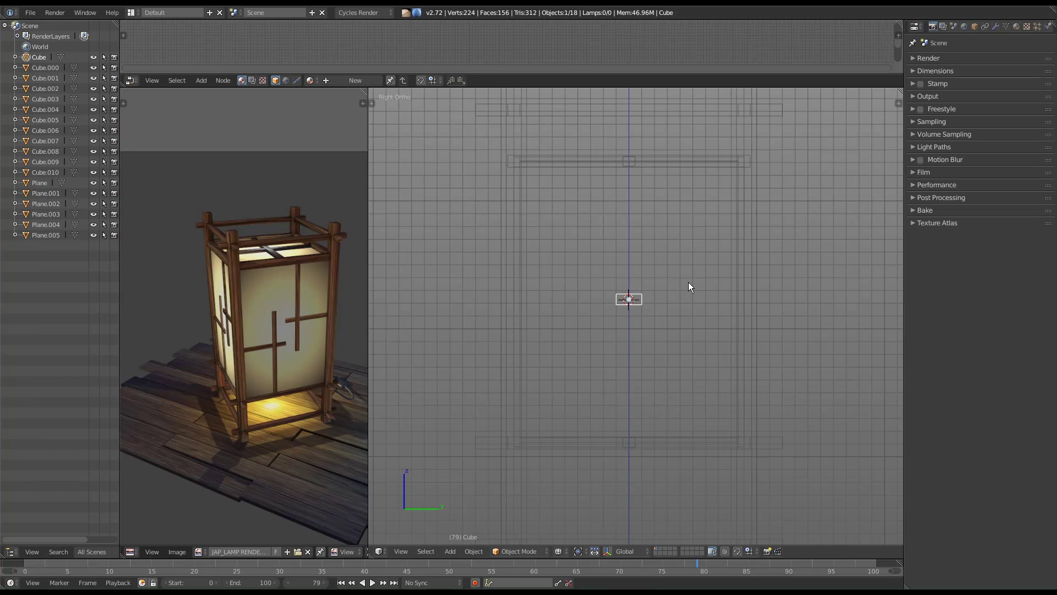
key("y")
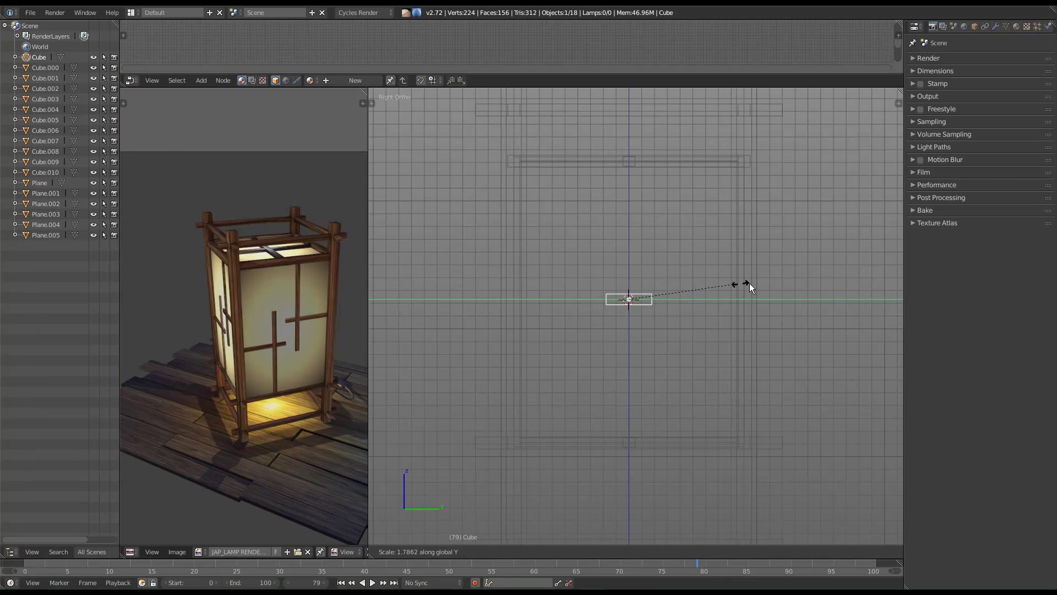
key("z")
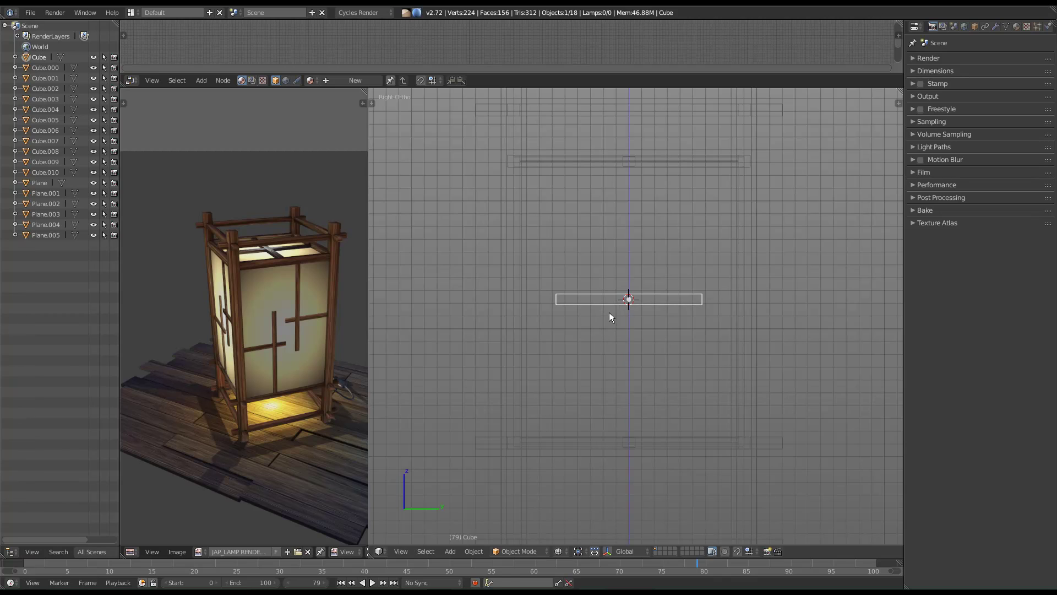
left_click(682, 312)
Thin the bar along X to about 0.2 of its depth from the top view.
middle_click_drag(629, 300, 671, 271, "shift")
scroll(699, 303, "up", 2)
middle_click_drag(741, 258, 649, 323)
key("KP_7")
scroll(753, 298, "down", 1)
key("s")
key("x")
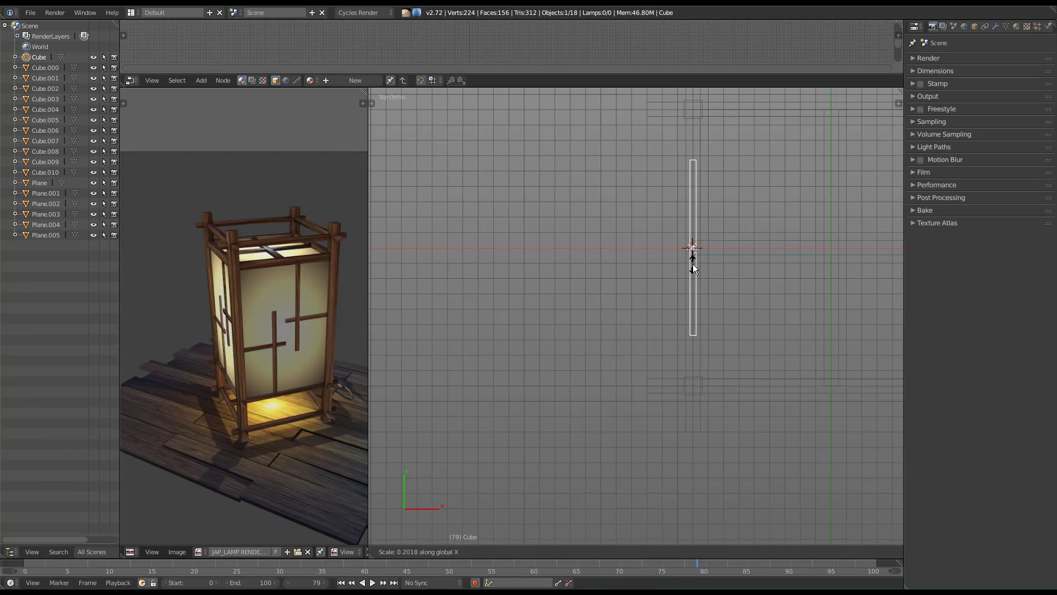
left_click(692, 264)
Return to solid shading, enter edit mode on the bar, and switch to vertex selection.
mouse_move(657, 363)
middle_mouse_down()
mouse_move(776, 257)
mouse_move(732, 292)
mouse_move(751, 290)
mouse_move(740, 322)
mouse_move(748, 371)
mouse_move(771, 332)
mouse_move(848, 298)
mouse_move(802, 245)
mouse_move(762, 279)
mouse_move(543, 361)
mouse_move(661, 320)
mouse_move(682, 337)
mouse_move(692, 274)
mouse_move(708, 295)
mouse_move(785, 302)
mouse_move(662, 266)
mouse_move(695, 256)
mouse_move(626, 244)
mouse_move(593, 300)
mouse_move(643, 280)
mouse_move(721, 300)
mouse_move(749, 323)
middle_mouse_up()
key("z")
key("Tab")
right_click(709, 282)
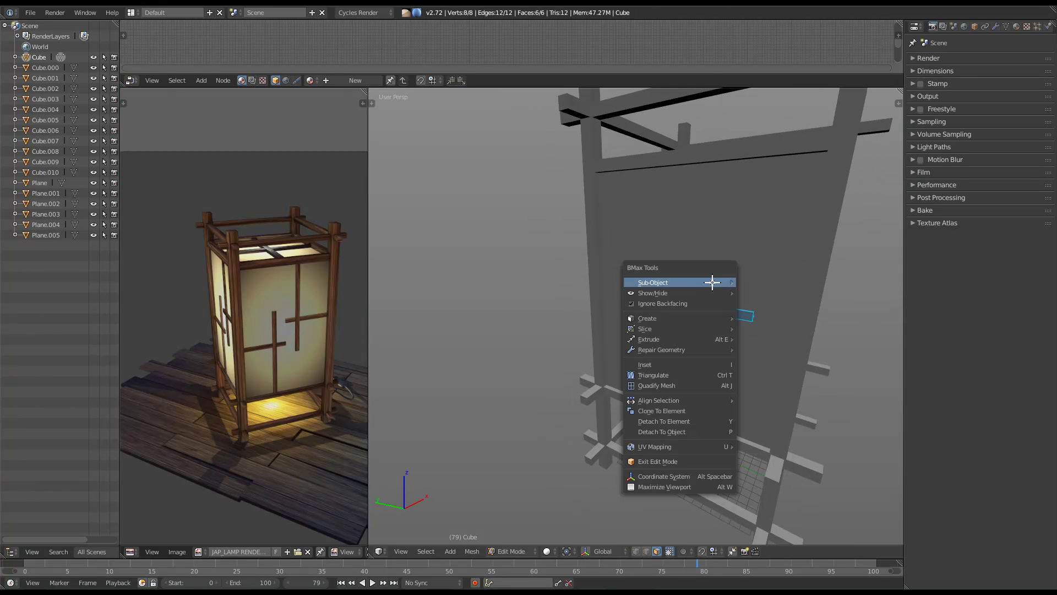
left_click(680, 303)
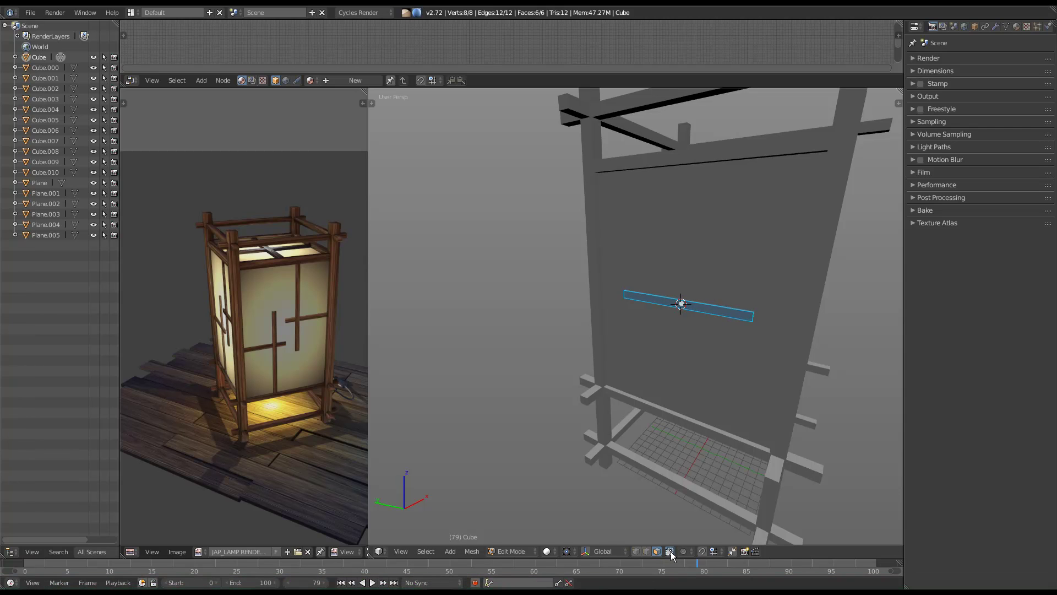
middle_click_drag(685, 297, 718, 282)
right_click(719, 282)
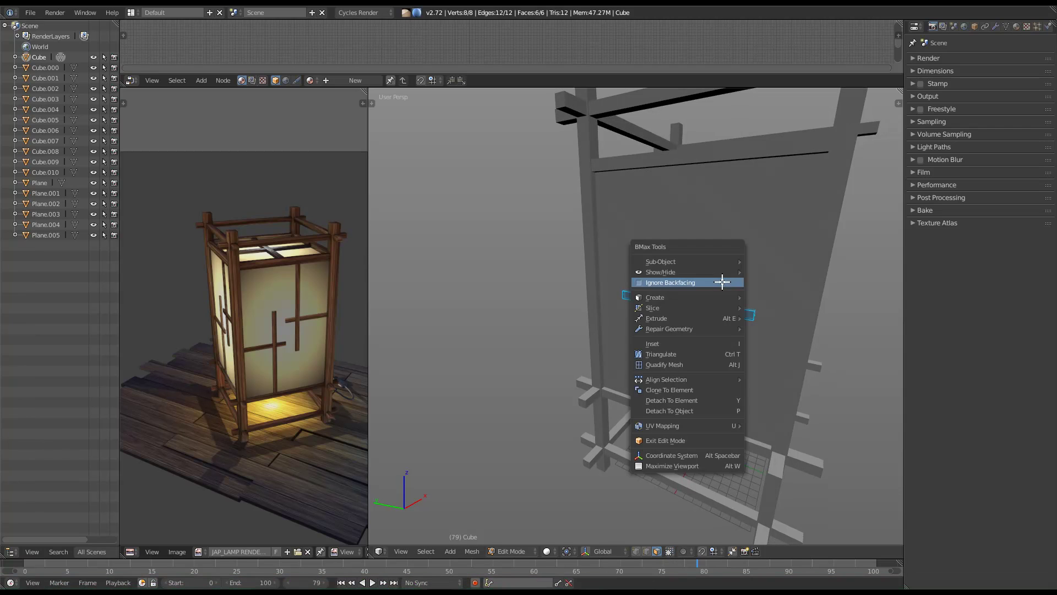
mouse_move(706, 265)
left_click(791, 272)
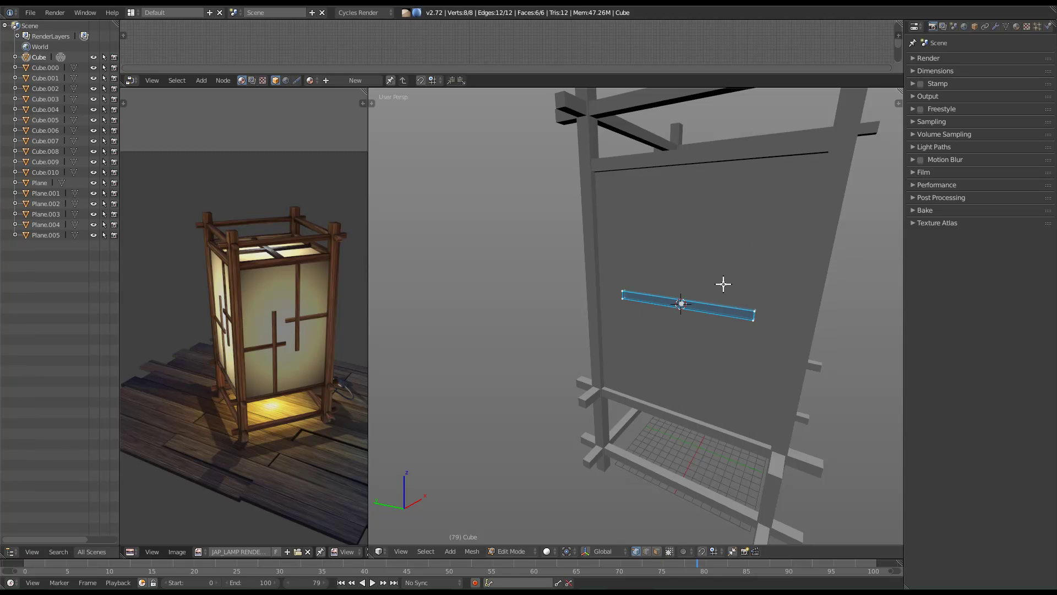
Try box selection and circle selection on the bar's end vertices.
key("a")
key("b")
left_click_drag(731, 224, 867, 459)
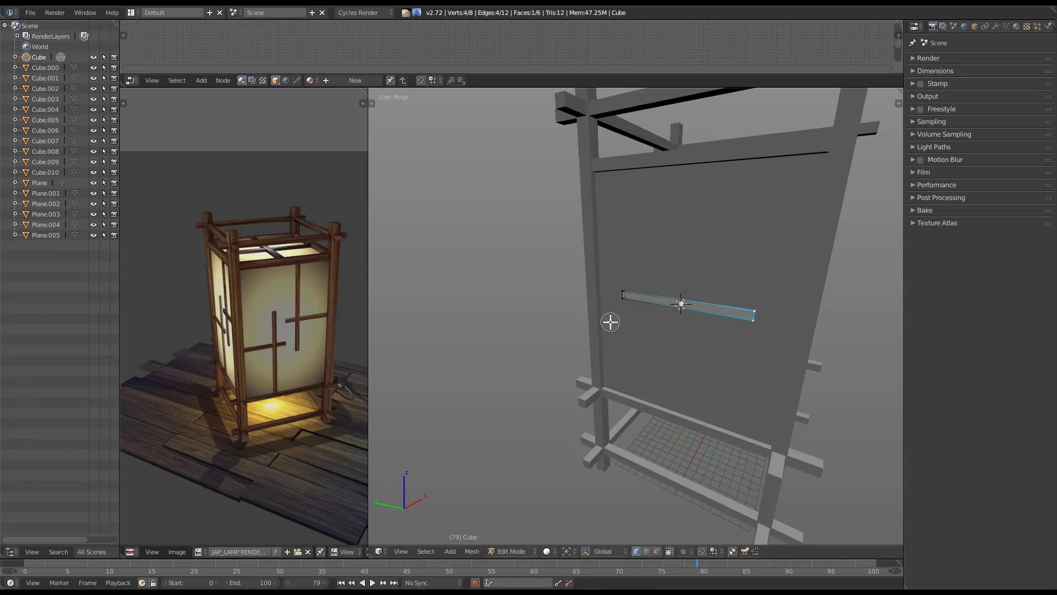
scroll(610, 319, "down", 10)
scroll(611, 363, "down", 6)
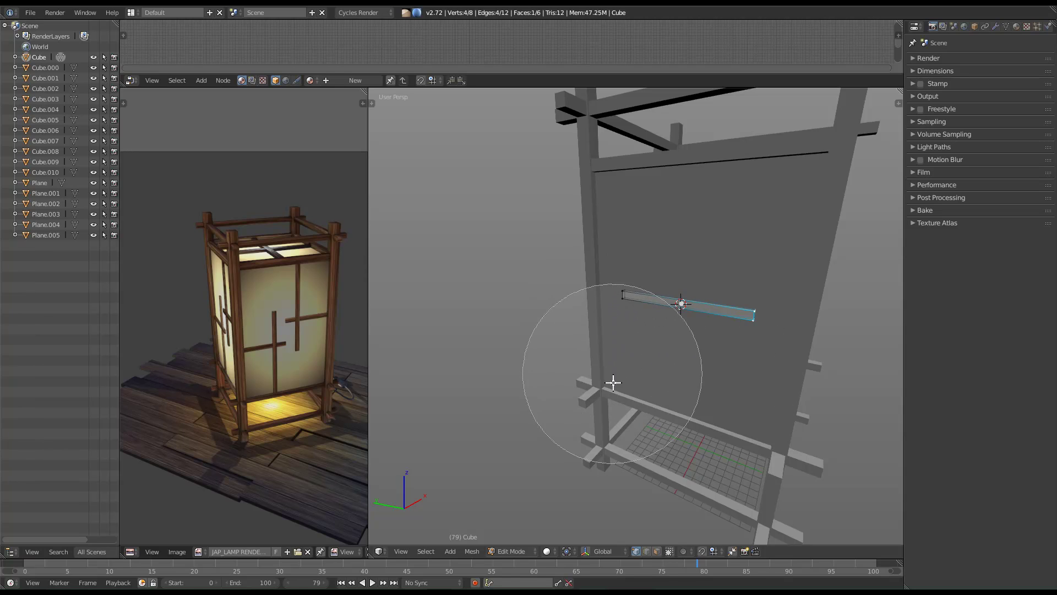
scroll(612, 363, "up", 6)
left_click_drag(613, 366, 651, 326)
right_click(683, 301)
middle_click_drag(741, 307, 727, 271)
Select the vertices at one end of the bar, show the transform manipulator, and move them inward along Y.
key("a")
key("b")
left_click_drag(698, 193, 762, 282)
middle_click_drag(666, 184, 735, 266)
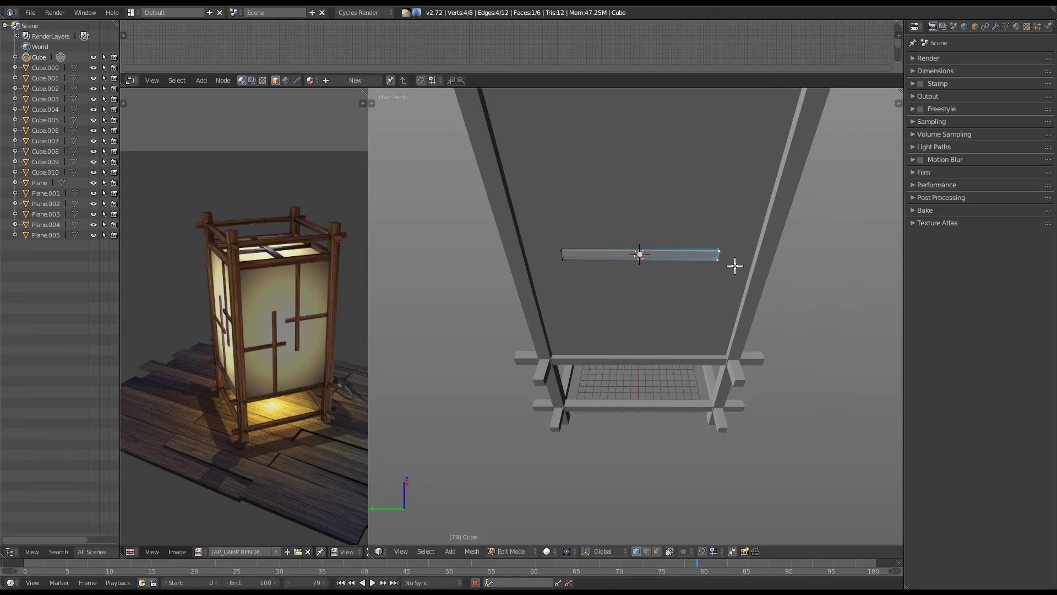
key("ctrl+space")
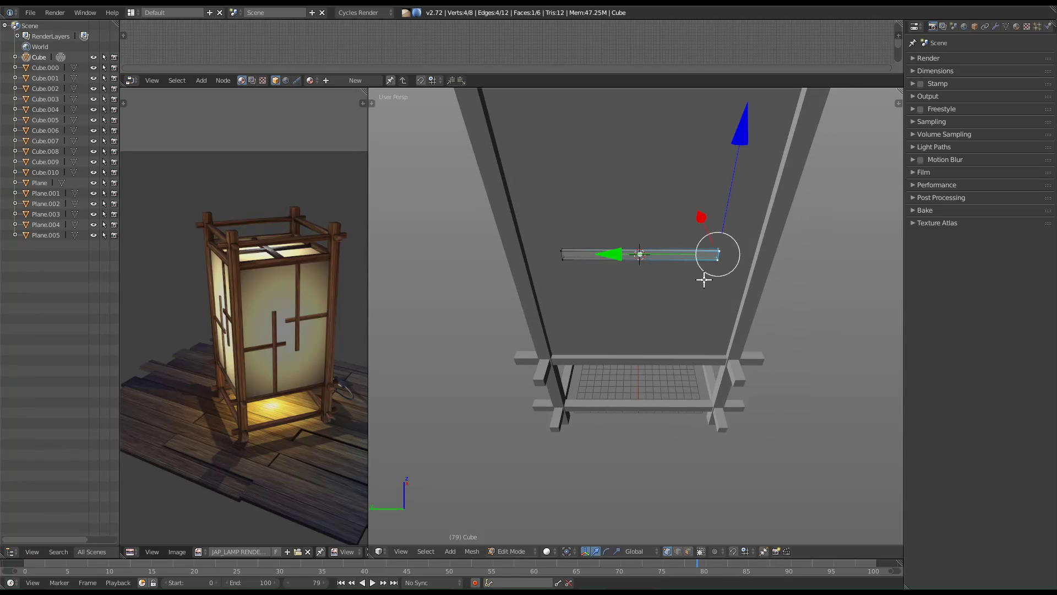
middle_click_drag(619, 253, 617, 253)
left_click_drag(618, 253, 577, 250)
Extend the bar's opposite end along Y to the corner post and return to object mode.
key("a")
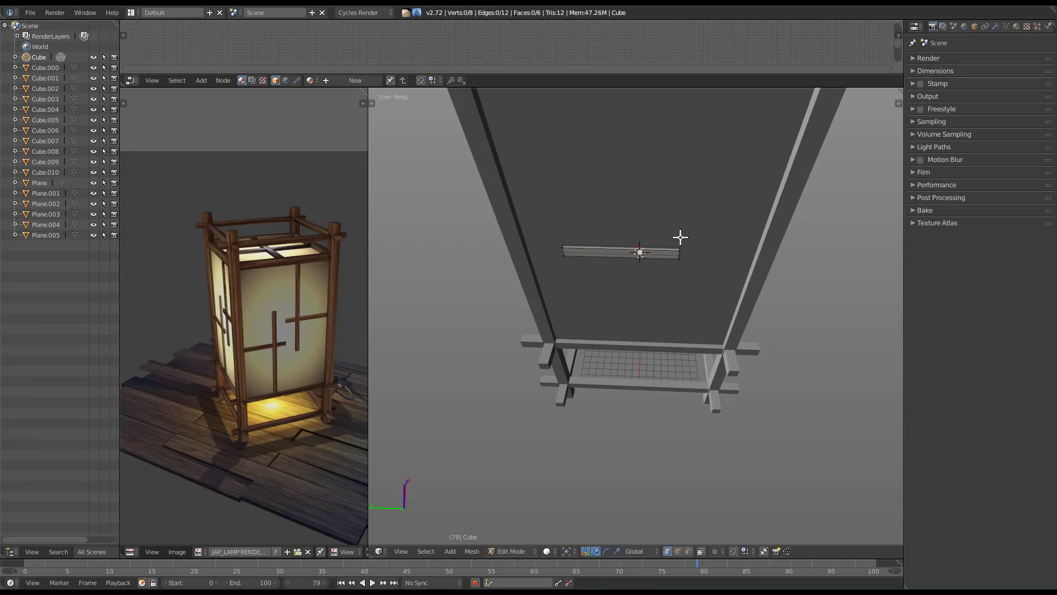
left_click_drag(520, 208, 580, 279)
left_click_drag(468, 248, 431, 246)
middle_click_drag(432, 246, 658, 313)
key("Tab")
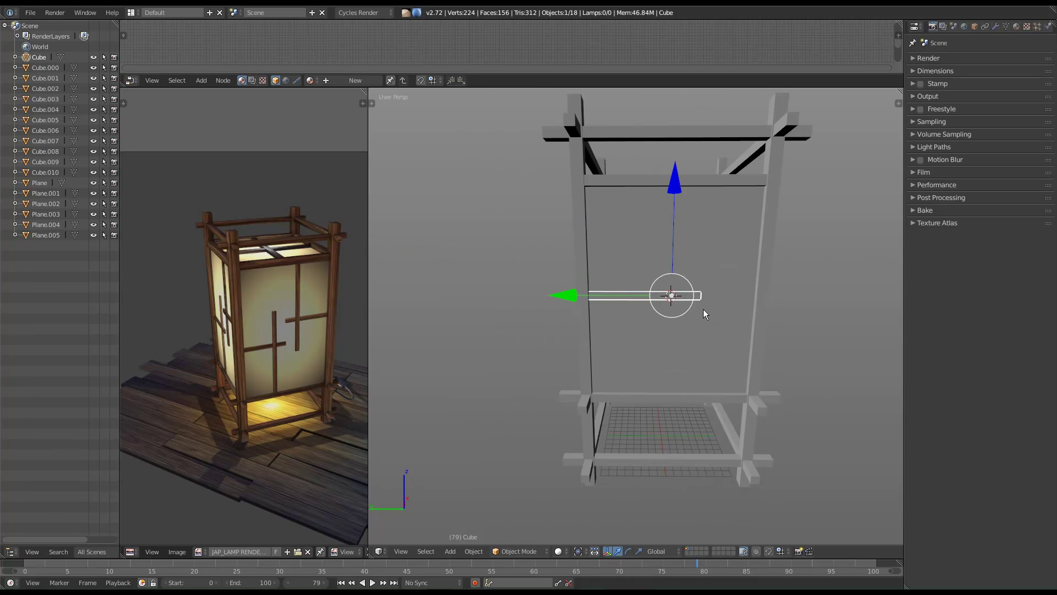
Lower the horizontal bar along Z below the panel's middle and shorten its free end slightly.
left_click_drag(660, 179, 681, 243)
key("Tab")
key("a")
right_click(698, 325)
left_click_drag(590, 325, 576, 328)
key("Tab")
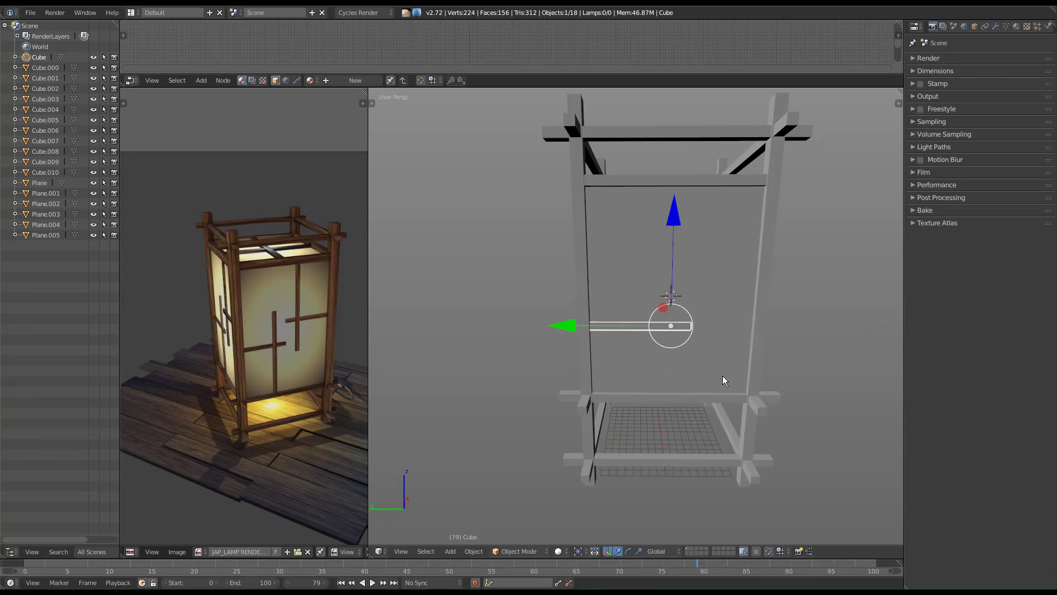
Duplicate the horizontal bar and rotate the copy 90° about X.
key("Left")
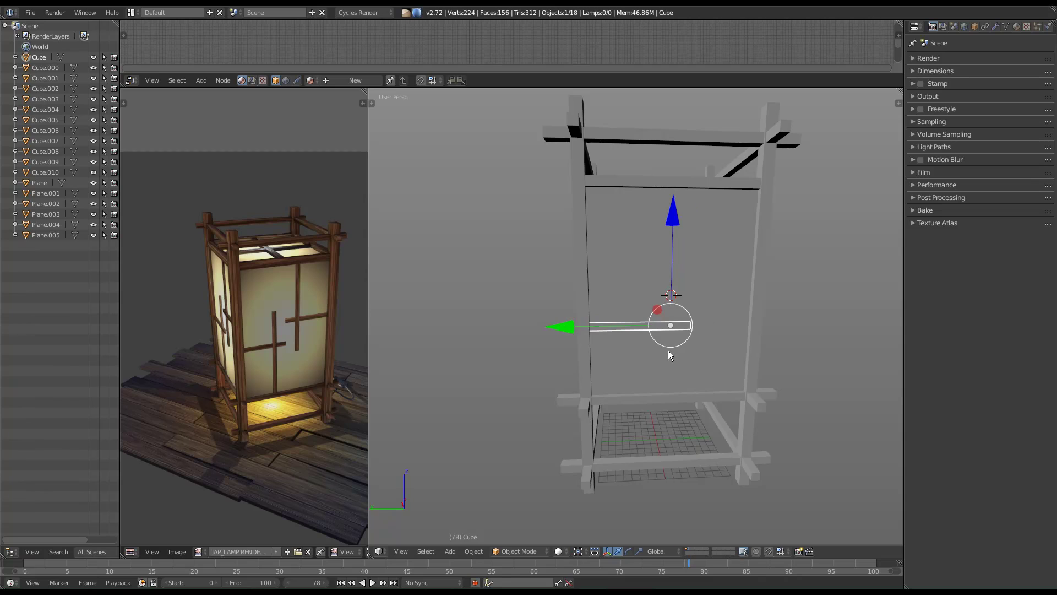
key("shift+d")
key("r")
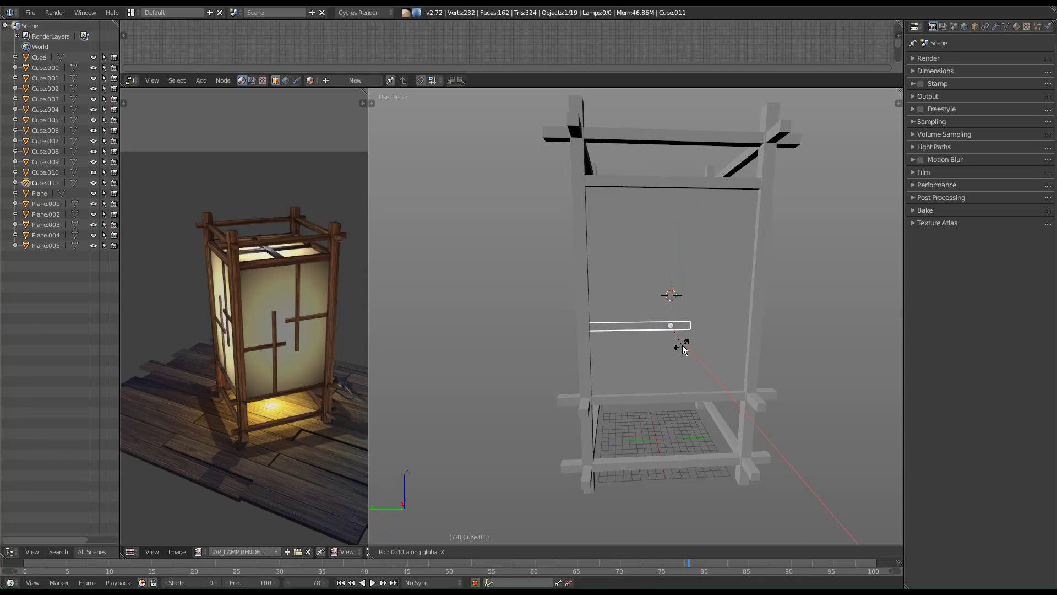
type("90")
key("Return")
Stretch the upright bar down to the lower rail, lower its top end a little, and shift it sideways along Y.
key("Tab")
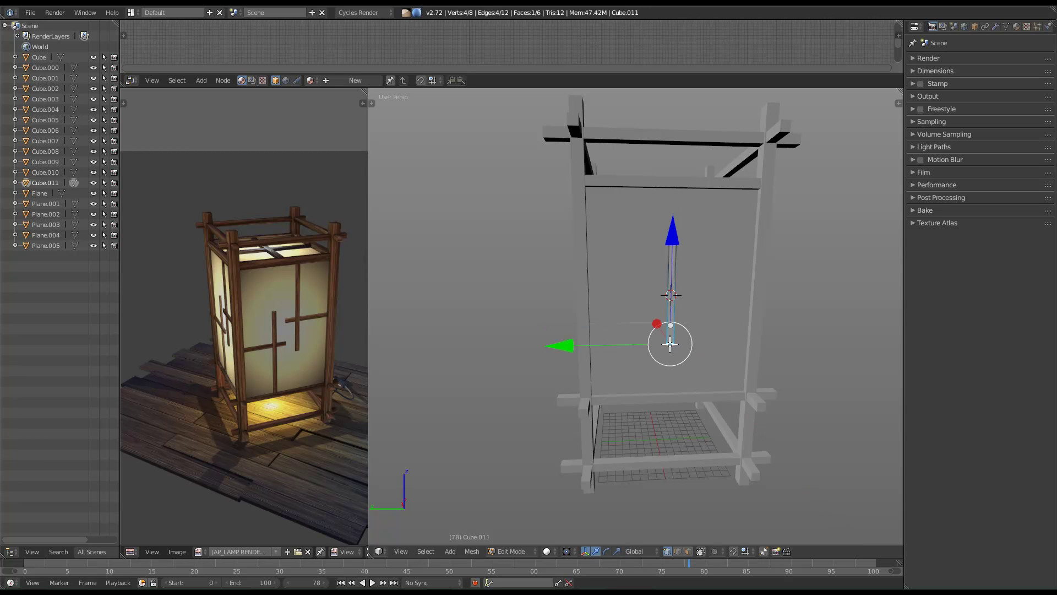
left_click_drag(672, 239, 672, 286)
key("a")
key("b")
left_click_drag(647, 210, 730, 271)
mouse_move(672, 136)
left_mouse_down()
mouse_move(671, 181)
mouse_move(667, 155)
left_mouse_up()
key("a")
left_click_drag(571, 330, 561, 334)
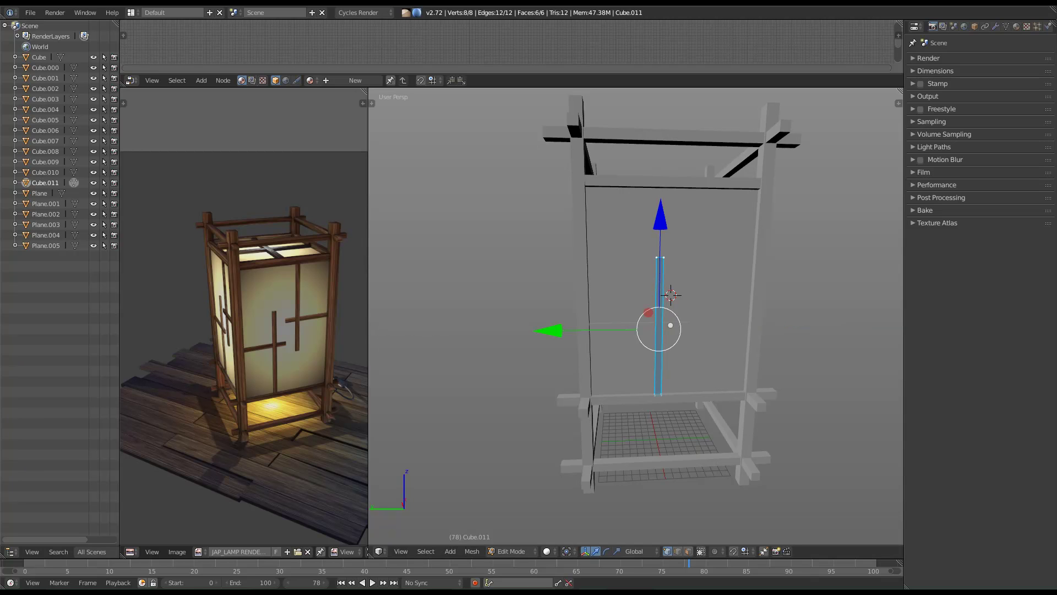
Switch to the web browser, search Google Images for "Lampe japonaise", and browse the lantern pictures for lattice ideas.
key("alt+Tab")
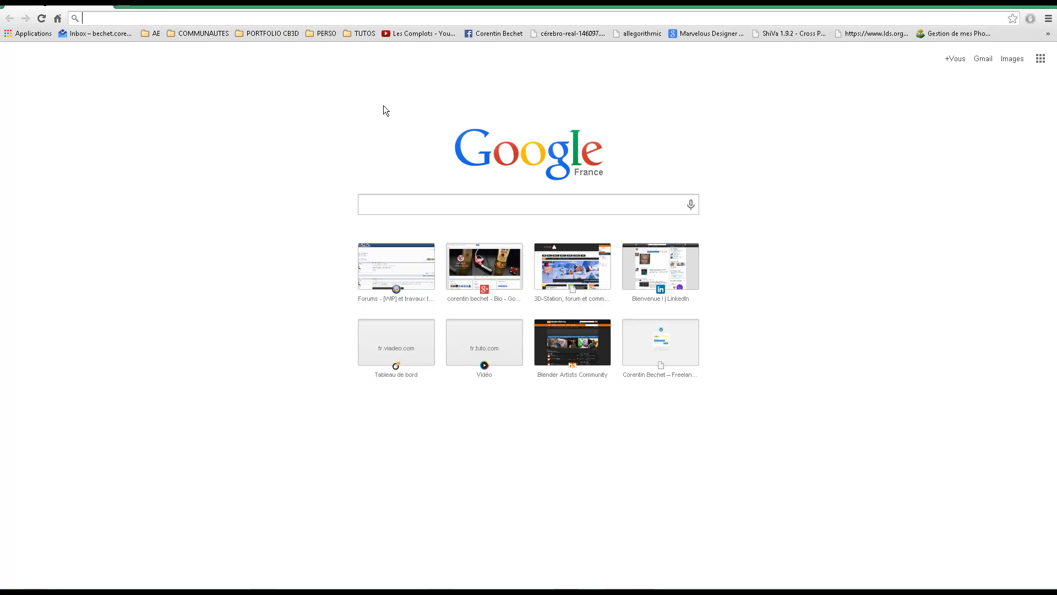
type("Lampe japonaise")
key("Return")
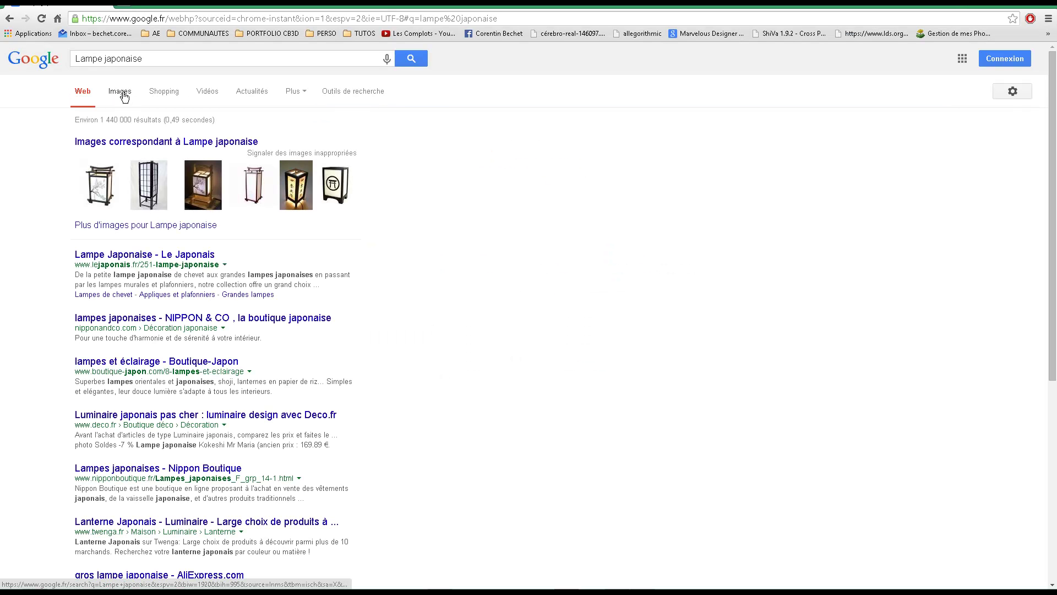
left_click(122, 94)
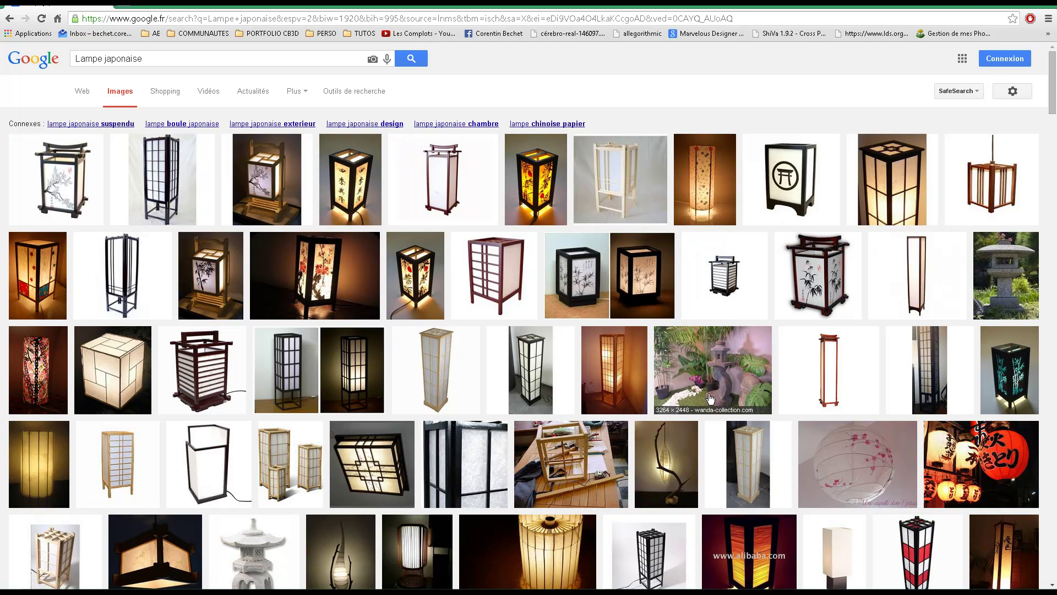
scroll(693, 408, "down", 5)
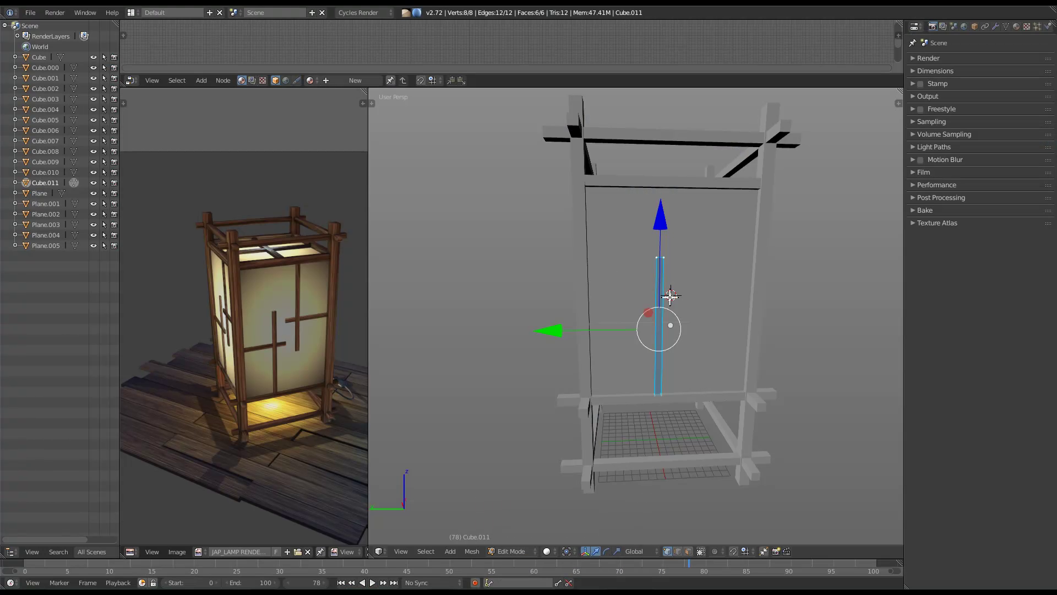
Switch back to Blender and lower the upright bar's top vertices along Z to shorten it.
middle_click_drag(705, 309, 613, 336, "shift")
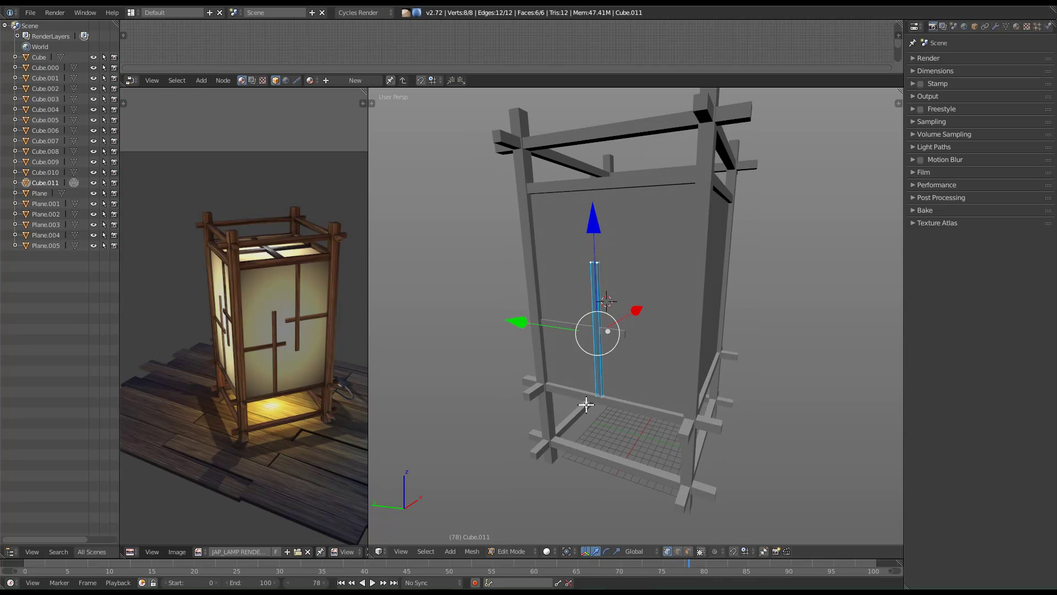
middle_click_drag(629, 347, 627, 347)
key("a")
key("b")
mouse_move(547, 242)
left_mouse_down()
mouse_move(678, 296)
mouse_move(674, 282)
left_mouse_up()
left_click_drag(585, 149, 596, 167)
middle_click_drag(636, 338, 552, 372)
Leave edit mode and join the upright and horizontal bars into one object.
key("Tab")
right_click(572, 332, "shift")
key("Right")
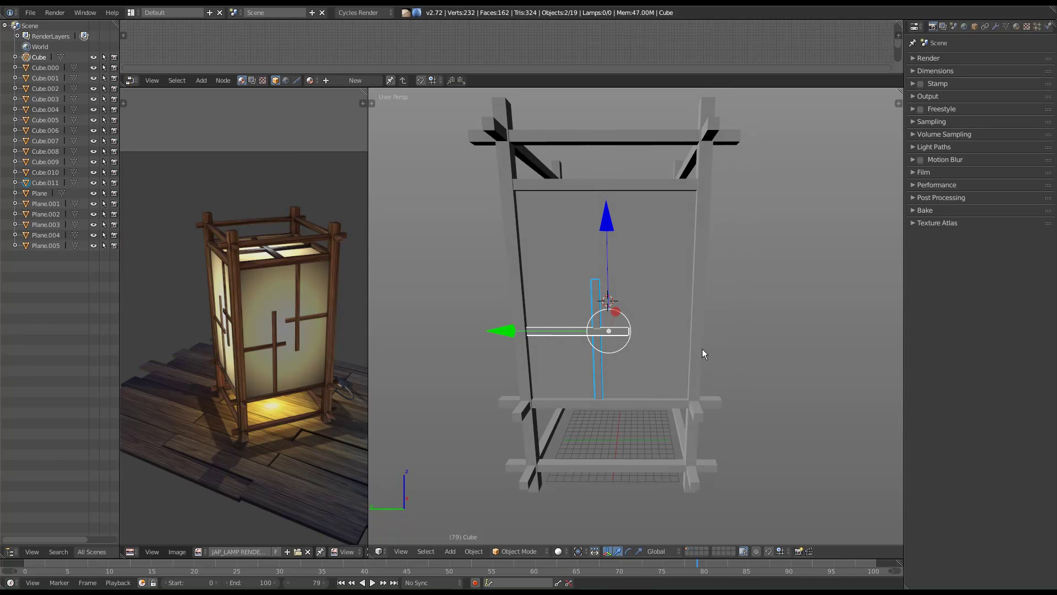
key("ctrl+j")
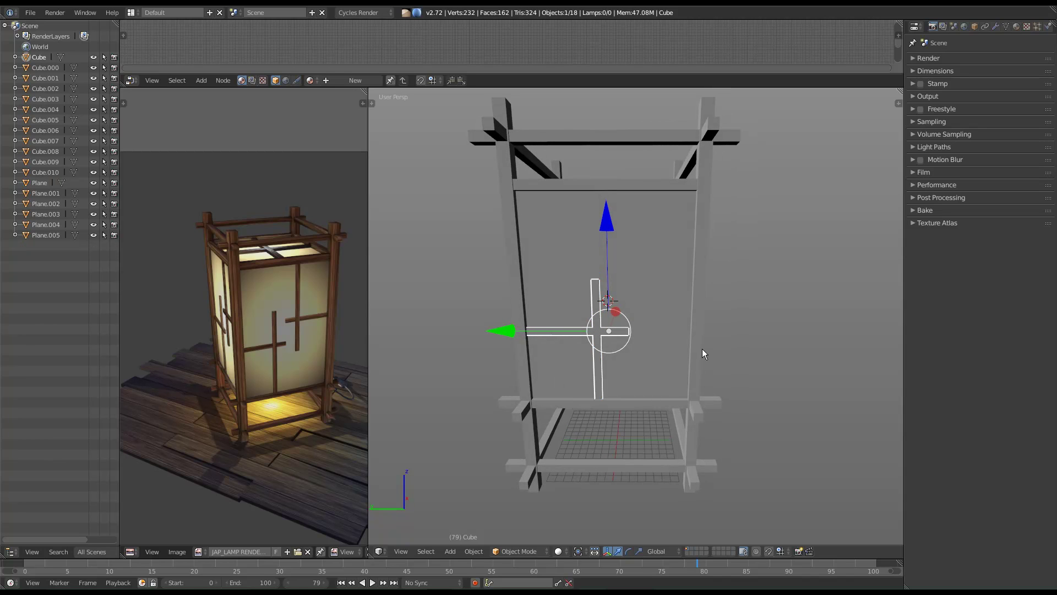
key("ctrl+z")
key("ctrl+shift+z")
scroll(631, 316, "up", 2, "shift")
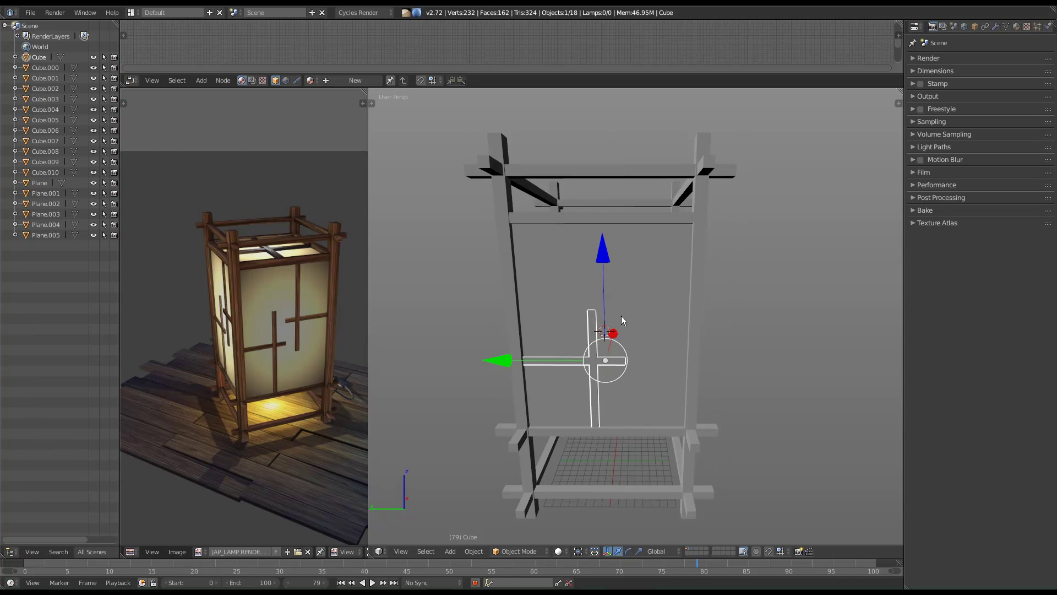
Duplicate the bar cross, rotate the copy 180° about X, and raise it along Z to the panel's upper rail.
key("shift+d")
right_click(621, 315)
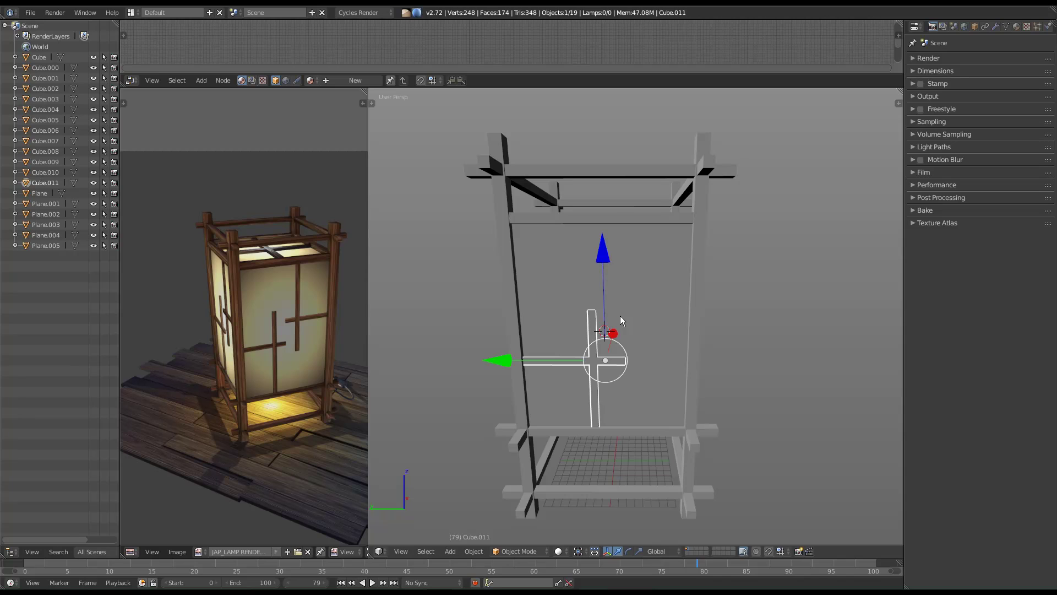
left_click_drag(600, 254, 621, 247)
key("r")
key("x")
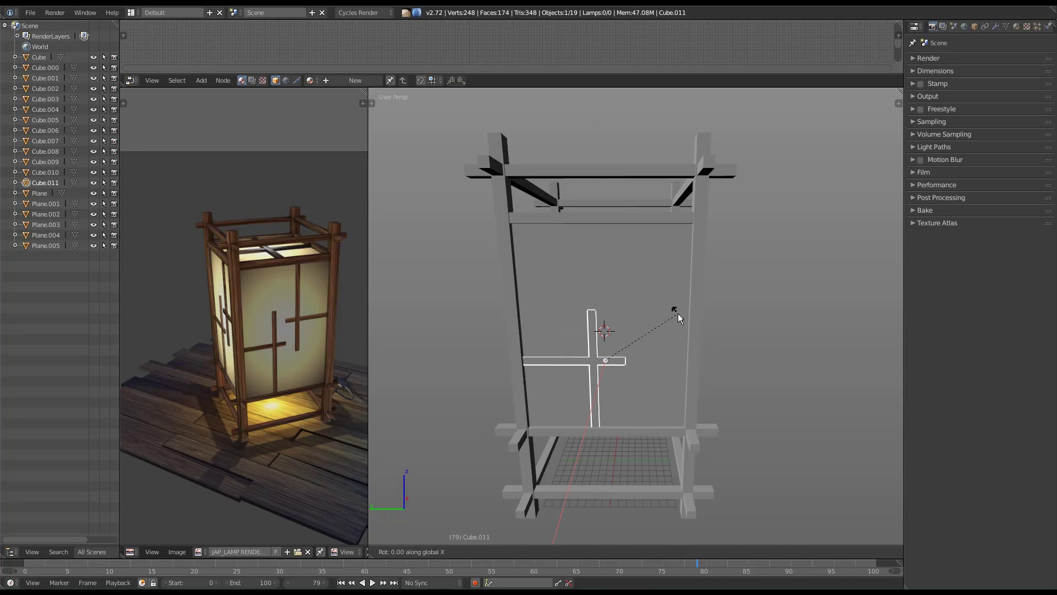
type("180")
key("Return")
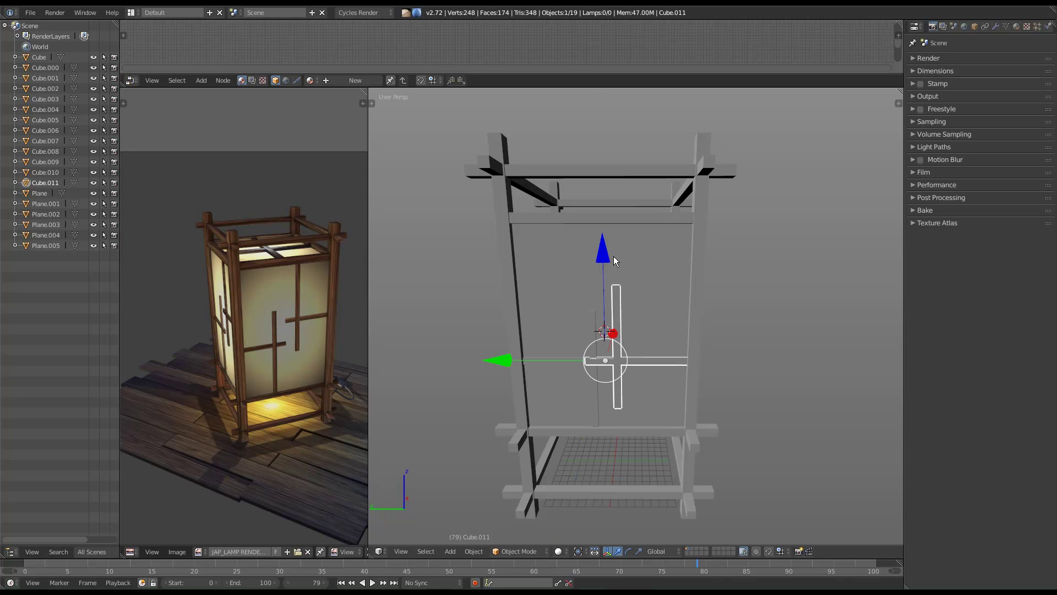
left_click_drag(603, 253, 607, 197)
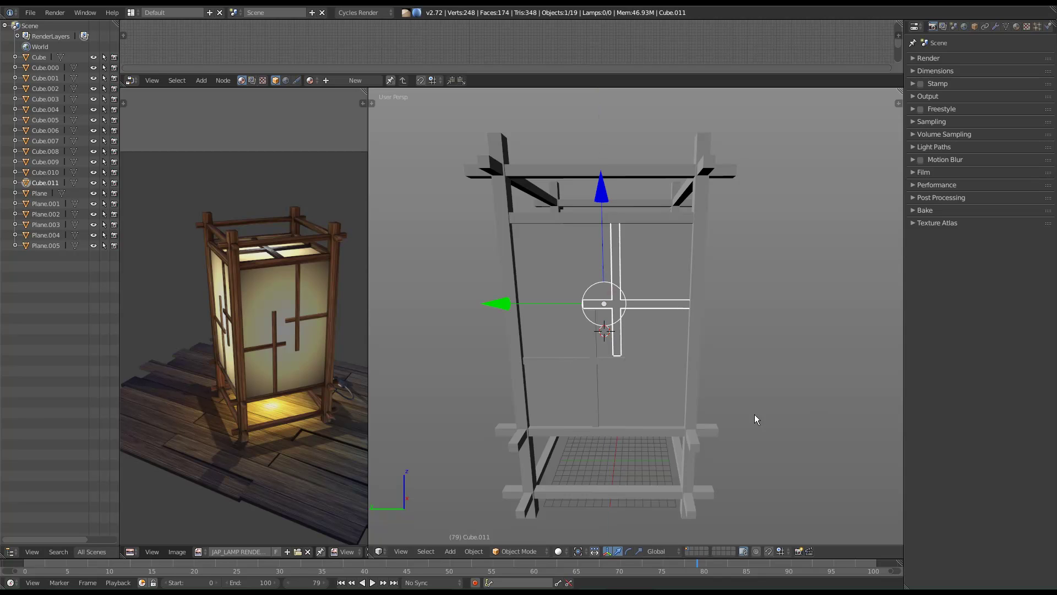
Deselect the rotated copy and select the original lower bar cross.
middle_click_drag(670, 329, 784, 324)
scroll(702, 325, "up", 3)
key("a")
middle_click_drag(620, 352, 579, 358)
right_click(567, 365)
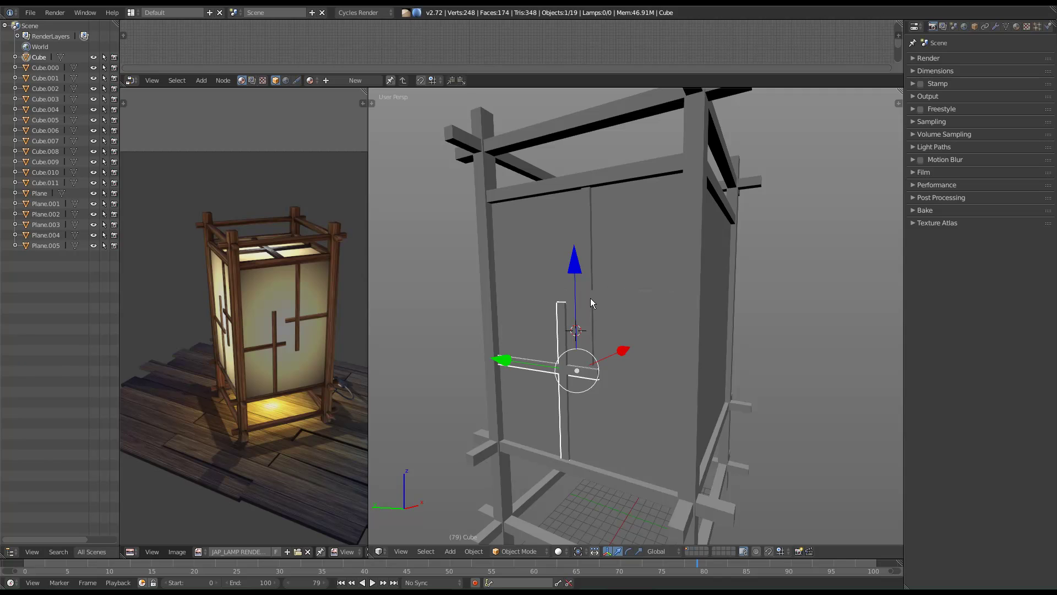
Join the two cross-shaped bar objects on the lantern's front panel into a single object.
right_click(591, 299, "shift")
key("ctrl+space")
mouse_move(609, 385)
middle_mouse_down()
mouse_move(529, 400)
mouse_move(580, 385)
mouse_move(618, 395)
mouse_move(624, 378)
mouse_move(623, 391)
middle_mouse_up()
scroll(578, 387, "down", 3)
middle_click_drag(619, 335, 631, 342)
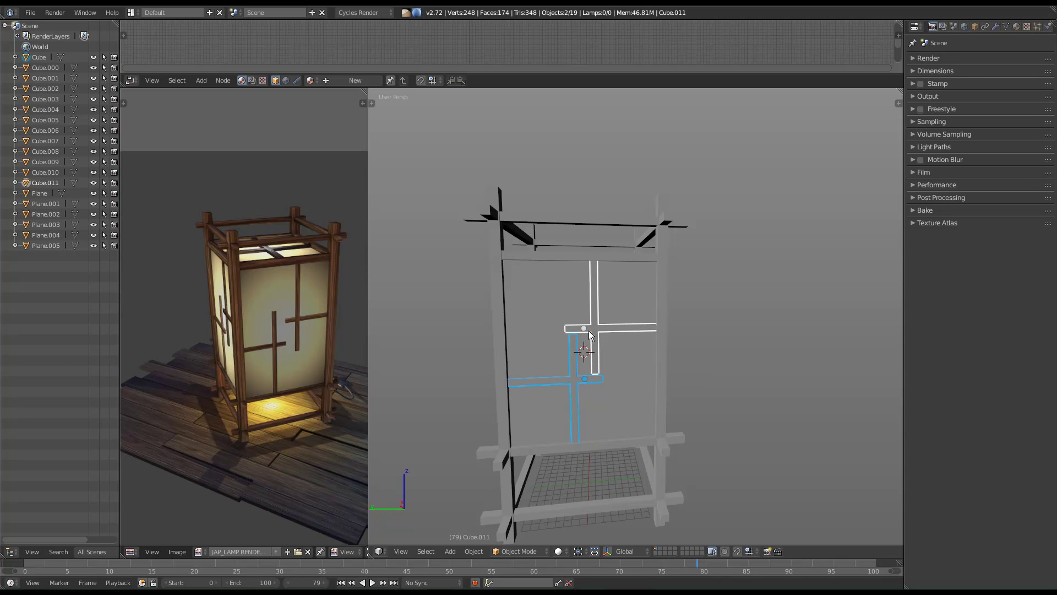
key("ctrl+j")
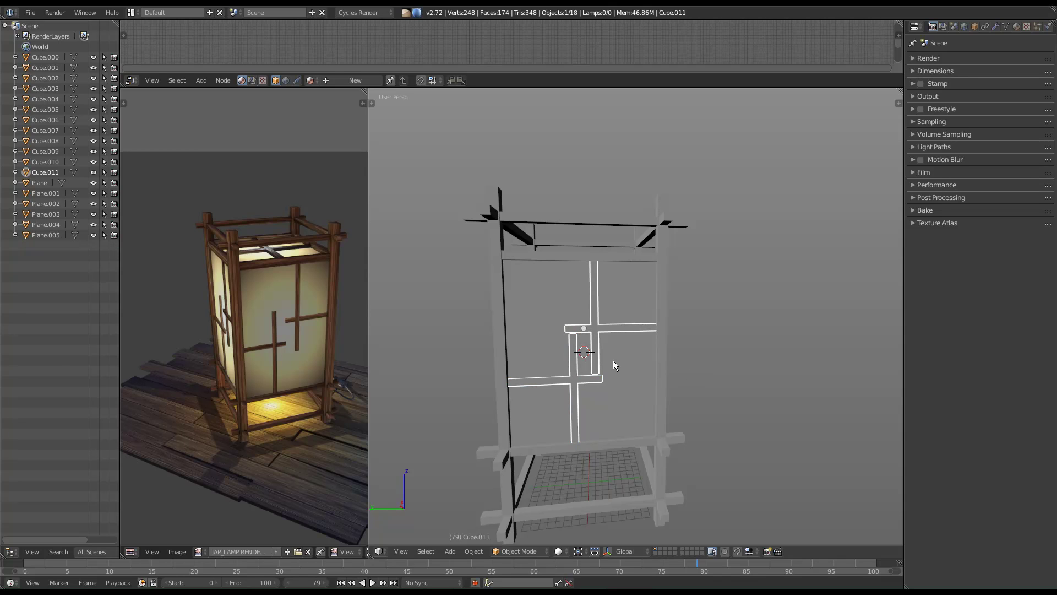
In Edit Mode, lengthen the two horizontal bars slightly by scaling their inner end vertices outward along Y.
scroll(654, 362, "up", 3)
scroll(546, 328, "up", 1)
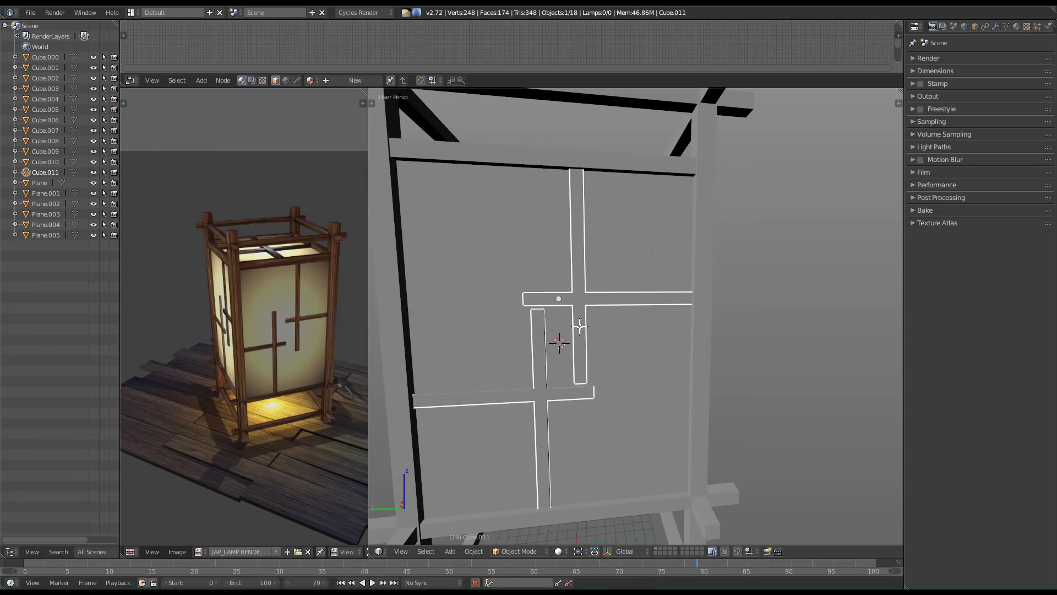
key("Tab")
scroll(579, 329, "up", 2)
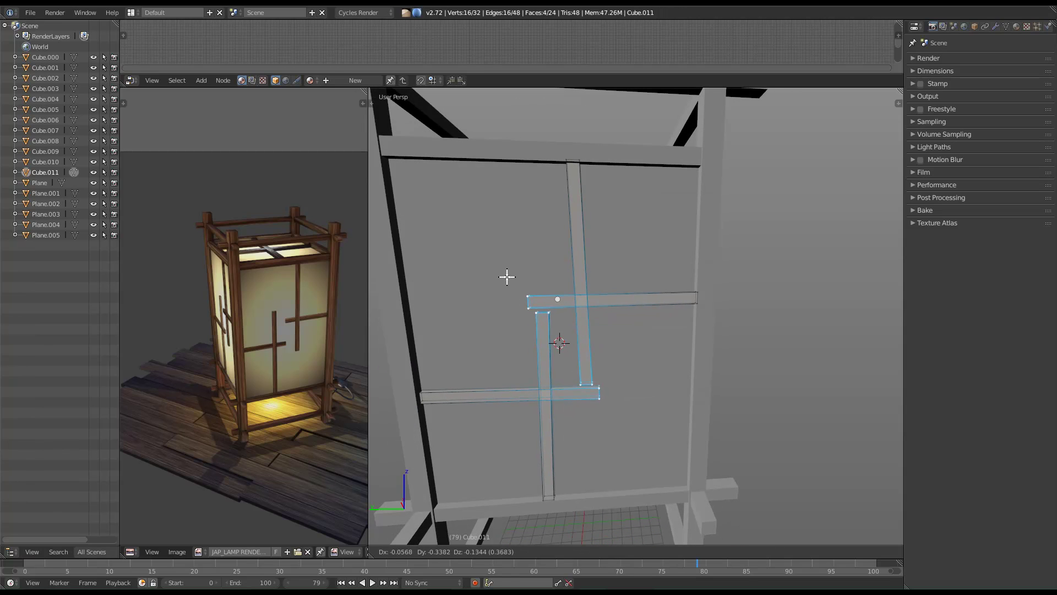
key("a")
key("v")
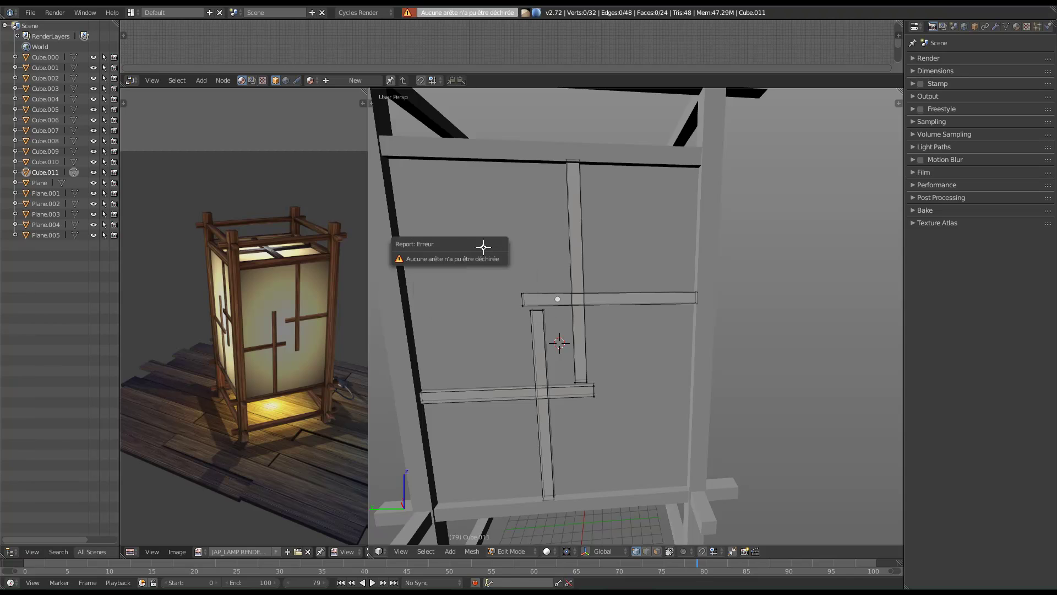
middle_click_drag(524, 295, 535, 262, "shift")
key("b")
left_click_drag(501, 232, 537, 271)
key("b")
left_click_drag(602, 338, 600, 380)
key("b")
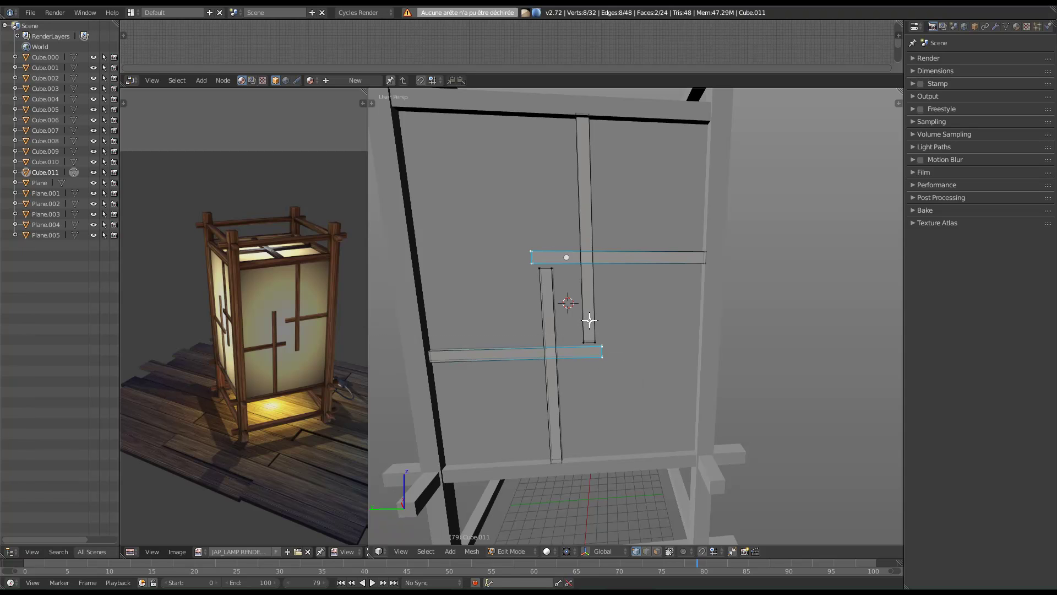
key("s")
key("x")
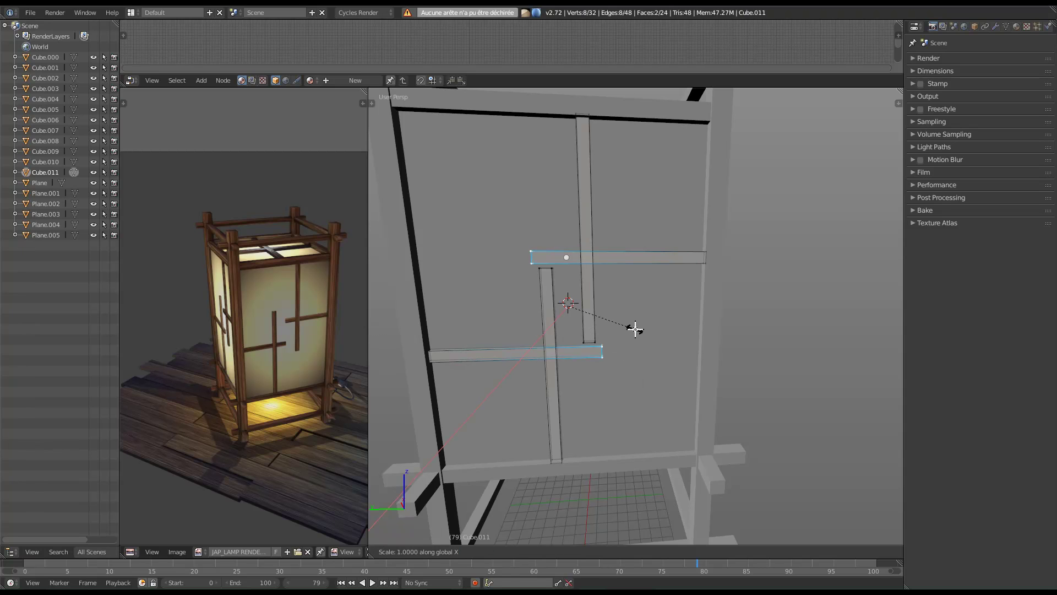
key("y")
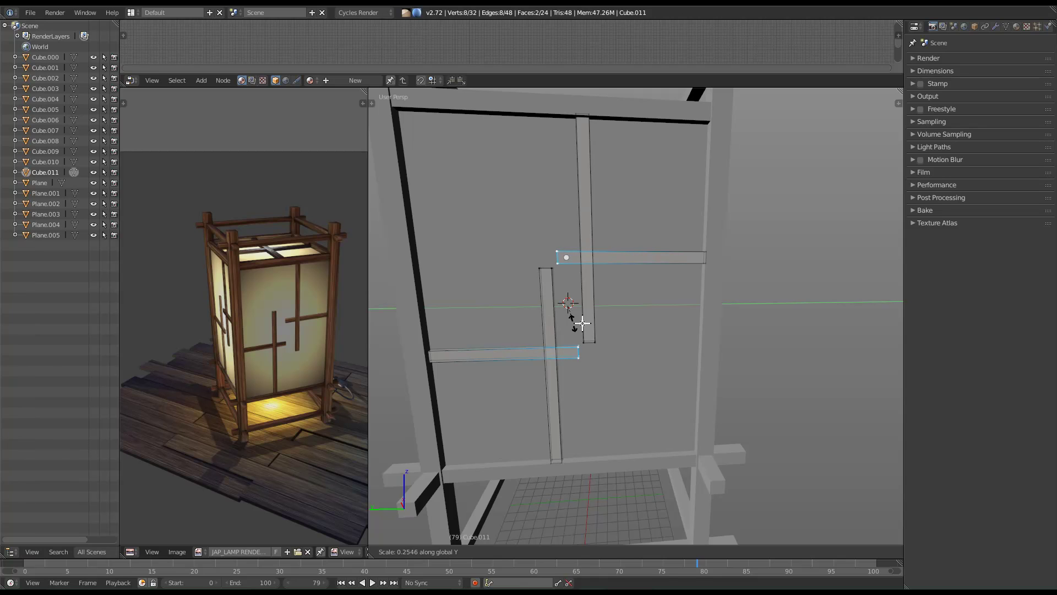
left_click(658, 325)
Align the inner ends of the two vertical bars at one height by scaling them to 0 along Z, and return to Object Mode.
key("a")
key("b")
left_click_drag(527, 279, 566, 256)
key("b")
left_click_drag(566, 296, 598, 358)
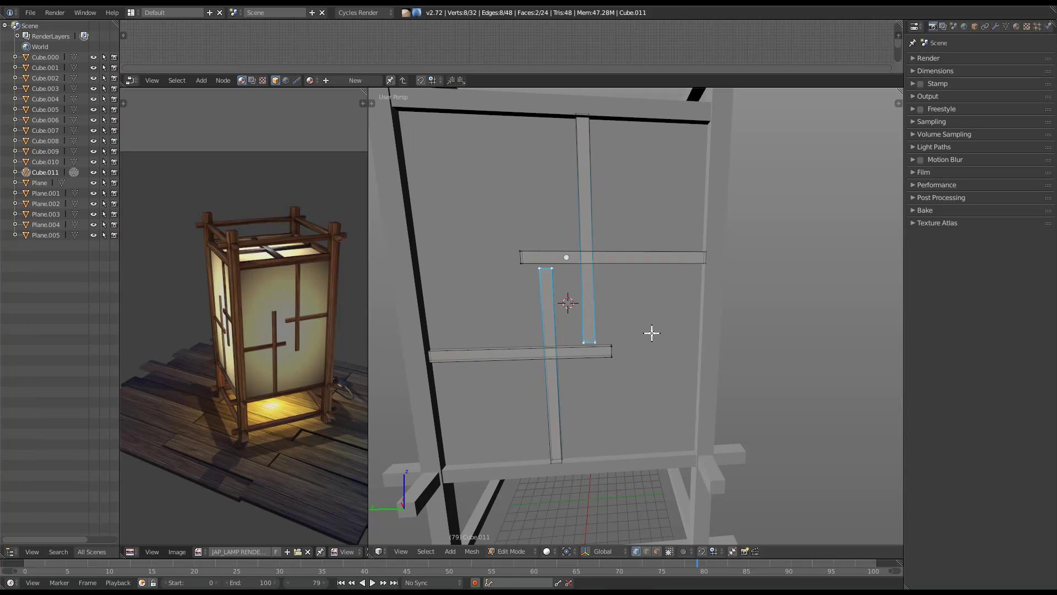
key("s")
key("z")
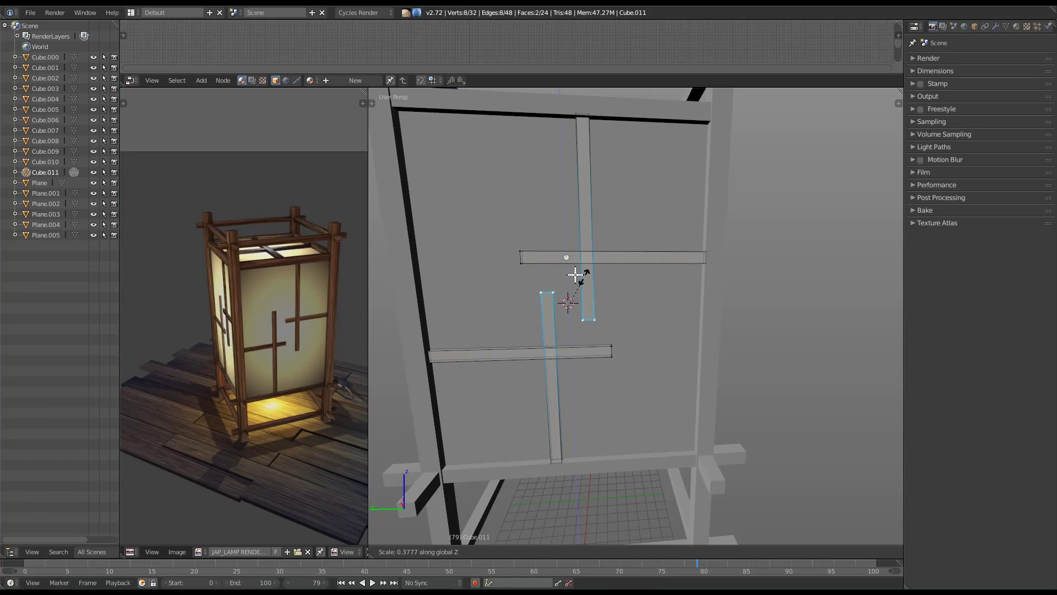
type("0")
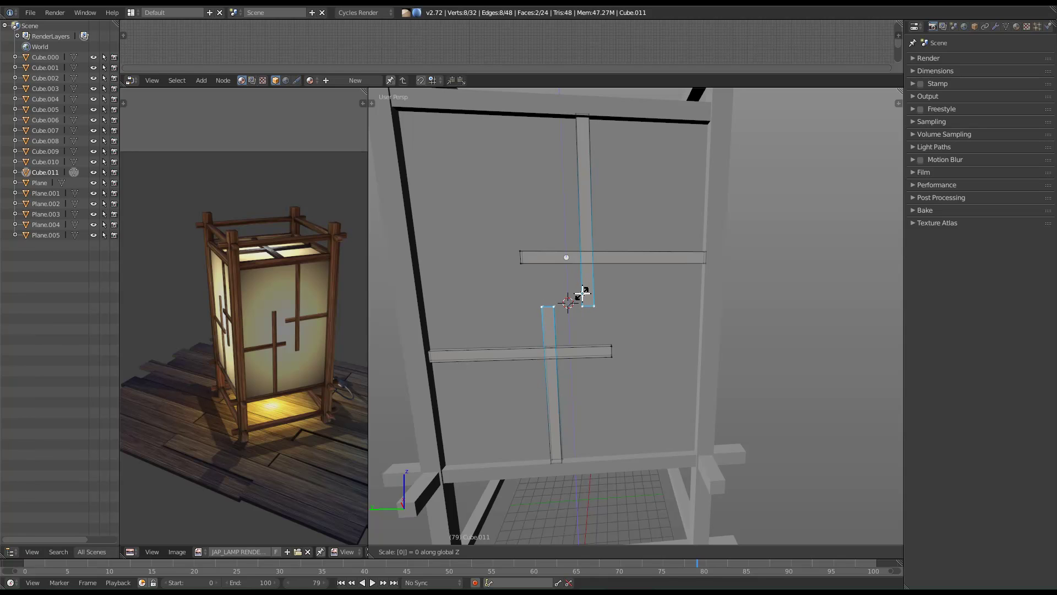
key("Return")
key("Tab")
mouse_move(610, 356)
middle_mouse_down()
mouse_move(578, 352)
mouse_move(603, 357)
middle_mouse_up()
key("a")
Bring the 3D cursor to the grid's centre and set the joined bars' origin to the 3D cursor.
middle_click_drag(648, 372, 496, 382)
right_click(576, 309)
scroll(606, 317, "up", 5)
middle_click_drag(636, 409, 639, 286, "shift")
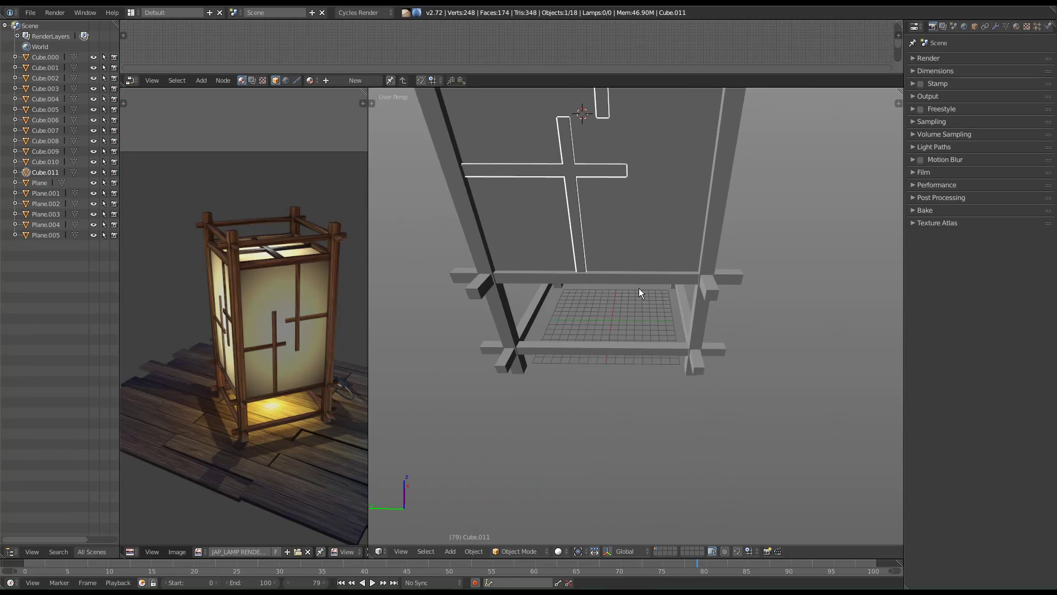
scroll(583, 121, "down", 6)
mouse_move(657, 362)
middle_mouse_down()
mouse_move(634, 412)
mouse_move(653, 364)
middle_mouse_up()
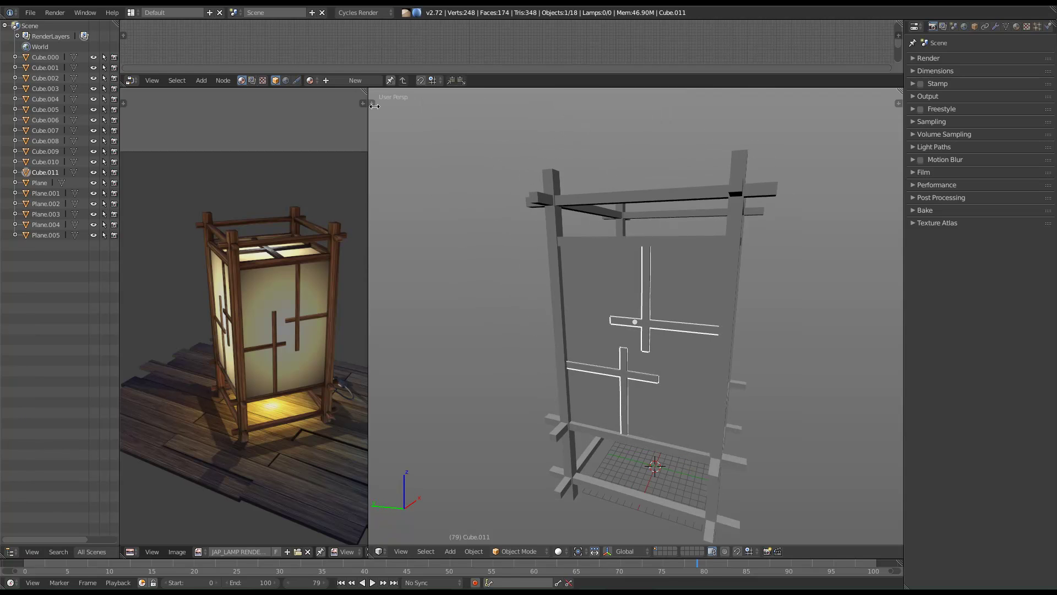
key("t")
left_click(424, 221)
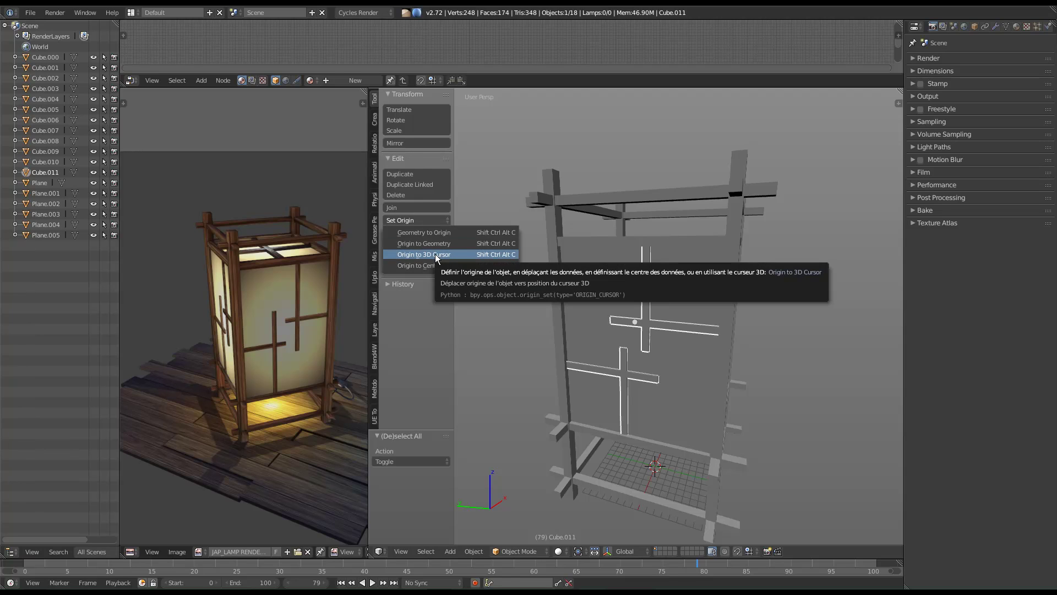
left_click(494, 254)
key("t")
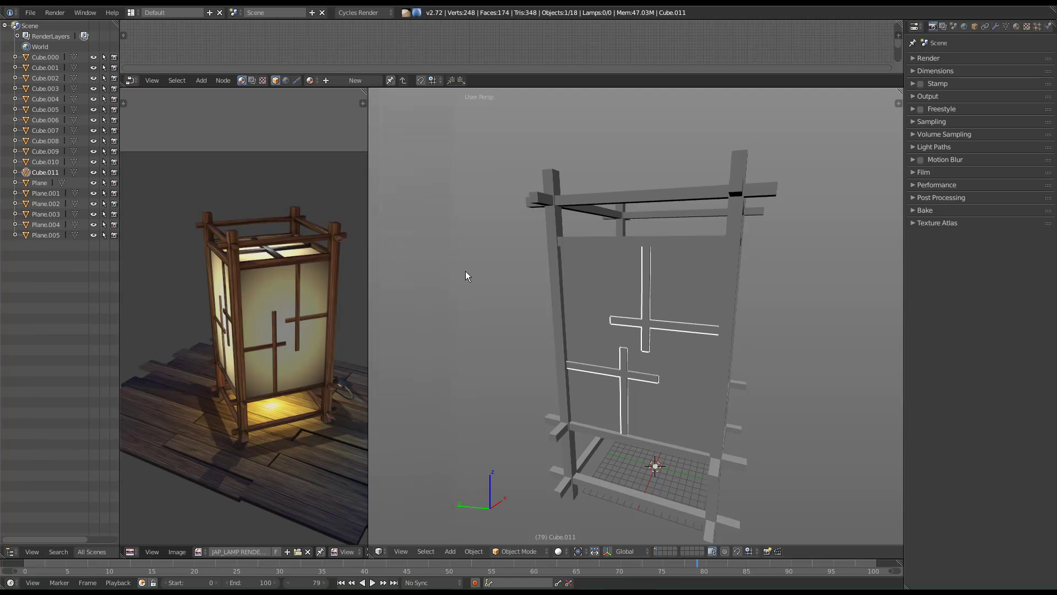
Duplicate the joined bars and rotate the copy 90° around Z onto the adjacent side of the lantern.
middle_click_drag(650, 333, 596, 256, "shift")
middle_click_drag(711, 335, 704, 346)
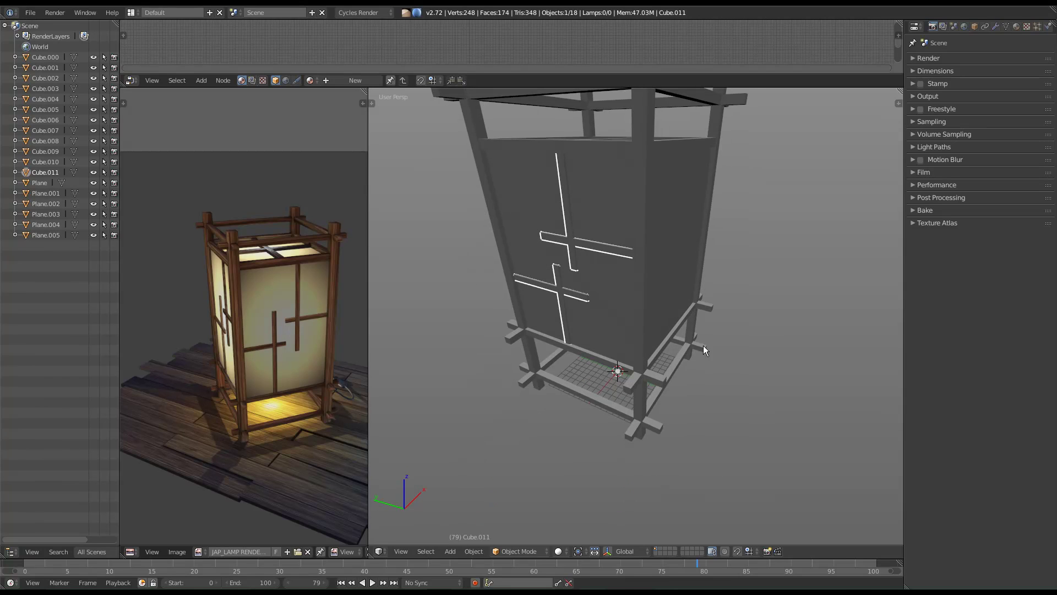
key("shift+d")
type("r")
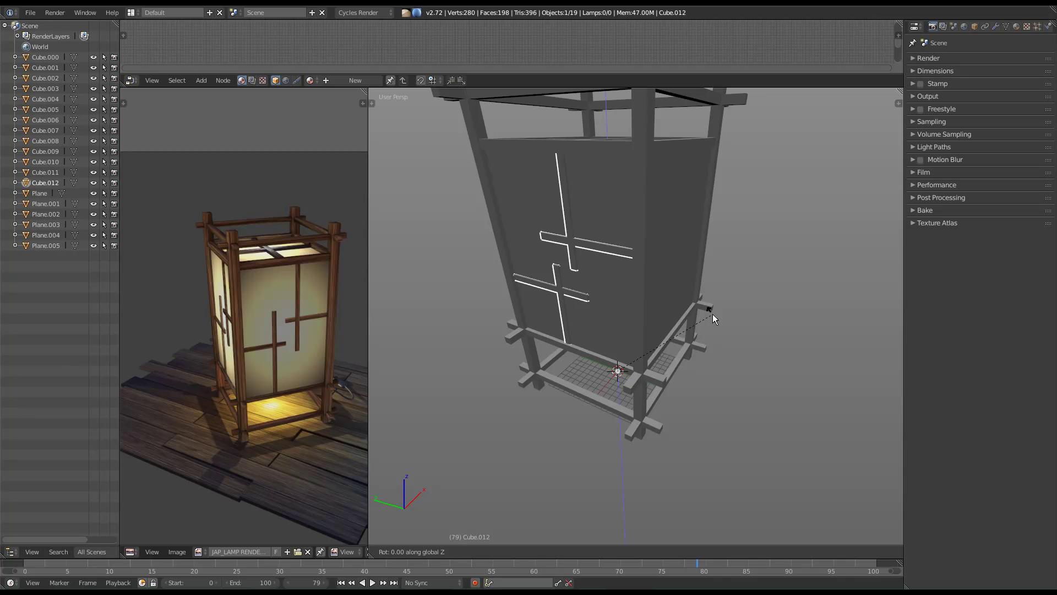
type("z90")
key("Return")
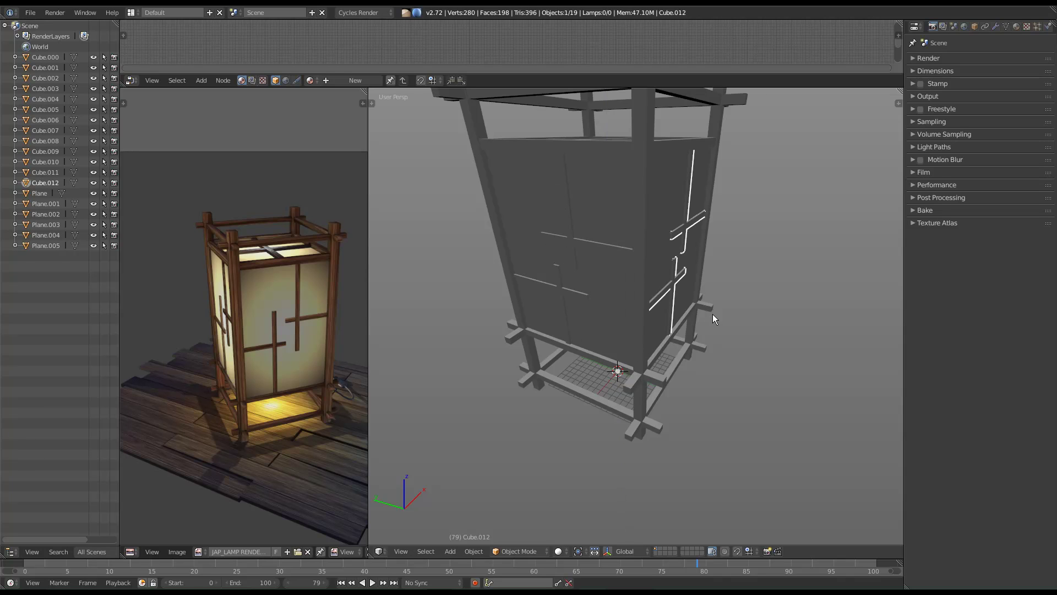
Duplicate the bars twice more, rotating each copy a further 90° around Z for the remaining sides, and clear the selection.
key("shift+d")
key("r")
key("z")
key("Escape")
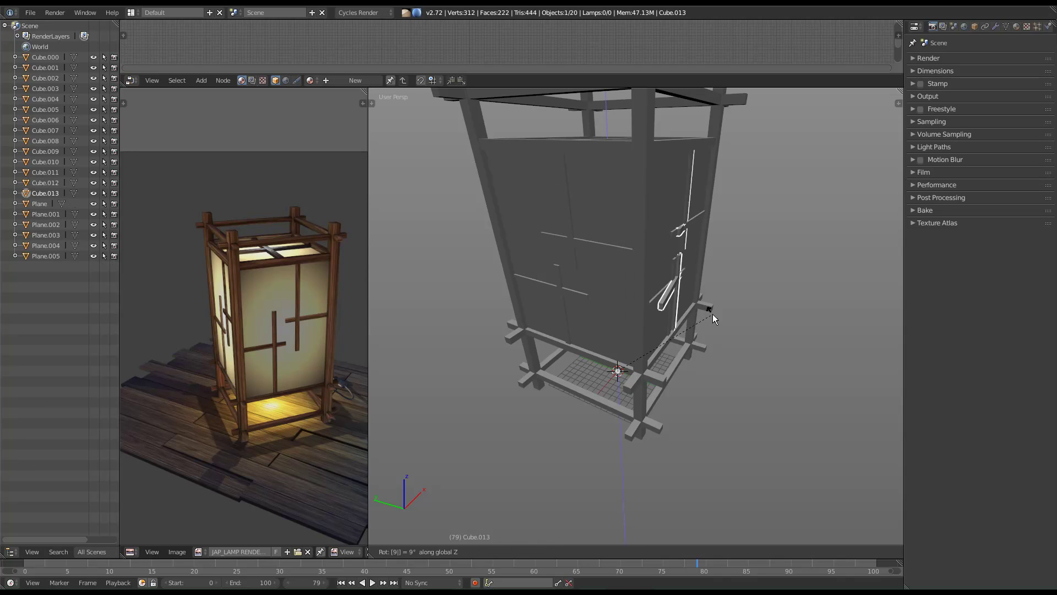
key("shift+d")
key("r")
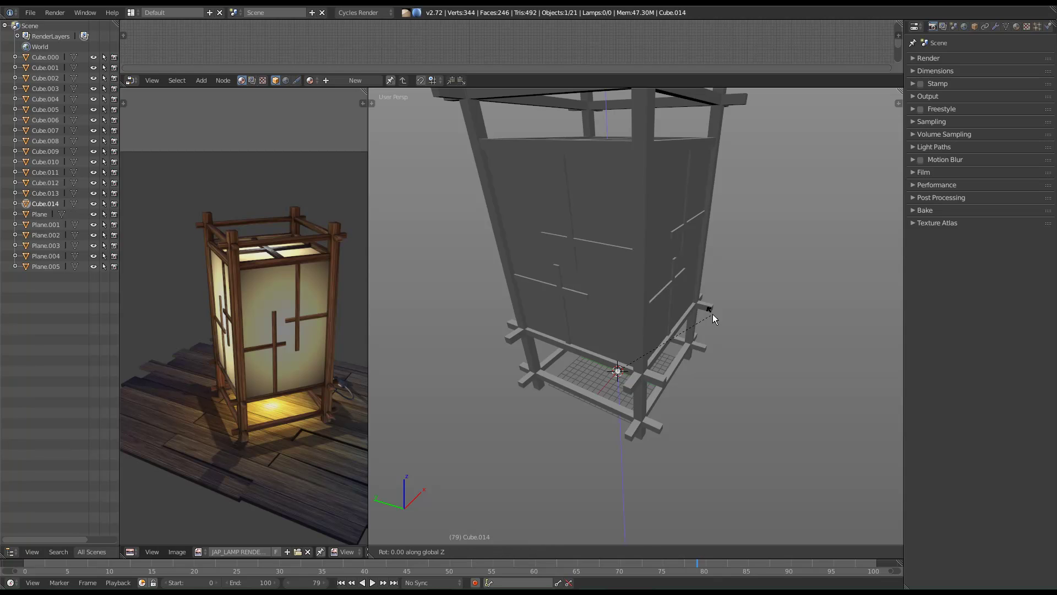
key("Return")
key("a")
Switch to an empty layer and add a cube mesh at the 3D cursor.
middle_click_drag(713, 313, 583, 315)
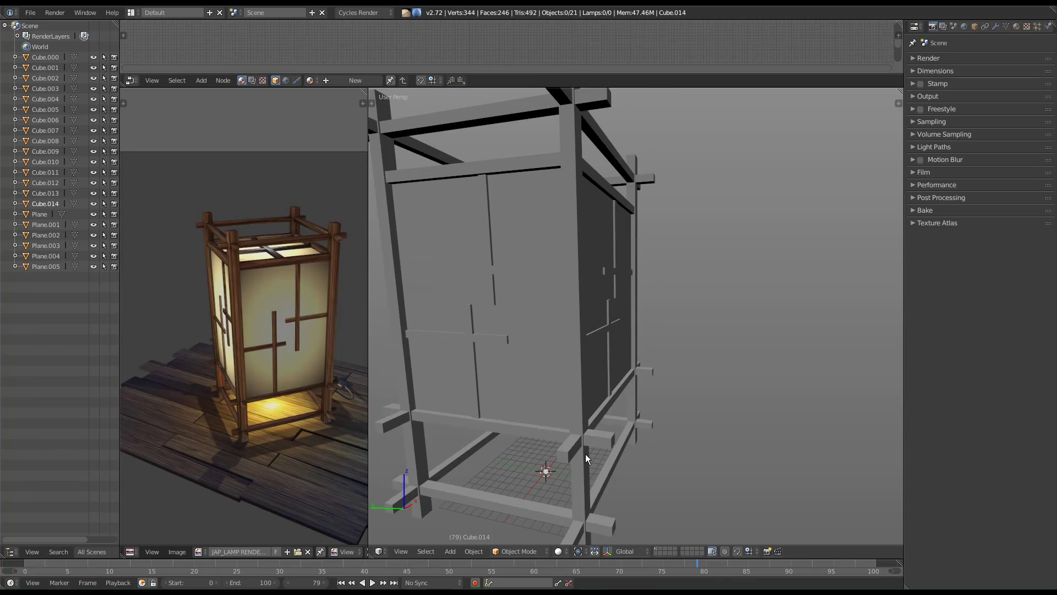
middle_click_drag(604, 406, 659, 388)
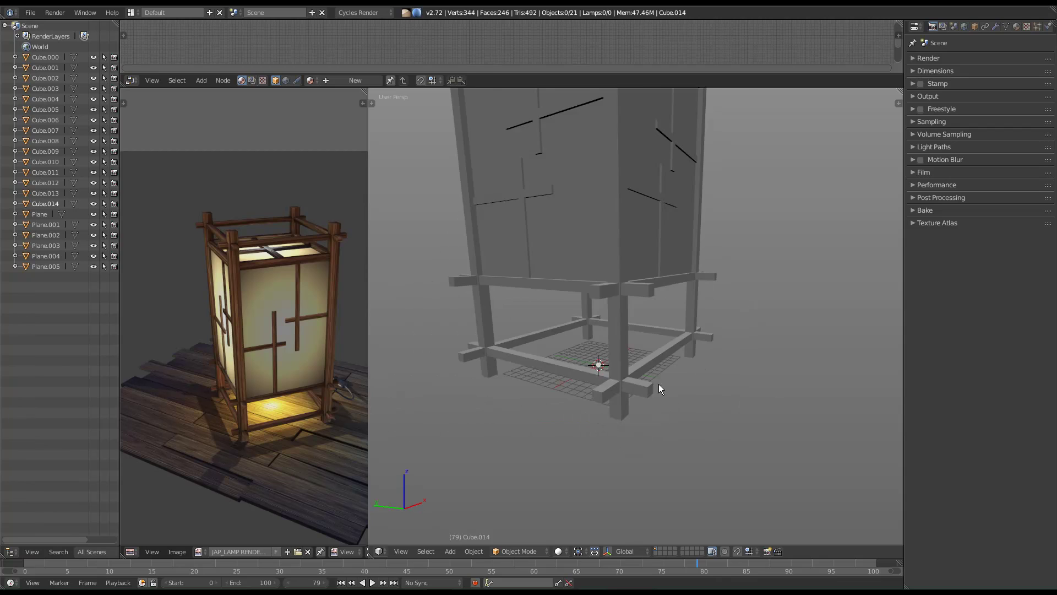
middle_click_drag(623, 318, 643, 403)
mouse_move(622, 361)
middle_mouse_down()
mouse_move(630, 298)
mouse_move(645, 419)
mouse_move(710, 298)
mouse_move(663, 319)
mouse_move(736, 380)
mouse_move(663, 410)
mouse_move(681, 401)
mouse_move(688, 366)
mouse_move(682, 418)
middle_mouse_up()
middle_click_drag(619, 353, 572, 385)
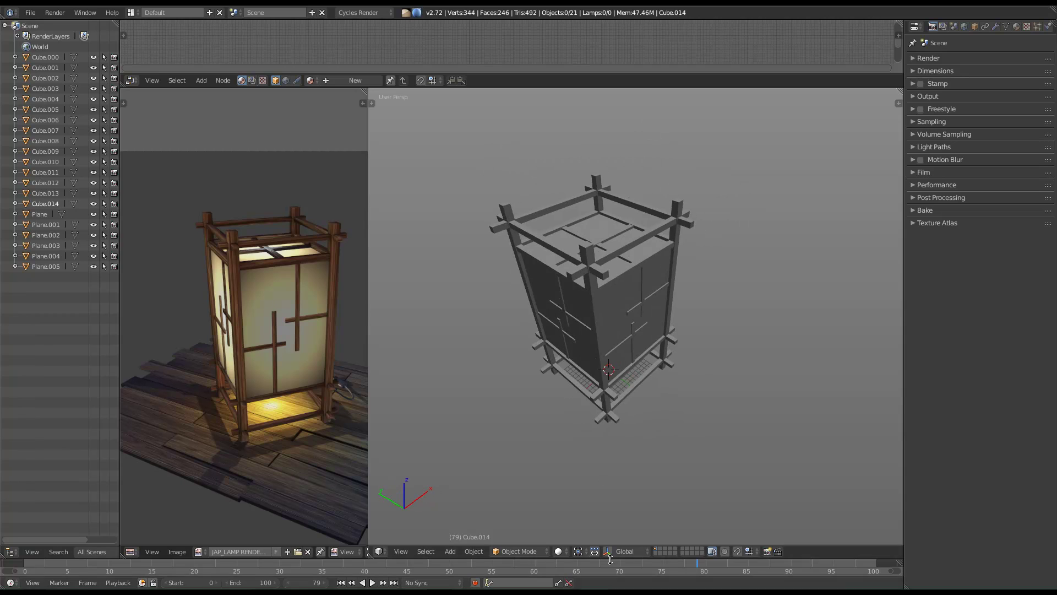
left_click(661, 548)
middle_click_drag(609, 424, 623, 335)
scroll(643, 392, "up", 4)
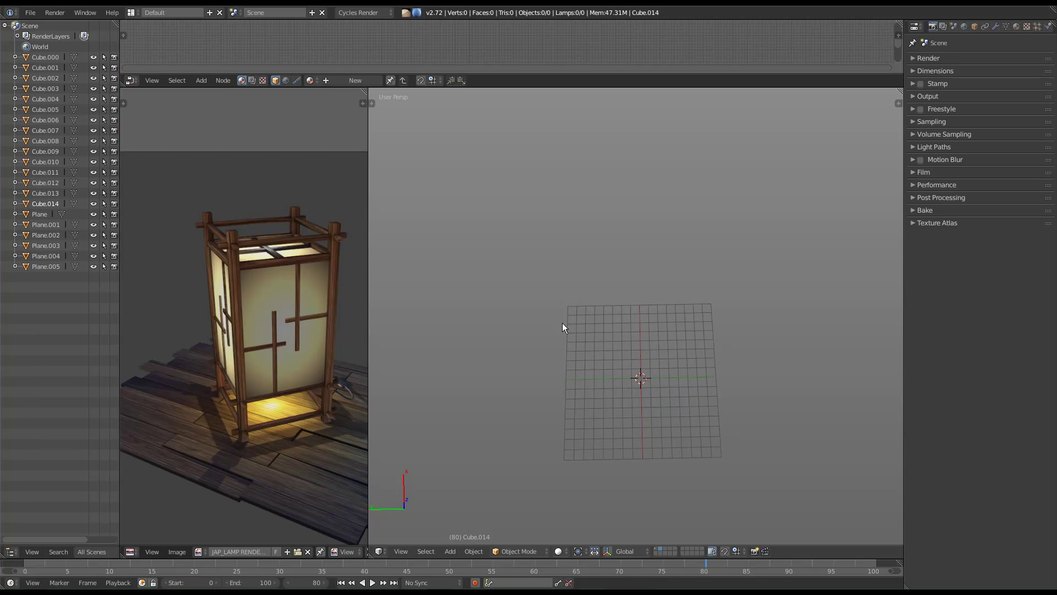
scroll(571, 306, "up", 2)
key("shift+a")
mouse_move(595, 316)
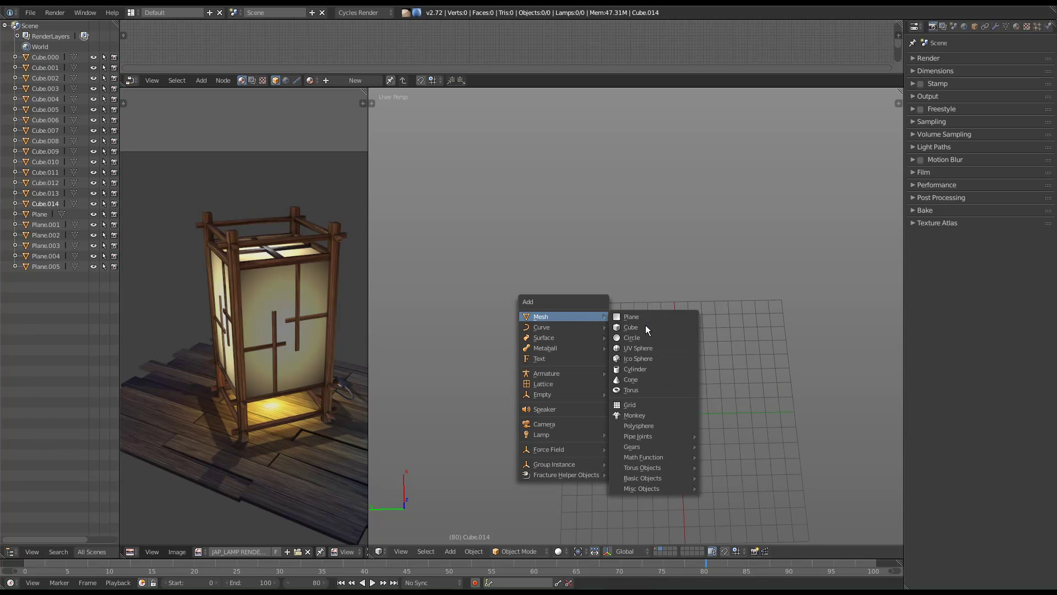
left_click(644, 326)
Enter Edit Mode on the cube in face selection and select only its top face.
middle_click_drag(723, 481, 689, 361)
key("Tab")
key("ctrl+Tab")
left_click(738, 351)
middle_click_drag(703, 472, 678, 373)
key("a")
middle_click_drag(767, 401, 651, 357)
right_click(662, 361)
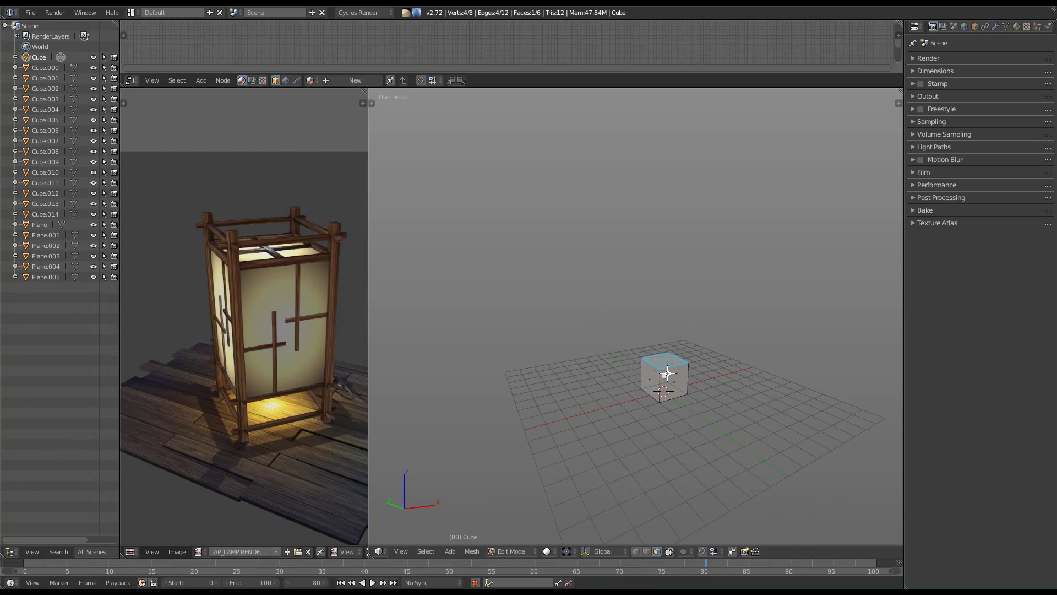
Examine the cube from varying distances and angles by zooming and using fly navigation.
scroll(667, 374, "up", 6)
scroll(669, 369, "down", 4)
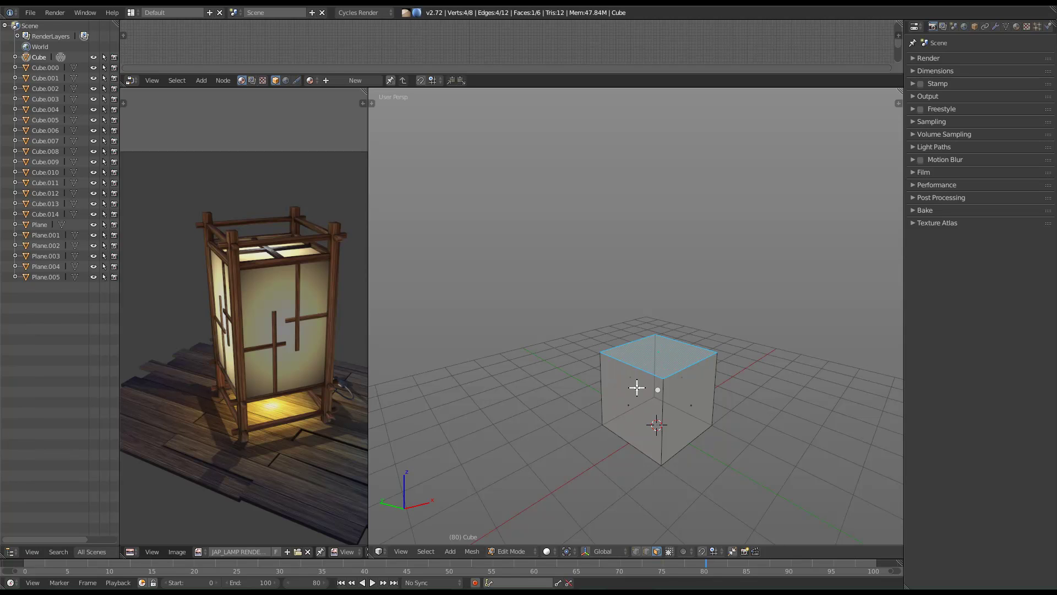
scroll(636, 387, "up", 7)
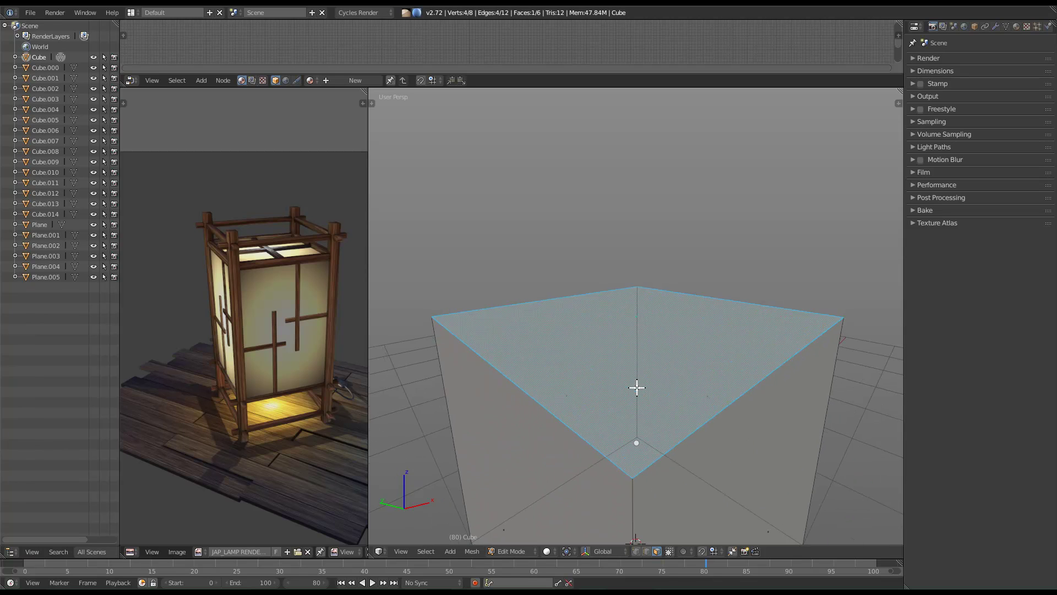
scroll(636, 385, "down", 9)
scroll(641, 394, "down", 5)
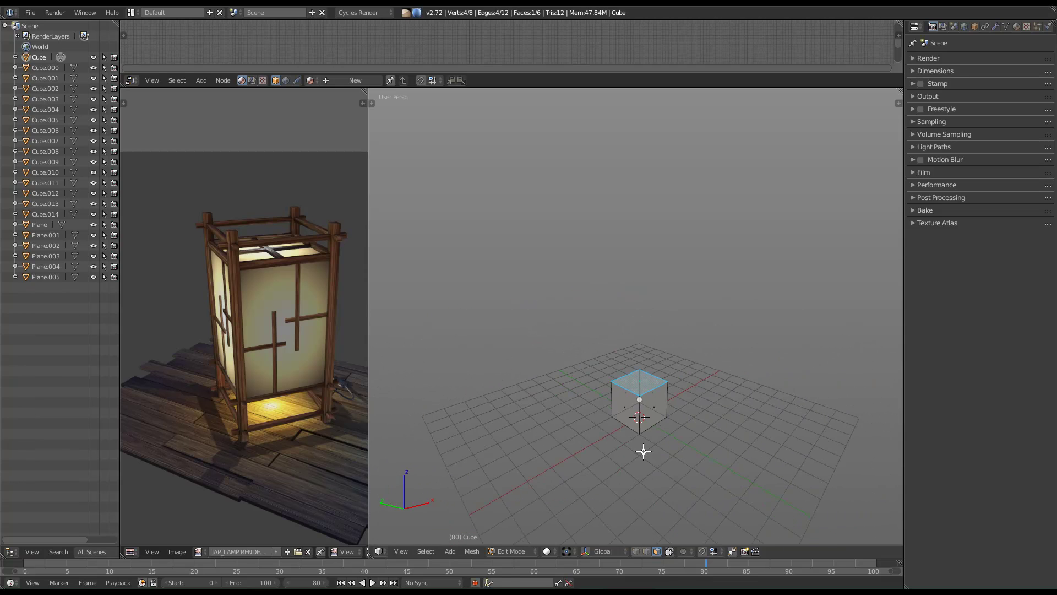
scroll(636, 340, "up", 10)
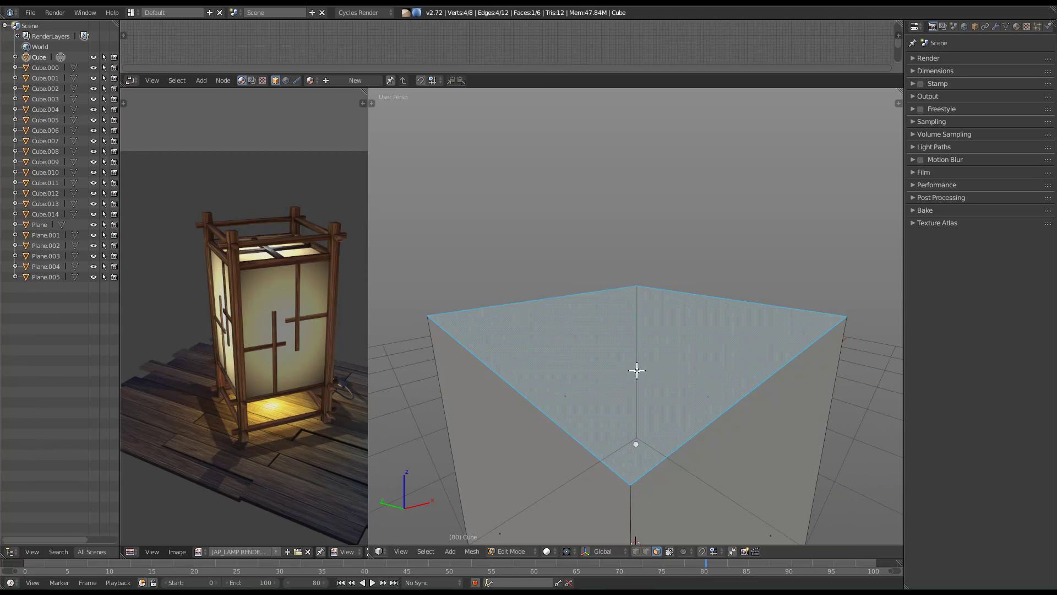
scroll(638, 348, "down", 4)
key("shift+f")
left_click(637, 316)
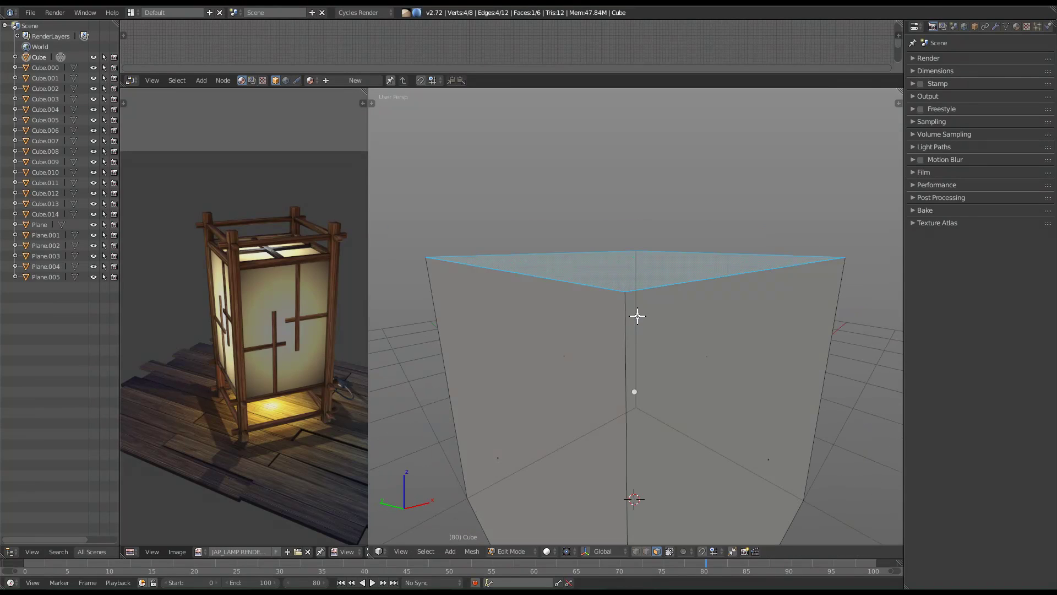
key("shift+f")
left_click(673, 379)
key("shift+f")
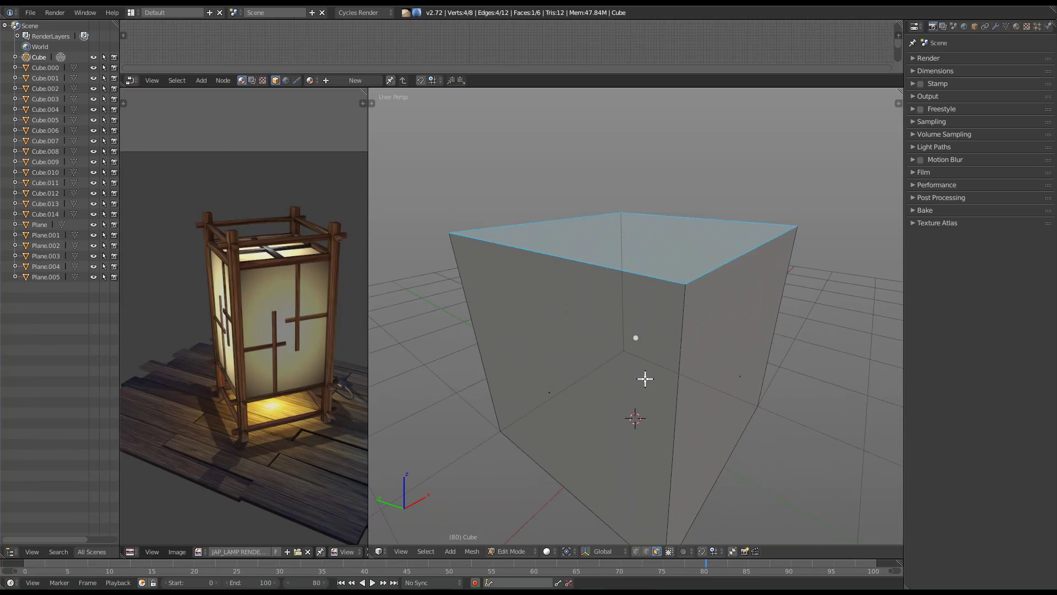
left_click(655, 453)
Lower the cube's top face along Z by about 1.83 units to flatten the cube into a thin slab.
scroll(655, 453, "down", 3)
middle_click_drag(655, 453, 665, 325)
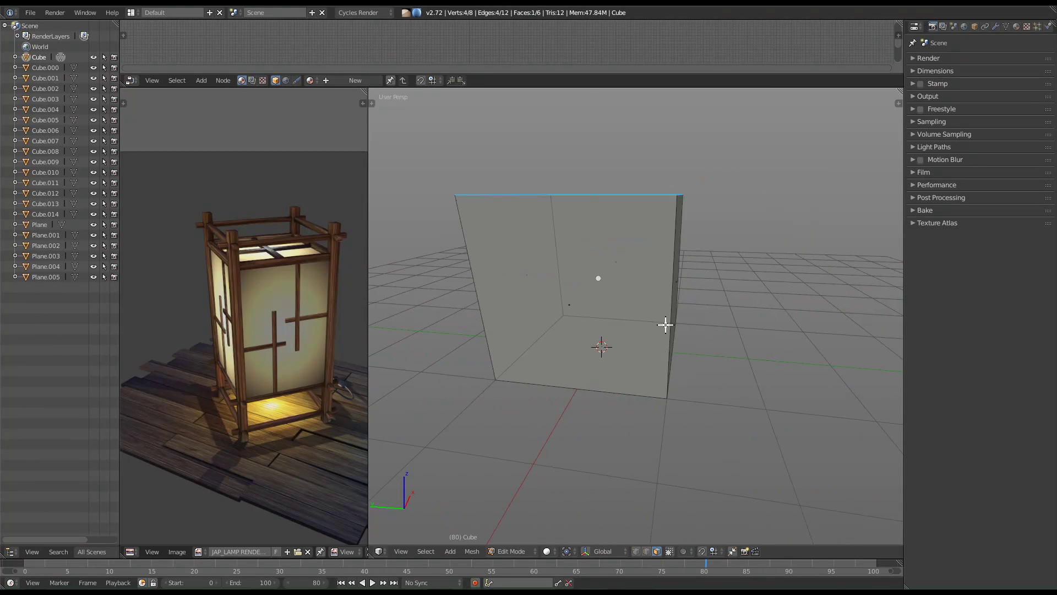
key("g")
key("z")
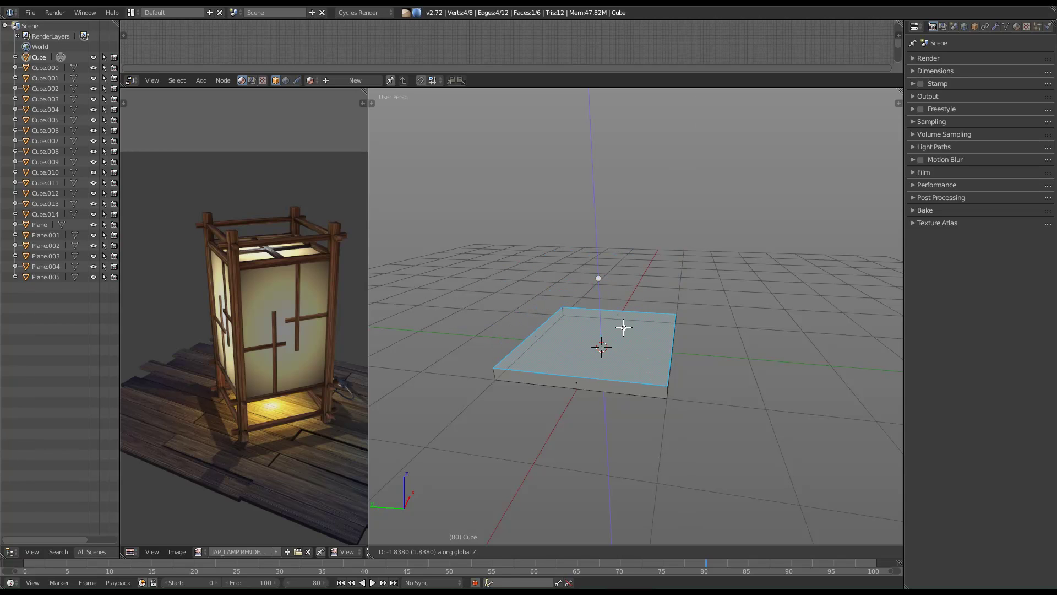
type("-8")
key("BackSpace")
key("BackSpace")
type("-1.83")
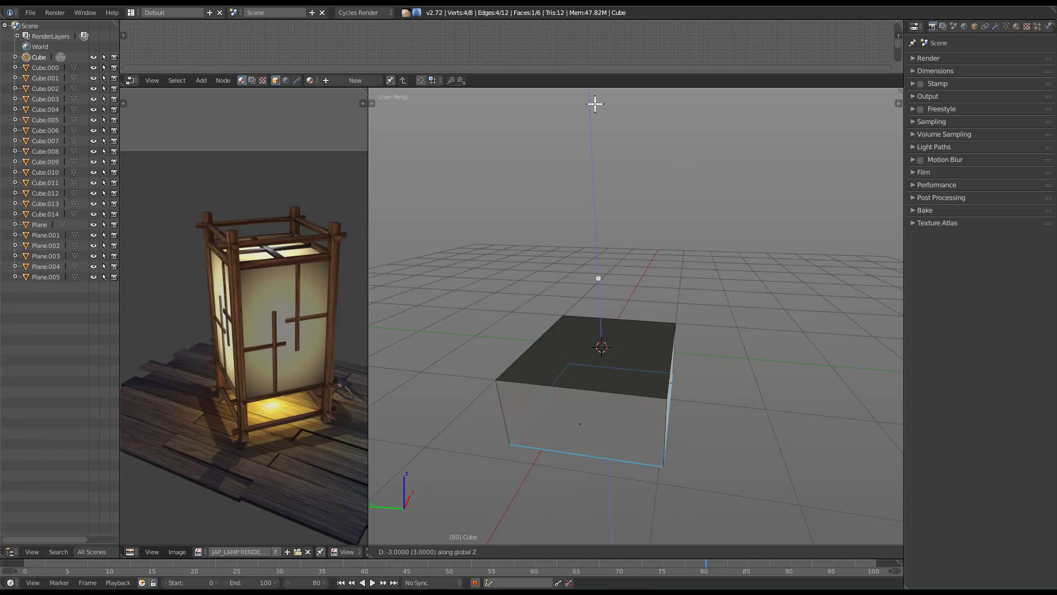
left_click(534, 124)
Select the slab's two opposite Y-end faces and scale them along Y by about 7.8 to stretch it into a plank.
middle_click_drag(581, 237, 656, 372)
right_click(637, 352)
middle_click_drag(536, 385, 553, 371)
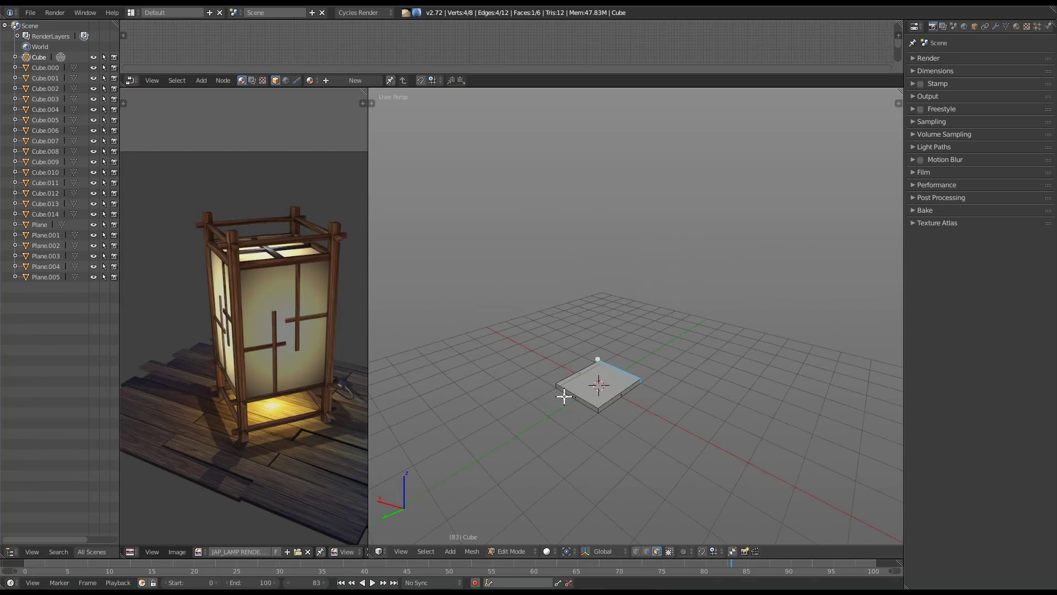
middle_click_drag(665, 375, 633, 386)
key("s")
key("y")
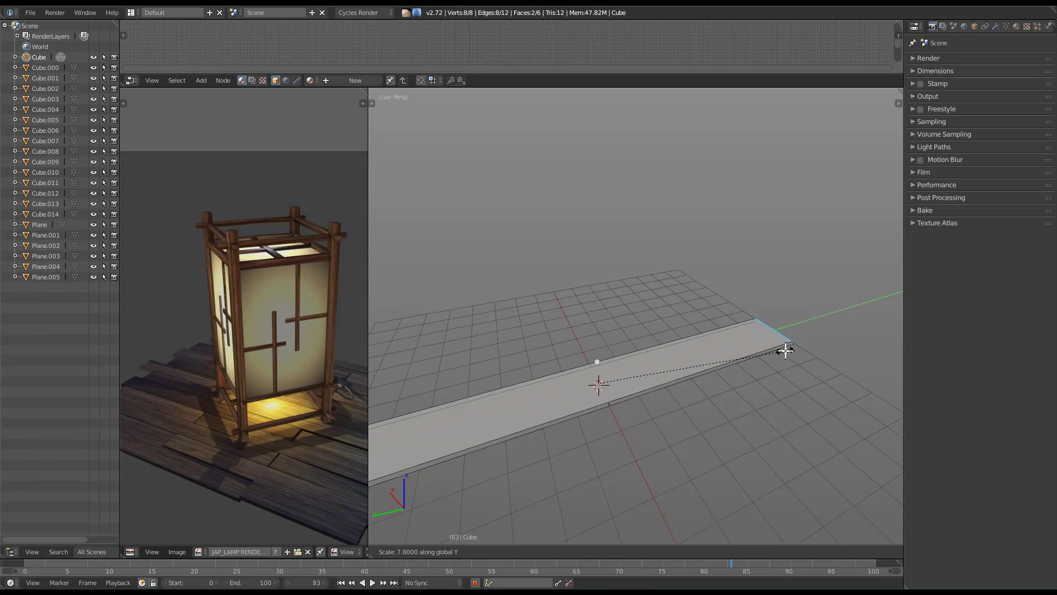
left_click(789, 348)
Select the whole plank and narrow it by scaling about 0.8 along X.
middle_click_drag(789, 348, 644, 359)
scroll(644, 359, "down", 5)
middle_click_drag(645, 431, 726, 337)
middle_click_drag(543, 423, 577, 376)
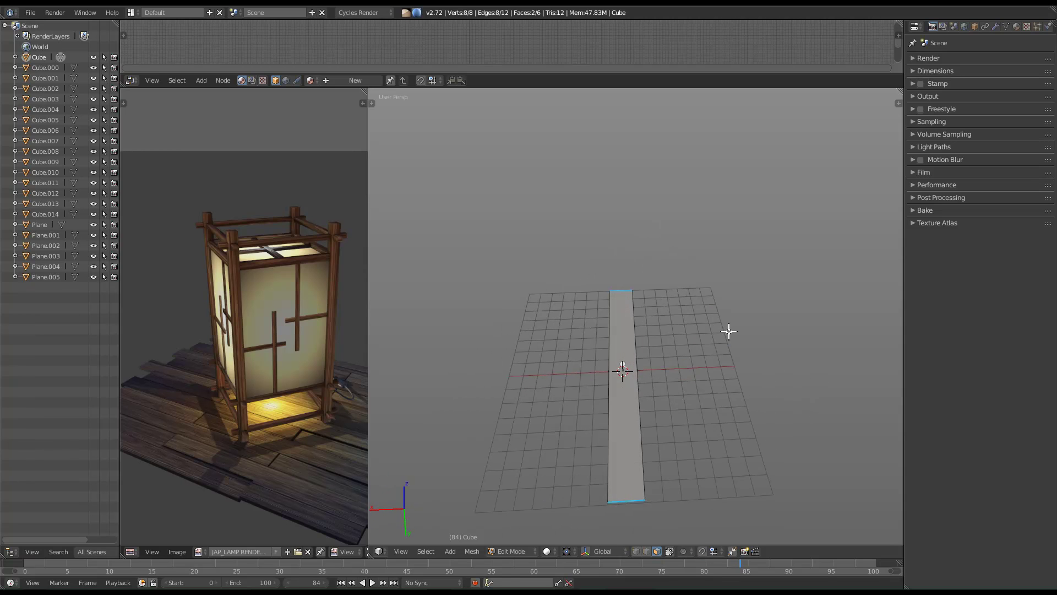
key("a")
key("s")
key("y")
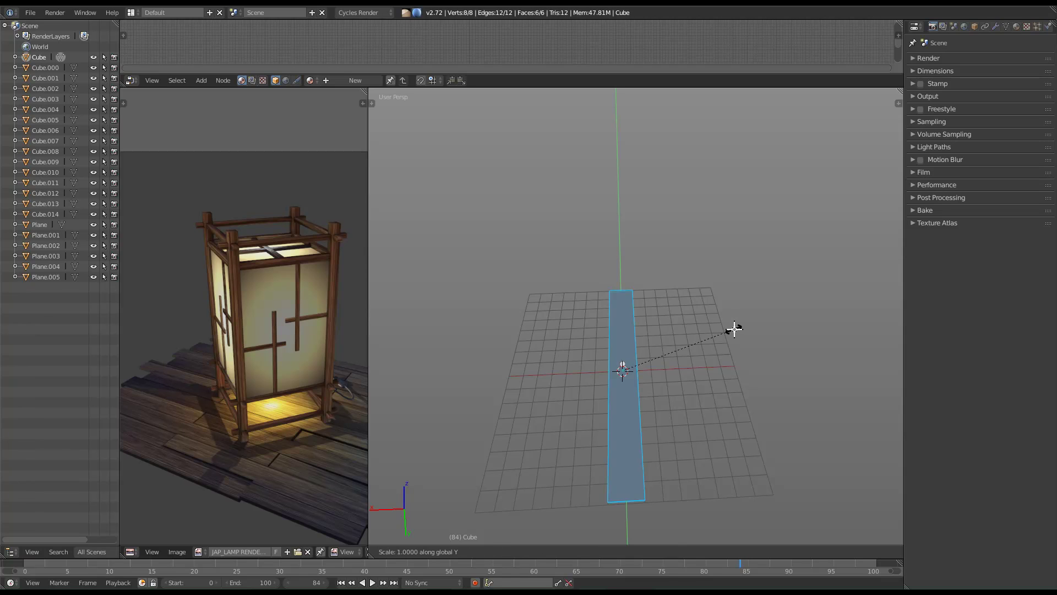
key("x")
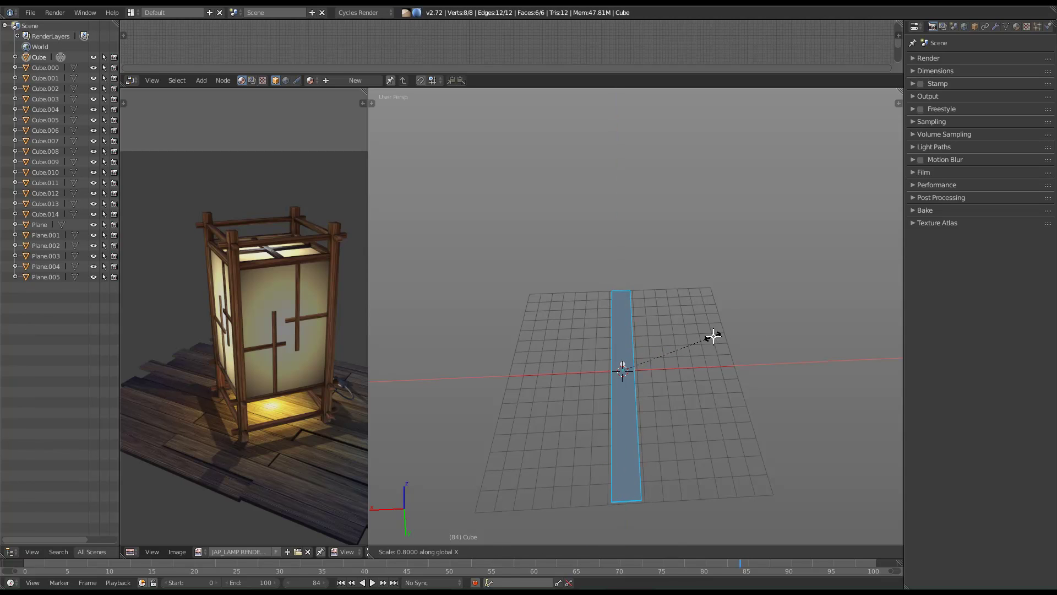
left_click(708, 345)
Narrow the plank further by scaling it 0.9 along X.
middle_click_drag(708, 349, 578, 397)
key("s")
key("x")
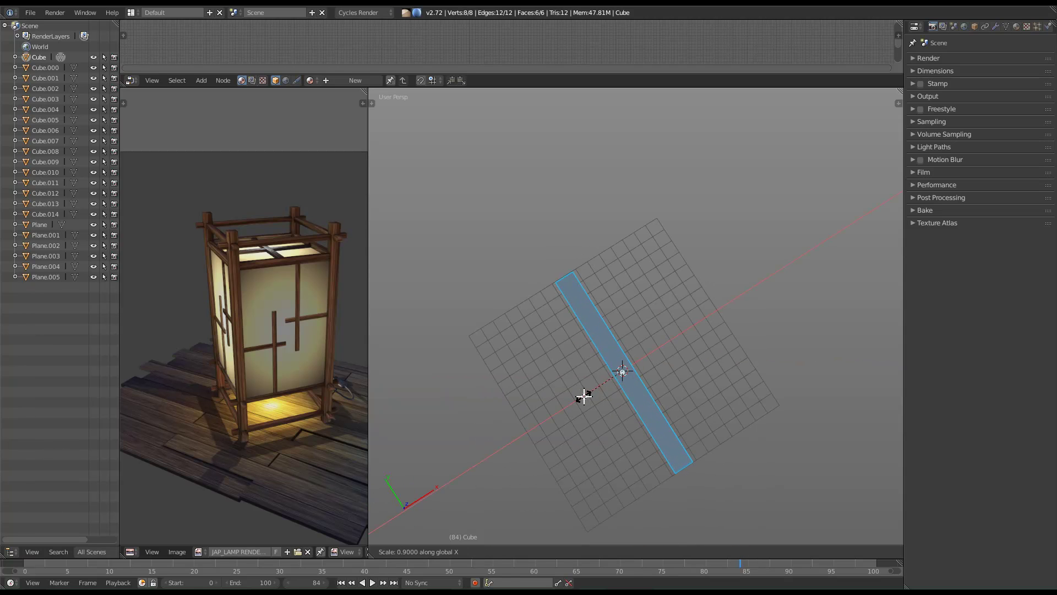
left_click(583, 396)
middle_click_drag(583, 396, 705, 442)
middle_click_drag(604, 425, 731, 403)
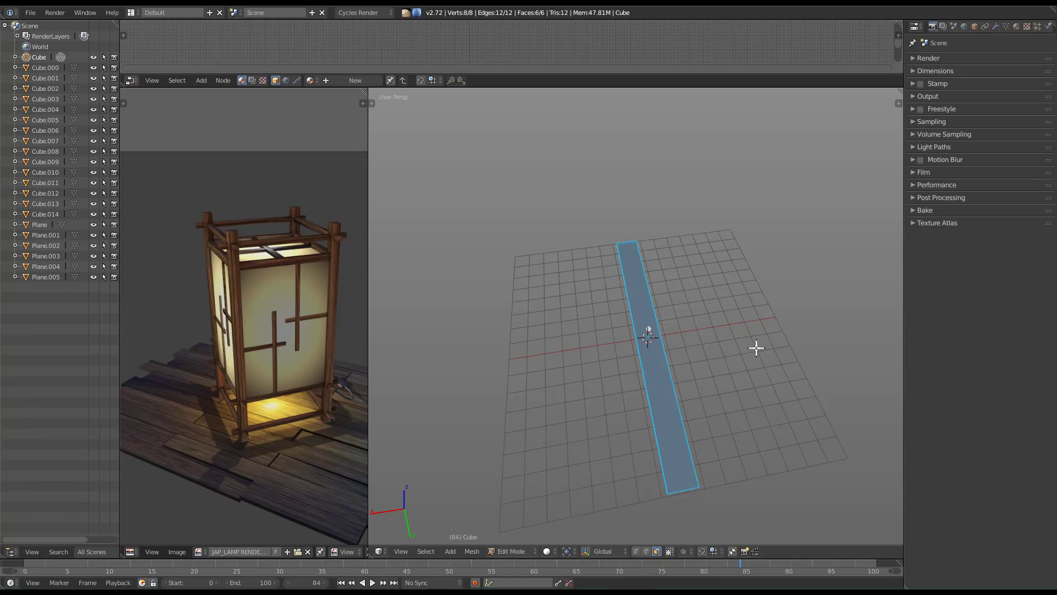
Duplicate the plank and, in top view, place the copy against the original's long side, shifted along its length.
key("shift+d")
key("shift+z")
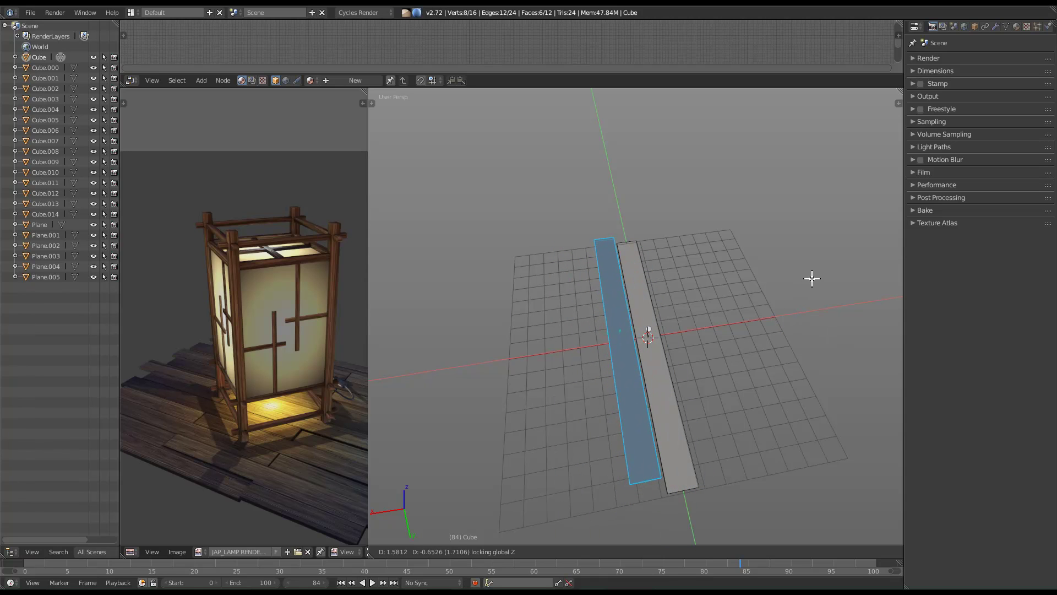
right_click(793, 277)
key("KP_7")
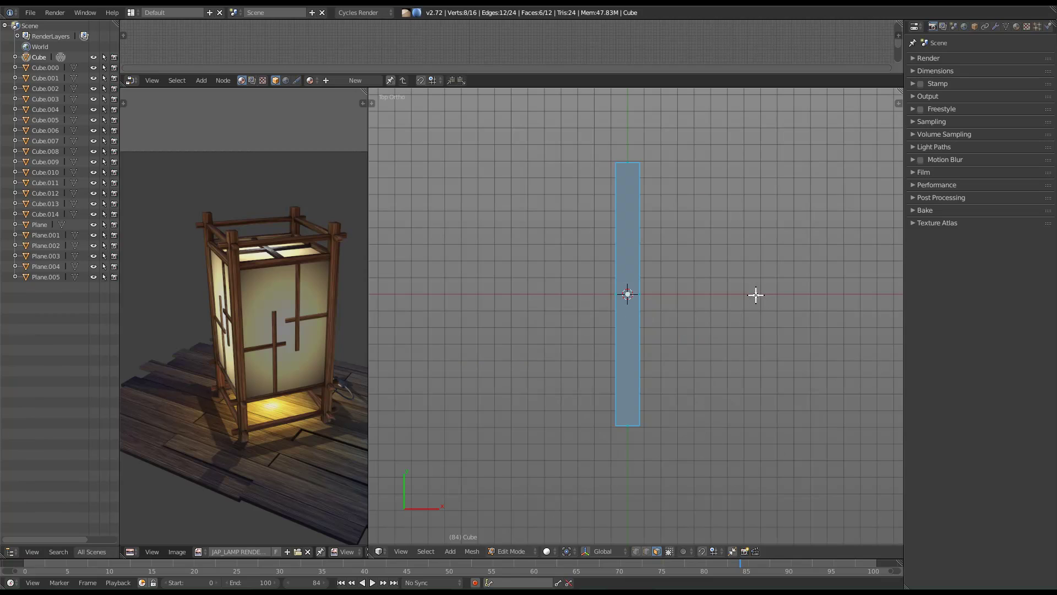
key("g")
right_click(688, 308)
key("g")
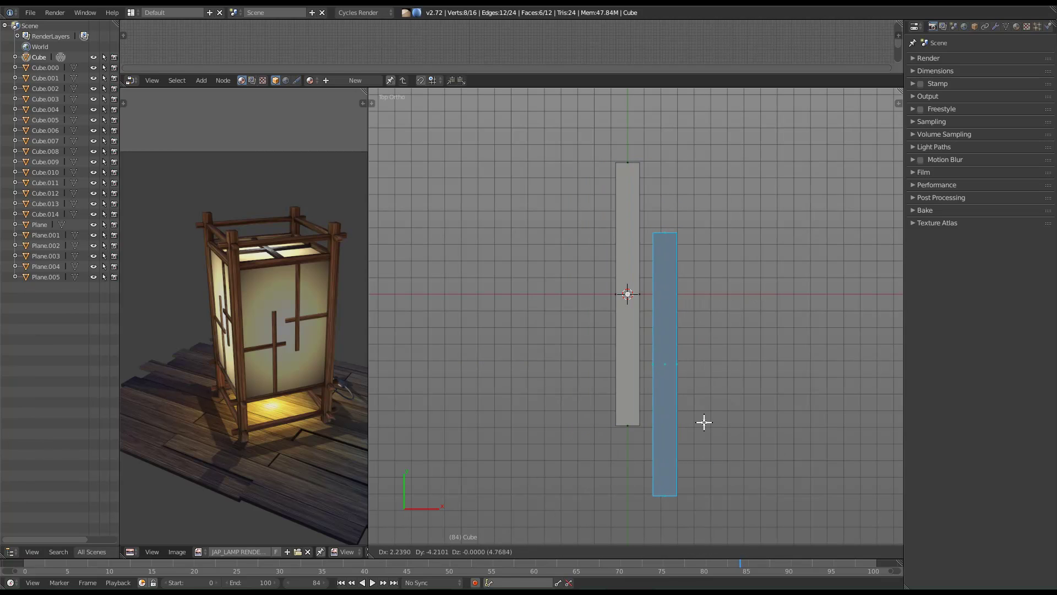
left_click(575, 532)
Examine the seam between the two adjacent planks up close from above.
middle_click_drag(689, 275, 691, 415, "shift")
scroll(640, 415, "up", 7)
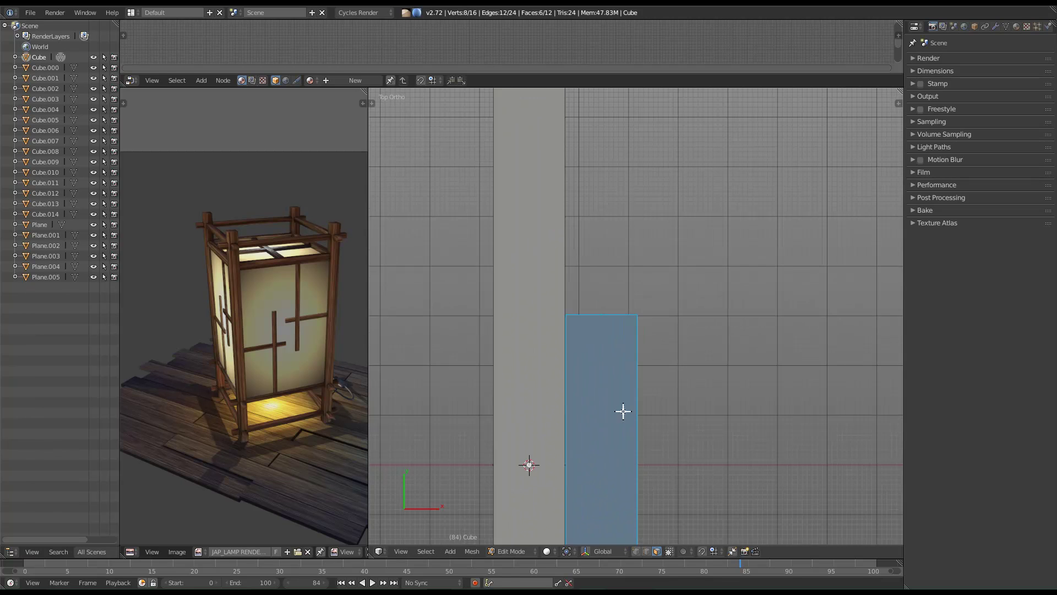
scroll(541, 365, "up", 2)
middle_click_drag(678, 435, 678, 455, "shift")
middle_click_drag(630, 362, 633, 256, "shift")
scroll(634, 355, "down", 1)
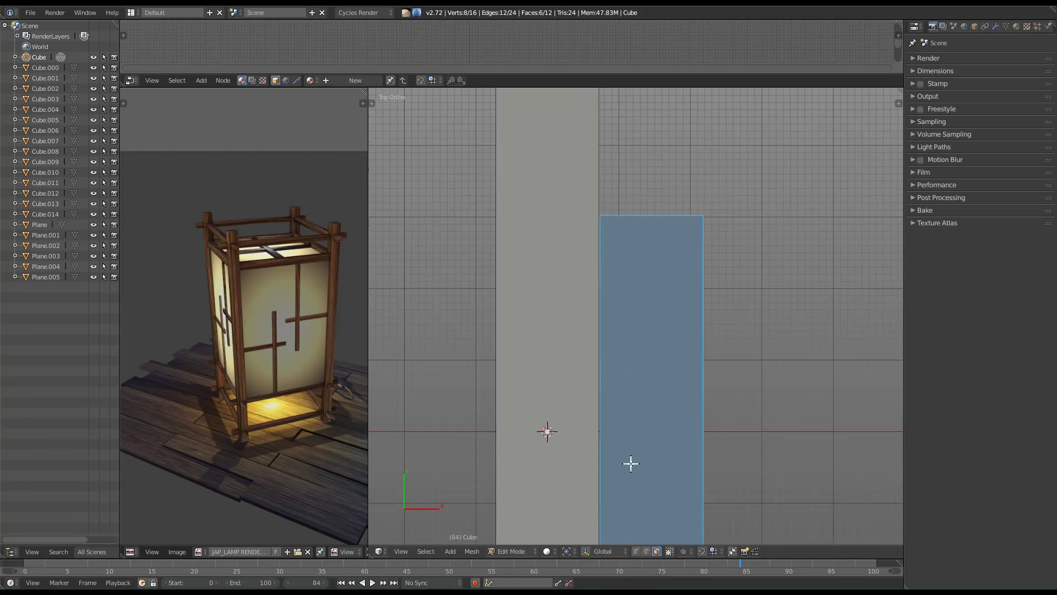
scroll(634, 446, "up", 2)
scroll(570, 498, "down", 1)
middle_click_drag(588, 410, 663, 392, "shift")
Move the copied plank about 3 units in negative Y so it is staggered half a plank length from the original.
scroll(571, 474, "down", 5)
scroll(571, 448, "down", 1)
scroll(664, 392, "down", 3)
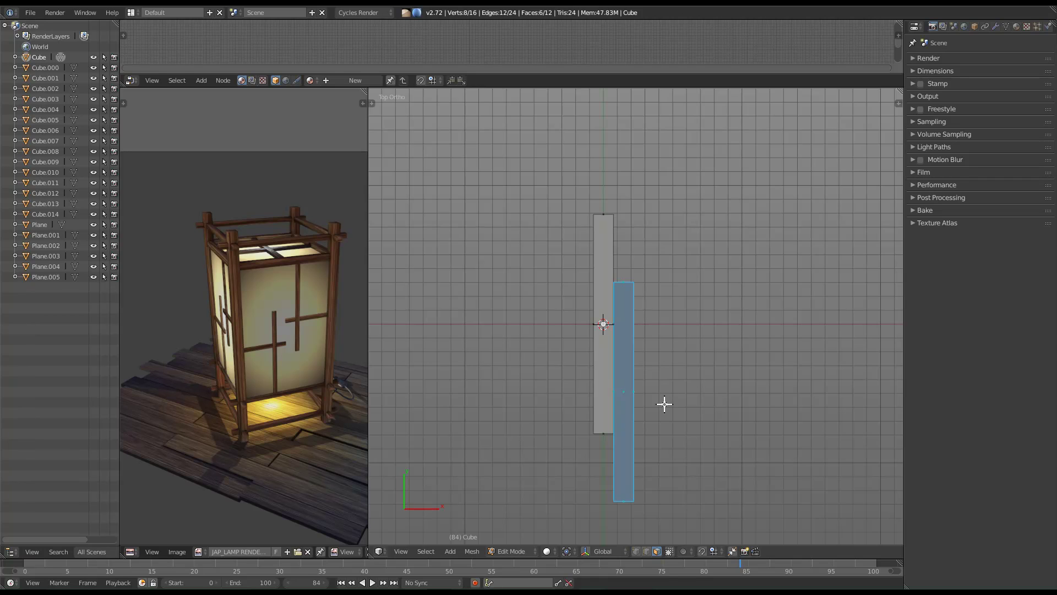
key("g")
key("y")
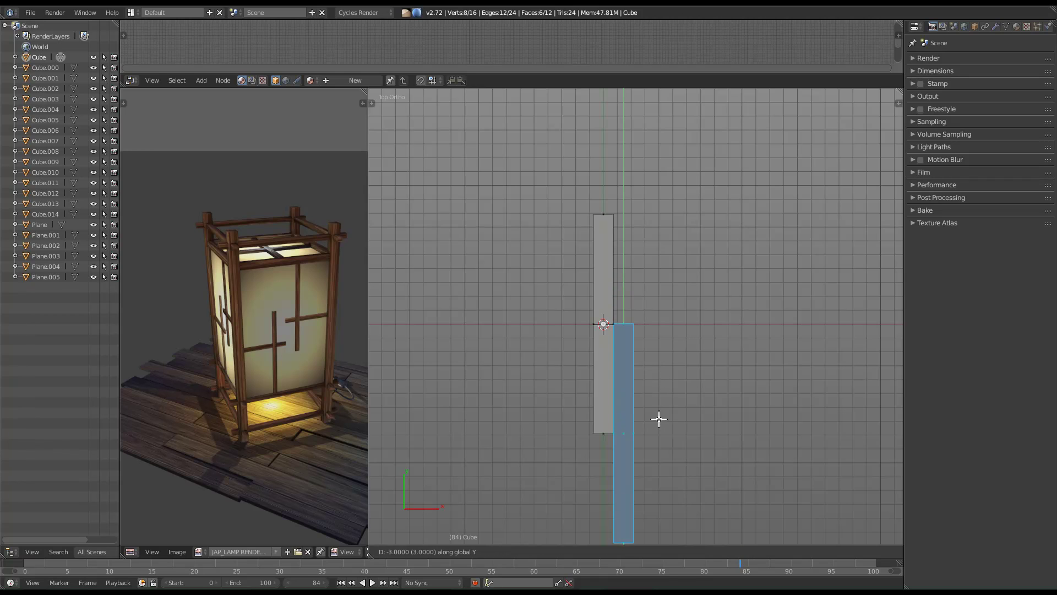
left_click(658, 428)
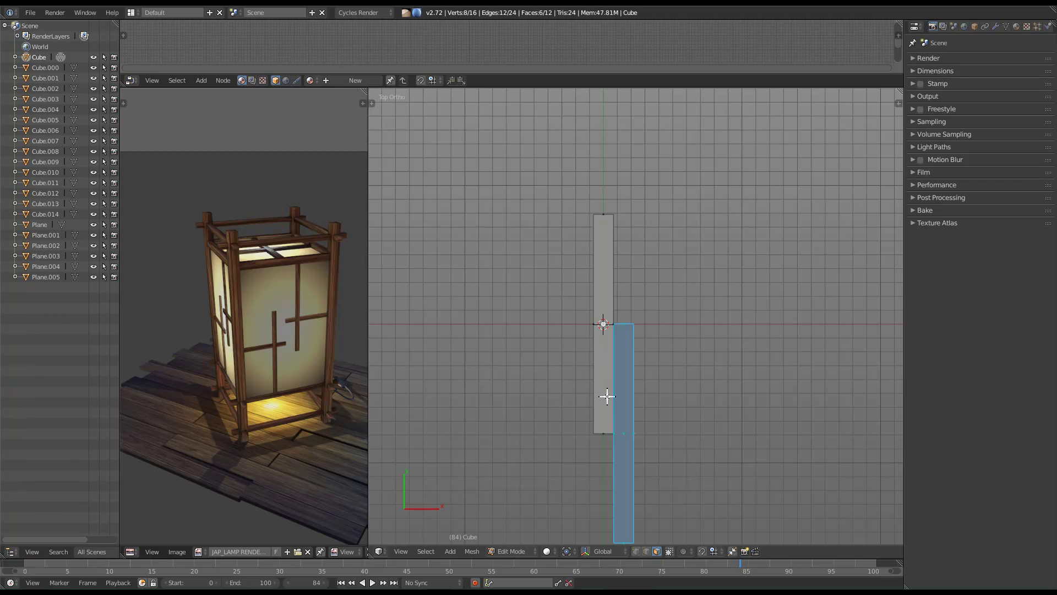
Select both planks and duplicate them in positive Y to continue the staggered rows end to end.
key("l")
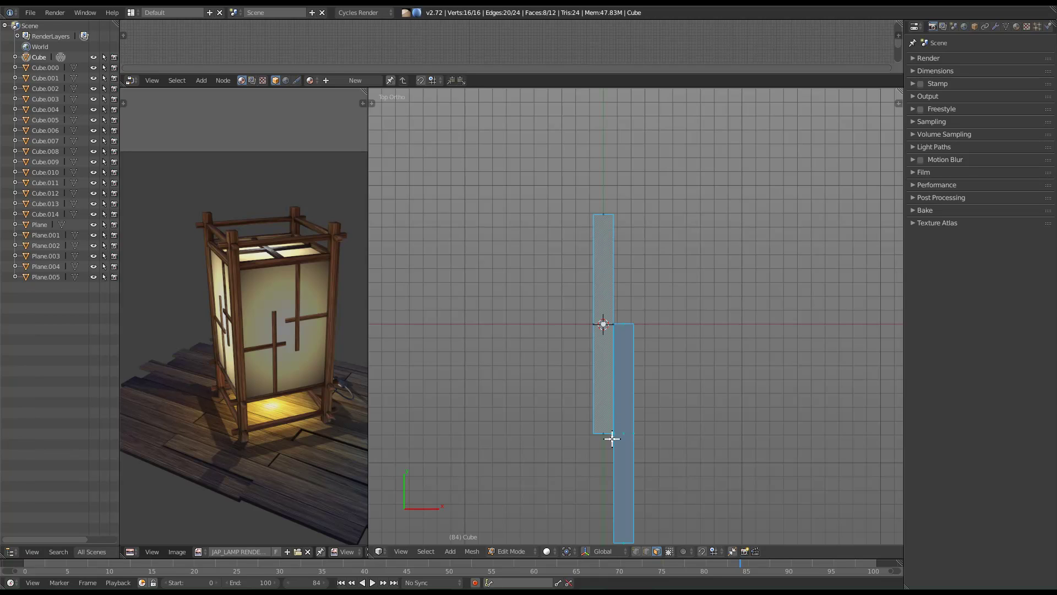
middle_click_drag(631, 417, 635, 351, "shift")
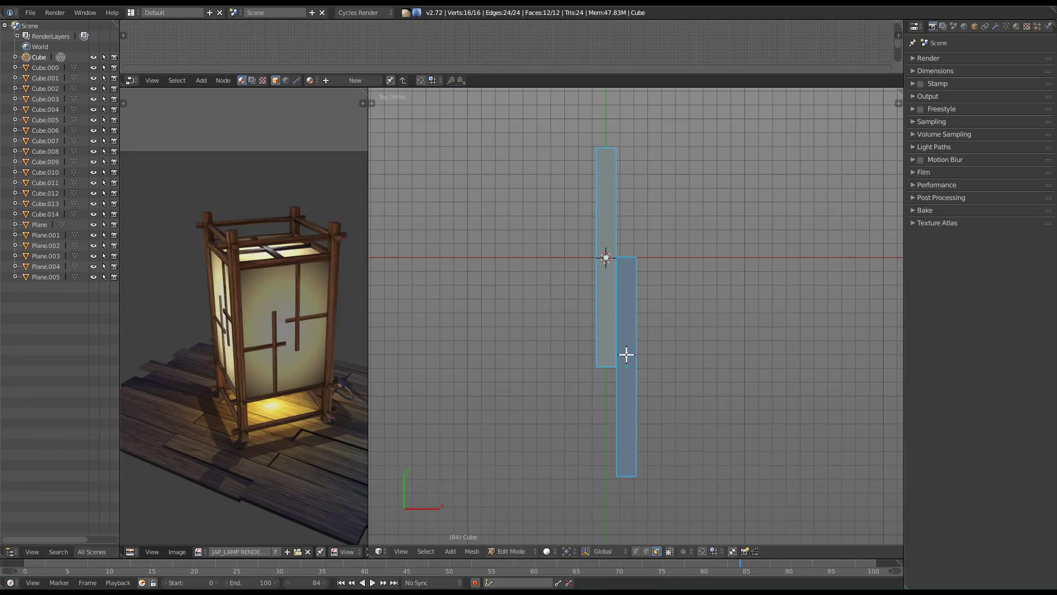
key("shift+d")
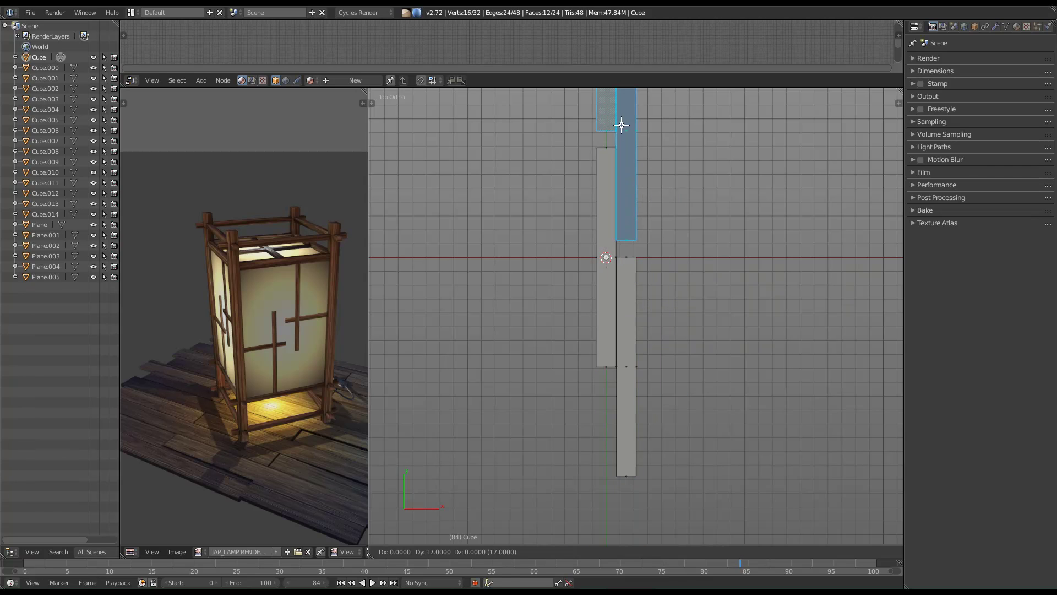
key("y")
scroll(620, 229, "up", 4)
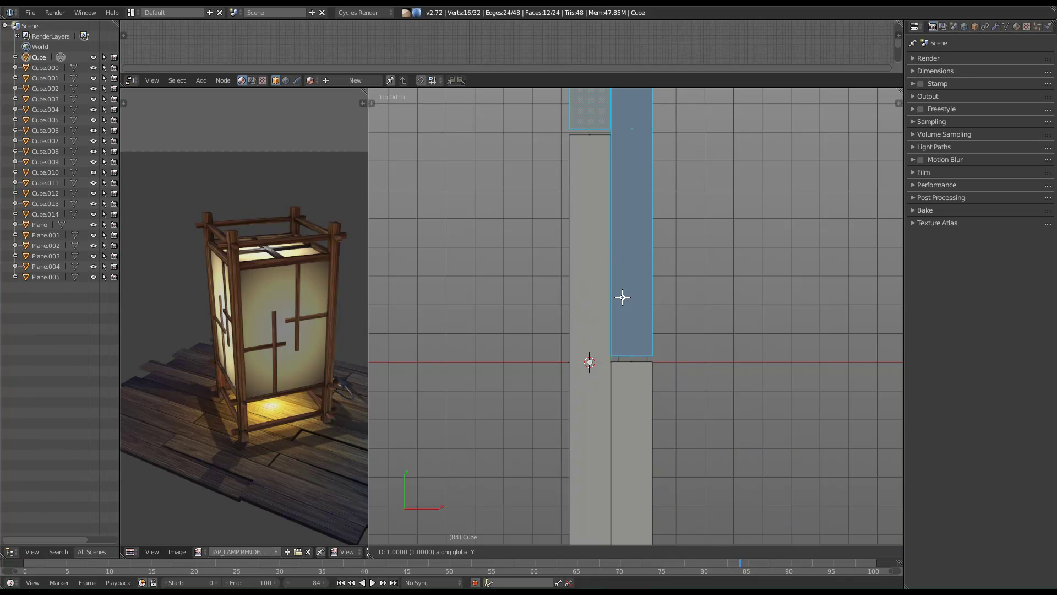
left_click(620, 201)
Nudge the duplicated pair slightly in negative Y to close the gap to the original planks' ends.
middle_click_drag(634, 276, 646, 337, "shift")
scroll(642, 420, "up", 2)
middle_click_drag(624, 266, 617, 453, "shift")
scroll(616, 424, "down", 2)
scroll(618, 420, "up", 8)
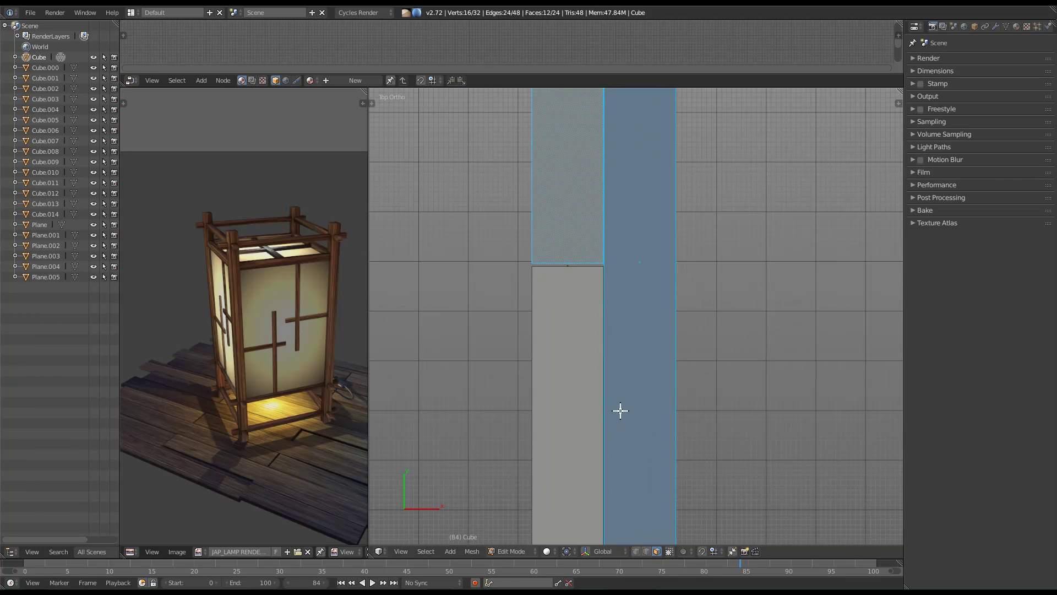
middle_click_drag(597, 279, 608, 338, "shift")
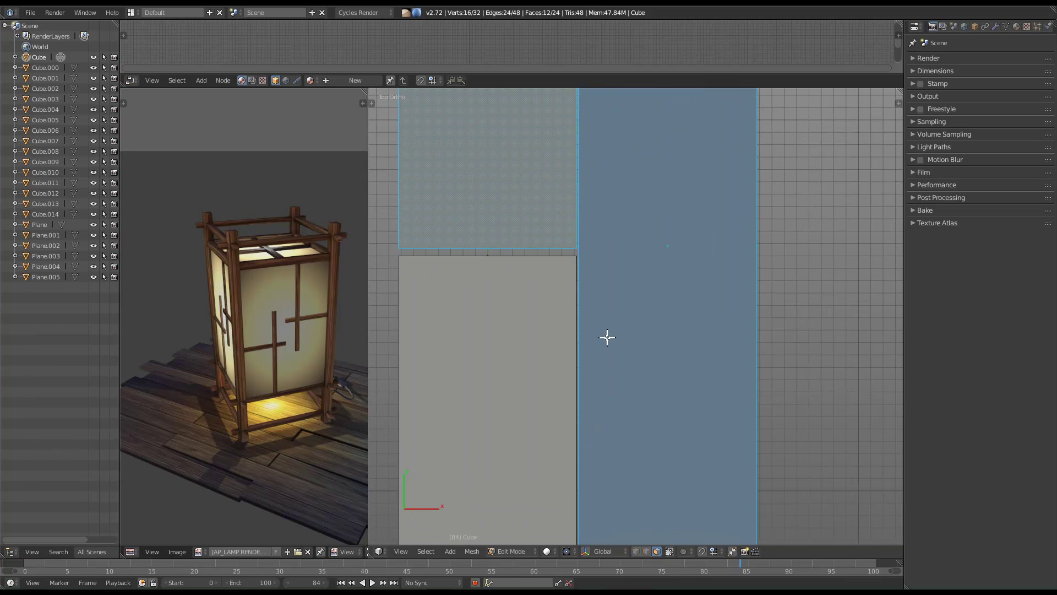
key("g")
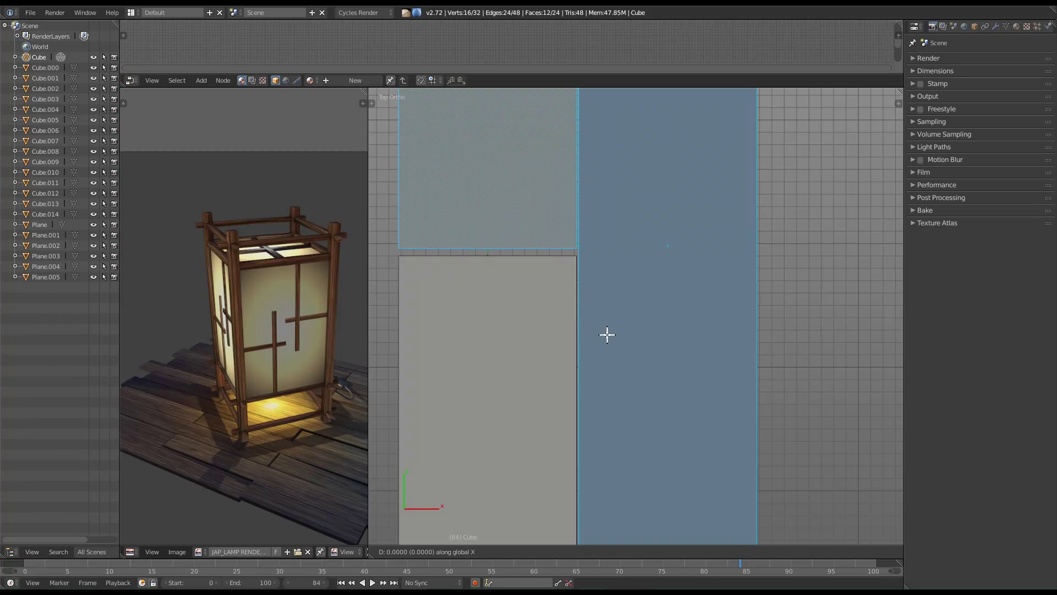
key("y")
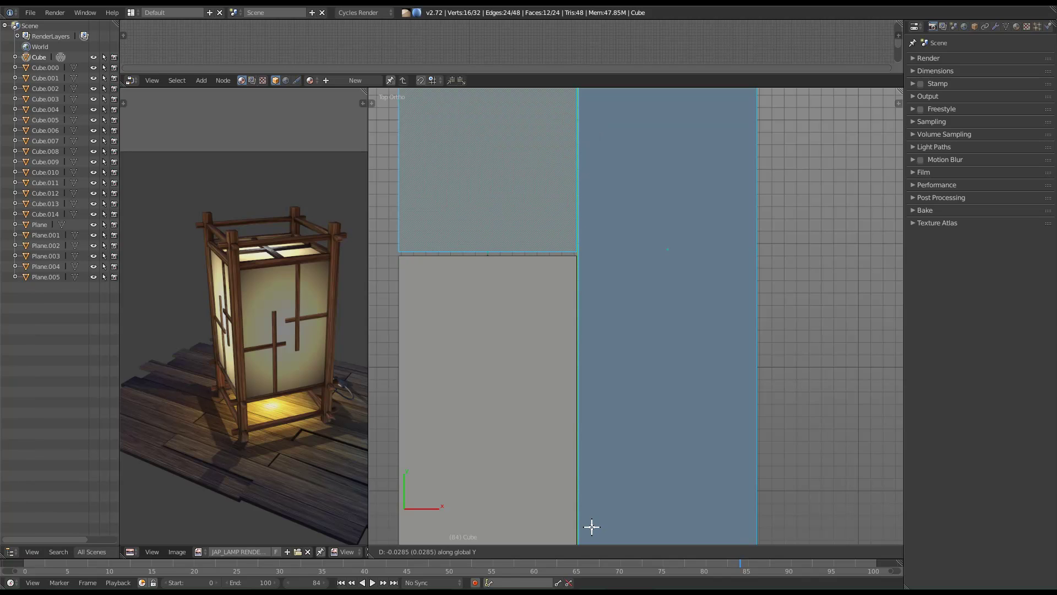
left_click(583, 98)
Duplicate the selected pair of planks about 15.83 units in positive Y, check the end joint, and clear the selection.
scroll(578, 272, "down", 10)
scroll(628, 499, "down", 2)
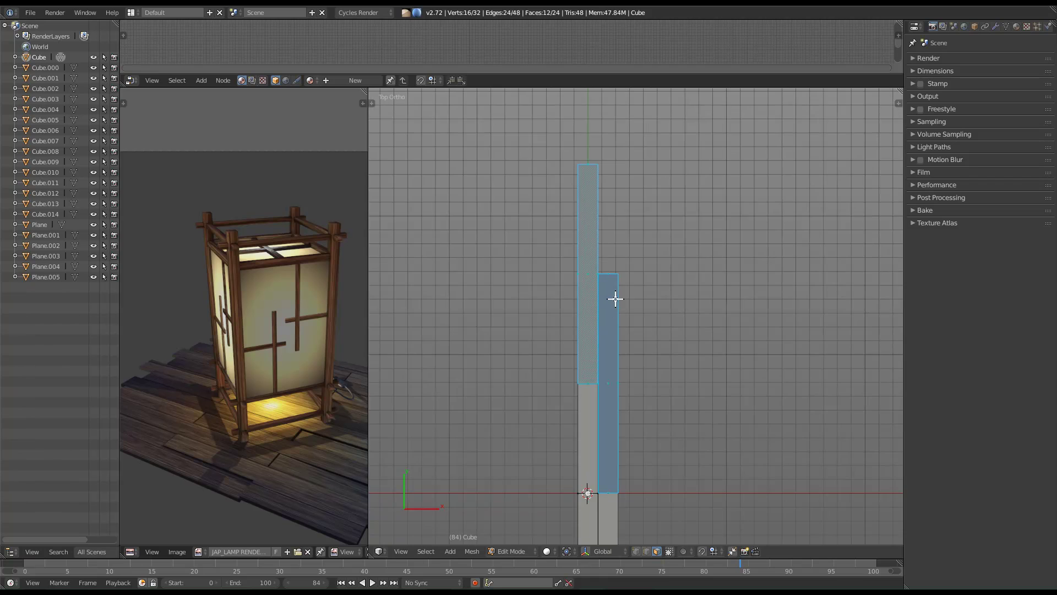
middle_click_drag(611, 337, 612, 214, "shift")
middle_click_drag(613, 343, 611, 467, "shift")
scroll(609, 402, "down", 1)
scroll(610, 459, "up", 4)
middle_click_drag(594, 315, 593, 393, "shift")
key("shift+d")
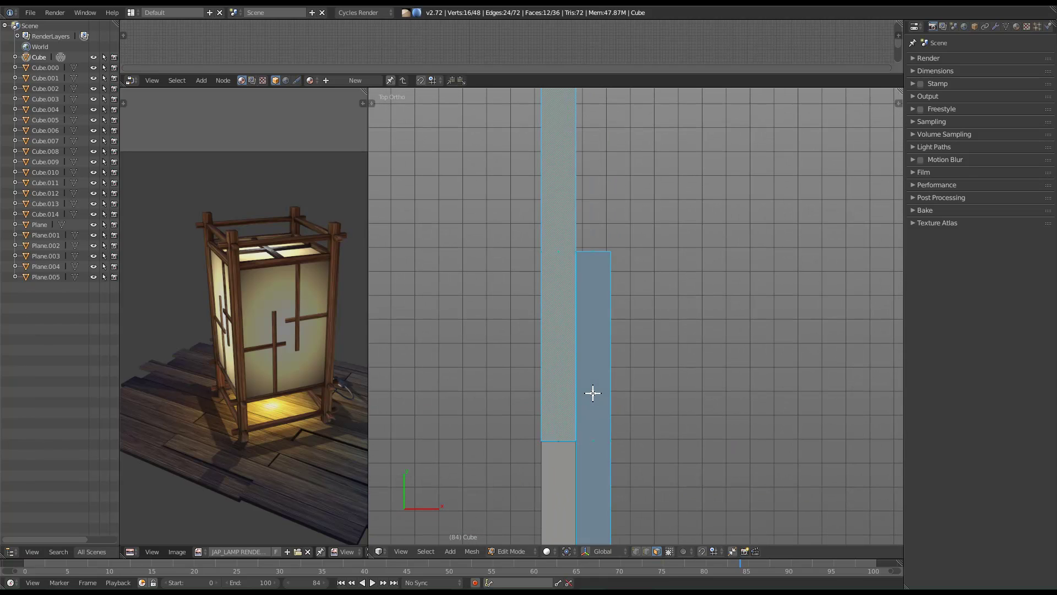
key("y")
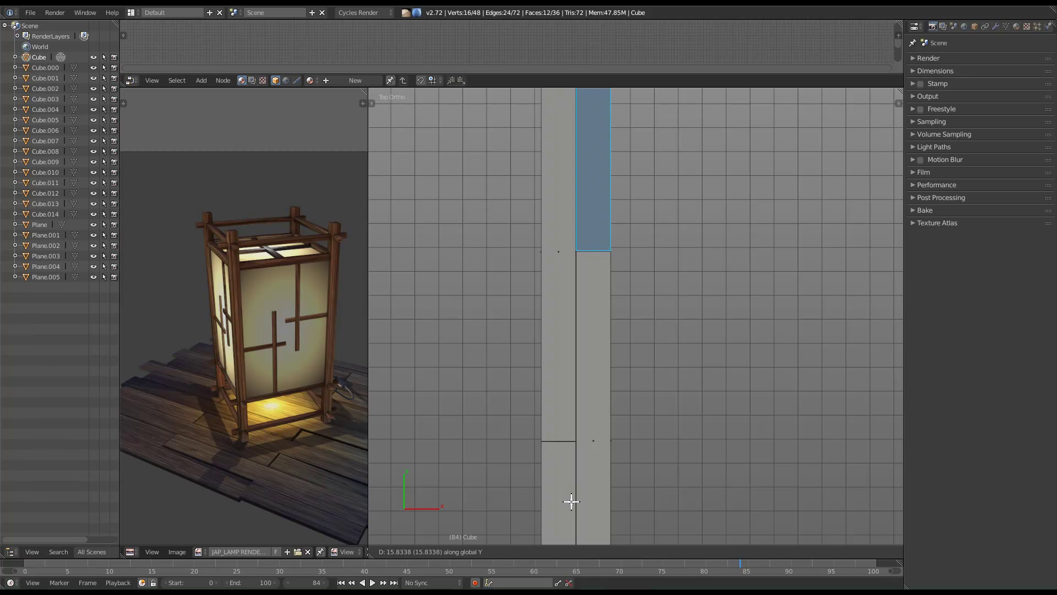
left_click(572, 501)
scroll(576, 482, "up", 8)
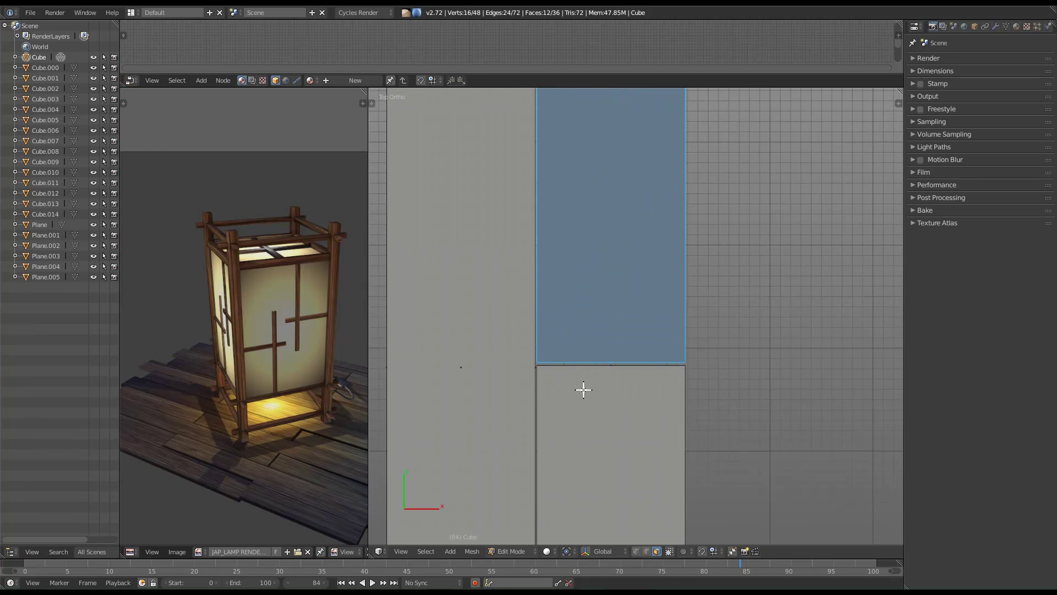
scroll(584, 389, "up", 3)
scroll(529, 364, "down", 2)
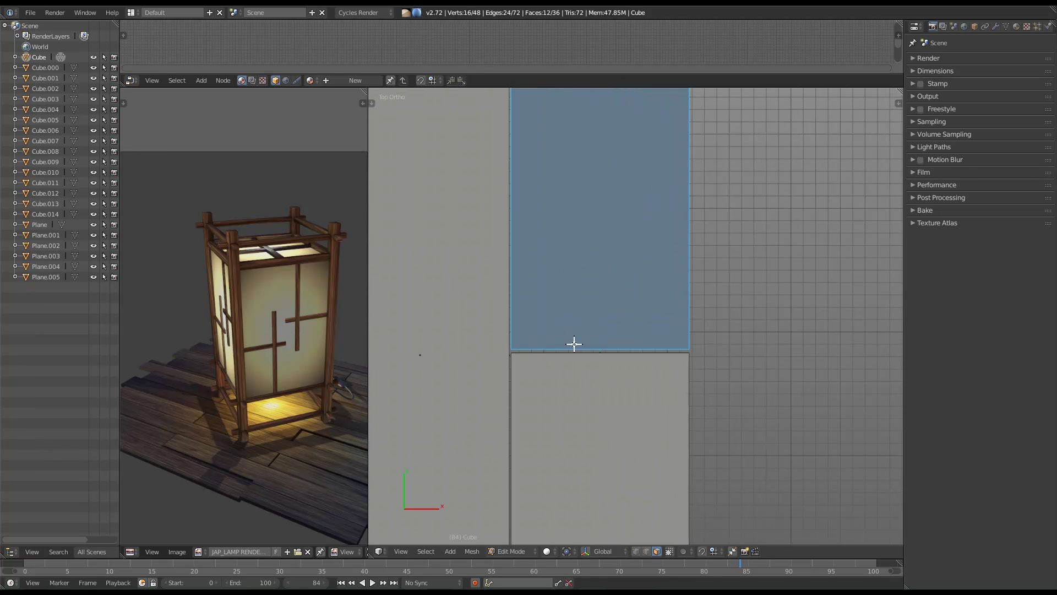
key("a")
Select all the floor planks and duplicate them in positive X to add a second pair of staggered rows.
scroll(586, 359, "down", 8)
scroll(598, 337, "down", 4)
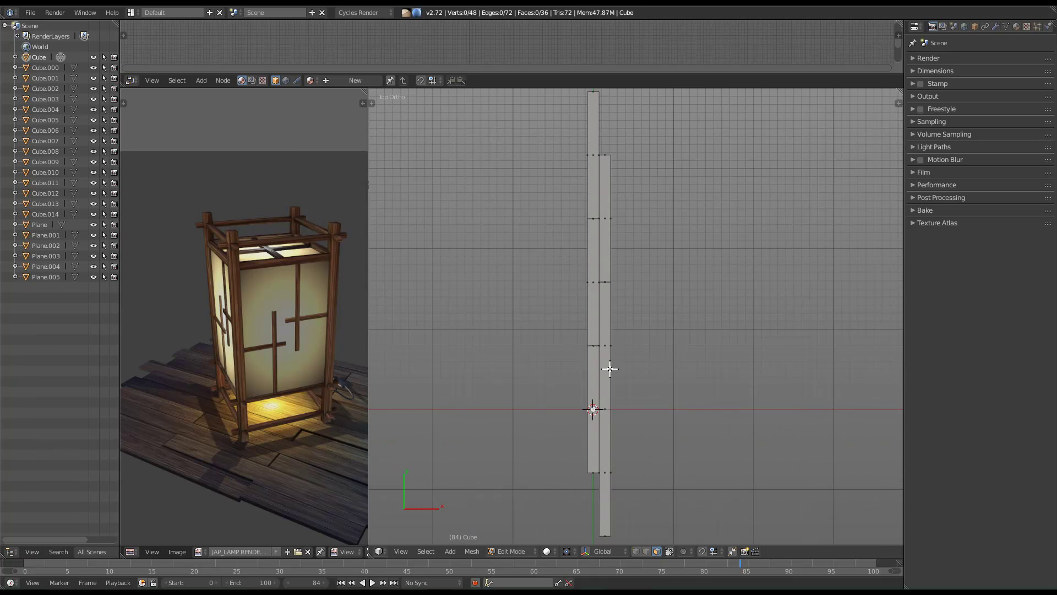
key("a")
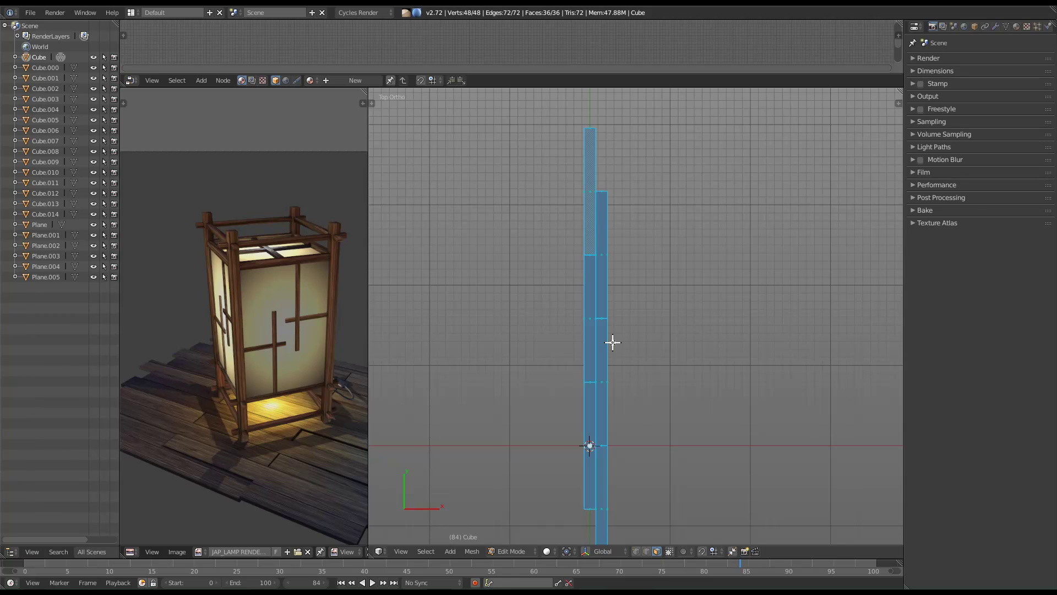
key("shift+d")
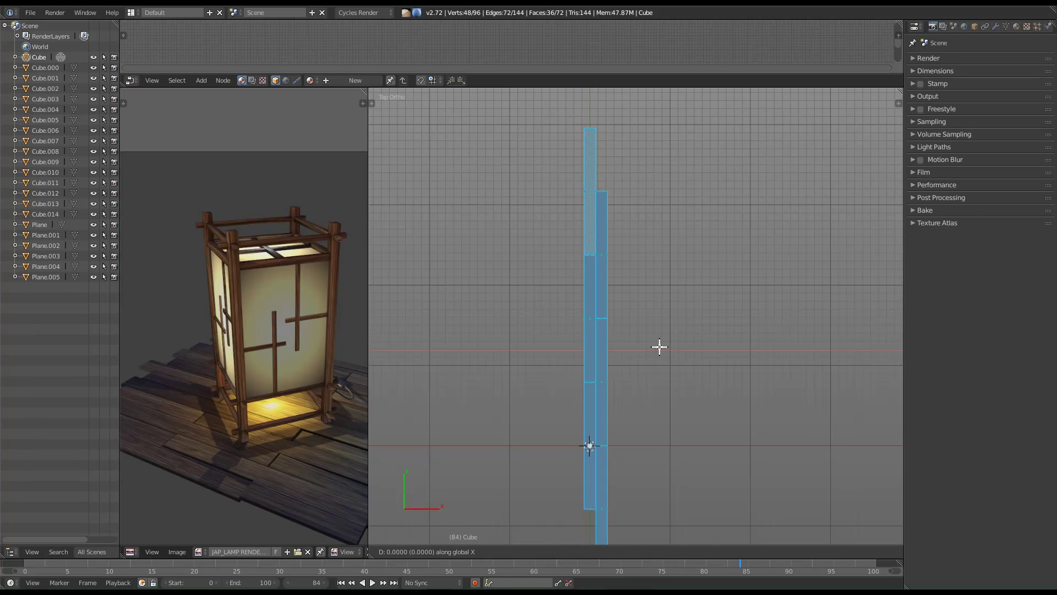
key("x")
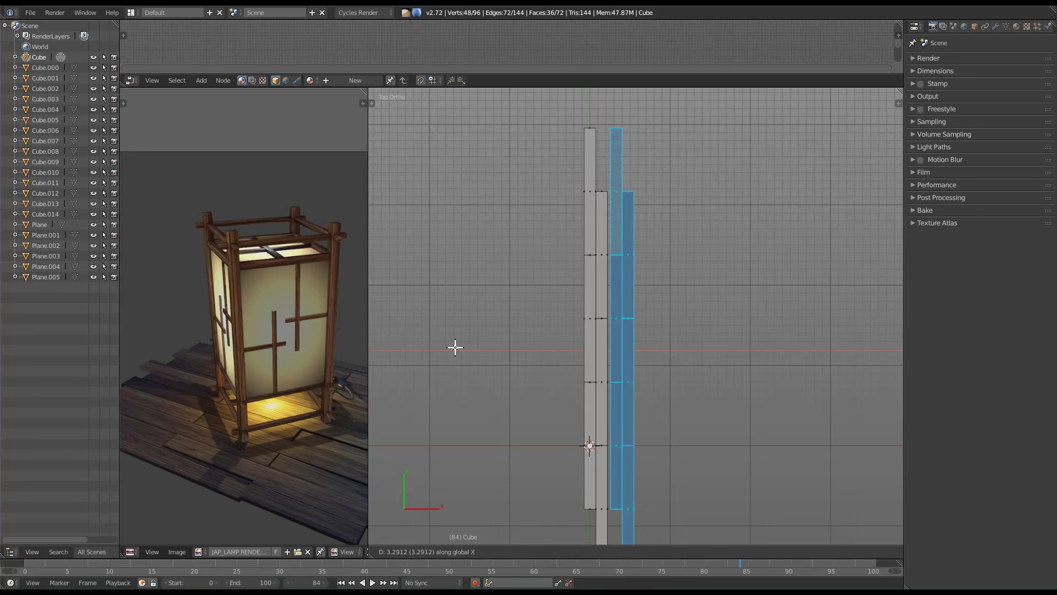
left_click(432, 351)
Nudge the duplicated rows slightly in negative X to close the gap to the original rows.
middle_click_drag(656, 339, 651, 369, "shift")
scroll(651, 369, "up", 12)
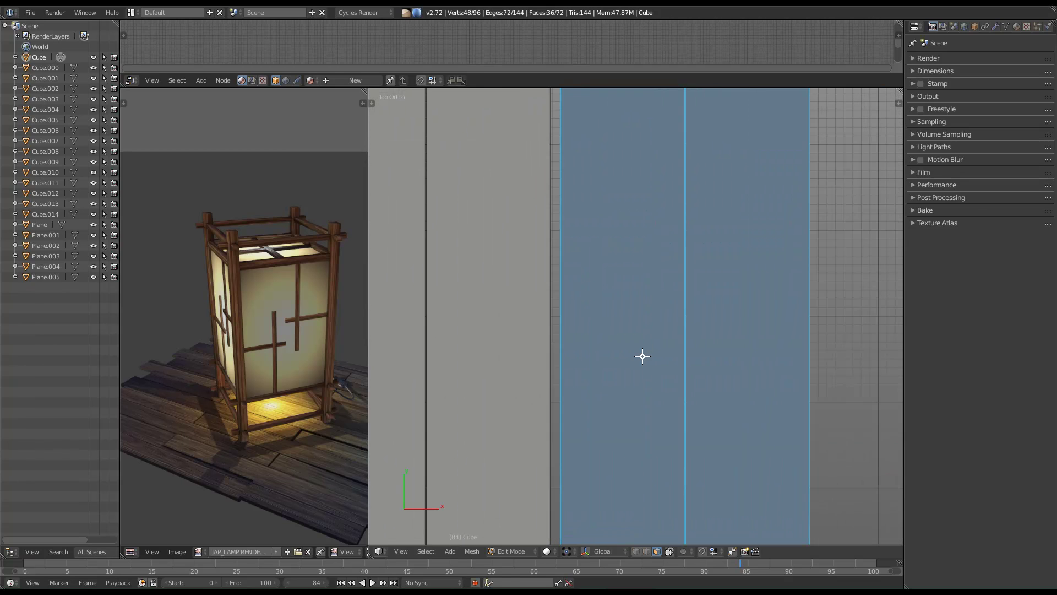
key("g")
key("x")
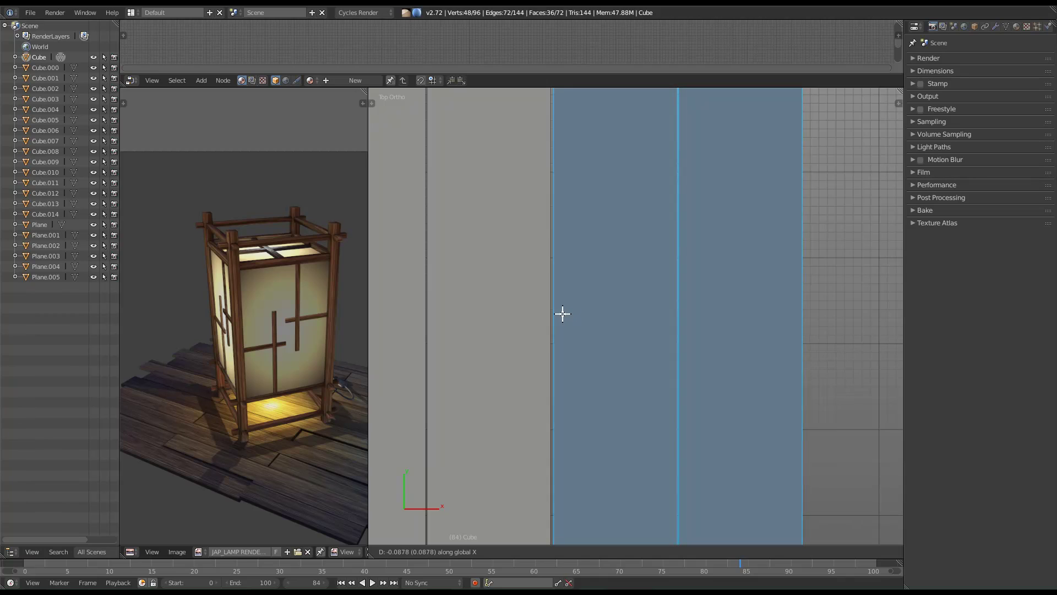
left_click(550, 316)
Duplicate the selected pair of rows about 2.92 units in positive X to form the third pair.
key("shift+d")
key("x")
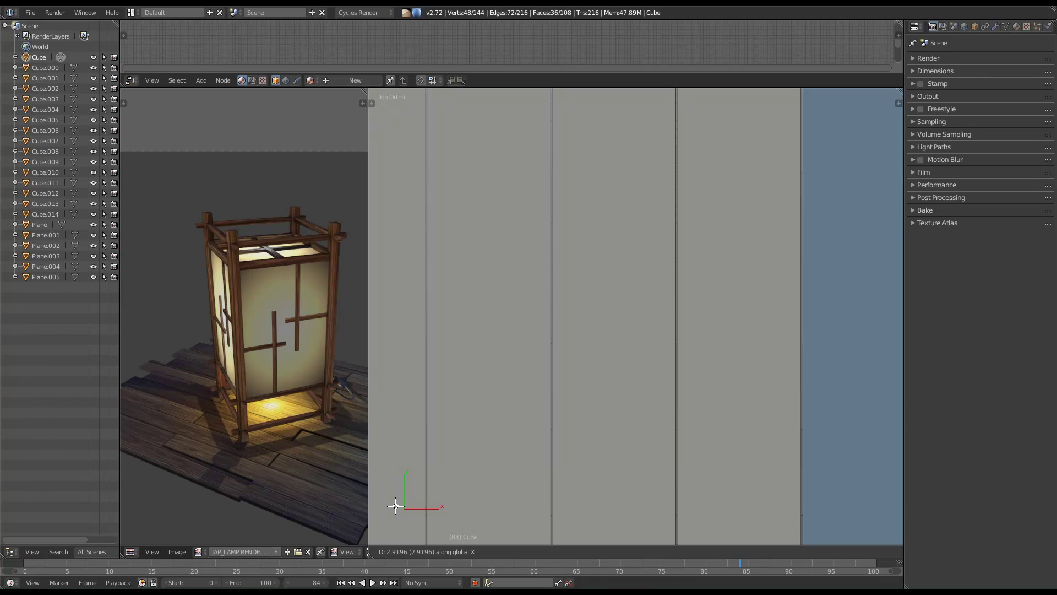
left_click(391, 505)
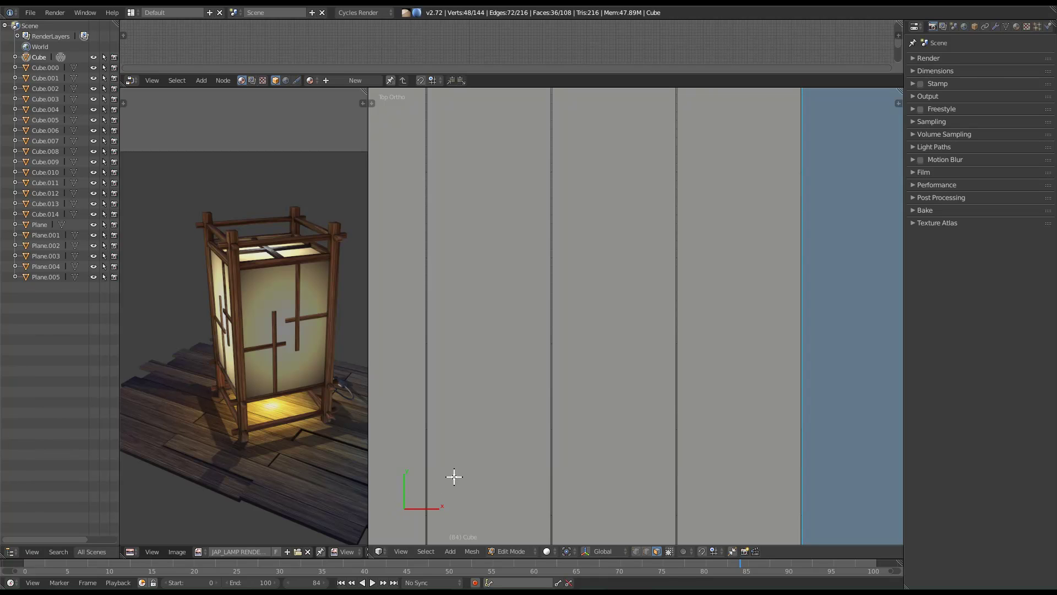
Duplicate the selected rows about 2.9 units in positive X as the fourth pair, leaving only a thin seam between planks.
middle_click_drag(548, 448, 495, 448, "shift")
middle_click_drag(291, 457, 264, 418)
scroll(573, 448, "down", 8)
middle_click_drag(578, 457, 628, 430, "shift")
scroll(606, 449, "down", 2)
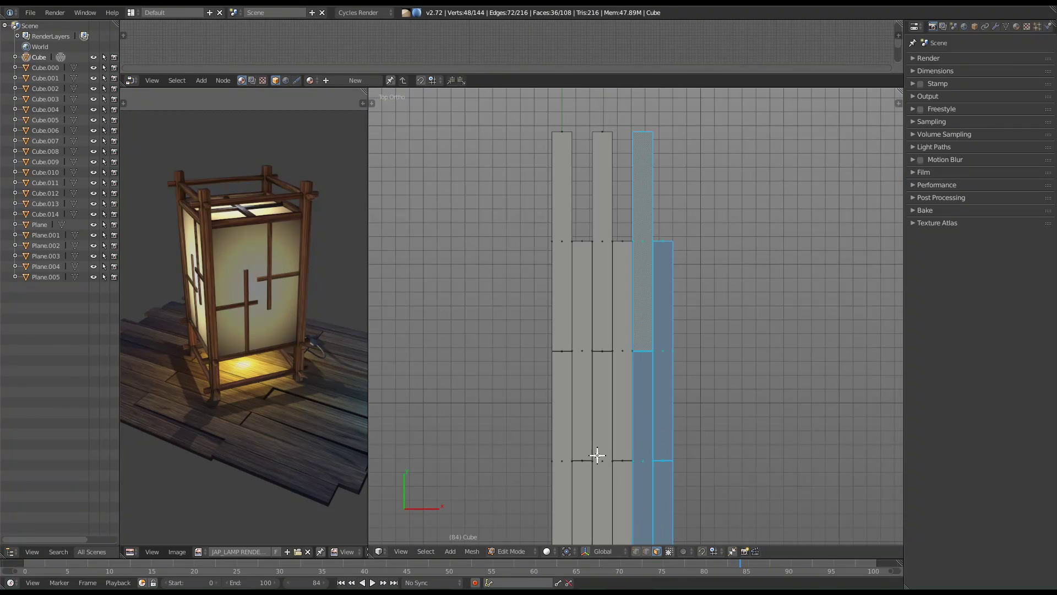
scroll(598, 455, "up", 3)
middle_click_drag(603, 386, 563, 462, "shift")
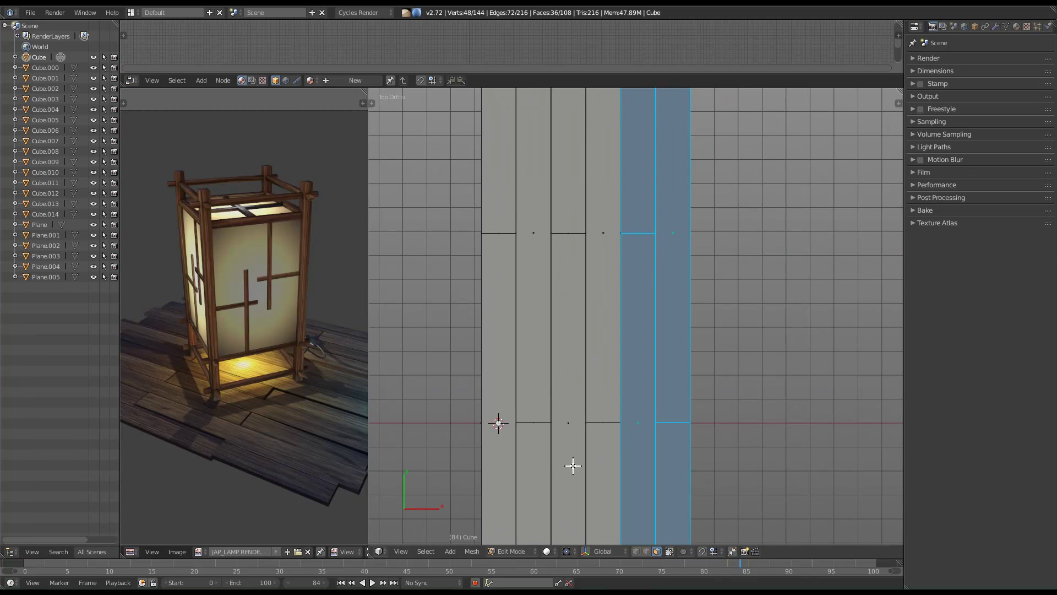
scroll(604, 489, "up", 3)
middle_click_drag(588, 420, 555, 435, "shift")
scroll(584, 433, "up", 2)
key("shift+d")
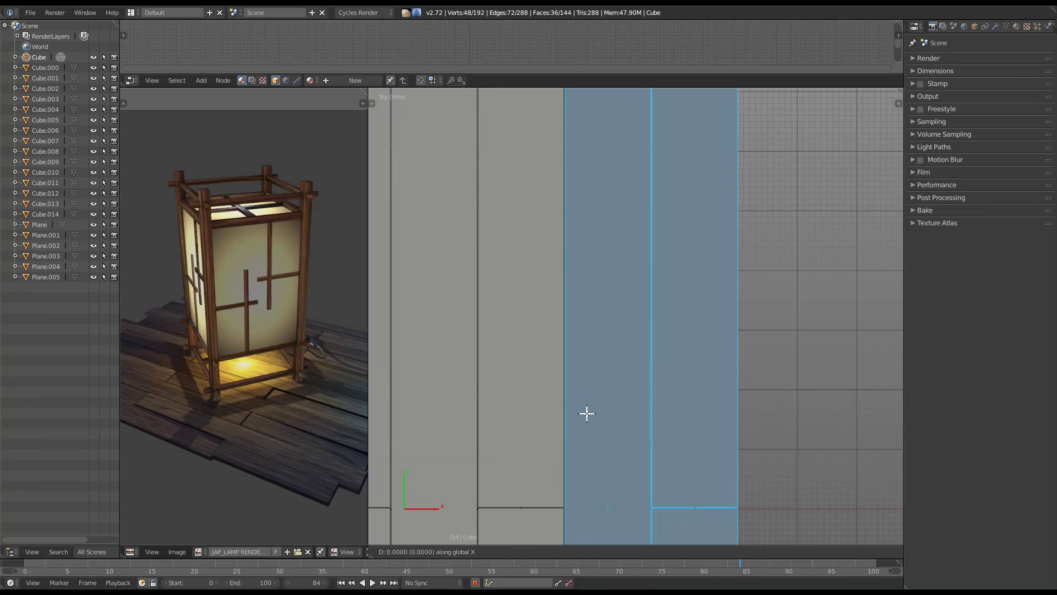
key("x")
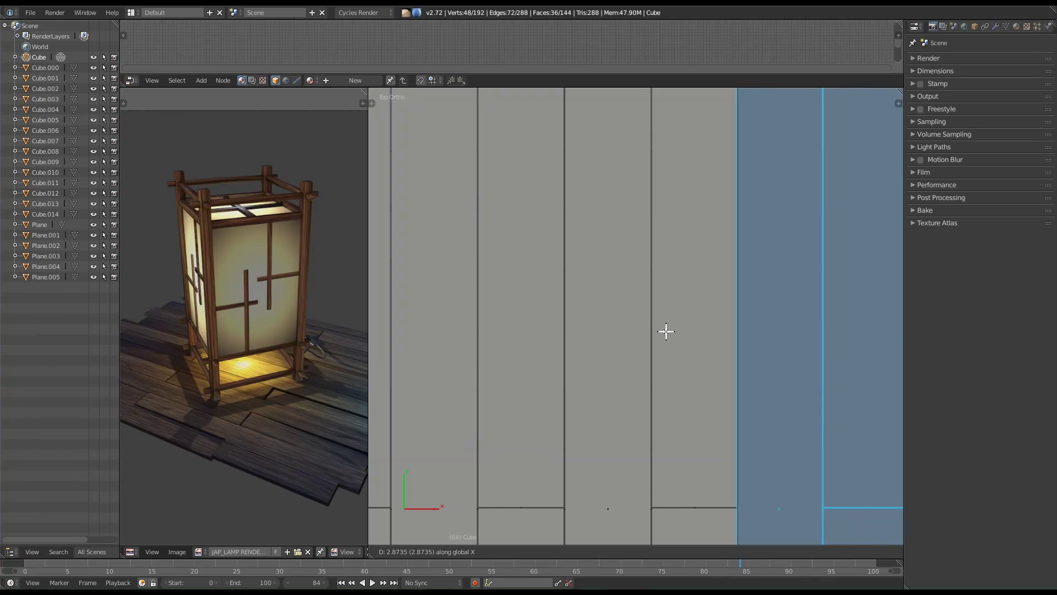
left_click(682, 335)
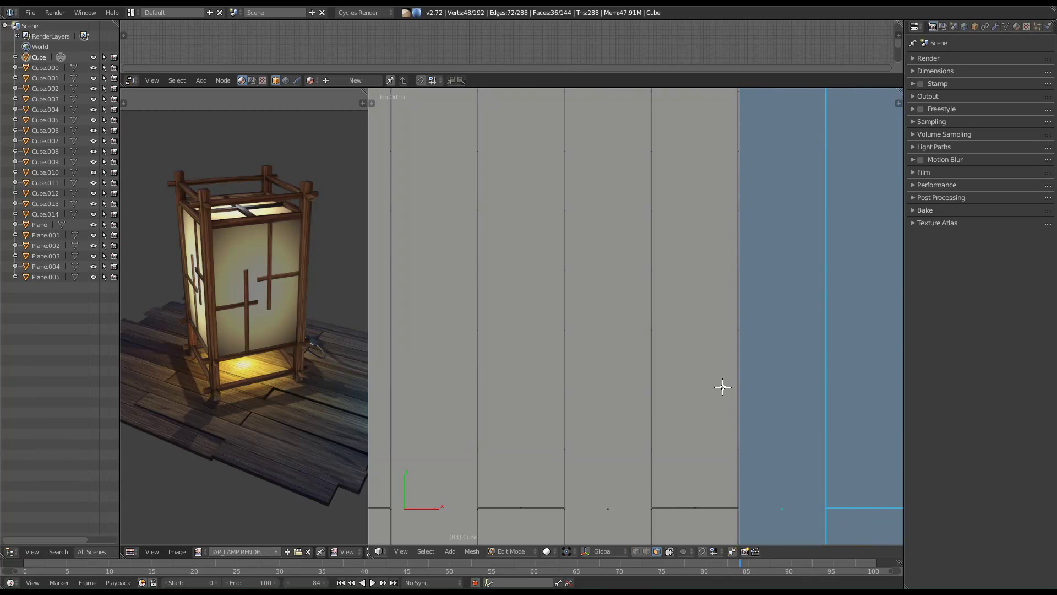
Add a fifth pair of rows by duplicating the selected planks about 3 units in positive X.
scroll(719, 385, "down", 6)
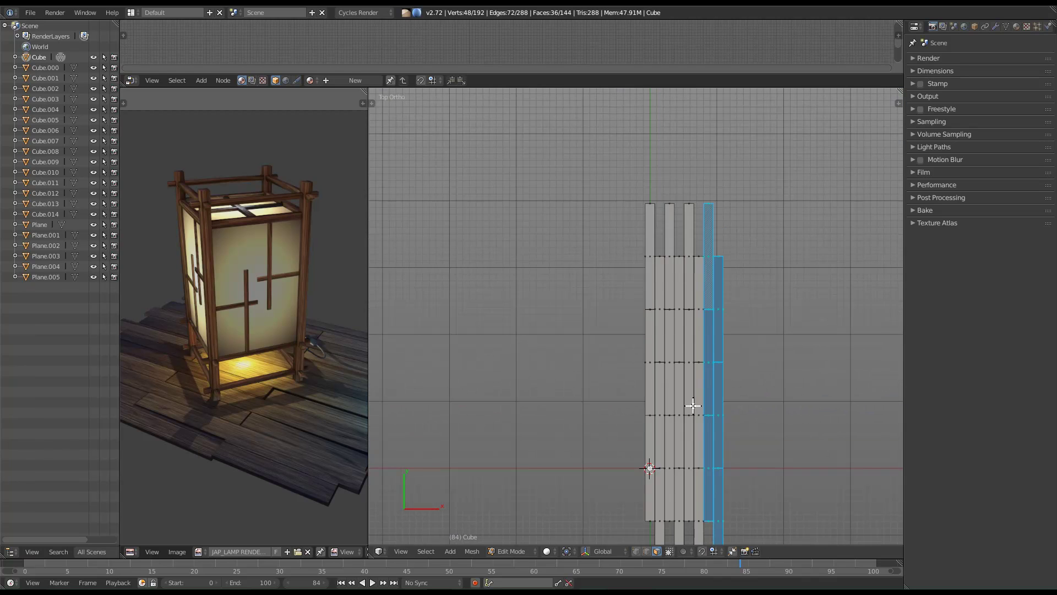
scroll(692, 406, "up", 4)
scroll(705, 296, "down", 1)
middle_click_drag(705, 296, 678, 440, "shift")
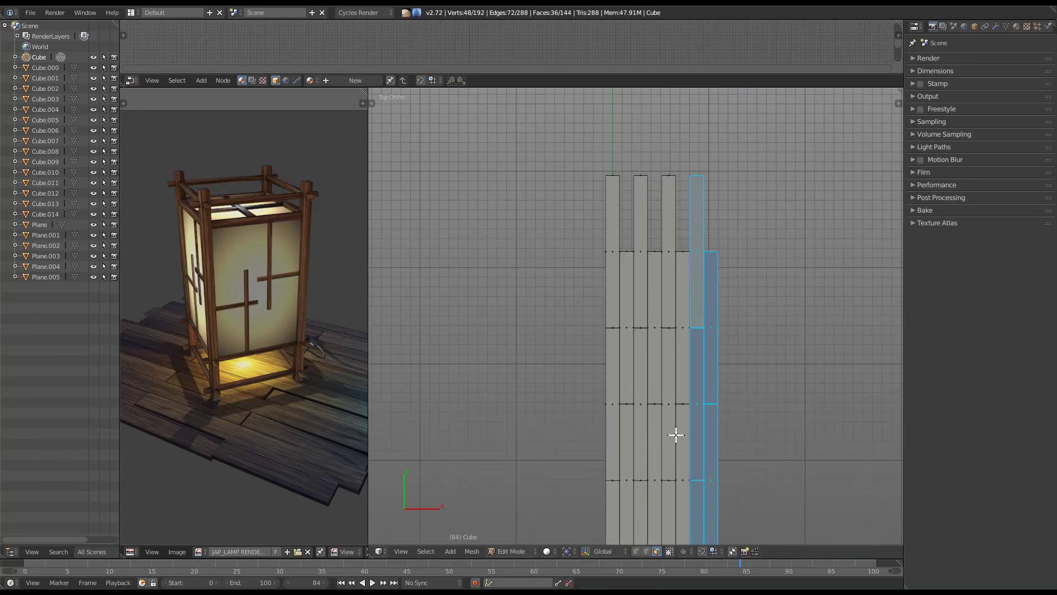
scroll(656, 401, "up", 7)
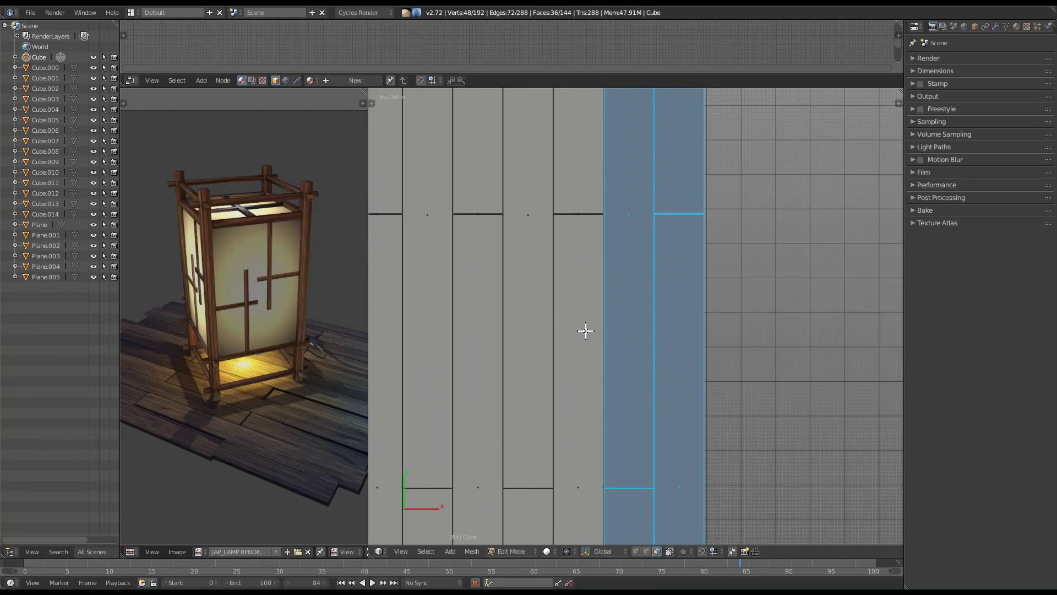
key("shift+d")
key("x")
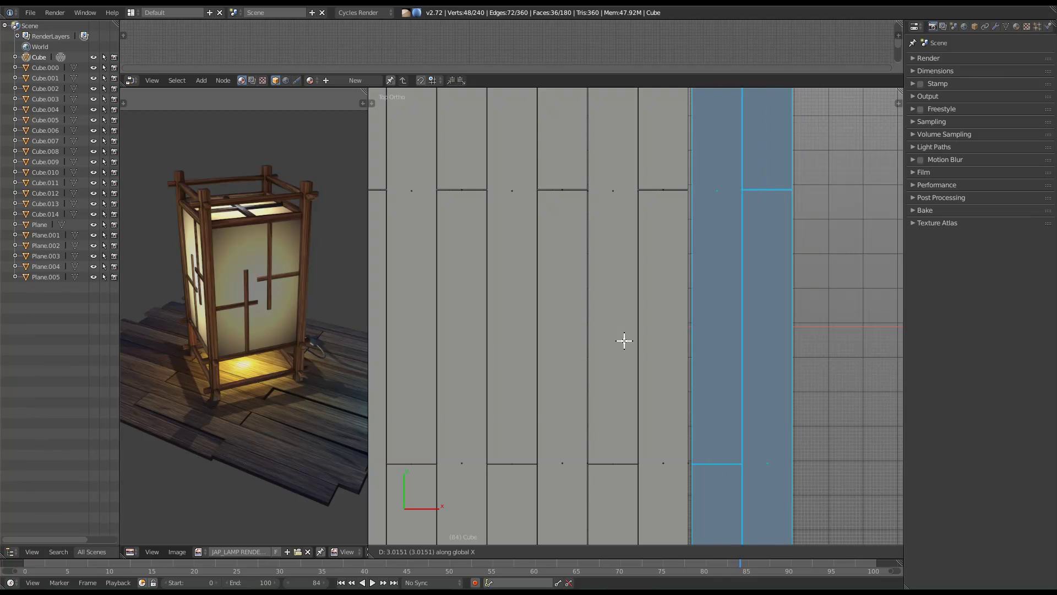
left_click(650, 360)
Duplicate the selected outermost pair of rows once more in positive X to complete six pairs.
scroll(650, 360, "down", 7)
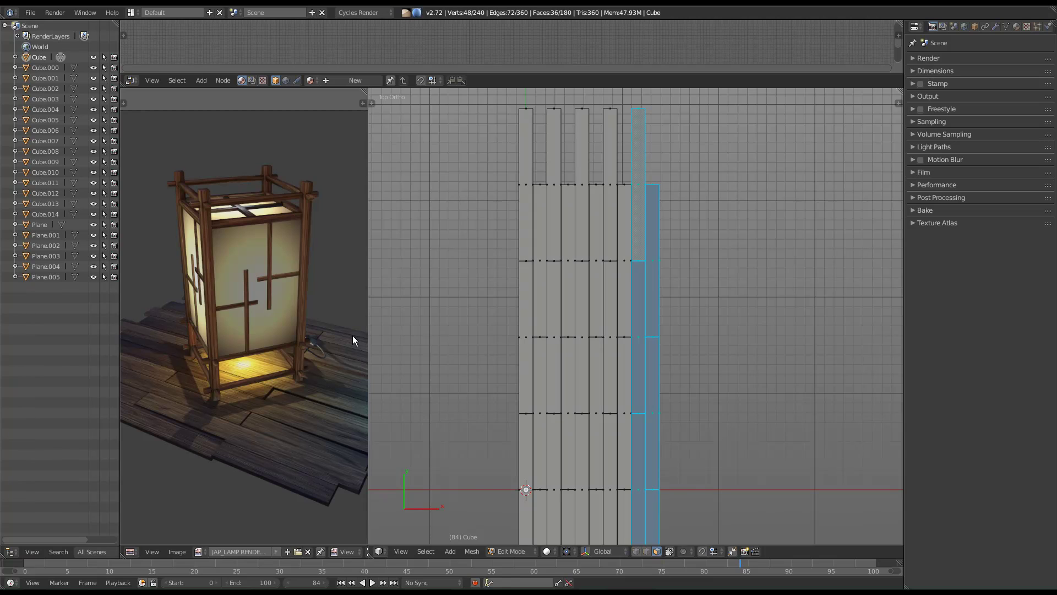
middle_click_drag(531, 294, 526, 322, "shift")
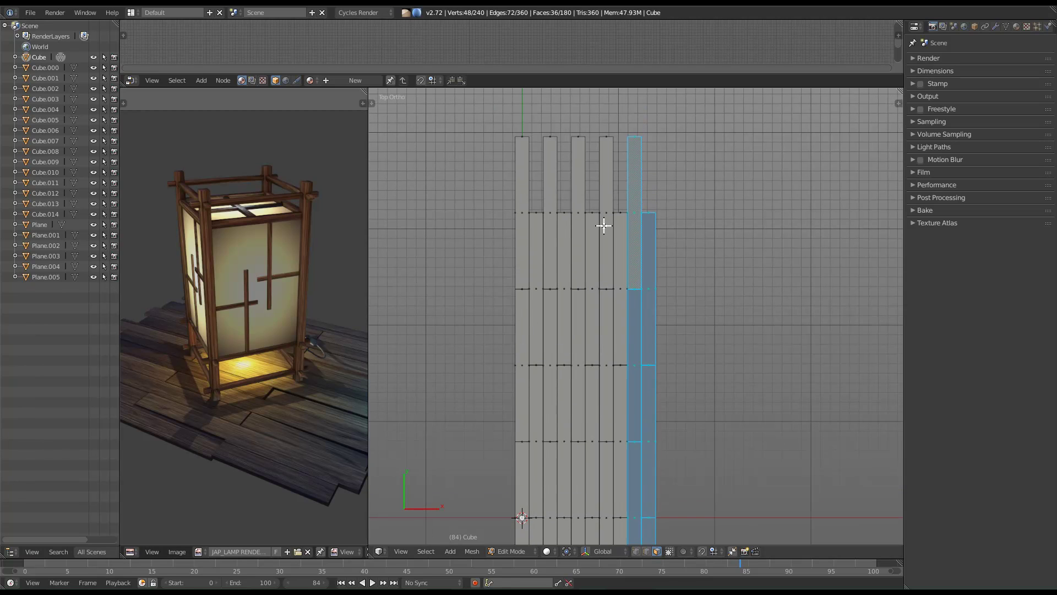
scroll(630, 307, "up", 7)
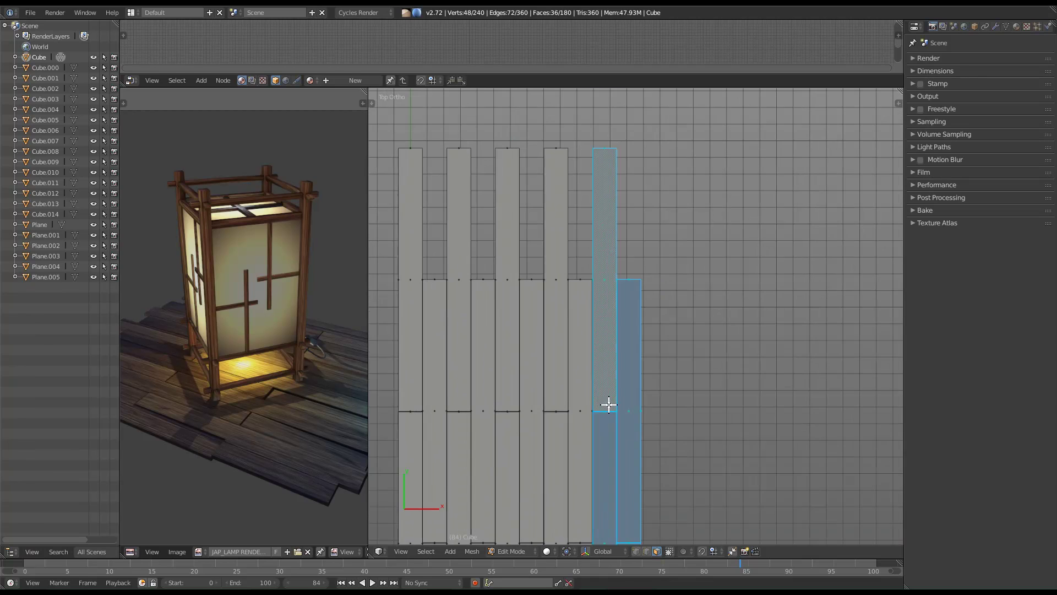
key("shift+d")
key("x")
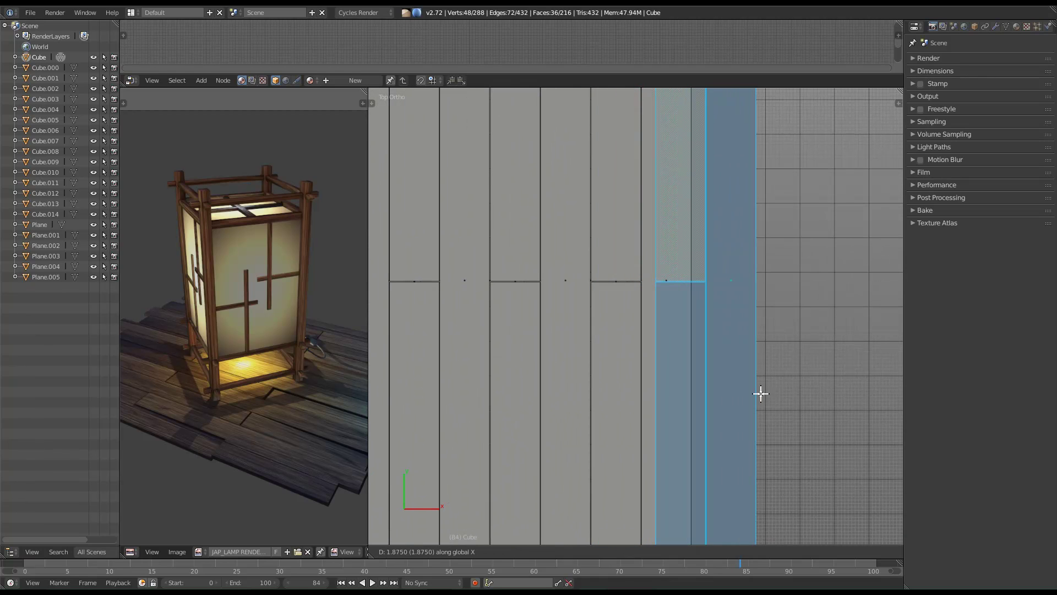
left_click(567, 418)
Select all planks and scale them along X to nearly double the floor's width.
scroll(572, 413, "down", 5)
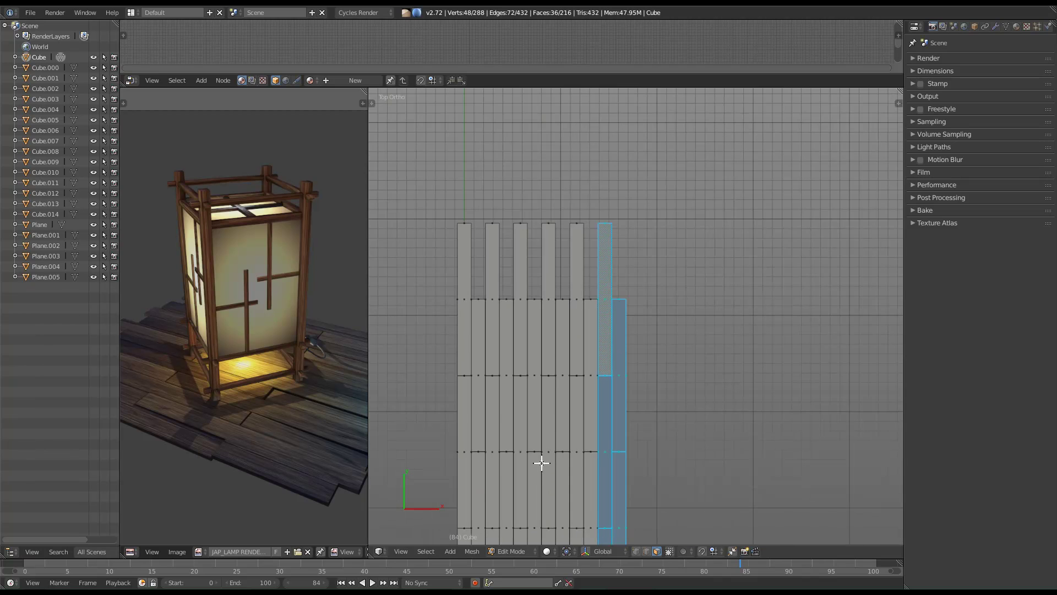
scroll(542, 426, "down", 3)
key("a")
middle_click_drag(651, 379, 648, 316, "shift")
key("s")
key("x")
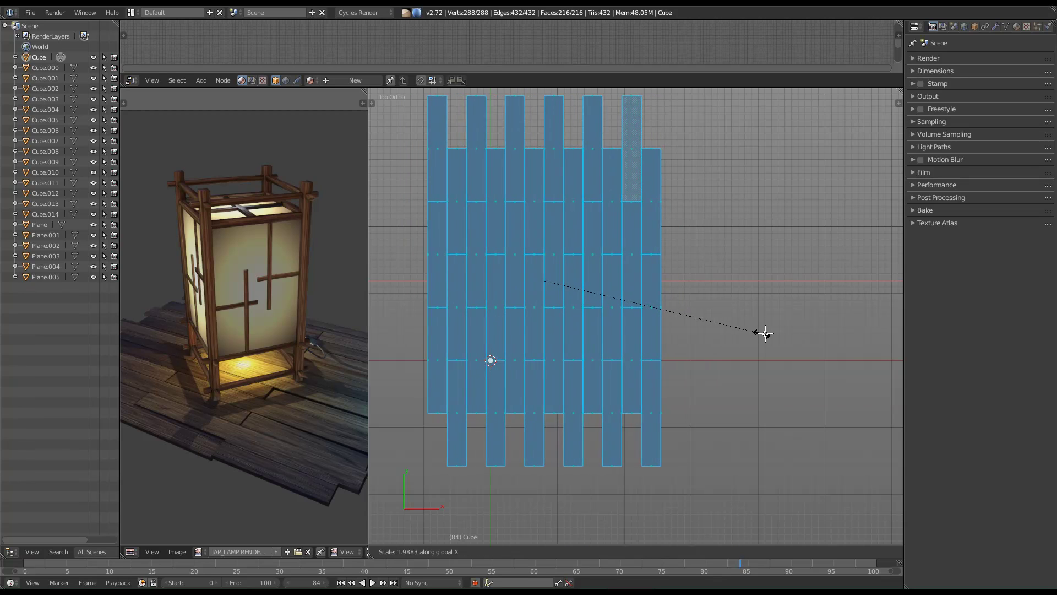
left_click(753, 332)
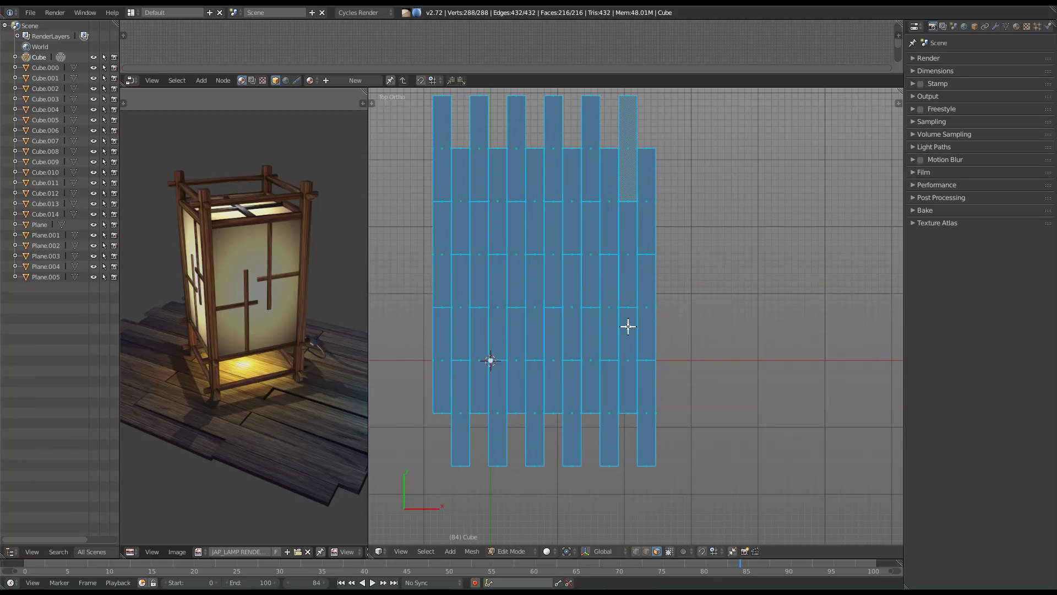
Select the protruding plank end faces on both ends of the floor and scale them along Y by about 0.7, level with the neighbouring planks.
middle_click_drag(628, 326, 659, 341, "shift")
right_click(533, 154)
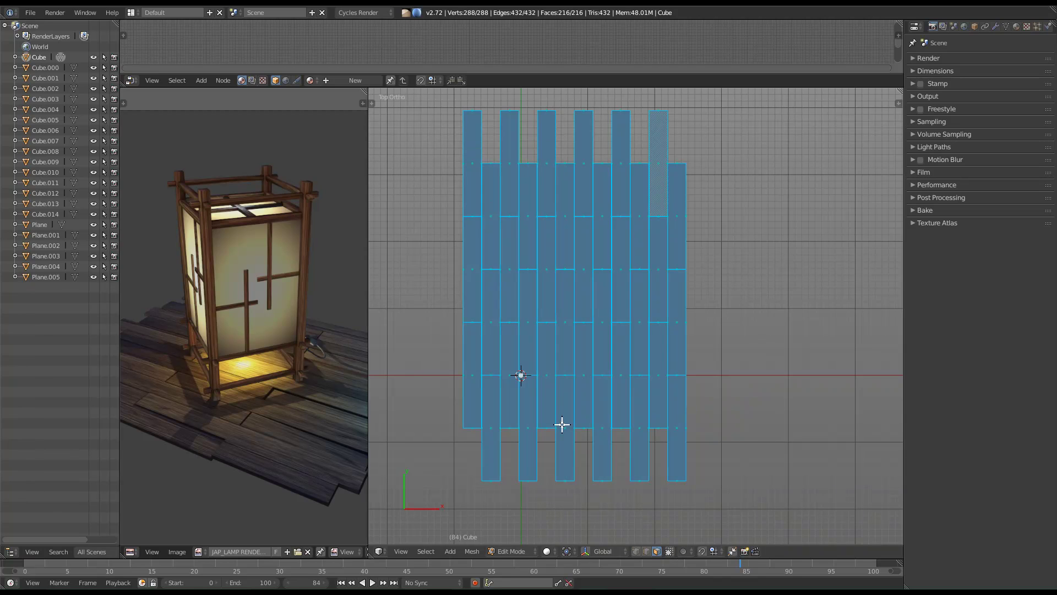
middle_click_drag(563, 423, 583, 412, "shift")
key("a")
key("b")
left_click_drag(444, 455, 798, 521)
scroll(531, 262, "up", 5, "shift")
key("b")
left_click_drag(425, 132, 831, 229)
scroll(700, 330, "down", 4, "shift")
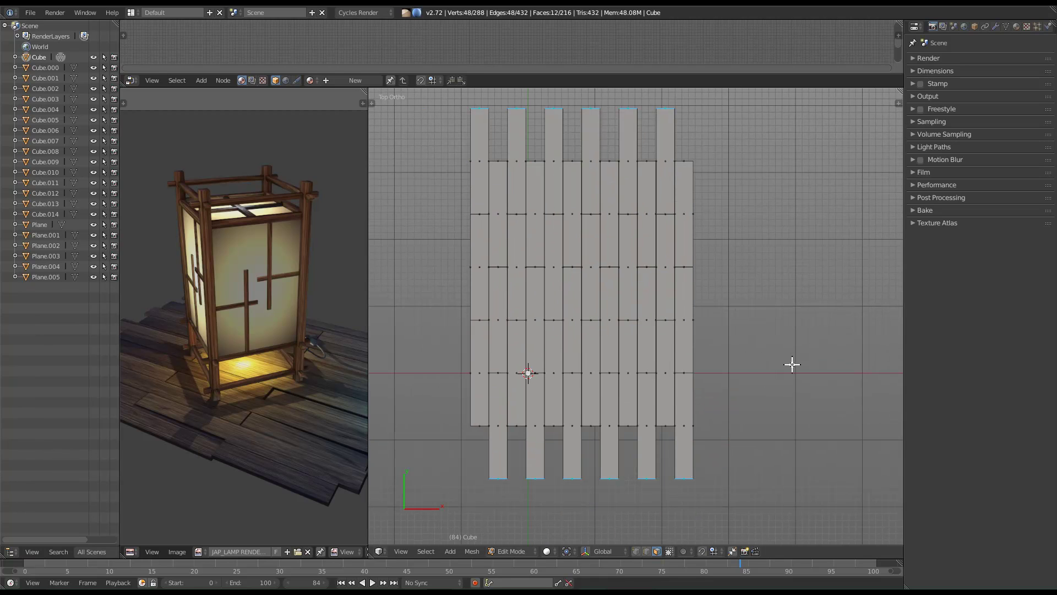
key("s")
key("y")
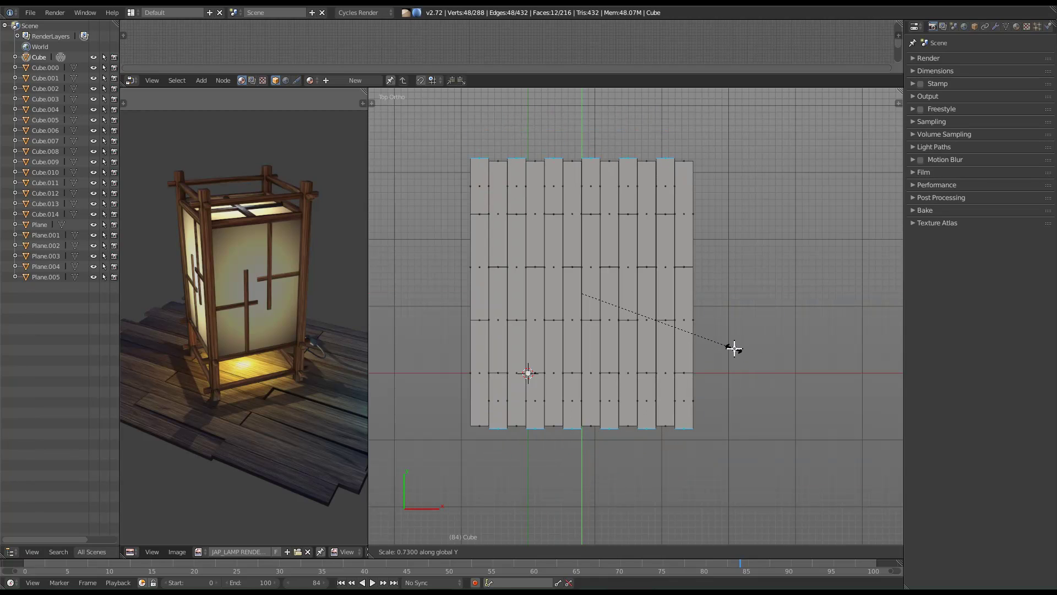
left_click(773, 357)
Leave Edit Mode, inspect the plank floor, and show the lantern's layer together with it.
key("Tab")
middle_click_drag(699, 438, 690, 325)
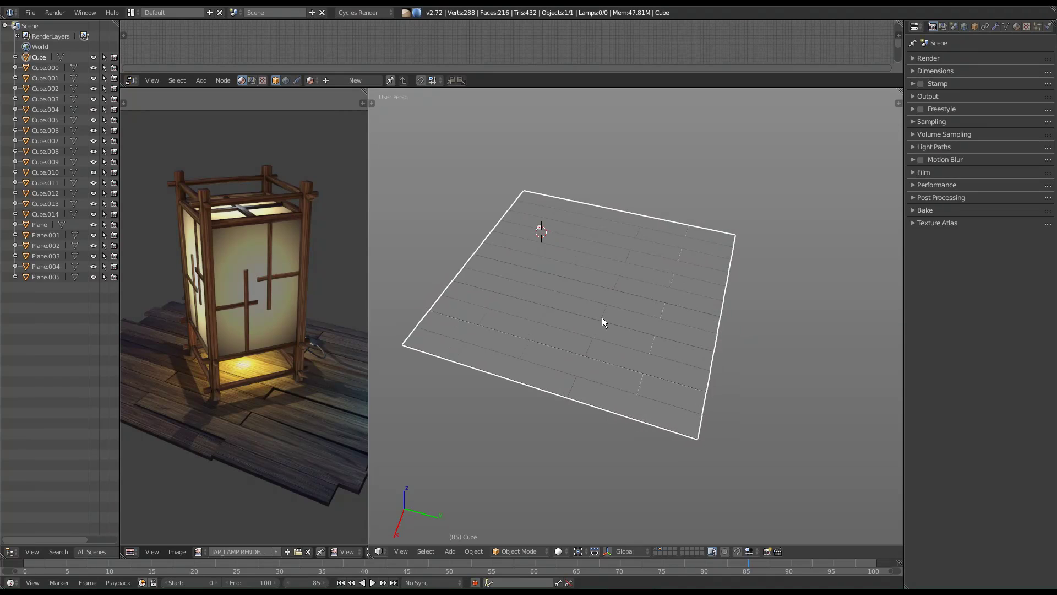
mouse_move(678, 289)
middle_mouse_down()
mouse_move(681, 308)
mouse_move(671, 294)
middle_mouse_up()
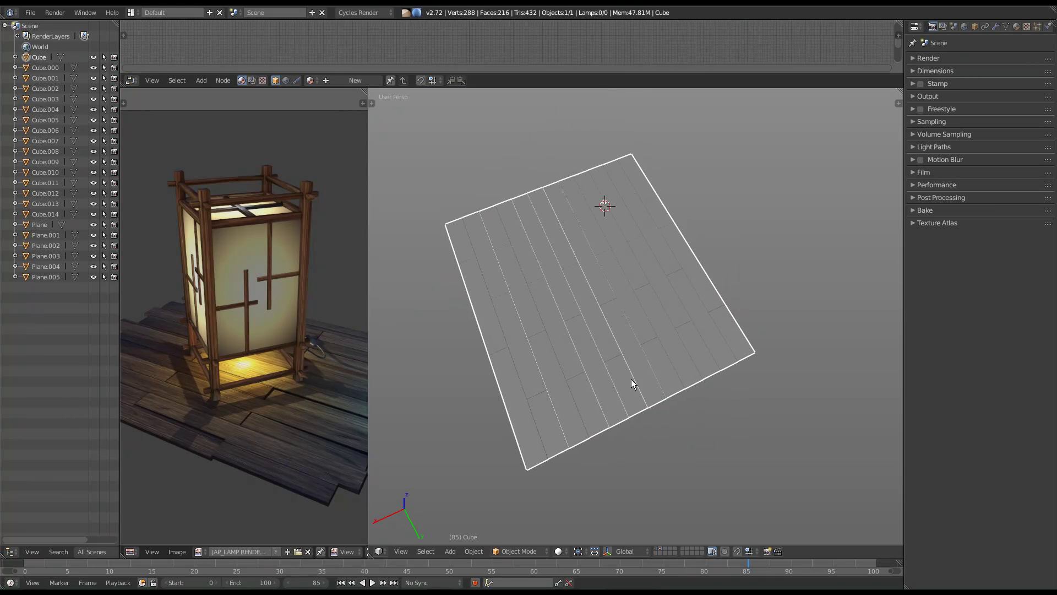
left_click(657, 547, "shift")
middle_click_drag(583, 419, 646, 342)
Set the plank floor's origin to its geometry and clear its location to centre it beneath the lantern.
key("KP_7")
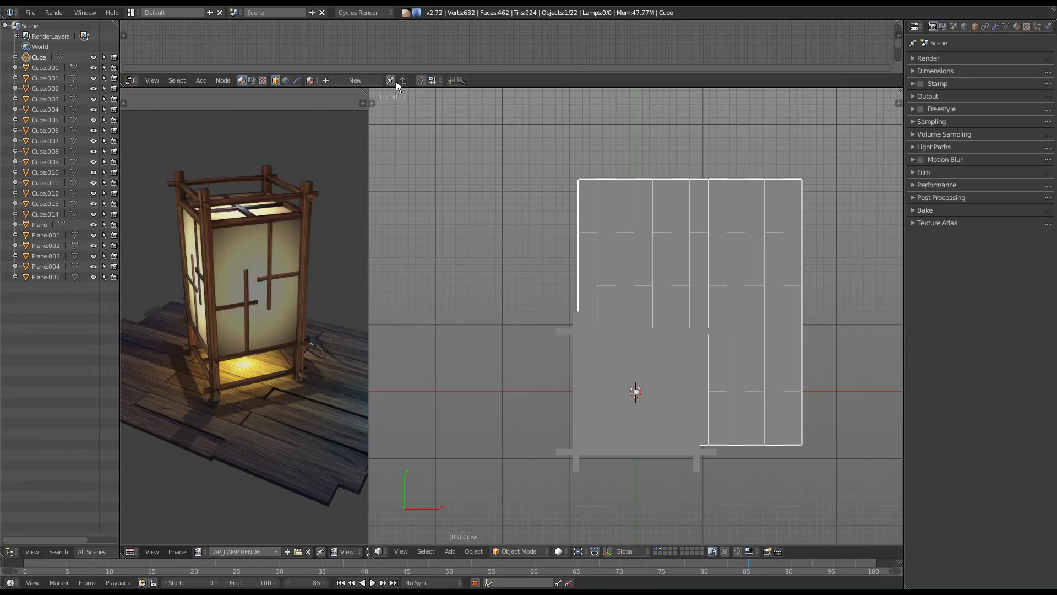
left_click(362, 103)
left_click(373, 104)
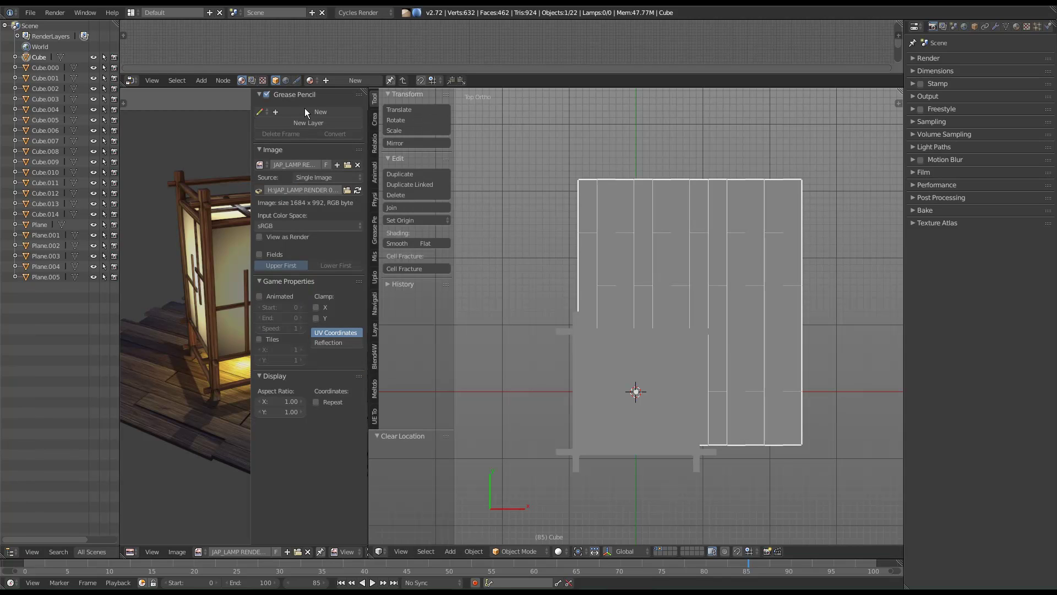
key("n")
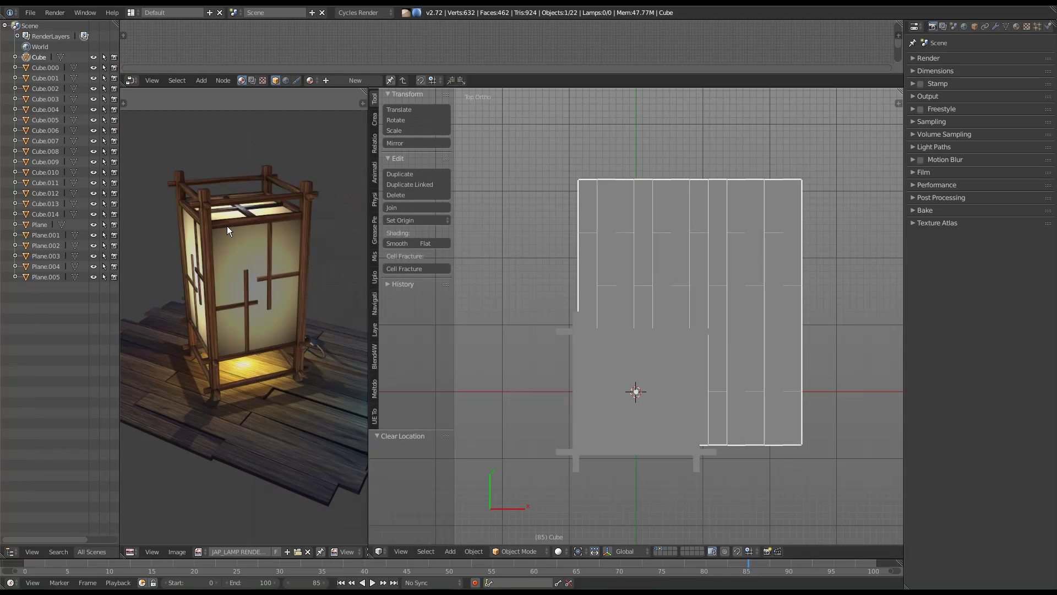
left_click(428, 222)
left_click(450, 243)
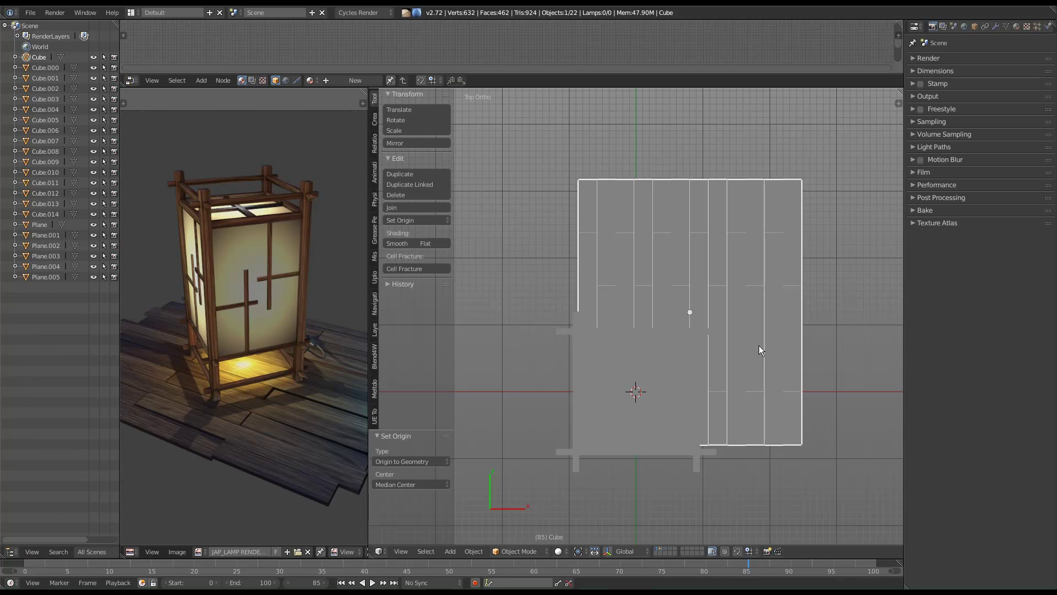
key("alt+g")
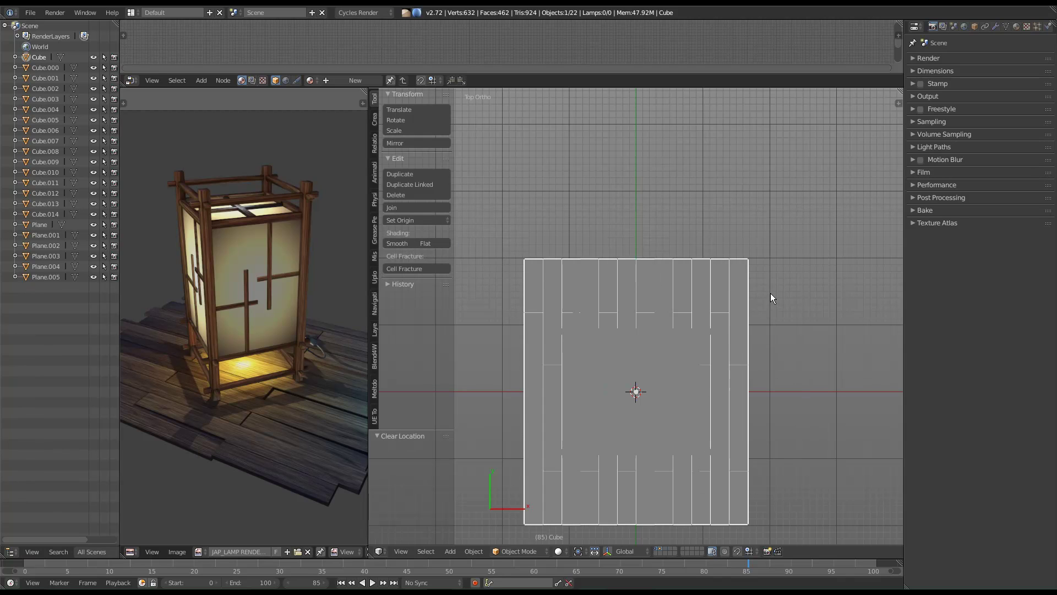
middle_click_drag(609, 371, 673, 381)
scroll(683, 354, "down", 2)
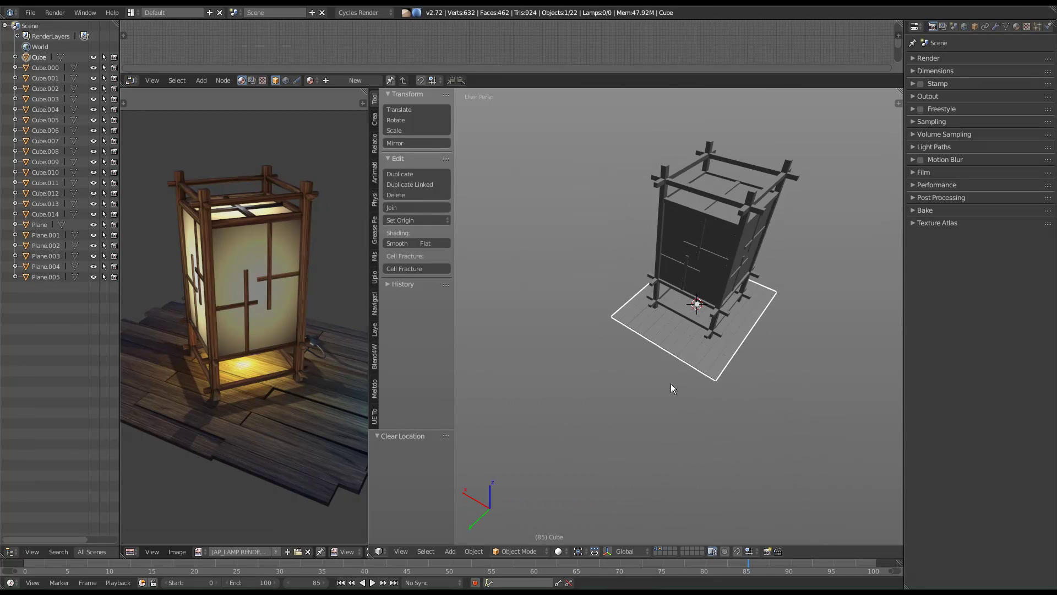
Scale the plank floor uniformly by about 1.38, and by about 1.27 more along Y.
middle_click_drag(839, 353, 778, 286)
key("s")
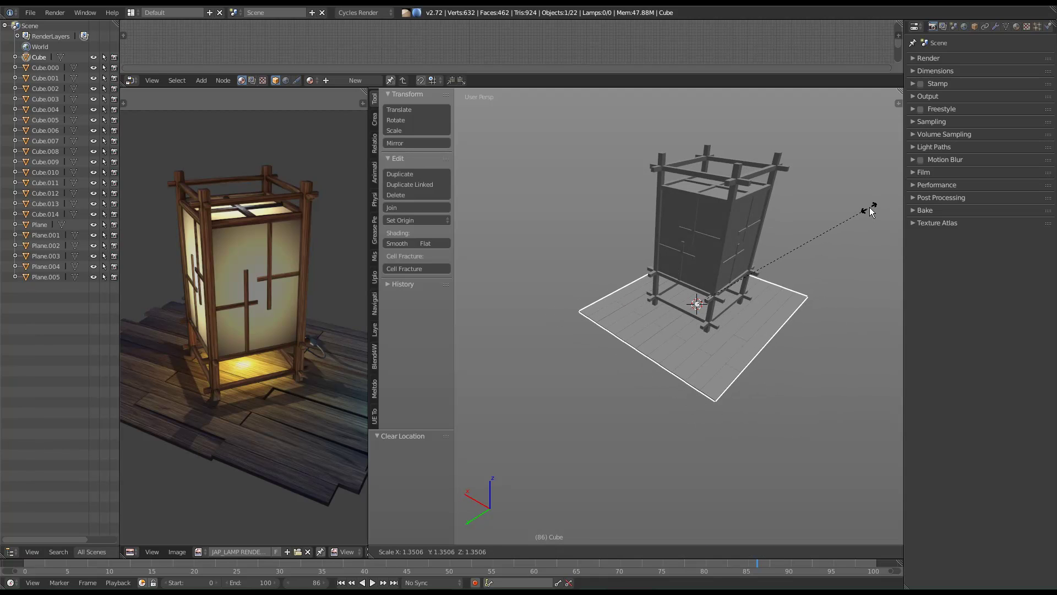
left_click(875, 210)
middle_click_drag(745, 325, 803, 337)
key("s")
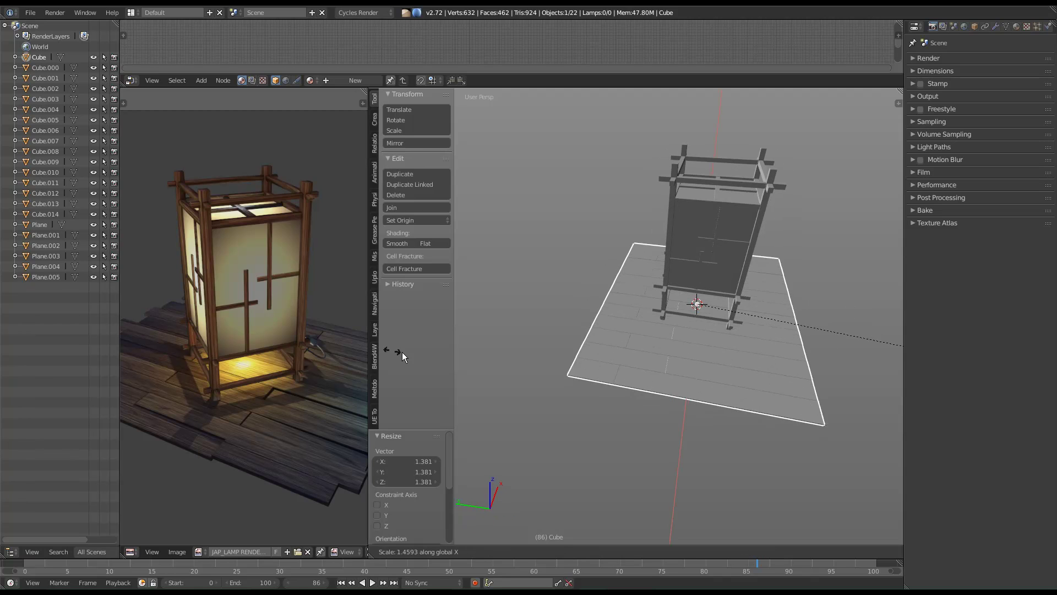
key("y")
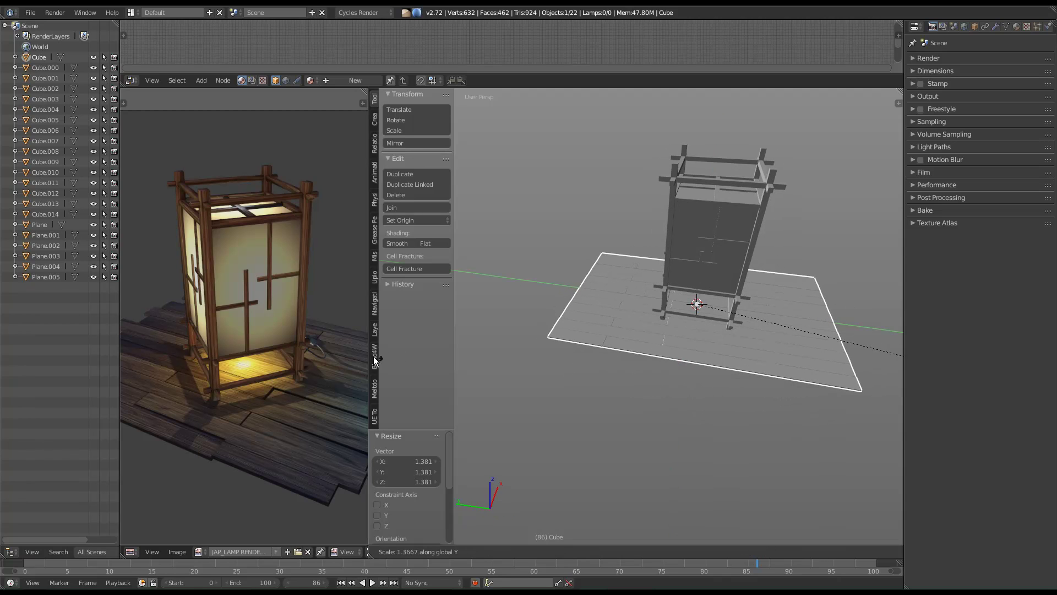
left_click(892, 359)
Thicken the plank floor by scaling it along Z by about 3.28, using the reference image as a guide.
middle_click_drag(892, 361, 787, 323)
middle_click_drag(275, 367, 183, 334)
middle_click_drag(881, 447, 791, 305)
key("KP_7")
key("s")
key("z")
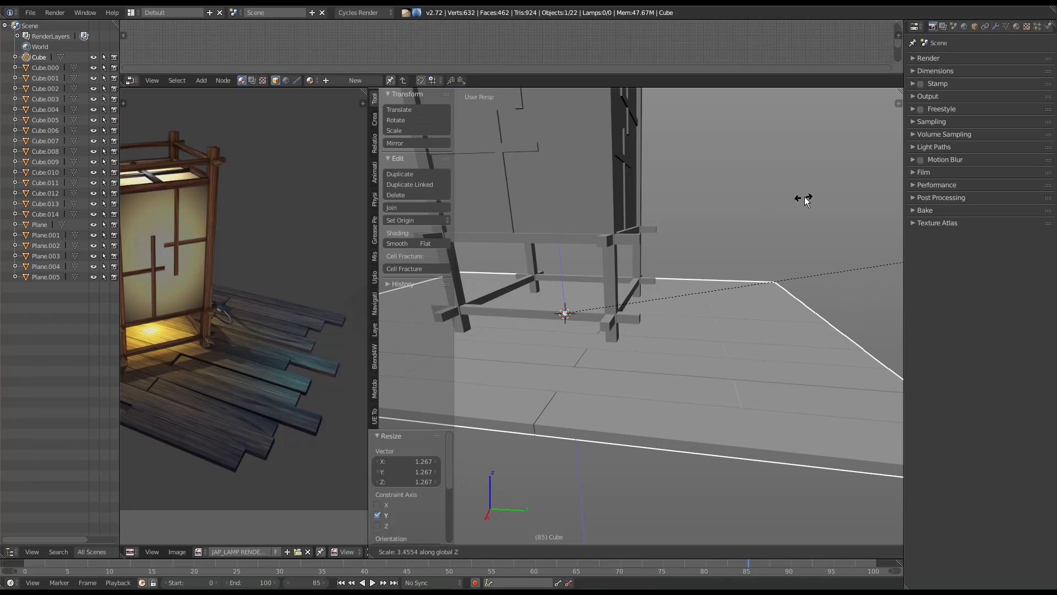
left_click(771, 210)
Lower the plank floor by about 0.364 along Z so it sits under the lantern's feet.
key("g")
key("z")
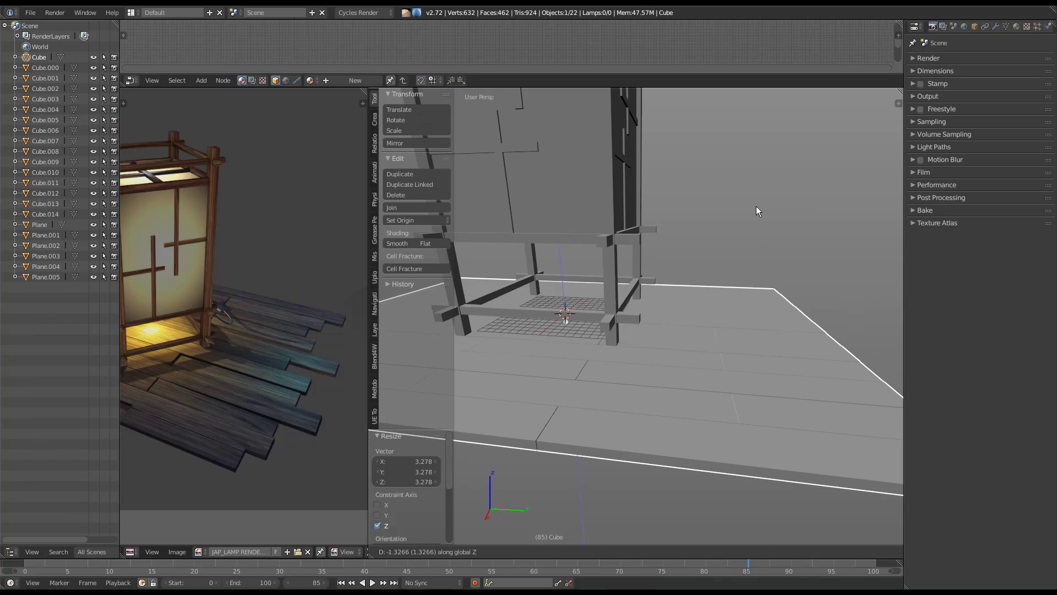
left_click(745, 178)
middle_click_drag(623, 215, 663, 373)
scroll(513, 265, "down", 3)
scroll(572, 299, "down", 3)
scroll(656, 357, "up", 2)
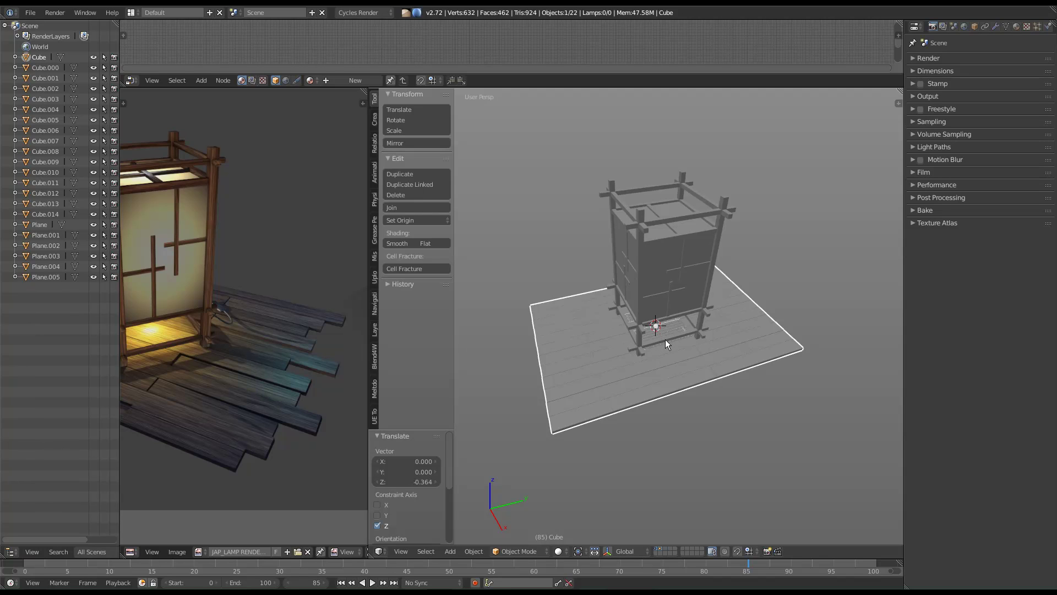
Examine the uneven plank edges in the enlarged reference image and compare them with the modelled floor from several angles.
middle_click_drag(249, 355, 182, 365)
middle_click_drag(242, 391, 210, 385)
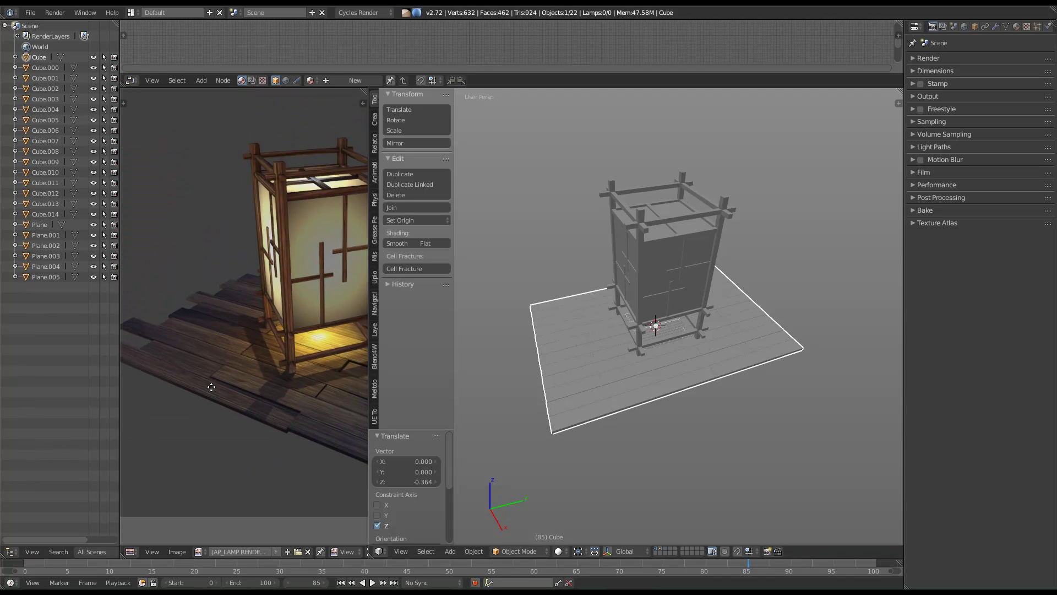
middle_click_drag(152, 361, 183, 375)
middle_click_drag(285, 429, 241, 419)
key("shift+space")
scroll(523, 370, "down", 2)
middle_click_drag(523, 370, 300, 365)
scroll(229, 366, "down", 1)
scroll(300, 365, "up", 2)
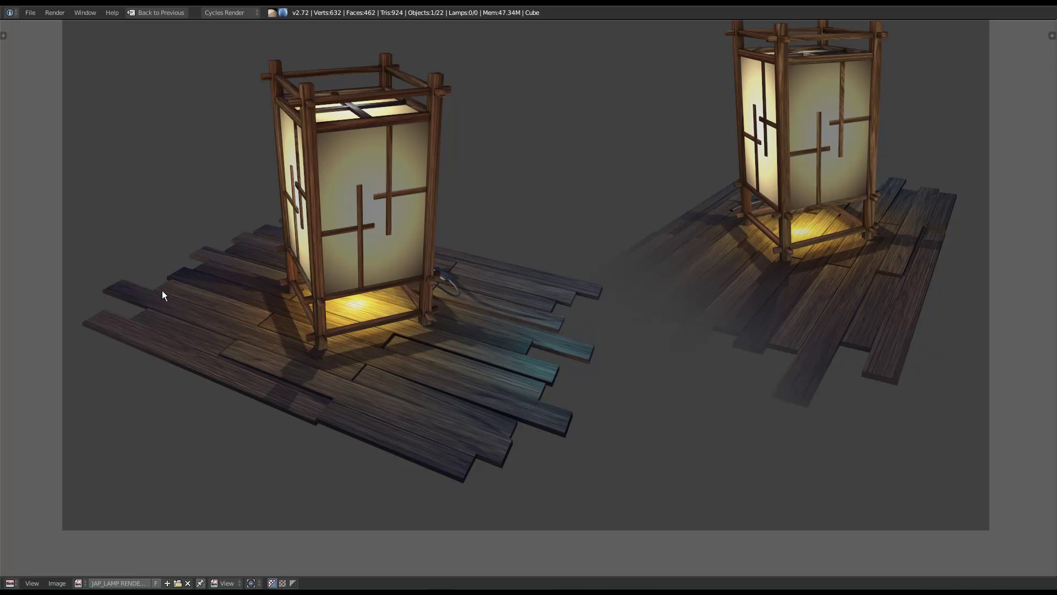
middle_click_drag(540, 374, 570, 355)
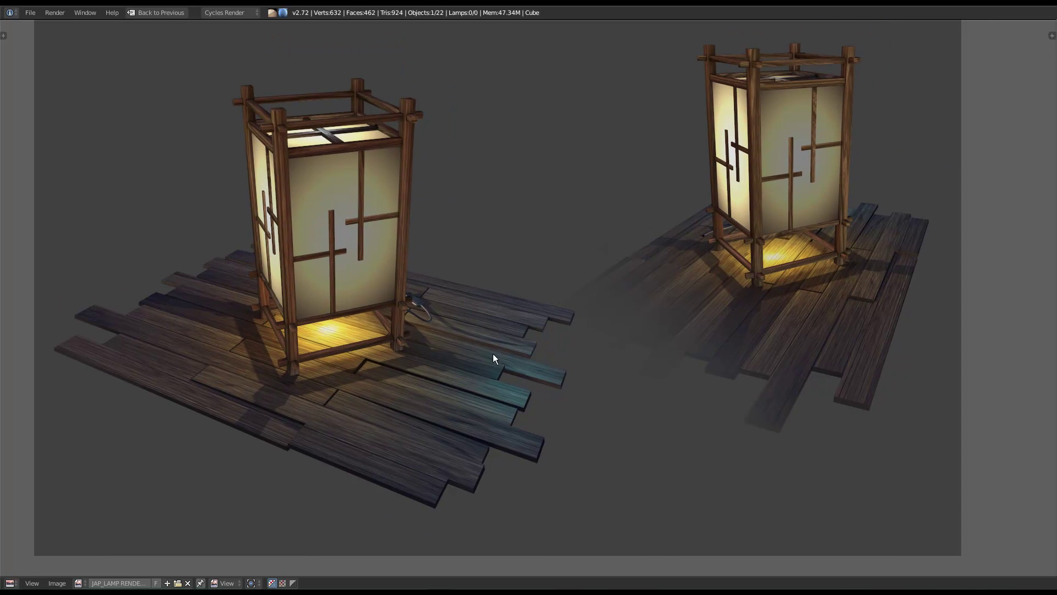
key("ctrl+Up")
middle_click_drag(570, 384, 812, 355)
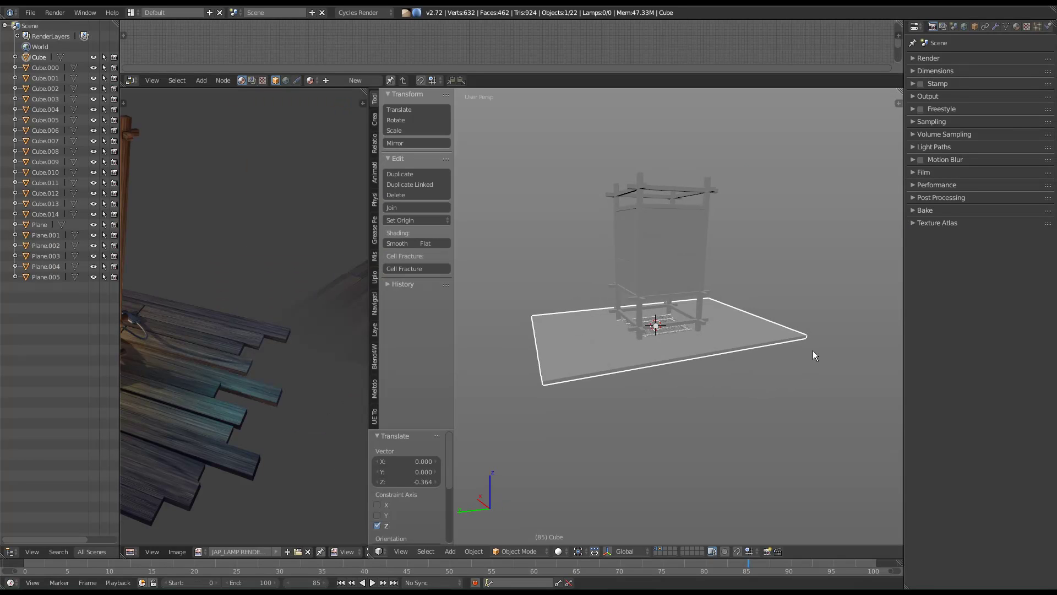
middle_click_drag(805, 350, 385, 382)
middle_click_drag(289, 355, 296, 300)
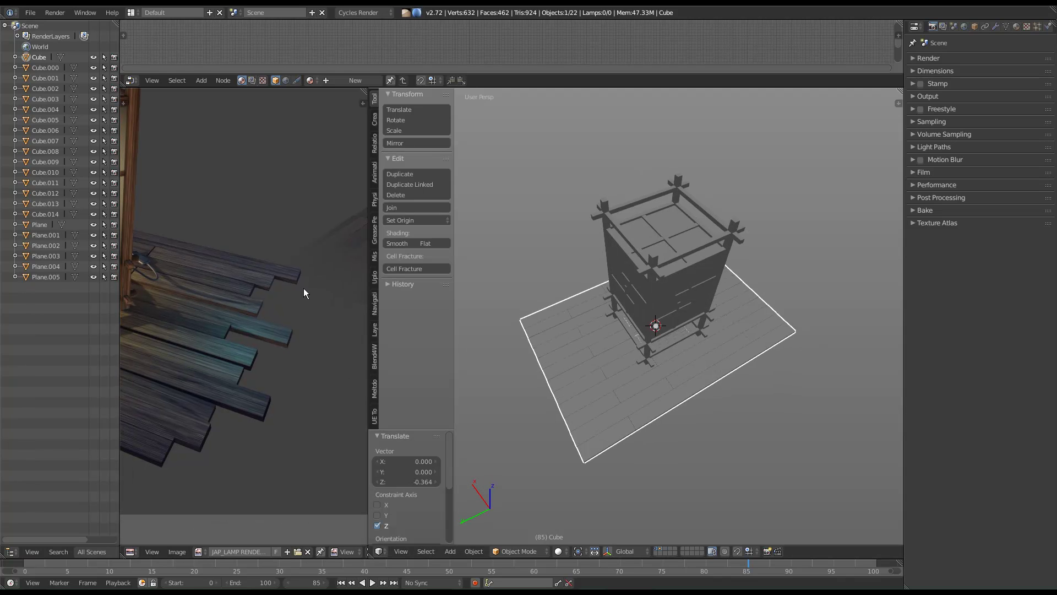
middle_click_drag(605, 372, 673, 358)
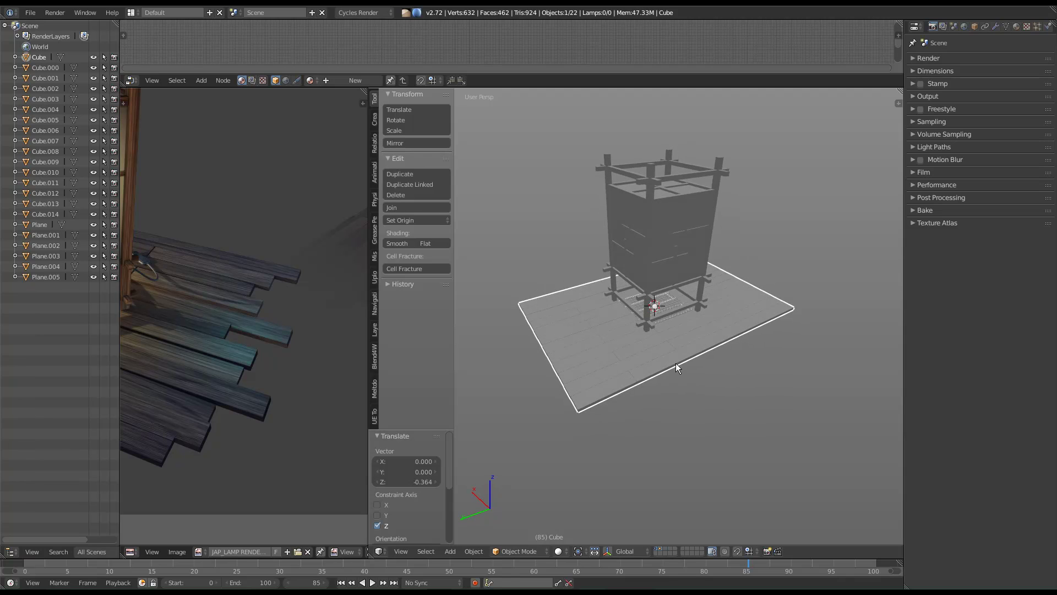
key("shift+space")
middle_click_drag(746, 276, 613, 274)
scroll(612, 273, "down", 2)
key("shift+space")
Change the node editor area to a Text Editor and write the note "Ne pas oublier de destructurer ce parquet, wesh !" in a new text.
left_click(133, 81)
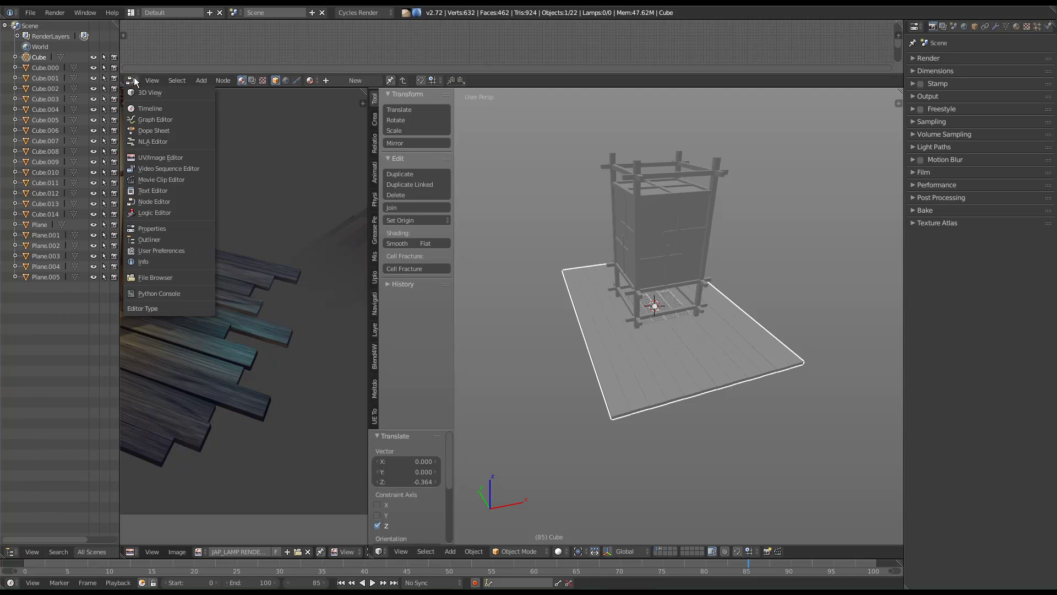
left_click(131, 81)
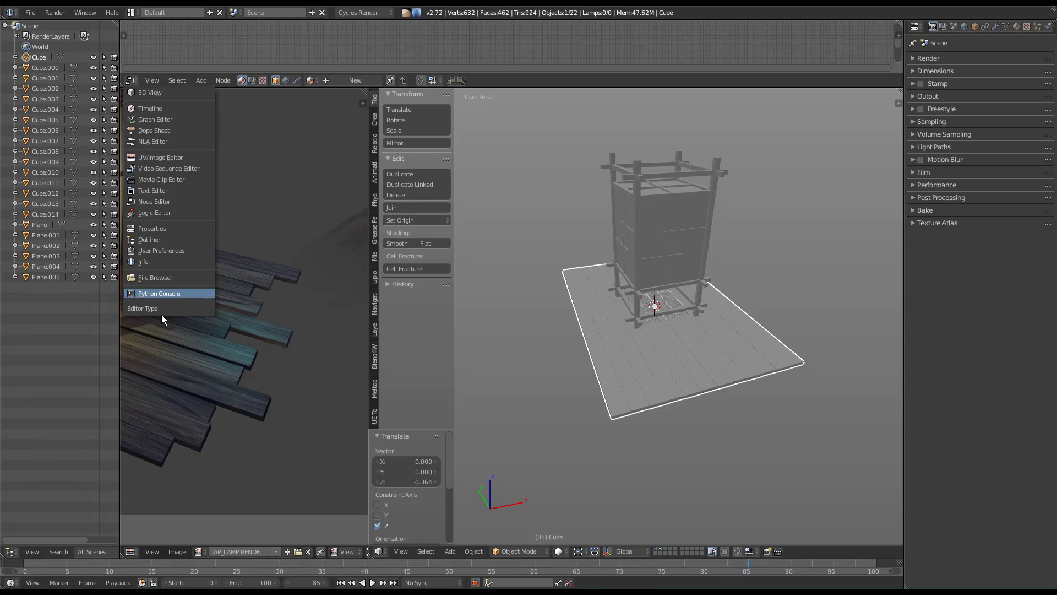
left_click(140, 190)
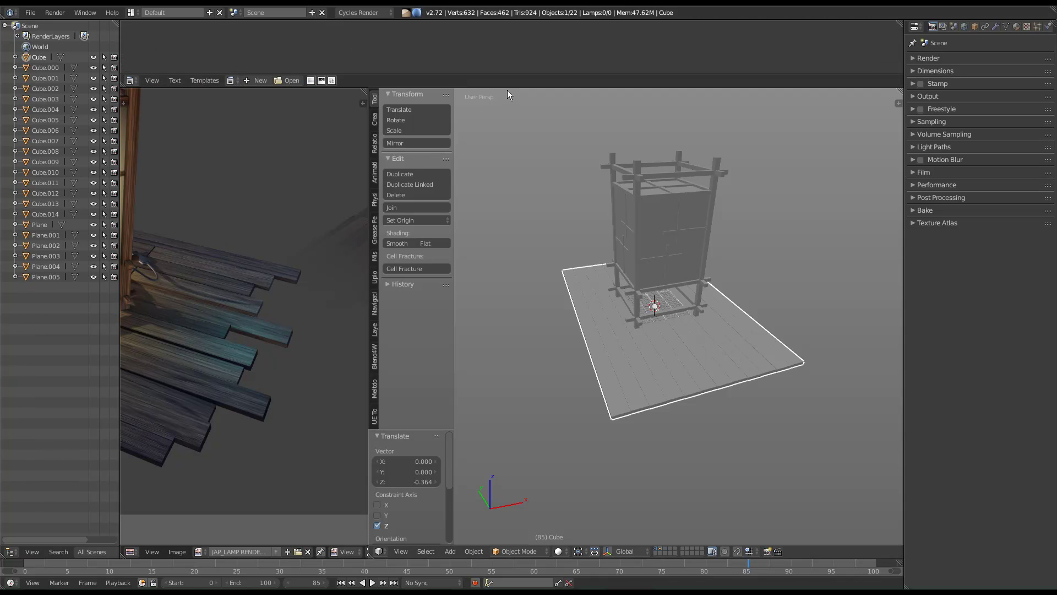
left_click_drag(507, 88, 522, 210)
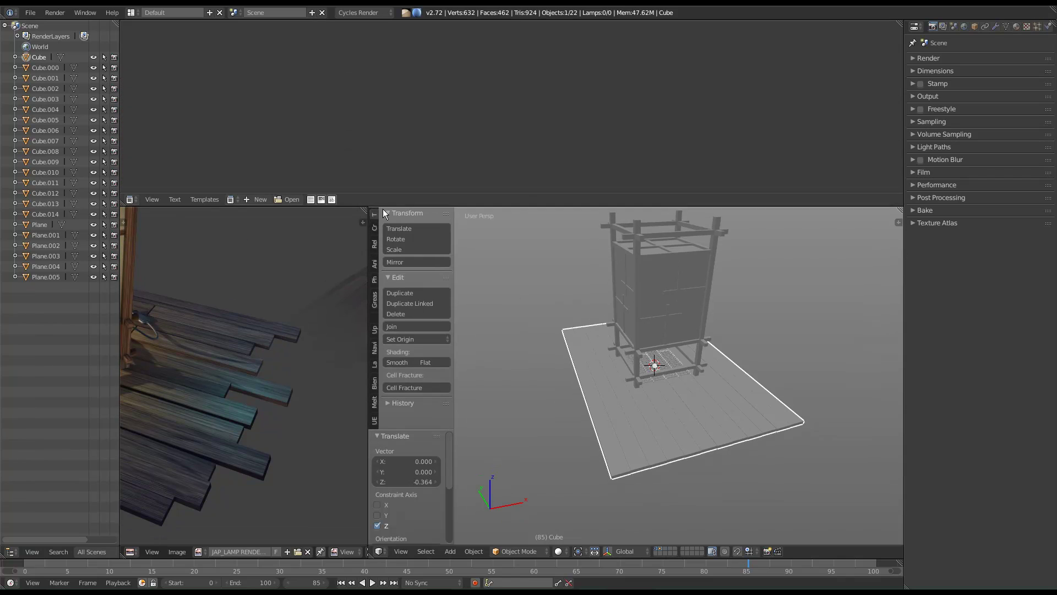
left_click(255, 200)
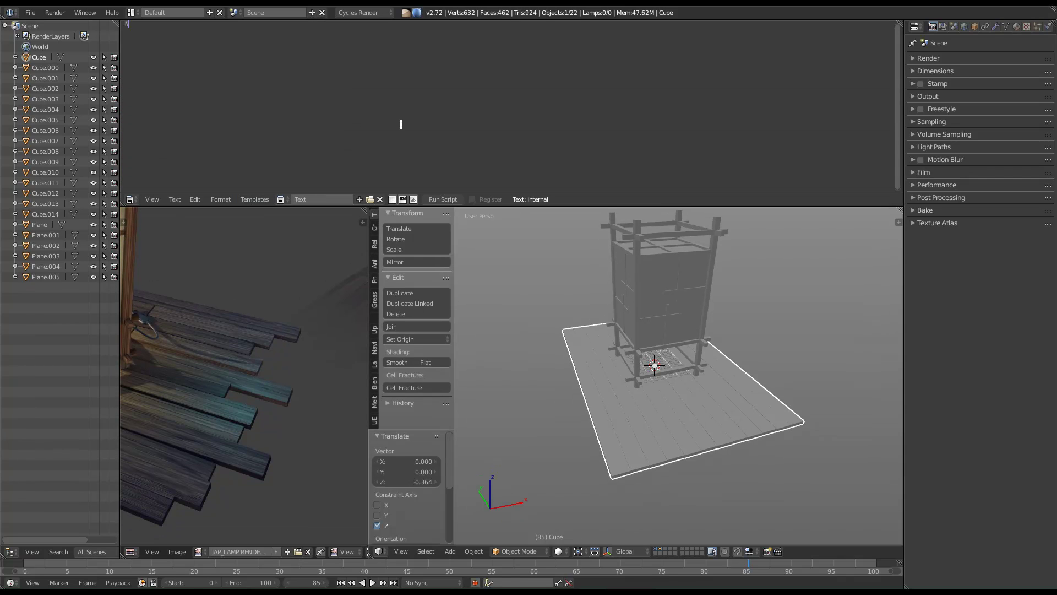
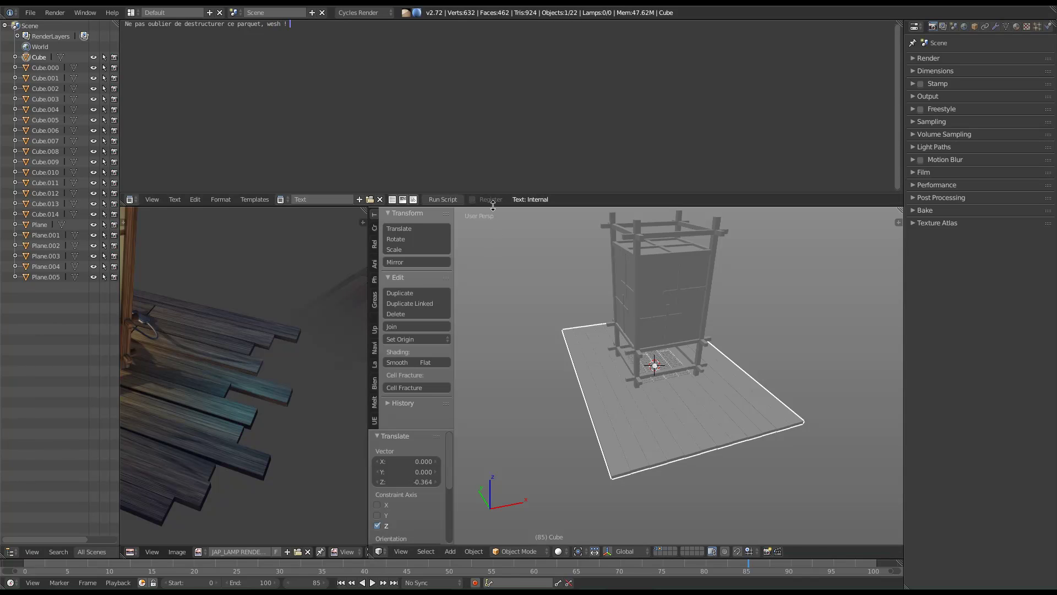
left_click_drag(493, 207, 493, 71)
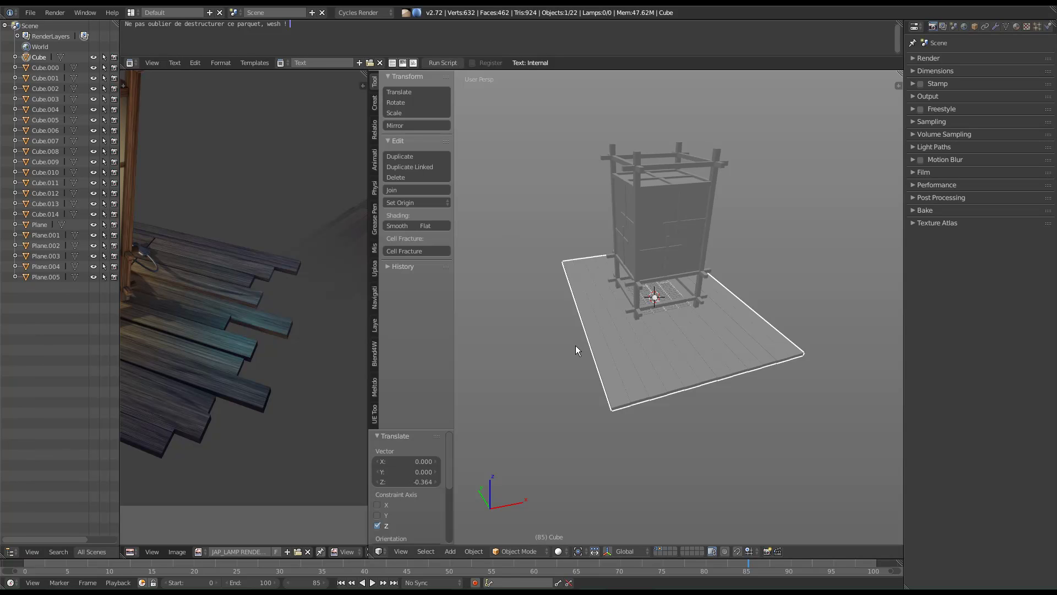
Replace the reference image with the close-up JAP_LAMP render that shows the lantern's base and power cable.
middle_click_drag(573, 344, 680, 360)
key("shift+space")
middle_click_drag(599, 320, 590, 289)
key("shift+space")
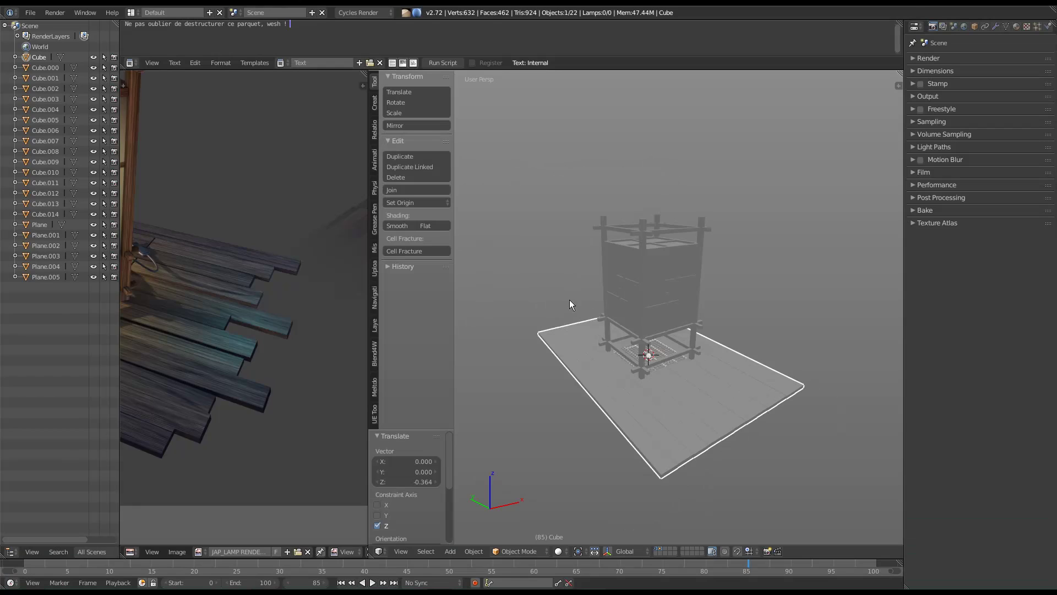
middle_click_drag(282, 313, 147, 221)
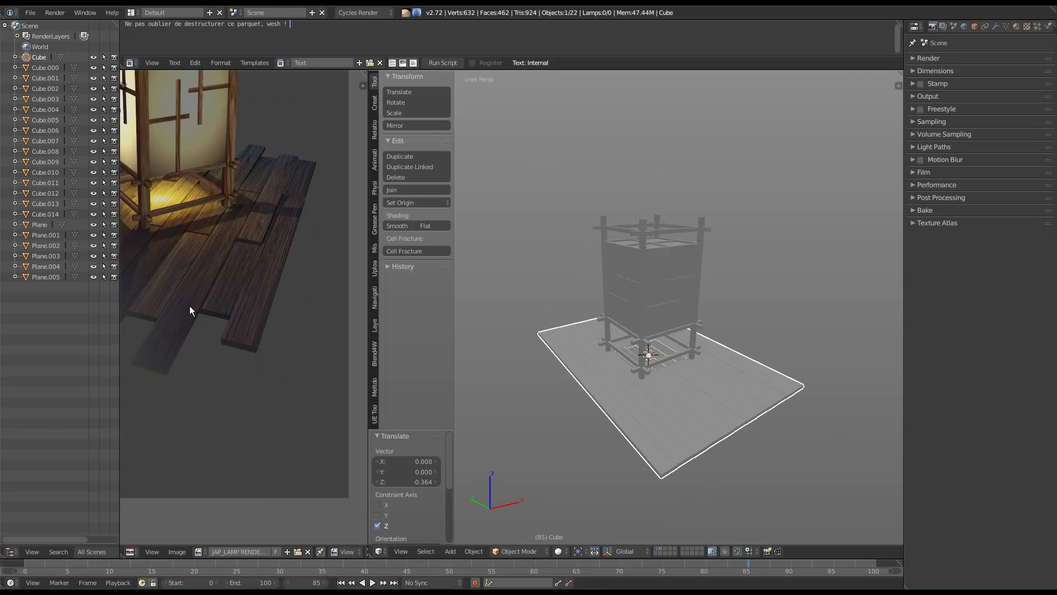
left_click(296, 552)
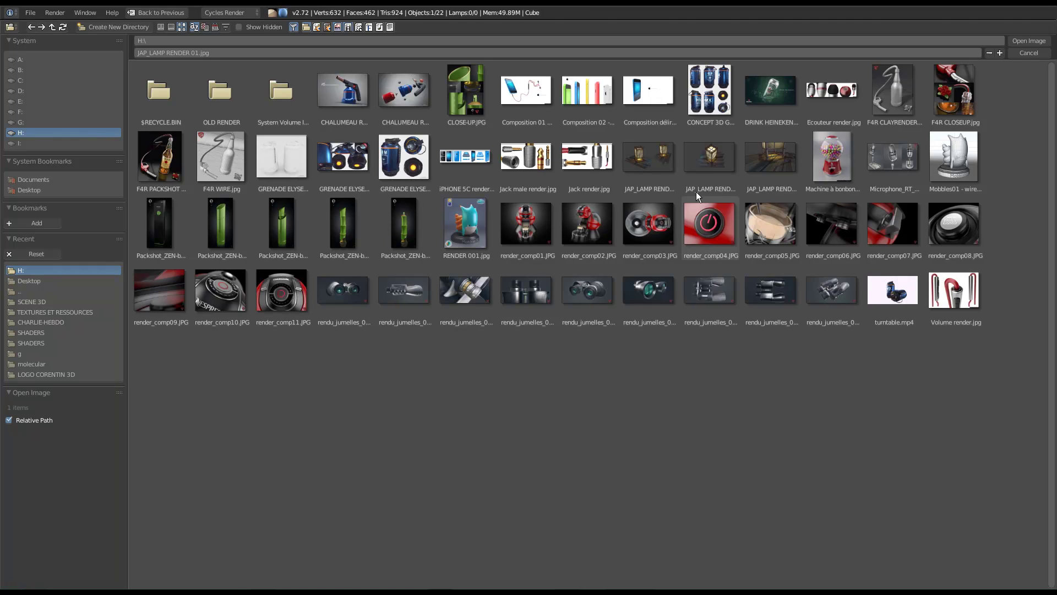
double_click(781, 166)
Examine the cable, switch and lower frame in the close-up reference and compare them with the lantern model.
middle_click_drag(314, 361, 252, 371)
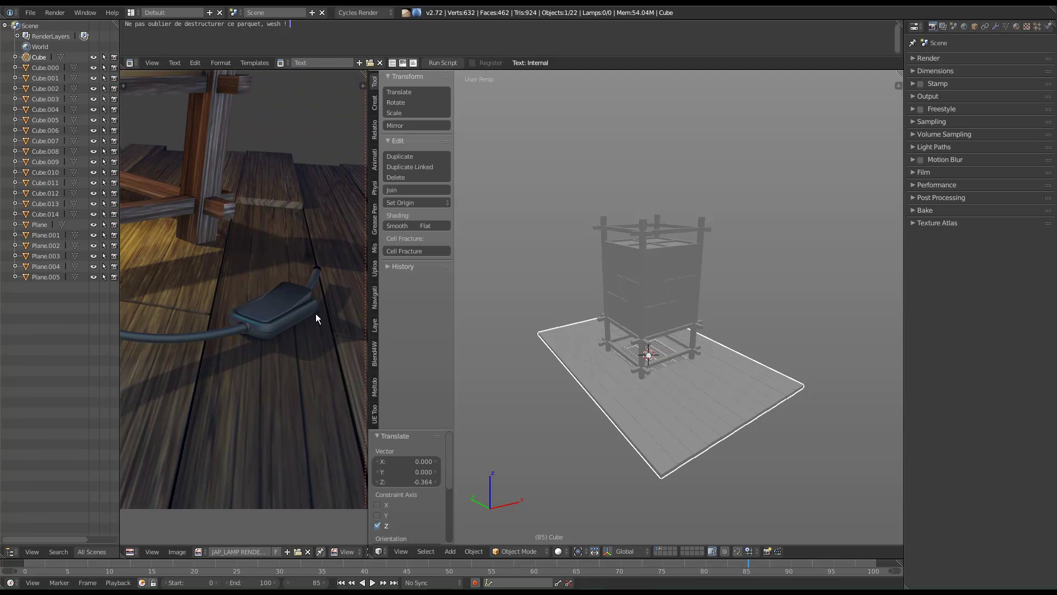
middle_click_drag(233, 333, 143, 175)
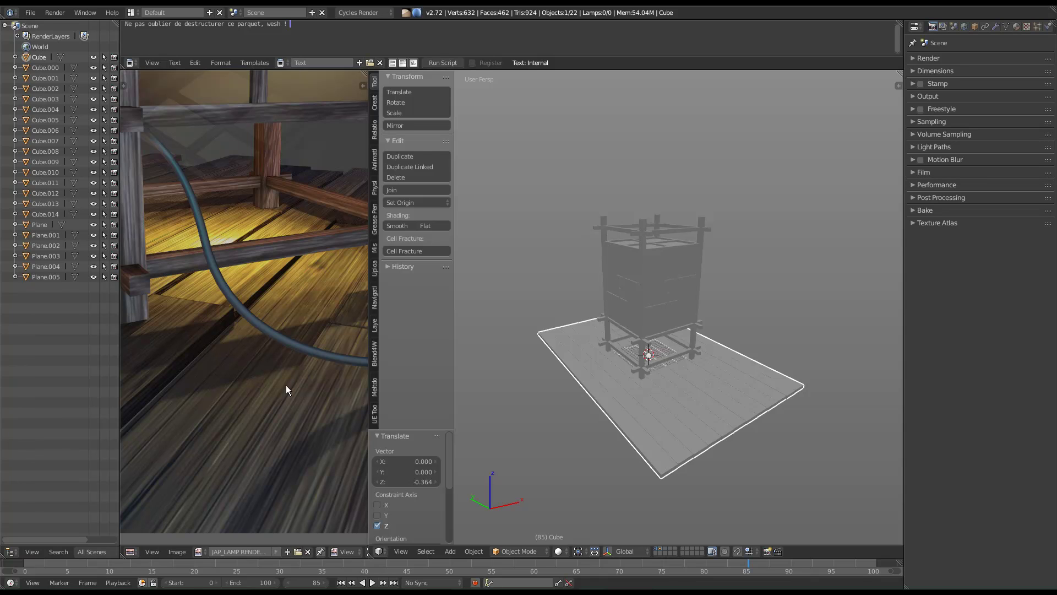
middle_click_drag(688, 348, 496, 352)
middle_click_drag(182, 198, 227, 319)
middle_click_drag(189, 378, 207, 373)
scroll(243, 369, "up", 4)
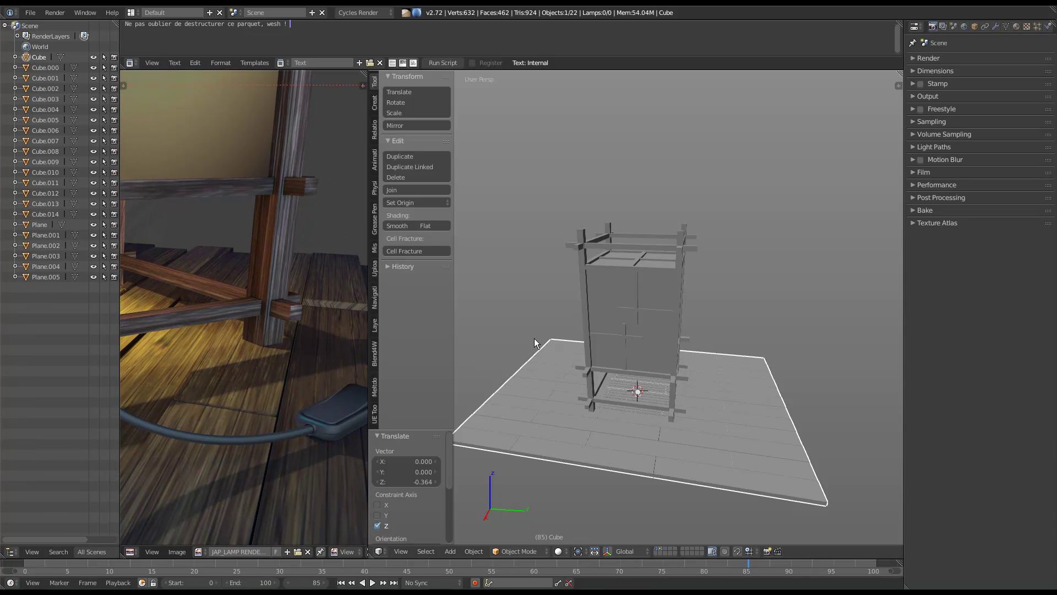
scroll(624, 435, "up", 6)
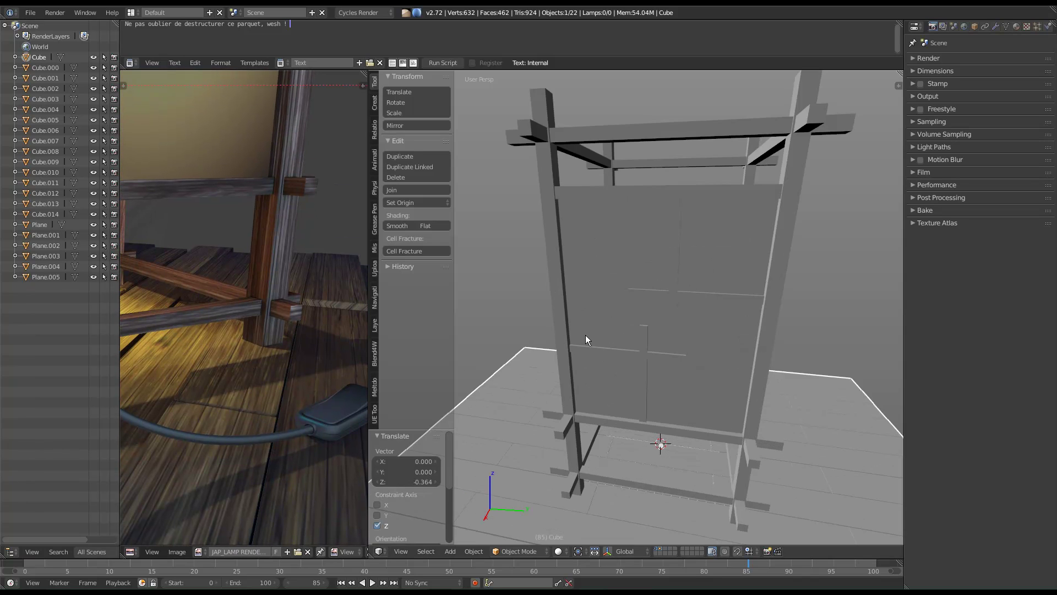
right_click(550, 339)
scroll(514, 365, "down", 3)
middle_click_drag(514, 365, 632, 372)
scroll(679, 384, "up", 6)
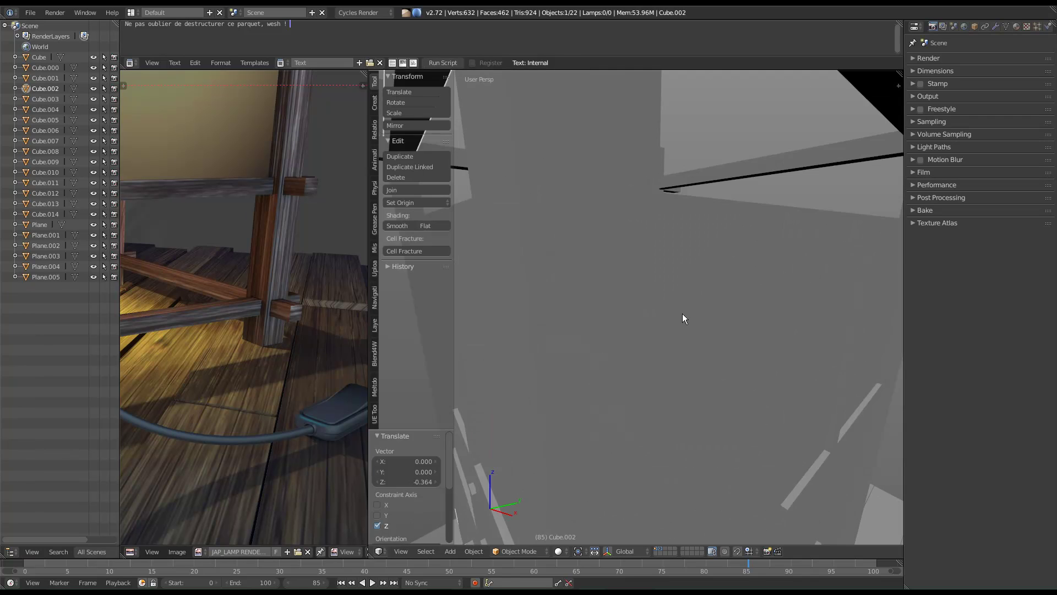
scroll(690, 347, "down", 3)
scroll(710, 341, "down", 3)
middle_click_drag(718, 366, 687, 405)
scroll(690, 342, "up", 2)
scroll(691, 331, "down", 4)
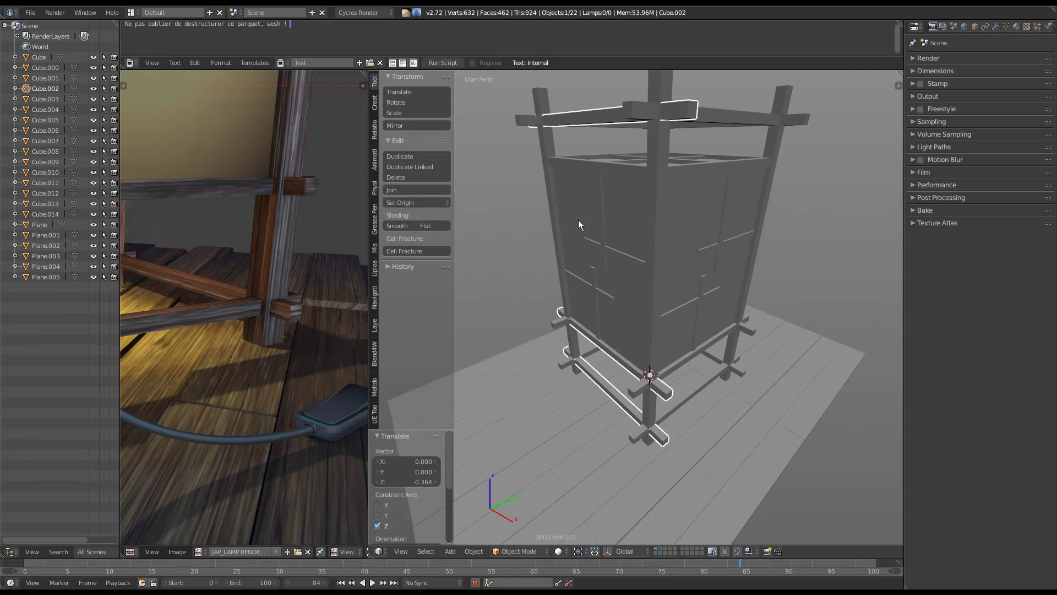
Switch the render engine to Blender Render, check the lantern in the viewport, and return to Cycles Render.
left_click(366, 12)
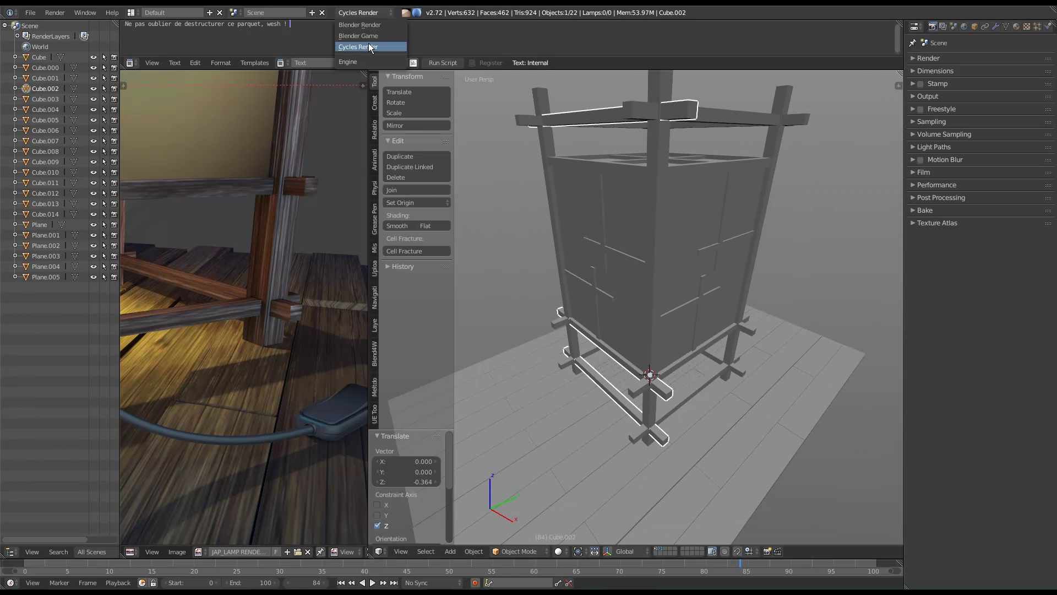
left_click(363, 25)
mouse_move(692, 306)
middle_mouse_down()
mouse_move(730, 328)
mouse_move(692, 291)
middle_mouse_up()
scroll(693, 291, "up", 2)
scroll(717, 289, "down", 2)
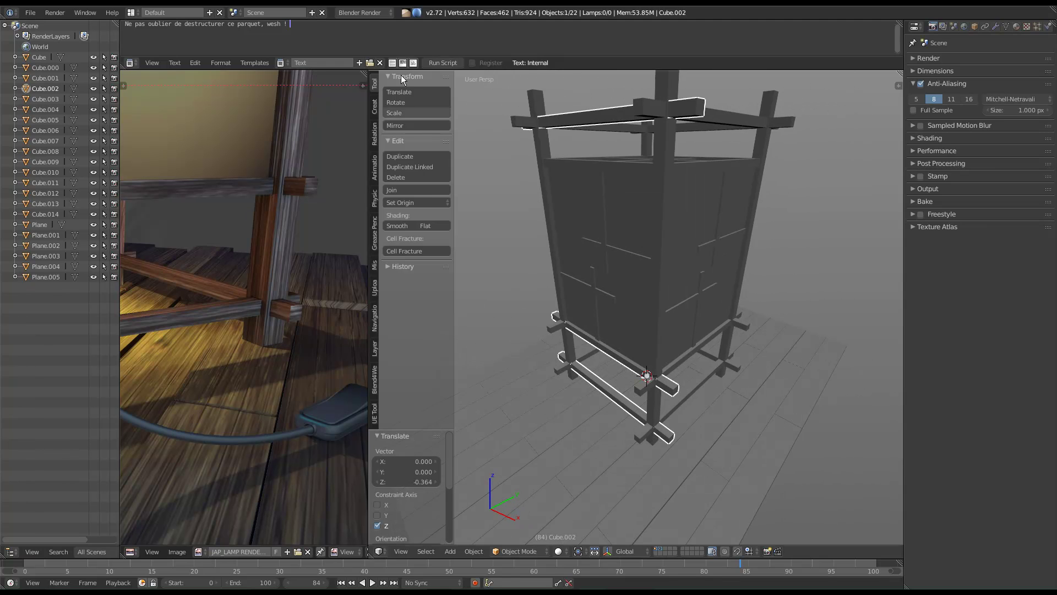
left_click(363, 12)
left_click(367, 49)
Inspect the lantern's base and floor from several angles, and study the cable switch in the reference image.
middle_click_drag(615, 290, 681, 348)
scroll(653, 299, "up", 2)
scroll(563, 301, "down", 3)
middle_click_drag(563, 300, 644, 388)
scroll(689, 348, "up", 2)
middle_click_drag(689, 348, 649, 330)
scroll(718, 307, "up", 2)
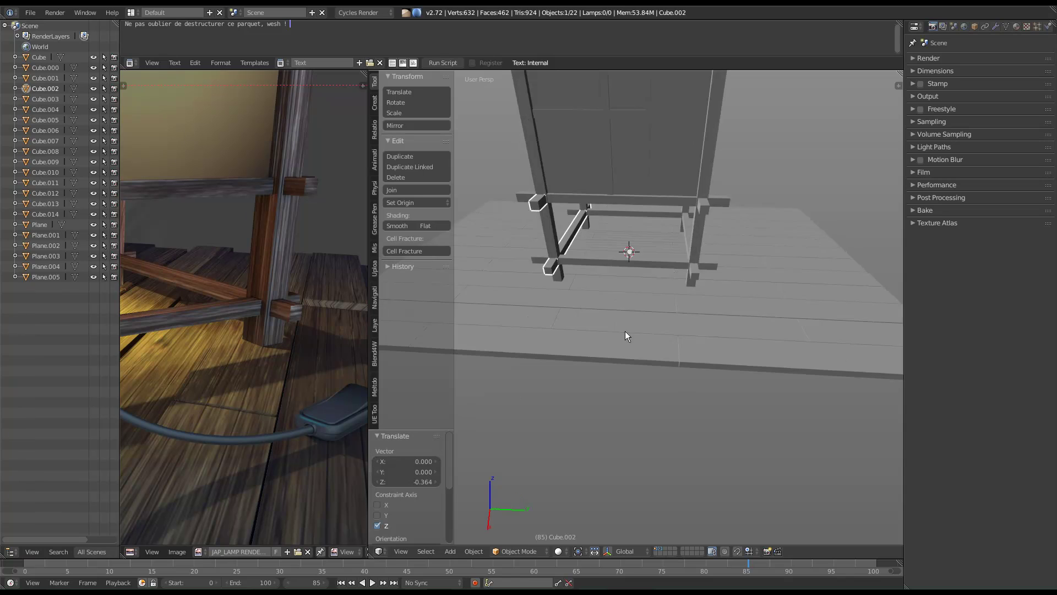
scroll(718, 303, "down", 5)
middle_click_drag(727, 328, 775, 326)
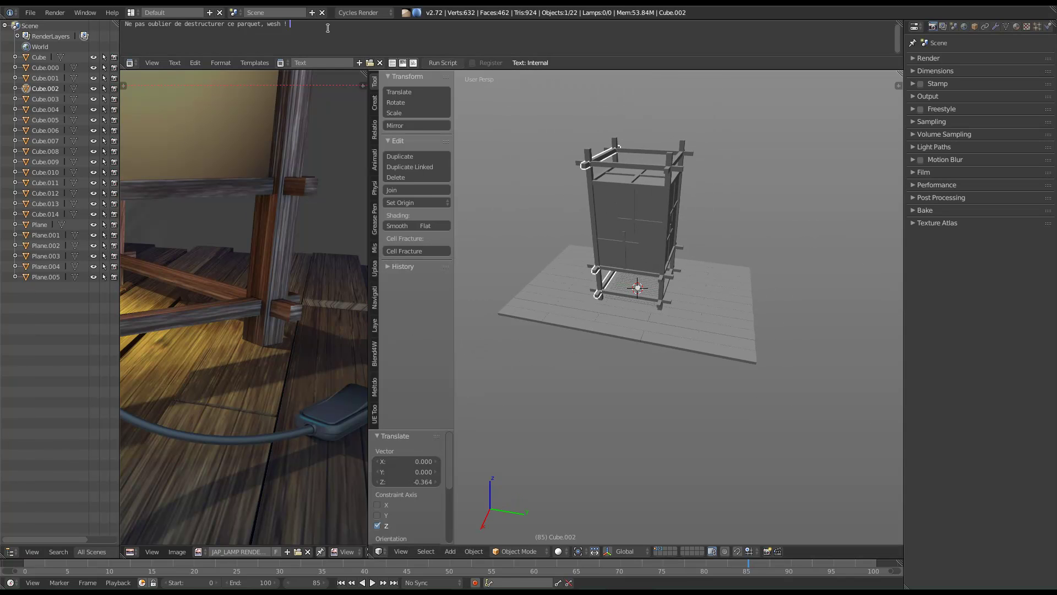
middle_click_drag(762, 381, 646, 350)
scroll(643, 344, "up", 3)
middle_click_drag(606, 318, 665, 309)
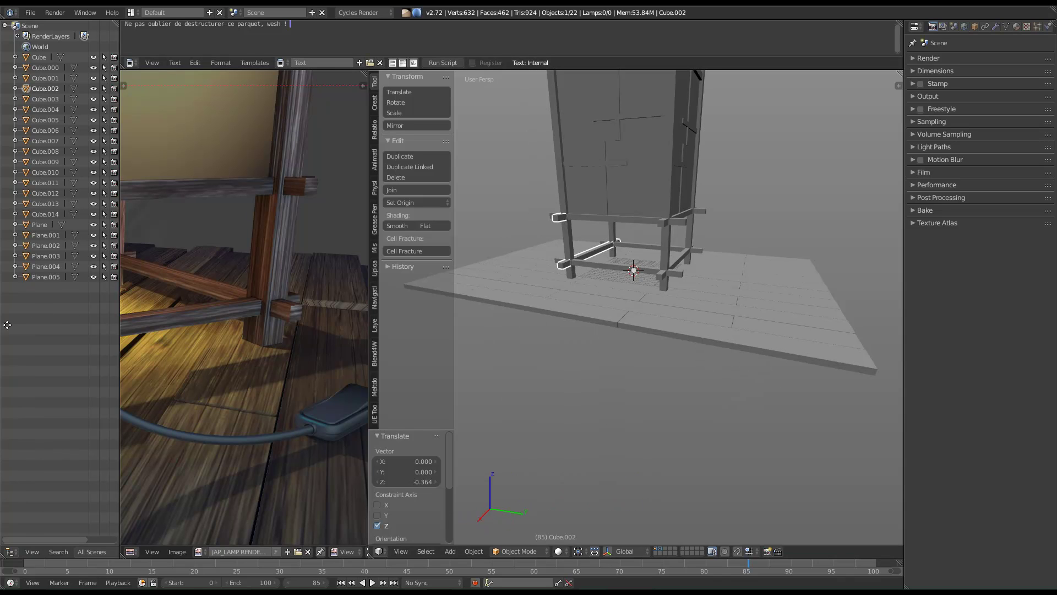
middle_click_drag(179, 364, 312, 323)
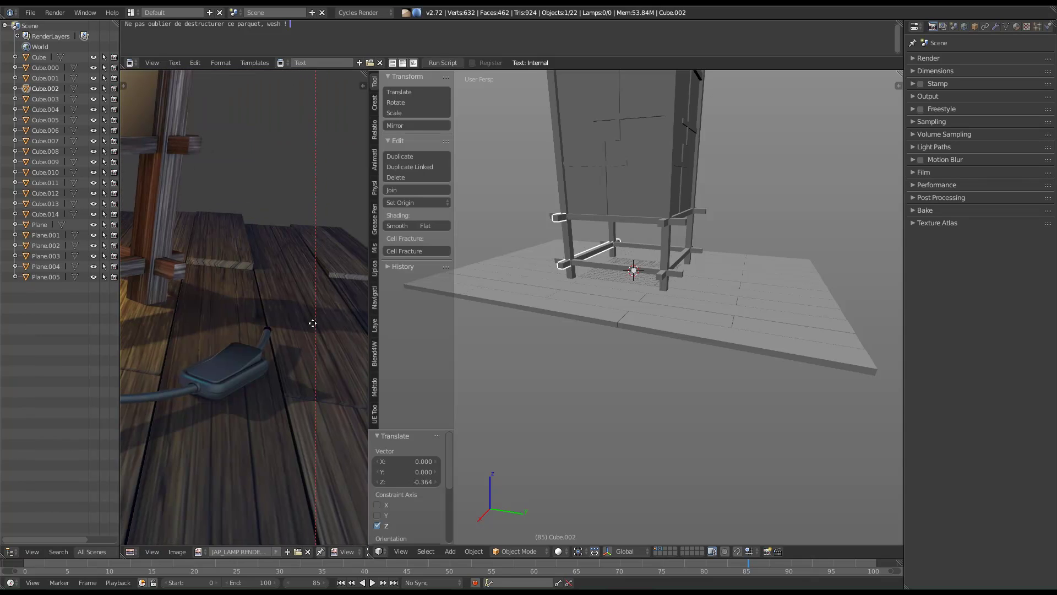
Hide the lantern and floor by showing only an empty layer.
middle_click_drag(692, 301, 689, 342)
left_click(666, 552)
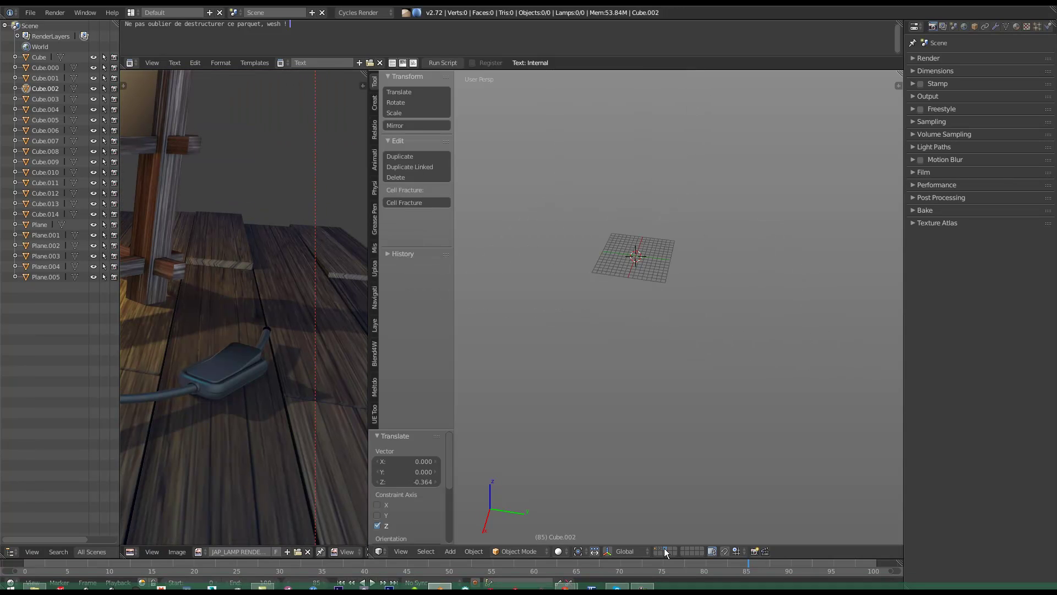
Add a mesh cube at the centre of the empty layer as the base of the cable switch.
scroll(673, 442, "up", 3)
middle_click_drag(641, 300, 676, 308, "shift")
scroll(639, 410, "up", 4)
middle_click_drag(640, 213, 650, 216)
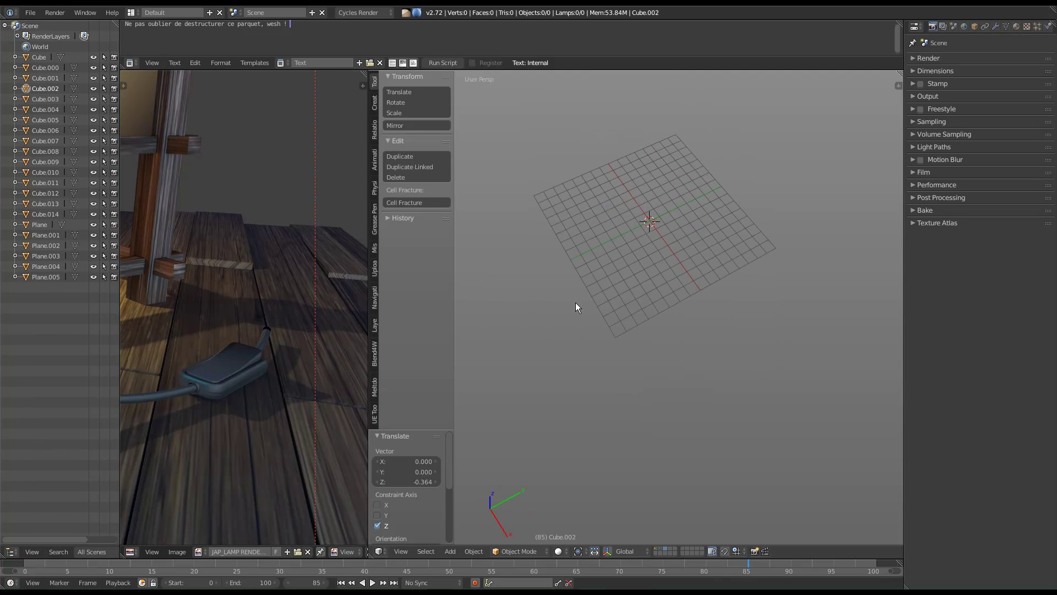
middle_click_drag(633, 311, 658, 242)
key("shift+a")
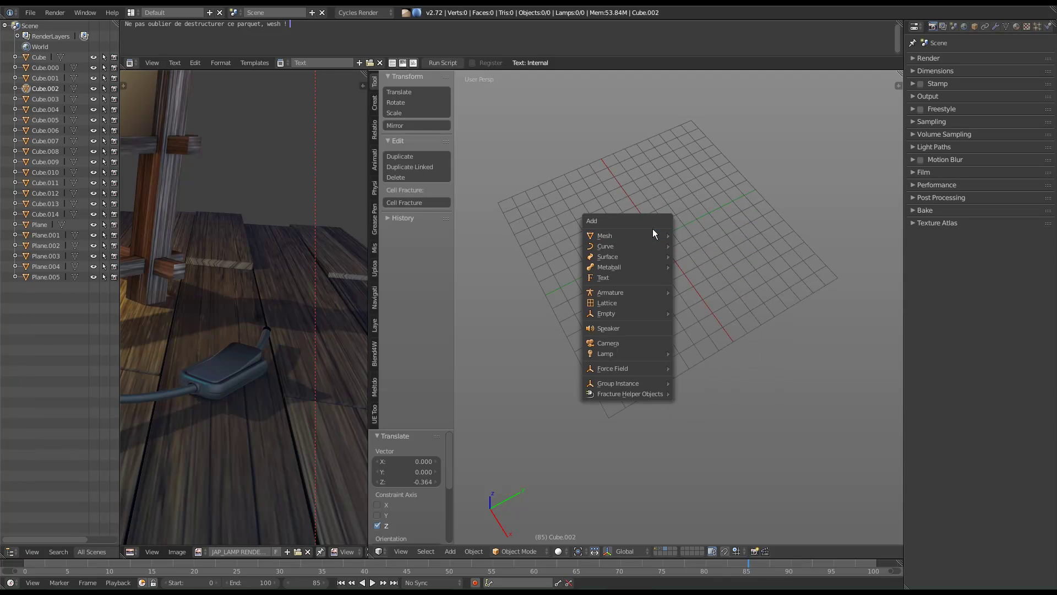
mouse_move(628, 237)
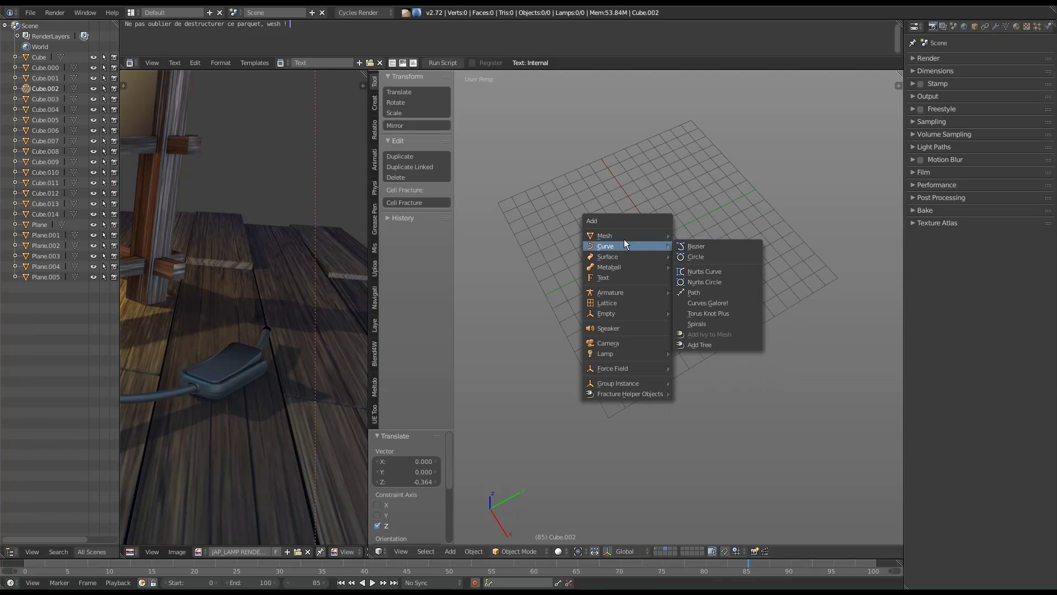
left_click(702, 244)
Scale the cube by 2 along the X axis.
middle_click_drag(709, 282, 678, 266)
key("s")
key("x")
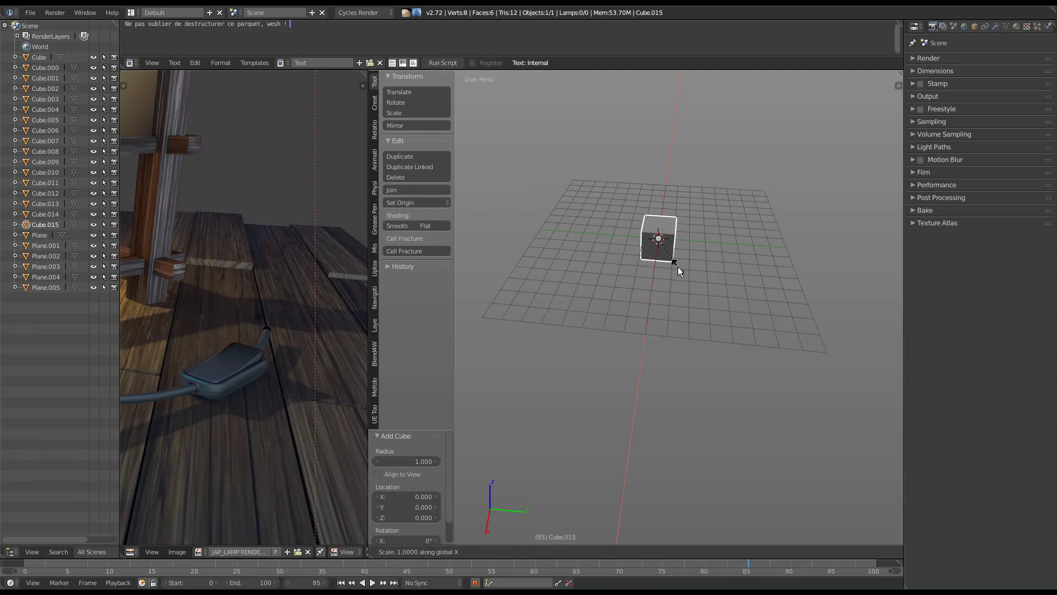
key("2")
key("Return")
Flatten the box along Z in two passes, by about 0.445 and about 0.528.
middle_click_drag(623, 401, 683, 317)
key("KP_Decimal")
scroll(656, 352, "down", 4)
middle_click_drag(656, 351, 698, 317)
key("s")
key("z")
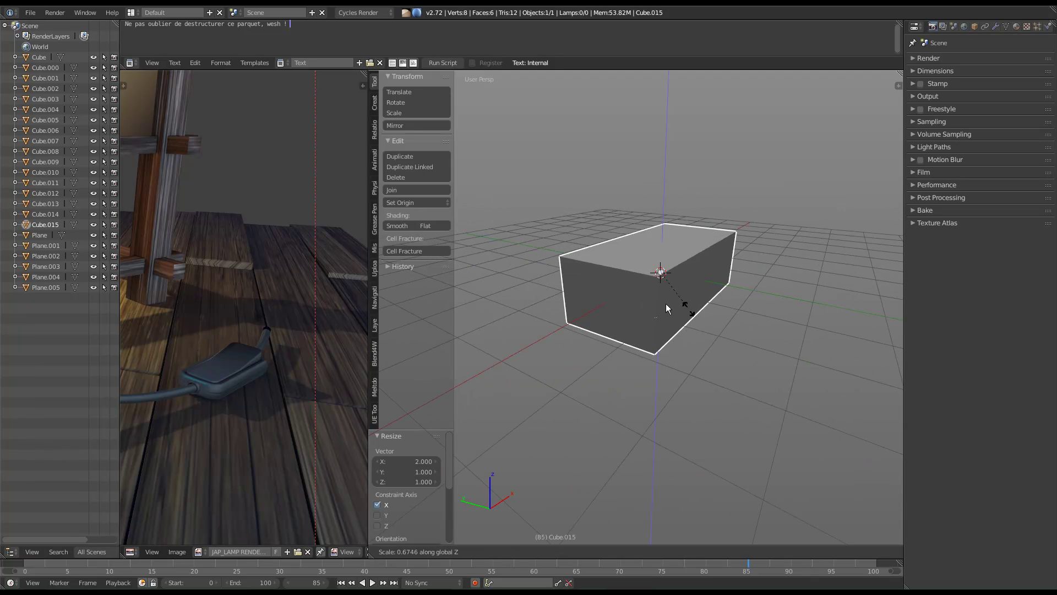
left_click(646, 297)
key("s")
key("z")
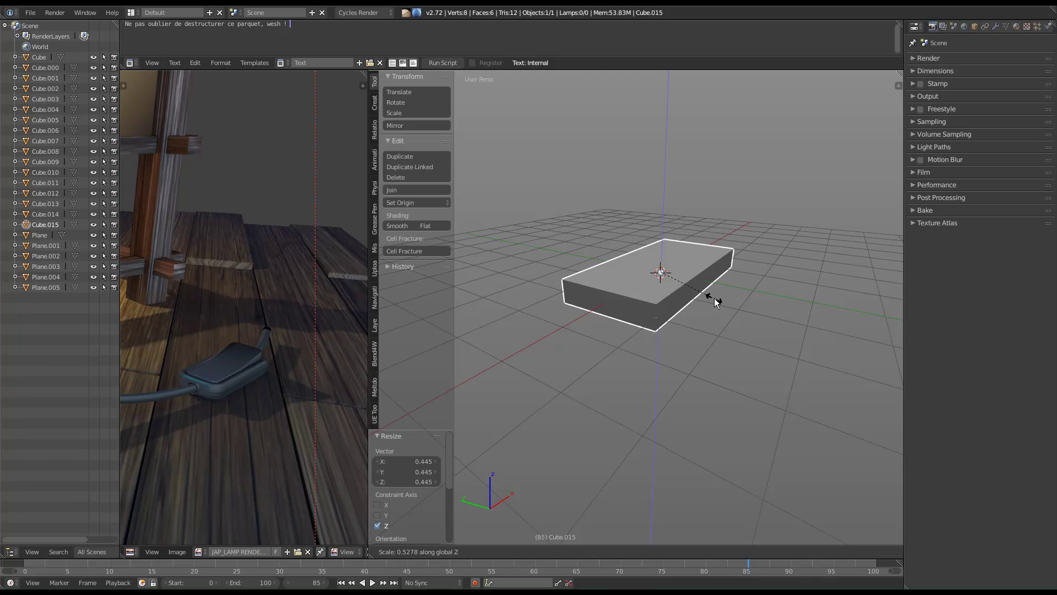
left_click(715, 302)
Compare the box with the reference switch and thicken it along Z by about 1.07 and about 1.16.
middle_click_drag(713, 299, 738, 336)
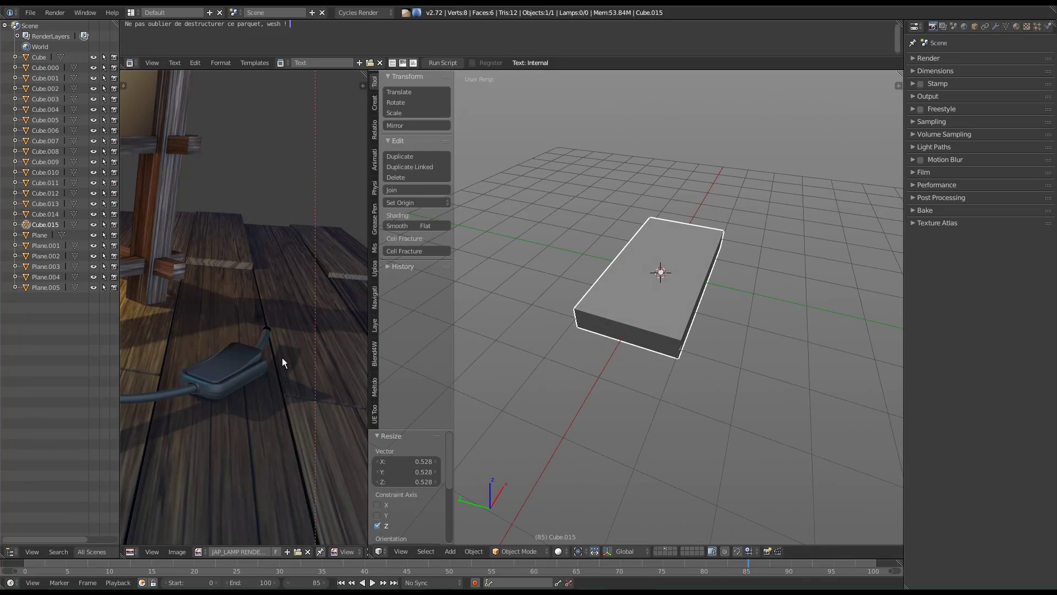
middle_click_drag(638, 405, 514, 380)
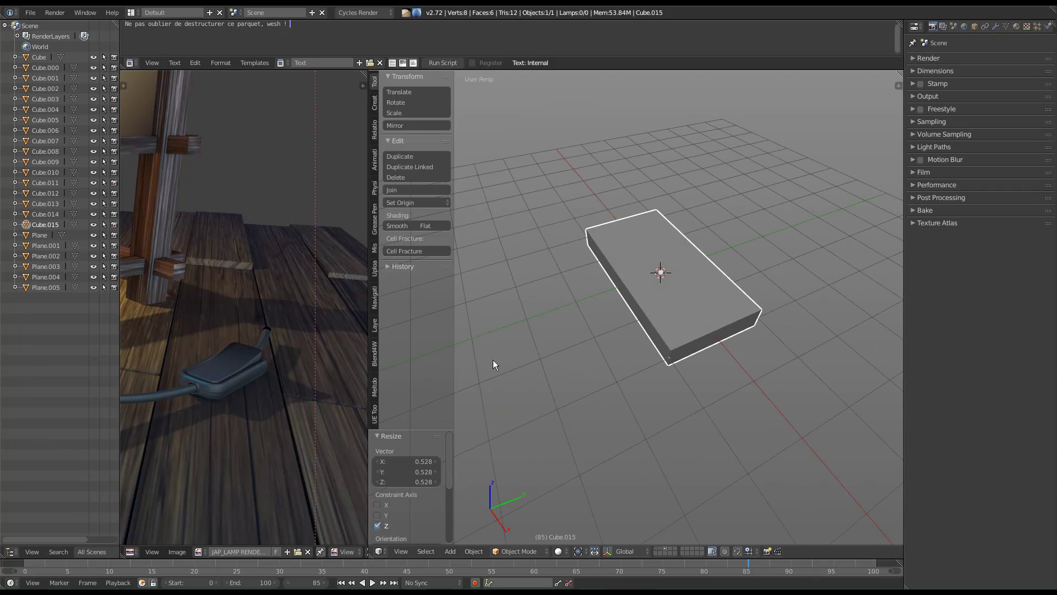
middle_click_drag(251, 390, 252, 375)
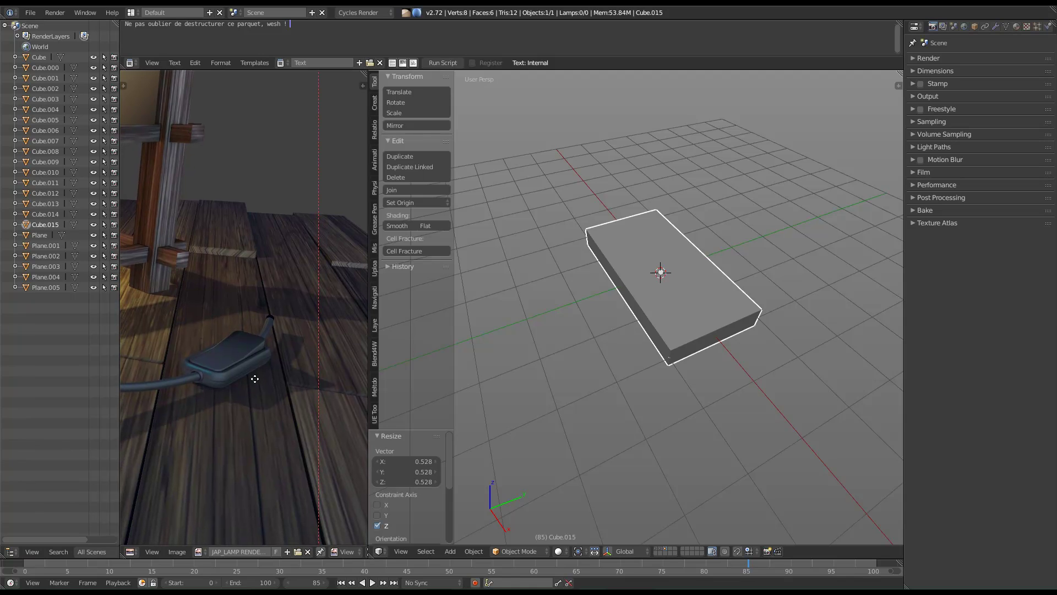
middle_click_drag(662, 328, 741, 294)
key("s")
key("z")
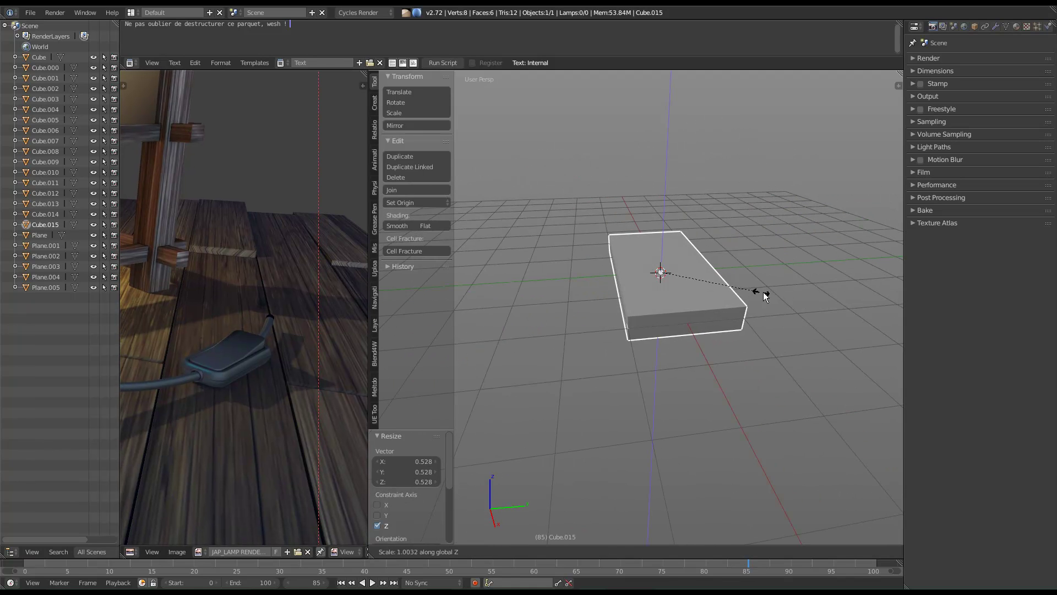
left_click(828, 286)
middle_click_drag(828, 286, 722, 283)
key("s")
key("z")
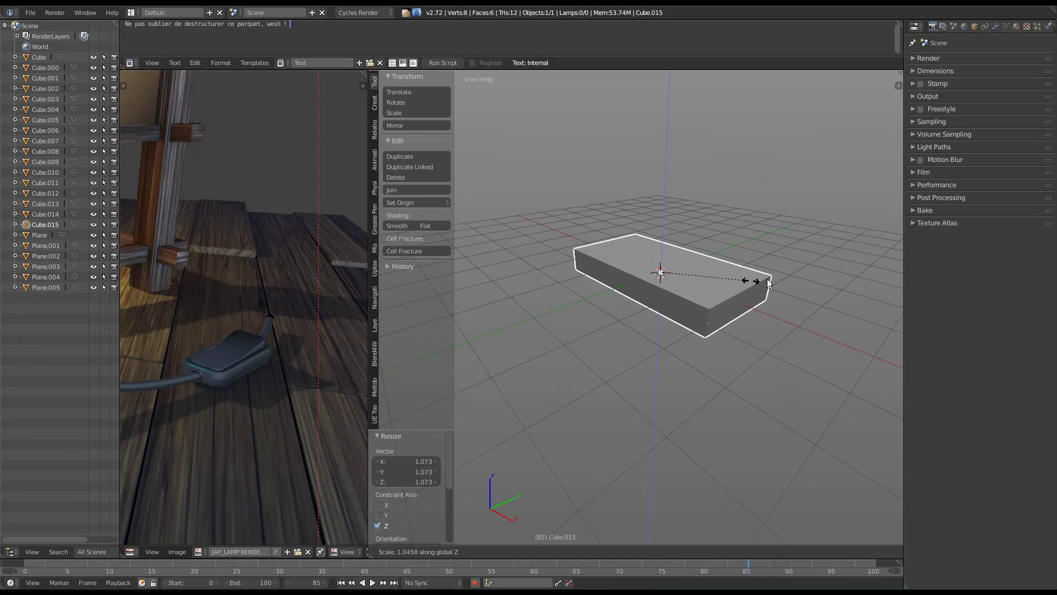
left_click(821, 275)
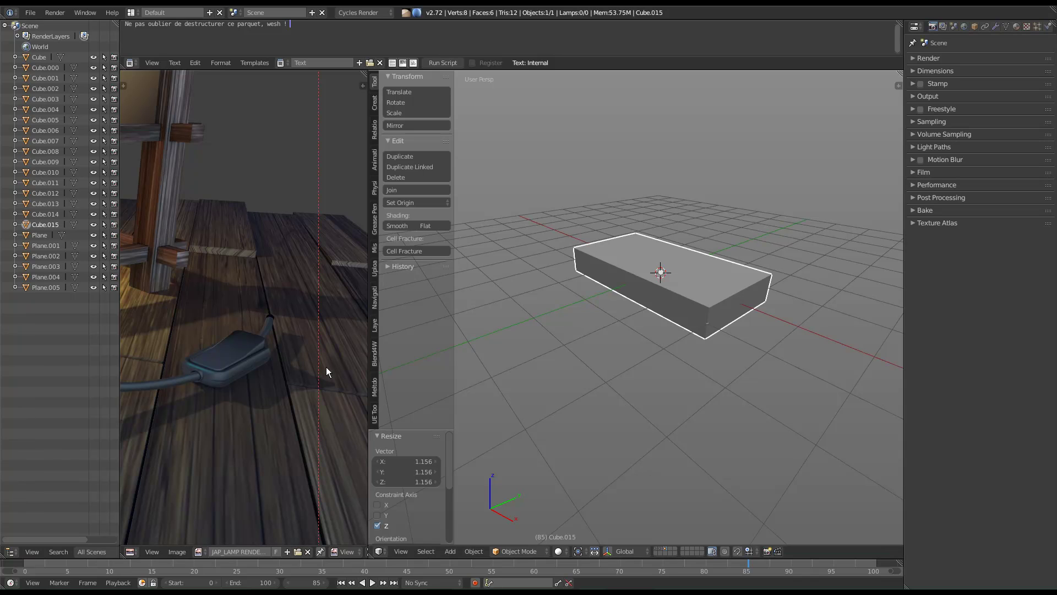
Apply the box's location, rotation and scale with Reset XForm.
middle_click_drag(670, 275, 821, 297)
middle_click_drag(694, 371, 696, 298)
key("w")
mouse_move(699, 295)
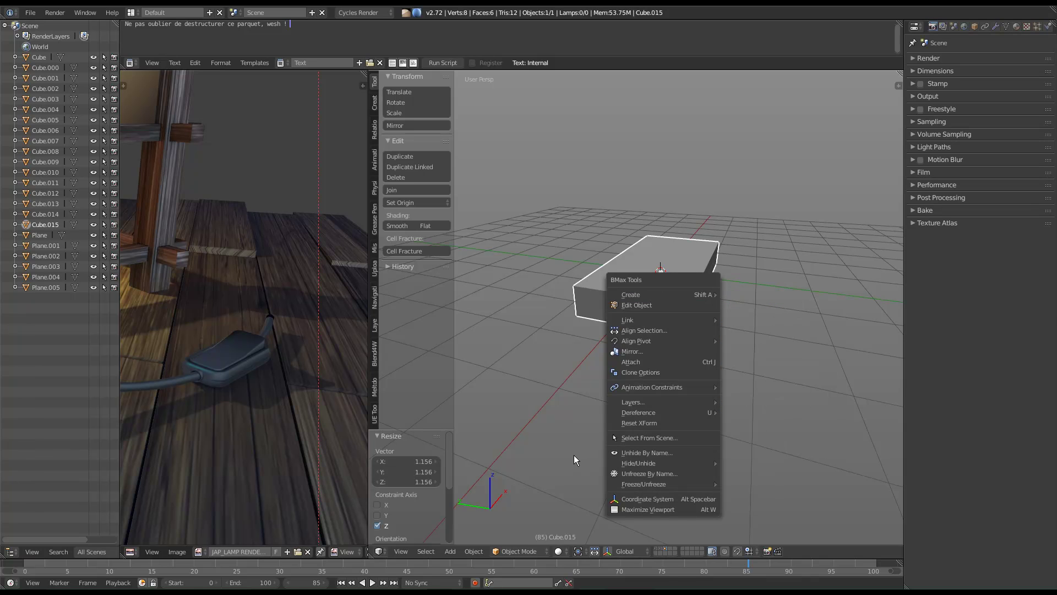
left_click(645, 423)
middle_click_drag(681, 292, 453, 443)
middle_click_drag(653, 369, 646, 421, "shift")
Check the box's scale and dimensions in its transform properties.
key("t")
key("t")
key("n")
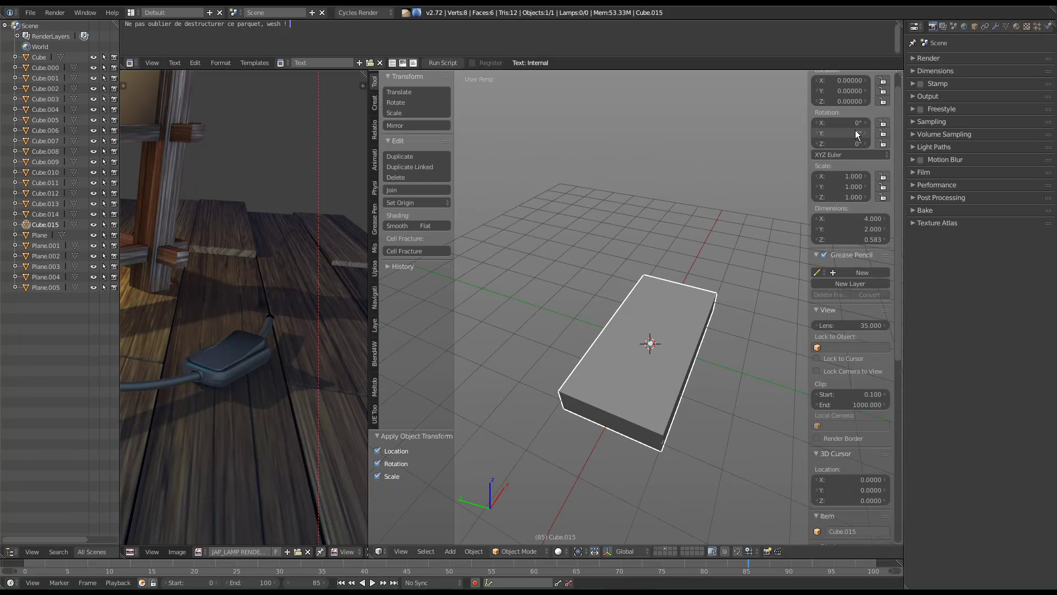
scroll(855, 130, "up", 2)
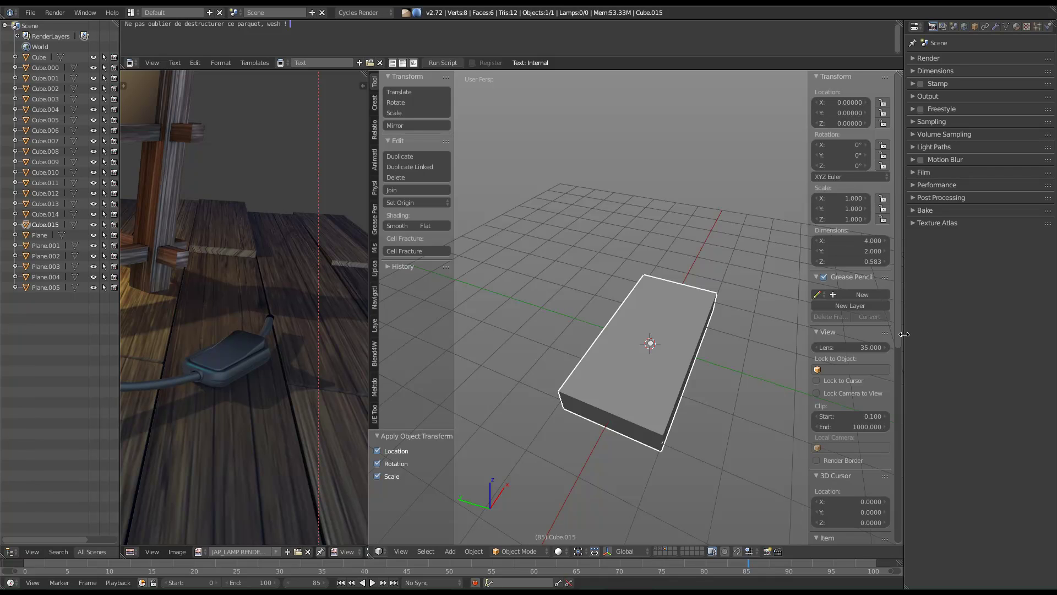
middle_click_drag(709, 326, 708, 325, "shift")
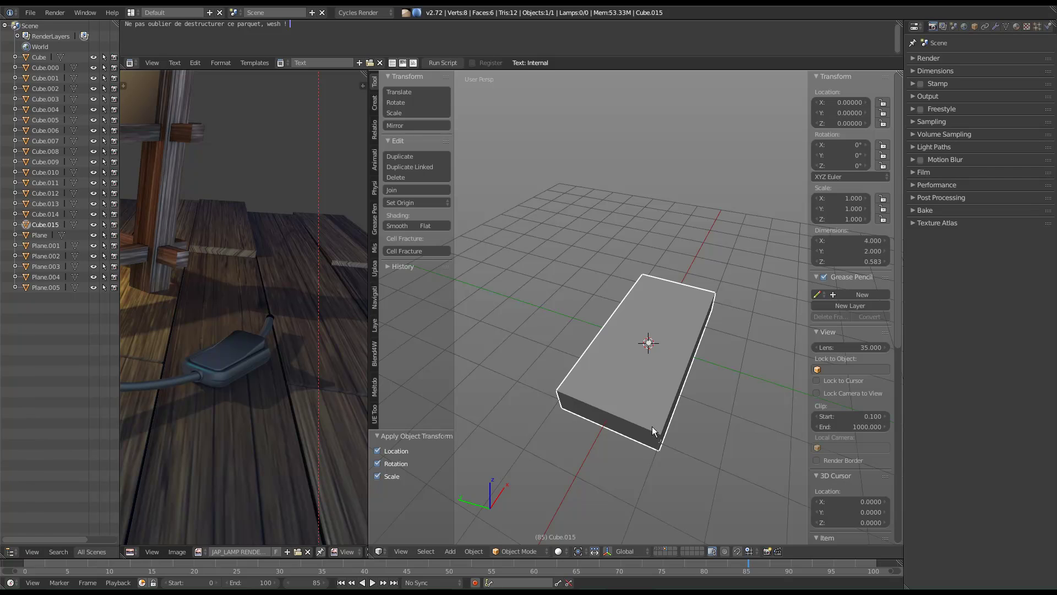
key("t")
key("n")
Enter Edit Mode on the box and switch to edge selection.
mouse_move(687, 286)
middle_mouse_down()
mouse_move(692, 392)
mouse_move(708, 295)
mouse_move(677, 292)
middle_mouse_up()
key("Tab")
middle_click_drag(611, 287, 618, 297)
right_click(653, 272)
mouse_move(654, 272)
left_click(708, 283)
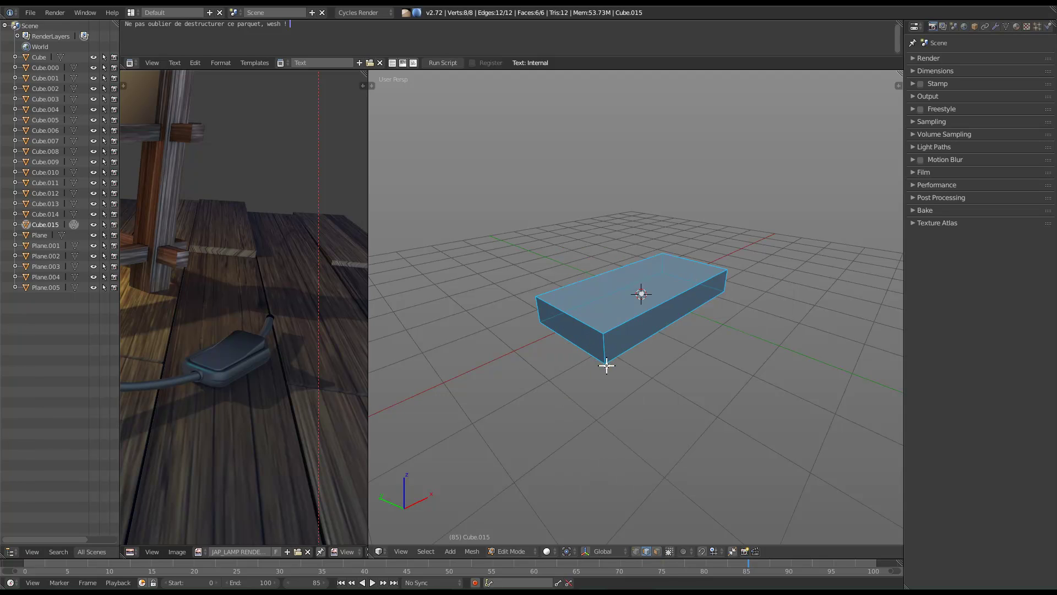
Select the four vertical corner edges of the box.
right_click(607, 347)
key("ctrl+e")
left_click(626, 326)
right_click(608, 343, "ctrl")
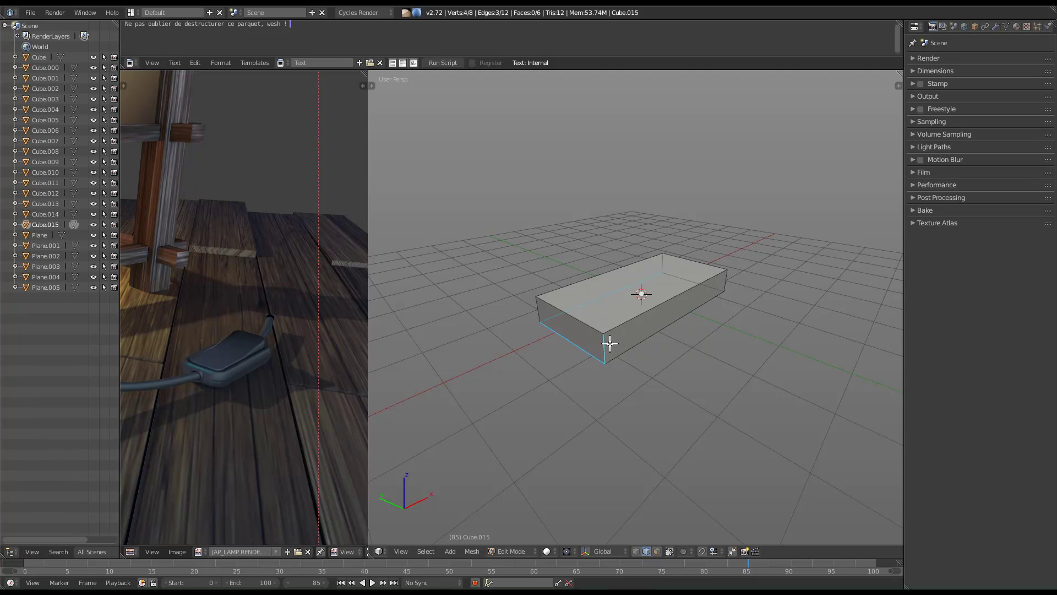
right_click(606, 345)
right_click(603, 345, "ctrl+alt")
middle_click_drag(611, 319, 655, 374)
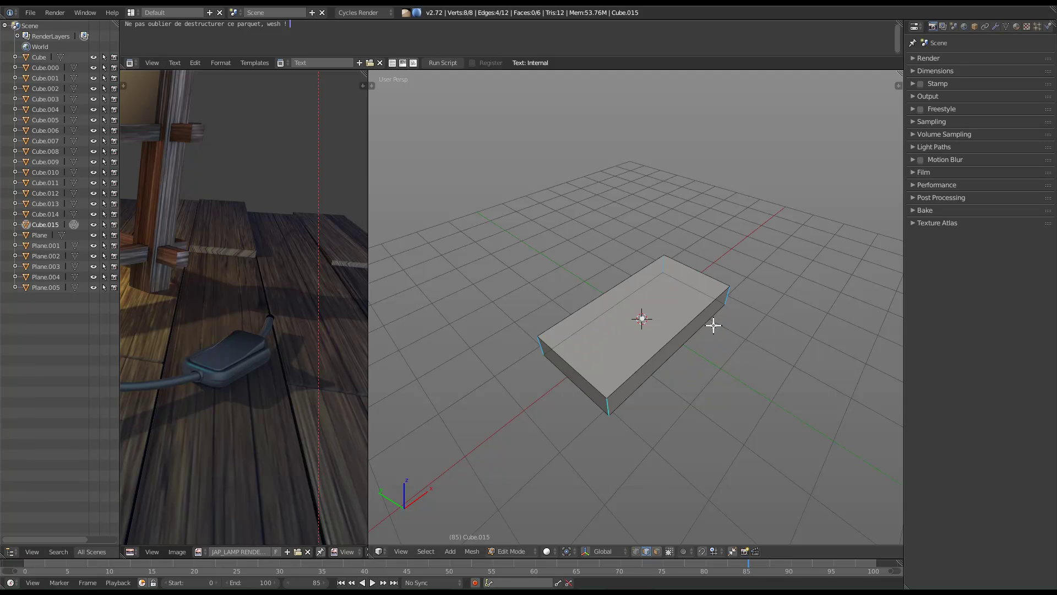
Bevel the vertical corner edges with an offset of about 0.51 and 7 segments.
key("ctrl+b")
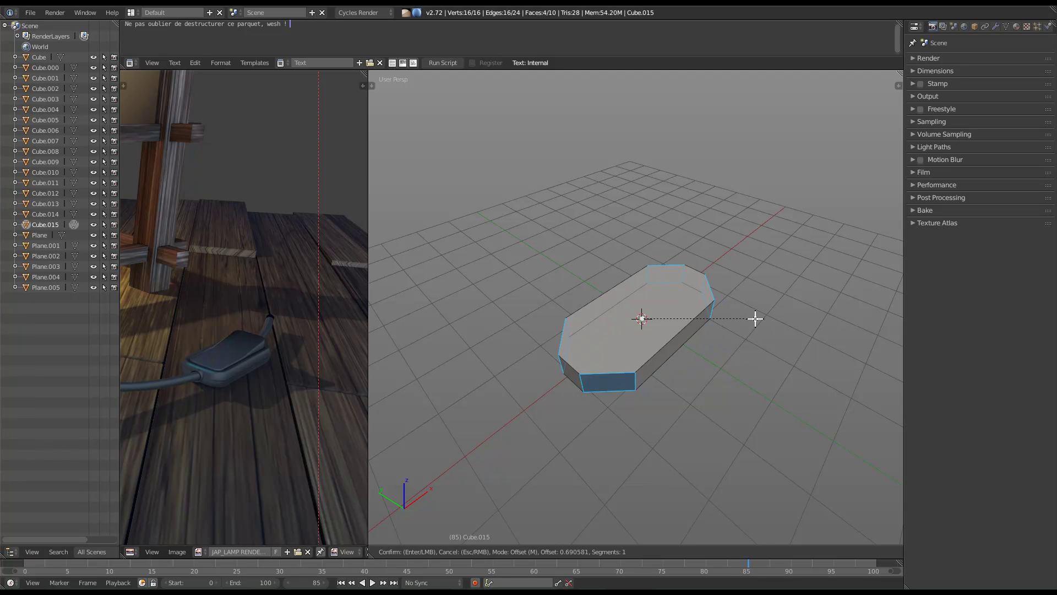
scroll(747, 314, "up", 5)
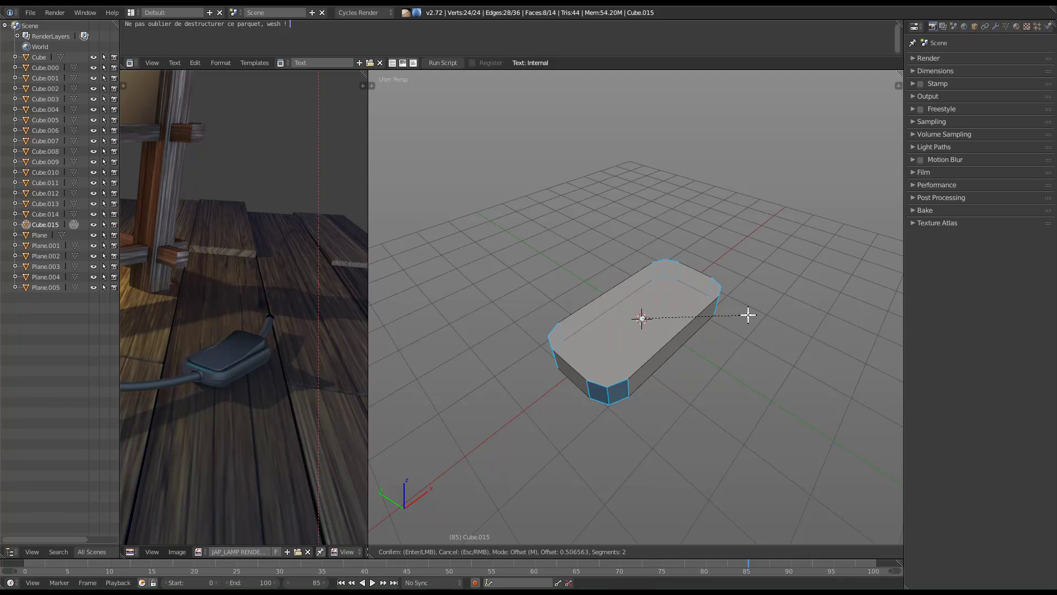
scroll(748, 314, "up", 3)
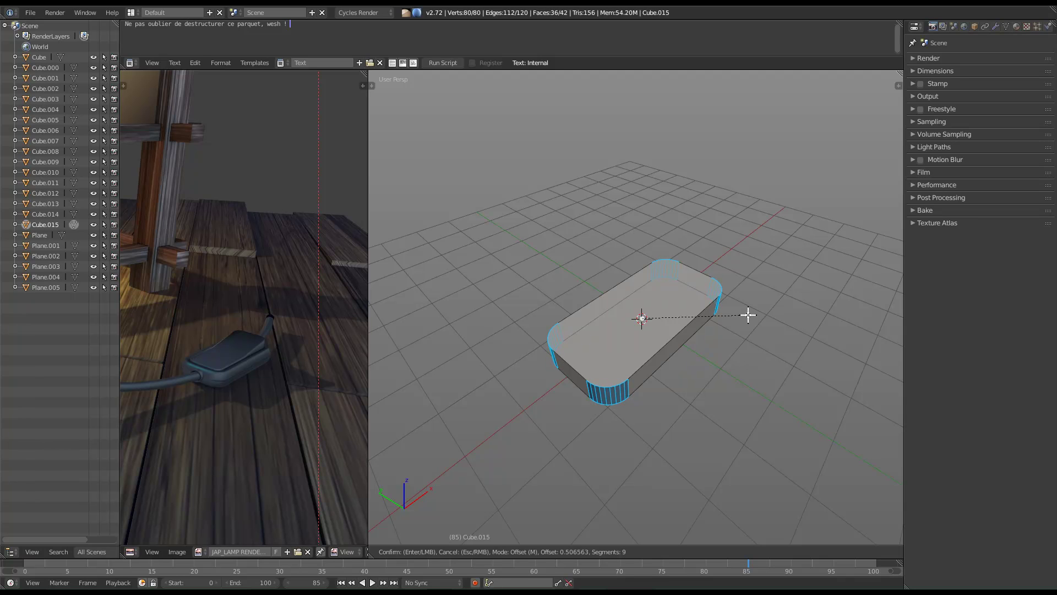
scroll(748, 315, "down", 1)
scroll(748, 314, "down", 1)
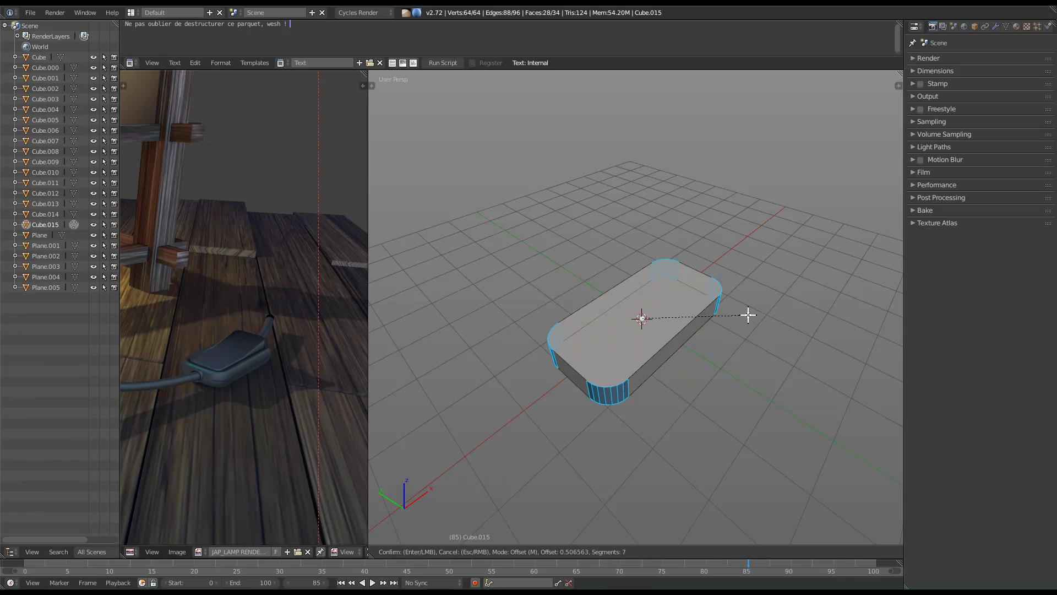
left_click(748, 314)
Add a centred horizontal loop cut around the sides of the rounded box.
middle_click_drag(567, 363, 642, 321)
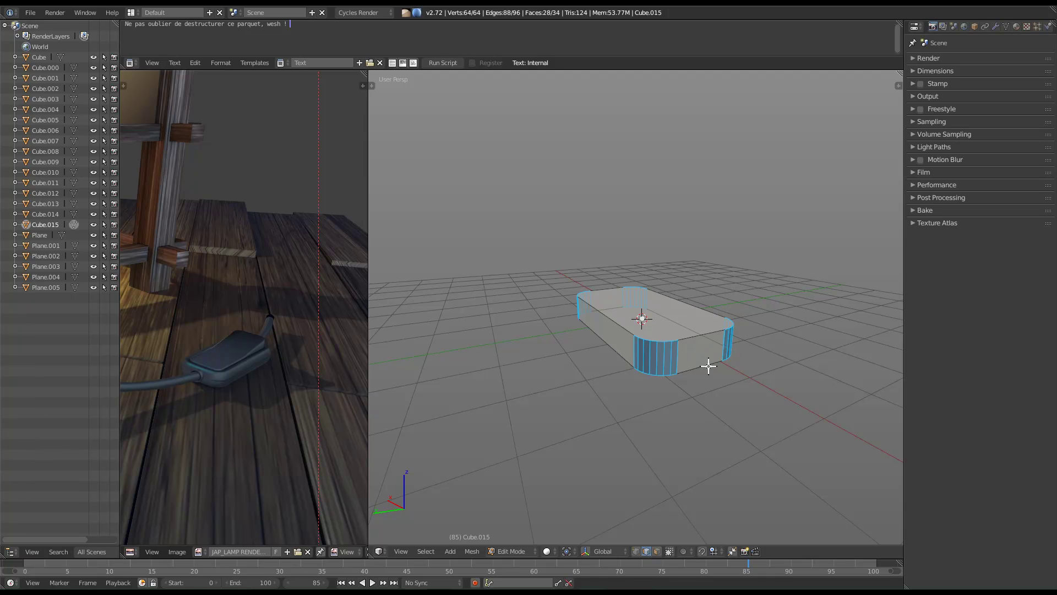
key("ctrl+r")
left_click(655, 356)
right_click(649, 349)
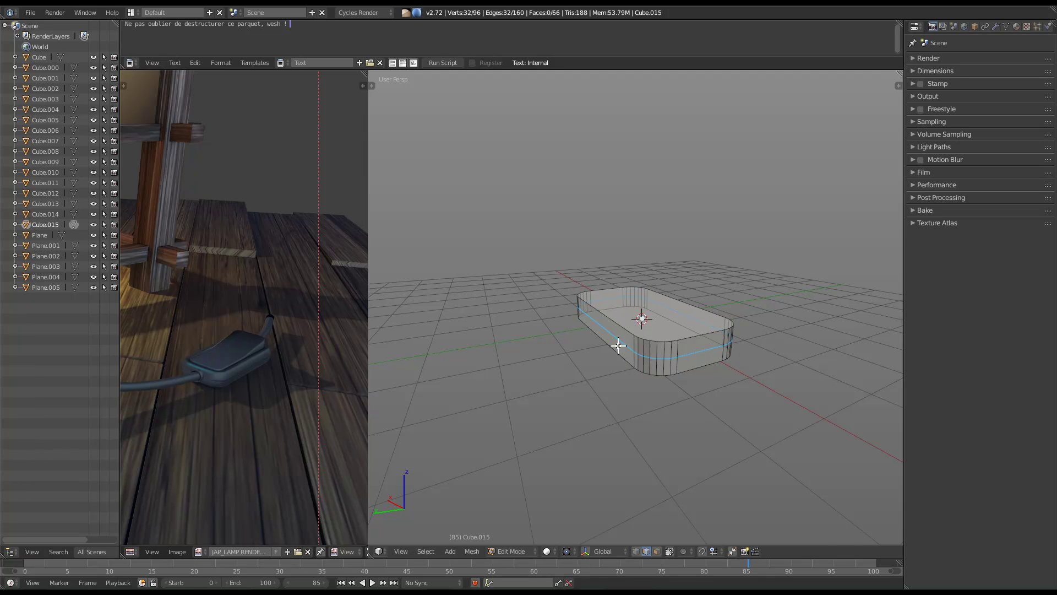
Switch to face selection, select the top and bottom faces, and scale them to about 0.94.
middle_click_drag(649, 349, 561, 316)
right_click(567, 311)
mouse_move(632, 282)
left_click(684, 302)
middle_click_drag(639, 402, 647, 303)
right_click(652, 339)
middle_click_drag(706, 279, 708, 288)
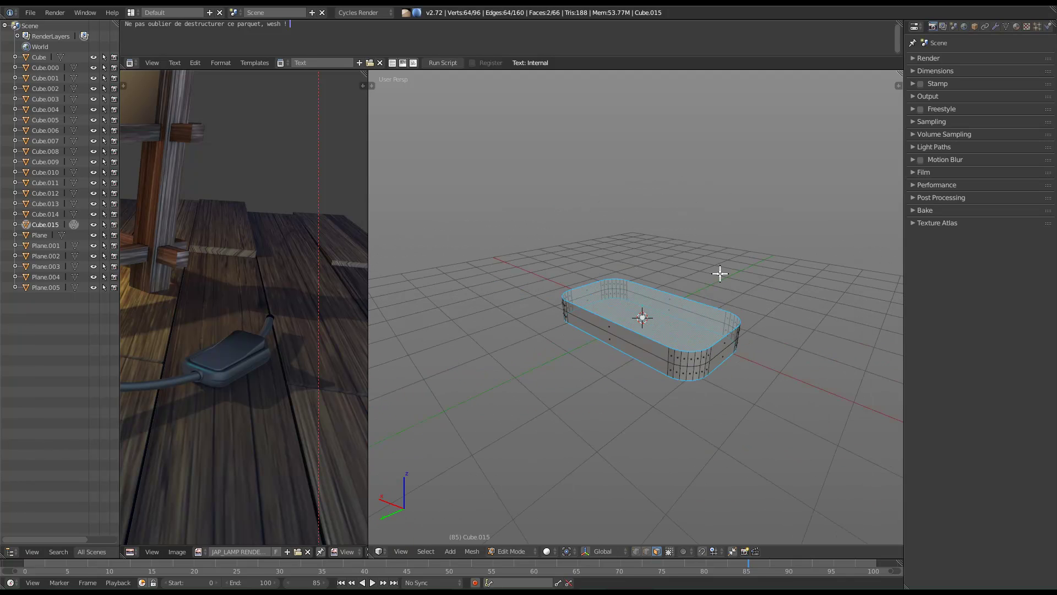
key("s")
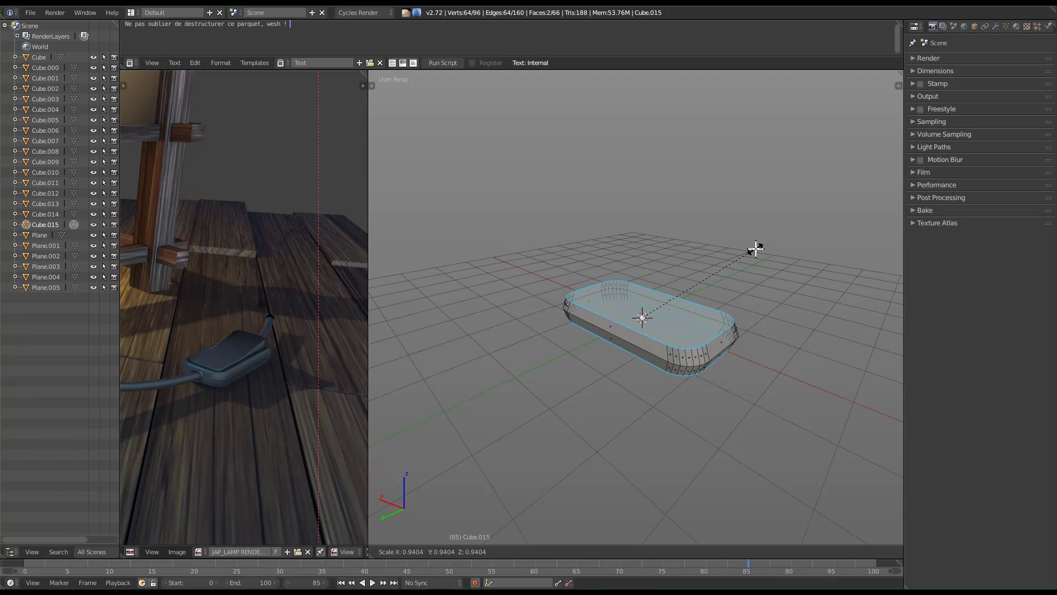
left_click(756, 248)
From the top view, scale the top and bottom faces to about 0.94 along Y.
middle_click_drag(720, 272, 727, 311)
key("KP_7")
scroll(722, 305, "up", 3)
scroll(720, 330, "up", 3, "shift")
key("s")
key("y")
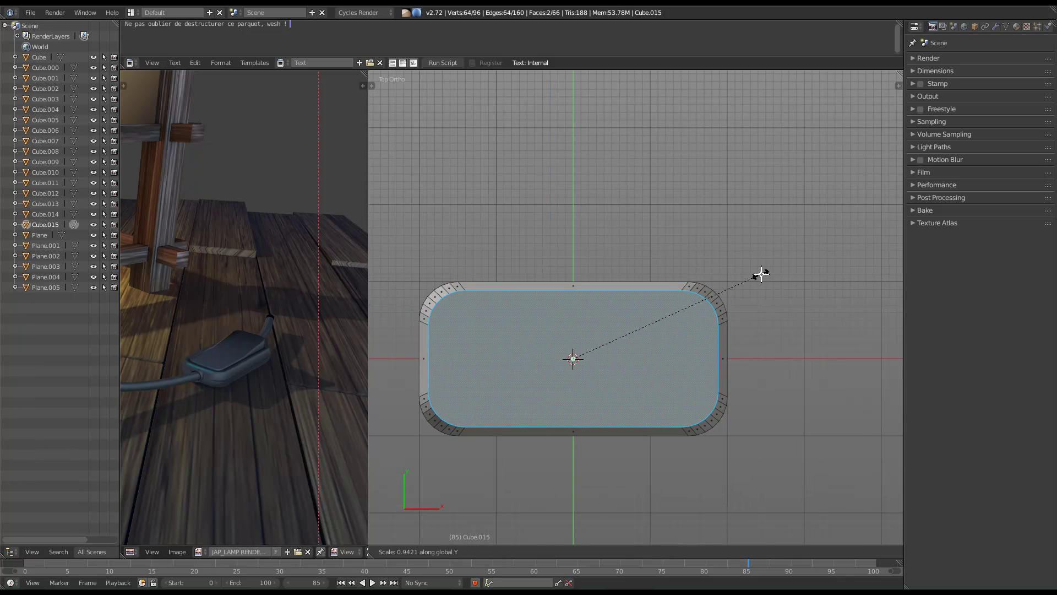
left_click(759, 274)
Select only the top face and limit selection to visible geometry.
middle_click_drag(571, 354, 622, 327)
mouse_move(592, 367)
middle_mouse_down()
mouse_move(703, 363)
mouse_move(581, 373)
mouse_move(599, 406)
mouse_move(556, 397)
mouse_move(583, 378)
middle_mouse_up()
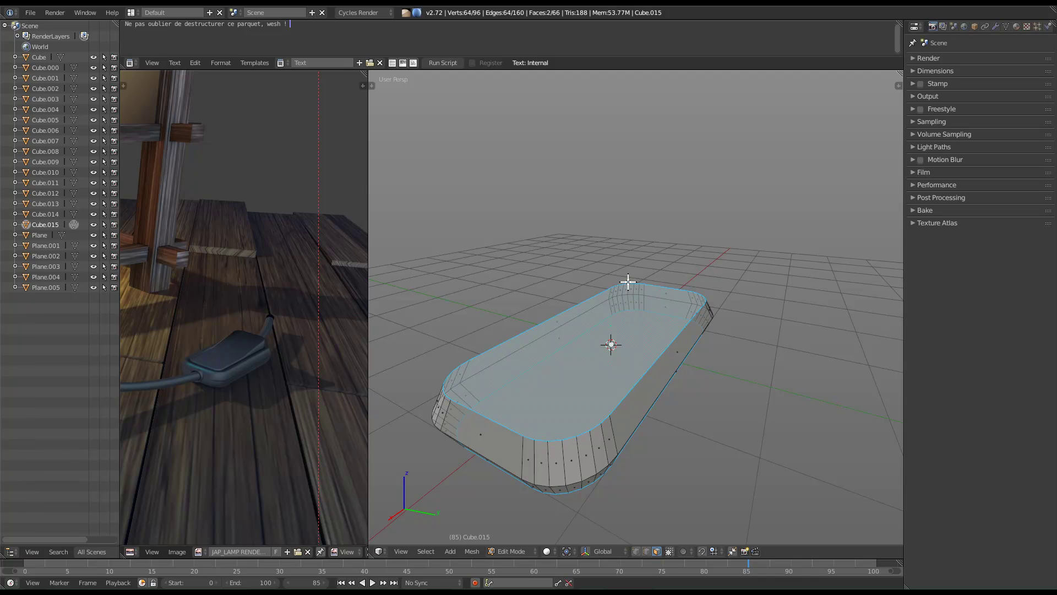
right_click(628, 281)
mouse_move(627, 282)
left_click(681, 303)
right_click(609, 345)
middle_click_drag(664, 314, 630, 276)
right_click(607, 283)
left_click(597, 295)
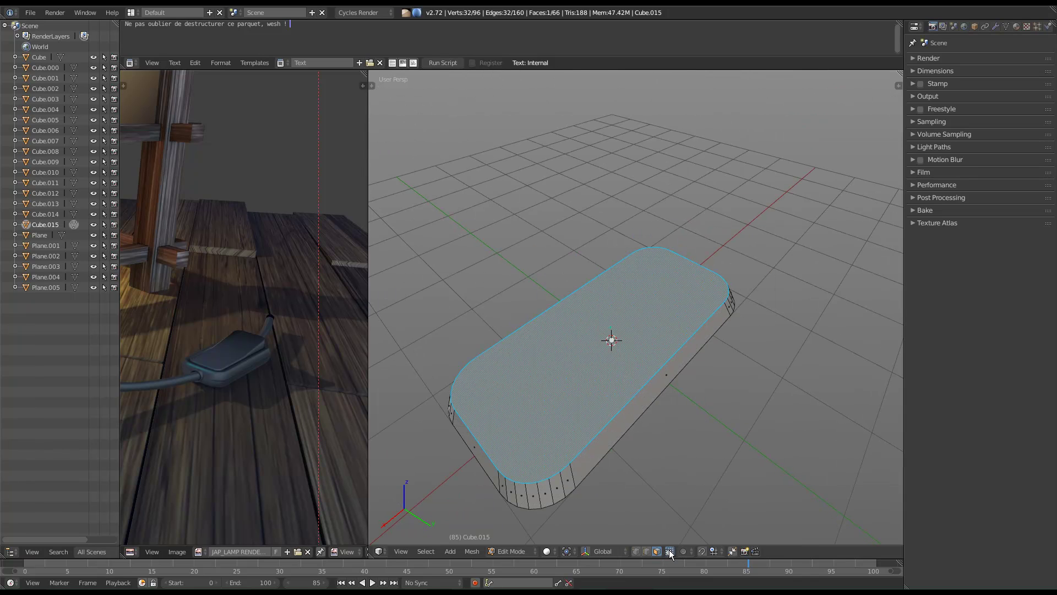
Inset the top face to leave a narrow rim around the switch body.
middle_click_drag(676, 469, 632, 347)
key("i")
left_click(774, 266)
middle_click_drag(774, 266, 627, 316)
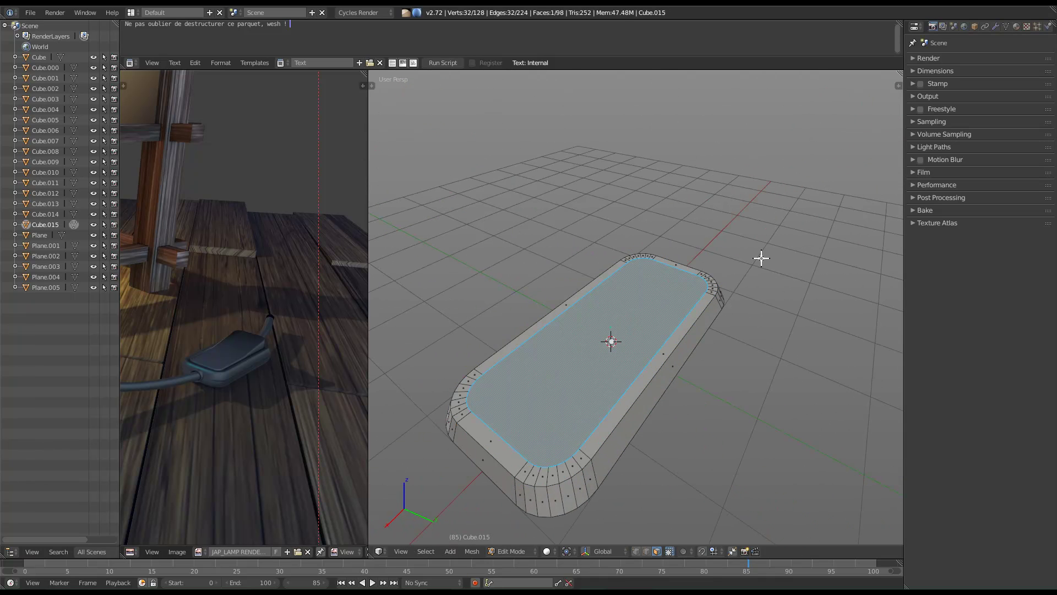
Extrude the inset top face downward to form a recess in the switch body.
right_click(637, 315)
key("i")
key("Escape")
key("e")
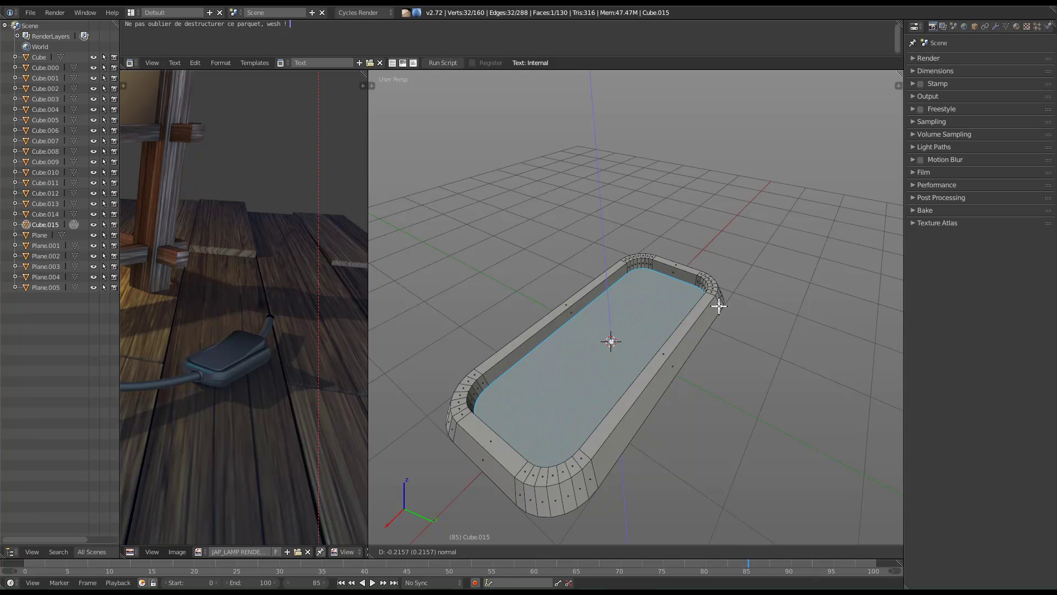
left_click(717, 308)
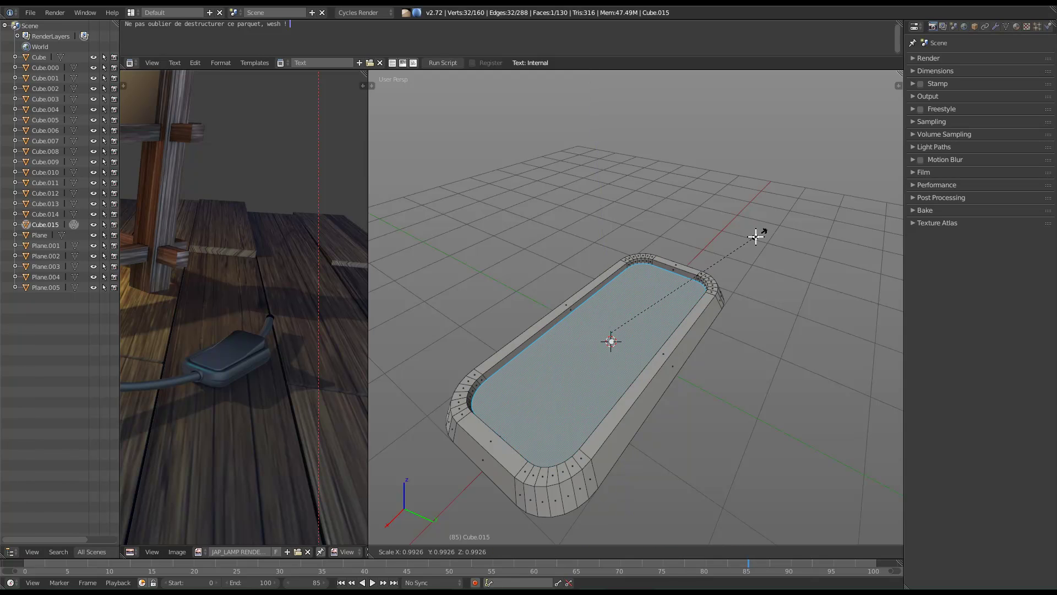
From the top view, scale the recess floor face to about 0.96 along Y.
key("KP_7")
key("s")
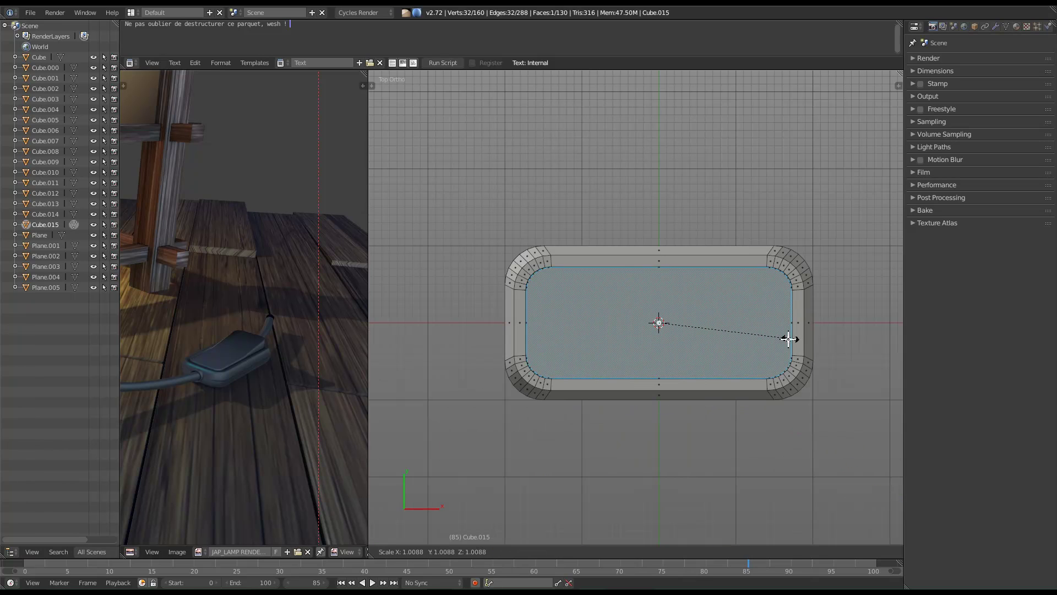
right_click(752, 342)
key("shift+s")
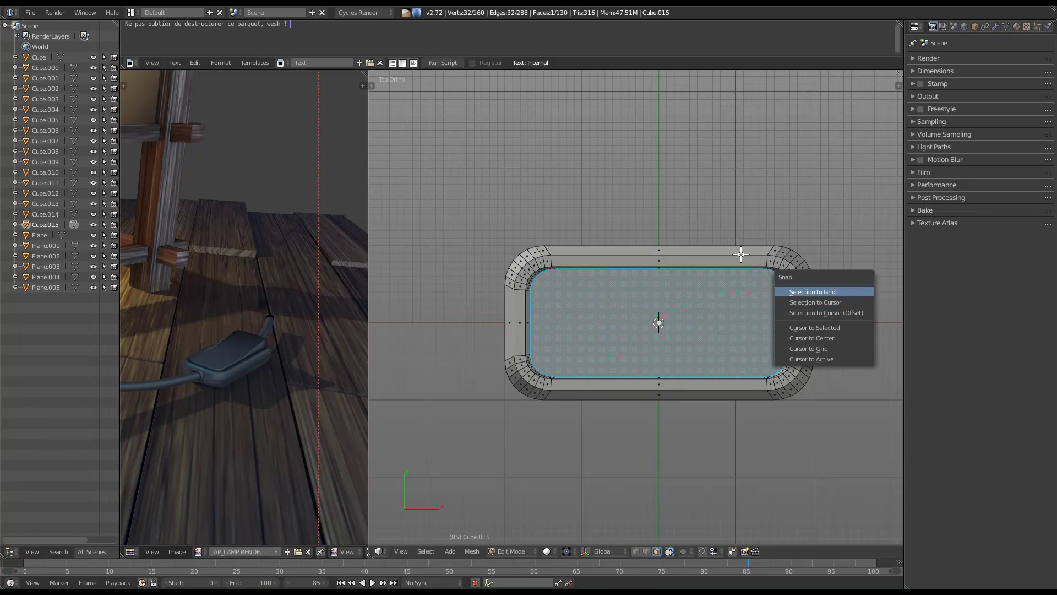
left_click(823, 291)
key("s")
key("y")
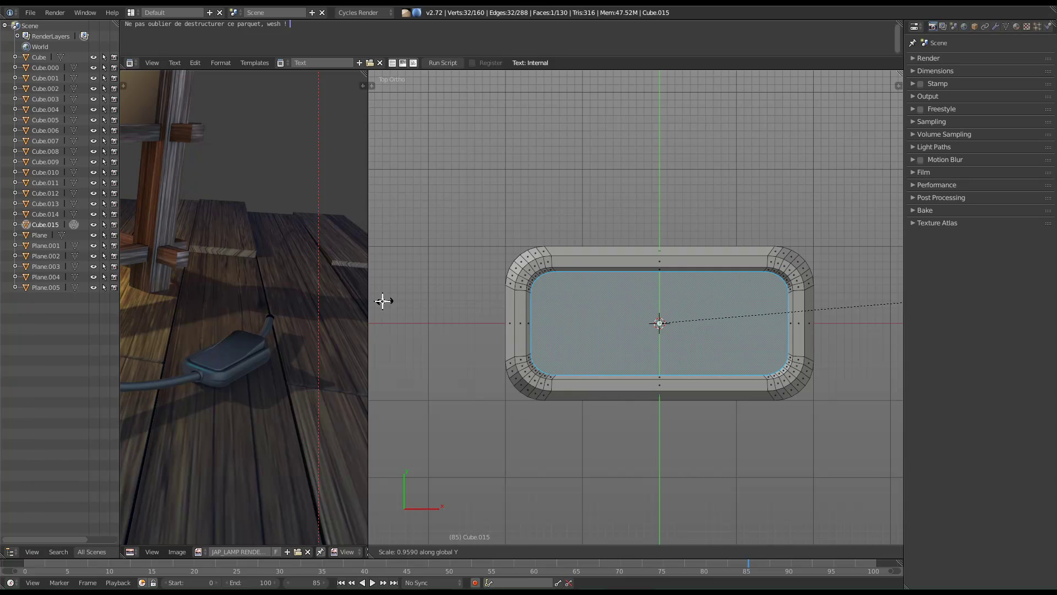
left_click(295, 325)
Switch to edge editing and apply Reset XForm to the switch body, returning to its mesh editing.
middle_click_drag(655, 352, 611, 276)
middle_click_drag(669, 295, 655, 347)
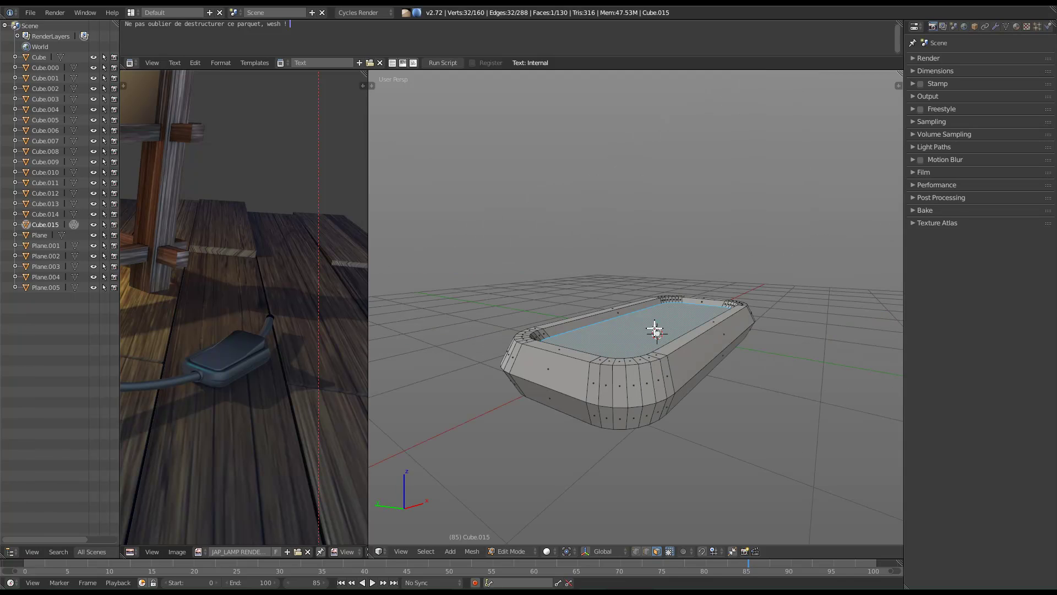
key("space")
mouse_move(679, 314)
left_click(707, 324)
key("Tab")
key("space")
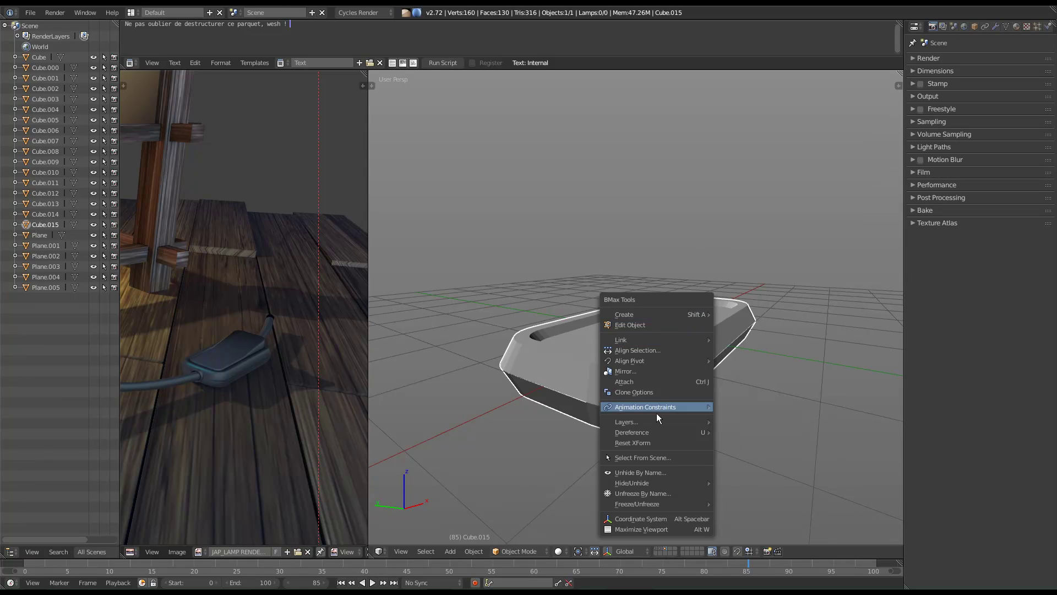
left_click(645, 443)
key("Tab")
Bevel the horizontal edge loop around the switch body's widest line with two segments.
middle_click_drag(598, 438, 615, 404)
middle_click_drag(629, 314, 550, 403)
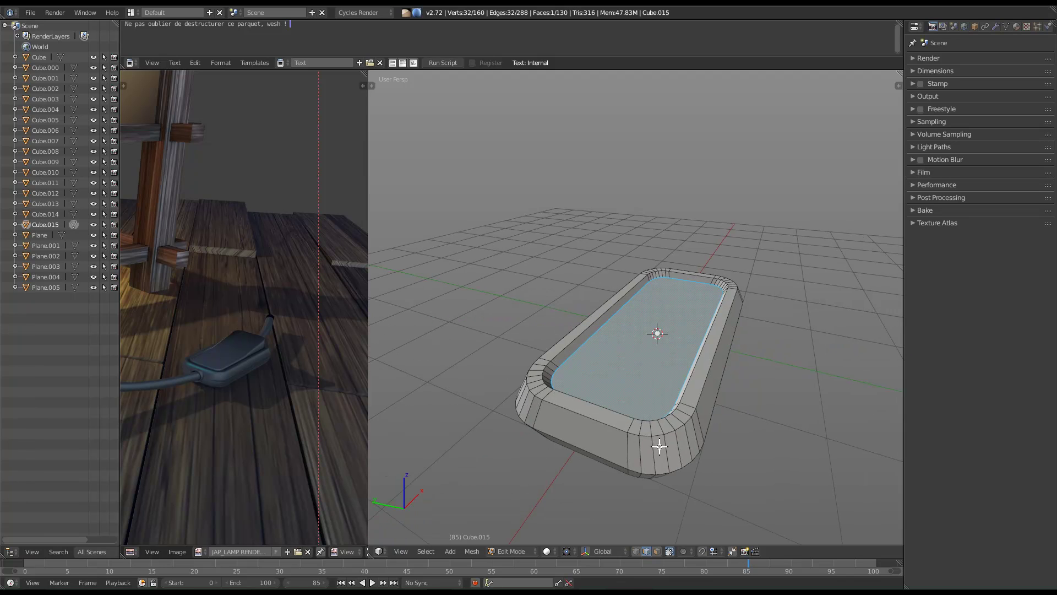
middle_click_drag(659, 446, 616, 370)
right_click(617, 370)
mouse_move(633, 347)
left_click(670, 361)
left_click(647, 404, "alt")
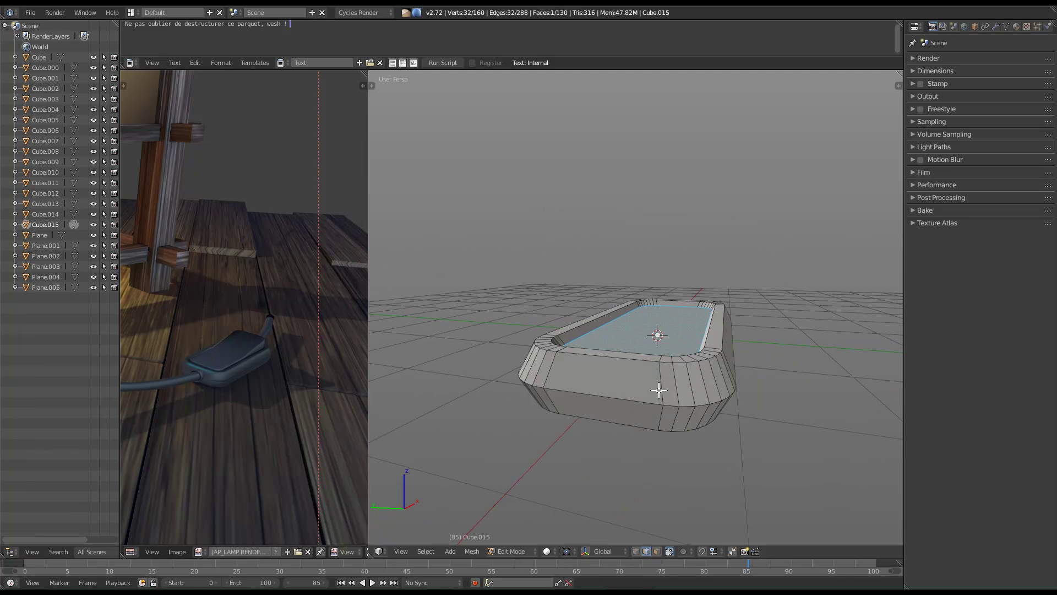
key("ctrl+b")
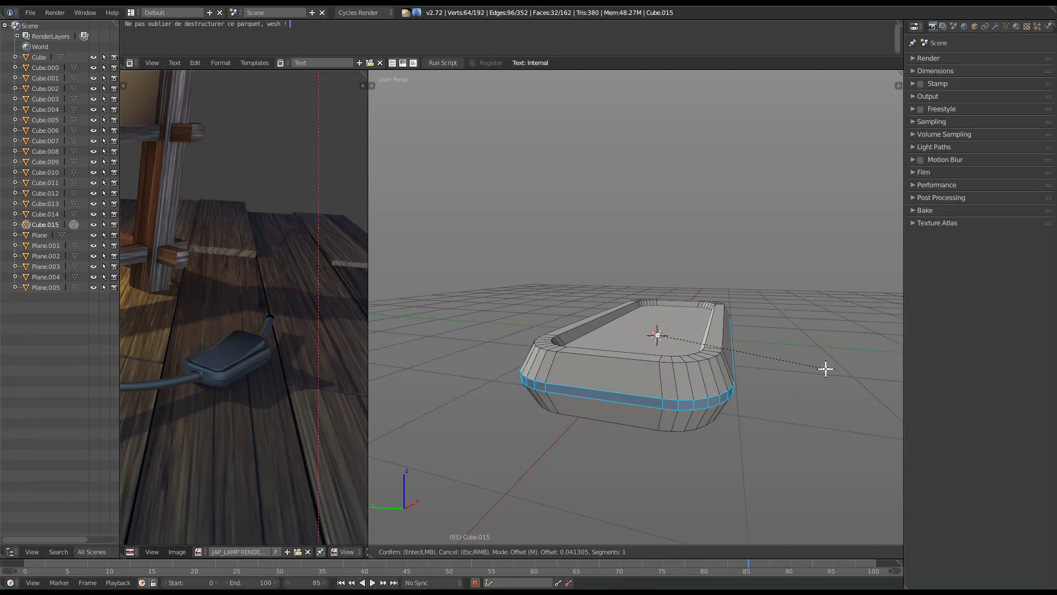
left_click(820, 368)
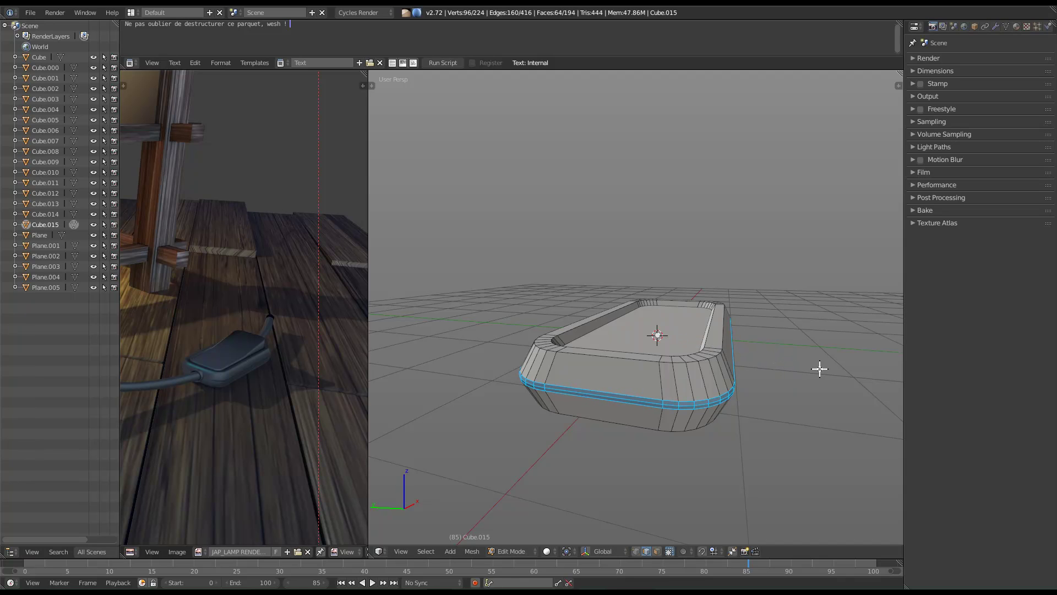
scroll(621, 398, "up", 3)
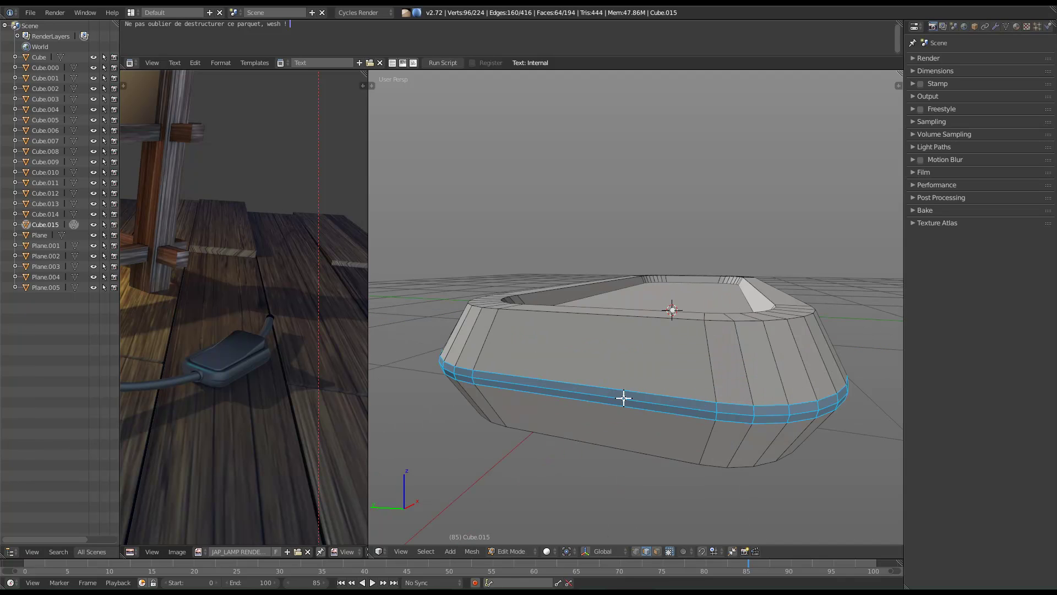
right_click(722, 378)
key("ctrl+b")
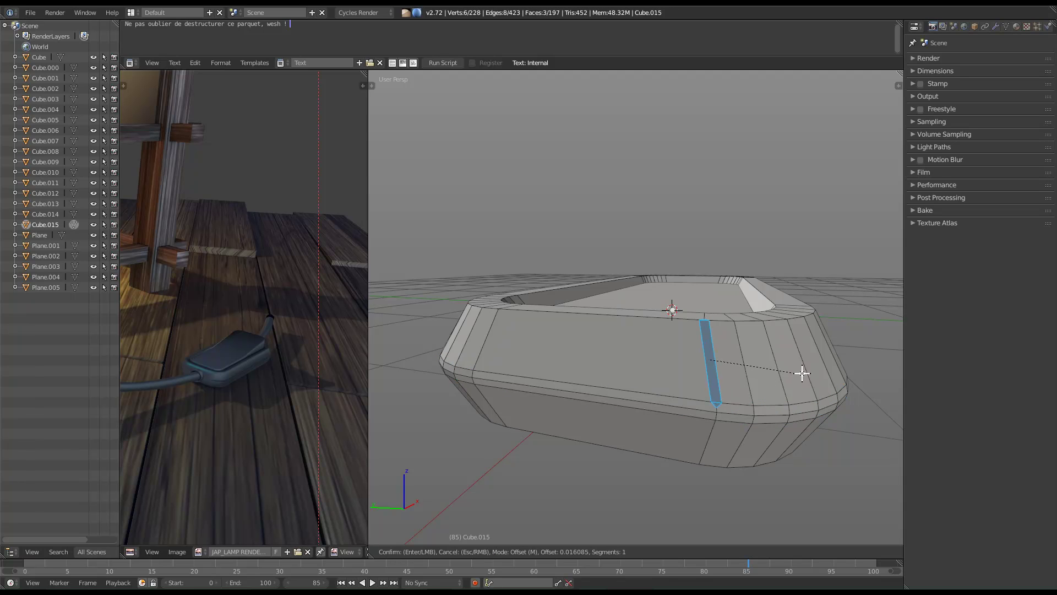
scroll(803, 371, "up", 6)
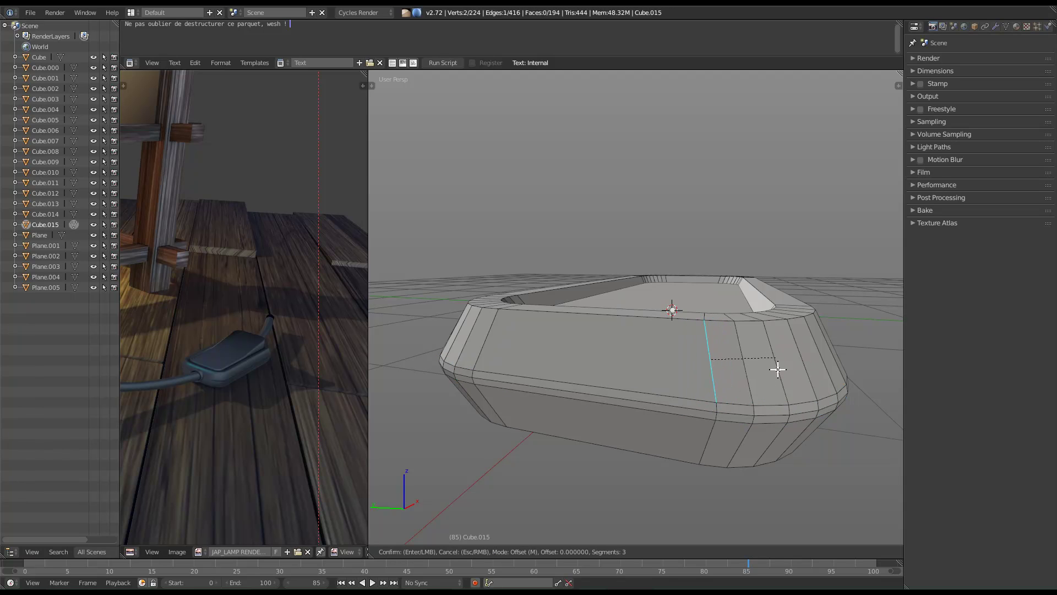
key("Escape")
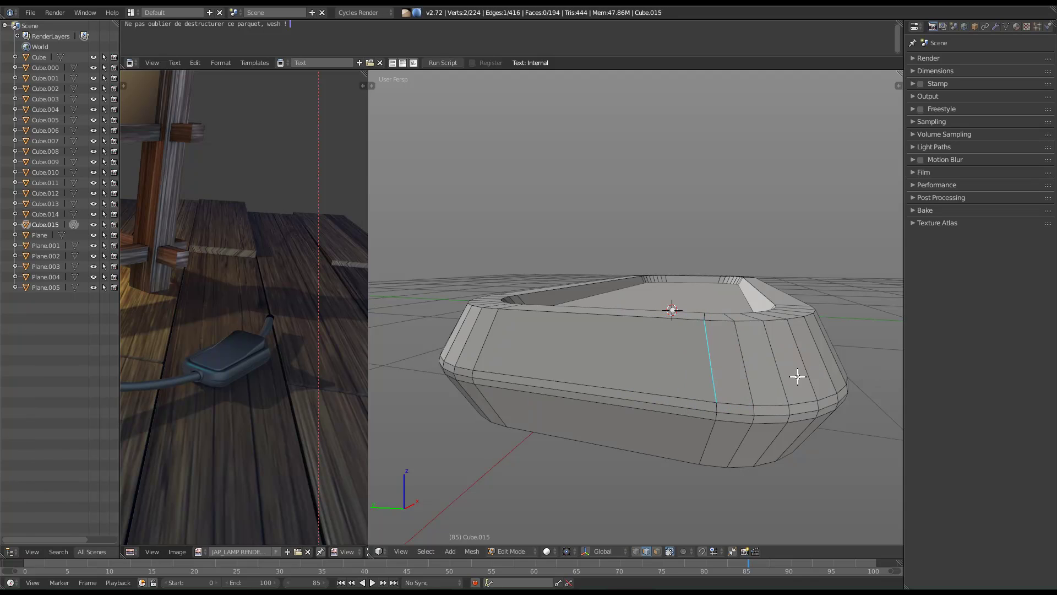
Scale the middle edge loop of the beveled side band inward to about 0.98 to form a groove.
left_click(706, 402, "alt")
middle_click_drag(696, 406, 841, 246)
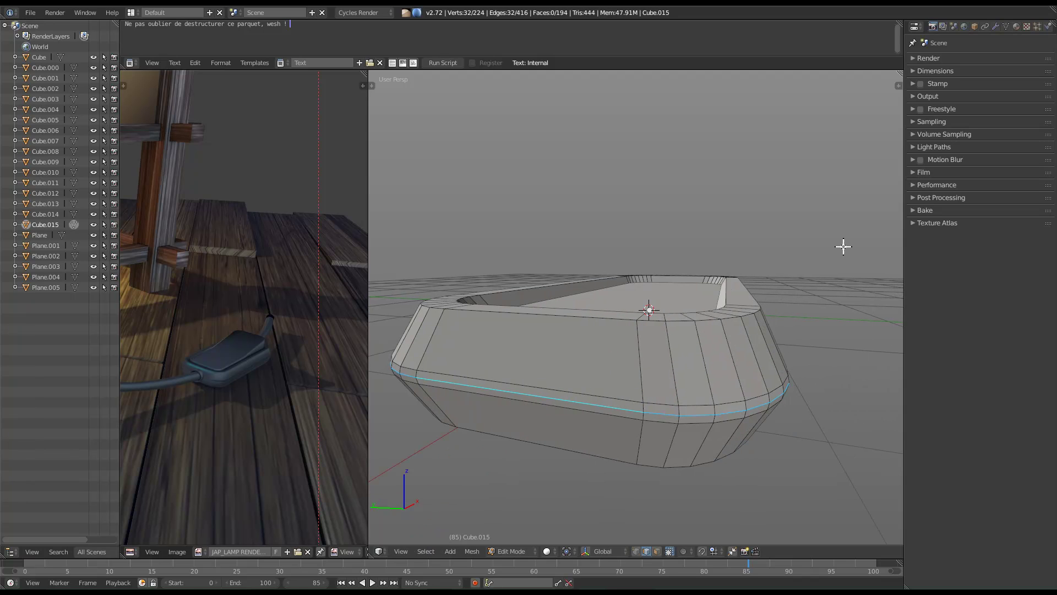
key("s")
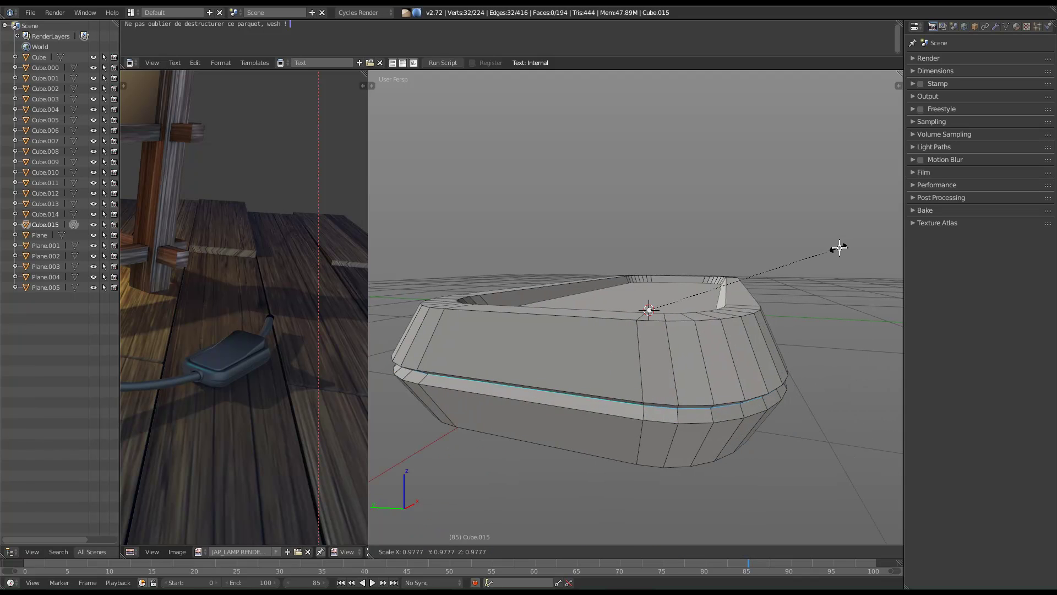
left_click(838, 248)
middle_click_drag(838, 271, 846, 372)
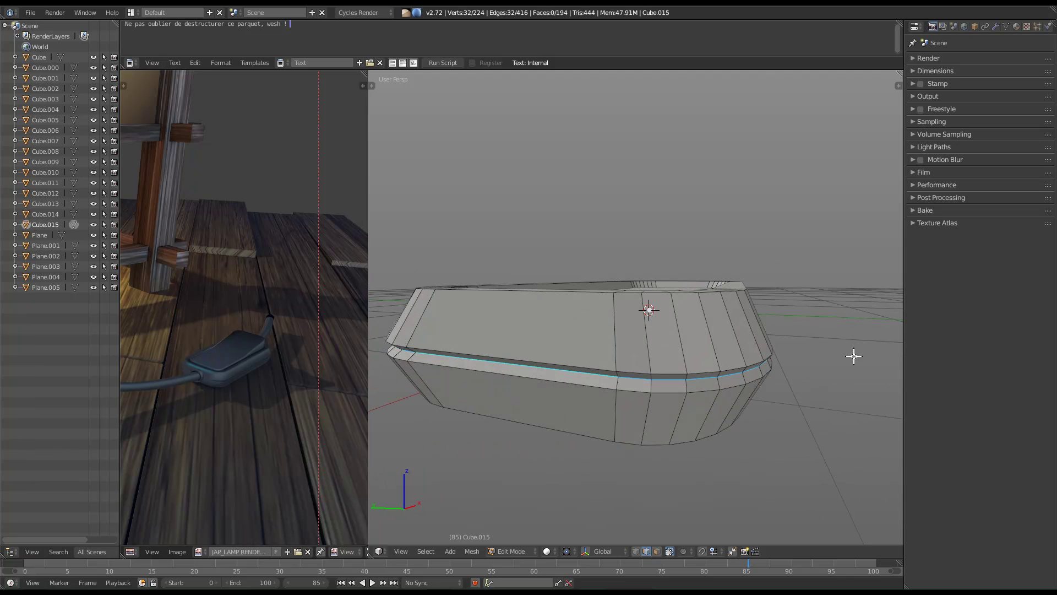
Bevel the groove's upper and lower edge loops with two segments, leaving the inner middle loop out of the selection.
middle_click_drag(256, 386, 297, 385)
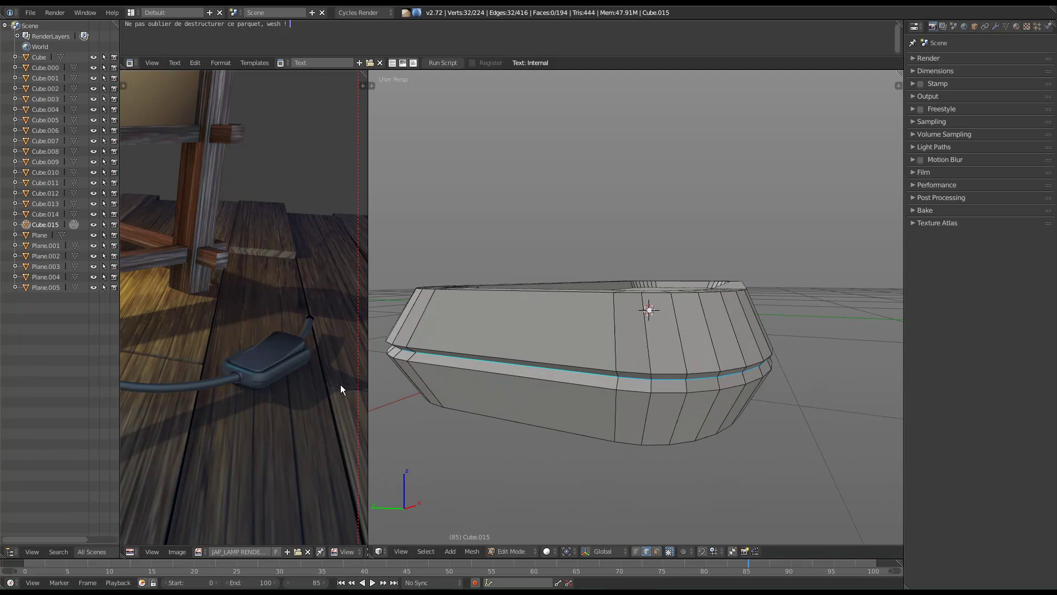
middle_click_drag(617, 377, 634, 356)
middle_click_drag(638, 426, 637, 369)
left_click(615, 338, "alt+shift")
left_click(609, 315, "alt+shift")
left_click(614, 329, "alt+shift")
key("ctrl+b")
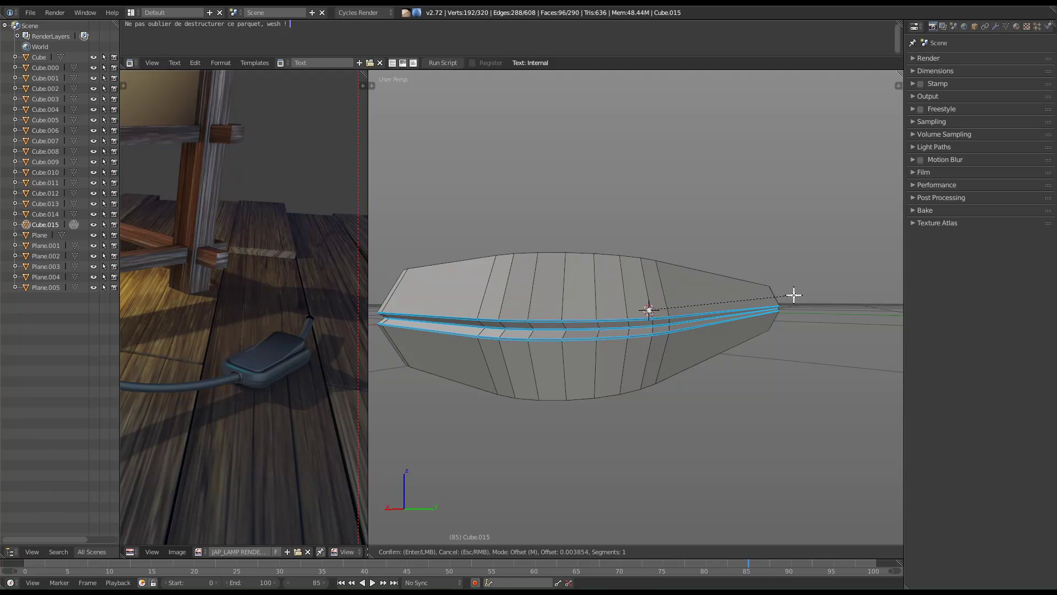
right_click(658, 317)
left_click(613, 327, "alt+shift")
key("ctrl+b")
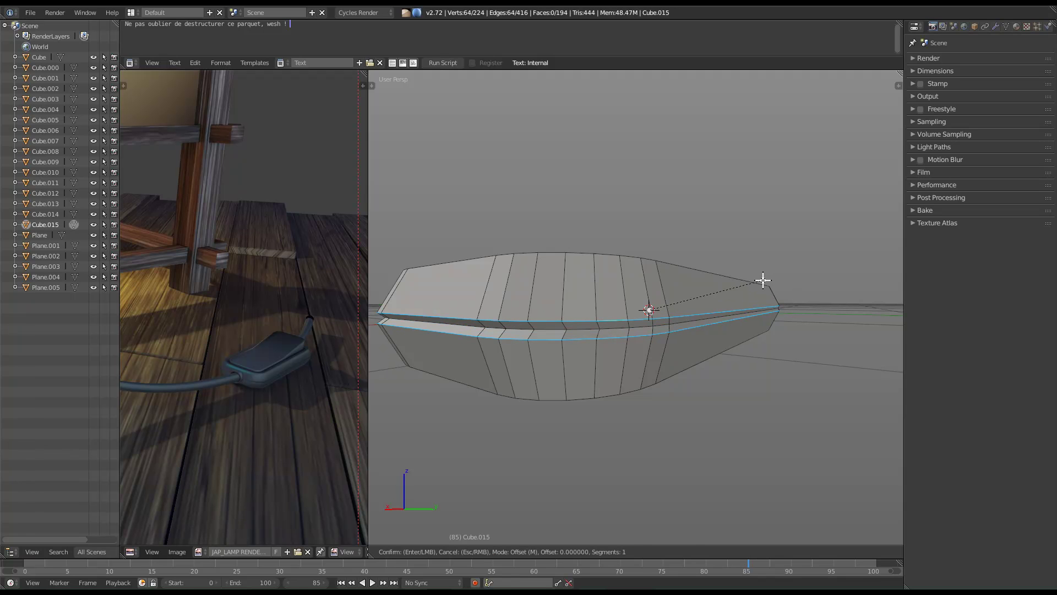
right_click(767, 280)
key("ctrl+b")
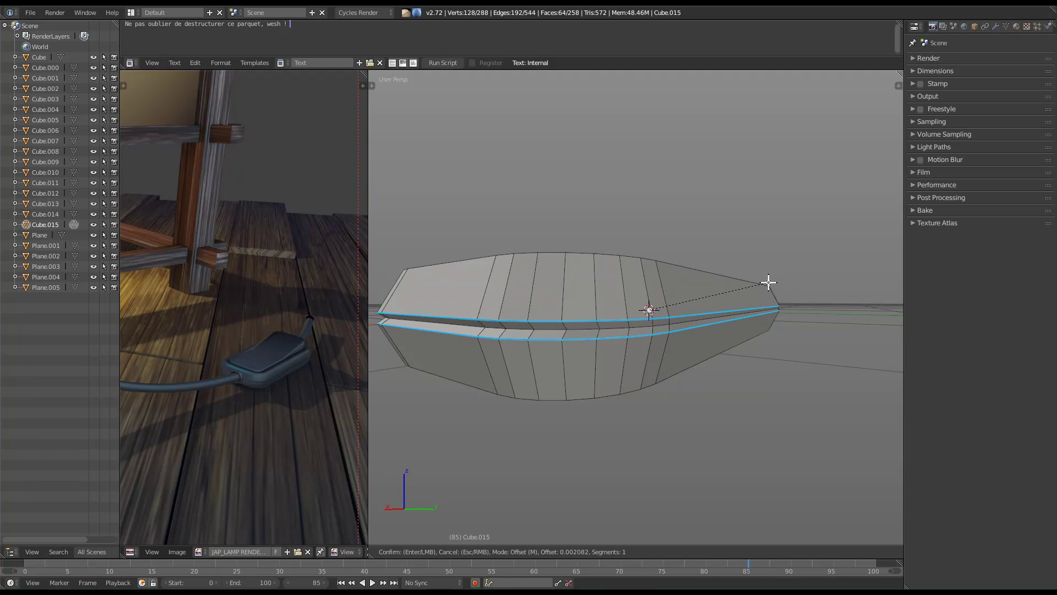
scroll(775, 282, "up", 1)
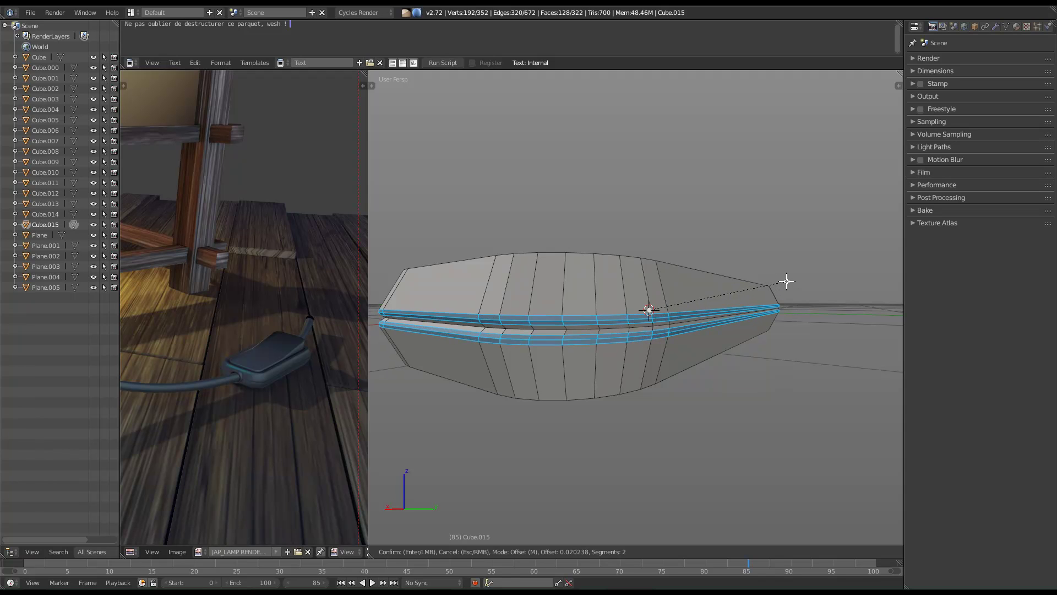
left_click(784, 281)
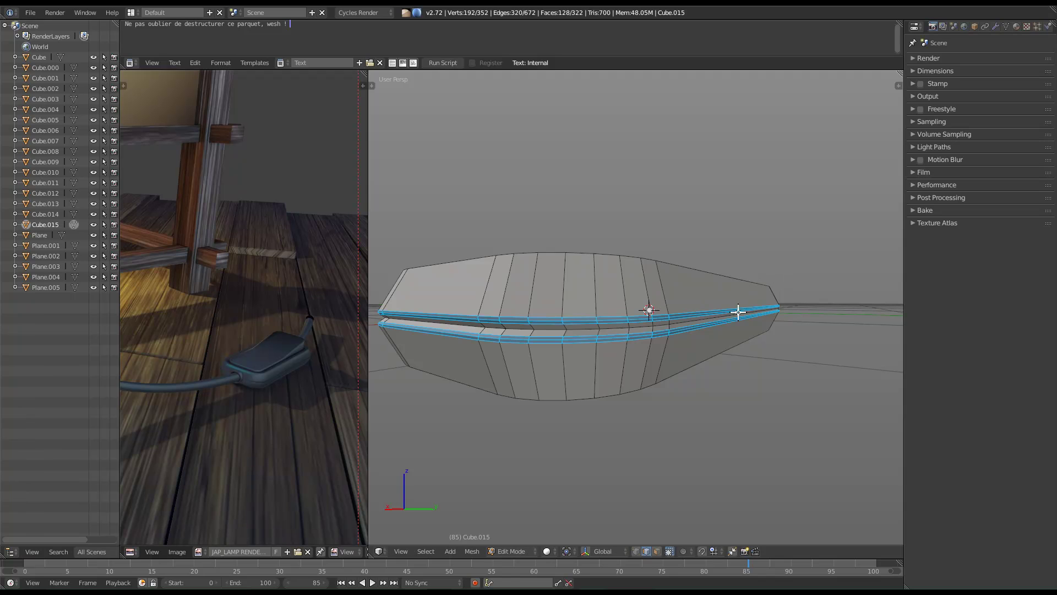
Add a Subdivision Surface modifier to the switch body and set its view subdivisions to 2.
key("Tab")
key("space")
type("sub")
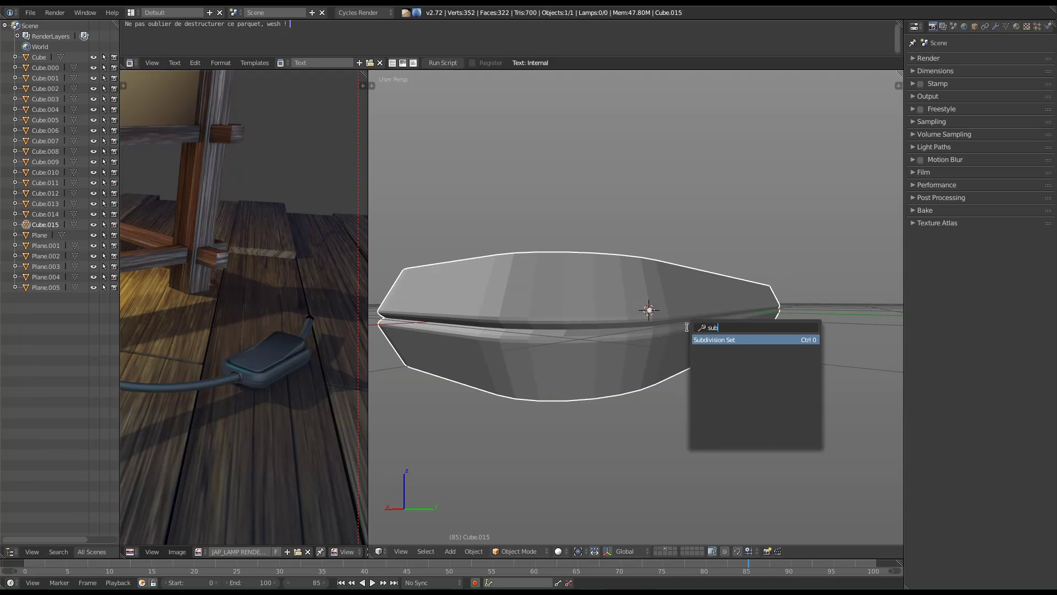
key("Return")
key("ctrl+Up")
key("ctrl+Up")
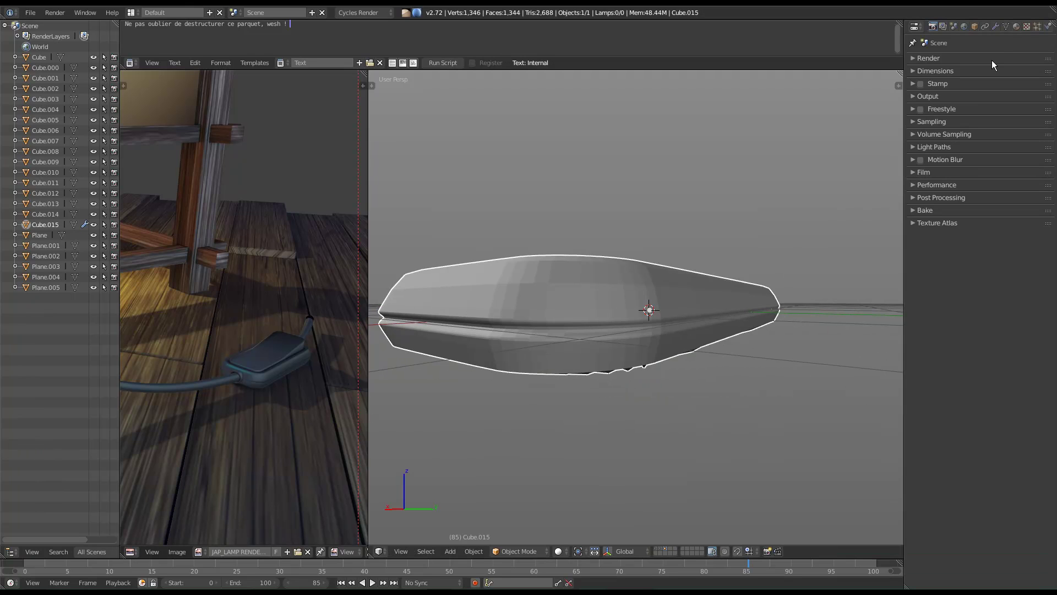
left_click(997, 27)
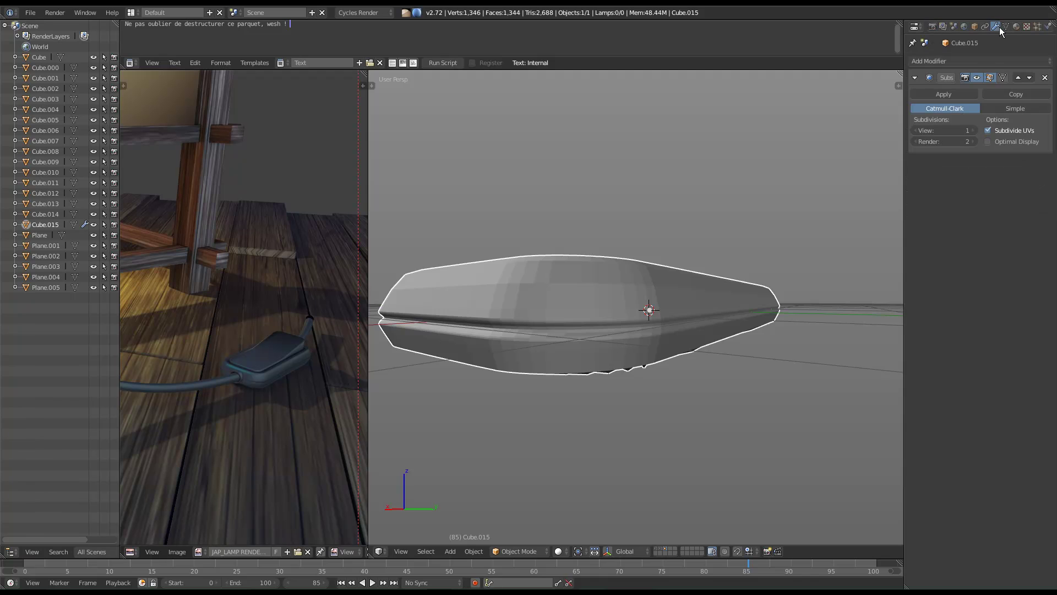
left_click(972, 131)
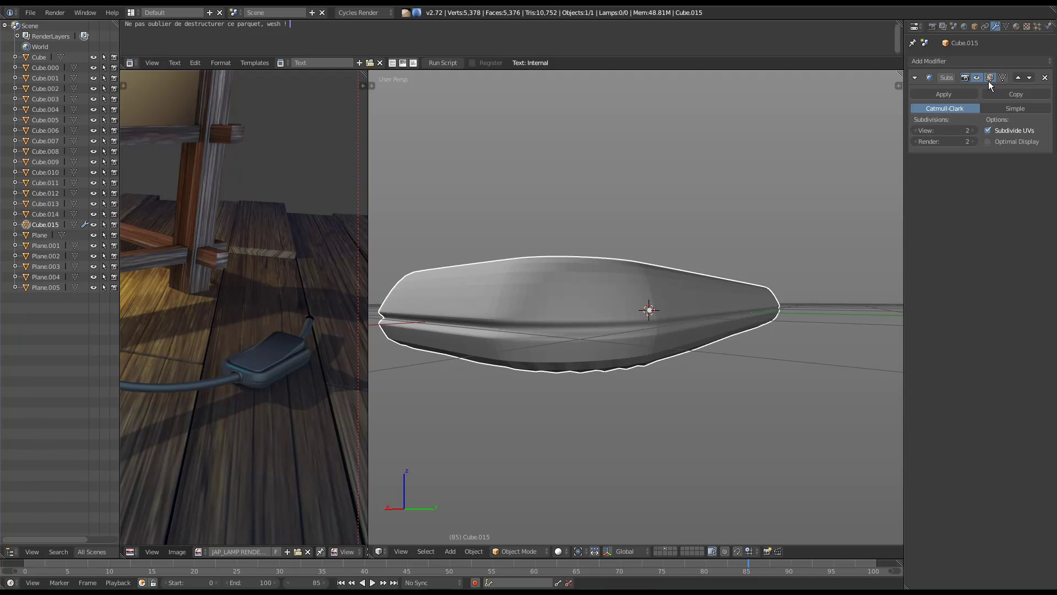
Examine the subdivided switch's recess, rim and side groove, comparing the smoothed surface with the mesh cage.
middle_click_drag(731, 315, 625, 334)
key("Tab")
middle_click_drag(644, 377, 603, 396)
key("Tab")
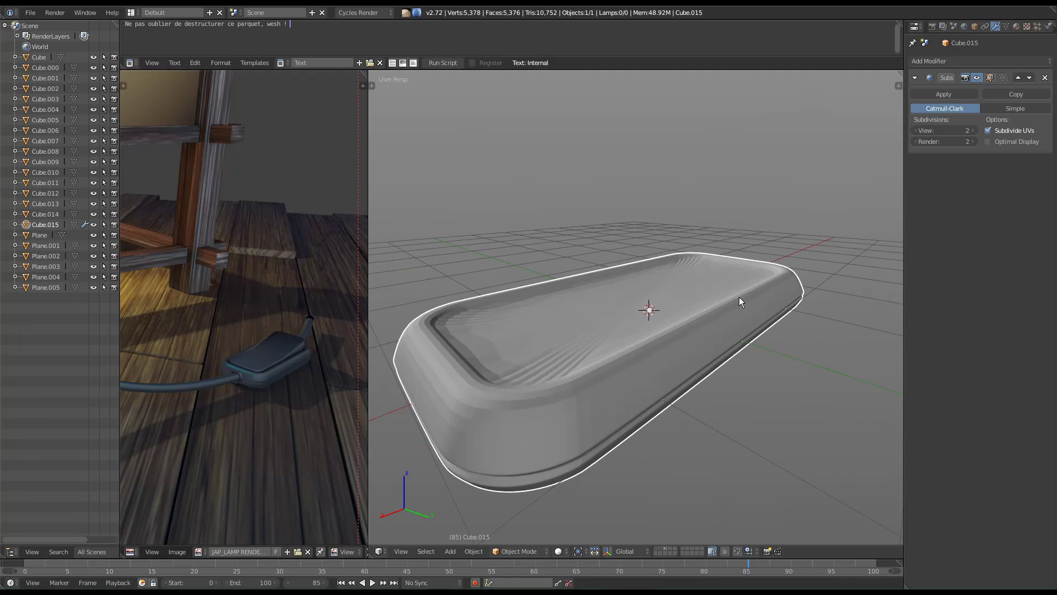
middle_click_drag(680, 291, 715, 333)
middle_click_drag(659, 384, 708, 364)
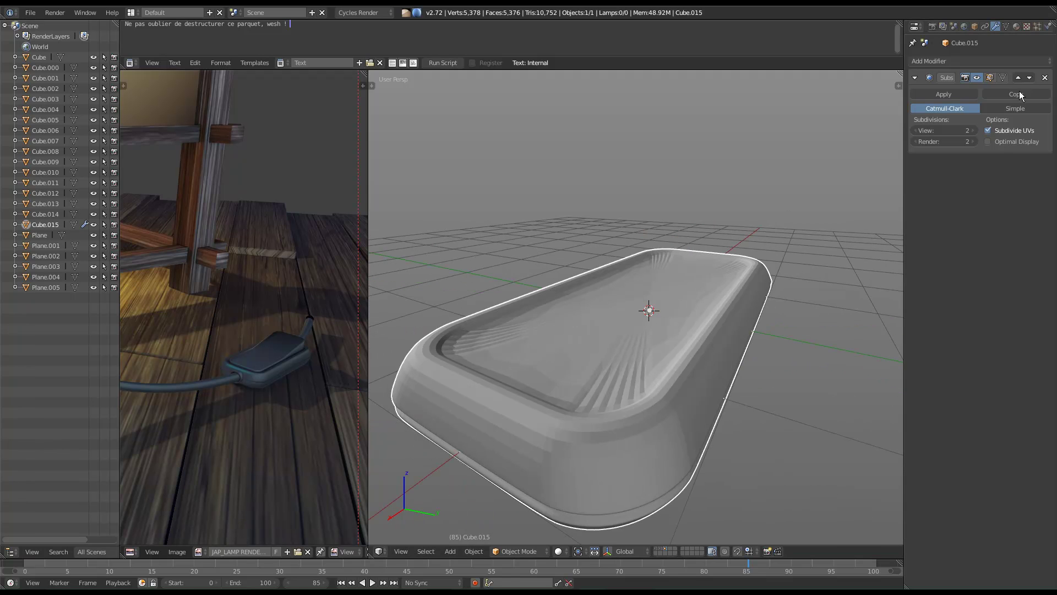
key("Tab")
middle_click_drag(694, 374, 856, 361)
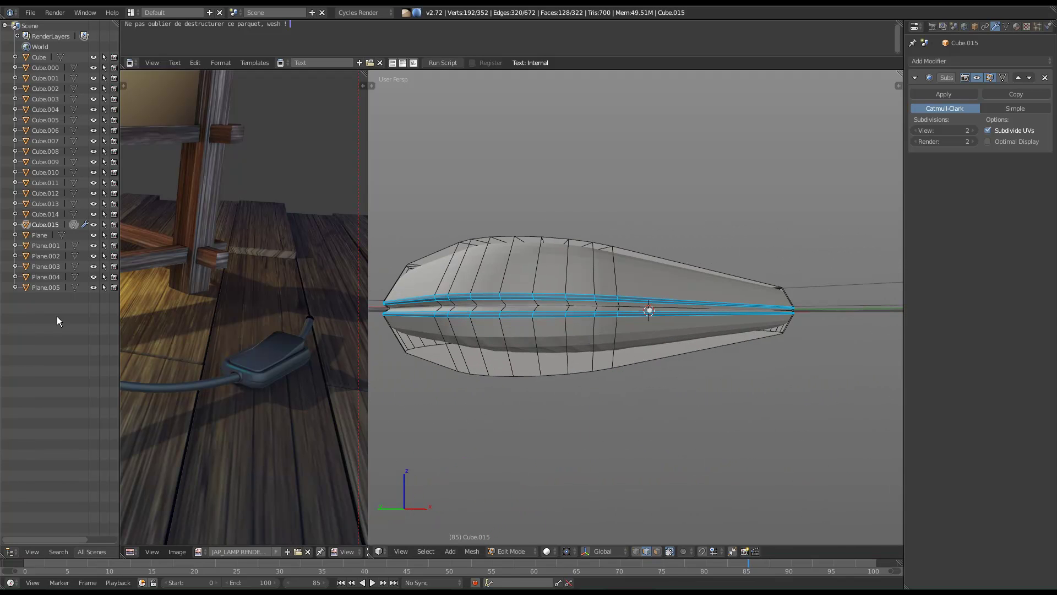
middle_click_drag(503, 288, 538, 370)
key("Tab")
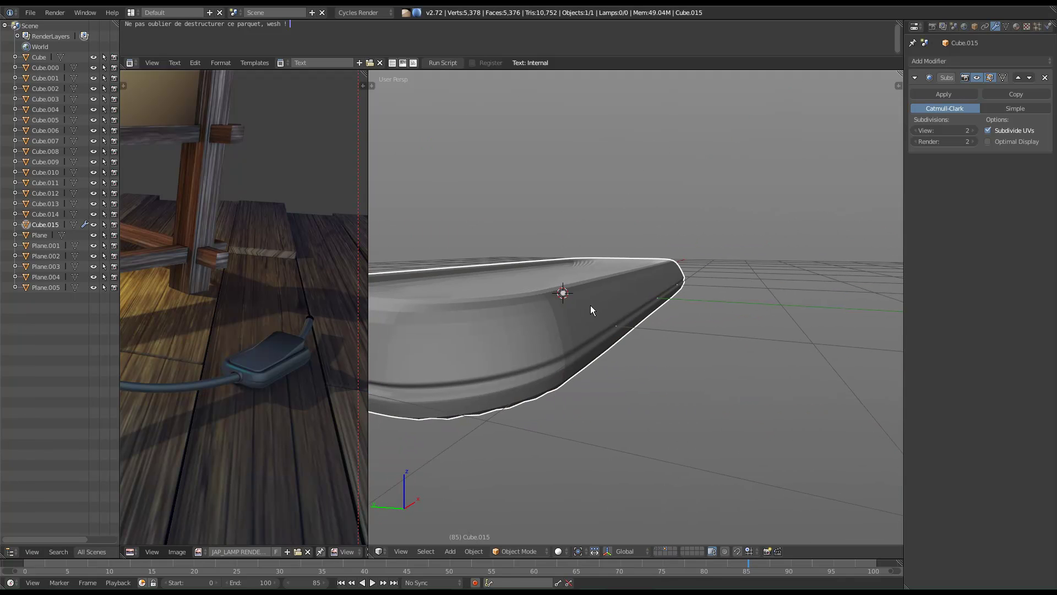
Bevel the edge loop around the switch body's bottom face to sharpen the smoothed underside.
middle_click_drag(642, 349, 628, 177)
key("Tab")
right_click(628, 177)
mouse_move(669, 176)
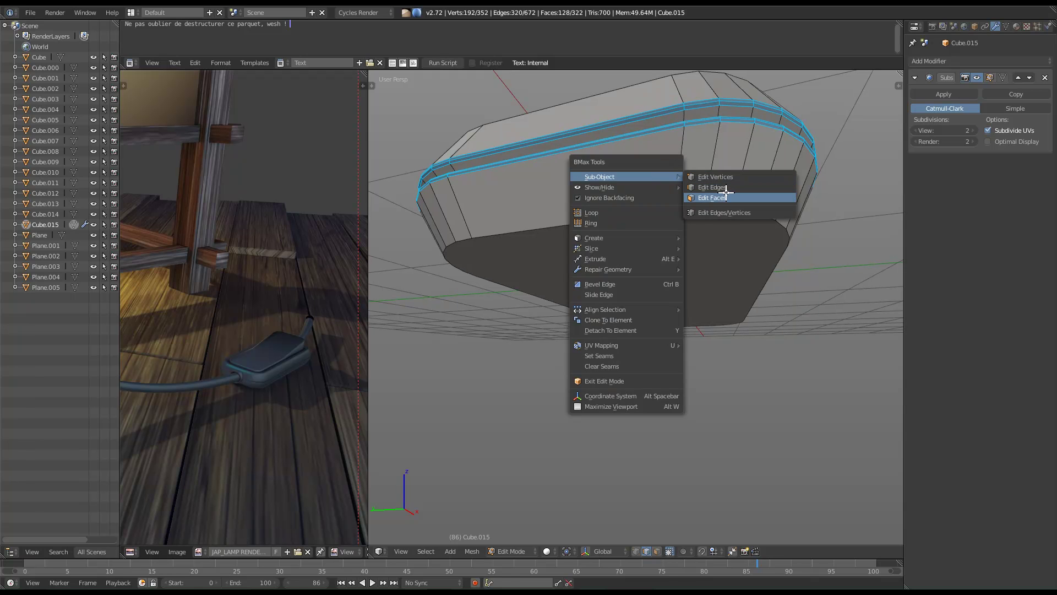
left_click(724, 190)
double_click(644, 209)
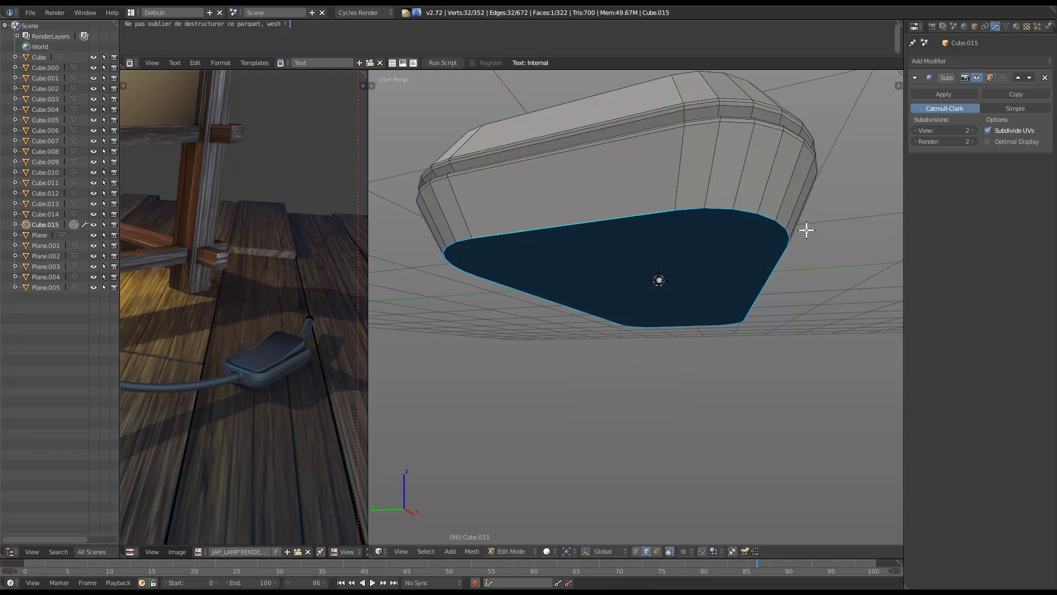
key("ctrl+b")
left_click(861, 244)
key("Tab")
Select the bottom face in face mode and inset it to leave a narrow border.
middle_click_drag(860, 243, 496, 242)
key("Tab")
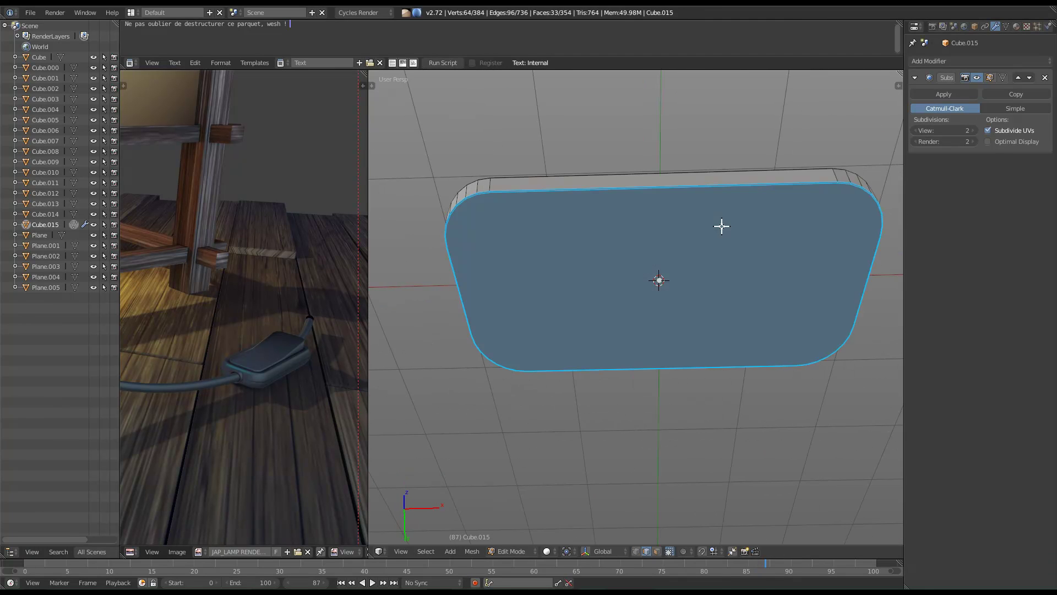
key("w")
left_click(745, 217)
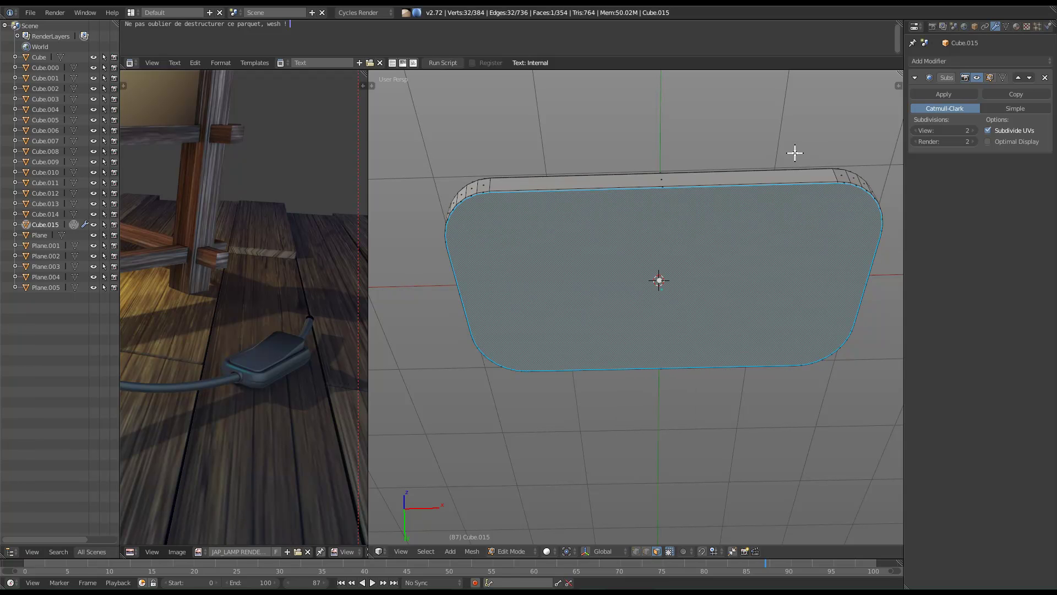
key("i")
left_click(708, 267)
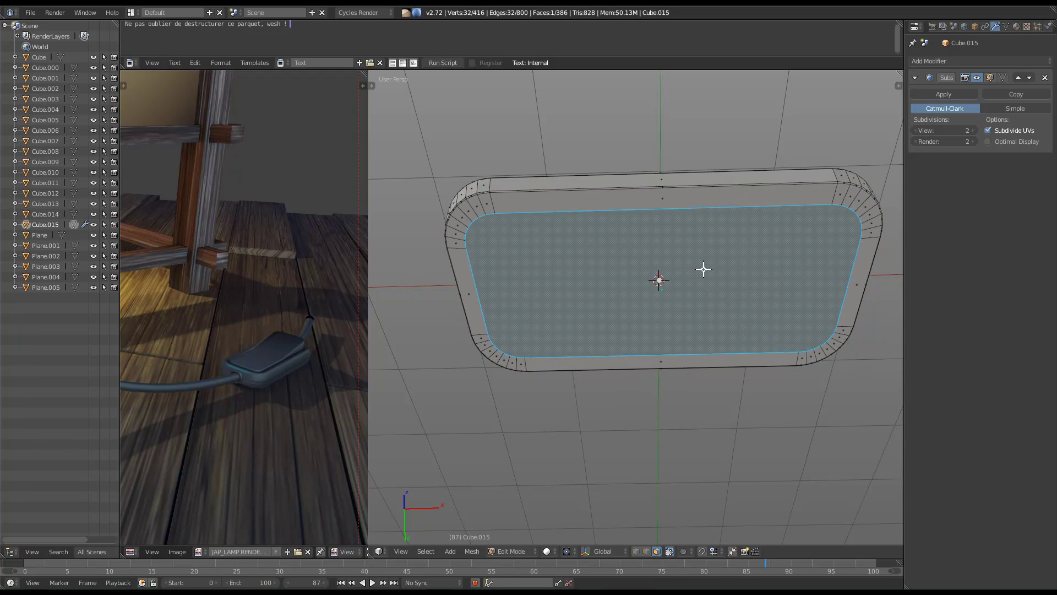
Try merging the inset bottom face at its center.
key("alt+m")
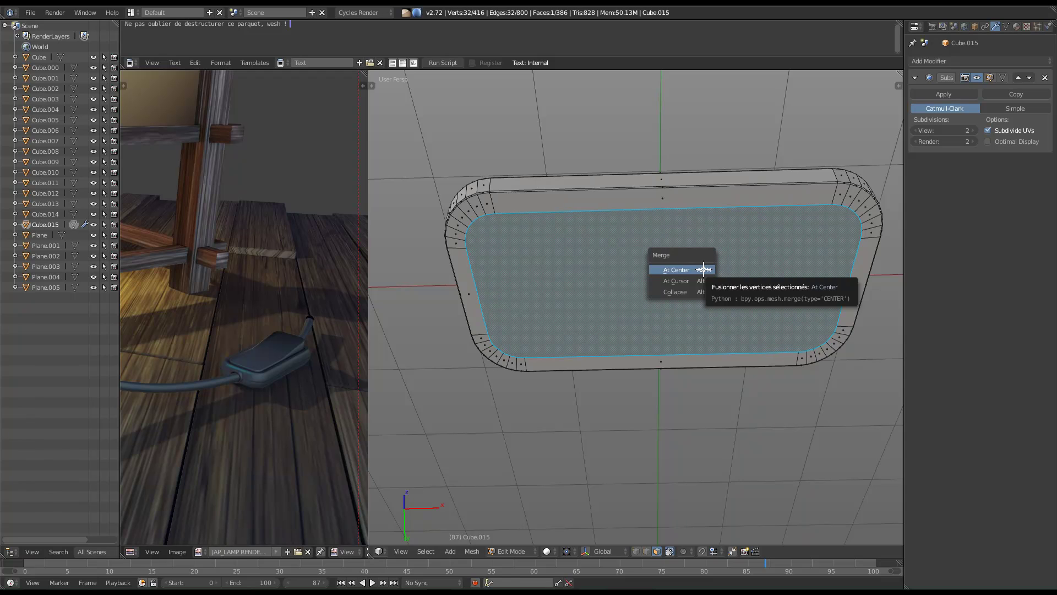
left_click(703, 270)
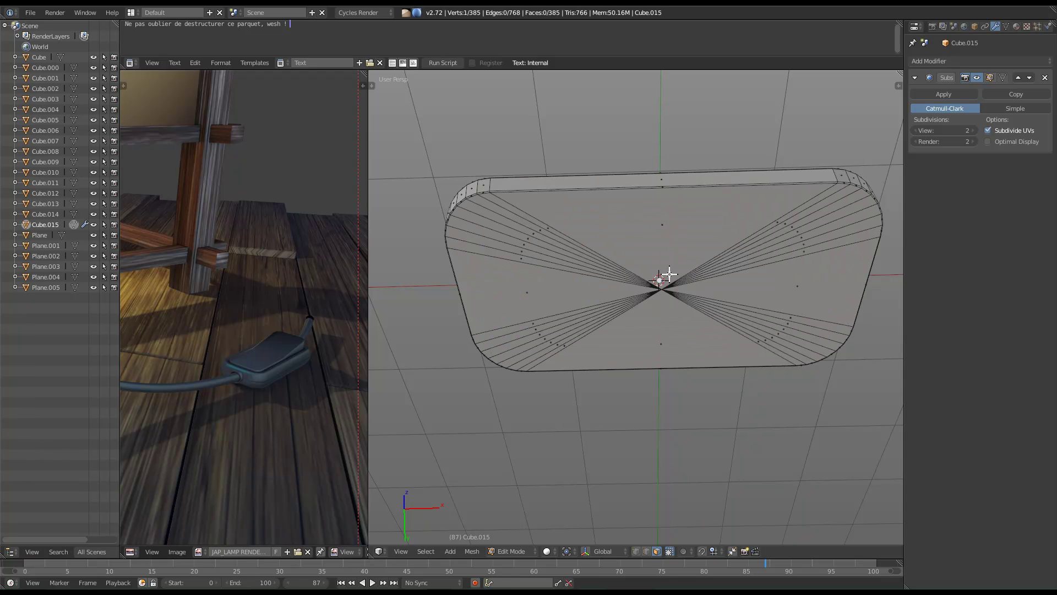
key("ctrl+z")
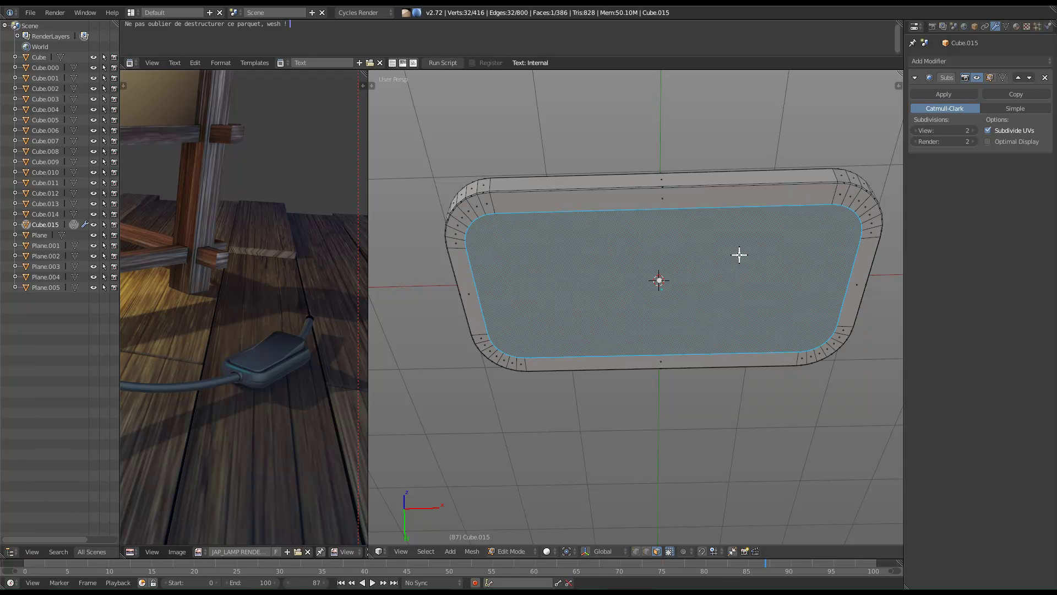
middle_click_drag(755, 282, 753, 235)
key("s")
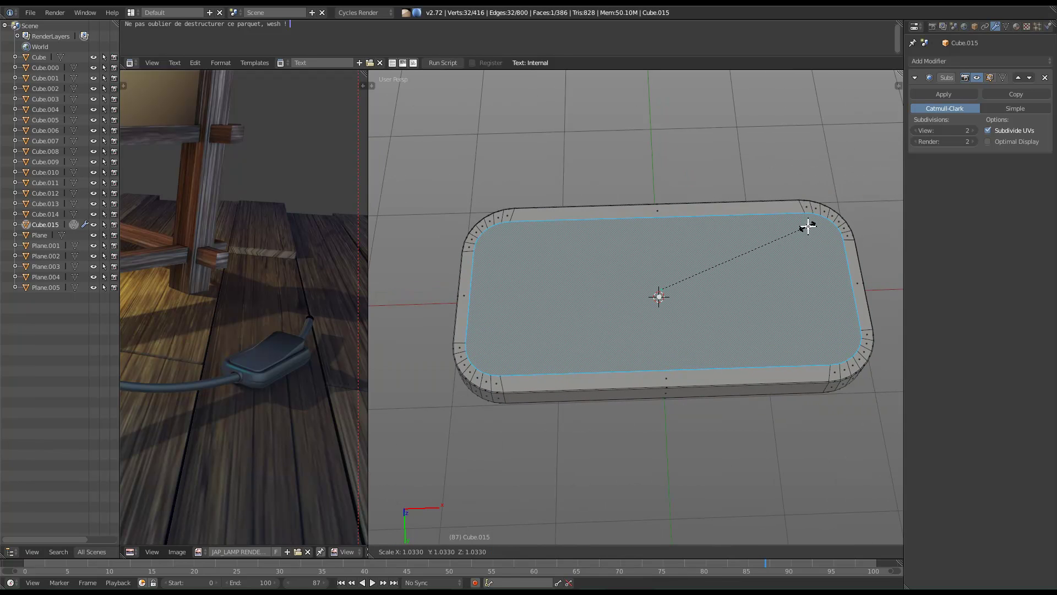
right_click(798, 224)
Undo the inset of the switch's bottom face and inset the face again with a thinner border.
key("ctrl+z")
key("ctrl+z")
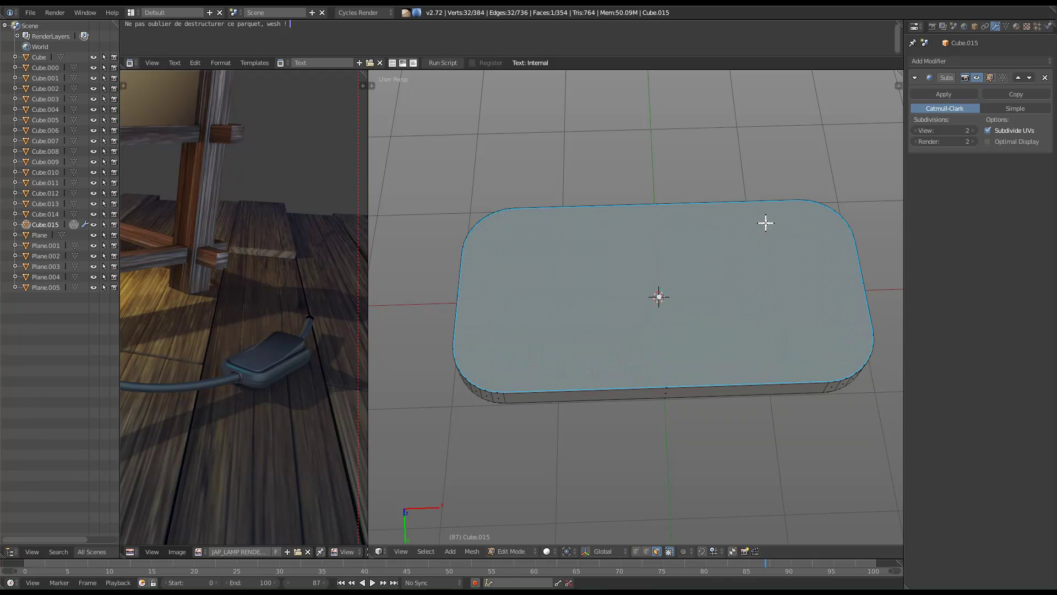
key("i")
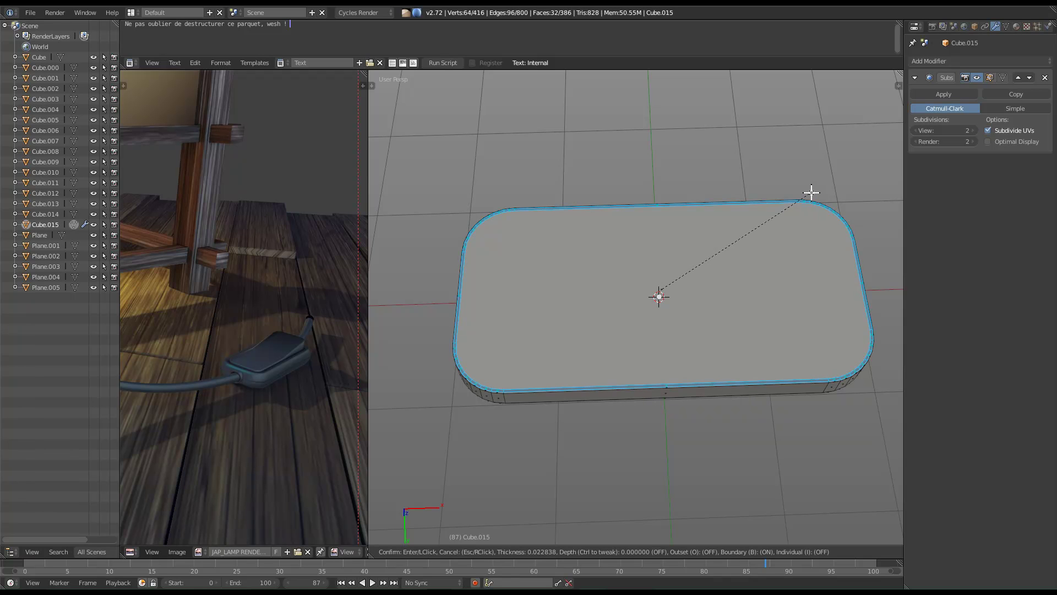
left_click(807, 192)
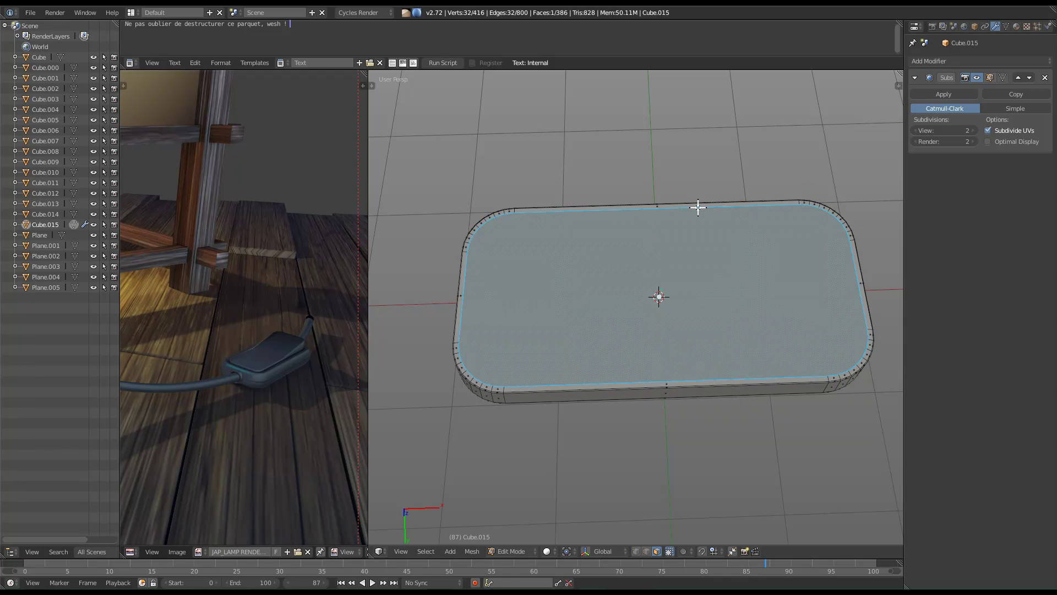
Inset the bottom face a second time and merge the resulting inner face at its center.
key("i")
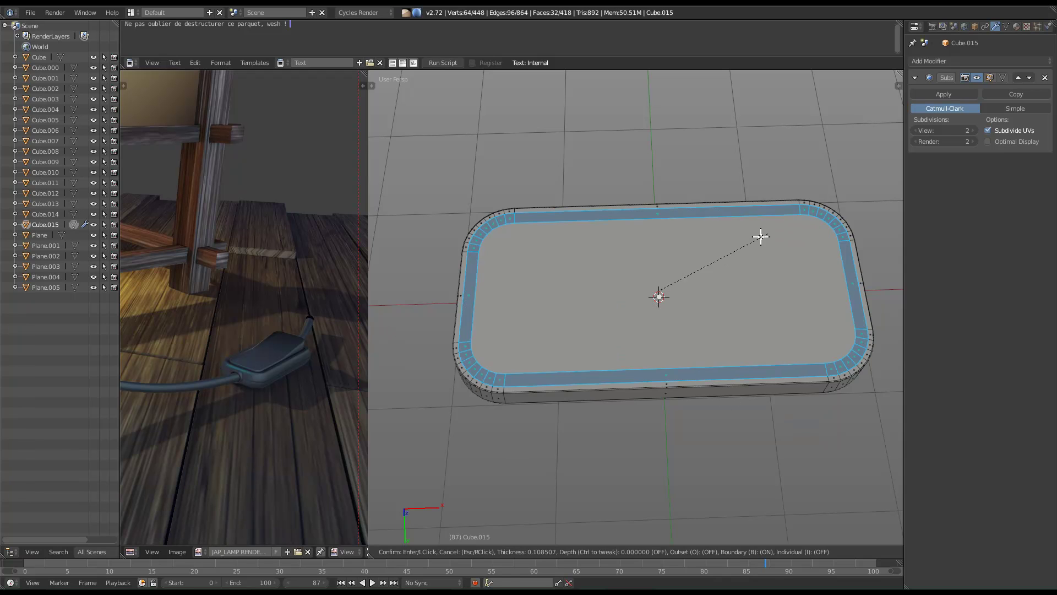
left_click(685, 292)
key("alt+m")
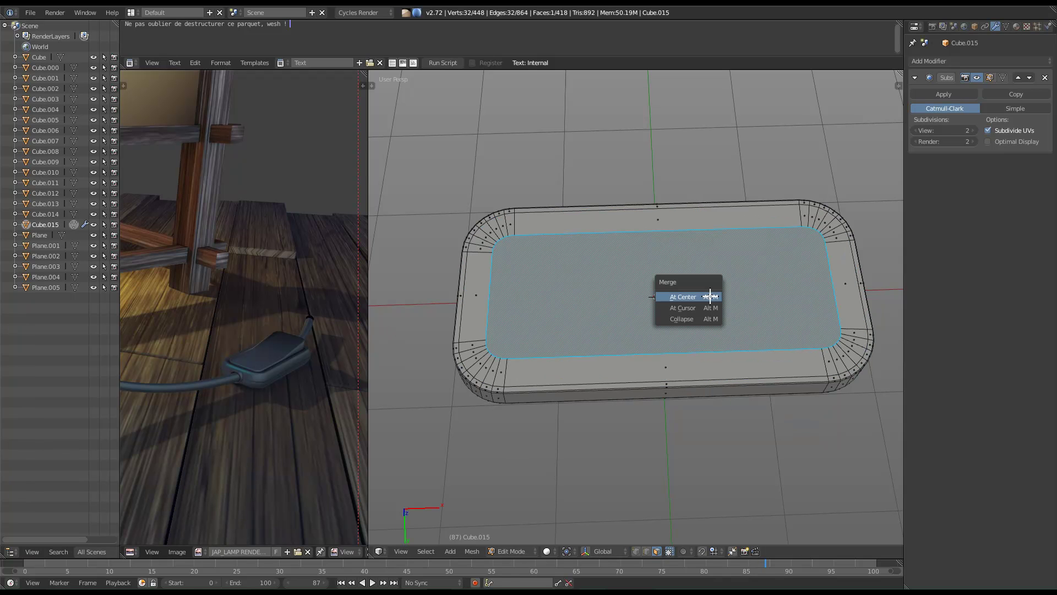
left_click(710, 297)
middle_click_drag(687, 294, 759, 356)
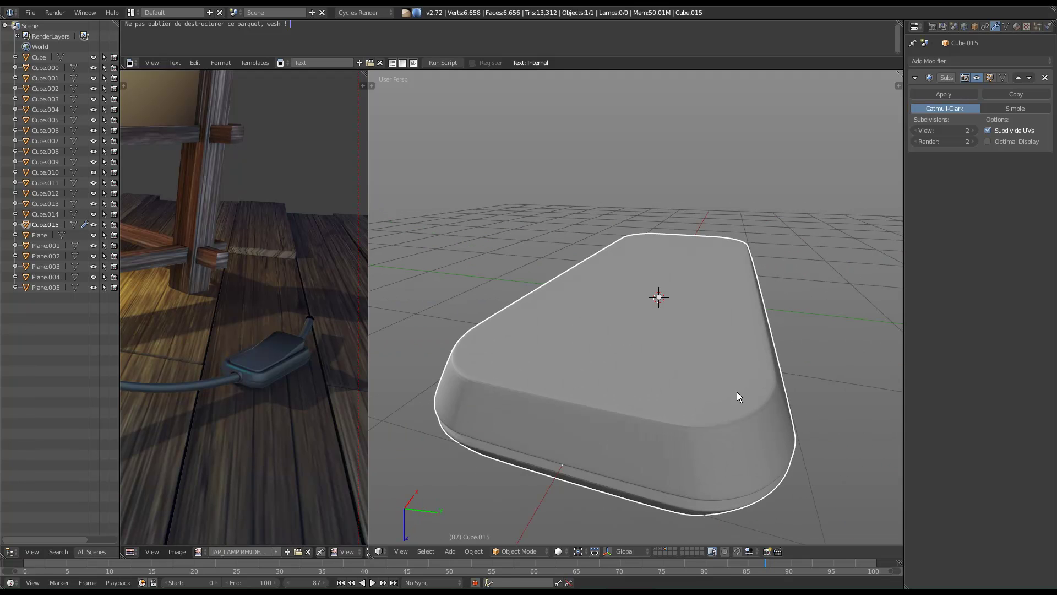
key("Tab")
middle_click_drag(710, 362, 631, 462)
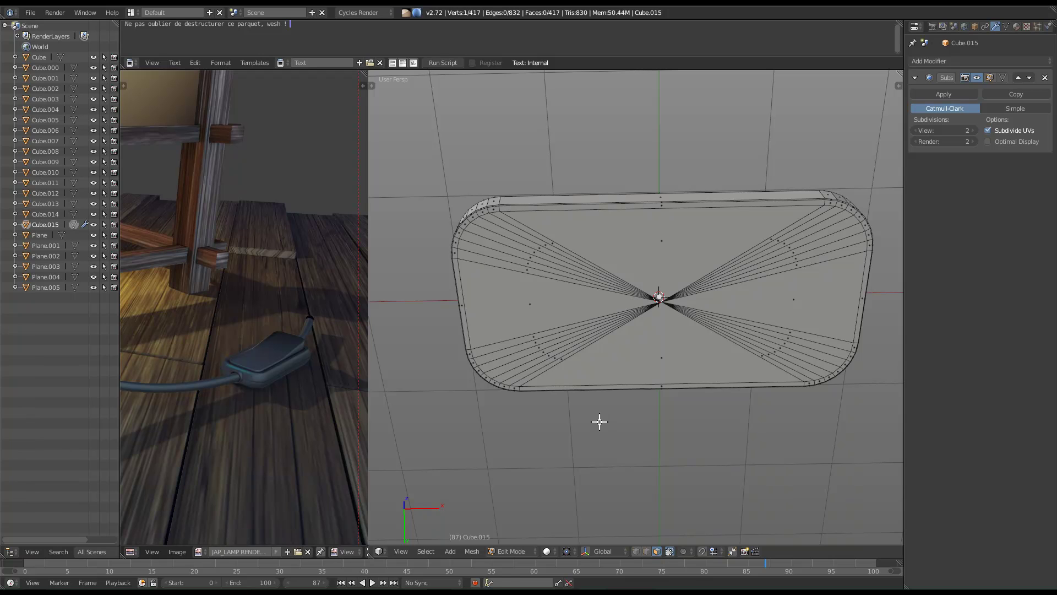
middle_click_drag(612, 348, 531, 278)
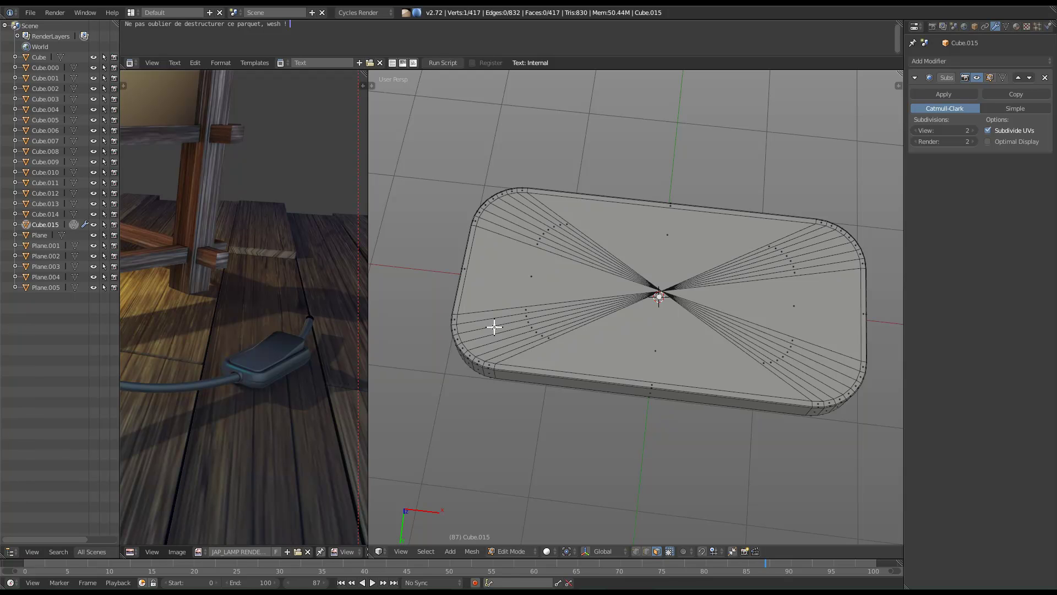
Select the recess floor face on the switch's top side and try to apply Grid Fill to it.
key("Escape")
middle_click_drag(663, 246, 652, 354)
right_click(633, 310)
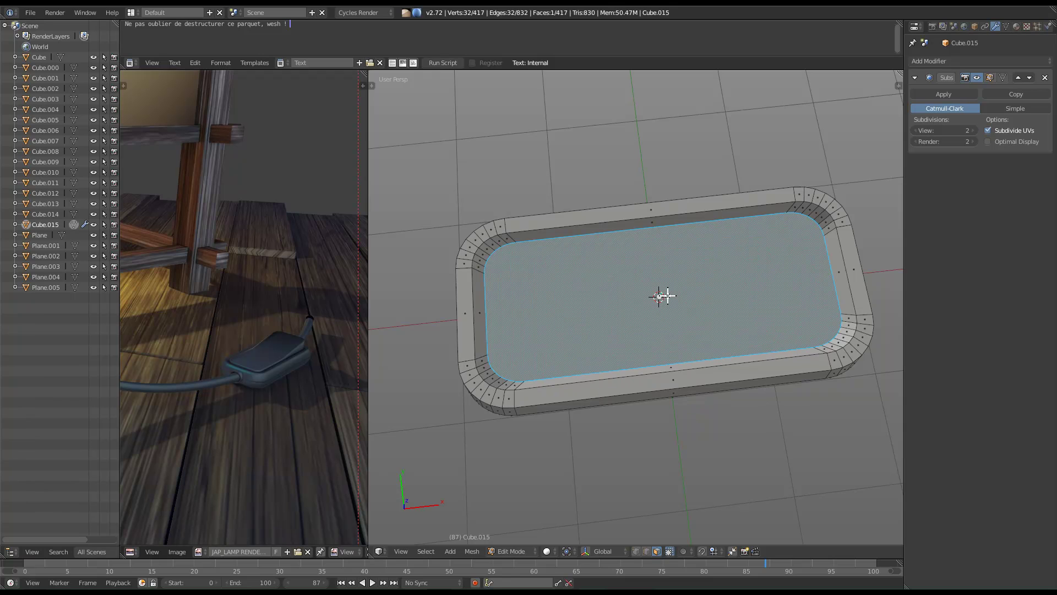
key("i")
right_click(637, 306)
key("w")
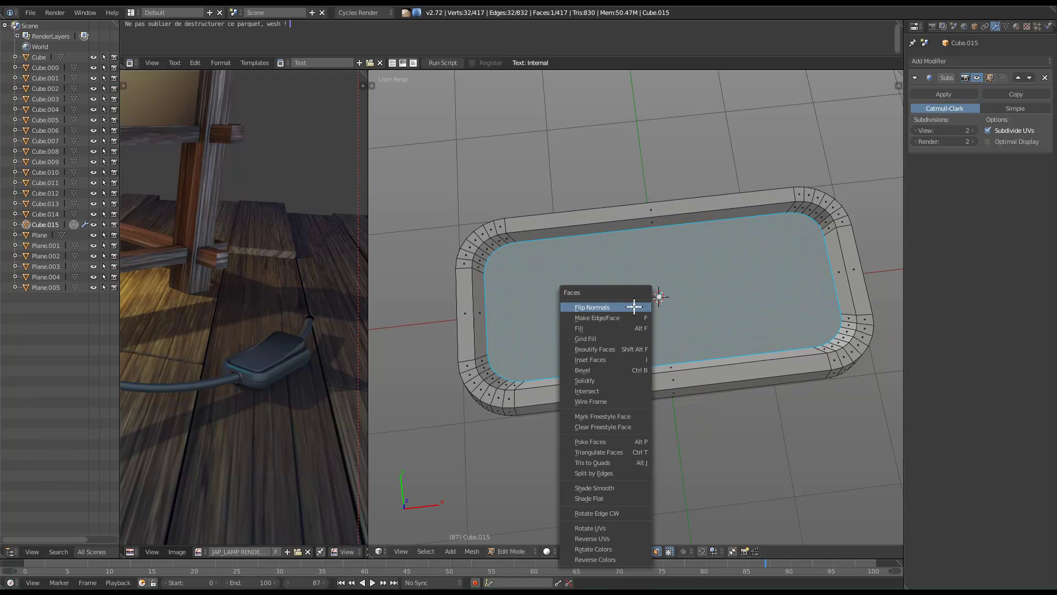
left_click(620, 335)
middle_click_drag(642, 295, 647, 409)
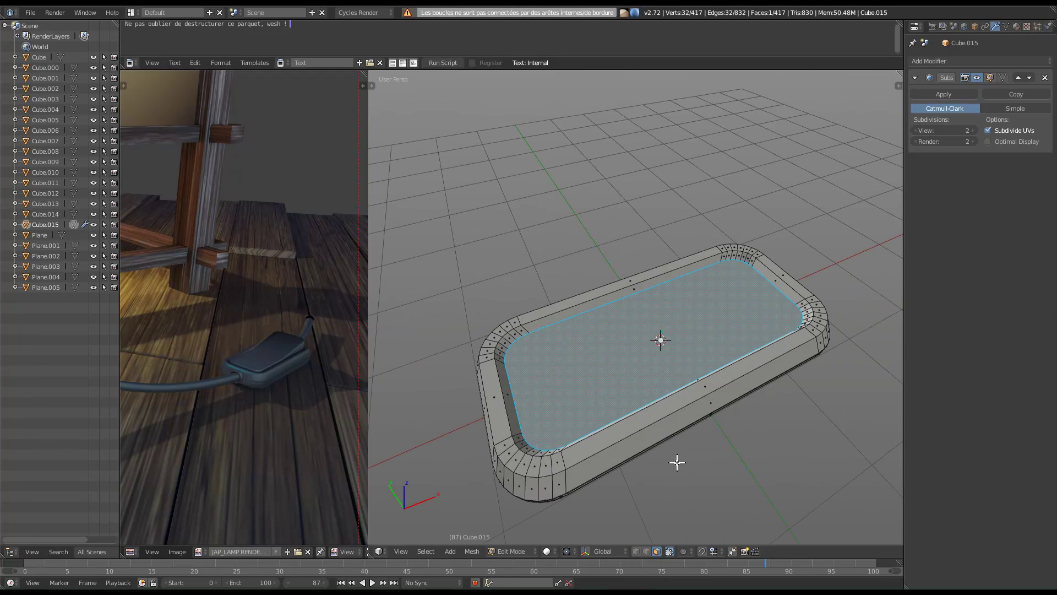
Inset the recess floor face twice, leaving a narrow outer border, and merge the inner face at its center.
middle_click_drag(606, 358, 721, 360)
key("i")
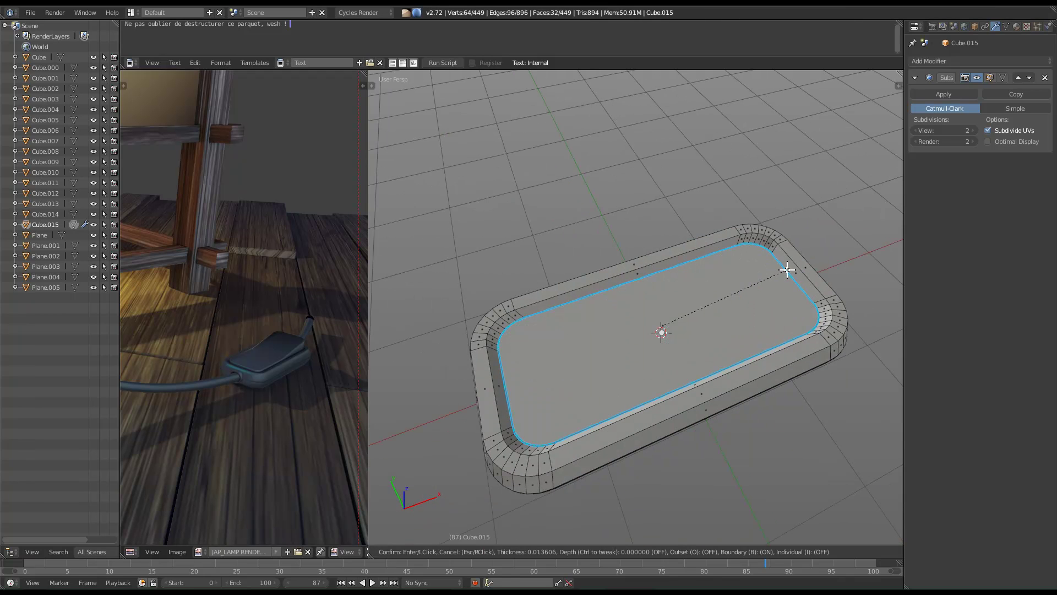
left_click(727, 286)
right_click(726, 286)
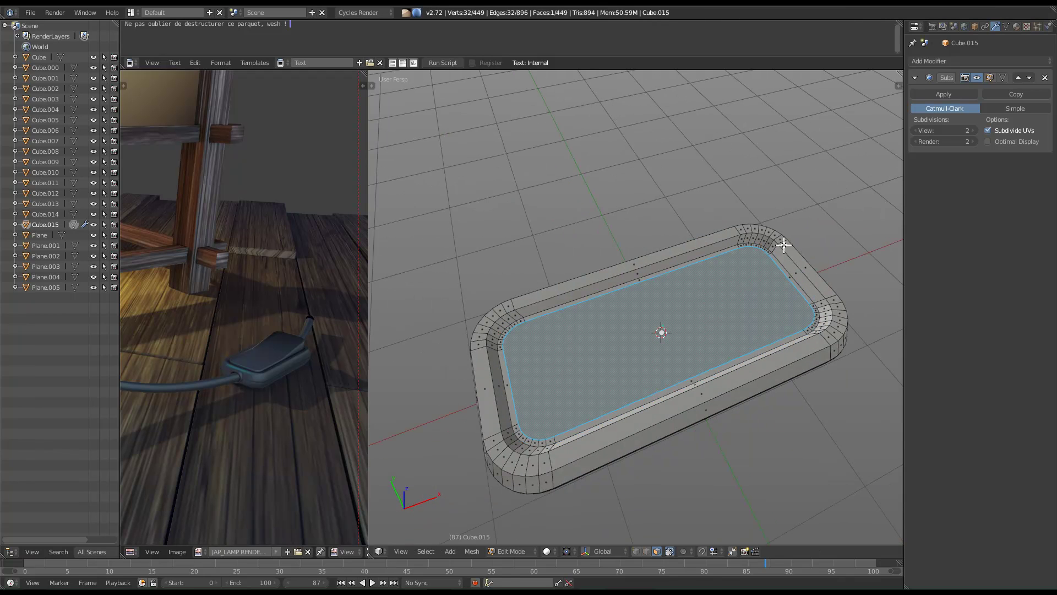
key("i")
left_click(716, 298)
key("alt+m")
left_click(716, 298)
middle_click_drag(641, 366, 623, 411)
middle_click_drag(650, 372, 650, 495)
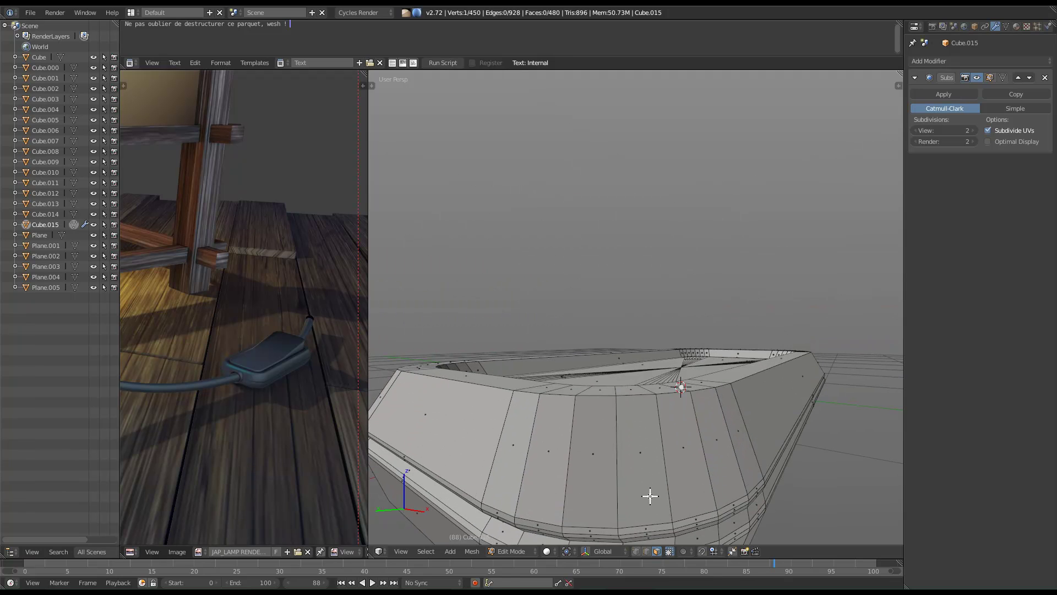
Bevel the edge loops around the switch's outer top rim and recess rim with 2 segments and an offset of about 0.013.
middle_click_drag(656, 404, 700, 312)
key("ctrl+Tab")
left_click(740, 322)
right_click(518, 347, "alt")
right_click(464, 457, "alt+shift")
key("ctrl+b")
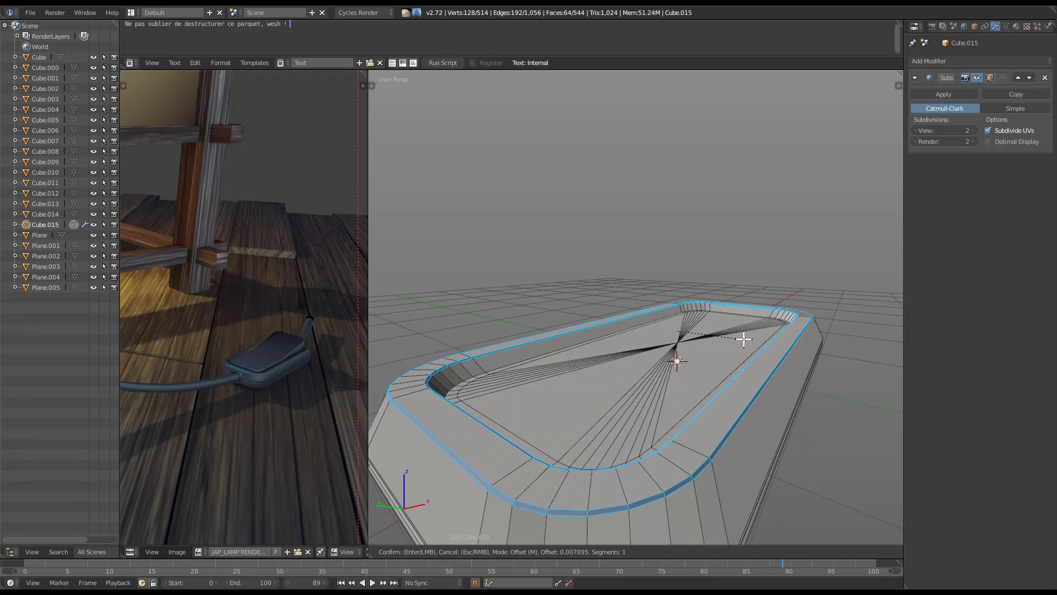
scroll(747, 342, "up", 1)
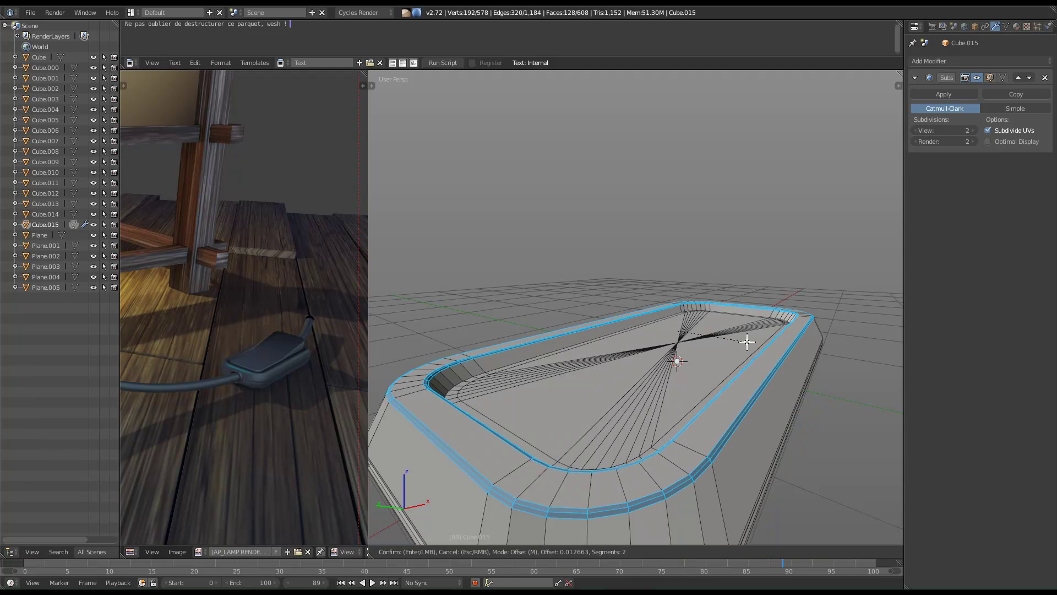
left_click(746, 342)
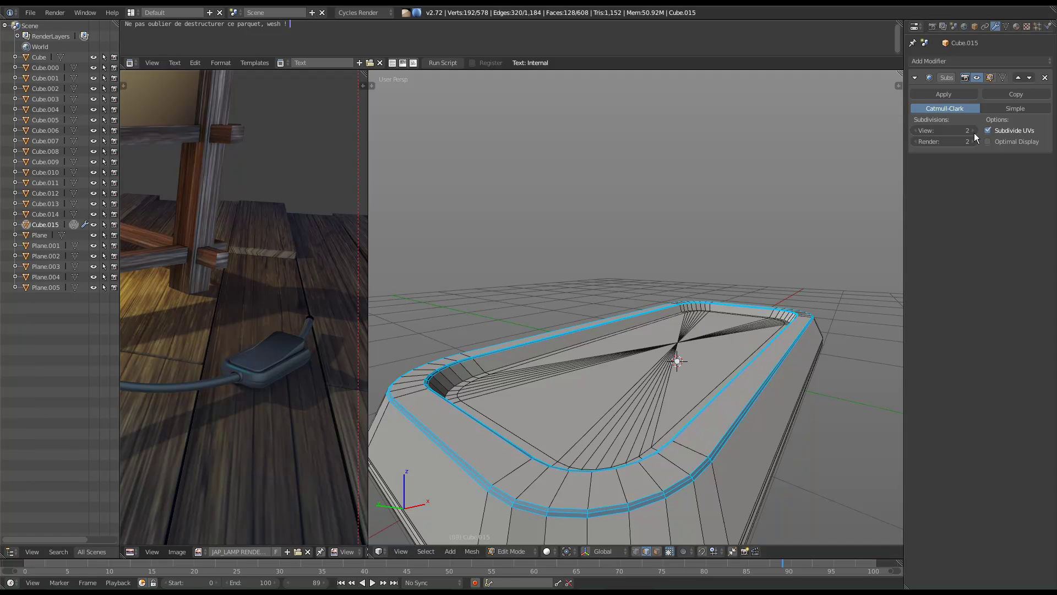
key("Tab")
middle_click_drag(666, 428, 403, 360)
mouse_move(537, 405)
middle_mouse_down()
mouse_move(666, 385)
mouse_move(704, 444)
mouse_move(793, 430)
middle_mouse_up()
key("Tab")
Select the long groove edge on the switch's short end and snap the 3D cursor to it.
mouse_move(646, 420)
middle_mouse_down()
mouse_move(765, 402)
mouse_move(668, 379)
mouse_move(684, 303)
mouse_move(682, 378)
mouse_move(857, 384)
mouse_move(857, 443)
mouse_move(857, 297)
mouse_move(841, 324)
mouse_move(649, 379)
mouse_move(705, 418)
middle_mouse_up()
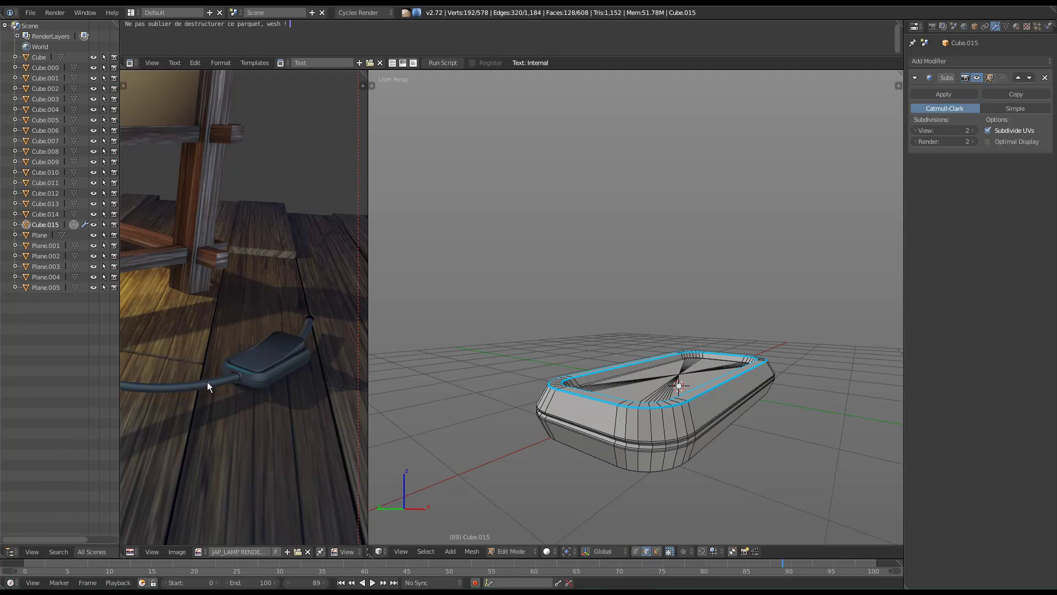
middle_click_drag(589, 403, 693, 434)
right_click(660, 418)
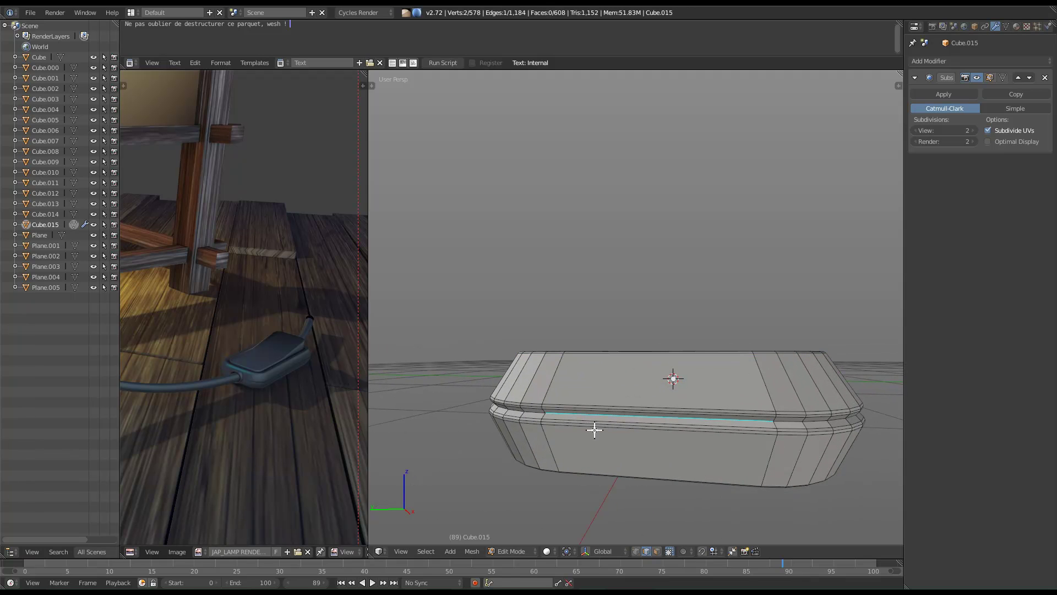
key("shift+s")
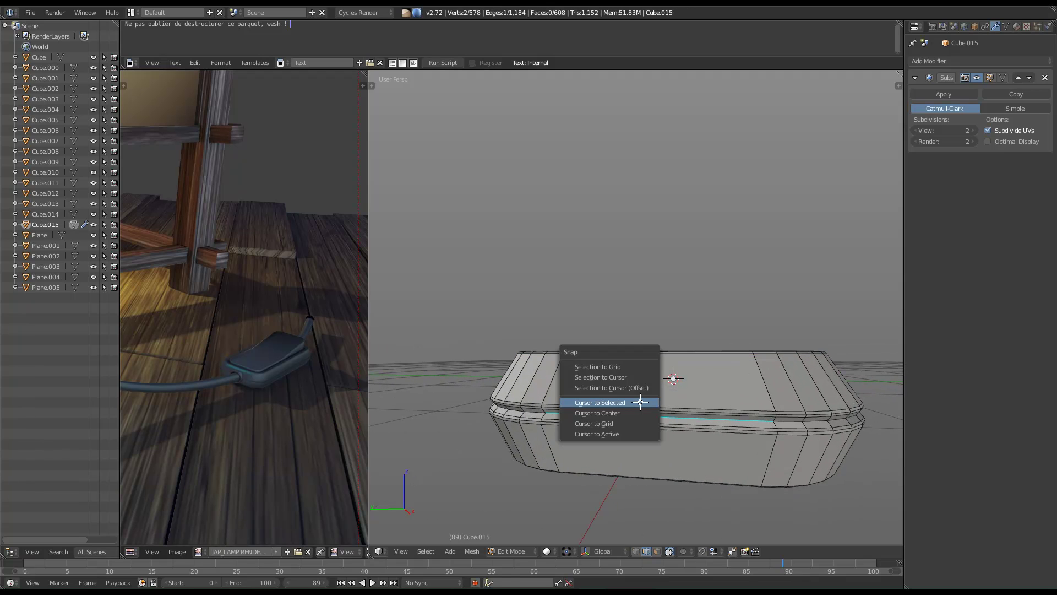
left_click(638, 402)
Return to Object Mode and add a cylinder mesh at the 3D cursor.
key("Tab")
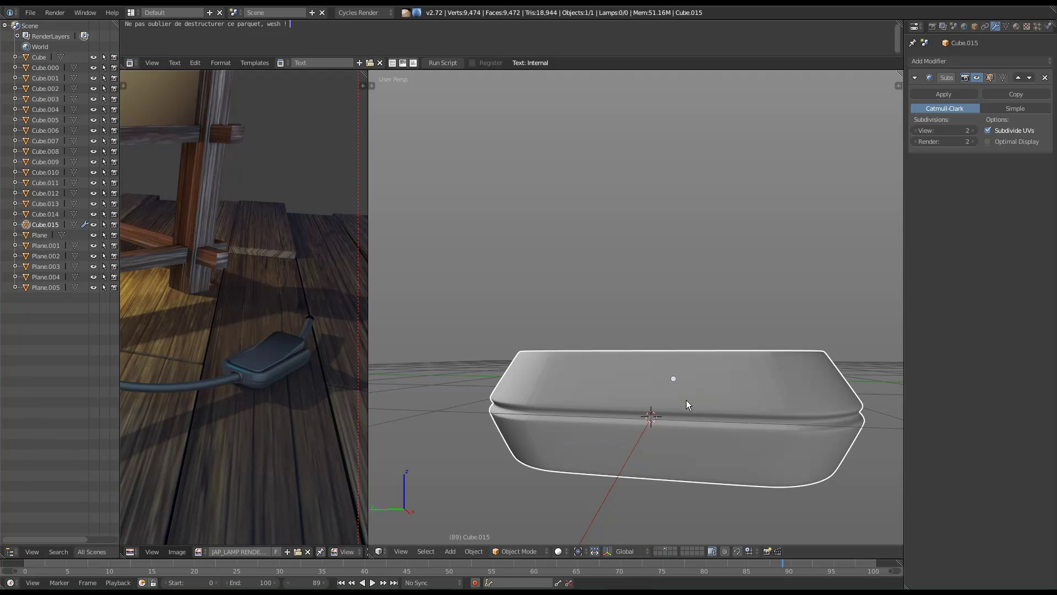
key("shift+a")
mouse_move(649, 371)
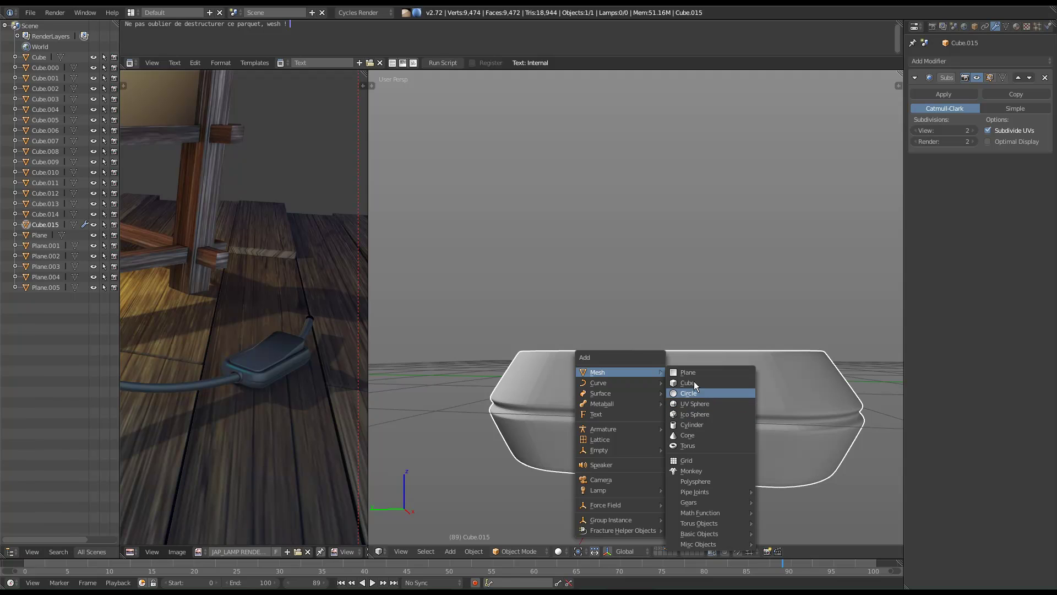
left_click(702, 422)
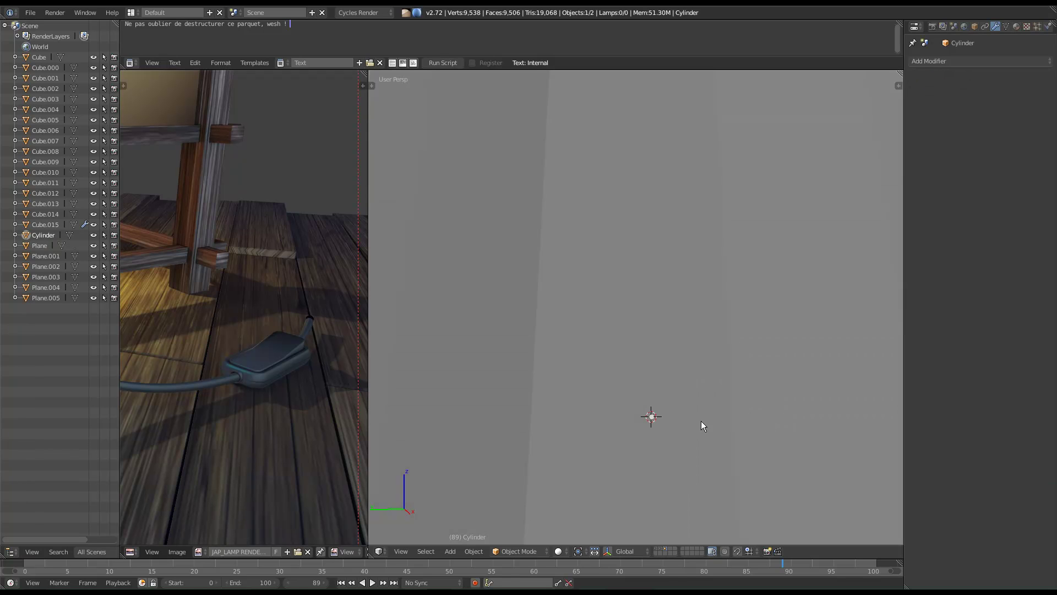
scroll(712, 409, "down", 3)
middle_click_drag(712, 339, 676, 328)
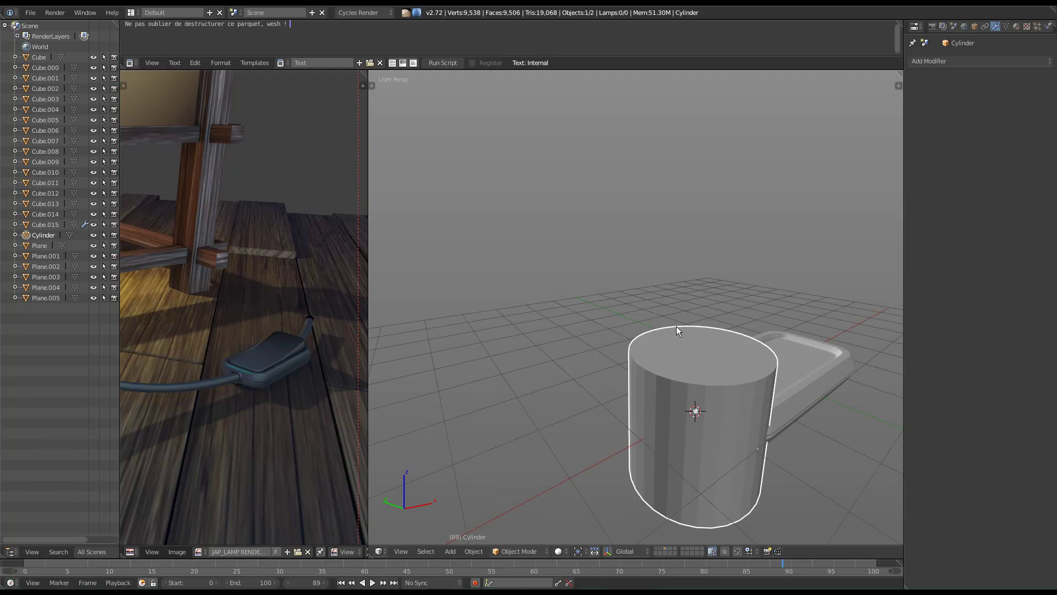
Set the new cylinder's vertex count to 22.
key("F6")
key("F6")
key("t")
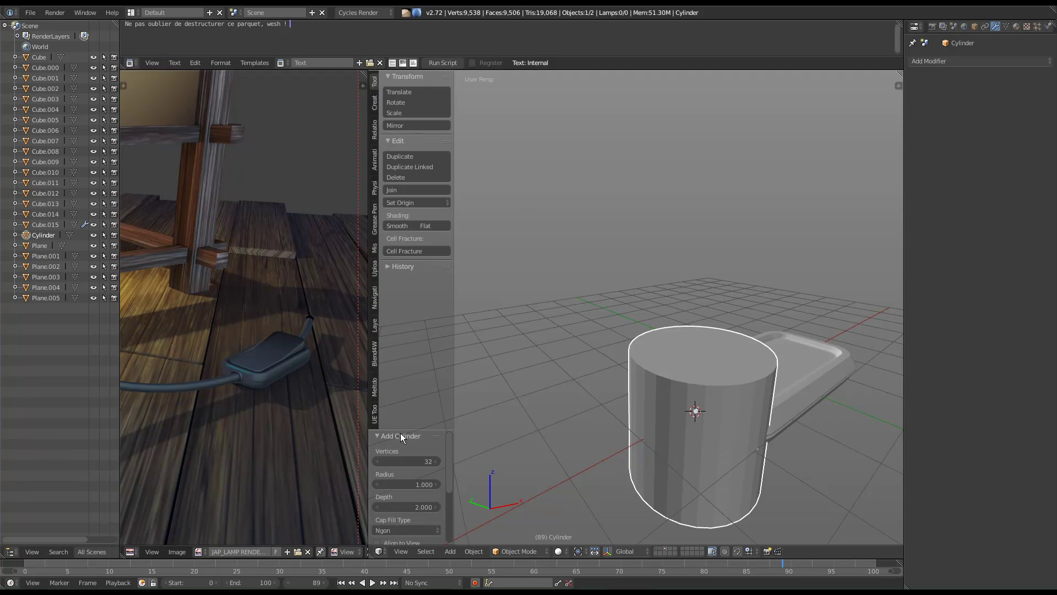
left_click_drag(400, 432, 402, 292)
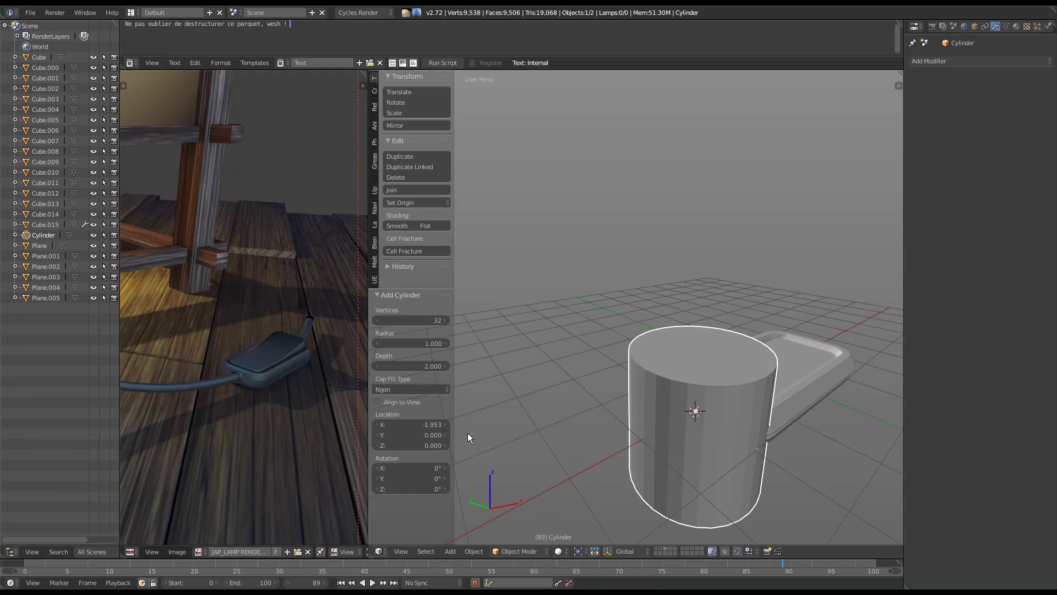
left_click(429, 319)
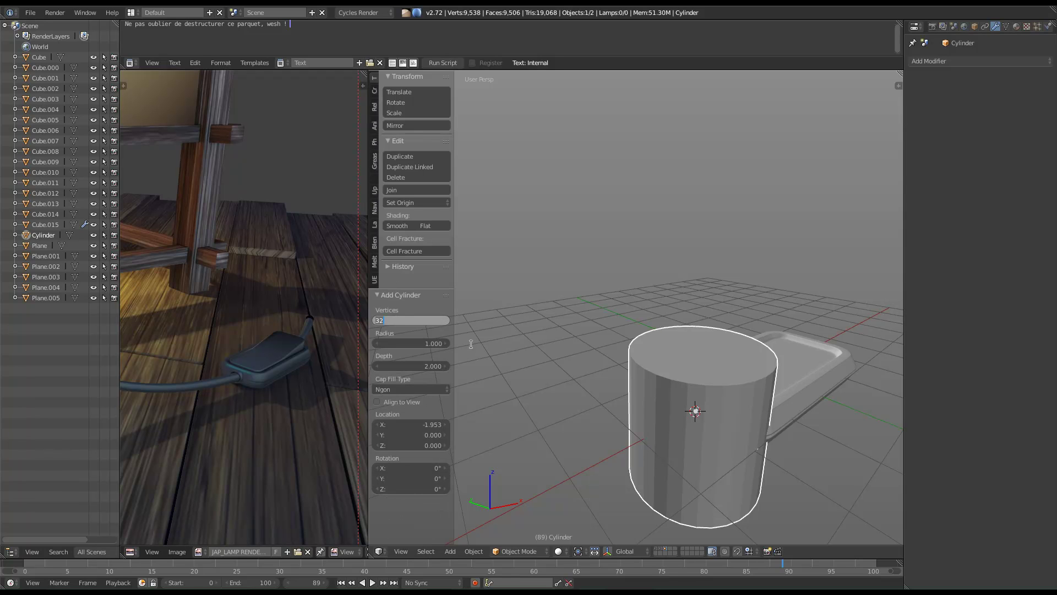
type("22")
key("Return")
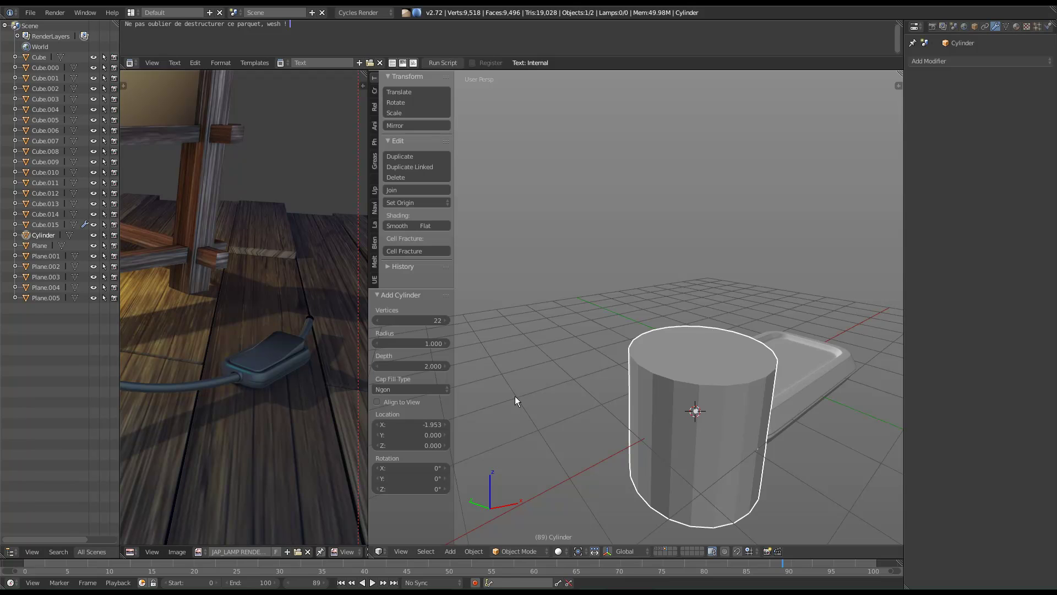
Scale the new cylinder down uniformly to about 0.199 at the switch's short end.
middle_click_drag(496, 355, 682, 388, "shift")
key("ctrl+Up")
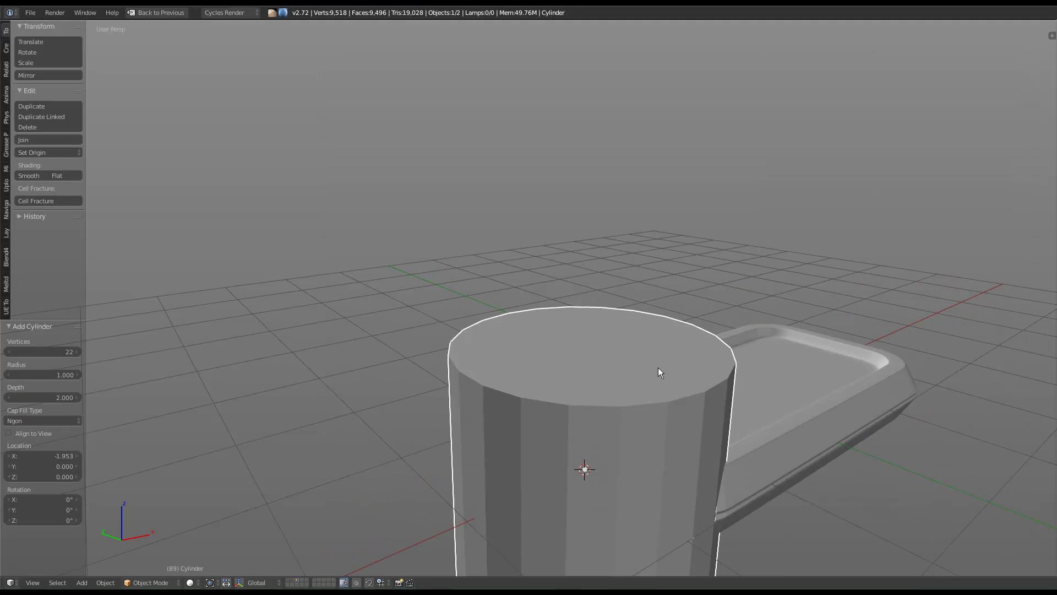
scroll(707, 326, "down", 3)
key("s")
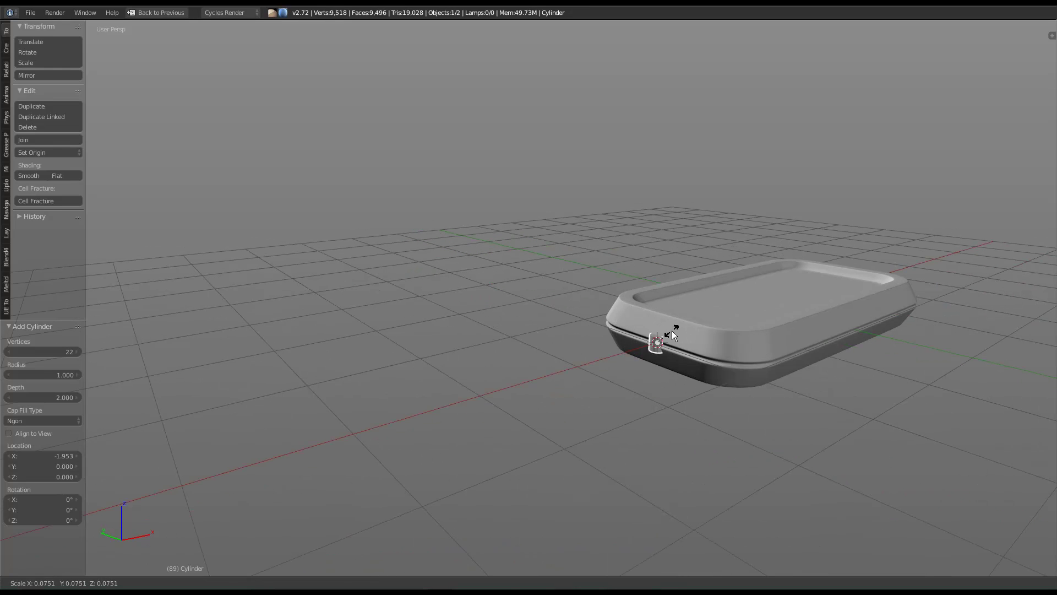
left_click(693, 311)
Rotate the cylinder 90° about the X axis and 90° about the Z axis.
type("rx90")
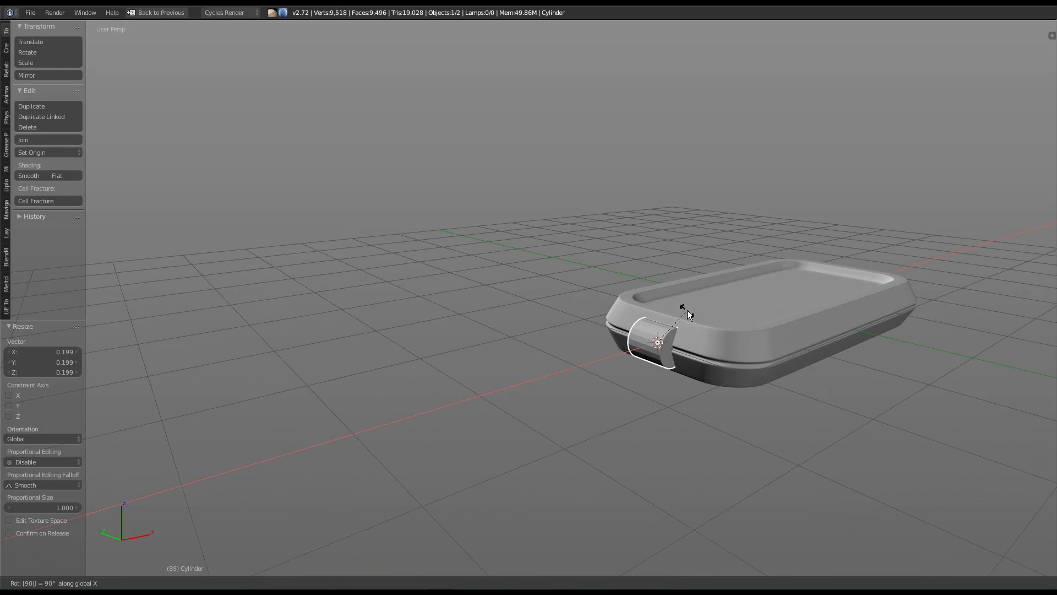
key("Return")
type("rz90")
key("Return")
mouse_move(688, 309)
middle_mouse_down()
mouse_move(672, 318)
mouse_move(712, 190)
mouse_move(652, 368)
mouse_move(667, 276)
middle_mouse_up()
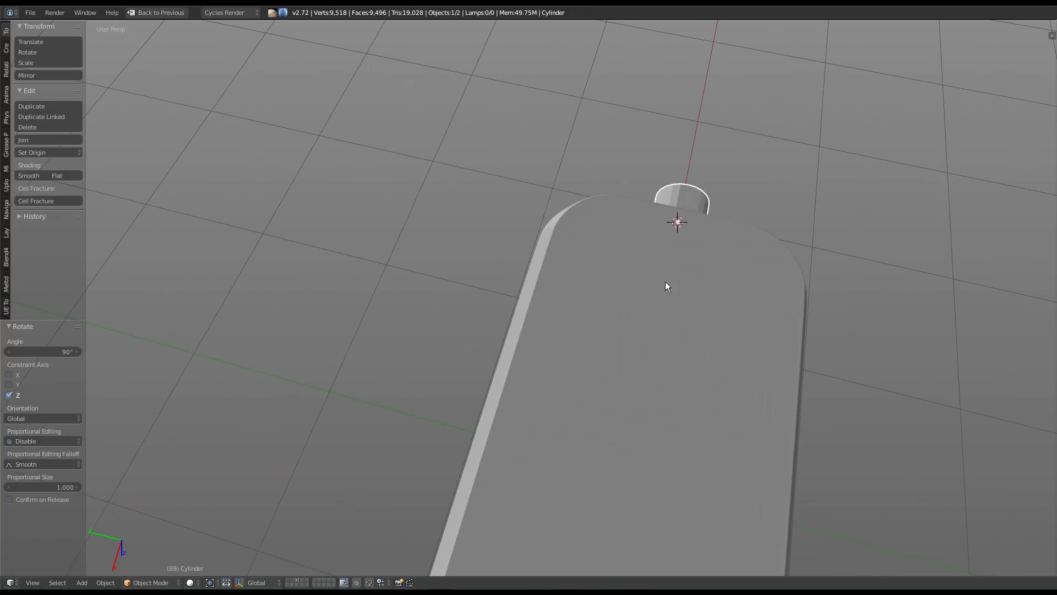
In Edit Mode, move the cylinder's end cap inside the switch along X by about -0.042.
key("z")
key("Tab")
key("space")
left_click(708, 239)
middle_click_drag(703, 239, 660, 342)
right_click(676, 243)
key("ctrl+space")
left_click_drag(547, 299, 616, 316)
key("z")
middle_click_drag(749, 353, 591, 312)
left_click_drag(567, 324, 386, 354)
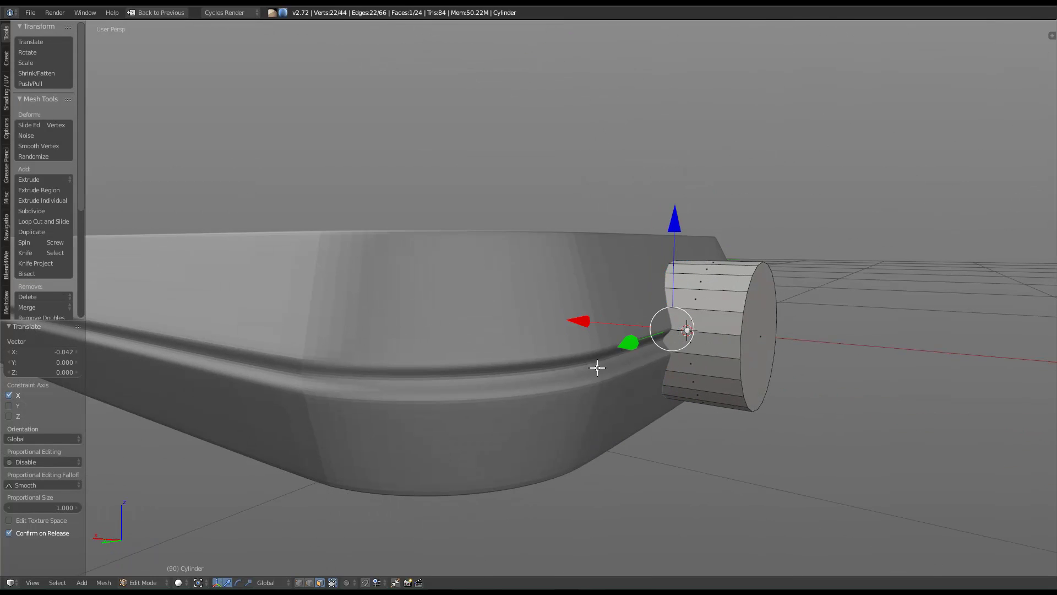
Select both end caps of the cylinder and scale them together to adjust its thickness.
right_click(764, 351, "shift")
key("s")
left_click(767, 229)
middle_click_drag(767, 229, 844, 302)
left_click_drag(600, 325, 597, 330)
middle_click_drag(597, 331, 692, 278)
Select the cylinder's outer cap and move it toward the switch by about 0.025 along X.
right_click(708, 335)
middle_click_drag(708, 335, 730, 279)
left_click_drag(684, 407, 739, 330)
middle_click_drag(738, 331, 756, 460)
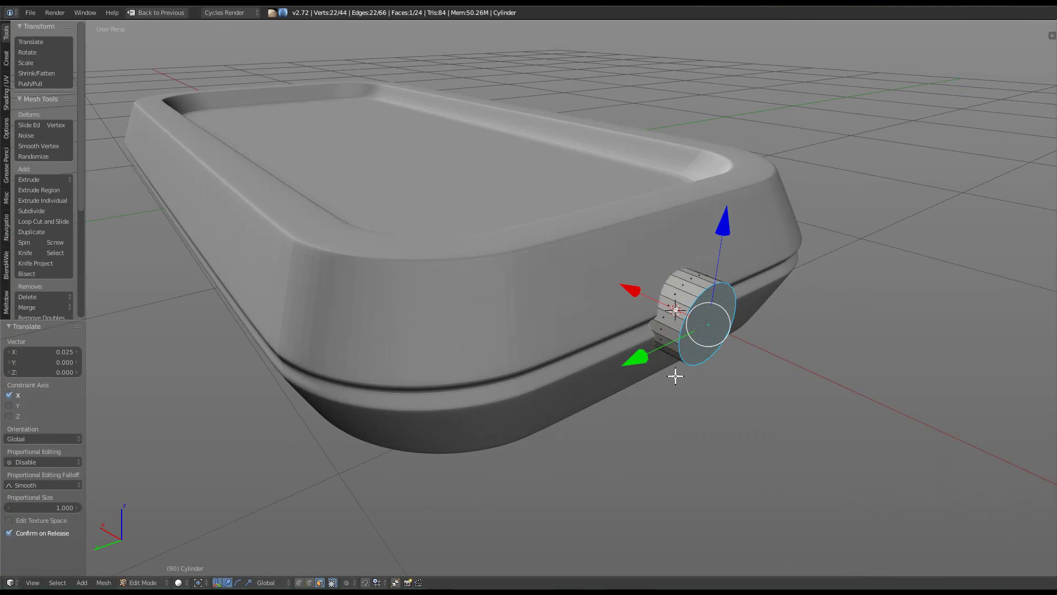
middle_click_drag(570, 369, 744, 336)
left_click_drag(694, 340, 696, 339)
Enlarge both end caps together by a factor of about 1.216 and fine-tune their size.
right_click(708, 330, "shift")
middle_click_drag(826, 313, 741, 280)
key("s")
left_click(769, 276)
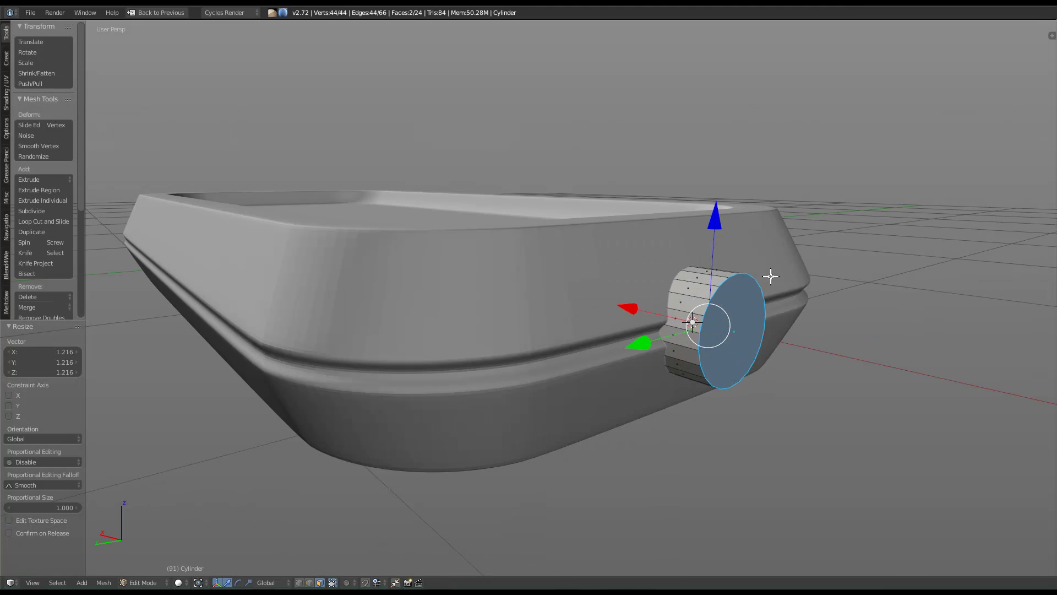
key("s")
left_click(825, 317)
Delete the cylinder's cap face on the end inside the switch.
middle_click_drag(628, 342, 814, 331)
right_click(676, 332)
key("s")
key("Escape")
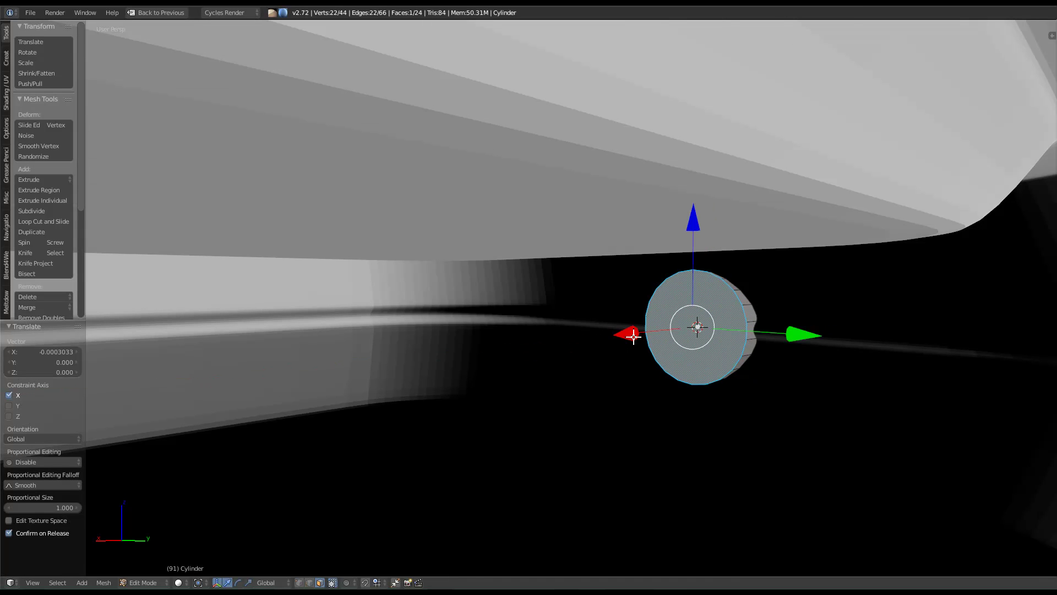
key("x")
left_click(633, 337)
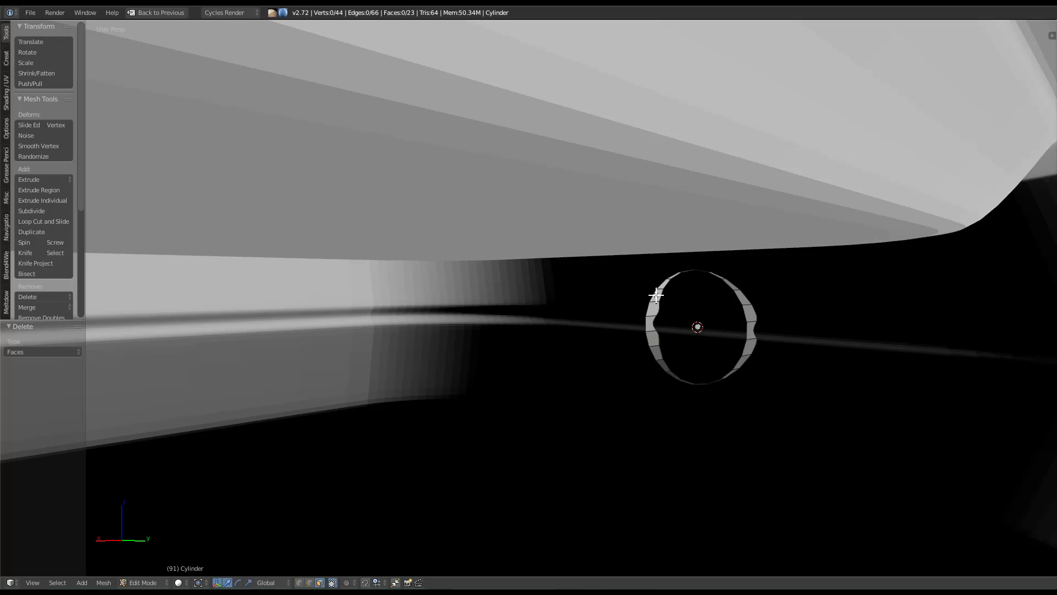
Examine from several sides how the cylinder's open inner end meets the switch body.
scroll(676, 280, "down", 5)
scroll(613, 338, "up", 5)
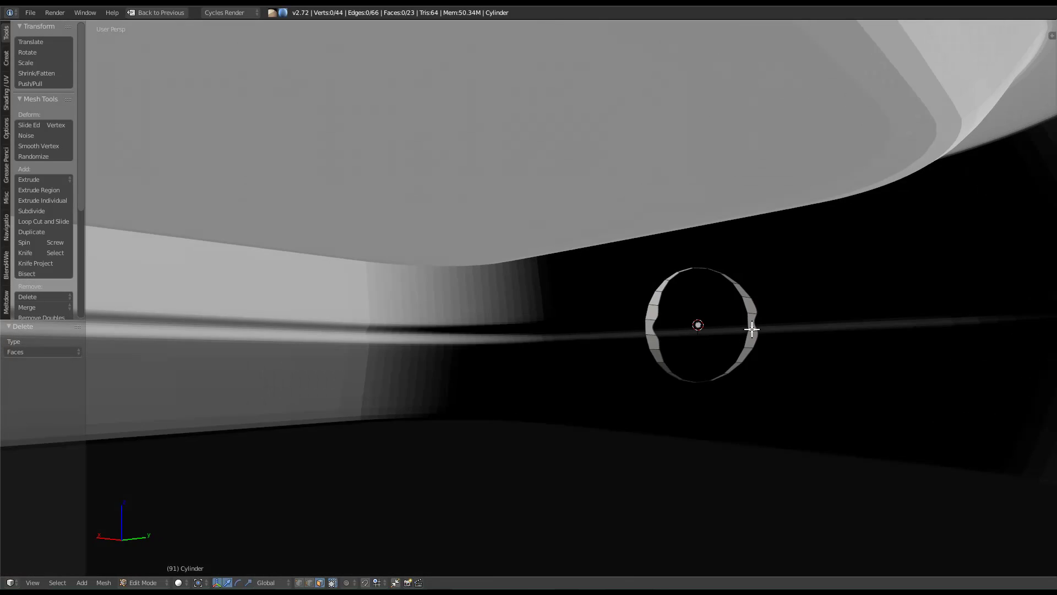
scroll(653, 347, "down", 5)
scroll(736, 336, "up", 3)
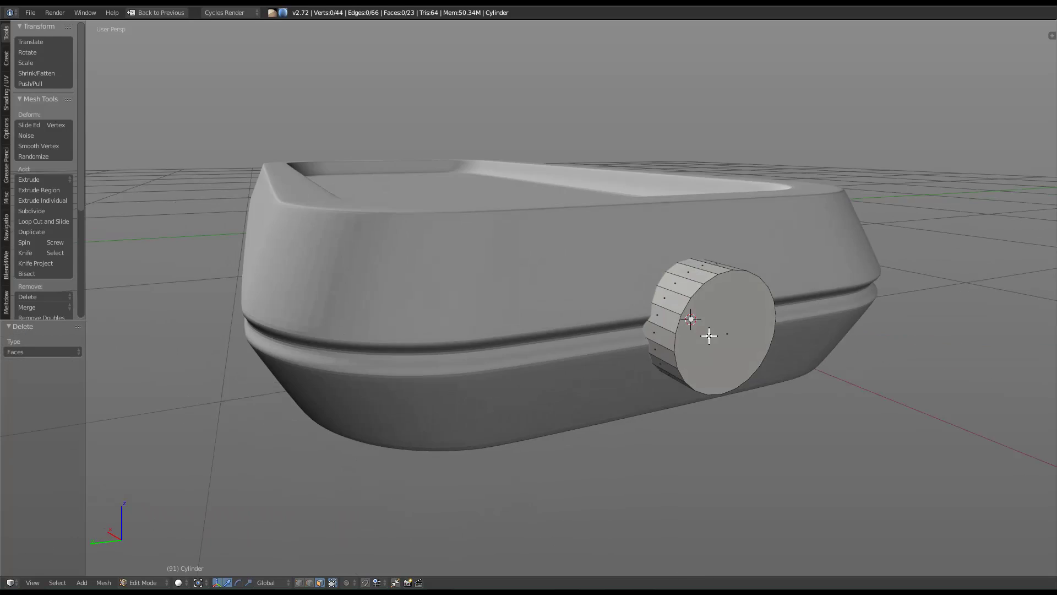
middle_click_drag(753, 331, 710, 337)
scroll(637, 363, "up", 1)
middle_click_drag(637, 363, 813, 346)
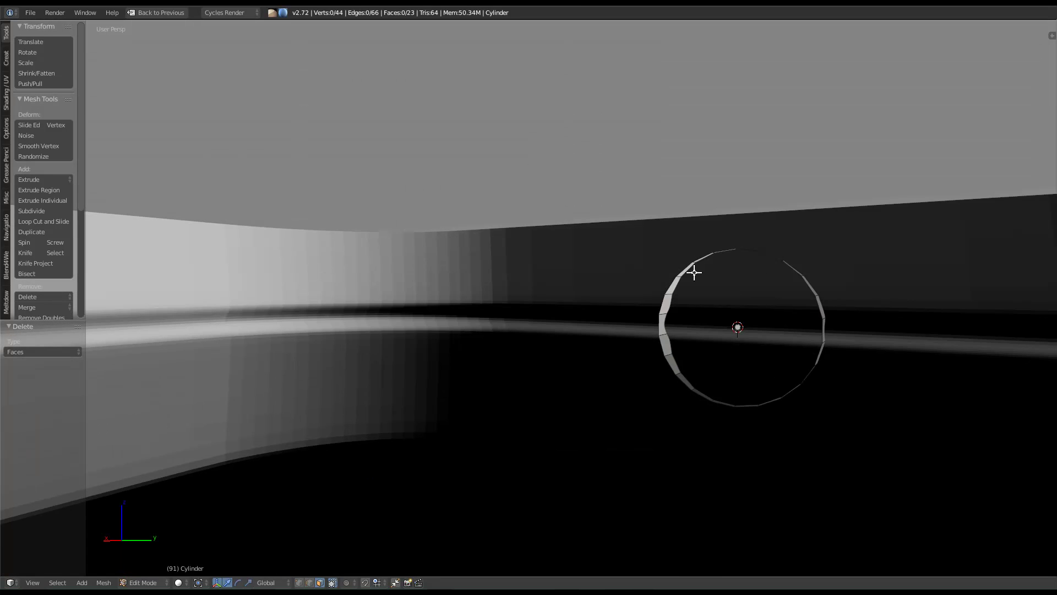
middle_click_drag(901, 358, 754, 345)
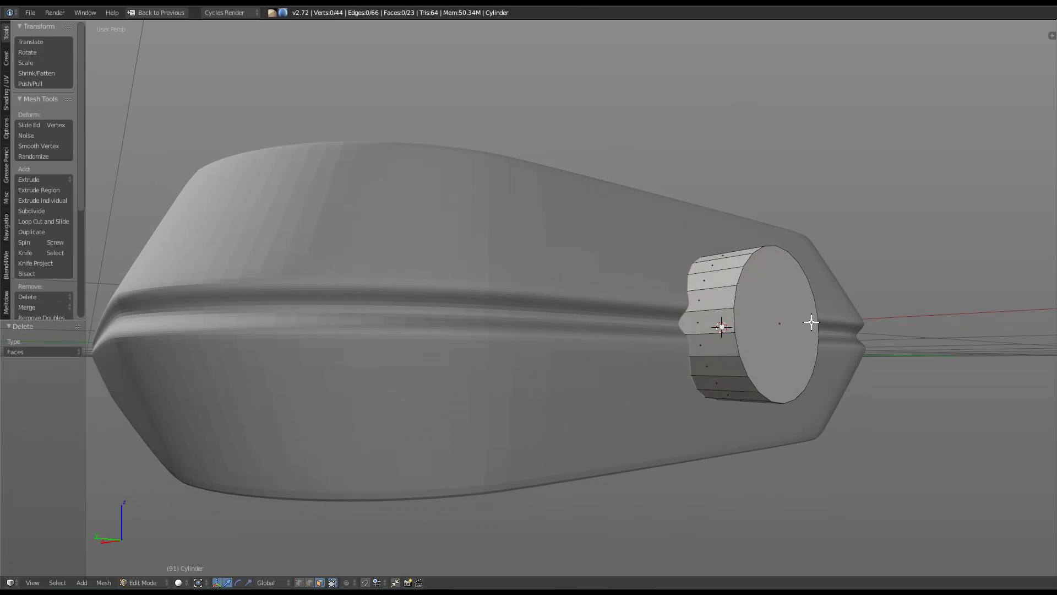
key("ctrl+Up")
Move the cylinder's outer cap toward the switch along X by about 0.009, and again by 0.003.
middle_click_drag(738, 385, 663, 374)
right_click(640, 404)
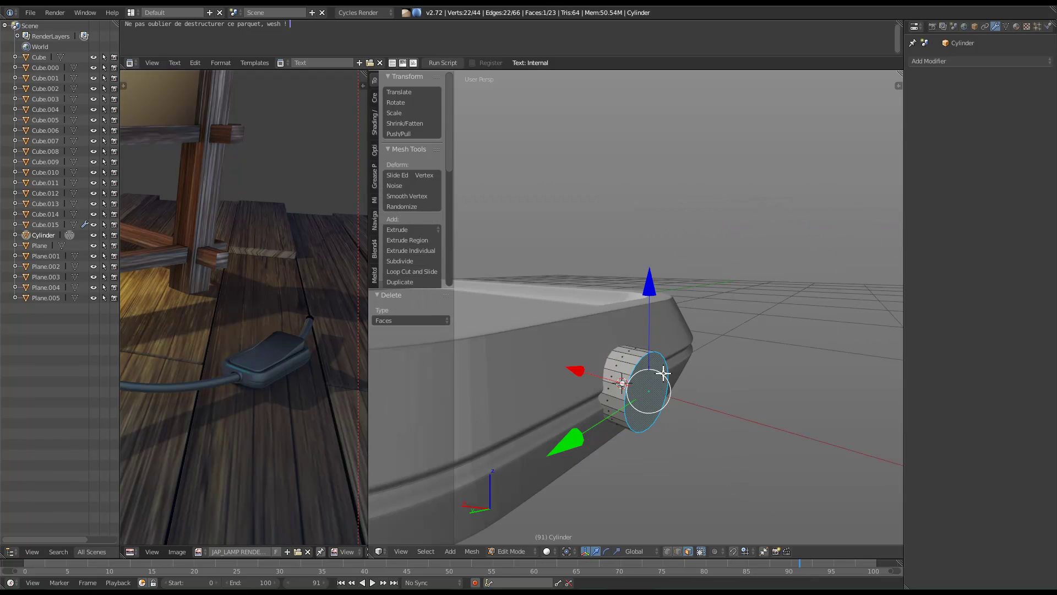
left_click_drag(587, 368, 552, 364)
middle_click_drag(552, 364, 824, 309)
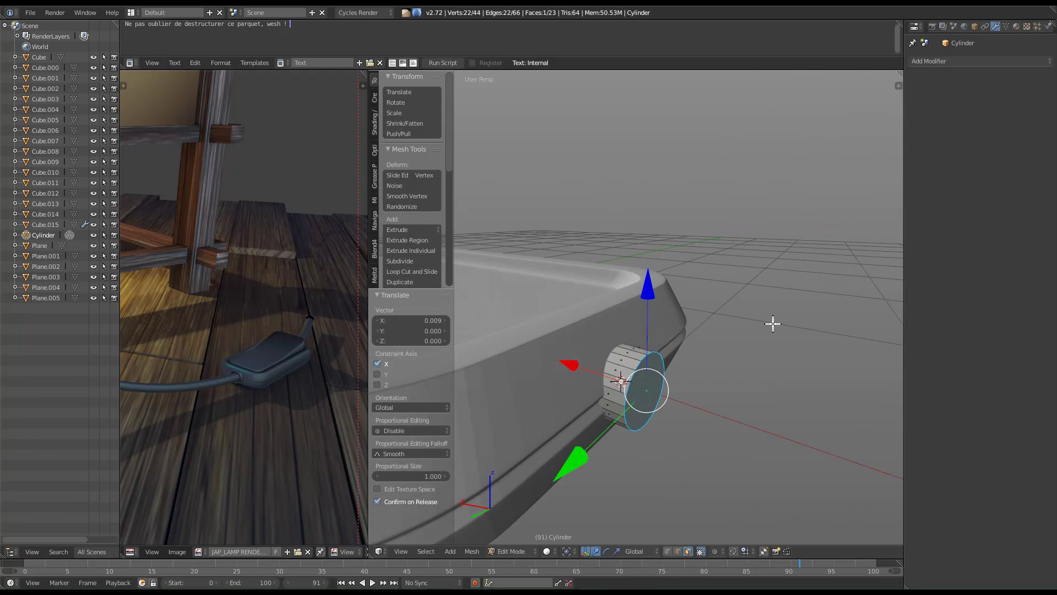
middle_click_drag(706, 370, 670, 380)
left_click_drag(542, 395, 534, 397)
middle_click_drag(722, 335, 678, 331)
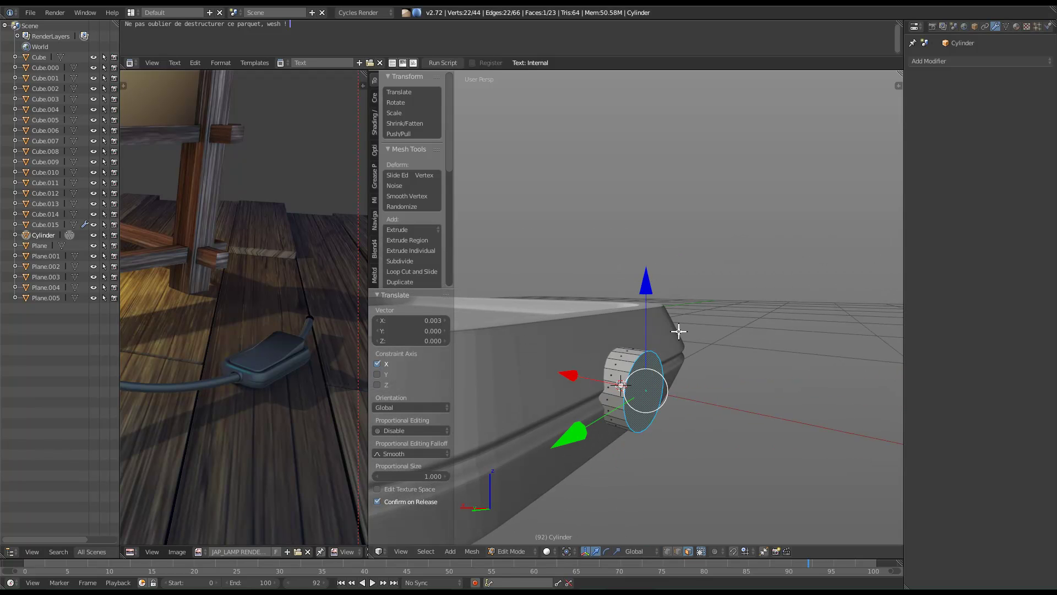
Inset the cylinder's outer cap by about 0.183.
key("i")
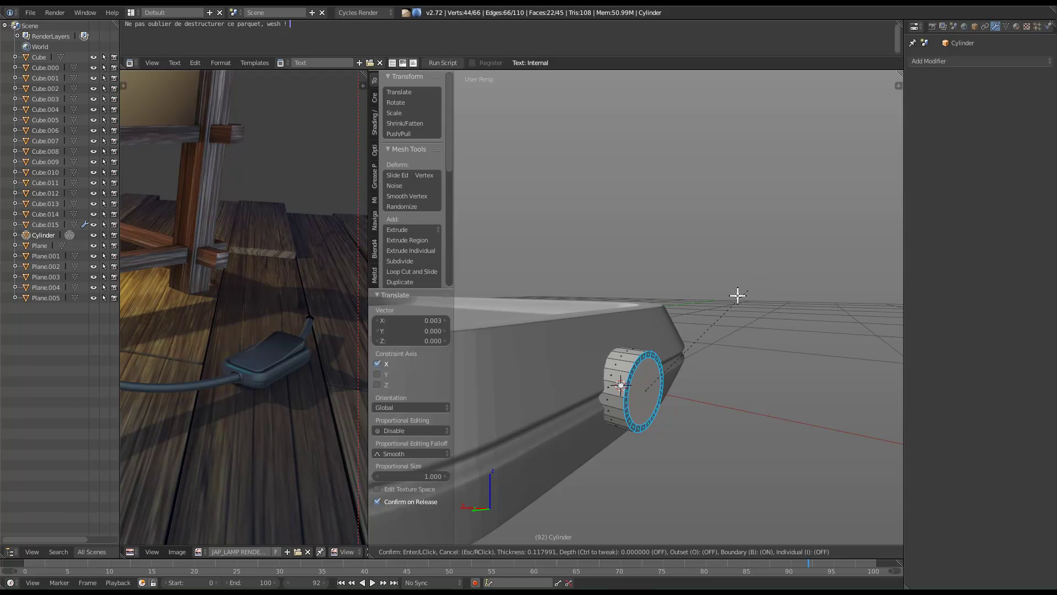
left_click(732, 299)
right_click(635, 388)
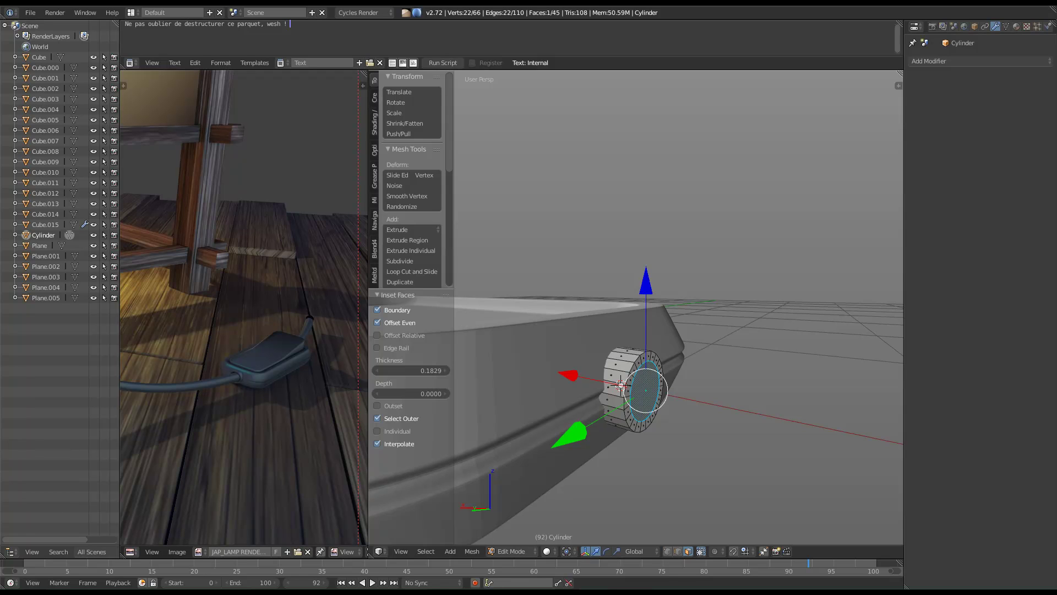
Extrude the inset face into the cylinder to form a hole and scale its floor to about 0.882.
middle_click_drag(531, 424, 527, 430, "shift")
middle_click_drag(593, 335, 654, 289)
scroll(710, 277, "up", 3)
key("e")
left_click(704, 316)
key("s")
left_click(706, 228)
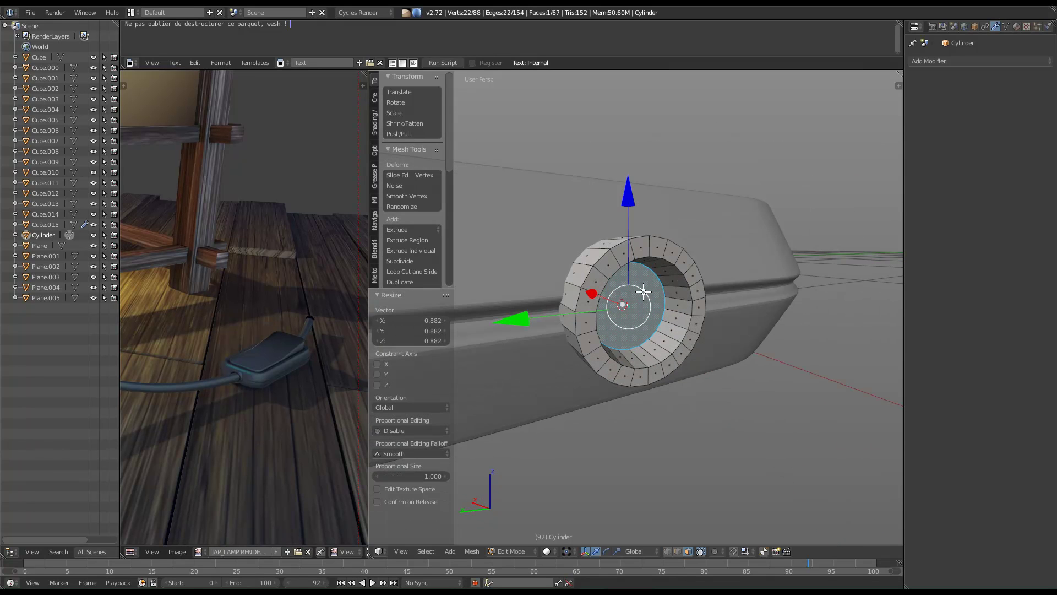
Inset the hole's floor by about 0.091 and merge the inner face at its center.
key("i")
left_click(651, 301)
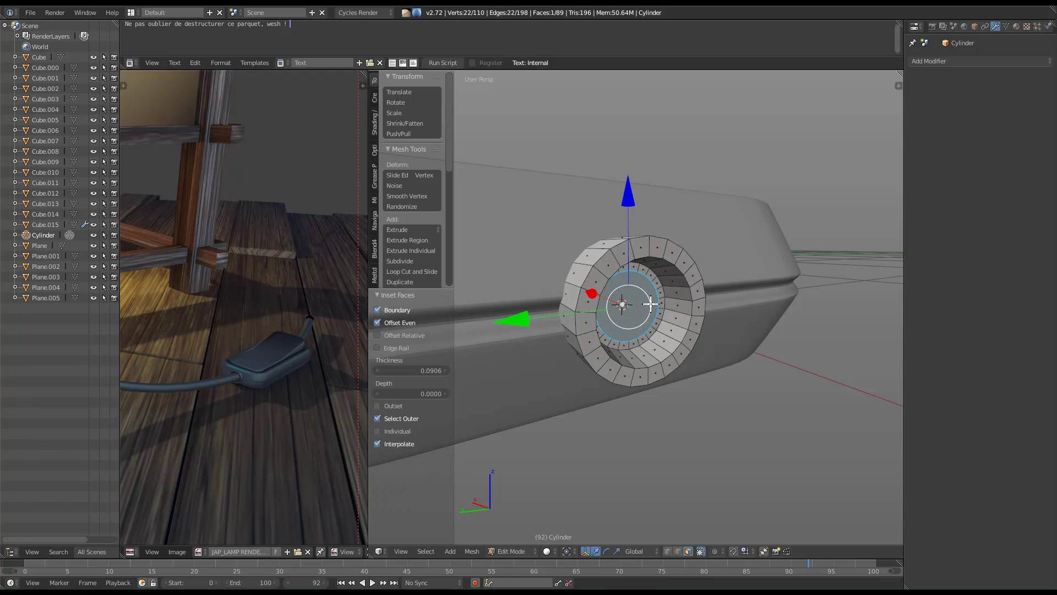
key("alt+m")
left_click(648, 304)
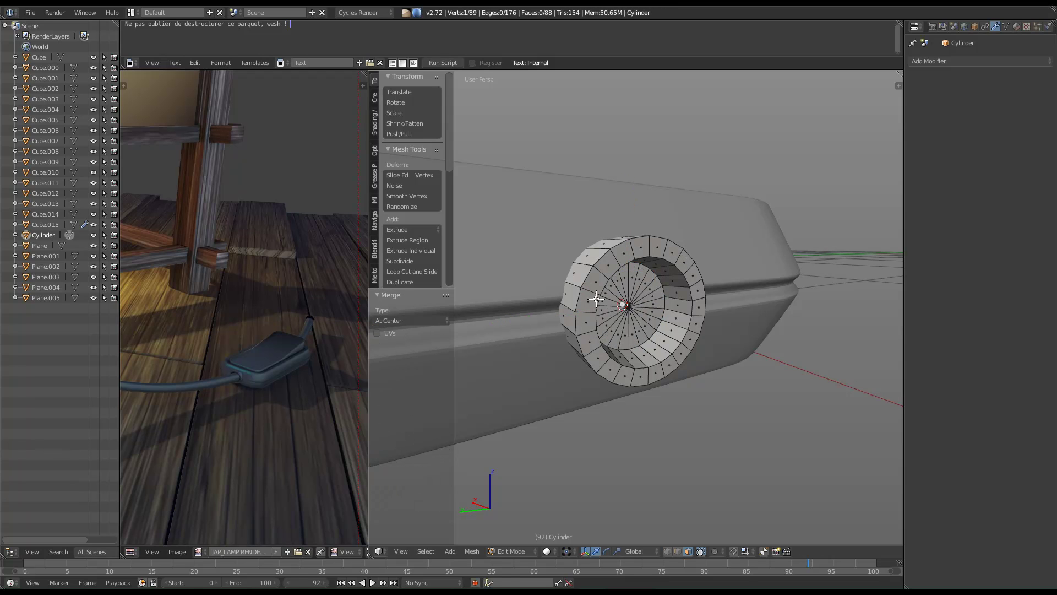
Clear the selection, return to Object Mode and reset the cylinder's transforms with Reset XForm.
middle_click_drag(594, 296, 632, 243)
key("w")
left_click(712, 249)
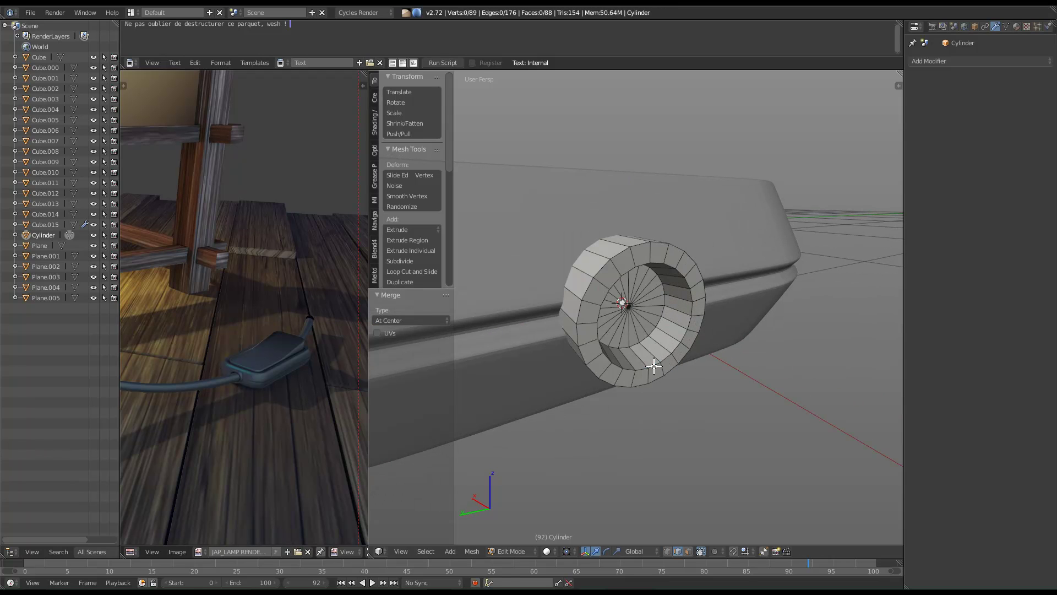
key("a")
key("Tab")
right_click(644, 448)
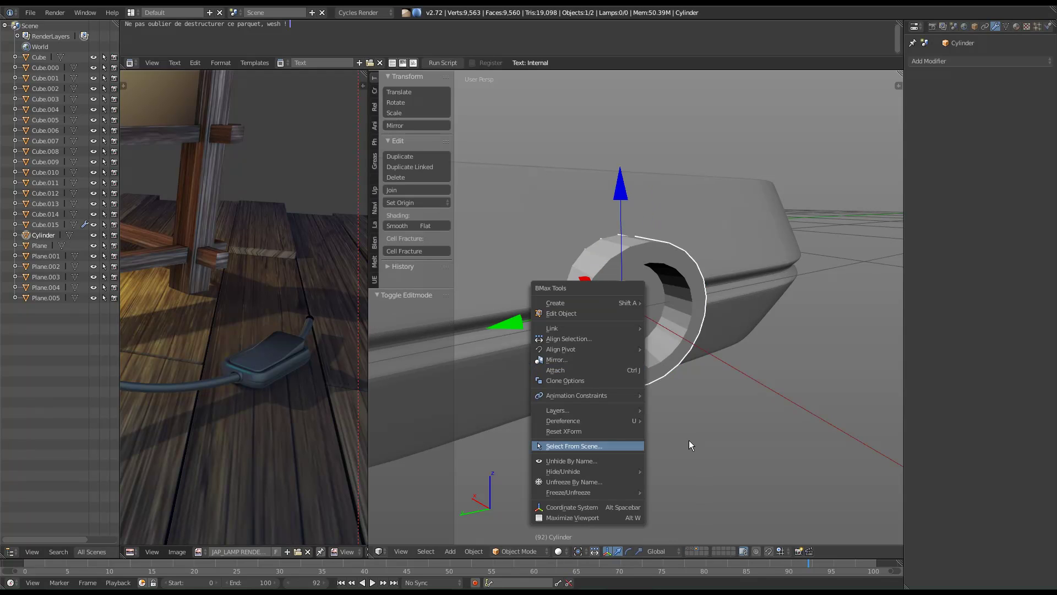
right_click(633, 270)
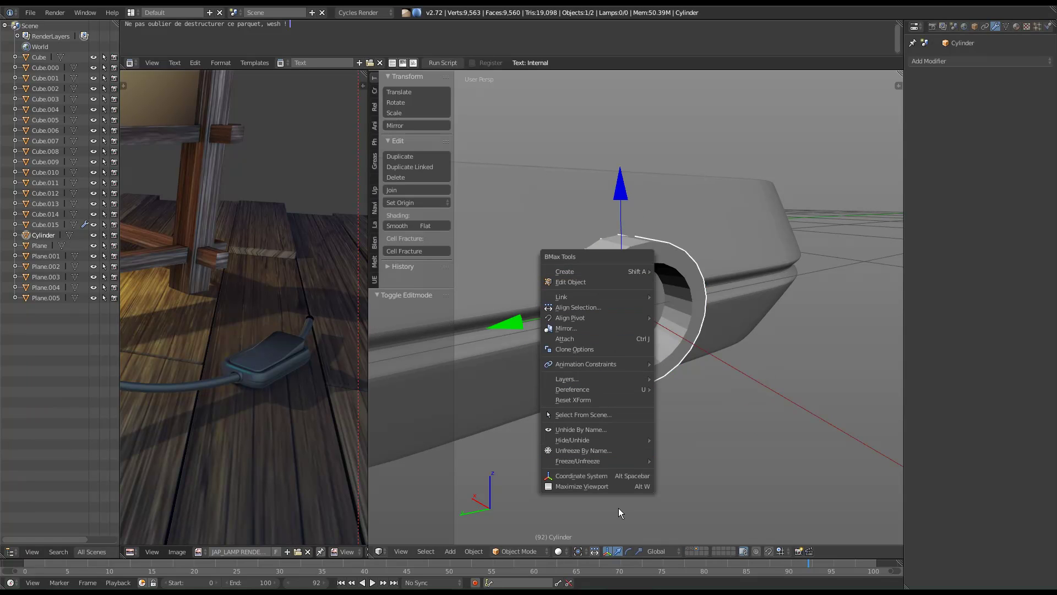
left_click(597, 400)
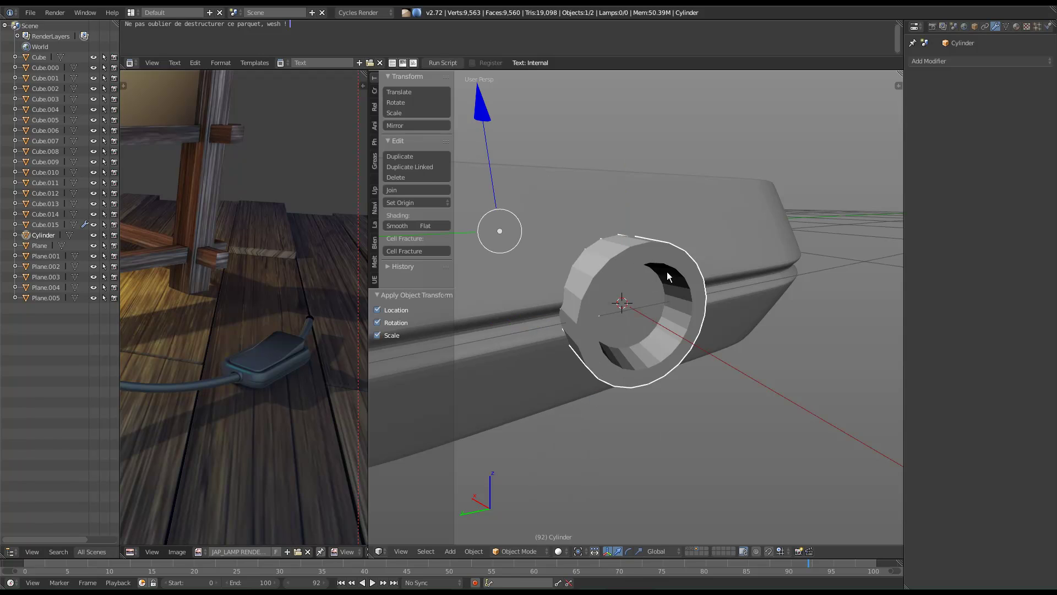
Bevel the cylinder's outer rim and hole rim edge loops with 2 segments and an amount of about 0.009.
key("Tab")
key("ctrl+b")
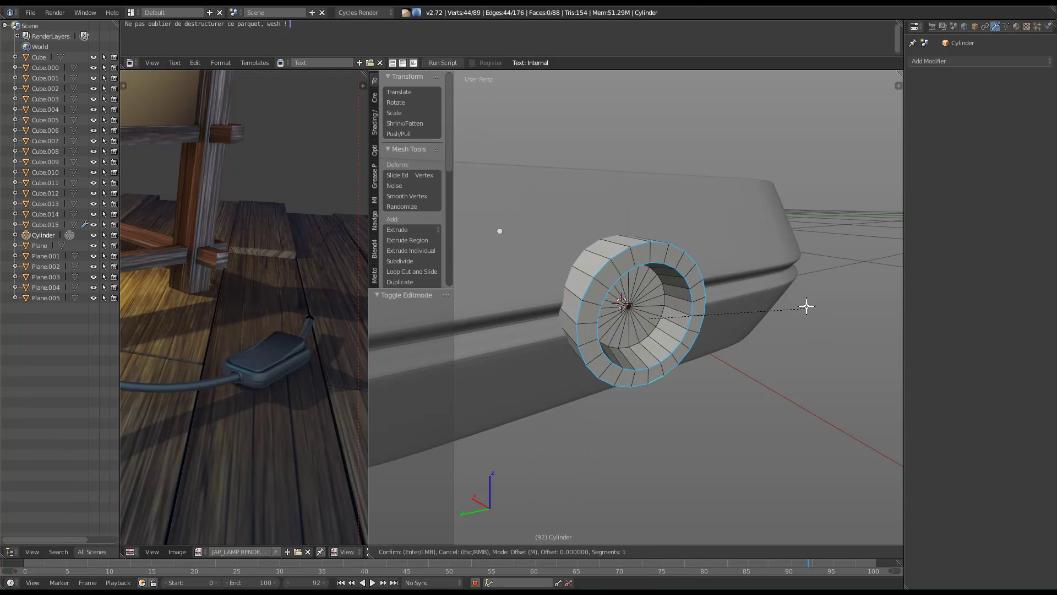
scroll(843, 307, "up", 1)
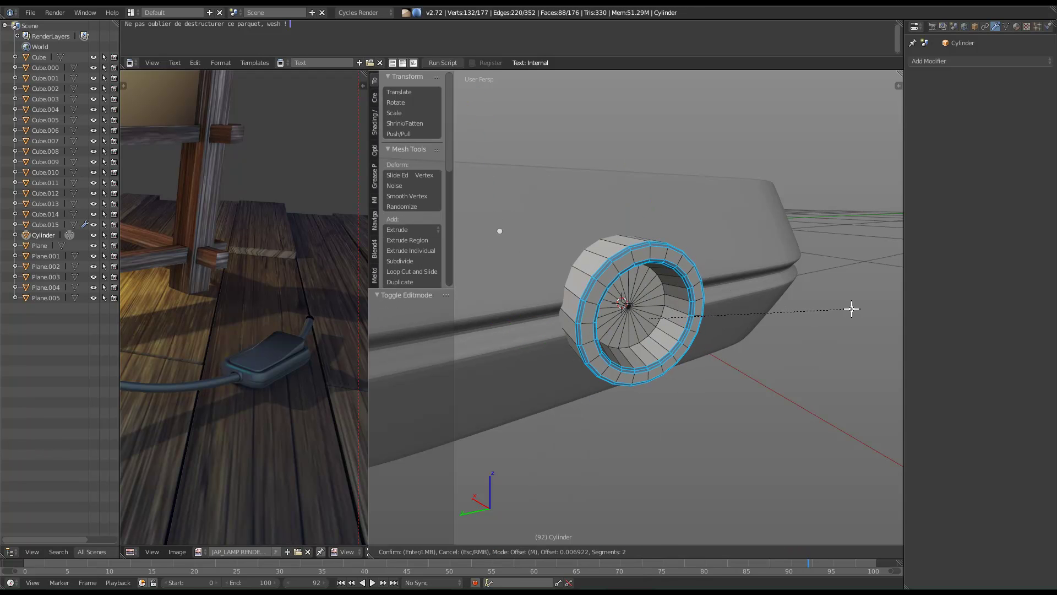
left_click(853, 307)
Select the edge loop around the hole's floor and return to Object Mode.
middle_click_drag(853, 307, 661, 341)
right_click(632, 337, "alt")
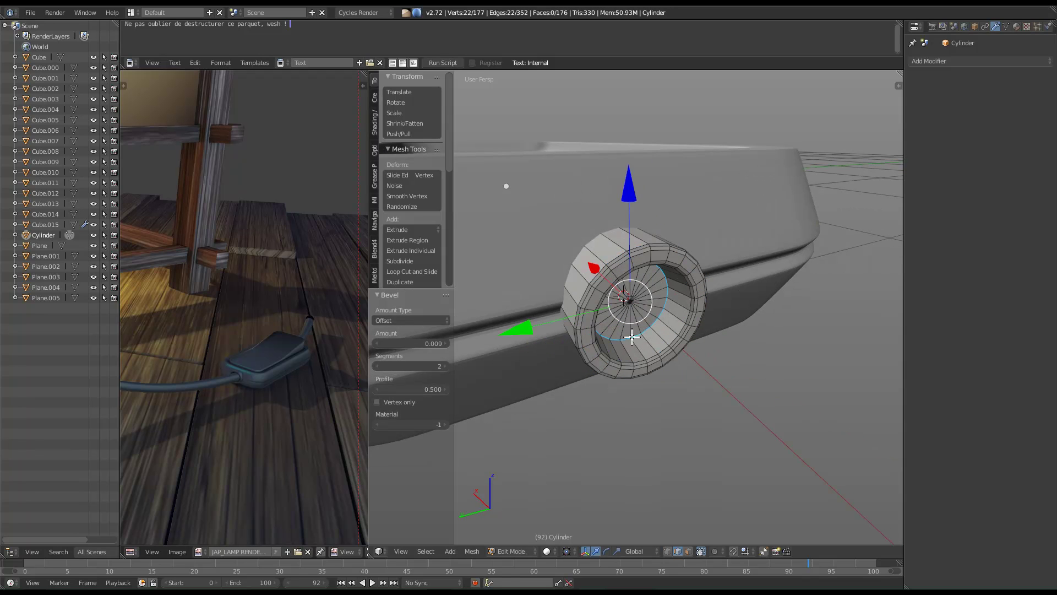
key("Tab")
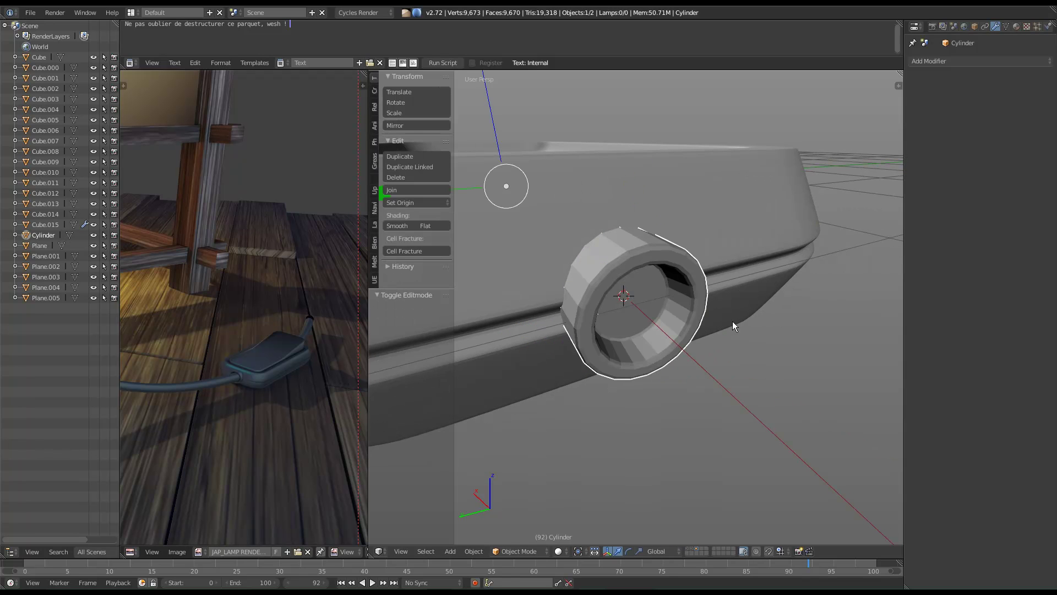
Add a Subdivision Surface modifier to the cylinder with 2 view subdivisions, hidden in Edit Mode.
key("space")
type("Subdivision Se")
key("Return")
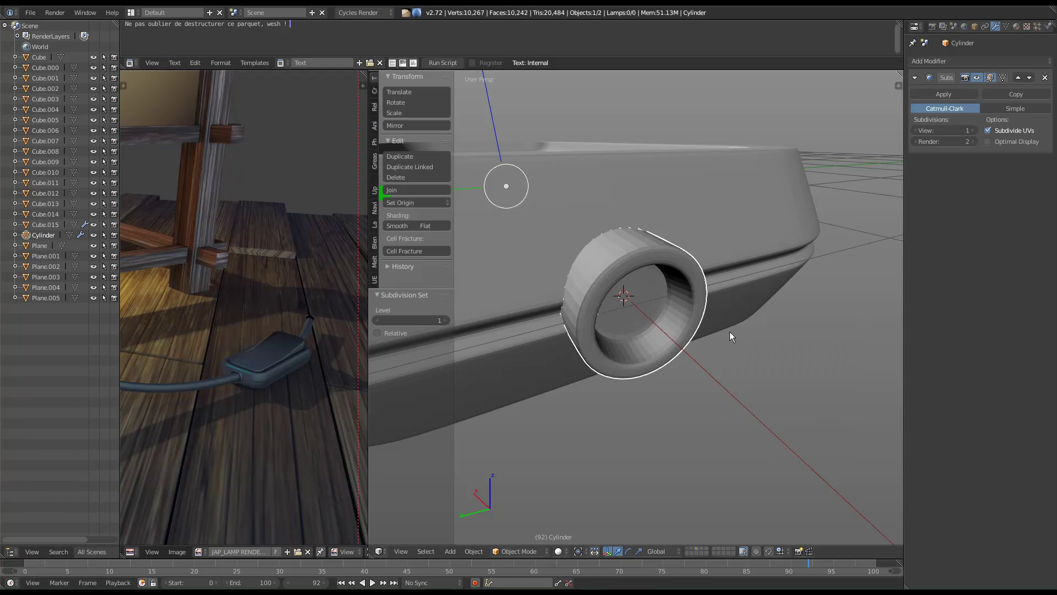
left_click(969, 131)
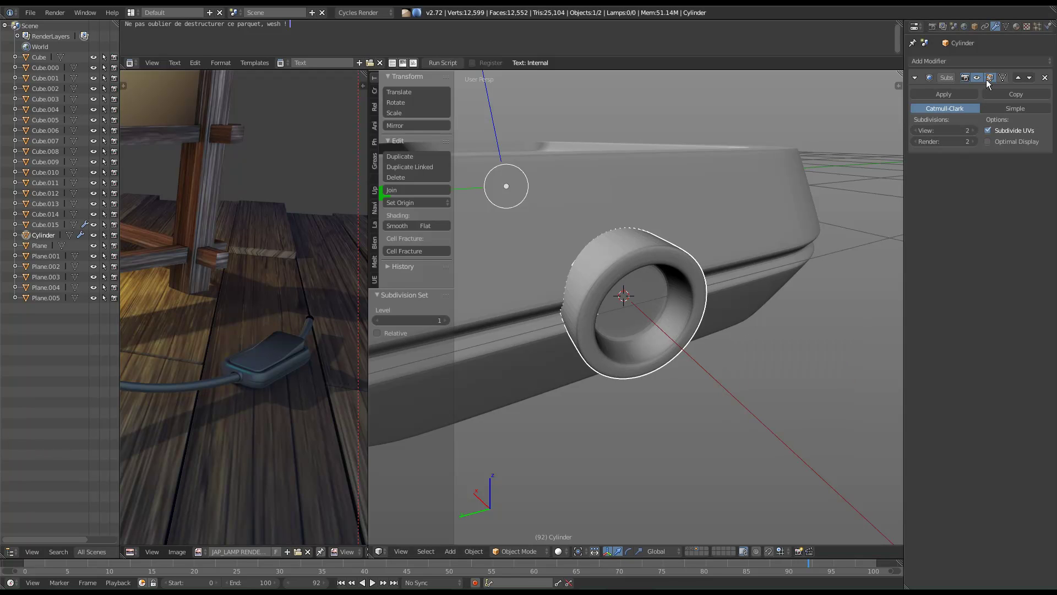
Bevel the edge loop around the floor of the cylinder's hole and return to Object Mode.
middle_click_drag(616, 339, 612, 371)
key("Tab")
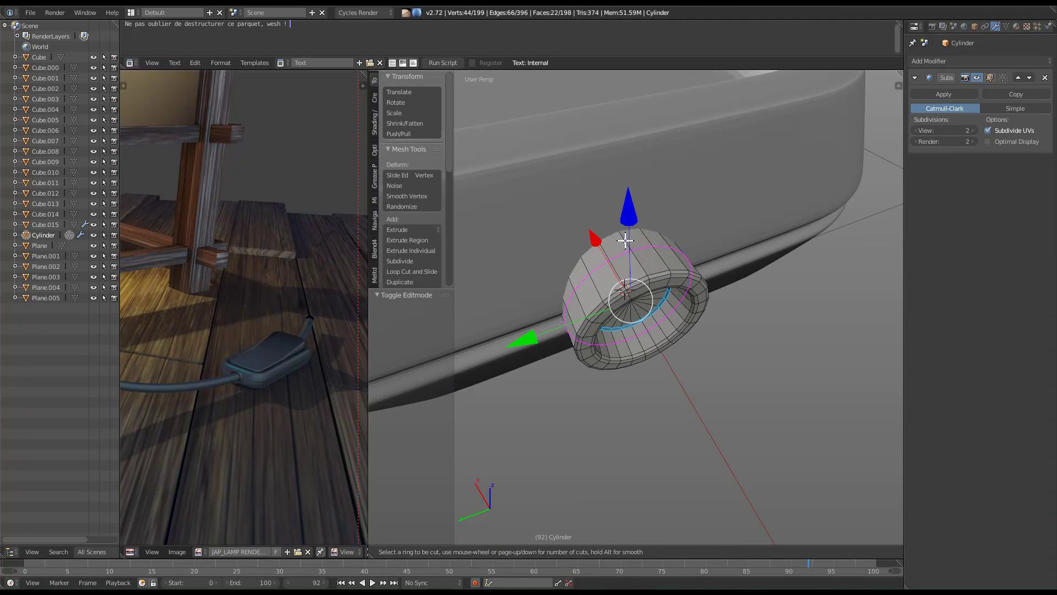
key("Tab")
Duplicate the cable connector cylinder and rotate the copy 90° about the global Y axis.
middle_click_drag(699, 352, 775, 282)
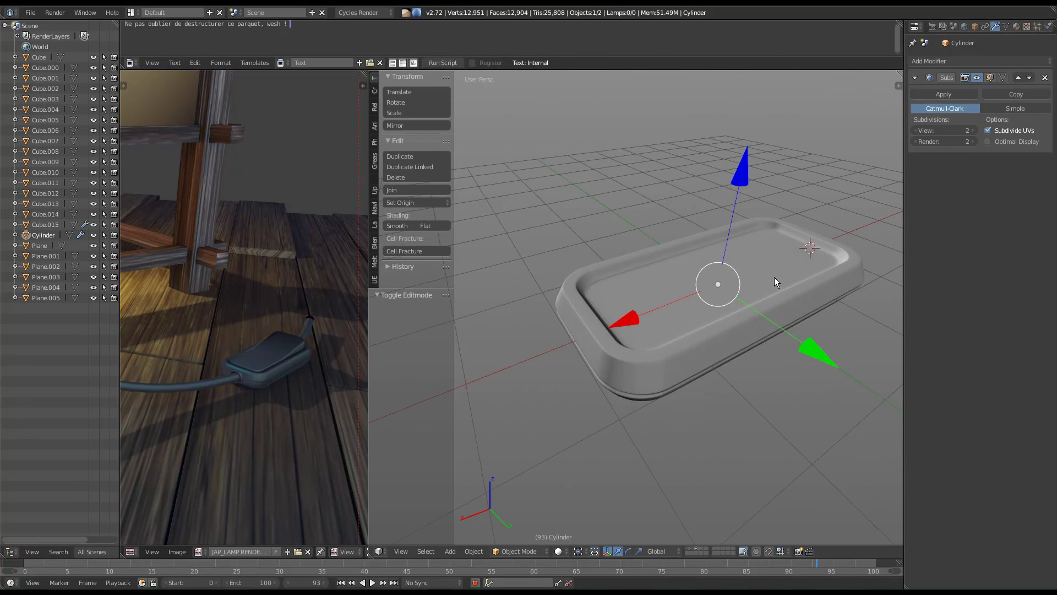
key("shift+d")
key("r")
key("x")
type("y")
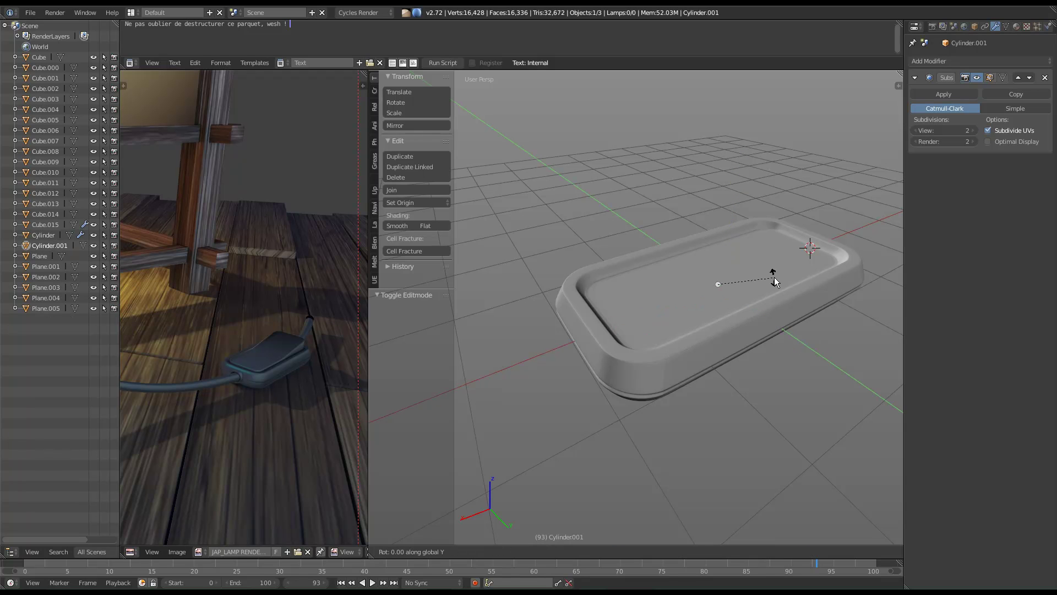
type("90")
key("Return")
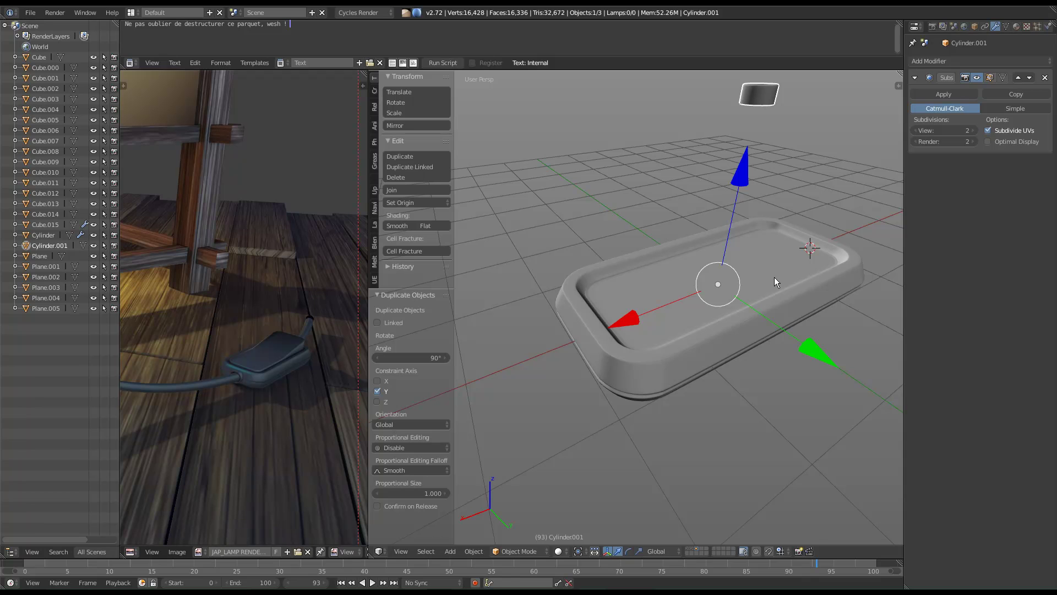
Rotate the duplicated connector another 90° about the global Y axis, and set both connectors' origins to their geometry.
type("ry90")
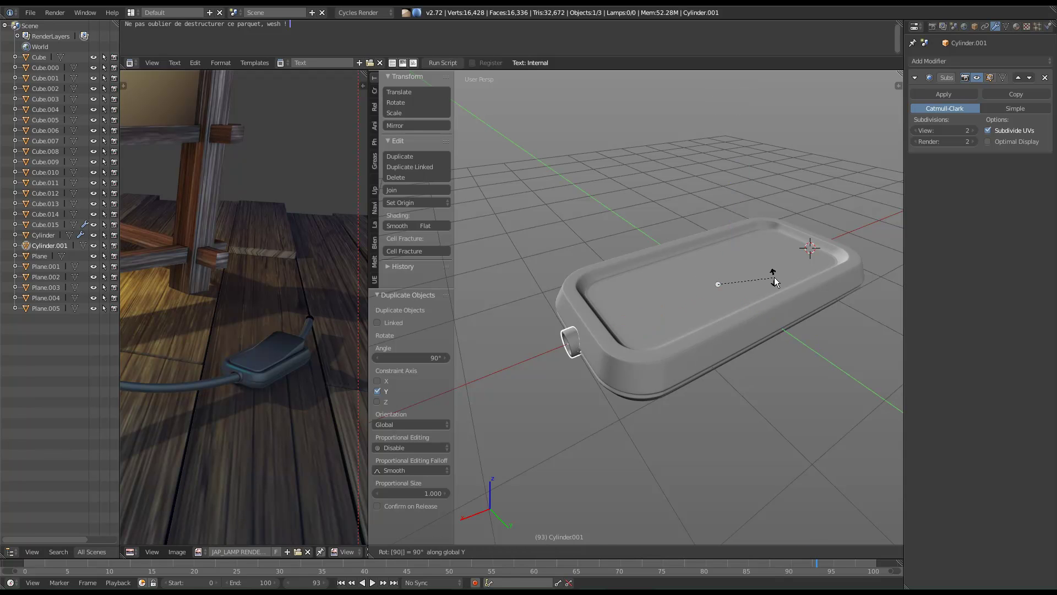
key("Return")
middle_click_drag(692, 300, 672, 342)
middle_click_drag(684, 269, 660, 354)
right_click(660, 451, "shift")
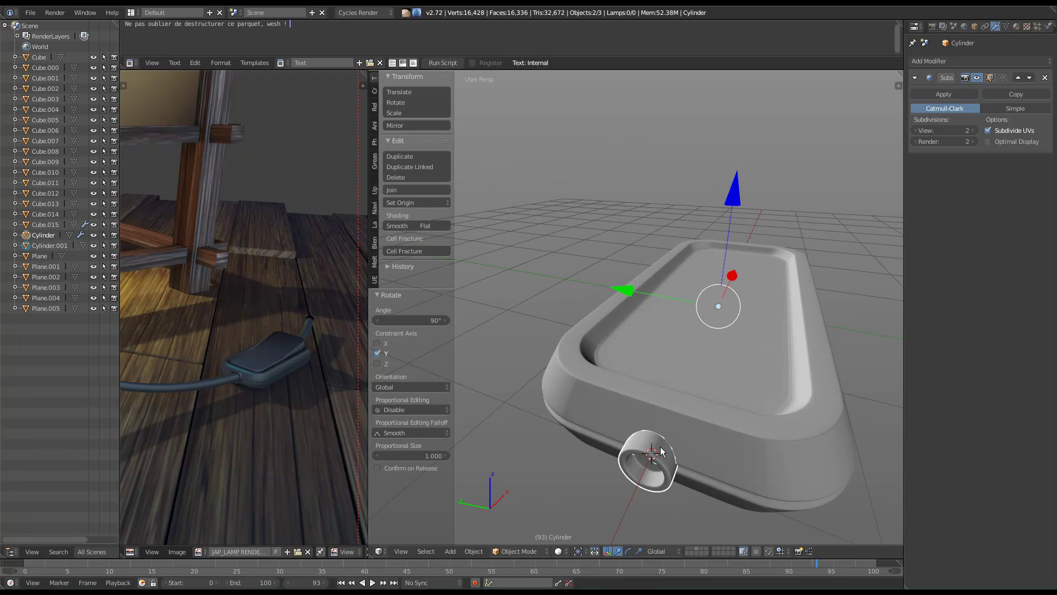
left_click(420, 204)
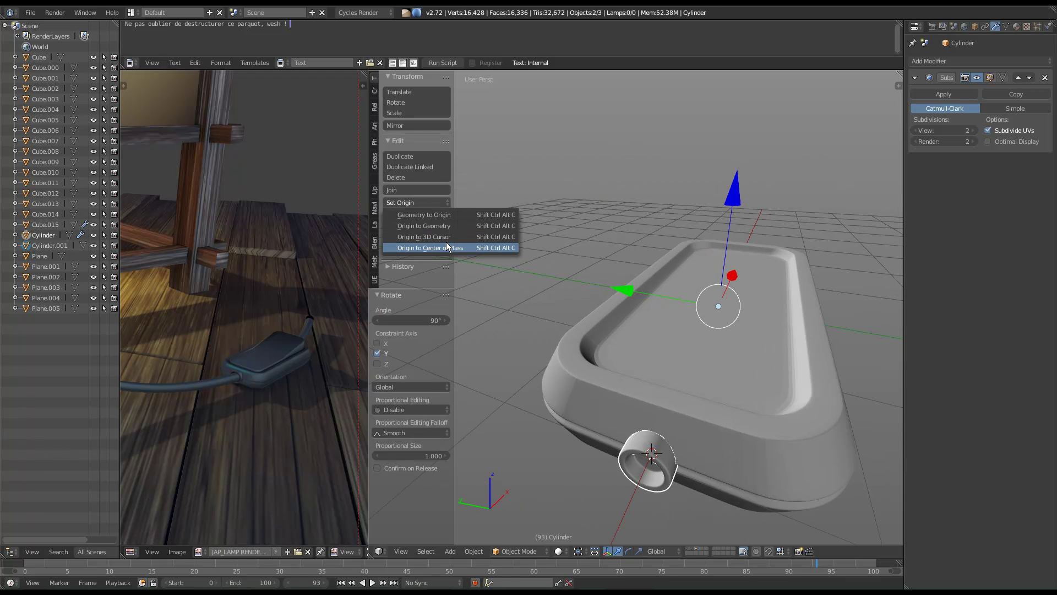
left_click(445, 226)
Scale both cable connectors around their individual origins by about 1.27, and refine their size with a 0.951 scale.
middle_click_drag(619, 333, 652, 490)
left_click(578, 551)
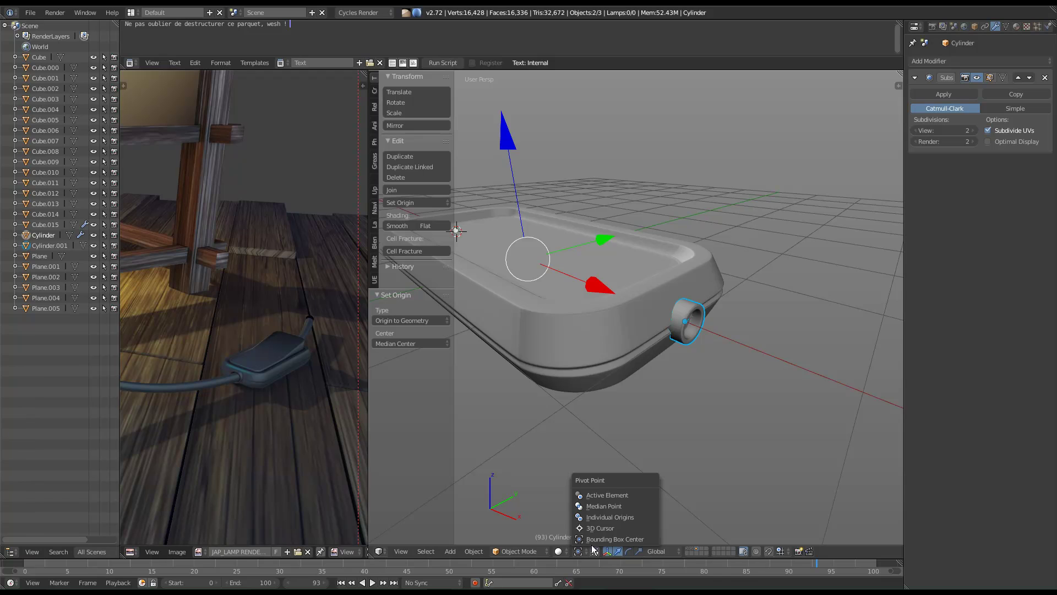
left_click(618, 517)
key("s")
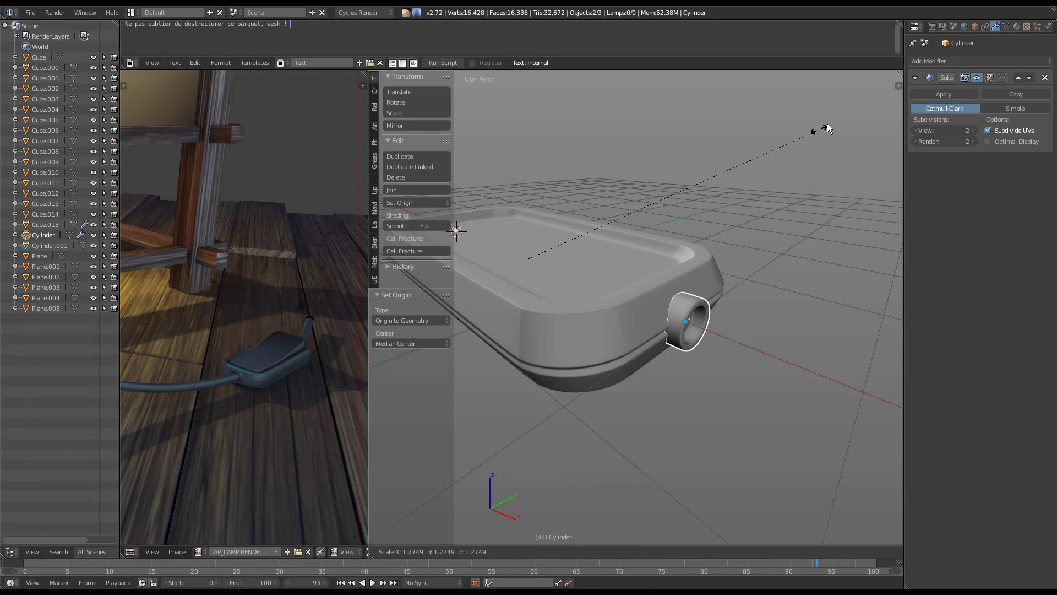
left_click(826, 127)
middle_click_drag(732, 349, 696, 333)
key("s")
left_click(706, 259)
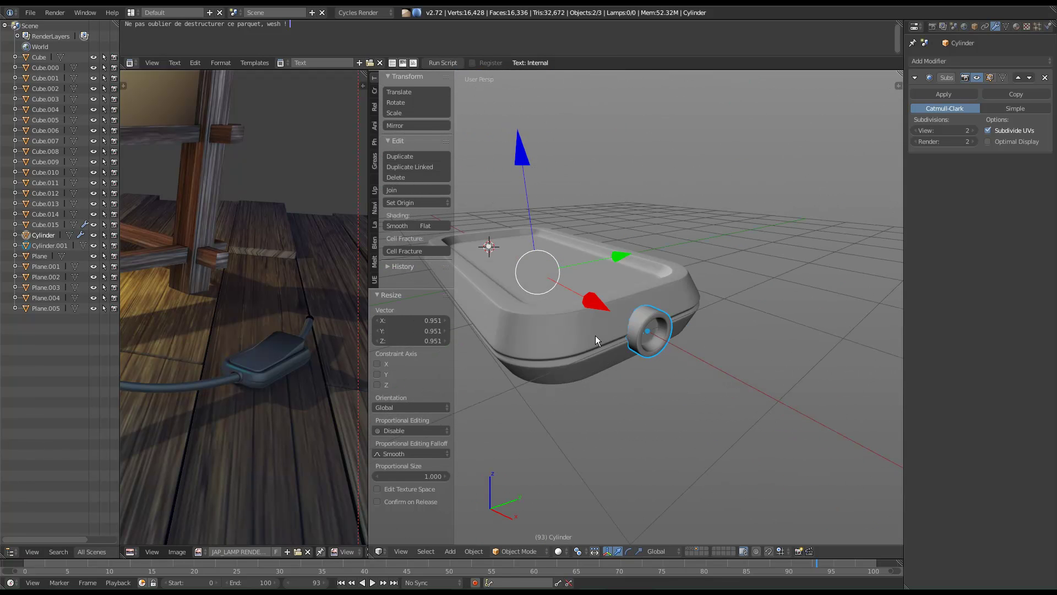
Add a plane in top view and move it 1.960 along X to the centre of the switch housing.
middle_click_drag(593, 341, 675, 384)
middle_click_drag(278, 349, 181, 354)
middle_click_drag(526, 375, 616, 355)
middle_click_drag(309, 309, 280, 370)
middle_click_drag(544, 382, 639, 385)
middle_click_drag(723, 328, 642, 359)
key("KP_7")
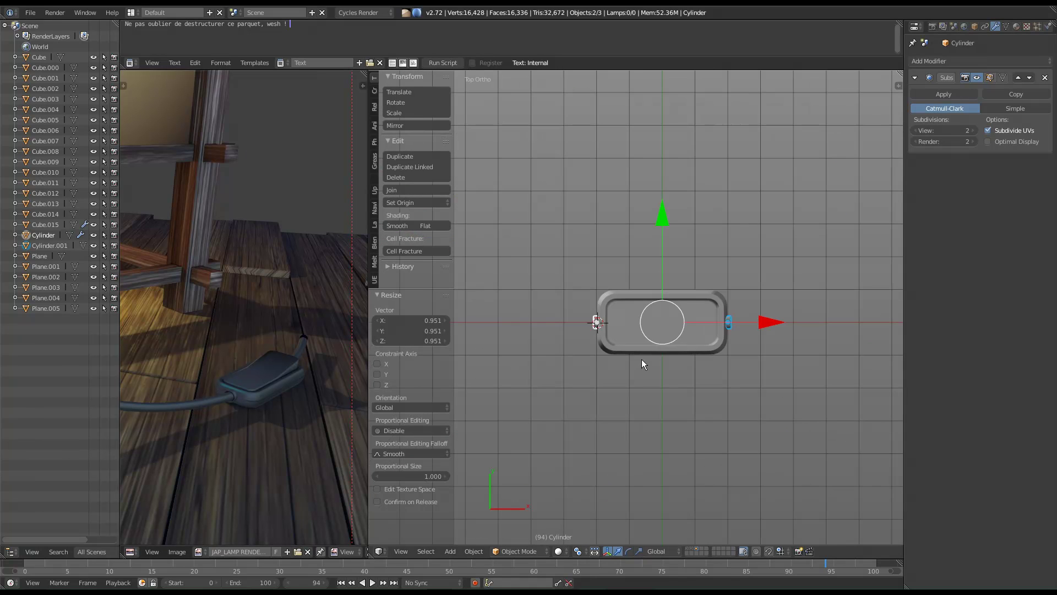
scroll(571, 256, "up", 5)
scroll(572, 256, "up", 2, "shift")
key("shift+a")
mouse_move(583, 253)
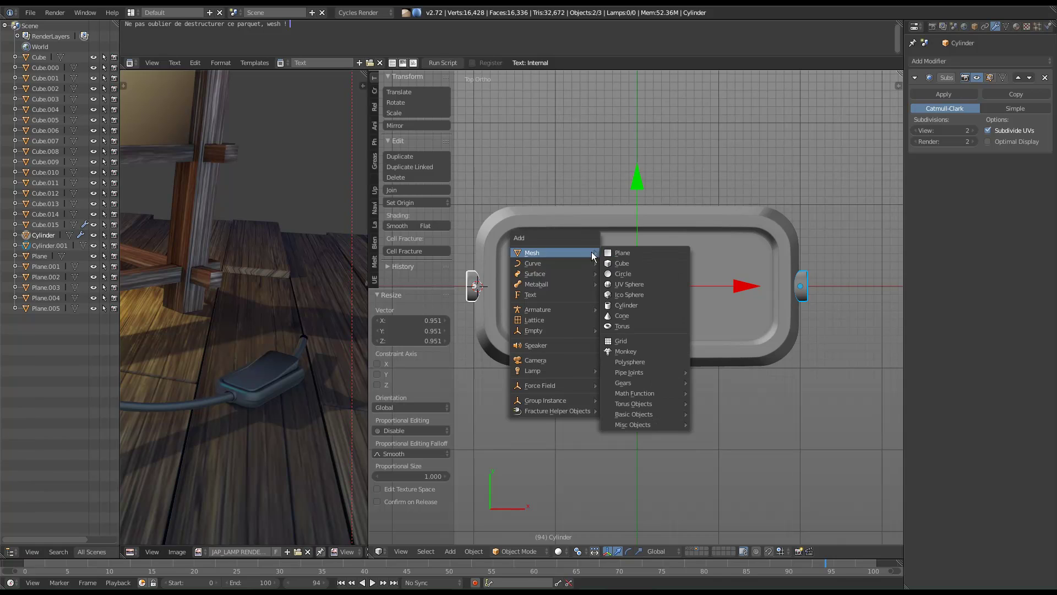
left_click(643, 252)
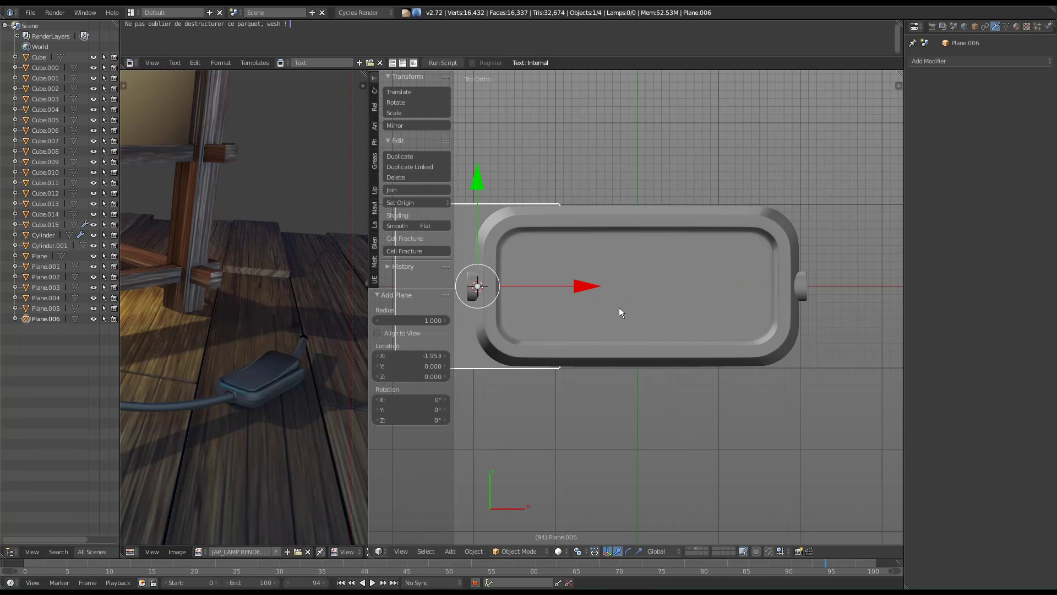
key("z")
key("g")
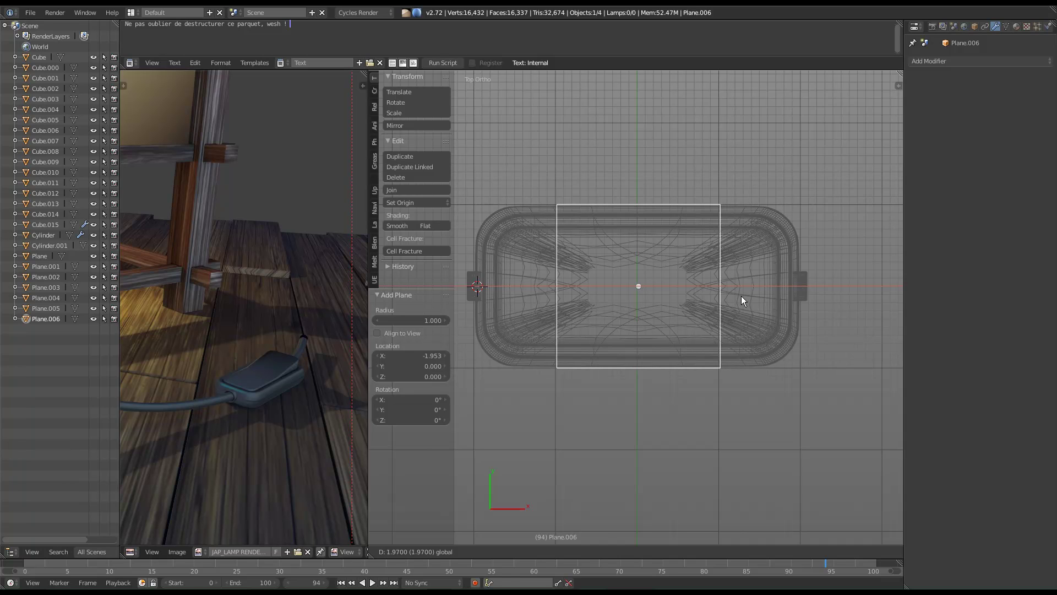
left_click(739, 295)
Raise the plane along the Z axis until it sits above the switch housing.
middle_click_drag(621, 359, 659, 273)
key("KP_Decimal")
key("z")
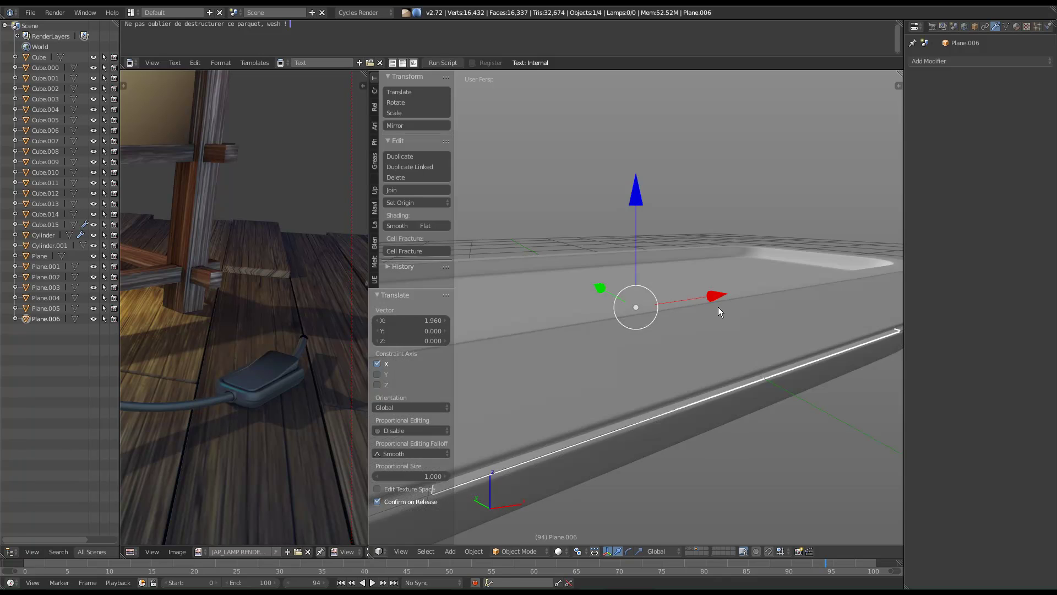
scroll(718, 306, "down", 4)
key("g")
key("z")
left_click(702, 270)
middle_click_drag(702, 270, 777, 284)
In Edit Mode, fit the plane to the housing's recess by scaling 0.662 along Y and 1.735, then 0.959, along X.
key("Tab")
key("KP_7")
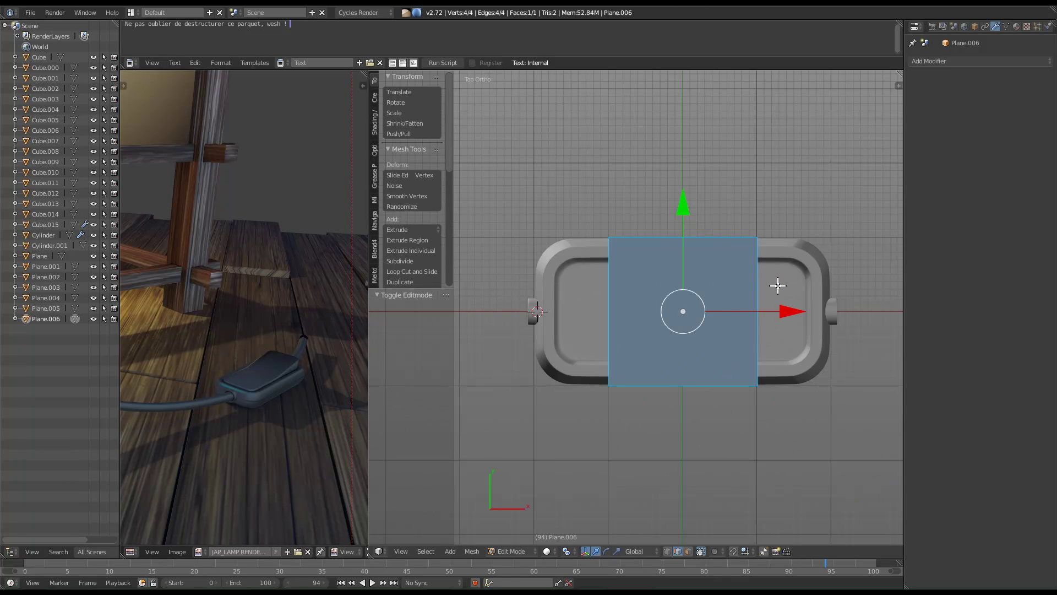
key("s")
key("y")
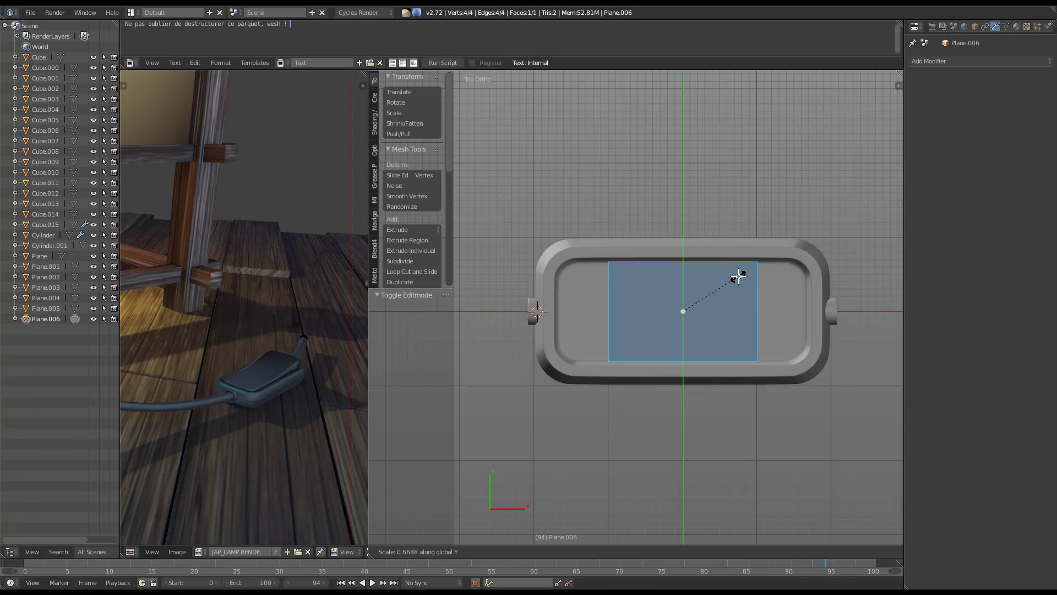
left_click(732, 274)
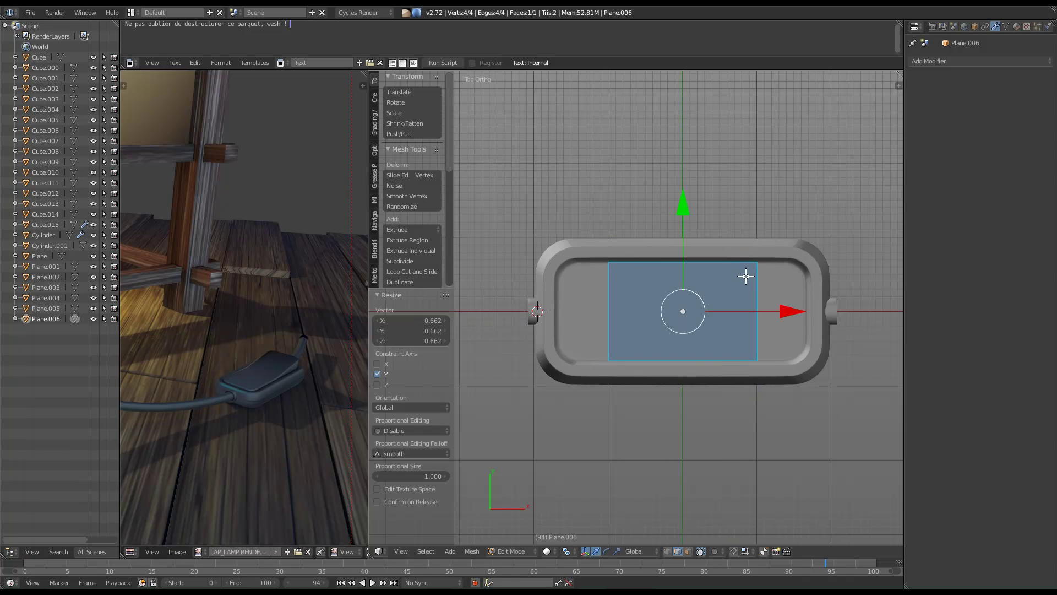
key("s")
key("x")
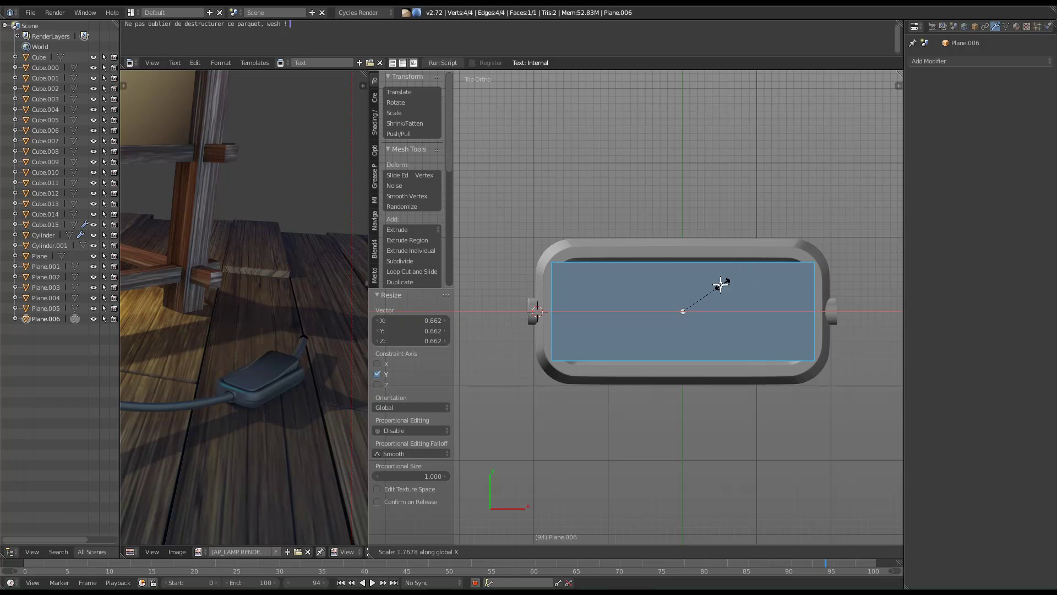
left_click(723, 284)
key("s")
key("x")
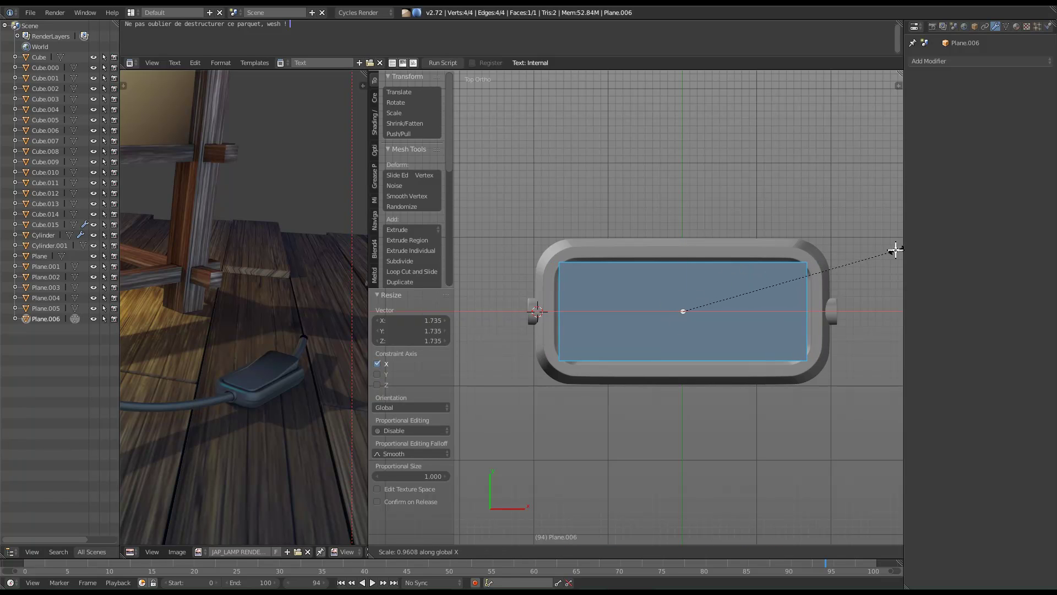
left_click(807, 293)
Lower the plane's face 0.281 along Z into the recess and extrude it upward about 0.18.
middle_click_drag(807, 292, 767, 246)
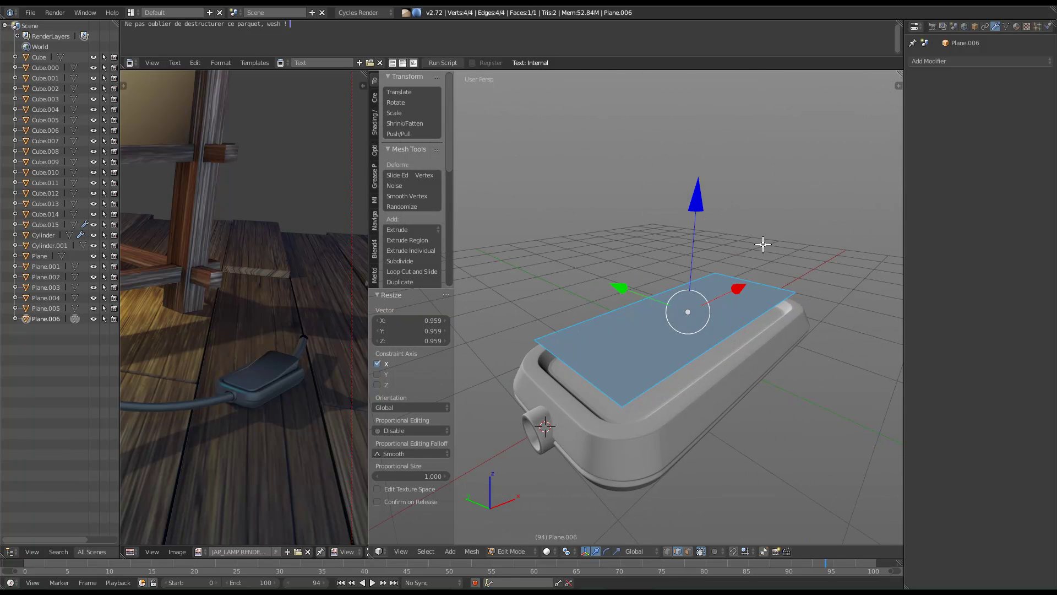
key("g")
key("z")
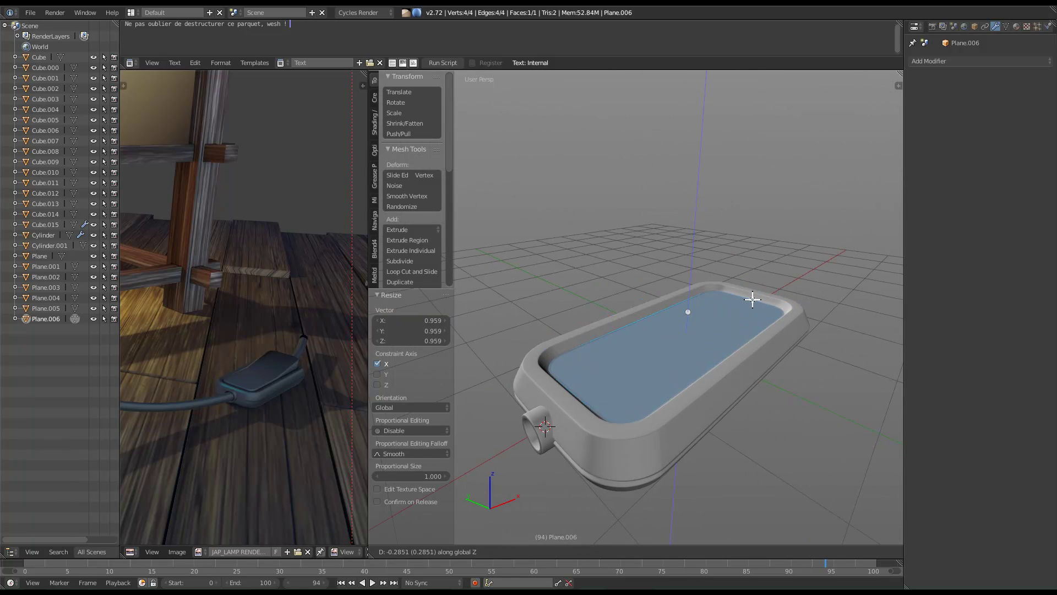
left_click(753, 295)
key("e")
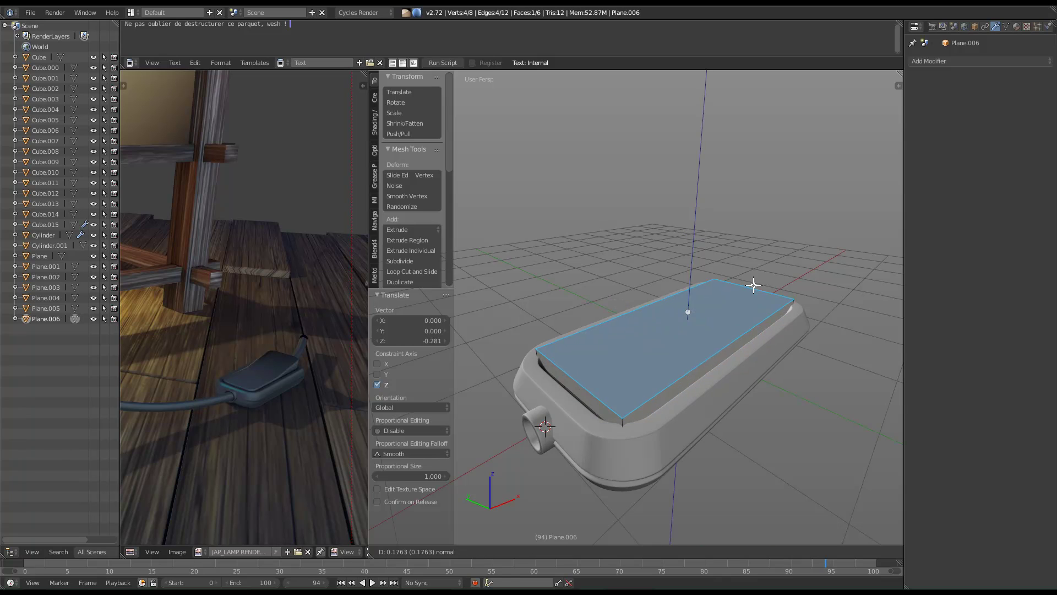
left_click(753, 285)
Select the extruded block's entire mesh and switch to editing edges.
key("a")
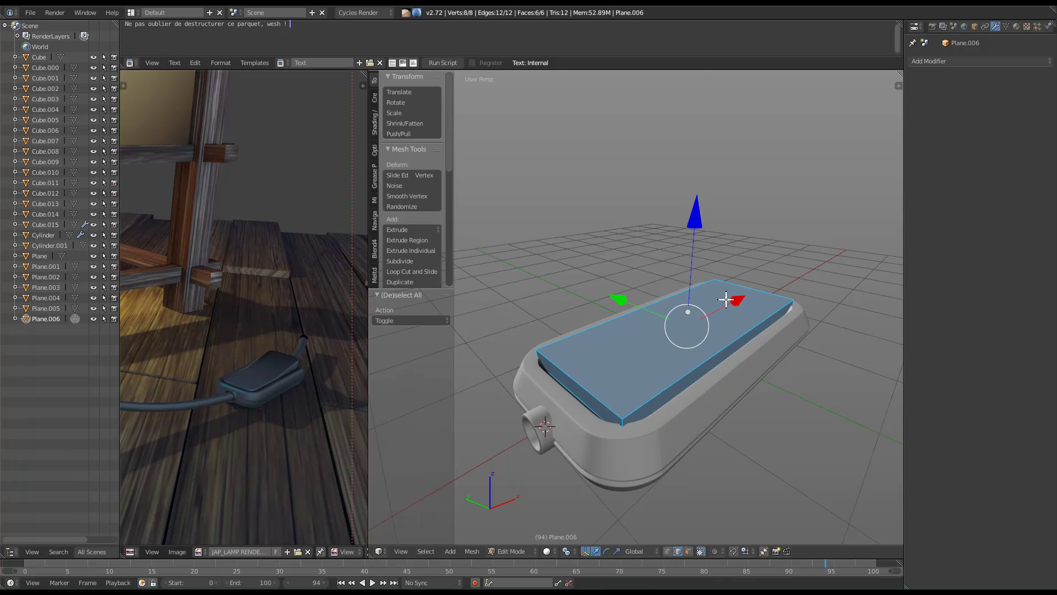
middle_click_drag(783, 287, 782, 196)
key("z")
middle_click_drag(562, 280, 645, 340)
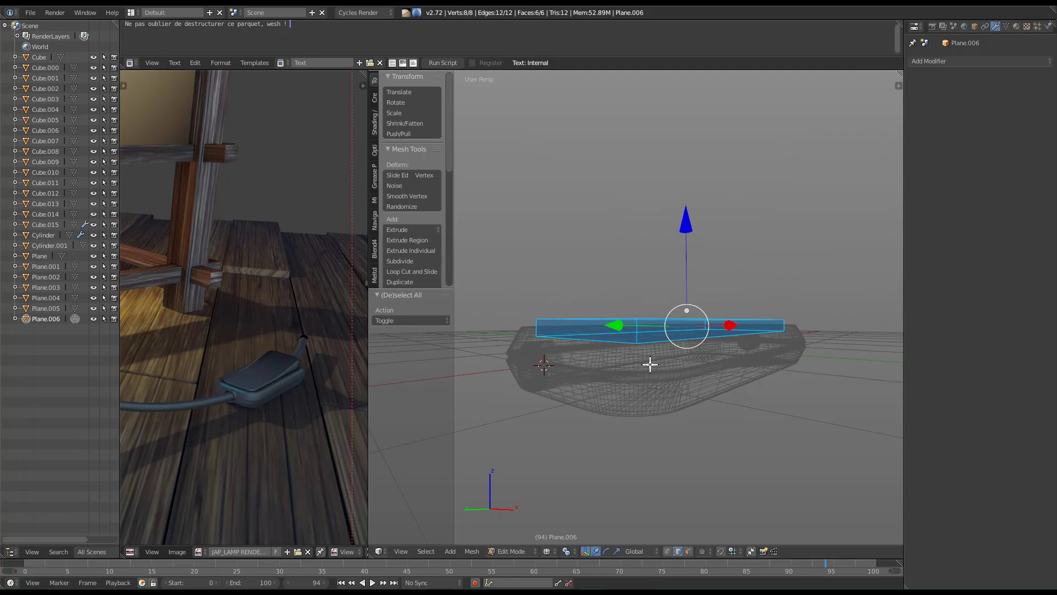
key("z")
middle_click_drag(731, 318, 747, 361)
key("space")
mouse_move(736, 327)
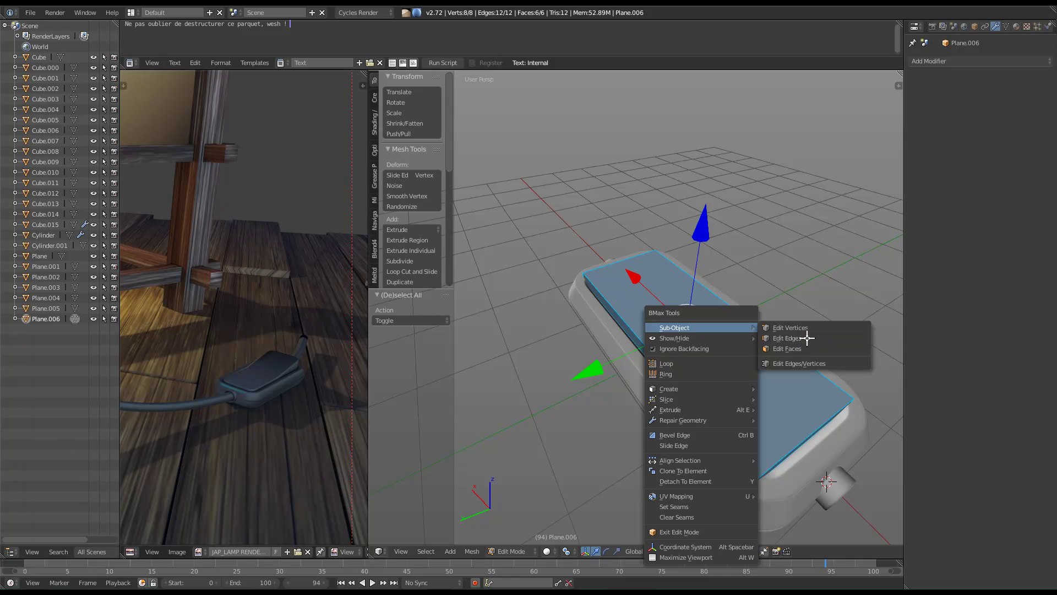
left_click(802, 337)
Reset the block's transforms with Reset XForm in Object Mode.
key("Tab")
key("space")
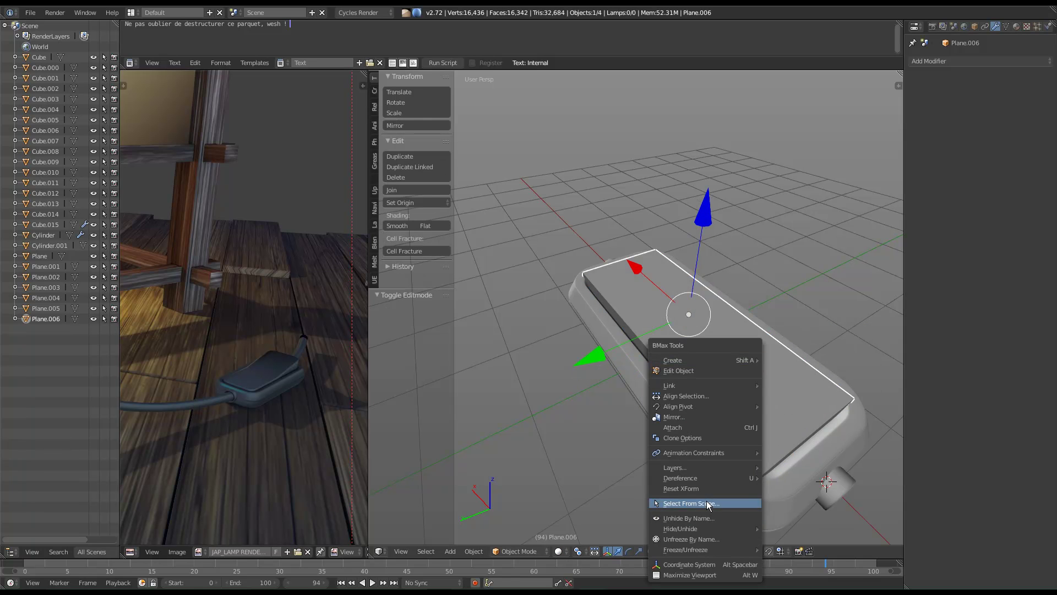
left_click(702, 487)
Bevel the block's four vertical corner edges with 5 segments and an offset of 0.262.
middle_click_drag(718, 369, 735, 394)
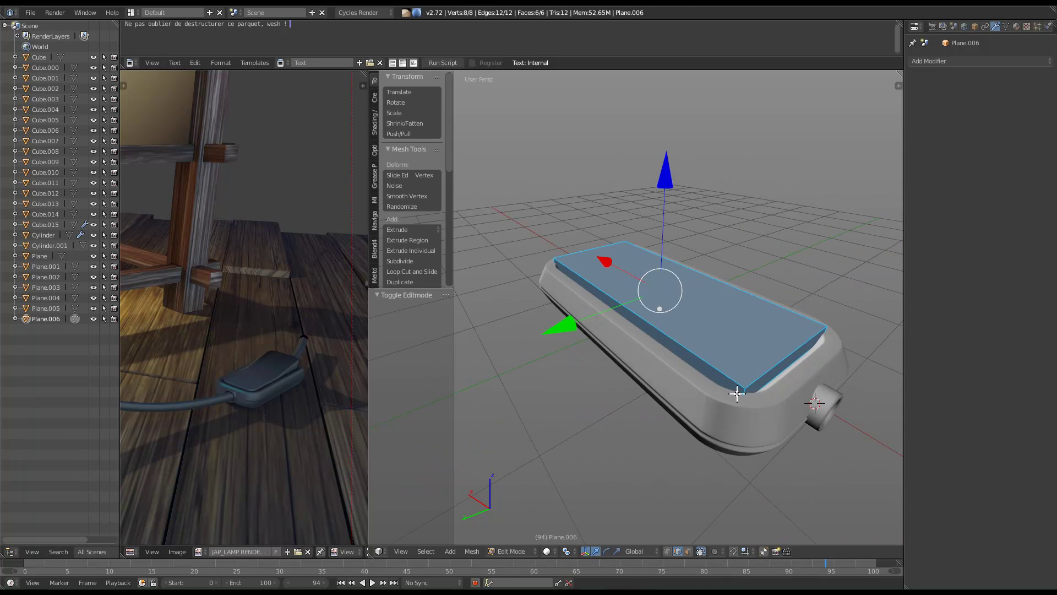
left_click(744, 391, "ctrl+alt")
middle_click_drag(672, 373, 707, 391)
key("ctrl+b")
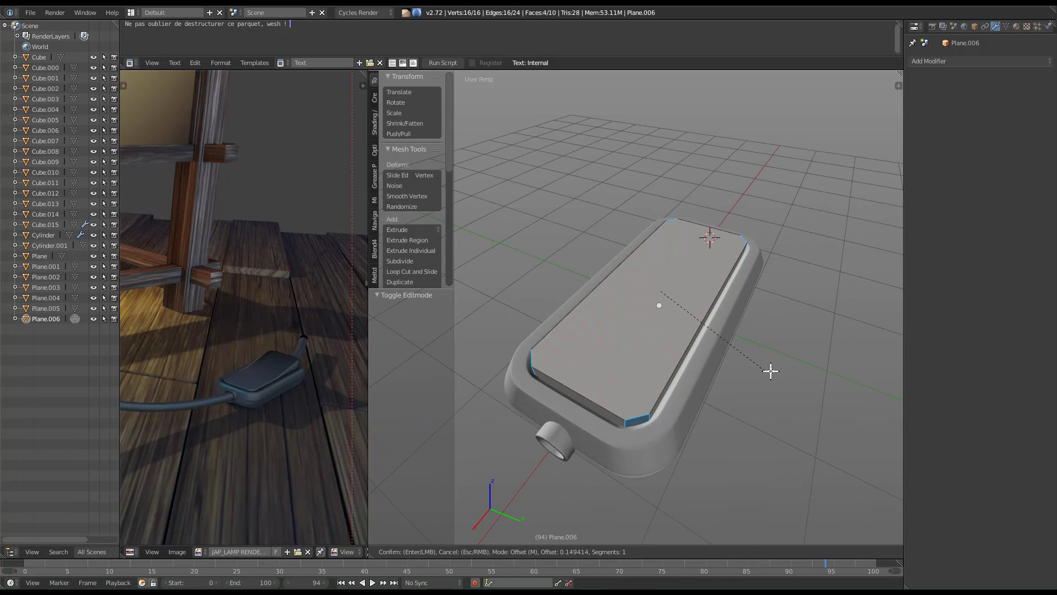
scroll(778, 368, "up", 3)
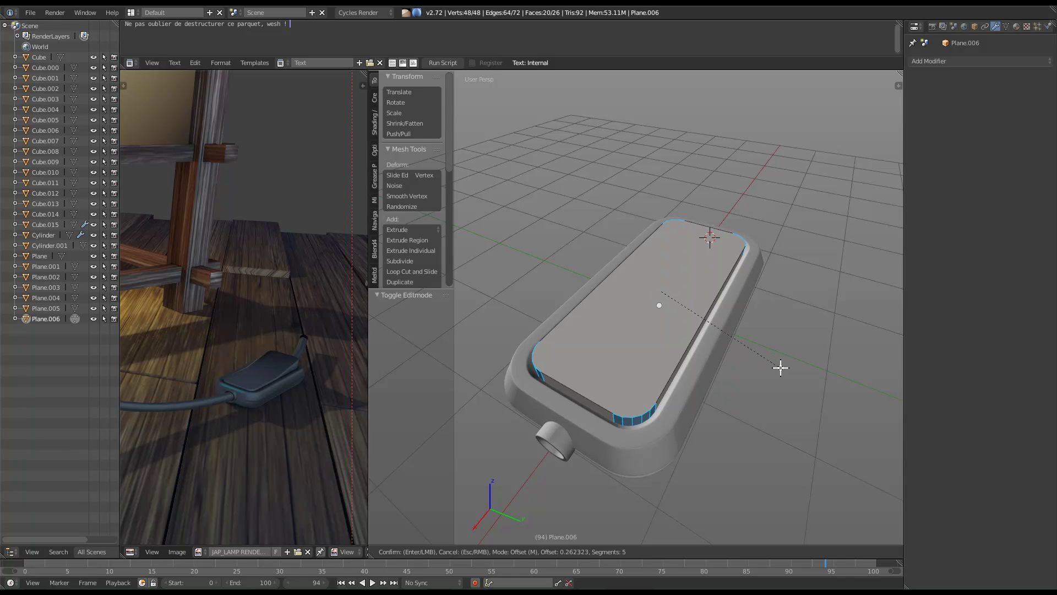
left_click(781, 368)
mouse_move(640, 368)
middle_mouse_down()
mouse_move(642, 352)
mouse_move(688, 349)
mouse_move(670, 375)
mouse_move(641, 362)
middle_mouse_up()
key("ctrl+r")
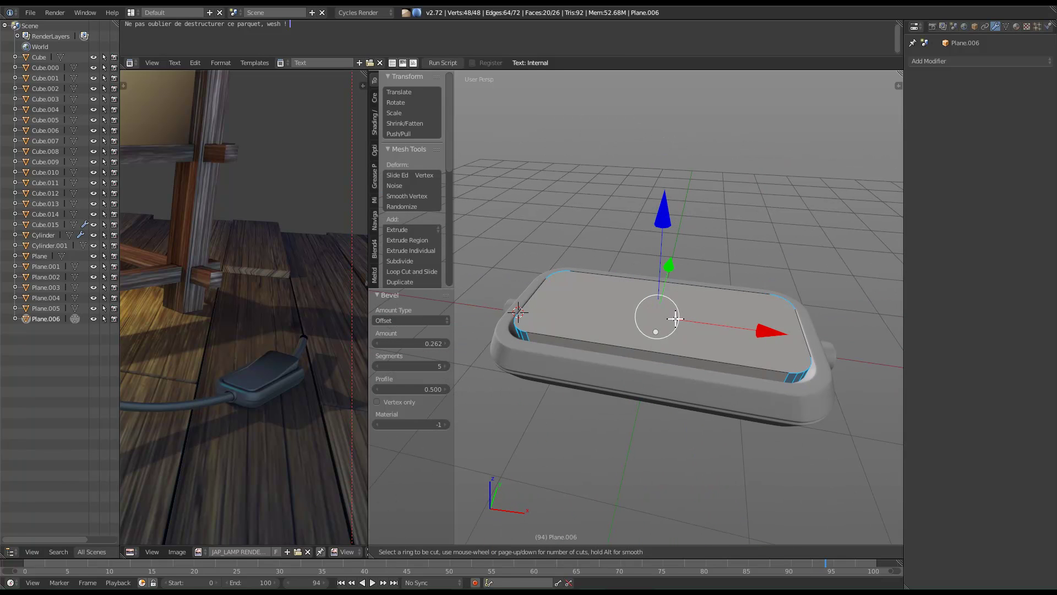
double_click(654, 346)
key("ctrl+z")
Add one centred loop cut to the side face on each long side of the block.
key("ctrl+r")
double_click(658, 355)
middle_click_drag(643, 357, 698, 480)
key("ctrl+r")
right_click(695, 477)
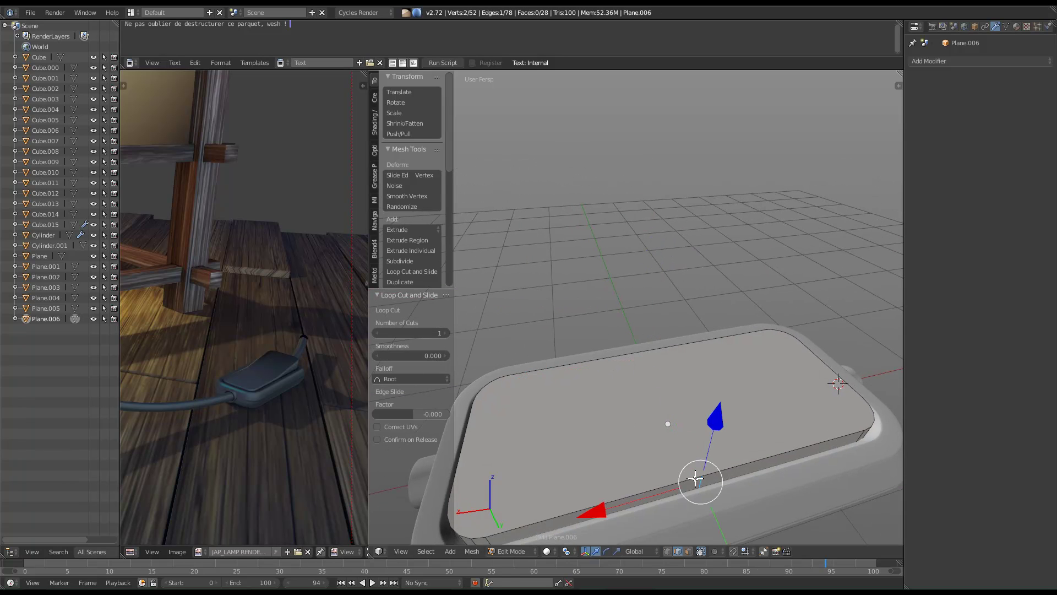
Hide every object except the rounded block and return to Edit Mode in vertex selection.
key("a")
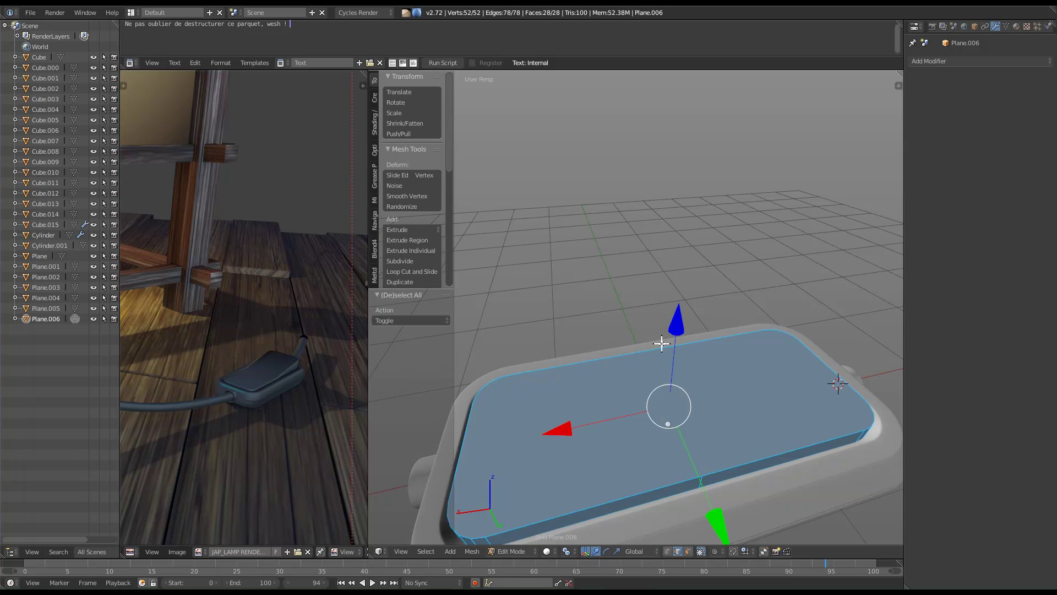
key("Tab")
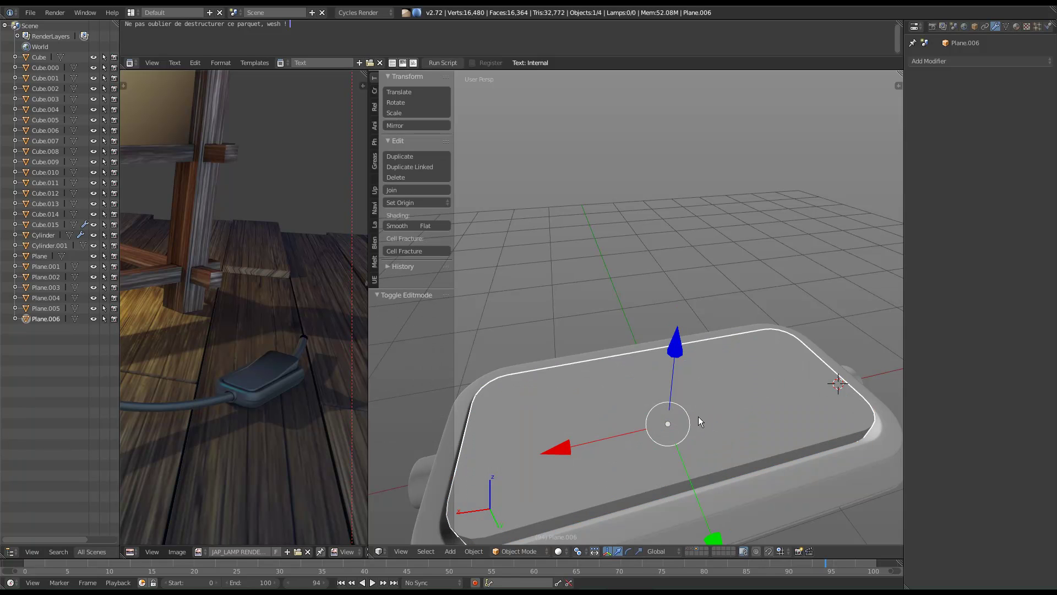
key("shift+h")
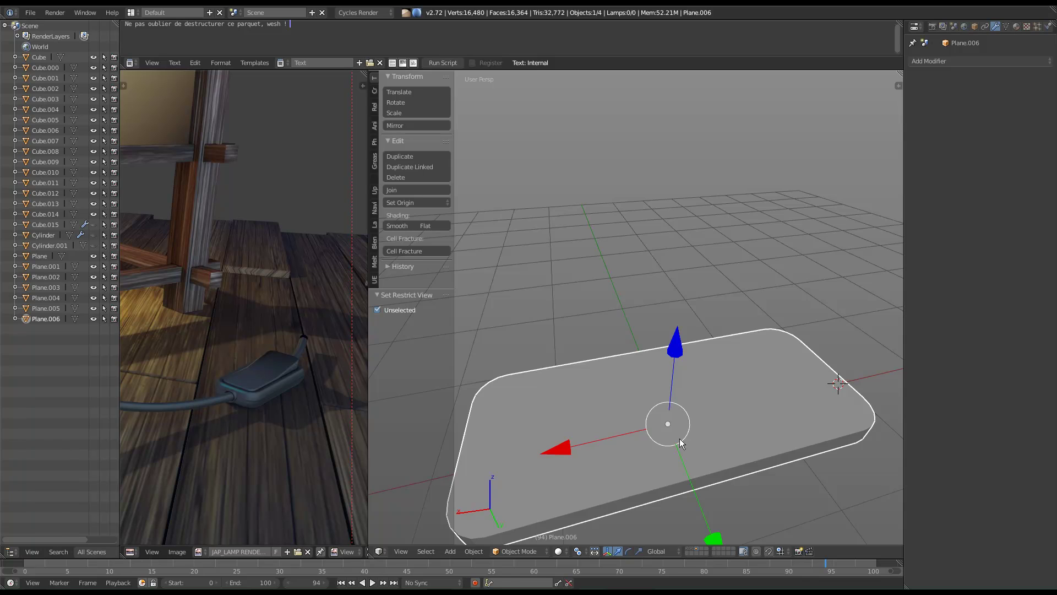
middle_click_drag(679, 438, 714, 362)
key("Tab")
middle_click_drag(703, 314, 664, 264)
key("w")
key("Escape")
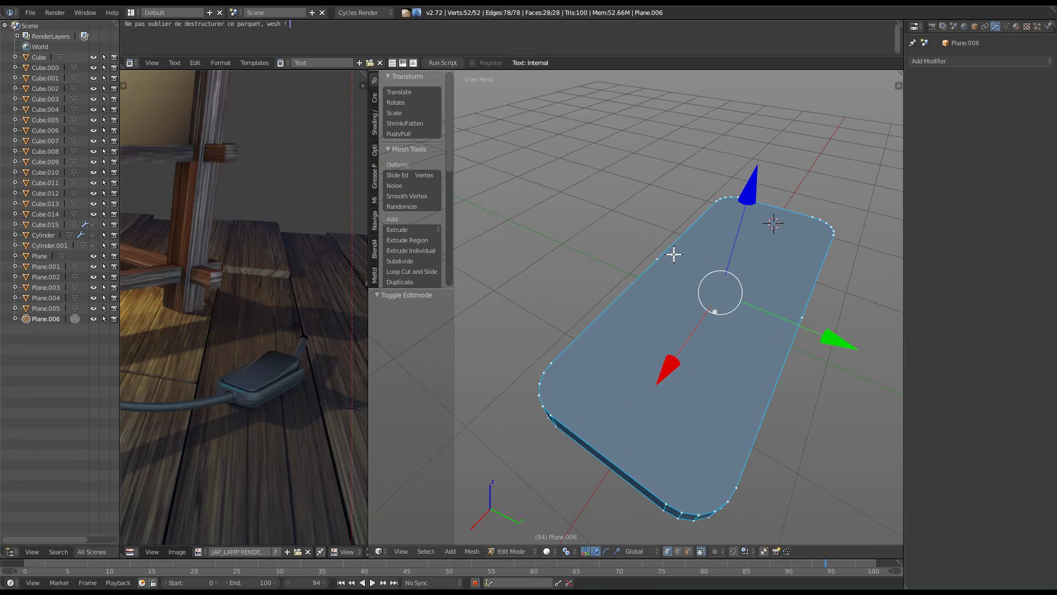
Connect the opposite midpoint vertices of the long sides across the block's upper and lower faces.
right_click(661, 256)
right_click(803, 327, "shift")
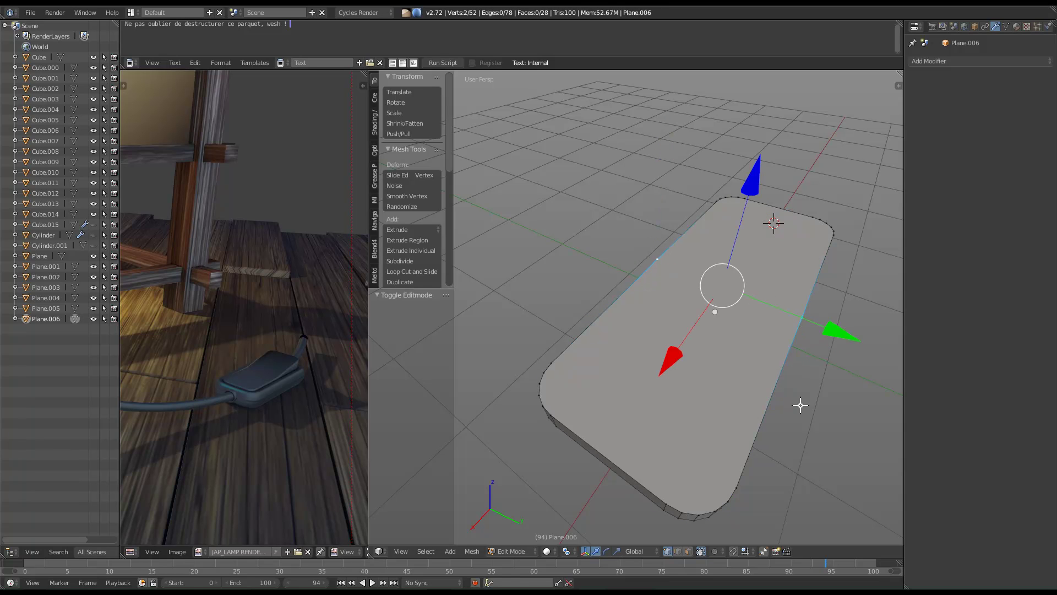
middle_click_drag(631, 360, 776, 334)
right_click(701, 334)
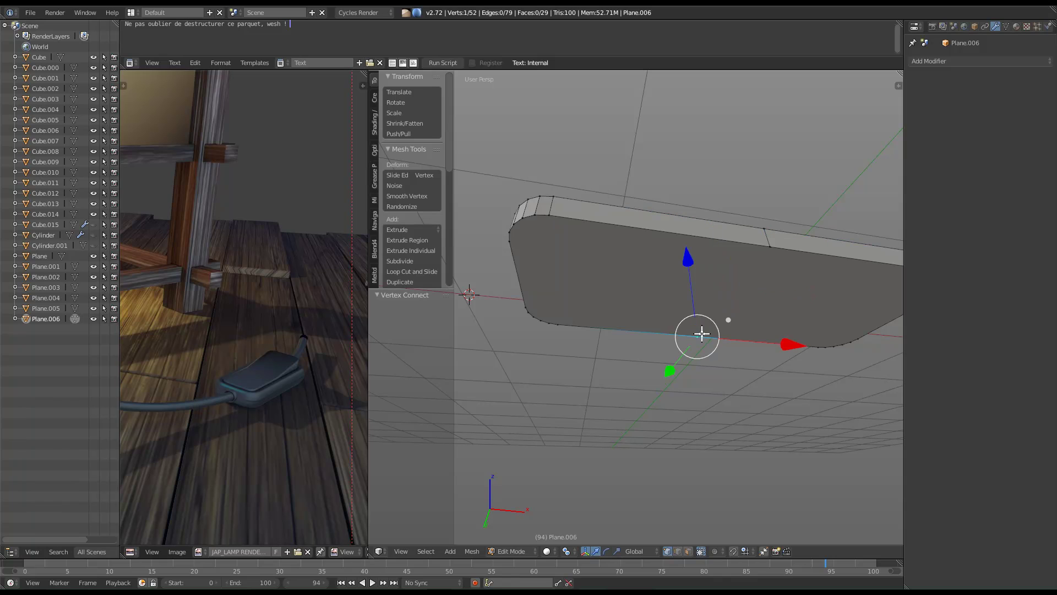
right_click(771, 252, "shift")
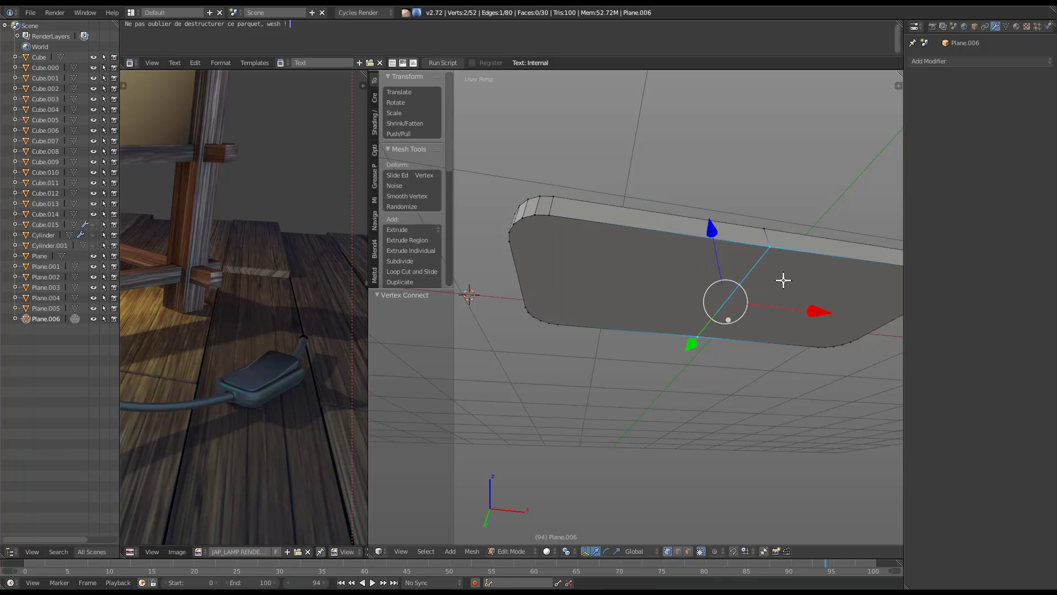
Select the two upper midpoint vertices of the block's long sides and lower them 0.081 along Z.
middle_click_drag(766, 256, 699, 345)
right_click(699, 343)
right_click(715, 272, "shift")
key("g")
key("z")
left_click(725, 238)
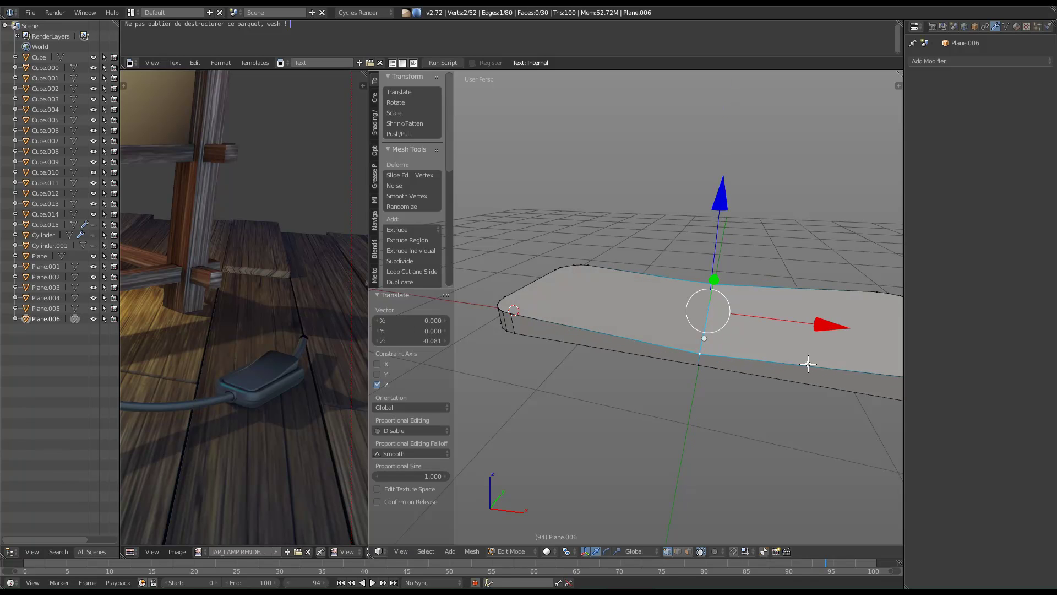
Select the upper rim vertices around the block's +X end and raise them about 0.14 along Z.
middle_click_drag(807, 361, 731, 357)
right_click(777, 371)
middle_click_drag(818, 380, 702, 376)
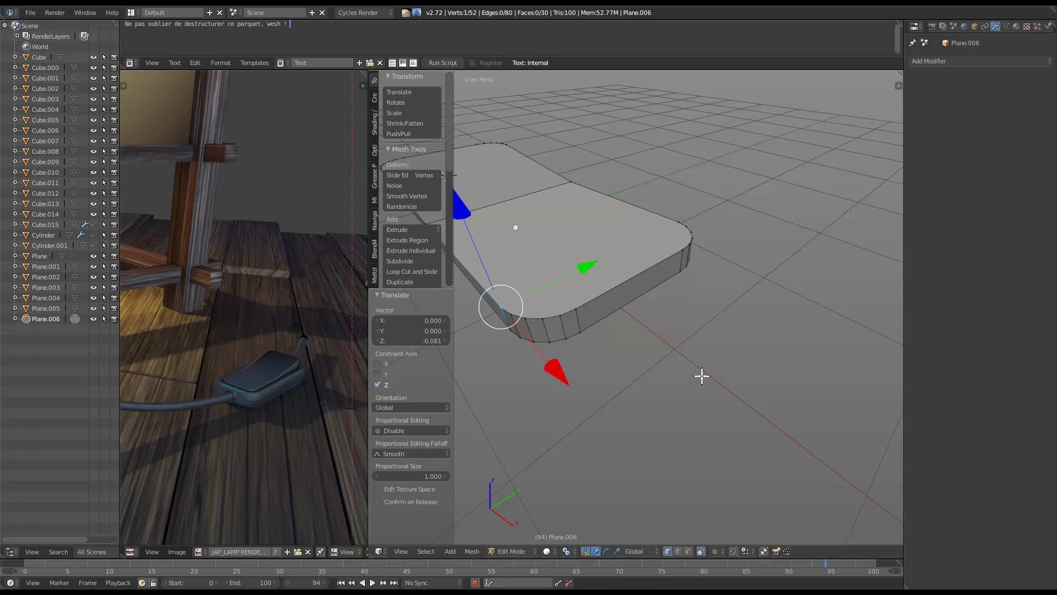
right_click(581, 307, "ctrl")
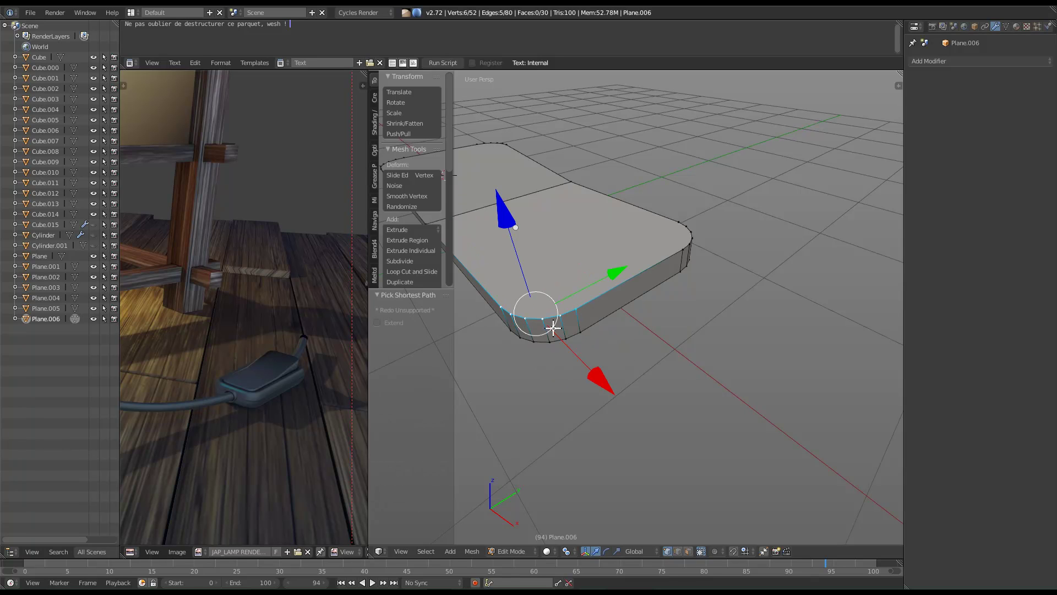
mouse_move(513, 315)
left_mouse_down()
mouse_move(505, 309)
mouse_move(576, 308)
left_mouse_up()
middle_click_drag(741, 349, 641, 346)
middle_click_drag(703, 463, 730, 392)
left_click(644, 413, "ctrl")
key("g")
key("z")
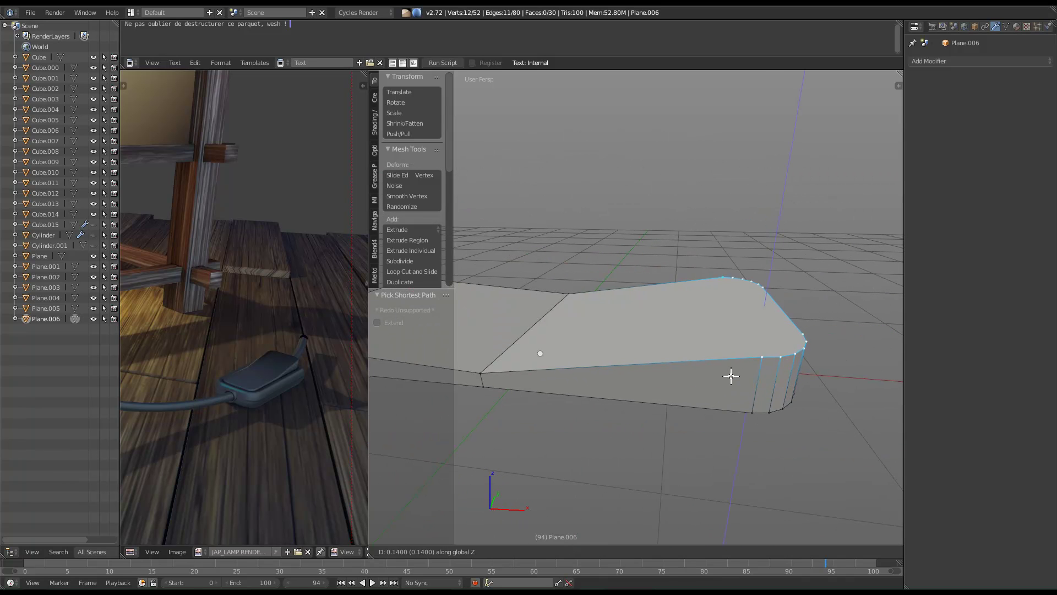
left_click(732, 366)
Lower the selected end vertices 0.048 along Z and rotate them -13.71° about Y.
mouse_move(788, 362)
middle_mouse_down()
mouse_move(795, 349)
mouse_move(786, 359)
middle_mouse_up()
key("g")
key("z")
left_click(783, 364)
key("r")
key("y")
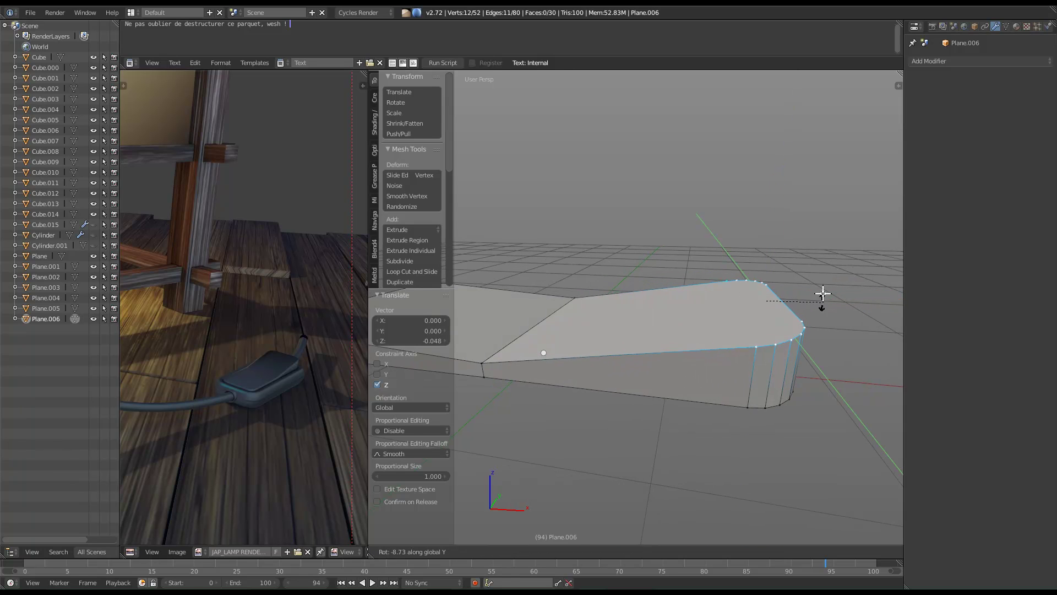
left_click(851, 309)
Correct the tilt of the raised end vertices with a 2.956° rotation about Y.
middle_click_drag(772, 382, 615, 352)
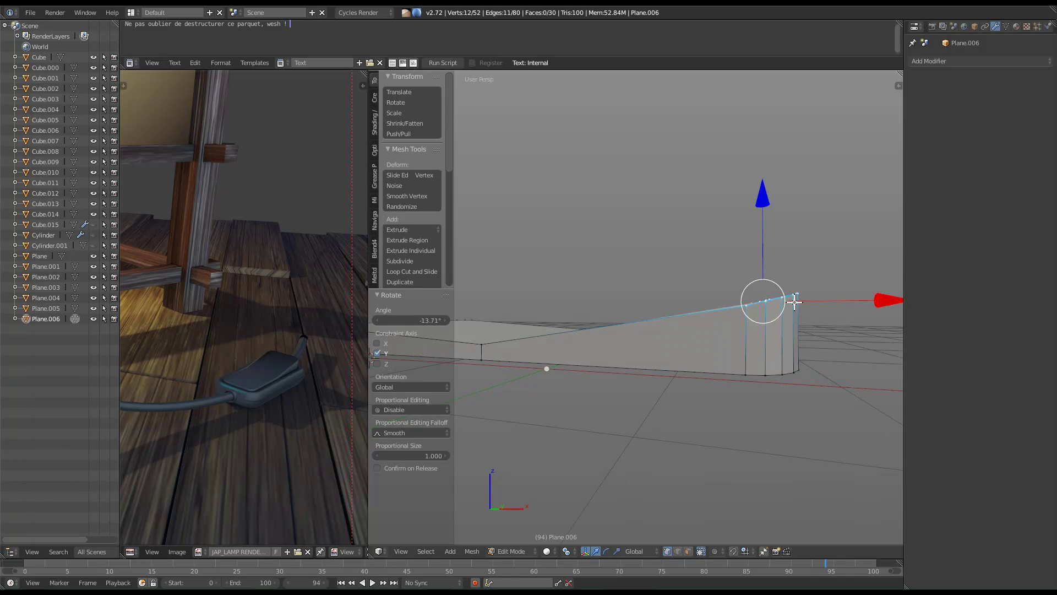
key("r")
key("y")
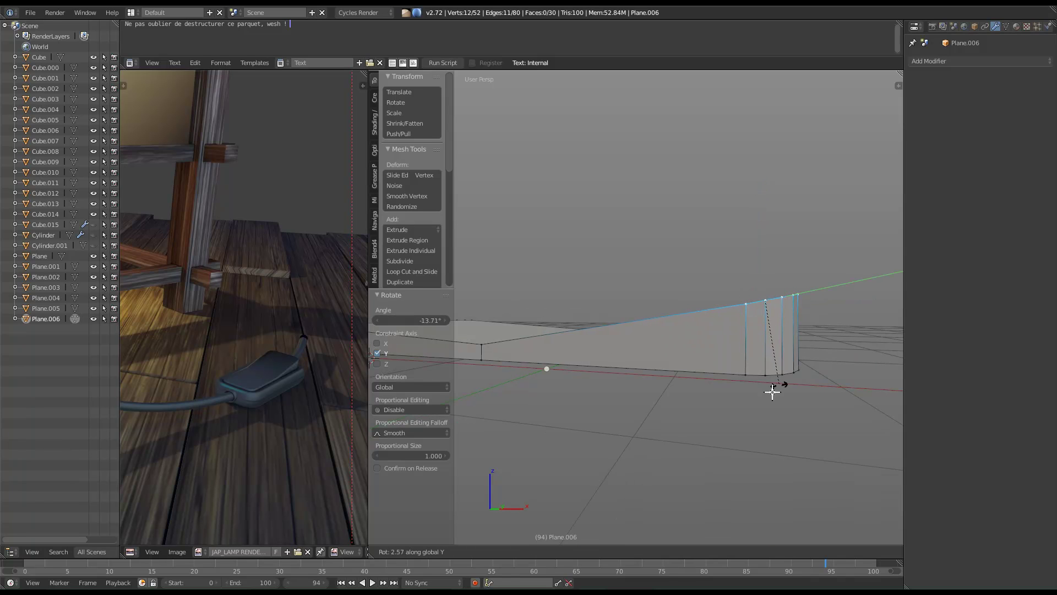
left_click(761, 396)
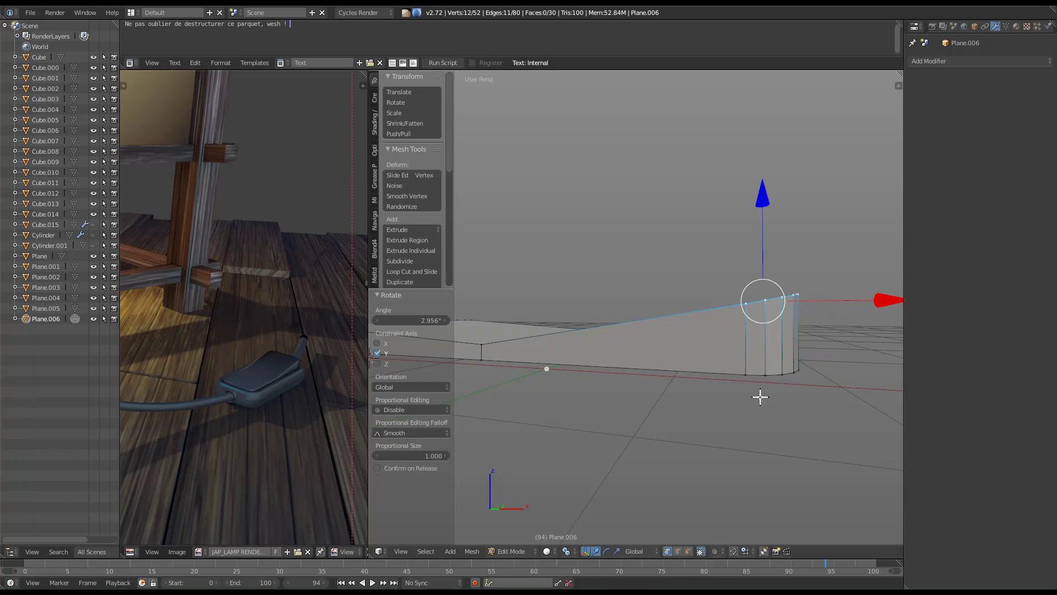
Switch to face selection and delete the two underside faces of the block.
middle_click_drag(724, 338, 694, 401)
right_click(661, 311)
mouse_move(671, 311)
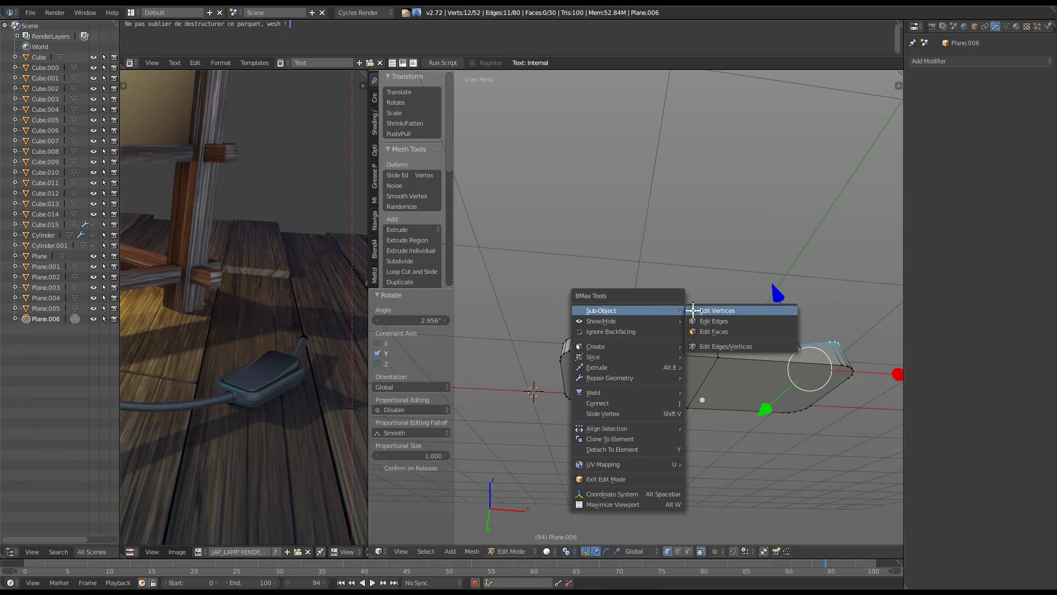
left_click(712, 330)
left_click(755, 395, "shift")
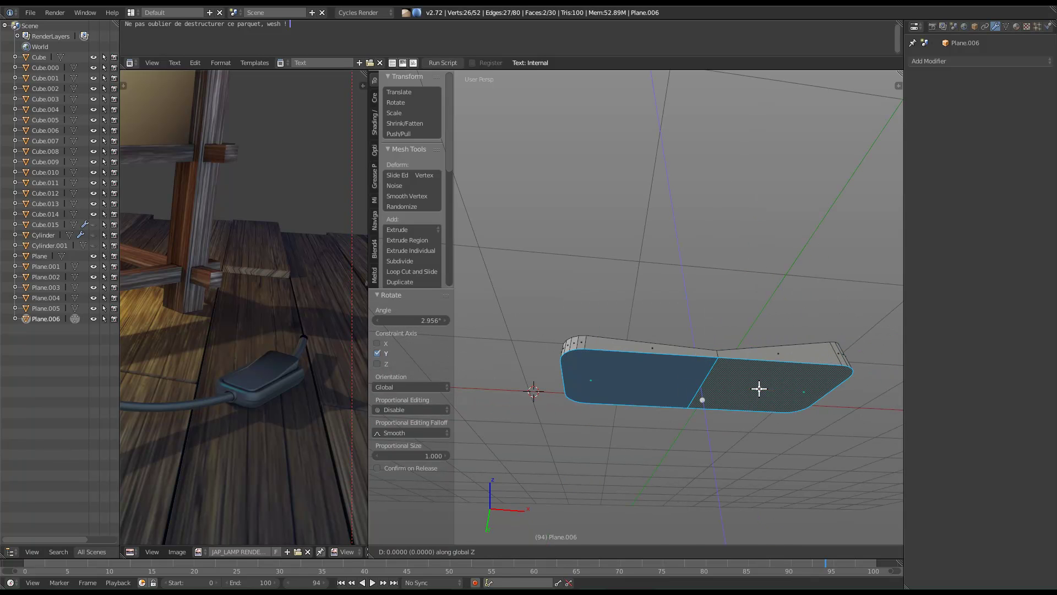
key("x")
left_click(751, 396)
Bevel the block's upper outline and central crease edges with 2 segments and an offset of 0.021.
middle_click_drag(727, 354, 628, 409)
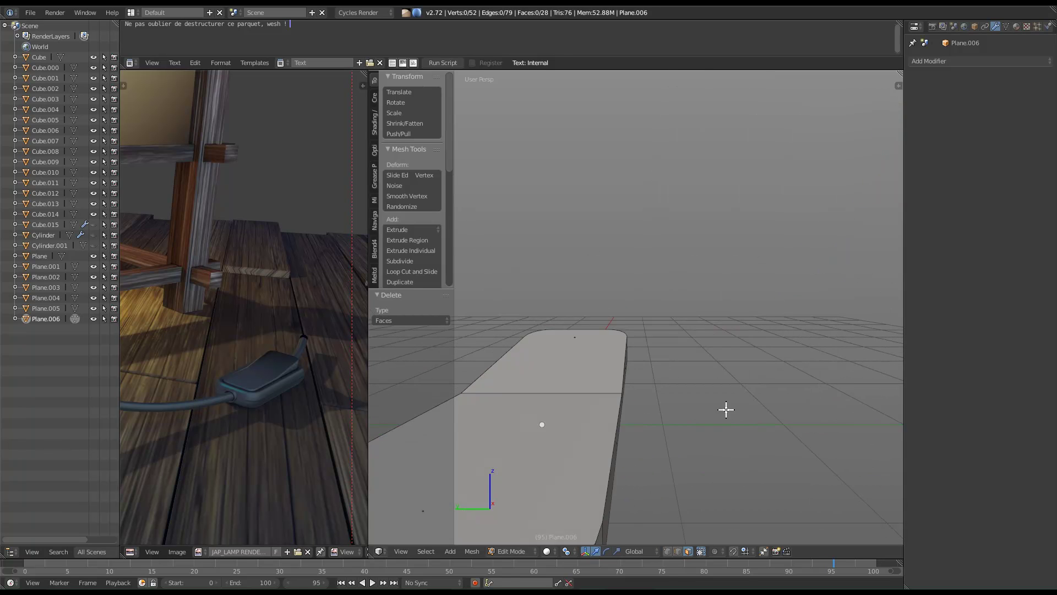
scroll(628, 409, "down", 6)
middle_click_drag(790, 405, 626, 316)
right_click(617, 307)
mouse_move(608, 297)
left_click(665, 307)
right_click(649, 343, "alt")
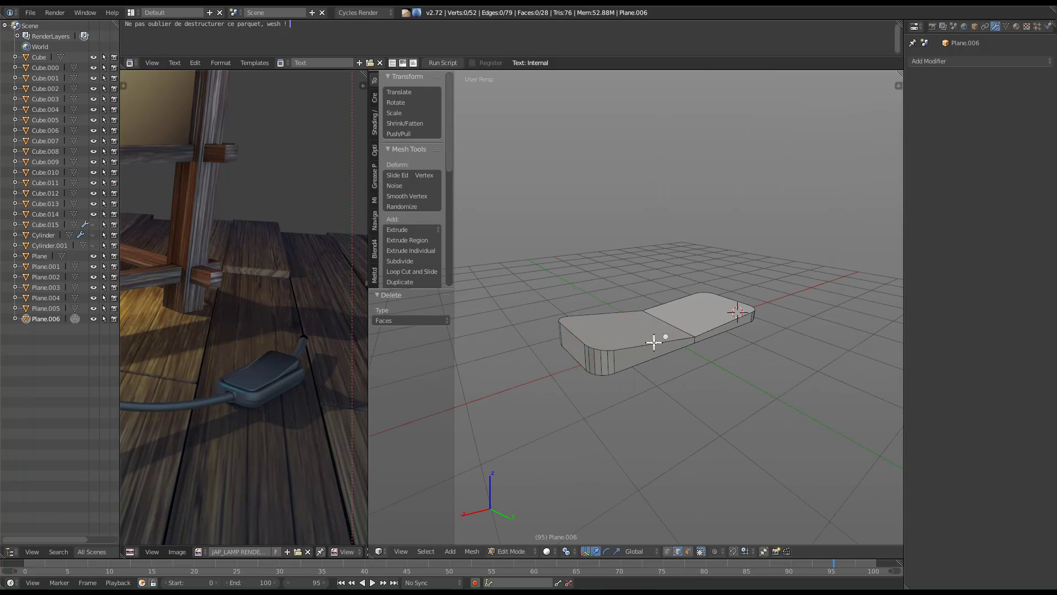
right_click(672, 325, "alt+shift")
middle_click_drag(671, 326, 857, 332)
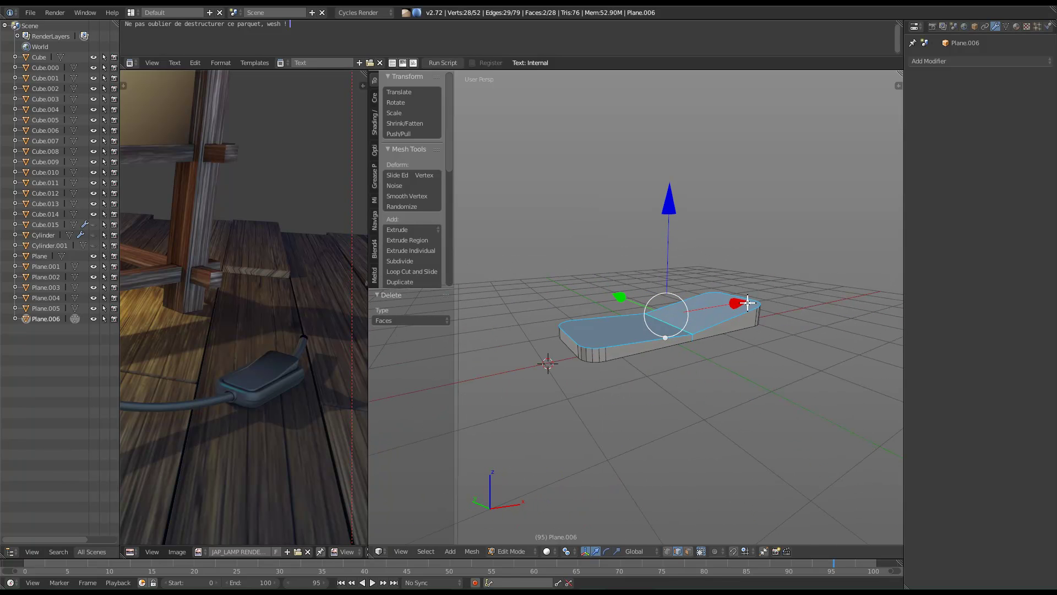
key("ctrl+b")
scroll(769, 299, "up", 1)
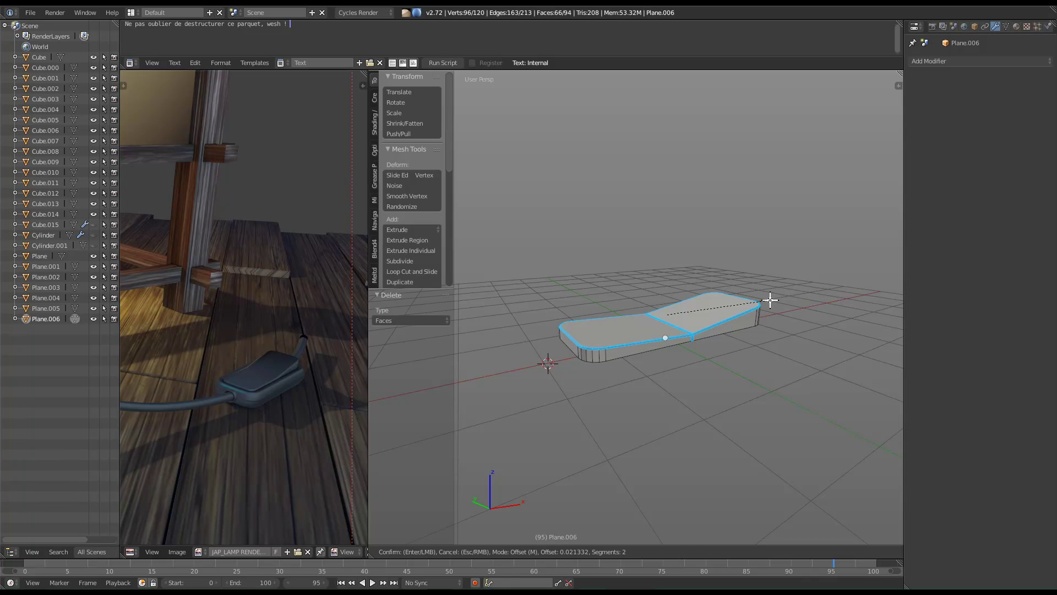
left_click(769, 299)
Examine the bevelled rim up close, leave Edit Mode and frame the whole block.
scroll(566, 330, "up", 5)
scroll(652, 355, "down", 2)
mouse_move(656, 353)
middle_mouse_down()
mouse_move(642, 349)
mouse_move(649, 338)
middle_mouse_up()
scroll(715, 398, "up", 3)
scroll(686, 392, "down", 2)
middle_click_drag(678, 413, 441, 413)
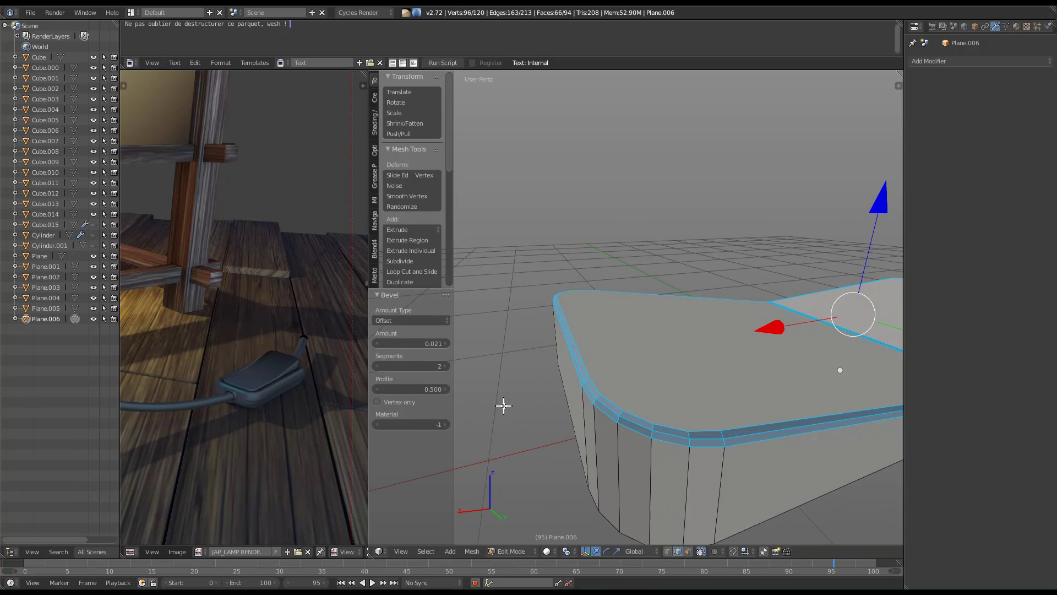
middle_click_drag(590, 392, 639, 359)
key("Tab")
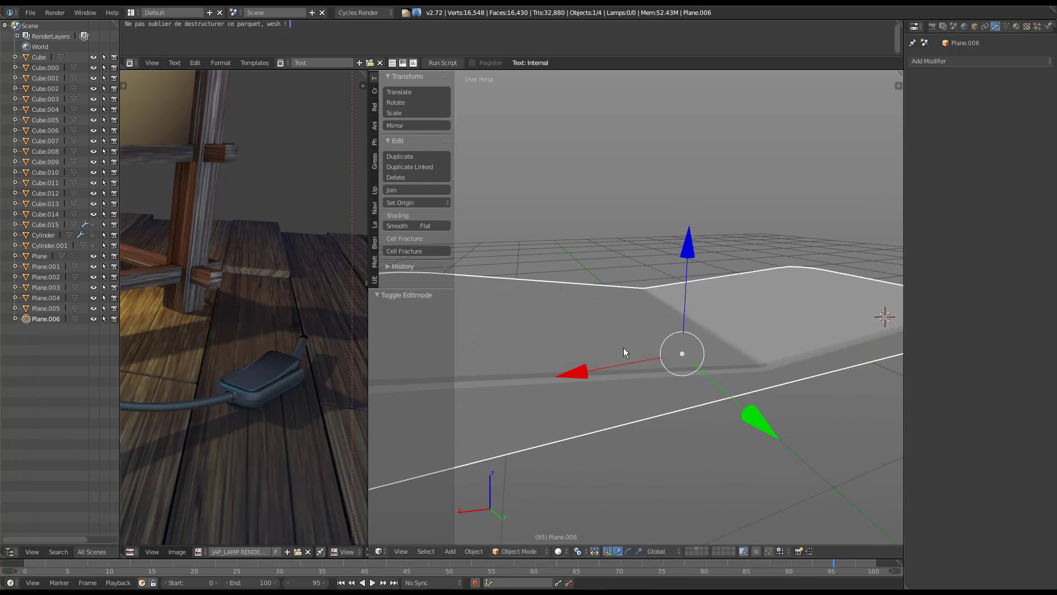
key("KP_Decimal")
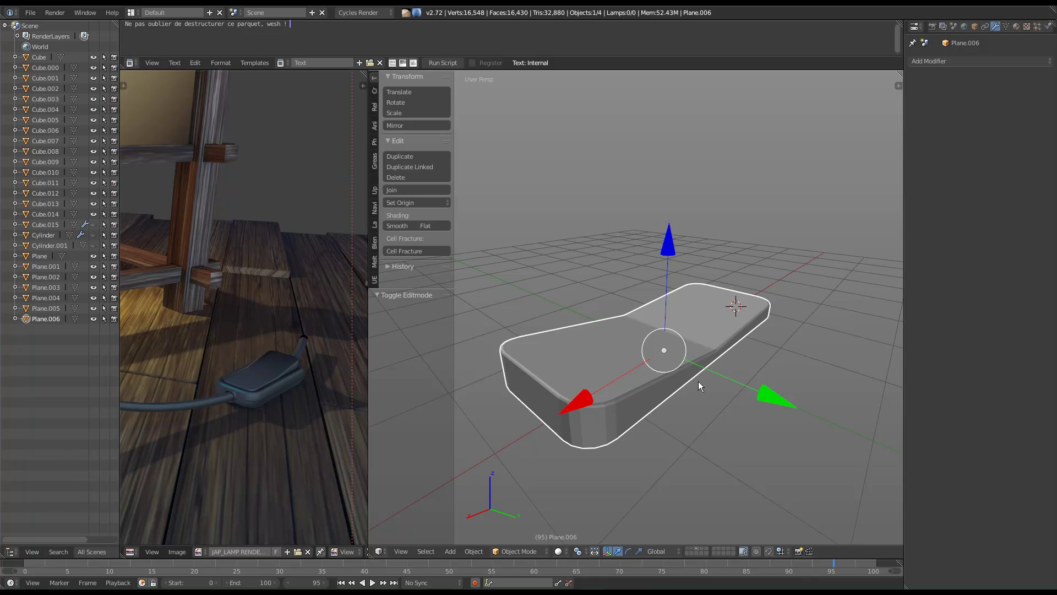
Add a Subdivision Surface modifier to the block with the view level set to 2.
key("space")
type("Subdivision Se")
key("Return")
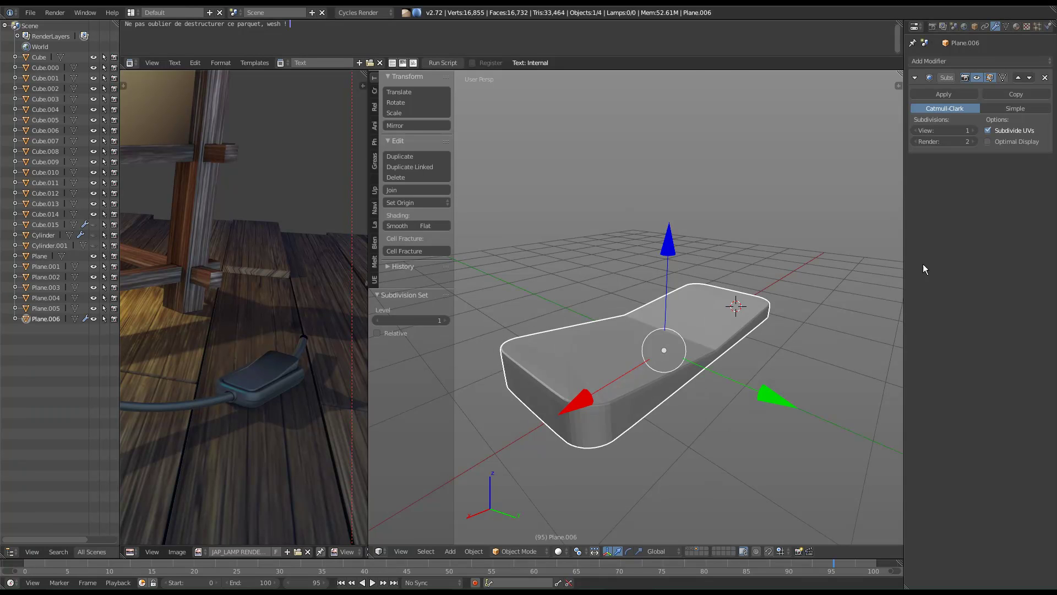
left_click(973, 131)
middle_click_drag(743, 331, 528, 363)
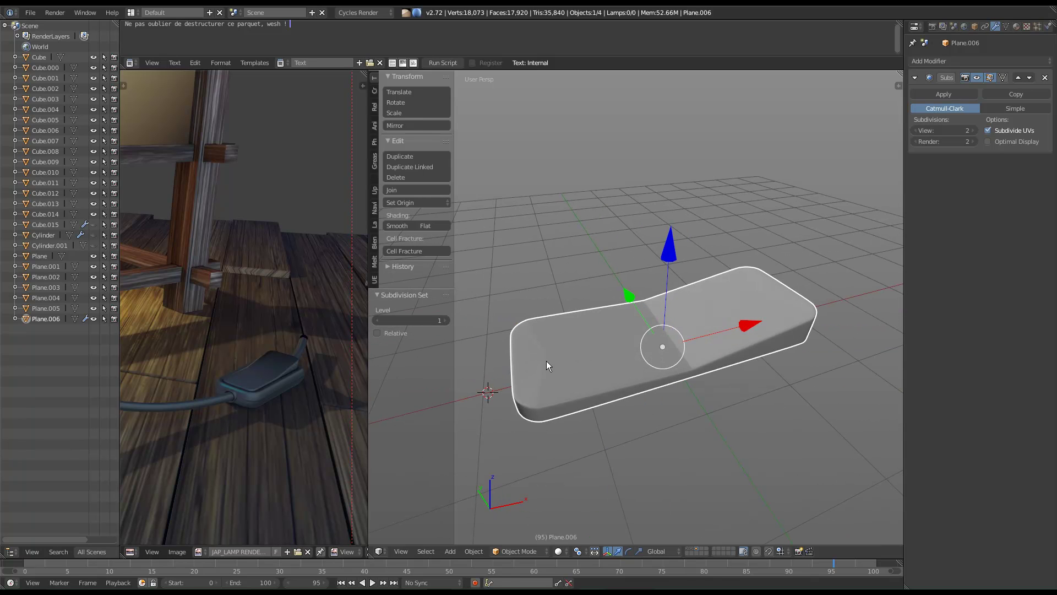
Return to Edit Mode in face selection and inset the lower half's upper face with a thickness of 0.041.
key("Tab")
key("ctrl+Tab")
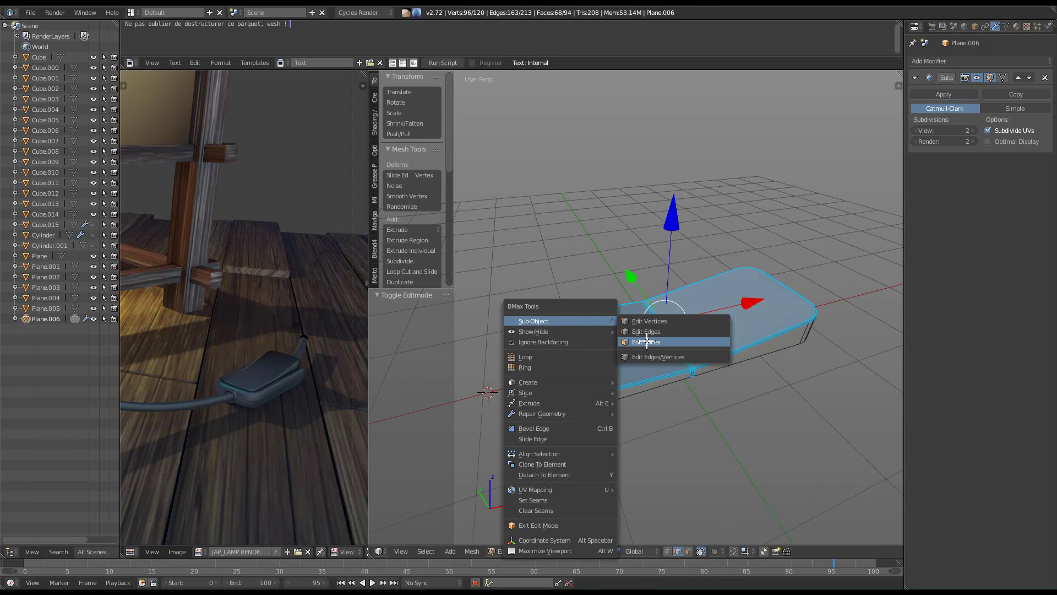
left_click(639, 337)
right_click(591, 341)
key("i")
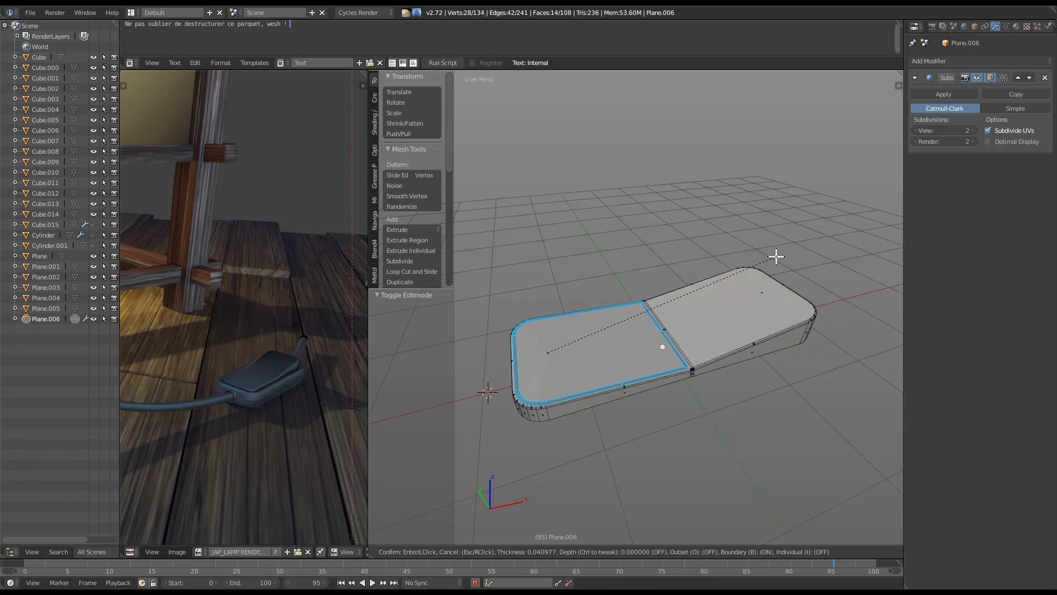
left_click(776, 252)
Inset the raised half's upper face with a thickness of 0.049.
right_click(713, 304)
key("i")
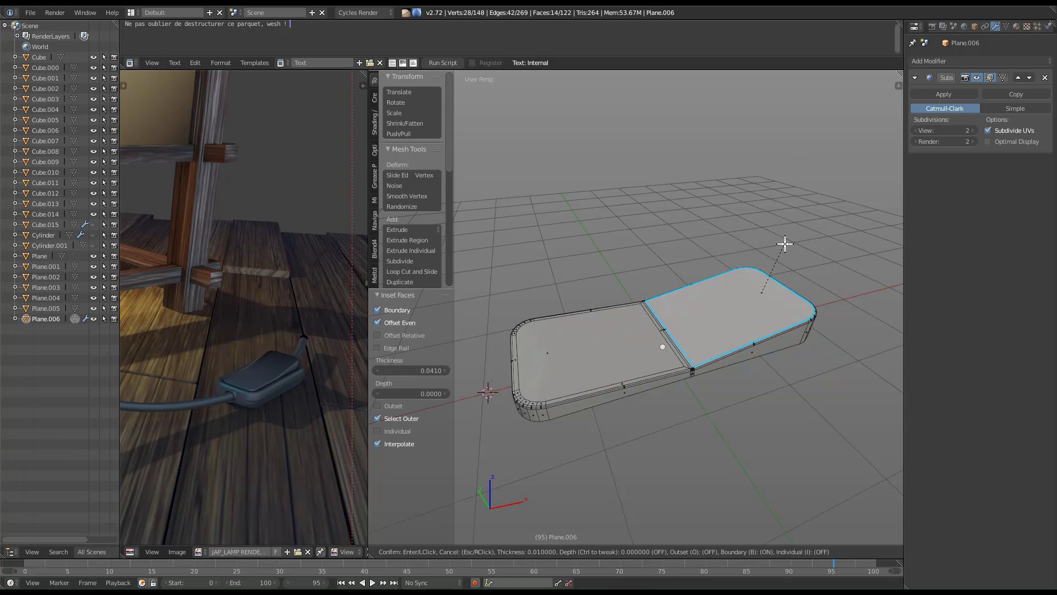
left_click(774, 248)
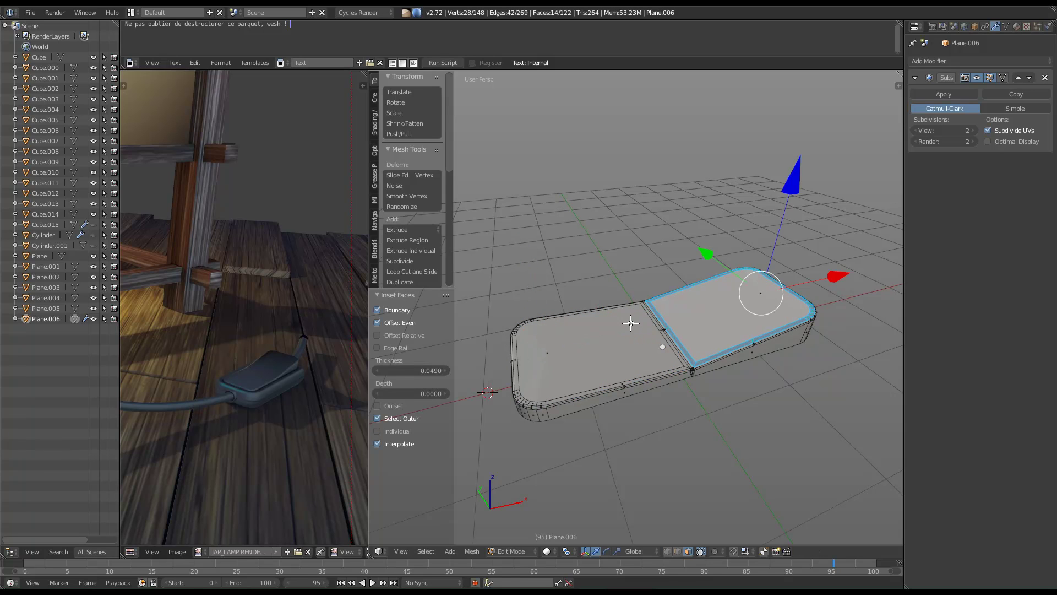
Merge each of the two inset upper faces at its centre.
right_click(619, 327)
key("alt+m")
left_click(618, 327)
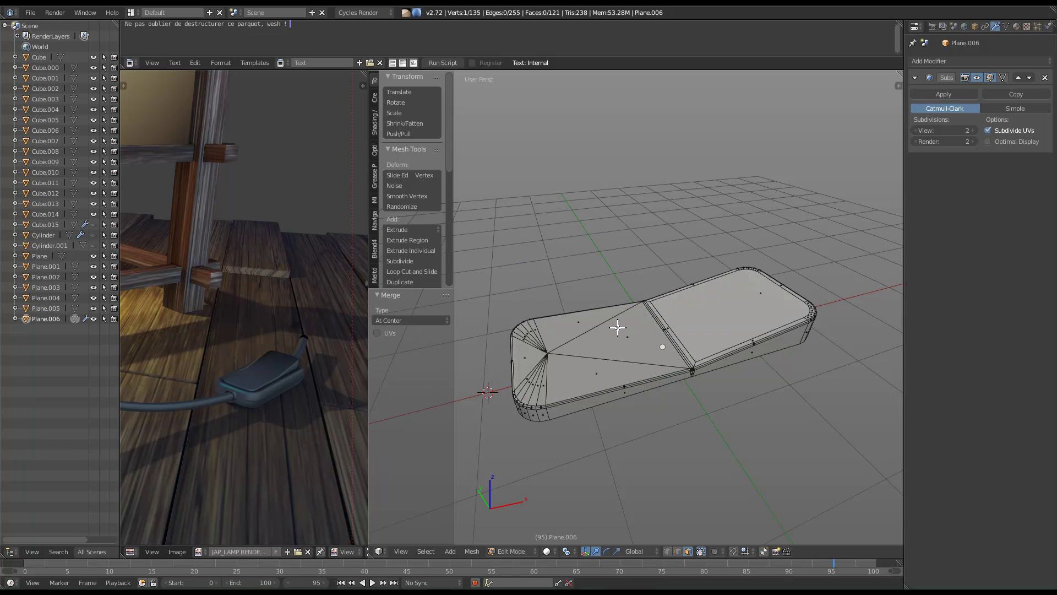
right_click(789, 321)
key("alt+m")
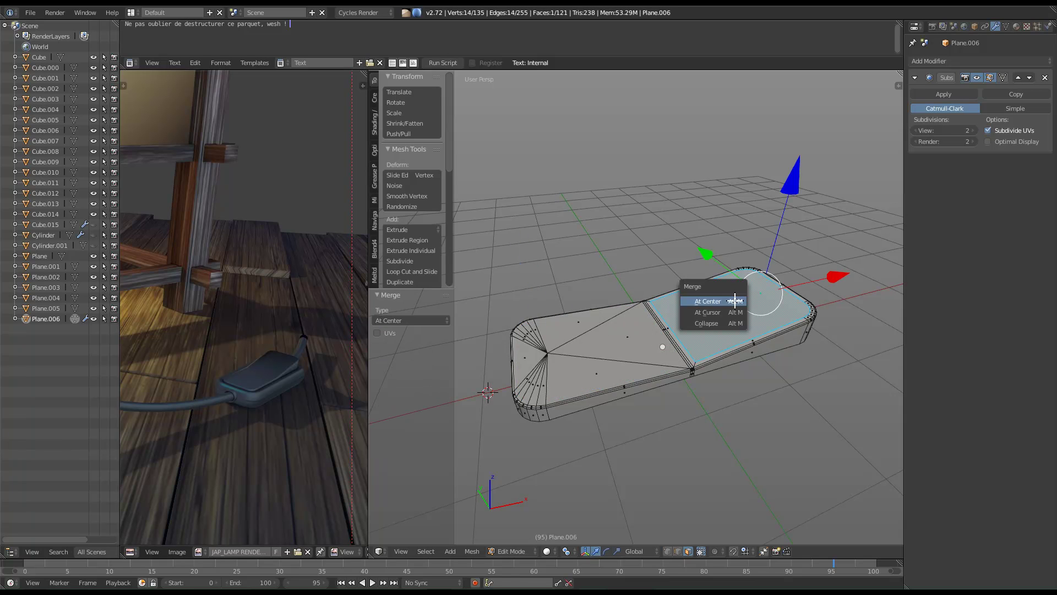
left_click(735, 300)
Examine the smoothed upper surface in Object Mode and compare it with the mesh around the merged centres.
key("Tab")
middle_click_drag(730, 301, 604, 408)
key("Tab")
middle_click_drag(512, 381, 591, 383)
scroll(590, 384, "up", 3)
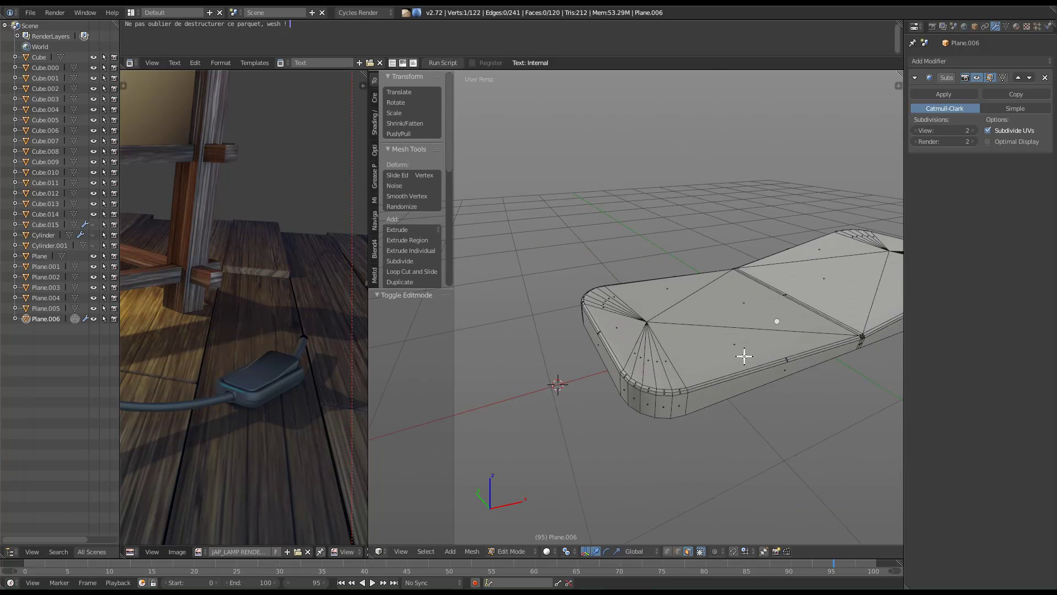
scroll(727, 357, "up", 3)
key("q")
mouse_move(676, 286)
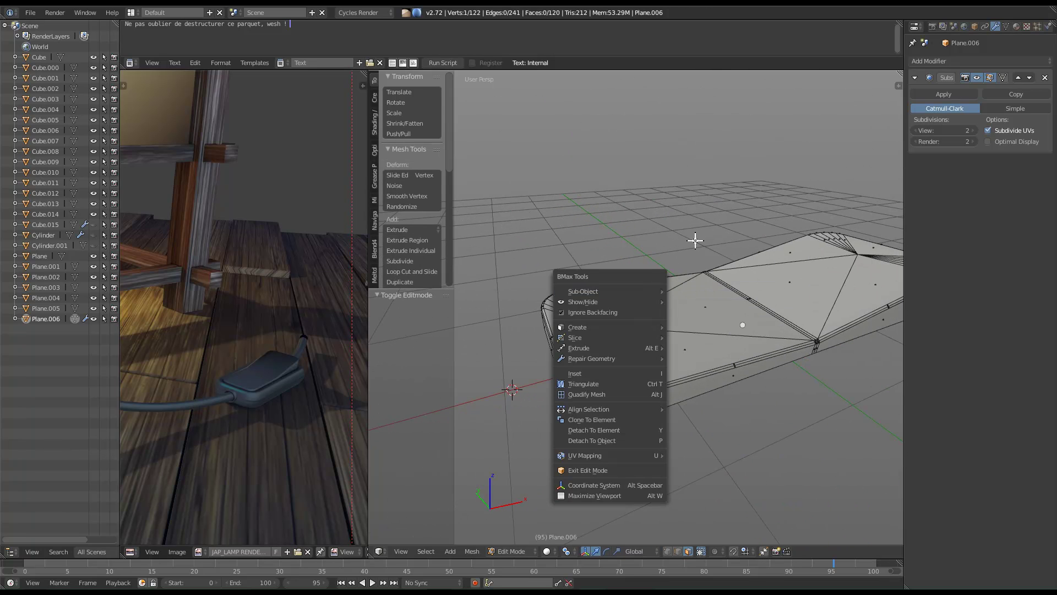
mouse_move(678, 331)
middle_mouse_down()
mouse_move(703, 349)
mouse_move(694, 344)
mouse_move(734, 427)
mouse_move(696, 340)
middle_mouse_up()
key("Tab")
scroll(679, 341, "up", 2)
mouse_move(621, 342)
middle_mouse_down()
mouse_move(580, 328)
mouse_move(606, 299)
mouse_move(609, 329)
middle_mouse_up()
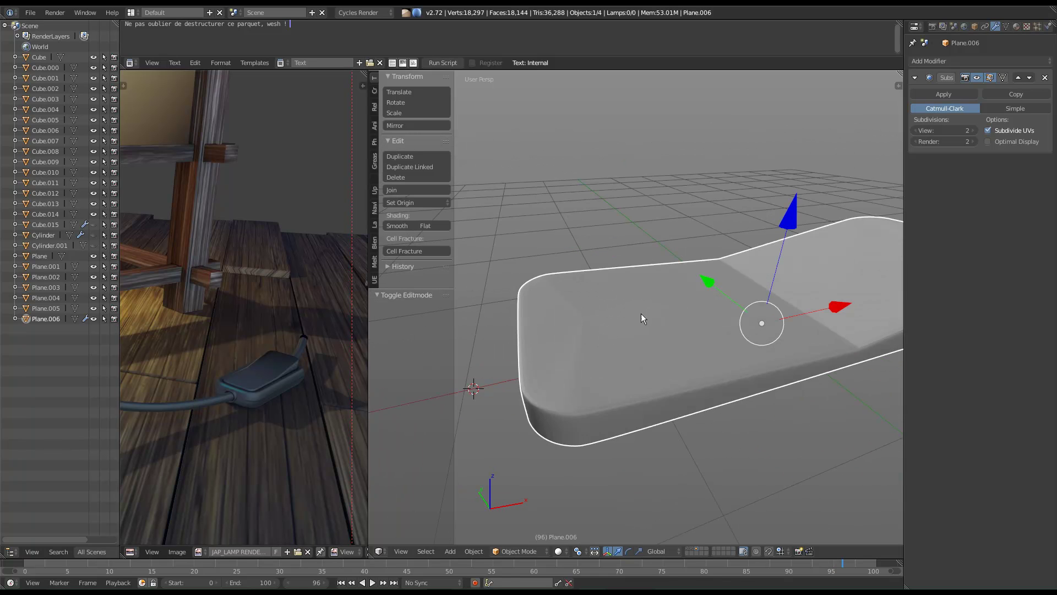
Undo both centre merges and the inset of the raised half's upper face.
key("Tab")
key("w")
key("Escape")
key("w")
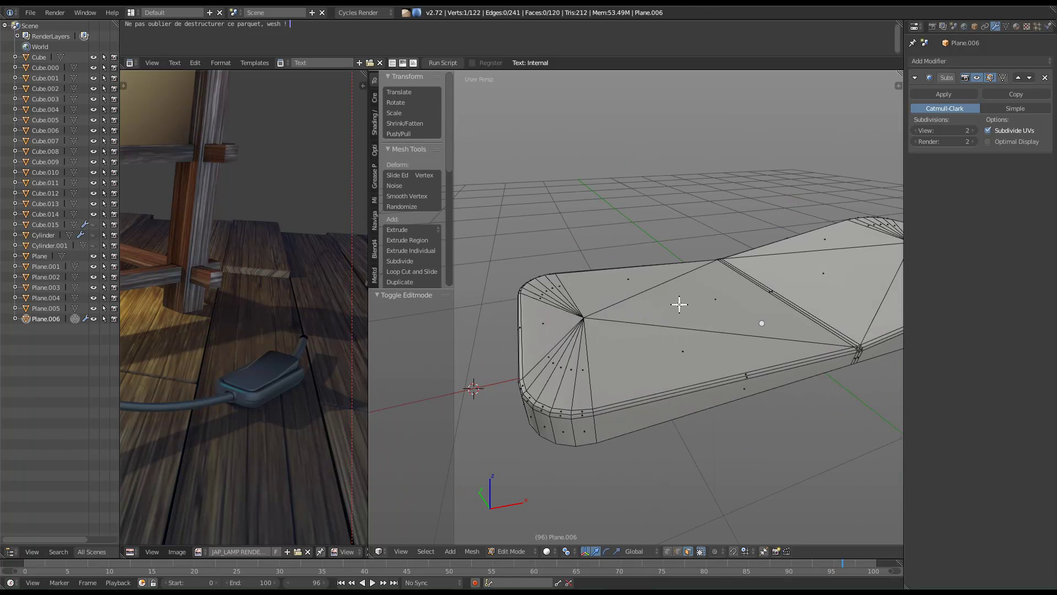
key("Escape")
key("w")
key("Escape")
key("ctrl+z")
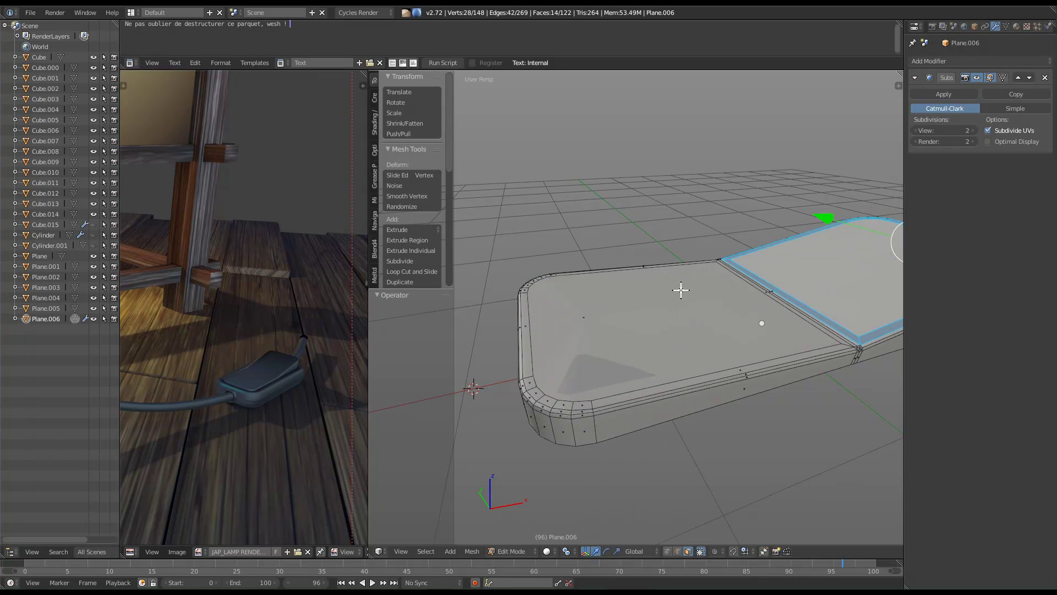
key("ctrl+z")
Select the block's two large upper faces, unwrap them, and check the smoothed block in Object Mode.
right_click(677, 330)
right_click(782, 300, "shift")
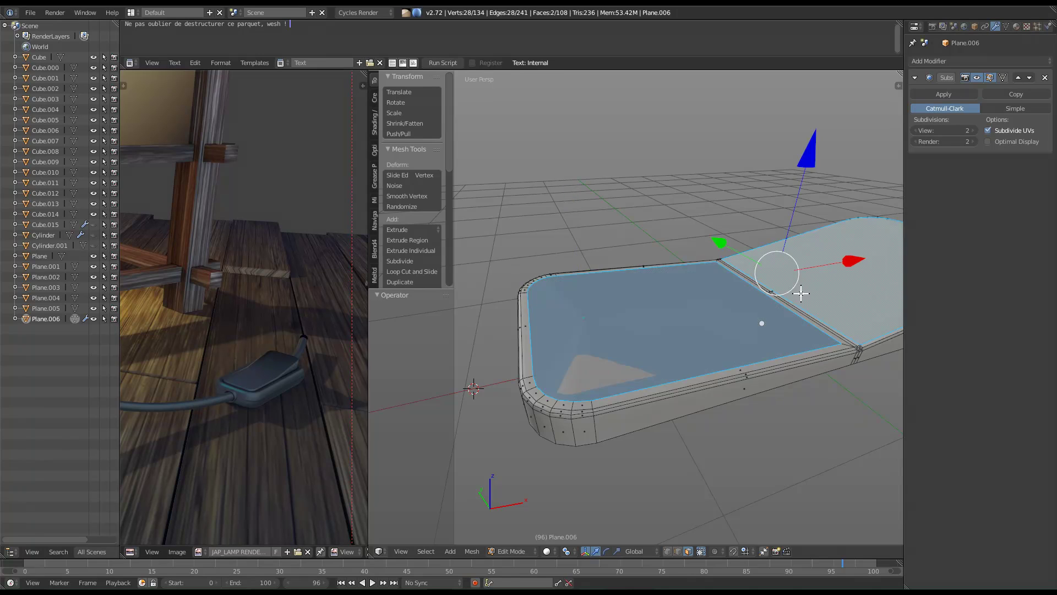
key("KP_Decimal")
middle_click_drag(837, 279, 821, 273)
key("u")
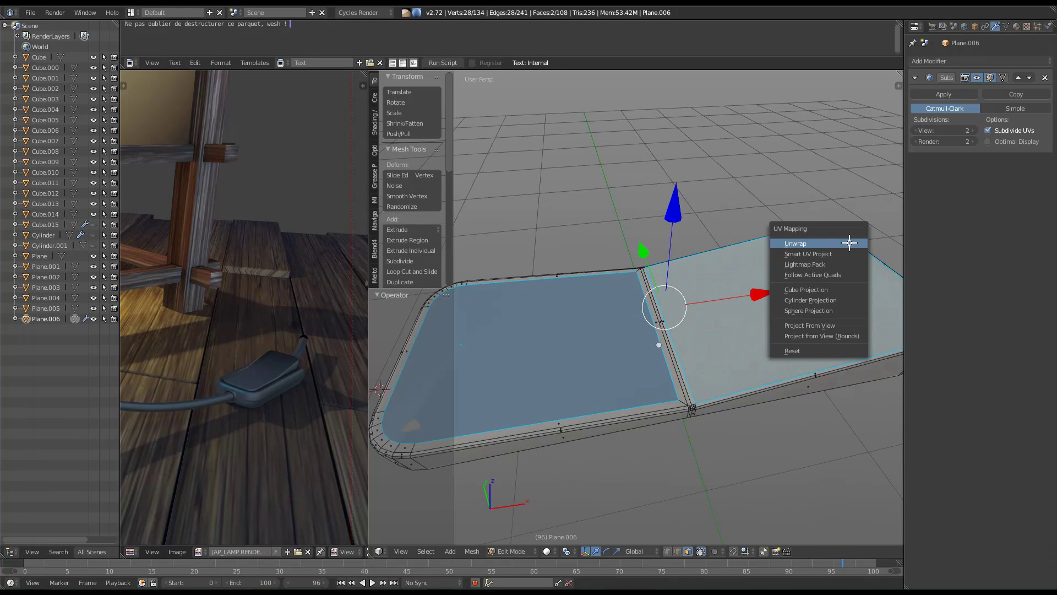
key("Return")
scroll(584, 330, "down", 2)
key("Tab")
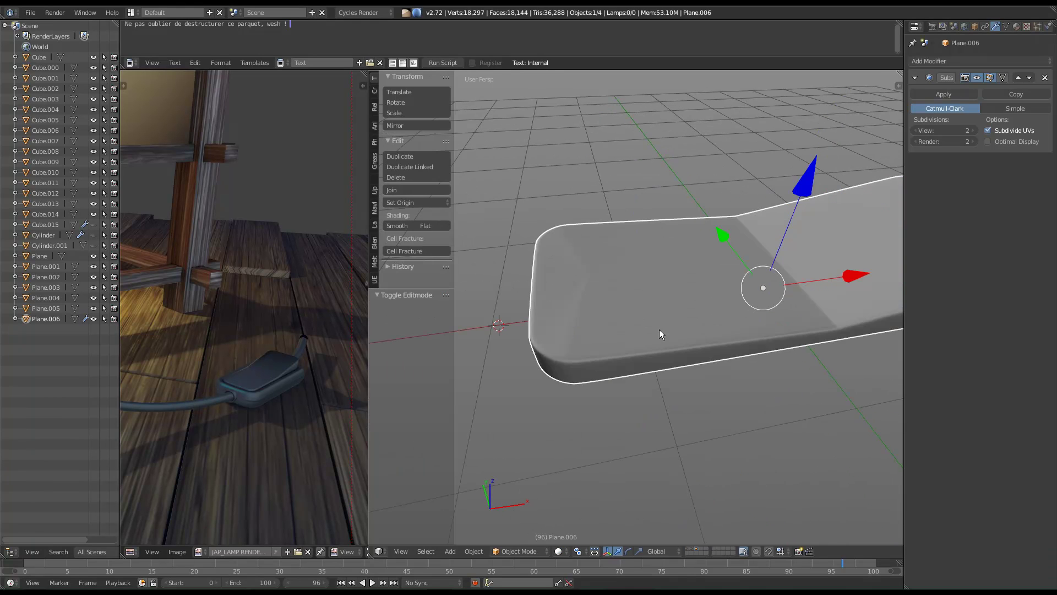
middle_click_drag(859, 232, 741, 292)
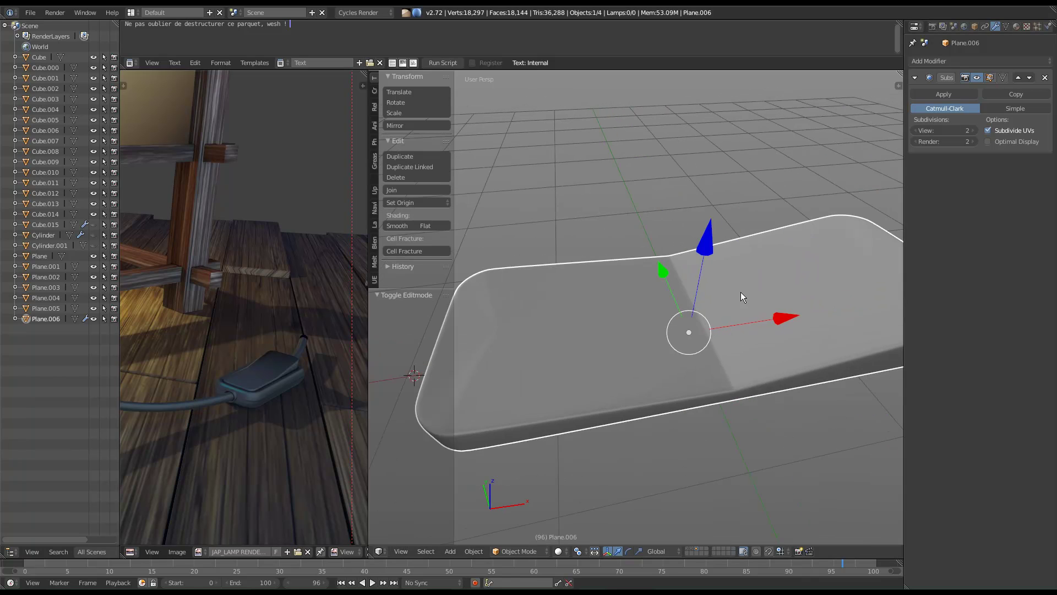
Inset the large upper face of the block's raised half by about 0.05.
key("ctrl+Up")
key("Tab")
scroll(871, 295, "down", 3)
right_click(893, 276)
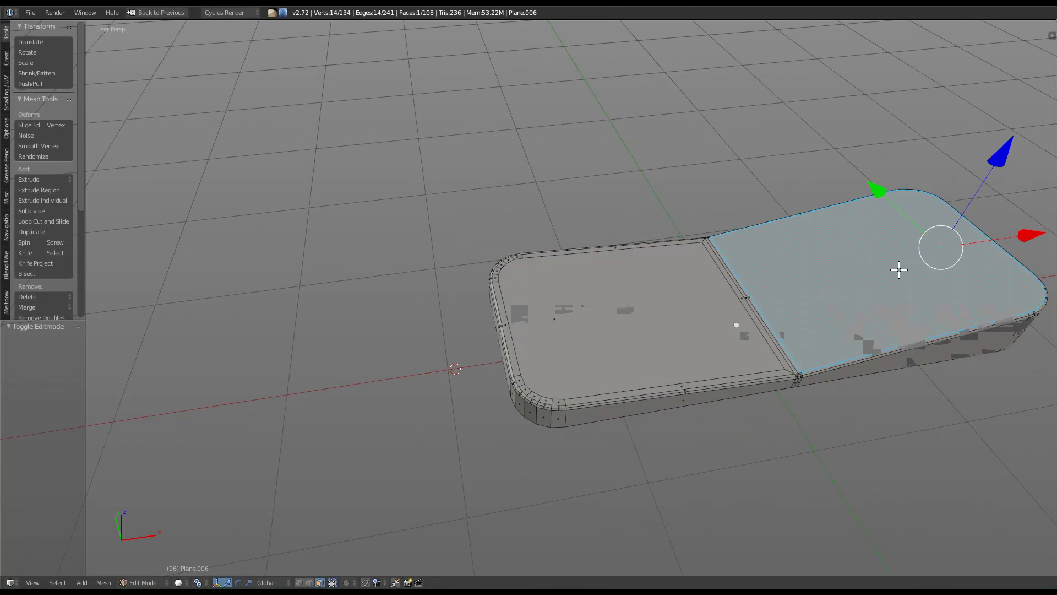
key("i")
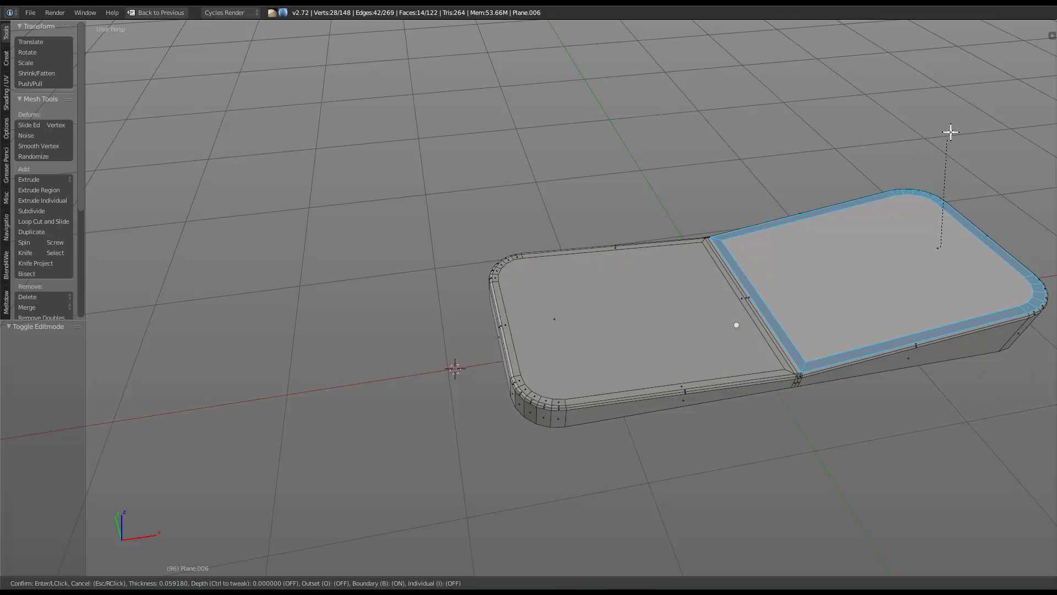
left_click(955, 123)
Delete the inset upper face of the raised half and the large upper face of the flat half.
key("x")
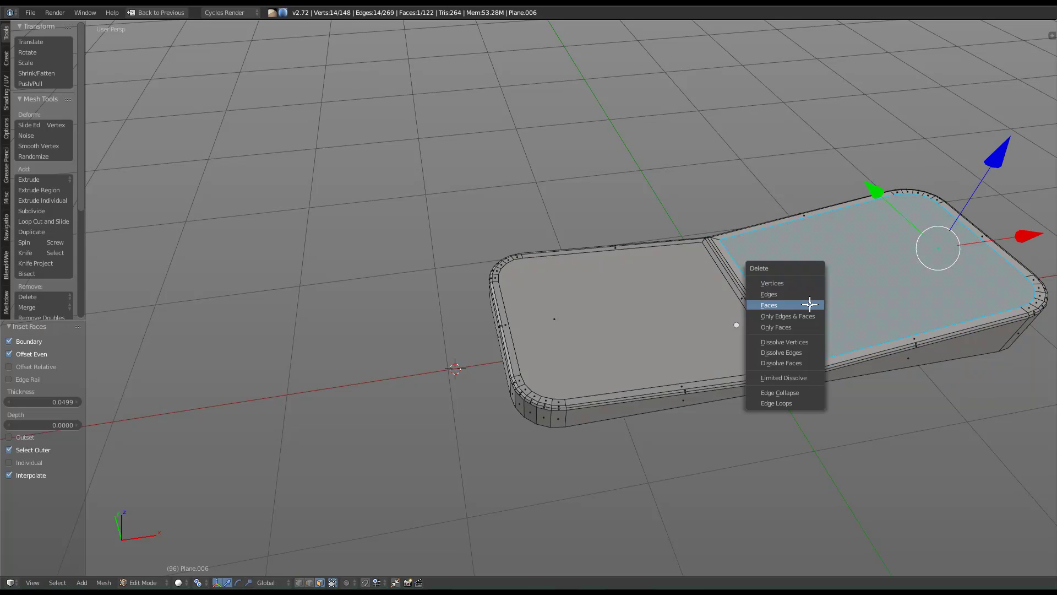
left_click(809, 304)
right_click(656, 317)
key("x")
left_click(657, 318)
In edge selection mode, fill a face between two opposite inner edges of the rounded corners at the flat half's outer end.
middle_click_drag(604, 283, 621, 260)
scroll(621, 259, "up", 3)
key("q")
mouse_move(495, 264)
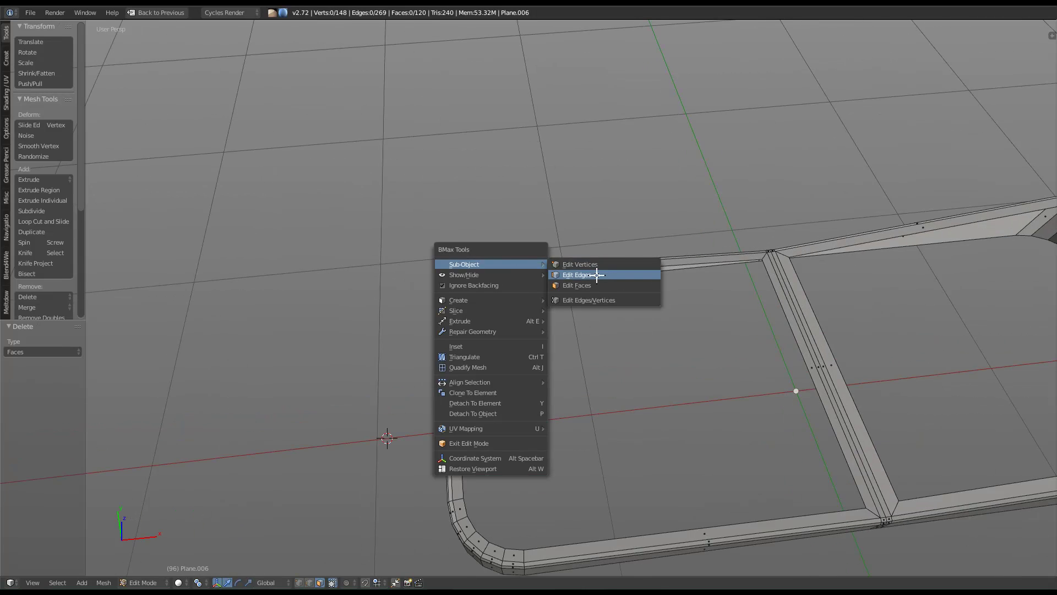
left_click(596, 275)
right_click(486, 282)
middle_click_drag(509, 441, 375, 419)
right_click(531, 484, "shift")
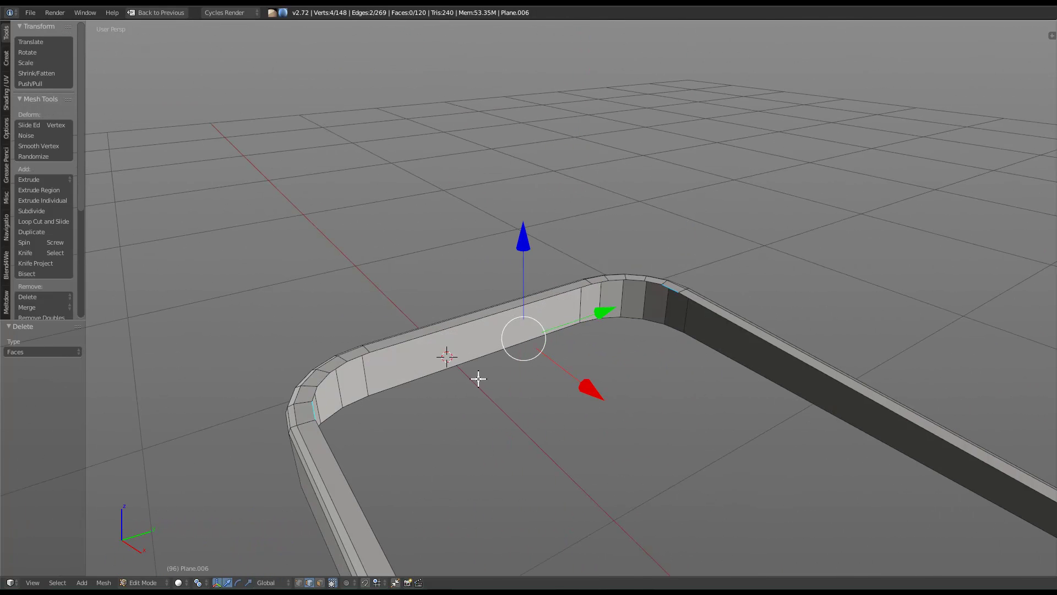
middle_click_drag(645, 314, 645, 345)
key("f")
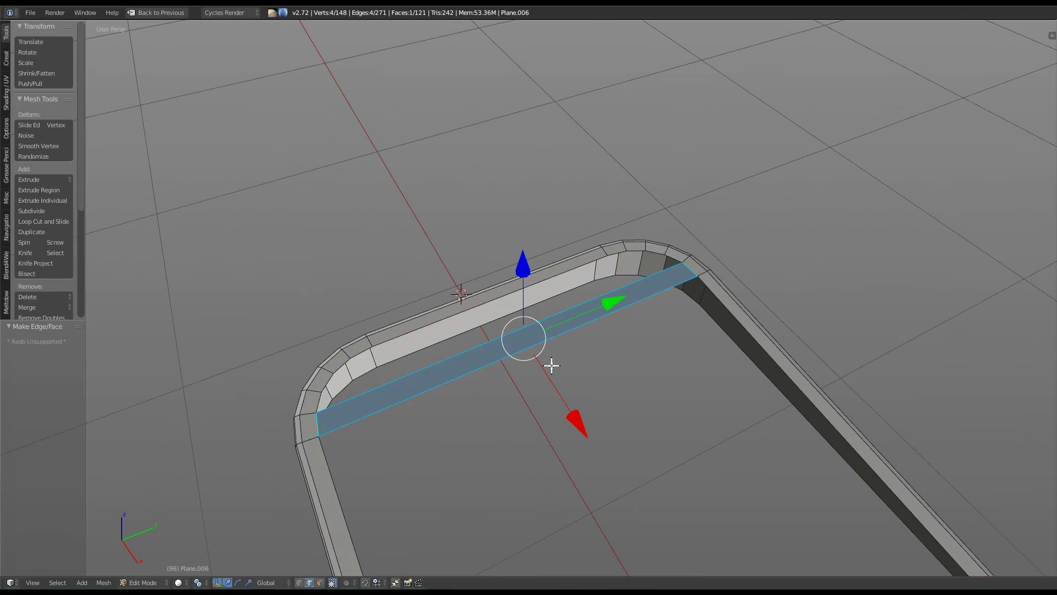
Select the rounded corner's inner edge adjacent to one end of the new bridging face.
middle_click_drag(550, 366, 487, 387)
right_click(429, 406)
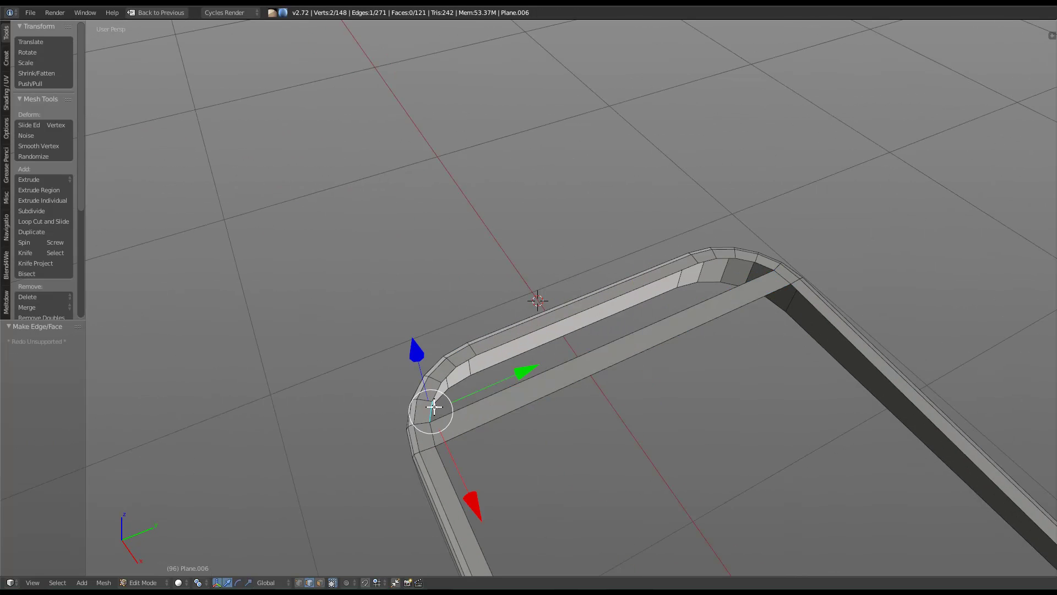
Fill the opening at the flat half's rounded end with four face strips bridging the opposing inner edges.
right_click(760, 265, "shift")
key("f")
right_click(437, 388)
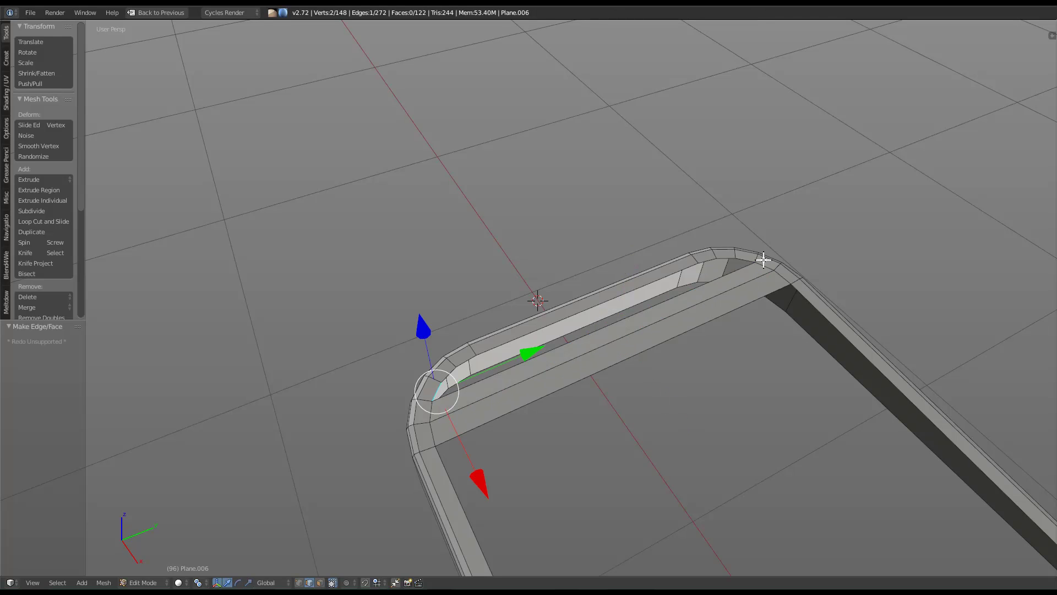
right_click(736, 264, "shift")
key("f")
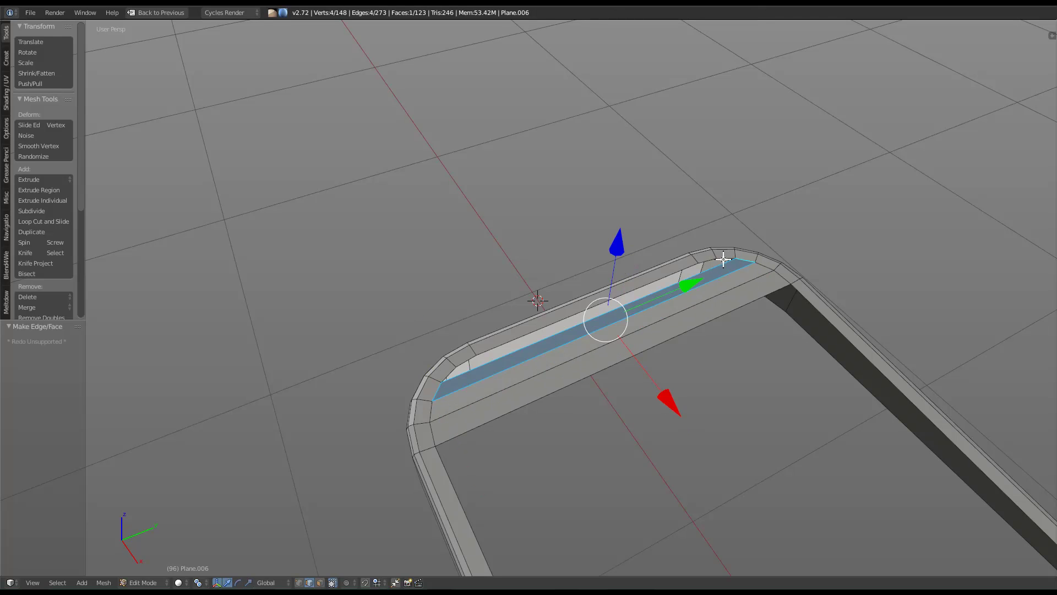
right_click(722, 259)
right_click(457, 370, "shift")
key("f")
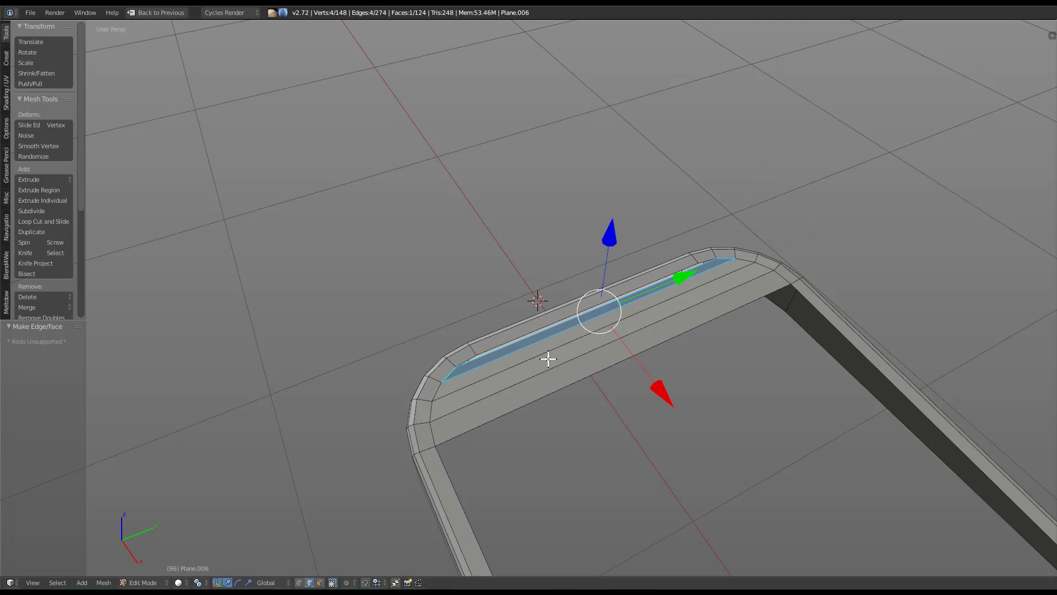
right_click(539, 336)
right_click(538, 330)
right_click(538, 325, "shift")
key("f")
Fill the flat half's large opening with one face between its two cross edges and check the result in Object Mode.
middle_click_drag(582, 344, 660, 349)
right_click(661, 349)
right_click(523, 169, "shift")
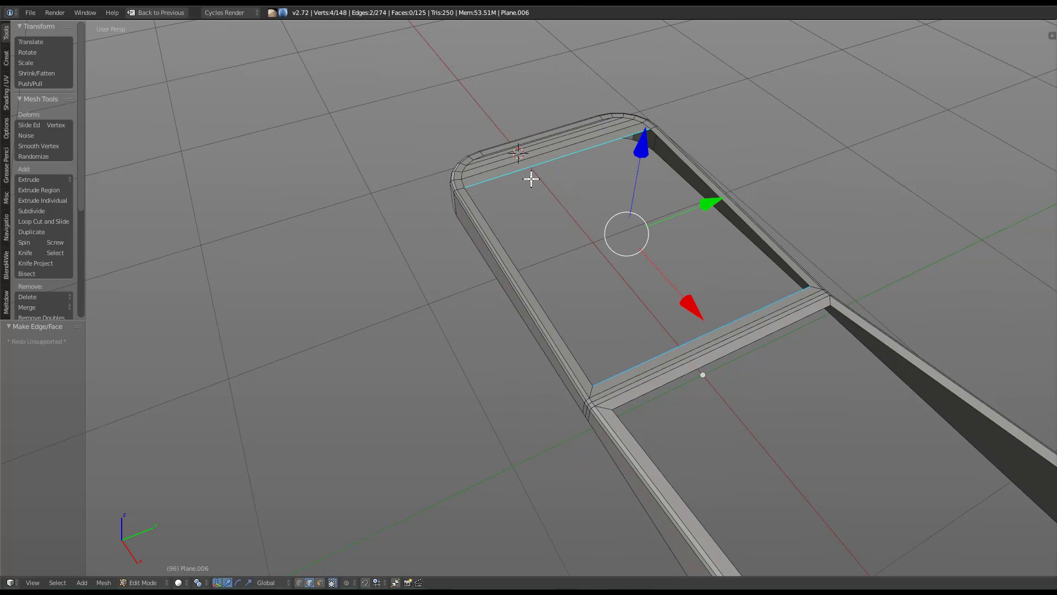
key("f")
middle_click_drag(666, 308, 573, 326)
key("a")
key("Tab")
key("Tab")
key("Tab")
key("Tab")
scroll(637, 245, "up", 2)
Fill the sloped half's large opening with a single face between its two long side edges in edge selection mode.
right_click(648, 172)
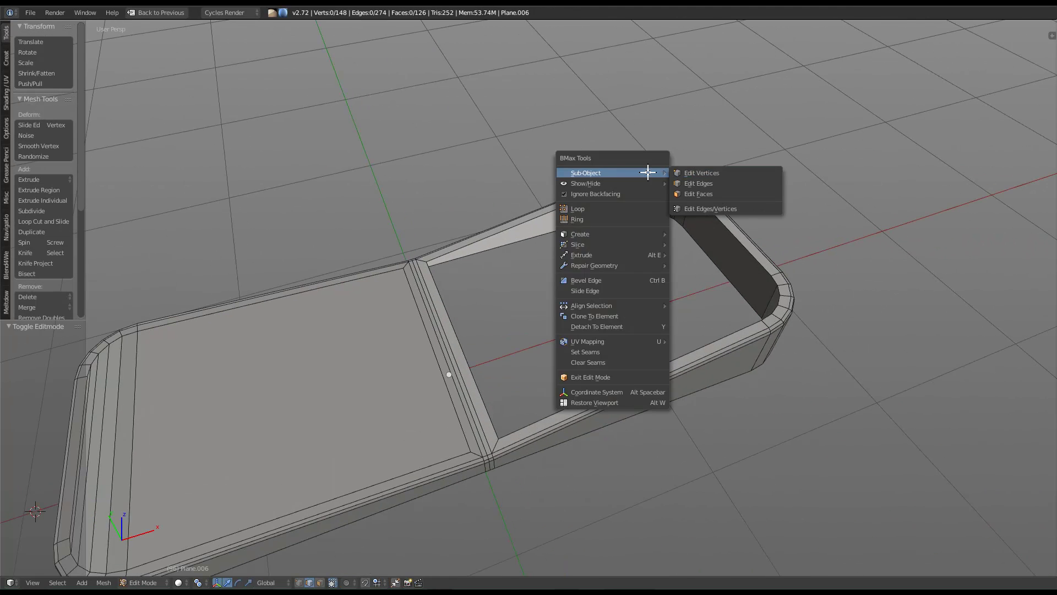
left_click(698, 184)
right_click(731, 331)
right_click(593, 197, "shift")
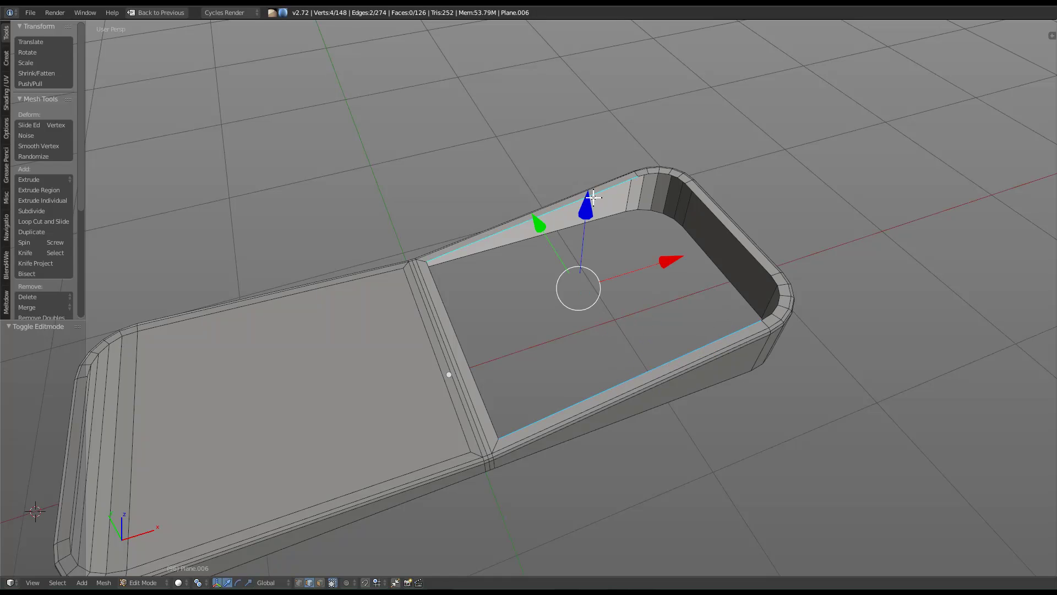
key("f")
Bridge the first three pairs of opposing corner edges at the sloped half's rounded end with face strips.
right_click(767, 315)
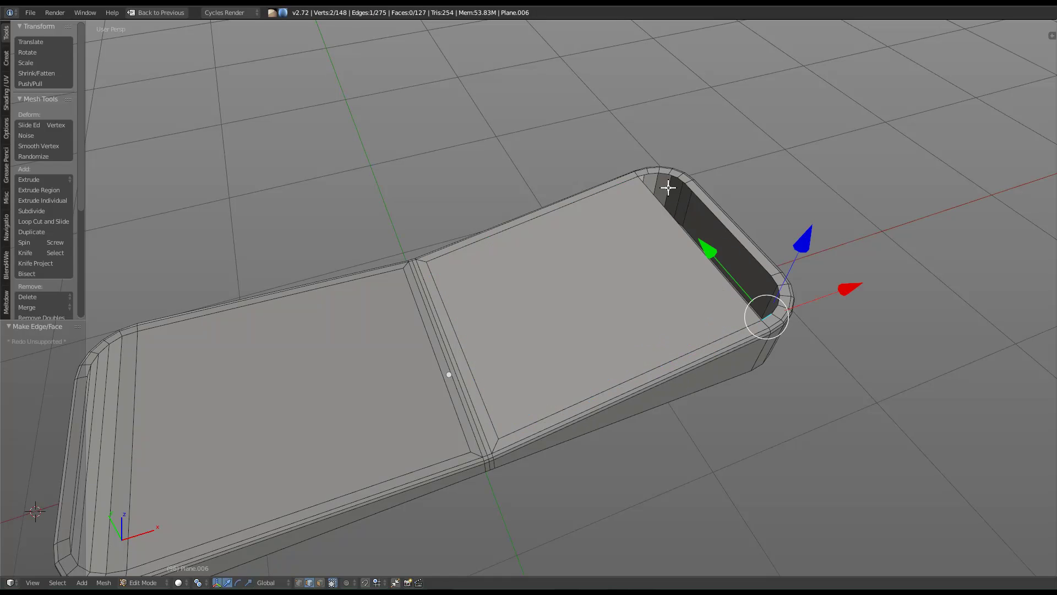
right_click(643, 174, "shift")
key("f")
right_click(654, 174)
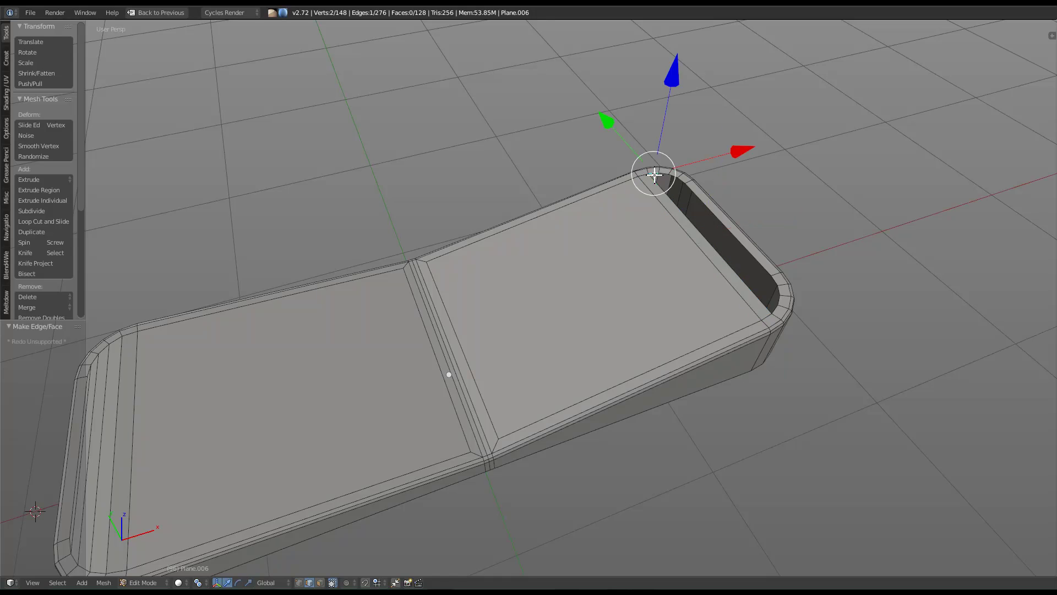
right_click(772, 307, "shift")
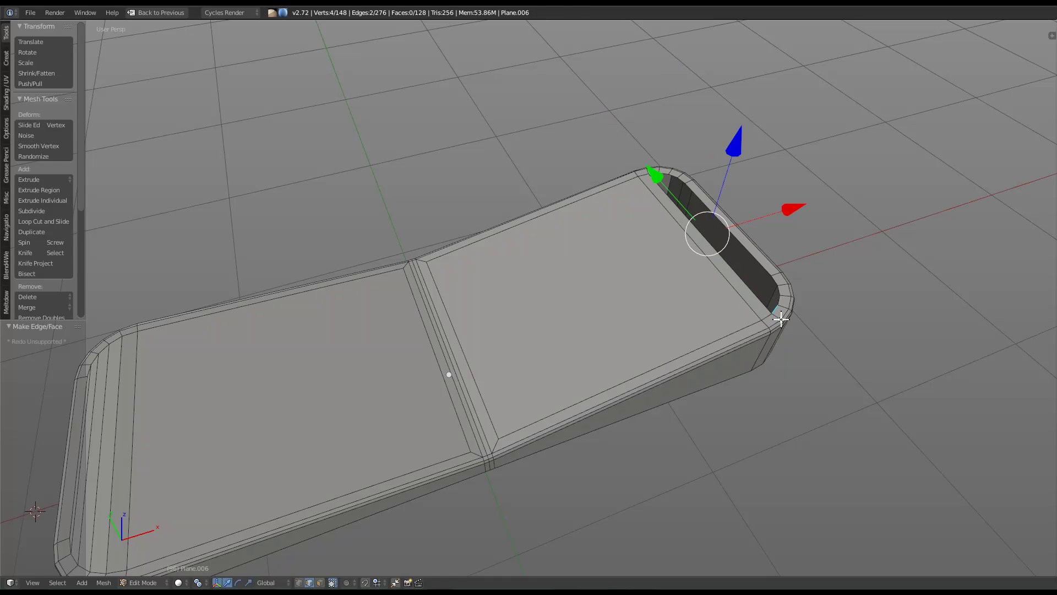
key("f")
right_click(781, 300)
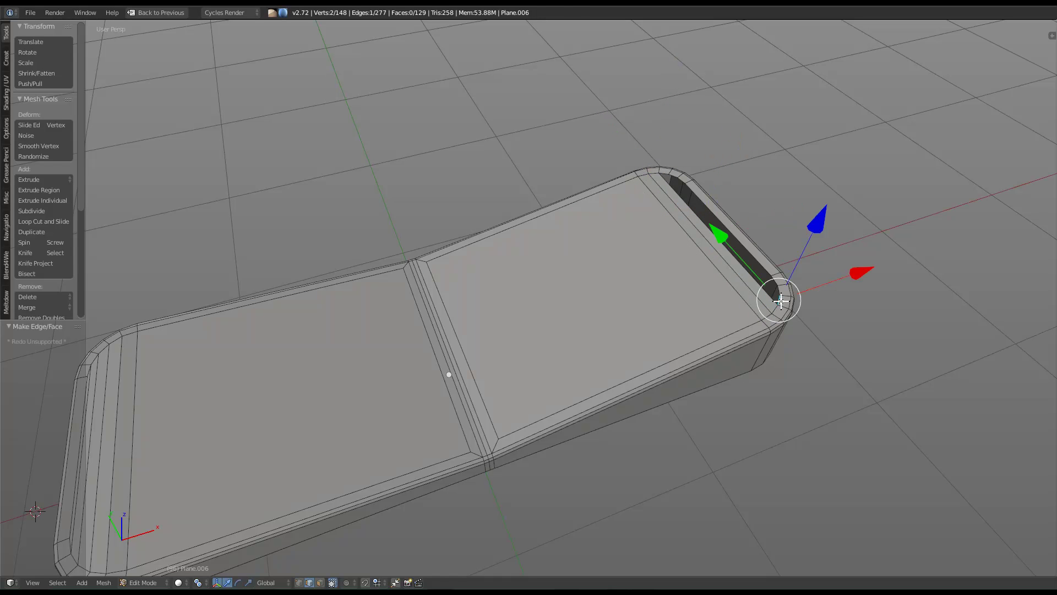
right_click(666, 186, "shift")
key("f")
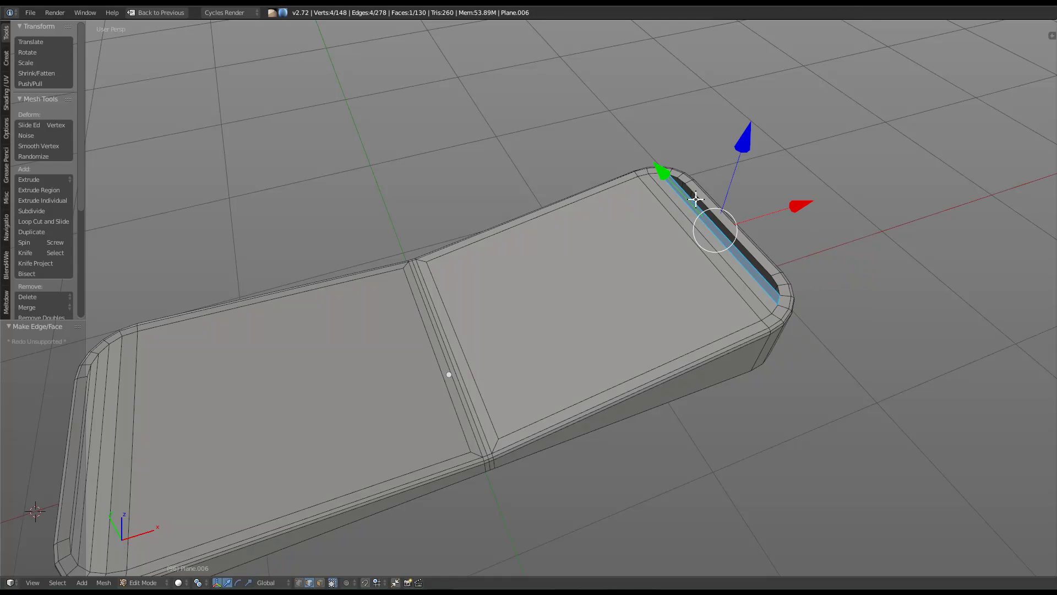
Close the remaining slot at the sloped half's rounded end with two more faces.
right_click(676, 174)
right_click(780, 287, "shift")
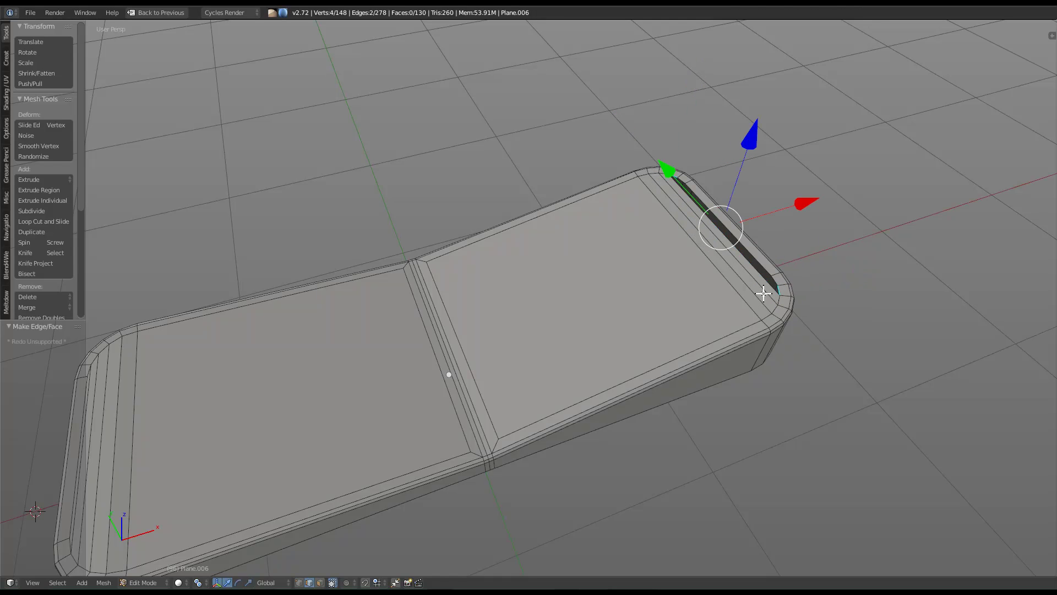
key("f")
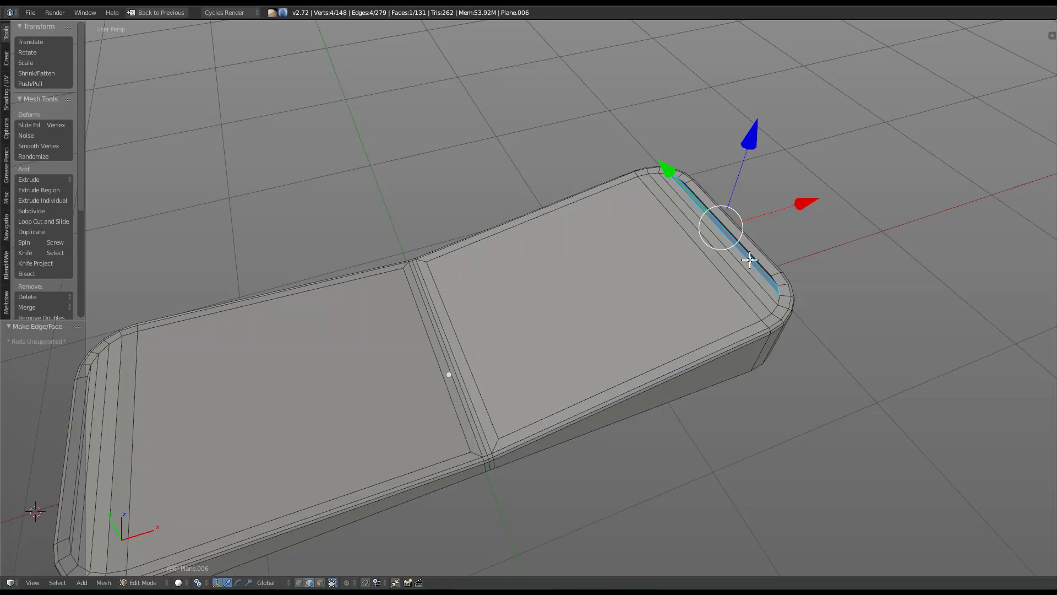
key("ctrl+z")
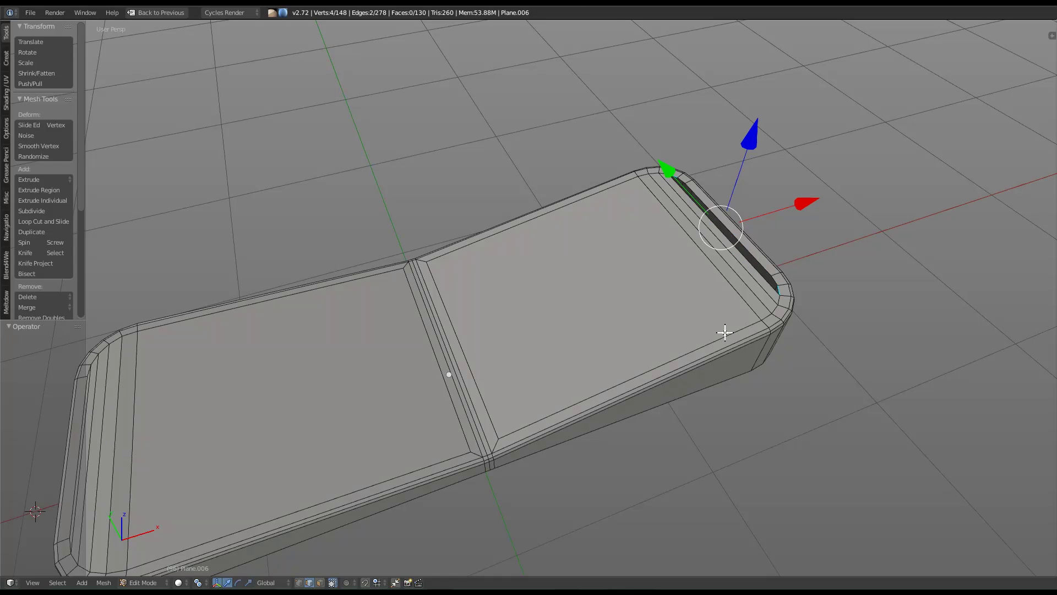
key("f")
key("f")
Try relaxing the top faces of both halves together with their surrounding border faces, and undo the relaxation.
key("space")
mouse_move(695, 213)
left_click(734, 234)
right_click(630, 277)
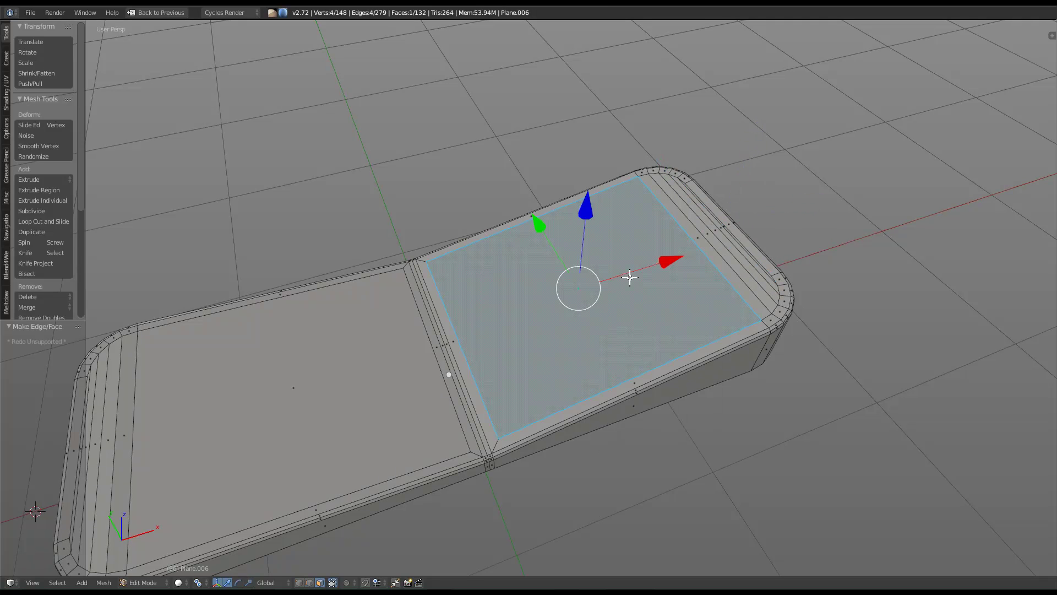
right_click(724, 226, "ctrl")
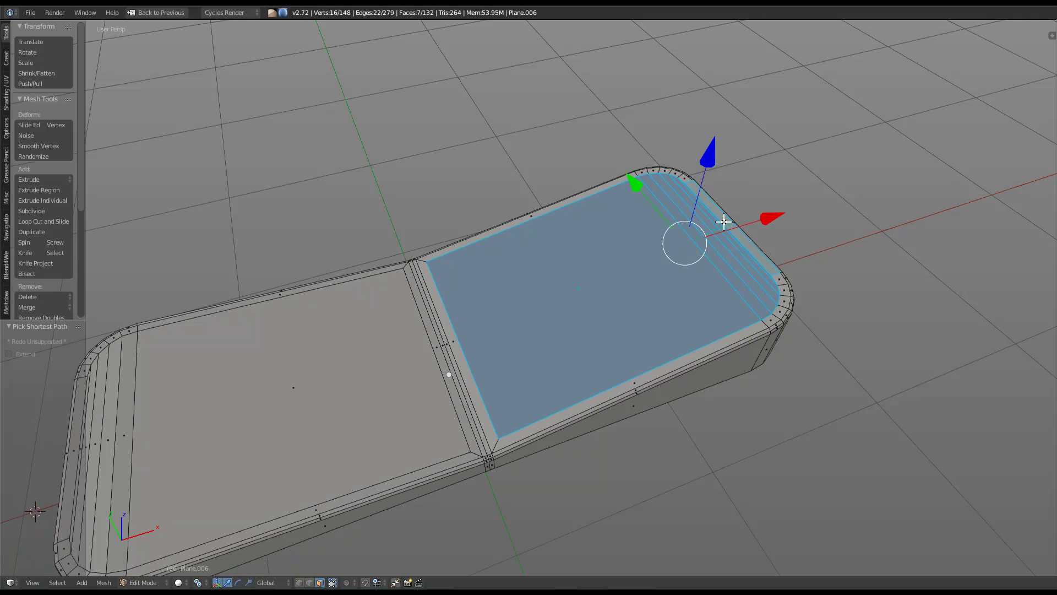
right_click(428, 326, "shift")
middle_click_drag(321, 387, 384, 399)
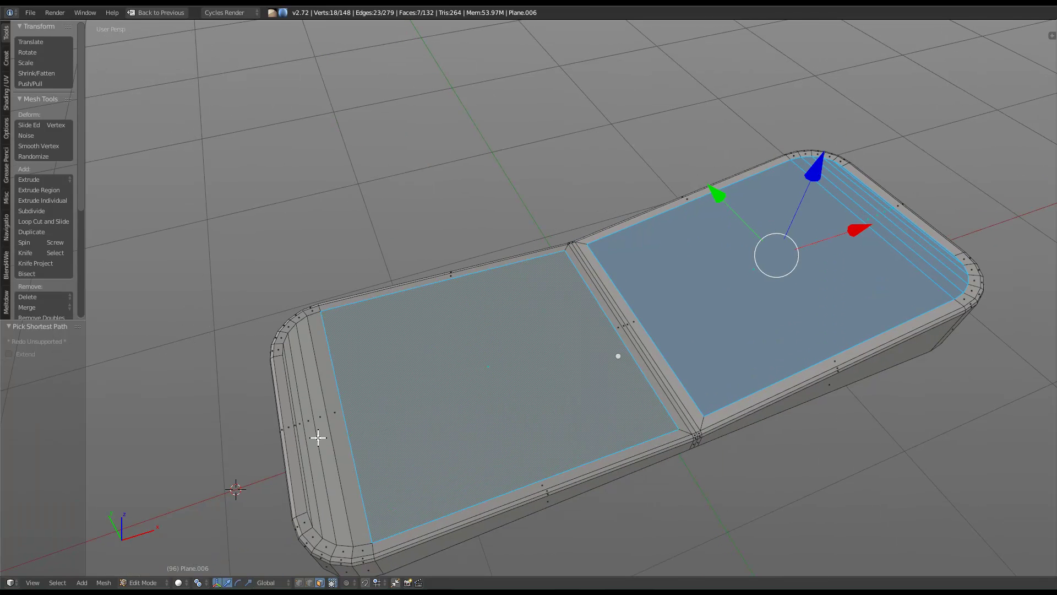
right_click(297, 434, "ctrl")
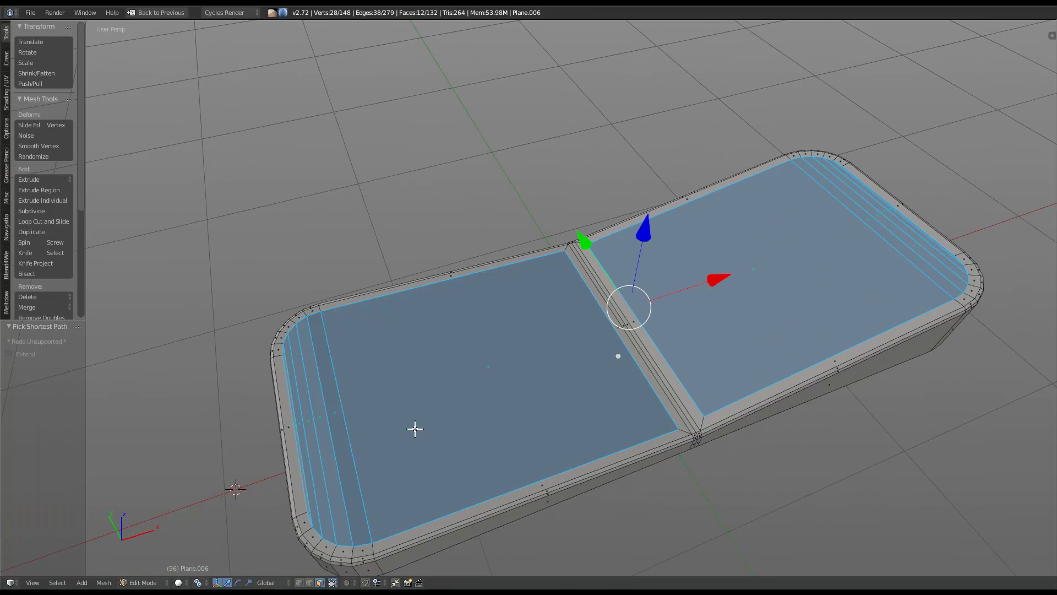
key("ctrl+KP_Add")
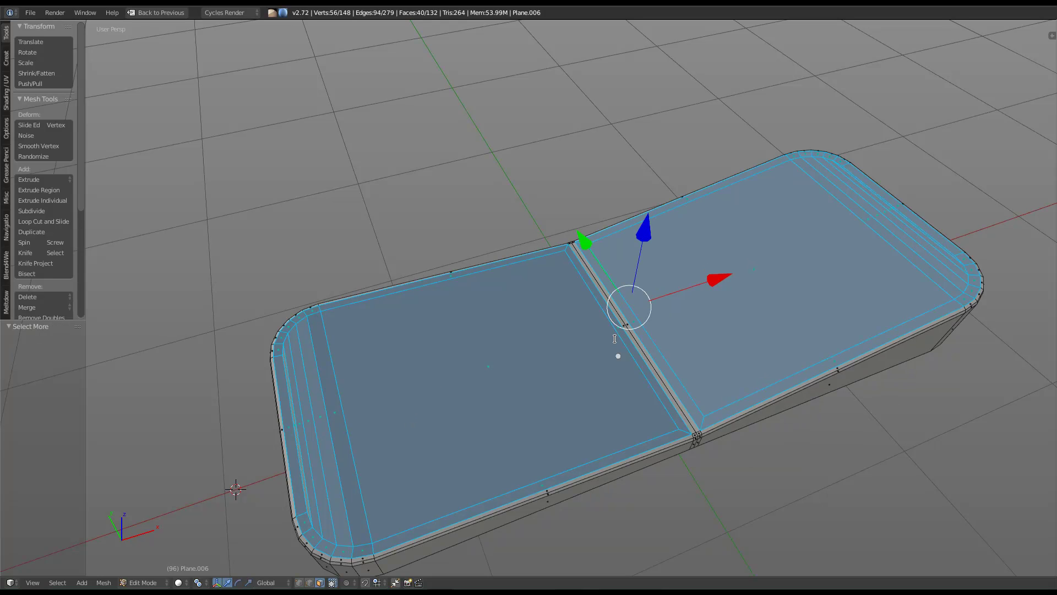
key("space")
type("Subdivision Se")
type("relax")
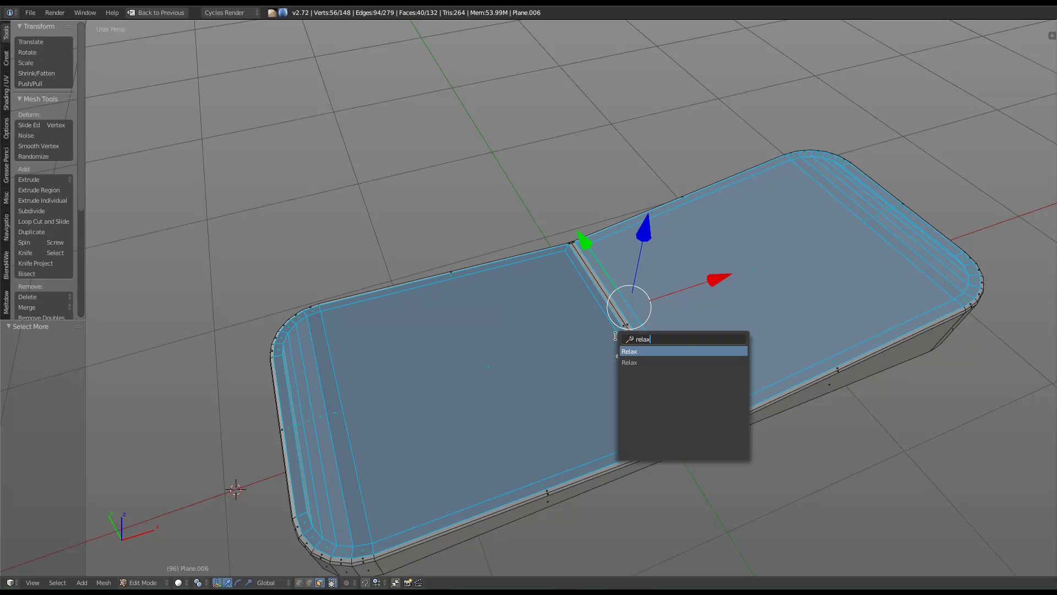
left_click(639, 350)
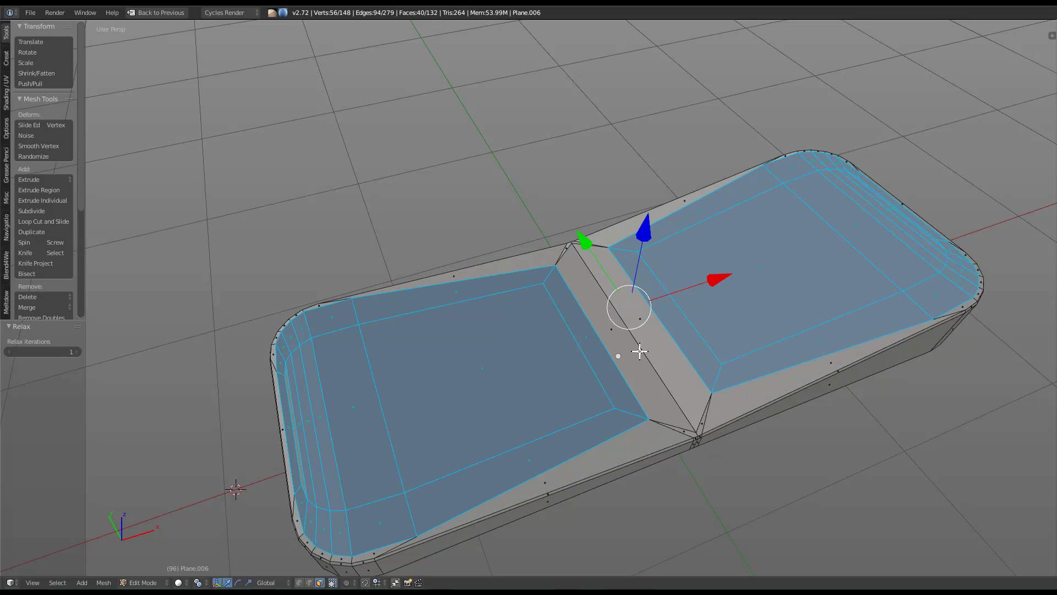
key("space")
left_click(497, 398)
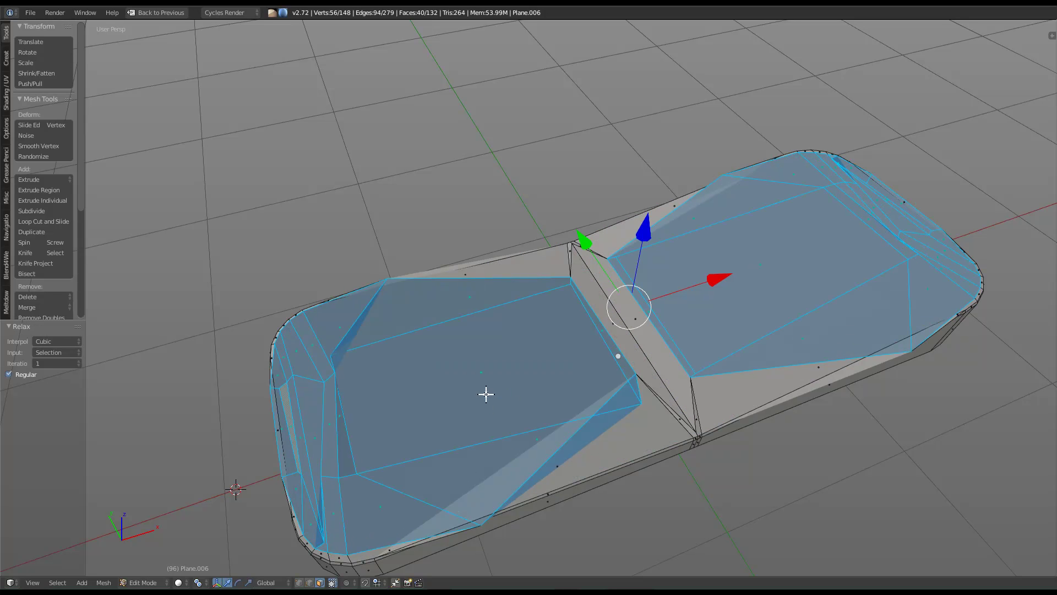
key("ctrl+z")
Return the button mesh to Object Mode and restore the full multi-editor layout.
middle_click_drag(511, 434, 569, 408)
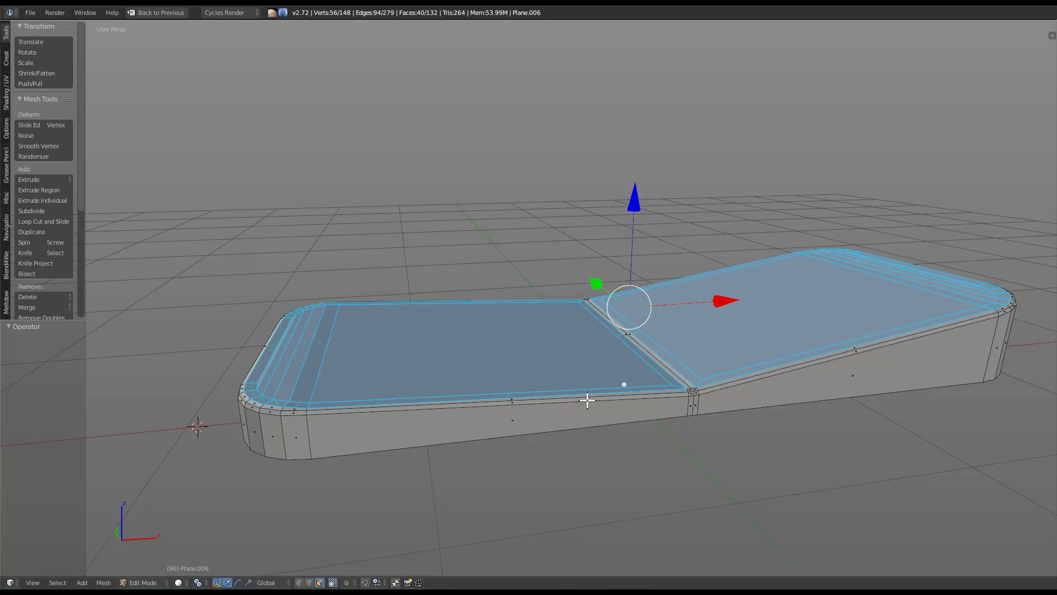
middle_click_drag(538, 361, 840, 319)
key("Tab")
scroll(818, 309, "down", 2)
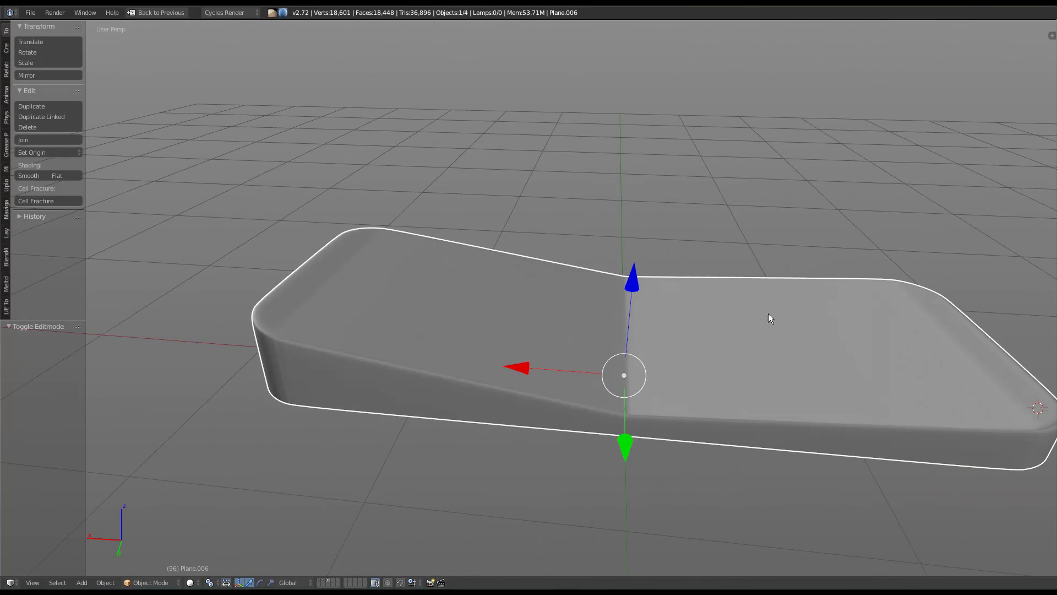
key("ctrl+space")
middle_click_drag(657, 375, 693, 403)
middle_click_drag(803, 233, 698, 337)
Apply Shade Smooth to the switch button.
key("space")
type("shaf")
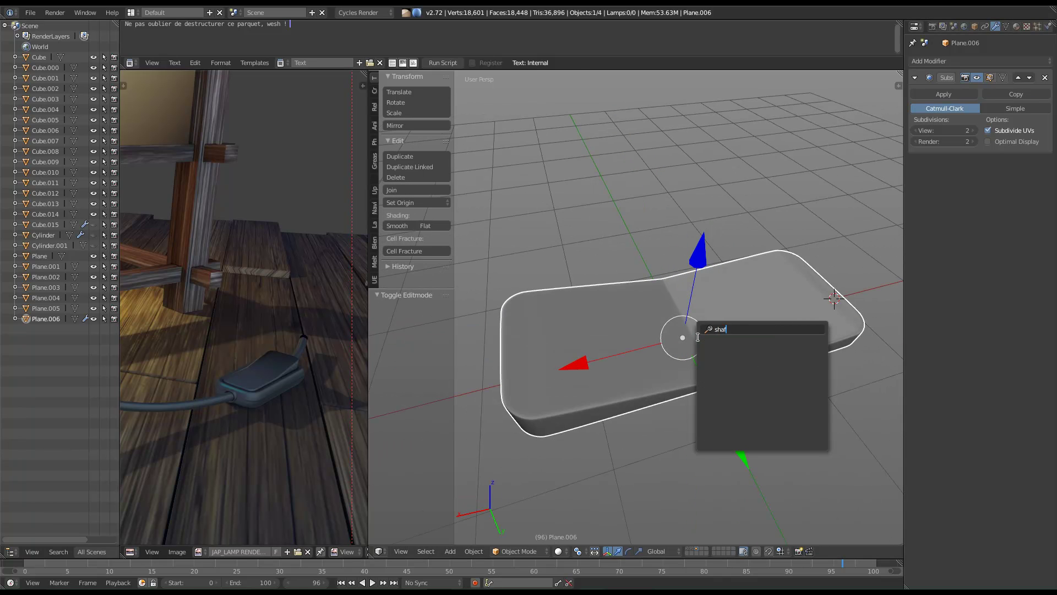
key("BackSpace")
type("d")
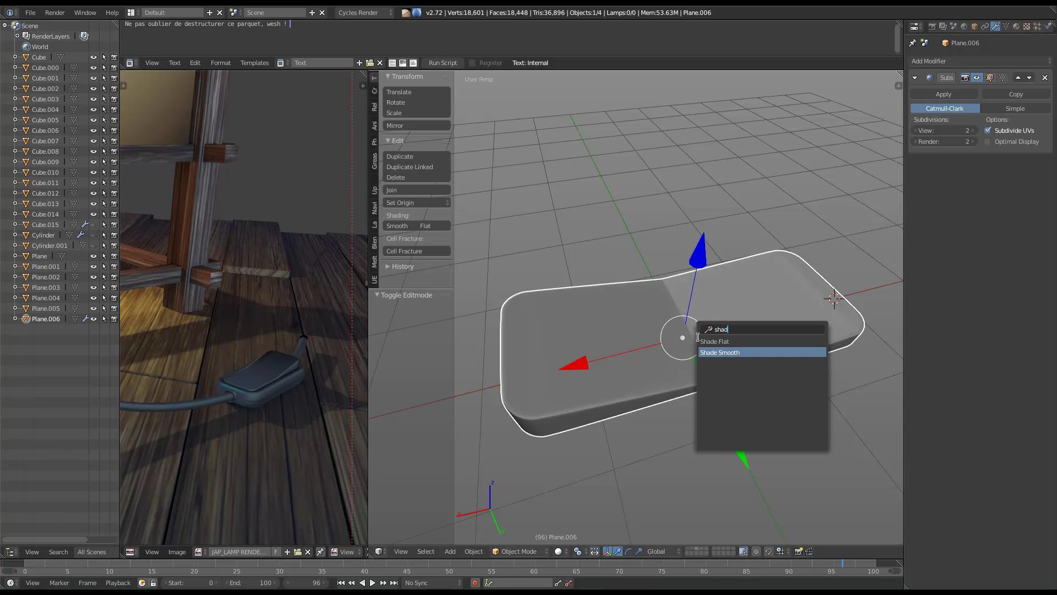
key("Return")
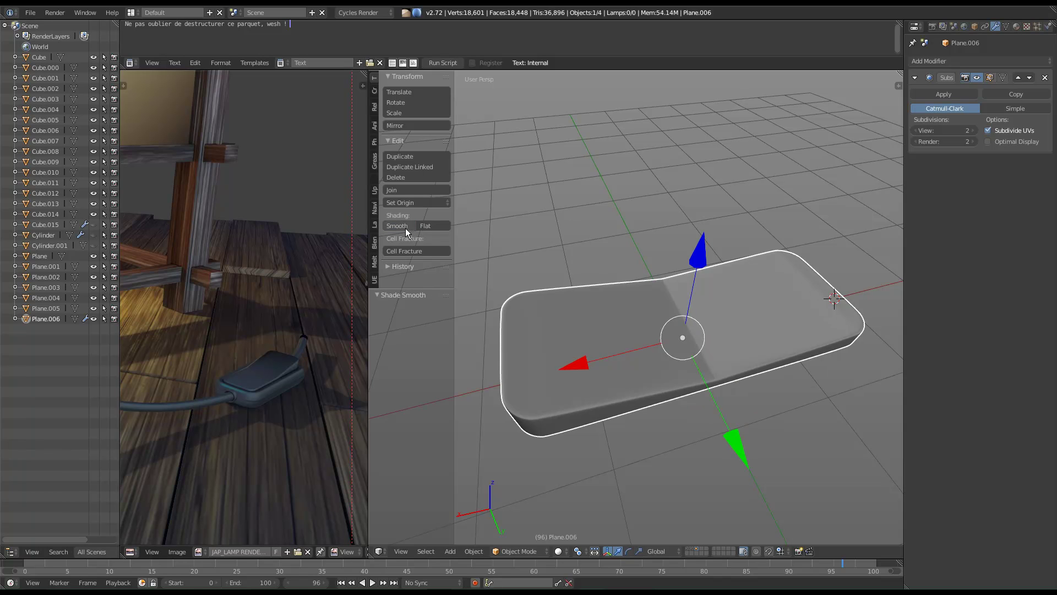
Reveal the hidden switch parts and scale the button to 0.899 along the Z axis.
middle_click_drag(516, 292, 678, 346)
right_click(848, 309)
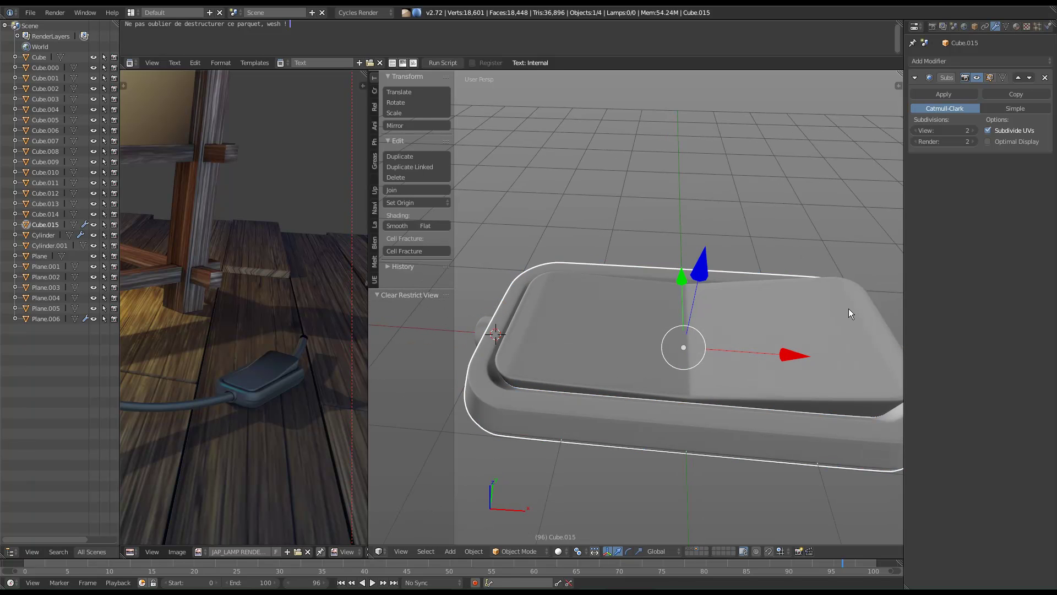
key("a")
right_click(782, 304)
key("s")
key("z")
left_click(815, 277)
key("KP_7")
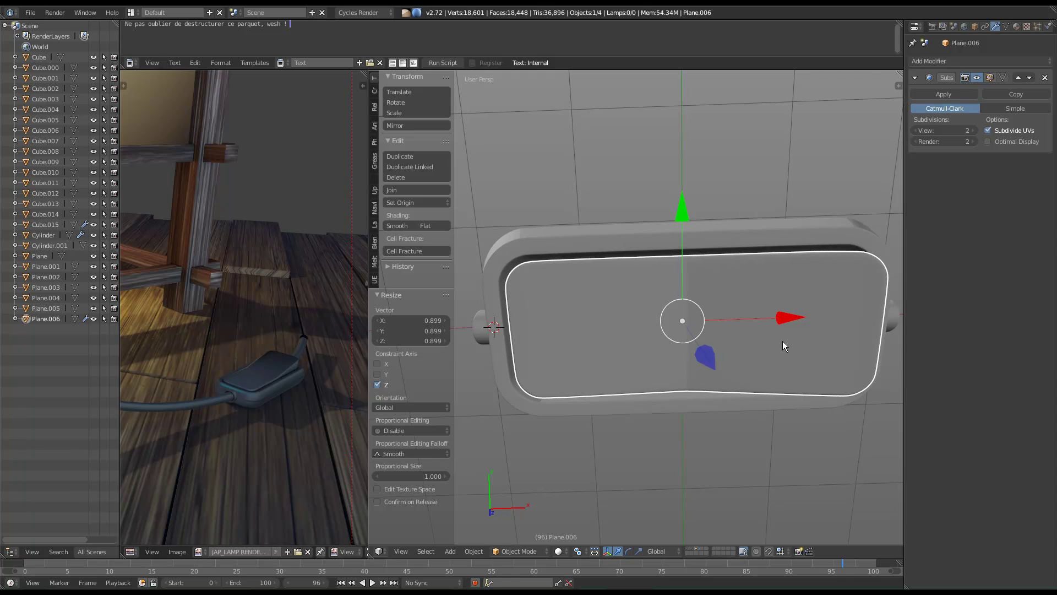
Apply smooth shading to the switch housing around the button.
scroll(719, 397, "up", 3)
middle_click_drag(719, 397, 765, 396)
right_click(807, 402)
middle_click_drag(609, 391, 797, 382)
middle_click_drag(728, 378, 748, 469)
scroll(751, 316, "up", 5)
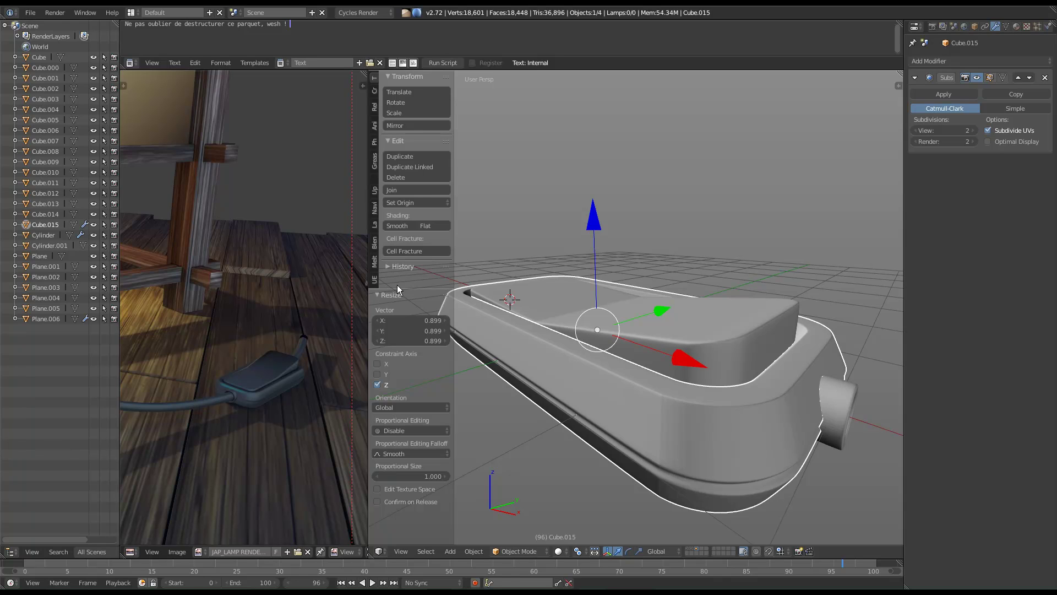
left_click(401, 225)
Examine the two cable-connector cylinders at the ends of the housing.
right_click(844, 423)
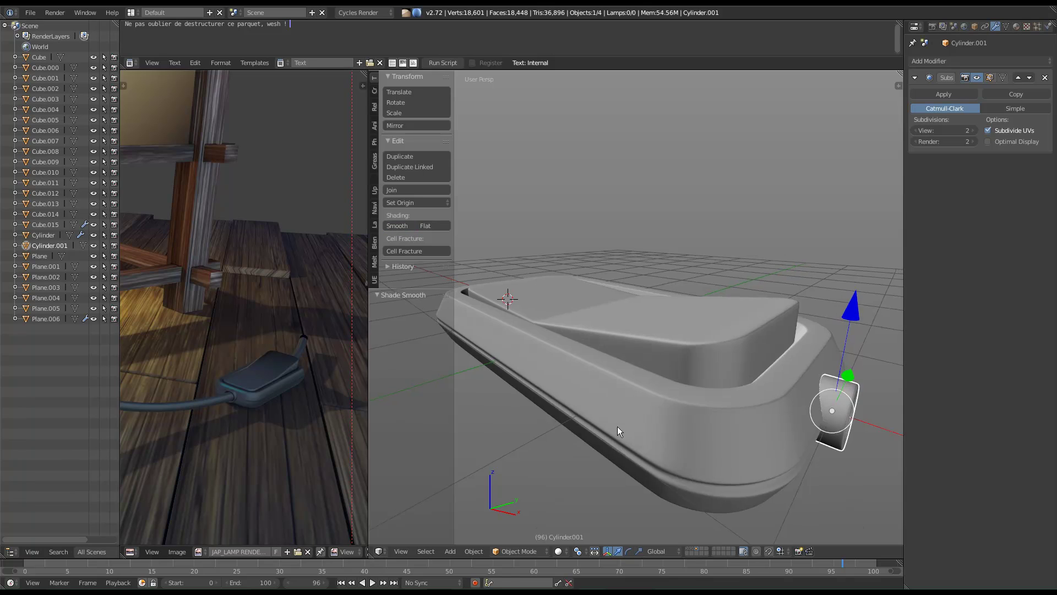
scroll(612, 424, "up", 6)
middle_click_drag(695, 467, 593, 311)
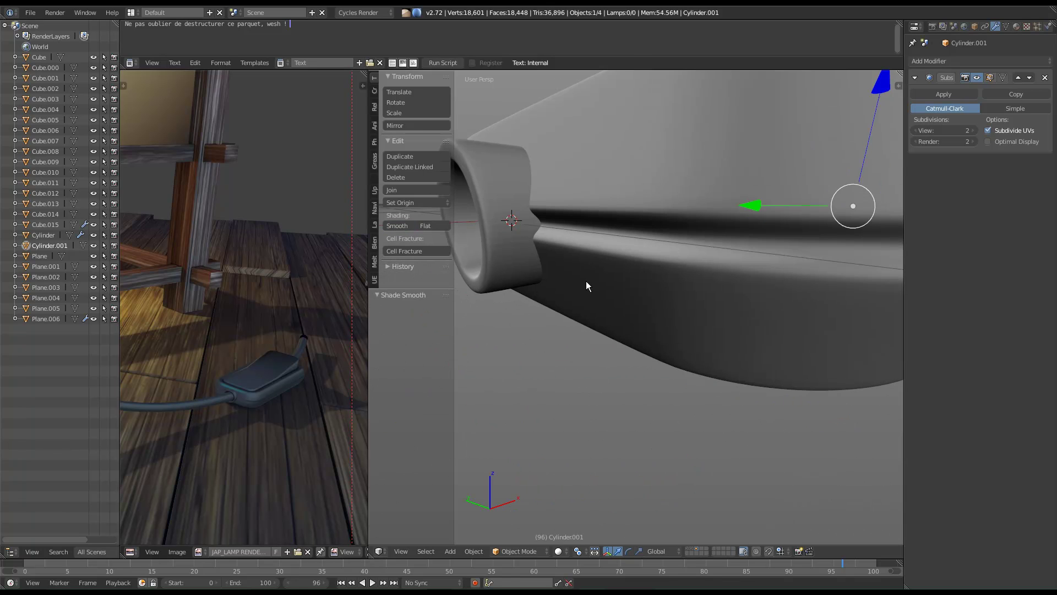
right_click(495, 216)
middle_click_drag(652, 413, 447, 318)
Parent the button and both cable connectors to the switch housing as an Object parent and test-move the assembly.
key("a")
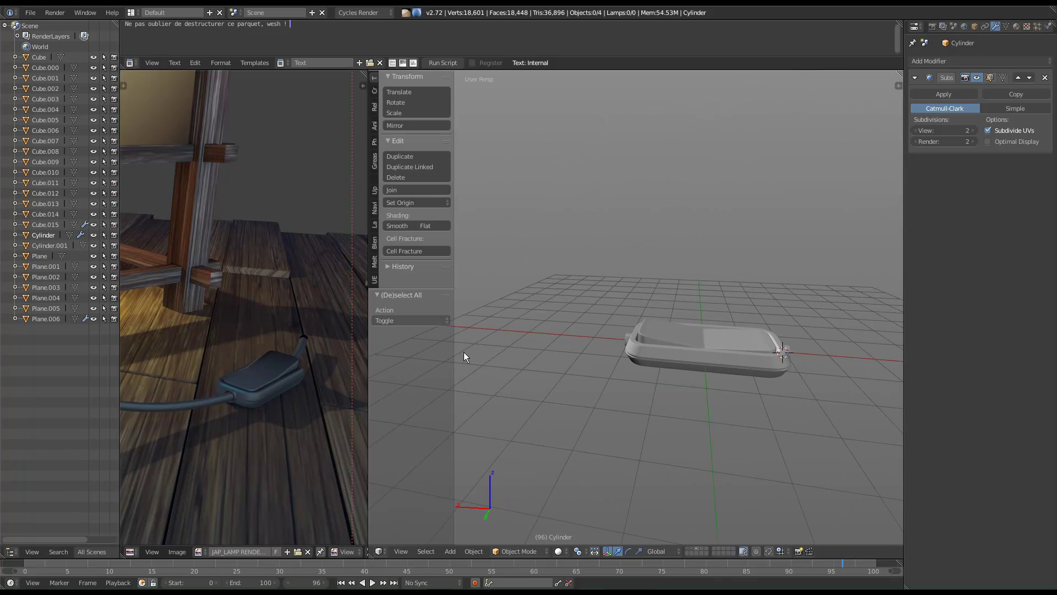
key("a")
right_click(673, 363, "shift")
middle_click_drag(706, 366, 735, 385)
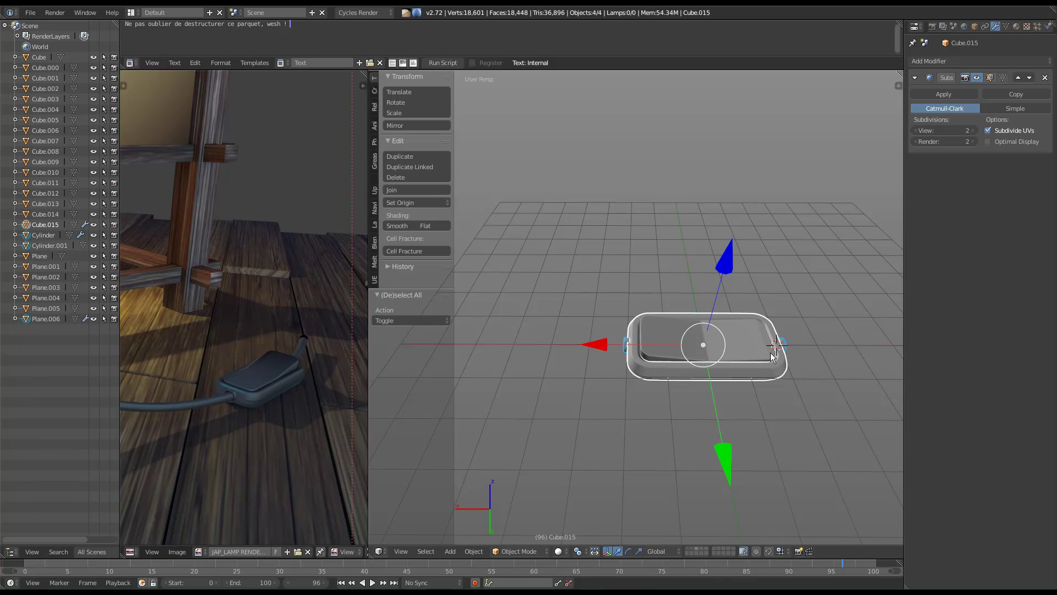
key("ctrl+p")
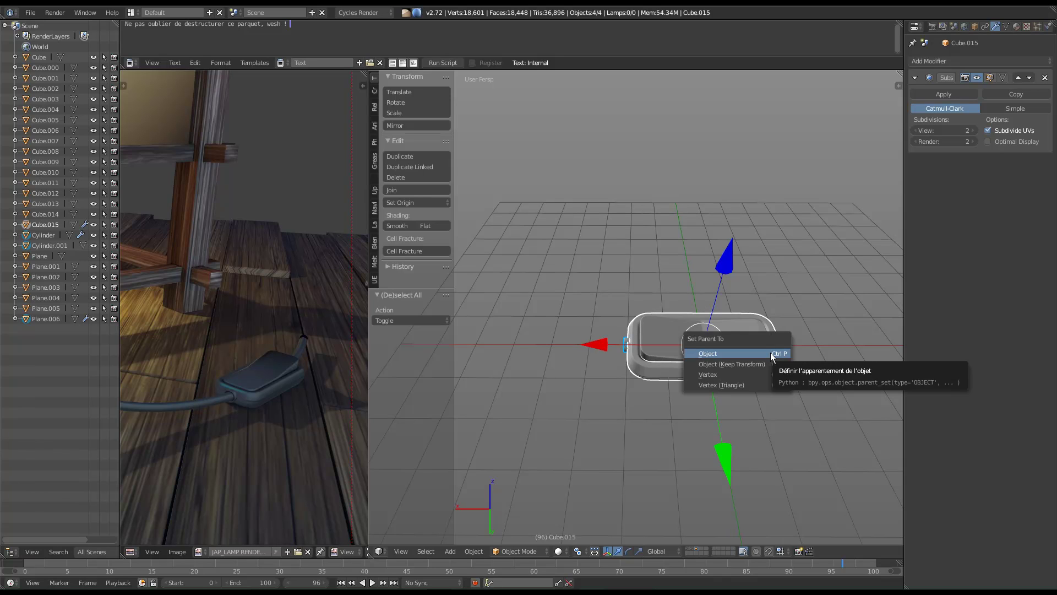
left_click(771, 353)
right_click(748, 368)
right_click(747, 369)
key("g")
right_click(815, 376)
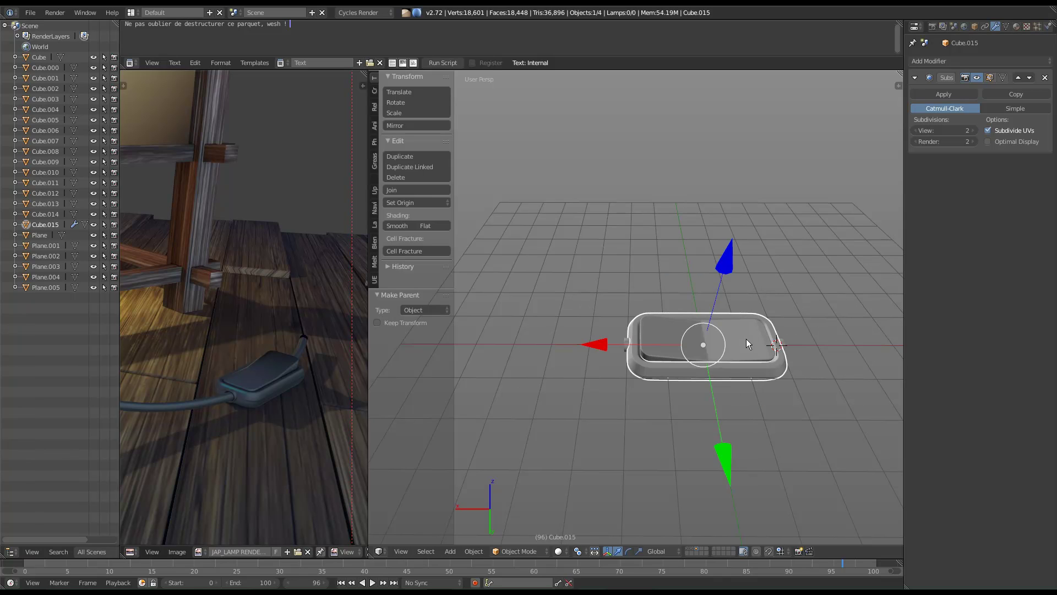
Display the lamp frame's layer together with the switch.
left_click(688, 549, "shift")
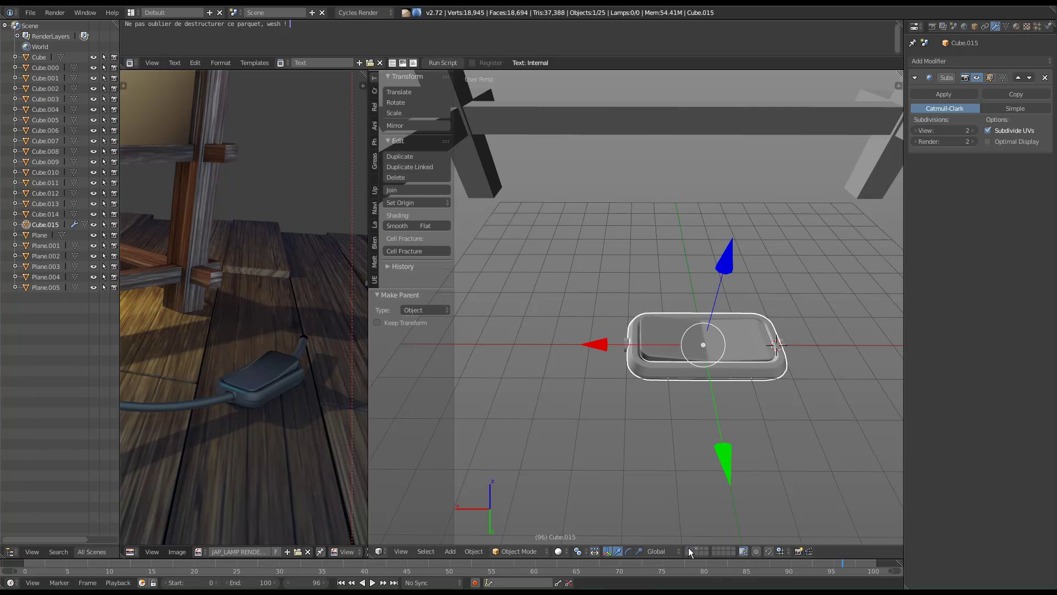
scroll(692, 352, "up", 3)
scroll(695, 465, "down", 4)
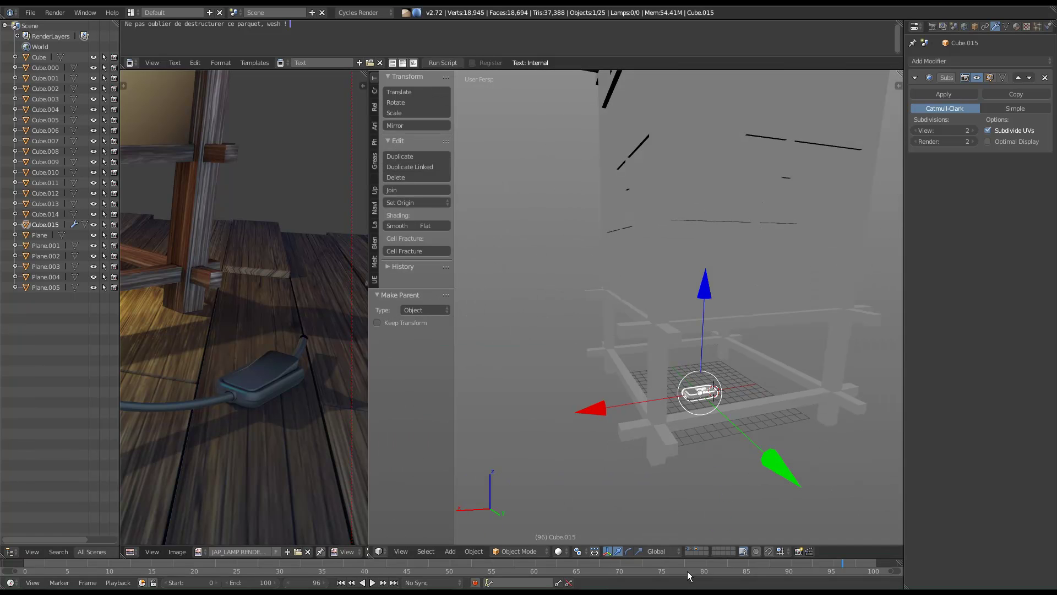
left_click(687, 548, "shift")
left_click(687, 547, "shift")
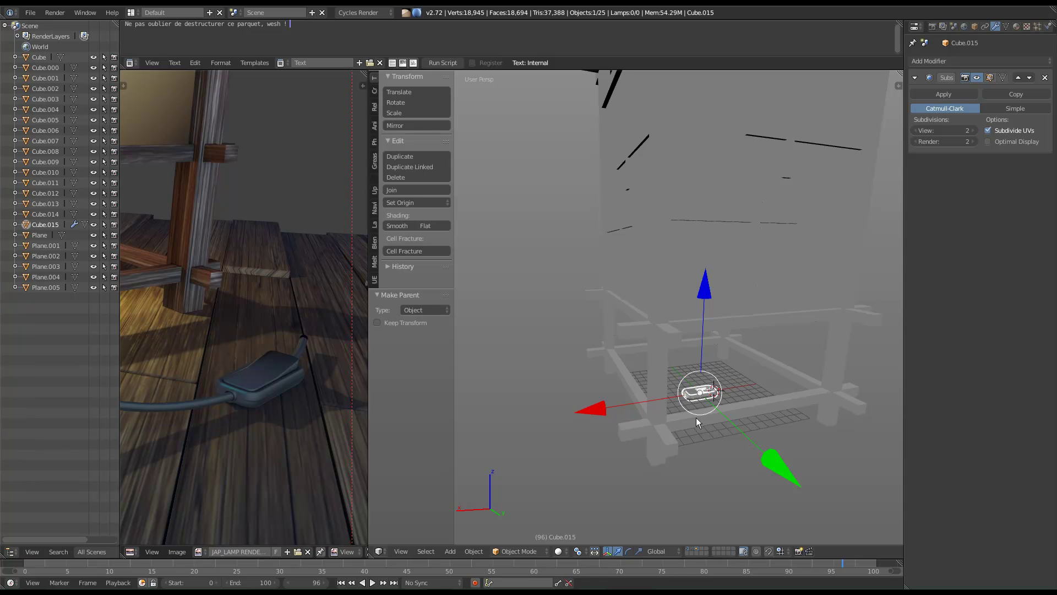
Scale the switch assembly by a factor of 2 on all axes.
middle_click_drag(719, 410, 684, 422)
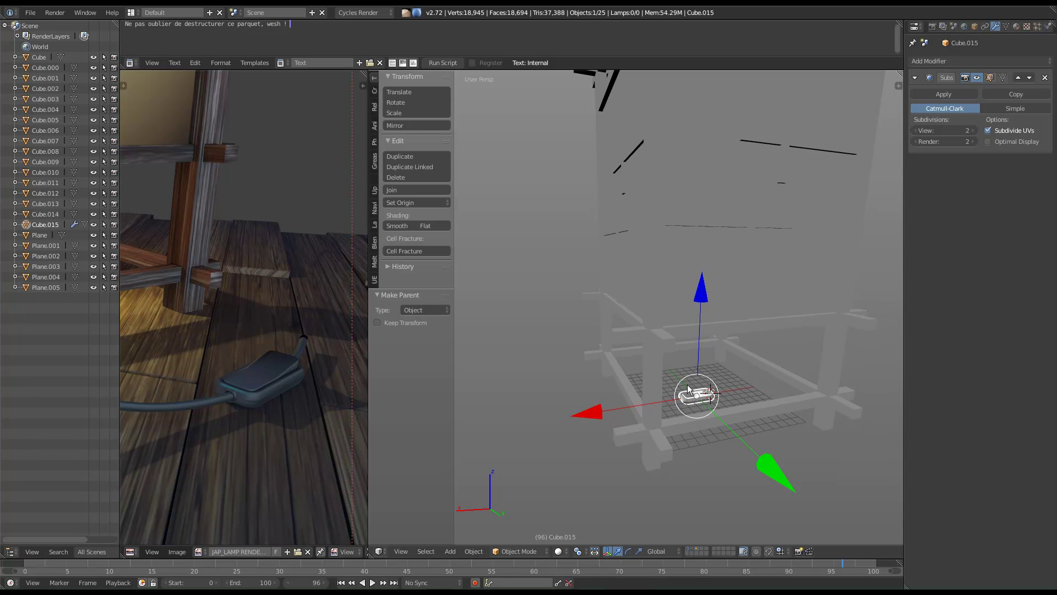
right_click(702, 399)
right_click(692, 403)
type("s")
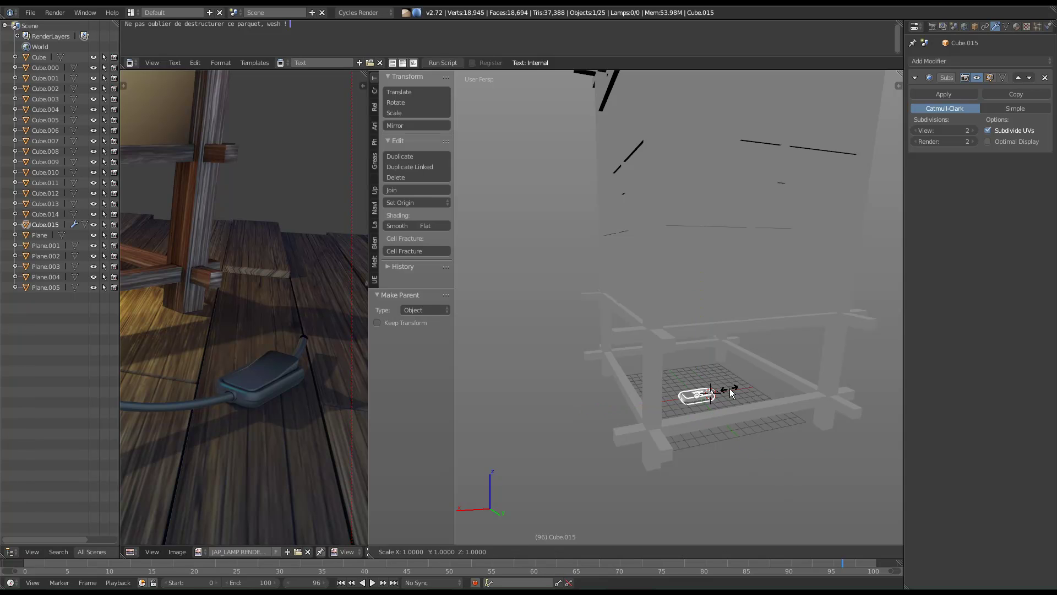
type("2")
key("Return")
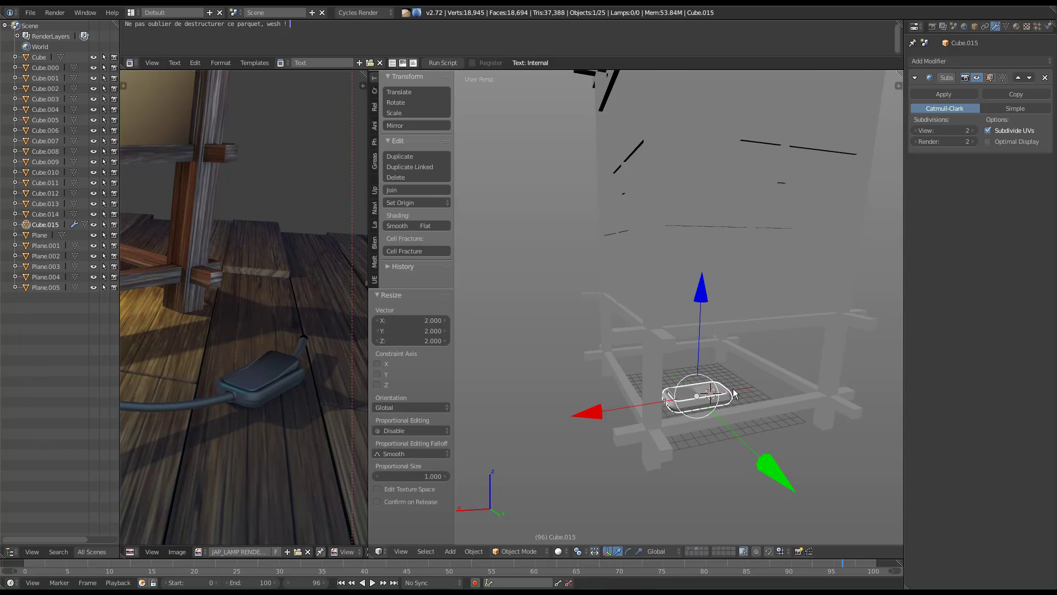
Compare the switch's proportions with the reference render and scale the assembly by about 0.905.
middle_click_drag(732, 394, 732, 385)
scroll(276, 377, "down", 5)
middle_click_drag(324, 379, 299, 380)
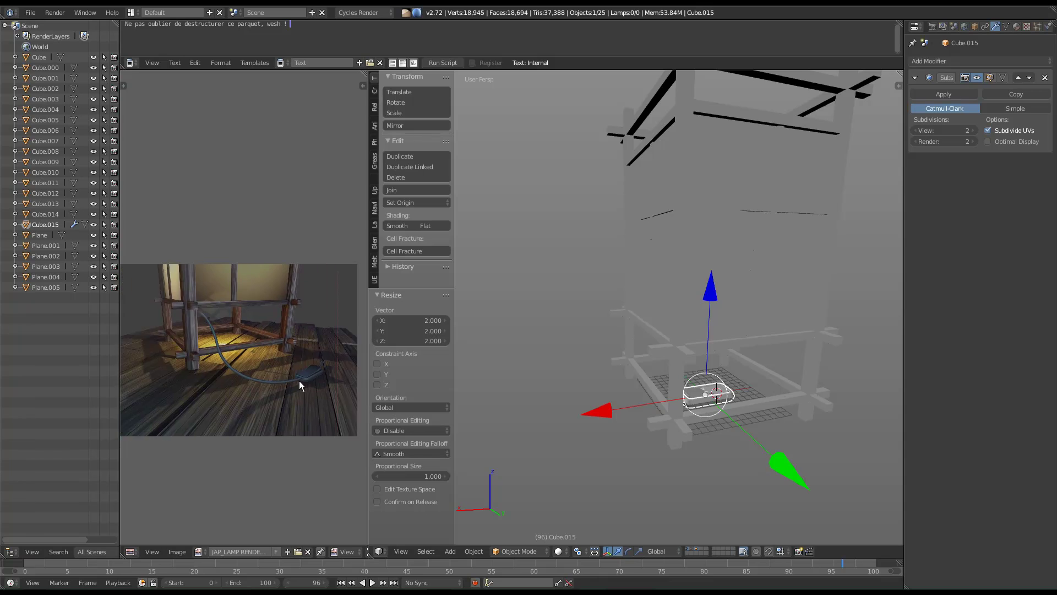
scroll(299, 379, "up", 4)
scroll(652, 369, "up", 3)
middle_click_drag(652, 369, 642, 389)
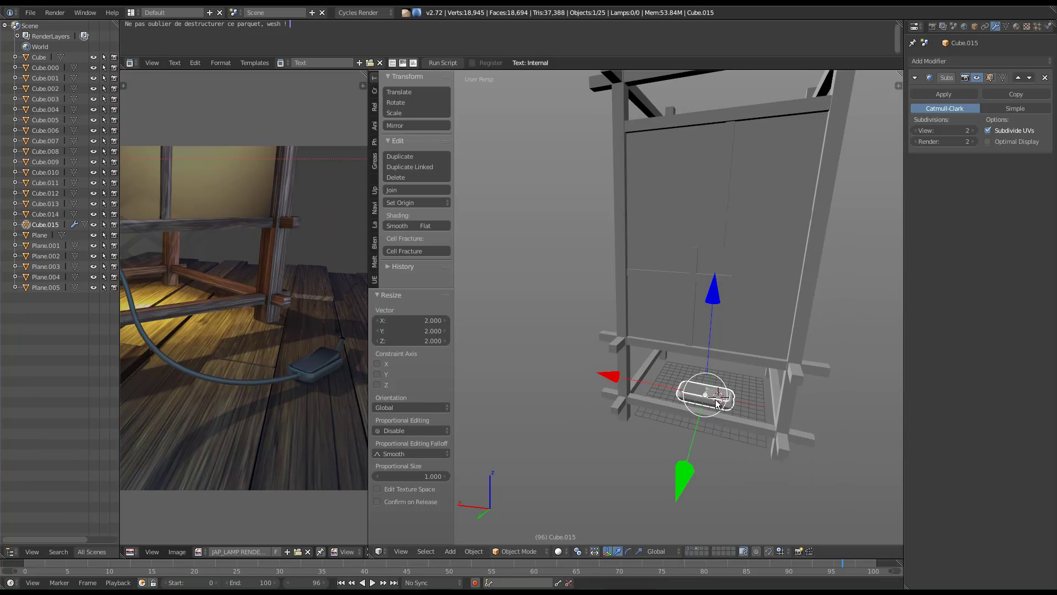
middle_click_drag(725, 435, 711, 404)
key("s")
left_click(778, 352)
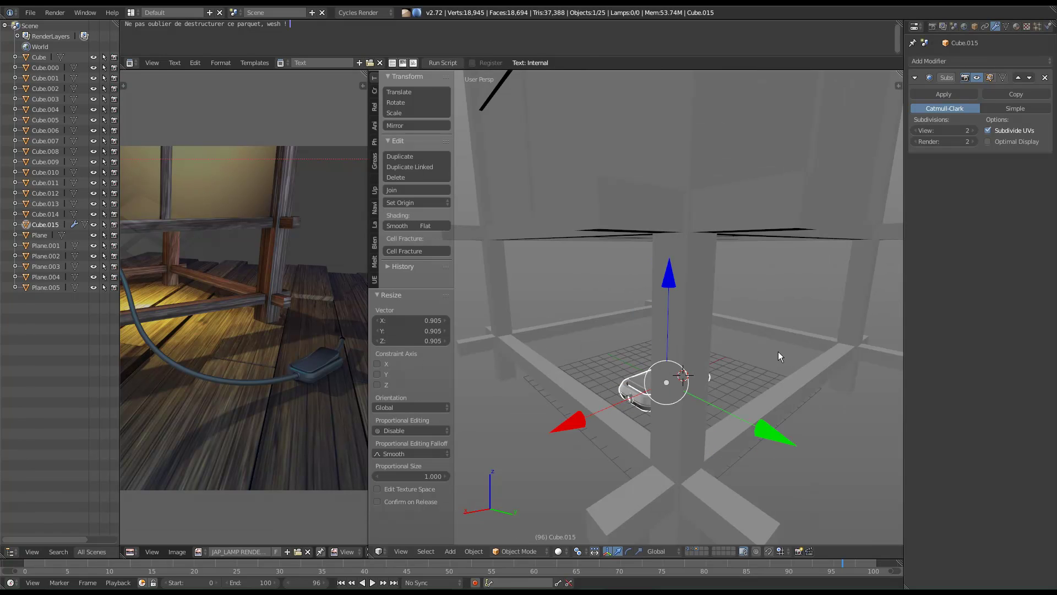
Raise the switch about 0.476 units along the global Z axis so its base reaches the ground.
scroll(743, 365, "up", 5)
middle_click_drag(742, 363, 695, 389)
key("g")
key("z")
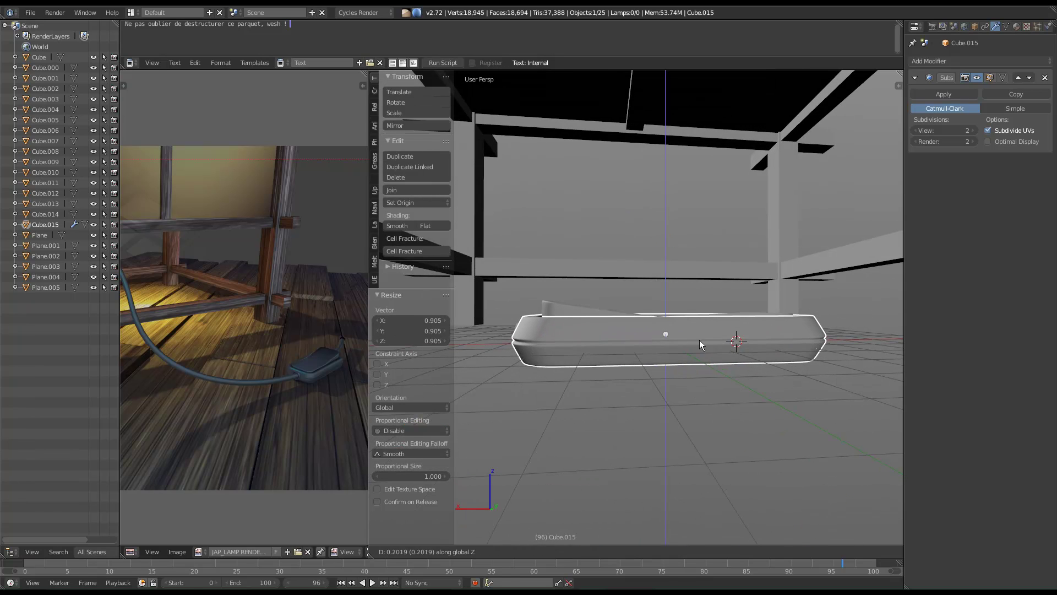
left_click(689, 244)
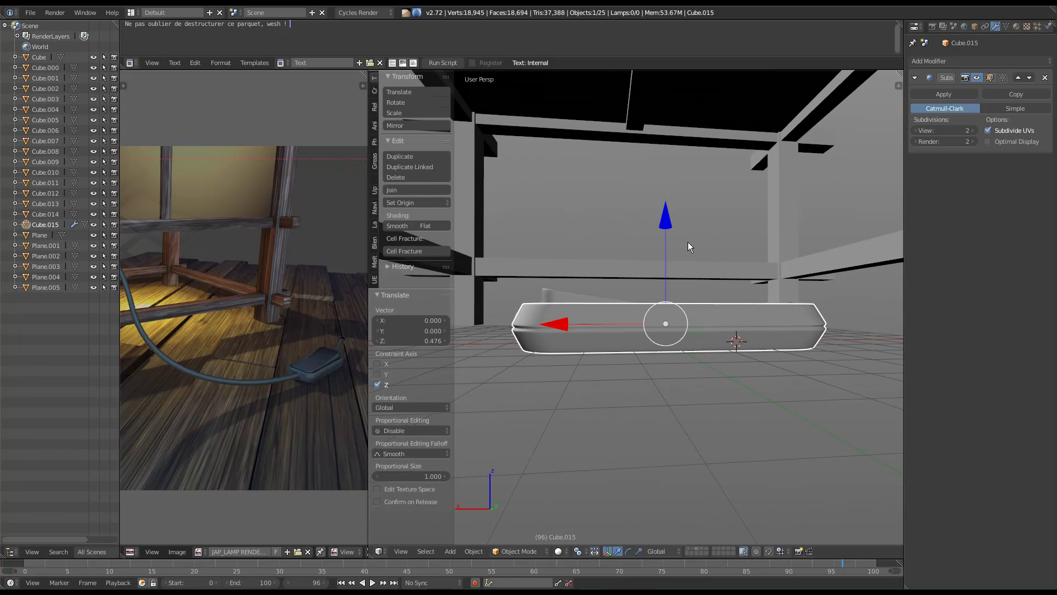
Scale the switch assembly up by about 1.15 relative to the lamp frame.
middle_click_drag(699, 223, 677, 285)
scroll(677, 283, "down", 5)
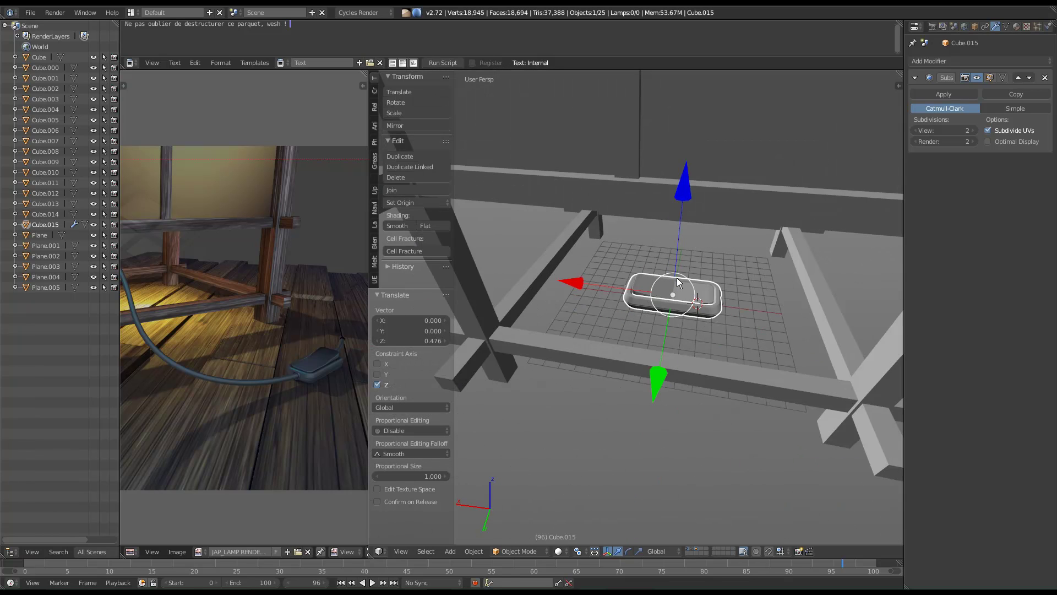
scroll(678, 282, "down", 2)
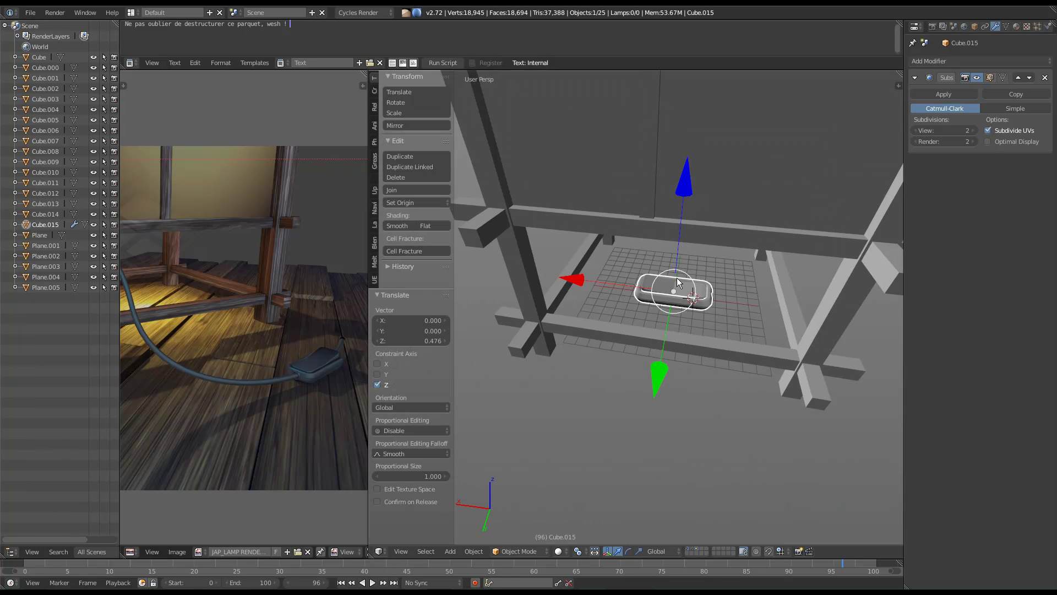
middle_click_drag(801, 340, 742, 266)
key("s")
left_click(844, 244)
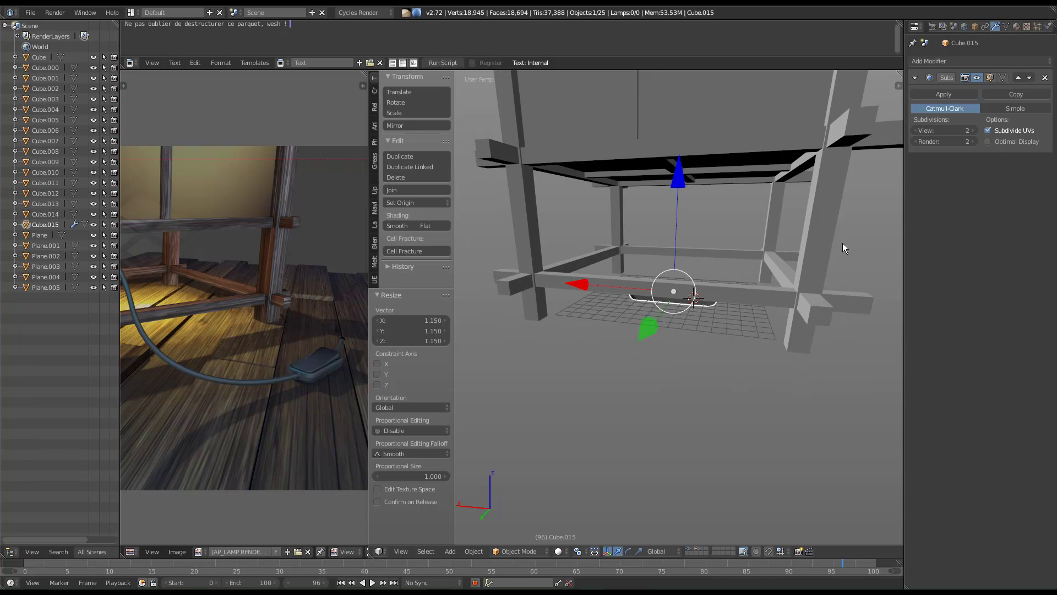
Move the switch in front of the lamp within the ground plane, about -2.357 in X and 14.153 in Y.
key("g")
key("shift+z")
left_click(785, 328)
middle_click_drag(786, 329, 675, 339)
scroll(734, 338, "down", 6)
middle_click_drag(826, 361, 955, 138, "shift")
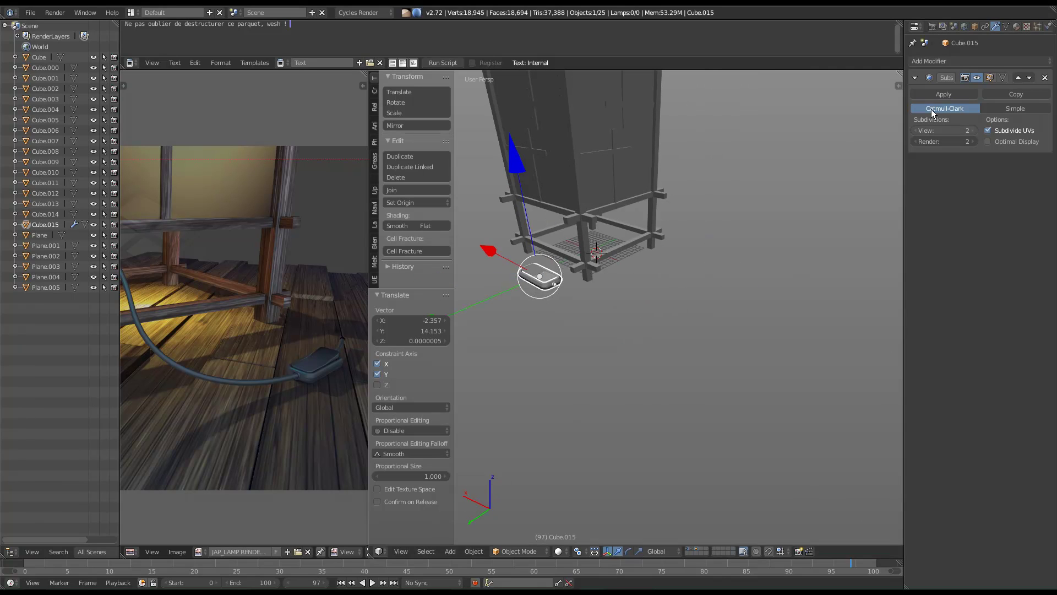
Open the 3D viewport's Display settings containing the grid floor options.
key("n")
scroll(849, 468, "down", 3)
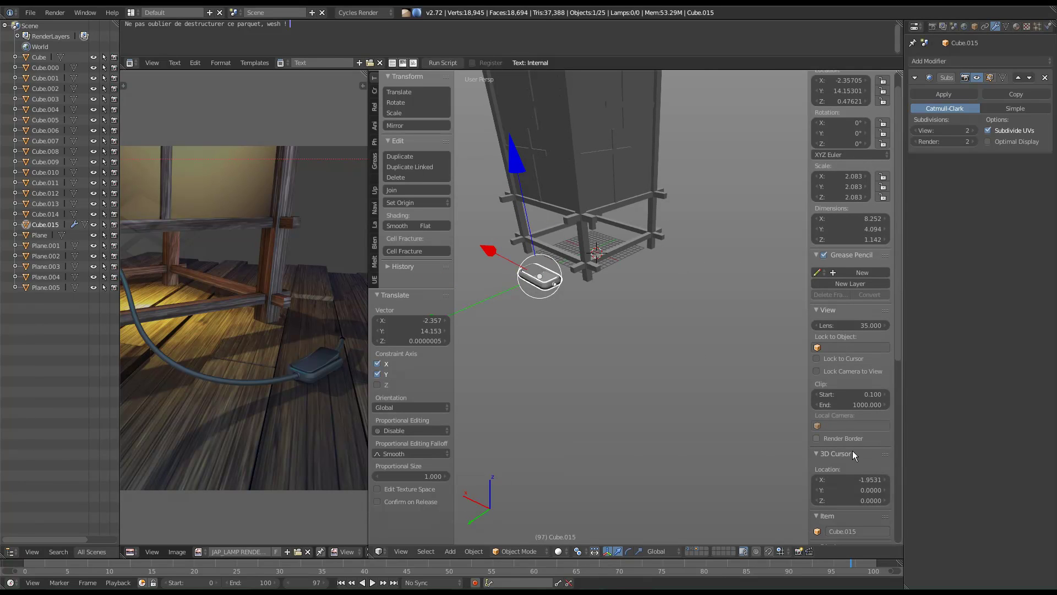
scroll(610, 230, "down", 4)
scroll(839, 417, "down", 4)
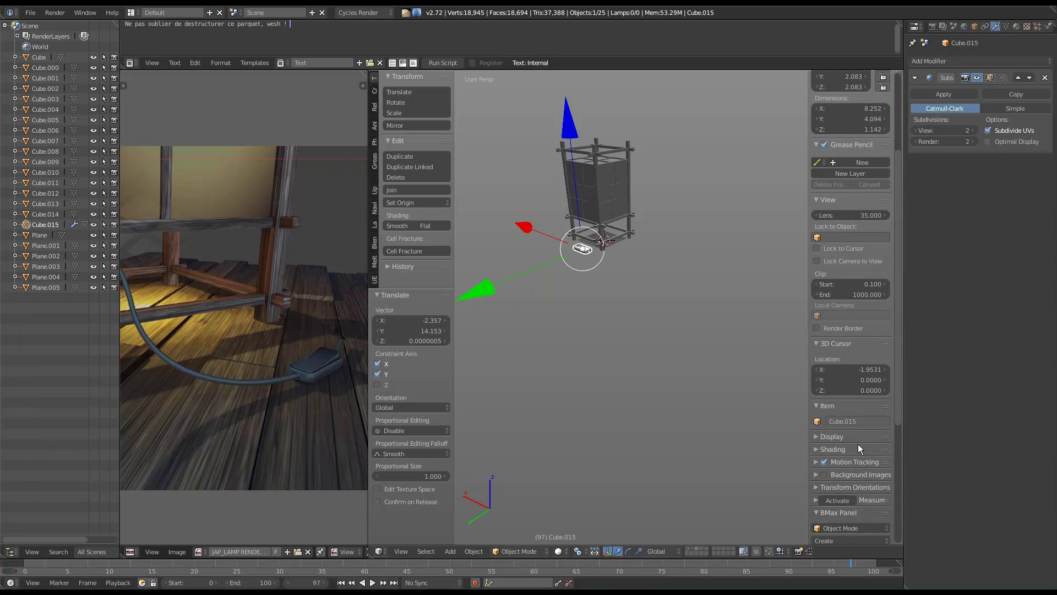
scroll(847, 474, "down", 1)
left_click(851, 415)
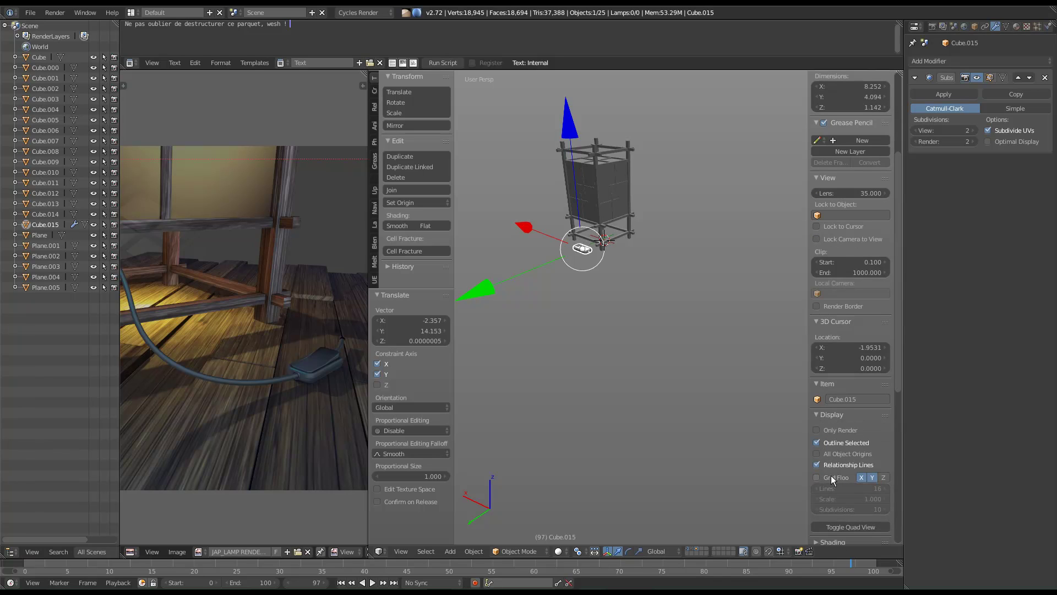
left_click_drag(857, 490, 919, 489)
key("Escape")
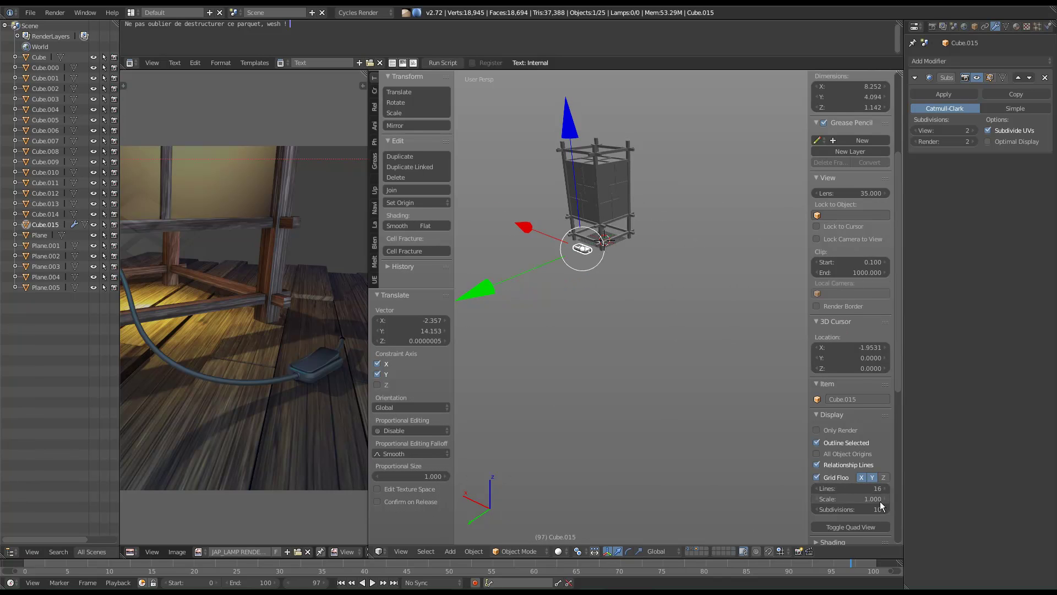
left_click_drag(856, 509, 914, 499)
key("Escape")
key("Escape")
Try grid floor scales of 2 and 5.
left_click(868, 500)
type("2")
key("Return")
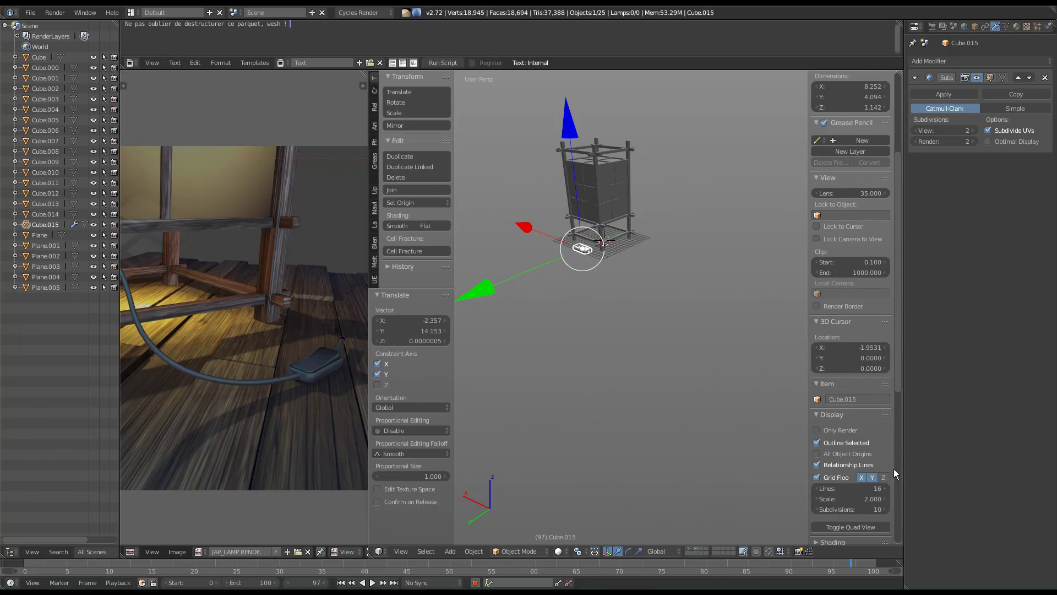
left_click(872, 498)
type("5")
key("Return")
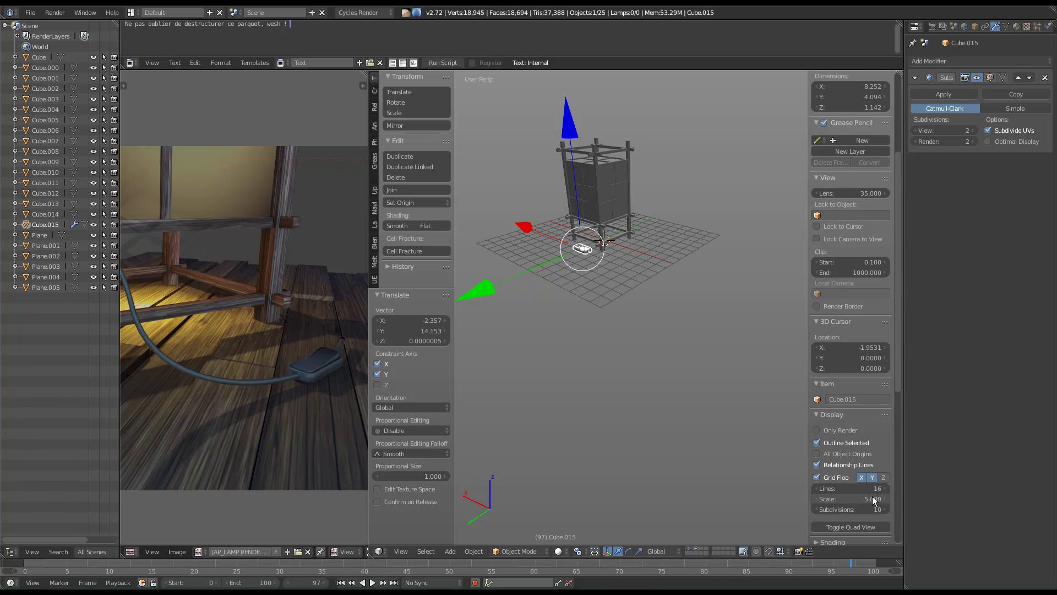
Set the grid floor's scale to 2.5 and its lines to 30, and hide the viewport's side panels.
left_click(842, 499)
type("2.5")
key("Return")
left_click(859, 489)
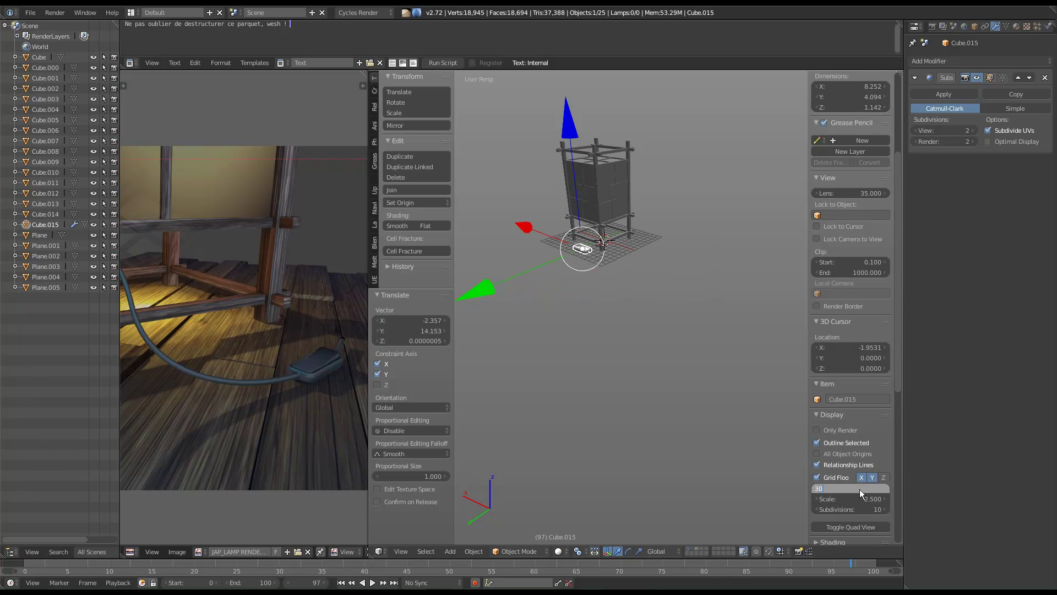
type("30")
key("Return")
middle_click_drag(785, 352, 754, 358)
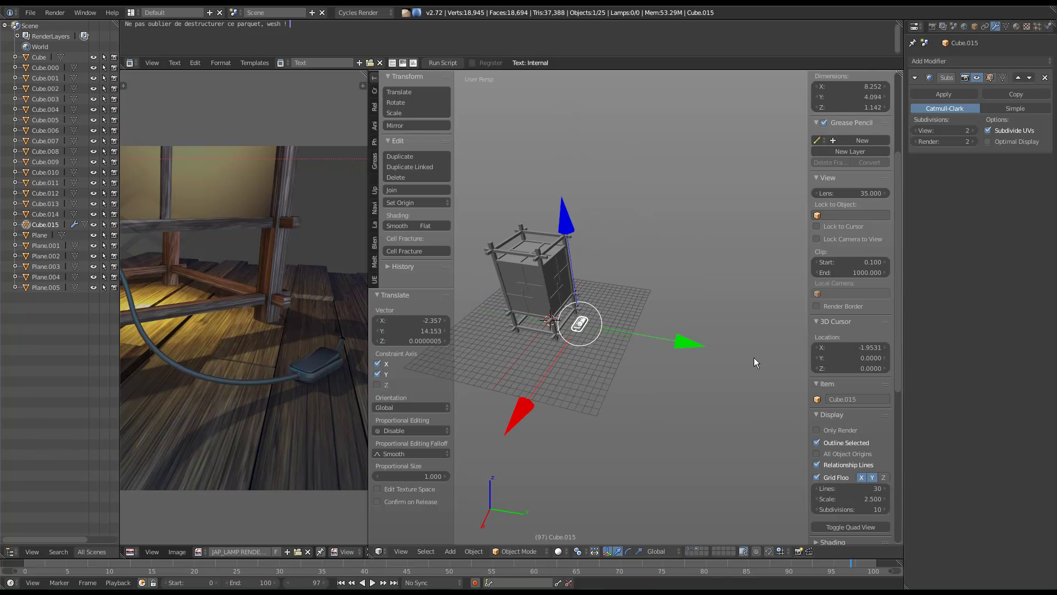
key("n")
key("t")
Rescale the switch uniformly in three passes against the lamp frame, using a factor of about 0.948 for the last.
middle_click_drag(543, 359, 621, 384)
scroll(644, 285, "up", 6)
scroll(579, 330, "down", 8)
scroll(619, 356, "up", 6)
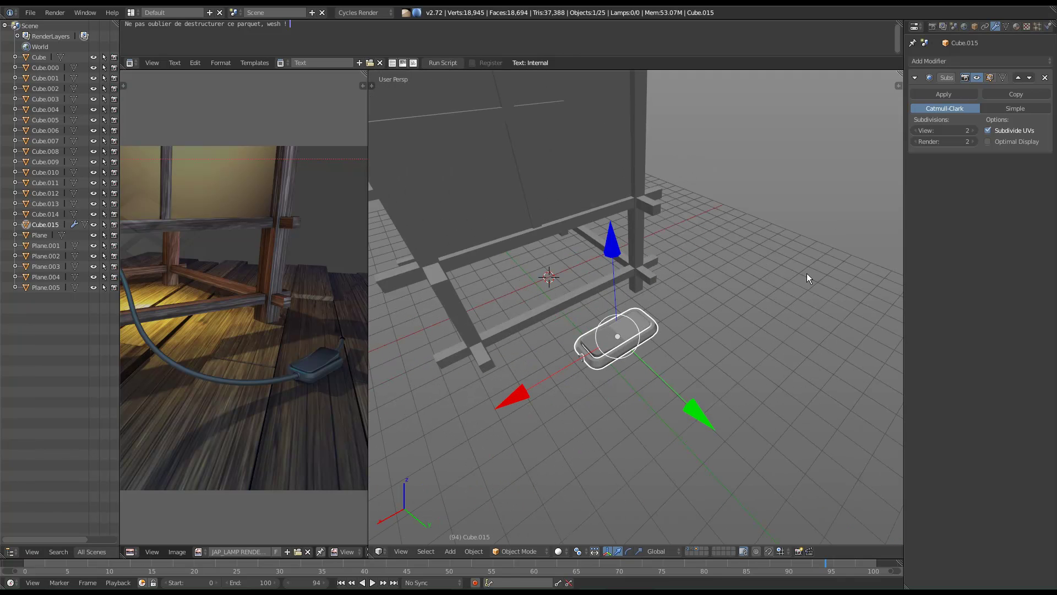
key("s")
left_click(776, 284)
middle_click_drag(777, 284, 645, 345)
key("s")
left_click(784, 313)
middle_click_drag(786, 312, 732, 378)
key("s")
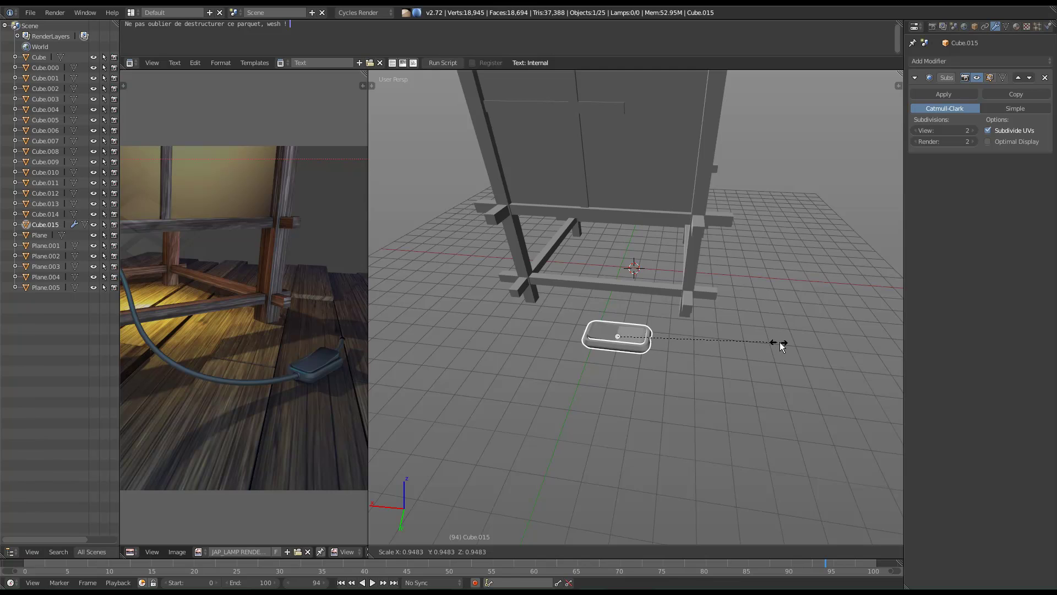
left_click(779, 342)
Adjust the switch's height slightly along the global Z axis so its underside meets the ground.
middle_click_drag(780, 342, 649, 326)
scroll(649, 330, "up", 8)
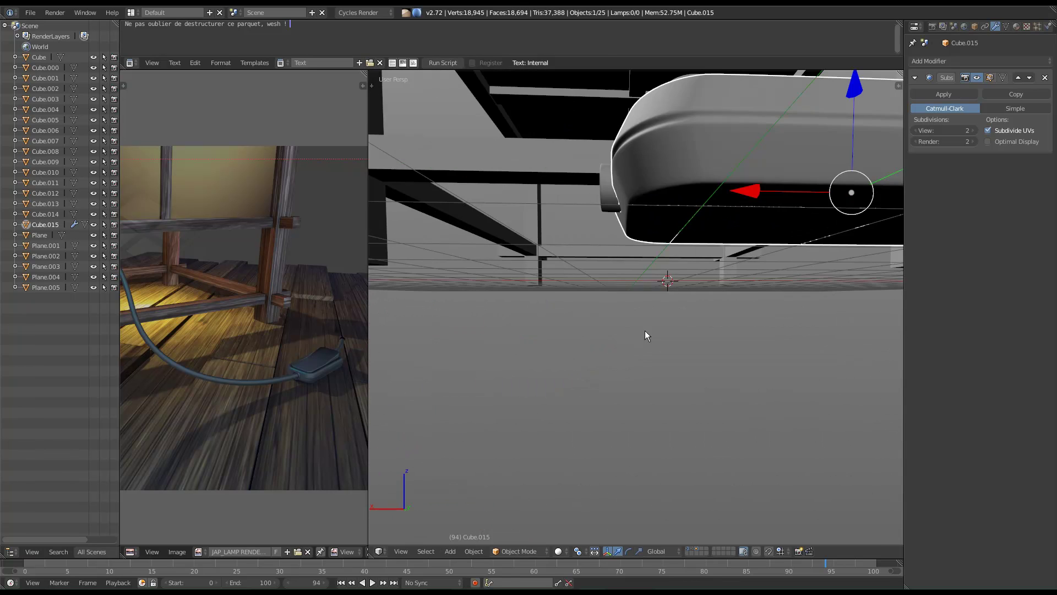
middle_click_drag(669, 382, 718, 345)
key("g")
key("z")
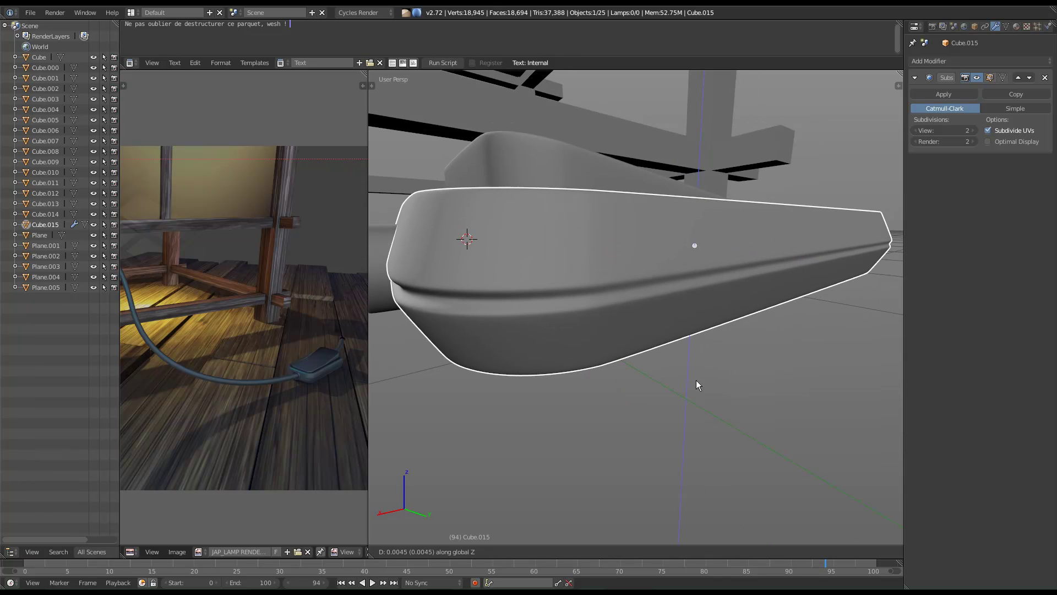
left_click(692, 389)
Show the wooden floor's layer temporarily to check the switch's placement on it, and hide that layer again.
middle_click_drag(693, 389, 688, 322)
scroll(712, 358, "down", 4)
scroll(711, 353, "down", 3)
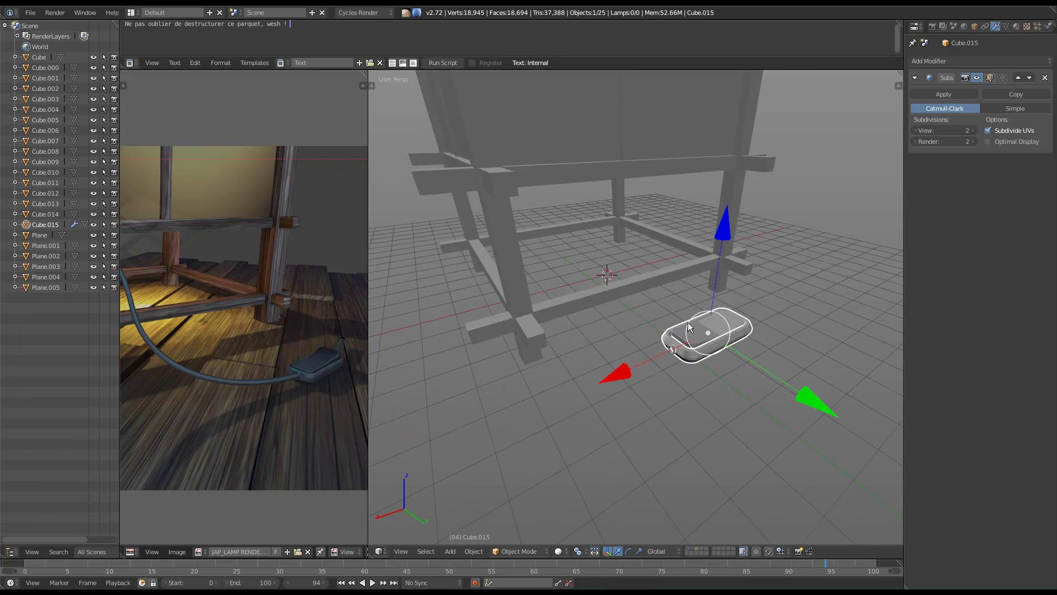
left_click(693, 548, "shift")
middle_click_drag(679, 498, 648, 488)
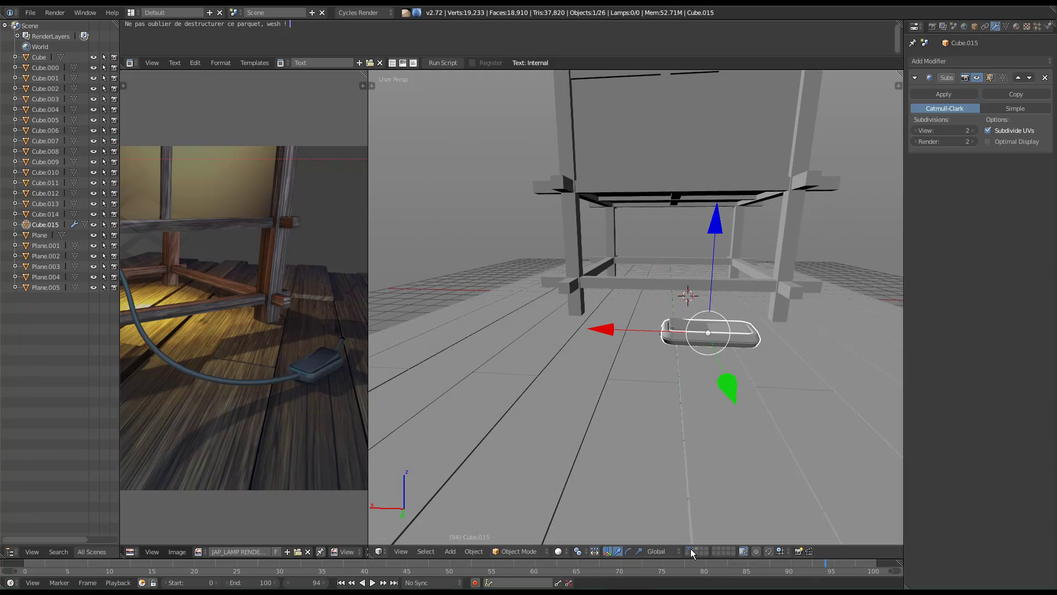
left_click(690, 548, "shift")
middle_click_drag(598, 427, 716, 418)
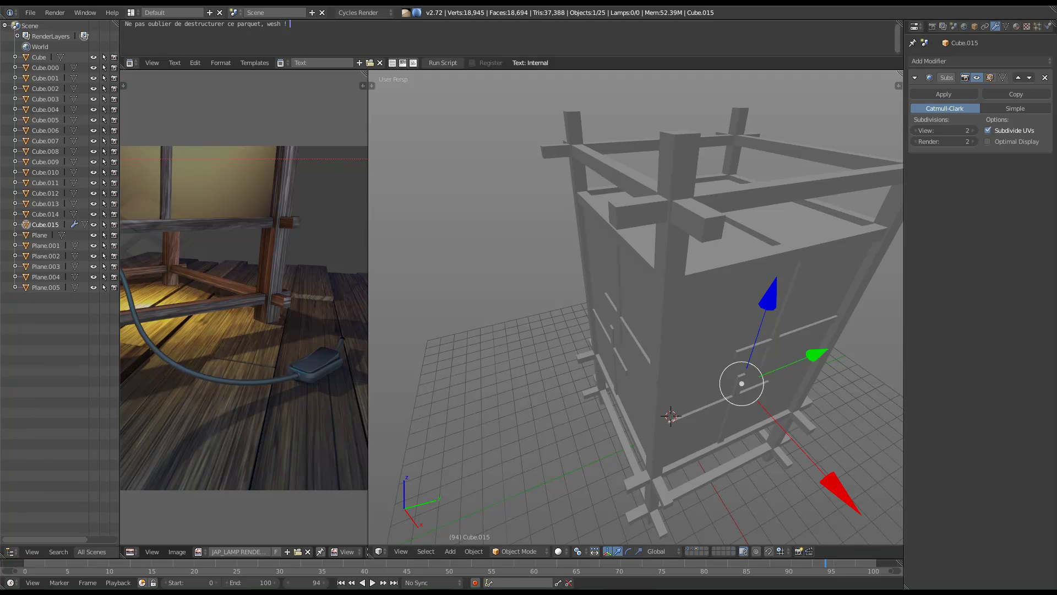
Move the switch across the ground to the open floor in front of the lamp, keeping its global Z height locked.
middle_click_drag(633, 357, 648, 375)
scroll(666, 429, "up", 4)
key("g")
key("shift+z")
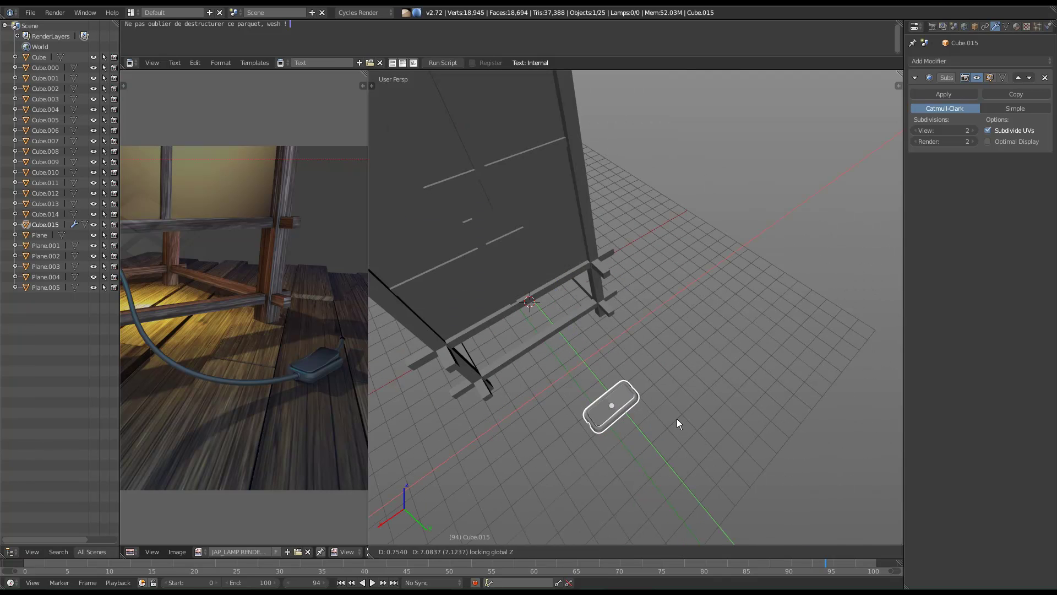
left_click(686, 413)
Rotate the switch about -21 degrees around the global Z axis and shift its position beside the lamp.
middle_click_drag(686, 413, 628, 391)
key("Left")
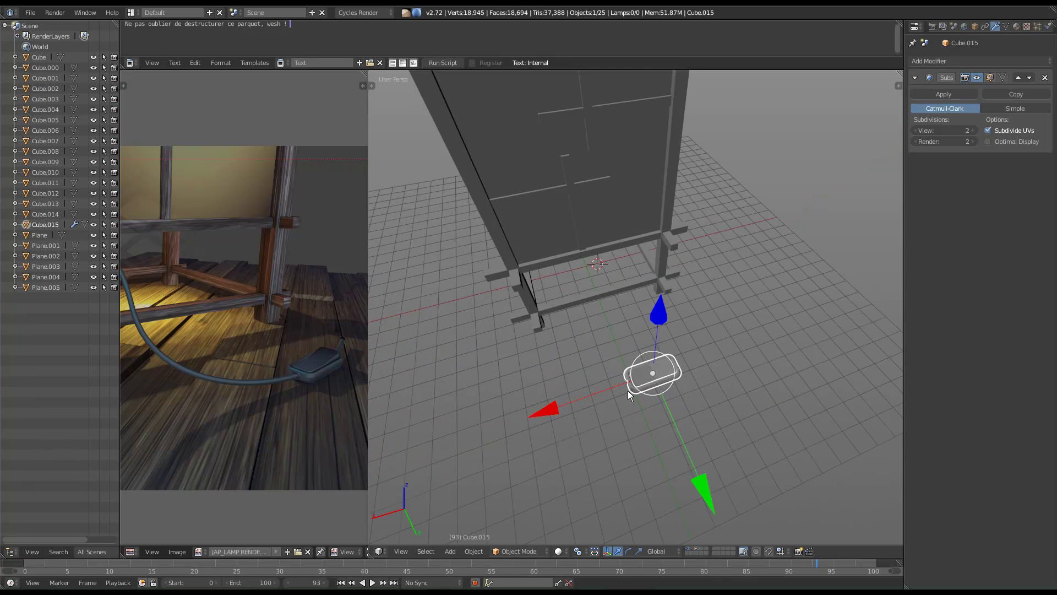
key("r")
key("z")
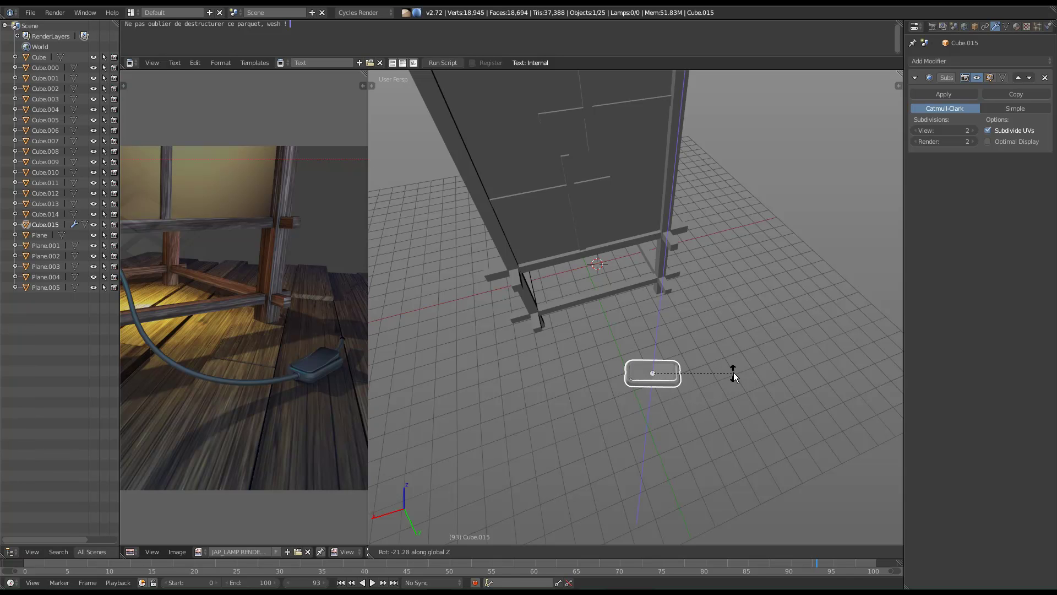
left_click(733, 372)
middle_click_drag(631, 408, 715, 499)
key("g")
left_click(630, 386)
Adjust the switch's height along the global Z axis so that its underside rests at ground level.
middle_click_drag(830, 388, 679, 356)
key("KP_Decimal")
key("g")
key("z")
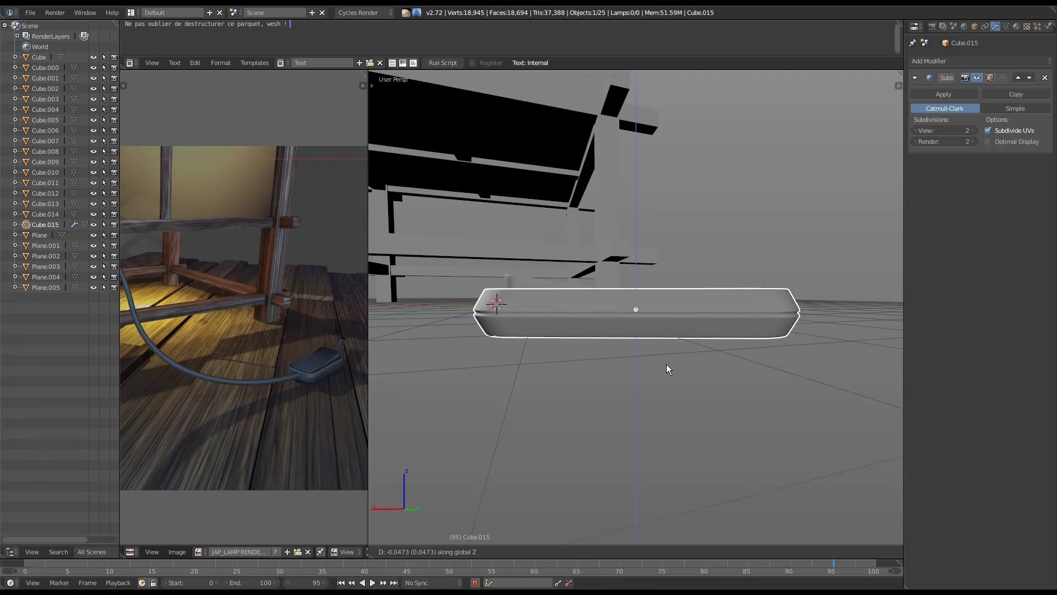
left_click(611, 352)
middle_click_drag(557, 353, 652, 384)
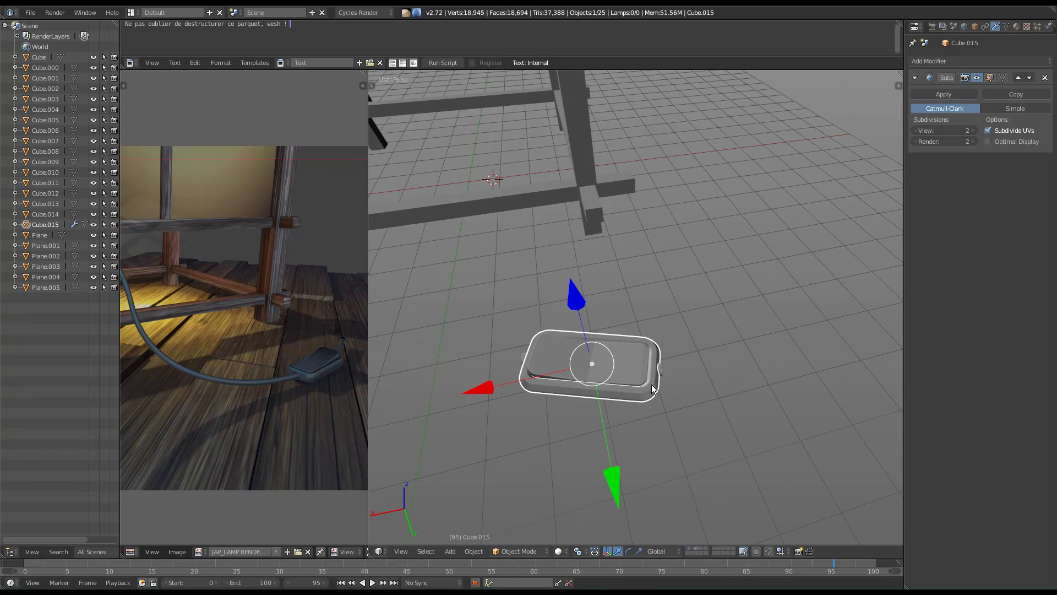
scroll(655, 384, "up", 2)
middle_click_drag(544, 414, 619, 381)
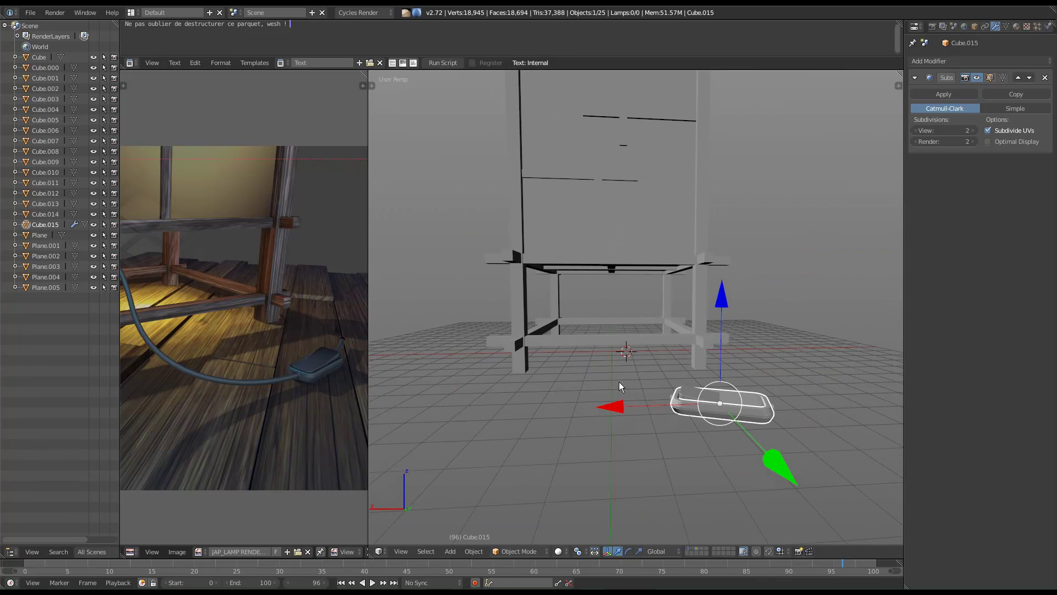
Select the lamp's bottom panel plane and open it in Edit Mode with vertex selection.
right_click(553, 352)
middle_click_drag(554, 349, 589, 268)
right_click(589, 269)
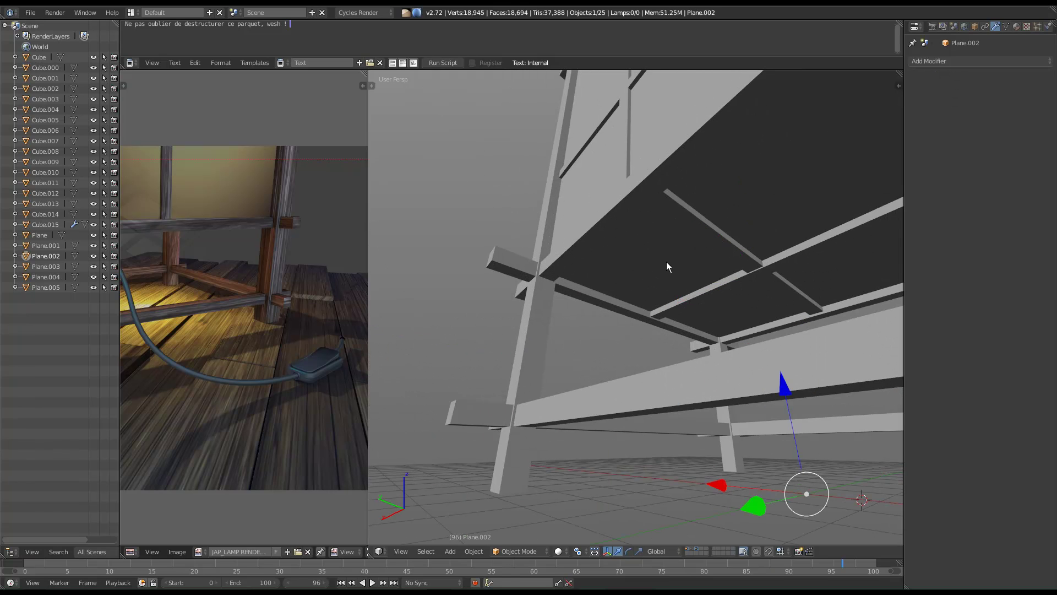
key("g")
key("Escape")
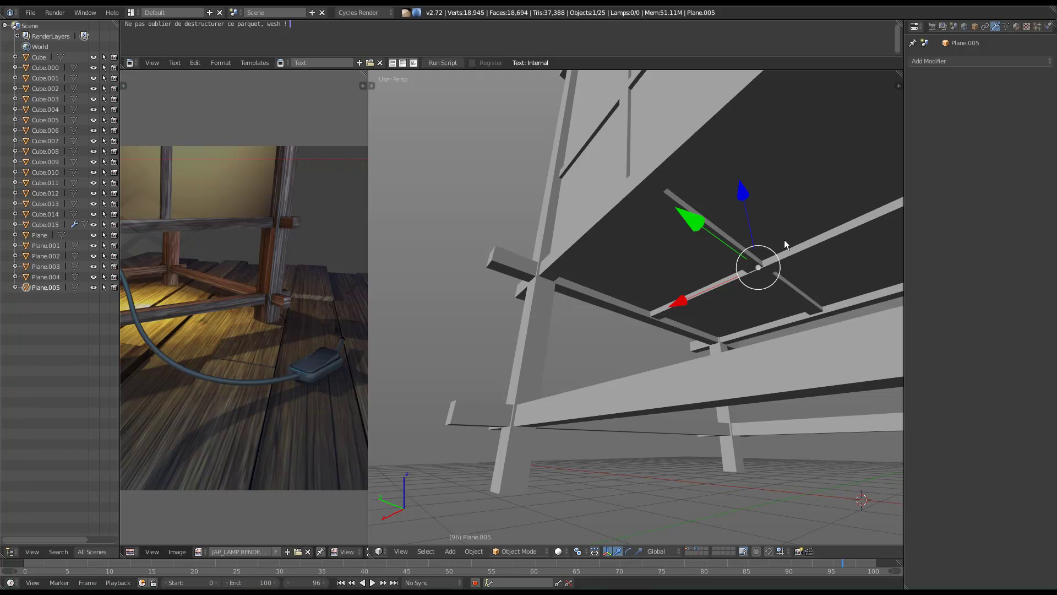
key("Tab")
middle_click_drag(599, 268, 545, 269)
key("space")
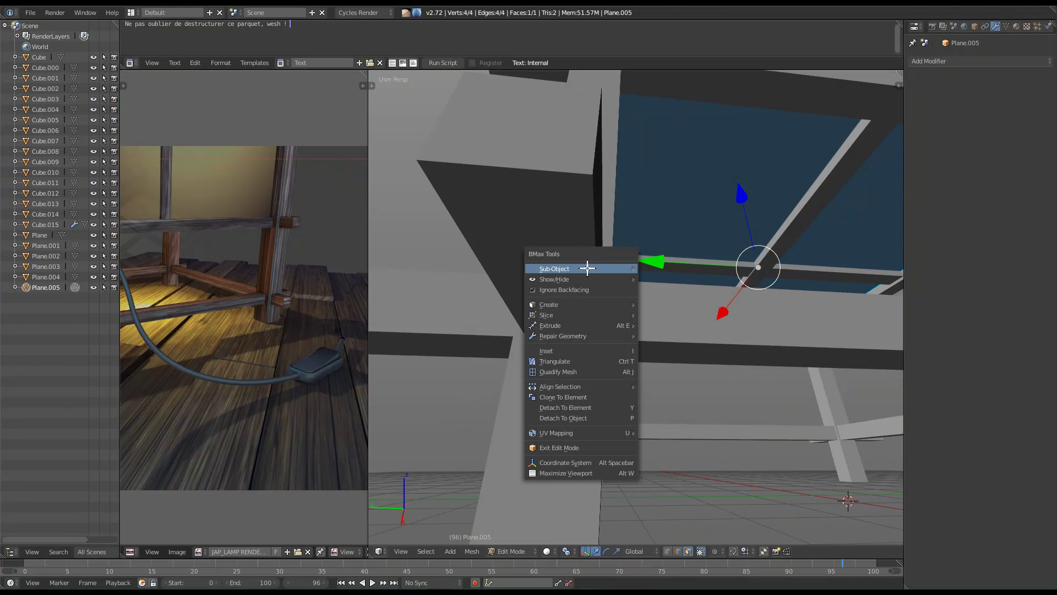
left_click(649, 268)
Snap the 3D cursor to the bottom panel's corner vertex beside the lamp leg and return to Object Mode.
middle_click_drag(642, 265, 714, 400)
right_click(632, 313)
key("shift+s")
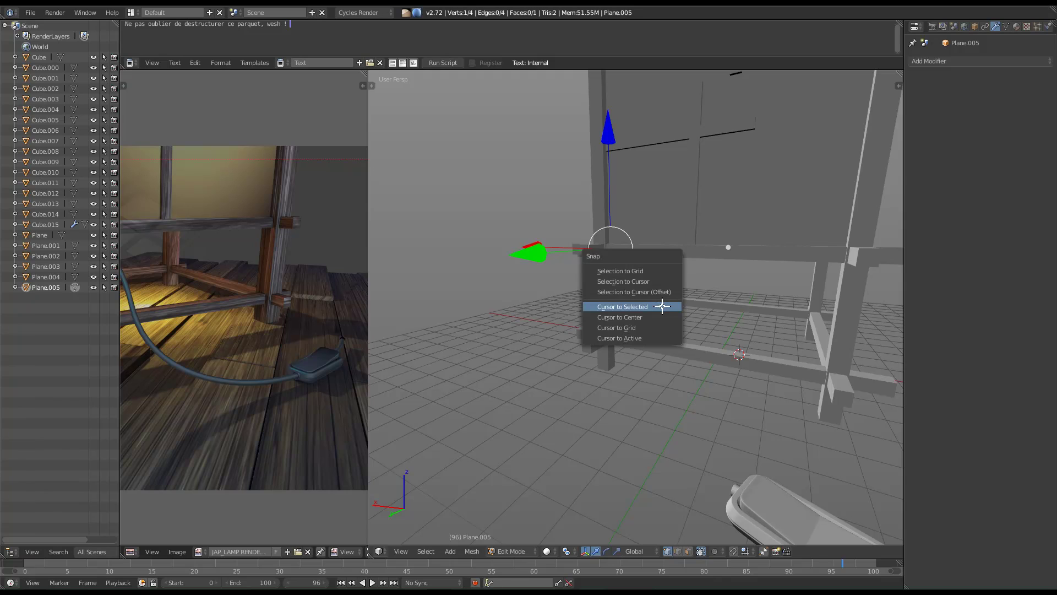
left_click(656, 306)
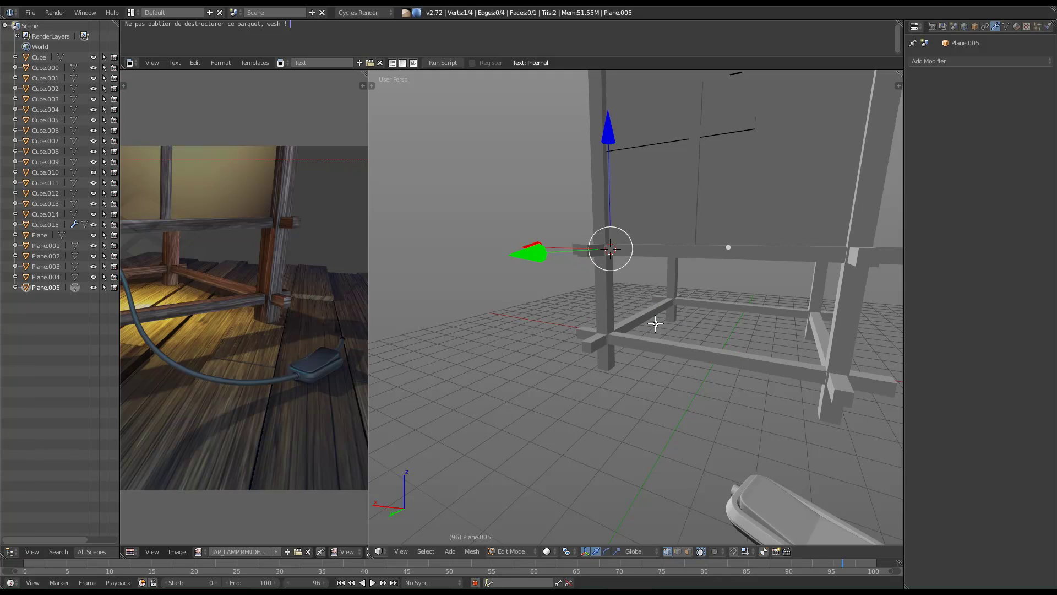
key("Tab")
Add a Bezier curve at the 3D cursor for the cable and scale it up uniformly.
key("shift+a")
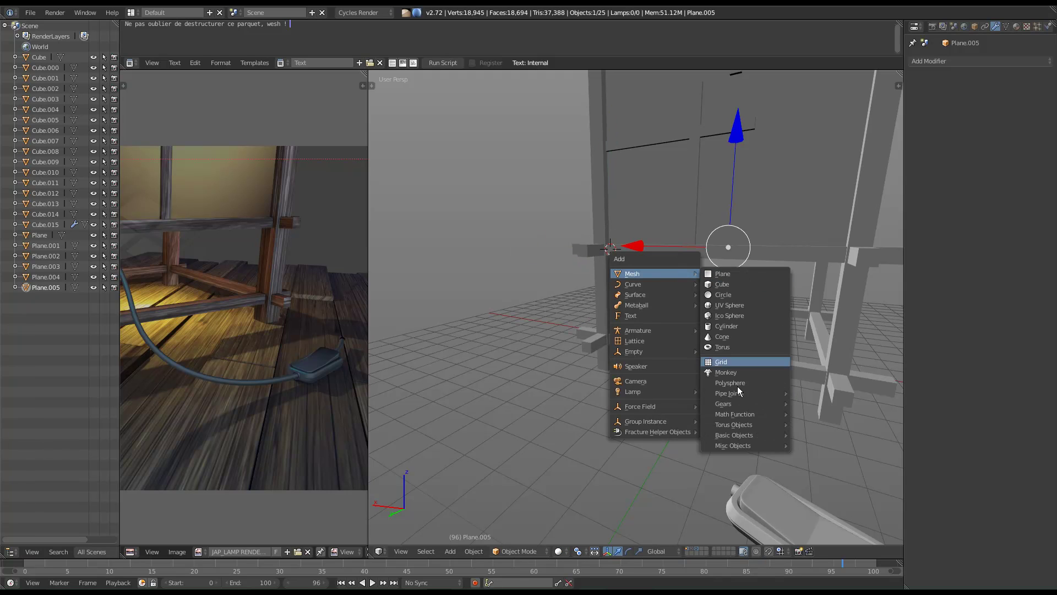
mouse_move(649, 283)
left_click(721, 287)
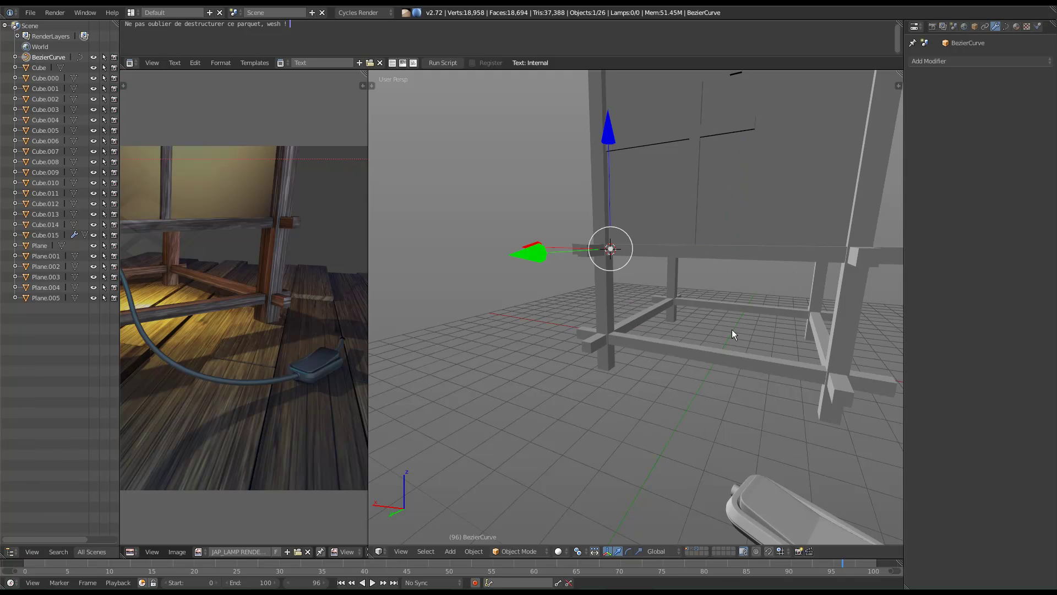
key("s")
right_click(598, 220)
middle_click_drag(598, 220, 626, 359)
key("s")
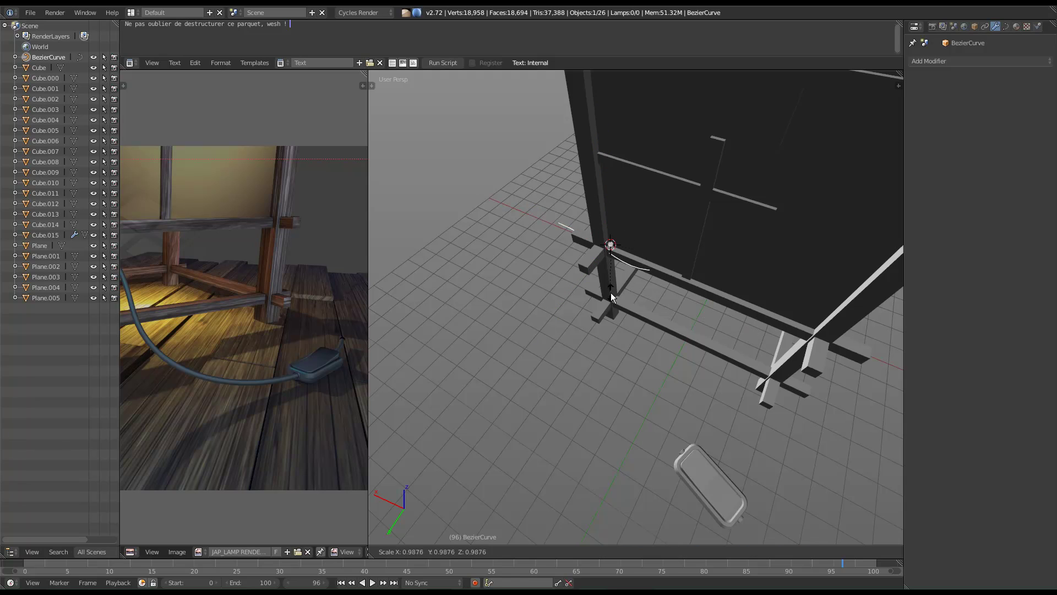
left_click(705, 230)
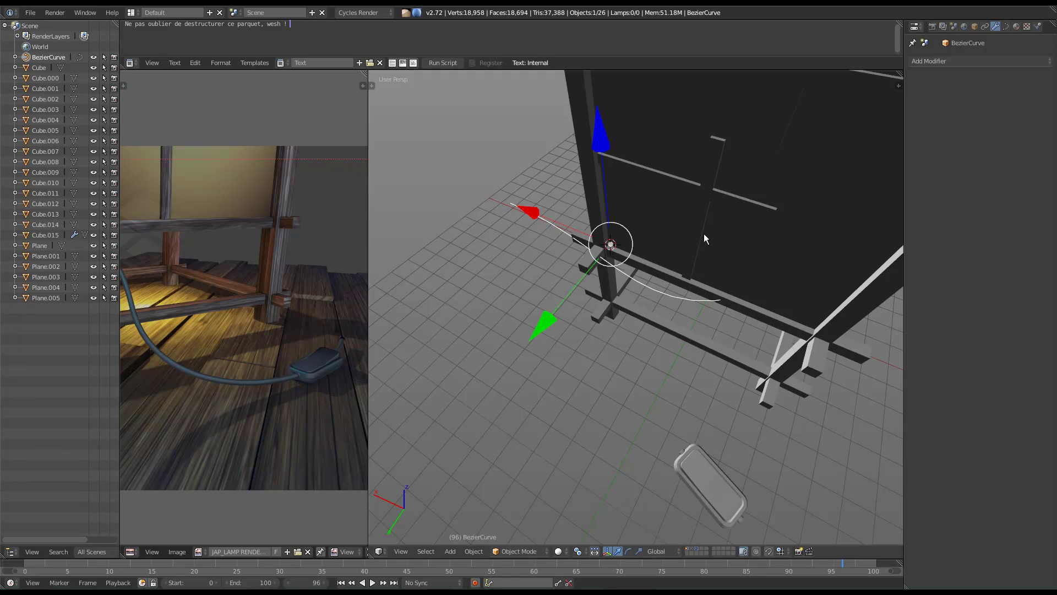
Snap the Bezier curve's outer end control point to the 3D cursor at the lamp's corner.
key("Tab")
right_click(512, 203)
key("g")
key("Escape")
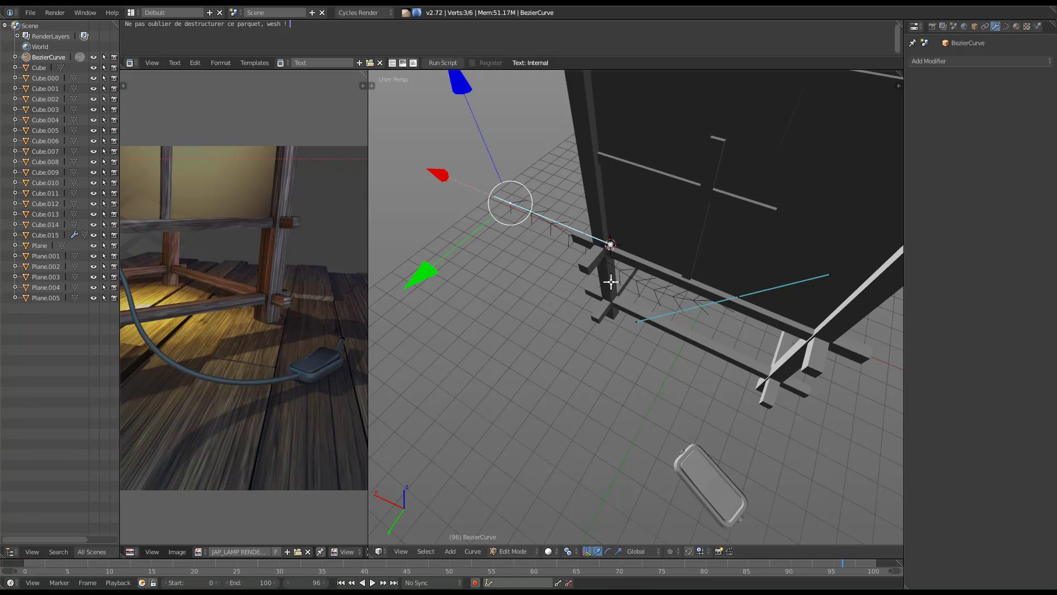
key("shift+s")
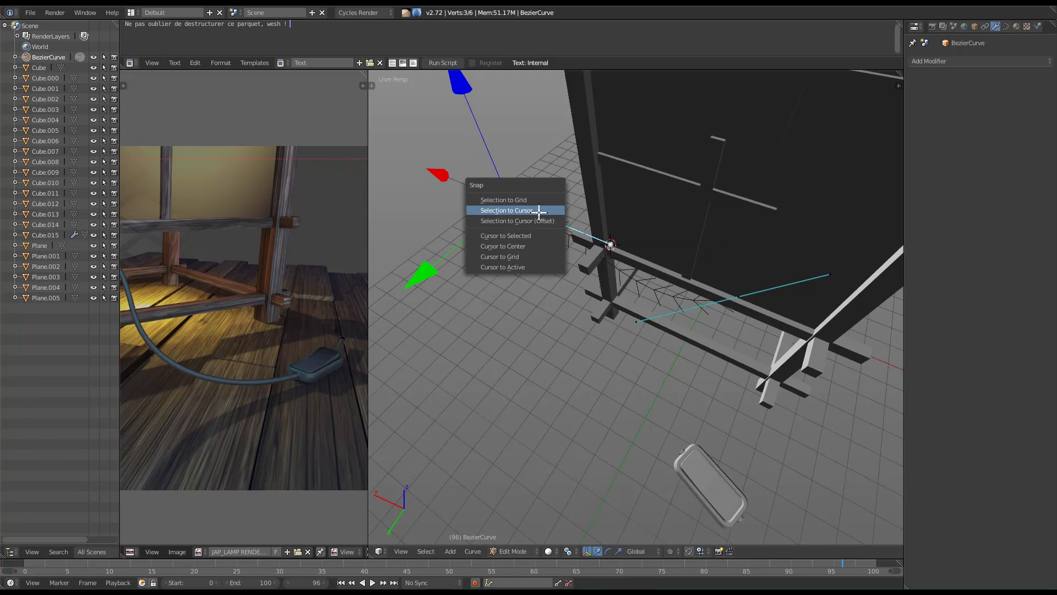
left_click(533, 210)
Lower the curve's free end point and reposition it beneath the lamp body near the lower frame.
middle_click_drag(704, 362, 615, 220)
middle_click_drag(733, 216, 732, 238)
right_click(752, 249)
left_click_drag(732, 238, 736, 303)
middle_click_drag(729, 352, 728, 384)
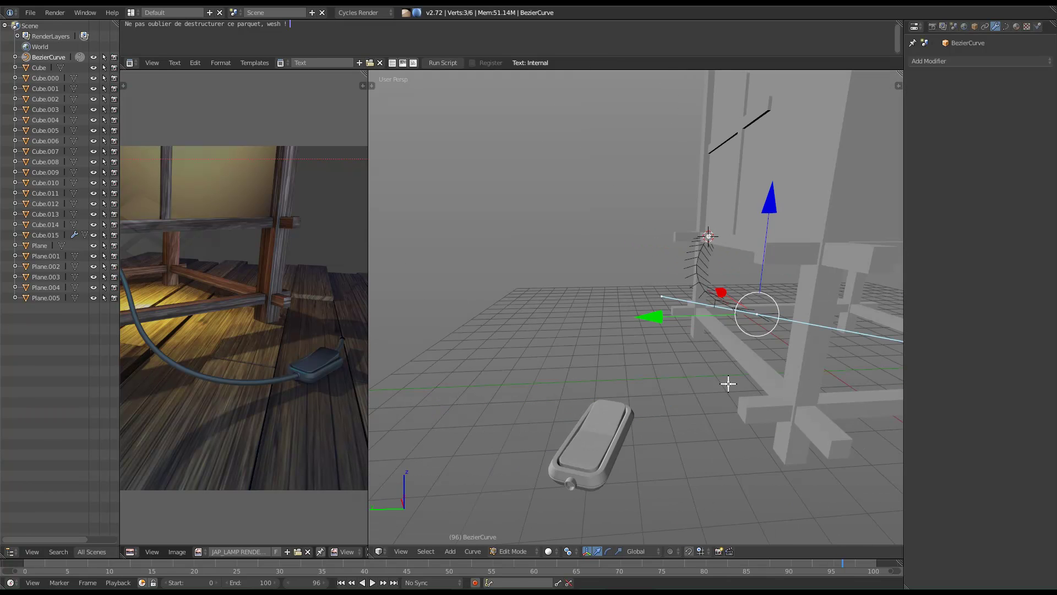
middle_click_drag(689, 322, 833, 380)
left_click_drag(833, 380, 810, 375)
middle_click_drag(811, 375, 739, 251)
left_click_drag(732, 180, 719, 217)
Redirect the free end point's handle in the horizontal plane, with global Z locked, to bend the cable.
key("g")
left_click(736, 307)
middle_click_drag(736, 307, 742, 333)
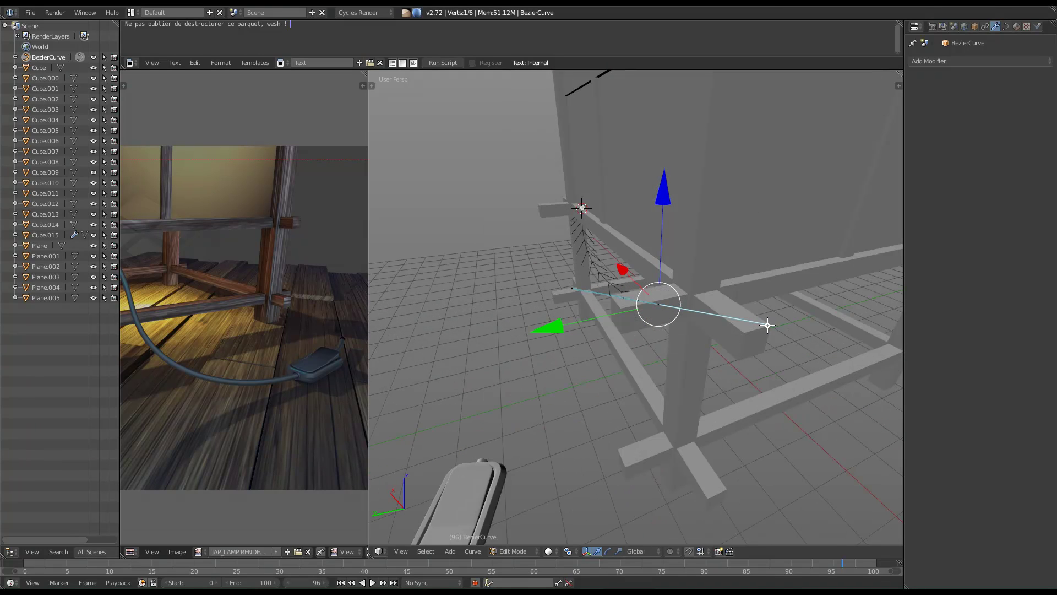
key("g")
key("shift+z")
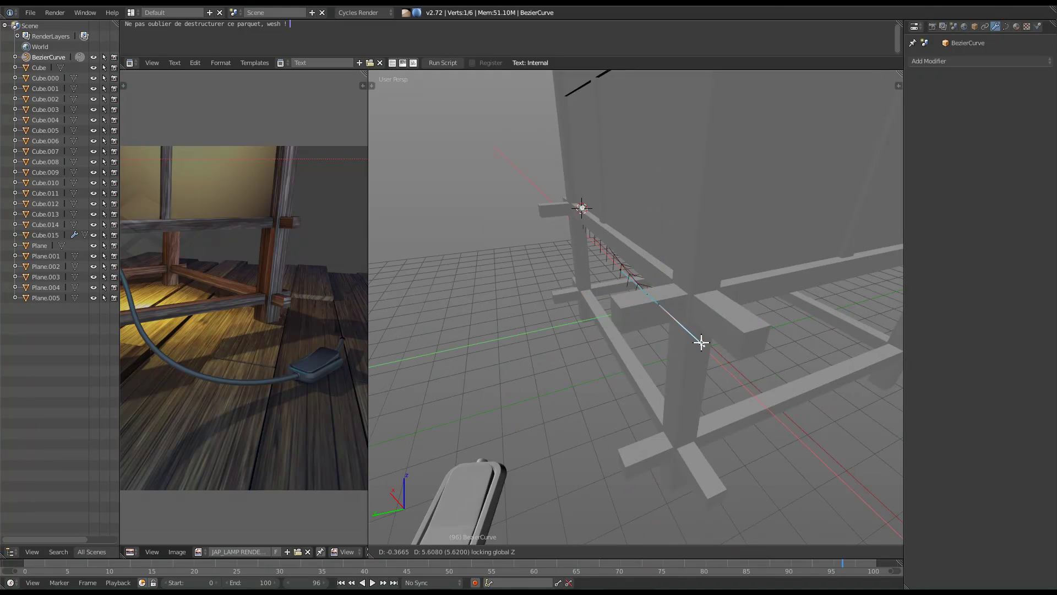
left_click(672, 348)
Reposition the cable's free end point and extrude another control point from it toward the switch on the floor.
key("e")
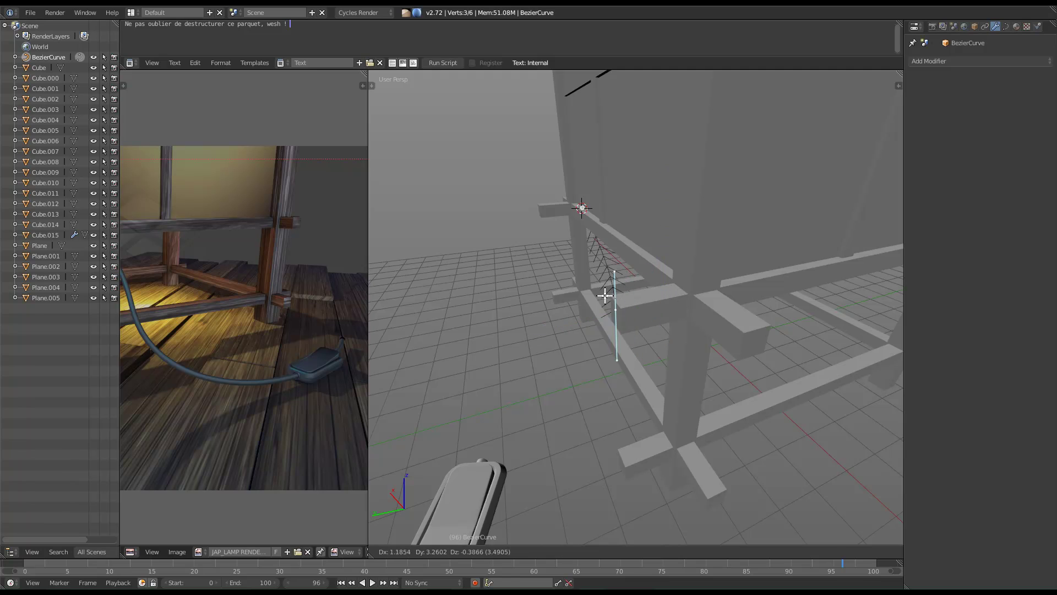
left_click(596, 307)
middle_click_drag(596, 306, 603, 255)
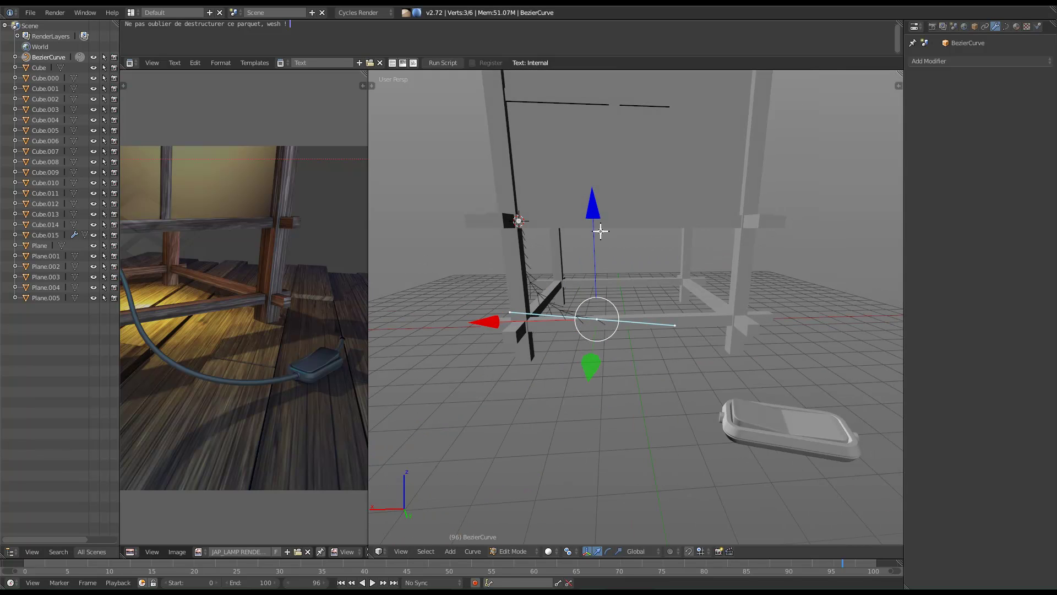
middle_click_drag(594, 346, 578, 361)
left_click_drag(578, 361, 601, 379)
middle_click_drag(600, 379, 688, 342)
key("e")
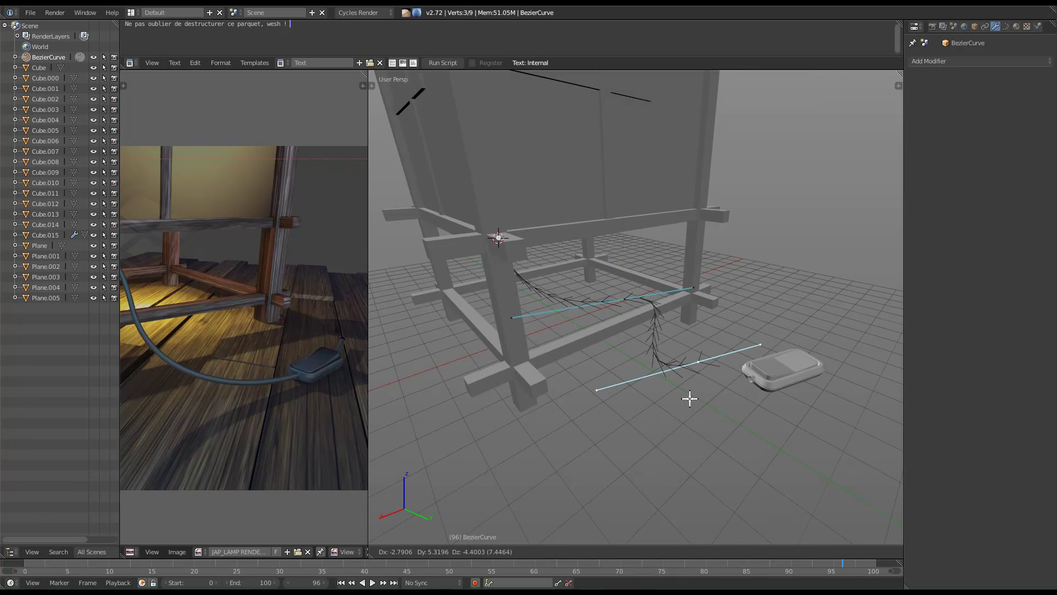
left_click(690, 401)
middle_click_drag(696, 366, 741, 367)
Snap the 3D cursor to the center vertex inside the switch's round cable socket.
key("Tab")
right_click(780, 359)
right_click(740, 366)
key("Tab")
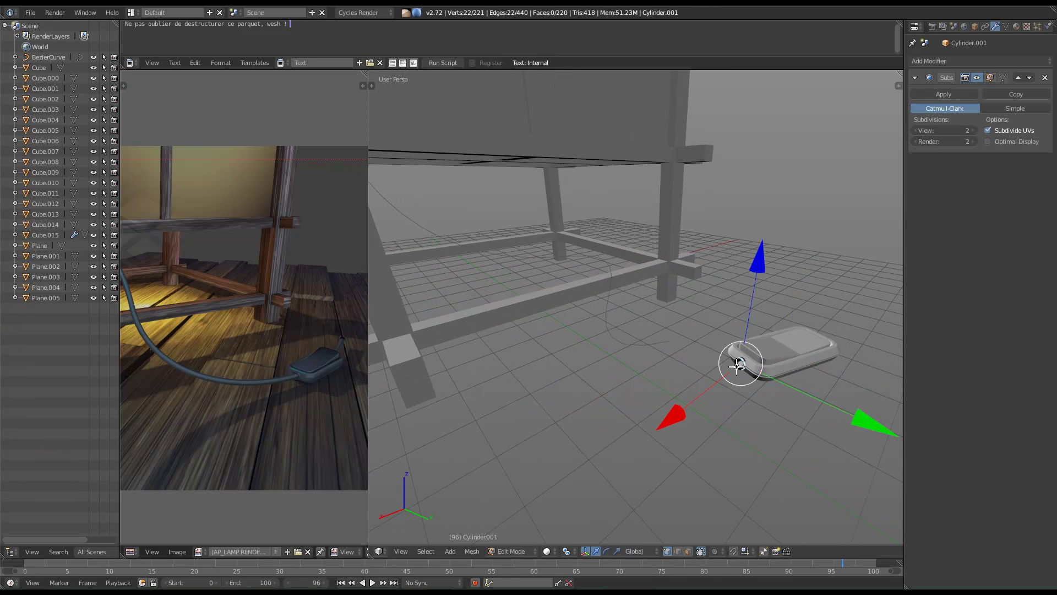
key("KP_Decimal")
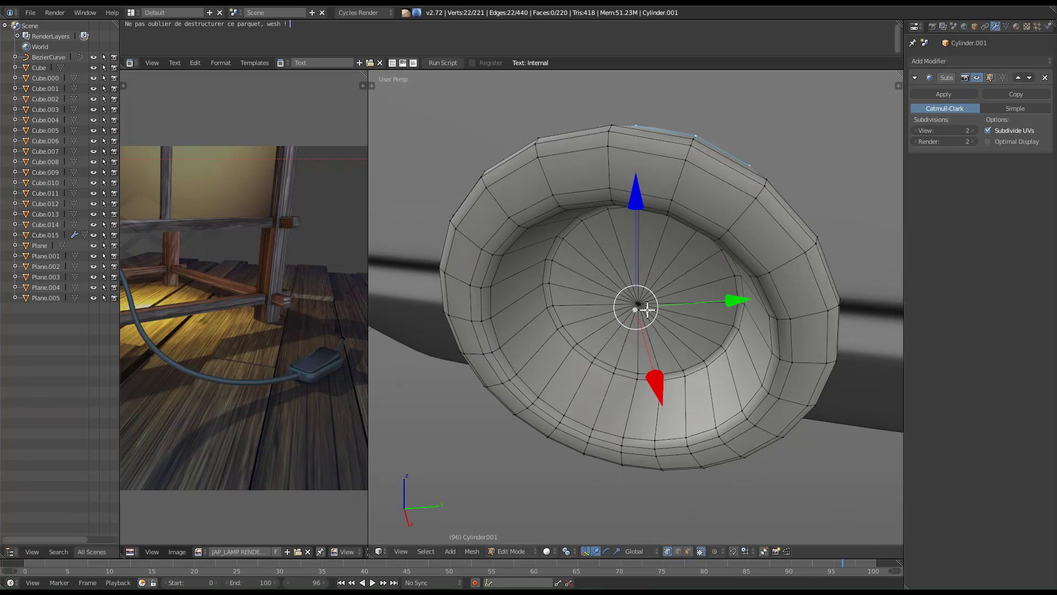
right_click(641, 306)
key("shift+s")
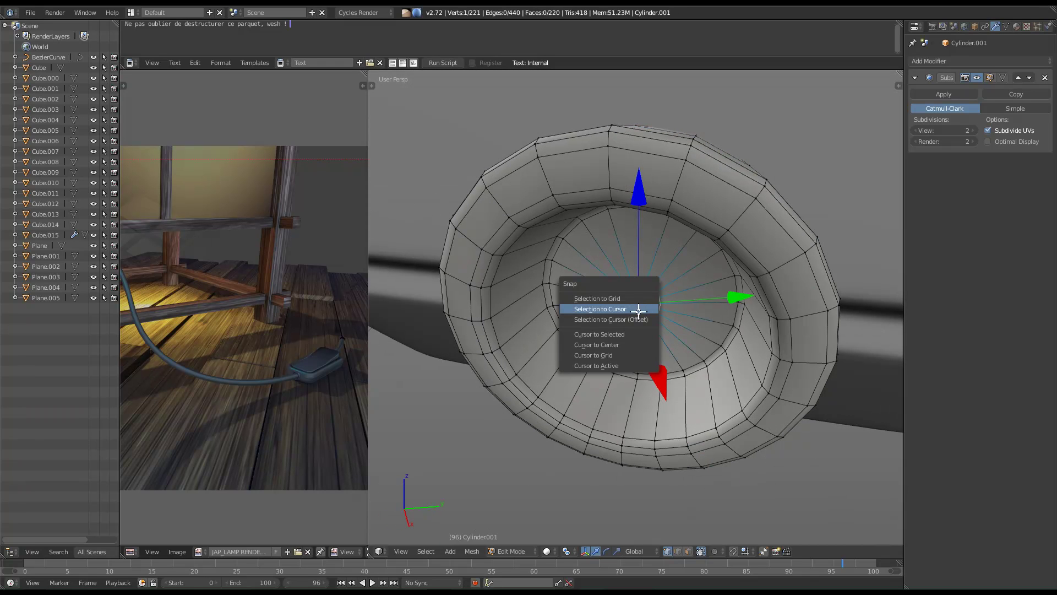
left_click(618, 334)
key("Tab")
Snap the cable curve's last control point to the 3D cursor in the switch's socket.
scroll(626, 340, "down", 12)
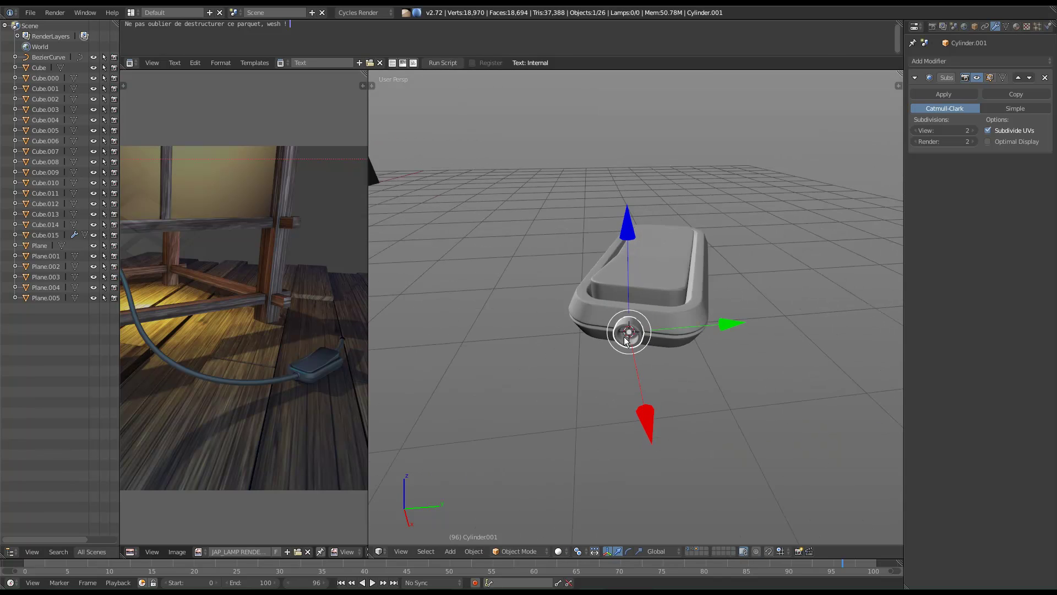
middle_click_drag(626, 340, 576, 359)
right_click(480, 337)
key("Tab")
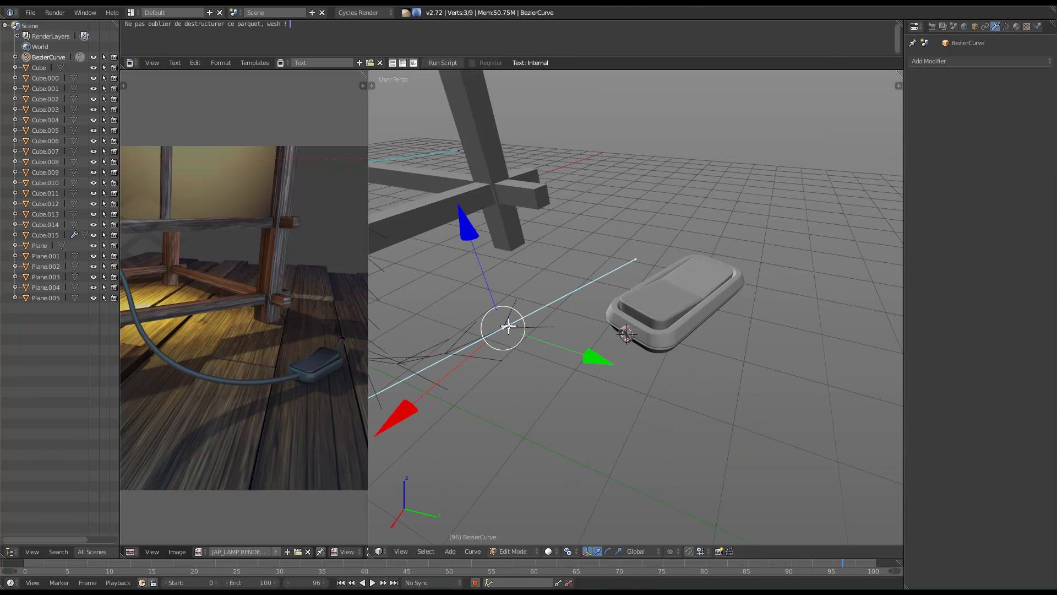
key("shift+s")
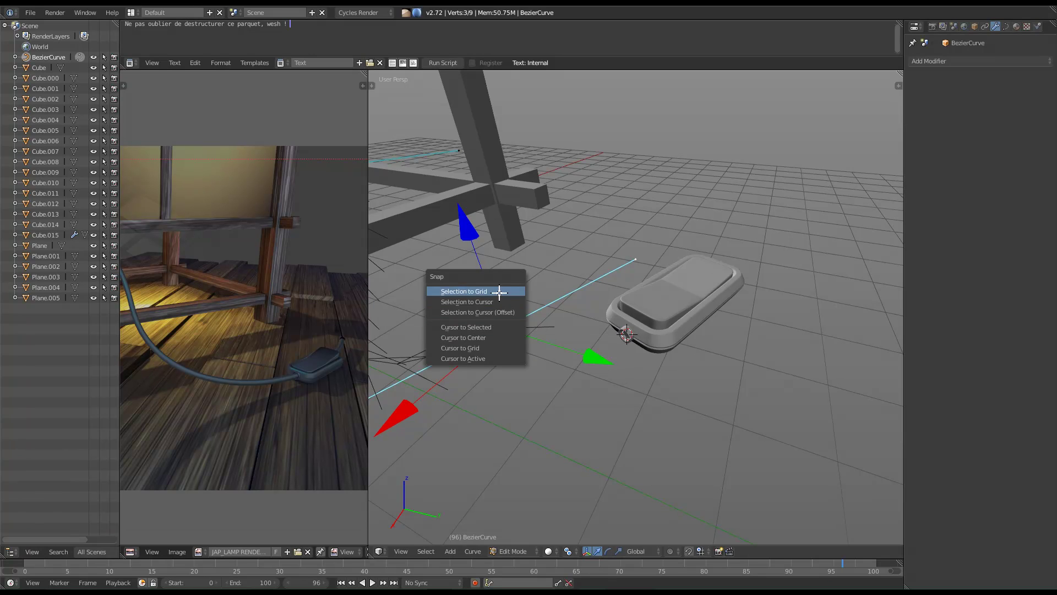
left_click(499, 302)
key("Tab")
scroll(705, 320, "down", 6)
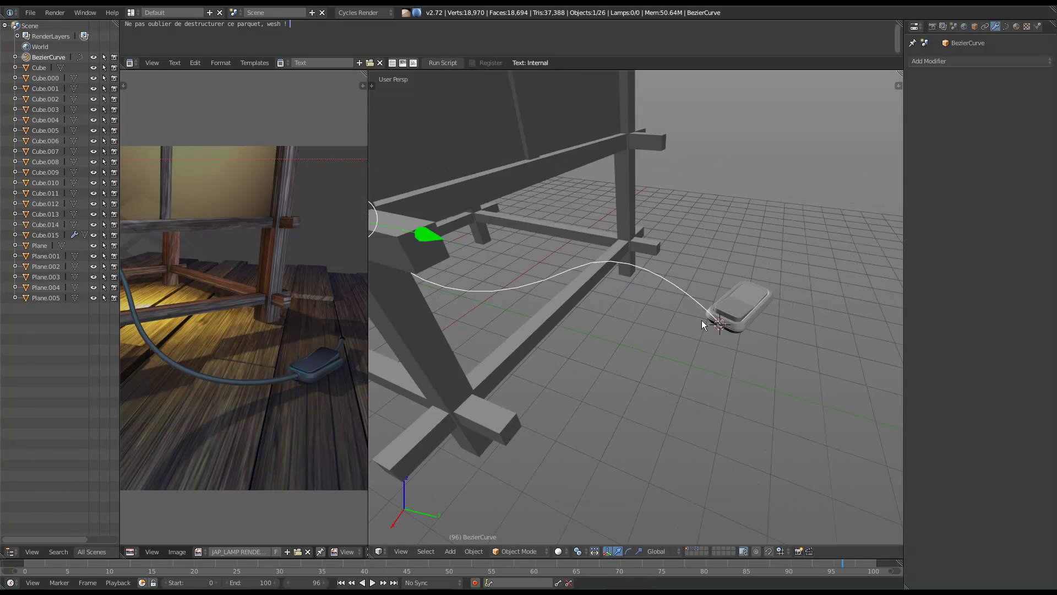
Smooth the cable's hump by redirecting the middle control point's handles along the run toward the switch.
middle_click_drag(678, 317, 743, 396)
key("Tab")
key("a")
right_click_drag(743, 396, 626, 441)
middle_click_drag(626, 441, 691, 465)
right_click(698, 488)
right_click_drag(698, 488, 593, 410)
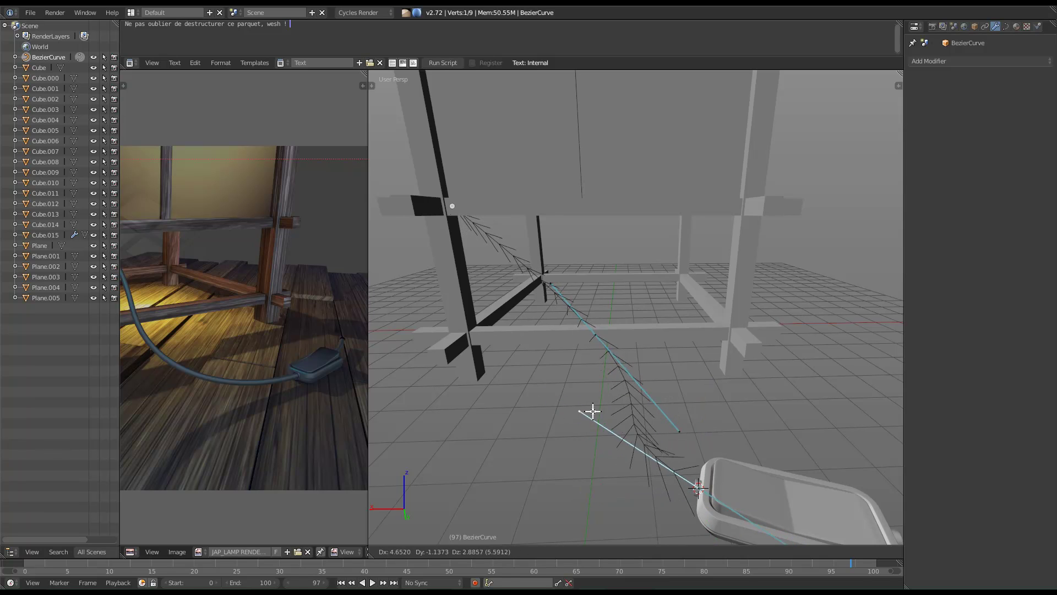
right_click(593, 410)
Subdivide the curve segment between the middle control point and the switch end to add another point.
right_click(595, 338, "shift")
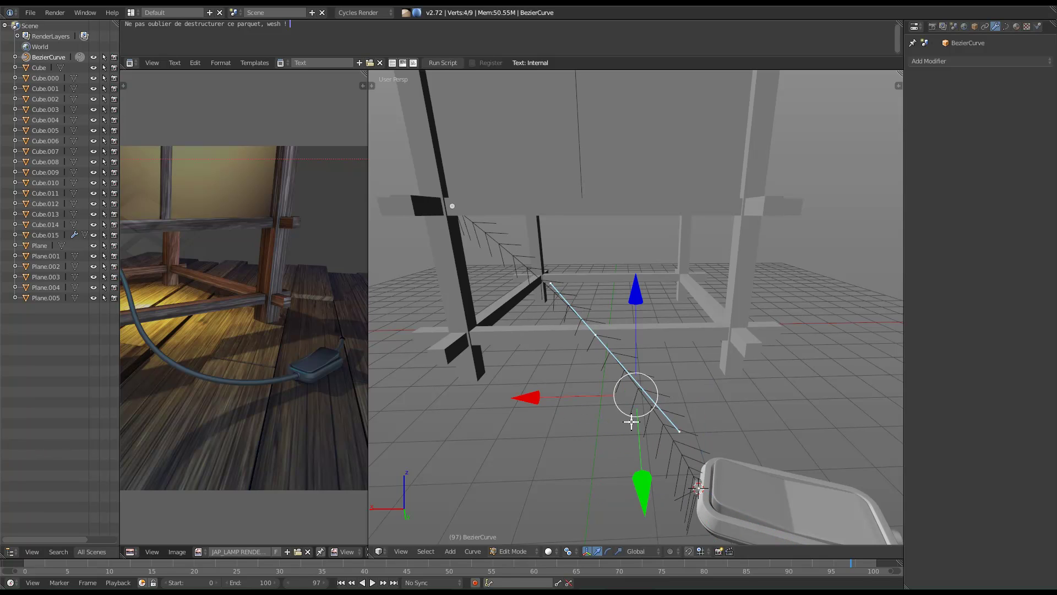
middle_click_drag(617, 432, 743, 462)
key("w")
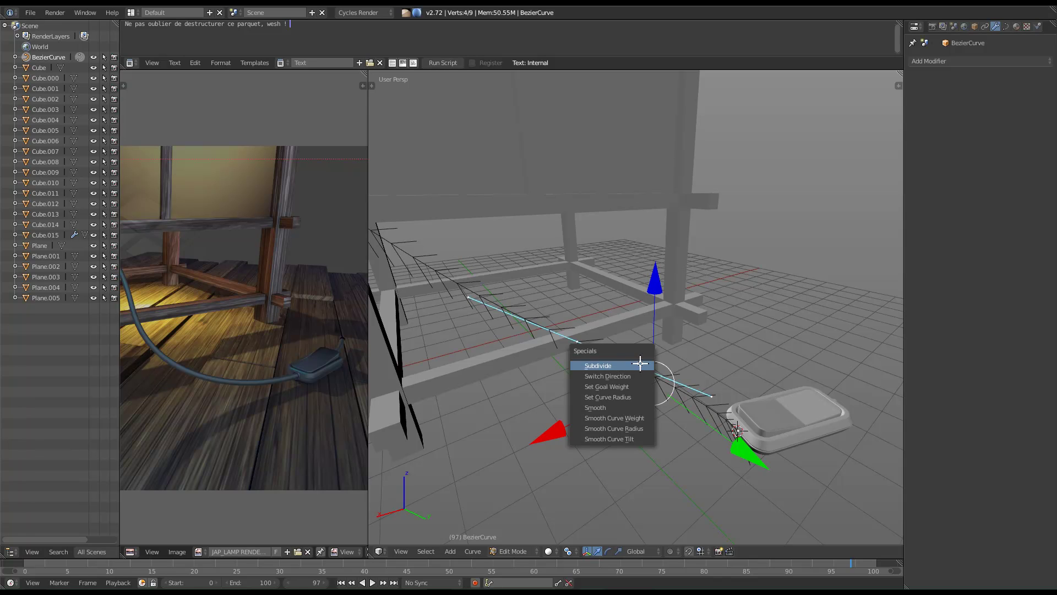
left_click(639, 365)
middle_click_drag(703, 406, 634, 376)
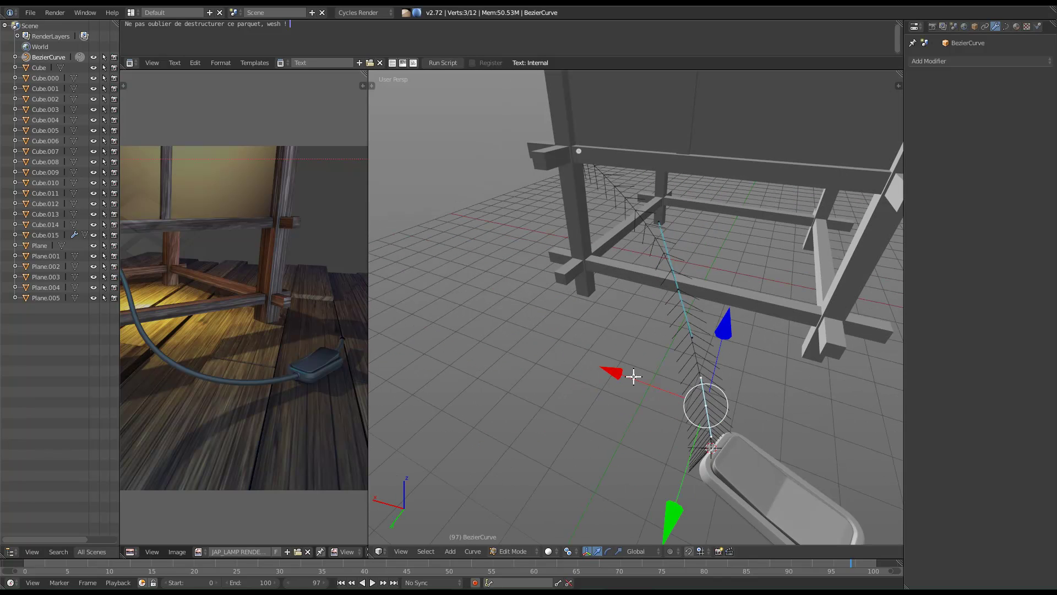
Move the added control point sideways and lower it so the cable lies near the floor before the switch.
key("g")
left_click(609, 358)
key("g")
left_click(603, 364)
middle_click_drag(609, 416, 682, 386)
left_click_drag(674, 313, 677, 332)
Adjust the handle of the curve's middle control point to soften the cable's sag toward the floor.
right_click(627, 369)
key("g")
right_click(606, 389)
key("g")
left_click(627, 391)
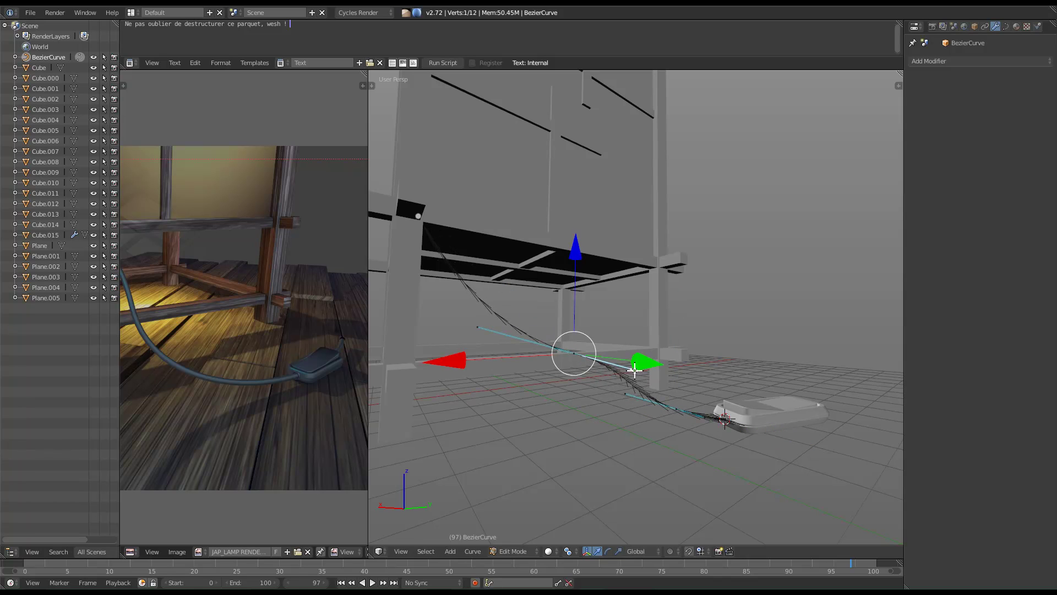
Swing the middle control point's handles sideways and tilt them steeper so the cable slopes from the frame toward the switch.
right_click(632, 370)
key("g")
left_click(641, 365)
middle_click_drag(701, 372, 642, 375)
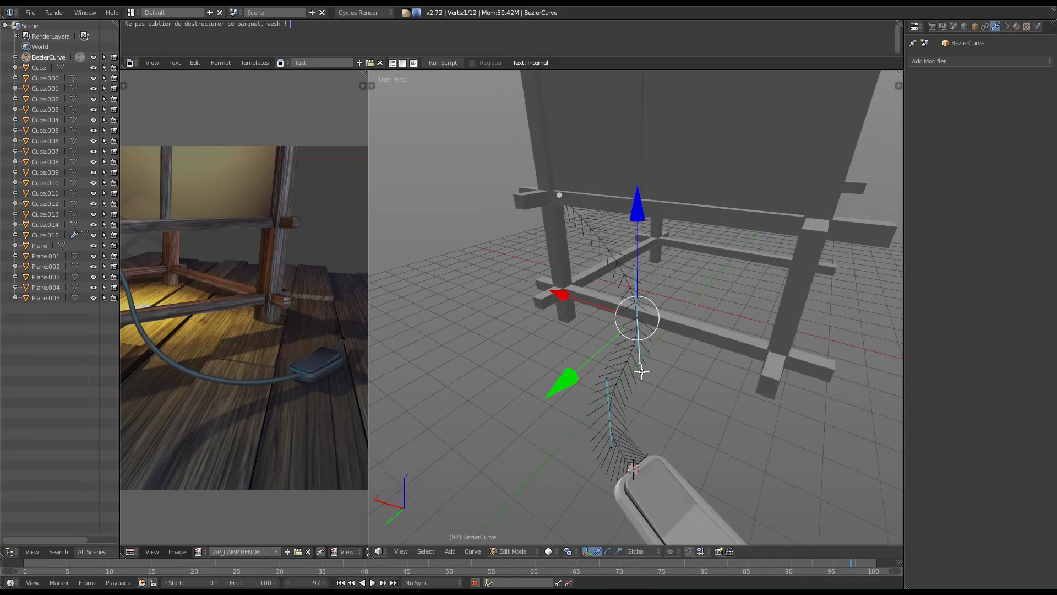
key("g")
left_click(623, 354)
middle_click_drag(532, 379, 598, 326)
key("g")
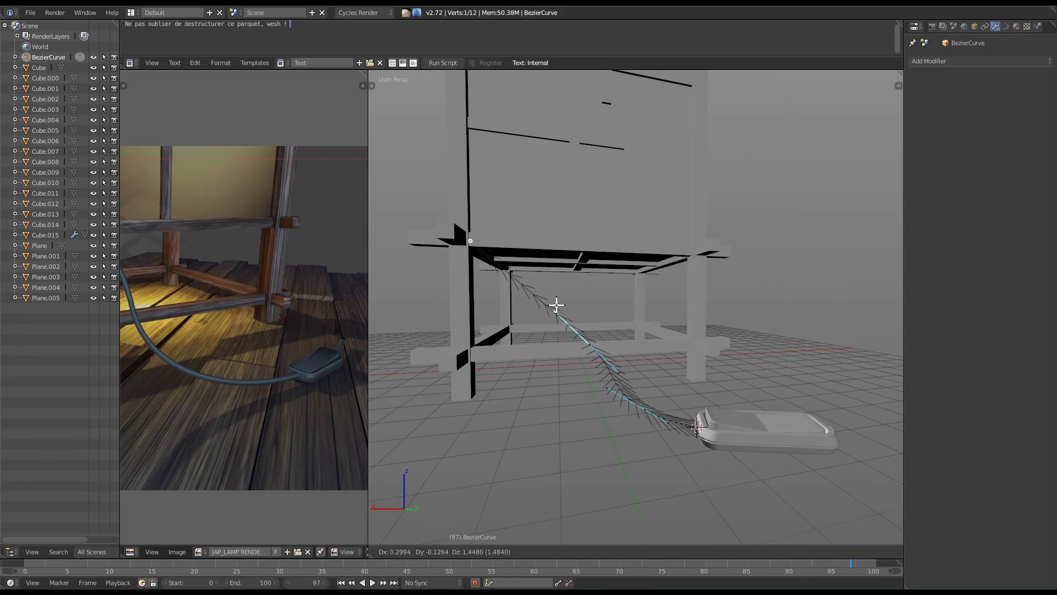
left_click(554, 306)
right_click(475, 249)
key("g")
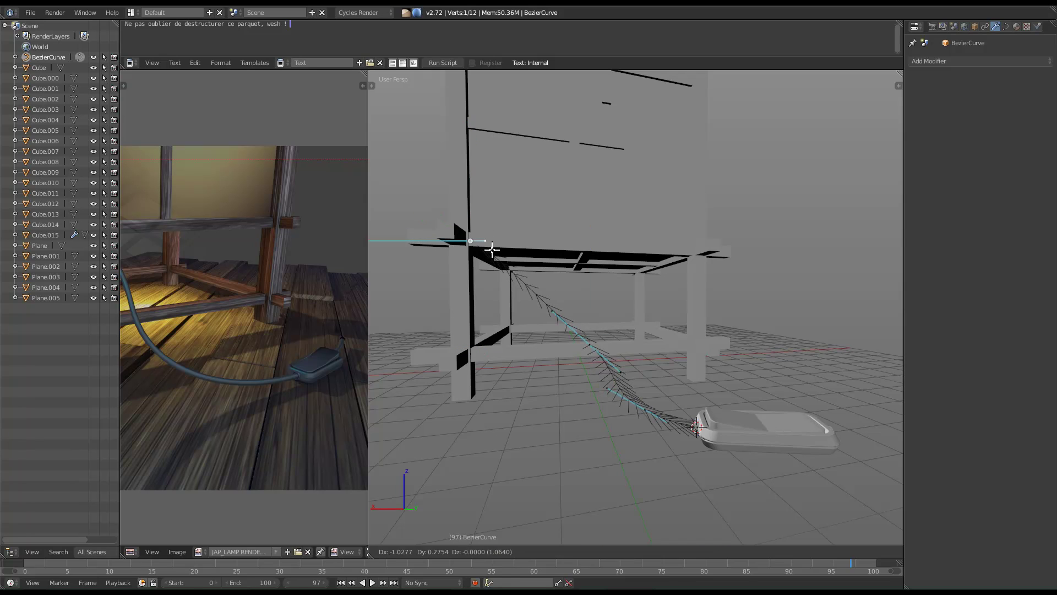
left_click(490, 249)
key("g")
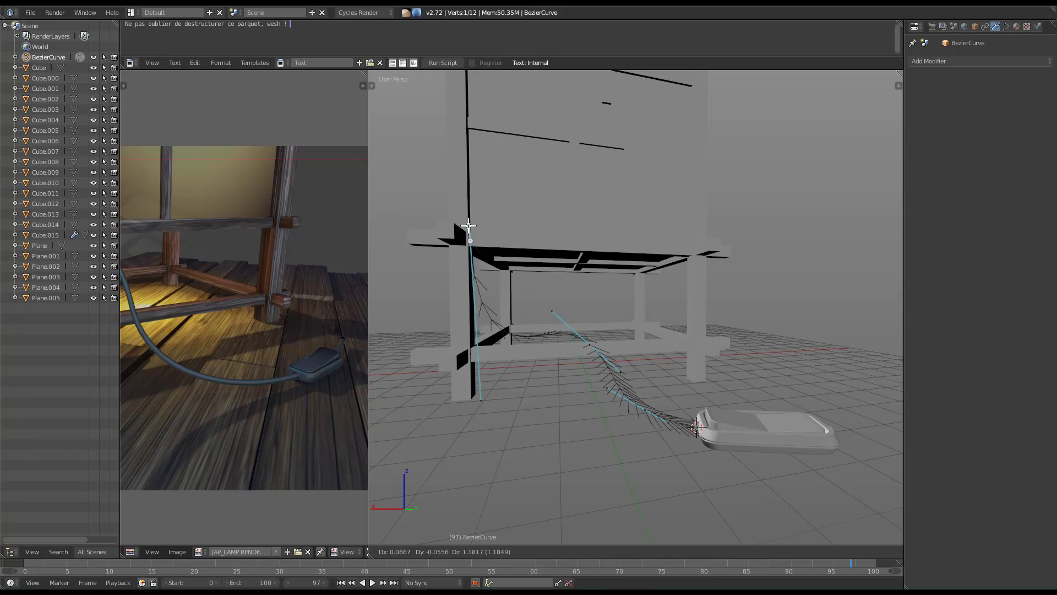
right_click(469, 225)
Lower the curve's middle control point toward the floor to deepen the cable's sag.
middle_click_drag(585, 342, 582, 407)
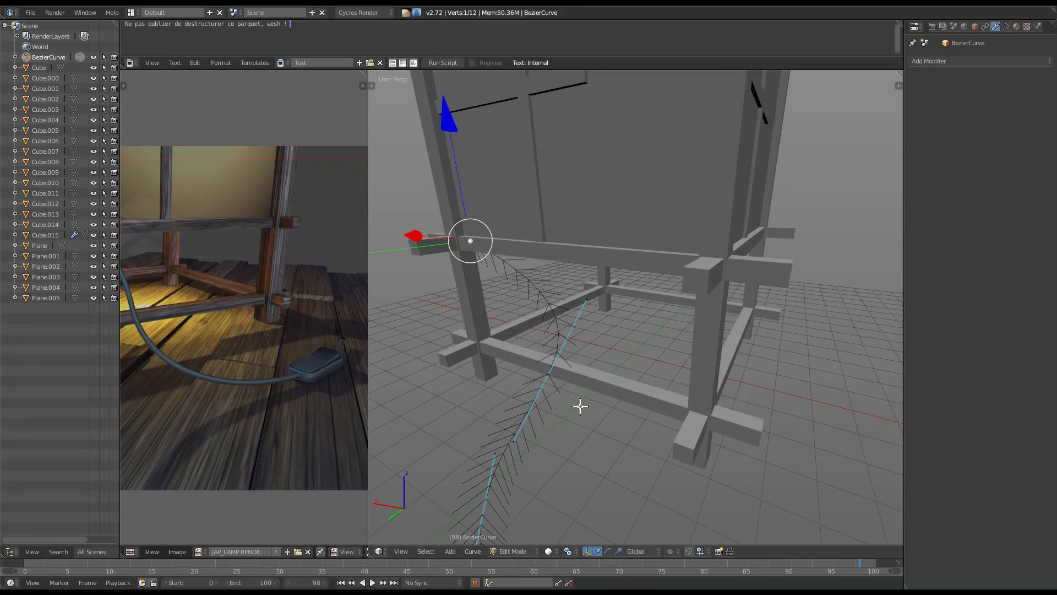
right_click(475, 445)
middle_click_drag(475, 444, 512, 363)
key("ctrl+space")
key("ctrl+space")
right_click(510, 302)
key("g")
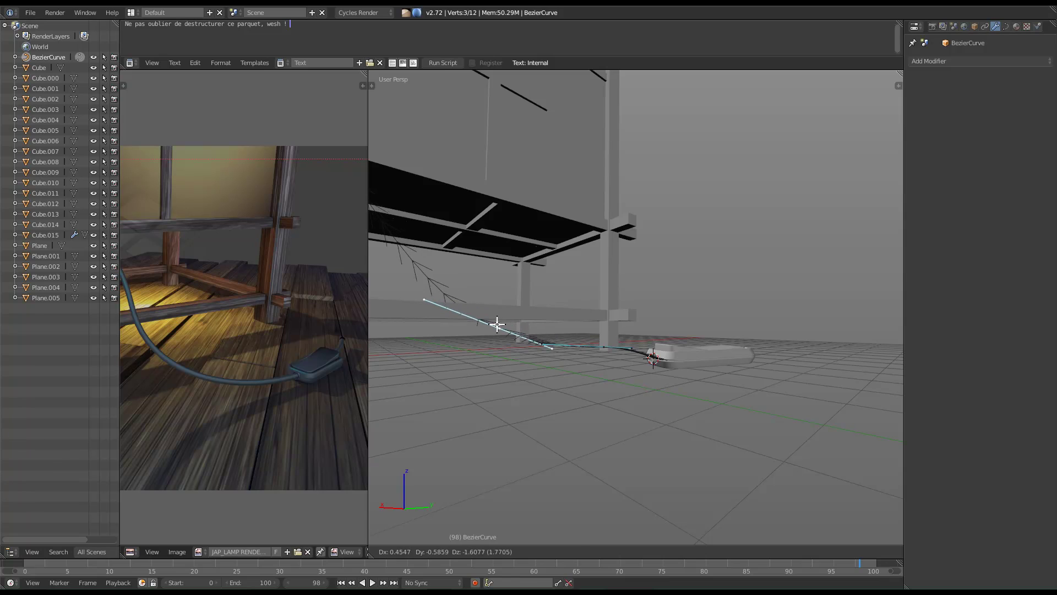
left_click(496, 325)
key("ctrl+space")
right_click(546, 348)
key("ctrl+space")
key("ctrl+space")
key("ctrl+space")
key("ctrl+space")
key("ctrl+space")
scroll(548, 358, "up", 2)
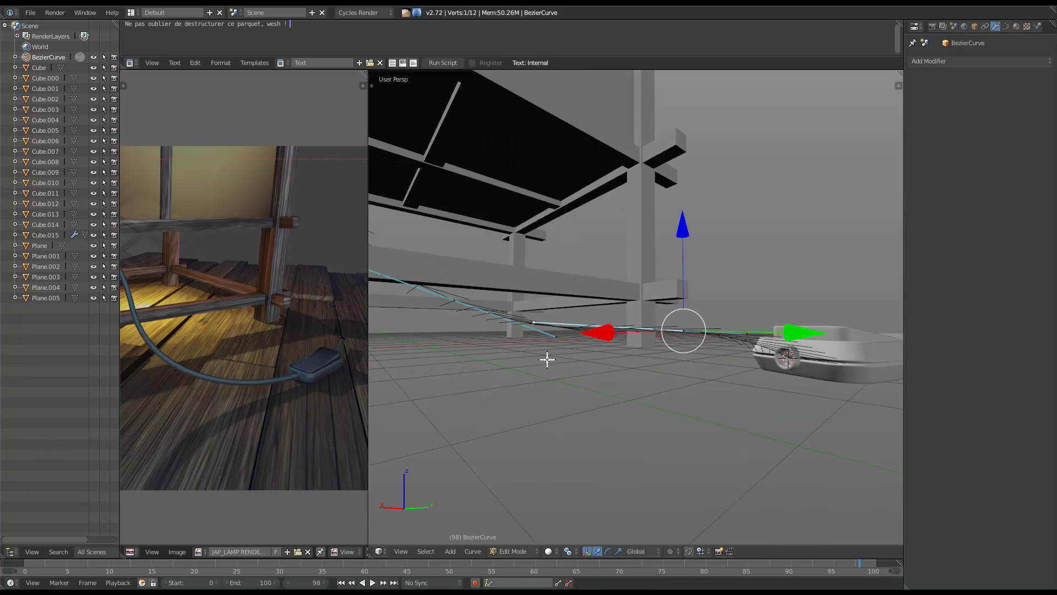
right_click(557, 333)
key("ctrl+space")
key("ctrl+space")
Shift the middle control point vertically and raise it above the floor beside the lamp's lower frame.
middle_click_drag(562, 330, 383, 380)
scroll(771, 250, "down", 5)
key("g")
key("z")
left_click(714, 249)
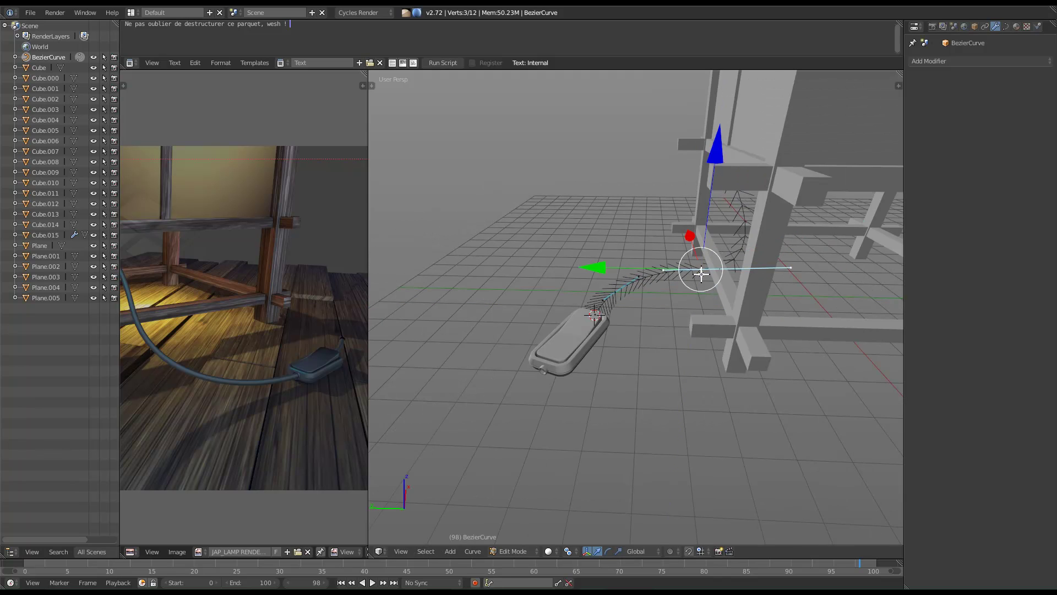
key("g")
left_click(699, 244)
Lower the middle control point's switch-side handle so the cable descends toward the switch.
middle_click_drag(699, 245, 779, 255)
right_click(750, 248)
key("g")
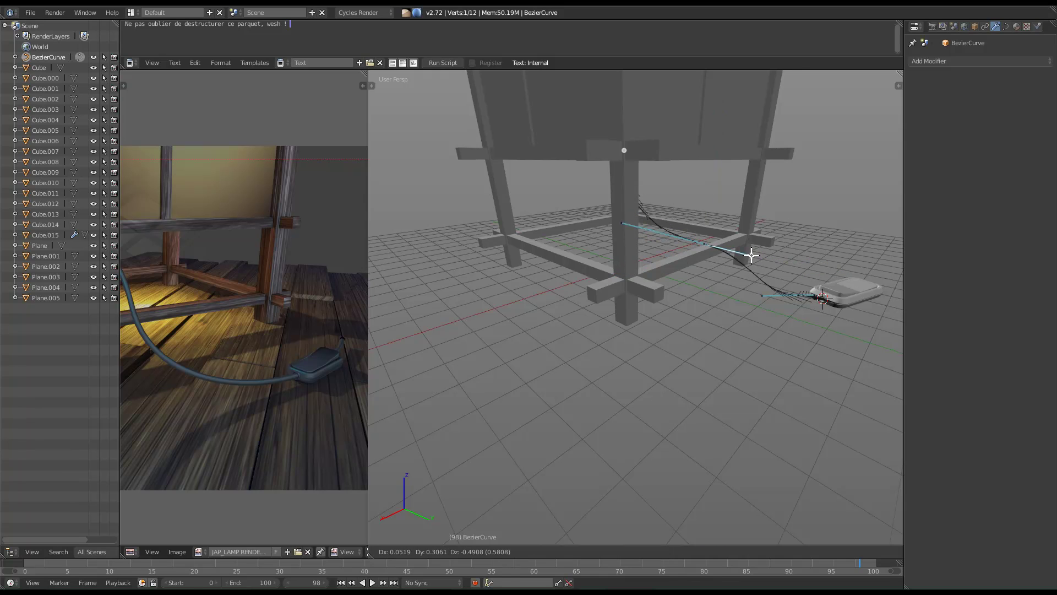
left_click(751, 254)
middle_click_drag(732, 259, 696, 255)
key("r")
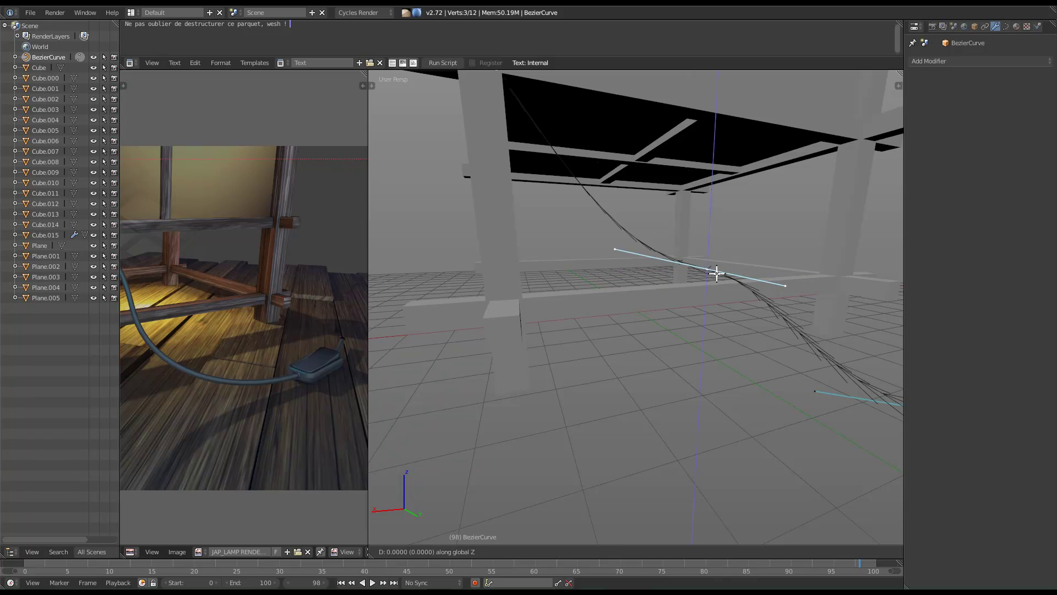
left_click(716, 272)
Adjust the handle of the control point nearest the switch and raise that point slightly.
middle_click_drag(716, 272, 553, 356)
right_click(584, 339)
key("g")
left_click(640, 342)
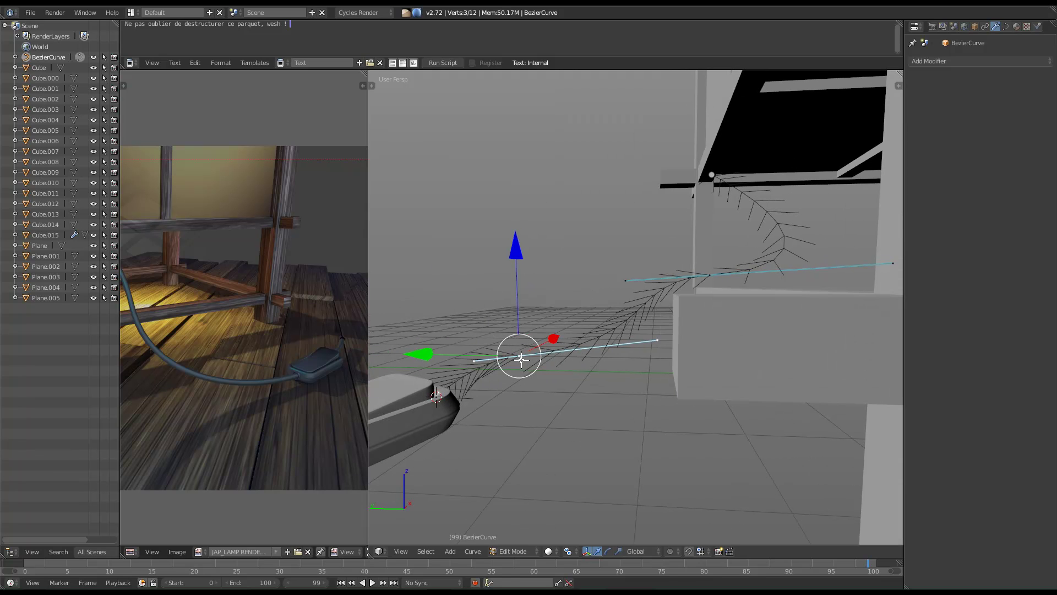
key("g")
key("z")
left_click(525, 338)
Slide the control point nearest the switch sideways, parallel to the floor, to widen the cable's bend.
right_click_drag(473, 365, 500, 367)
mouse_move(500, 364)
middle_mouse_down()
mouse_move(583, 431)
mouse_move(500, 359)
middle_mouse_up()
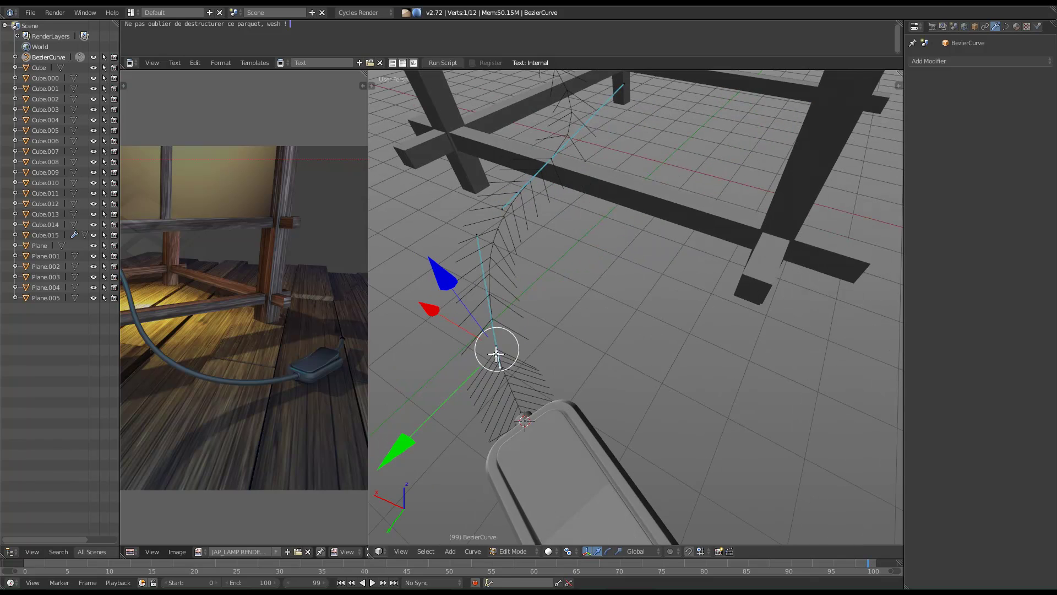
key("g")
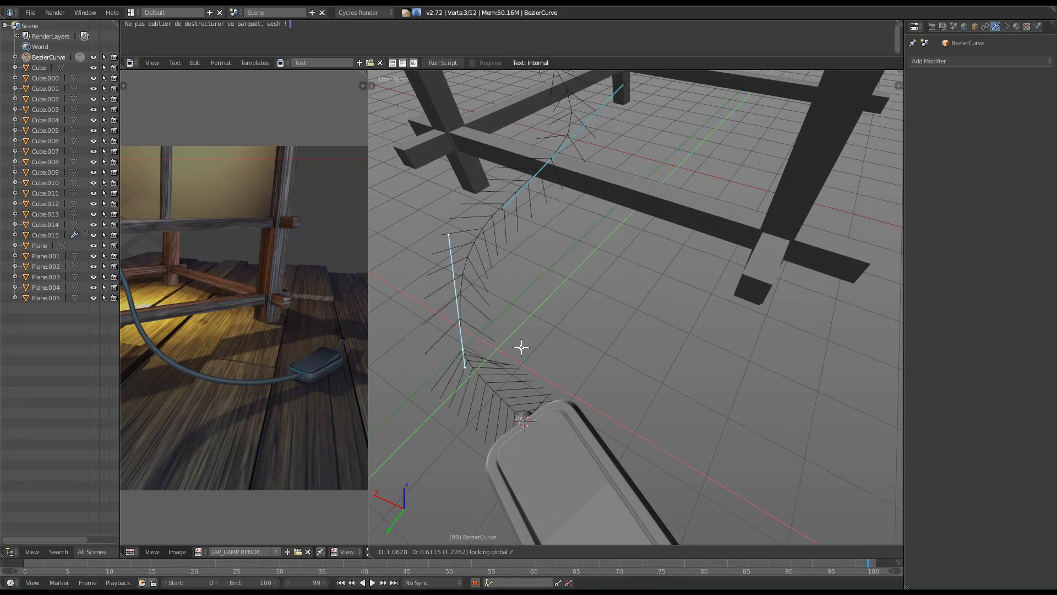
left_click(530, 345)
Stretch the lamp-side handle of the control point nearest the switch upward and fine-tune the point's height.
right_click_drag(471, 365, 500, 371)
middle_click_drag(500, 371, 612, 329)
key("g")
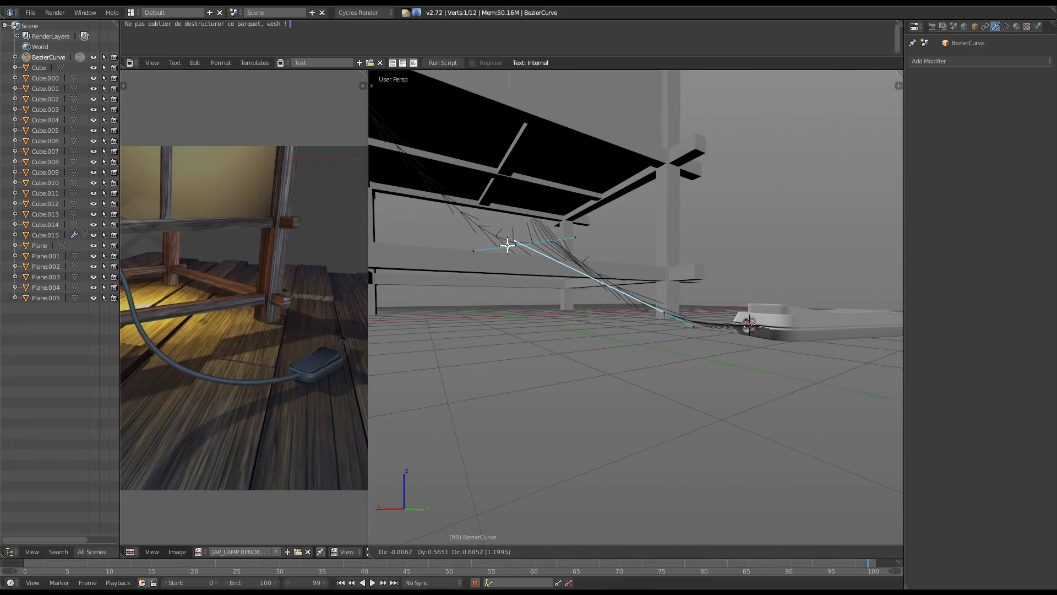
left_click(510, 243)
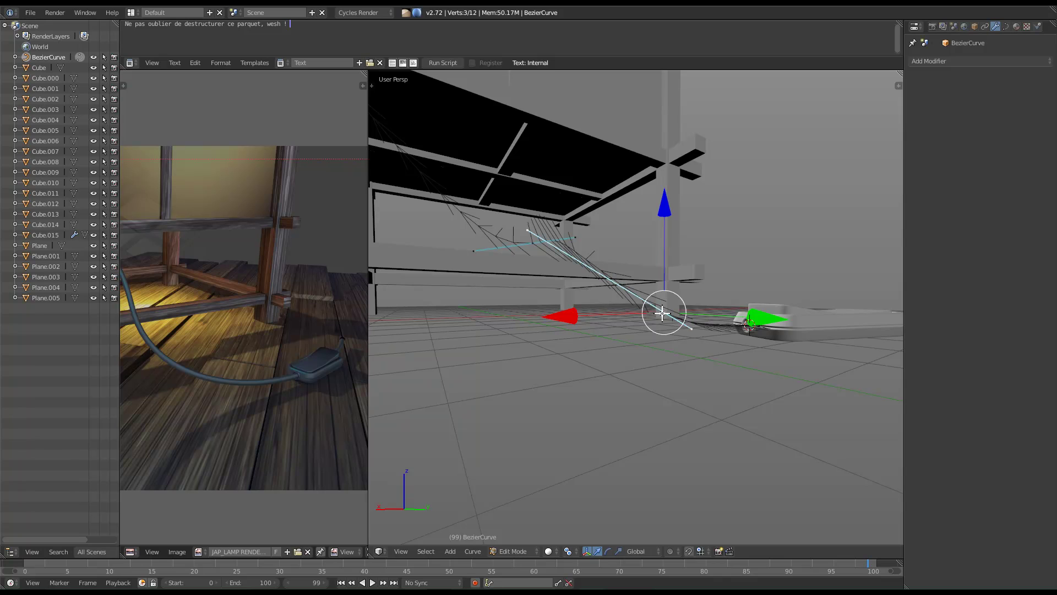
key("g")
key("z")
left_click(662, 306)
Subdivide the curve segment between the lamp-frame end and the middle control point.
middle_click_drag(662, 306, 734, 295)
right_click(677, 217)
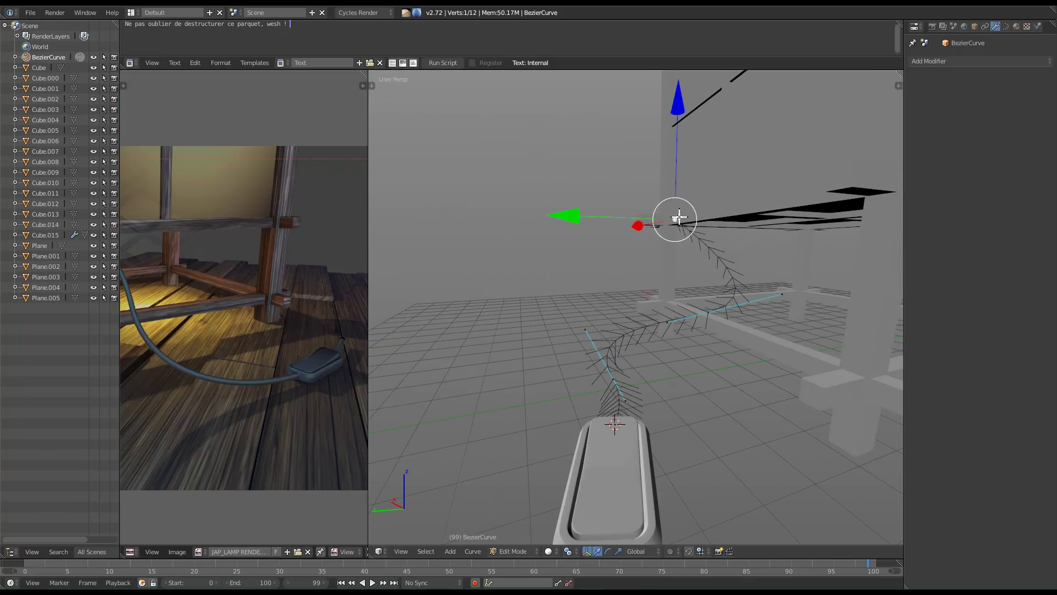
right_click(718, 315, "shift")
key("w")
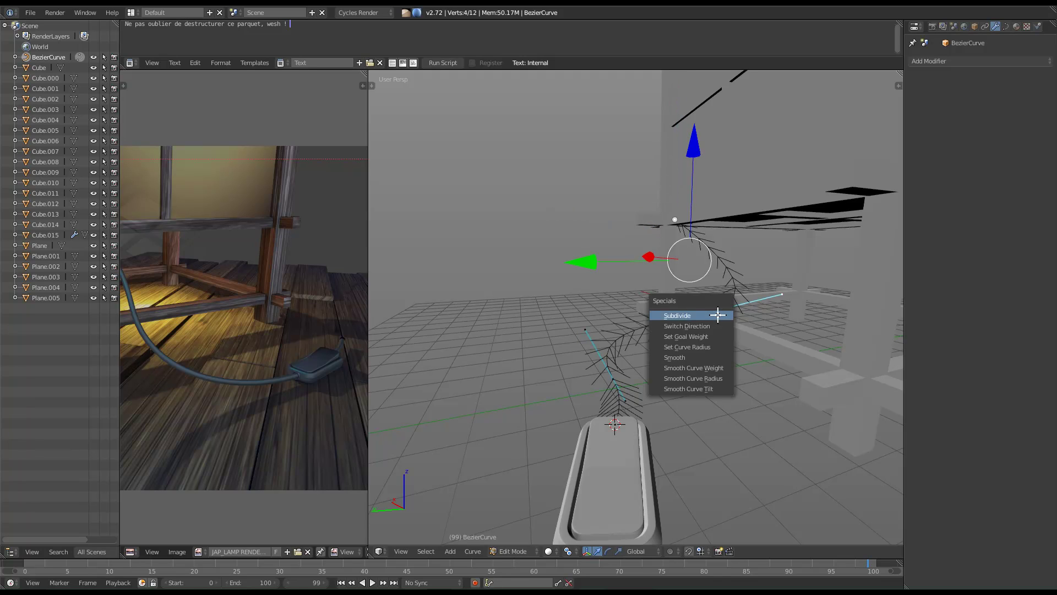
left_click(718, 313)
Position the new control point below the lamp-frame end and align its handles so the cable hangs down from the frame.
right_click_drag(715, 256, 677, 236)
middle_click_drag(739, 347, 607, 336)
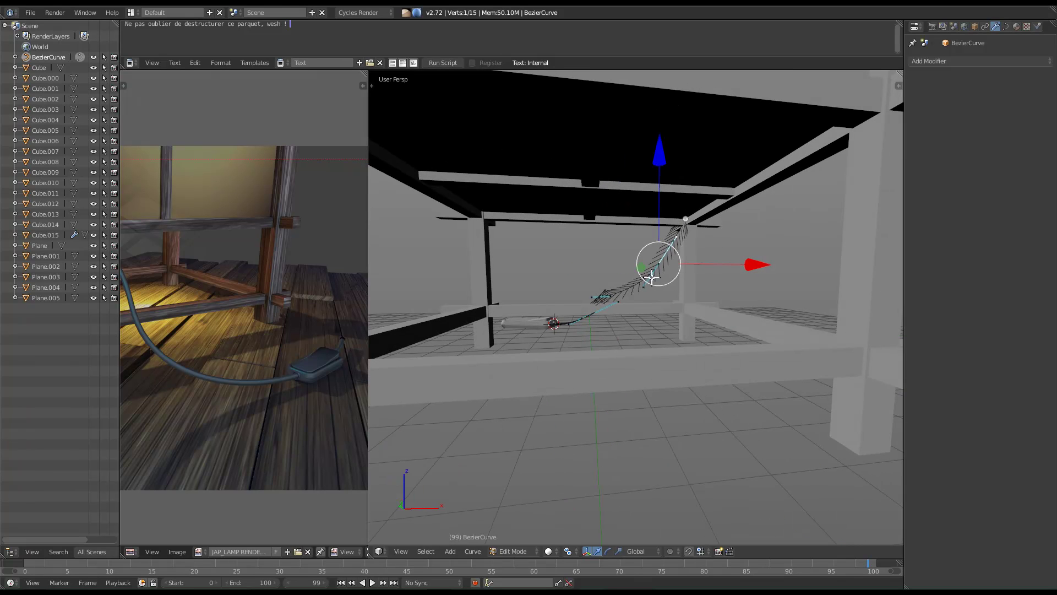
right_click_drag(653, 282, 674, 267)
key("Escape")
left_click_drag(743, 264, 764, 265)
right_click_drag(696, 233, 679, 232)
left_click_drag(756, 267, 759, 265)
left_click(682, 236)
mouse_move(682, 236)
middle_mouse_down()
mouse_move(831, 317)
mouse_move(777, 287)
mouse_move(793, 414)
mouse_move(732, 429)
mouse_move(655, 427)
mouse_move(754, 427)
mouse_move(672, 427)
mouse_move(797, 378)
mouse_move(794, 396)
mouse_move(824, 401)
mouse_move(774, 410)
mouse_move(764, 431)
mouse_move(795, 388)
mouse_move(769, 417)
mouse_move(691, 372)
middle_mouse_up()
key("Tab")
key("Tab")
key("Right")
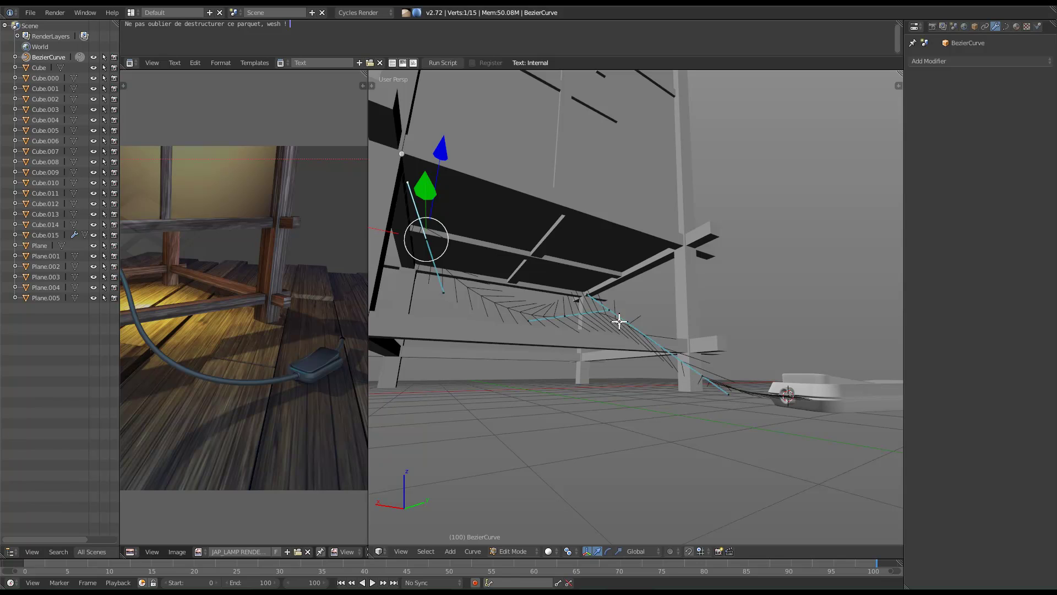
Pull in the lamp-side handle of the control point nearest the switch and lower the neighbouring middle point's handle.
right_click(590, 294)
key("g")
left_click(622, 310)
right_click(611, 310)
key("g")
left_click(611, 316)
key("Tab")
key("Tab")
Nudge the switch-side handle of the control point nearest the switch and leave Edit Mode.
right_click(726, 390)
key("g")
left_click(729, 390)
key("Tab")
middle_click_drag(735, 388, 614, 381)
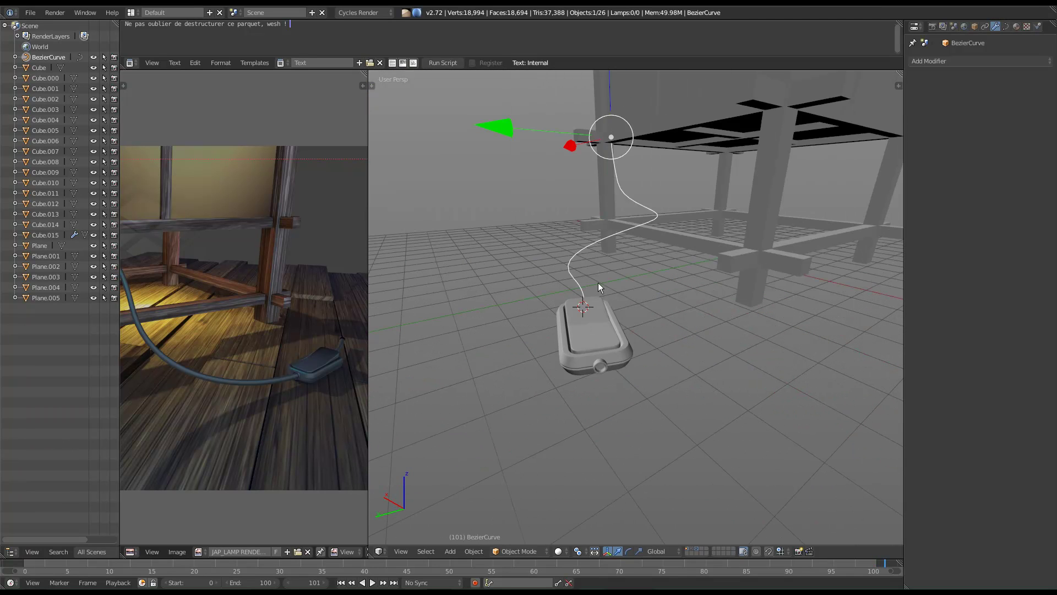
Return to Edit Mode and extrude the curve's switch end to a new point beyond the switch's far side.
key("Tab")
middle_click_drag(581, 299, 712, 347)
key("g")
left_click(630, 384)
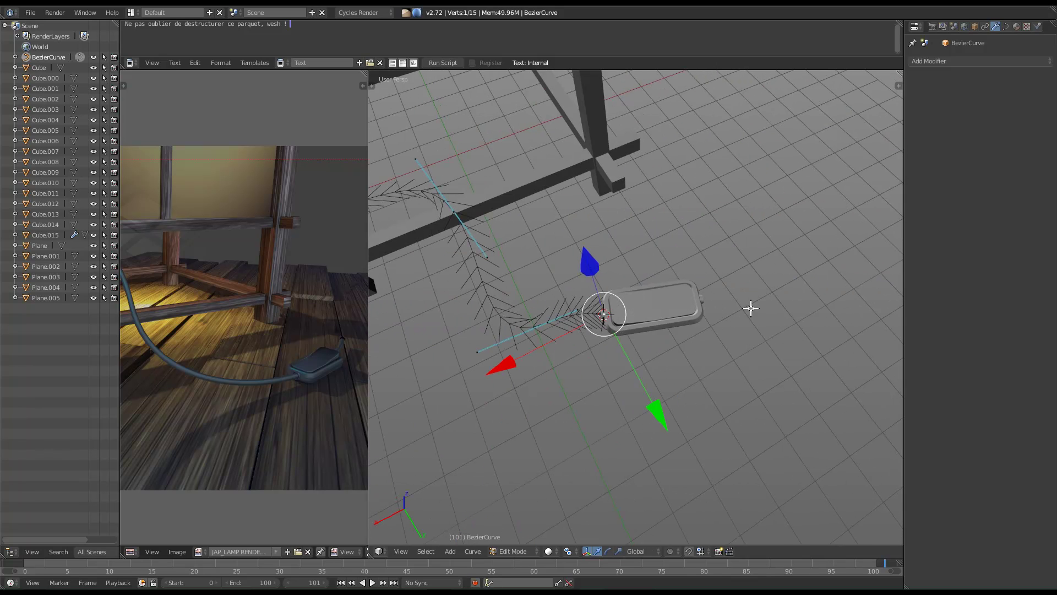
key("e")
left_click(899, 286)
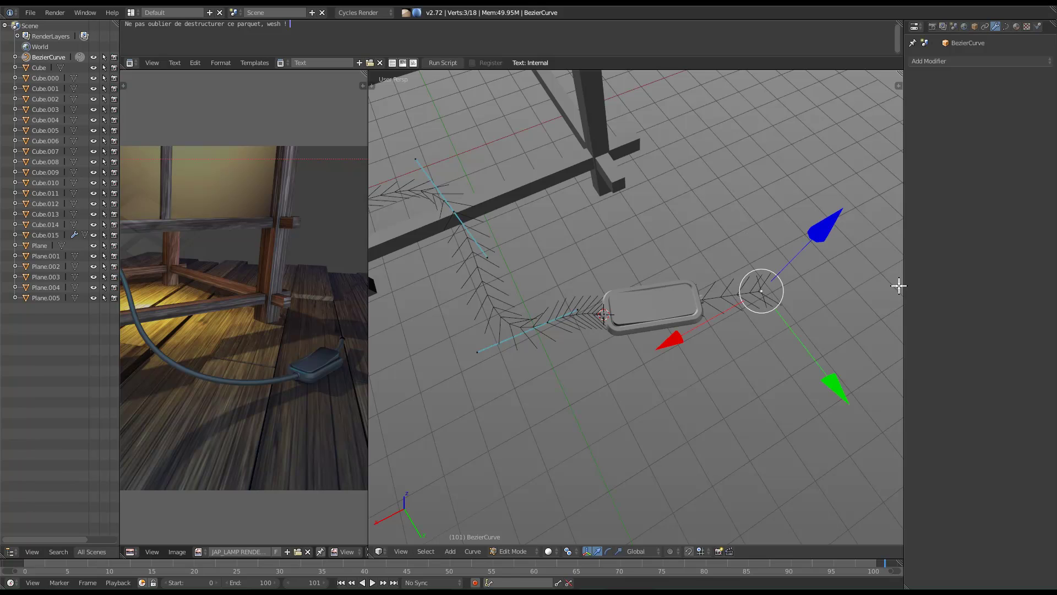
Move the extruded end point horizontally and lower it toward the height of the switch's rear cable outlet.
middle_click_drag(756, 344, 772, 315)
key("g")
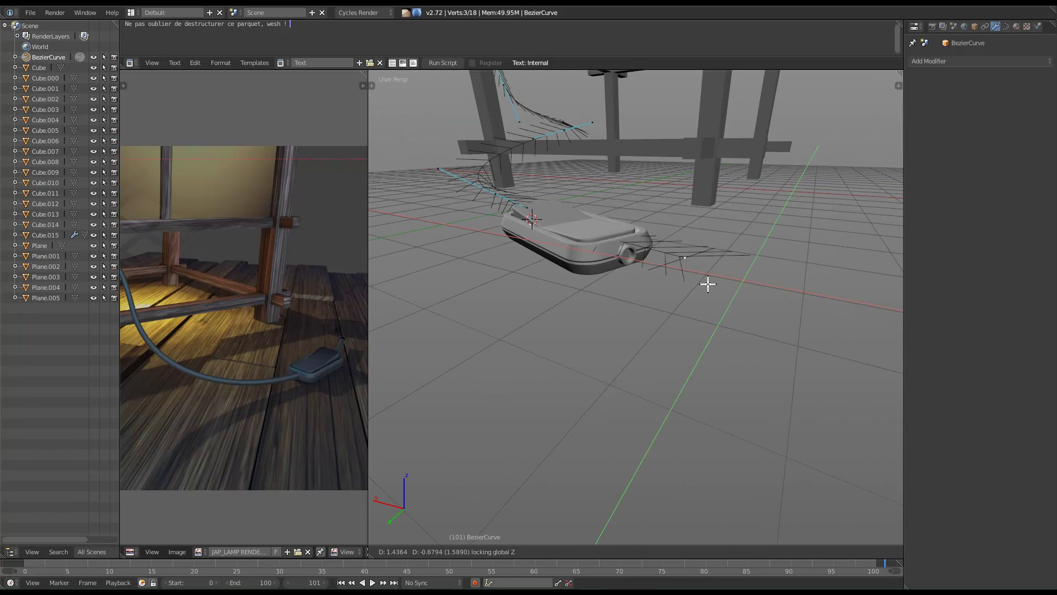
left_click(716, 292)
key("g")
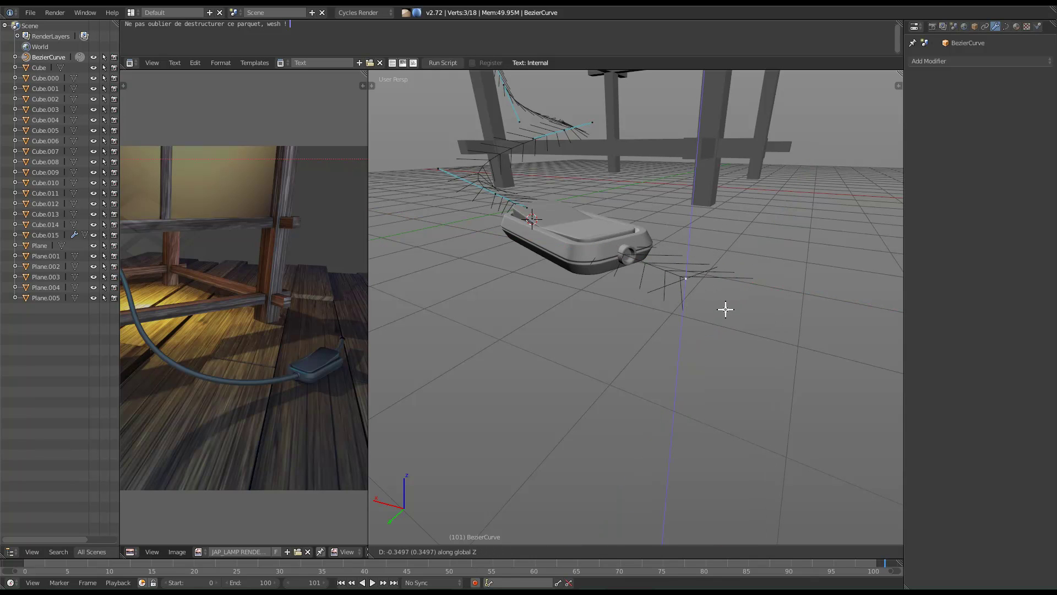
left_click(687, 311)
Align the extruded end point with the switch's rear cable outlet, correcting both its horizontal position and its height.
key("Right")
middle_click_drag(392, 342, 616, 331)
key("g")
key("shift+z")
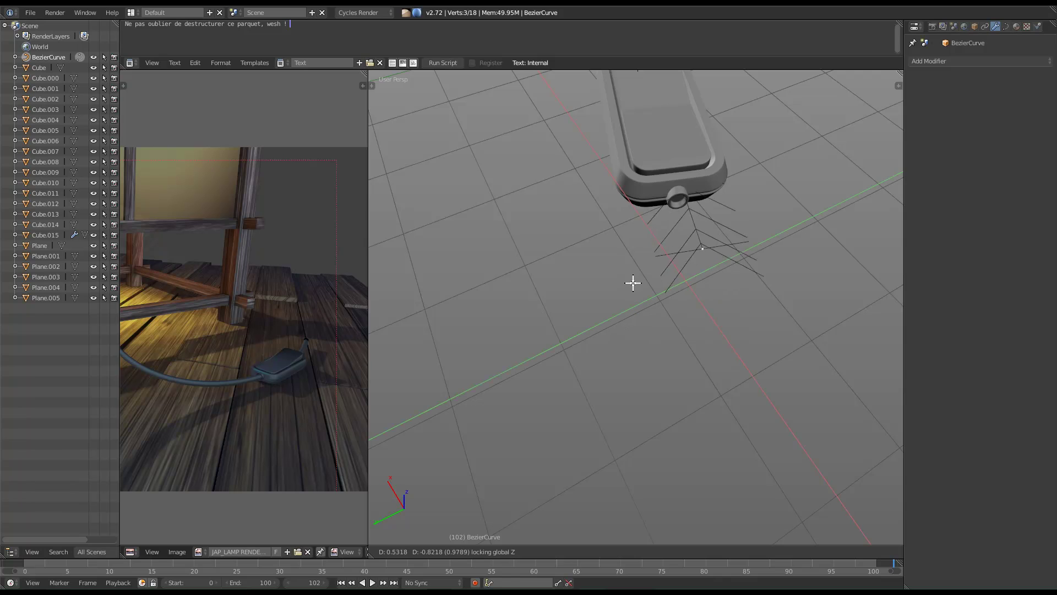
left_click(609, 255)
middle_click_drag(611, 253, 707, 234)
key("g")
key("z")
left_click(699, 283)
middle_click_drag(698, 283, 711, 354)
key("g")
key("shift+z")
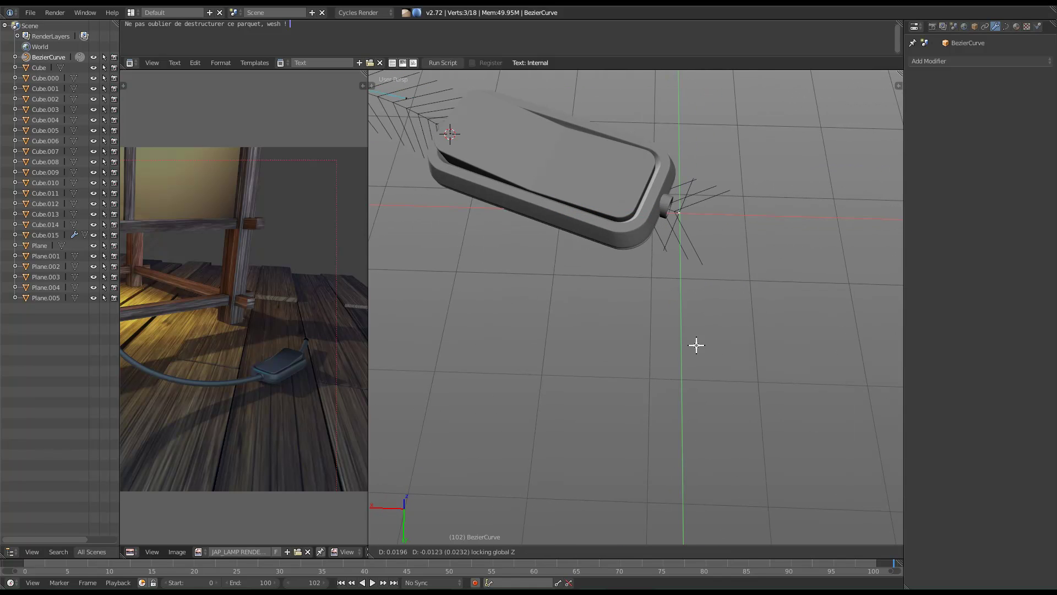
left_click(631, 305)
Extrude another cable point outward from the switch's rear outlet and redirect its handle back toward the switch.
key("e")
left_click(790, 266)
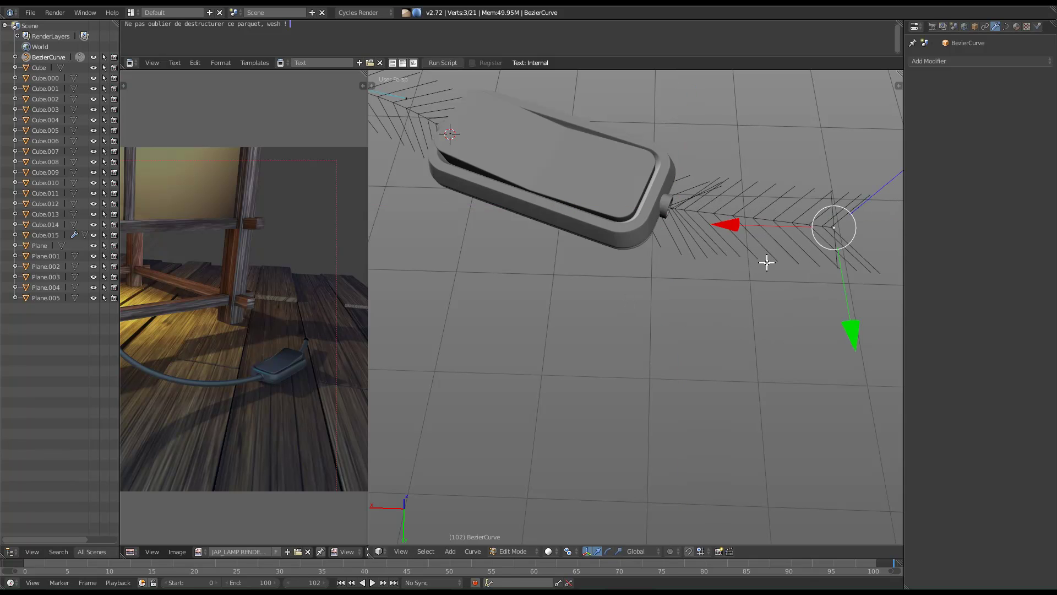
key("a")
right_click(821, 273)
middle_click_drag(843, 272, 750, 257, "shift")
key("g")
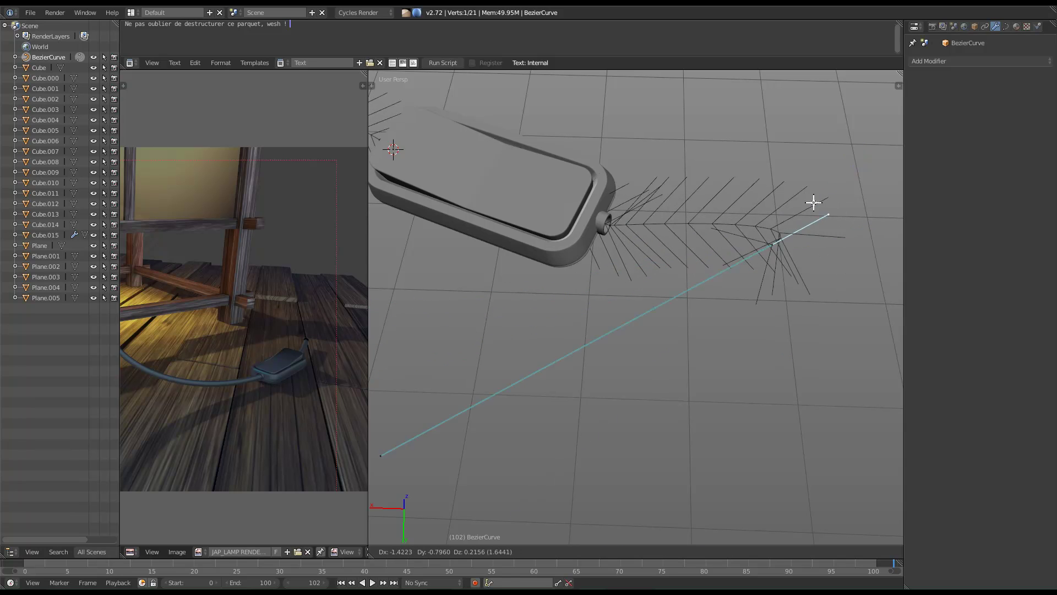
left_click(689, 255)
Move the cable's free end point farther from the switch and pull its switch-side handle to curve the segment.
right_click(777, 242)
key("g")
left_click(815, 235)
right_click(736, 251)
key("g")
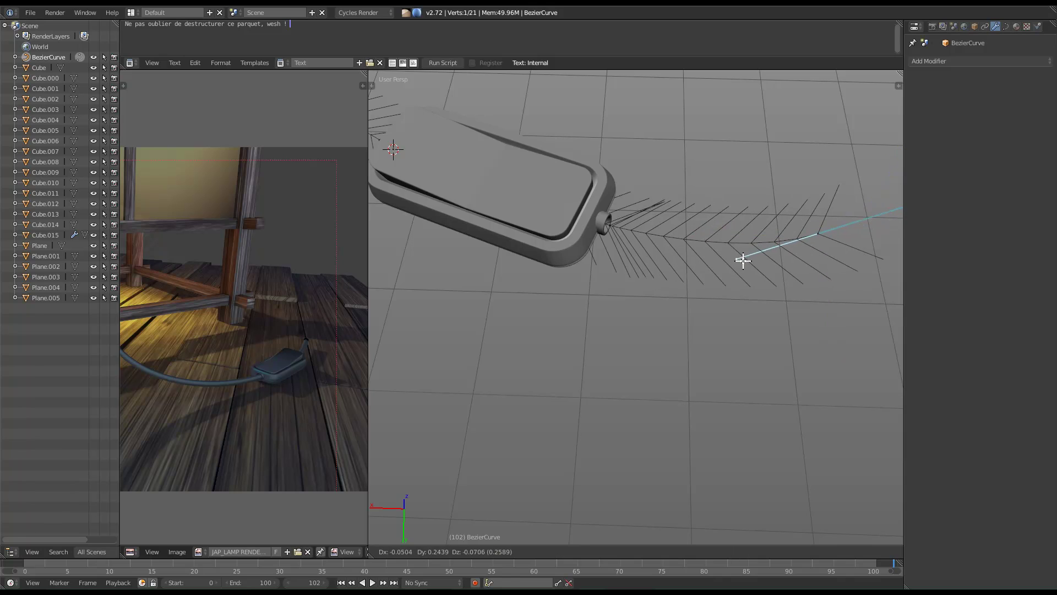
left_click(723, 264)
Raise the cable's free end point above the floor and bend the segment by lowering its switch-side handle.
mouse_move(723, 264)
middle_mouse_down()
mouse_move(732, 288)
mouse_move(726, 250)
middle_mouse_up()
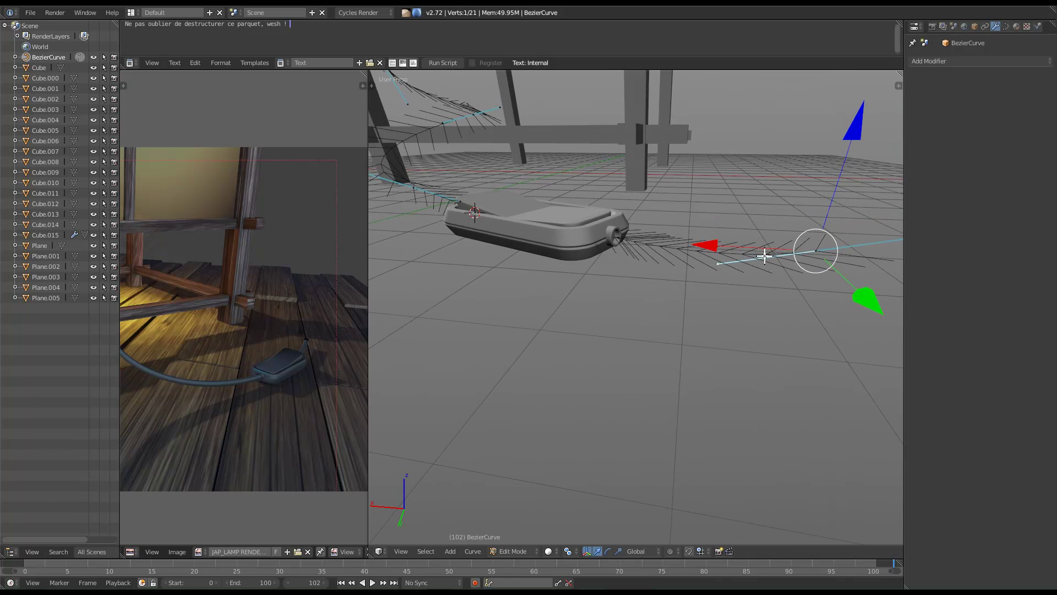
key("g")
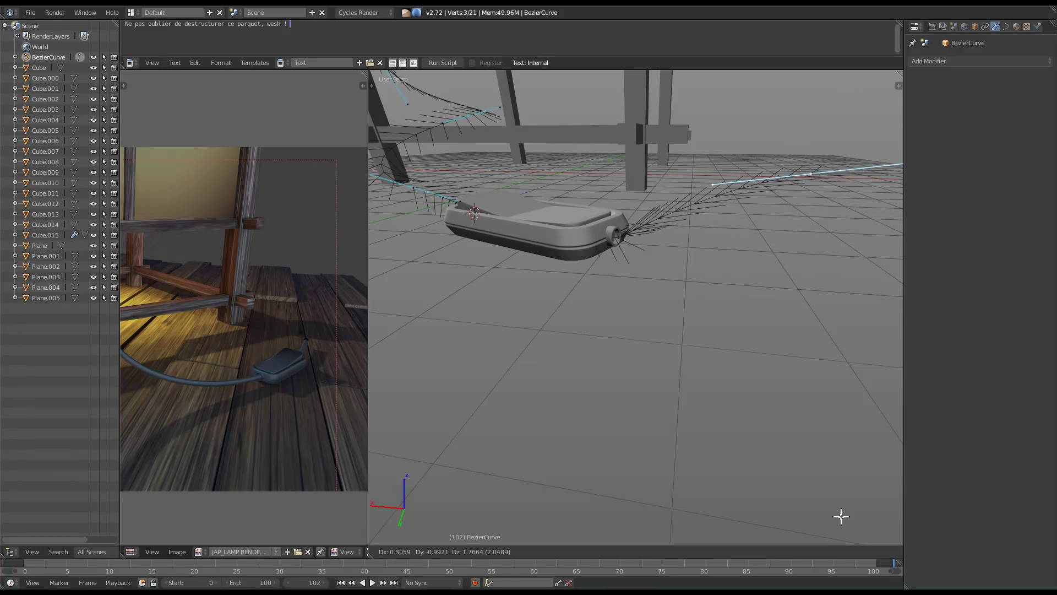
key("z")
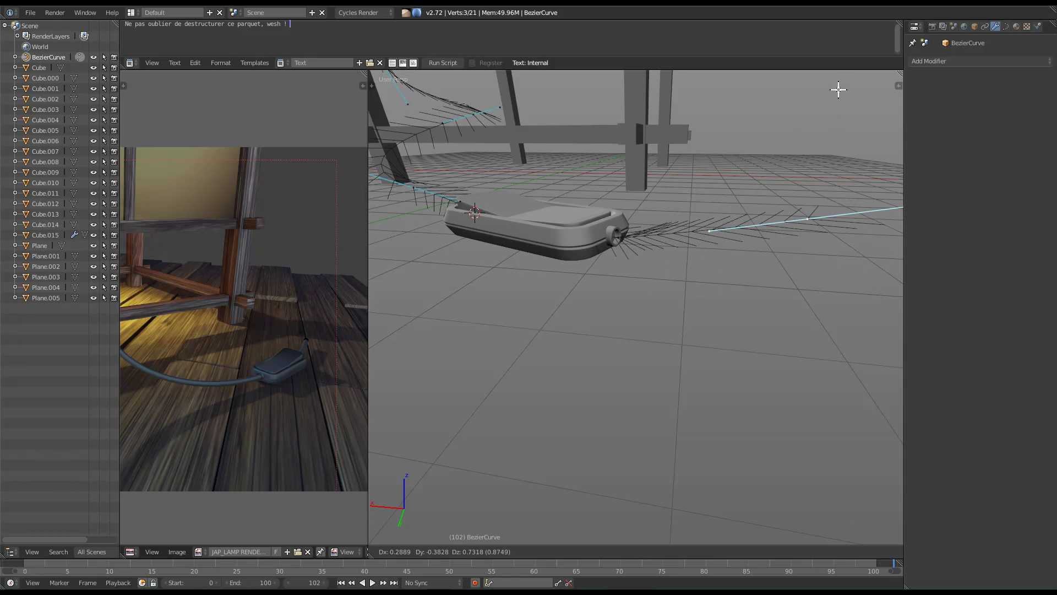
left_click(838, 538)
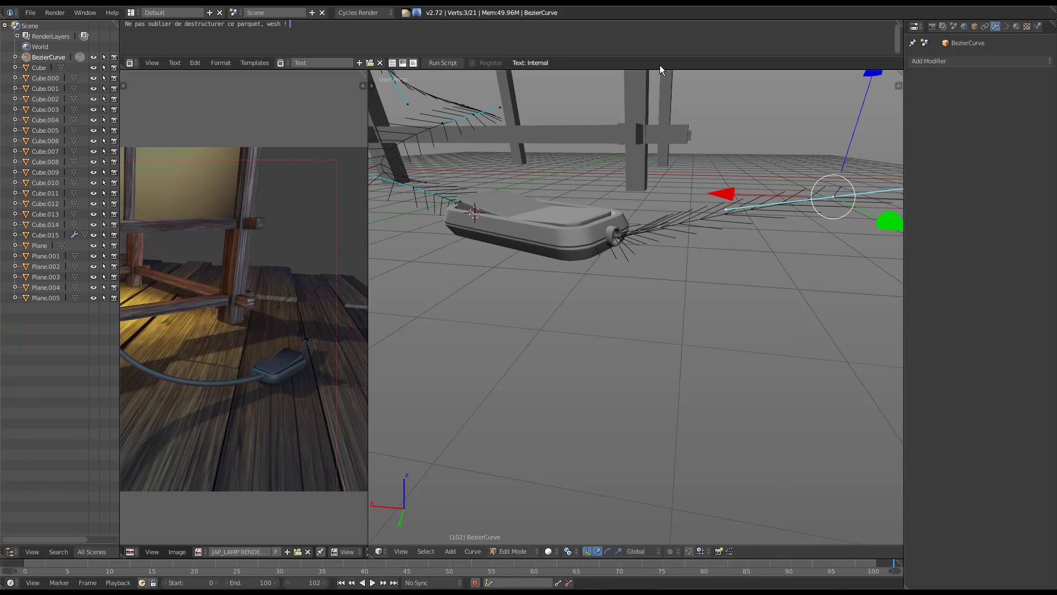
right_click(729, 206)
key("g")
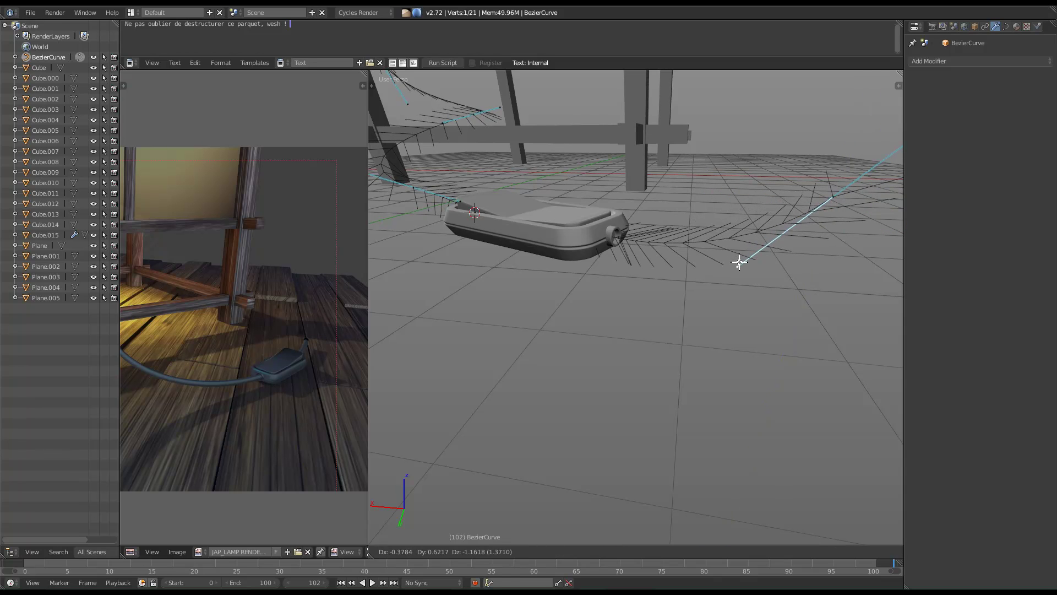
left_click(739, 262)
middle_click_drag(746, 266, 713, 267)
right_click(741, 228)
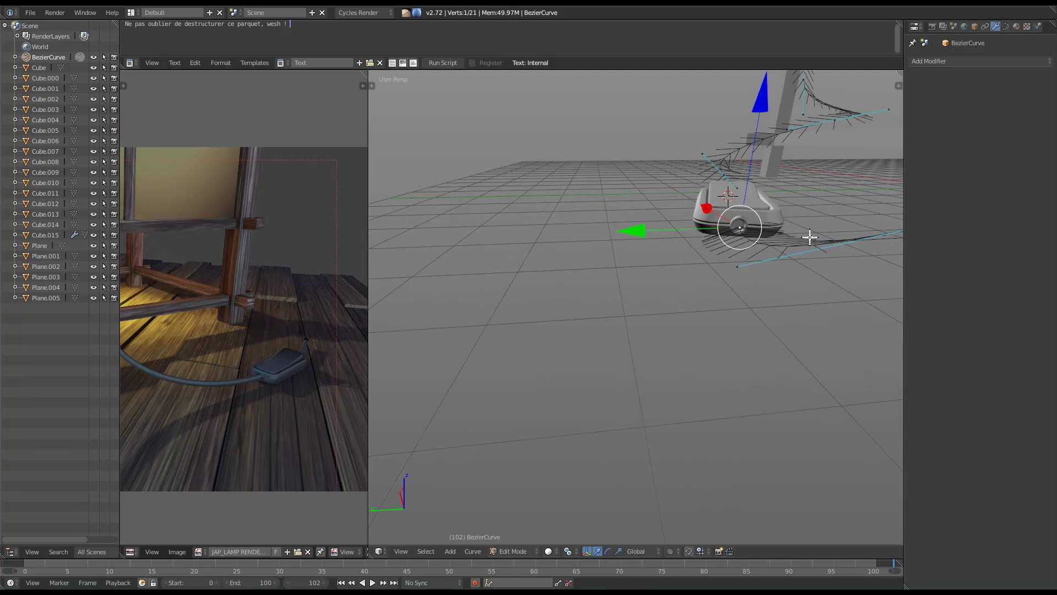
key("g")
key("z")
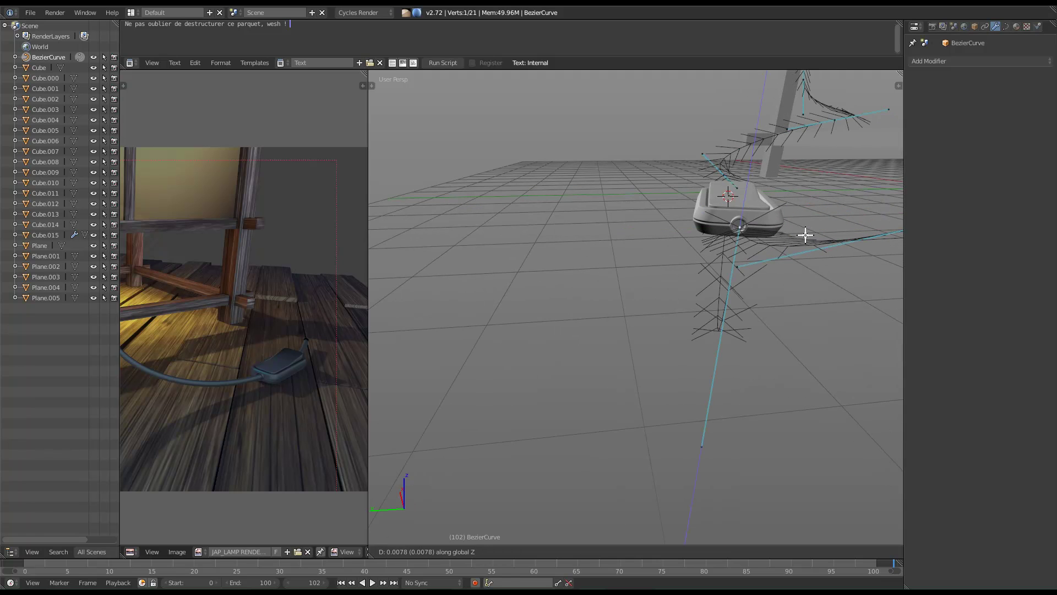
right_click(735, 235)
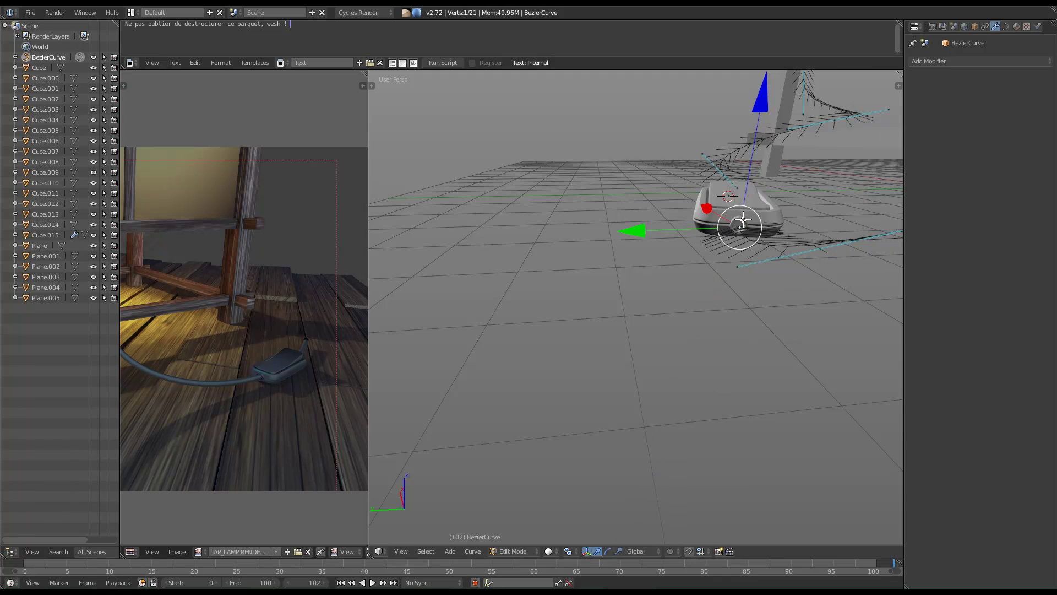
Adjust the height of the whole cable control point at the switch's rear outlet along the global Z axis.
mouse_move(739, 225)
middle_mouse_down()
mouse_move(770, 264)
mouse_move(758, 263)
middle_mouse_up()
key("z")
mouse_move(810, 305)
middle_mouse_down()
mouse_move(738, 256)
mouse_move(760, 252)
middle_mouse_up()
key("z")
key("g")
key("z")
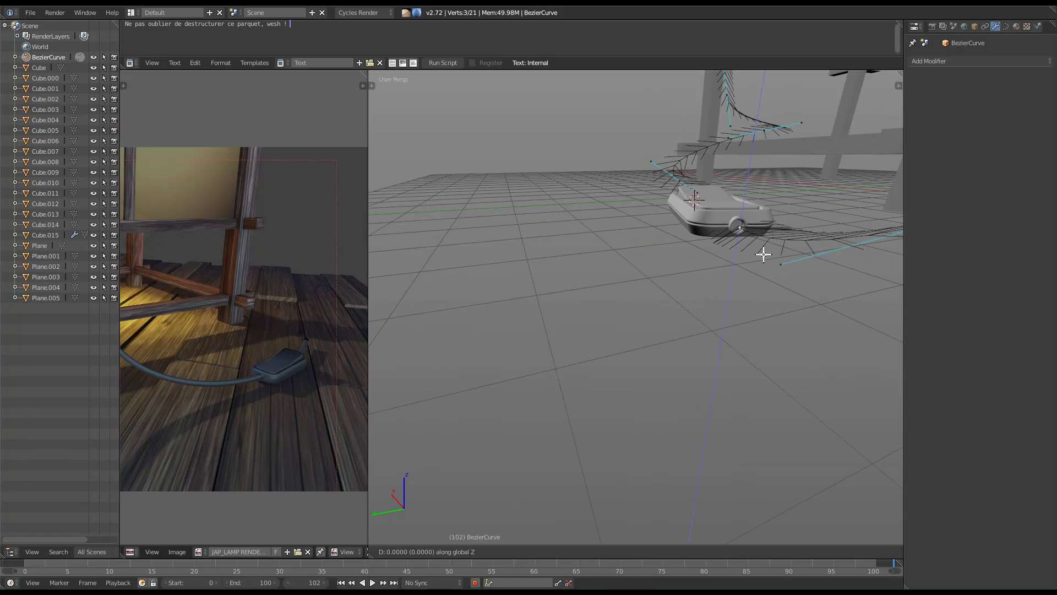
left_click(764, 239)
Reposition the switch-side handle of the cable's free end point slightly to refine the rear segment's curve.
middle_click_drag(764, 239, 739, 321)
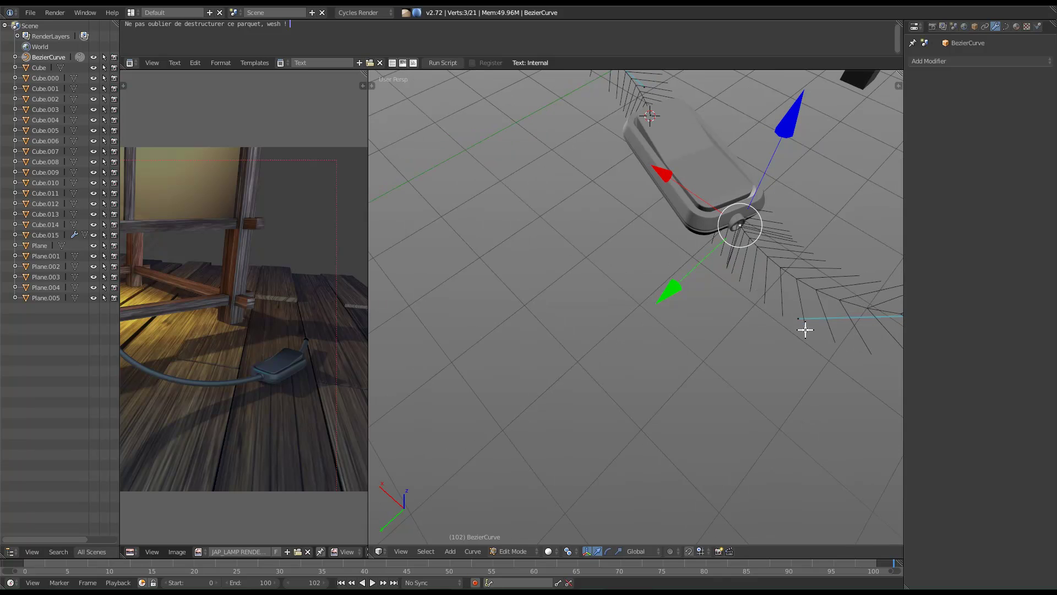
right_click(801, 316)
key("g")
left_click(804, 311)
middle_click_drag(802, 316, 683, 324)
Delete the cube pasted by mistake beside the lamp frame and resume editing the cable curve.
key("ctrl+v")
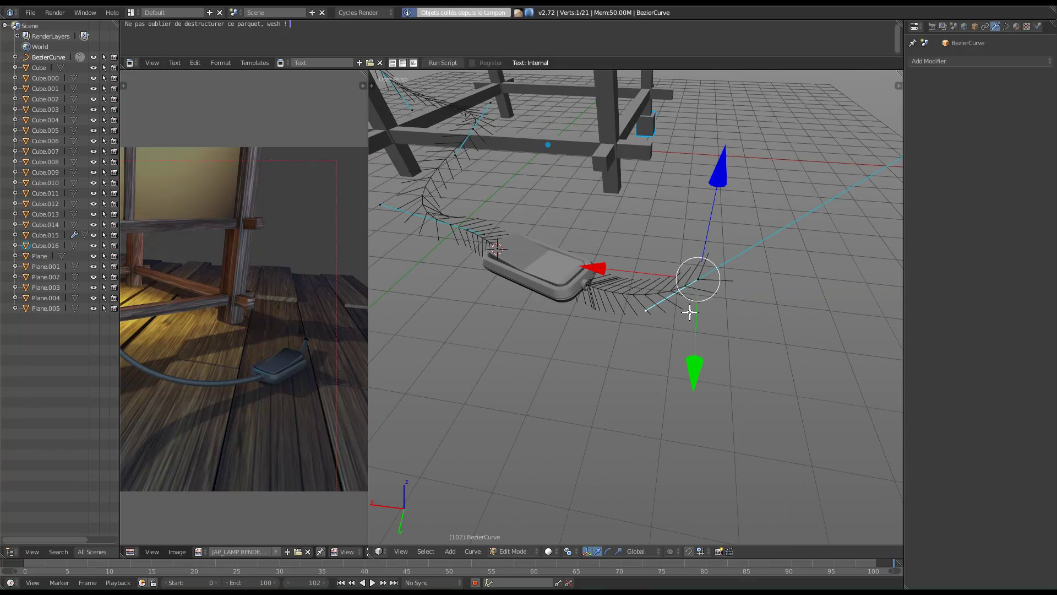
key("Tab")
right_click(650, 128)
key("x")
left_click(707, 177)
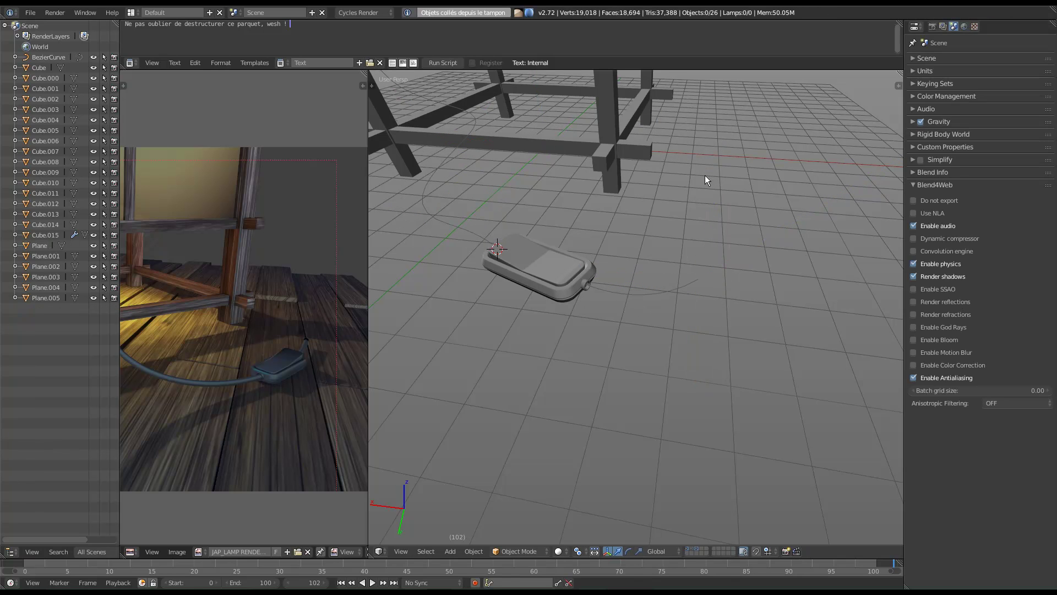
right_click(646, 297)
key("Tab")
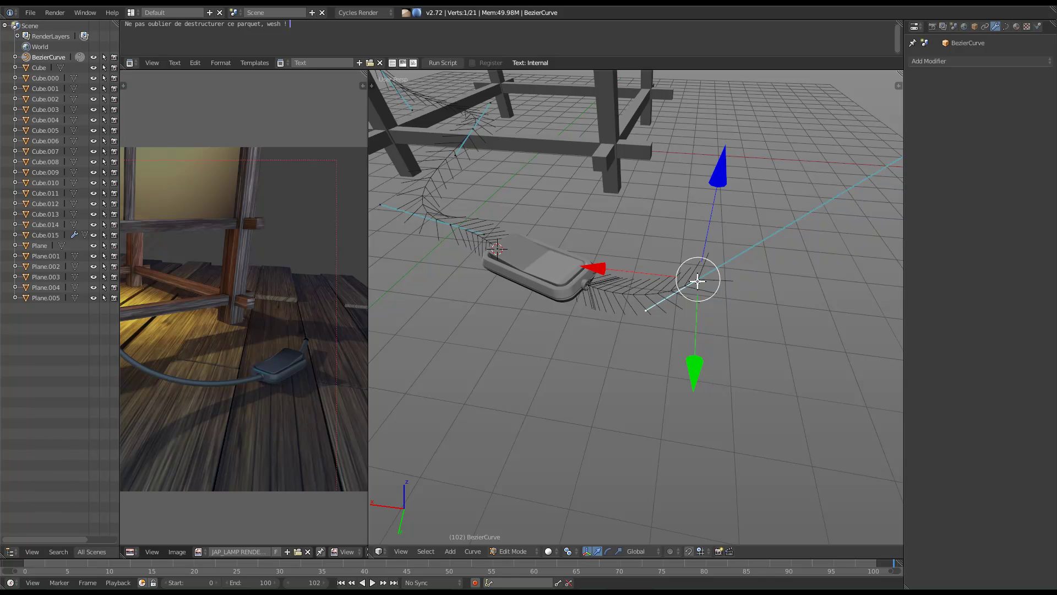
Try the Vector handle type on all of the cable's control points, and undo it.
key("a")
key("v")
middle_click_drag(636, 213, 678, 262, "shift")
scroll(603, 262, "down", 1)
middle_click_drag(598, 279, 669, 318, "shift")
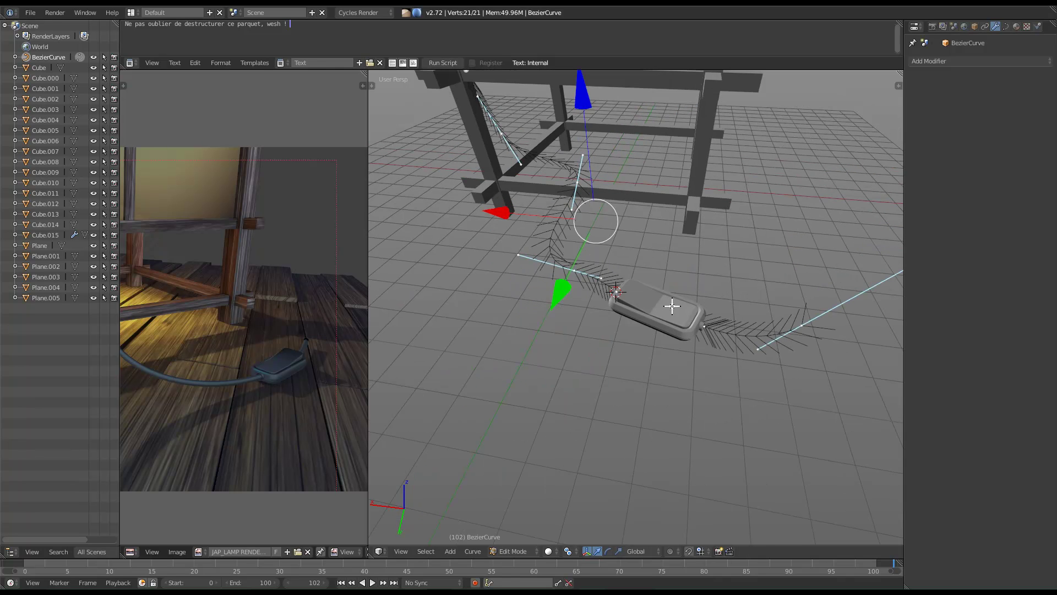
middle_click_drag(718, 431, 739, 380, "shift")
key("alt+Home")
key("v")
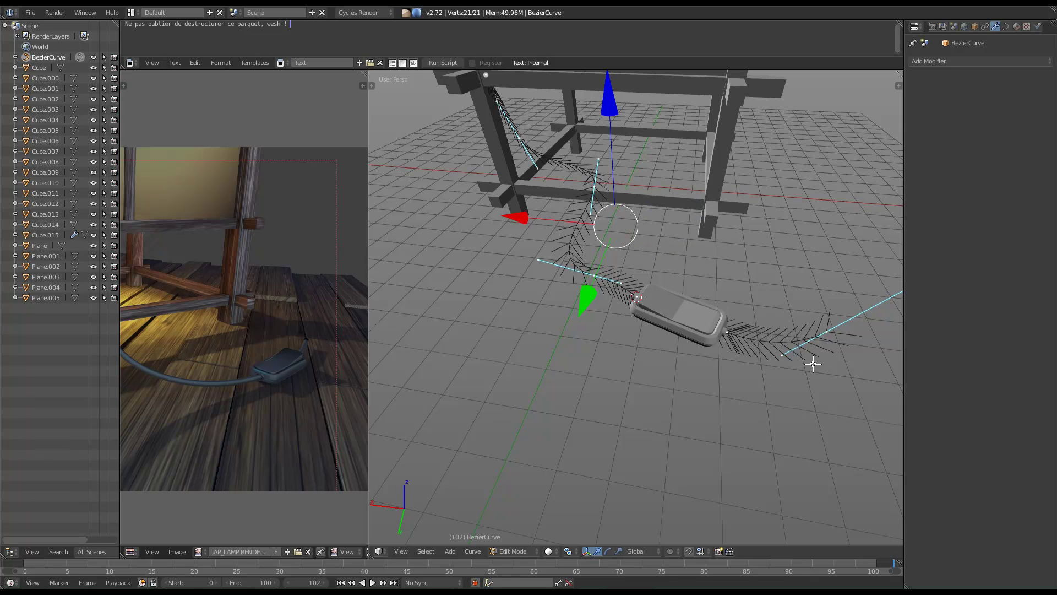
key("KP_Decimal")
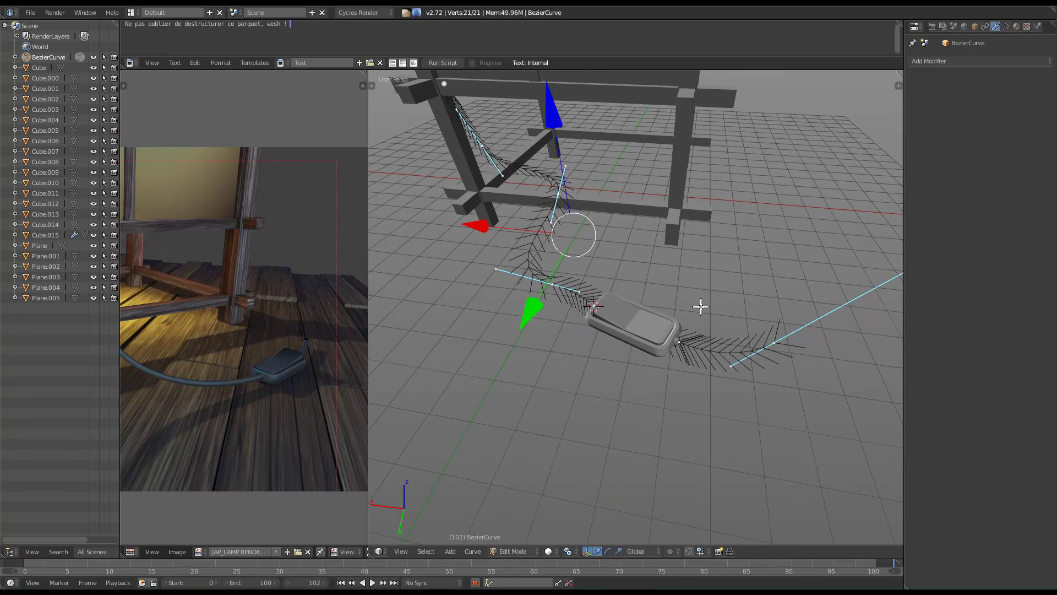
key("v")
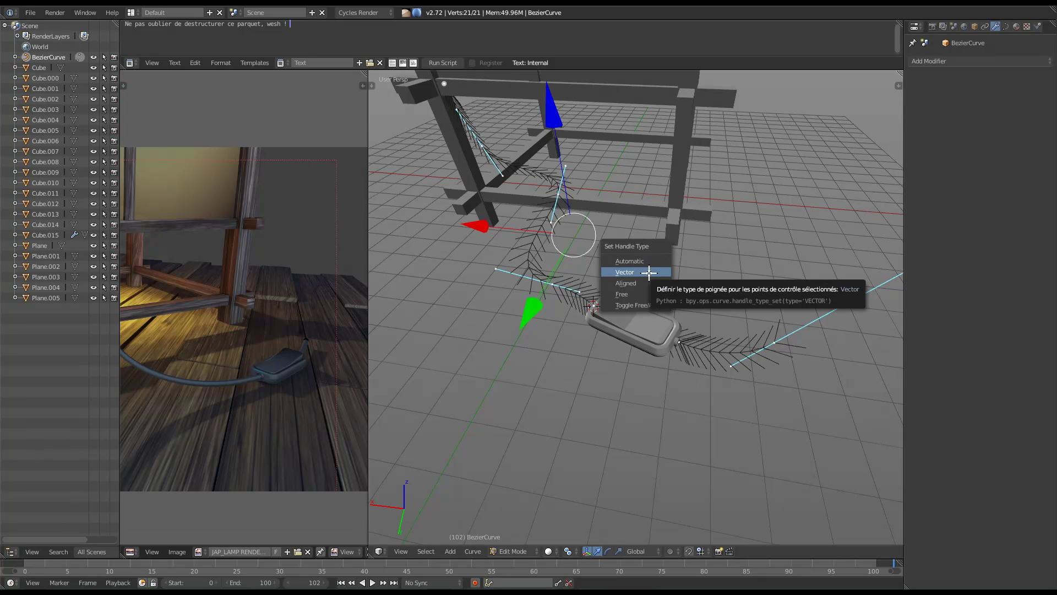
left_click(649, 272)
mouse_move(725, 271)
middle_mouse_down()
mouse_move(633, 262)
mouse_move(606, 302)
mouse_move(661, 292)
mouse_move(635, 243)
mouse_move(764, 216)
mouse_move(820, 220)
mouse_move(831, 234)
mouse_move(831, 246)
mouse_move(760, 253)
mouse_move(625, 253)
mouse_move(570, 286)
mouse_move(646, 292)
middle_mouse_up()
key("Tab")
key("ctrl+z")
key("Tab")
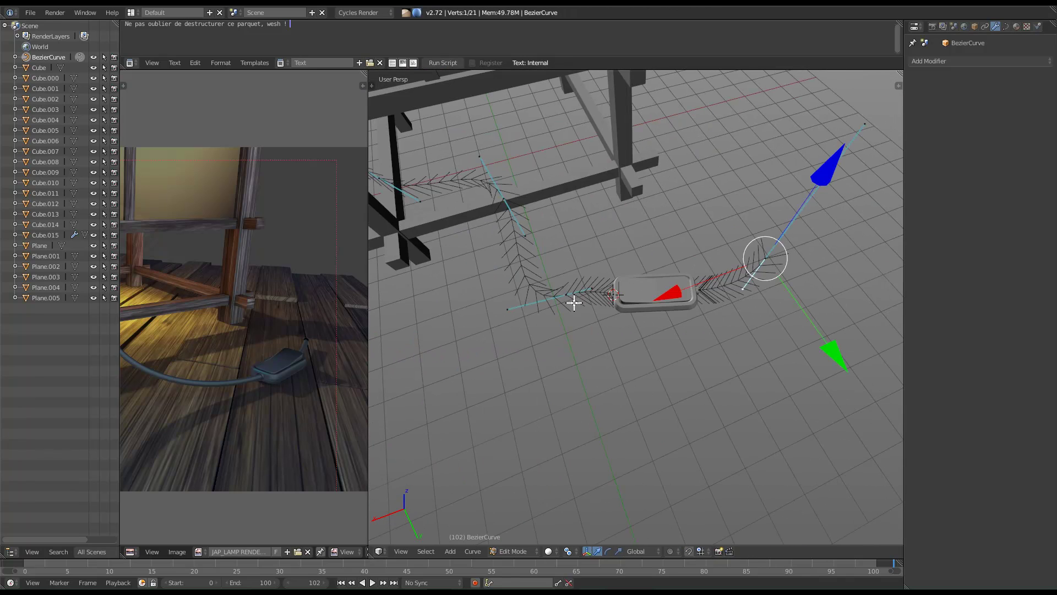
Shift the cable point just before the switch's front outlet and redirect its switch-side handle to smooth the entry into the outlet.
scroll(587, 302, "up", 3)
scroll(596, 290, "down", 2)
key("Tab")
middle_click_drag(531, 302, 663, 262)
key("Tab")
middle_click_drag(594, 418, 710, 351)
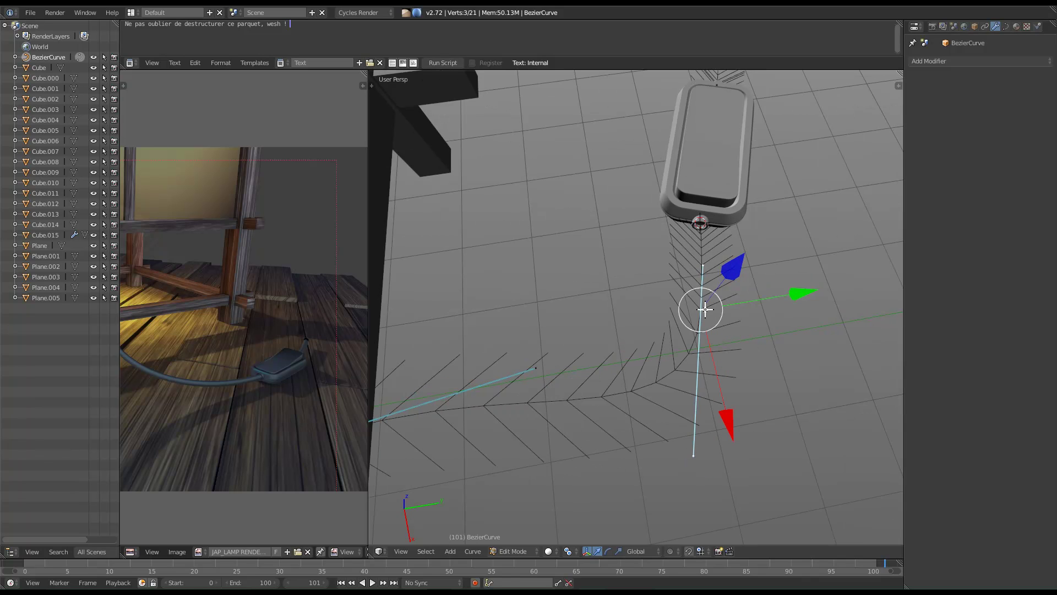
left_click_drag(699, 309, 683, 299)
left_click_drag(694, 263, 715, 238)
middle_click_drag(714, 238, 628, 305)
key("Tab")
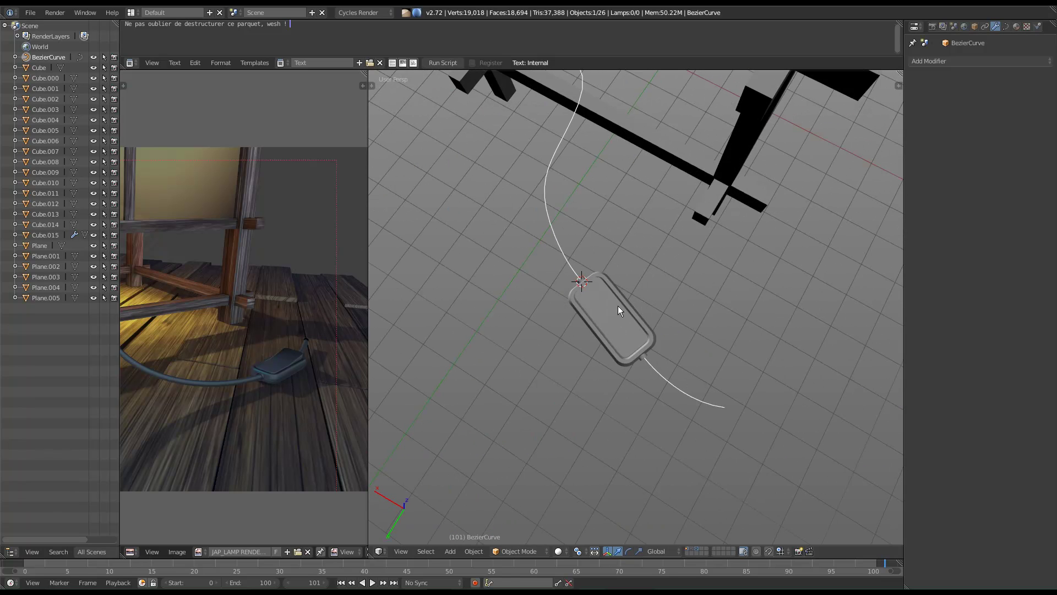
Examine the cable's connection at the switch and compare its overall course with the reference image.
right_click(636, 302)
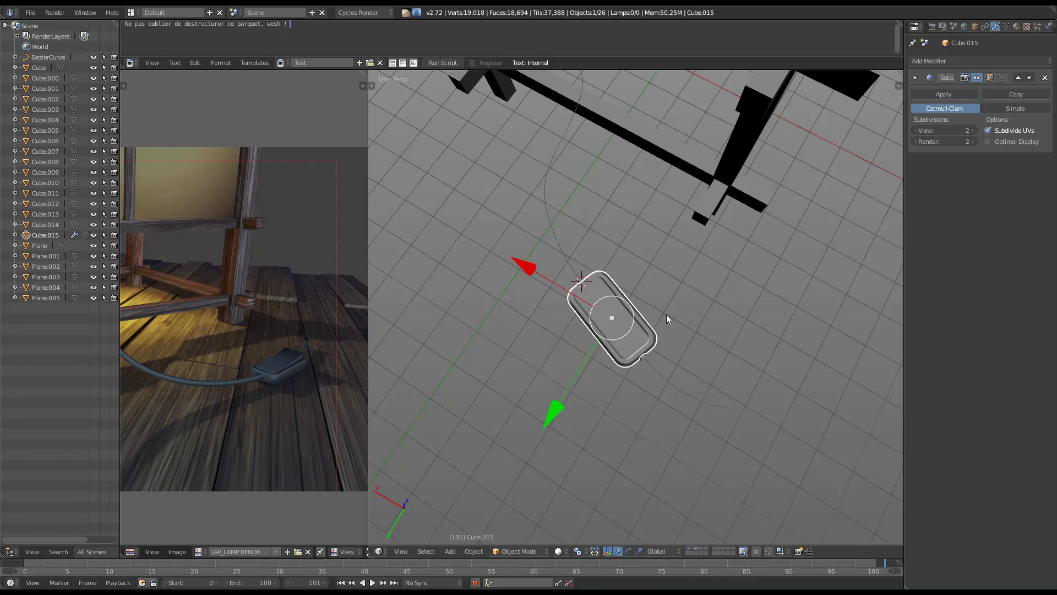
scroll(664, 363, "up", 2)
right_click(655, 359)
key("Tab")
key("c")
left_click(638, 350)
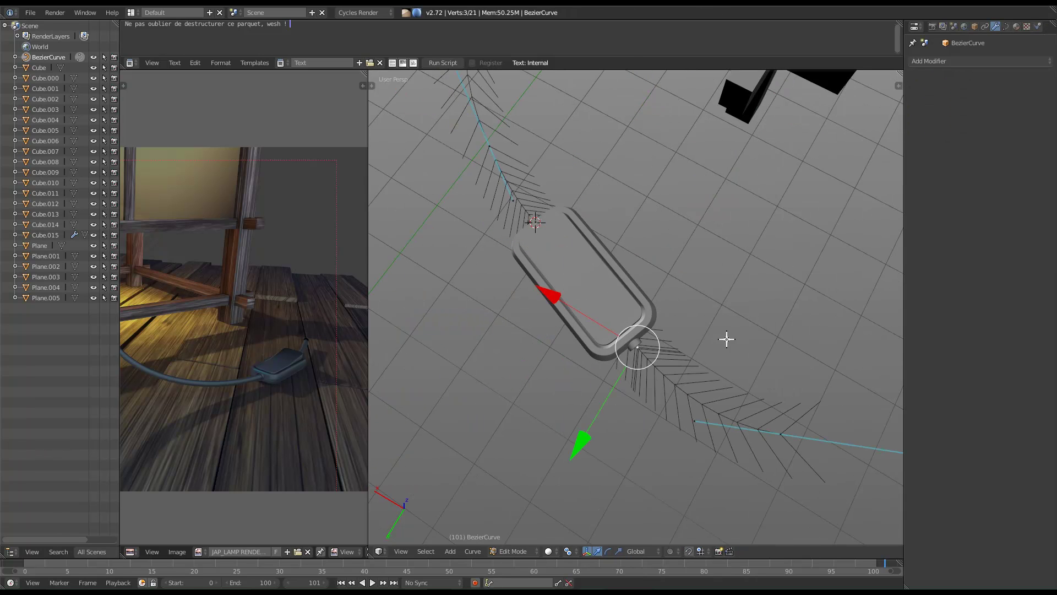
key("Escape")
key("Tab")
middle_click_drag(560, 300, 622, 304)
key("Right")
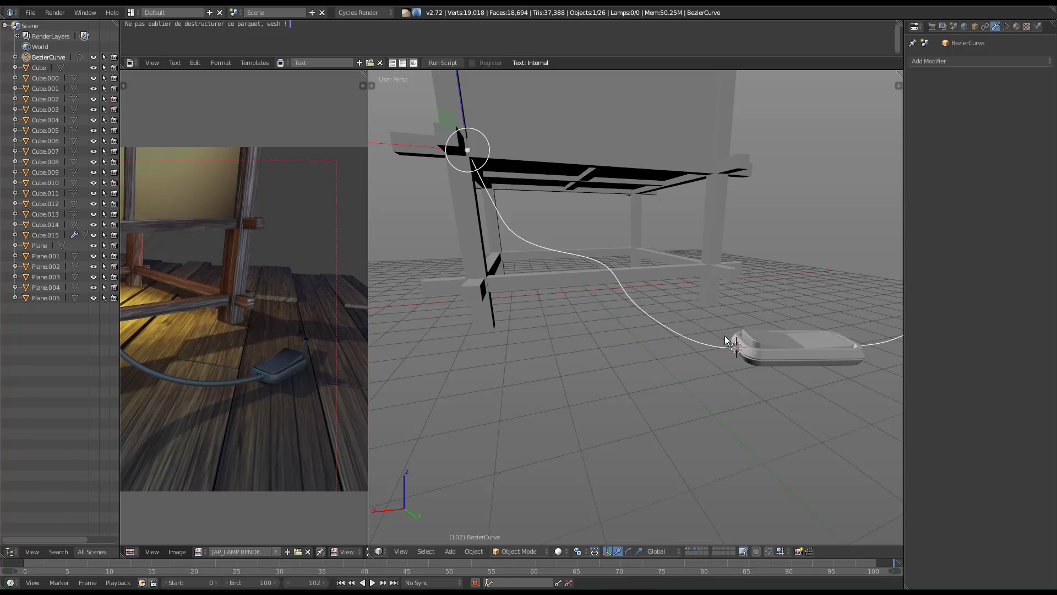
middle_click_drag(707, 335, 661, 355)
key("j")
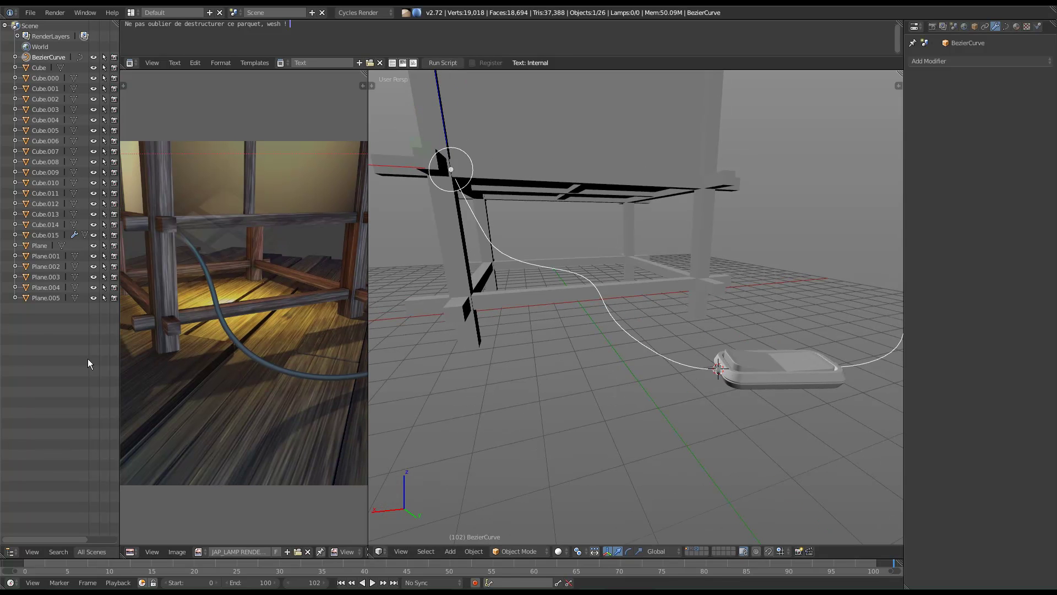
key("j")
key("j")
middle_click_drag(630, 283, 732, 240)
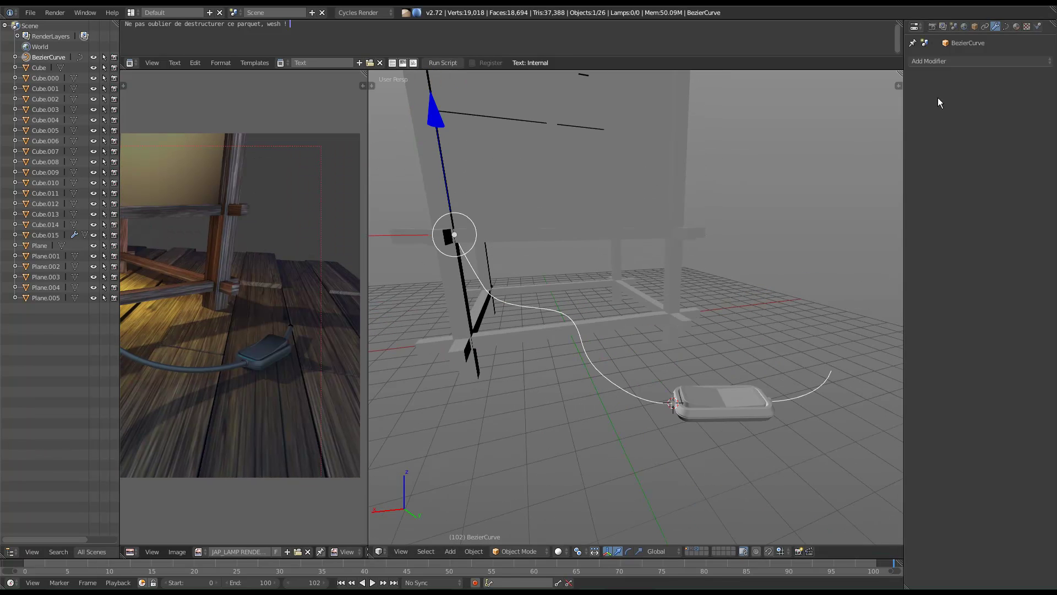
Set the cable curve's fill mode to Full in its shape settings.
left_click(1005, 27)
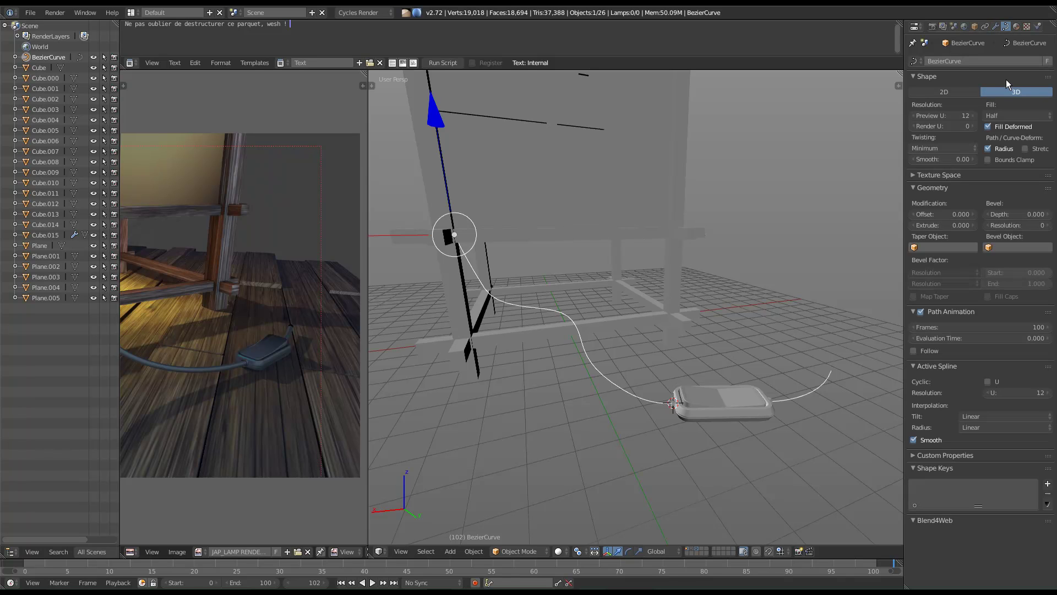
left_click(1013, 114)
left_click(1006, 105)
middle_click_drag(832, 240, 811, 249)
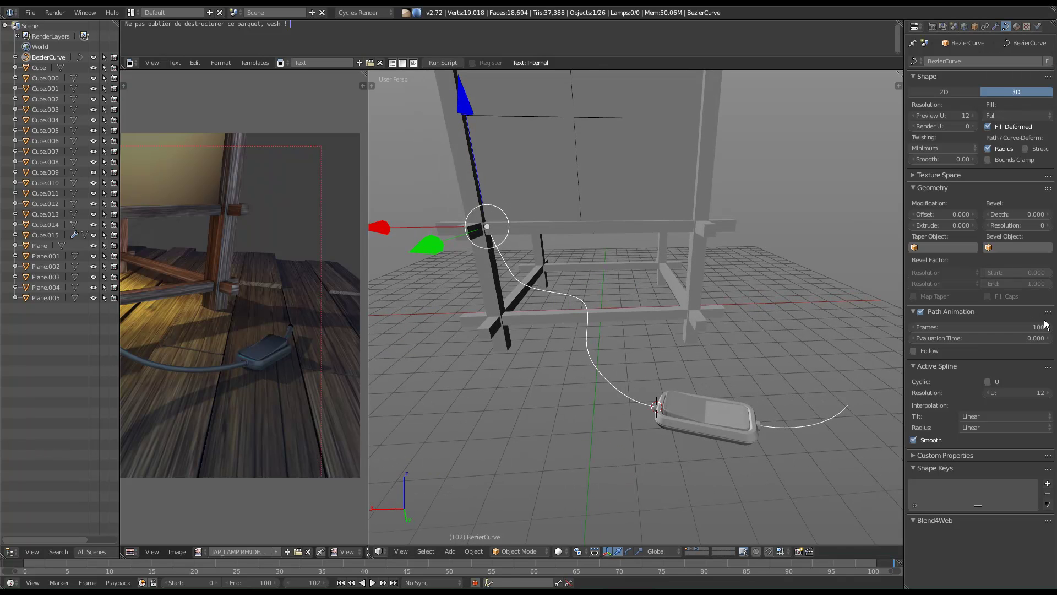
Give the cable thickness with the bevel depth, trying 0.023 and 0.02 before settling on 0.015.
left_click(1015, 215)
left_click_drag(1011, 213, 1035, 213)
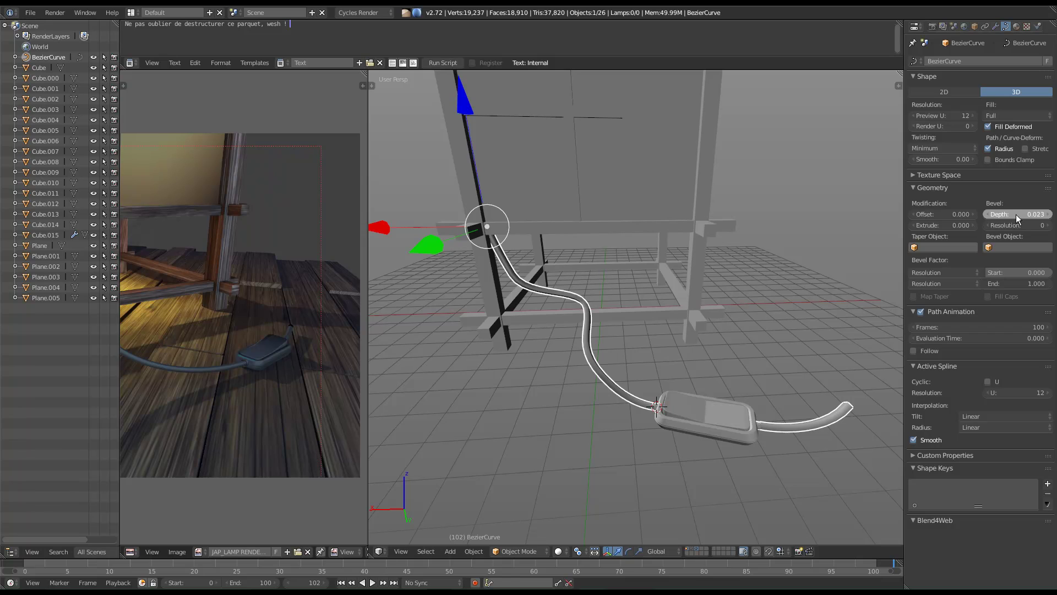
middle_click_drag(701, 392, 661, 388)
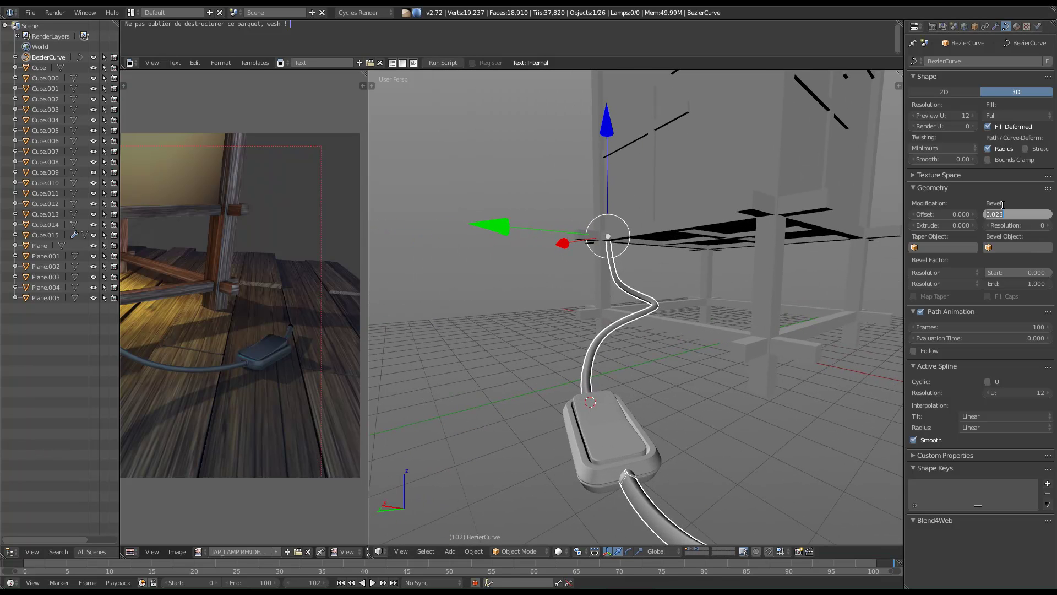
type("2")
key("Return")
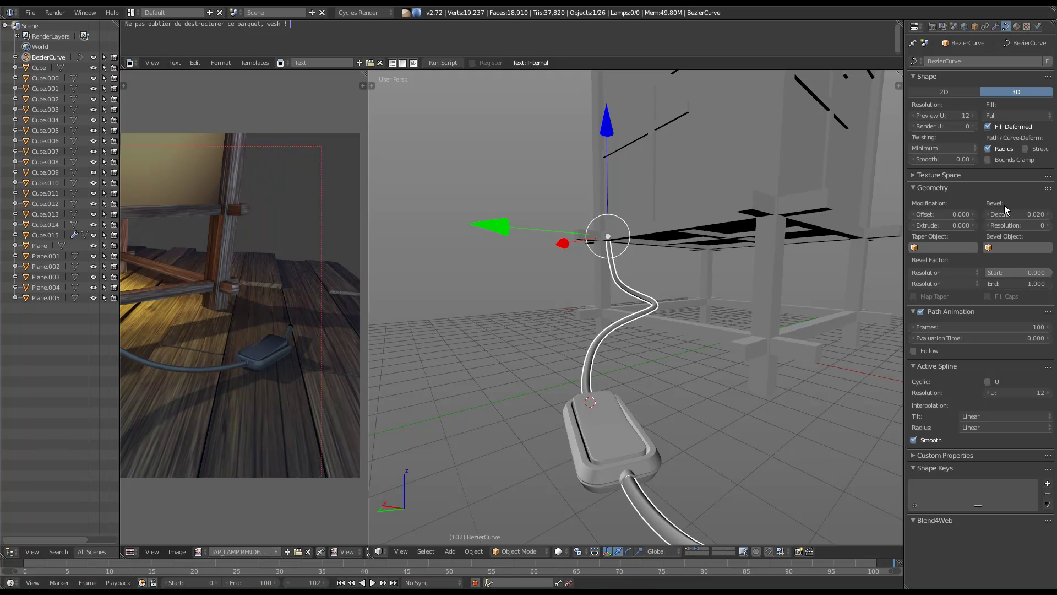
left_click(1013, 215)
type("0.015")
key("Return")
middle_click_drag(748, 459, 669, 396)
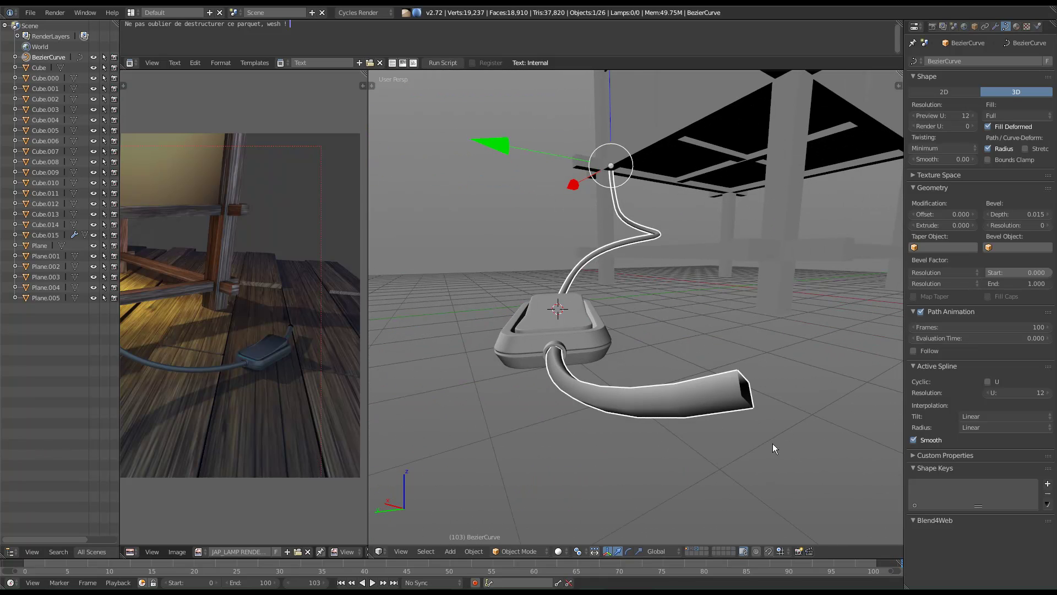
Raise the cable curve's preview resolution U to 50 for smoother bends.
left_click(944, 114)
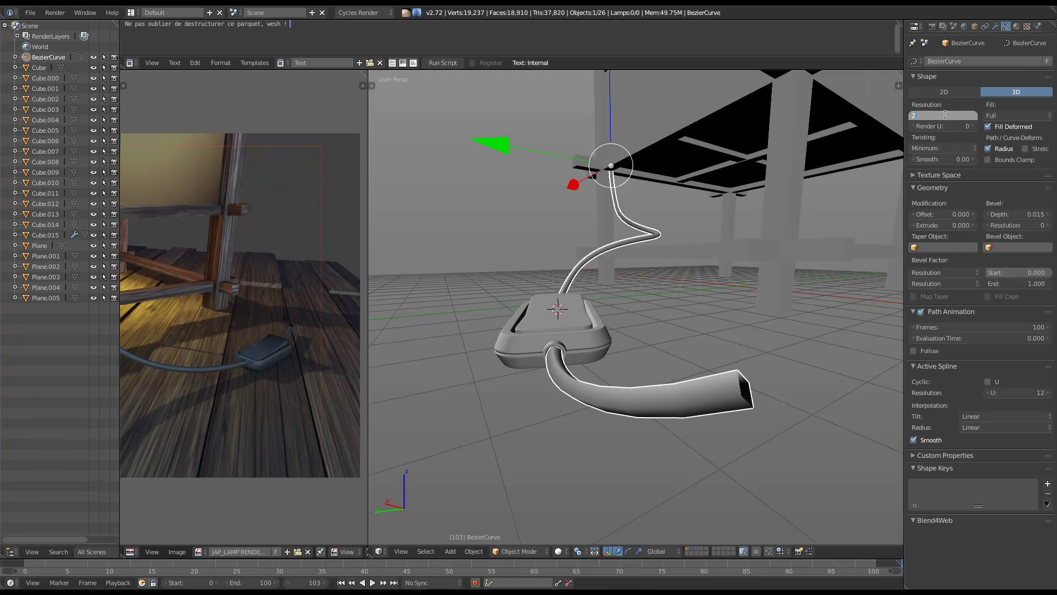
key("Return")
scroll(945, 114, "down", 3, "ctrl")
scroll(946, 115, "down", 3, "ctrl")
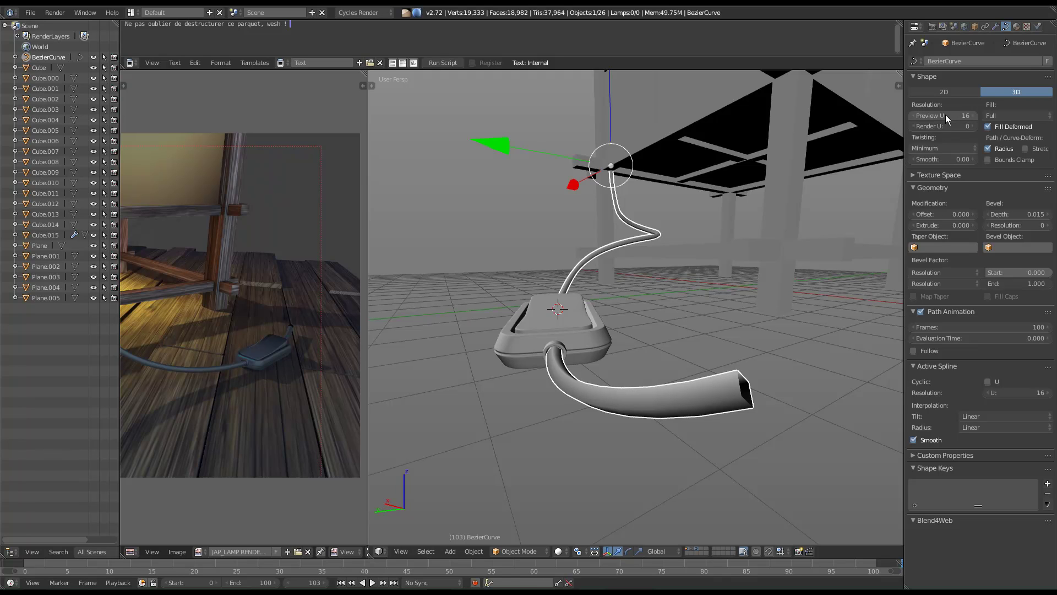
scroll(959, 125, "up", 1, "ctrl")
left_click(939, 126)
left_click(956, 115)
type("50")
key("Return")
Set the cable's bevel resolution to 22 to round its cross-section.
middle_click_drag(563, 421, 684, 398)
middle_click_drag(556, 230, 799, 306)
left_click_drag(1052, 232, 1037, 225)
double_click(1037, 225)
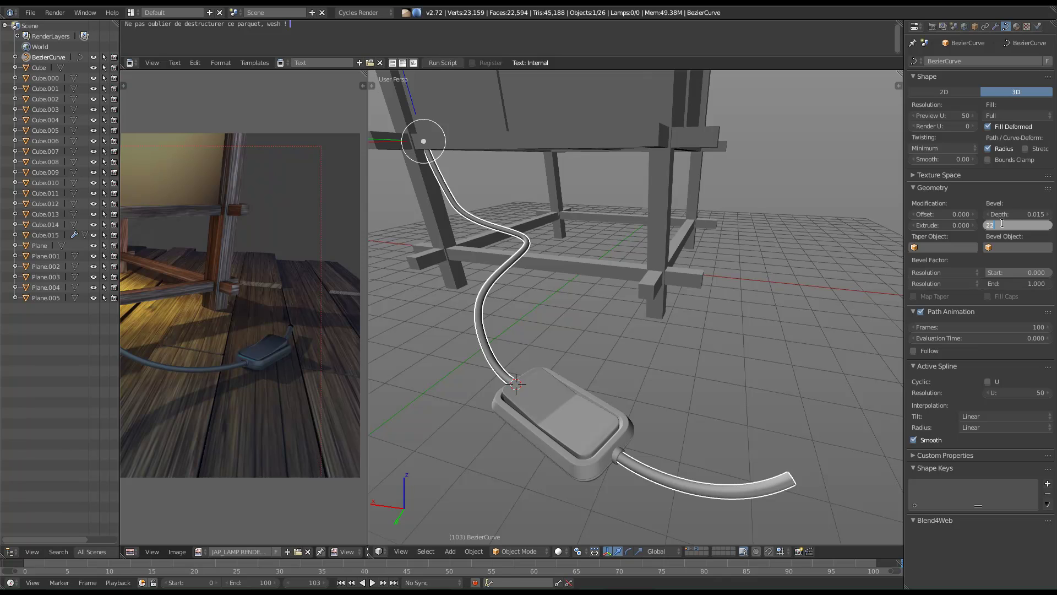
middle_click_drag(789, 344, 677, 388)
Select the cable curve alone and move it to the third layer.
key("a")
right_click(690, 373)
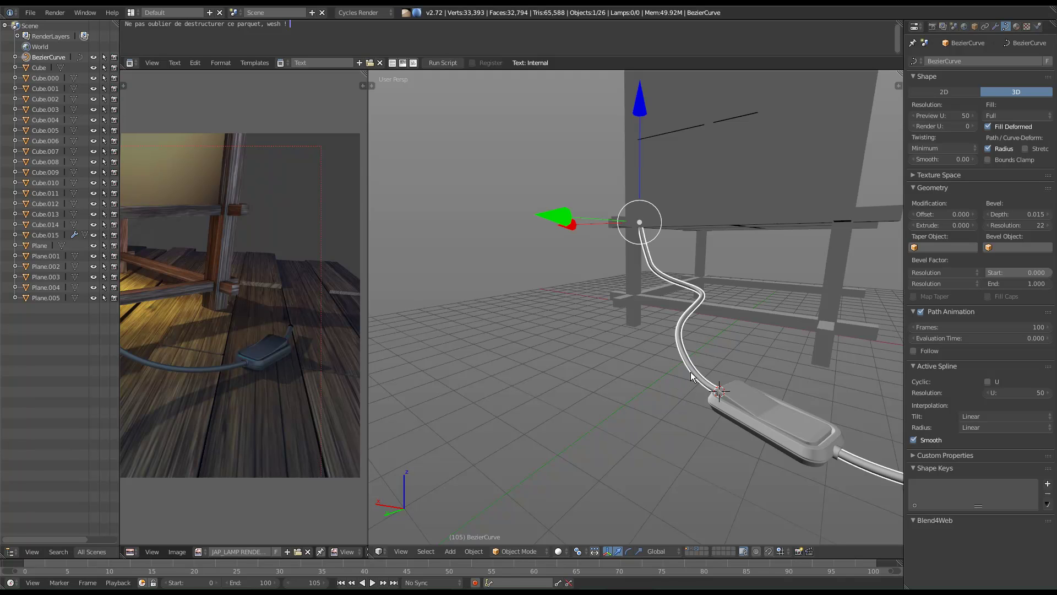
key("m")
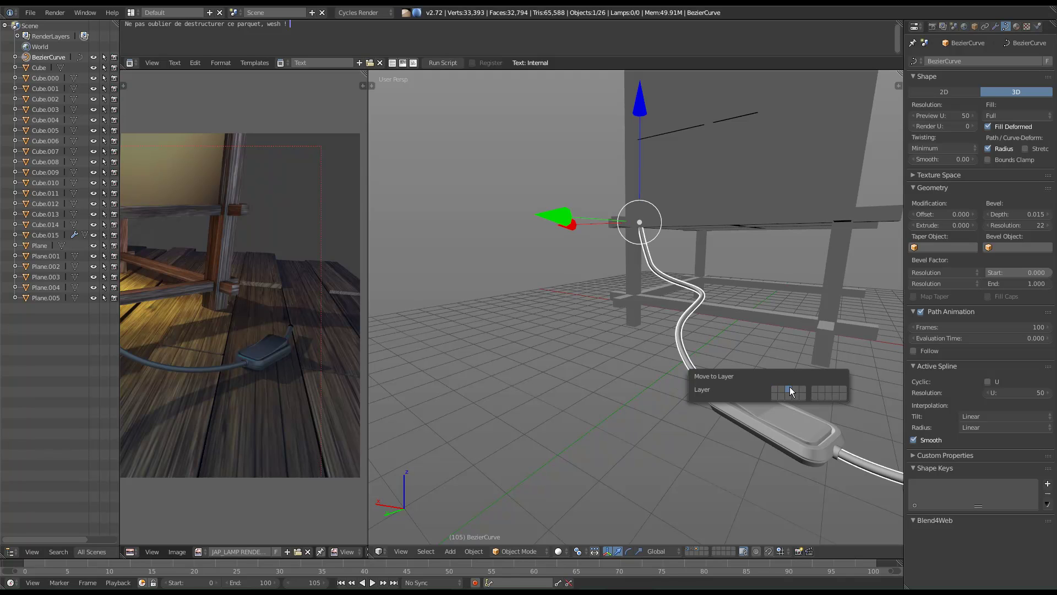
left_click(789, 387)
Display the third layer, the floor layer and the lamp frame layer one at a time to check their contents.
left_click(696, 550)
middle_click_drag(792, 462, 710, 349)
key("a")
left_click(691, 549)
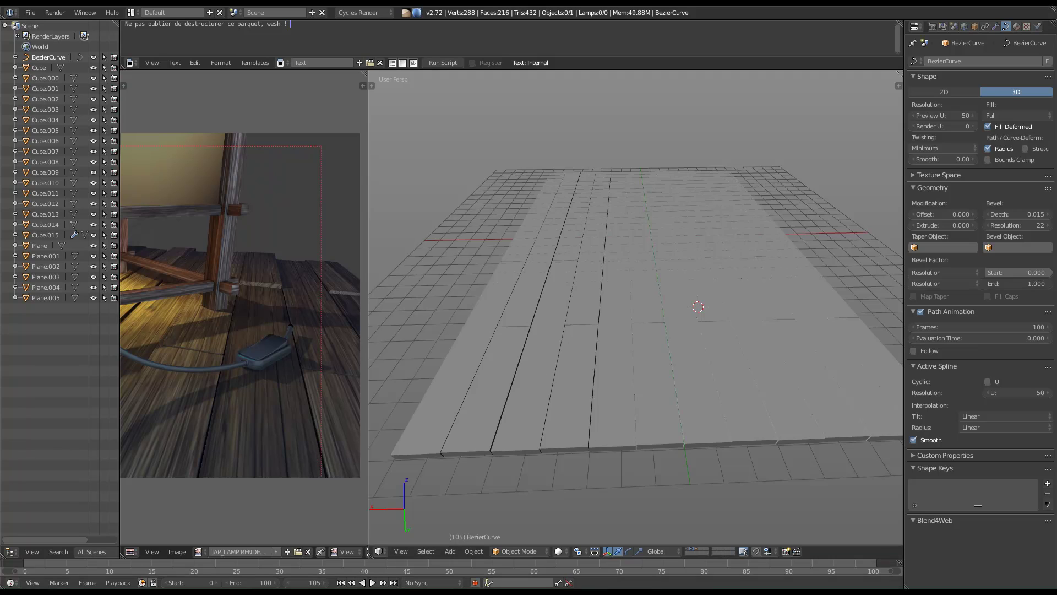
left_click(687, 549)
middle_click_drag(598, 388, 712, 465)
scroll(613, 414, "down", 5)
middle_click_drag(614, 414, 681, 533)
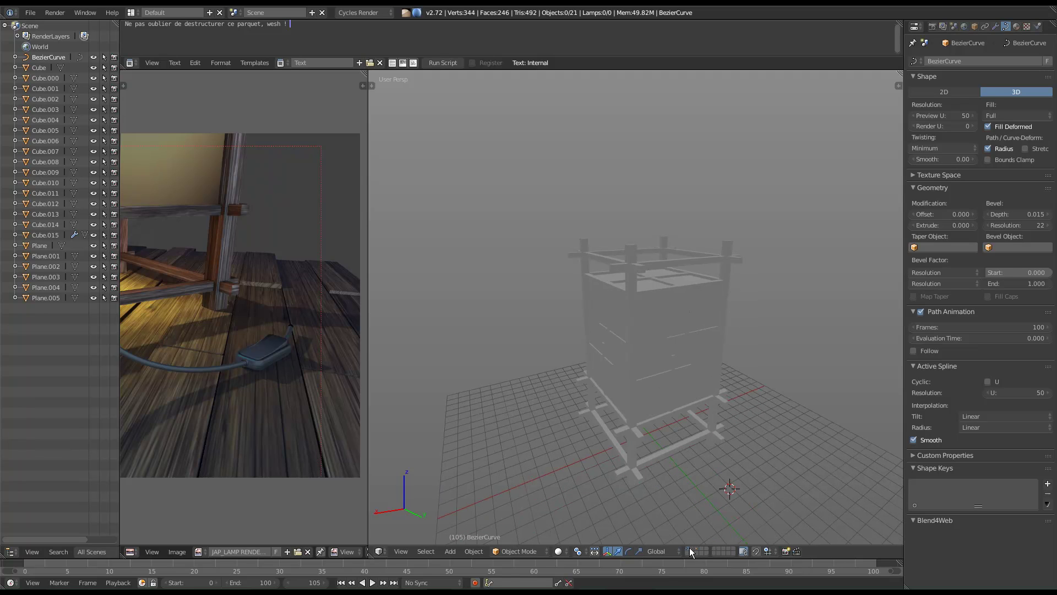
Show only the floor layer and widen the reference image area, fitting the whole image inside it.
left_click(689, 548)
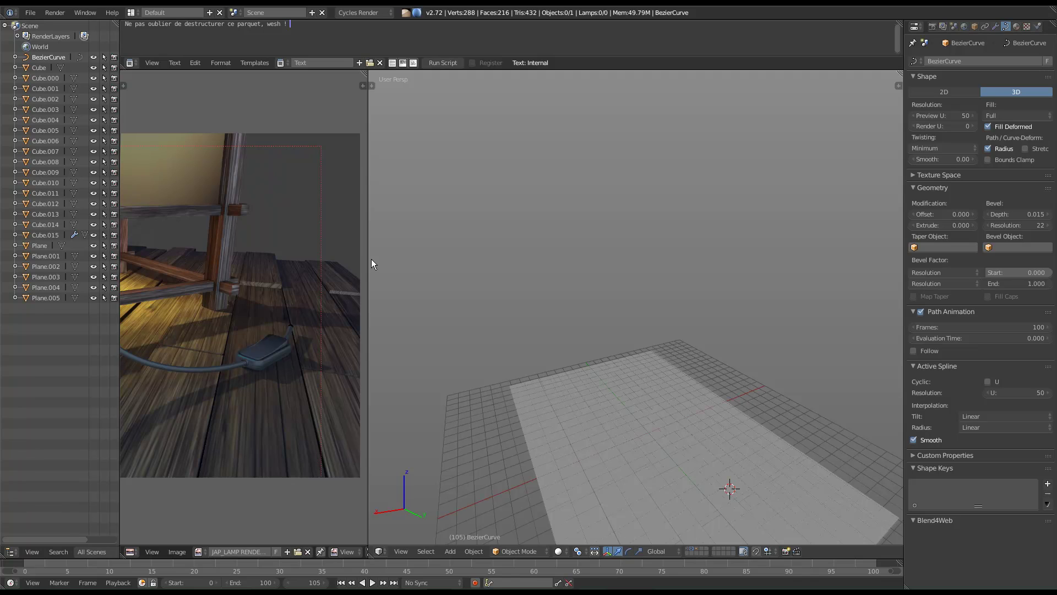
left_click_drag(369, 255, 481, 289)
scroll(402, 347, "down", 4)
scroll(333, 389, "up", 1)
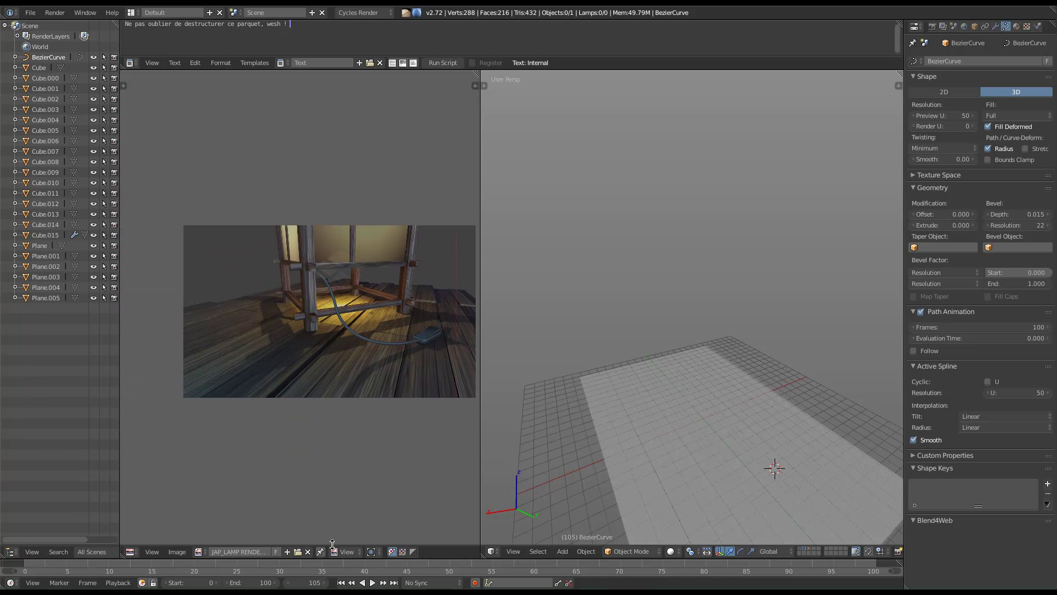
Switch the reference image to the full lamp render and enlarge it around the lamp's base and floorboards.
left_click(202, 550)
left_click(235, 449)
scroll(301, 408, "up", 6)
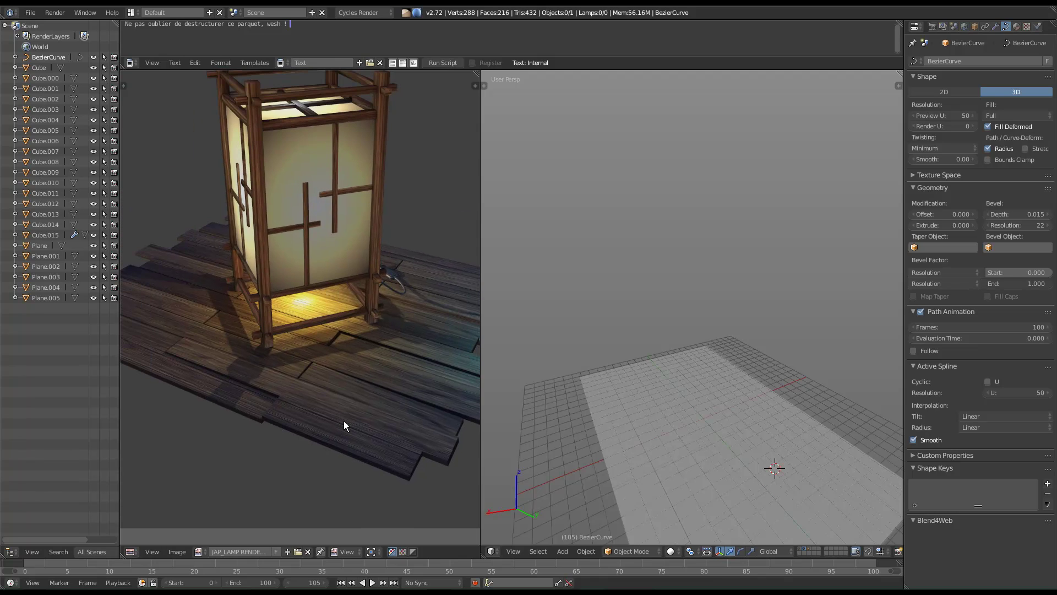
middle_click_drag(343, 411, 314, 392)
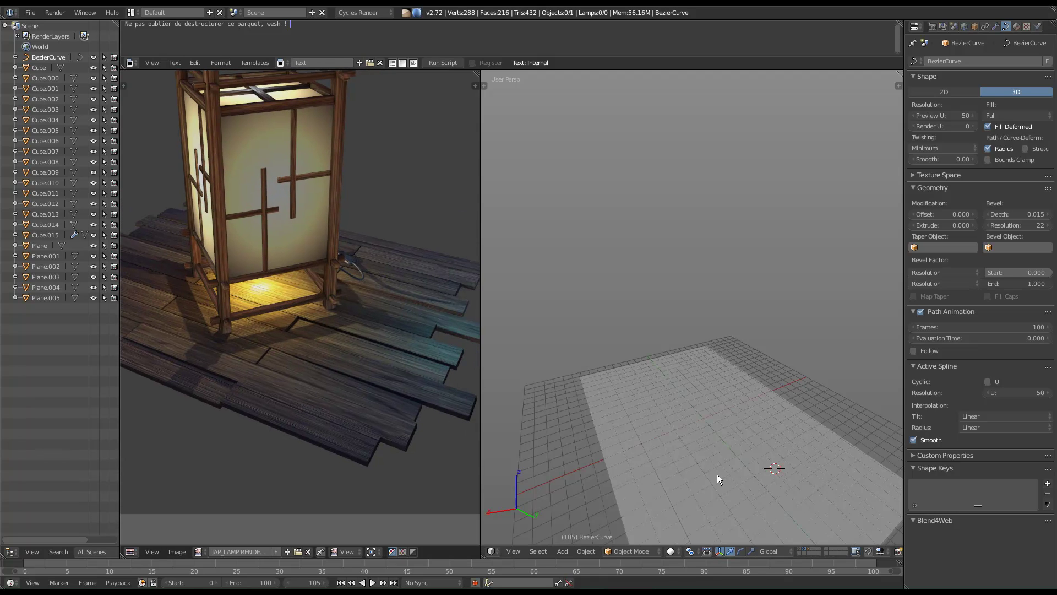
Open the floor mesh in Edit Mode and switch to face selection.
middle_click_drag(700, 424, 691, 337)
right_click(690, 337)
middle_click_drag(747, 371, 618, 405)
key("Tab")
right_click(618, 405)
mouse_move(625, 383)
left_click(669, 404)
Move the end faces of two floorboards outward so that the boards project past the floor's straight edge.
mouse_move(606, 480)
middle_mouse_down()
mouse_move(621, 414)
mouse_move(596, 476)
middle_mouse_up()
right_click(589, 414)
key("g")
left_click(628, 424)
key("g")
left_click(670, 492)
right_click(642, 383)
left_click_drag(708, 461, 774, 469)
Shift the end face of a neighbouring board along Y and push the longest projecting board's end further out.
right_click(673, 362)
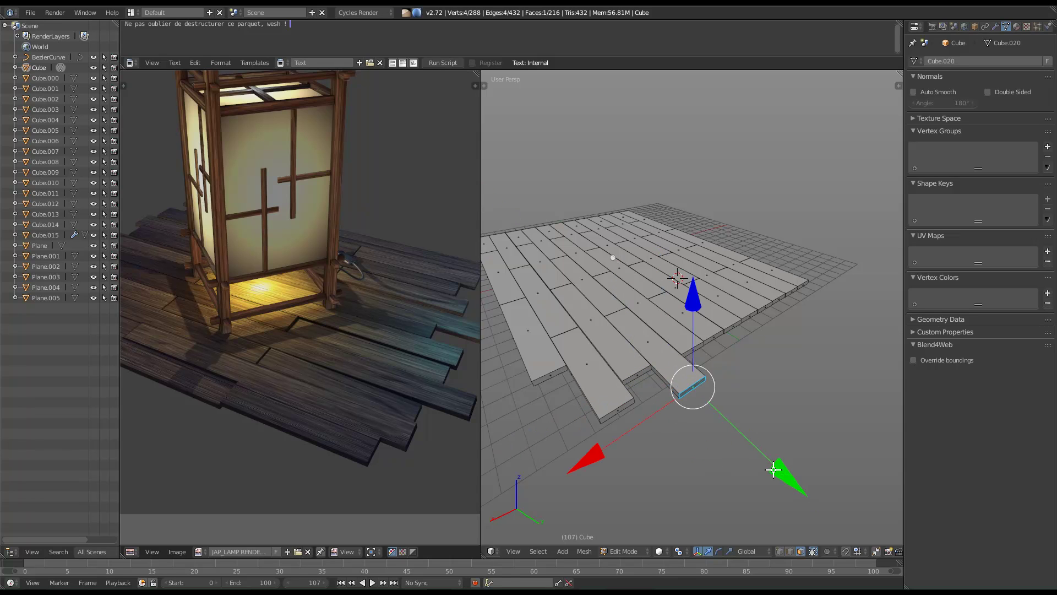
right_click(715, 336)
left_click_drag(813, 416, 773, 424)
right_click(692, 350)
right_click(633, 408)
left_click_drag(693, 499, 707, 537)
Stagger the remaining board ends along this edge by moving their end faces inward or outward along Y.
right_click(752, 315)
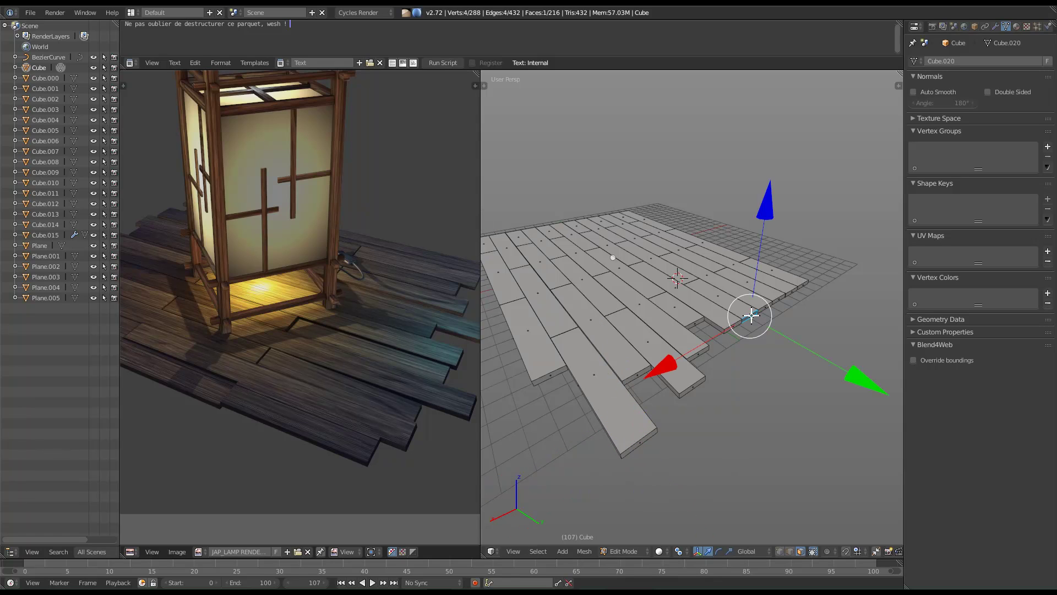
left_click_drag(839, 379, 819, 361)
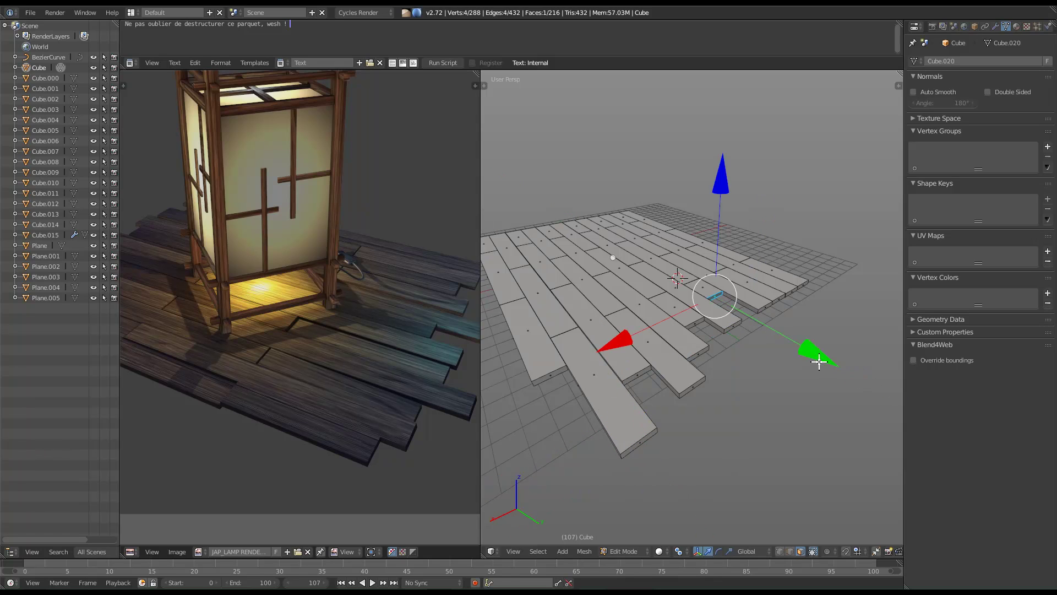
middle_click_drag(825, 342, 734, 448)
left_click_drag(733, 448, 746, 499)
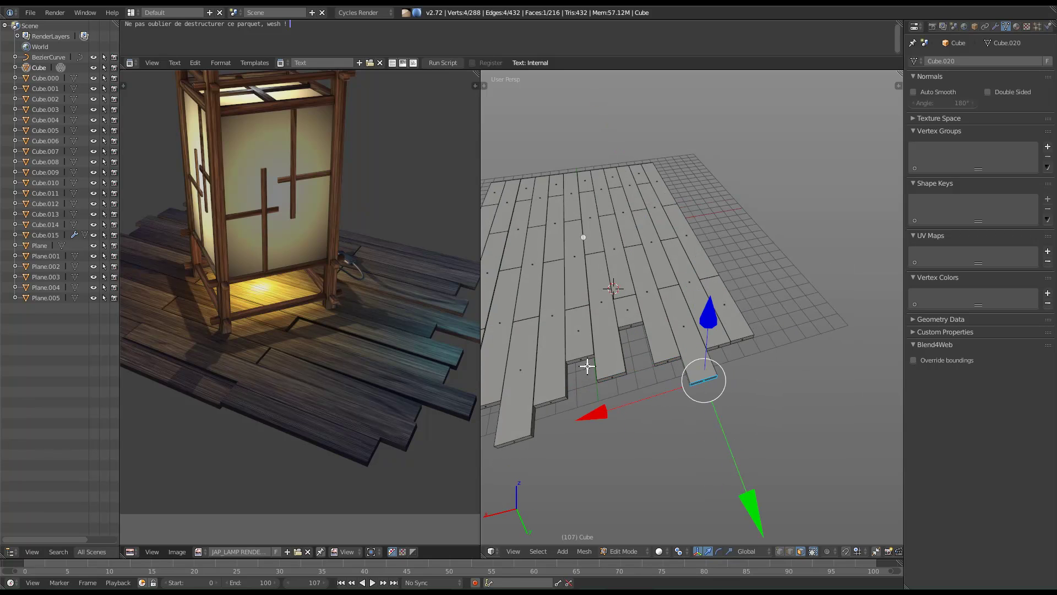
right_click(611, 376)
left_click_drag(625, 499, 627, 490)
right_click(741, 340)
left_click_drag(802, 451, 791, 411)
Extend the outermost board on the far side of the staggered edge well beyond its neighbours along Y, then leave Edit Mode.
middle_click_drag(791, 410, 488, 402)
scroll(699, 371, "down", 3)
key("Tab")
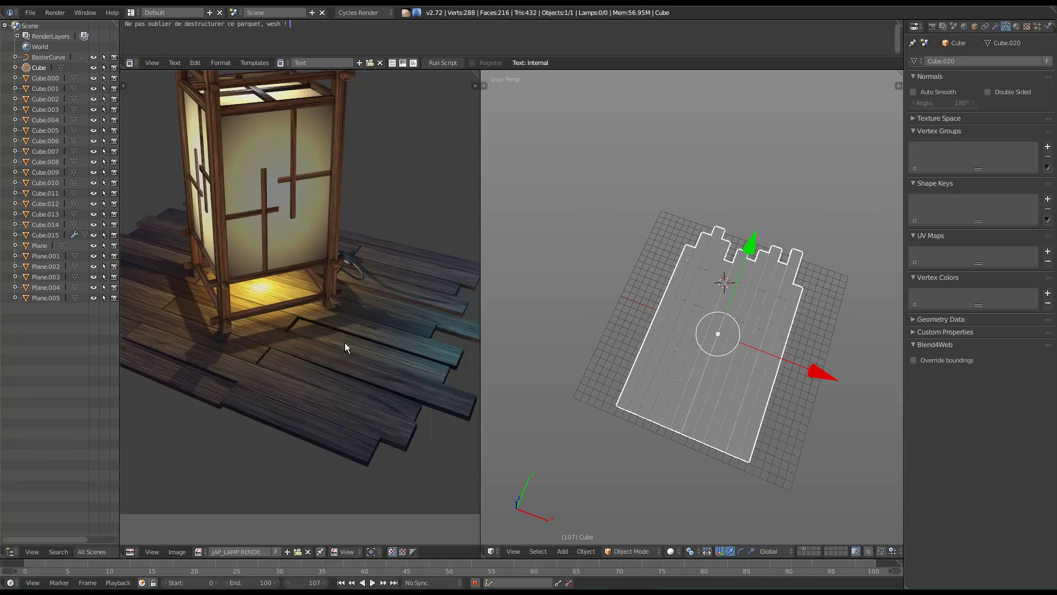
middle_click_drag(564, 328, 717, 304)
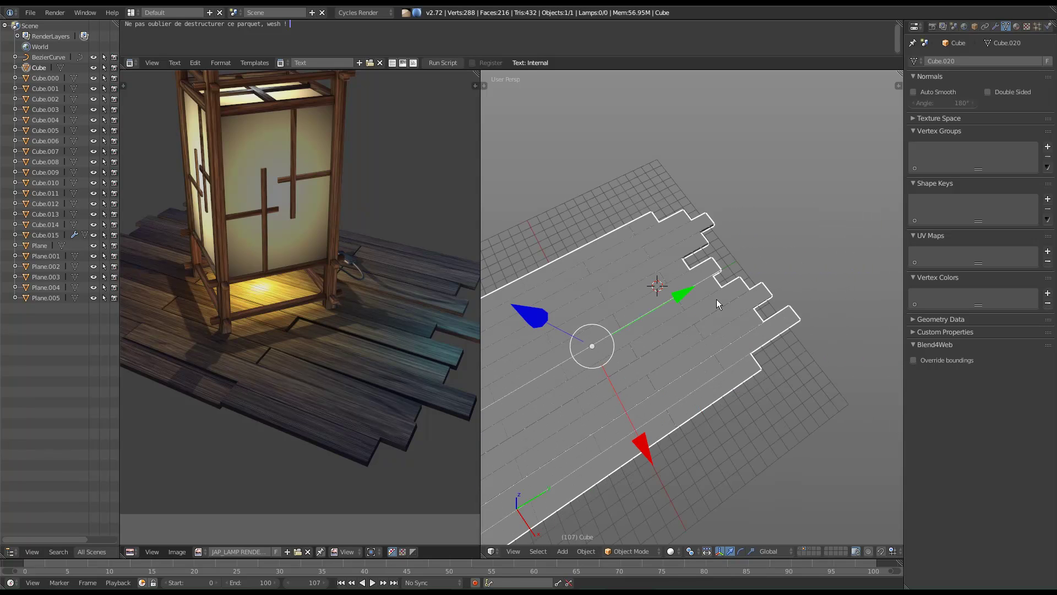
key("Tab")
right_click(710, 236)
key("g")
key("y")
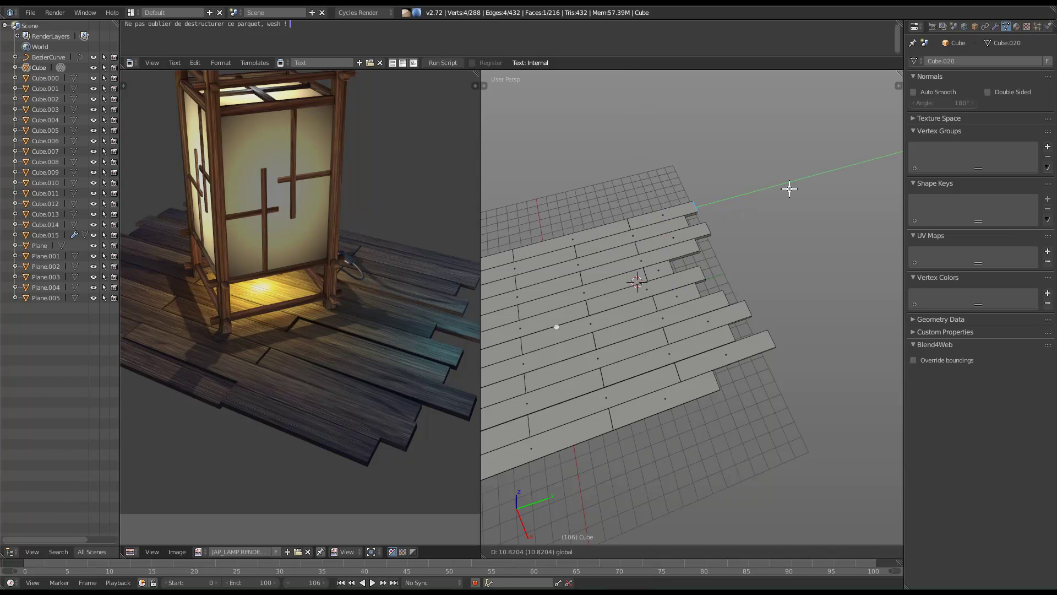
left_click(824, 184)
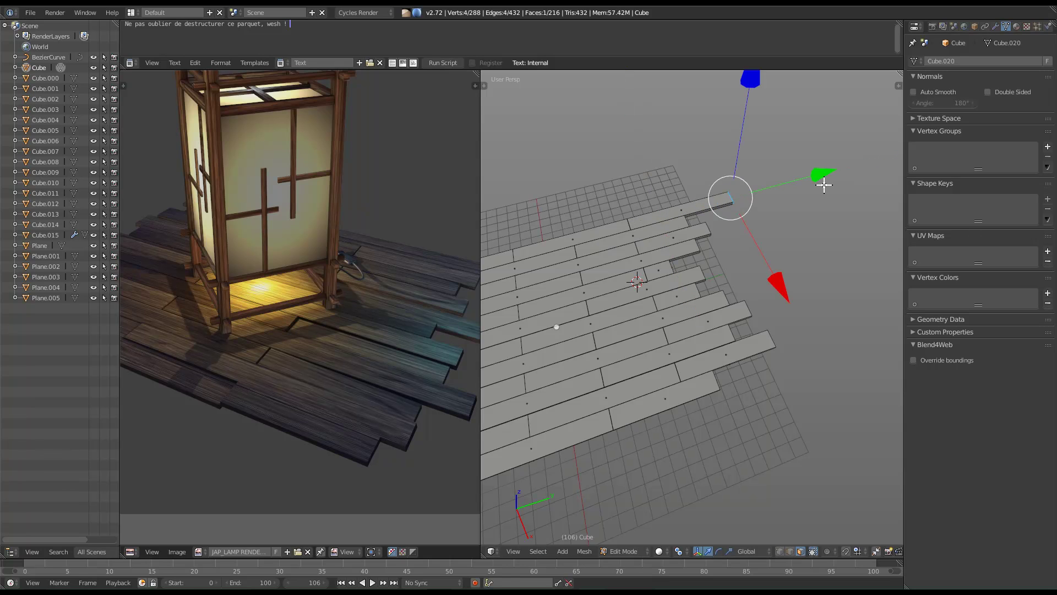
key("Tab")
Shorten the corner board at the floor's opposite, still straight edge by moving its end face inward along Y.
middle_click_drag(604, 302, 586, 347)
middle_click_drag(358, 339, 290, 323)
middle_click_drag(633, 325, 699, 319)
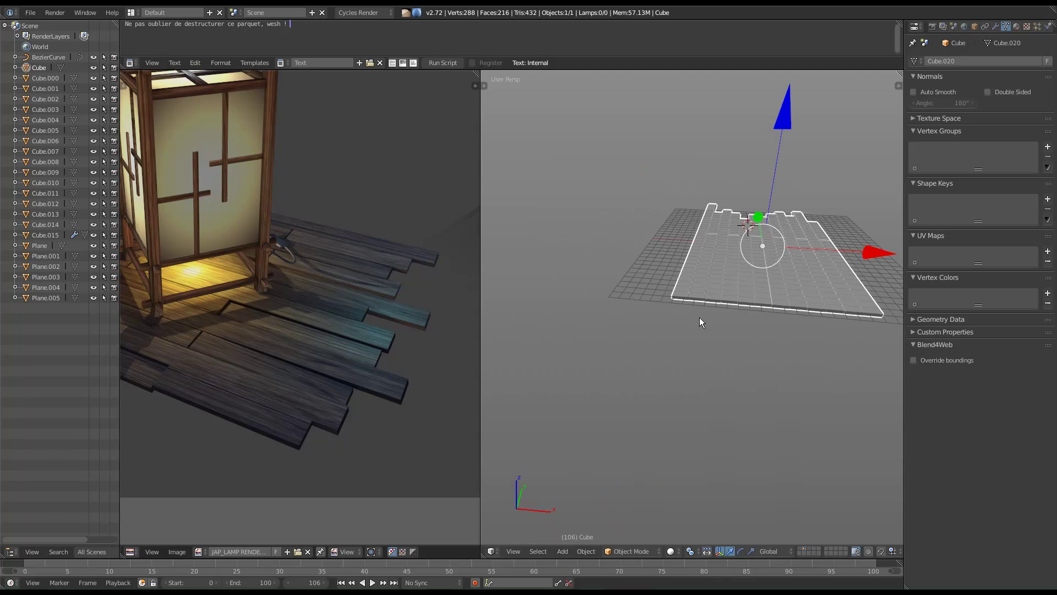
key("Tab")
scroll(667, 306, "up", 3)
scroll(229, 350, "up", 2)
middle_click_drag(529, 338, 627, 325)
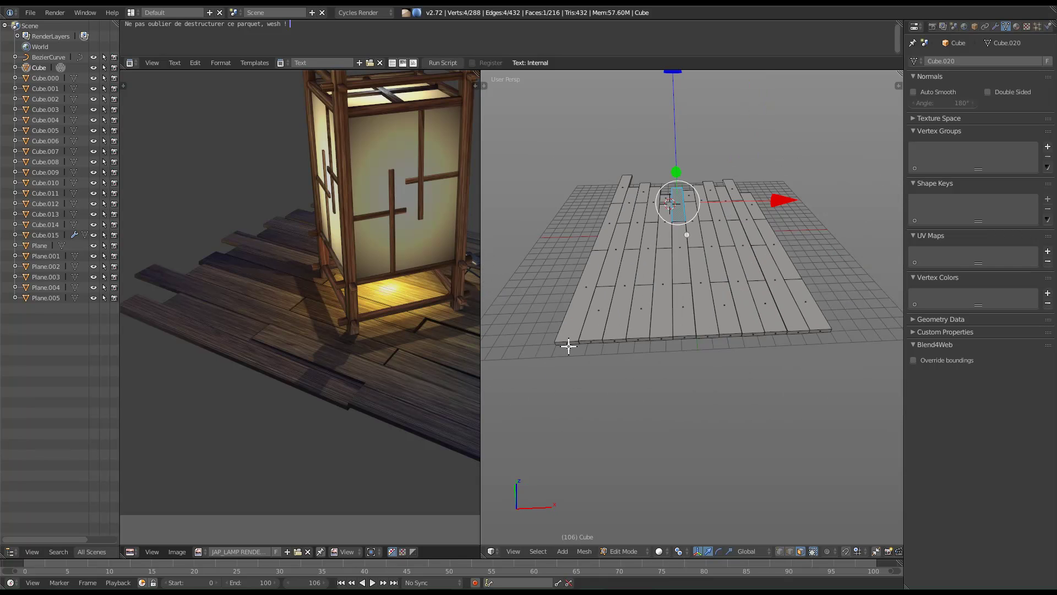
middle_click_drag(568, 346, 725, 369)
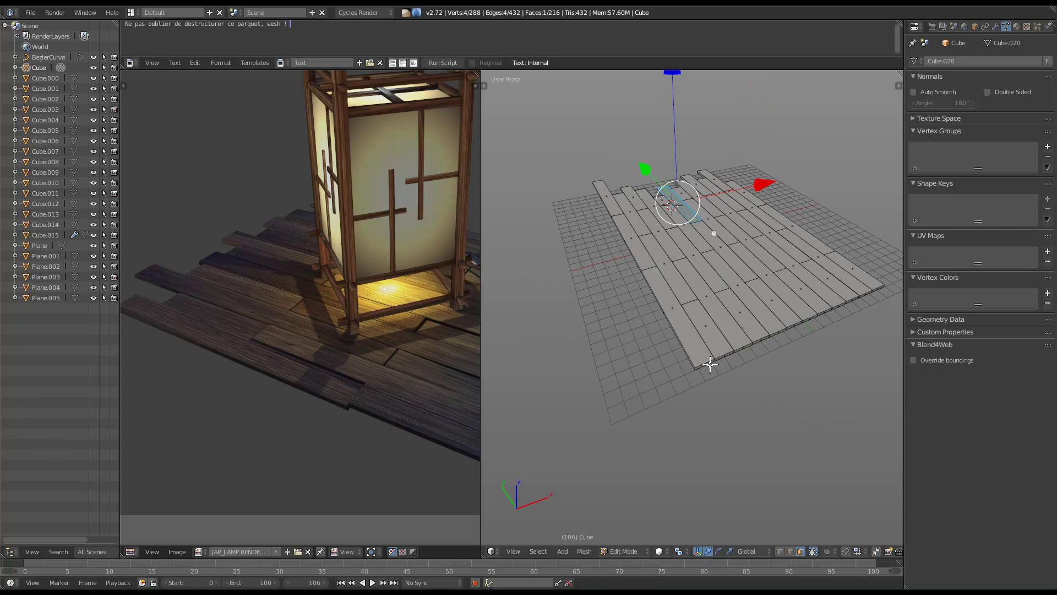
right_click(710, 364)
scroll(699, 369, "up", 3)
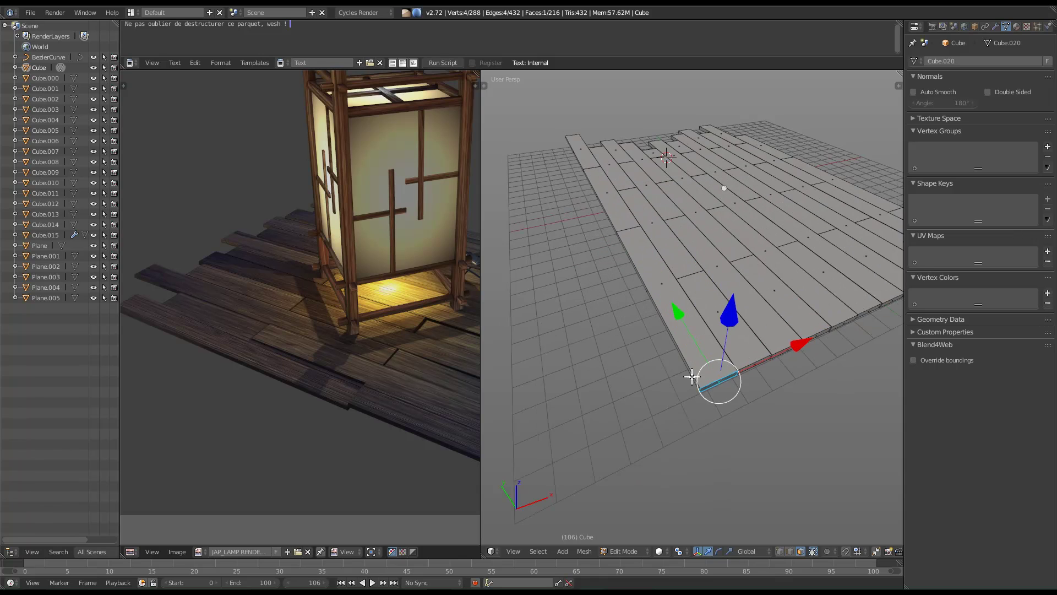
key("g")
key("y")
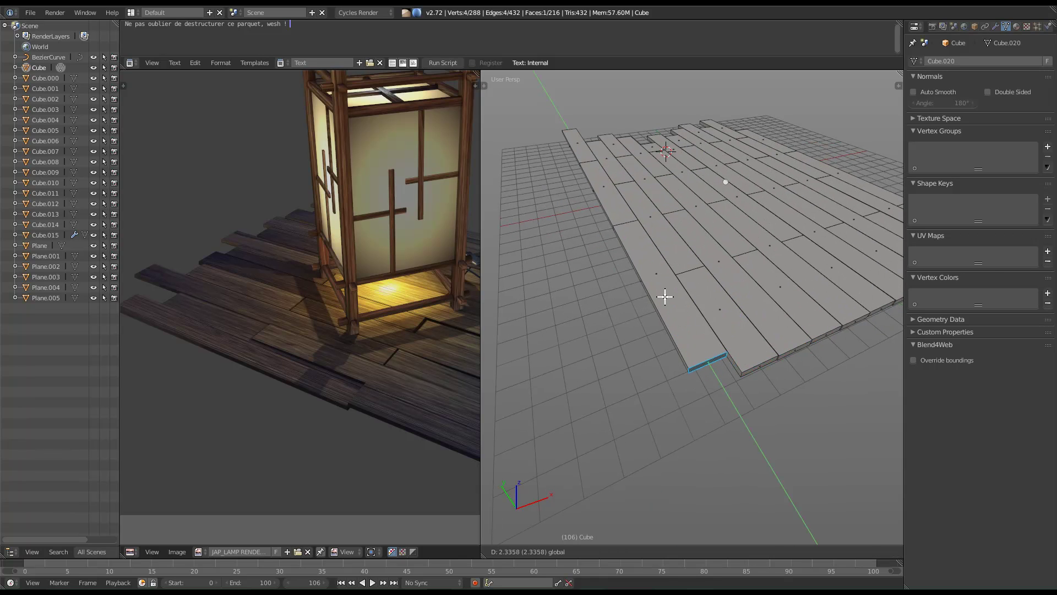
left_click(676, 296)
Push the second board's end face outward along Y and pull the third board's end face inward.
right_click(758, 364)
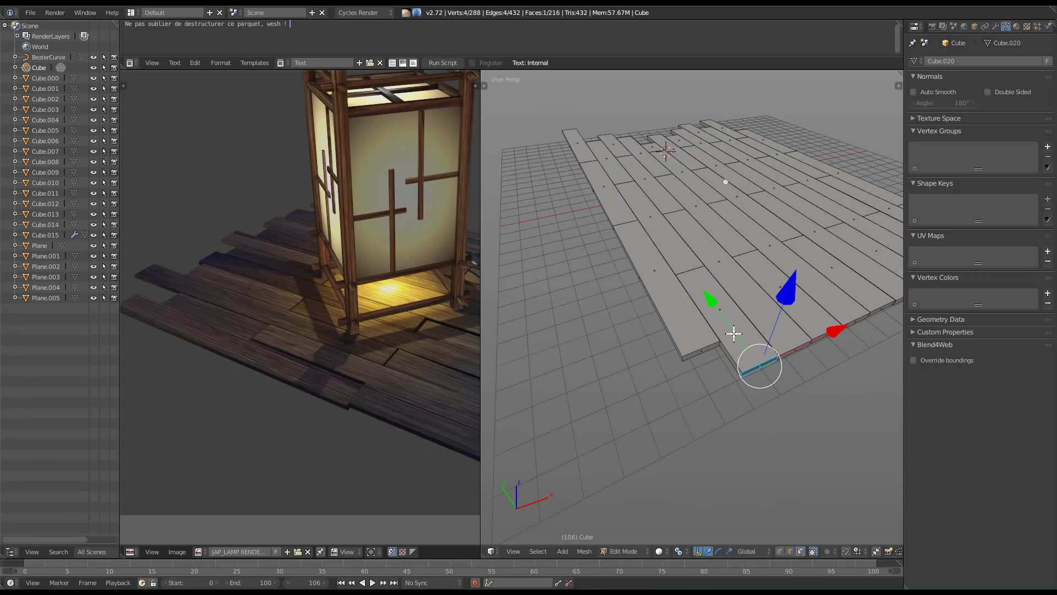
key("g")
key("y")
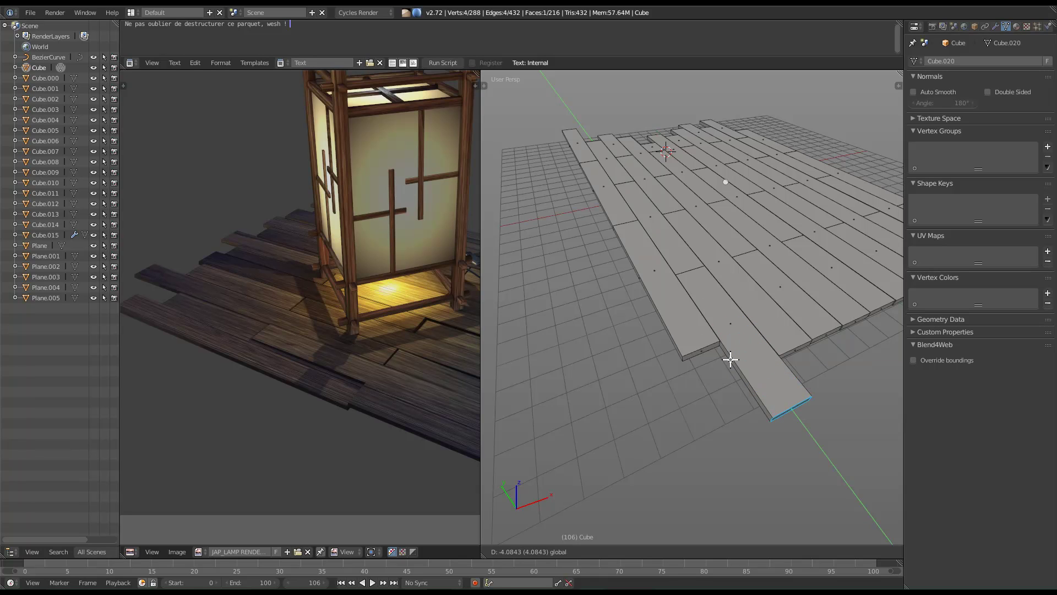
left_click(813, 370)
middle_click_drag(812, 370, 704, 350)
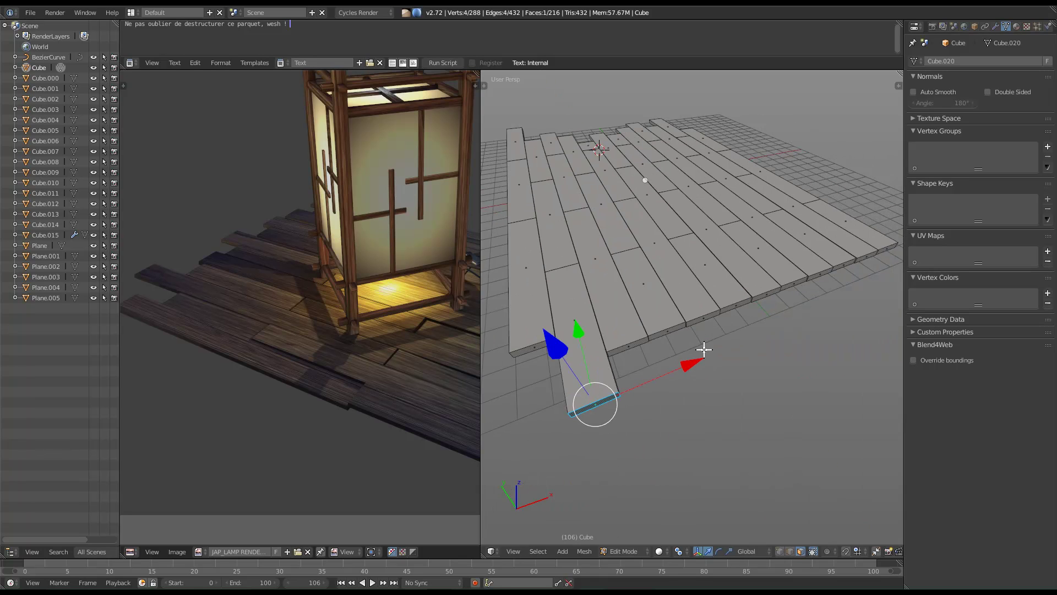
right_click(631, 343)
middle_click_drag(595, 302, 612, 321)
key("g")
key("y")
left_click(556, 306)
Push the fourth board's end face outward along Y and bring the third board's end out partway between its neighbours.
middle_click_drag(779, 345, 710, 361)
right_click(708, 361)
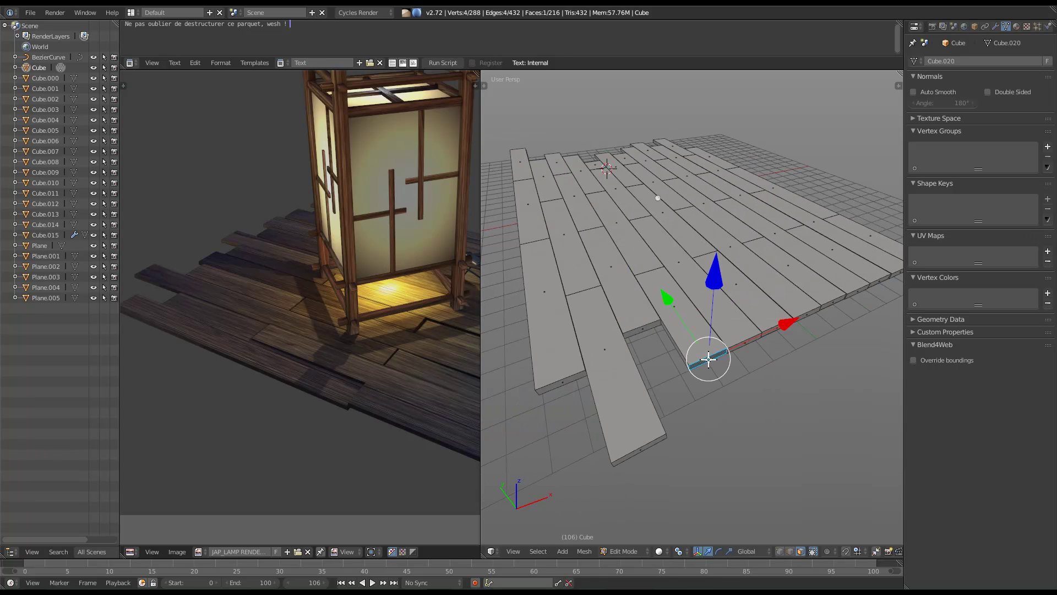
key("g")
key("y")
left_click(718, 366)
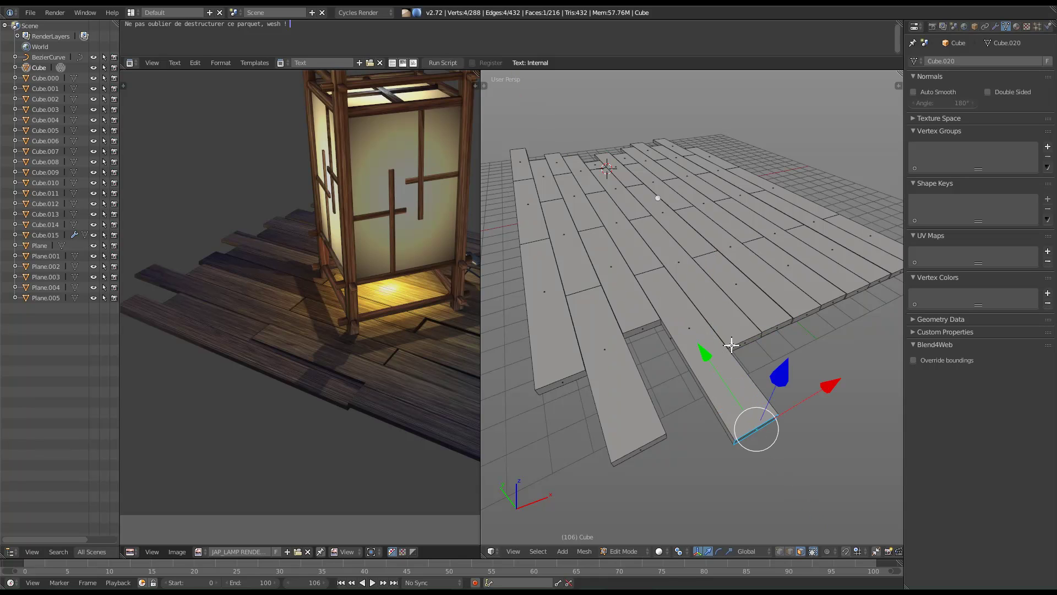
right_click(642, 330)
key("g")
key("y")
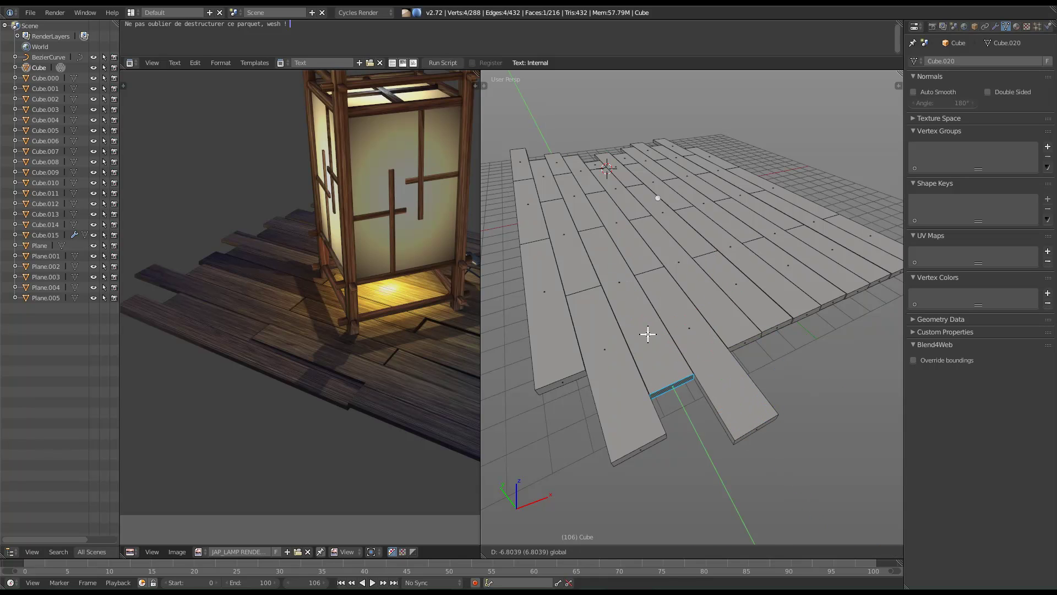
left_click(677, 328)
Extend the fifth board outward along Y by moving its end face.
right_click(751, 338)
key("g")
key("y")
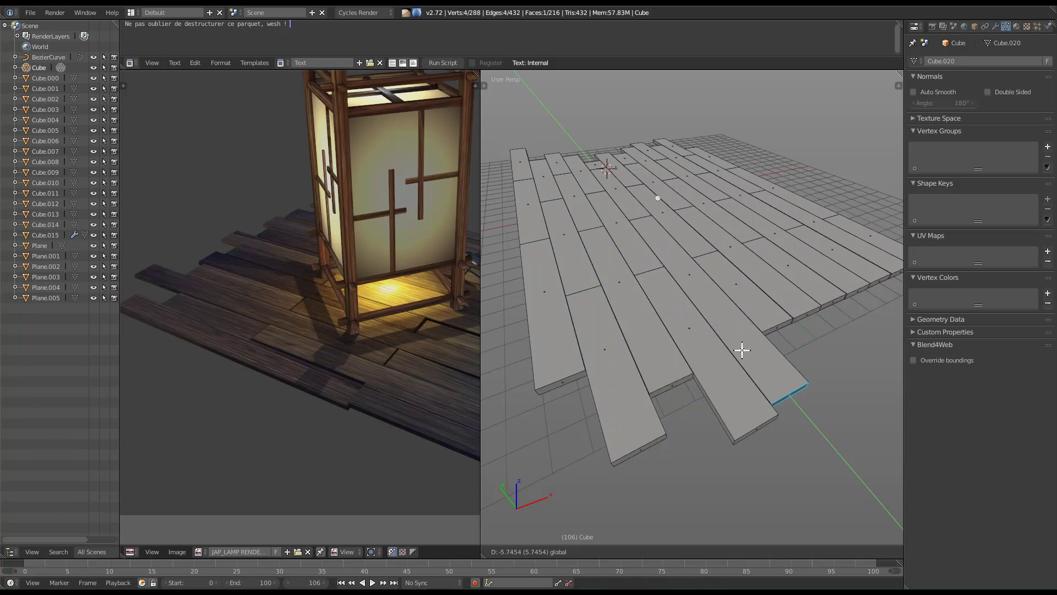
left_click(802, 374)
middle_click_drag(804, 373, 736, 320)
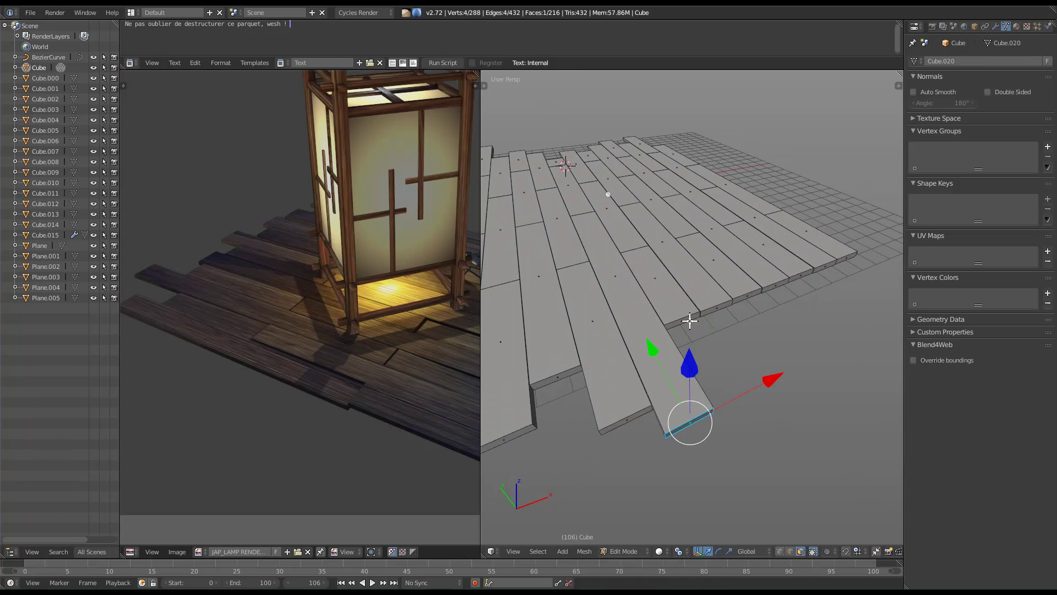
Pull the end faces of the sixth and seventh boards inward along Y, the seventh by about 5.2 units.
right_click(693, 319)
key("g")
key("y")
left_click(639, 257)
right_click(716, 310)
key("g")
key("y")
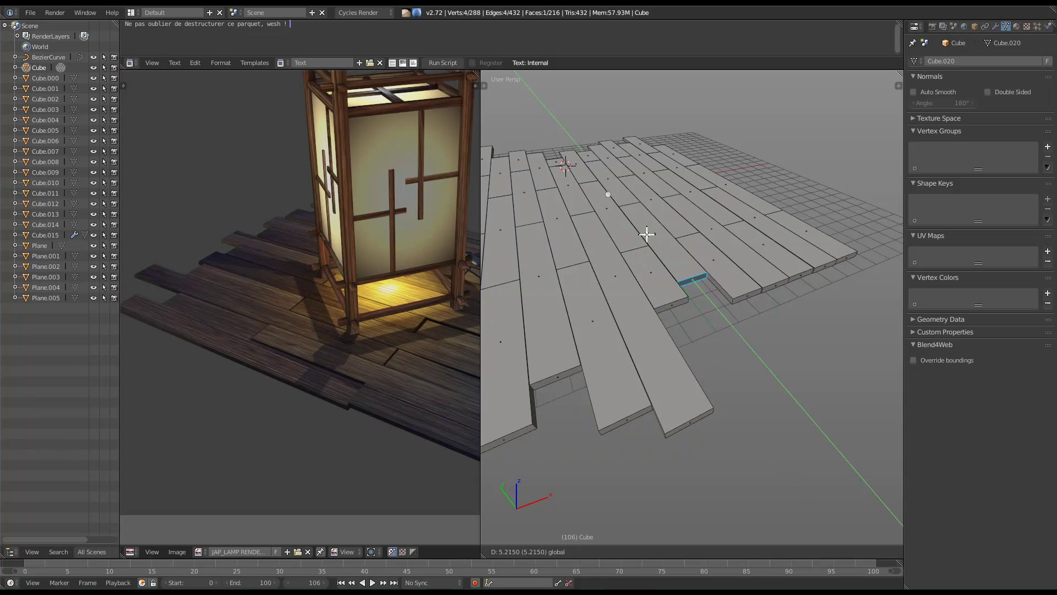
left_click(647, 234)
Skip the eighth board and push the end faces of the ninth and tenth boards outward along Y.
right_click(772, 285)
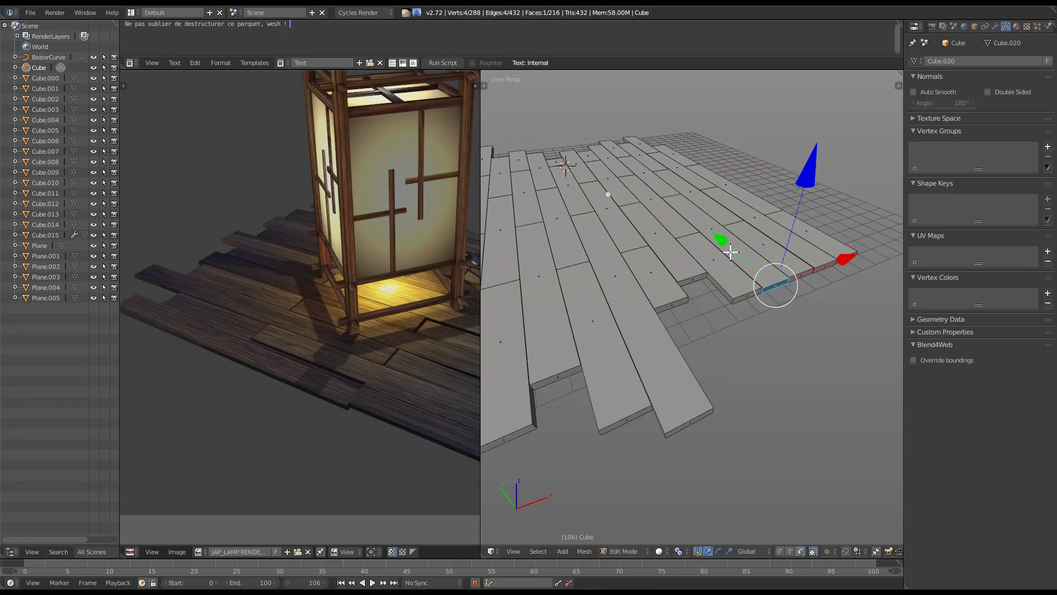
key("g")
key("y")
left_click(769, 295)
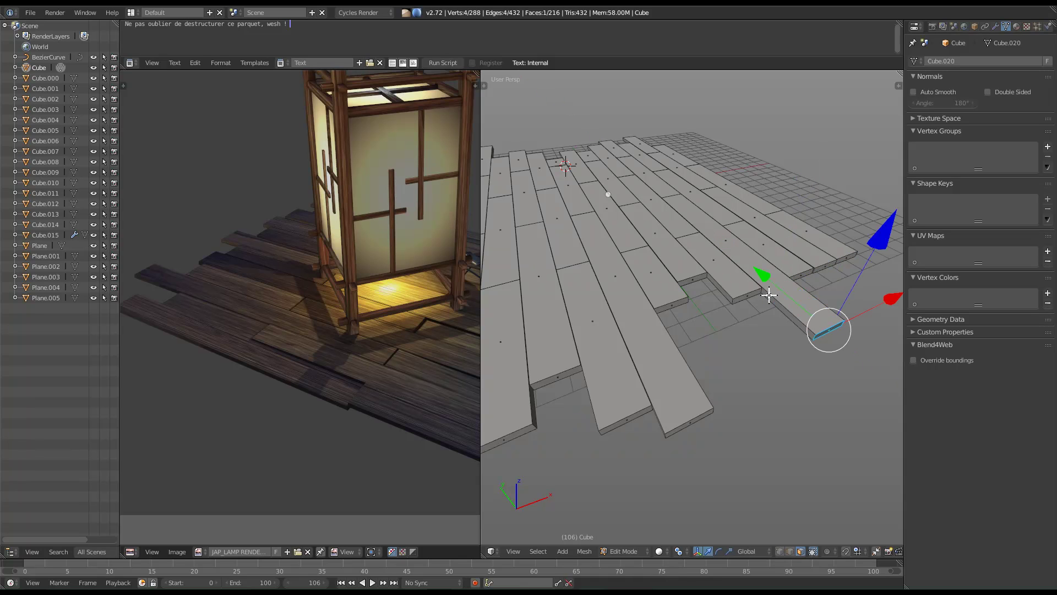
right_click(800, 277)
key("g")
key("y")
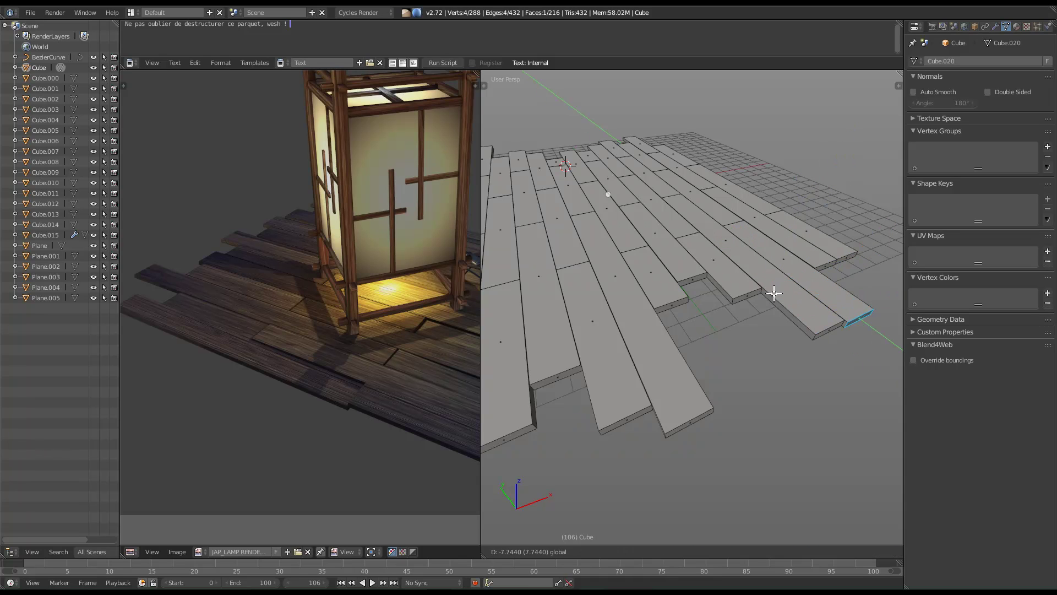
left_click(787, 317)
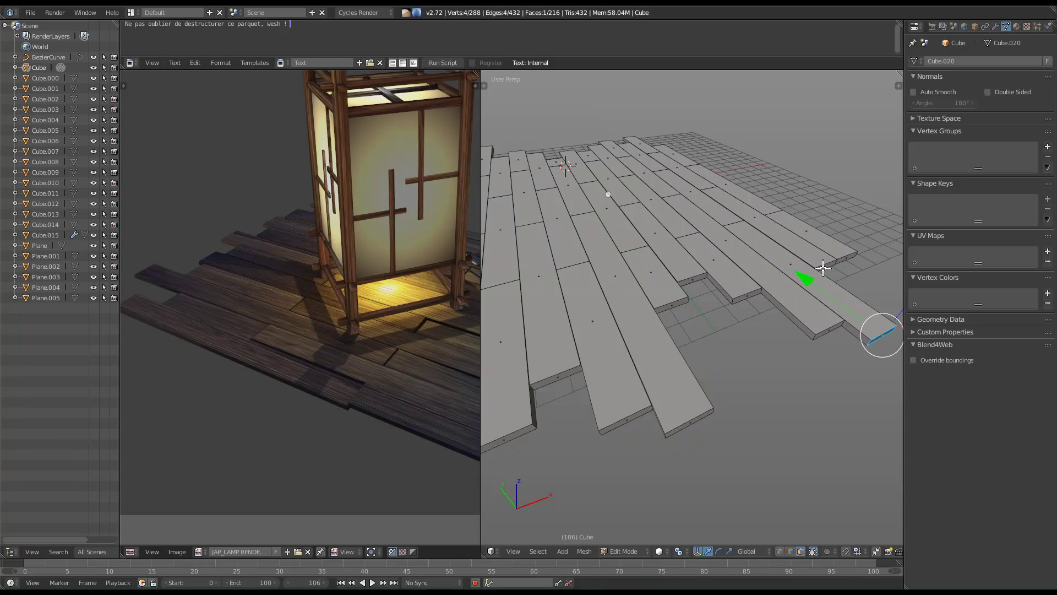
Pull the second-to-last board's end face inward along Y and leave Edit Mode.
right_click(821, 268)
mouse_move(768, 236)
left_mouse_down()
mouse_move(736, 204)
mouse_move(791, 267)
mouse_move(767, 247)
left_mouse_up()
right_click(841, 258)
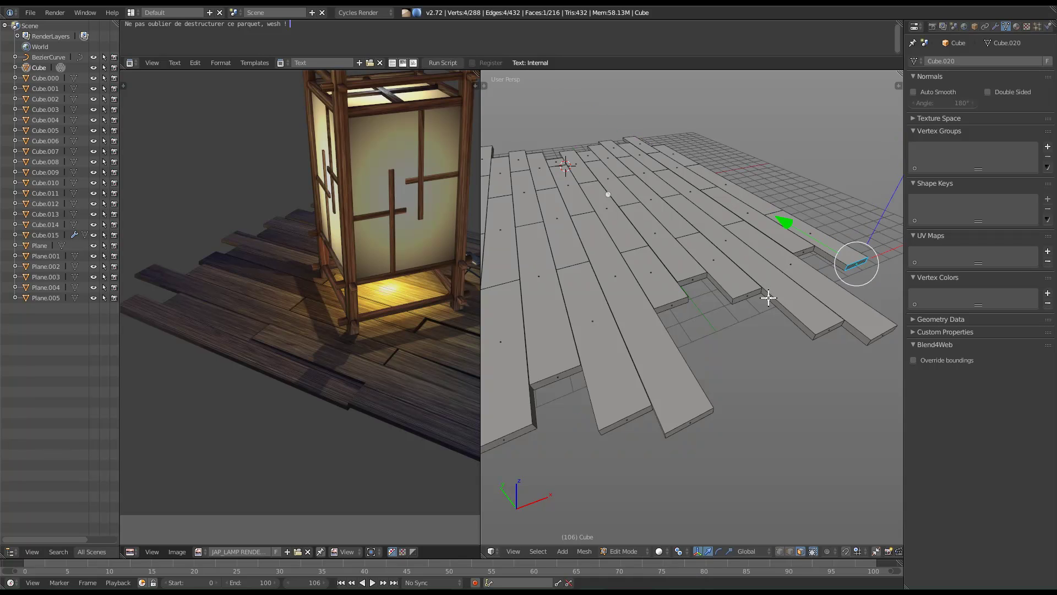
key("Tab")
Examine the staggered floor outline from several angles and compare its board ends with the reference render.
scroll(770, 308, "down", 3)
middle_click_drag(771, 317, 695, 355)
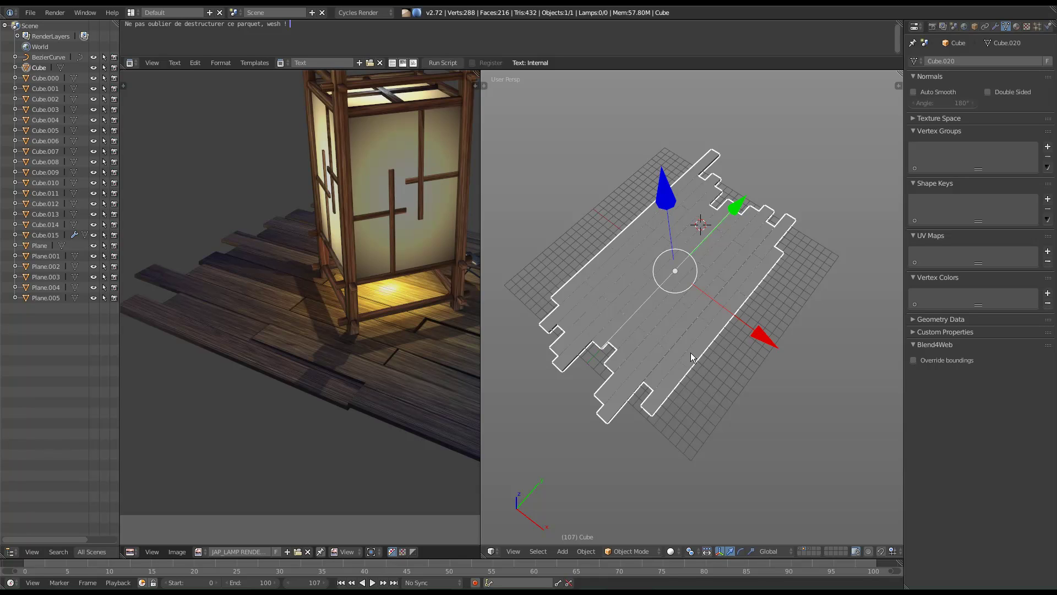
key("Tab")
middle_click_drag(594, 447, 627, 364)
right_click(614, 409)
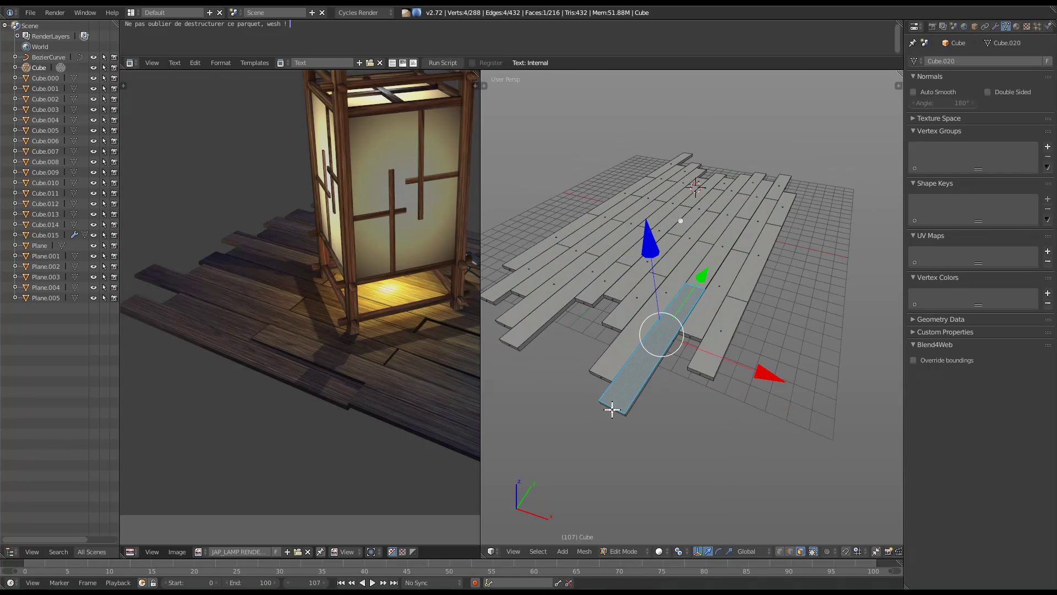
middle_click_drag(617, 420, 686, 366)
right_click(631, 413)
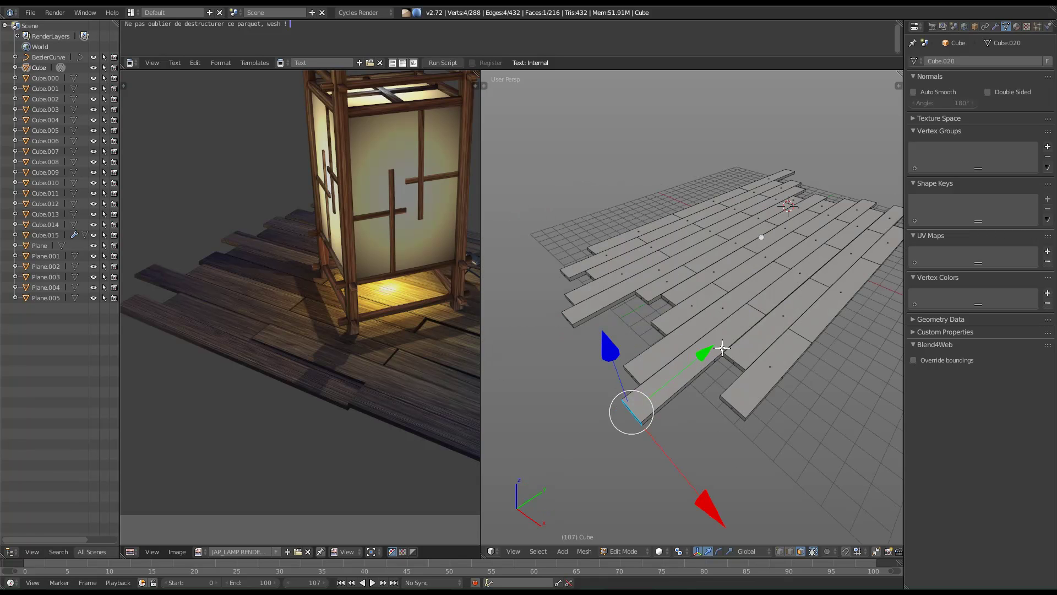
key("Tab")
middle_click_drag(755, 330, 731, 400)
scroll(770, 326, "down", 3)
middle_click_drag(769, 325, 716, 372)
key("Right")
middle_click_drag(387, 378, 249, 300)
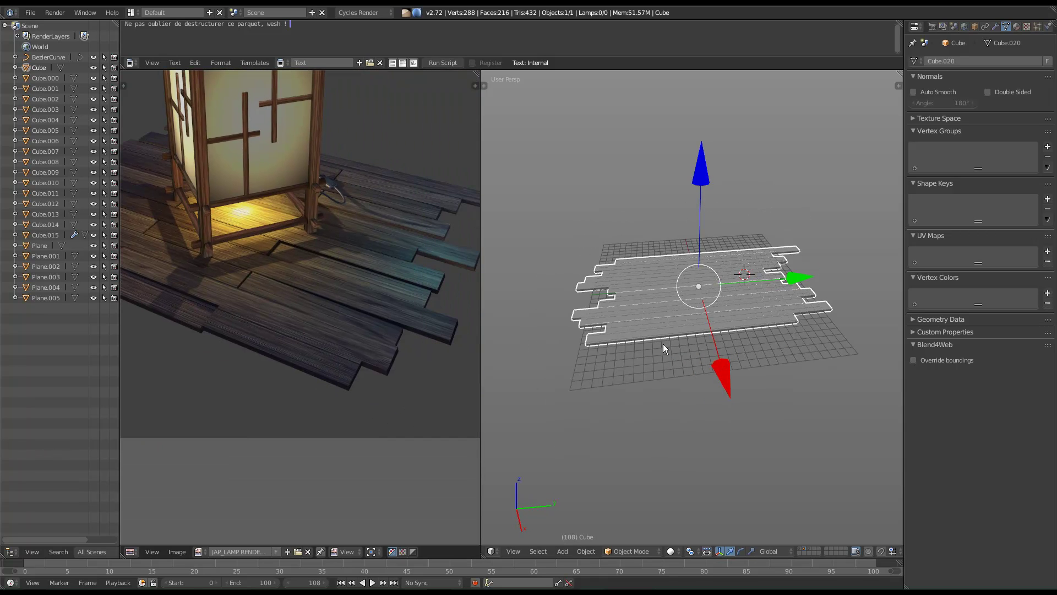
In Edit Mode, lower the whole left end board of the floor's front row slightly along Z.
key("Tab")
scroll(662, 335, "up", 5)
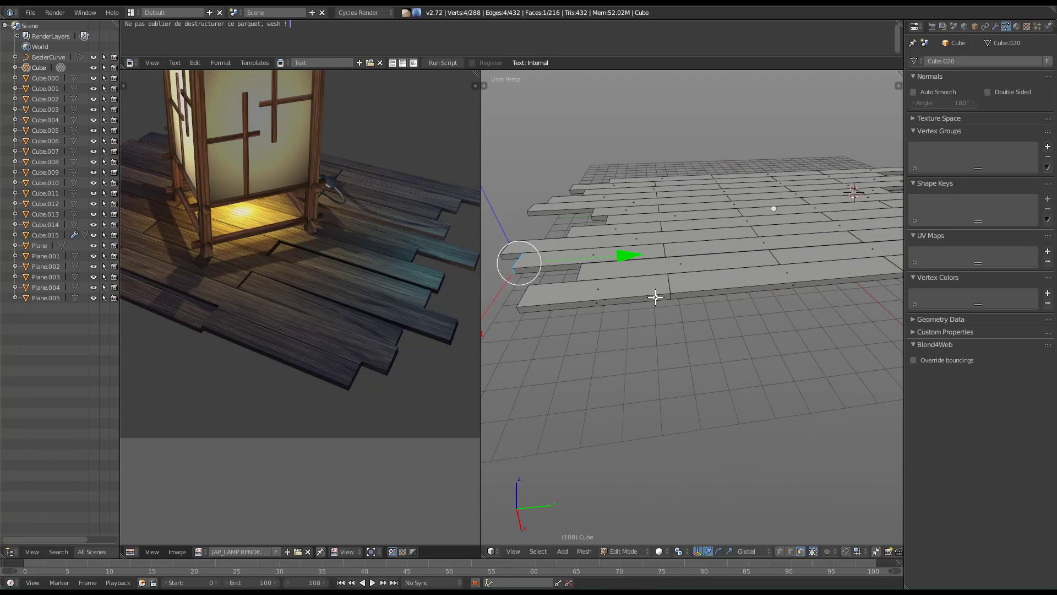
right_click(678, 285)
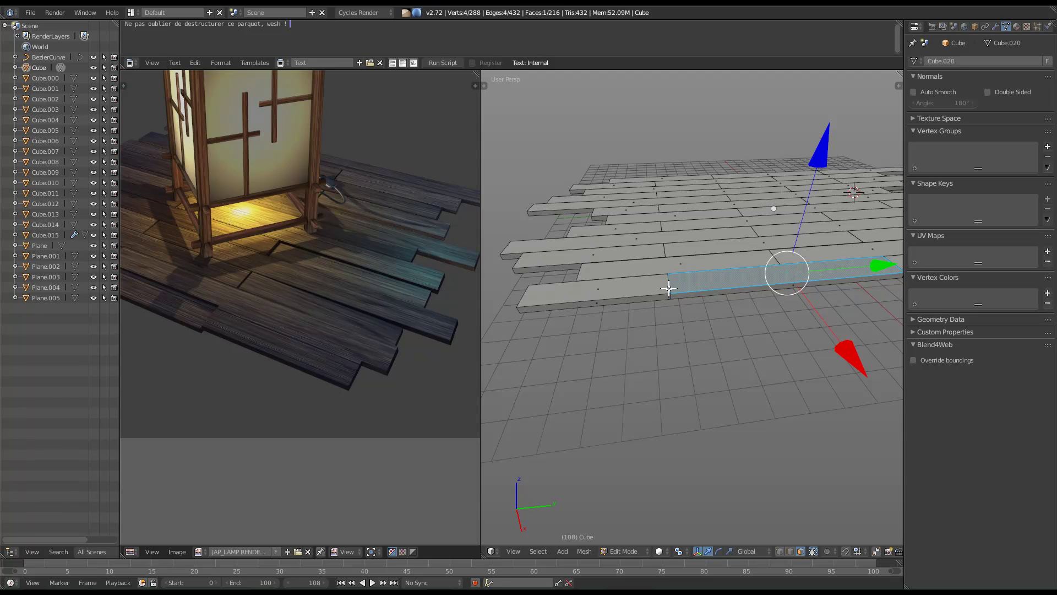
right_click(668, 288)
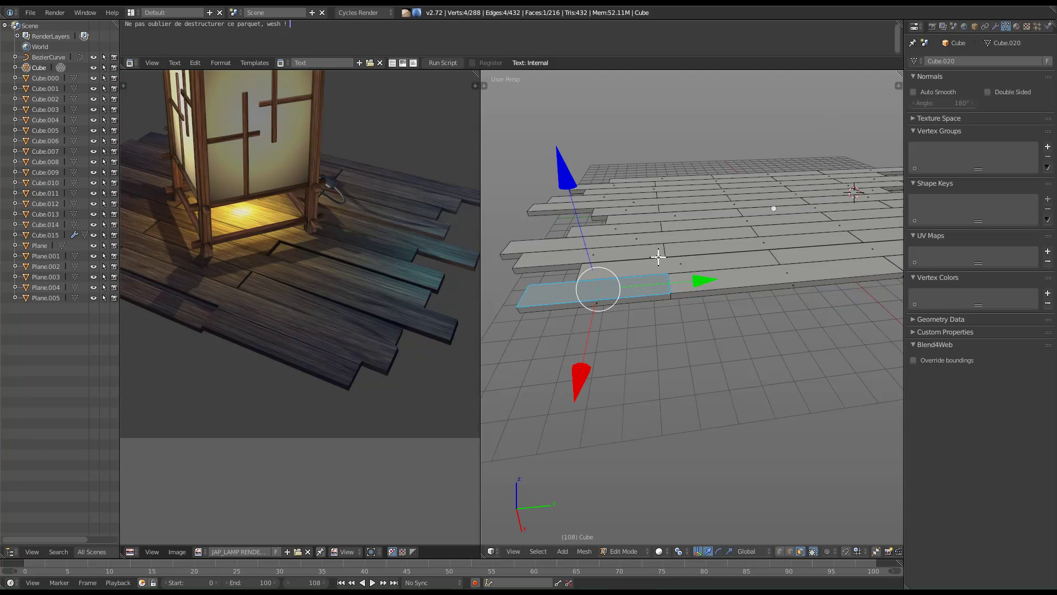
key("ctrl+l")
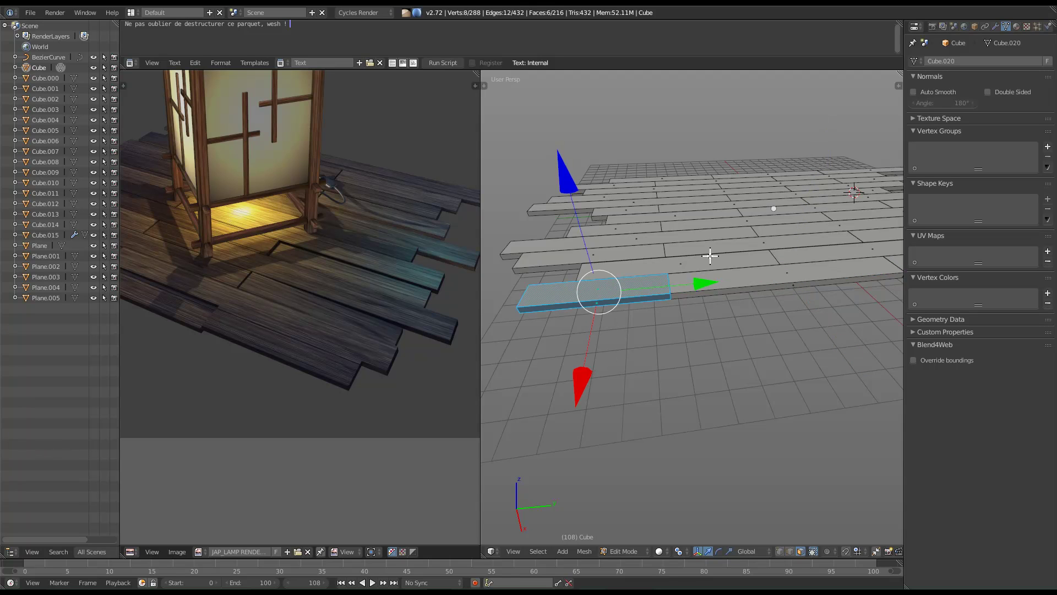
key("g")
left_click(714, 281)
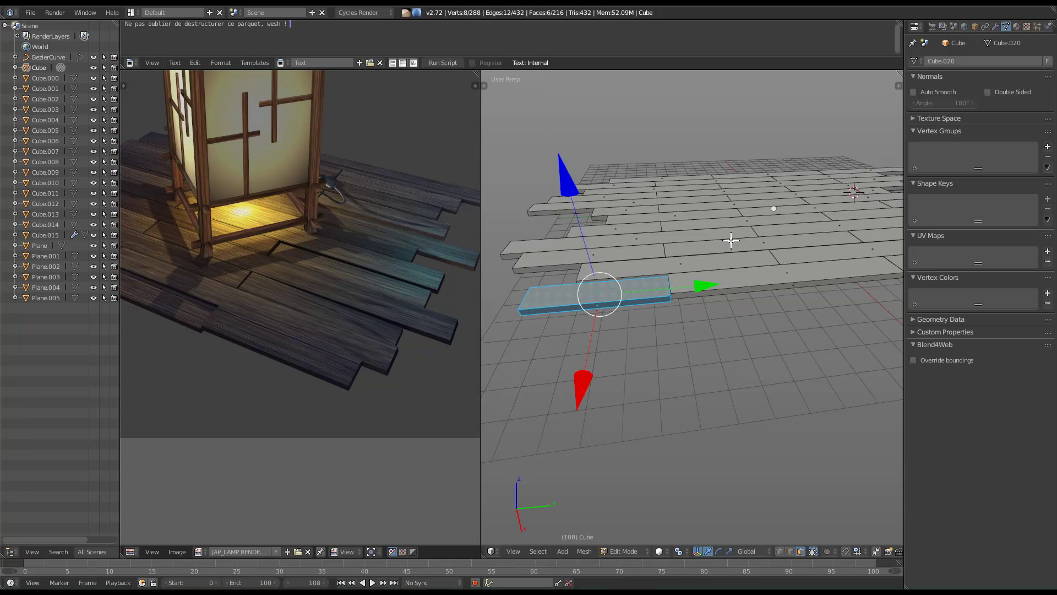
Raise the whole left end board of the fourth row from the front along Z.
right_click(731, 233)
key("ctrl+l")
key("g")
key("z")
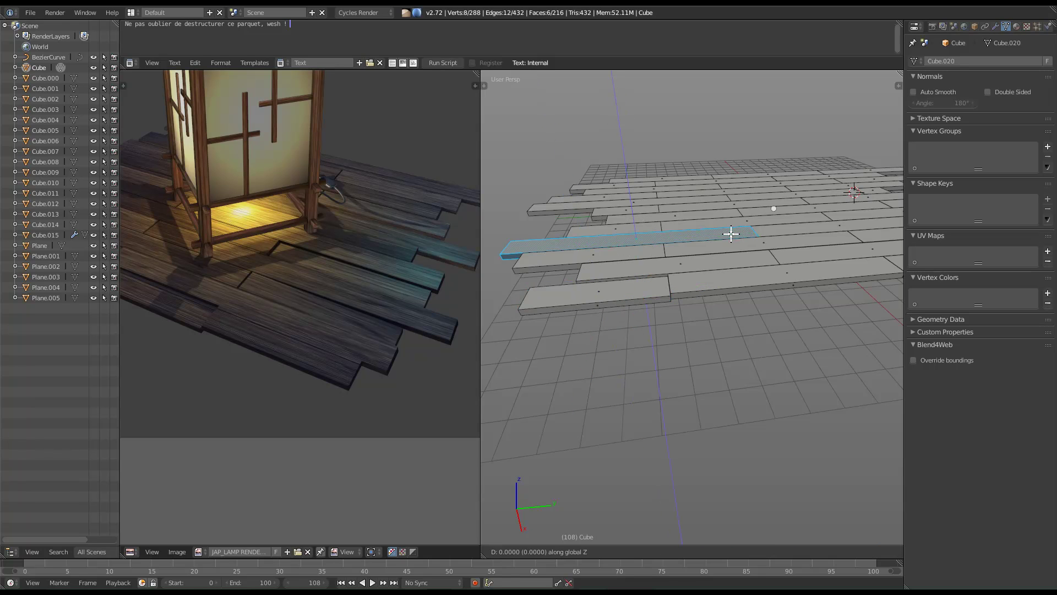
left_click(730, 212)
Lower the whole board near the floor's centre, in the sixth row from the front, slightly along Z.
middle_click_drag(730, 212, 791, 269)
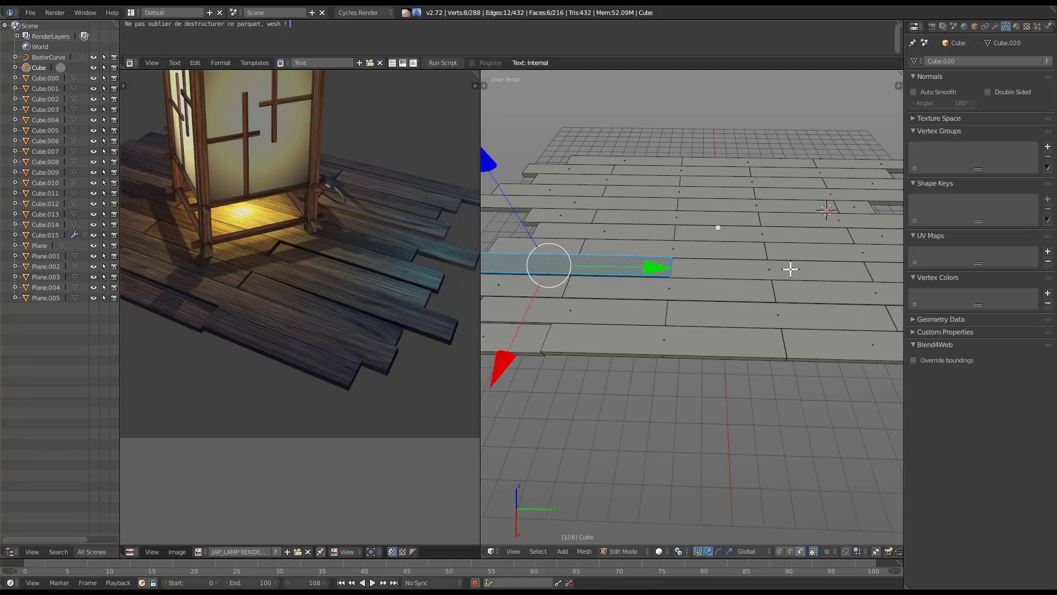
right_click(829, 234)
key("ctrl+l")
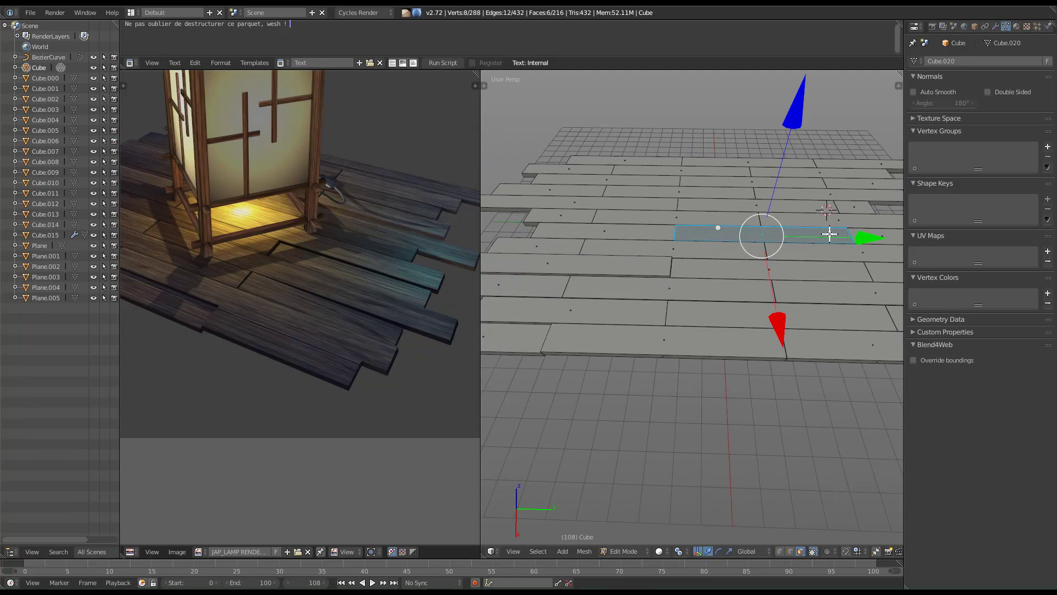
key("g")
key("z")
right_click(830, 232)
key("ctrl+space")
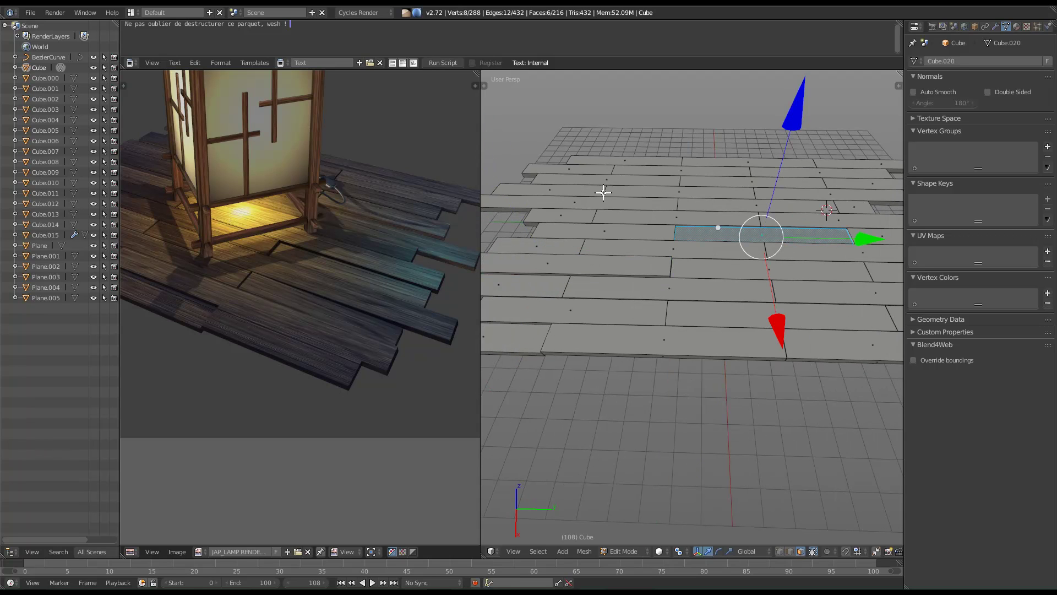
Lower the protruding left end board in the fourth row from the back by about 0.25 along Z.
right_click(585, 191)
key("ctrl+l")
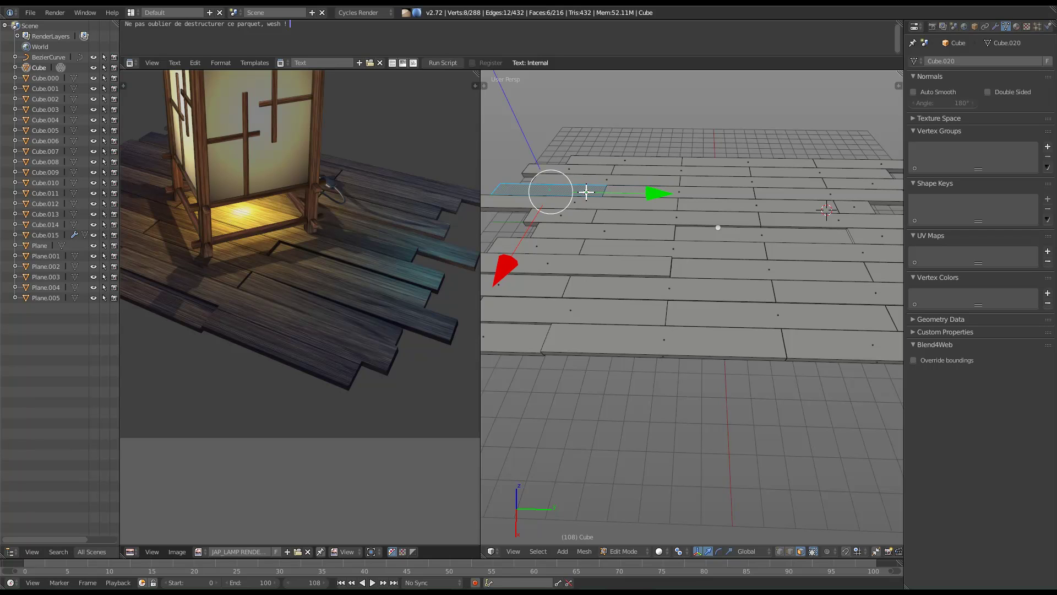
key("g")
key("z")
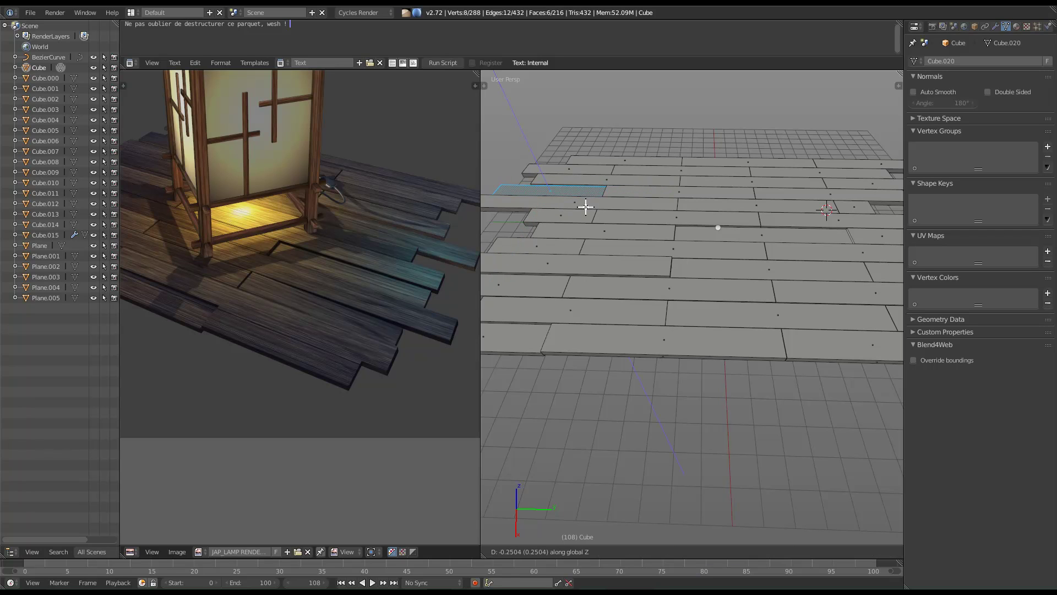
right_click(586, 206)
Lower the whole right end board of the second row from the back slightly.
right_click(847, 172)
key("ctrl+l")
key("g")
right_click(847, 182)
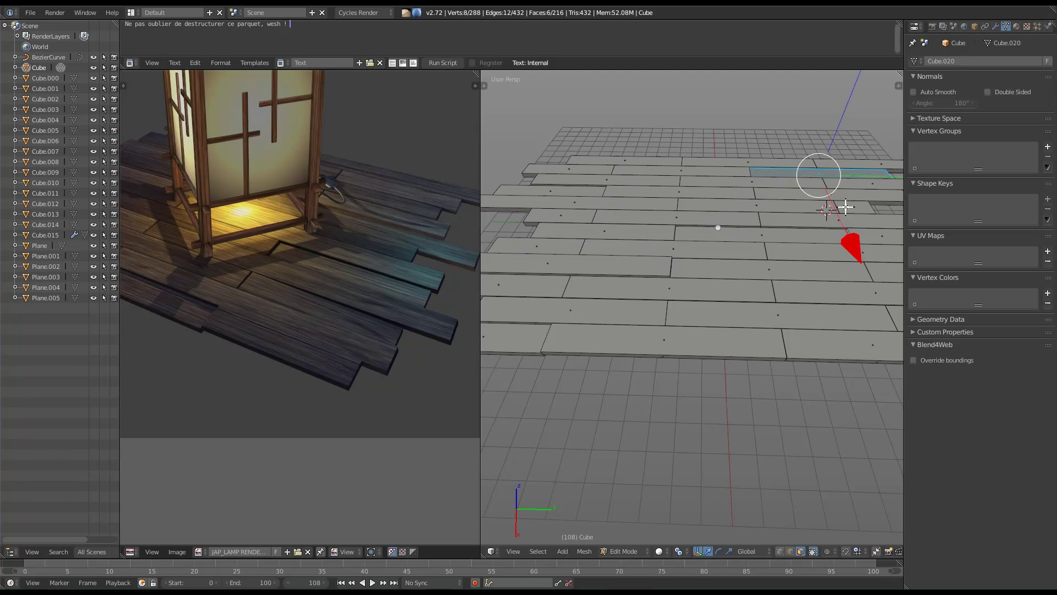
Lower the whole right end board of the floor's front row along Z.
middle_click_drag(850, 365, 750, 356)
right_click(710, 355)
key("ctrl+l")
key("g")
key("z")
right_click(708, 368)
middle_click_drag(707, 367, 696, 349)
middle_click_drag(583, 349, 730, 353)
right_click(718, 346)
key("ctrl+l")
key("super+Left")
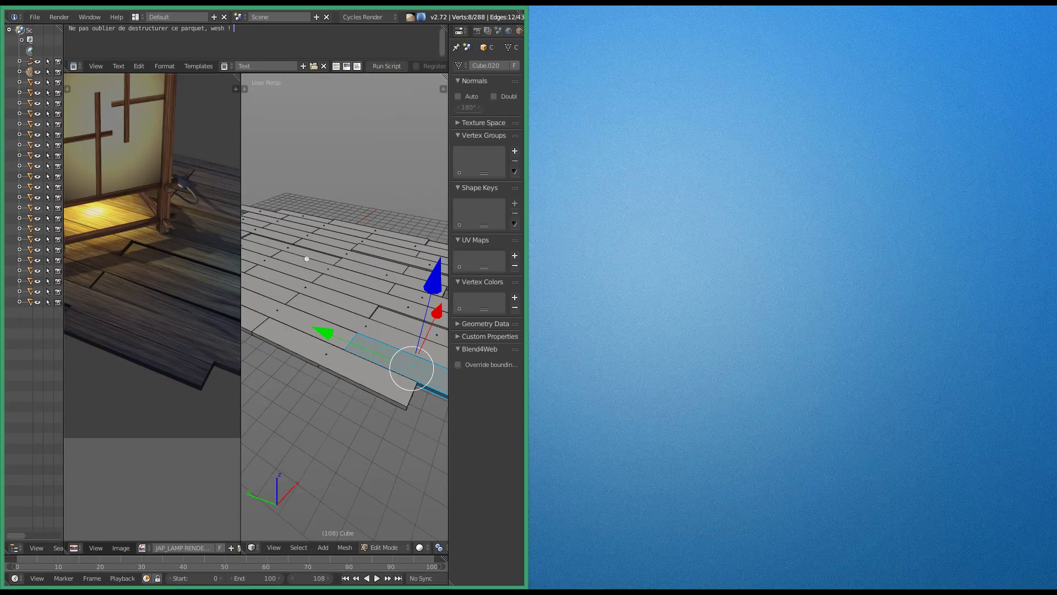
key("super+Up")
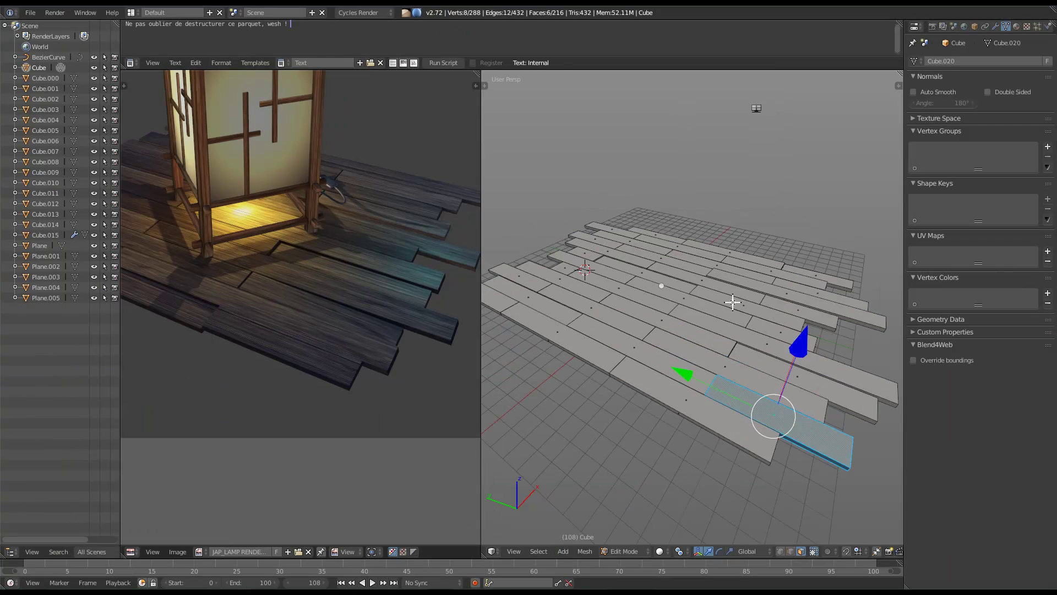
Raise the whole board beside the 3D cursor slightly along Z so it stands above its neighbours.
scroll(676, 313, "up", 3)
right_click(600, 375)
scroll(601, 375, "down", 5)
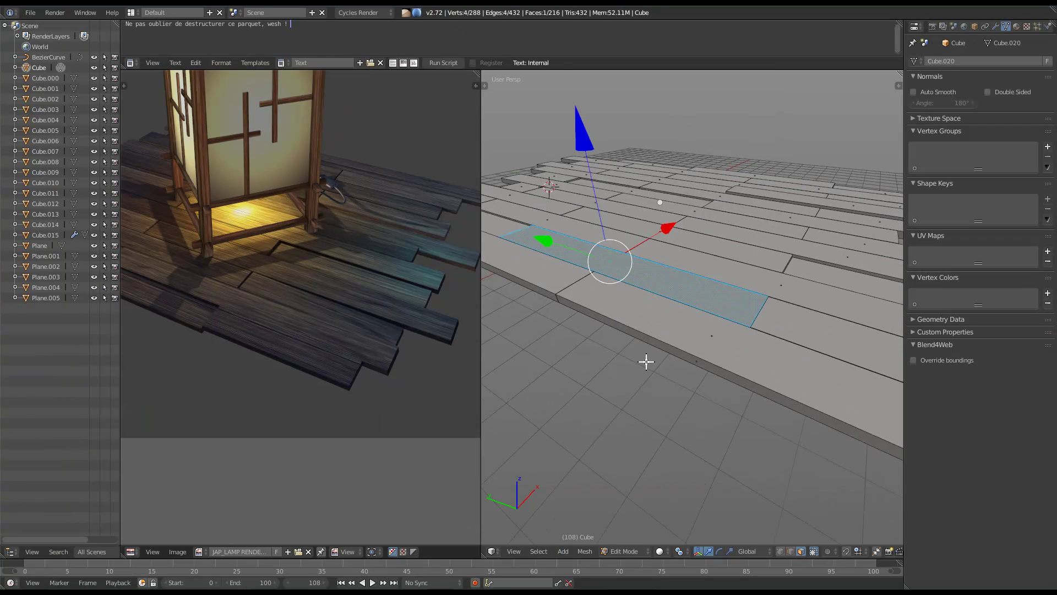
scroll(735, 349, "up", 5)
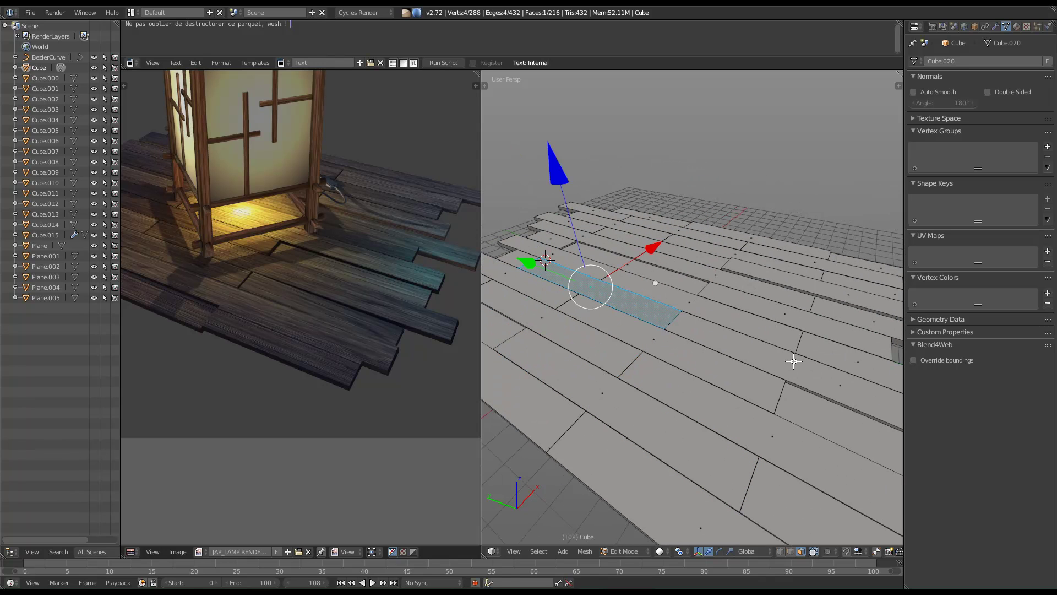
key("ctrl+l")
key("g")
key("z")
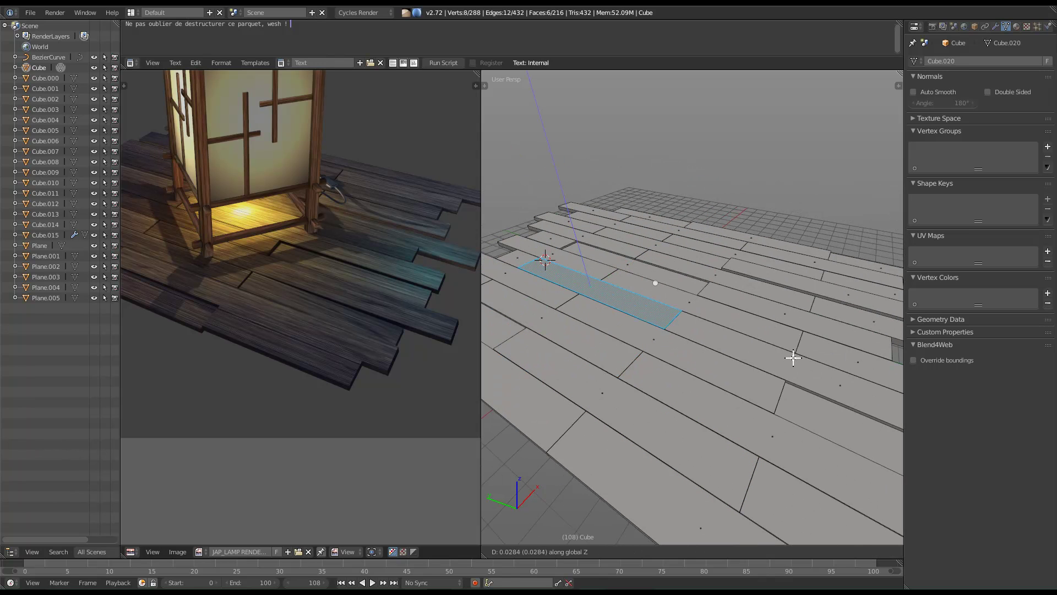
left_click(795, 343)
middle_click_drag(760, 359, 440, 329)
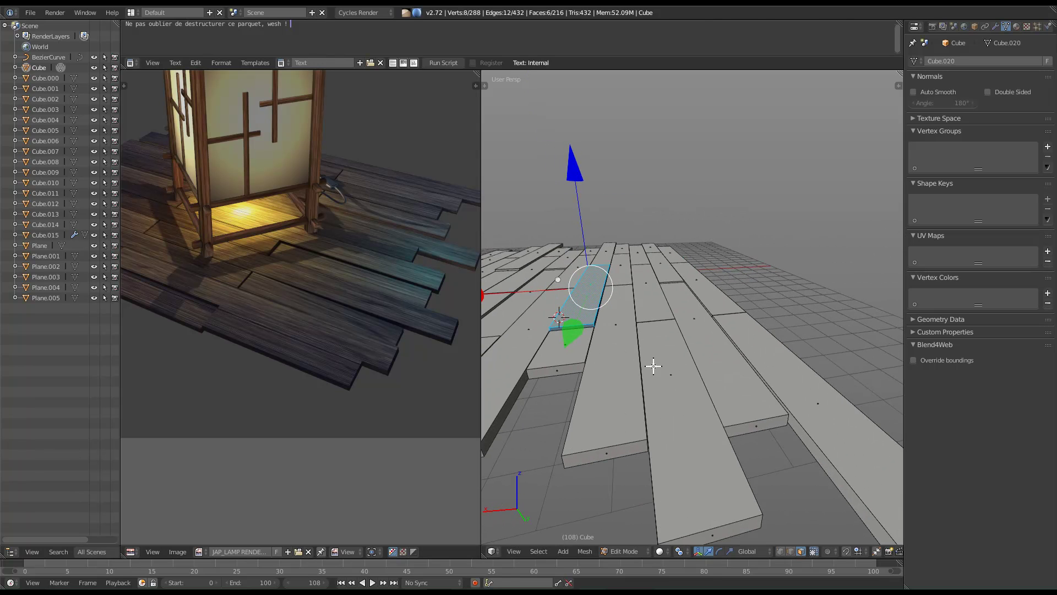
right_click(734, 386)
key("ctrl+l")
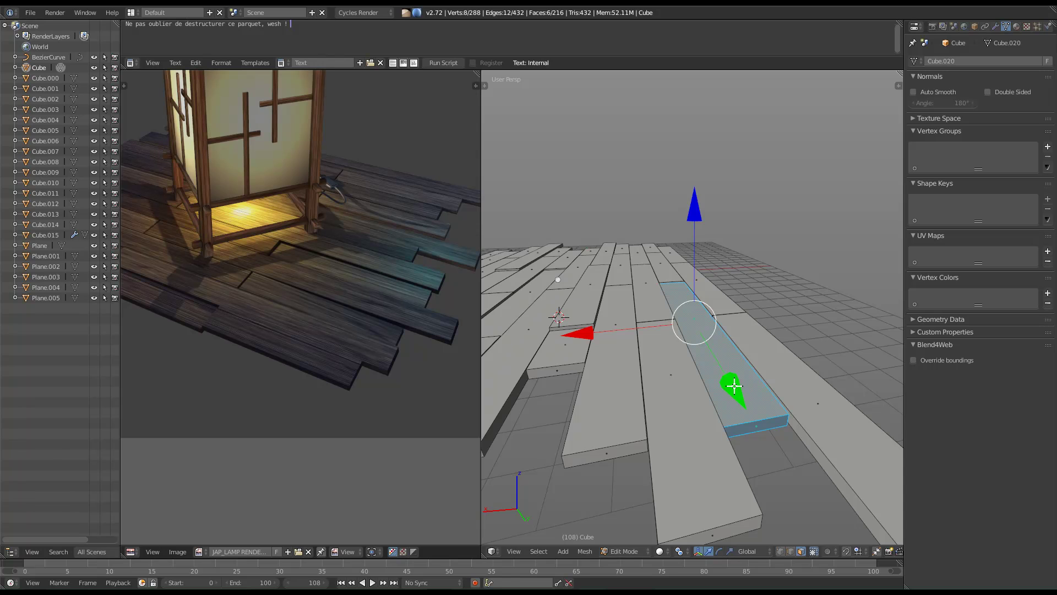
key("ctrl+space")
key("ctrl+space")
scroll(691, 398, "down", 5)
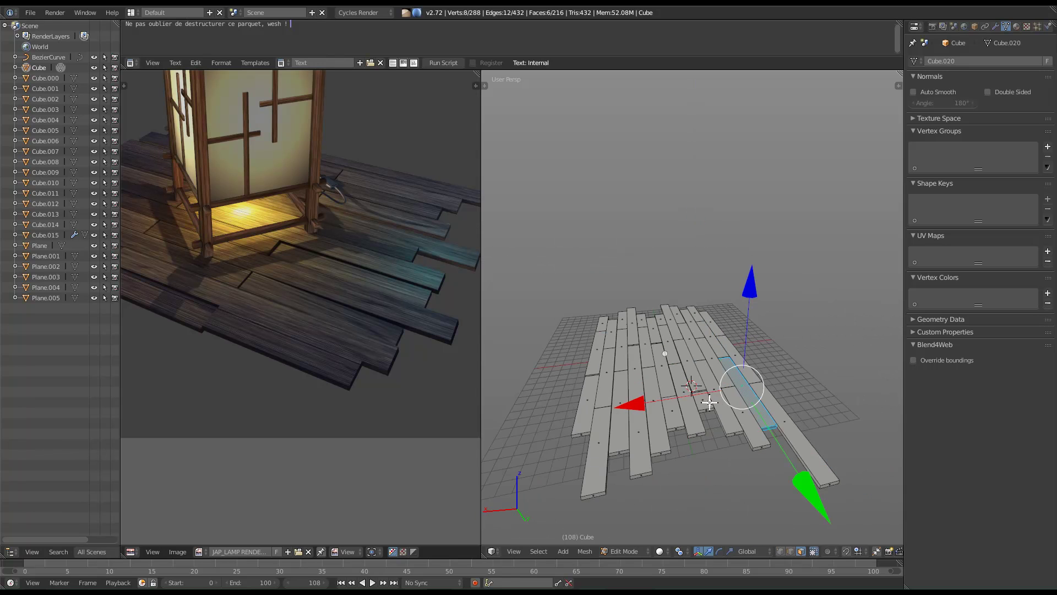
Leave Edit Mode and examine the uneven board heights in a maximized rendered preview and solid view from several angles.
key("ctrl+Up")
key("Tab")
mouse_move(692, 401)
middle_mouse_down()
mouse_move(607, 412)
mouse_move(643, 461)
mouse_move(633, 517)
mouse_move(590, 391)
mouse_move(669, 449)
mouse_move(599, 447)
mouse_move(527, 389)
mouse_move(600, 395)
middle_mouse_up()
key("shift+z")
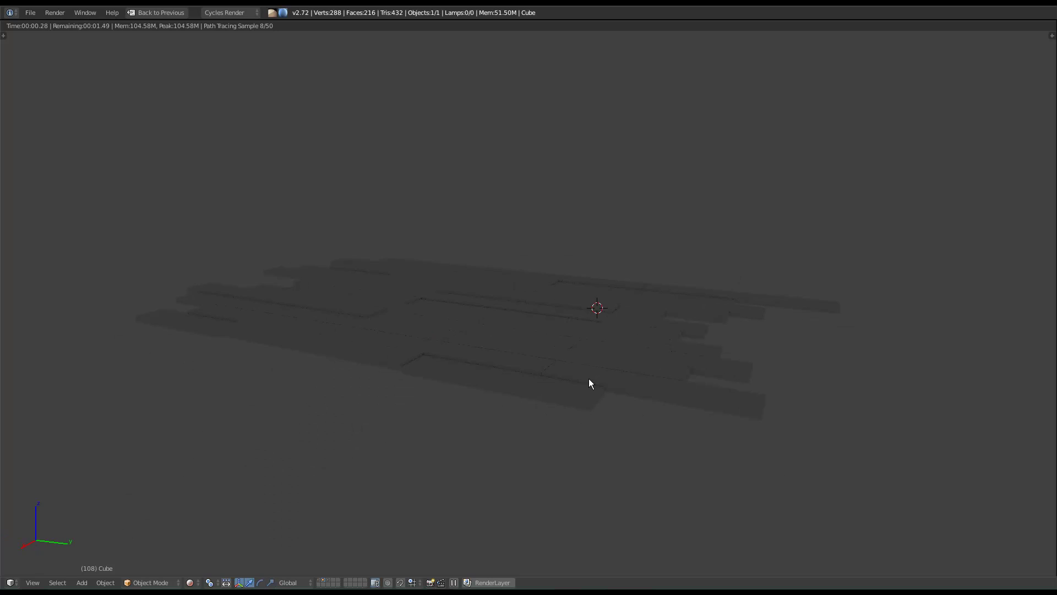
middle_click_drag(494, 340, 598, 375)
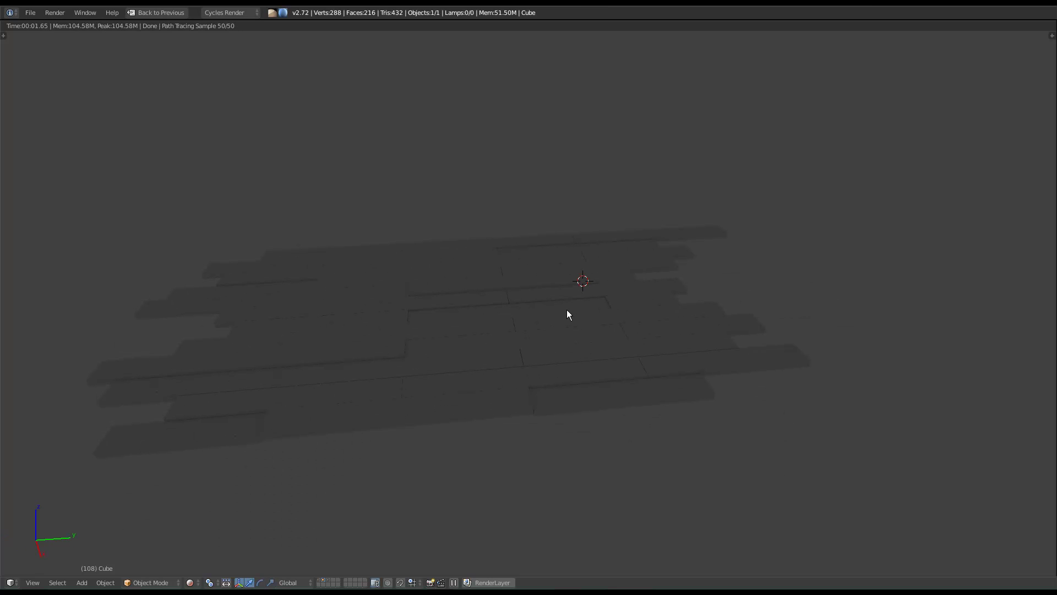
key("shift+z")
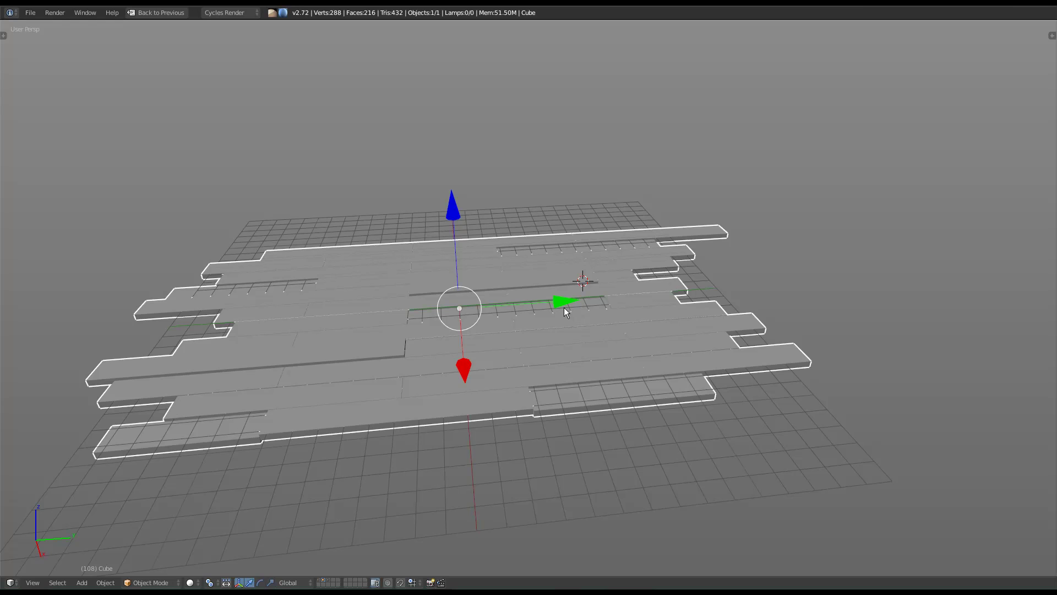
key("shift+z")
middle_click_drag(675, 307, 567, 322)
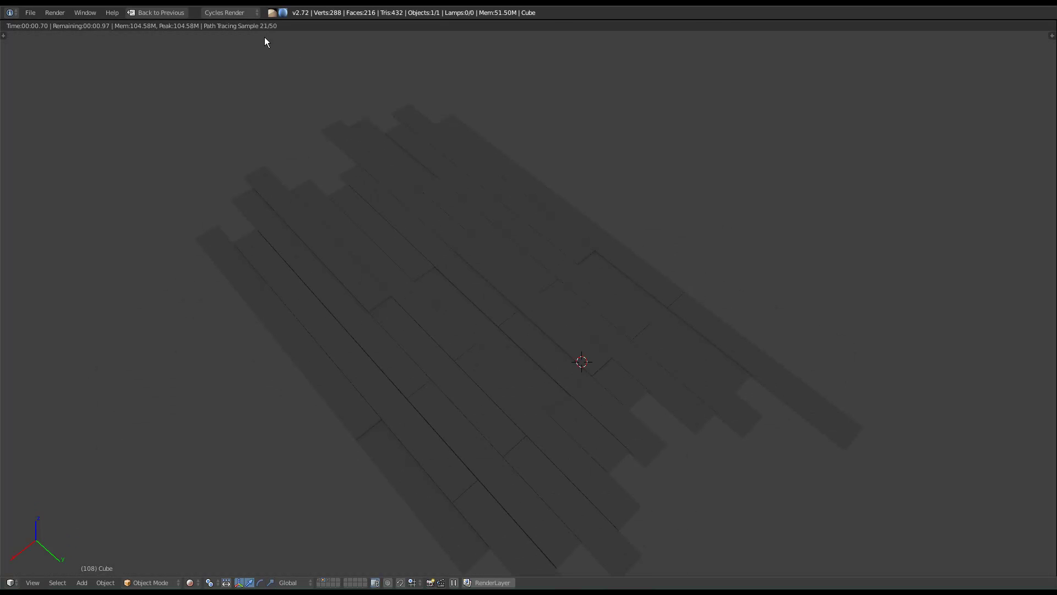
mouse_move(484, 244)
middle_mouse_down()
mouse_move(484, 299)
mouse_move(513, 248)
mouse_move(537, 330)
mouse_move(614, 324)
mouse_move(496, 236)
mouse_move(460, 279)
mouse_move(463, 250)
middle_mouse_up()
key("shift+z")
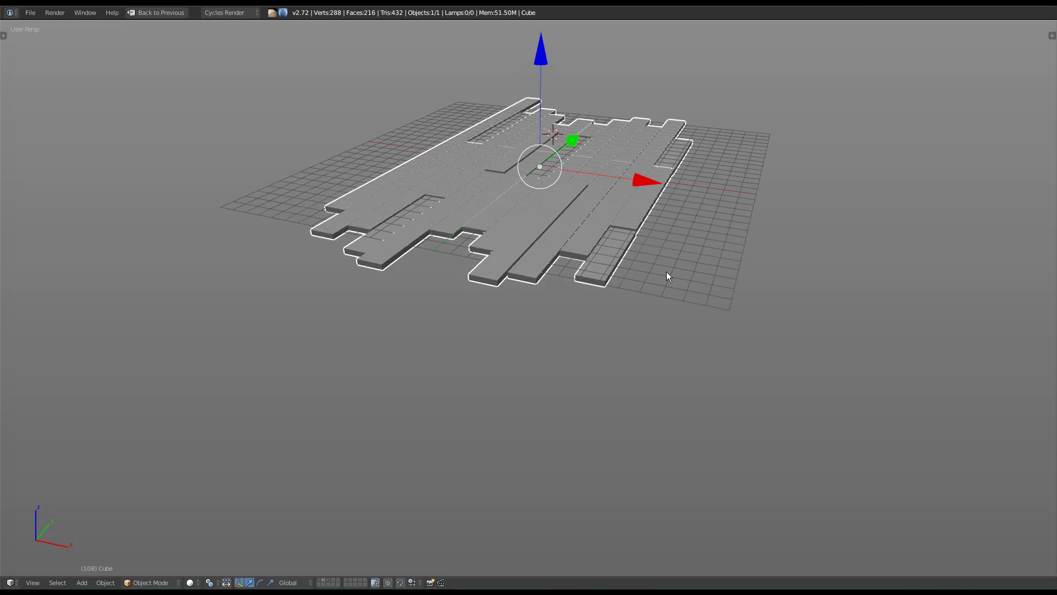
scroll(539, 215, "down", 3)
key("ctrl+Up")
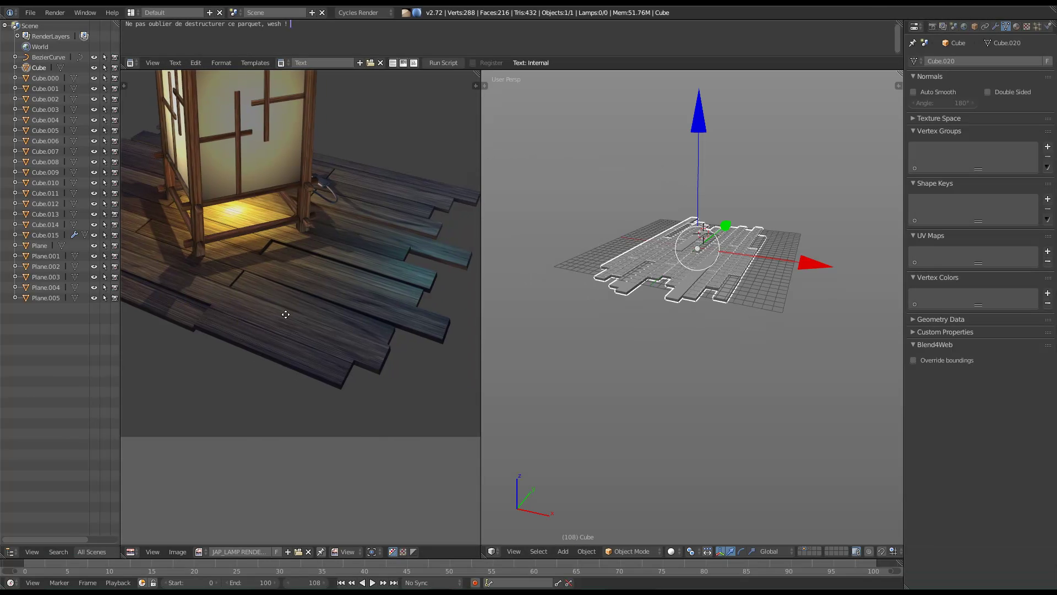
In Edit Mode, lower the end face of the furthest protruding middle board slightly to tilt the board.
key("Tab")
middle_click_drag(575, 300, 648, 335)
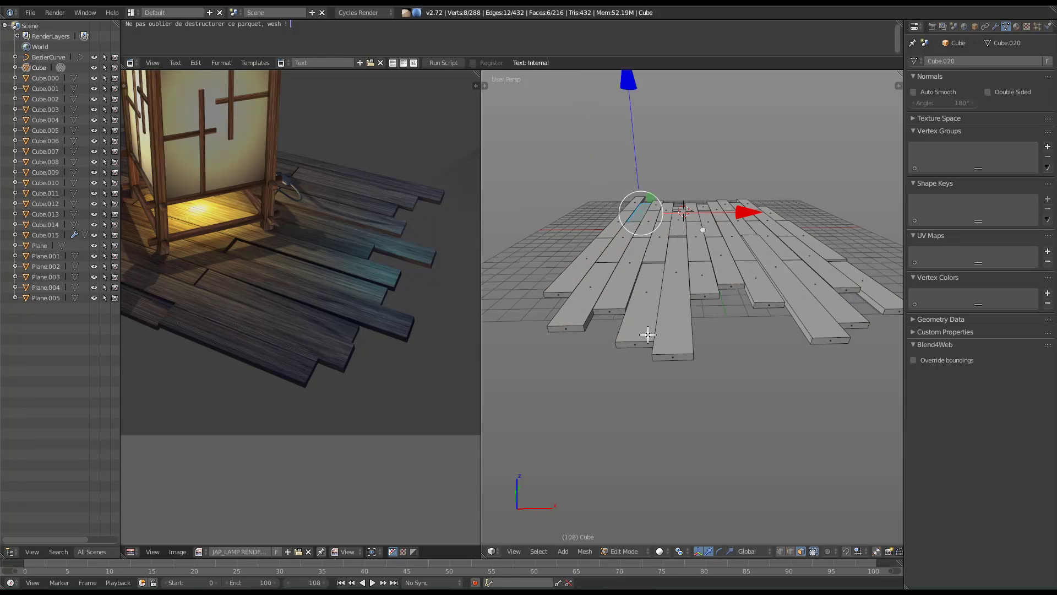
right_click(672, 357)
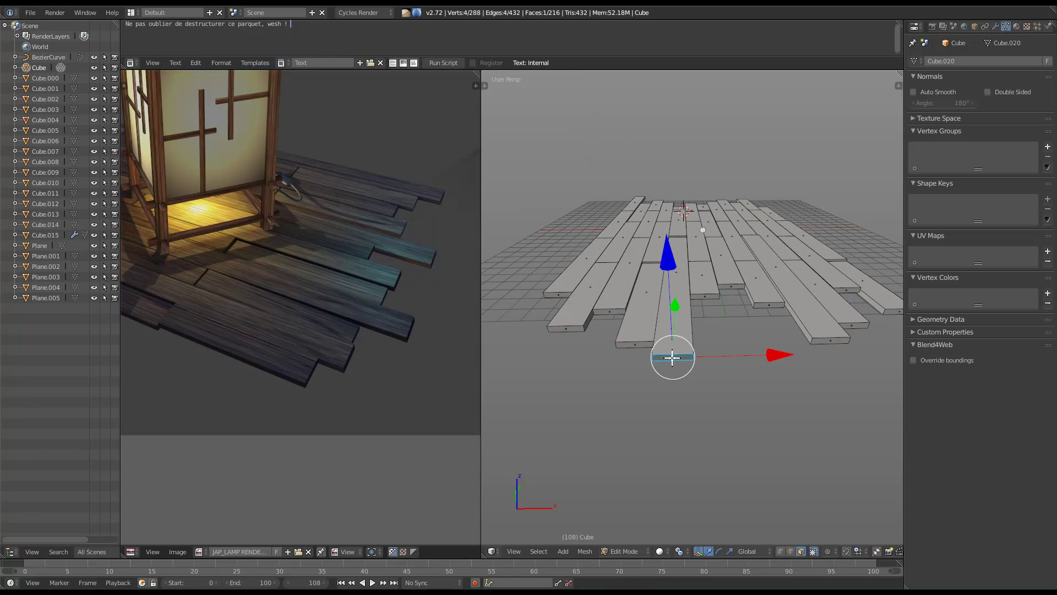
key("g")
left_click(750, 330)
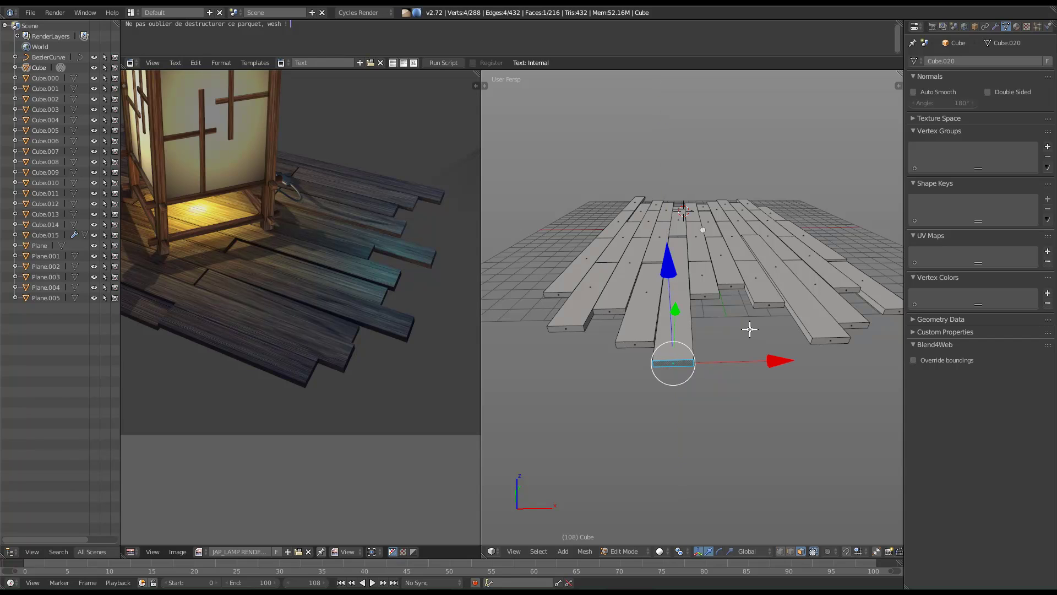
Raise the end face of the long board on the +X side by about 0.67 and the second board's on the -X side along Z.
right_click(833, 340)
key("g")
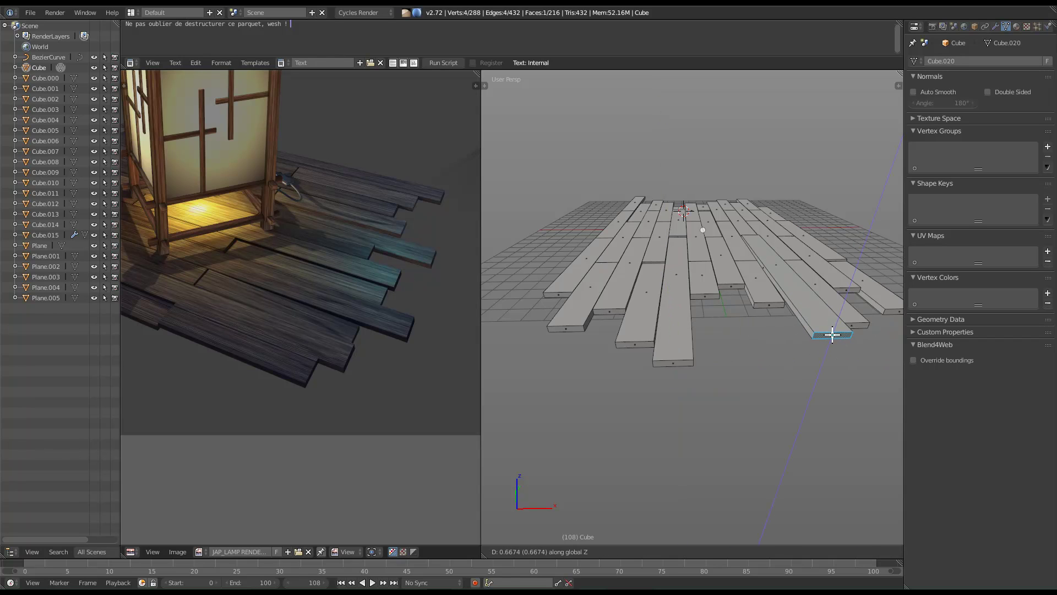
left_click(830, 334)
right_click(576, 330)
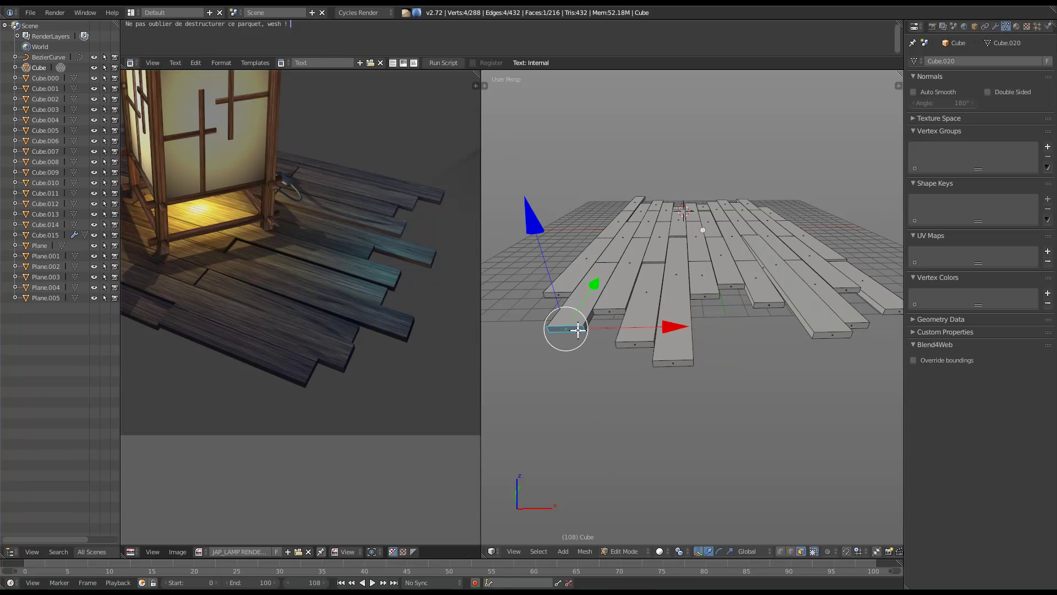
key("g")
key("z")
left_click(577, 324)
Lower the end face of one more protruding board slightly along Z, working from the other side of the floor.
middle_click_drag(859, 332, 565, 325)
right_click(557, 328)
key("g")
key("z")
left_click(556, 333)
Raise the end face of the long outermost board along Z to tilt the board.
middle_click_drag(691, 286, 804, 336)
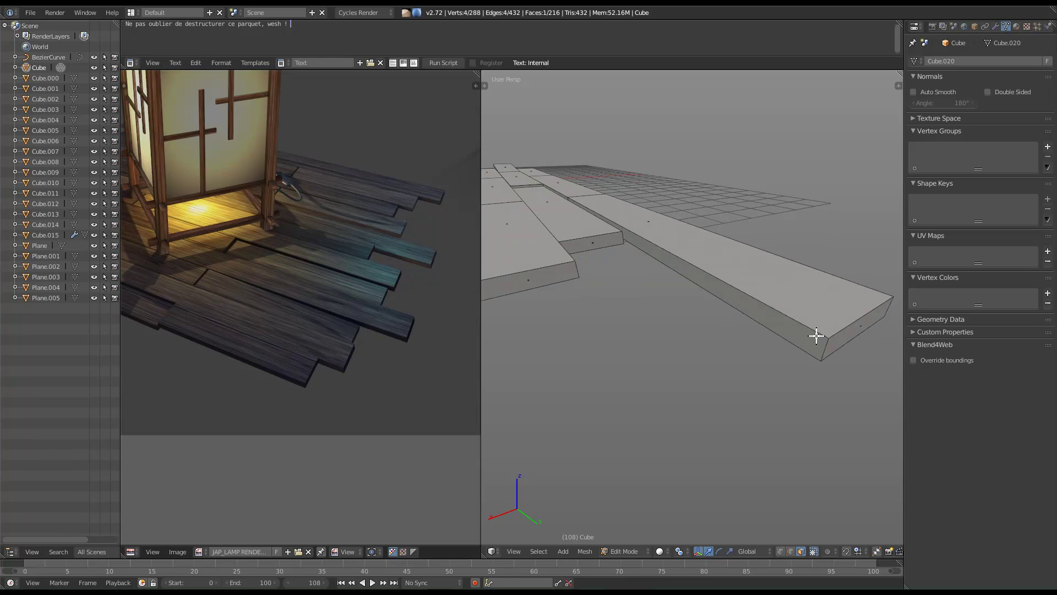
right_click(855, 336)
key("g")
key("z")
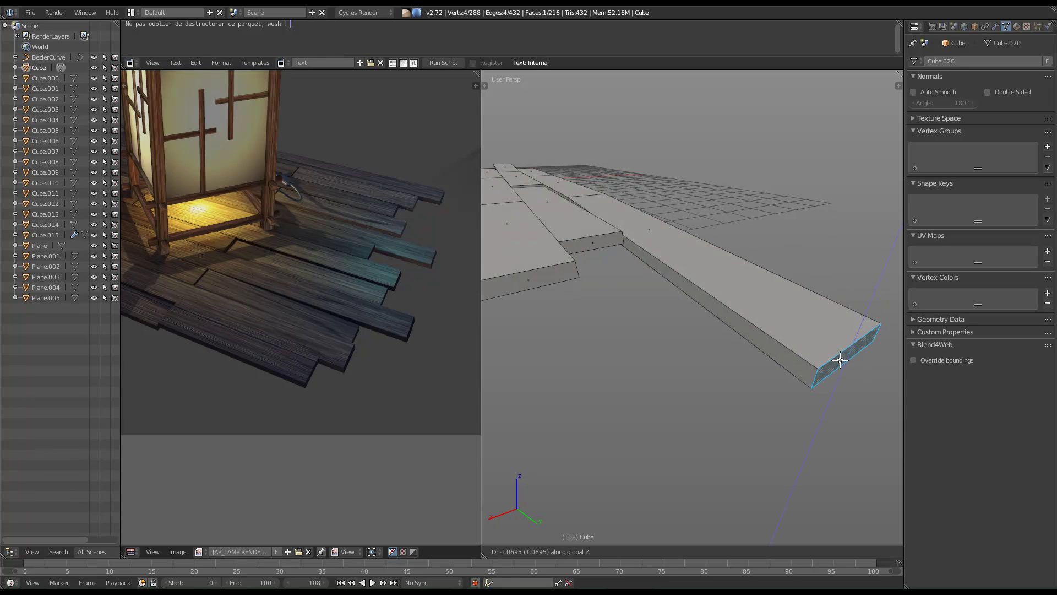
right_click(837, 309)
Raise the end face of the furthest protruding board in the middle group by about 0.41 along Z.
middle_click_drag(868, 307, 672, 271)
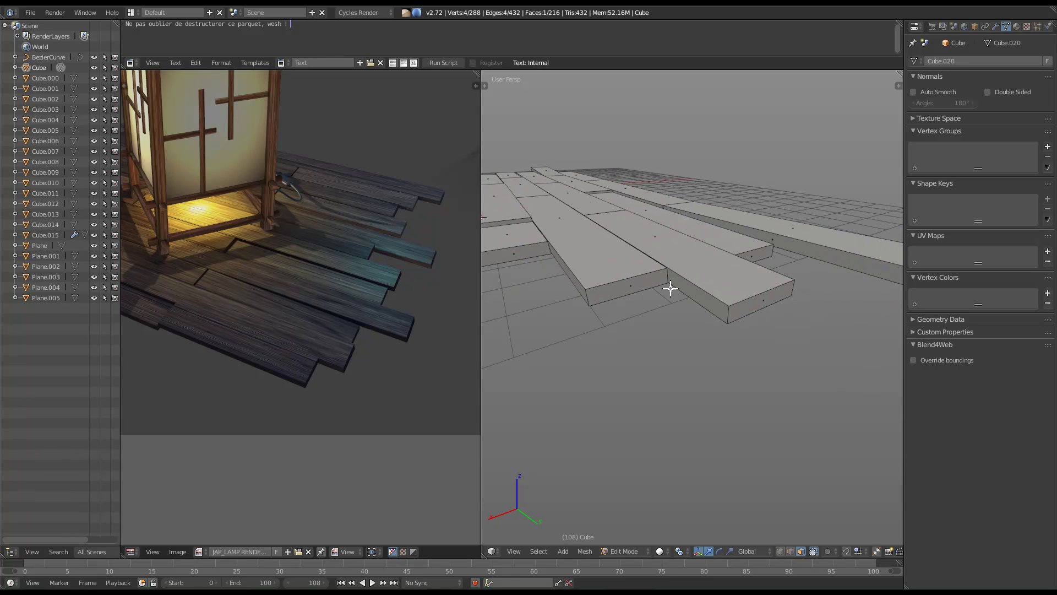
key("a")
right_click(760, 305)
key("g")
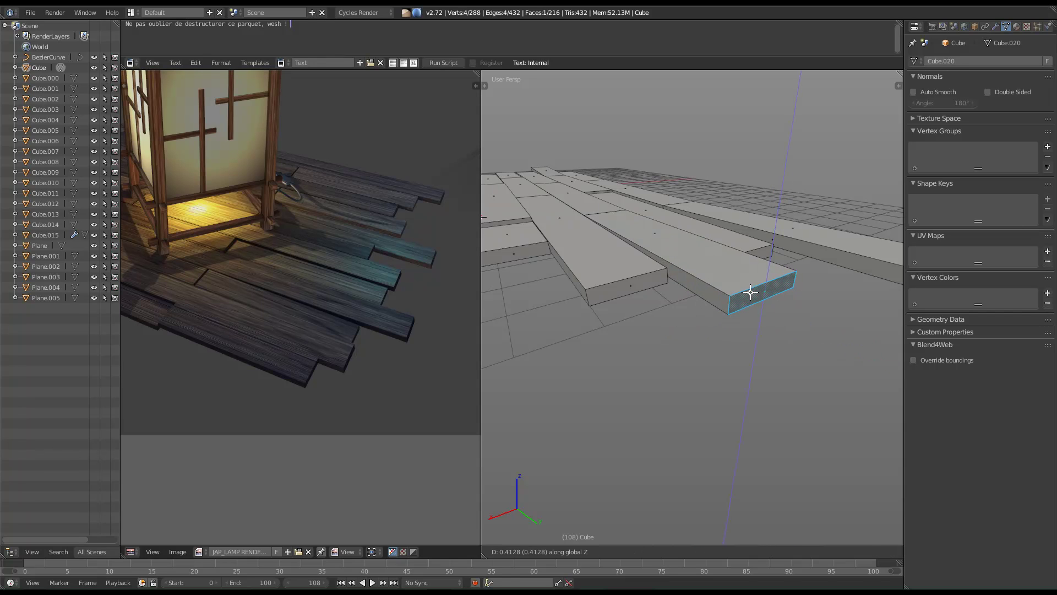
left_click(750, 293)
Lower the end face of the short recessed board slightly along Z to tilt it.
scroll(548, 305, "up", 3)
scroll(548, 305, "down", 3)
right_click(550, 296)
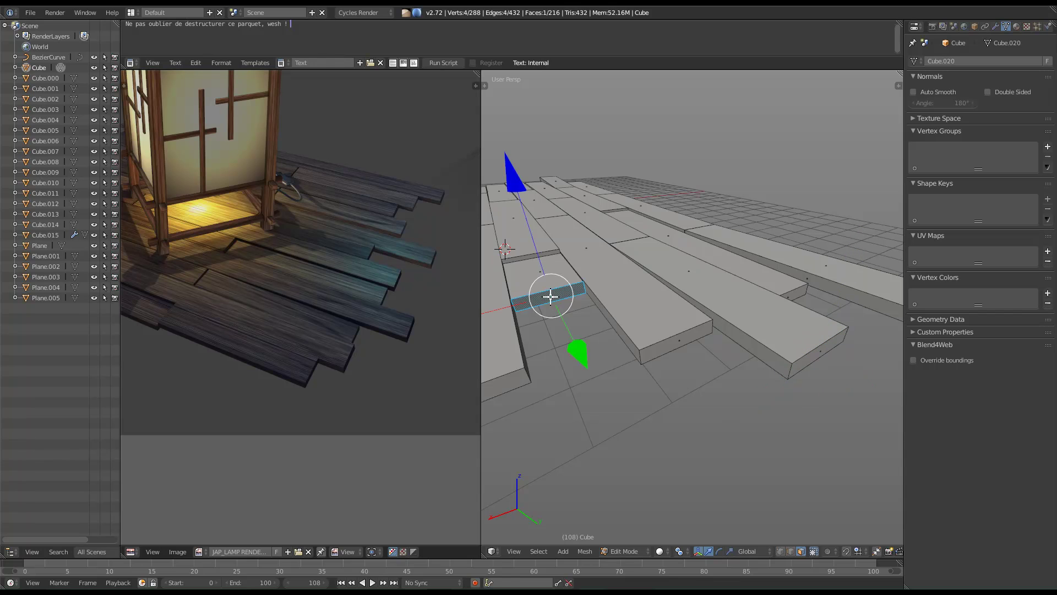
key("g")
left_click(551, 302)
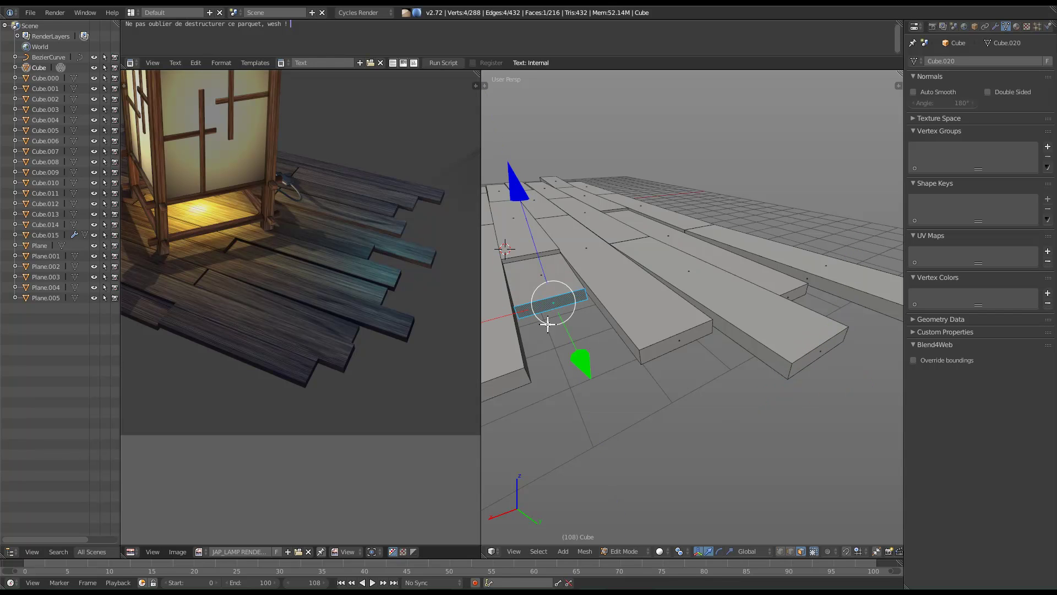
Raise the end face of another middle board slightly and shift the end face of the short board beside the longest one.
scroll(572, 319, "up", 3)
scroll(592, 338, "down", 5)
scroll(678, 408, "up", 5)
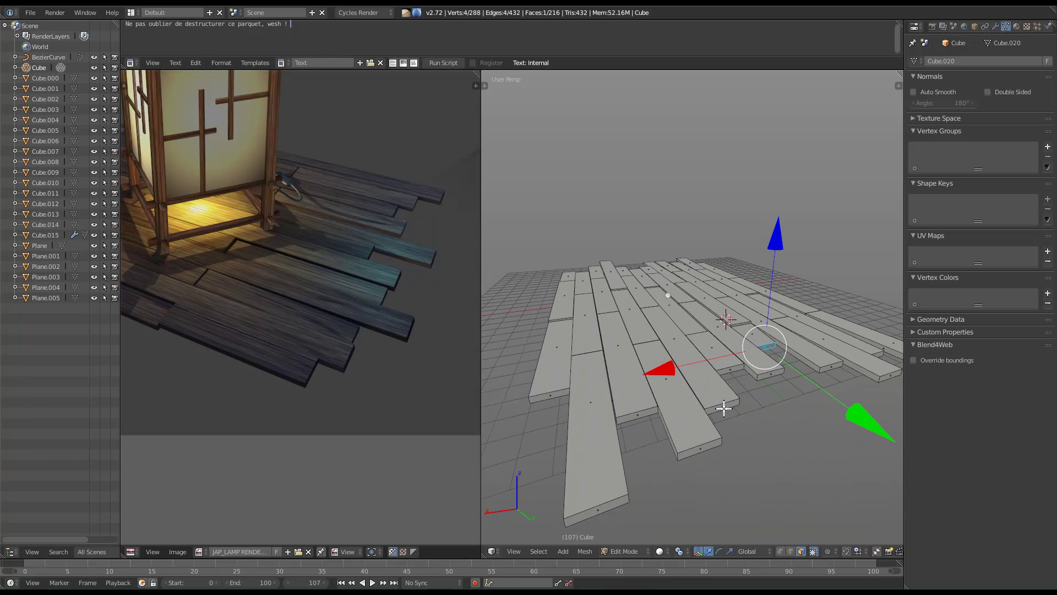
right_click(724, 409)
key("g")
left_click(718, 403)
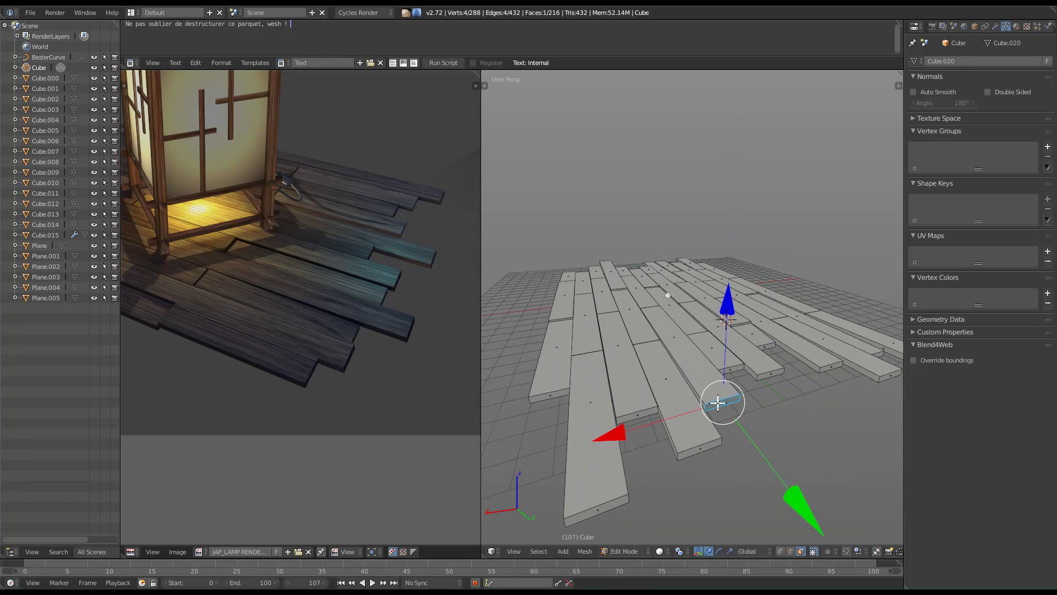
right_click(628, 419)
key("g")
left_click(644, 422)
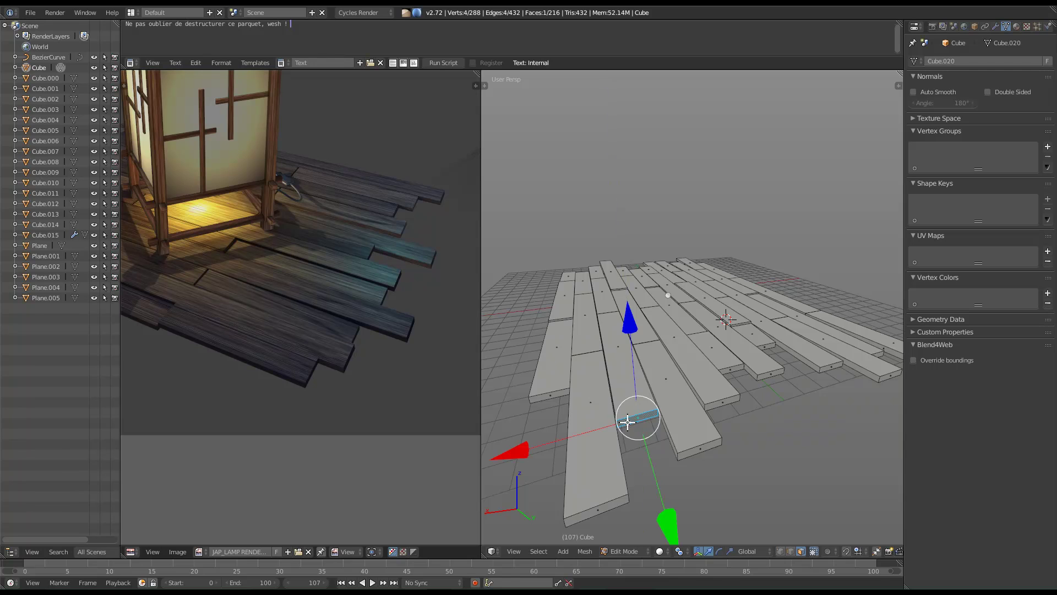
Adjust the heights of two neighbouring recessed boards' end faces slightly along Z, working from the other side of the floor.
middle_click_drag(645, 422, 742, 373)
right_click(775, 358)
key("ctrl+space")
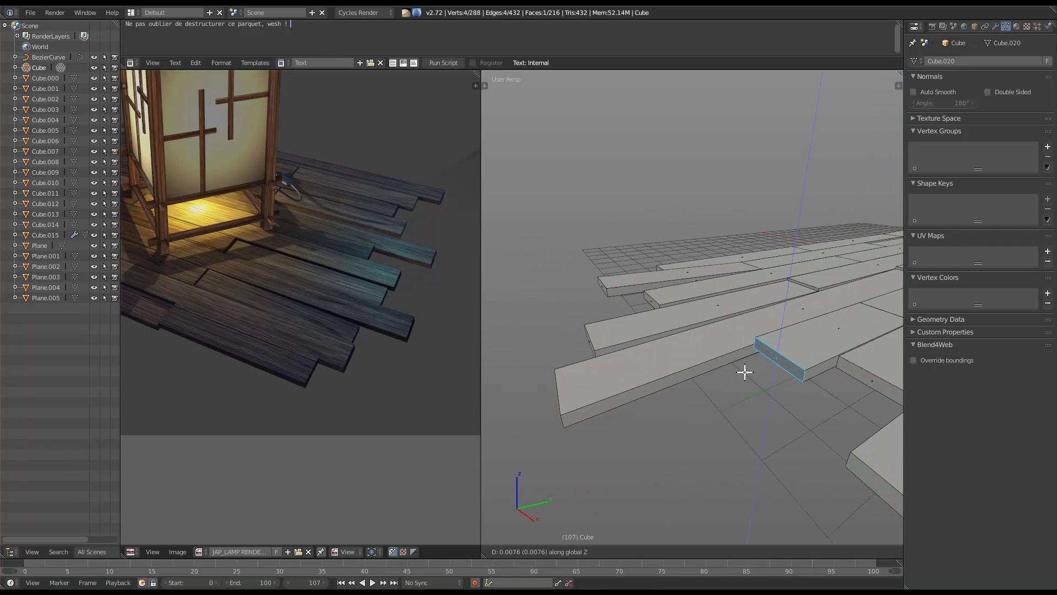
key("ctrl+space")
right_click(841, 373)
key("ctrl+space")
key("ctrl+space")
Leave Edit Mode and examine the whole floor in an enlarged view with rendered shading, returning to solid shading and the normal layout.
mouse_move(841, 370)
middle_mouse_down()
mouse_move(745, 378)
mouse_move(661, 421)
mouse_move(688, 418)
mouse_move(738, 447)
mouse_move(682, 410)
mouse_move(715, 340)
mouse_move(710, 349)
mouse_move(463, 313)
mouse_move(392, 364)
mouse_move(527, 321)
mouse_move(319, 359)
middle_mouse_up()
scroll(738, 374, "down", 8)
key("Tab")
key("ctrl+Up")
key("shift+z")
middle_click_drag(585, 309, 476, 365)
middle_click_drag(582, 351, 568, 323)
middle_click_drag(487, 333, 542, 339, "shift")
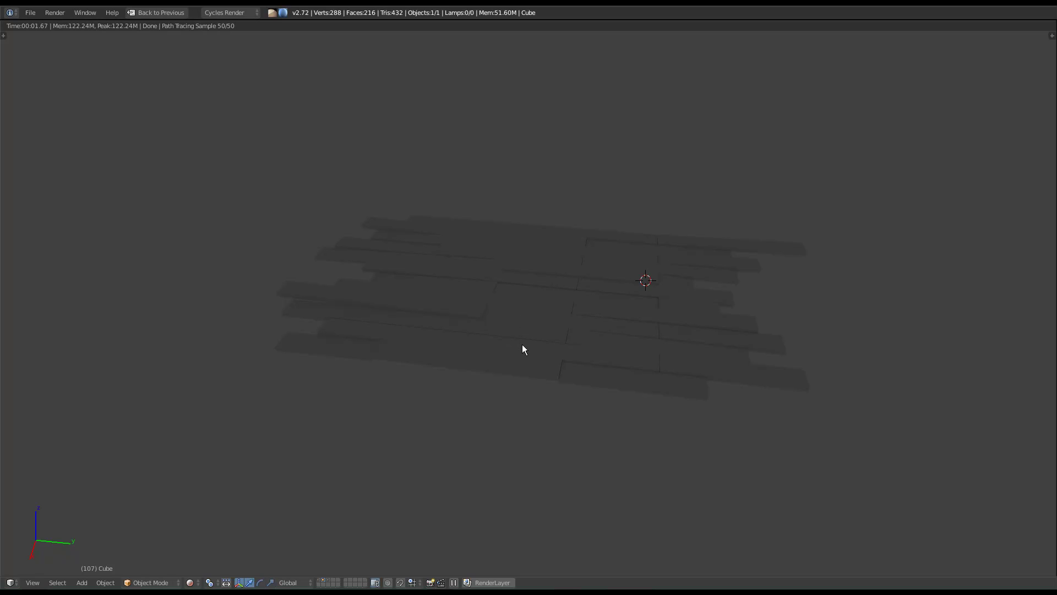
key("shift+z")
mouse_move(517, 349)
middle_mouse_down()
mouse_move(484, 332)
mouse_move(428, 336)
middle_mouse_up()
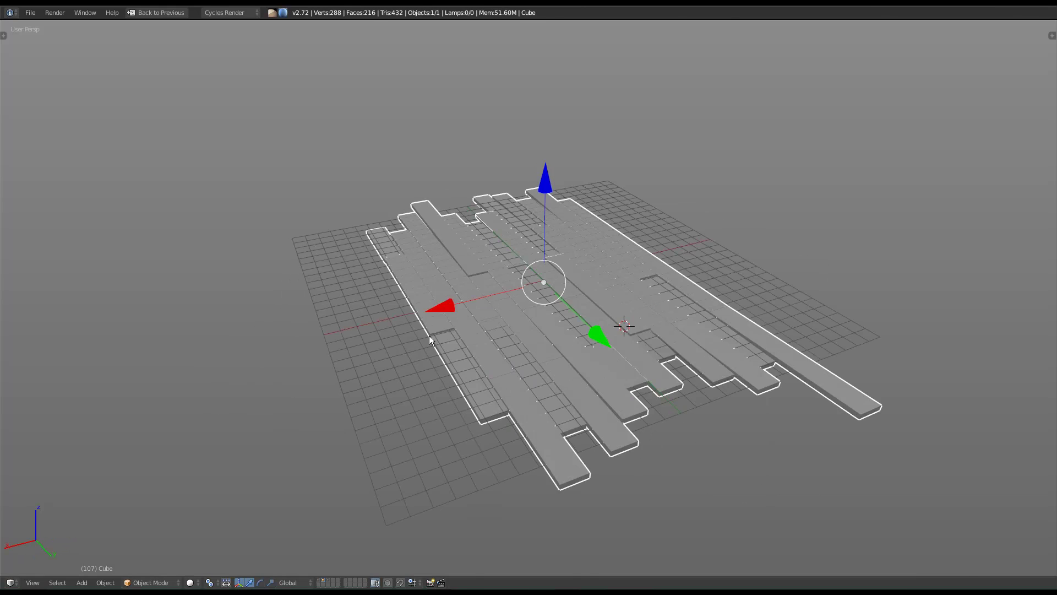
key("shift+space")
Scale the whole parquet object along Z, using the lamp reference image for comparison.
middle_click_drag(330, 287, 360, 290)
middle_click_drag(382, 226, 367, 250)
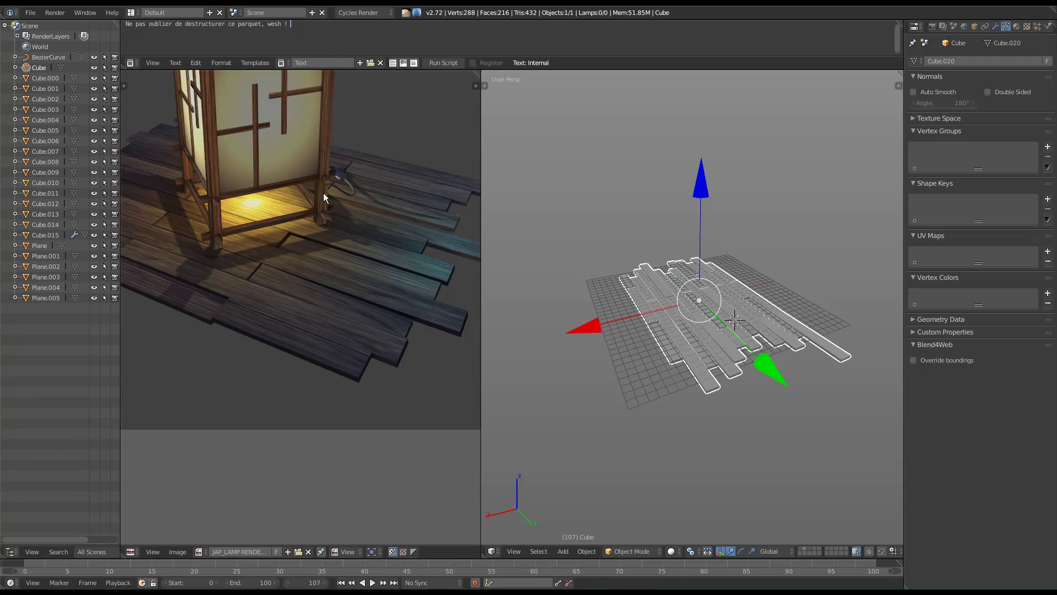
middle_click_drag(679, 364, 775, 310)
scroll(751, 319, "up", 8)
scroll(748, 290, "down", 4)
key("s")
key("z")
left_click(802, 302)
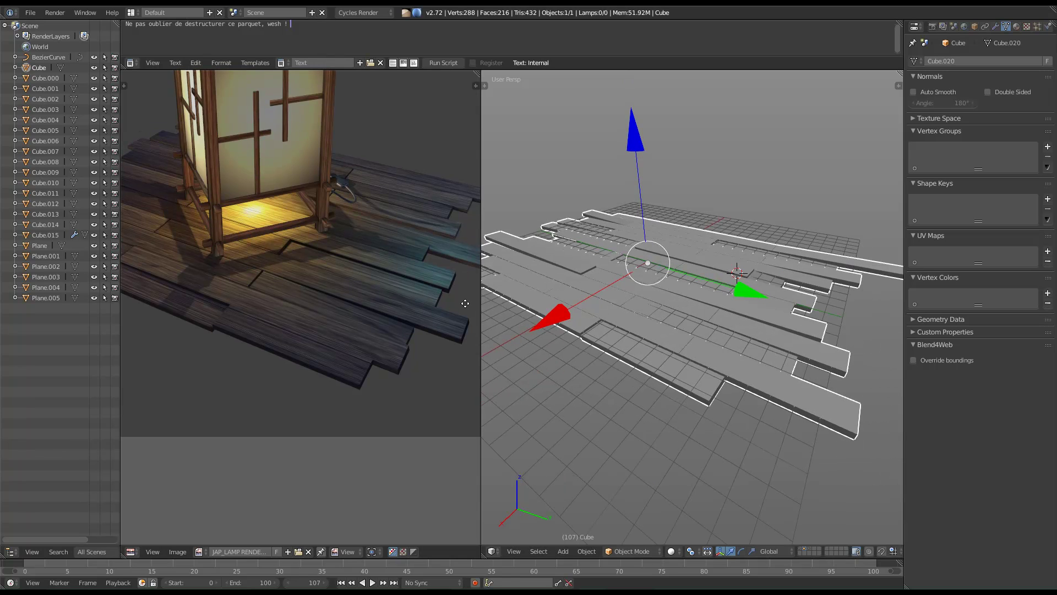
Show the lantern's layers together with the parquet layer.
scroll(461, 265, "down", 2)
scroll(473, 408, "down", 2)
scroll(267, 401, "up", 2)
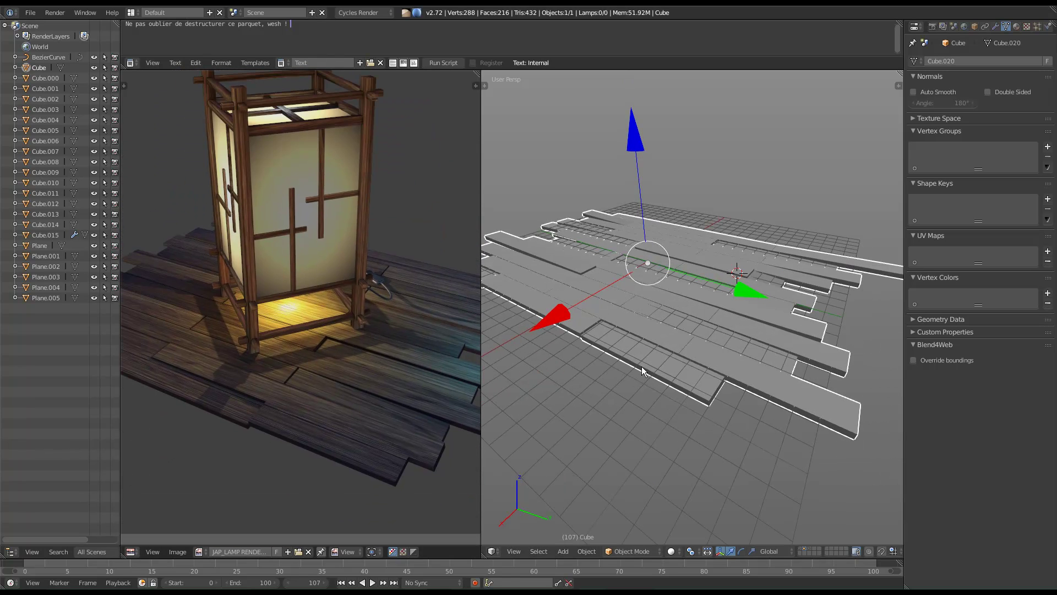
middle_click_drag(720, 349, 682, 342)
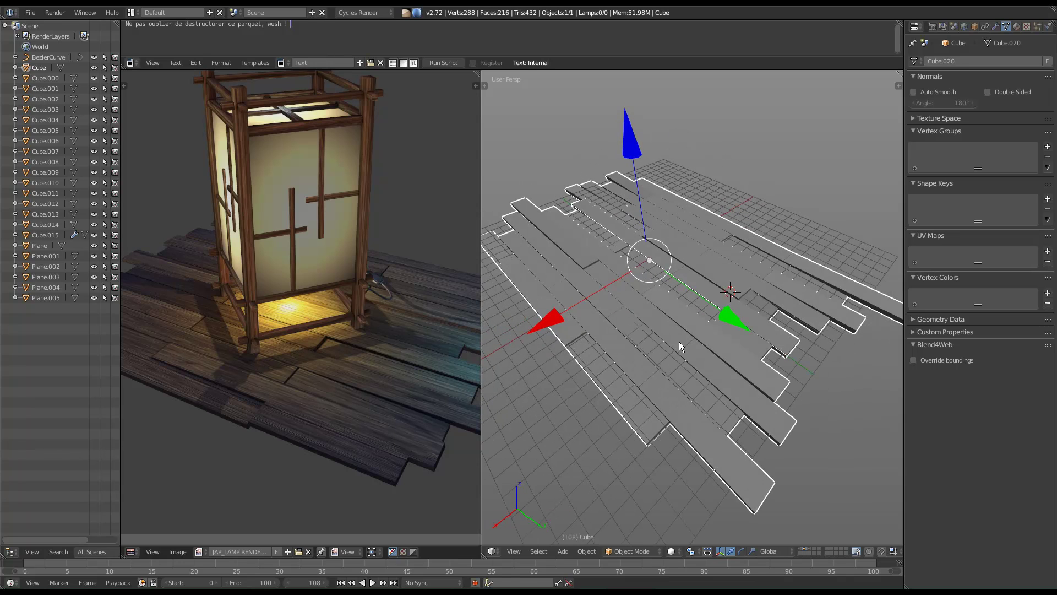
left_click(807, 548, "shift")
left_click(808, 549, "shift")
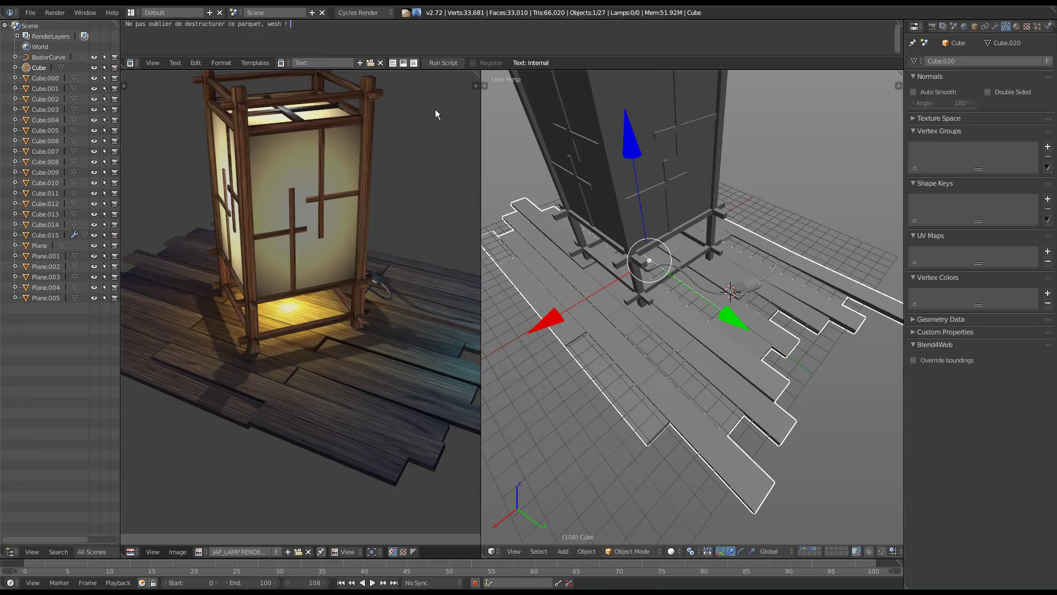
Delete the reminder note about breaking up the parquet and collapse the text editor area.
key("ctrl+a")
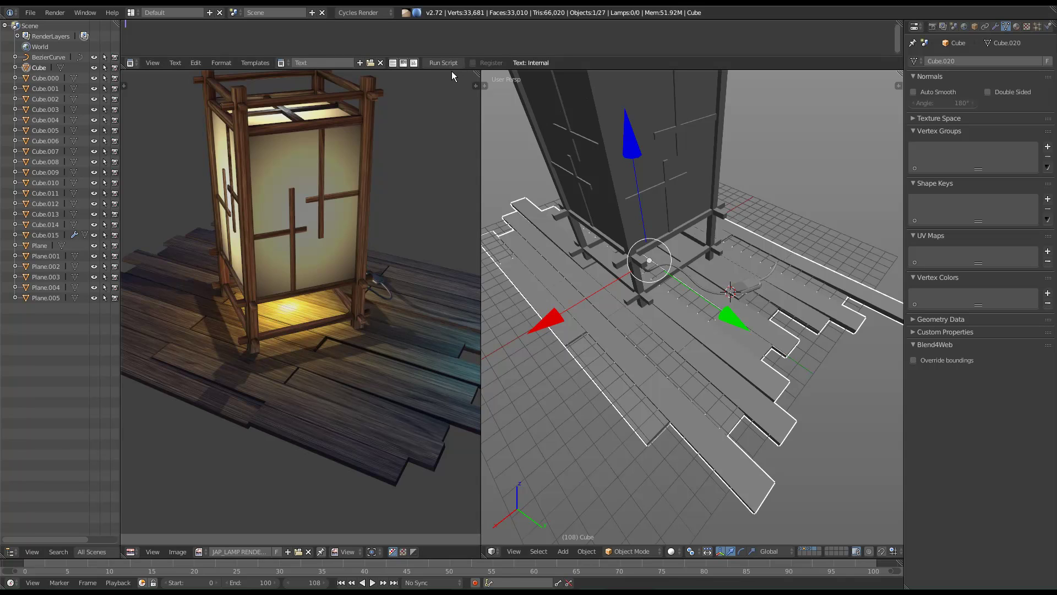
left_click_drag(452, 70, 450, 41)
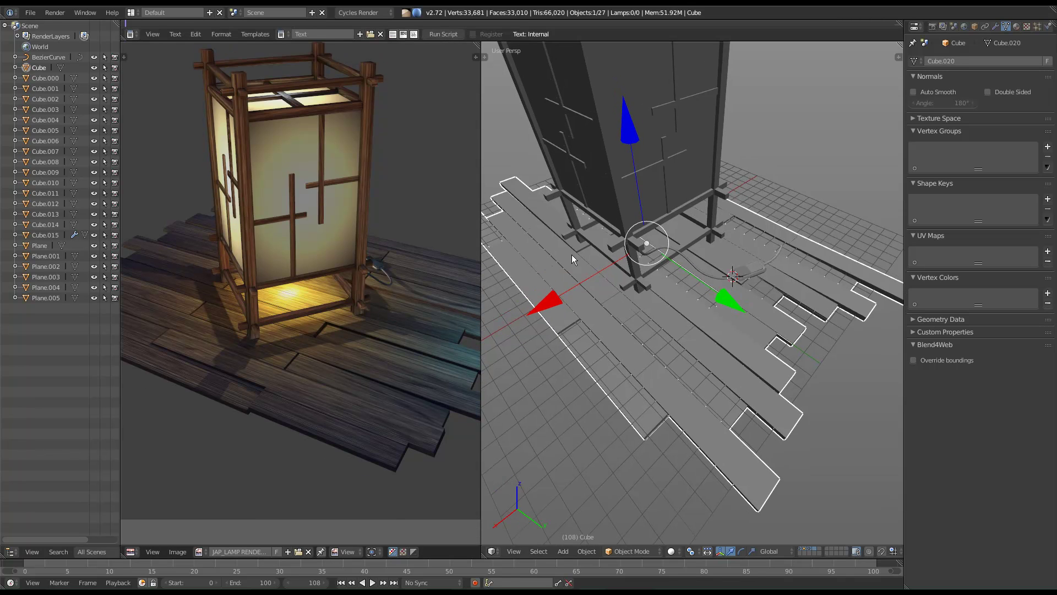
In an enlarged view, adjust the height of the raised board's top face under the lantern's corner foot along Z in Edit Mode.
middle_click_drag(655, 320, 681, 350)
key("ctrl+Up")
middle_click_drag(617, 398, 693, 299)
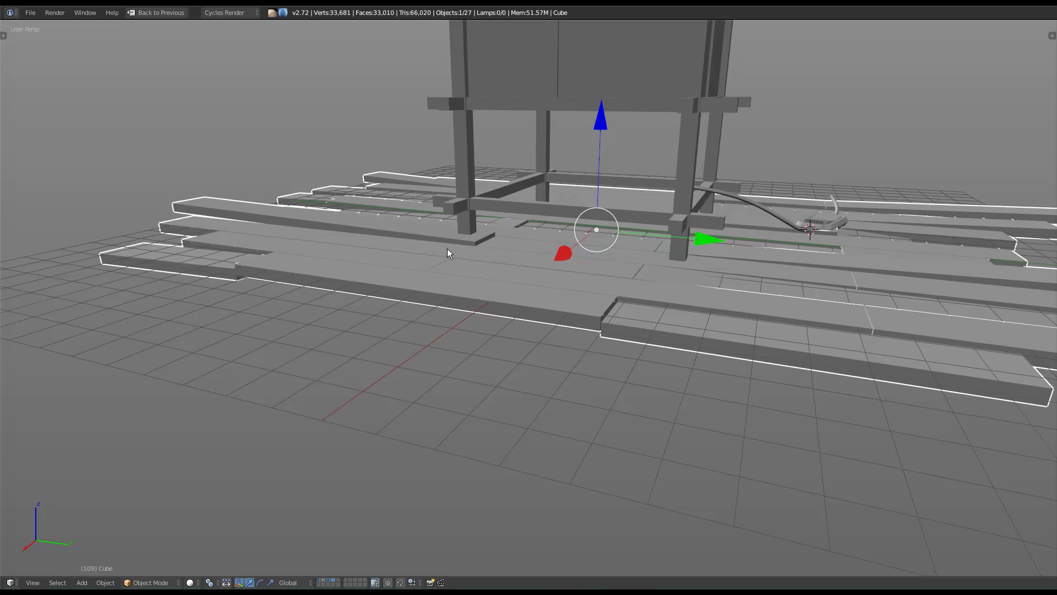
scroll(448, 249, "up", 5)
scroll(447, 249, "down", 5)
middle_click_drag(448, 249, 501, 237, "shift")
scroll(561, 239, "up", 5)
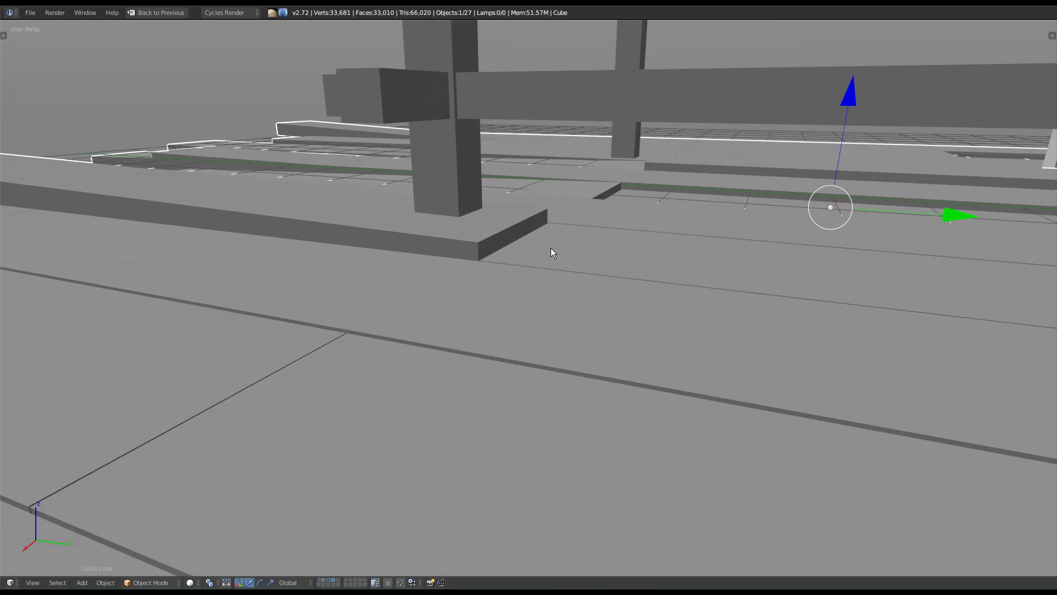
key("Tab")
left_click(503, 253)
right_click(474, 171)
mouse_move(519, 172)
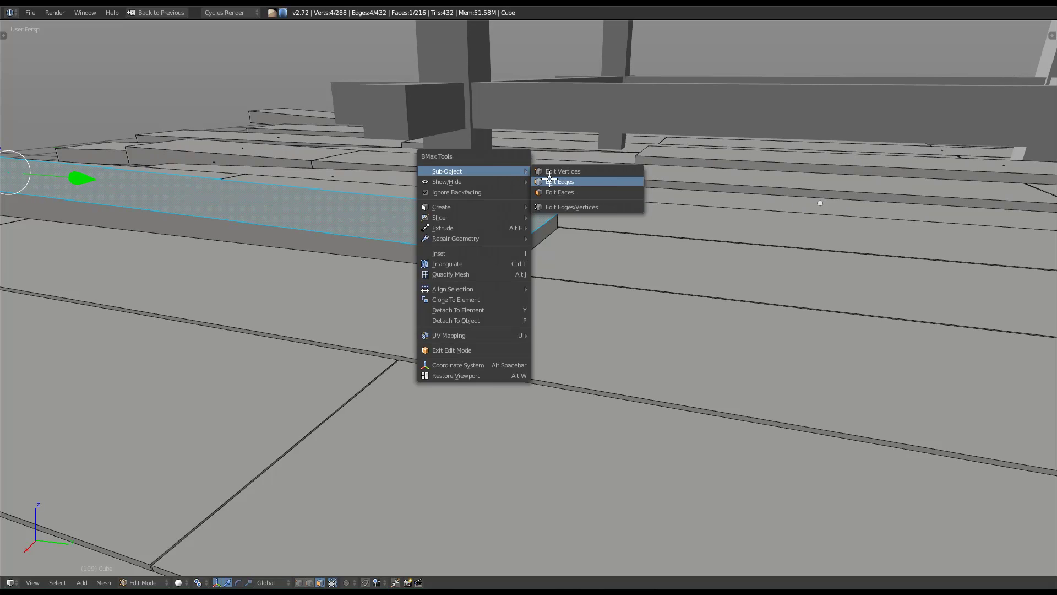
left_click(559, 182)
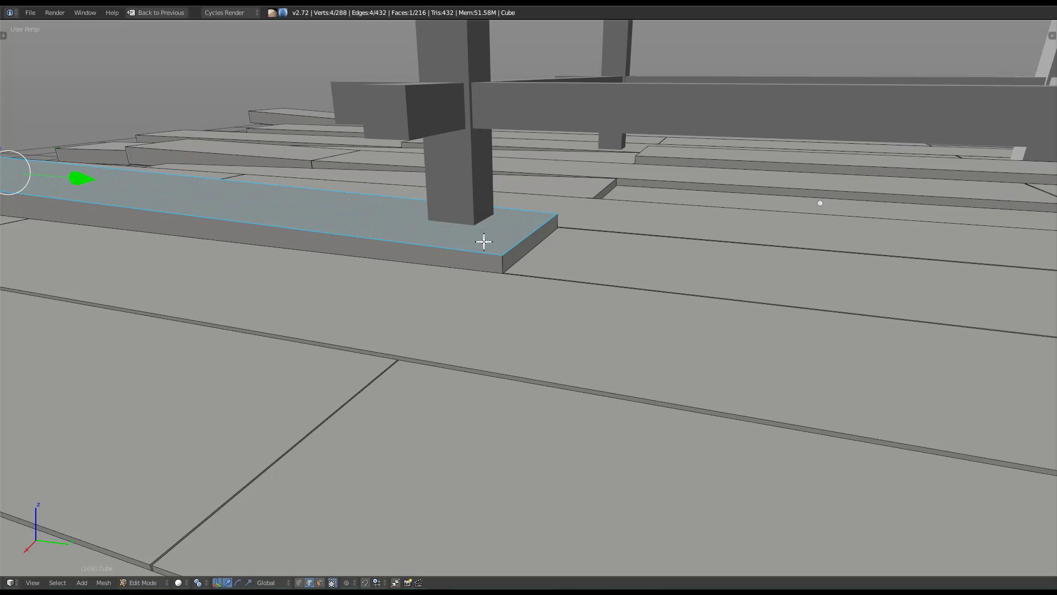
key("g")
key("z")
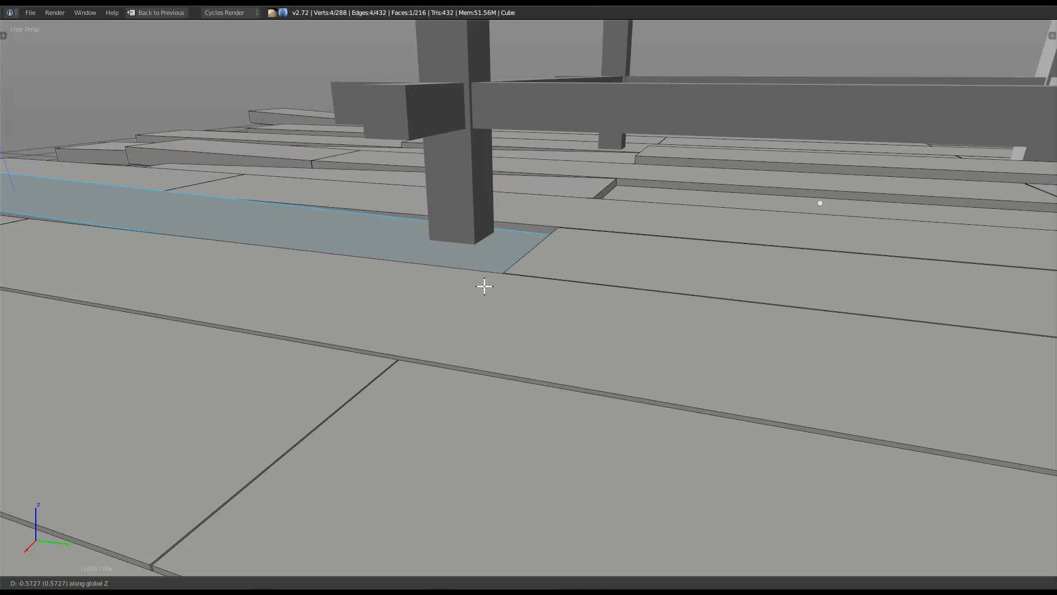
left_click(488, 235)
Raise the top end edge of the board near the lantern's foot on the opposite side by about 0.29 along Z.
middle_click_drag(489, 231, 816, 349)
right_click(708, 372)
key("KP_Decimal")
middle_click_drag(688, 399, 578, 392)
right_click(668, 333)
key("g")
key("z")
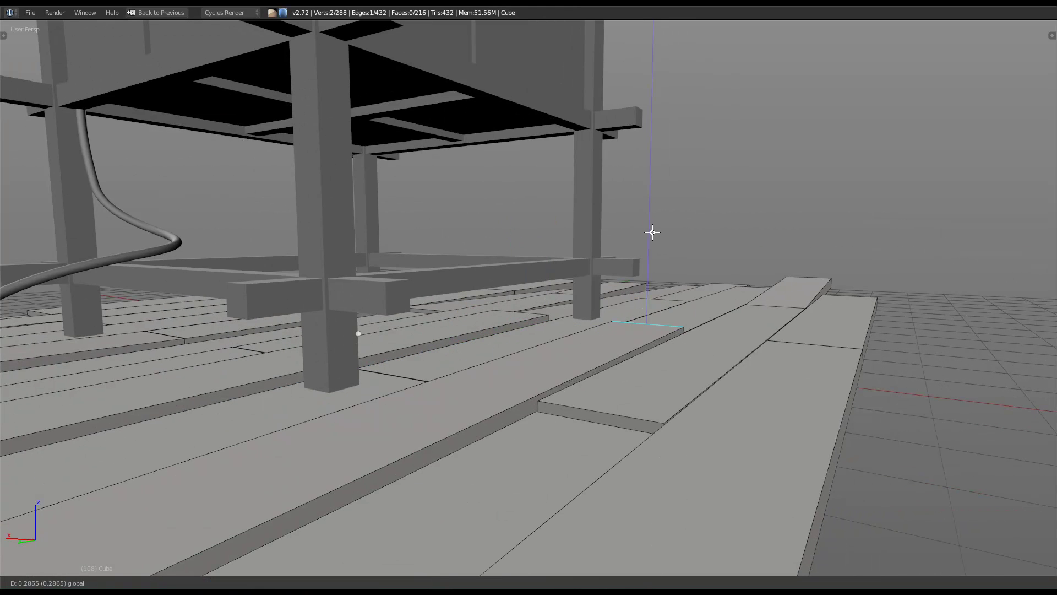
left_click(653, 232)
Switch to face selection and adjust the height of the board's top face under the nearest lantern foot along Z.
middle_click_drag(541, 338, 562, 366)
right_click(556, 395)
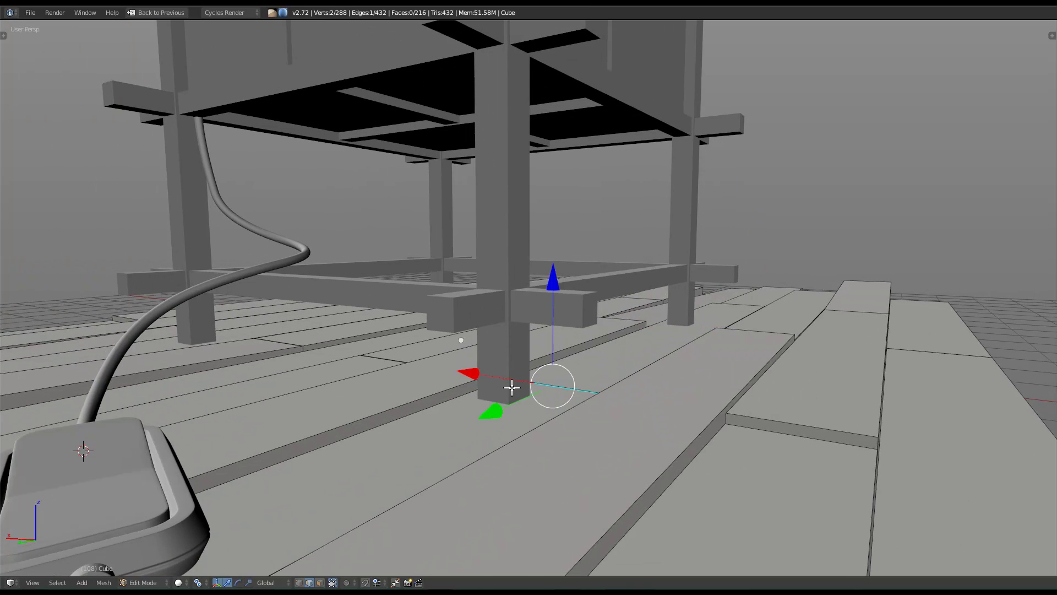
key("w")
mouse_move(523, 348)
left_click(576, 369)
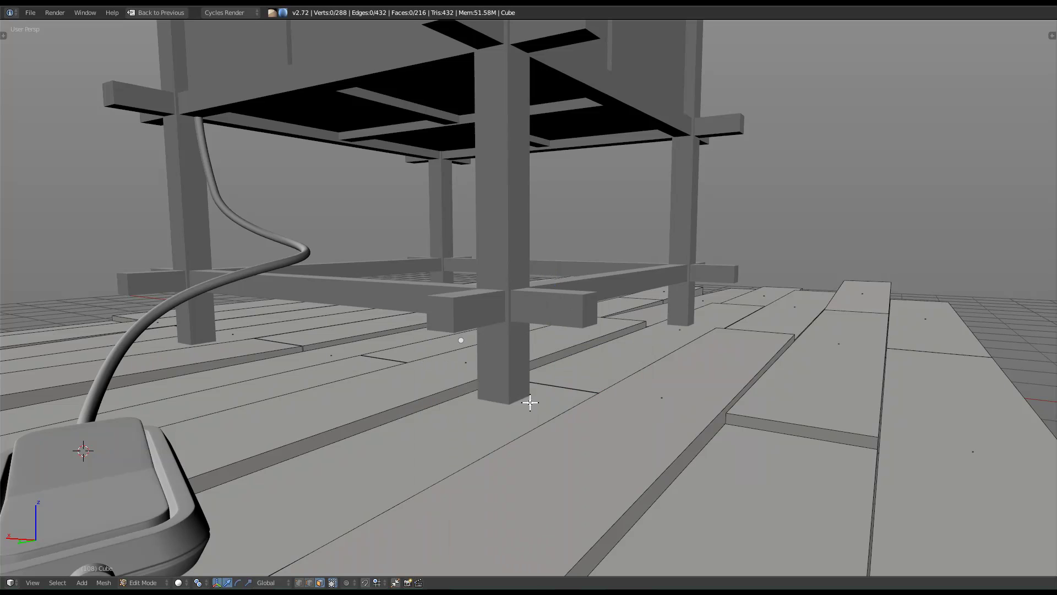
right_click(524, 409)
key("g")
key("z")
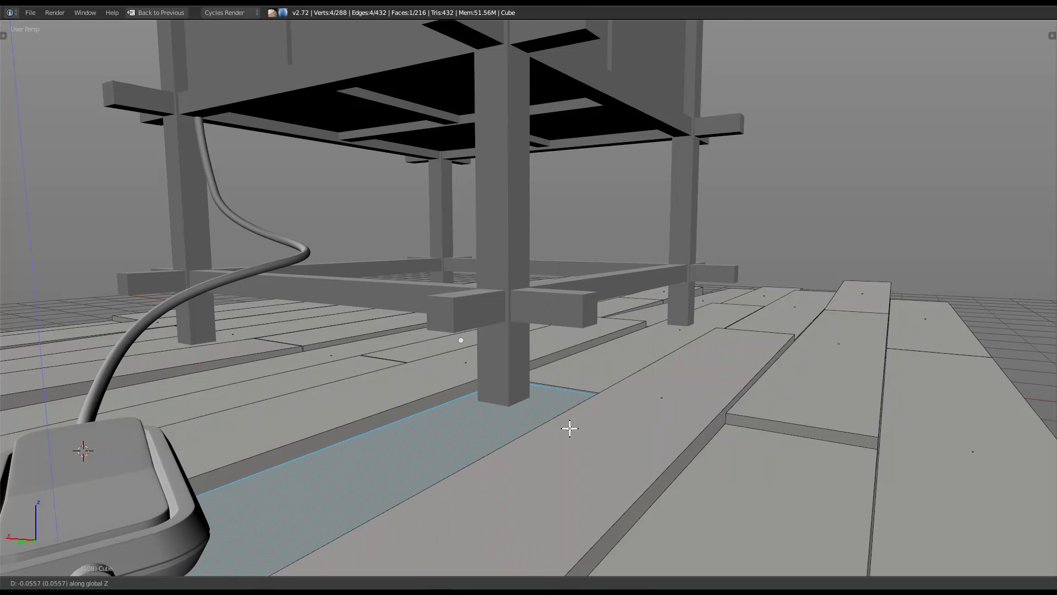
left_click(567, 404)
Fine-tune the top face under the lantern foot along Z from a low view on the other side.
middle_click_drag(550, 401, 779, 366)
right_click(854, 397)
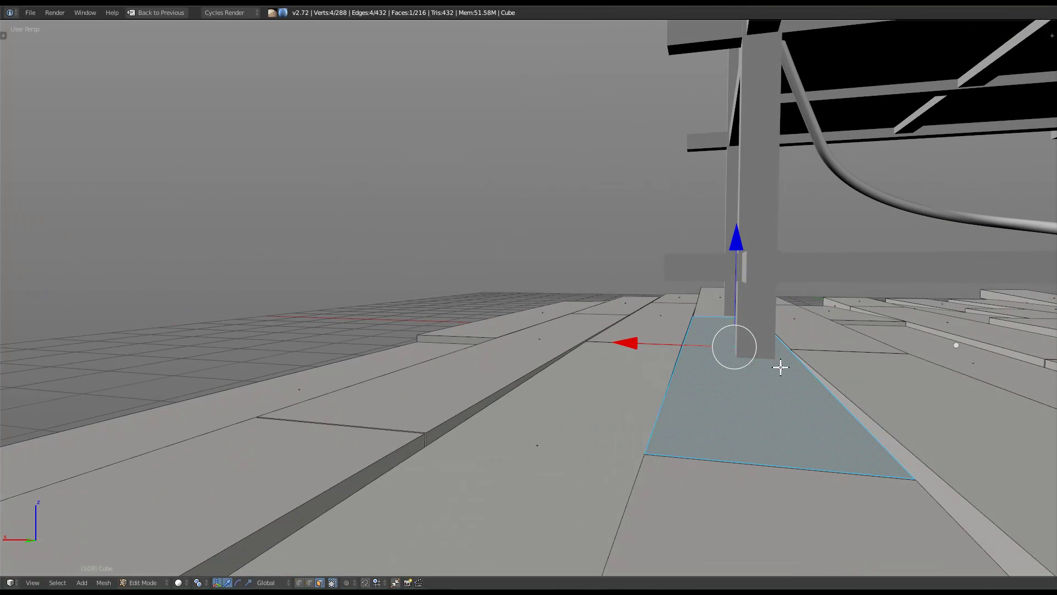
key("g")
key("z")
left_click(778, 378)
Switch to edge selection and lower the board edge at the joint under the cable switch slightly along Z.
middle_click_drag(692, 382, 682, 342)
middle_click_drag(529, 359, 554, 299)
key("space")
left_click(616, 320)
right_click(613, 437)
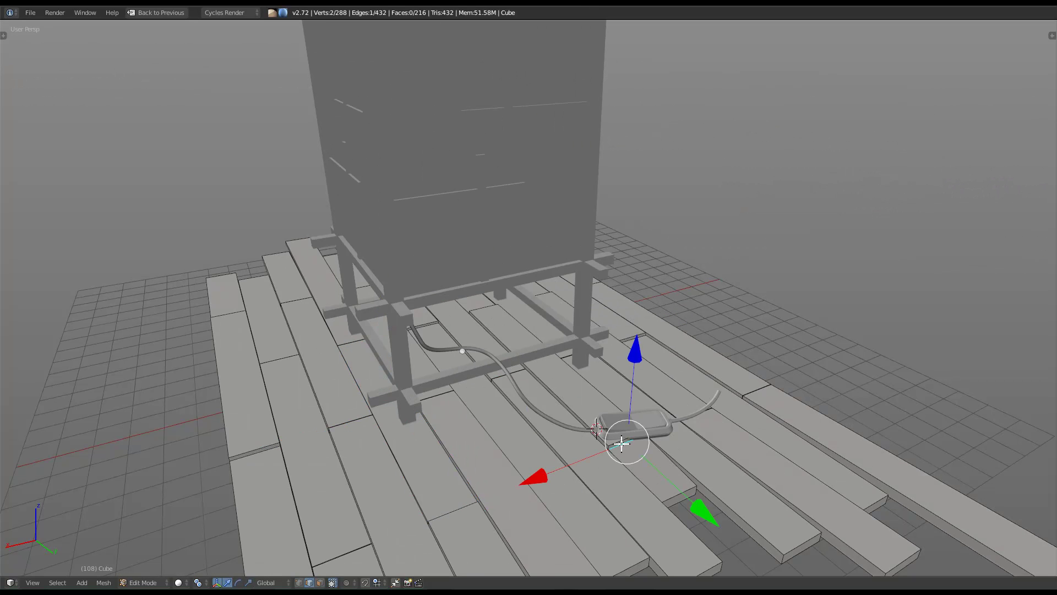
scroll(613, 437, "up", 1)
key("KP_Decimal")
middle_click_drag(590, 428, 559, 364)
key("g")
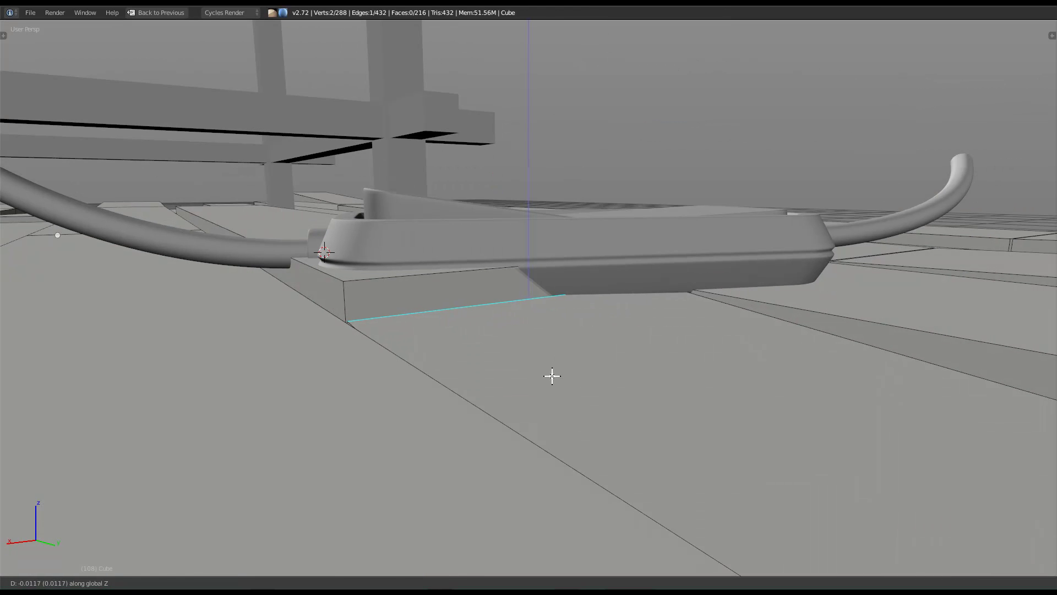
left_click(549, 383)
Lower the top end edge of the board poking into the cable switch by about 0.4 along Z and nudge it further down.
right_click(468, 274)
key("g")
key("z")
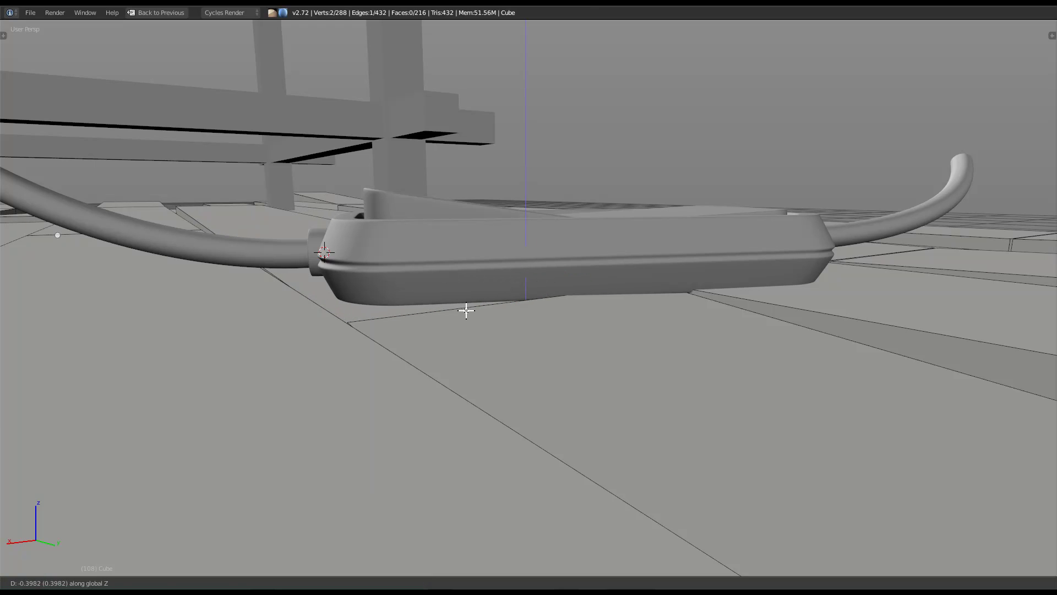
left_click(466, 309)
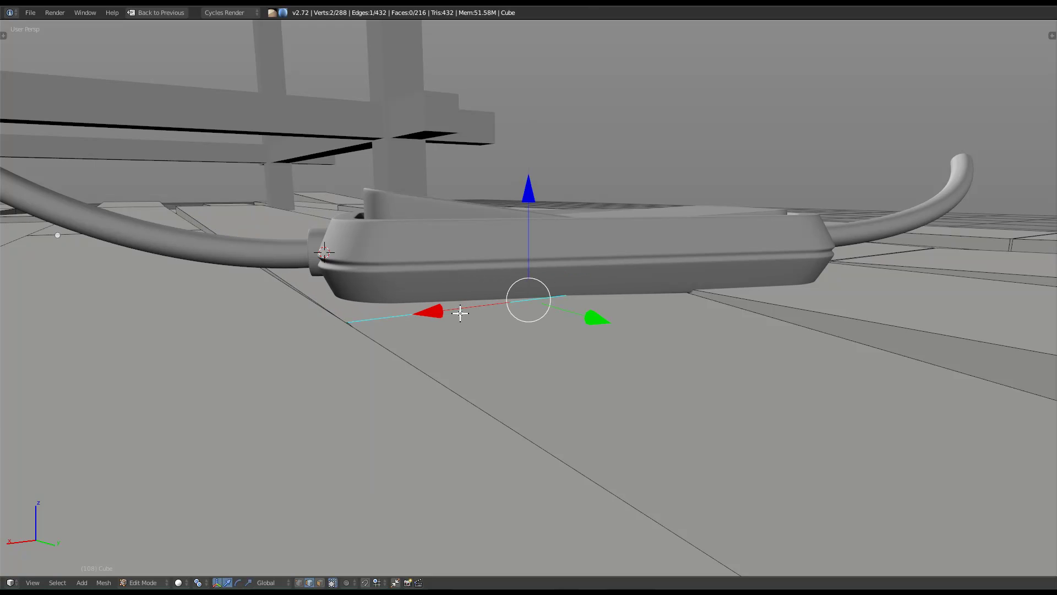
key("g")
left_click(457, 326)
Fine-tune the board's end edge beneath the cable switch with another slight lowering along Z.
middle_click_drag(457, 325, 574, 358)
right_click(487, 311)
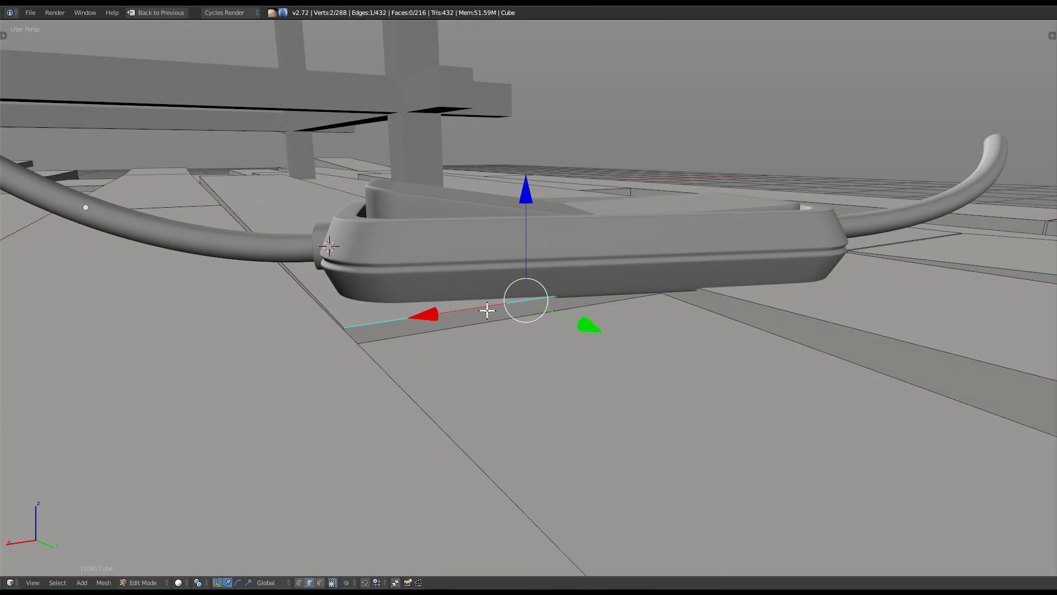
key("g")
key("z")
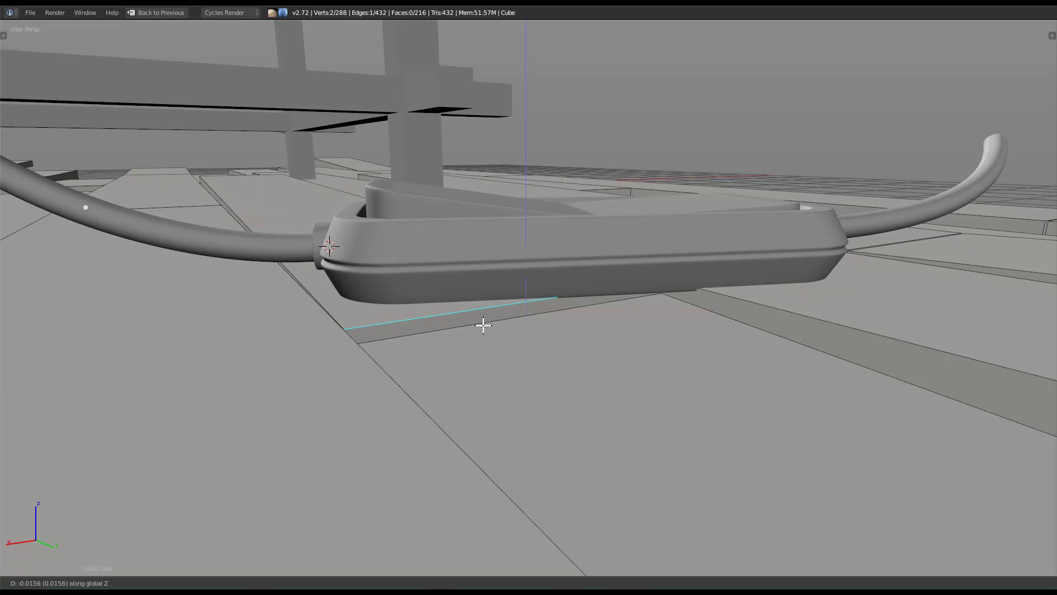
left_click(483, 332)
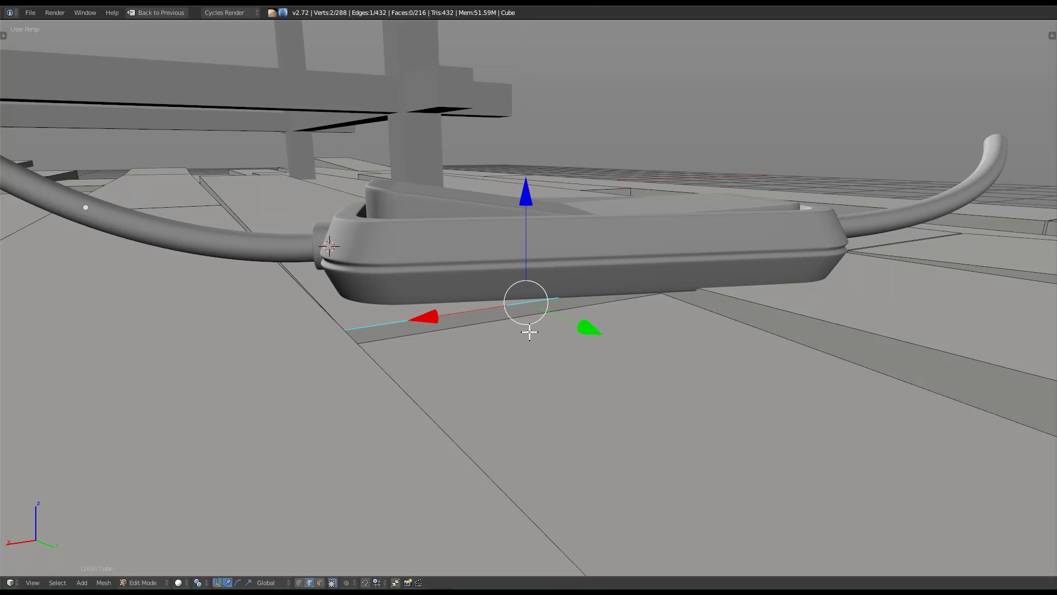
Lower the neighbouring board's long edge by about 0.04 along Z, then adjust the joint's other edge beneath the cable switch along Z.
right_click(750, 296)
key("g")
key("z")
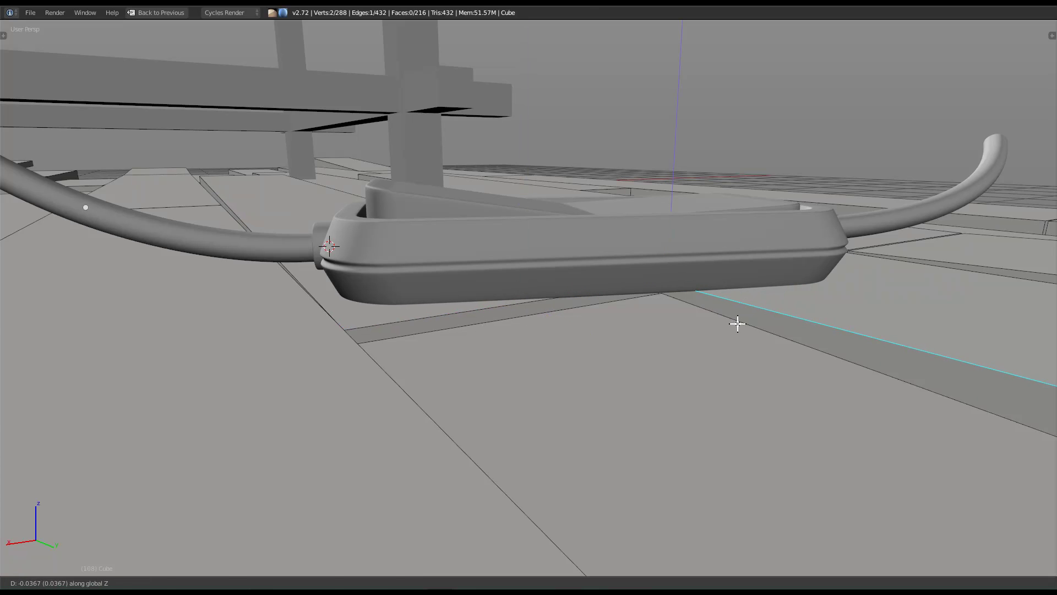
left_click(738, 324)
right_click(549, 318)
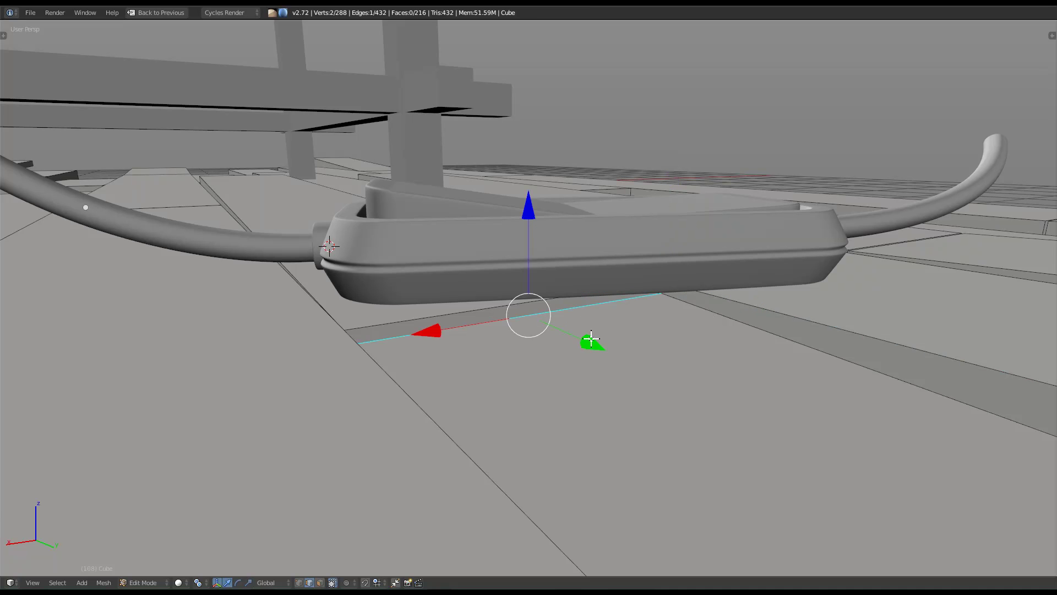
key("g")
key("z")
left_click(569, 318)
key("Tab")
Preview the scene in rendered shading and inspect the boards around the cable switch and the lantern's feet.
mouse_move(597, 298)
middle_mouse_down()
mouse_move(619, 286)
mouse_move(633, 325)
mouse_move(612, 437)
mouse_move(610, 337)
mouse_move(385, 382)
mouse_move(387, 392)
mouse_move(524, 397)
mouse_move(653, 377)
middle_mouse_up()
key("shift+z")
middle_click_drag(722, 345, 569, 357)
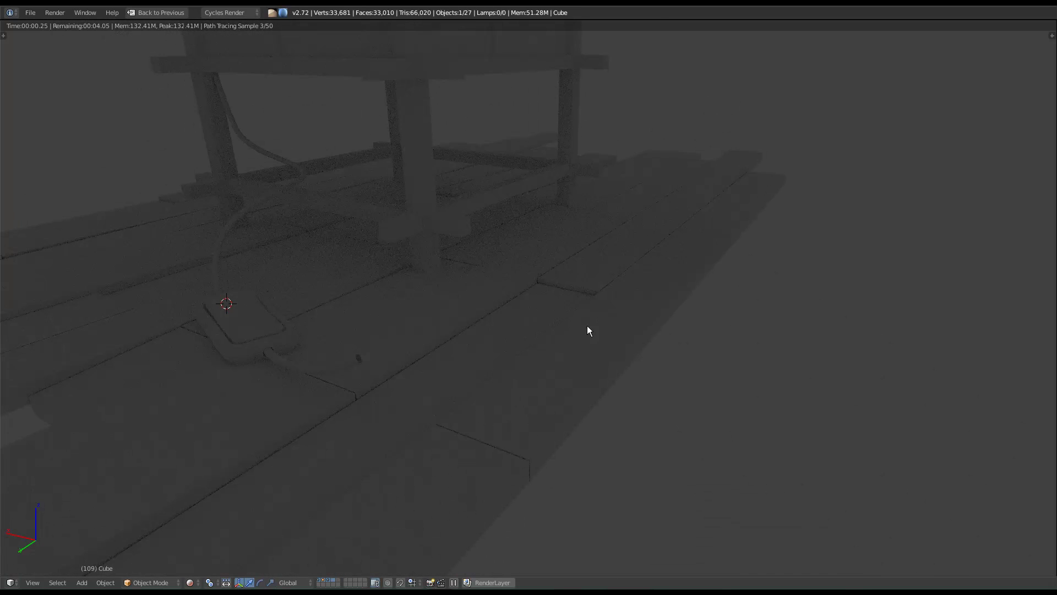
middle_click_drag(431, 287, 512, 339)
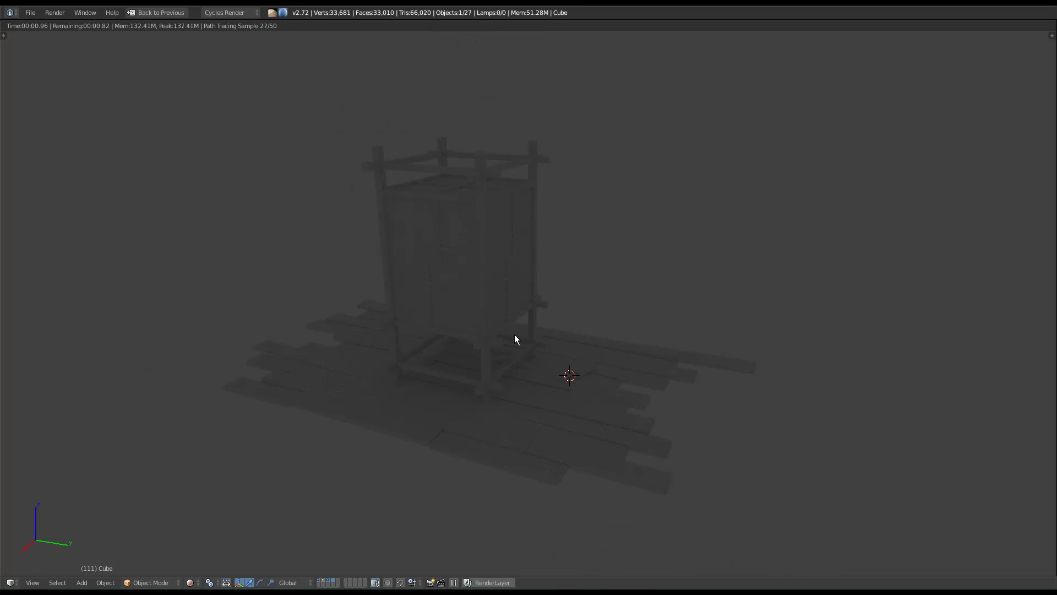
key("shift+z")
Restore the multi-editor layout and display only the lantern's layer beside the reference image.
key("ctrl+Up")
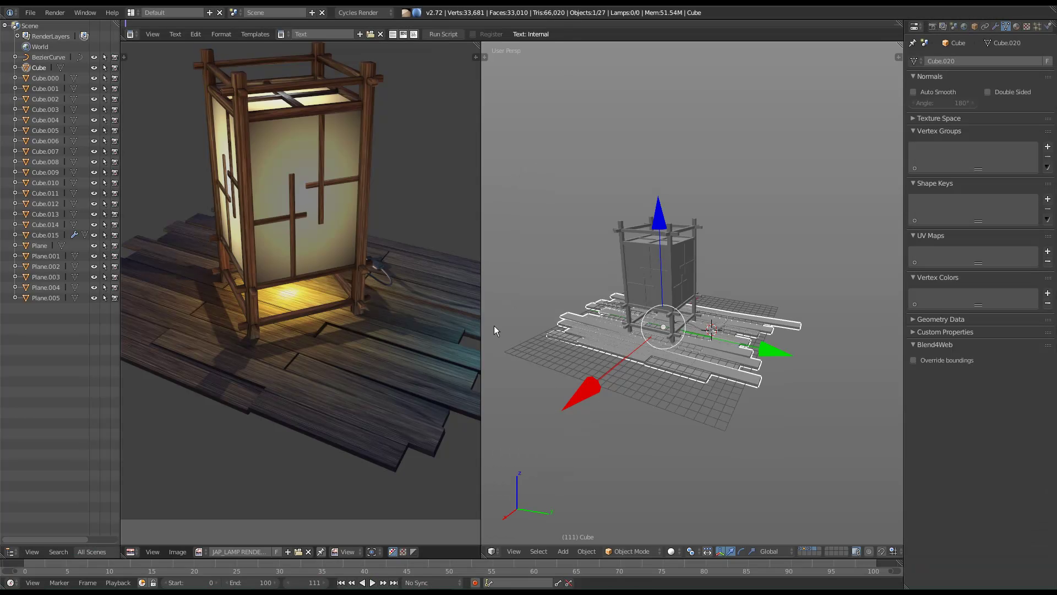
left_click(800, 548)
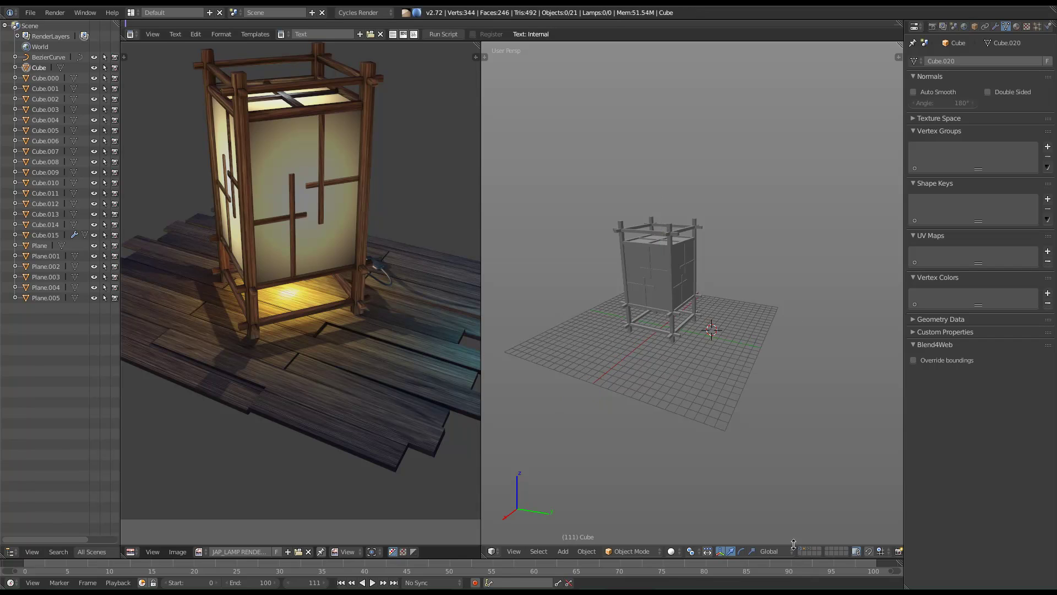
scroll(644, 370, "up", 2)
middle_click_drag(686, 323, 614, 333)
scroll(655, 316, "up", 2)
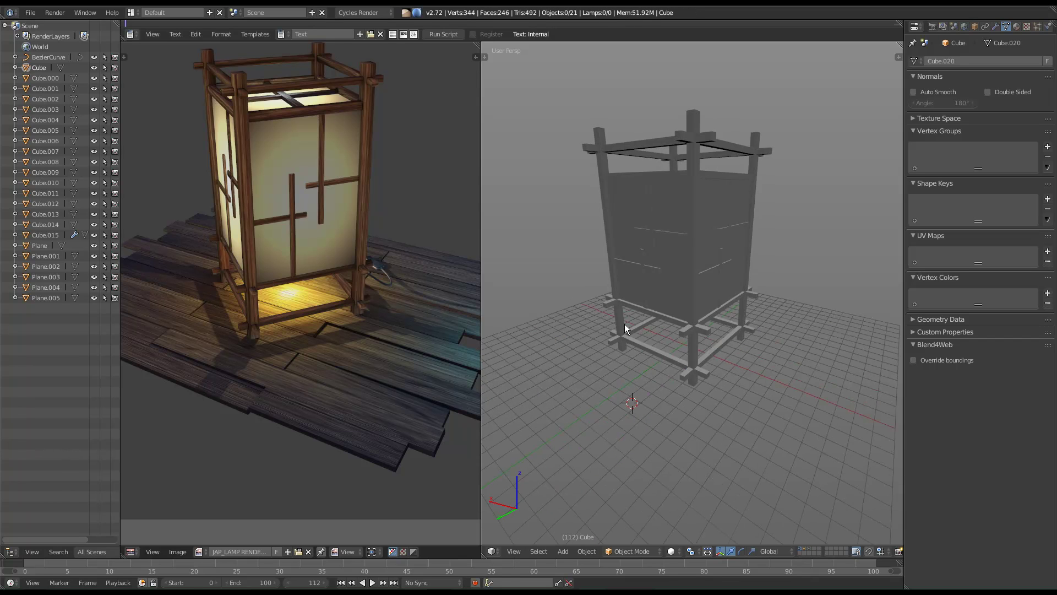
middle_click_drag(316, 223, 313, 271)
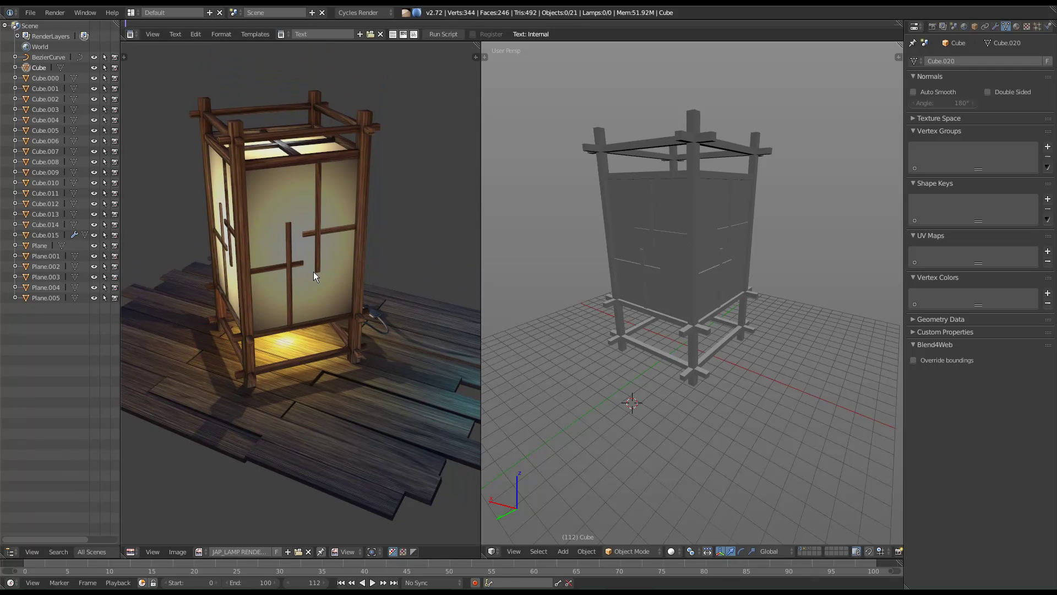
middle_click_drag(695, 220, 684, 245)
key("a")
middle_click_drag(744, 347, 863, 347)
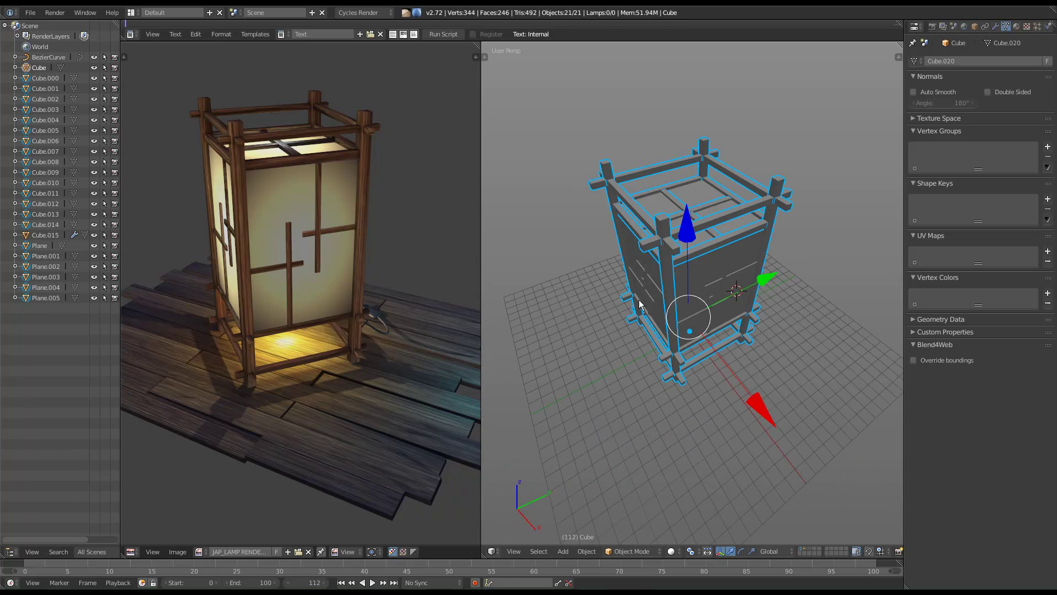
Join the horizontal crossbars on all four sides of the lantern frame into one object in a maximized viewport.
right_click(670, 245)
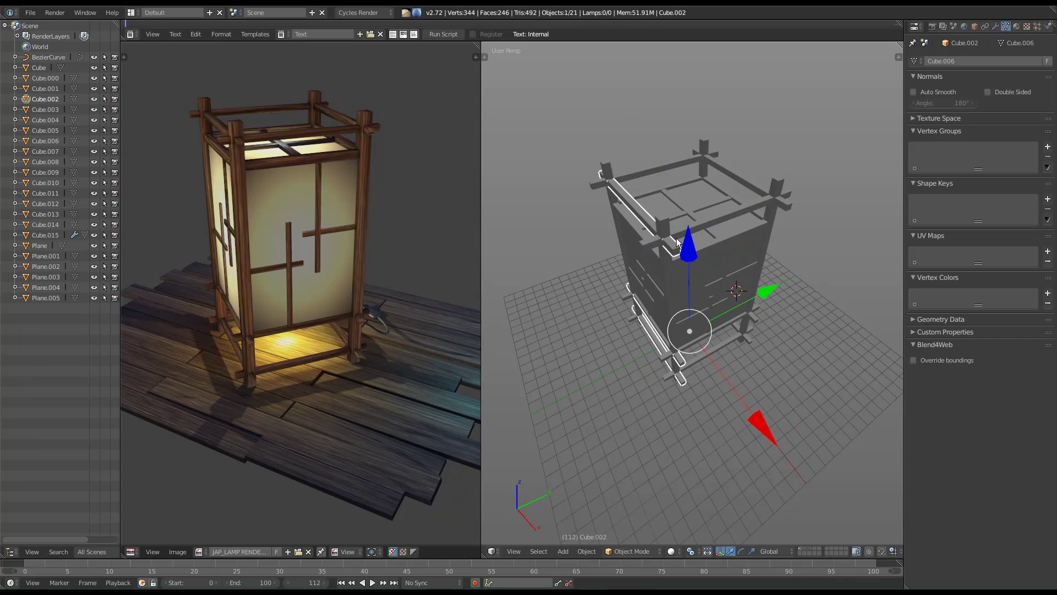
key("ctrl+Up")
middle_click_drag(560, 345, 539, 395)
right_click(611, 427, "shift")
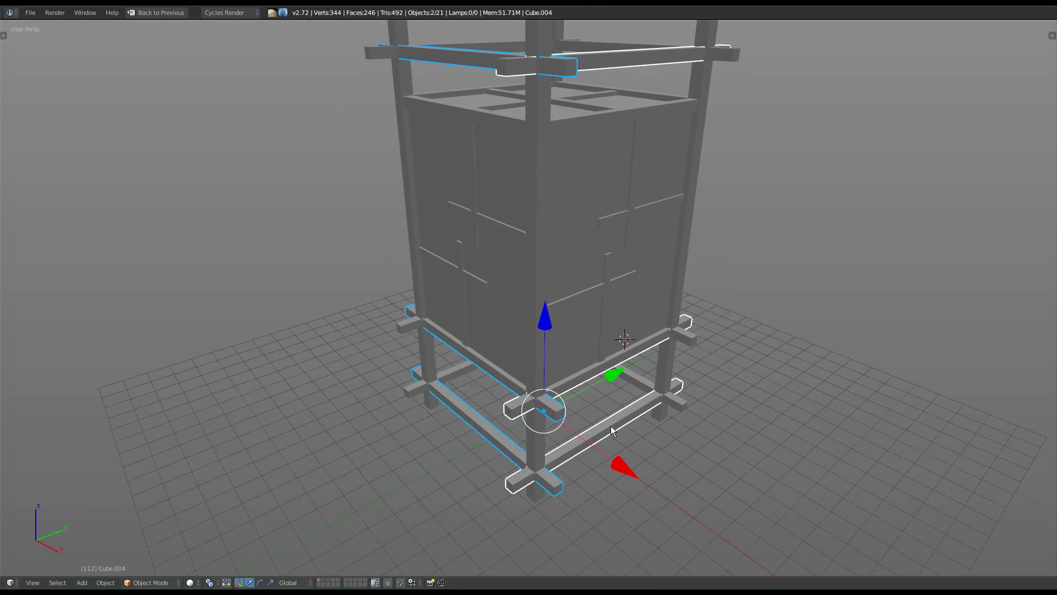
middle_click_drag(740, 317, 668, 331)
right_click(737, 55, "shift")
right_click(744, 43, "shift")
middle_click_drag(737, 120, 734, 143)
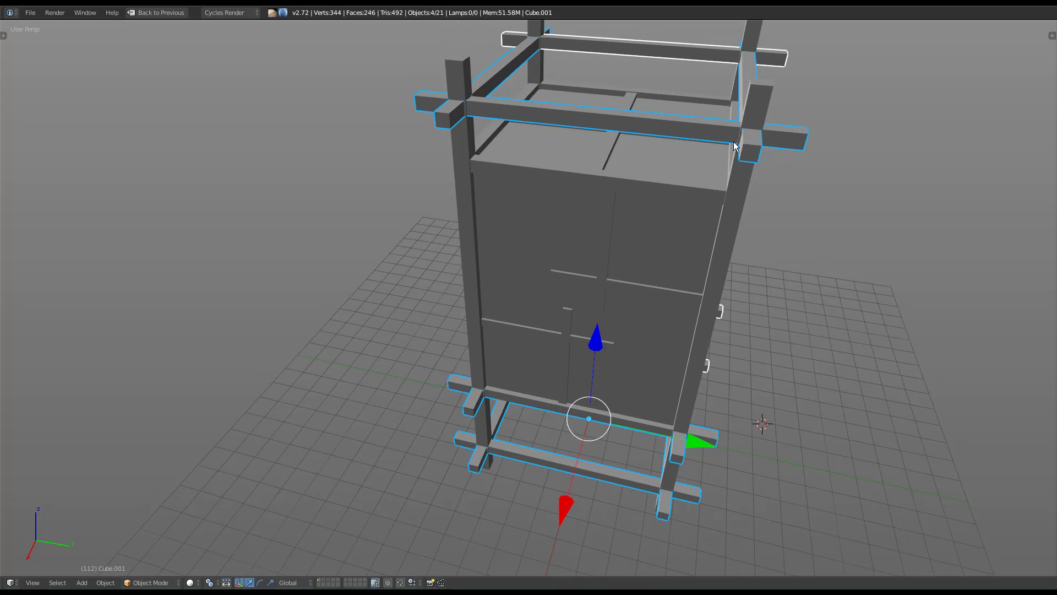
key("ctrl+j")
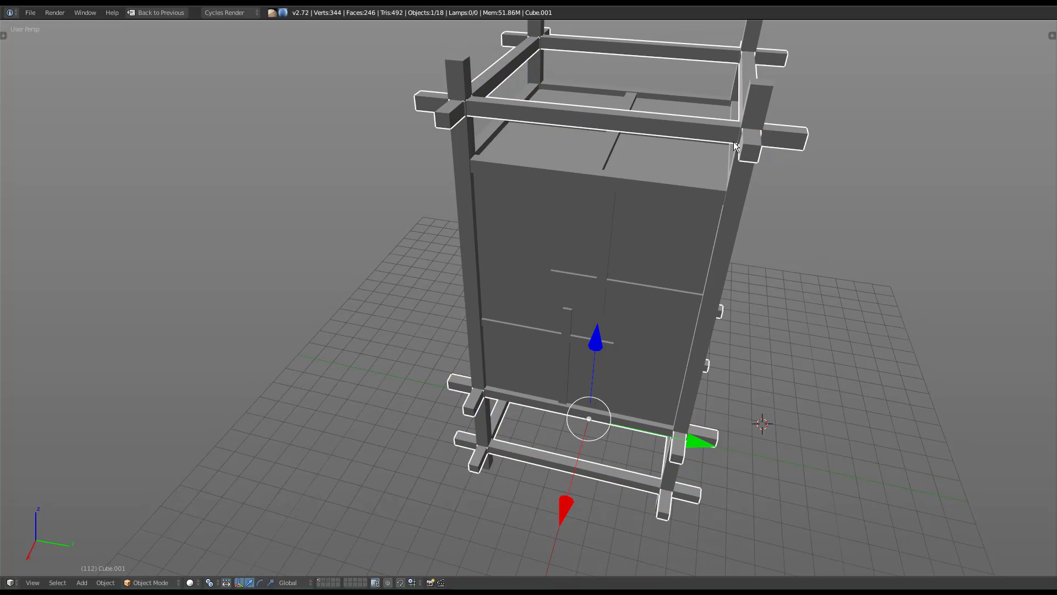
Hide the joined crossbars and the four corner posts to expose the lantern's inner parts.
middle_click_drag(711, 409, 707, 172)
key("h")
right_click(660, 124)
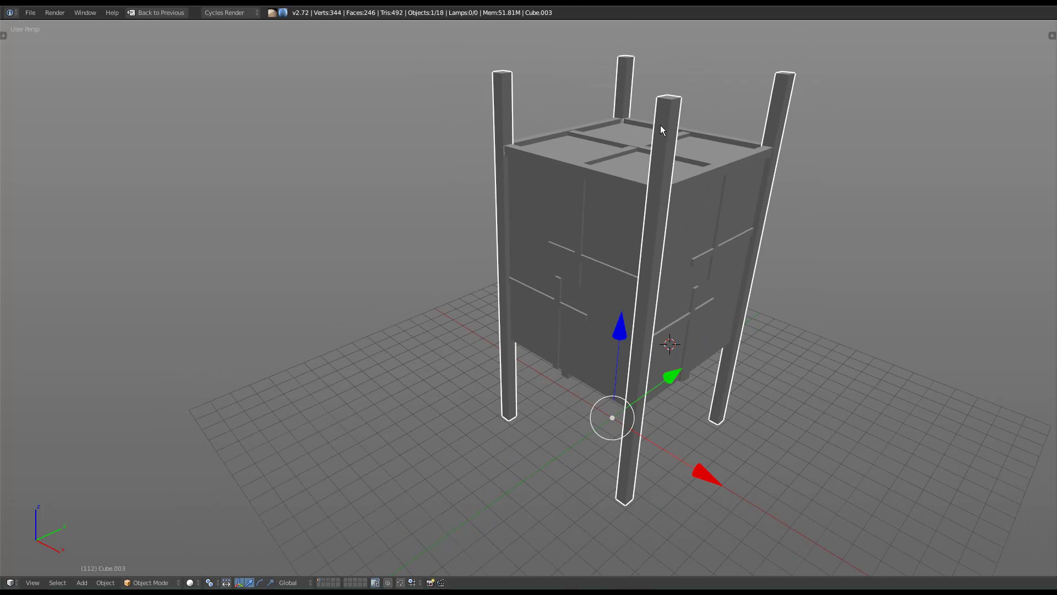
key("h")
Join the lantern's paper panels, including the side and bottom ones, into a single object.
right_click(617, 239)
right_click(676, 216, "shift")
right_click(575, 185, "shift")
middle_click_drag(575, 185, 590, 164)
right_click(546, 337, "shift")
middle_click_drag(443, 328, 602, 305)
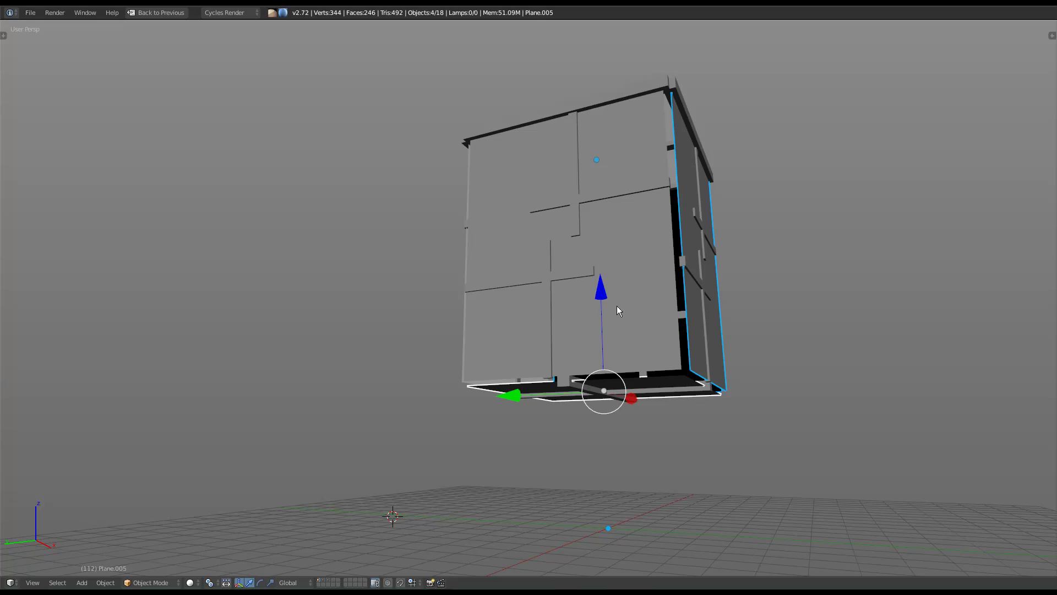
right_click(635, 317, "shift")
key("ctrl+j")
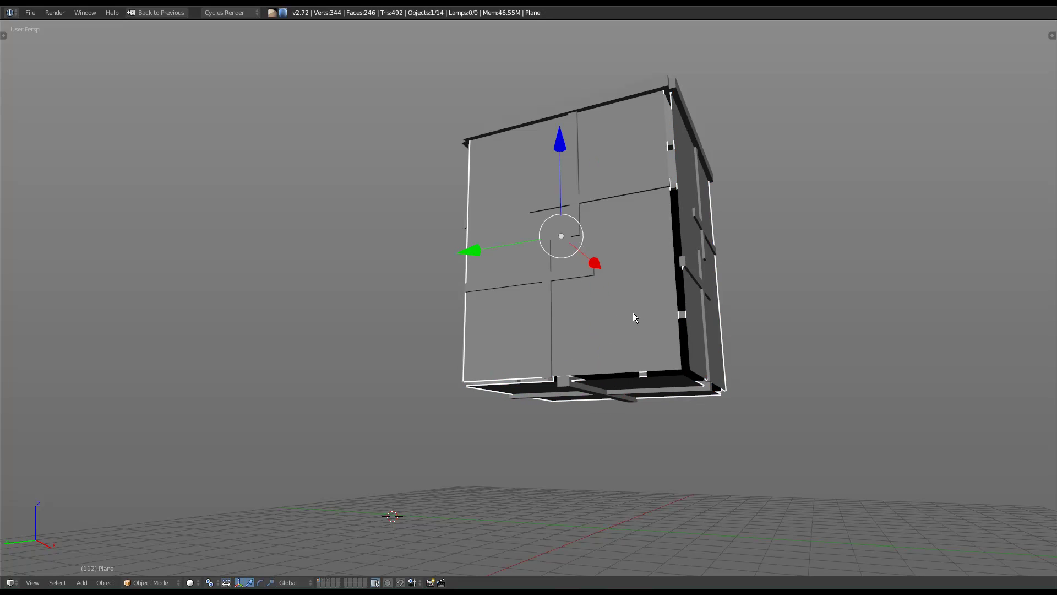
Bring the hidden paper panels back, join the leftover side panel to them and hide the combined object.
key("h")
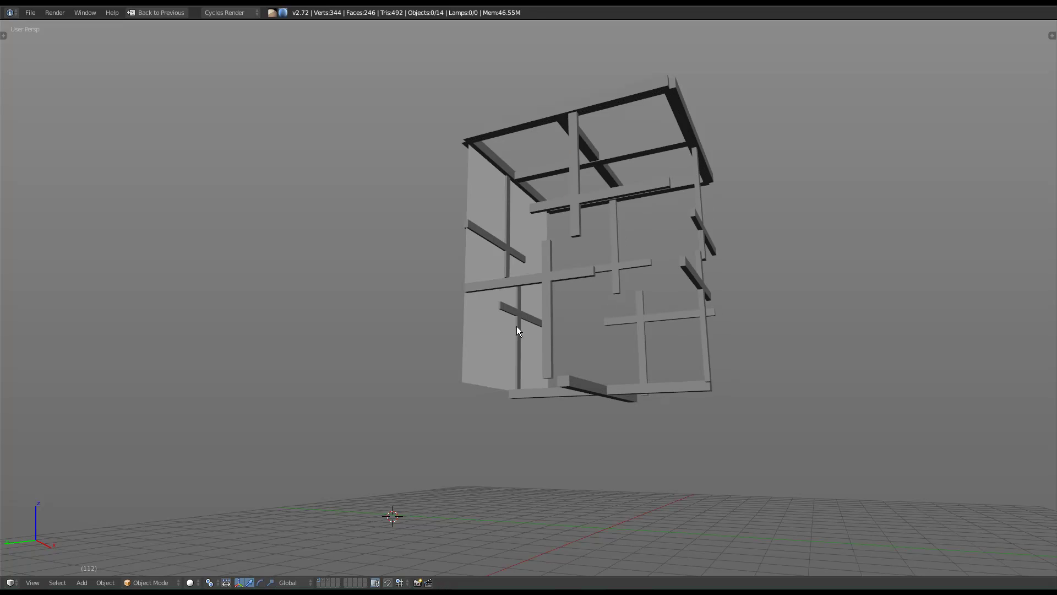
key("alt+h")
middle_click_drag(460, 346, 594, 371)
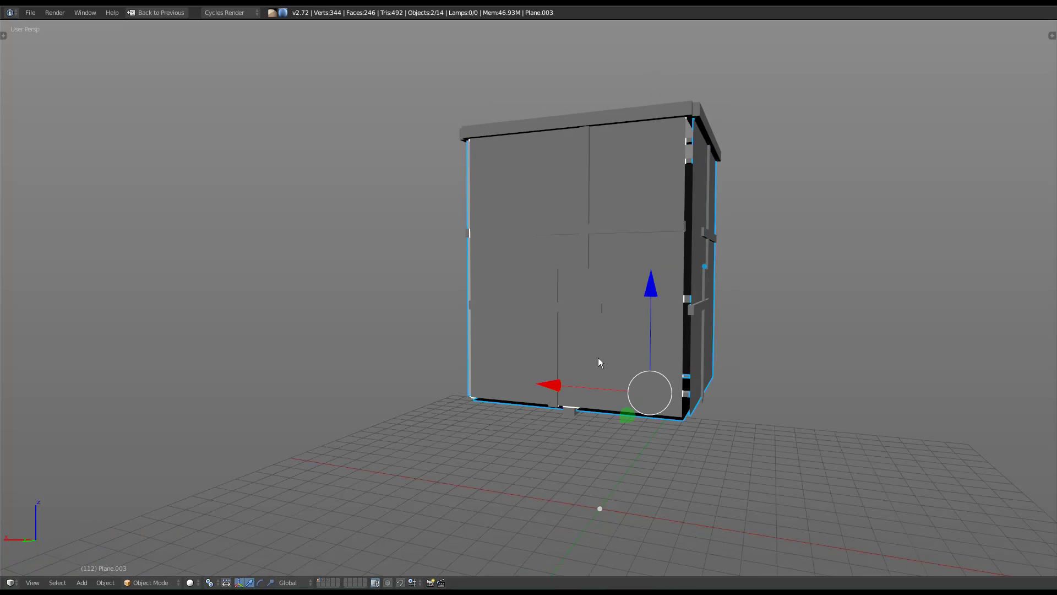
key("ctrl+j")
key("h")
Join the four outer bars of the lantern's top frame into one object and hide it.
middle_click_drag(597, 358, 623, 199)
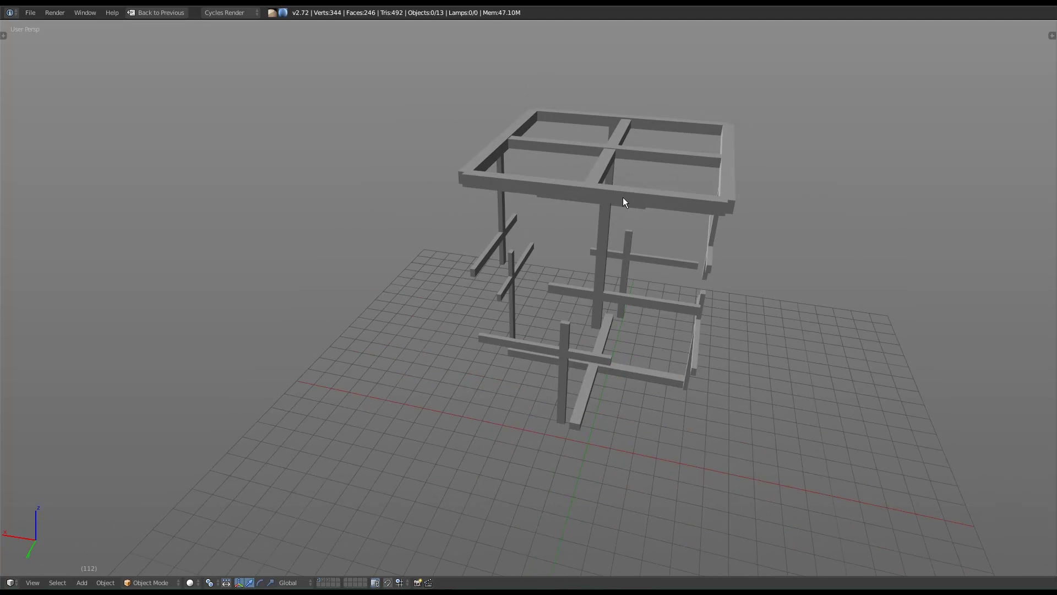
right_click(623, 199)
right_click(728, 159, "shift")
right_click(688, 124, "shift")
right_click(523, 131, "shift")
middle_click_drag(613, 143, 736, 151)
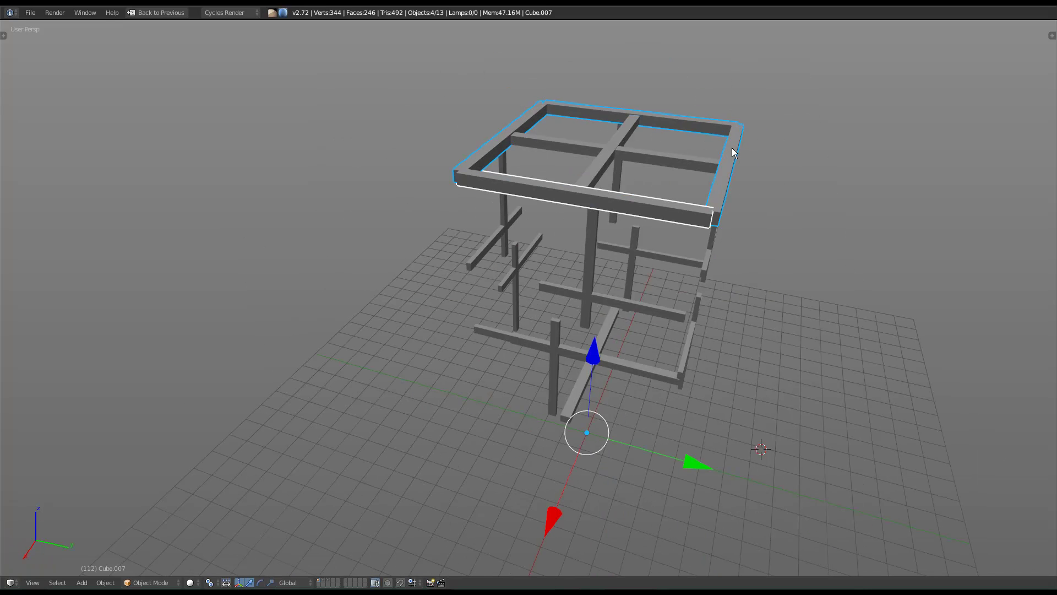
key("ctrl+j")
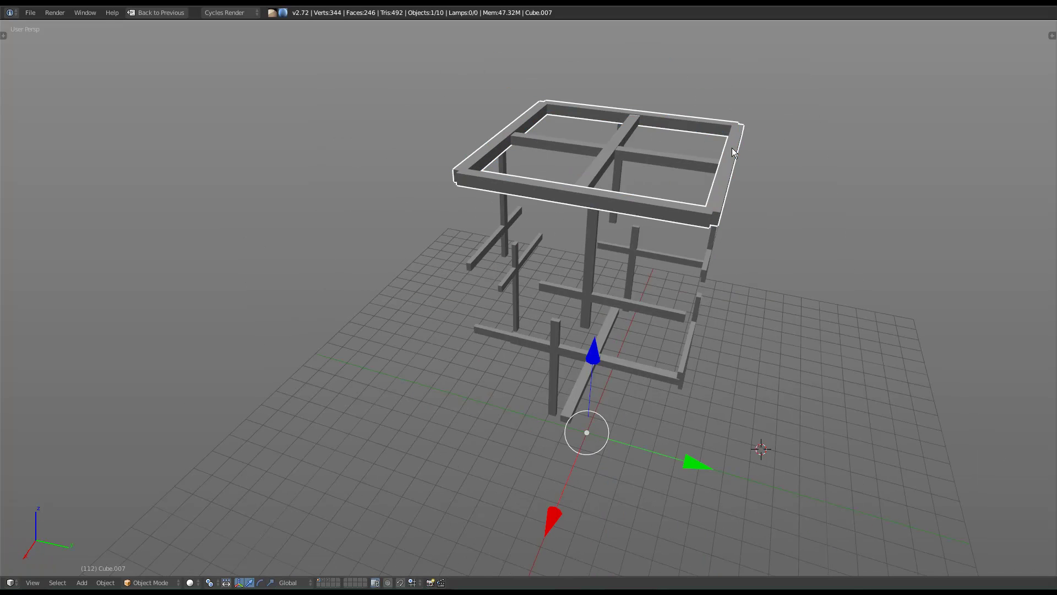
key("h")
Join the top cross brace with the bottom cross brace and hide the combined object.
right_click(636, 151)
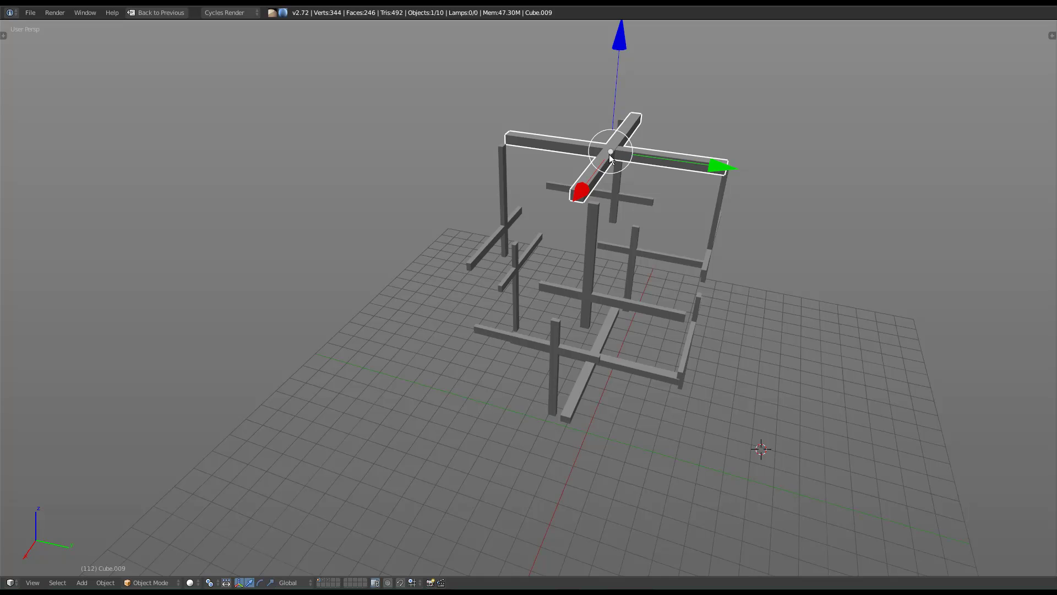
right_click(628, 361, "shift")
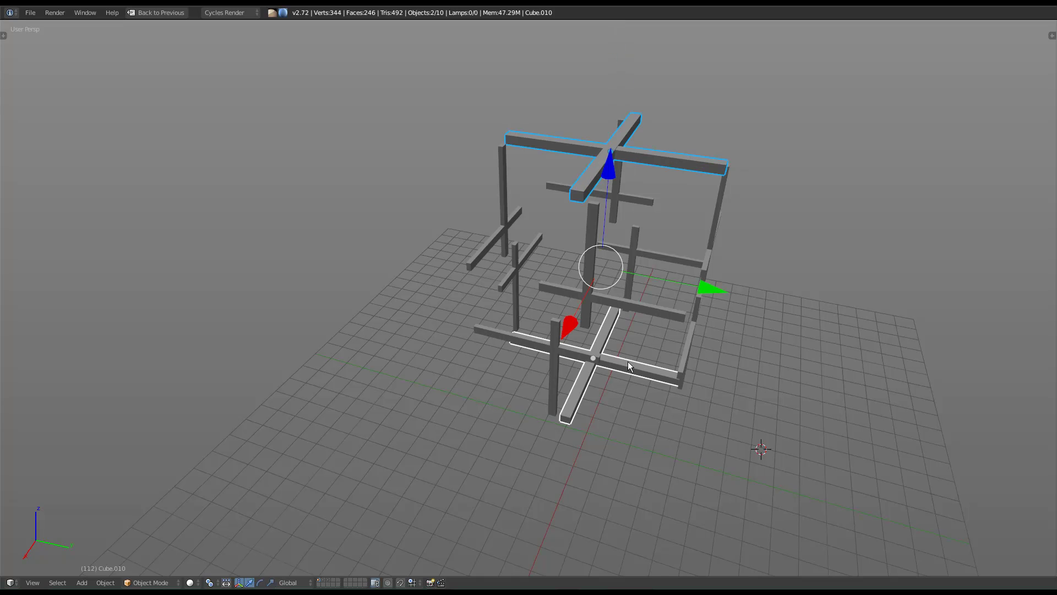
key("ctrl+j")
key("h")
Join all the remaining decorative crosses from the lantern's four sides into one object.
middle_click_drag(503, 307, 654, 287)
key("a")
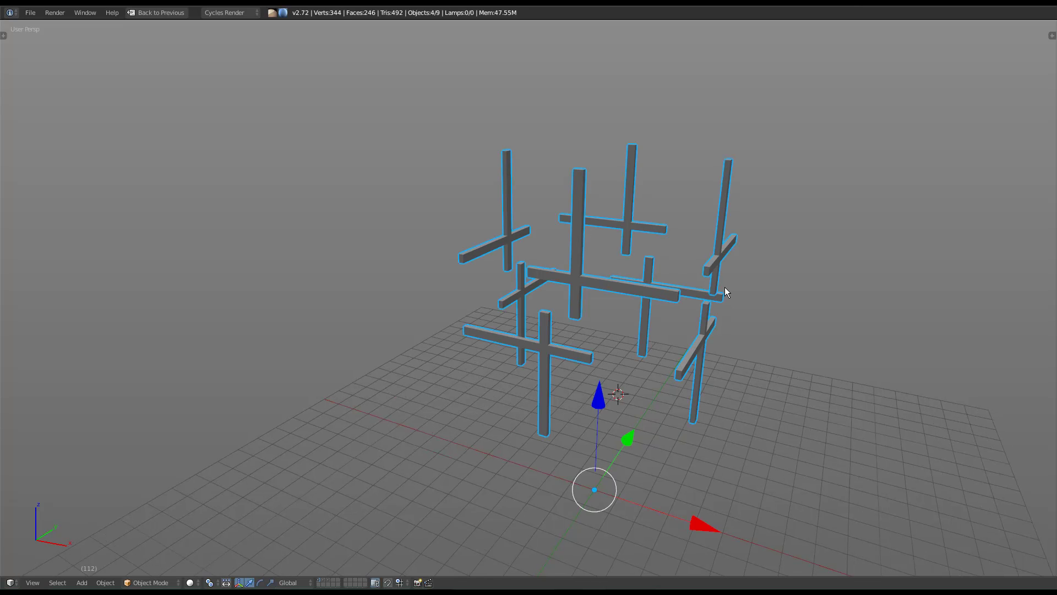
right_click(548, 358, "shift")
key("ctrl+j")
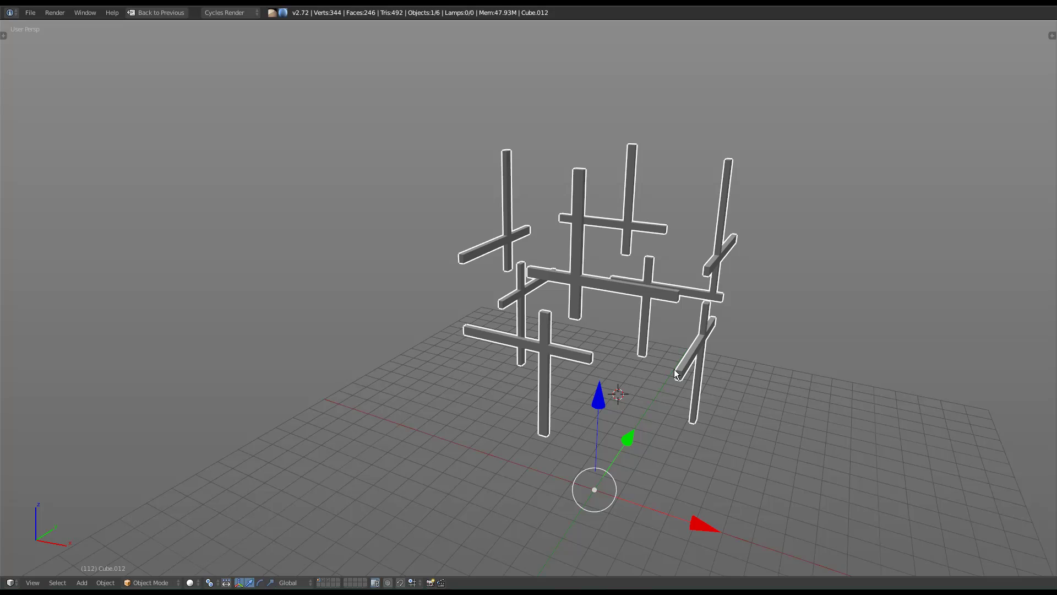
Unhide all the lantern parts and reset the 3D cursor to the scene's centre.
key("alt+h")
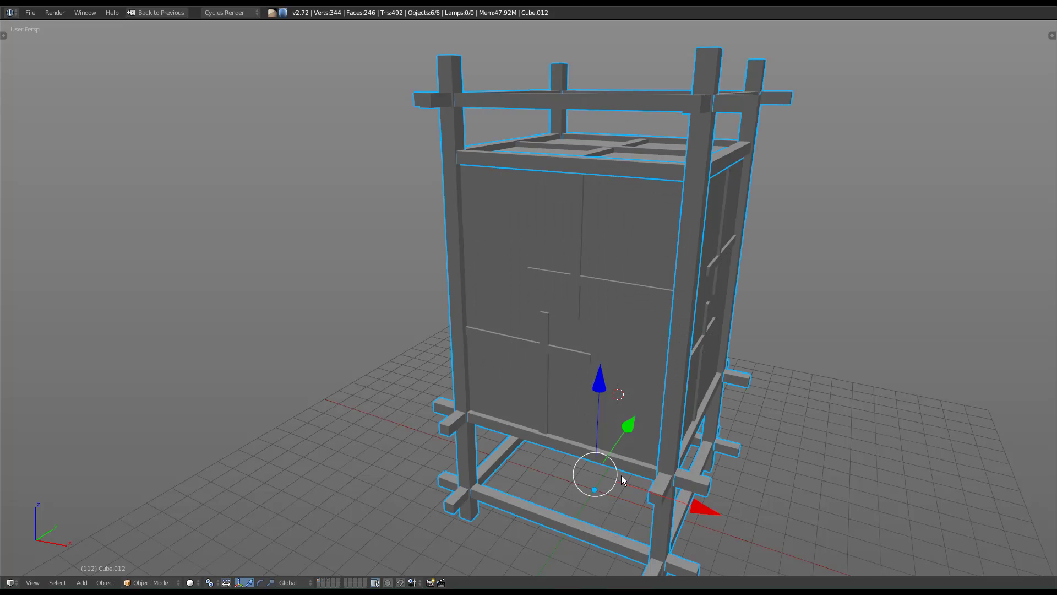
scroll(622, 446, "up", 2)
key("shift+c")
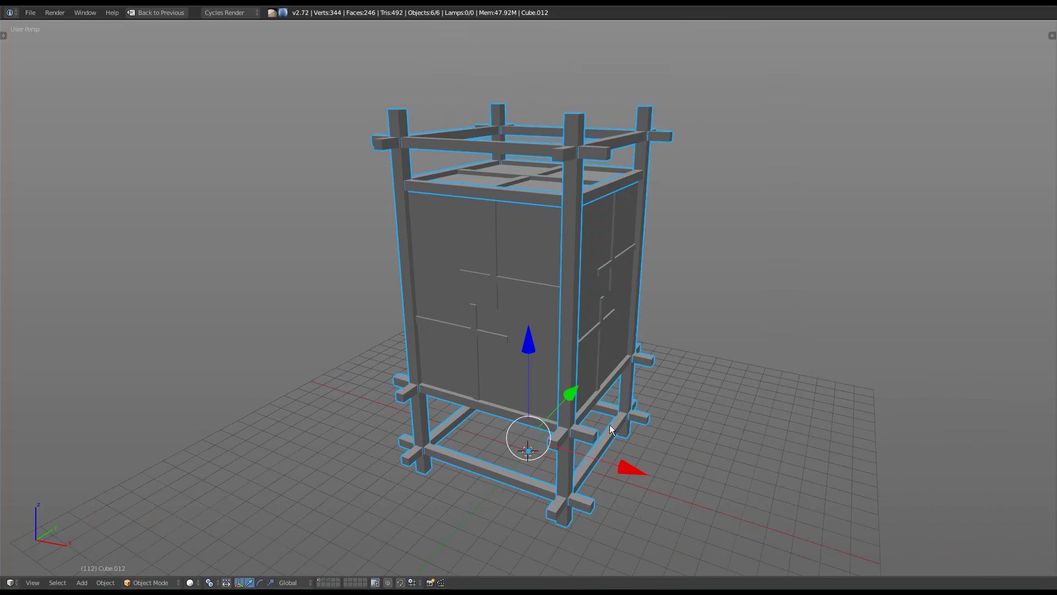
middle_click_drag(500, 495, 588, 502)
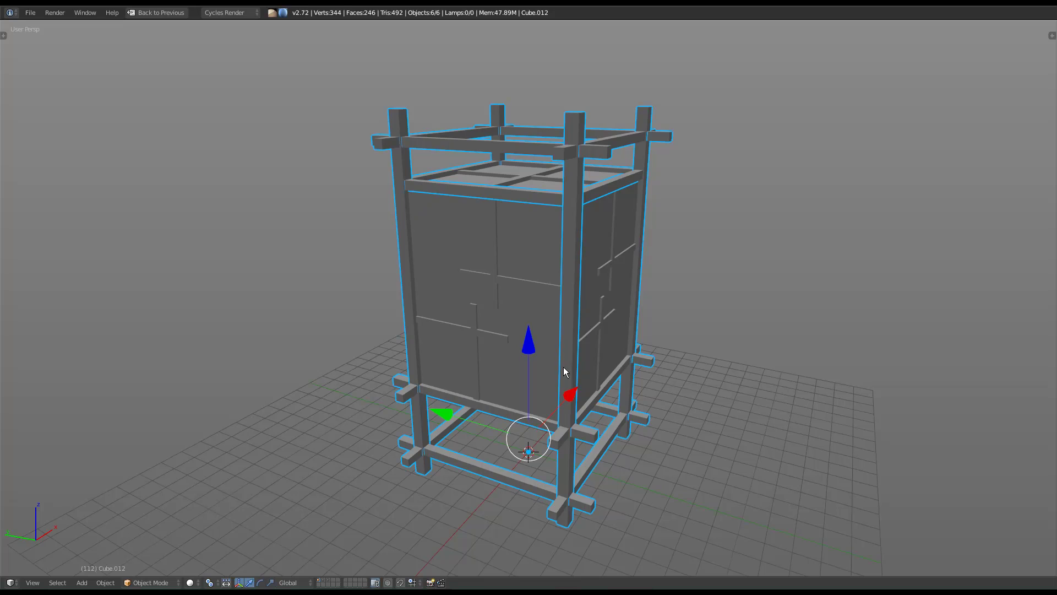
Make the corner posts the active object and set the origins of all selected lantern parts to the 3D cursor.
right_click(565, 368, "shift")
key("t")
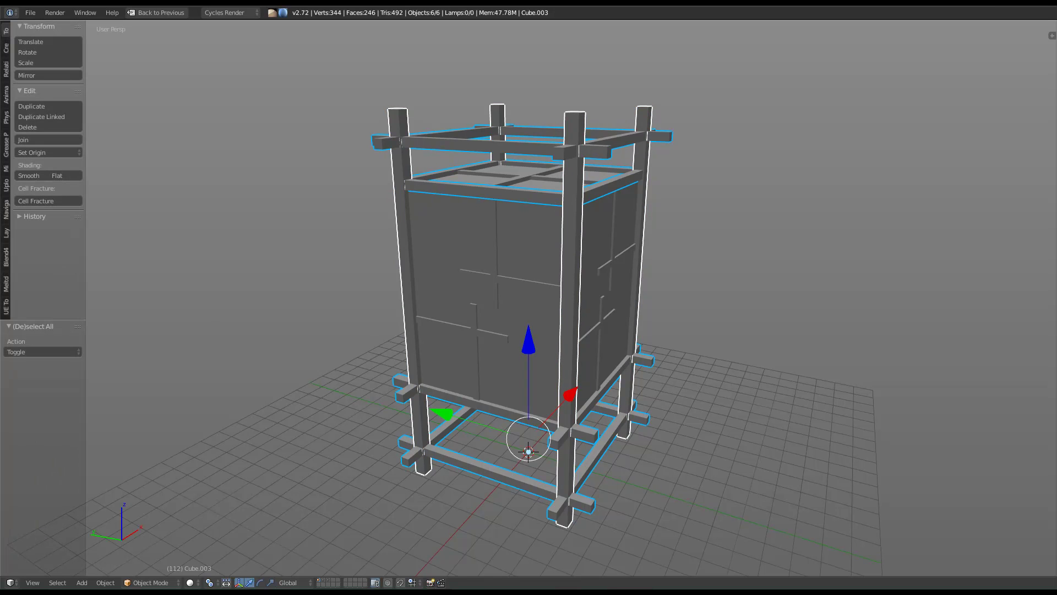
left_click(48, 154)
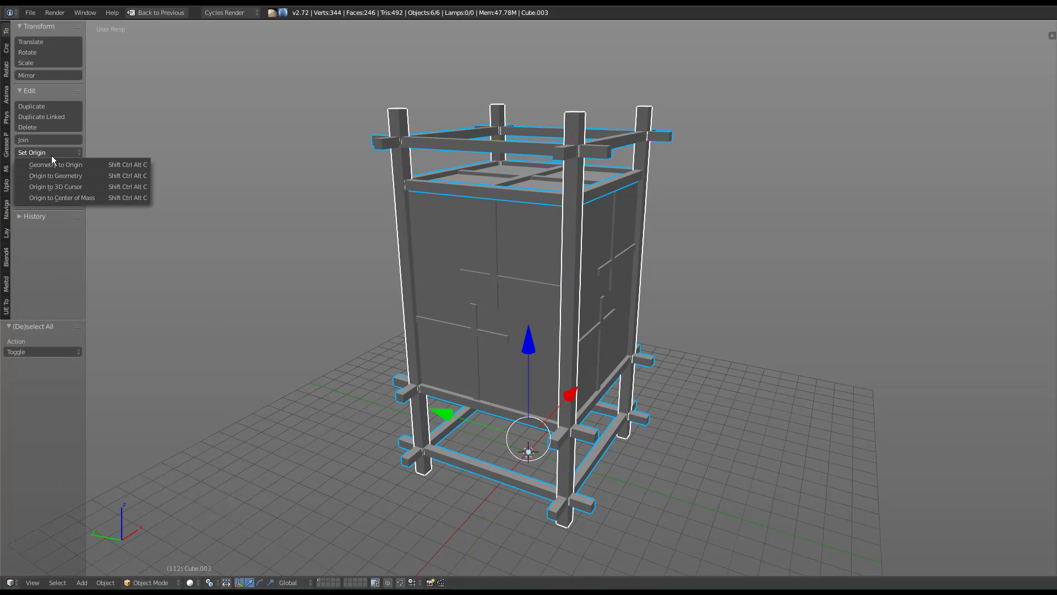
left_click(81, 189)
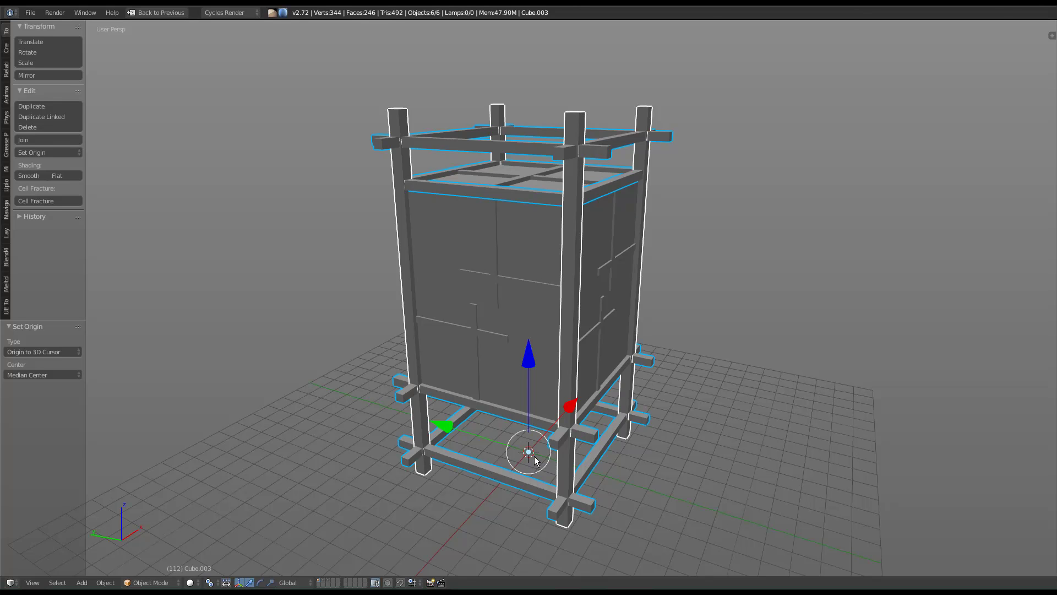
middle_click_drag(538, 450, 548, 422, "shift")
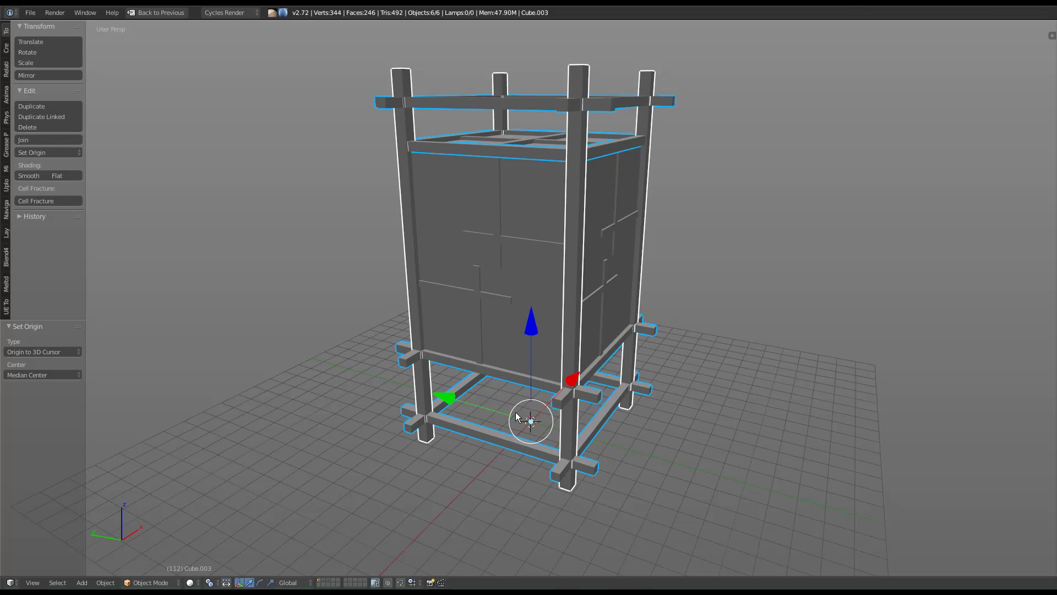
Select the joined paper panels and try moving them as one object.
middle_click_drag(523, 415, 565, 425)
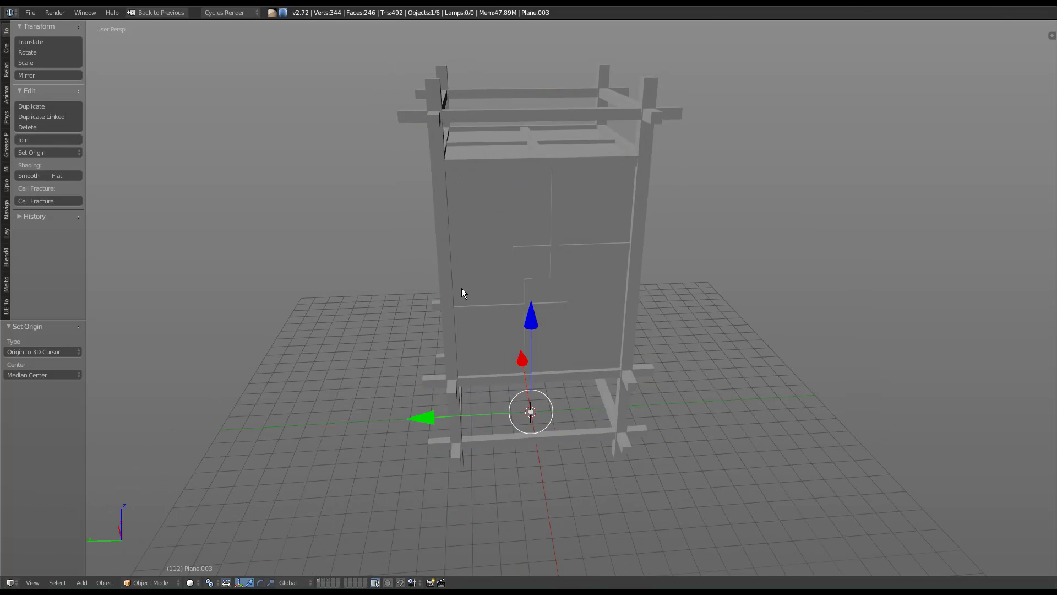
right_click(463, 292)
middle_click_drag(462, 292, 565, 374)
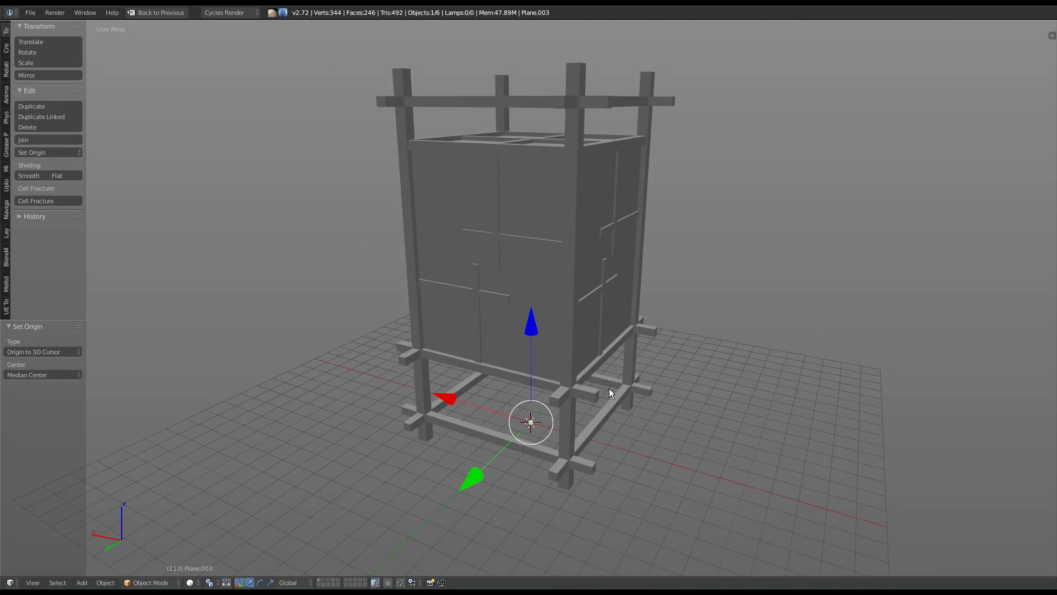
key("g")
right_click(614, 246)
middle_click_drag(608, 312, 585, 301)
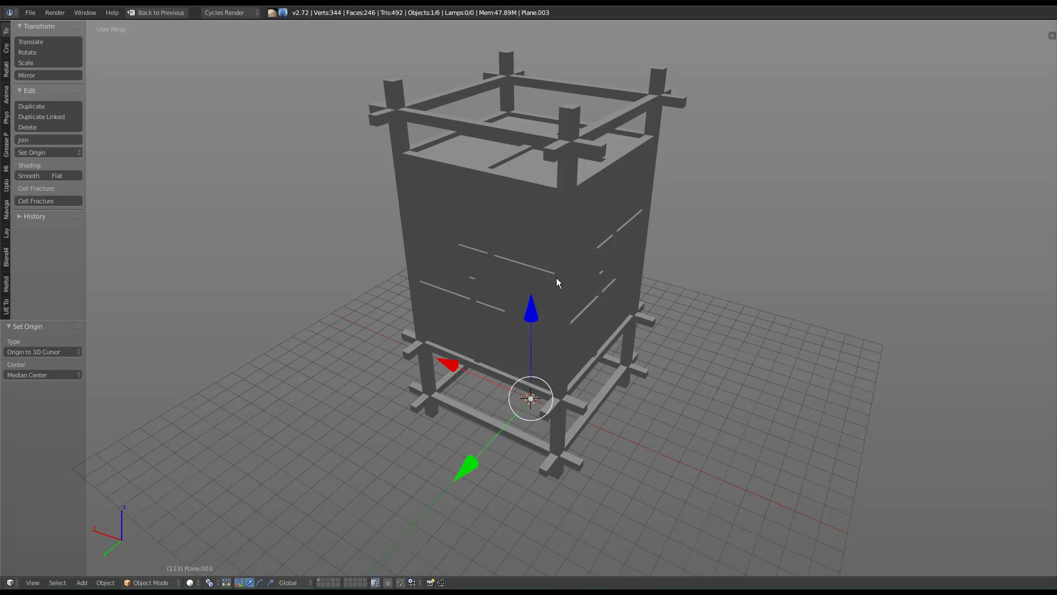
Check the joined paper panels' mesh, then hide them from view.
key("Tab")
middle_click_drag(557, 282, 618, 265)
key("Tab")
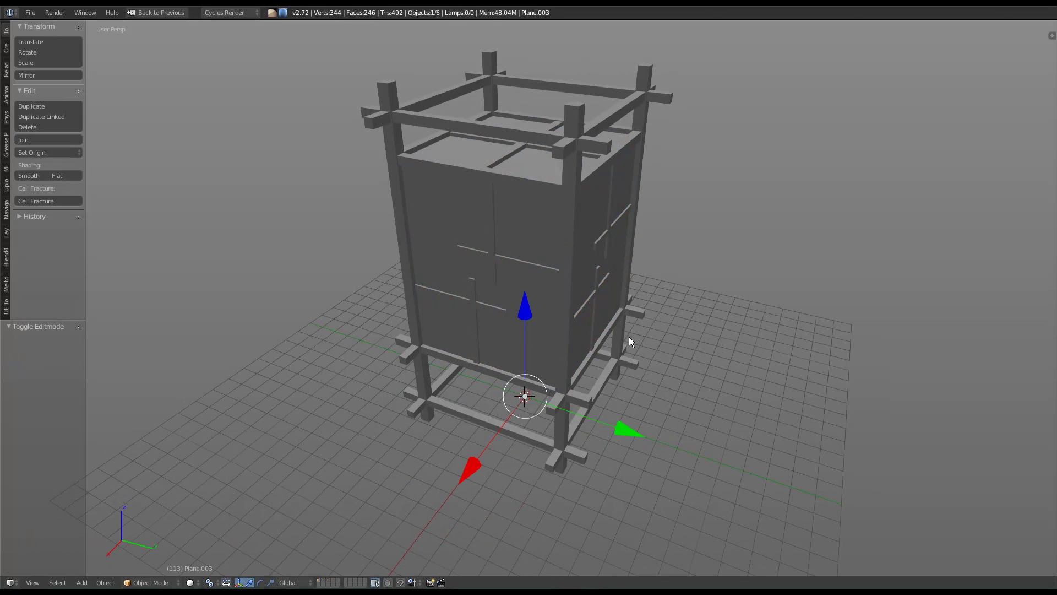
key("h")
middle_click_drag(590, 293, 548, 251)
Select the four joined corner posts and hide every other lantern part.
right_click(443, 263)
key("Tab")
key("Tab")
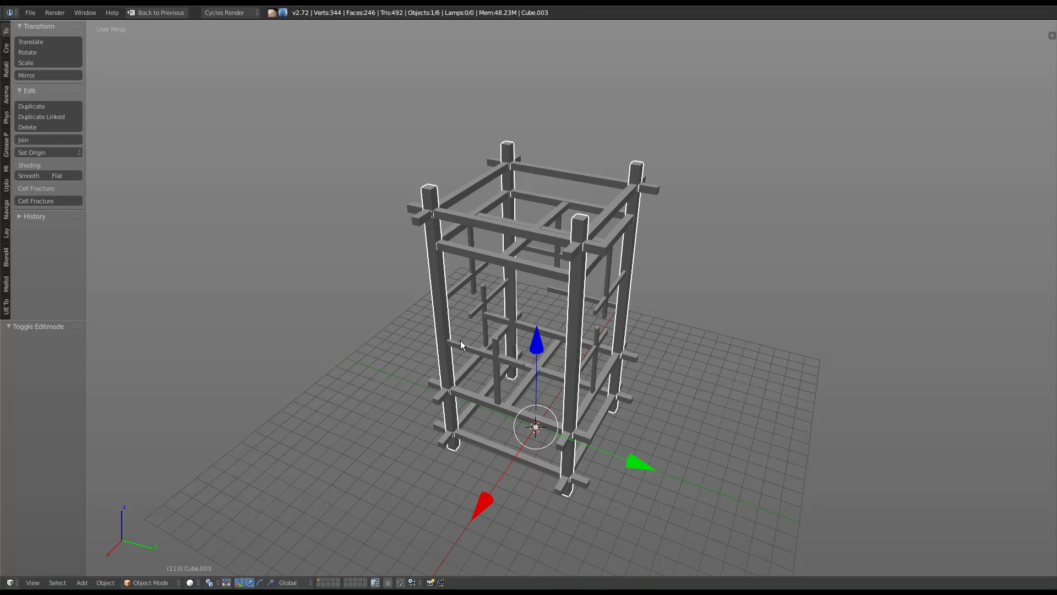
key("shift+h")
middle_click_drag(533, 346, 536, 339)
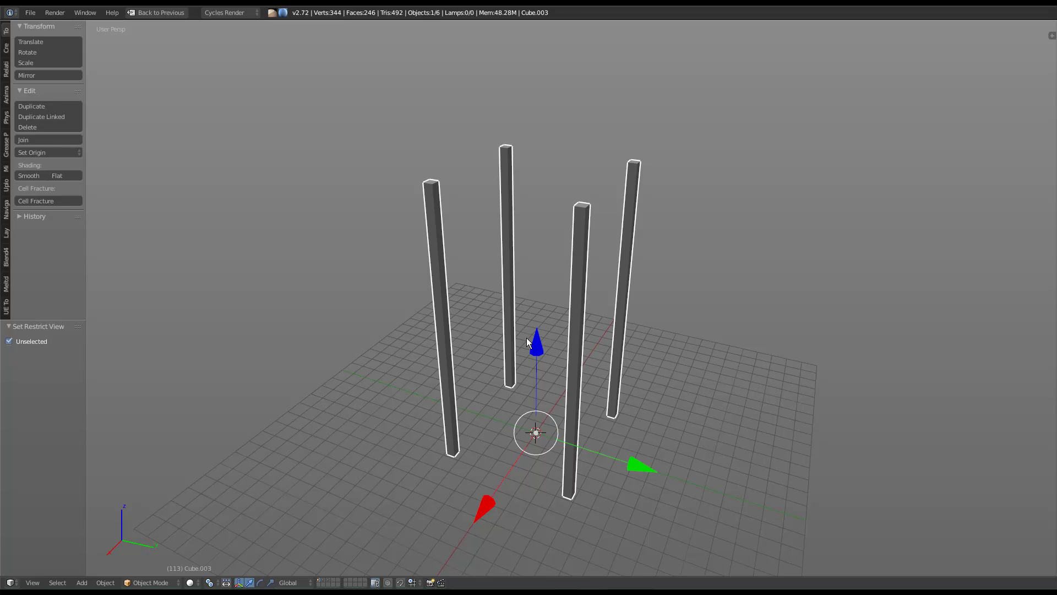
Apply the location, rotation and scale of the corner posts with Reset XForm.
key("space")
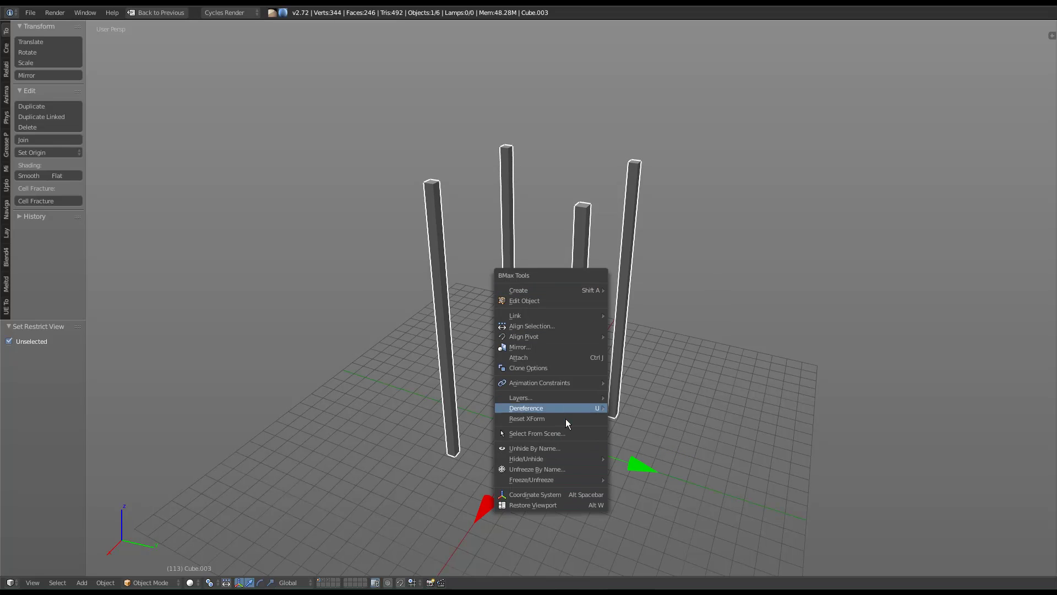
left_click(565, 419)
middle_click_drag(565, 418, 554, 354)
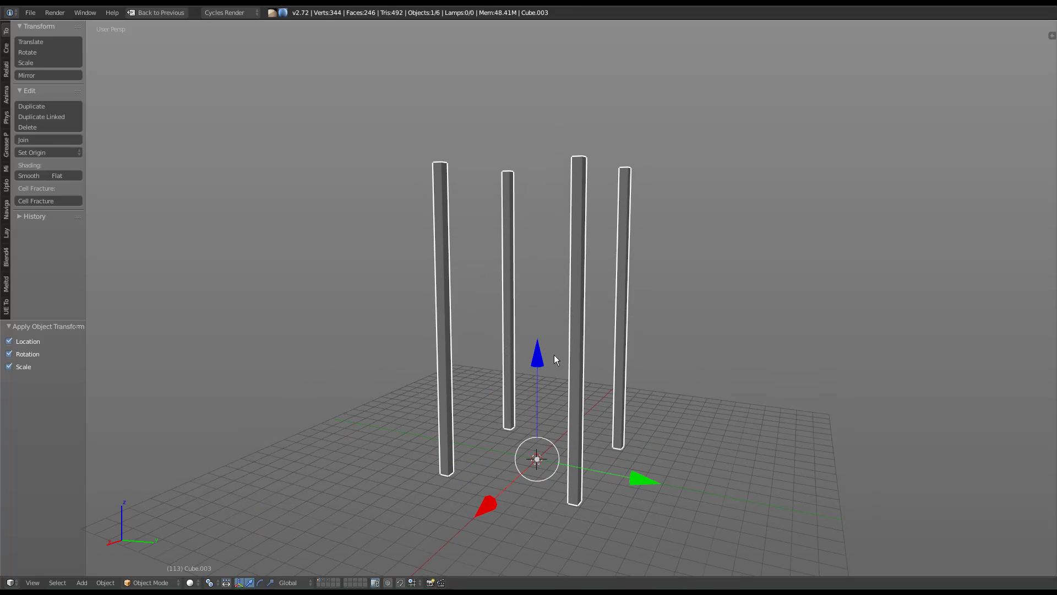
Edit the corner posts' mesh and add one horizontal loop cut at mid-height of the nearest post.
key("Tab")
middle_click_drag(567, 312, 560, 349)
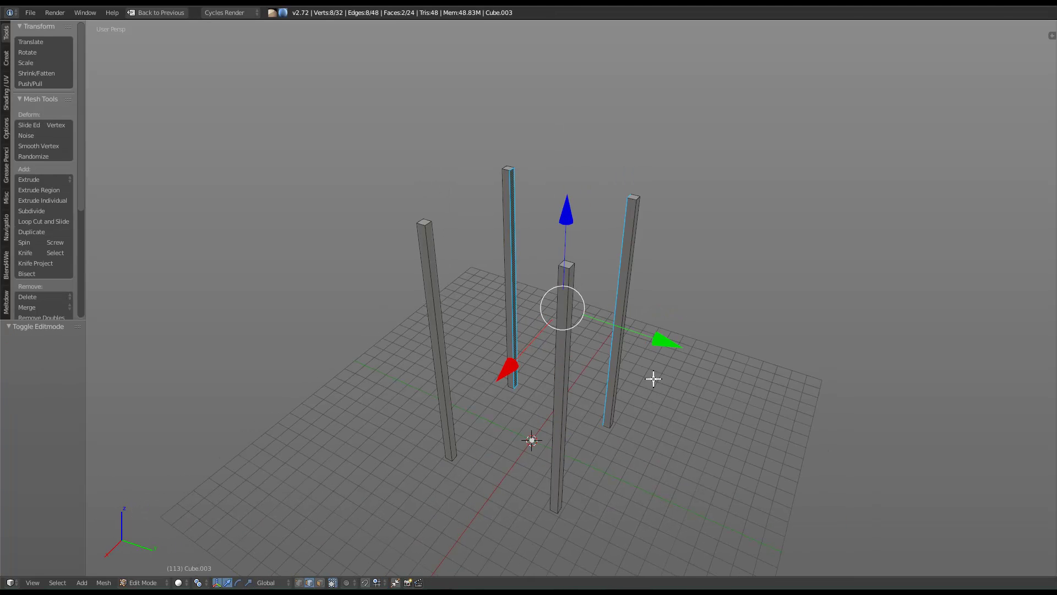
middle_click_drag(656, 396, 563, 327)
key("ctrl+r")
left_click(554, 360)
left_click(554, 360)
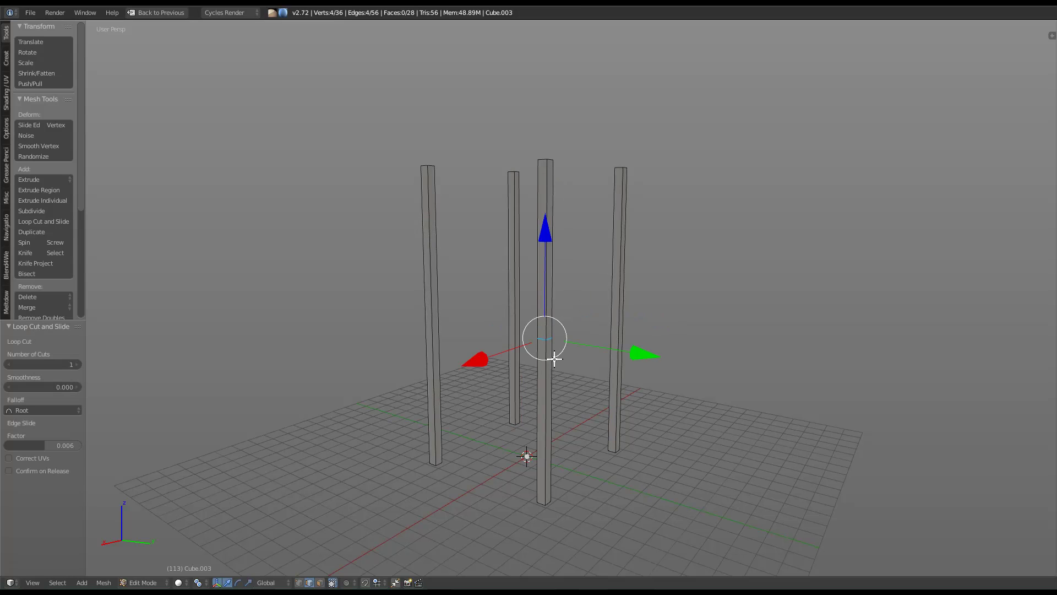
key("ctrl+r")
left_click(551, 359)
left_click(552, 359)
Add one centred horizontal loop cut at mid-height of each of the three remaining corner posts.
key("ctrl+r")
left_click(619, 323)
left_click(618, 323)
key("ctrl+r")
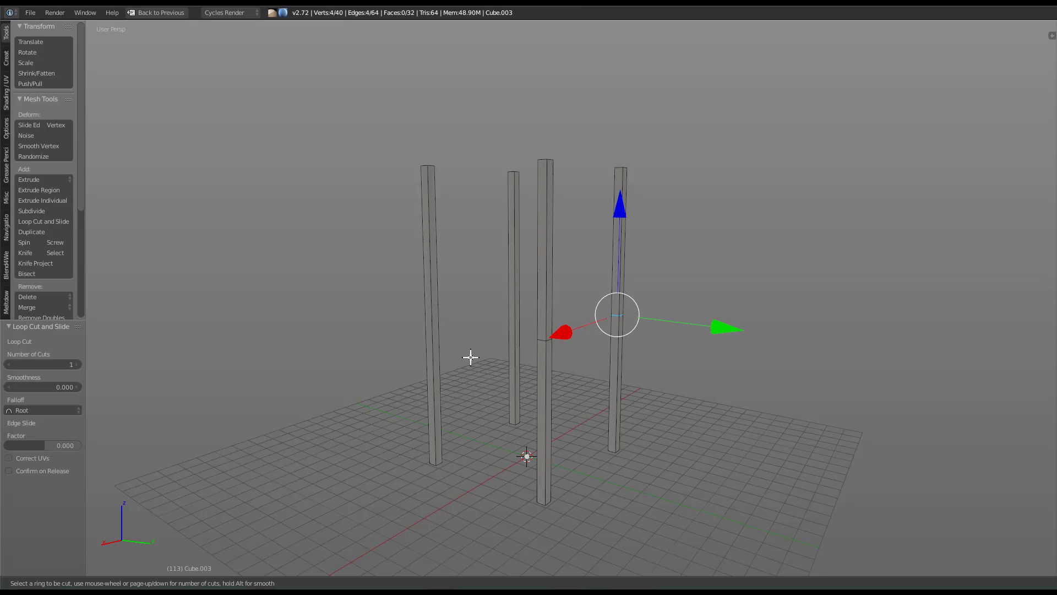
left_click(515, 320)
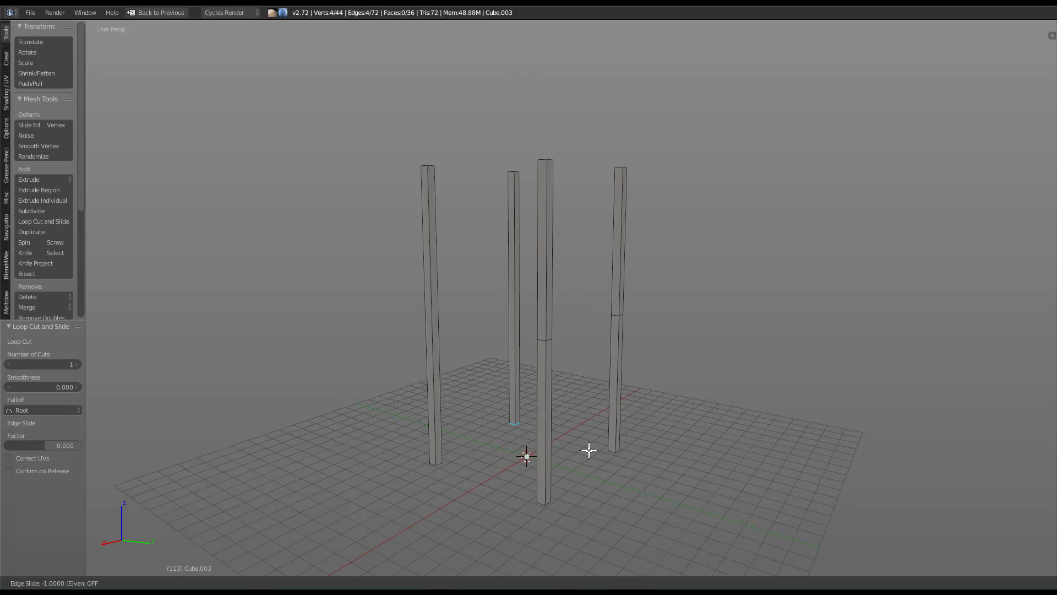
left_click(646, 320)
middle_click_drag(565, 379, 638, 304)
key("ctrl+r")
scroll(639, 309, "up", 1)
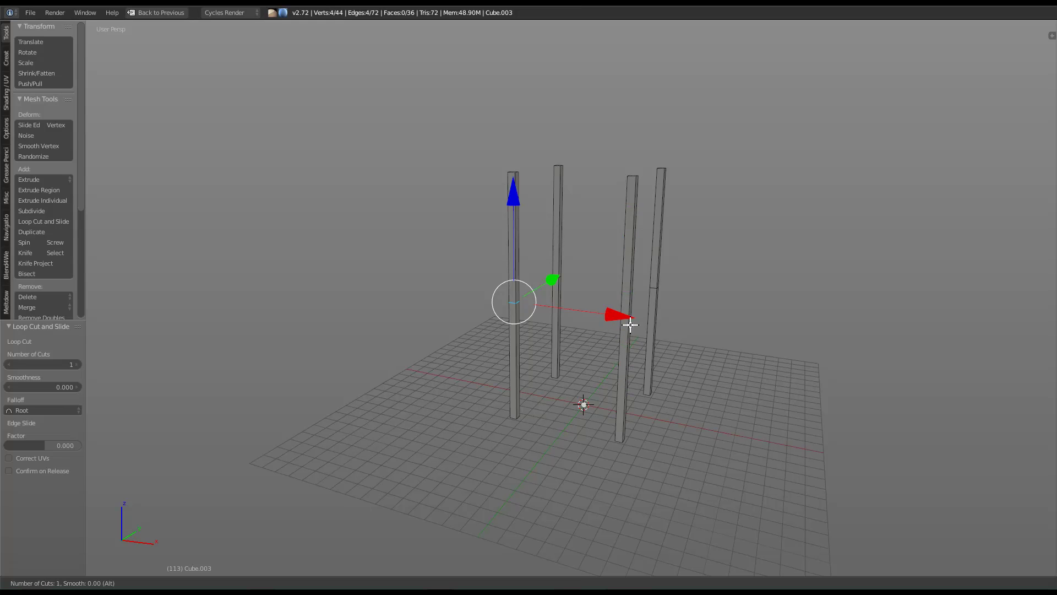
left_click(634, 305)
left_click(632, 306)
Bevel the mid-height edge loops of all four posts almost to their ends, with amount 19.419 and 5 segments.
mouse_move(702, 296)
middle_mouse_down()
mouse_move(684, 299)
mouse_move(682, 289)
middle_mouse_up()
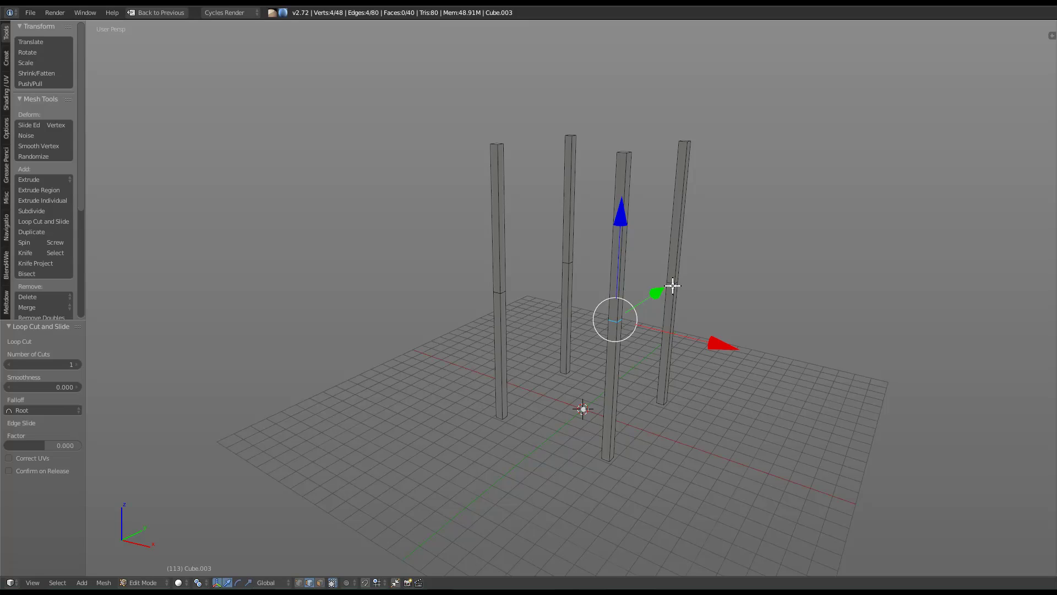
right_click(669, 282)
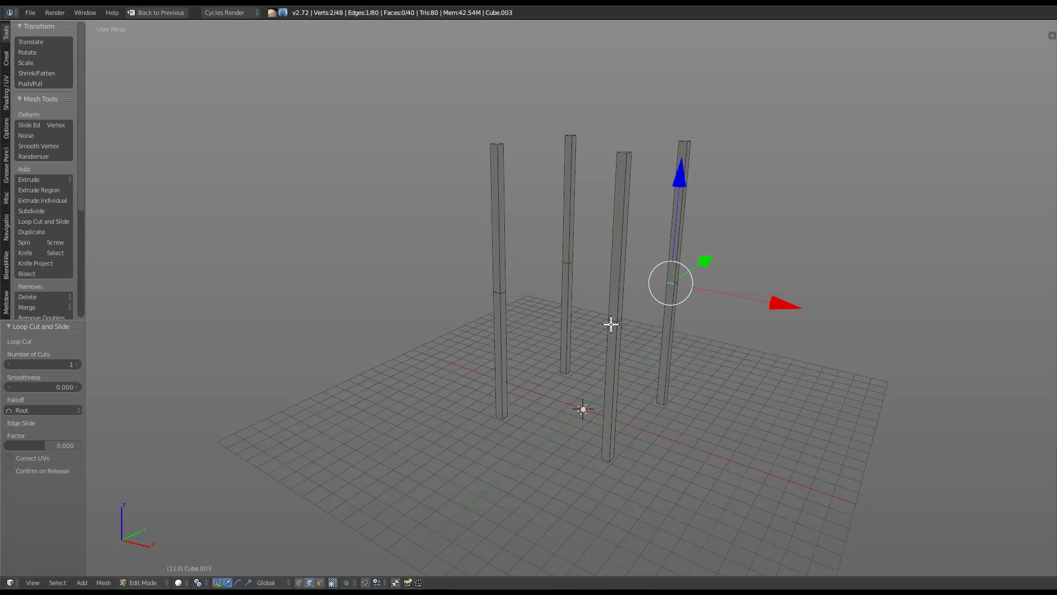
right_click(612, 320, "shift")
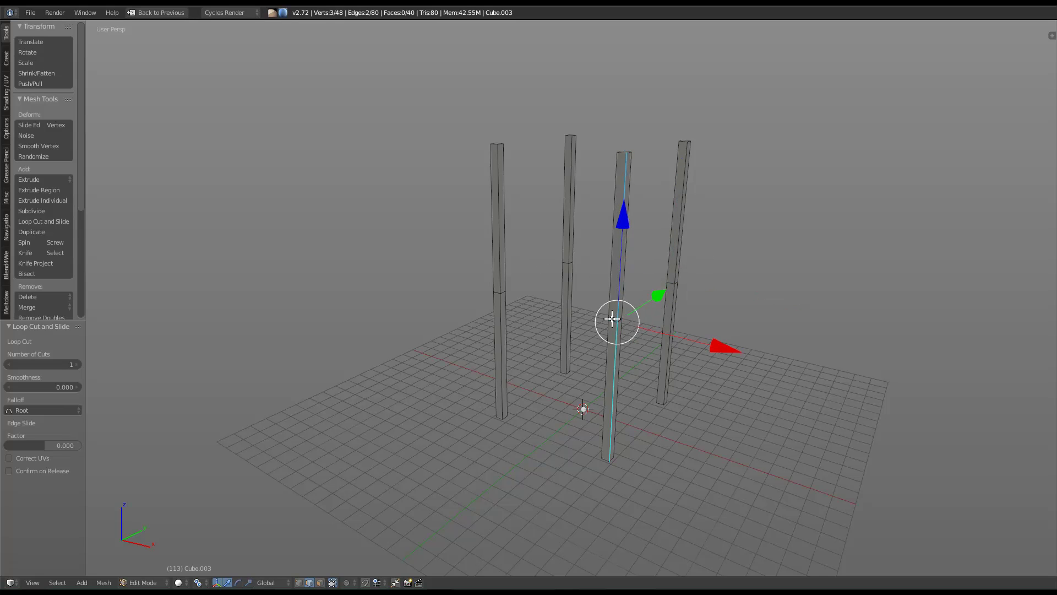
right_click(666, 287, "alt+shift")
key("ctrl+space")
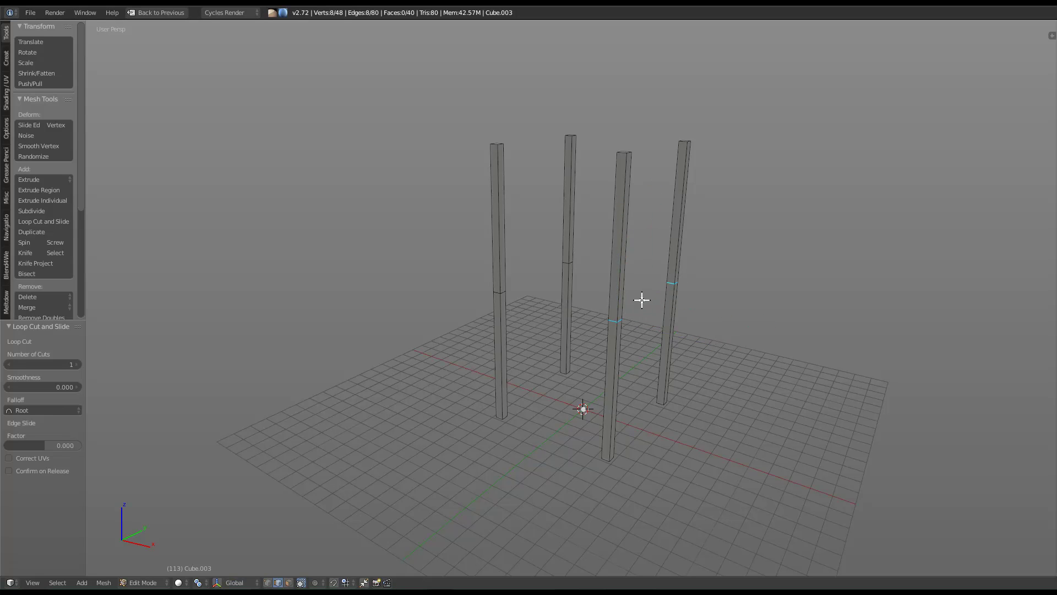
right_click(565, 263, "alt+shift")
right_click(498, 293, "alt+shift")
key("ctrl+b")
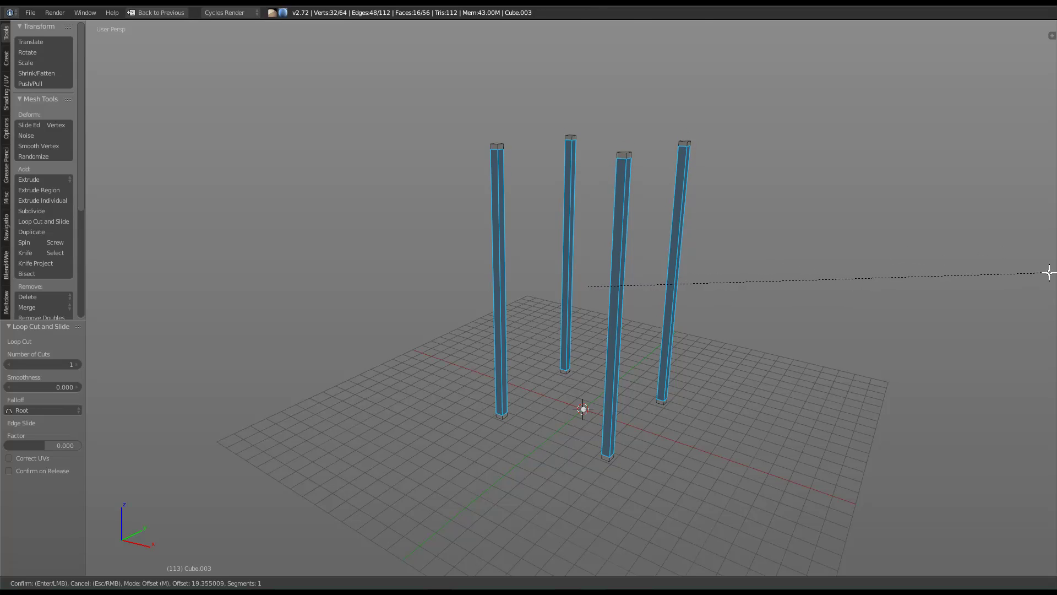
right_click(713, 256)
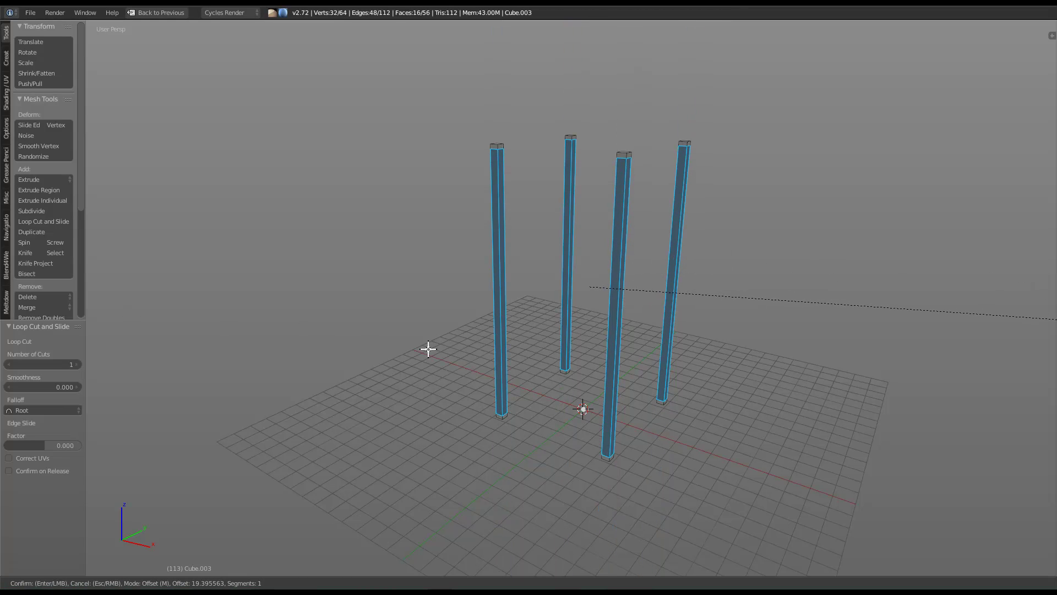
scroll(429, 348, "up", 5)
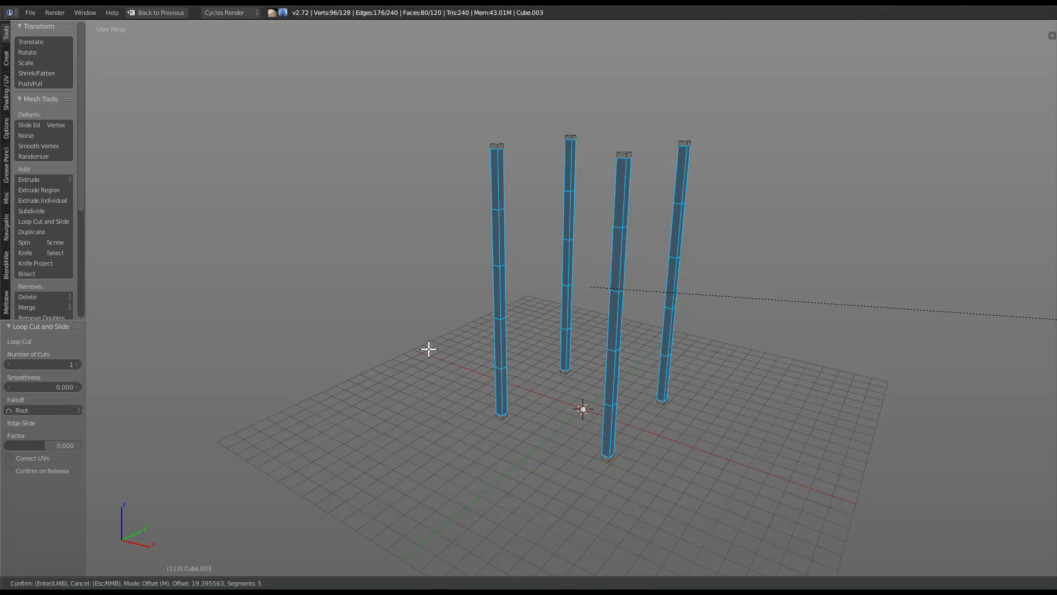
left_click(428, 348)
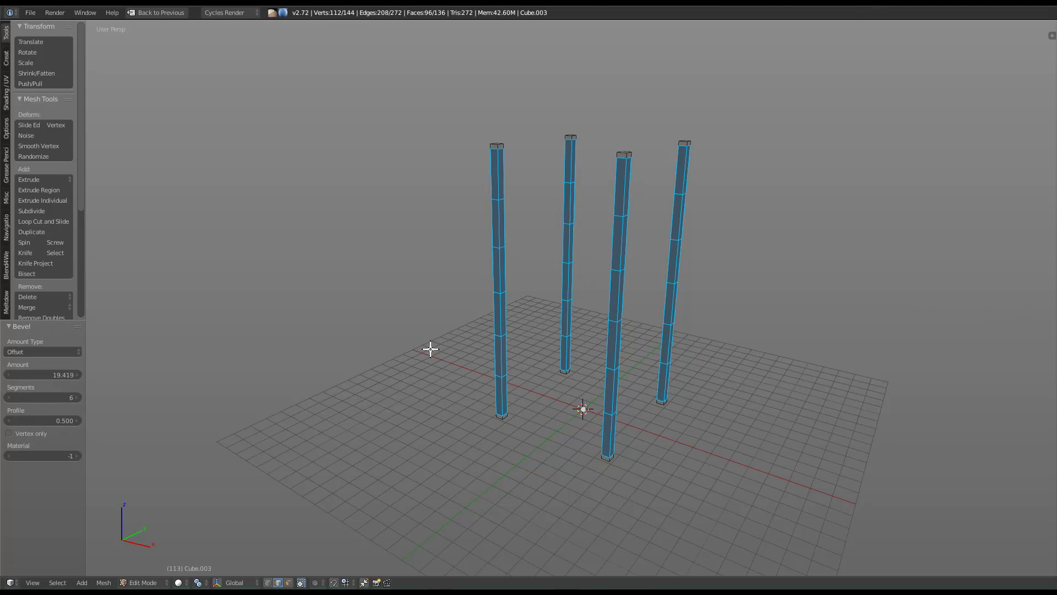
left_click(10, 397)
Add a centred lengthwise loop cut running over the top of the nearest corner post.
middle_click_drag(409, 310, 556, 276)
key("ctrl+r")
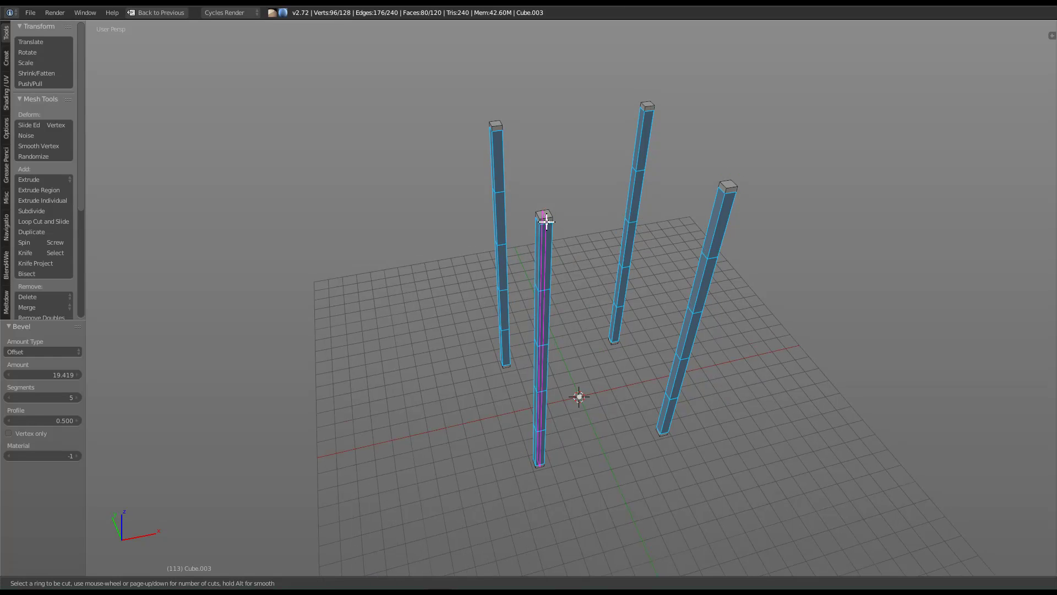
left_click(546, 221)
right_click(547, 221)
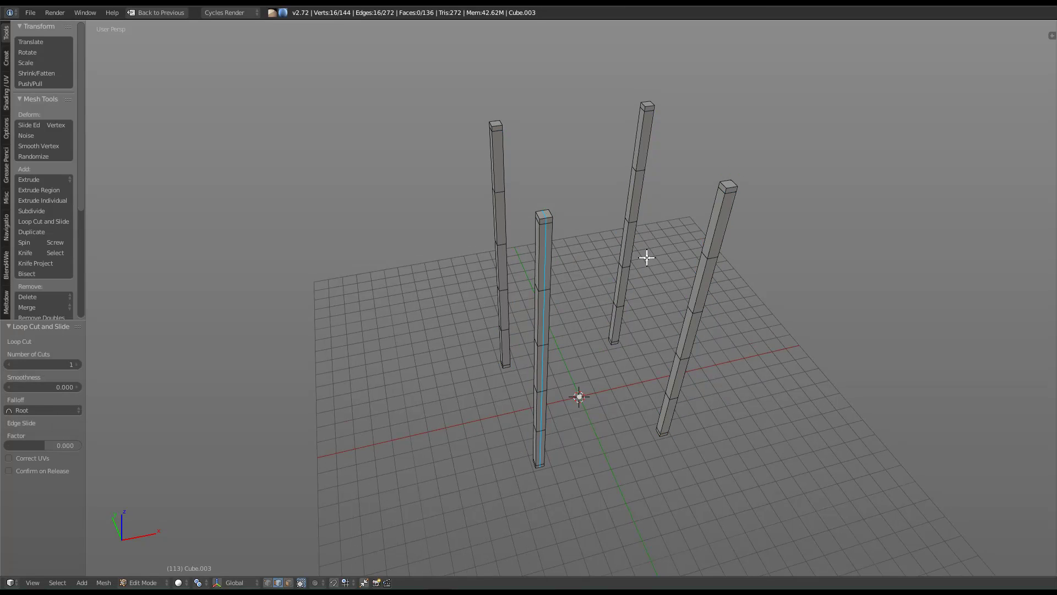
key("ctrl+r")
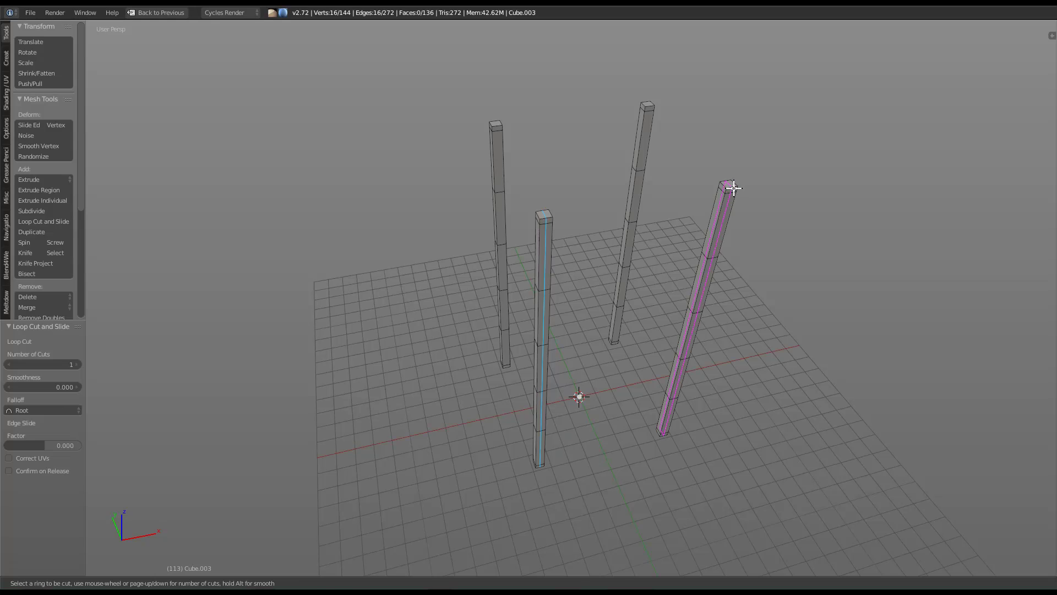
left_click(734, 188)
left_click(734, 188)
key("ctrl+z")
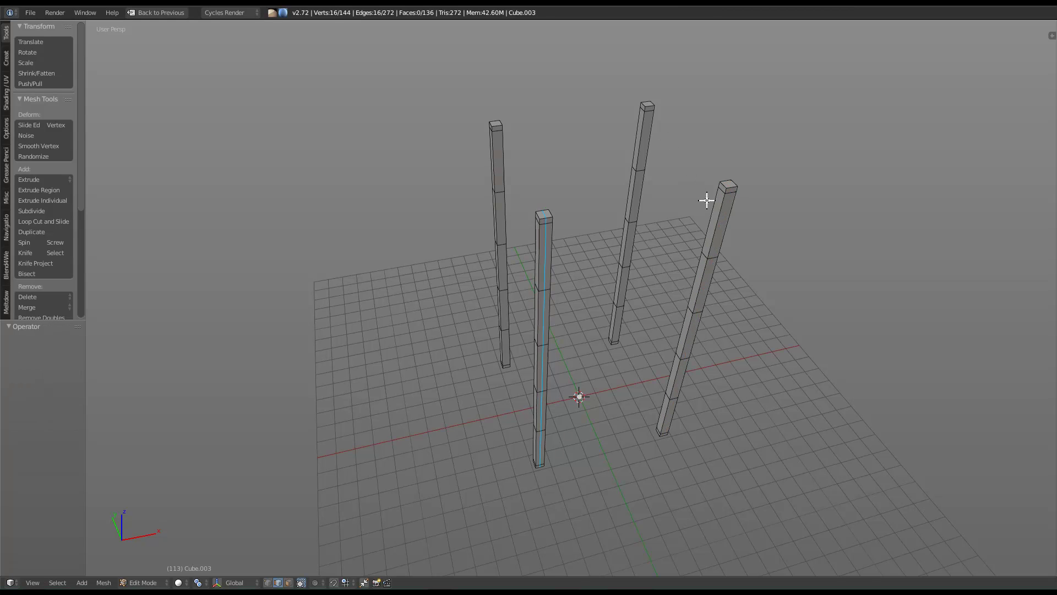
Add one centred lengthwise loop cut to each of the other three corner posts.
key("ctrl+r")
left_click(730, 183)
left_click(730, 183)
key("ctrl+r")
left_click(648, 107)
left_click(647, 107)
key("ctrl+r")
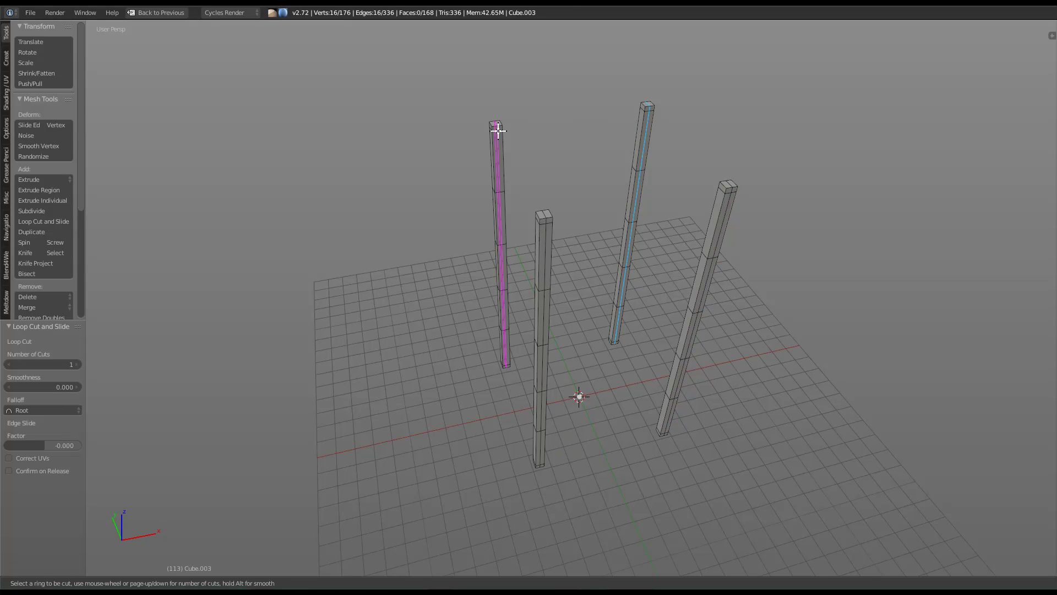
left_click(498, 131)
left_click(497, 130)
Add a second centred lengthwise loop cut, perpendicular to the first, to each of the four posts.
key("ctrl+r")
left_click(495, 124)
left_click(496, 123)
key("ctrl+r")
left_click(644, 106)
left_click(644, 106)
key("ctrl+r")
left_click(538, 215)
left_click(538, 216)
key("ctrl+r")
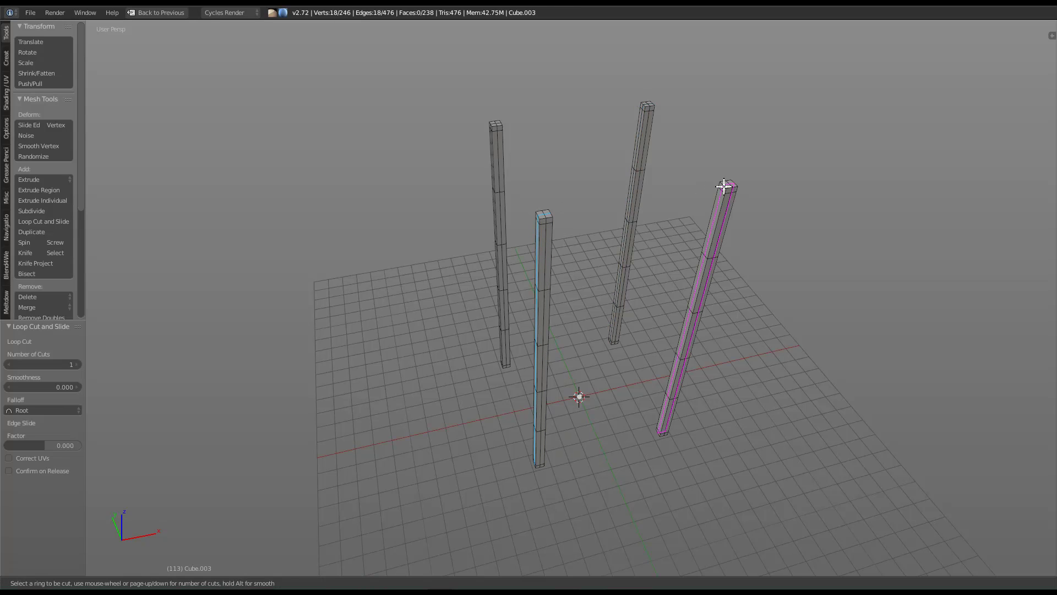
left_click(724, 186)
left_click(725, 186)
Bevel both lengthwise edge loops on all four posts by an offset of about 0.375 with 1 segment, and leave mesh editing.
mouse_move(505, 333)
middle_mouse_down()
mouse_move(550, 340)
mouse_move(524, 330)
middle_mouse_up()
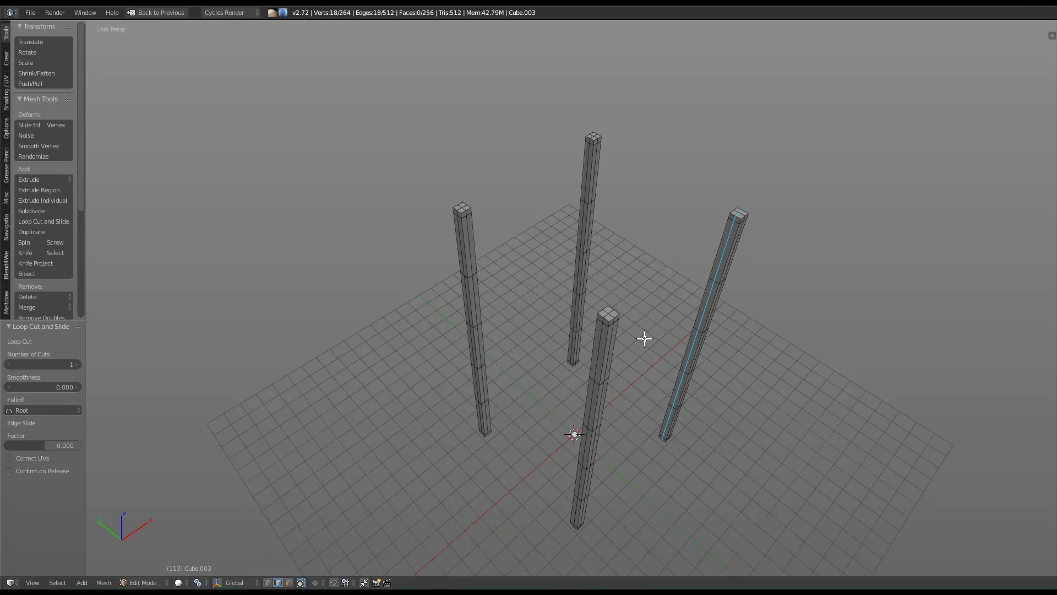
scroll(642, 337, "up", 3)
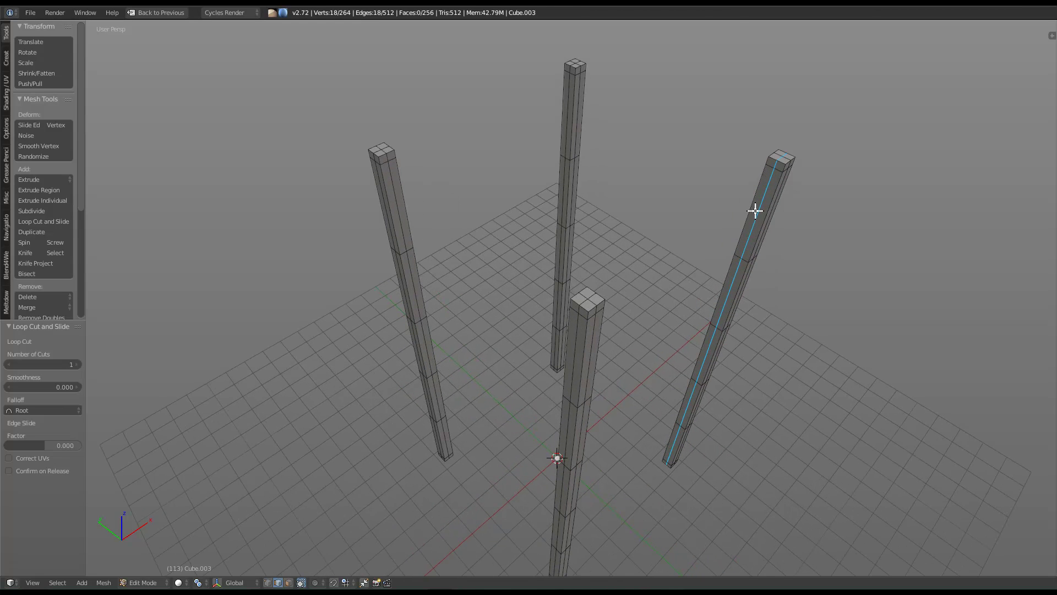
right_click(785, 158, "alt+shift")
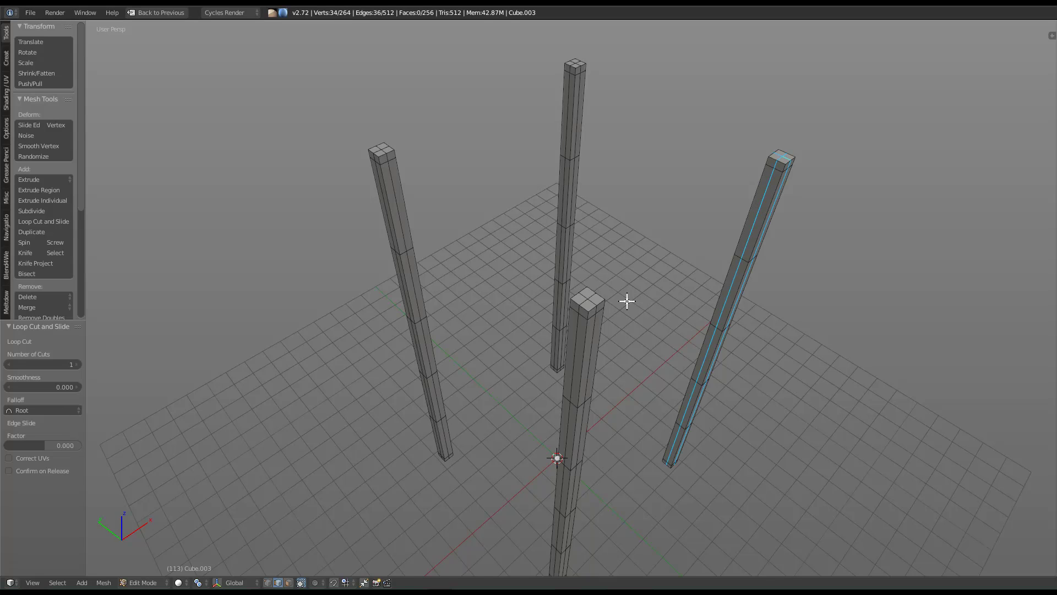
right_click(592, 327, "alt+shift")
right_click(577, 329, "alt+shift")
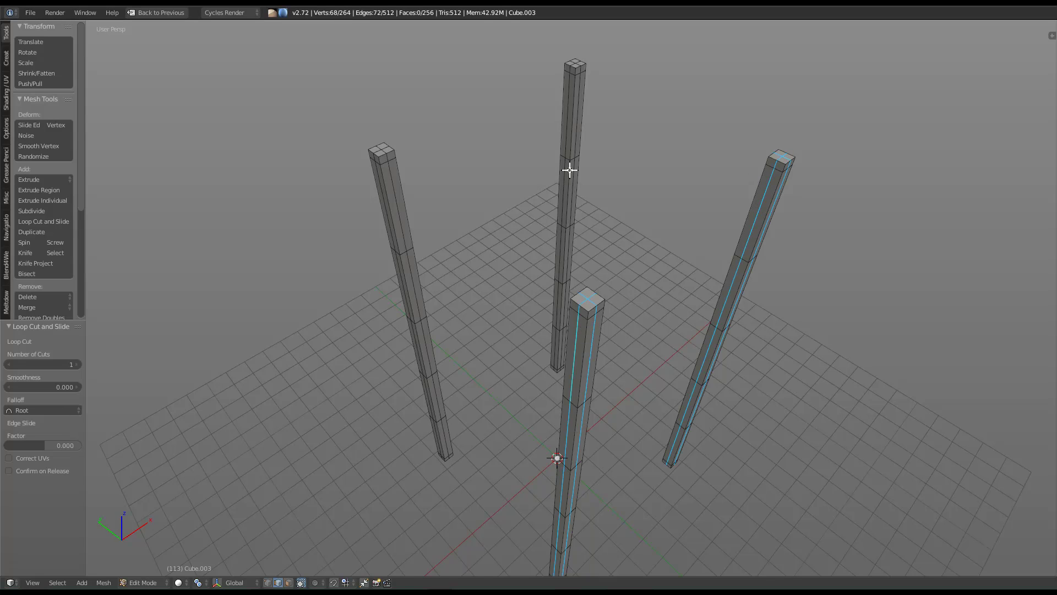
right_click(567, 139, "alt+shift")
right_click(578, 98, "alt+shift")
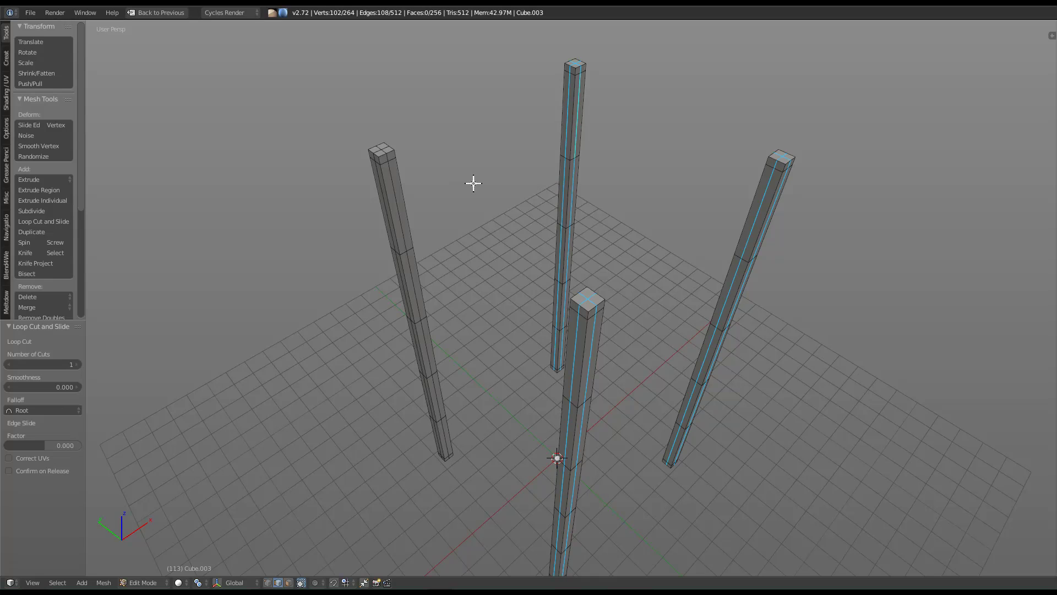
right_click(396, 190, "alt+shift")
middle_click_drag(397, 190, 419, 247)
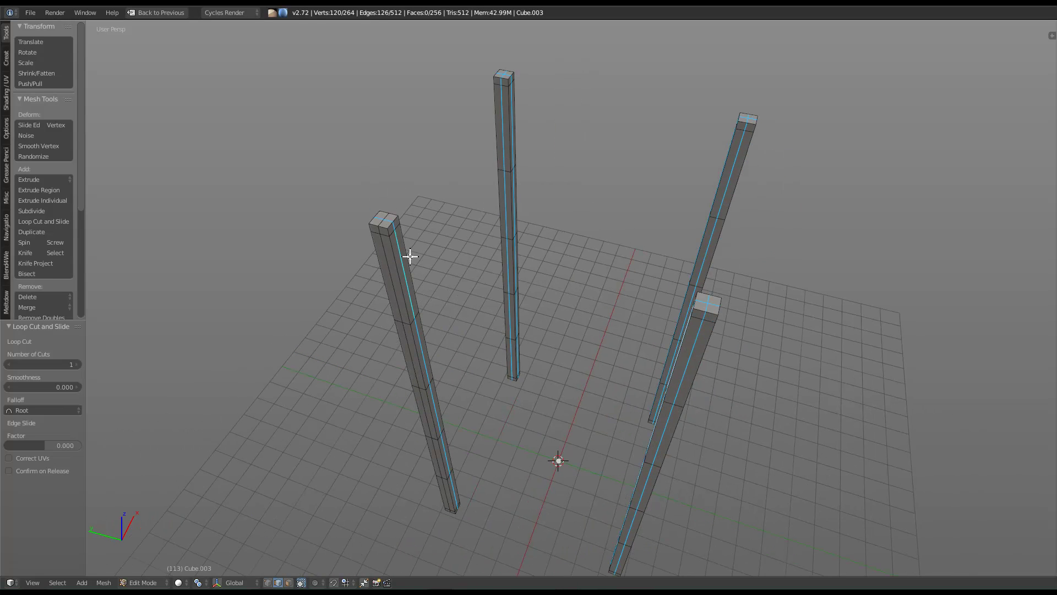
right_click(389, 269, "alt+shift")
mouse_move(619, 373)
middle_mouse_down()
mouse_move(633, 382)
mouse_move(634, 369)
middle_mouse_up()
key("ctrl+b")
scroll(849, 332, "up", 4)
scroll(848, 335, "down", 4)
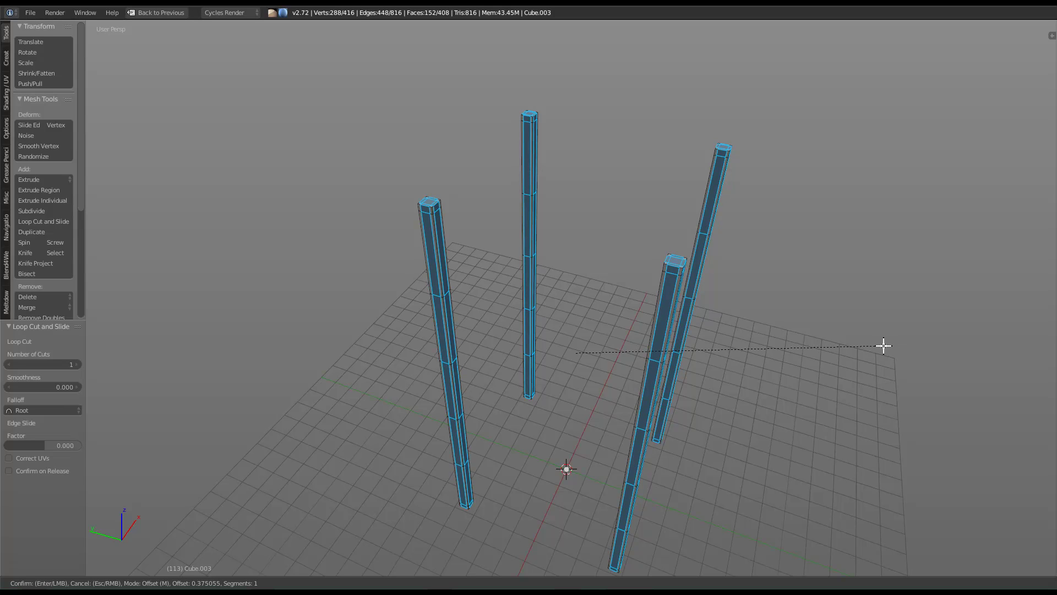
left_click(884, 345)
middle_click_drag(654, 337, 672, 324)
key("Tab")
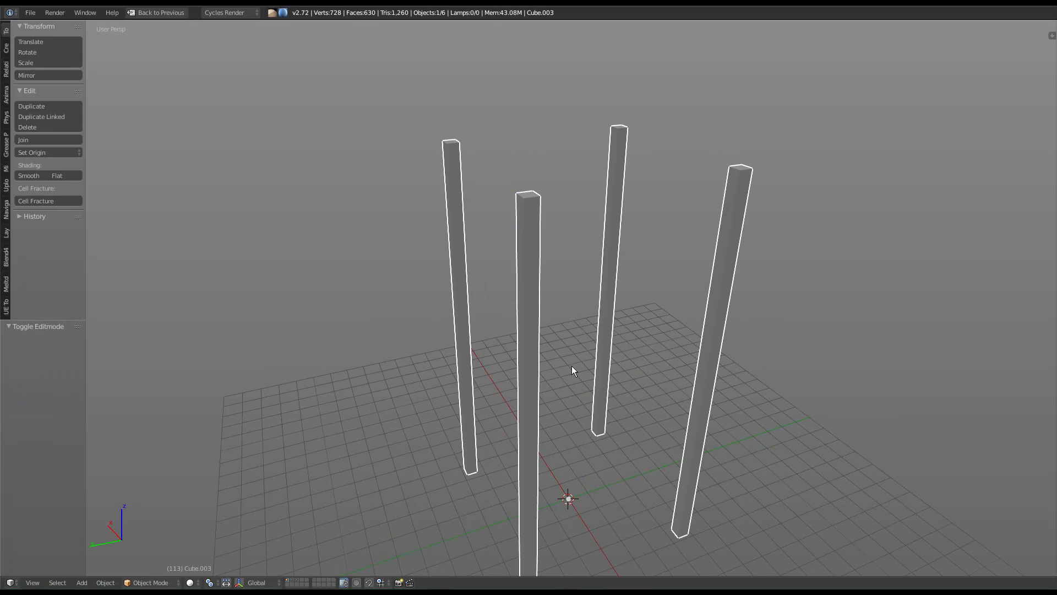
Add level 2 subdivision to the corner posts and shade them smooth.
middle_click_drag(590, 359, 598, 356)
key("space")
type("sub")
key("Return")
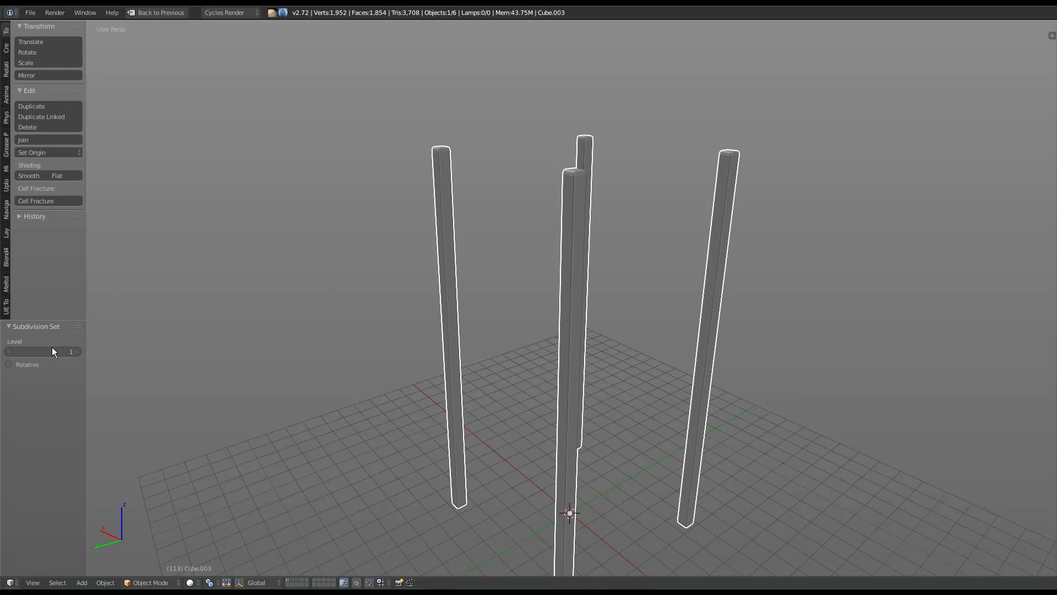
left_click(78, 350)
middle_click_drag(318, 307, 334, 318)
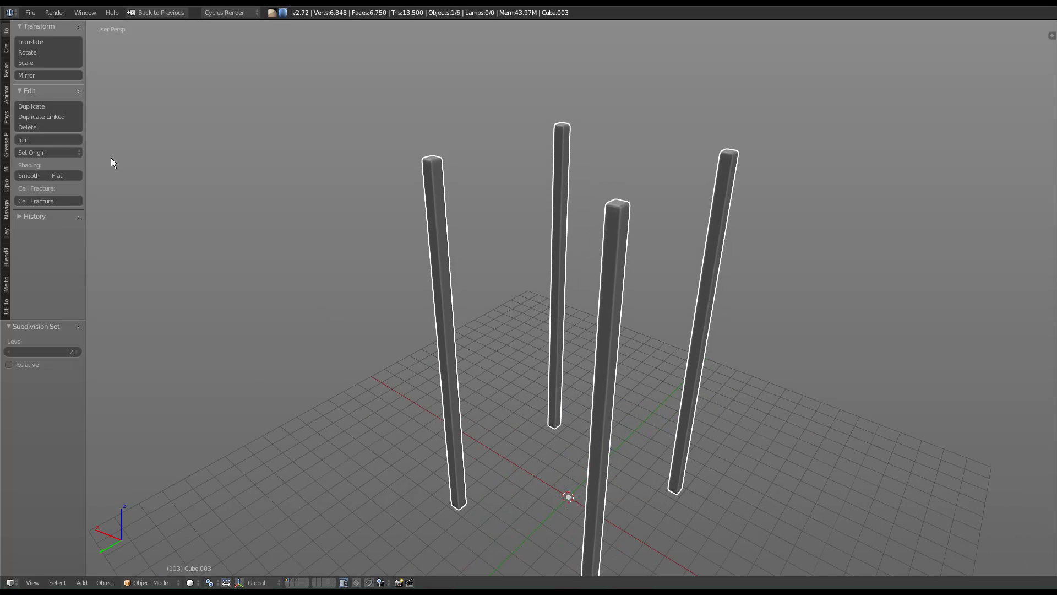
left_click(40, 176)
Return to edge editing on the posts and select the horizontal edge loop just below the top of each one.
middle_click_drag(350, 344, 655, 266)
key("Tab")
right_click(655, 205)
mouse_move(661, 204)
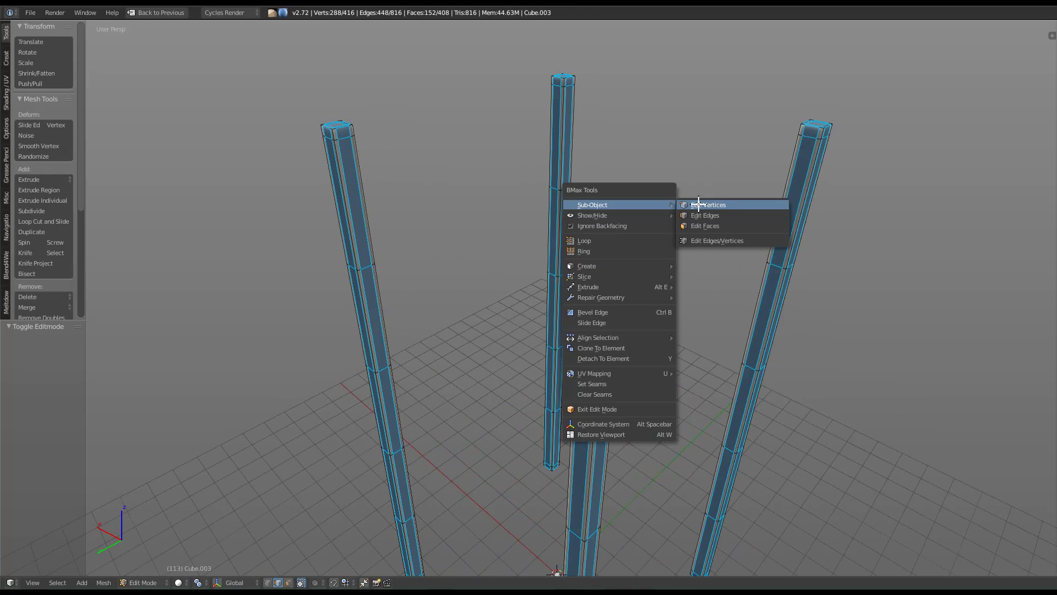
left_click(714, 215)
left_click(810, 138, "alt")
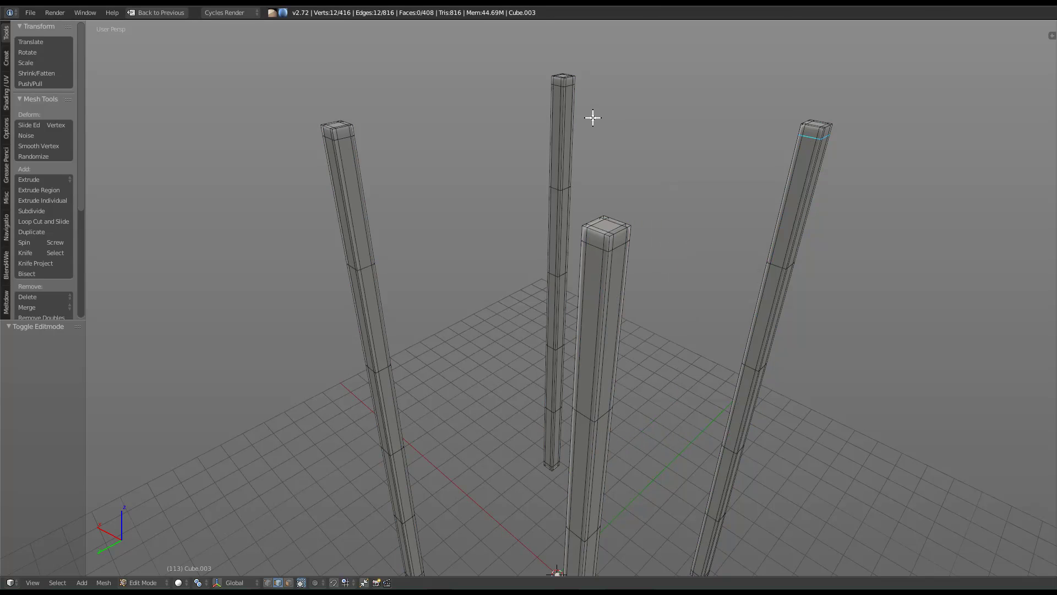
left_click(568, 85, "alt+shift")
left_click(347, 138, "alt+shift")
left_click(584, 245, "alt+shift")
key("Tab")
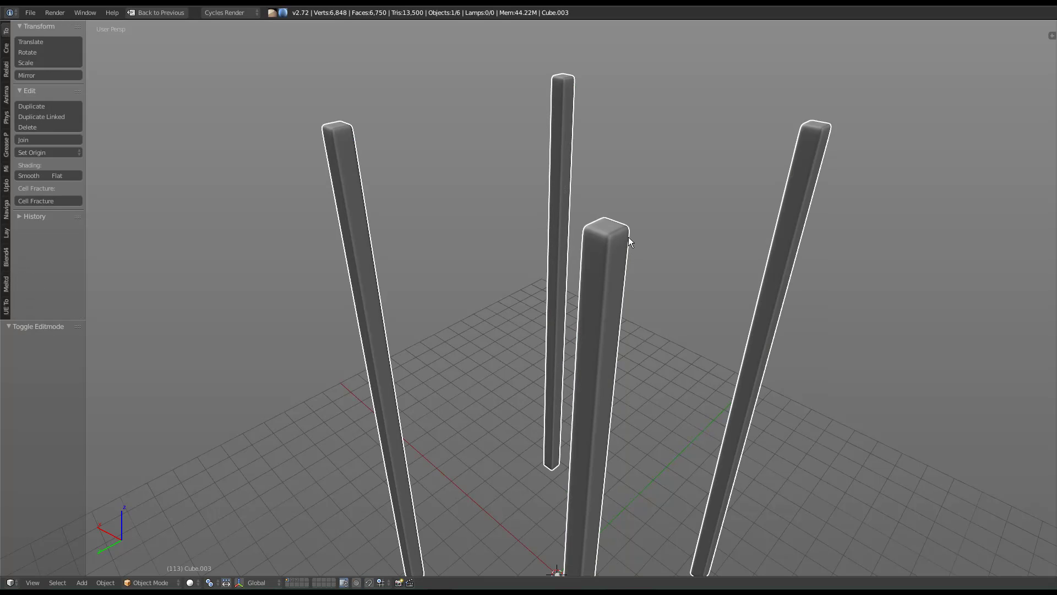
key("Tab")
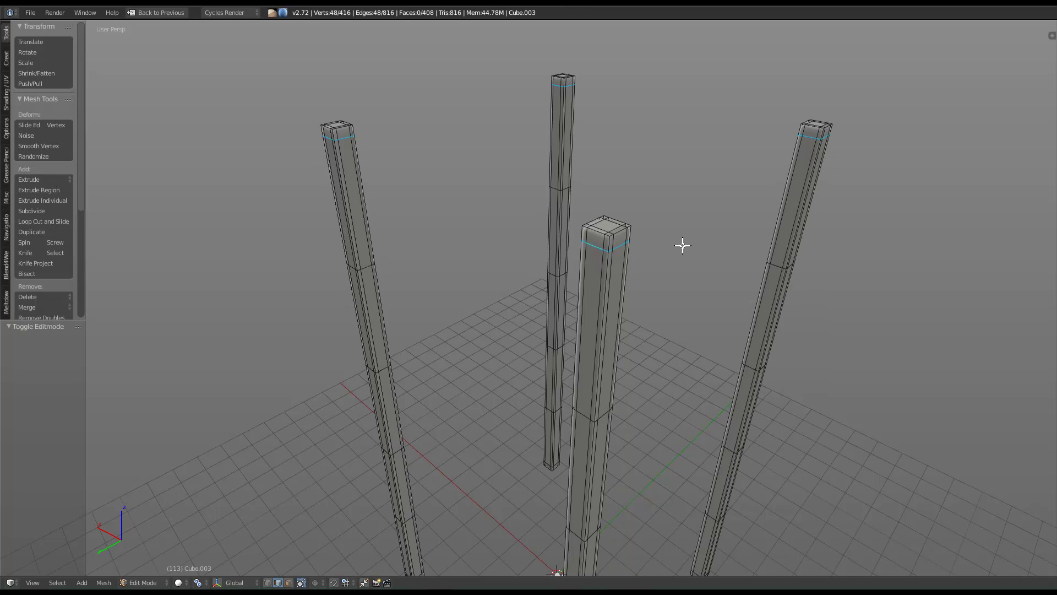
Raise the upper edge loops of all four posts along Z, close to the post tops, to tighten the rounded ends.
key("g")
key("z")
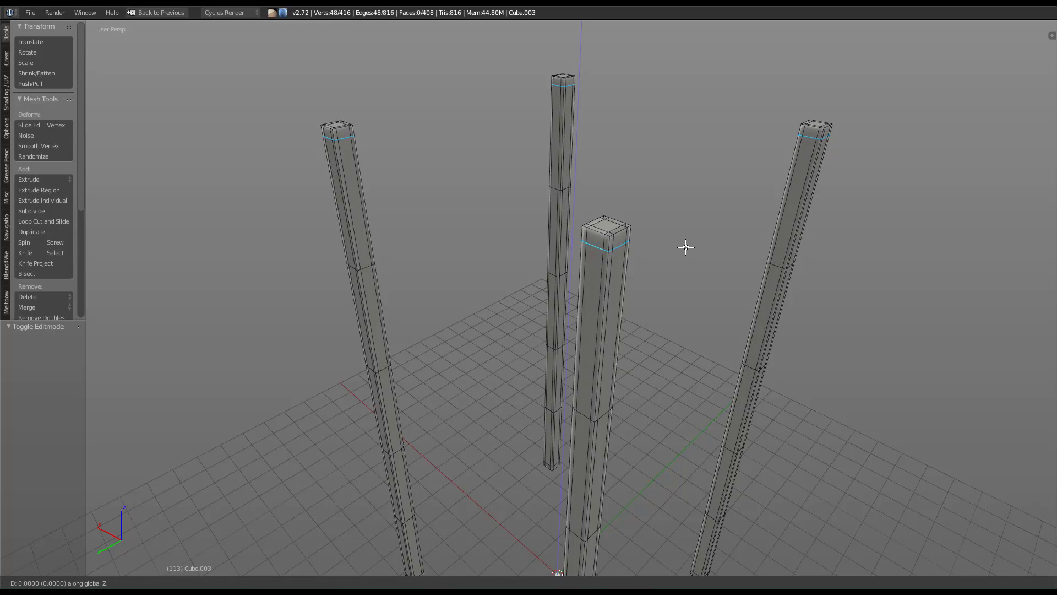
left_click(698, 173)
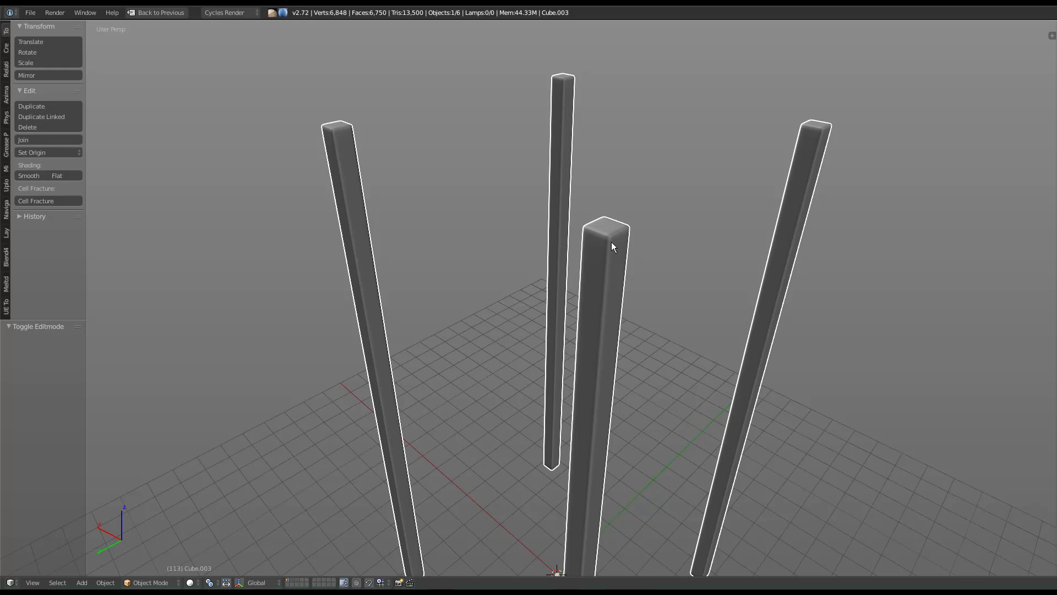
middle_click_drag(613, 246, 630, 250)
mouse_move(718, 283)
middle_mouse_down()
mouse_move(688, 270)
mouse_move(705, 273)
middle_mouse_up()
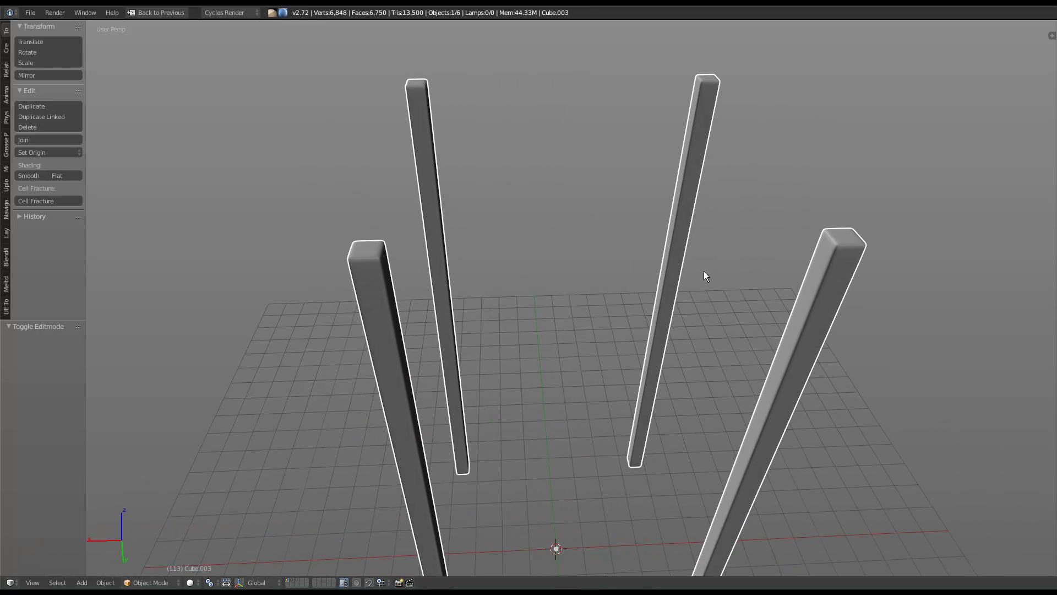
middle_click_drag(556, 302, 587, 338)
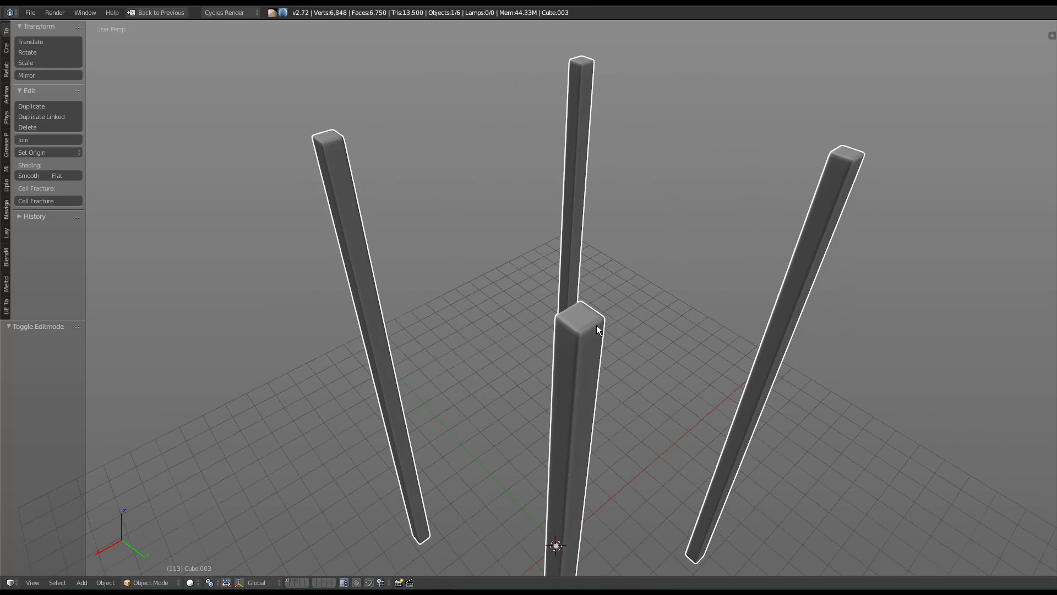
key("Tab")
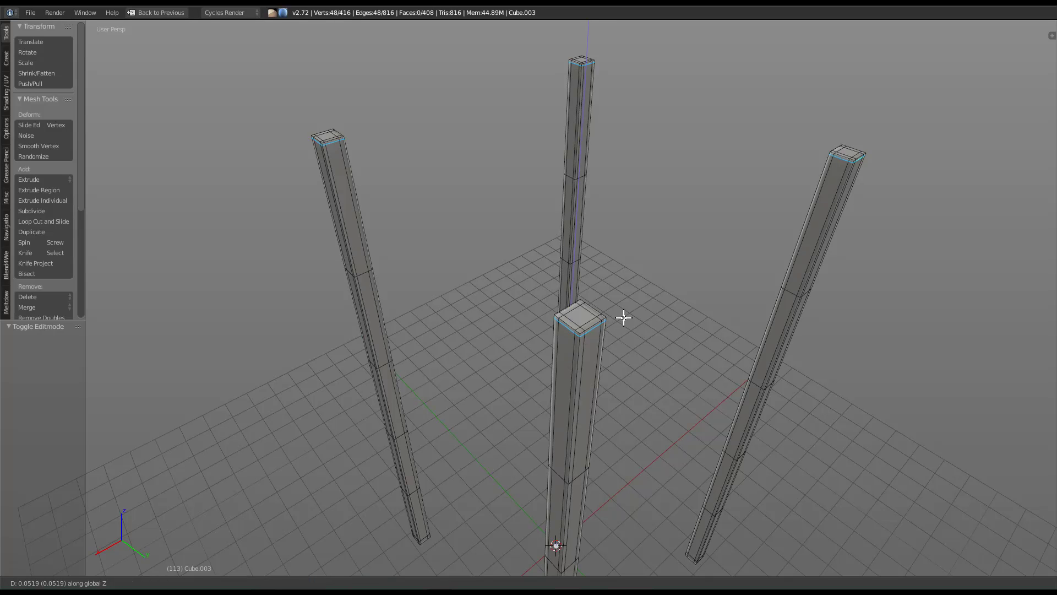
key("Tab")
Select the edge loops near the bottoms of all four posts and lower them along Z toward the ends.
middle_click_drag(606, 340, 645, 341, "ctrl")
middle_click_drag(655, 440, 591, 419)
key("Tab")
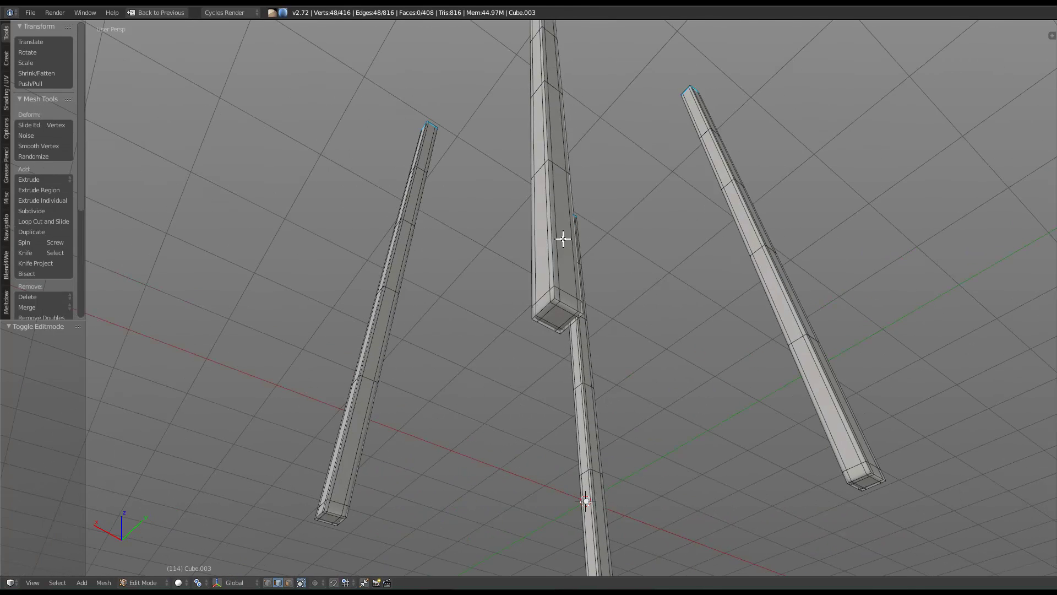
right_click(843, 467, "alt+shift")
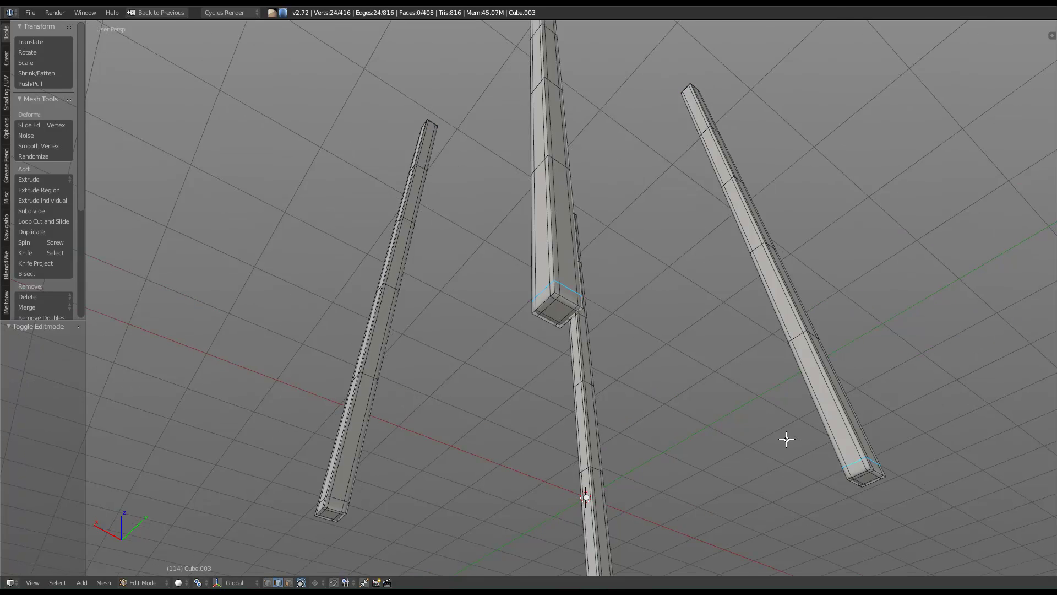
middle_click_drag(786, 474, 703, 439)
right_click(344, 435, "alt+shift")
key("g")
key("z")
left_click(606, 421)
Check the posts' lower ends in object mode and lower the bottom edge loops about 0.04 further along Z.
key("Tab")
middle_click_drag(612, 421, 668, 442)
key("Tab")
key("g")
key("z")
left_click(667, 438)
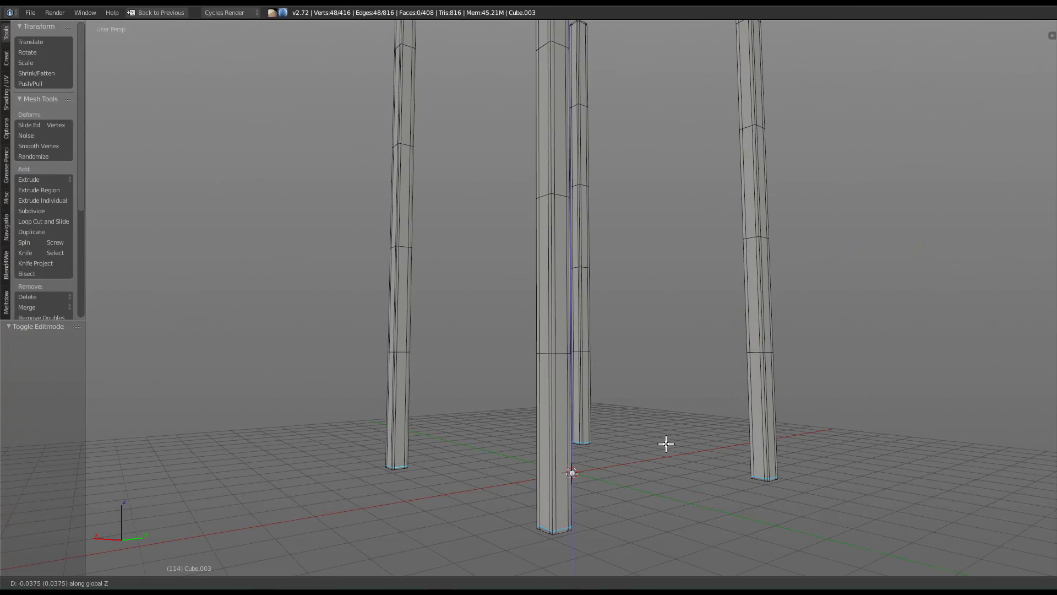
key("Tab")
Unhide all hidden parts of the frame model and deselect everything.
middle_click_drag(620, 353, 609, 276)
scroll(606, 274, "down", 3)
middle_click_drag(592, 365, 519, 320)
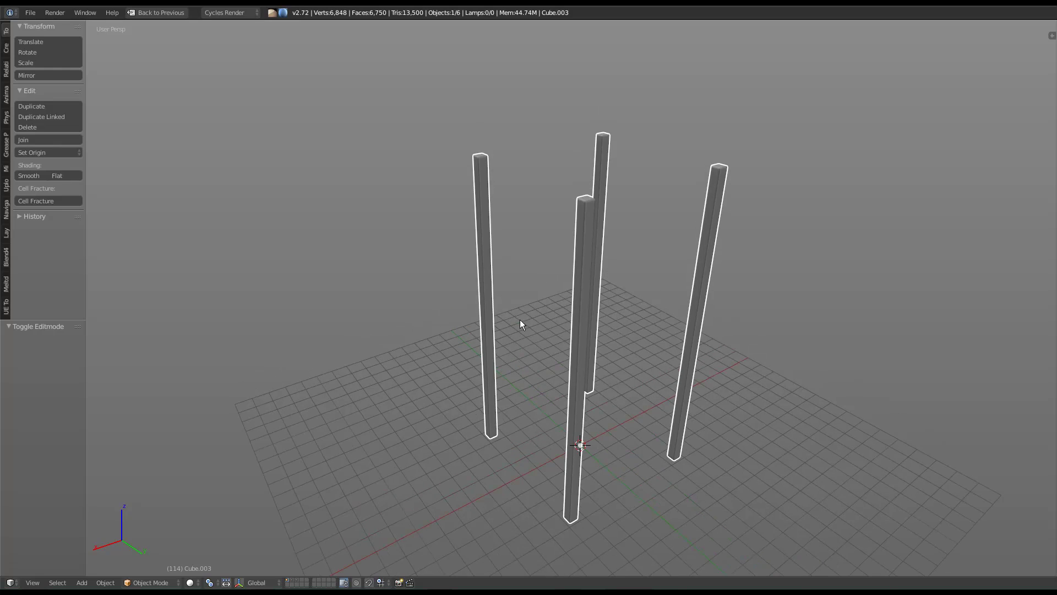
key("alt+h")
middle_click_drag(625, 390, 592, 376)
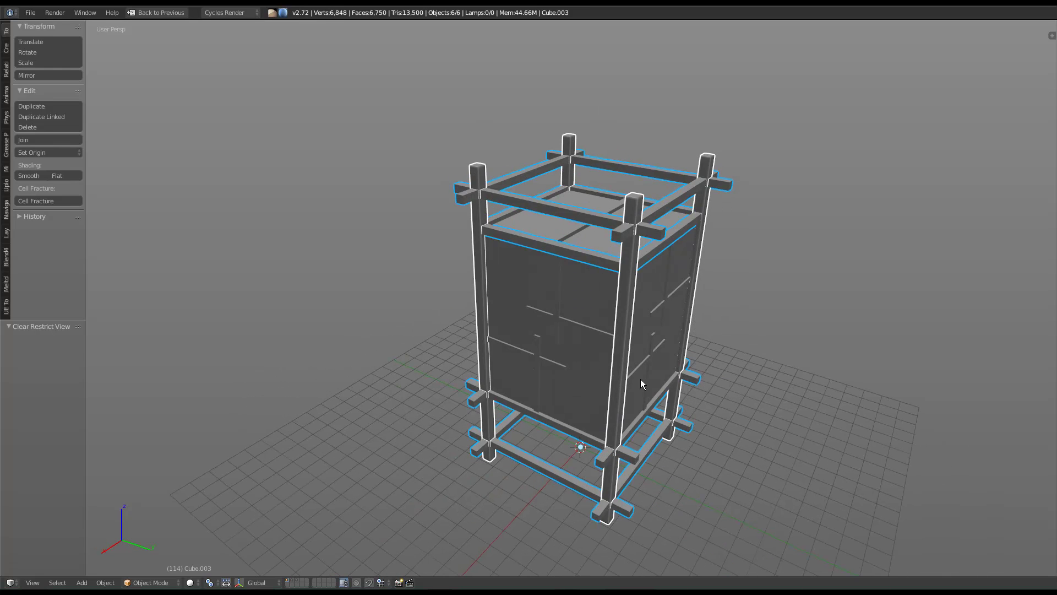
key("a")
middle_click_drag(685, 434, 692, 389)
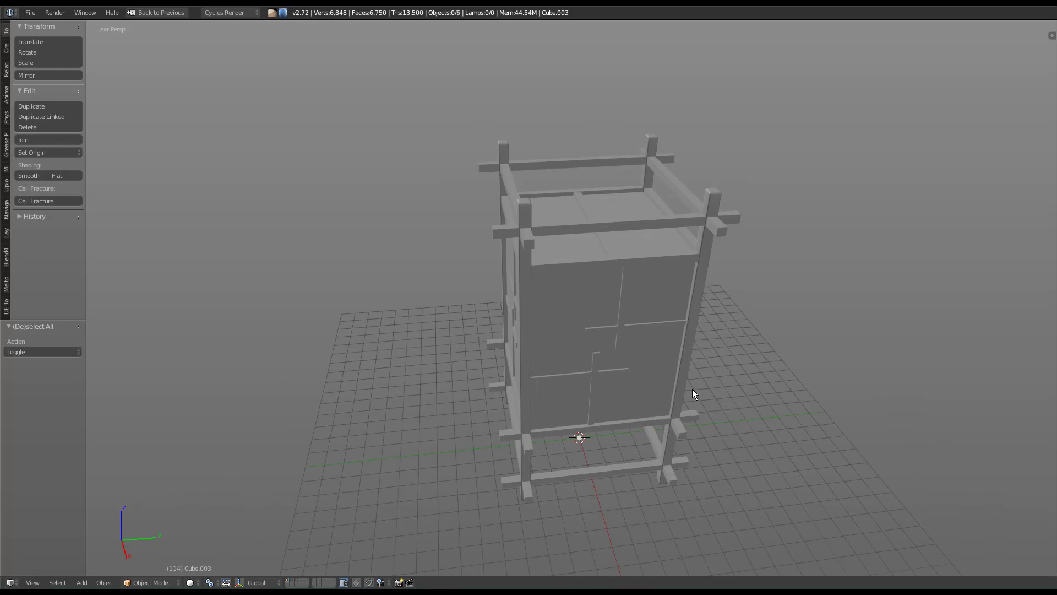
middle_click_drag(688, 348, 676, 310)
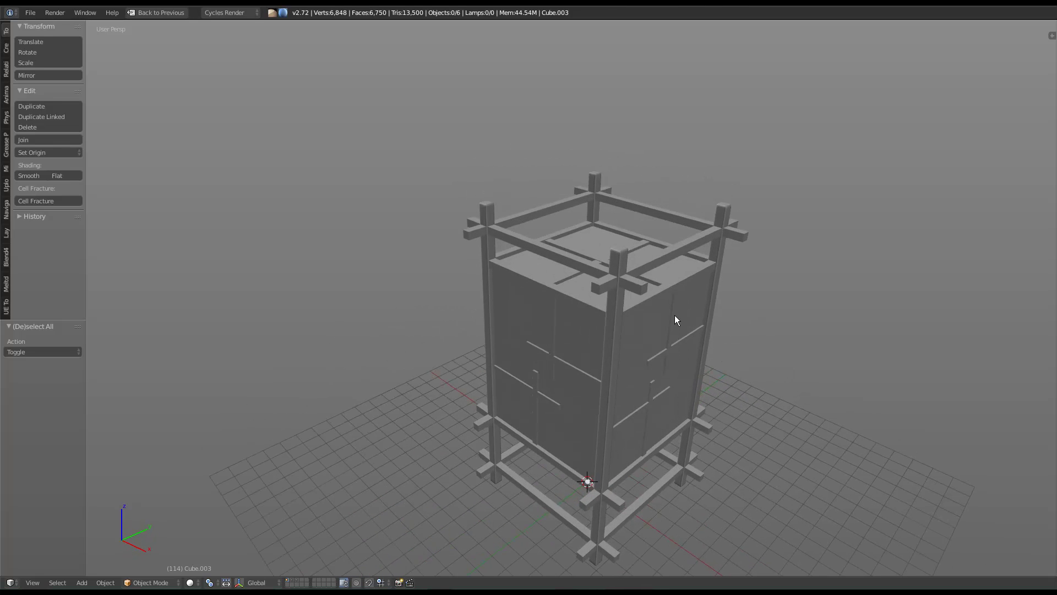
Select the four-post object and open its mesh for editing with the post tops in close view.
scroll(676, 310, "up", 2)
scroll(626, 346, "up", 2)
scroll(625, 345, "up", 2)
right_click(627, 344)
key("Tab")
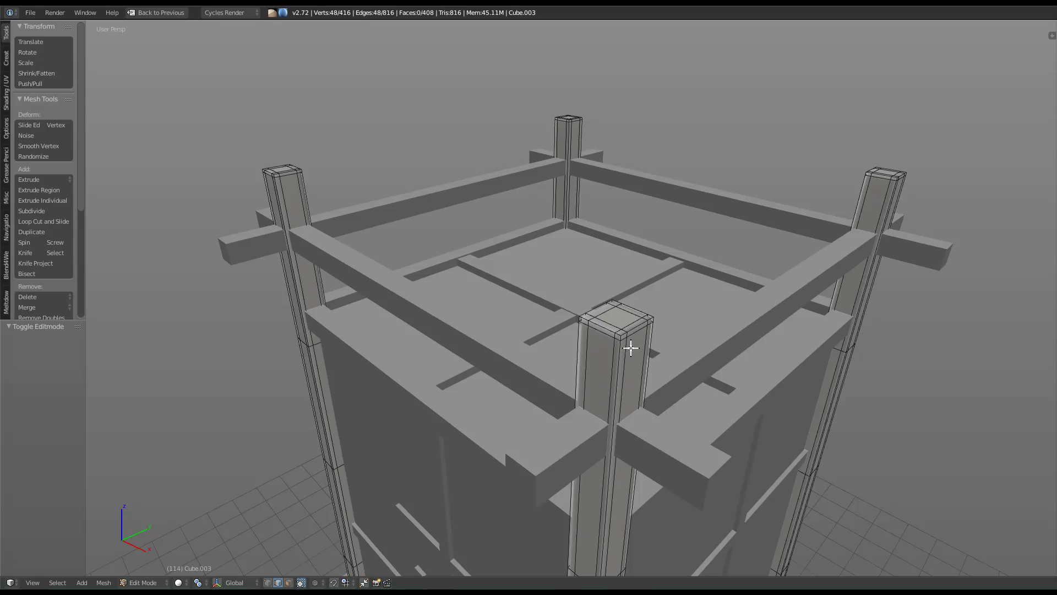
key("ctrl+r")
left_click(620, 336)
right_click(619, 337)
key("ctrl+z")
Add a centred edge loop in the narrow top band of the nearest post, checking it in object mode before resuming mesh editing.
key("ctrl+r")
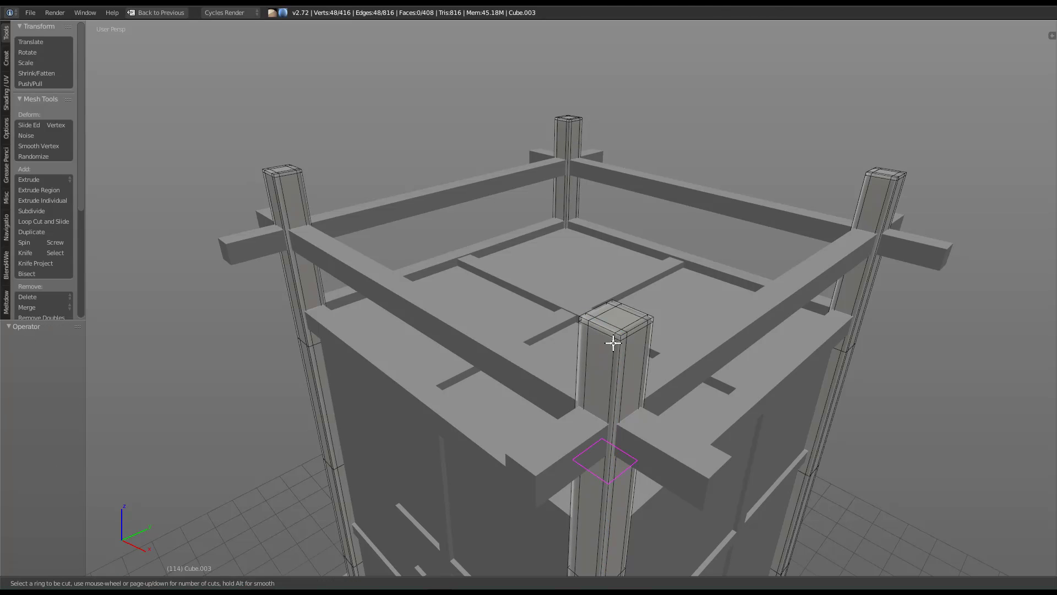
right_click(622, 336)
key("Tab")
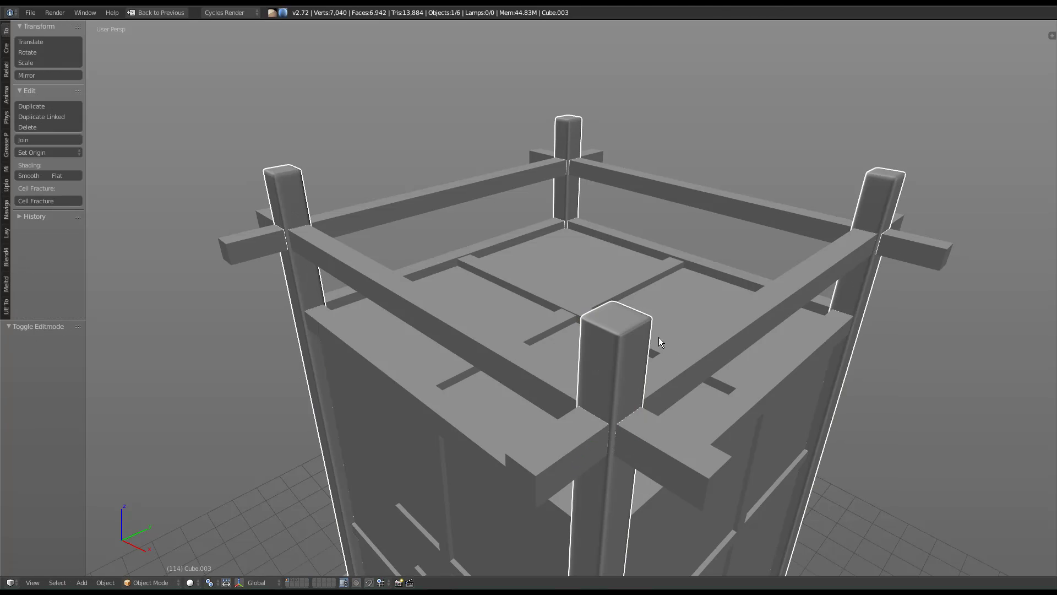
middle_click_drag(684, 359, 720, 370)
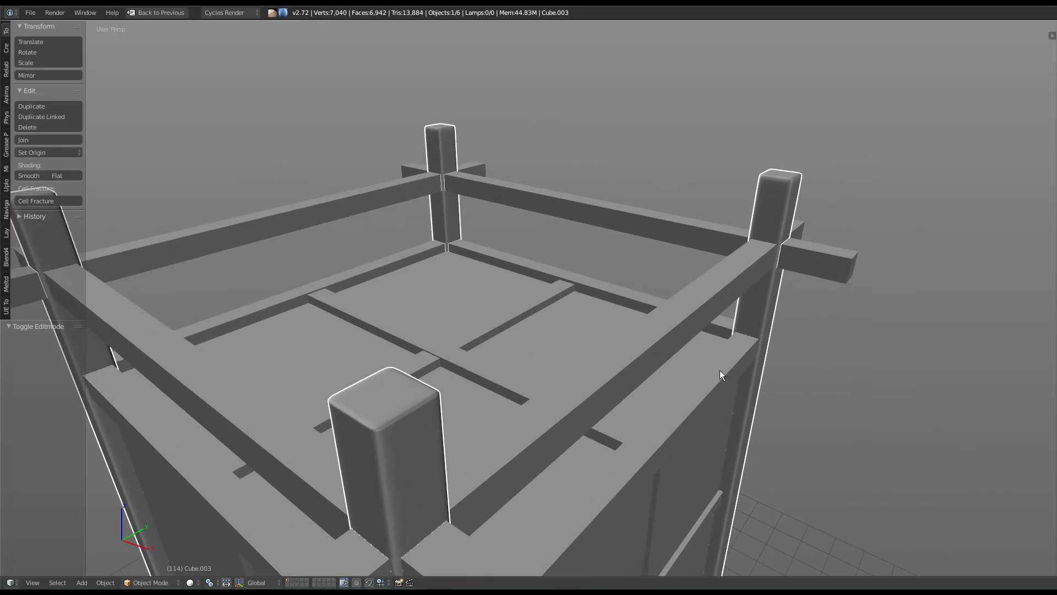
scroll(719, 370, "up", 5)
key("Tab")
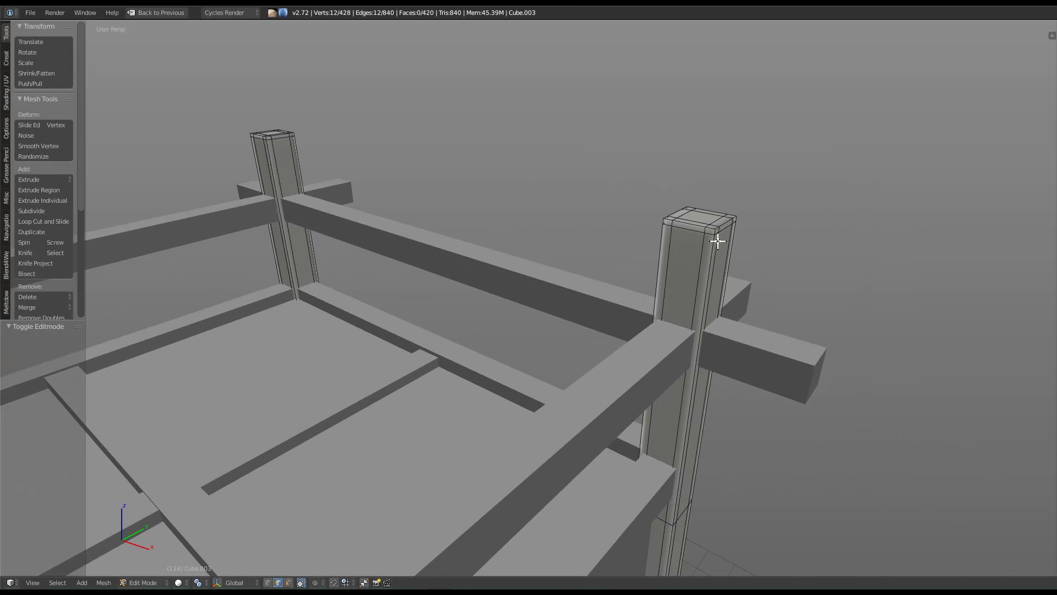
key("ctrl+r")
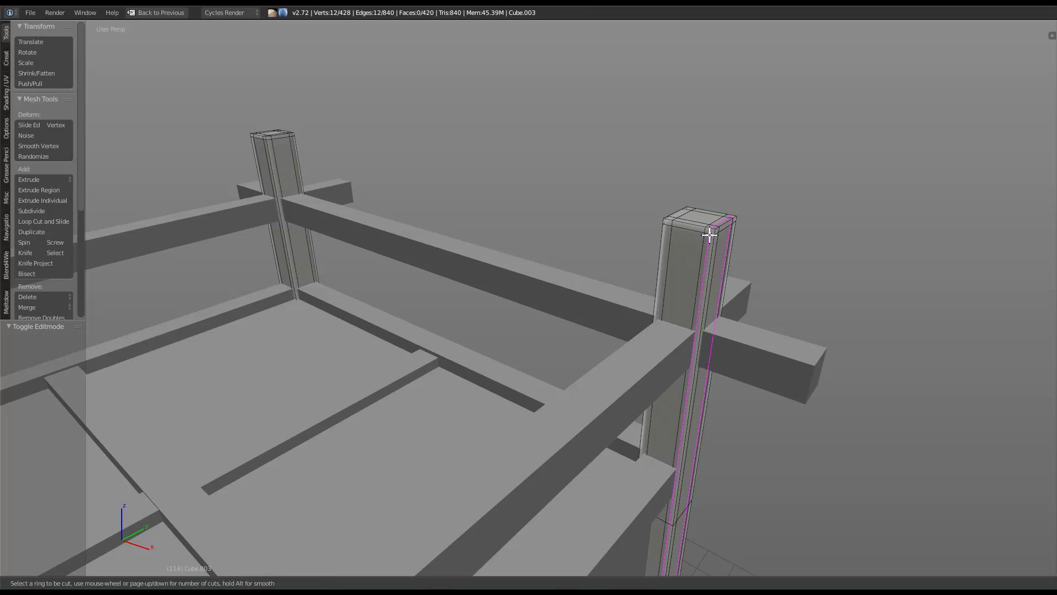
left_click(700, 227)
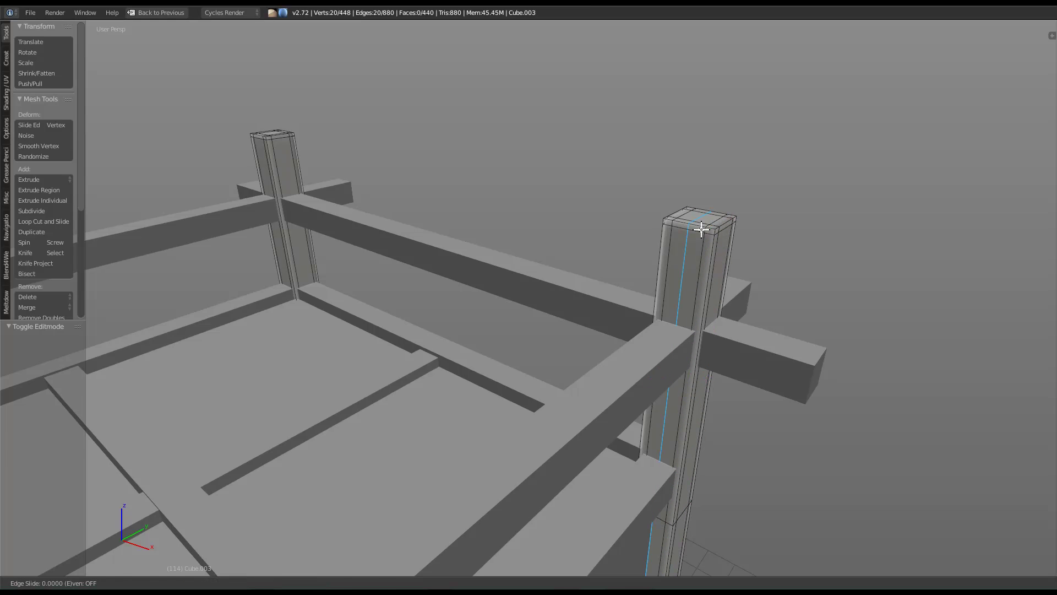
right_click(690, 236)
key("ctrl+z")
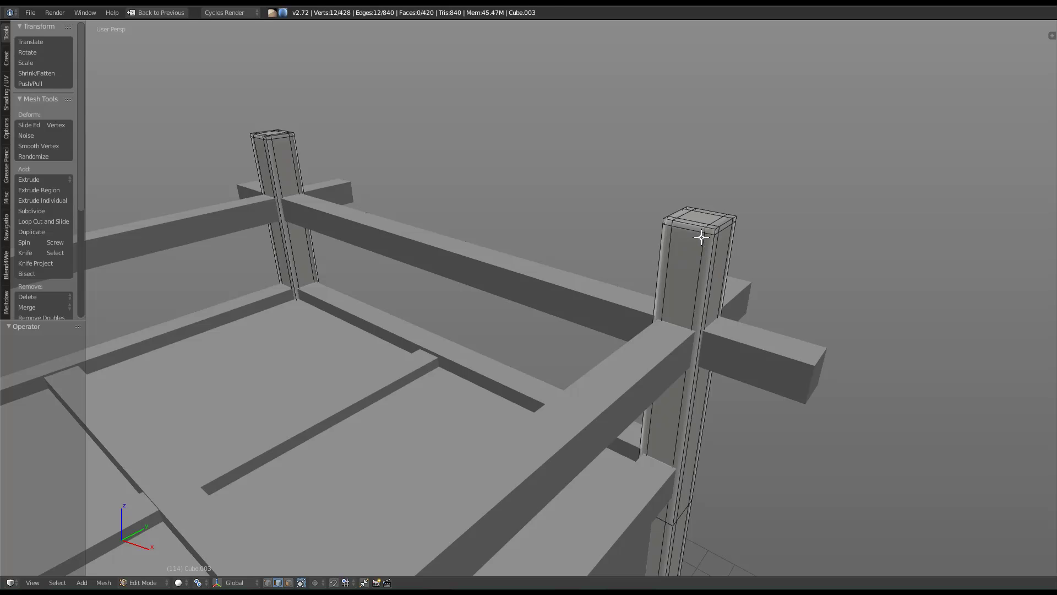
Focus on the top corner edge of the right-hand post and add one centred edge loop in its narrow top band.
key("ctrl+e")
right_click(712, 228)
key("KP_Decimal")
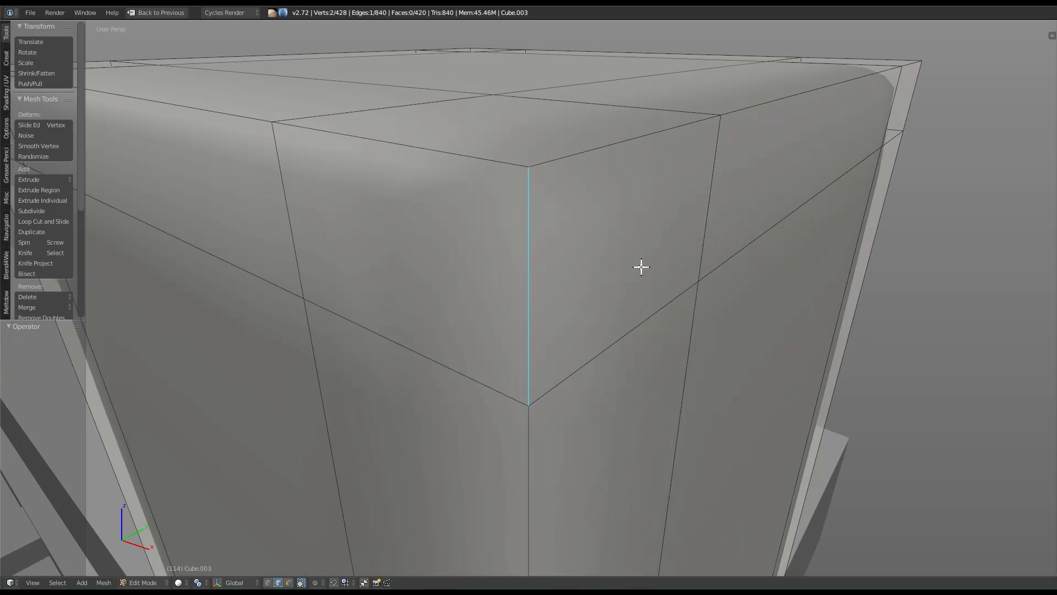
key("ctrl+r")
left_click(531, 255)
right_click(519, 255)
key("KP_Decimal")
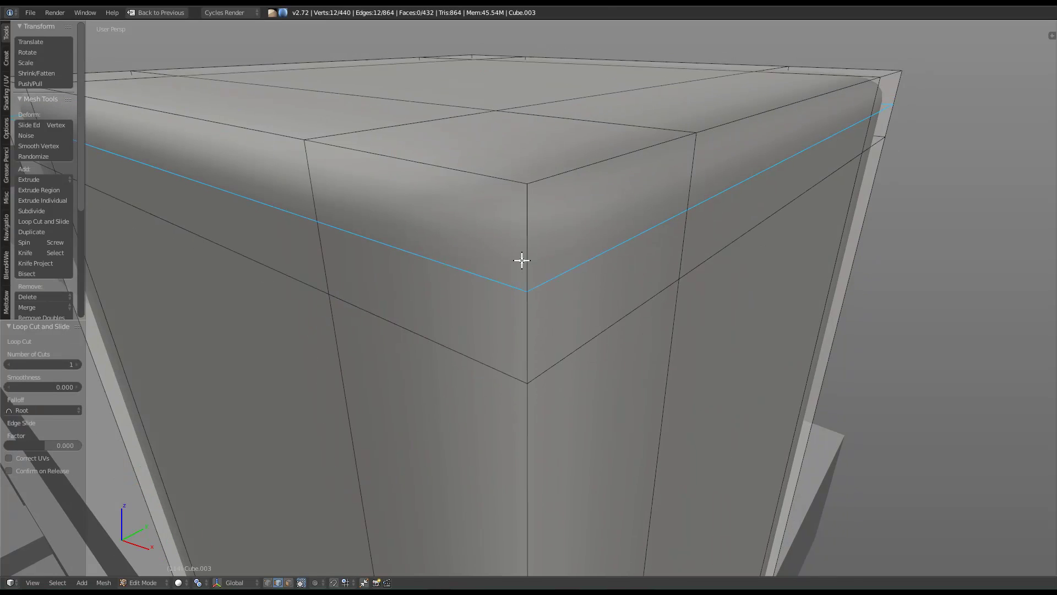
Focus on the top of the rear post and add one centred edge loop in its narrow top band.
scroll(652, 314, "down", 5)
middle_click_drag(253, 272, 316, 151)
right_click(264, 151)
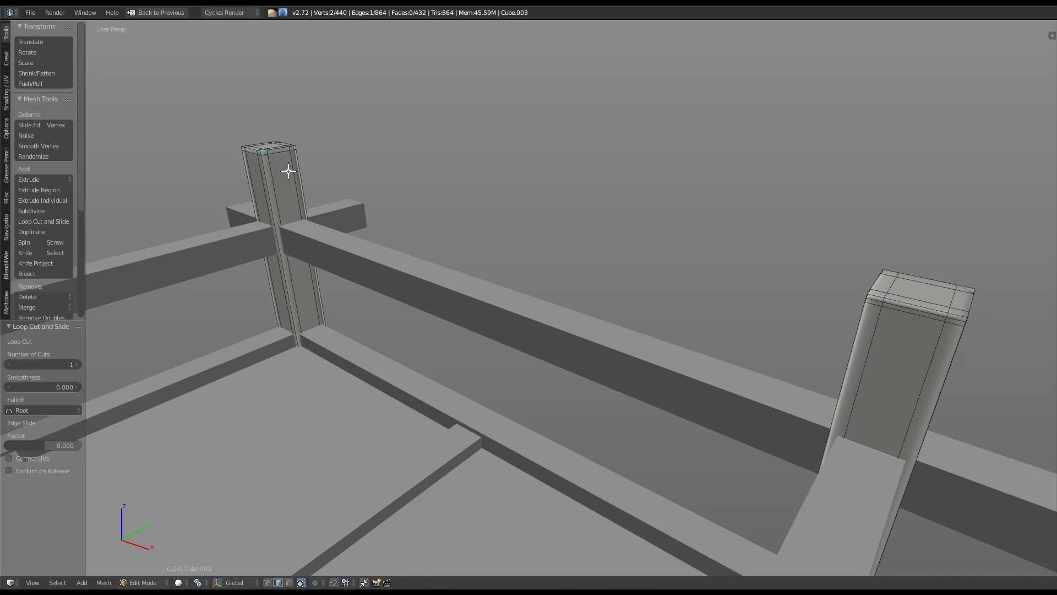
key("KP_Decimal")
key("ctrl+r")
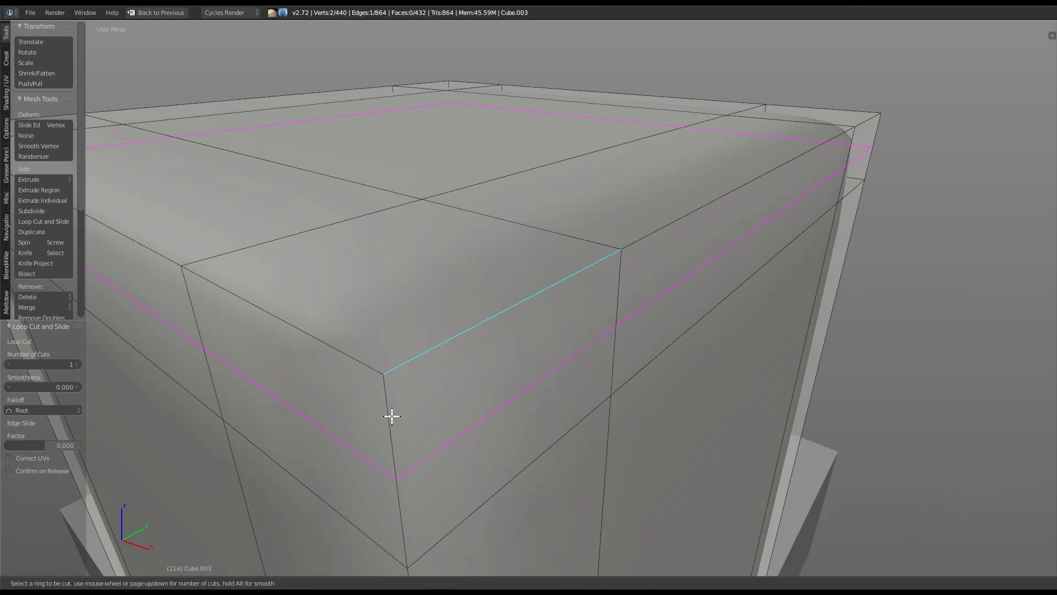
left_click(390, 416)
right_click(388, 418)
Add one edge loop in the narrow top band of the left-hand post and return to object mode.
scroll(389, 418, "down", 10)
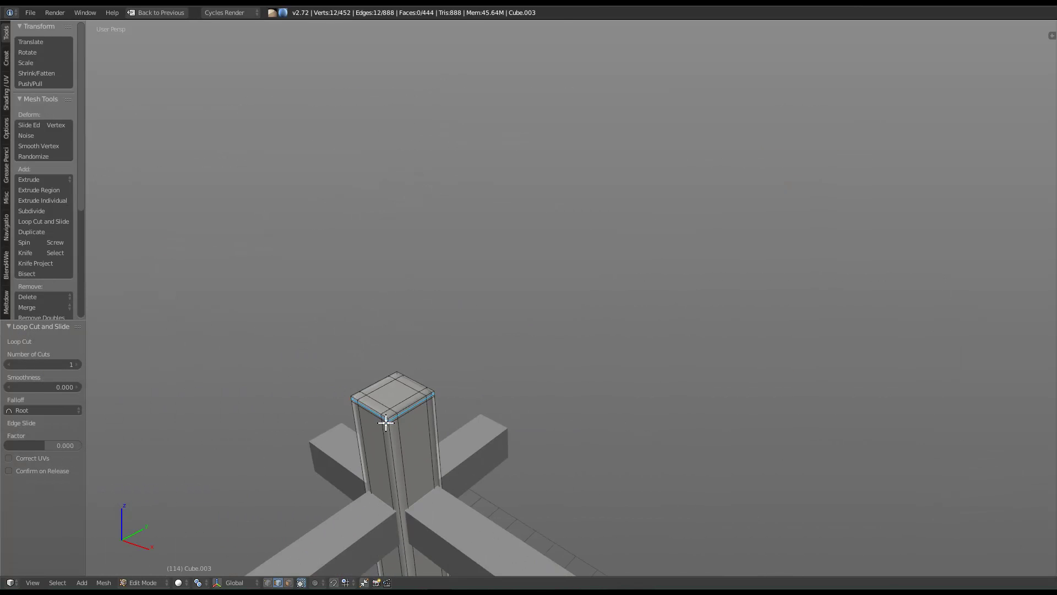
middle_click_drag(318, 458, 638, 314, "shift")
scroll(638, 314, "down", 2)
scroll(560, 402, "up", 3)
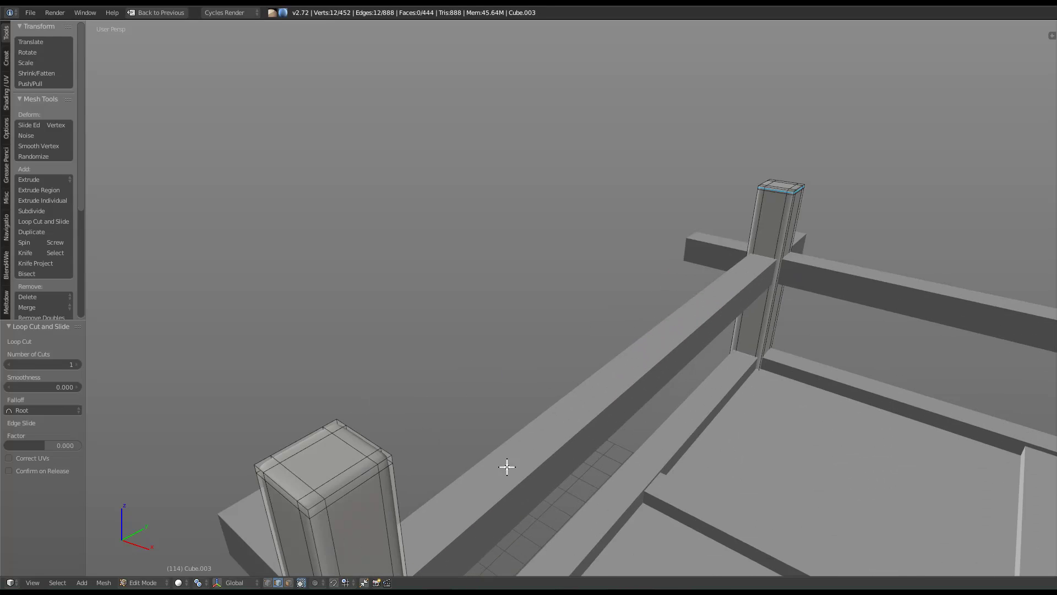
middle_click_drag(468, 486, 541, 415, "shift")
scroll(540, 416, "up", 3)
right_click(514, 200)
key("ctrl+r")
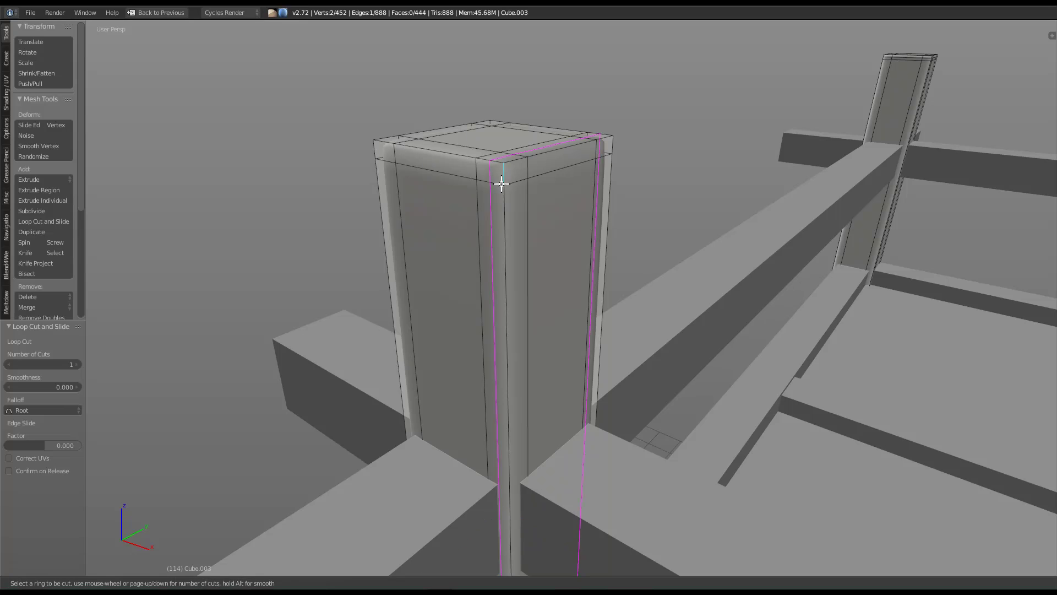
left_click(501, 175)
key("Tab")
Inspect the whole frame model from several sides, checking the post ends, crossbeams and panels.
scroll(528, 276, "down", 4)
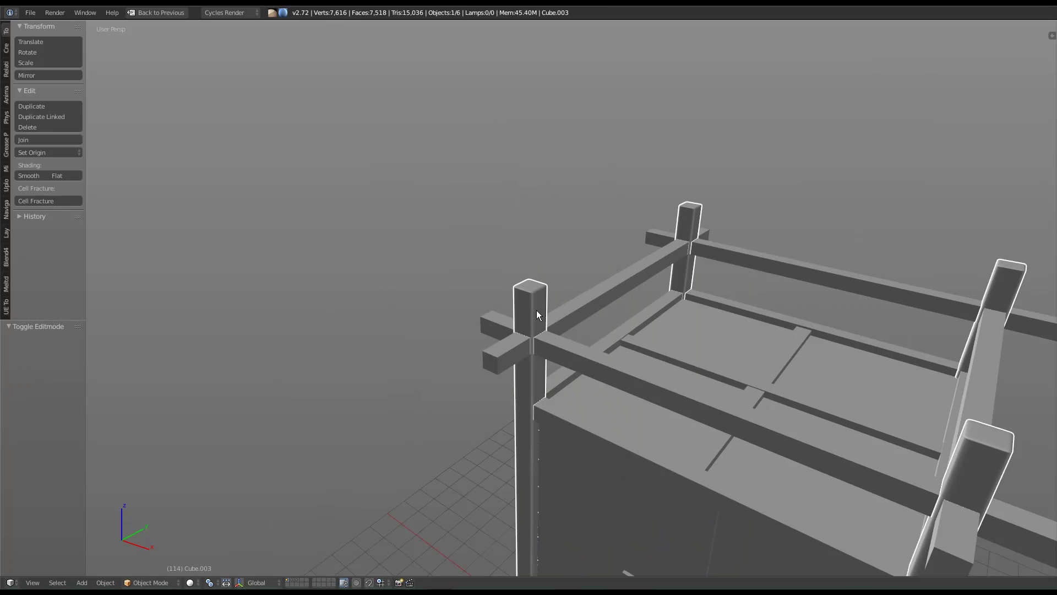
scroll(536, 309, "up", 1)
middle_click_drag(567, 345, 763, 392)
middle_click_drag(631, 433, 581, 349, "shift")
scroll(544, 377, "down", 2)
middle_click_drag(636, 513, 629, 371)
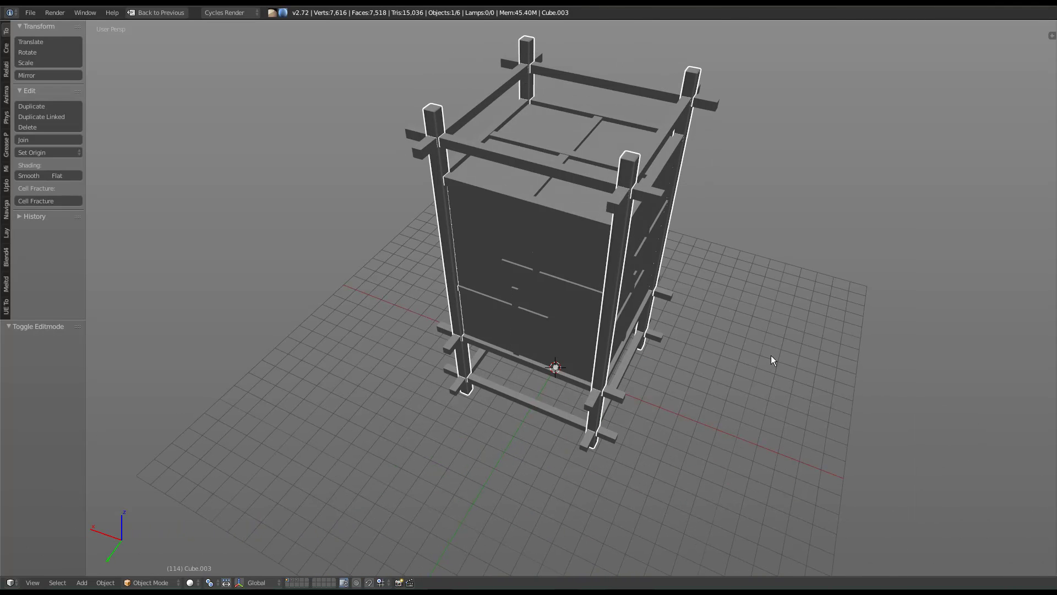
middle_click_drag(771, 361, 637, 300)
middle_click_drag(637, 339, 619, 355)
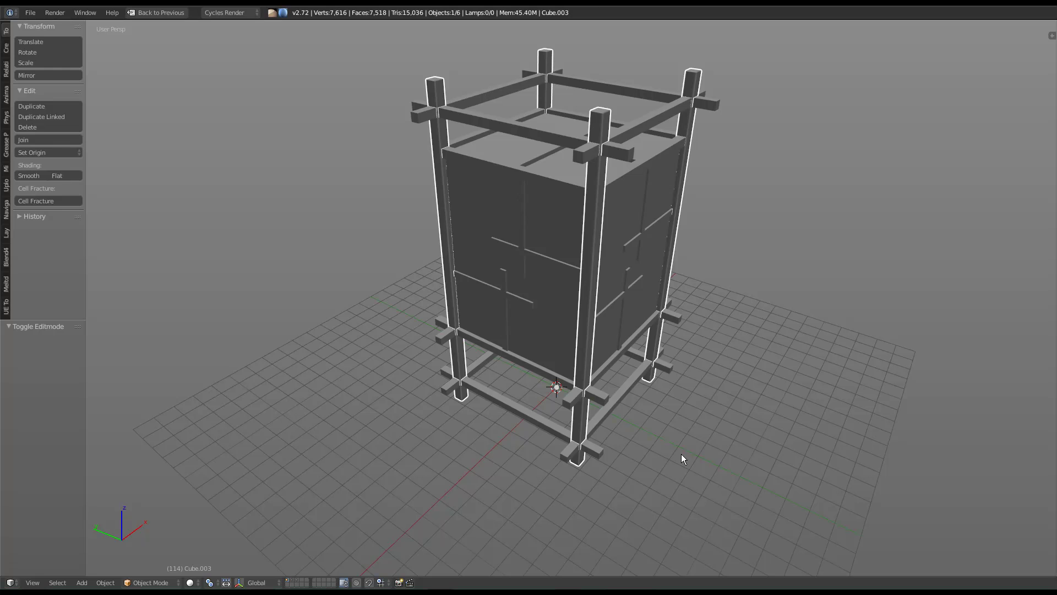
middle_click_drag(663, 351, 587, 362)
middle_click_drag(513, 403, 599, 392)
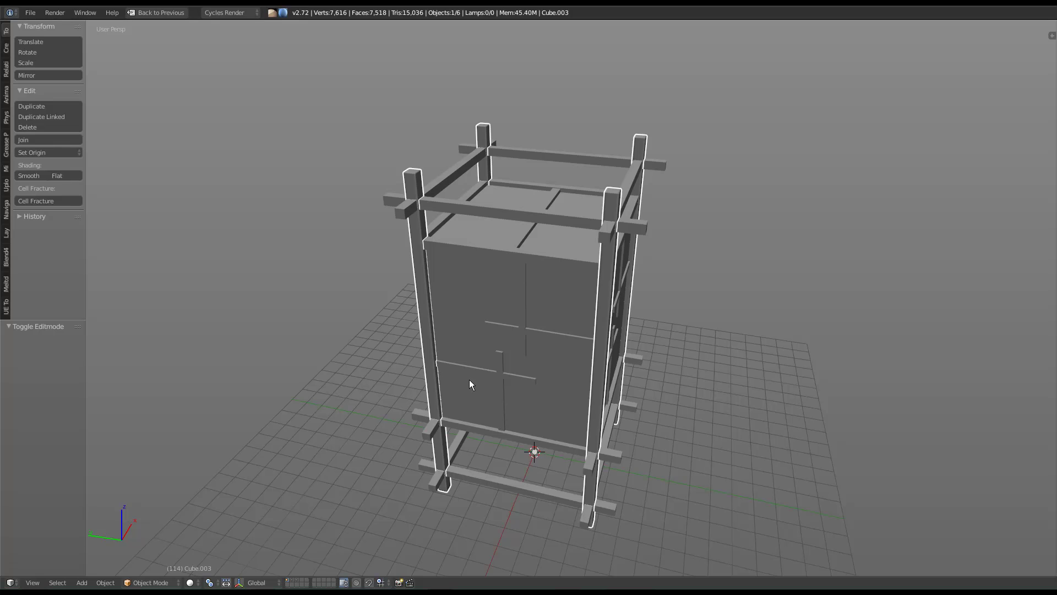
Reselect the four-post object and examine its mesh around the lower crossbeams and post bottoms.
middle_click_drag(622, 293, 537, 292)
scroll(655, 347, "up", 3)
right_click(526, 276)
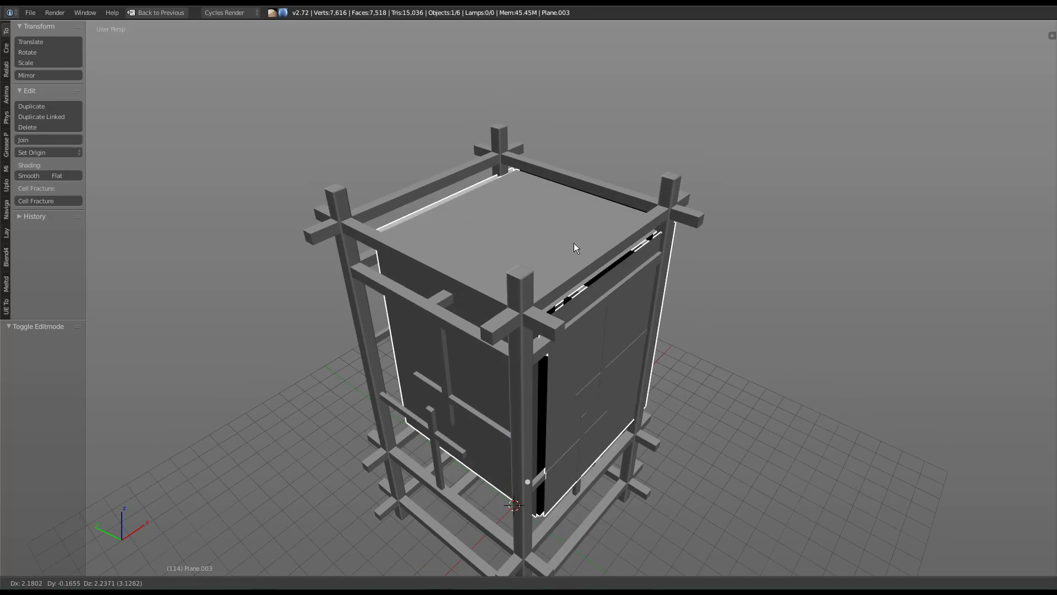
right_click(523, 283)
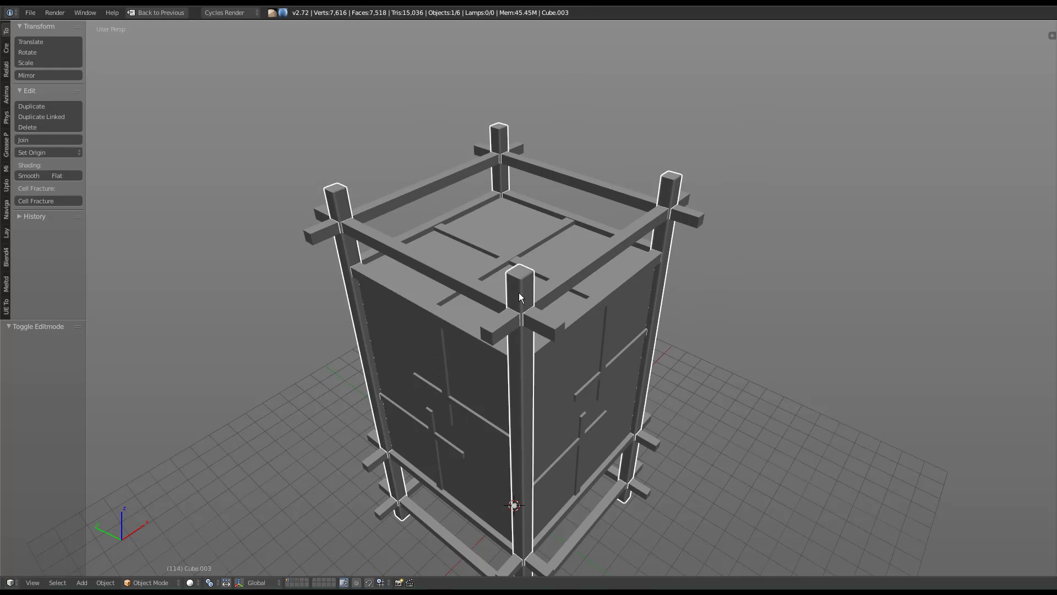
key("Tab")
middle_click_drag(515, 290, 592, 398)
scroll(566, 300, "down", 5)
scroll(592, 397, "down", 4)
scroll(592, 398, "up", 10)
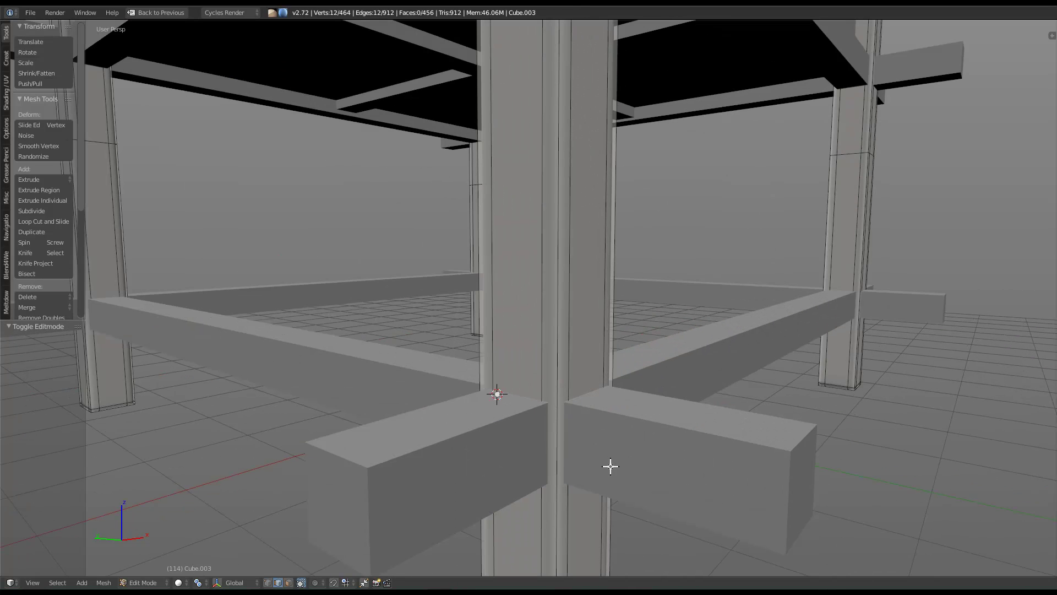
scroll(610, 473, "down", 8)
key("Tab")
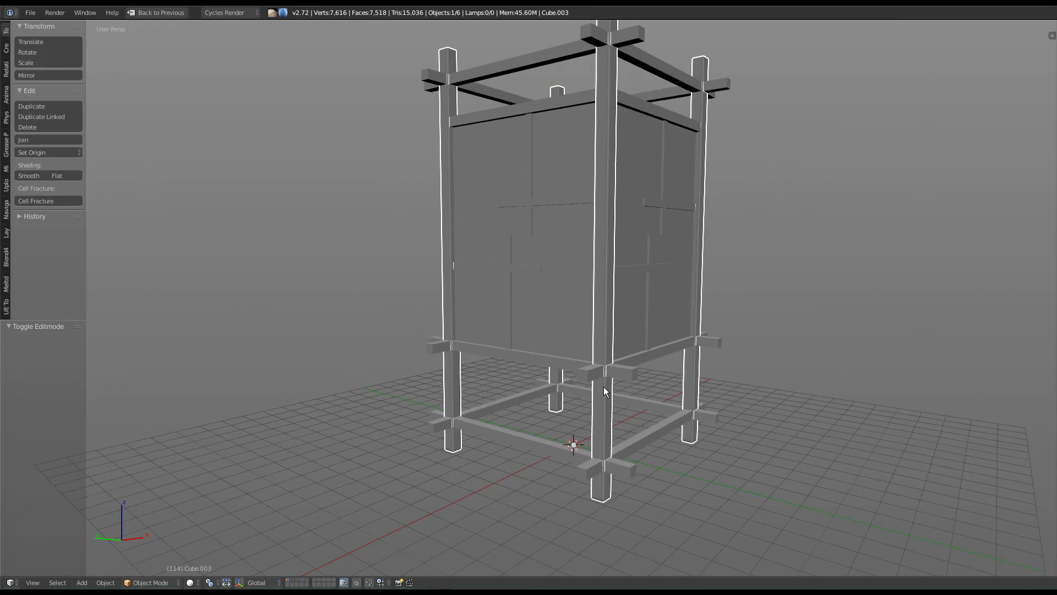
Inspect the frame from above and from several sides, focusing on the lower crossbeams and post bottoms.
middle_click_drag(602, 392, 564, 437)
scroll(564, 437, "up", 4)
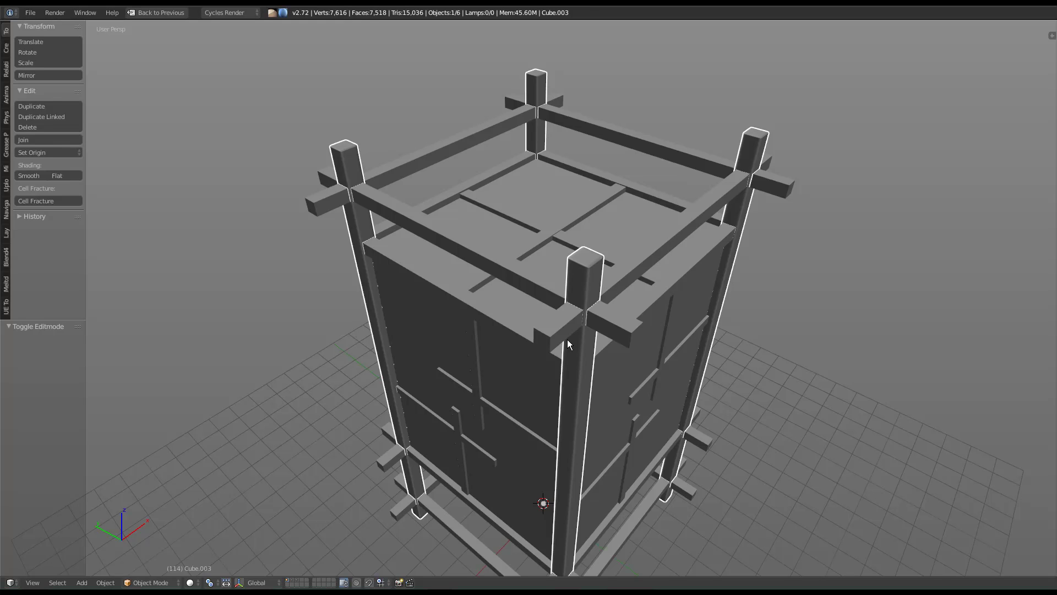
middle_click_drag(655, 482, 650, 332, "shift")
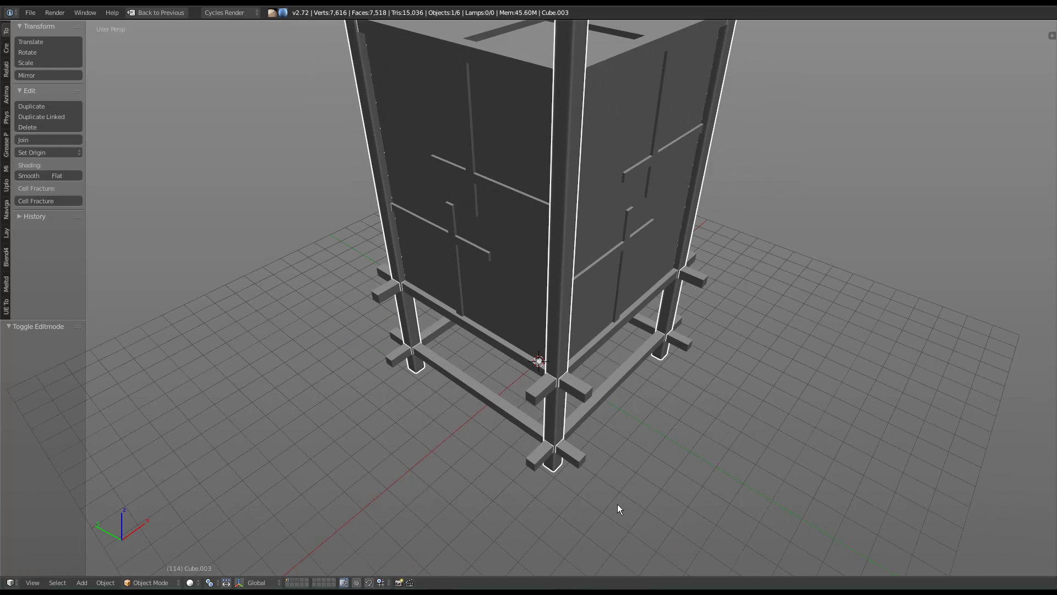
middle_click_drag(582, 376, 694, 456)
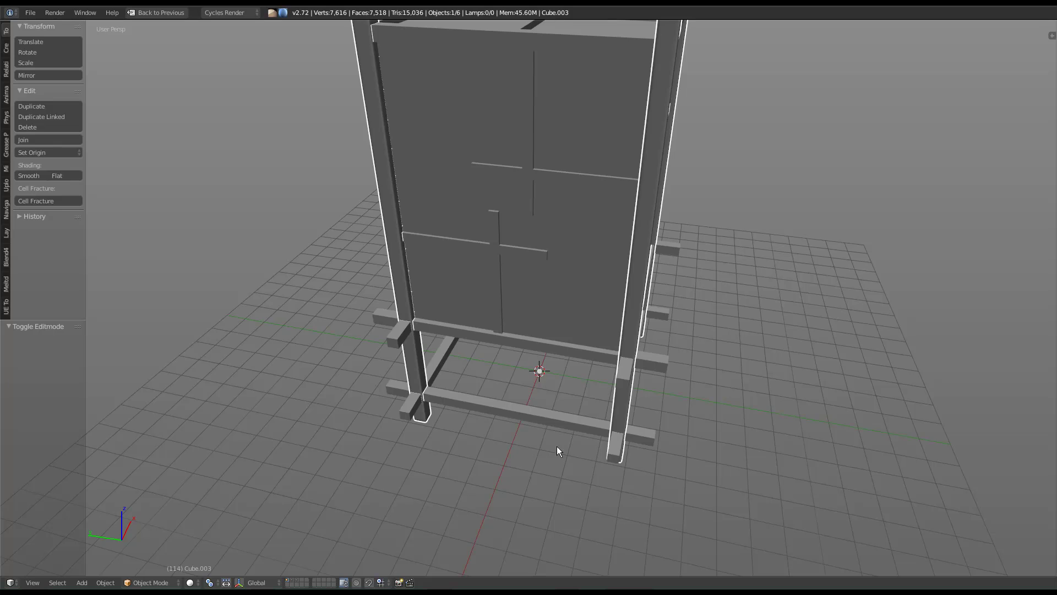
middle_click_drag(455, 435, 549, 422)
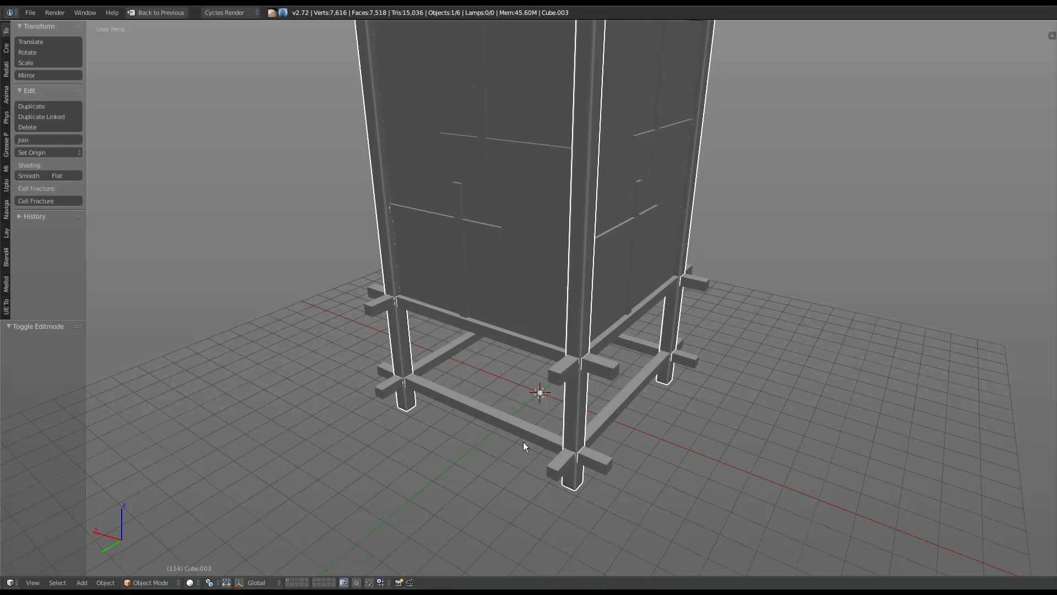
middle_click_drag(391, 438, 527, 381)
middle_click_drag(589, 454, 589, 359, "shift")
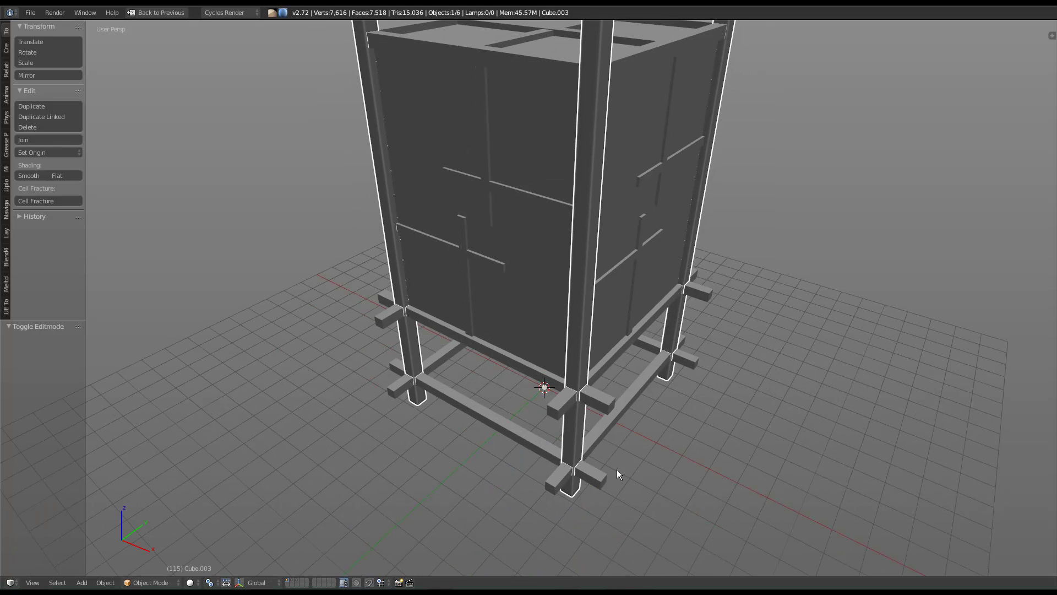
Select the crossbeam object and, in edit mode, select all linked geometry of one upper crossbeam.
right_click(650, 428)
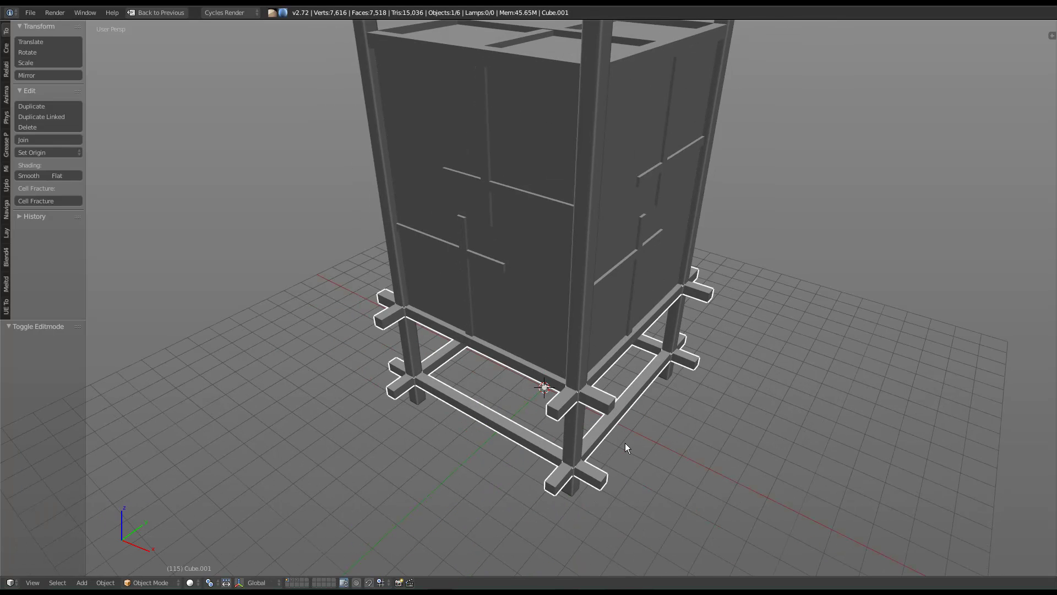
middle_click_drag(616, 442, 609, 464)
mouse_move(594, 335)
middle_mouse_down()
mouse_move(607, 370)
mouse_move(602, 331)
middle_mouse_up()
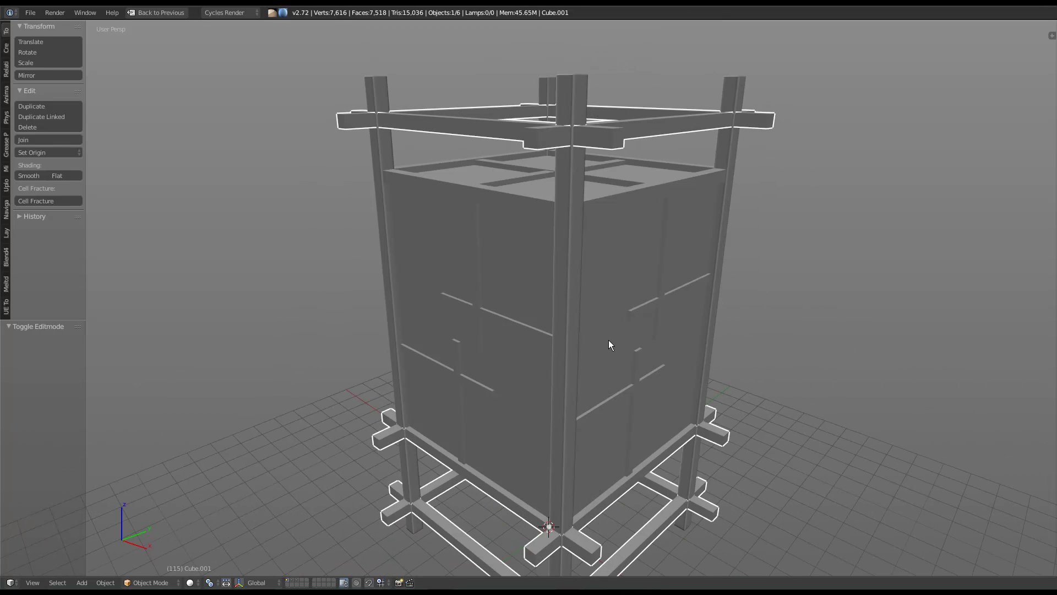
mouse_move(542, 351)
middle_mouse_down()
mouse_move(544, 376)
mouse_move(547, 352)
middle_mouse_up()
middle_click_drag(566, 422, 576, 313)
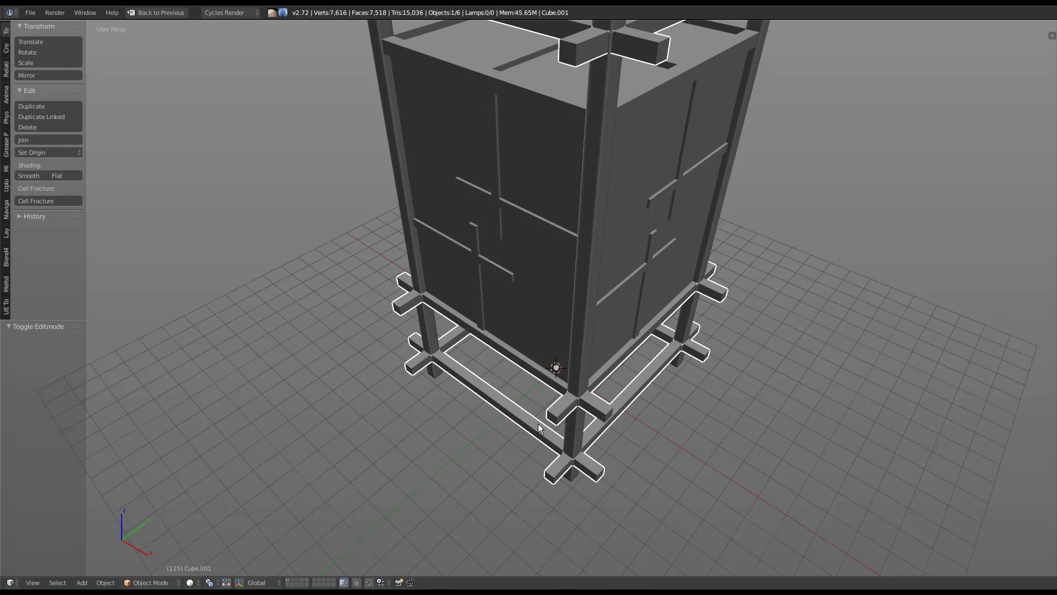
middle_click_drag(538, 427, 642, 283)
key("Tab")
right_click(655, 227)
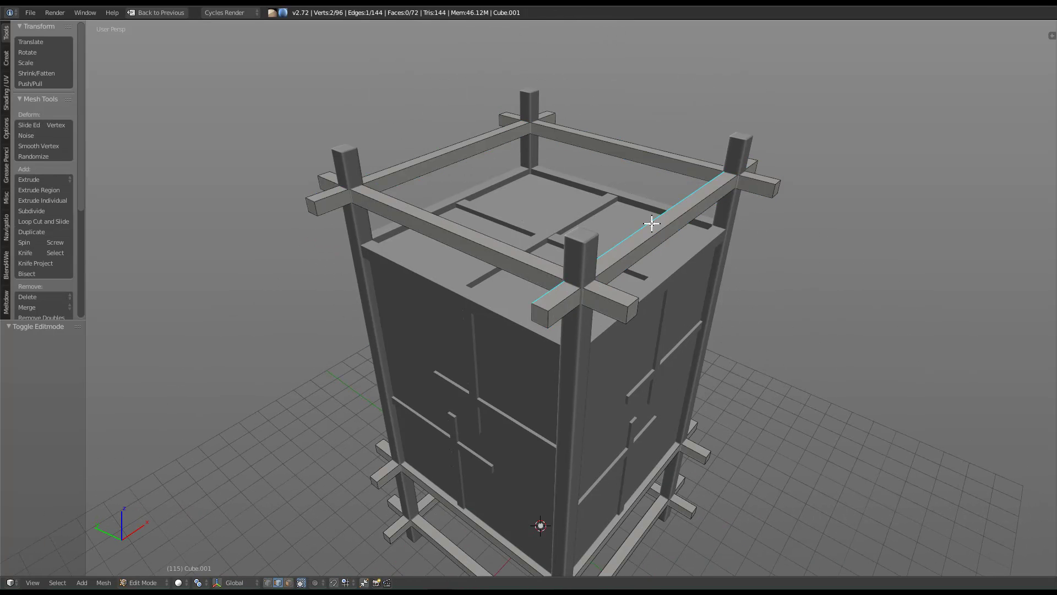
key("ctrl+l")
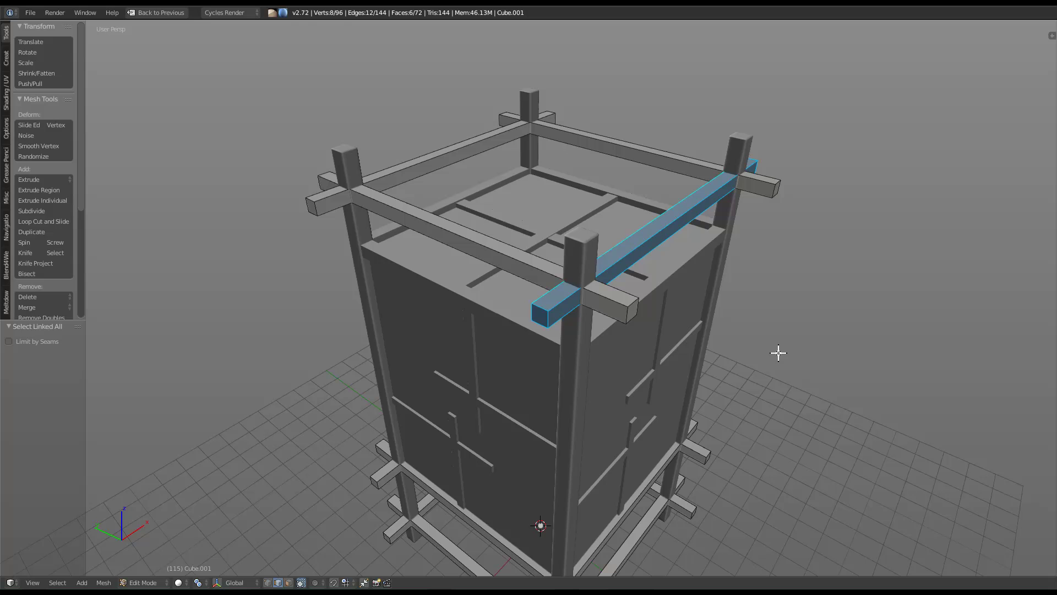
Duplicate the selected upper beam, separate the copy into its own object, and isolate it for mesh editing.
key("shift+d")
left_click(707, 269)
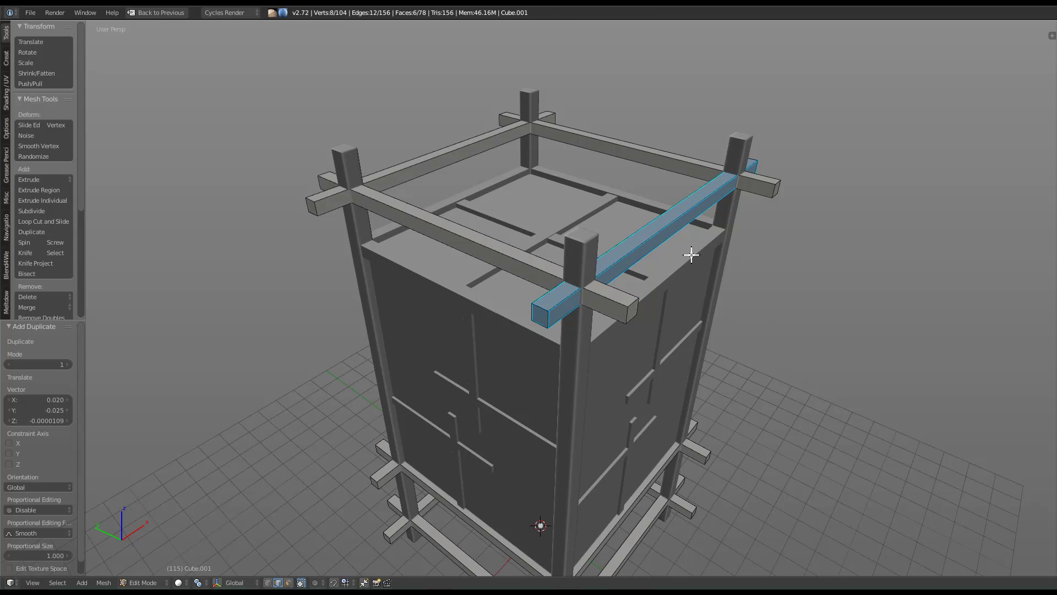
key("p")
left_click(691, 255)
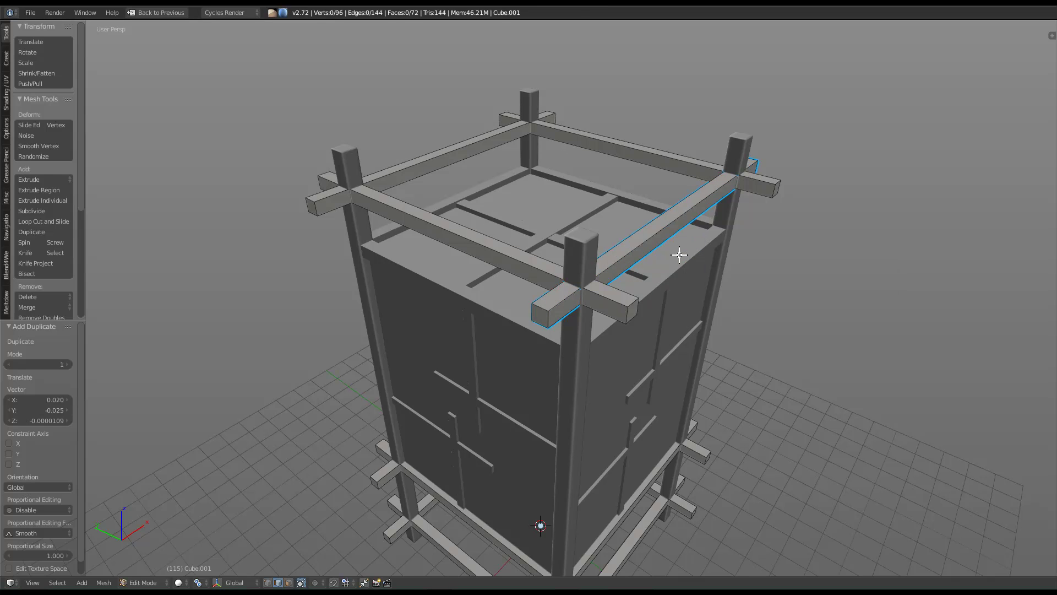
key("Tab")
left_click(669, 241)
key("shift+h")
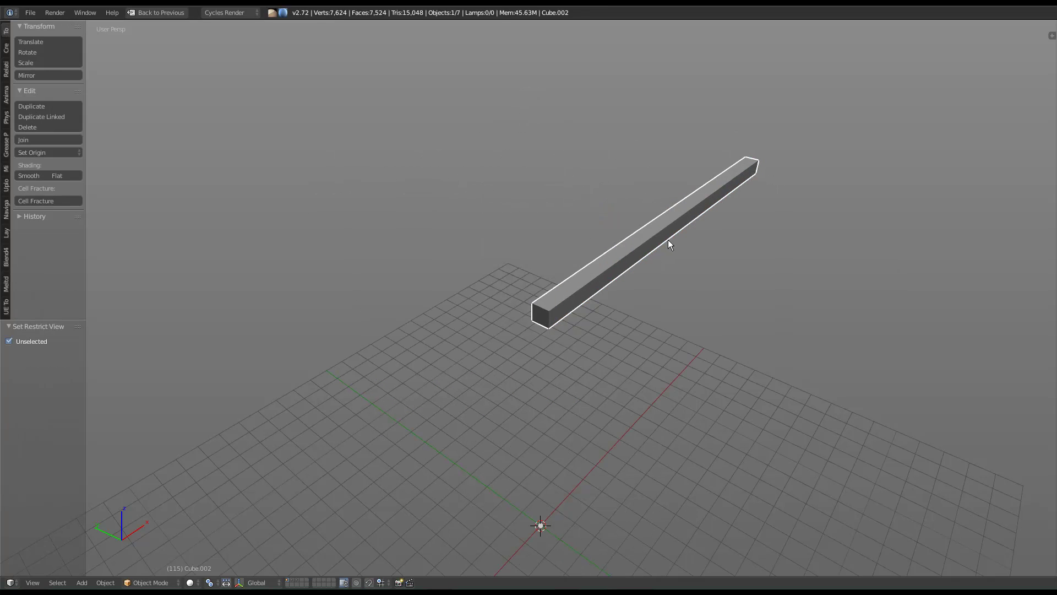
key("Tab")
key("w")
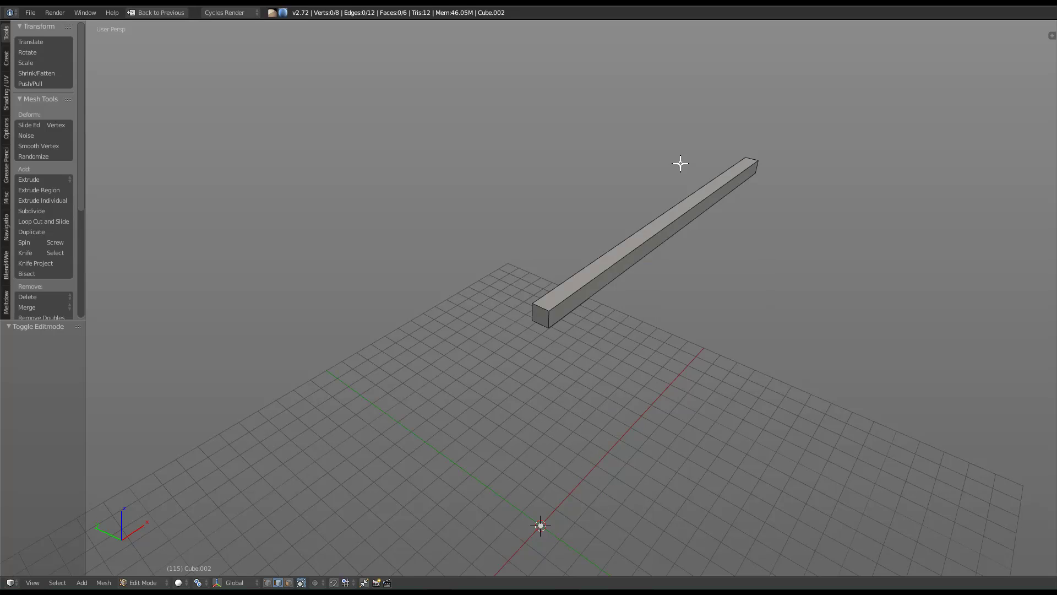
key("Tab")
key("w")
key("Tab")
key("ctrl+t")
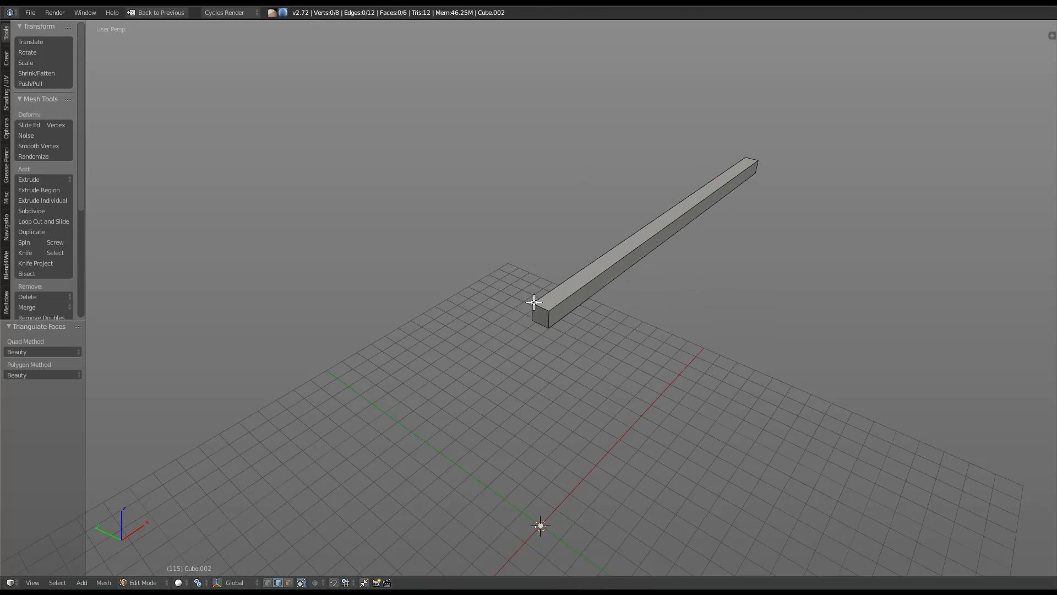
Add a crosswise edge loop at the beam's middle and bevel it with 5 segments out to the beam's ends.
middle_click_drag(555, 308, 642, 290)
key("ctrl+r")
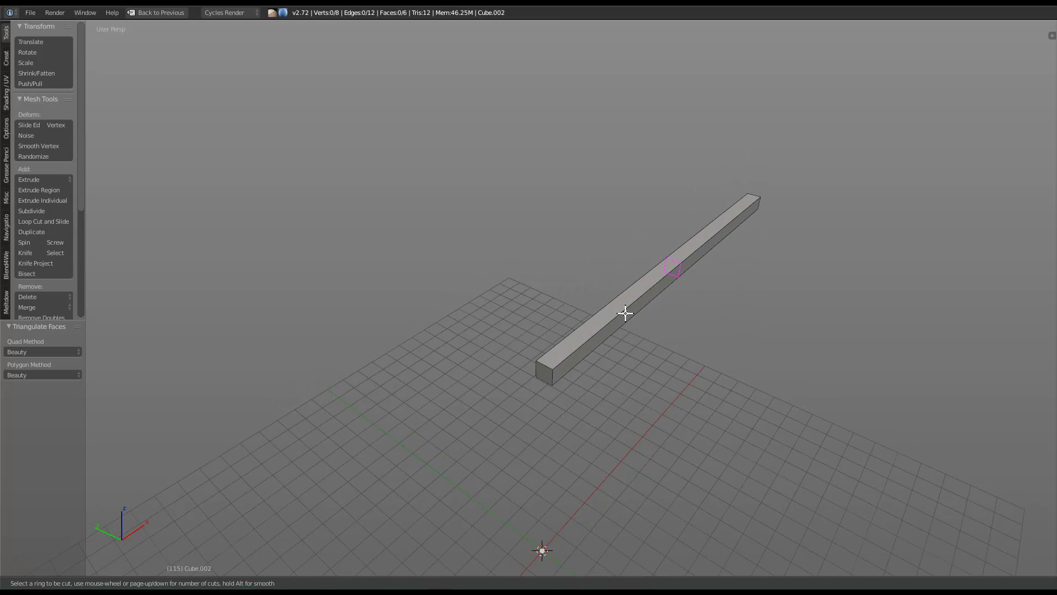
left_click(617, 315)
left_click(629, 311)
key("ctrl+b")
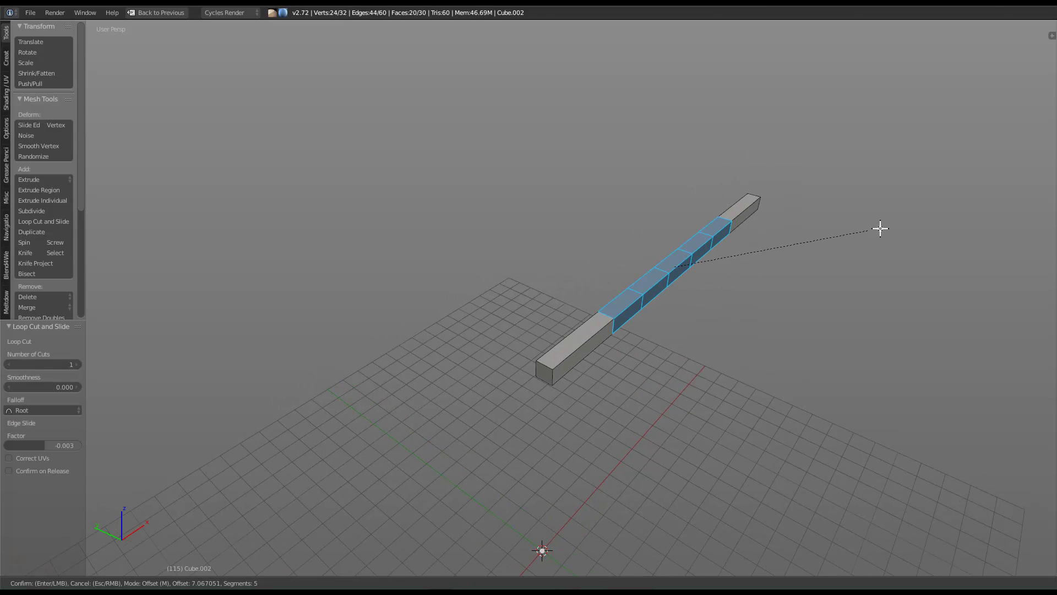
left_click(995, 204)
middle_click_drag(540, 316, 578, 354)
key("ctrl+t")
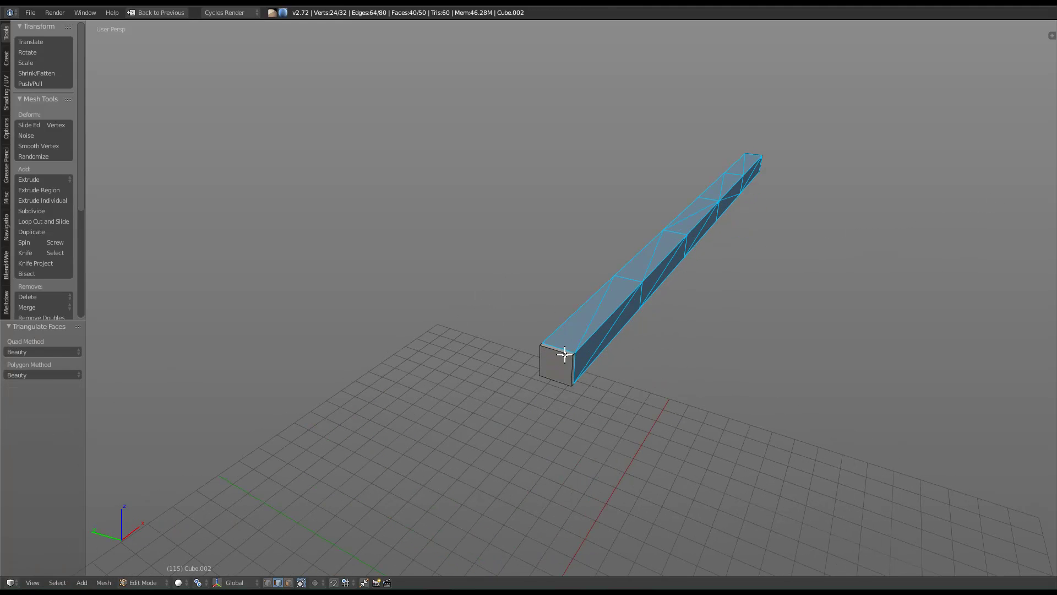
key("ctrl+z")
Add two centred lengthwise edge loops around the beam, crossing each other on its end faces.
key("ctrl+r")
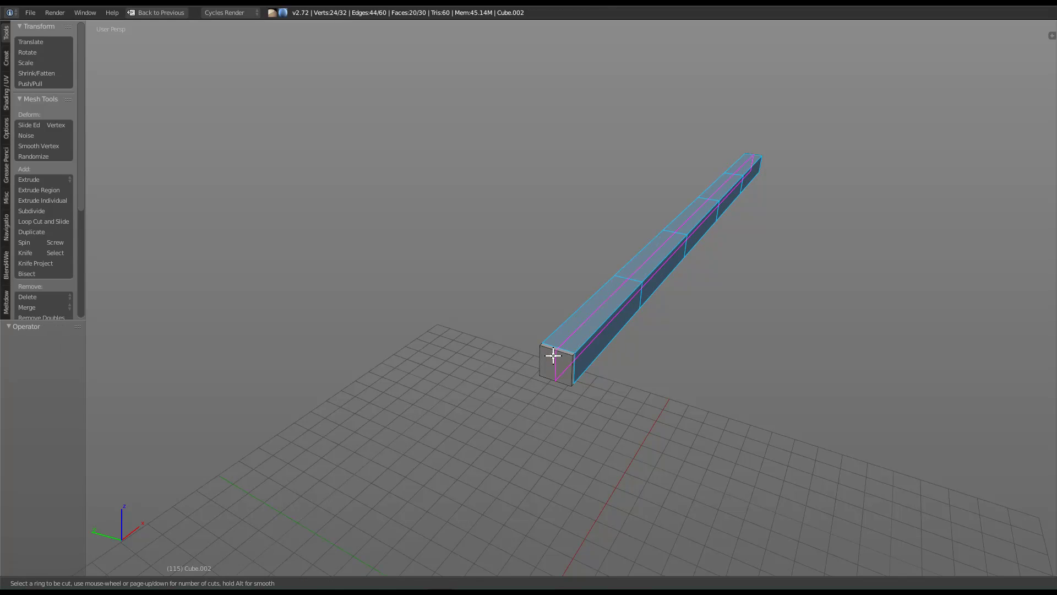
left_click(554, 356)
right_click(553, 356)
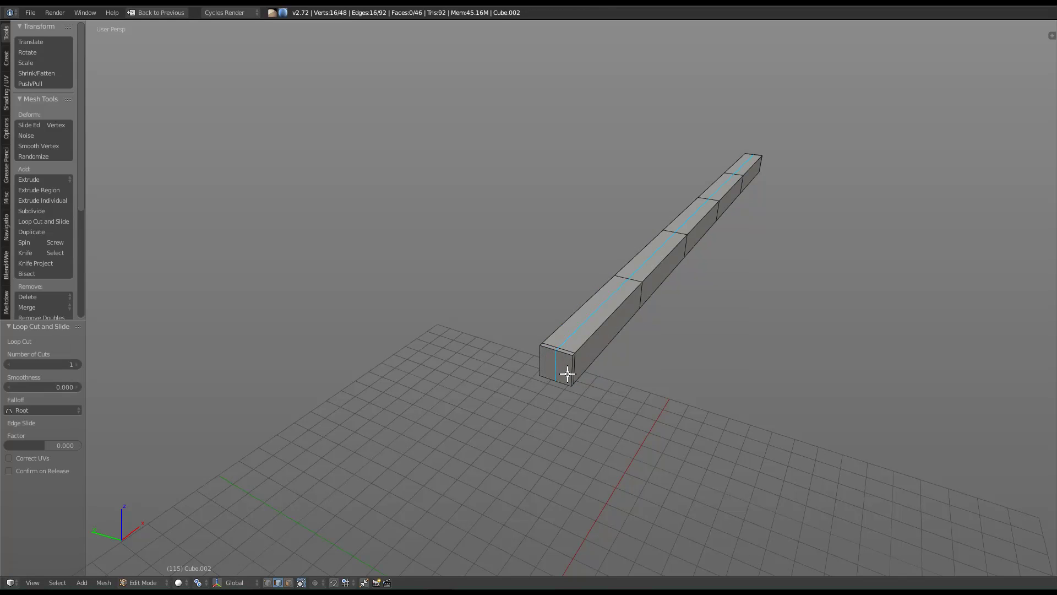
key("ctrl+r")
left_click(561, 371)
right_click(561, 371)
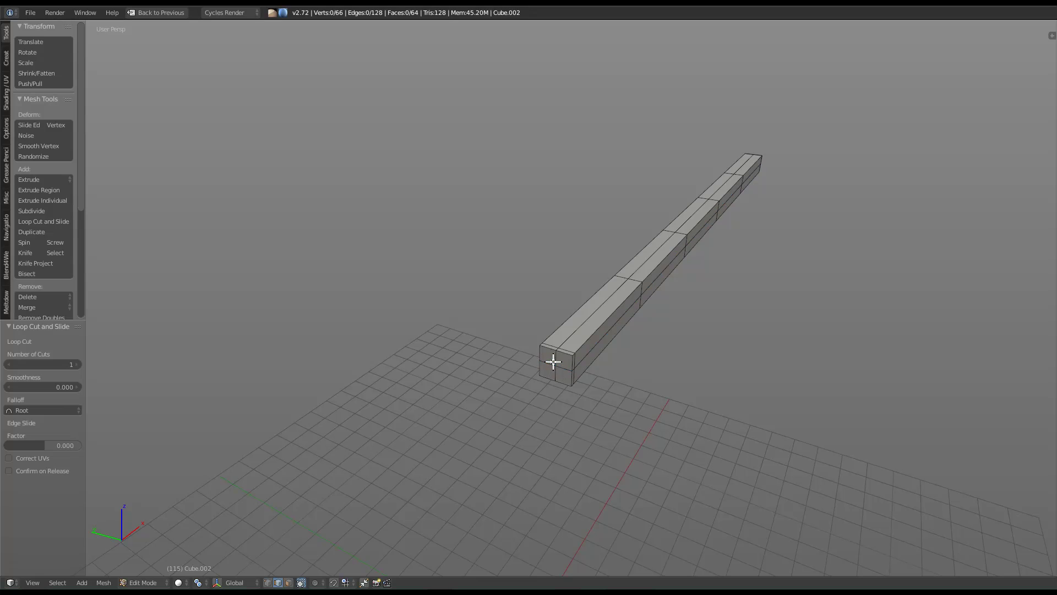
Select both lengthwise loops and bevel them with 1 segment and an amount of 0.373, close to the beam's edges.
right_click(562, 367, "alt+shift")
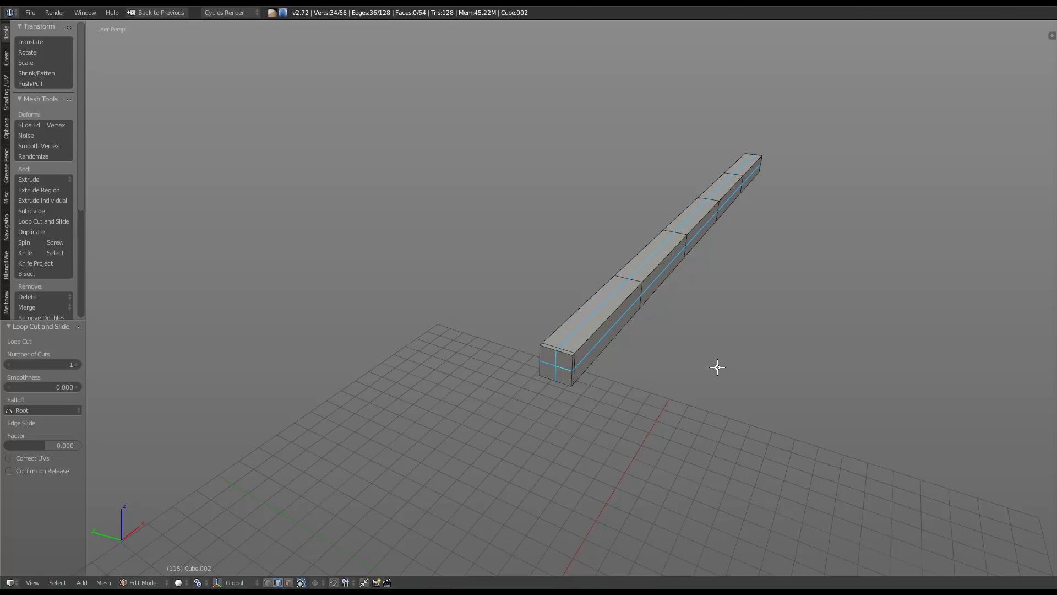
key("ctrl+b")
scroll(757, 373, "up", 2)
scroll(768, 374, "down", 2)
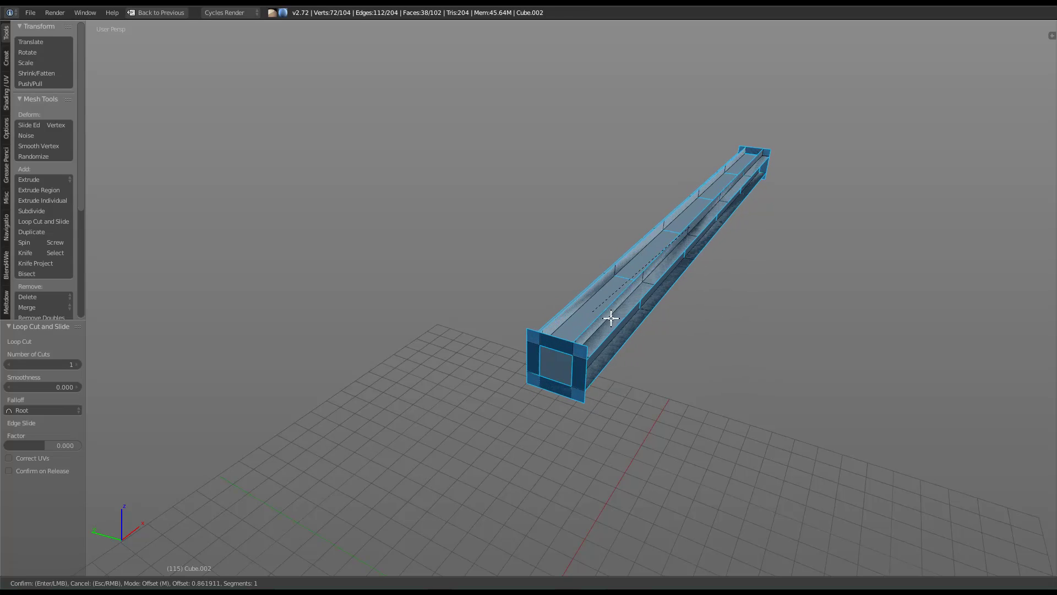
scroll(829, 344, "up", 4)
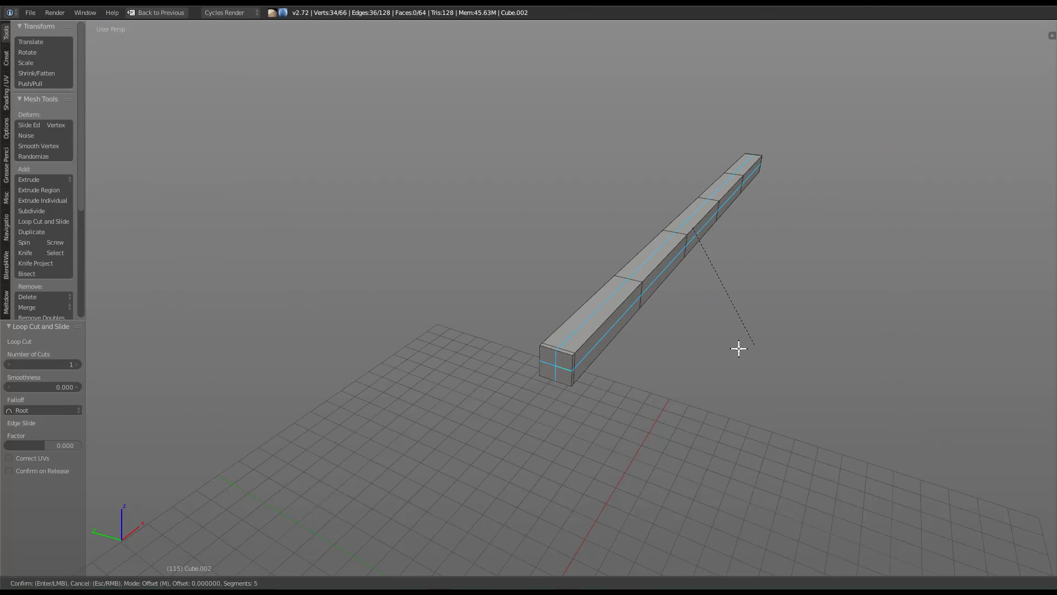
scroll(843, 355, "down", 4)
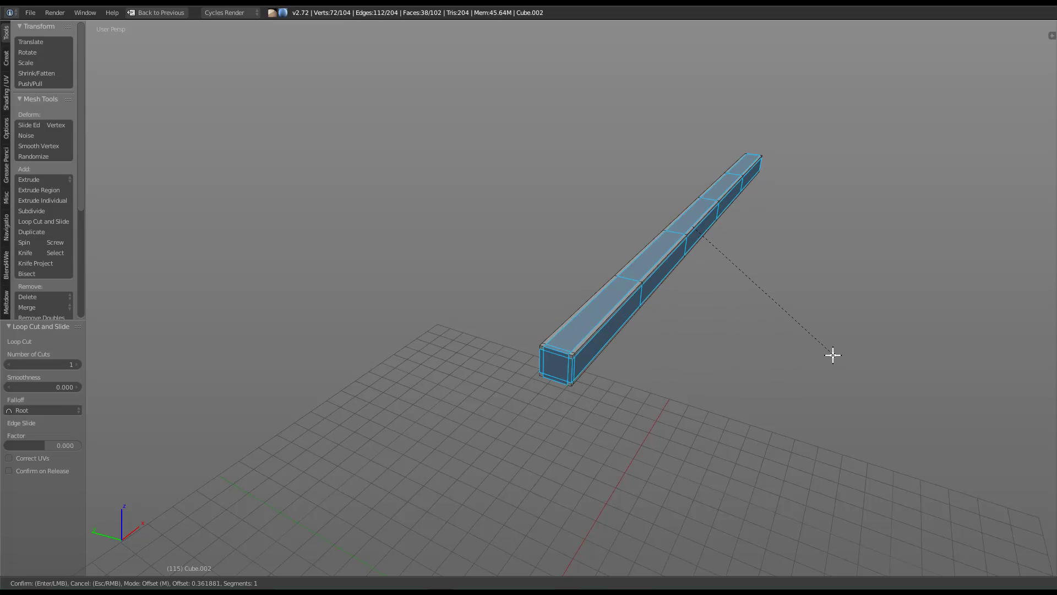
left_click(863, 354)
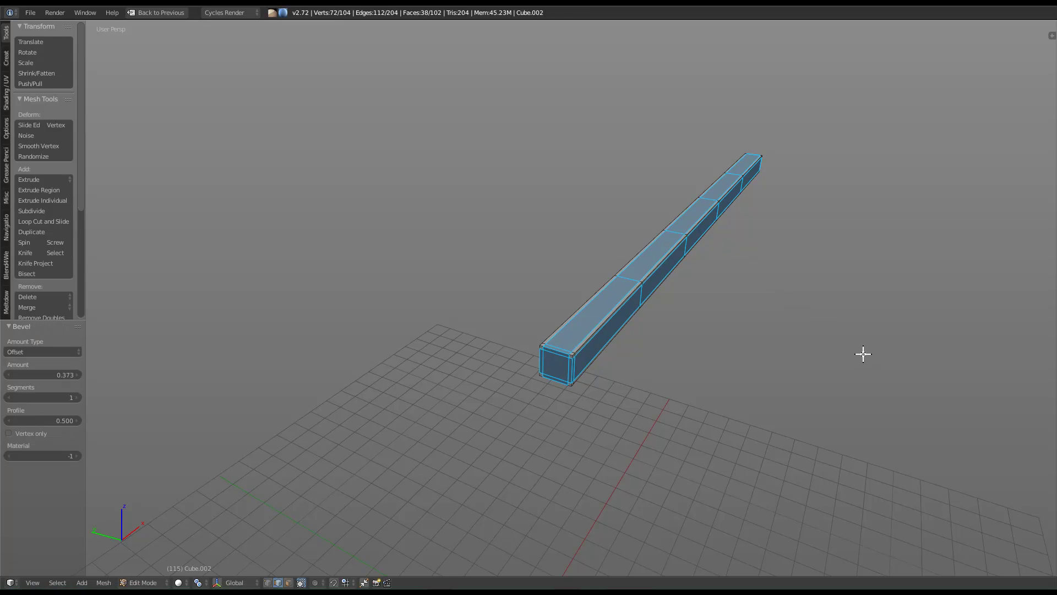
Give the beam a level 2 subdivision with smooth shading and unhide the rest of the frame.
key("Tab")
key("space")
type("u")
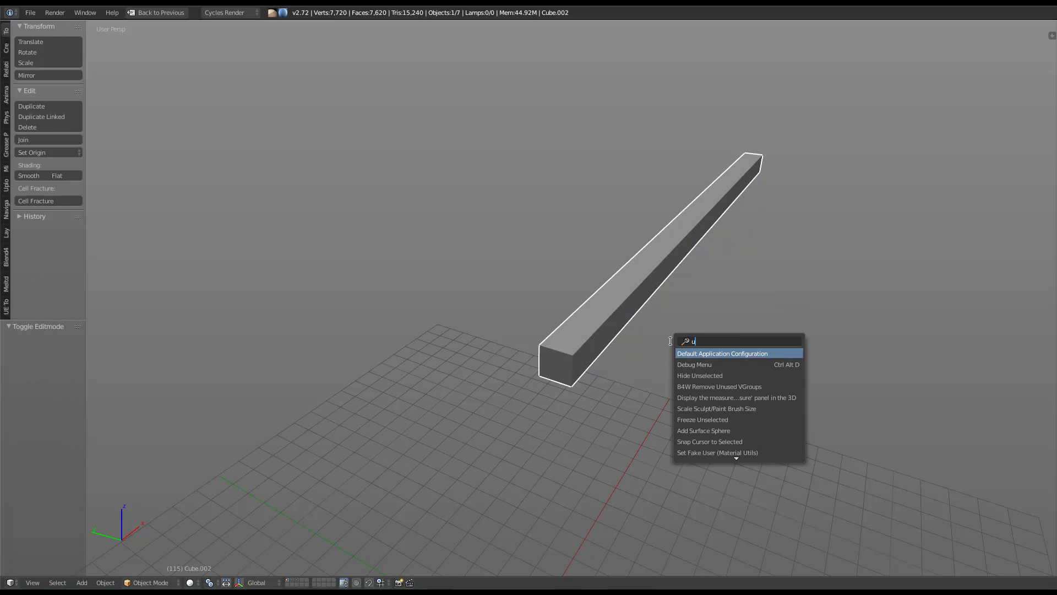
type("bd")
key("Escape")
key("ctrl+2")
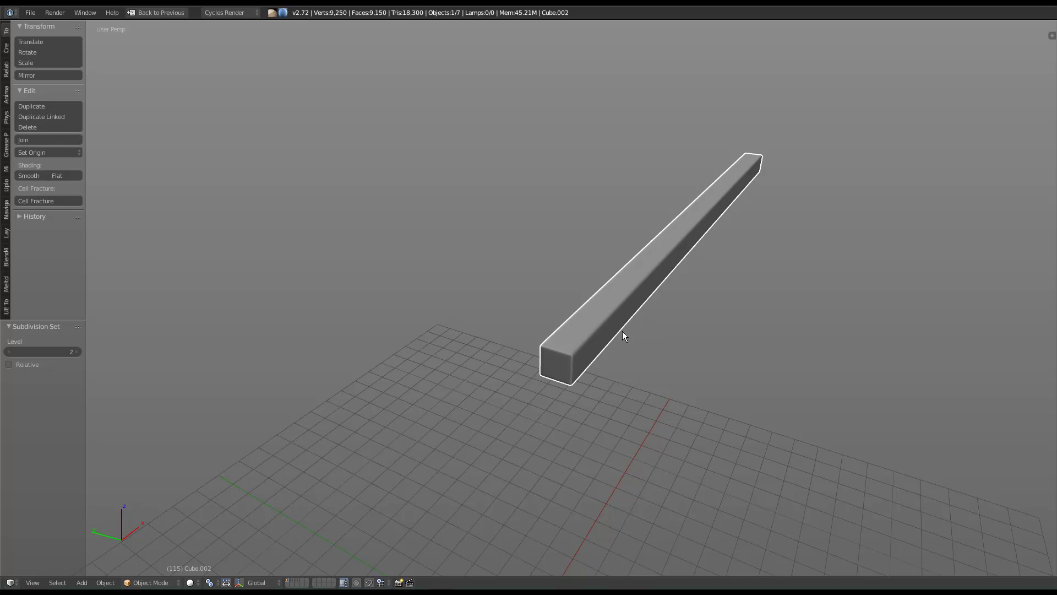
left_click(30, 175)
mouse_move(438, 297)
middle_mouse_down()
mouse_move(561, 366)
mouse_move(562, 472)
mouse_move(638, 337)
mouse_move(601, 331)
mouse_move(592, 344)
mouse_move(625, 327)
middle_mouse_up()
key("alt+h")
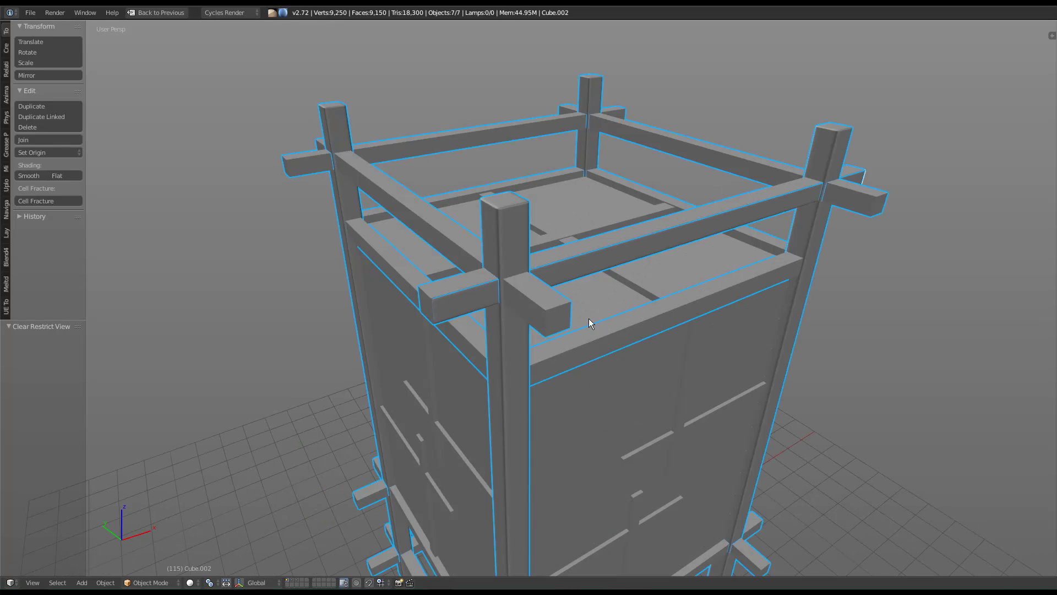
Delete the four original upper crossbeams from the crossbeam object, selecting their linked faces in edit mode.
right_click(556, 307)
middle_click_drag(563, 306, 558, 251)
key("Tab")
right_click(559, 251)
key("space")
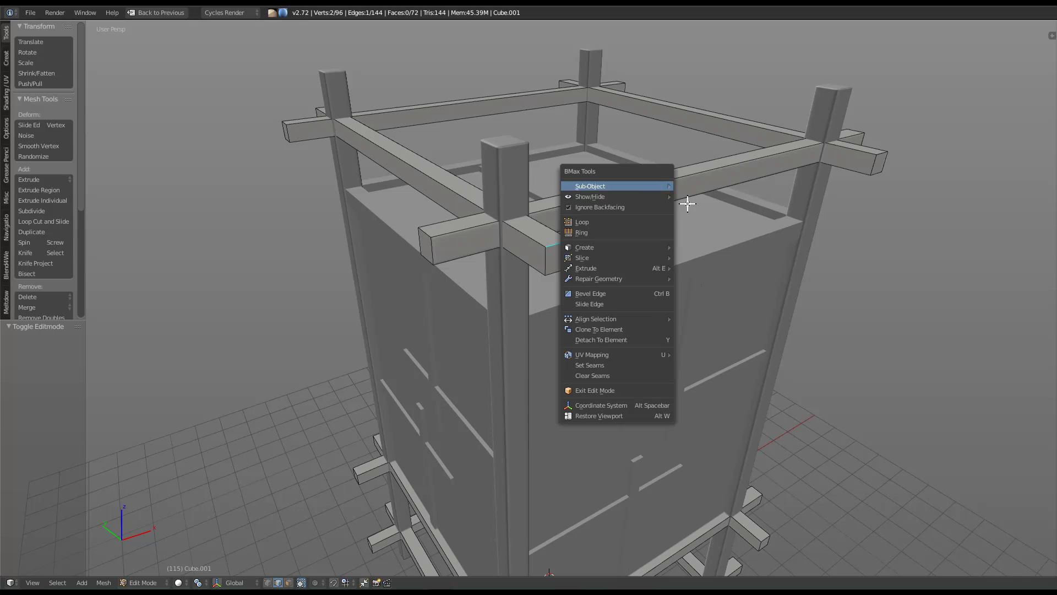
mouse_move(660, 182)
left_click(685, 207)
key("b")
left_click_drag(290, 66, 827, 236)
key("ctrl+l")
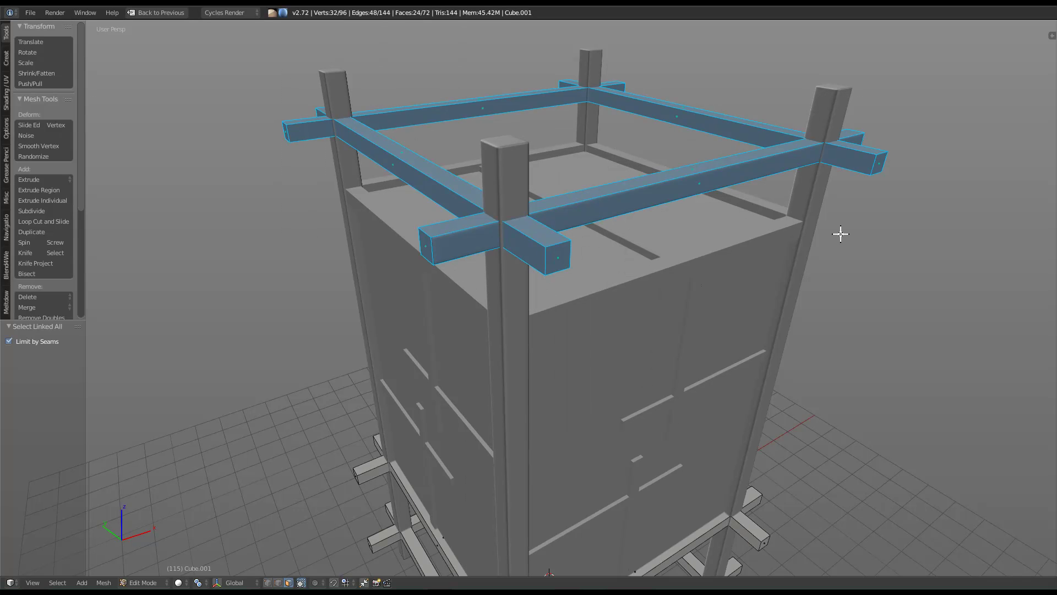
key("x")
left_click(841, 234)
key("Tab")
Select the new smoothed upper beam and set its origin to the 3D cursor.
right_click(670, 179)
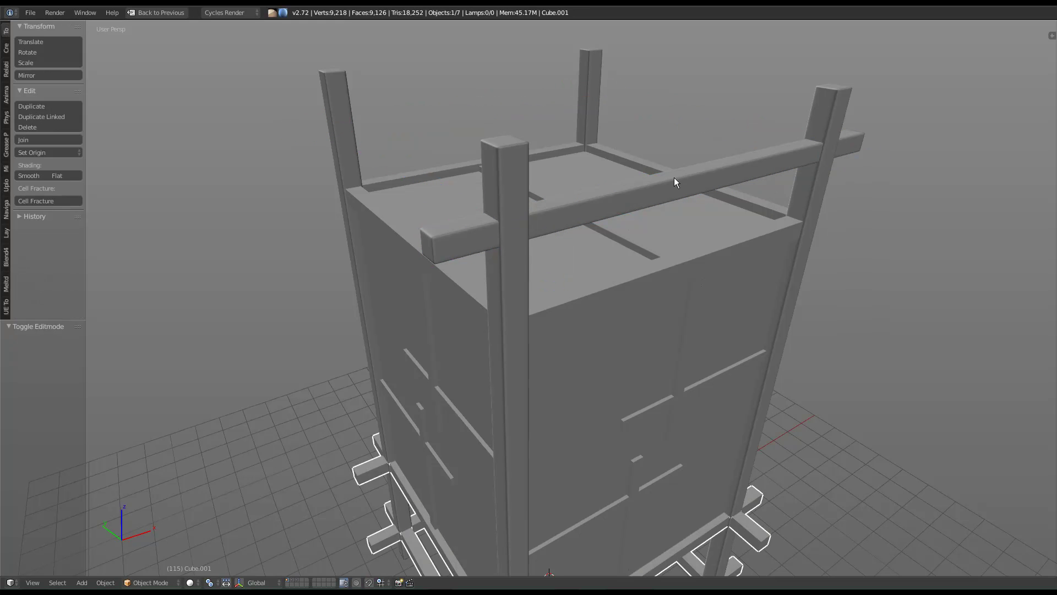
scroll(661, 309, "down", 2)
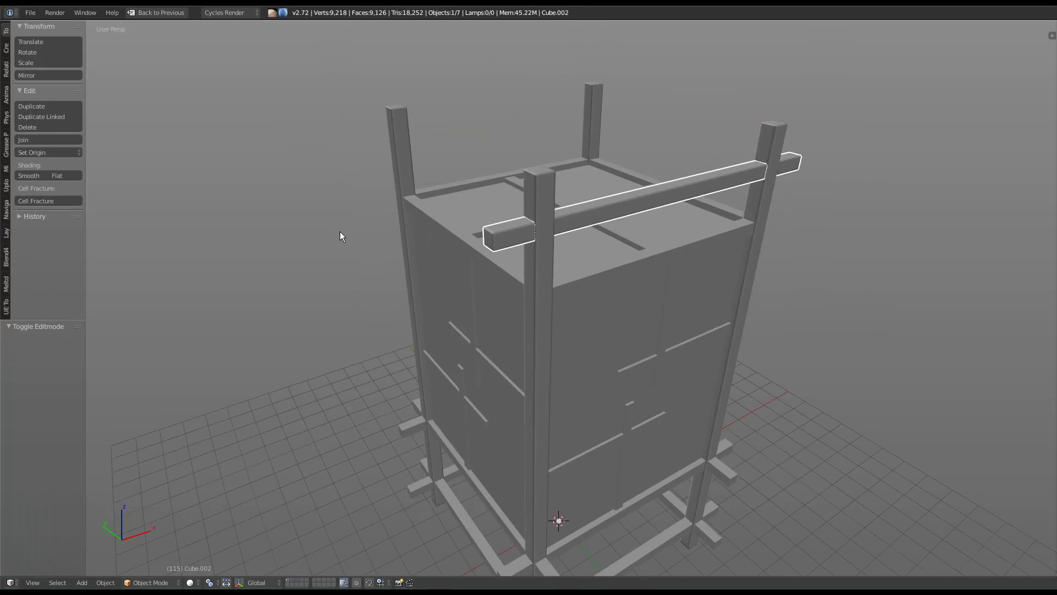
left_click(48, 152)
left_click(61, 183)
scroll(605, 270, "up", 2, "shift")
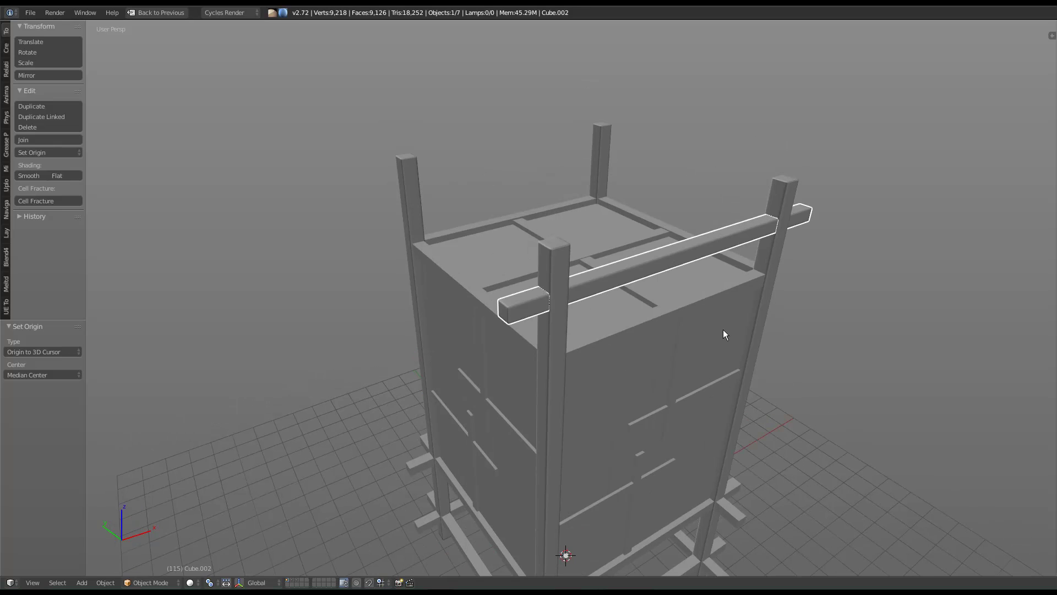
Duplicate the smoothed upper beam and rotate the copy 90° around the Z axis.
key("shift+d")
key("r")
key("9")
key("0")
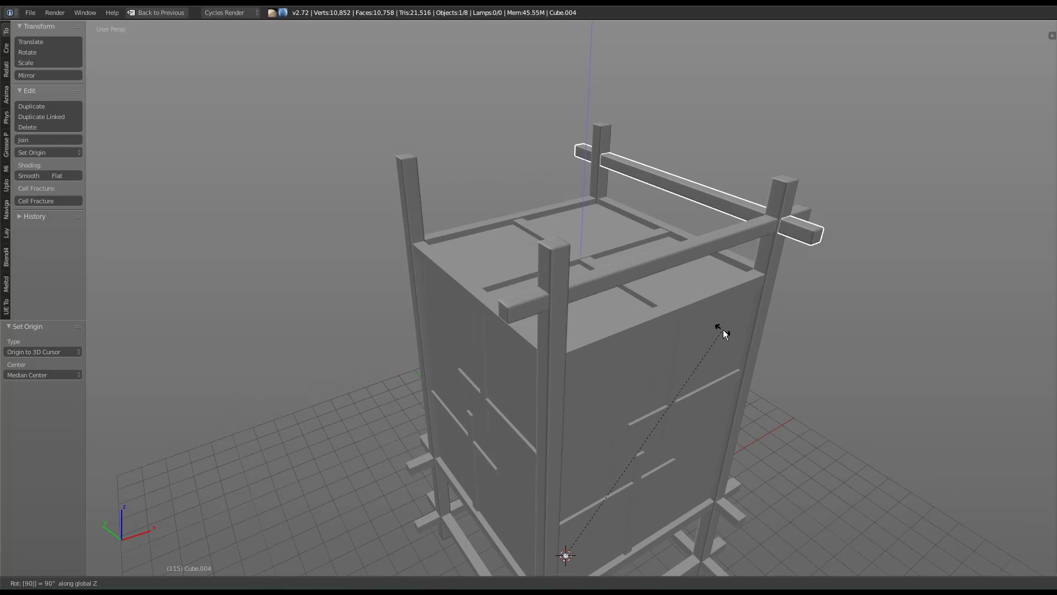
key("Return")
scroll(575, 280, "up", 3)
scroll(575, 280, "down", 7)
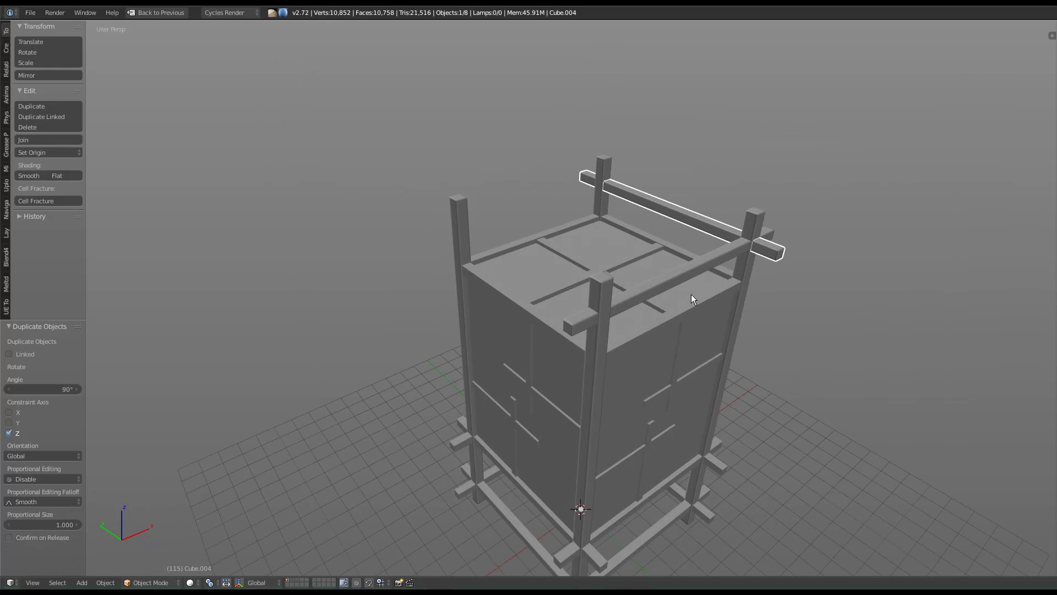
Duplicate the rotated beam and turn the new copy another 90° around Z to form the third upper beam.
key("shift+d")
key("r")
key("z")
key("9")
key("0")
key("Return")
Create the fourth upper beam as another duplicate rotated 90° around Z, closing the square.
key("g")
key("z")
key("9")
key("0")
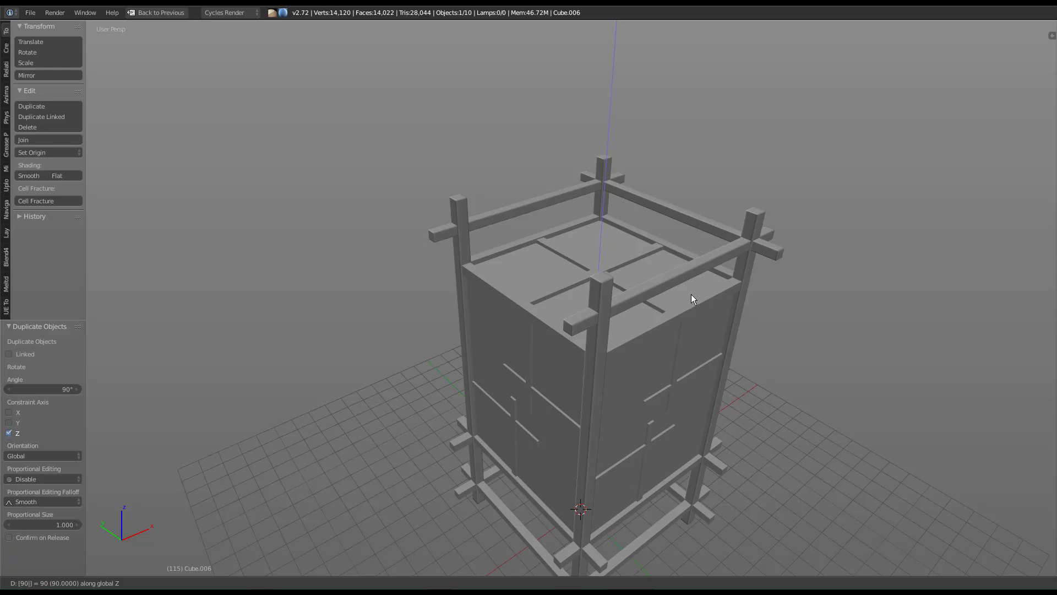
key("Escape")
key("r")
key("z")
key("9")
key("0")
key("Return")
Select all four upper beams and join them into one object.
left_click(685, 254, "shift")
left_click(686, 216, "shift")
left_click(574, 196, "shift")
key("ctrl+j")
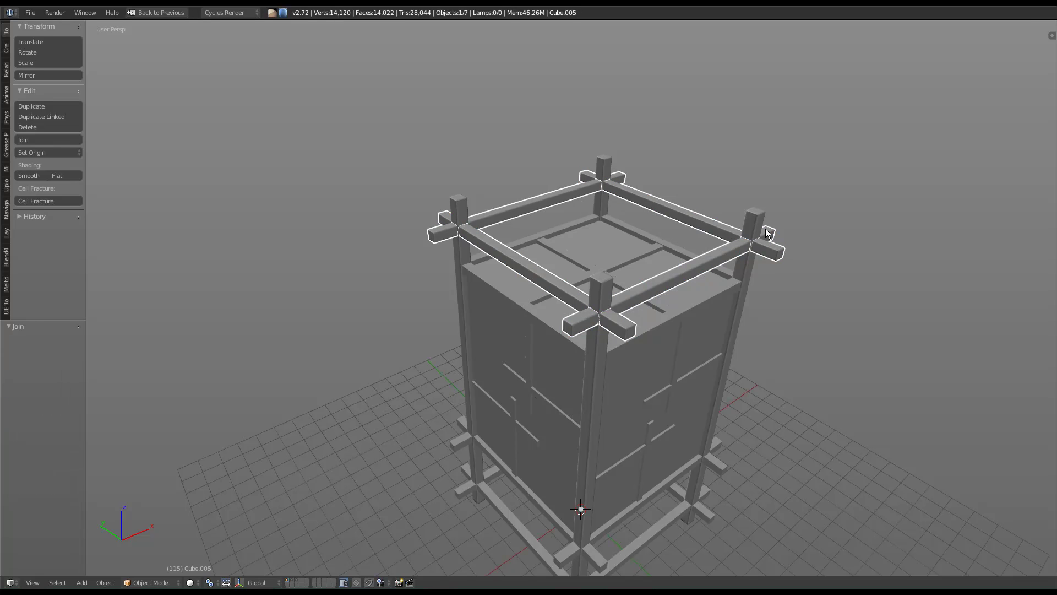
Inspect the joined upper frame's mesh in edit mode and toggle its subdivision modifier's viewport display off and on.
middle_click_drag(683, 278, 655, 286)
key("Tab")
key("Tab")
middle_click_drag(644, 373, 544, 325)
scroll(659, 289, "up", 4)
key("Tab")
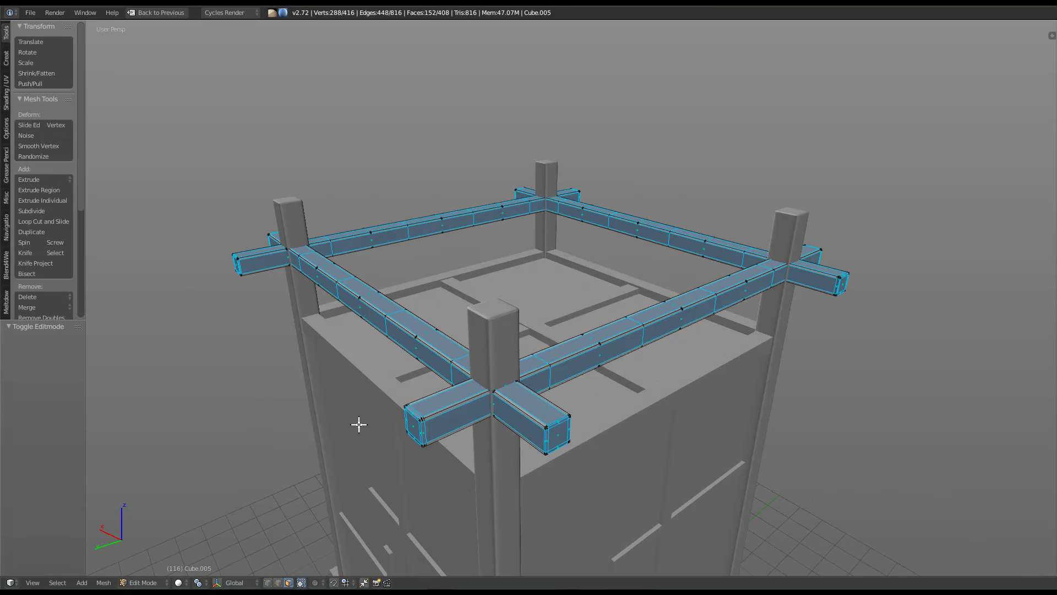
key("ctrl+Up")
key("Tab")
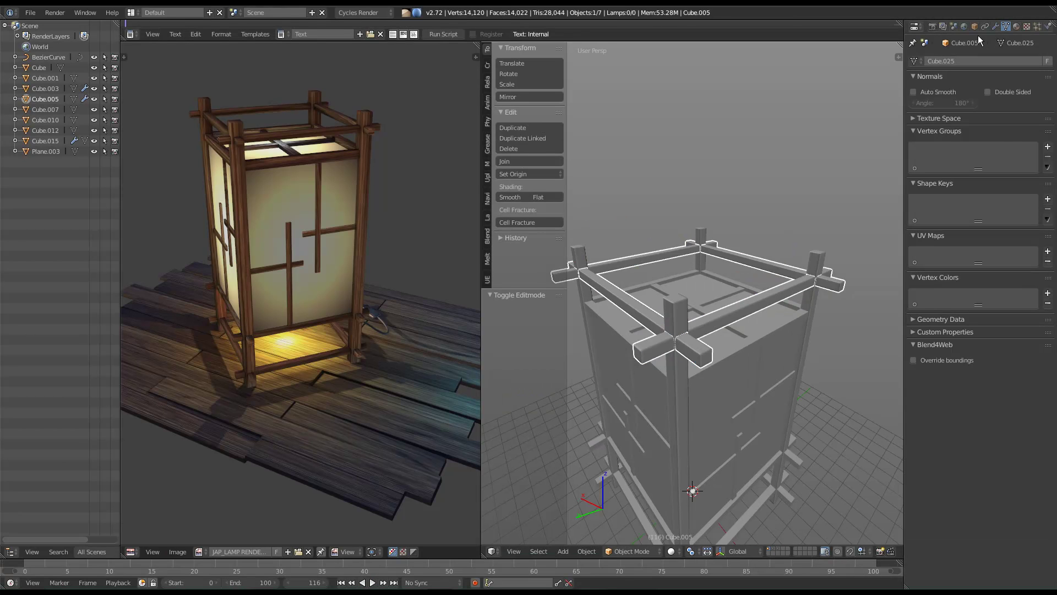
left_click(996, 27)
left_click(978, 80)
left_click(978, 81)
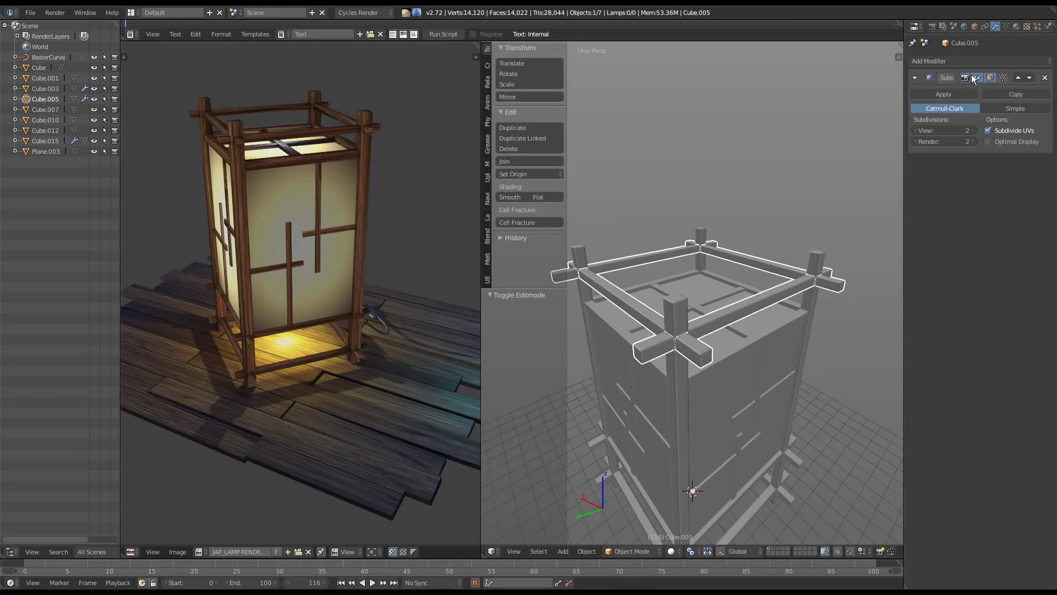
Add the lower crossbeam object to the selection and isolate it together with the joined upper frame.
key("ctrl+Up")
middle_click_drag(698, 316, 673, 408)
scroll(672, 408, "down", 5)
middle_click_drag(667, 358, 595, 397)
middle_click_drag(516, 428, 597, 483)
key("ctrl+Up")
key("ctrl+Up")
middle_click_drag(573, 321, 577, 448)
right_click(576, 520, "shift")
key("shift+h")
scroll(606, 377, "down", 5)
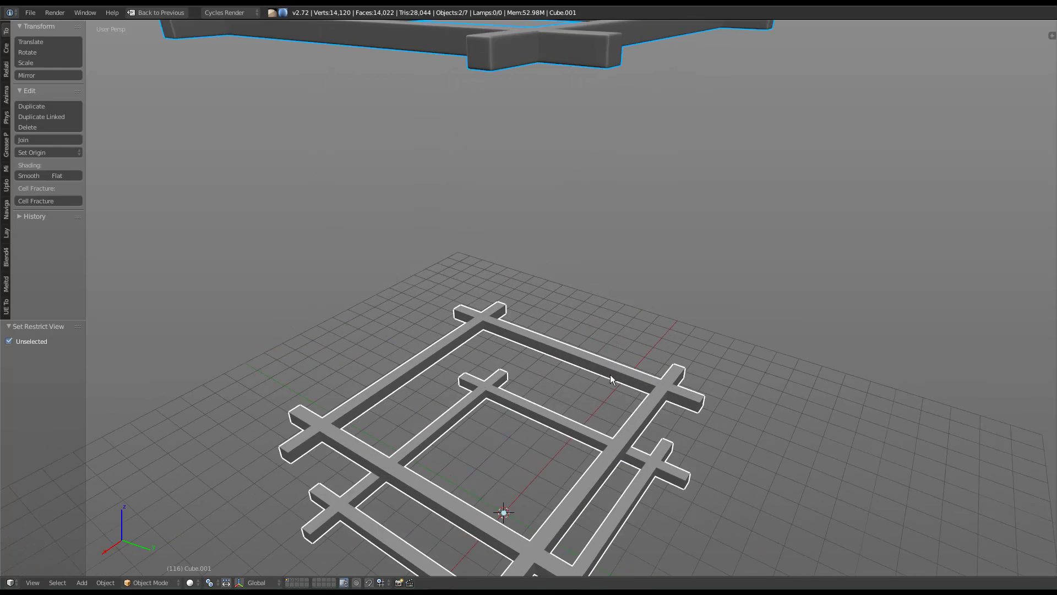
Duplicate the upper beam frame and move the copy about 25.2 units down along Z, near the higher of the lower crossbeam squares.
right_click(578, 240)
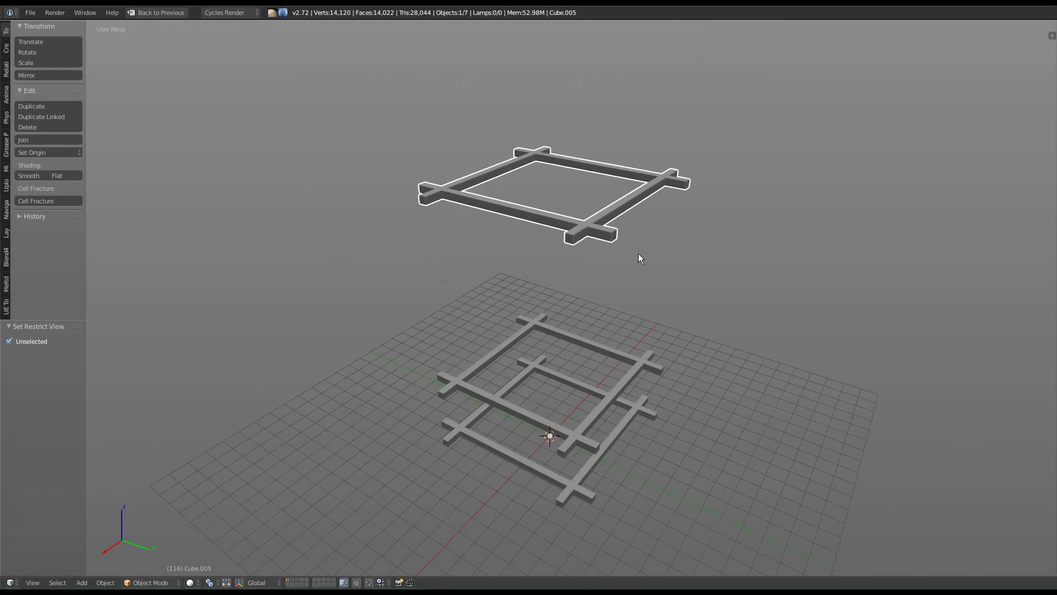
key("shift+d")
key("z")
left_click(629, 398)
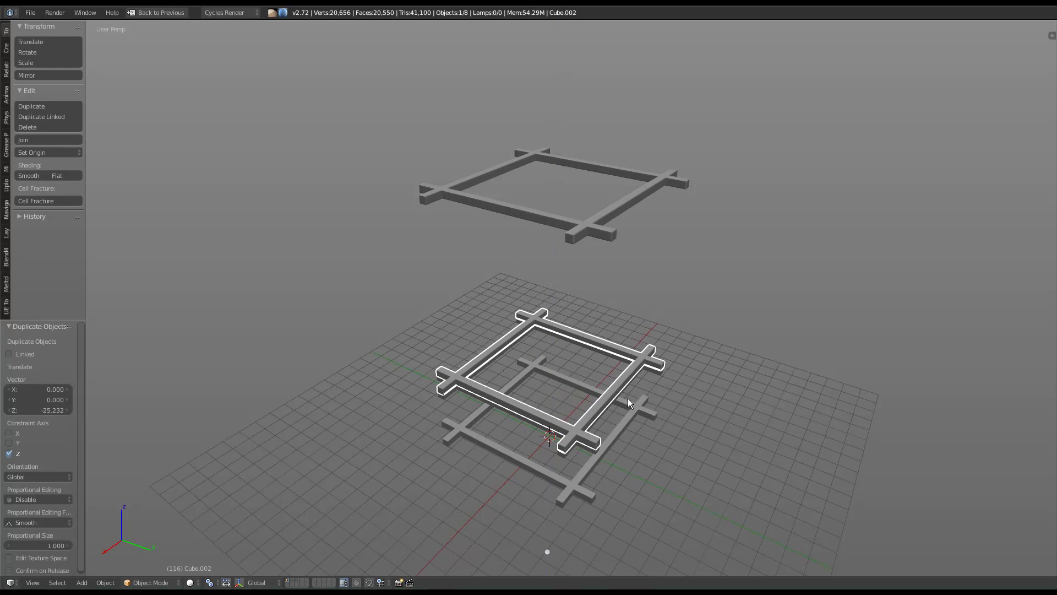
Lower the copied frame about 0.77 units further along Z so it lines up with the old crossbeams.
scroll(626, 398, "up", 4)
middle_click_drag(623, 398, 609, 371)
scroll(608, 372, "up", 3)
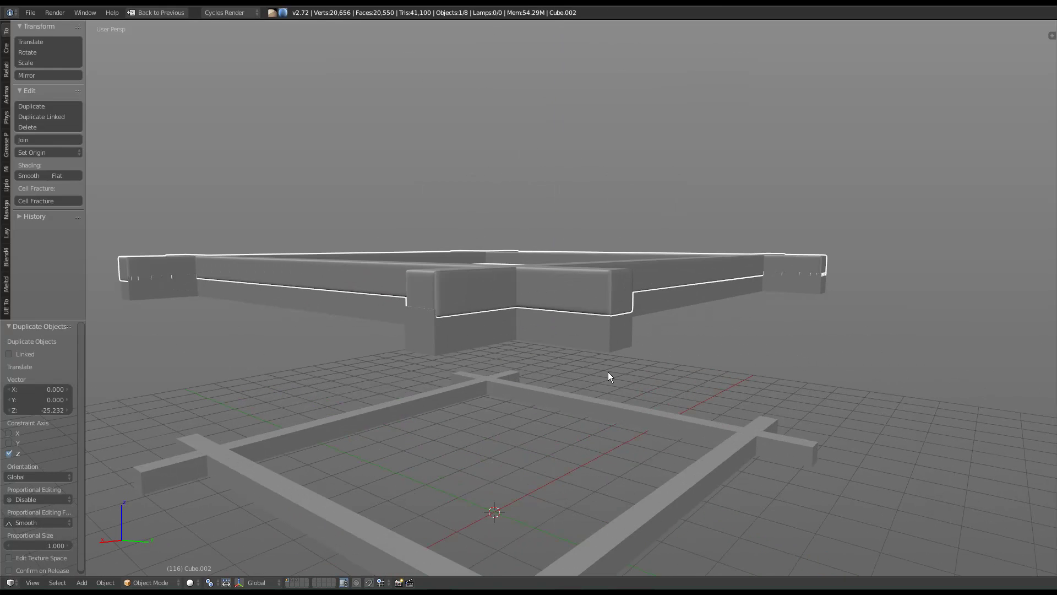
key("g")
key("z")
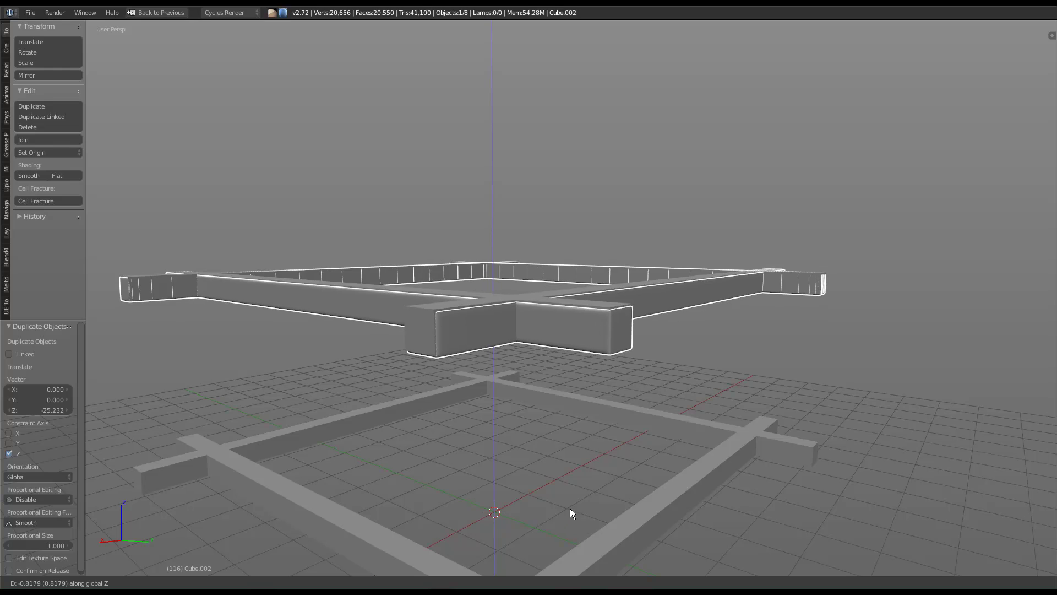
left_click(566, 502)
Duplicate the lowered frame and move the new copy about 7.7 units down along Z onto the lowest crossbeams.
right_click(425, 339)
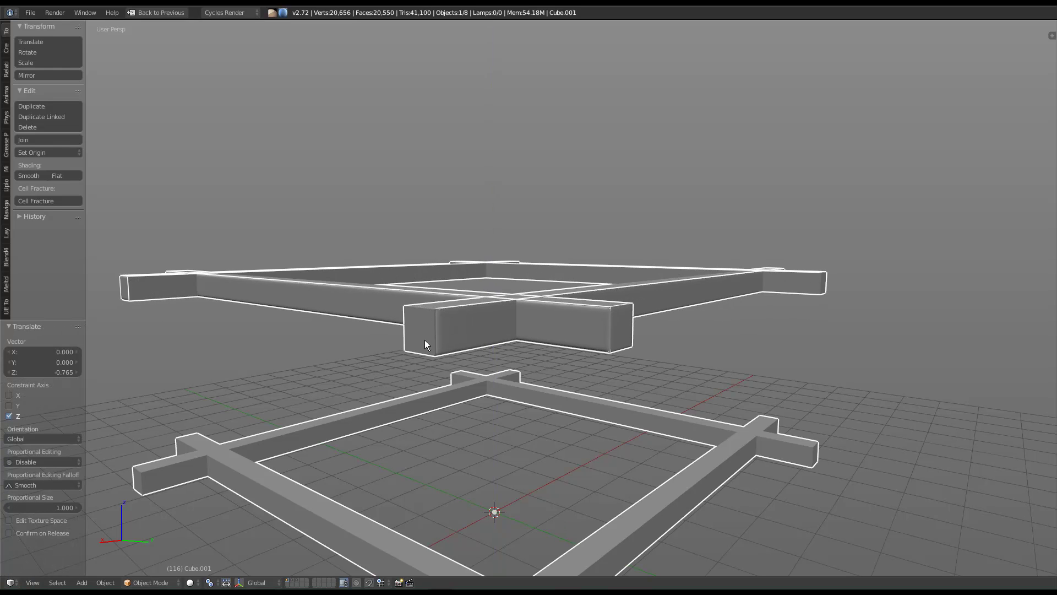
right_click(606, 325)
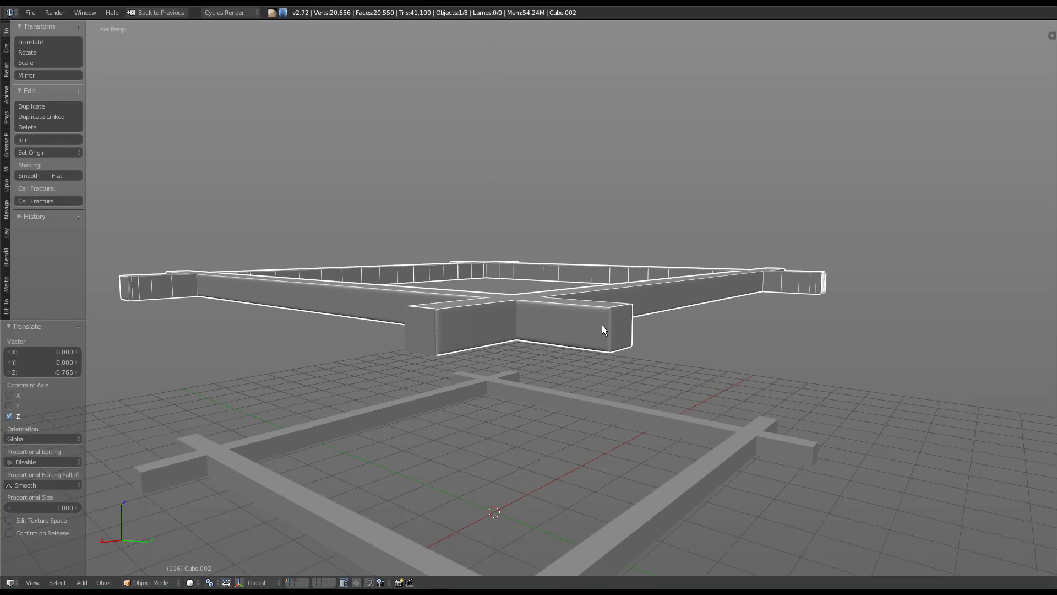
key("shift+d")
key("z")
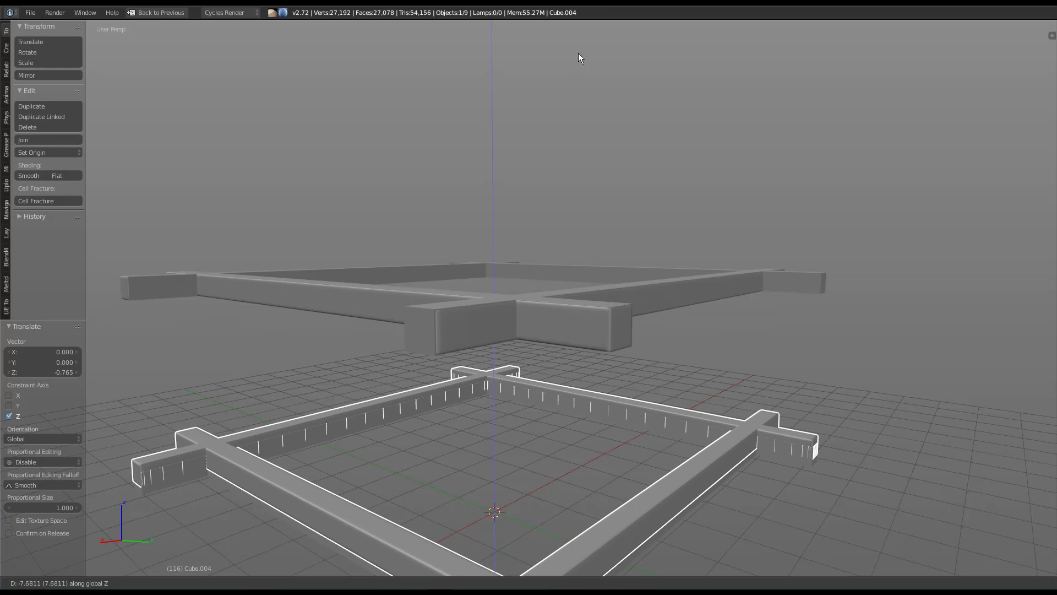
left_click(584, 91)
Select the original plain lower crossbeam object overlapping the new frames and delete it.
right_click(567, 323)
key("g")
right_click(672, 243)
right_click(554, 325)
key("g")
right_click(580, 241)
key("x")
left_click(580, 241)
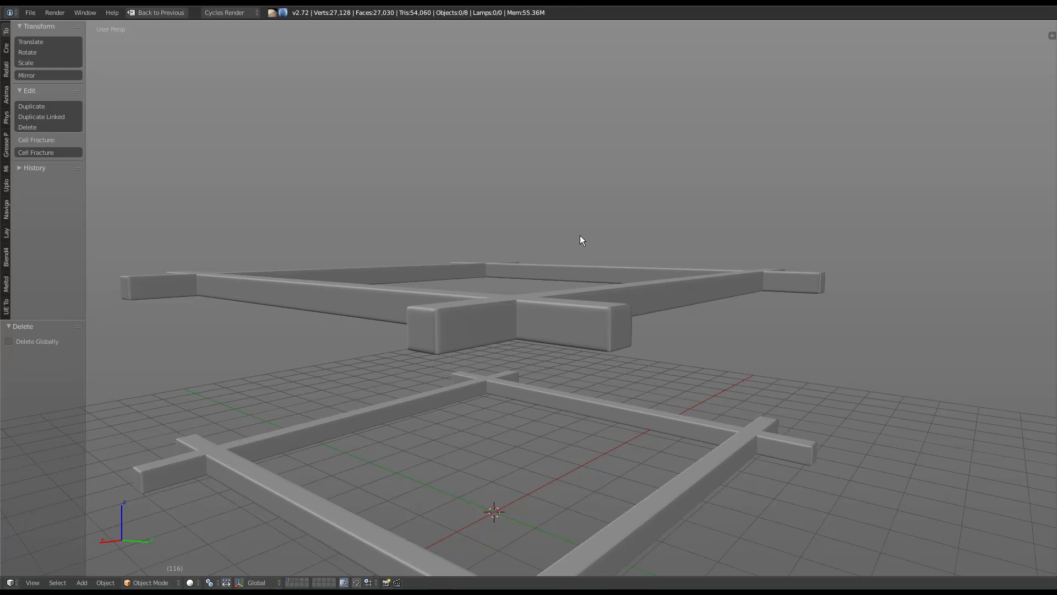
Unhide the rest of the lamp frame and clear the selection.
key("alt+h")
scroll(570, 248, "down", 4)
scroll(565, 309, "down", 3)
middle_click_drag(477, 319, 416, 98)
scroll(545, 167, "up", 2)
key("a")
Examine the complete frame from several angles, checking how the new crossbeams meet the corner posts.
middle_click_drag(545, 167, 501, 168)
middle_click_drag(602, 246, 629, 259)
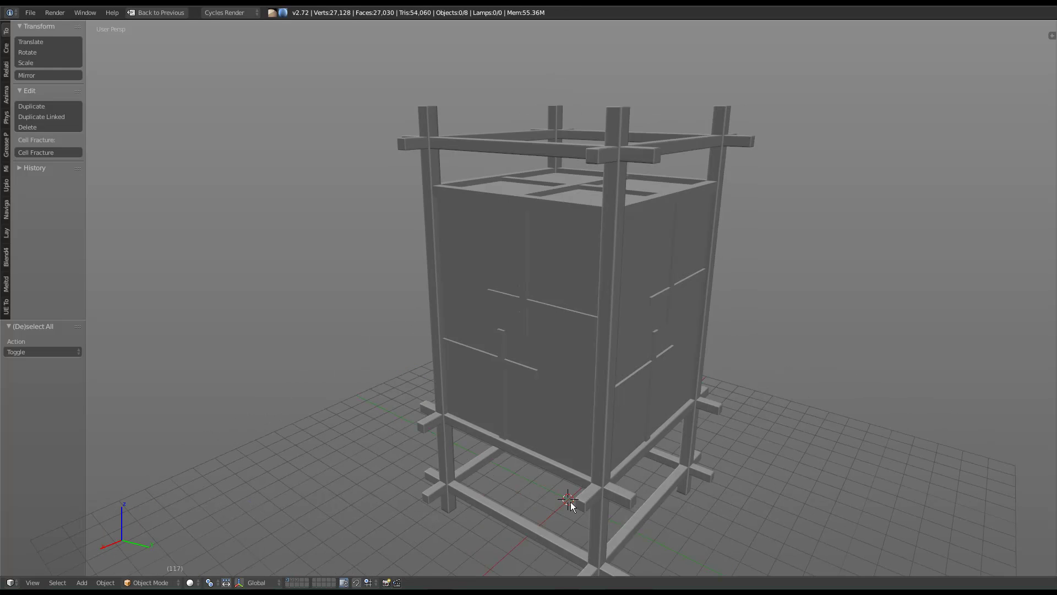
middle_click_drag(568, 527, 646, 503)
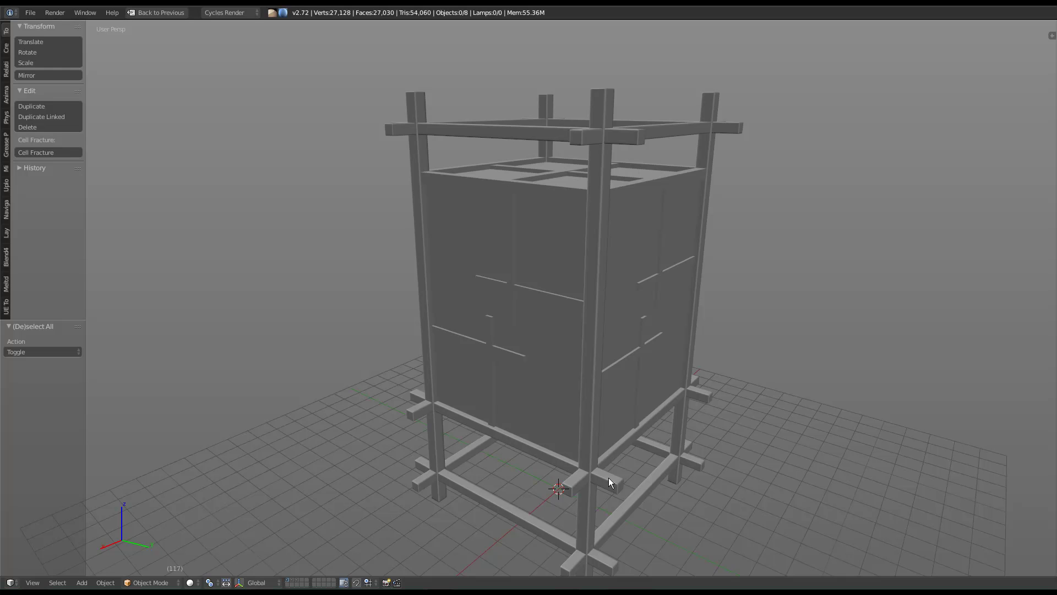
middle_click_drag(521, 523, 460, 495)
middle_click_drag(674, 441, 611, 397)
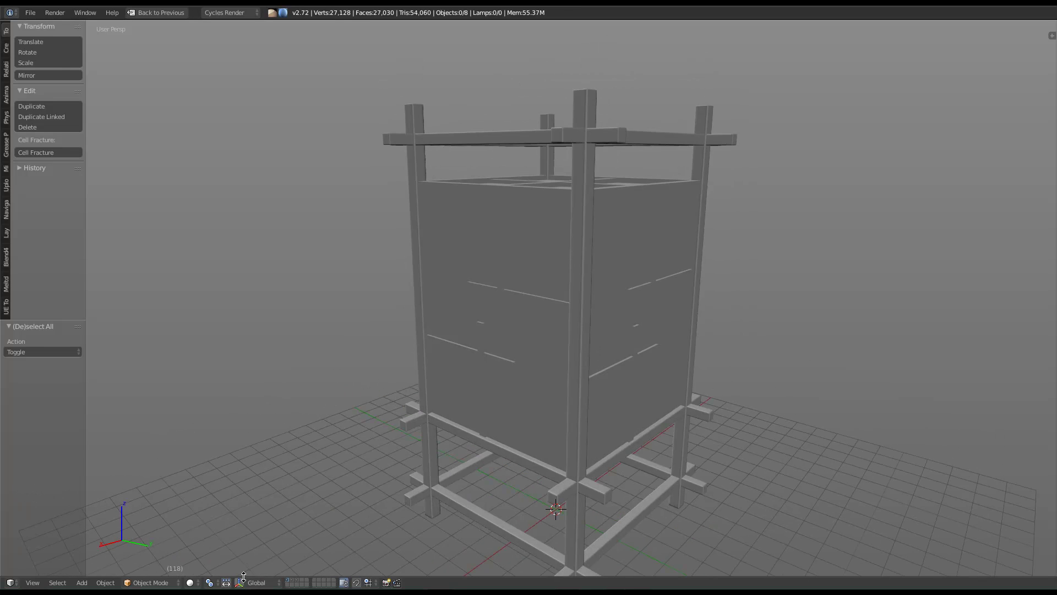
middle_click_drag(692, 374, 564, 481)
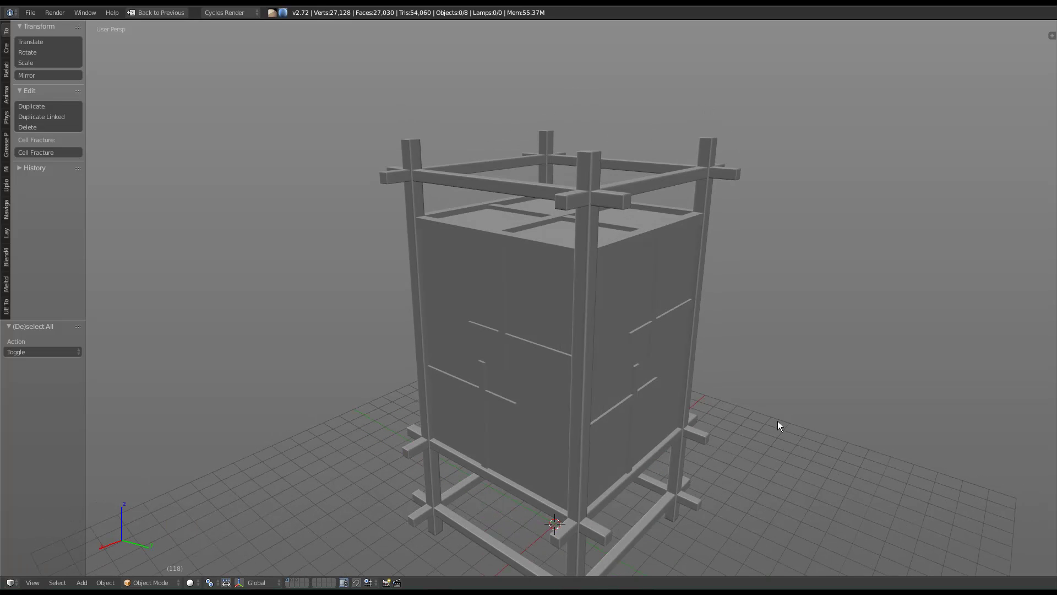
middle_click_drag(623, 259, 565, 282)
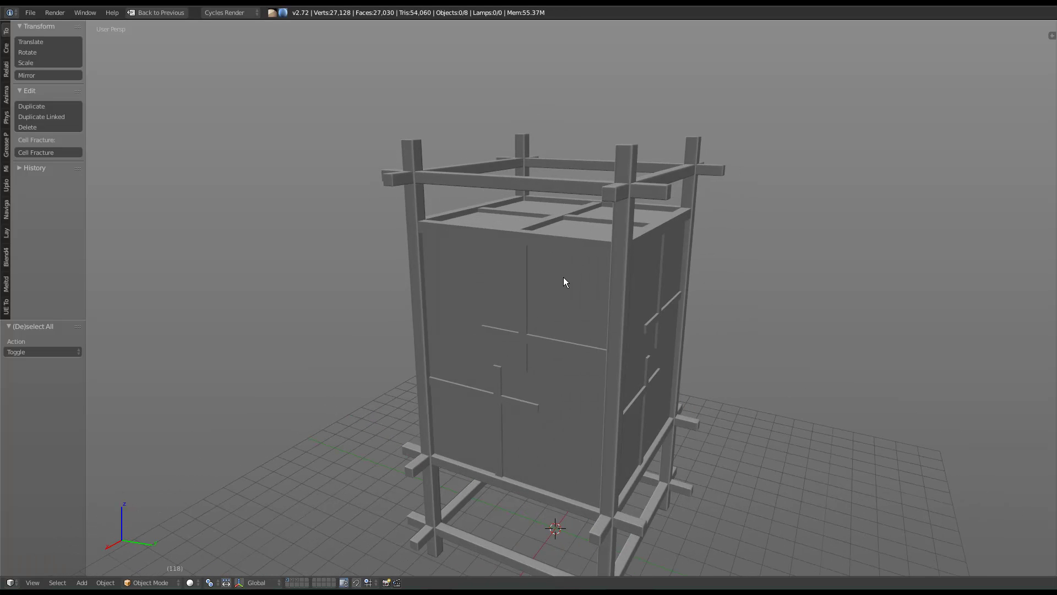
middle_click_drag(488, 248, 587, 251)
middle_click_drag(627, 345, 614, 310)
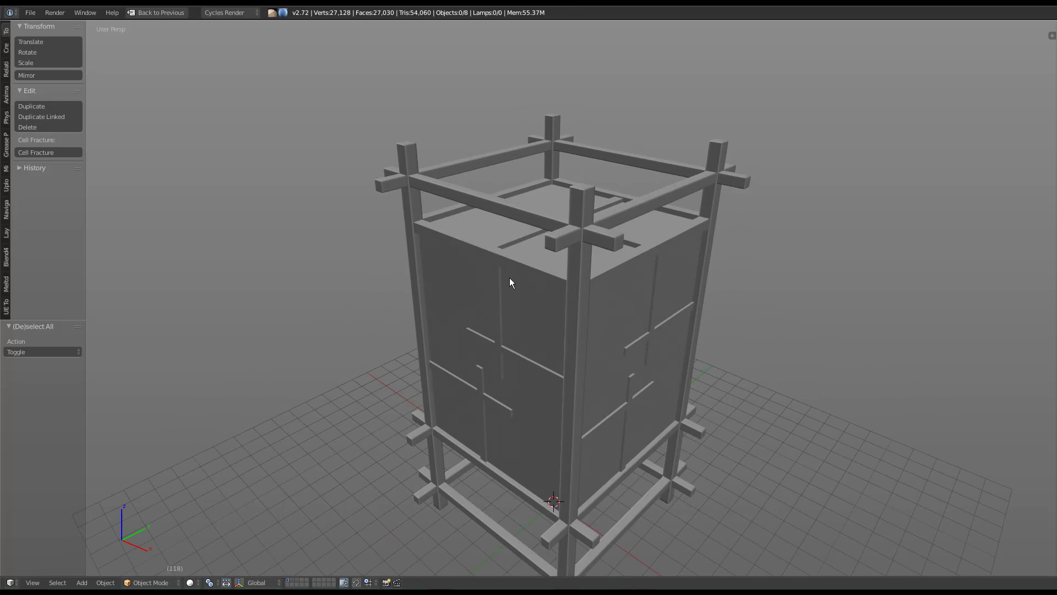
Select the crossed support bars beneath the panelled box and isolate them.
middle_click_drag(790, 286, 587, 266)
scroll(573, 307, "up", 2)
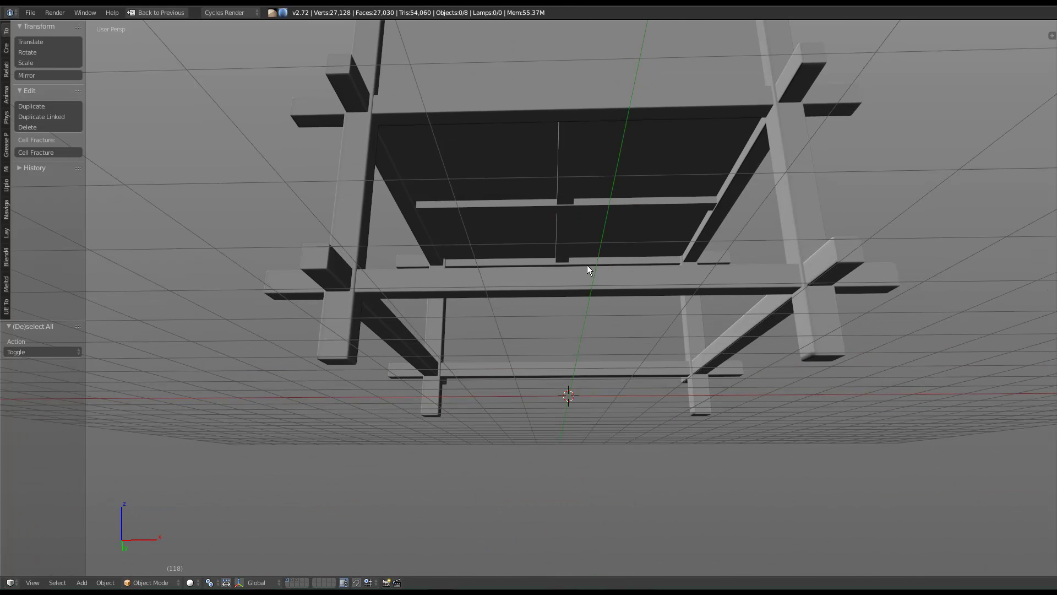
left_click(558, 200)
left_click(560, 202)
key("shift+h")
middle_click_drag(567, 219, 543, 317)
Select all linked faces of one bar in the upper cross and separate it into its own object.
key("Tab")
left_click(592, 220)
key("KP_Decimal")
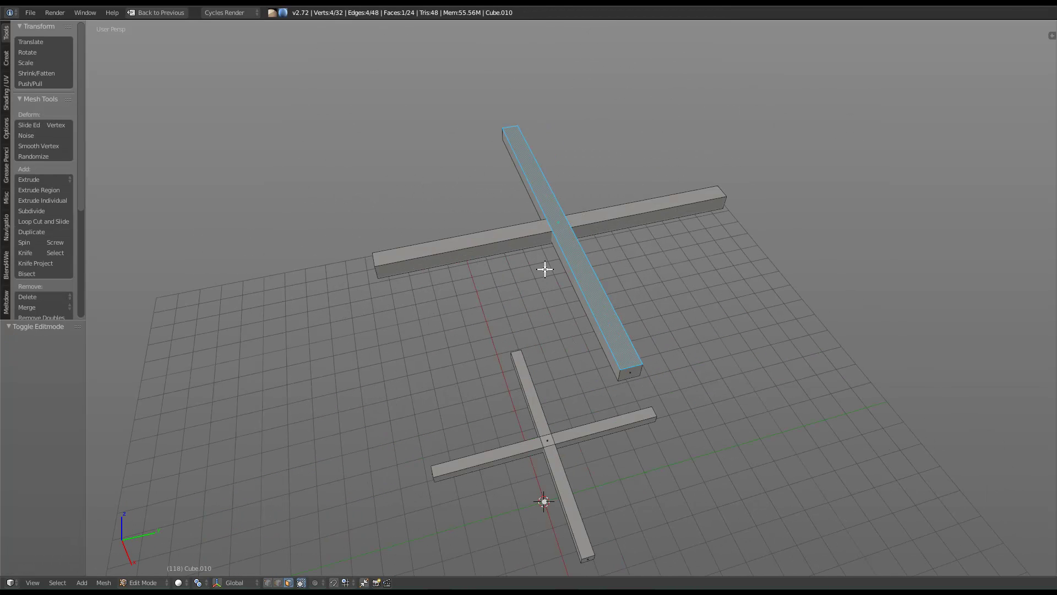
key("ctrl+l")
key("p")
left_click(554, 272)
key("Tab")
Select a bar of the upper cross in object mode and reset its transforms with Reset XForm.
middle_click_drag(569, 269, 645, 270)
scroll(600, 278, "up", 3)
right_click(645, 270)
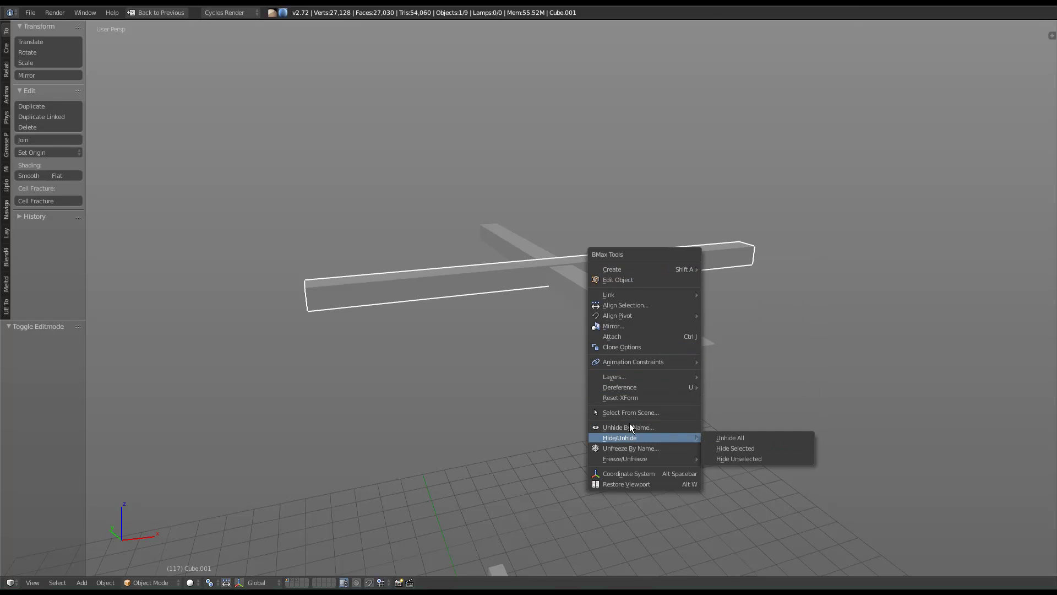
left_click(627, 397)
Add a crosswise loop cut at the bar's middle and bevel it with 5 segments and an amount of 8.922.
middle_click_drag(553, 312, 558, 325)
key("Tab")
key("ctrl+r")
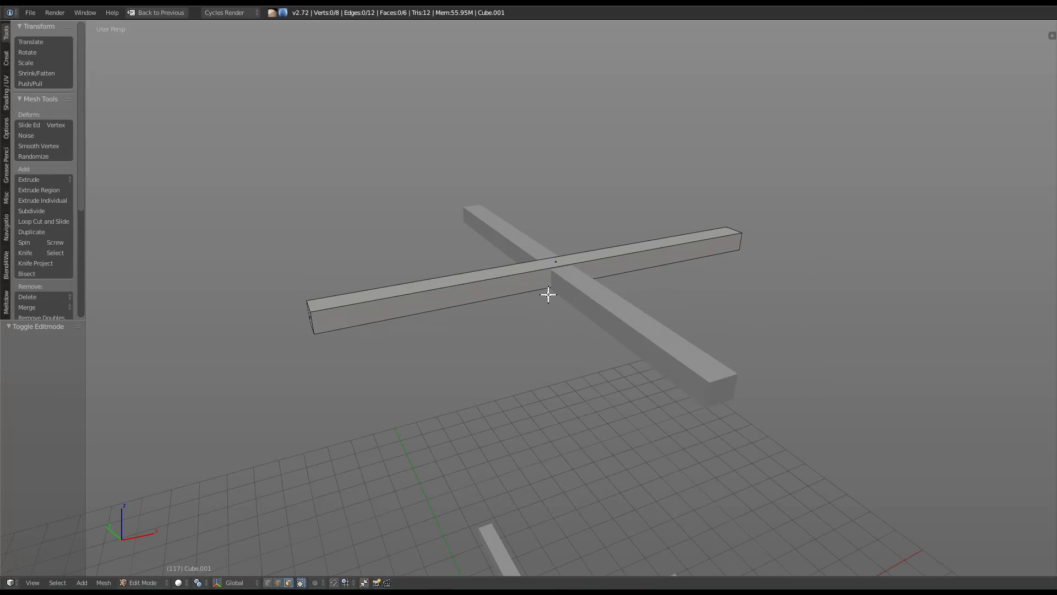
left_click(537, 246)
left_click(544, 249)
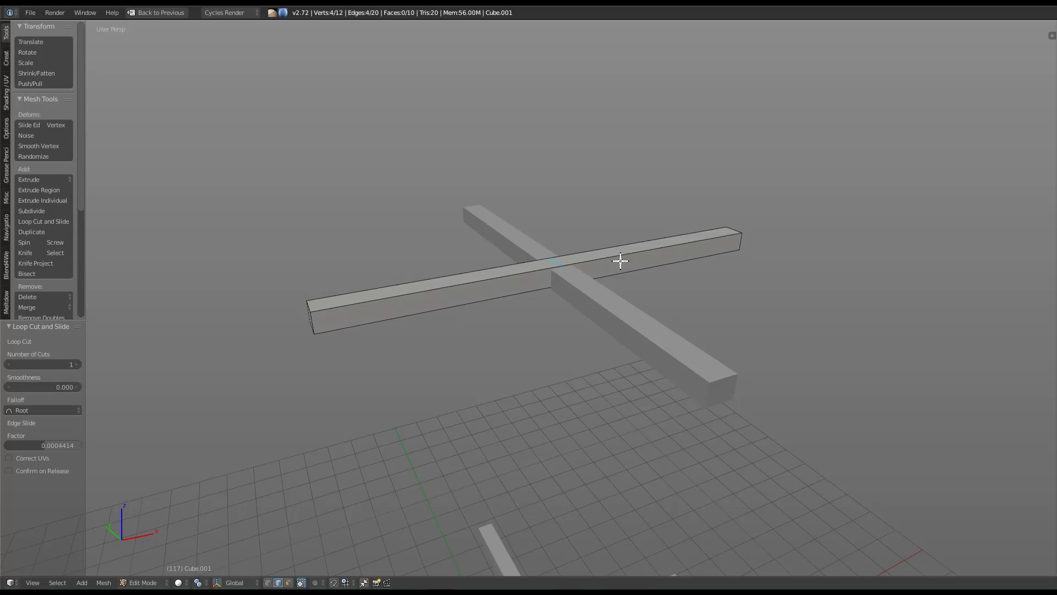
key("ctrl+b")
scroll(716, 256, "up", 4)
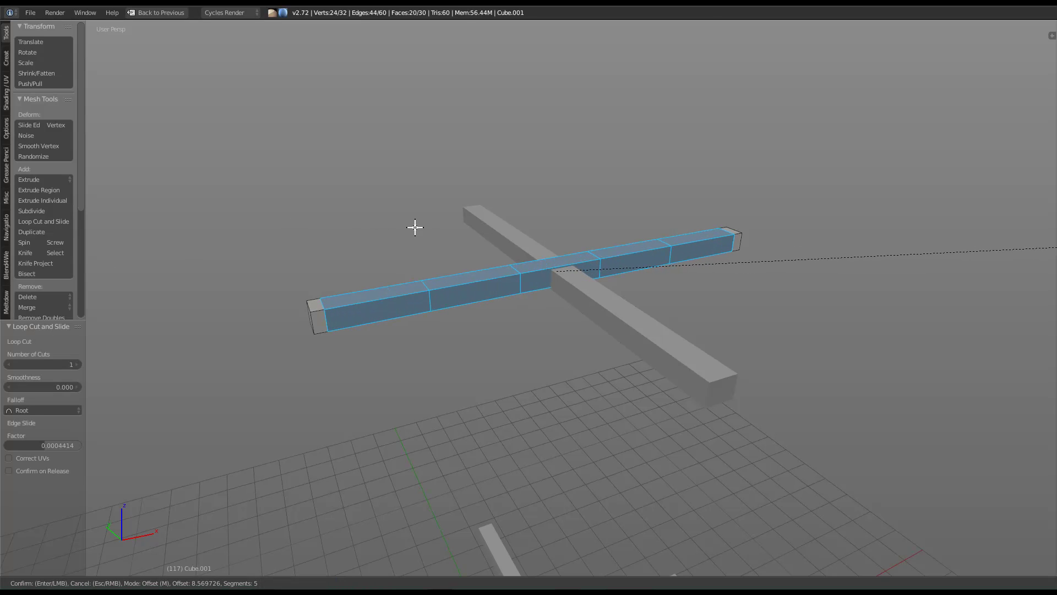
left_click(505, 200)
middle_click_drag(505, 201, 561, 331)
key("ctrl+r")
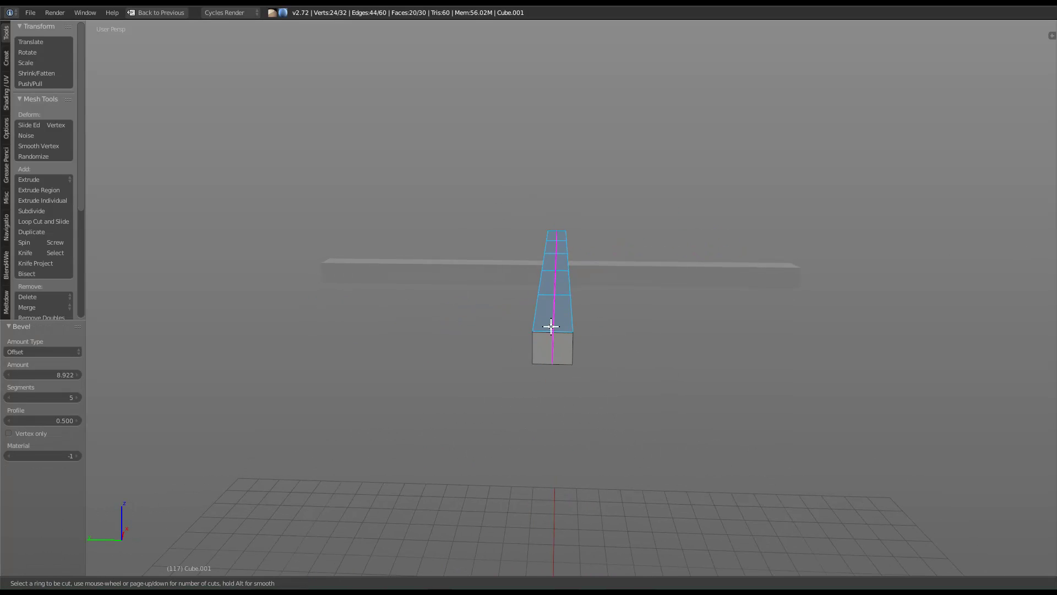
left_click(552, 333)
left_click(555, 346)
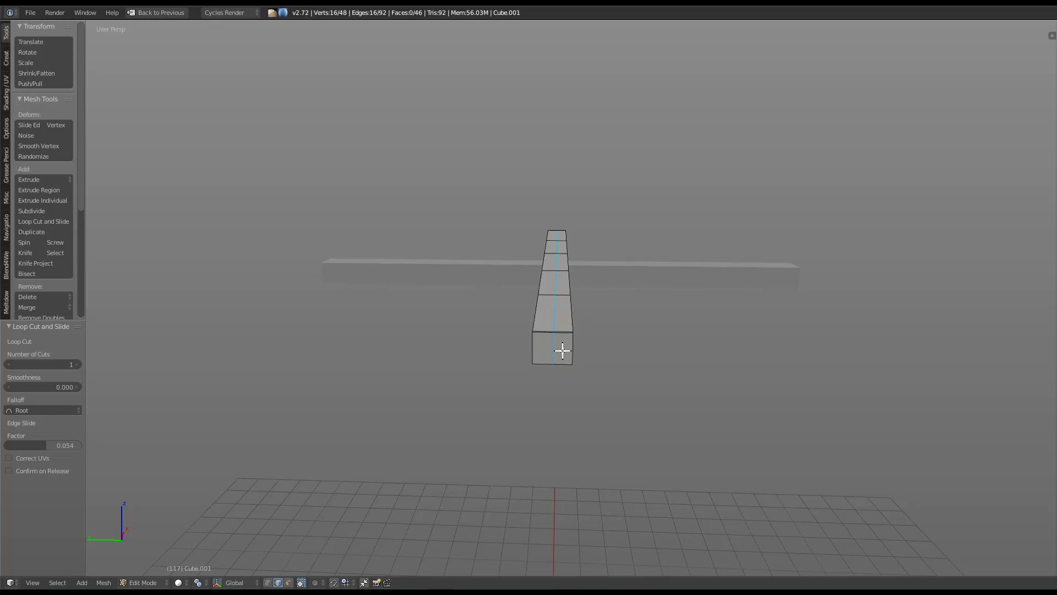
key("ctrl+z")
Add centred lengthwise loop cuts in both directions of the bar and bevel them with 1 segment and an amount of 0.302.
key("ctrl+r")
left_click(554, 339)
left_click(553, 338)
right_click(558, 350)
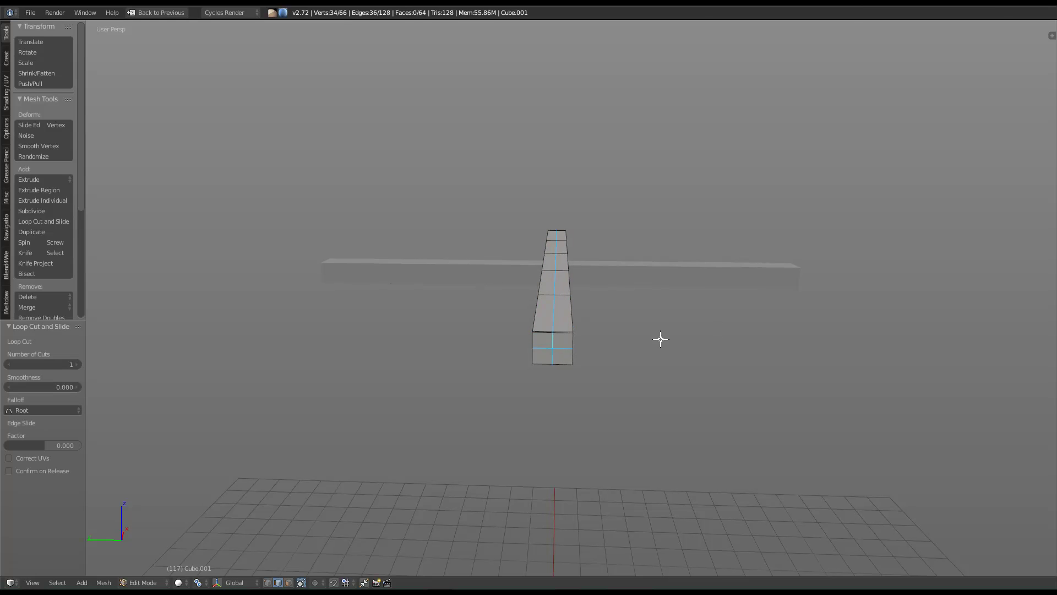
key("ctrl+b")
scroll(810, 319, "down", 4)
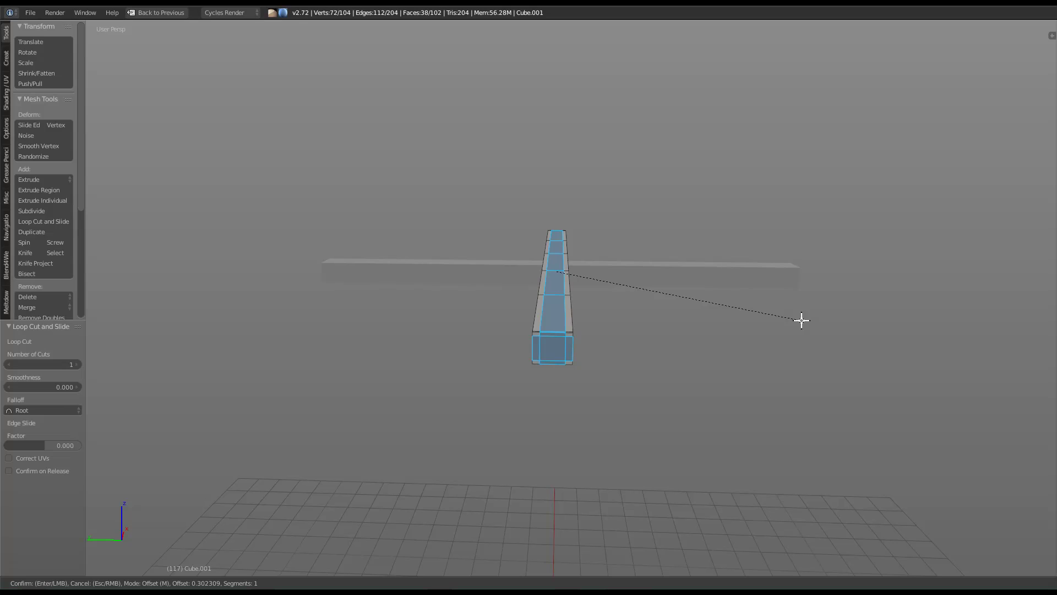
left_click(802, 319)
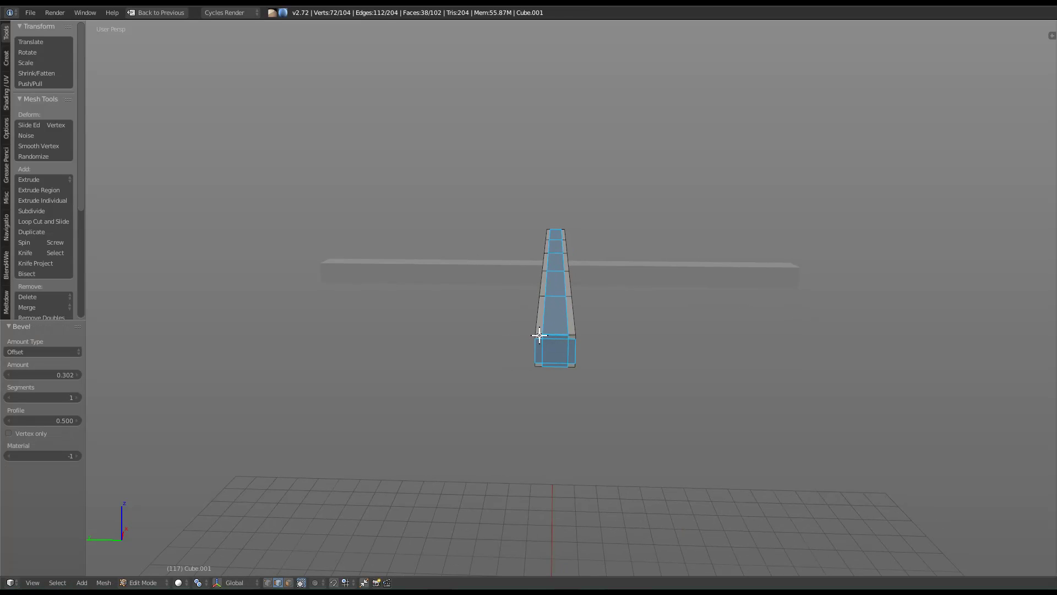
Scale the lengthwise-face edge loops on the beveled bar by 1.190 along the Y axis.
right_click(564, 334, "alt")
key("s")
key("x")
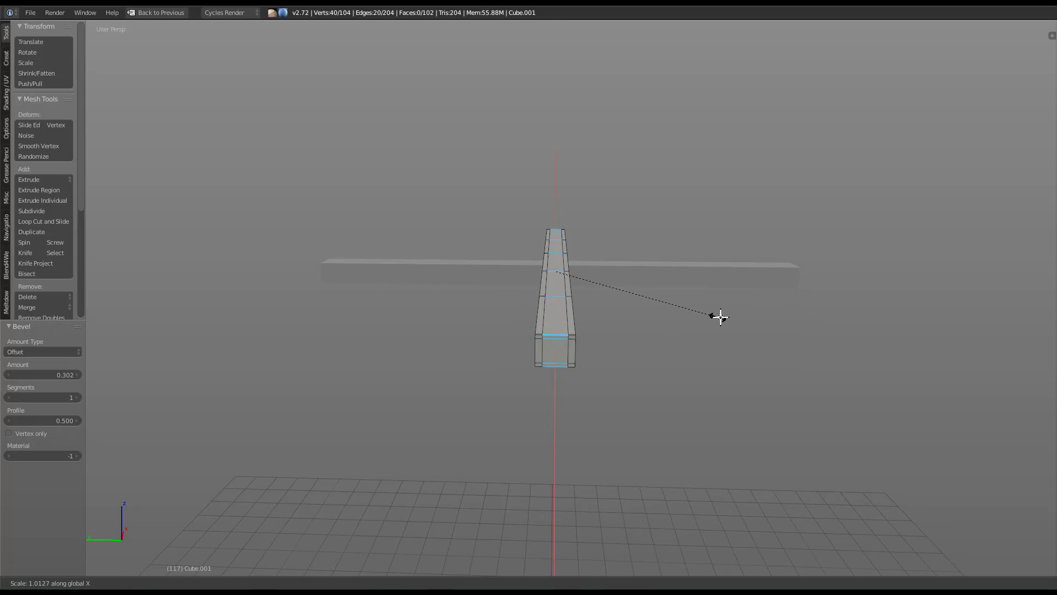
key("y")
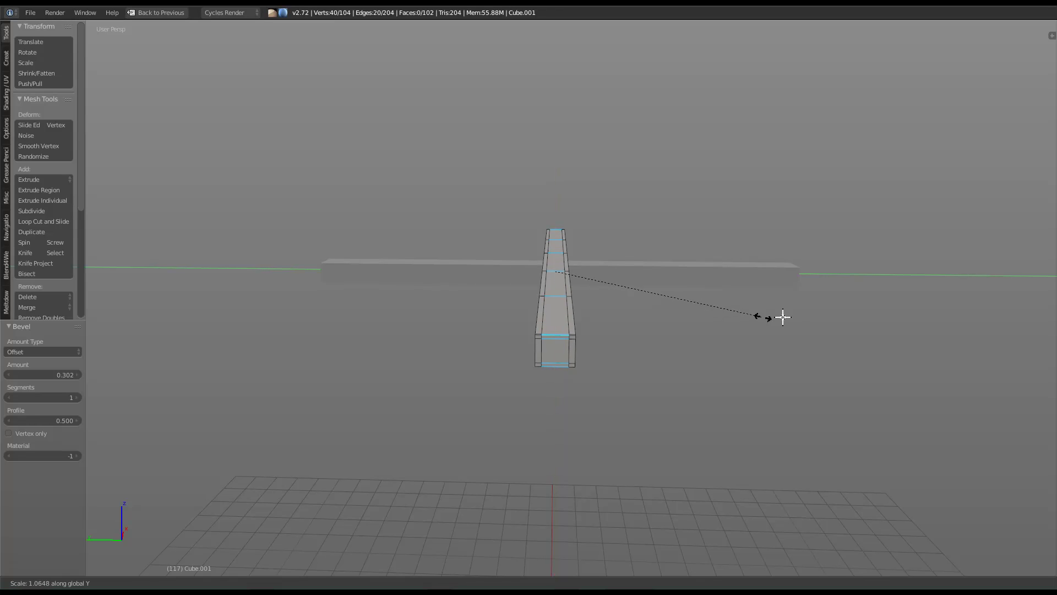
left_click(972, 311)
middle_click_drag(599, 328, 538, 342)
scroll(372, 355, "up", 4)
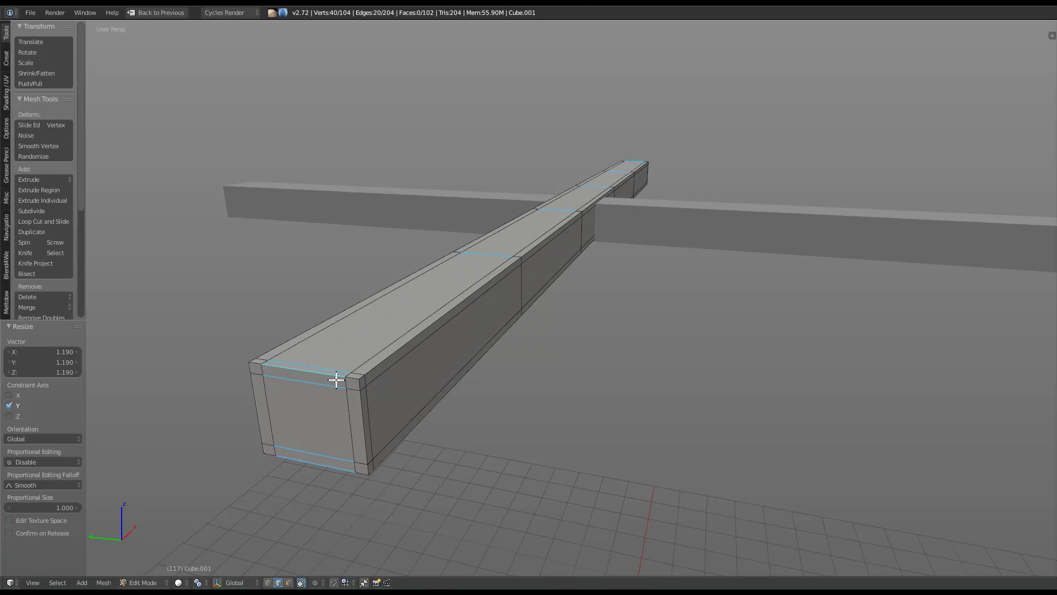
Return to object mode, apply Subdivision Set to the bar and shade it smooth.
key("Tab")
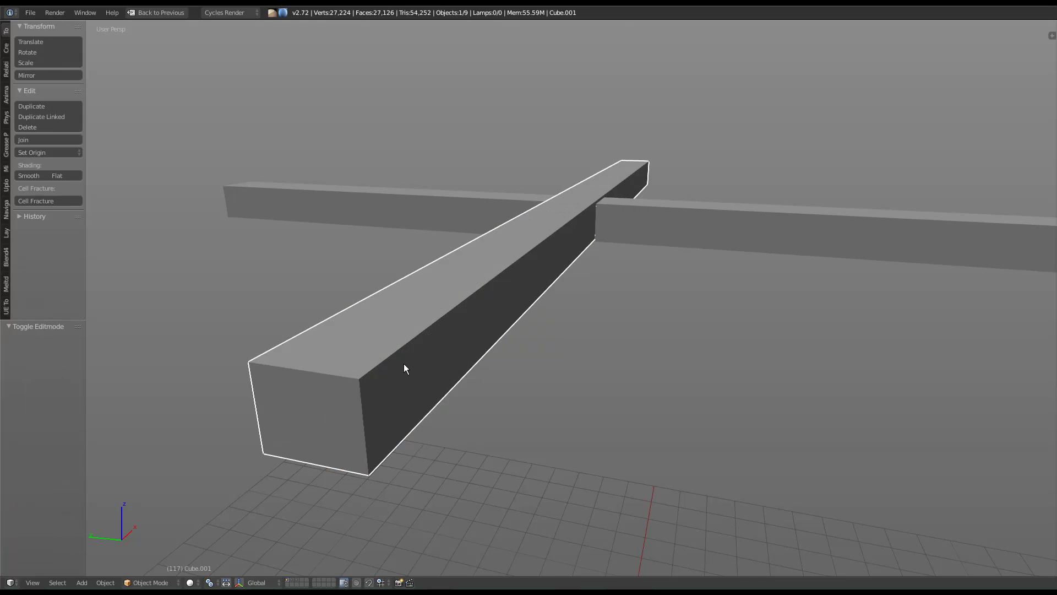
scroll(493, 337, "down", 5)
key("space")
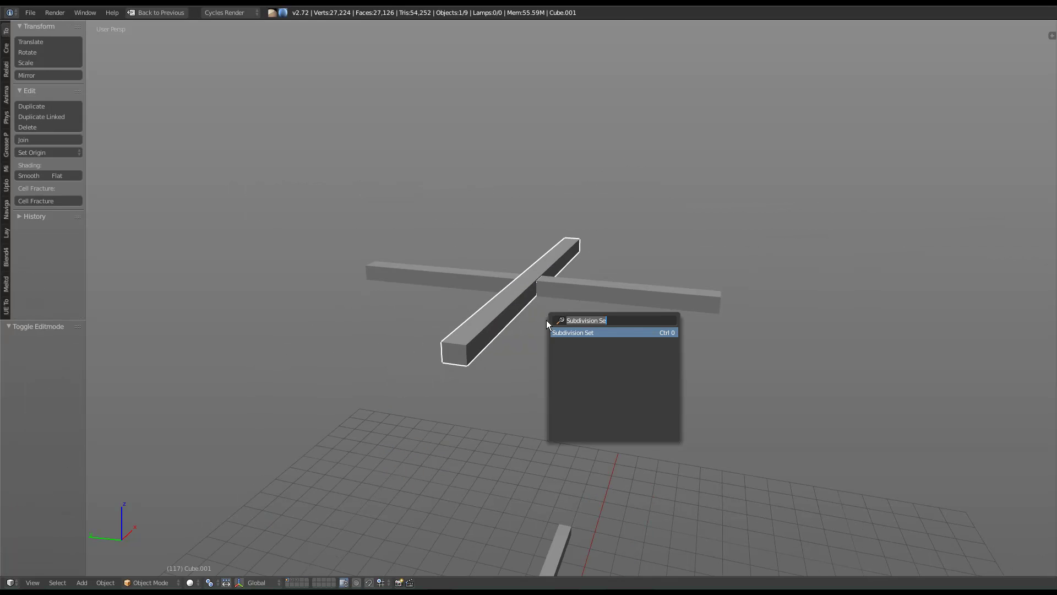
key("Return")
left_click(43, 176)
Duplicate the smooth bar and rotate the copy 90° about Z to form the second arm of the cross.
mouse_move(539, 253)
middle_mouse_down()
mouse_move(554, 315)
mouse_move(501, 335)
mouse_move(501, 320)
middle_mouse_up()
key("shift+d")
key("r")
key("z")
key("9")
key("0")
key("Return")
Try a copy of both smooth bars about 19.4 units down along Z, and delete the copies.
left_click(545, 295)
left_click(590, 278, "shift")
scroll(590, 287, "down", 5)
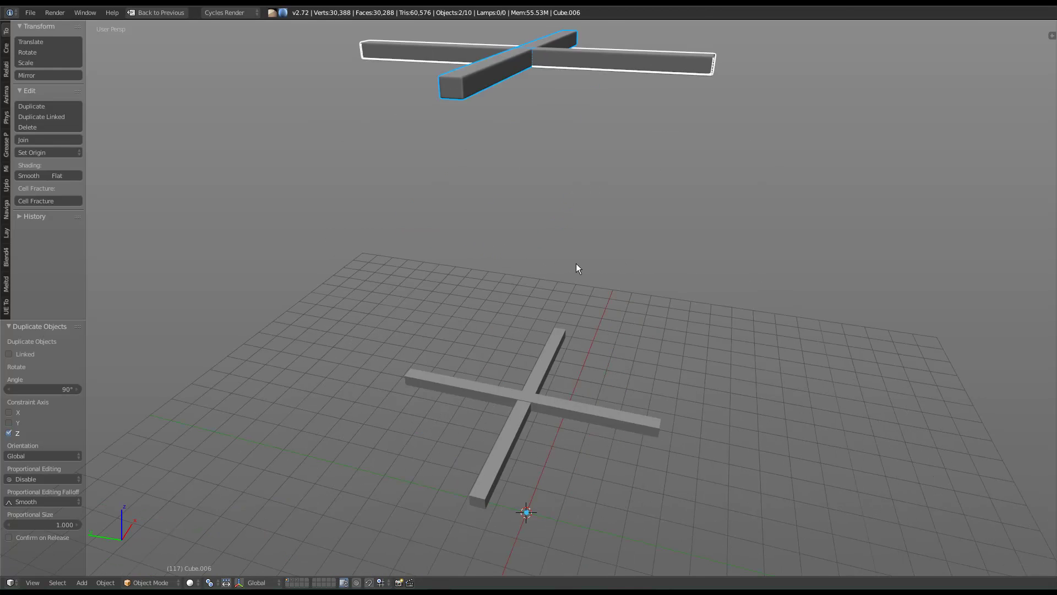
key("shift+d")
key("z")
left_click(597, 440)
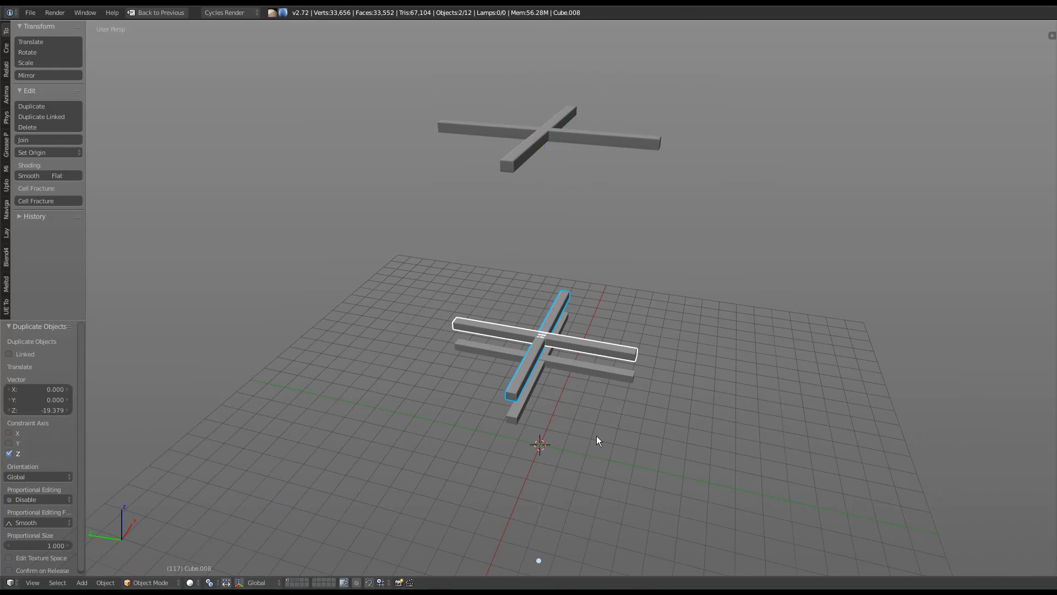
middle_click_drag(599, 455, 599, 200)
key("x")
left_click(528, 347)
Select the rotated bar of the upper cross and lower it by 0.035 along Z.
mouse_move(599, 199)
right_mouse_down()
mouse_move(520, 198)
mouse_move(610, 204)
right_mouse_up()
middle_click_drag(610, 204, 509, 237)
key("g")
key("z")
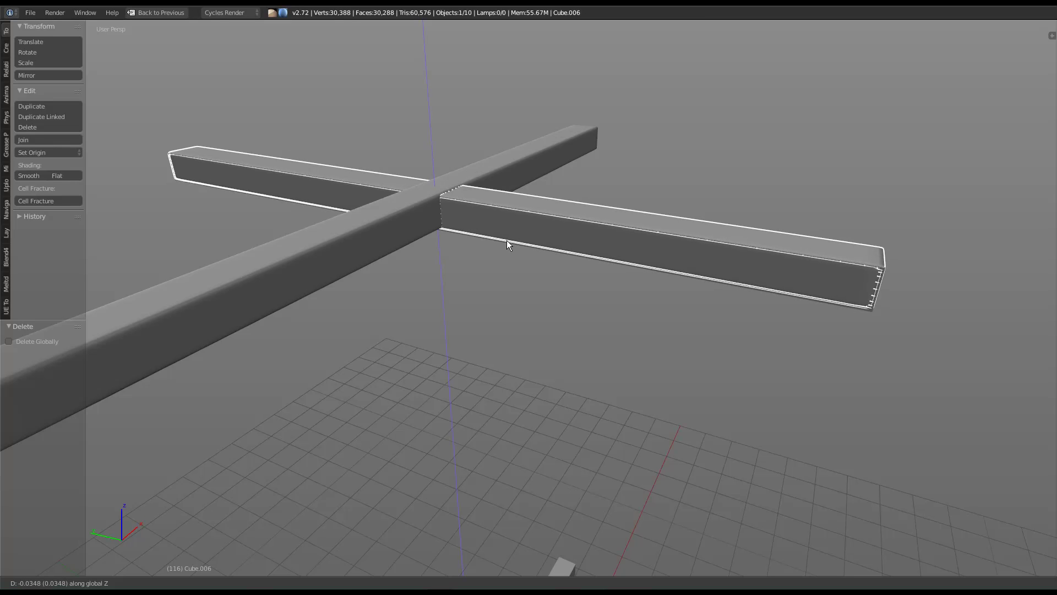
left_click(507, 240)
Select both smooth bars of the upper cross and duplicate them about 21.7 units down along Z.
right_click(375, 244, "shift")
scroll(567, 402, "down", 5)
middle_click_drag(567, 402, 564, 300)
key("shift+d")
right_click(569, 300)
key("g")
key("z")
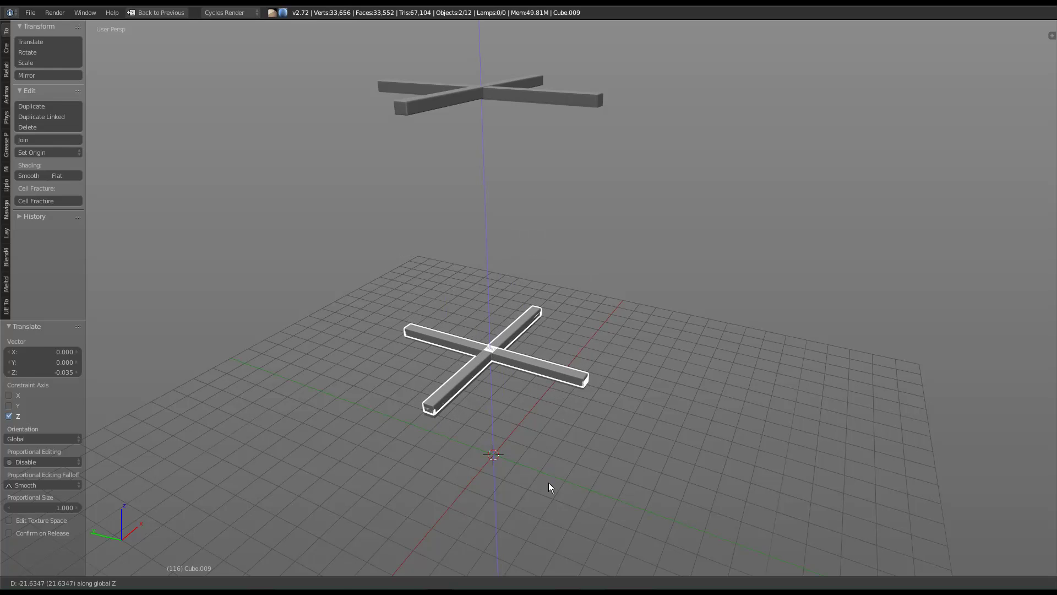
left_click(545, 479)
Lower the duplicated cross by 0.243 along Z to line it up with the plain lower cross.
scroll(535, 468, "up", 3)
scroll(561, 322, "up", 5)
middle_click_drag(562, 322, 532, 308)
key("g")
key("z")
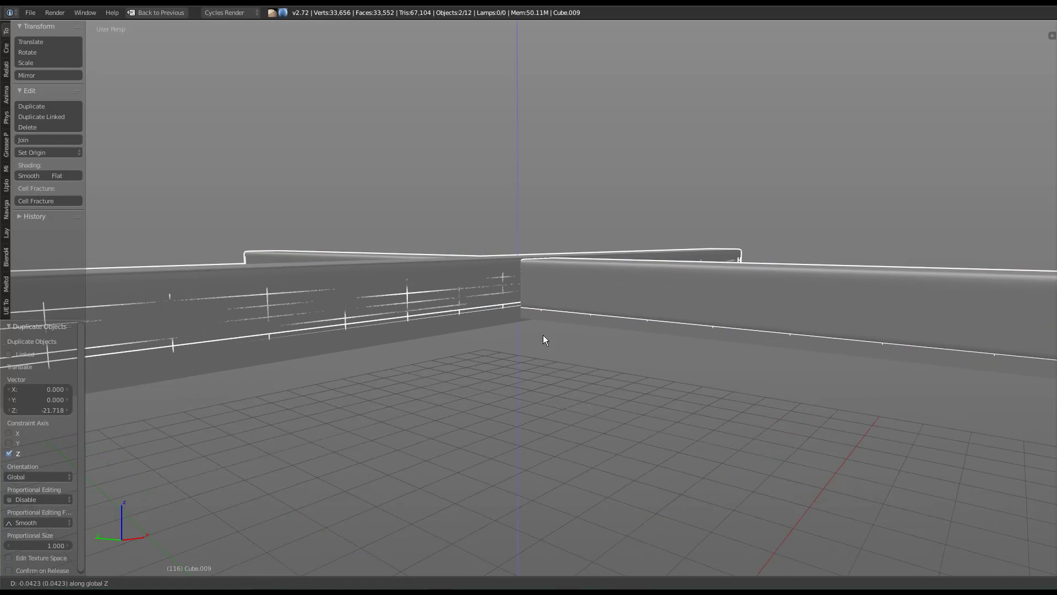
left_click(564, 385)
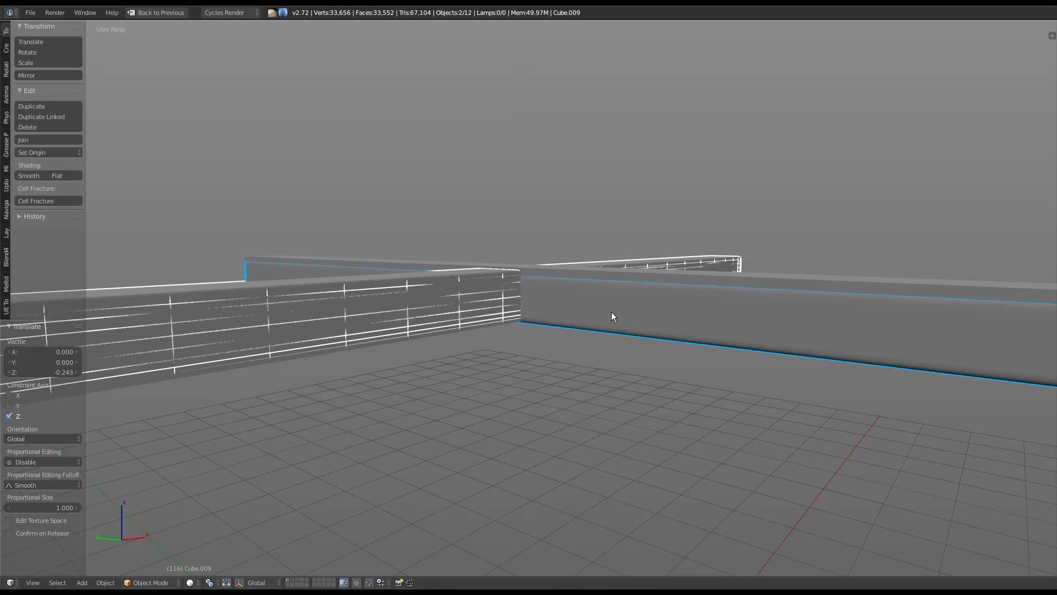
Select one bar of the lower smooth cross and raise it by 0.112 along Z.
right_click(611, 322)
key("g")
key("z")
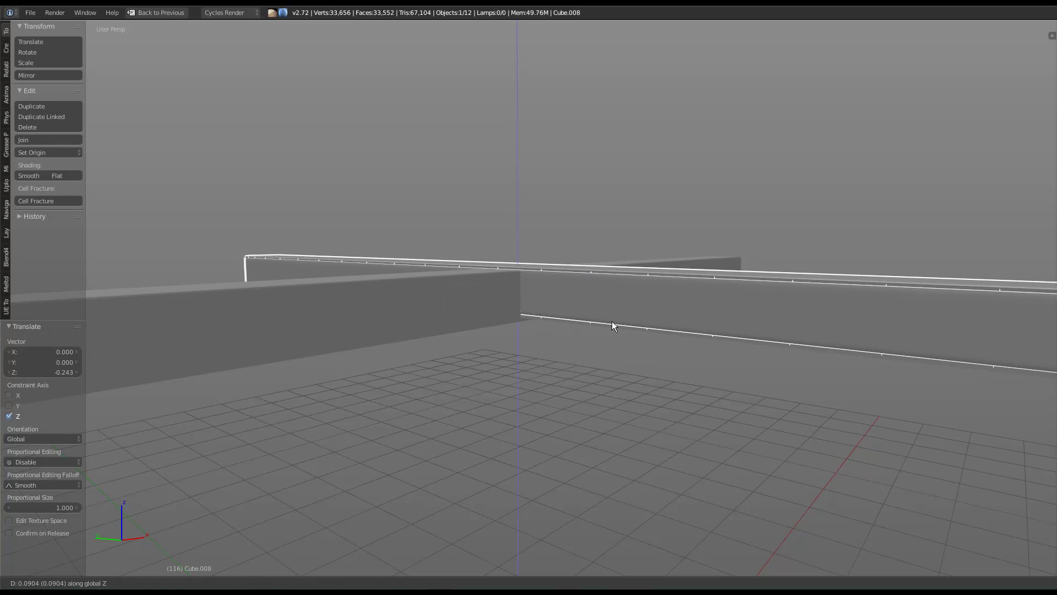
left_click(607, 314)
Delete the old plain cross bars, unhide the rest of the lamp and clear the selection.
key("x")
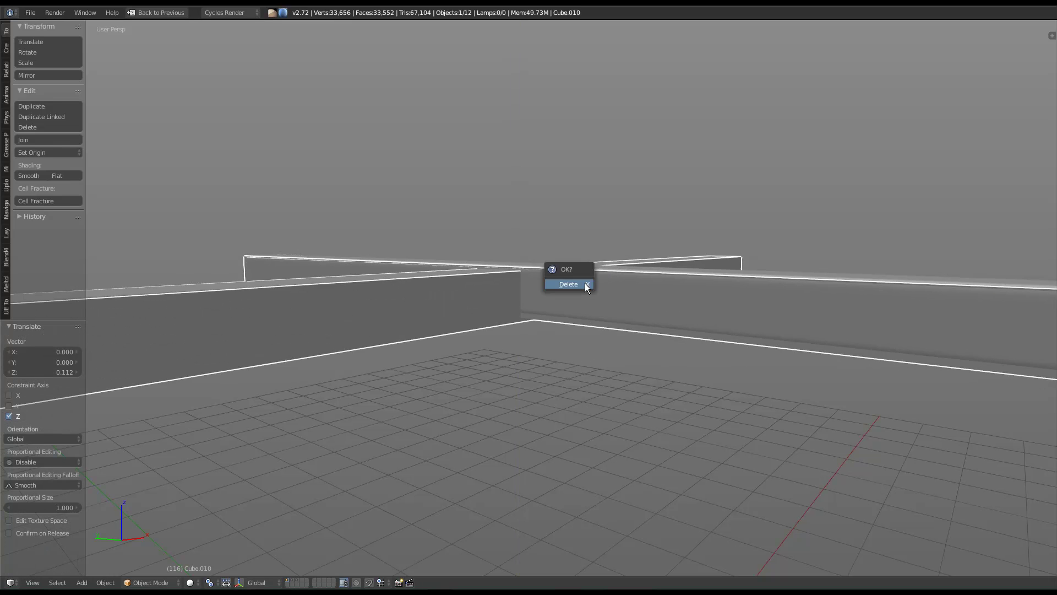
left_click(584, 285)
right_click(576, 300)
middle_click_drag(576, 302, 621, 291)
right_click(621, 290)
mouse_move(547, 245)
right_mouse_down()
mouse_move(460, 200)
mouse_move(548, 243)
right_mouse_up()
key("alt+h")
middle_click_drag(629, 358, 731, 305)
key("a")
middle_click_drag(635, 238, 556, 347)
Select the plain rectangular frame around the top of the side panels and isolate it.
right_click(484, 323)
right_click_drag(484, 323, 569, 314)
key("Escape")
mouse_move(616, 378)
middle_mouse_down()
mouse_move(618, 418)
mouse_move(673, 347)
mouse_move(668, 300)
mouse_move(656, 336)
mouse_move(627, 363)
middle_mouse_up()
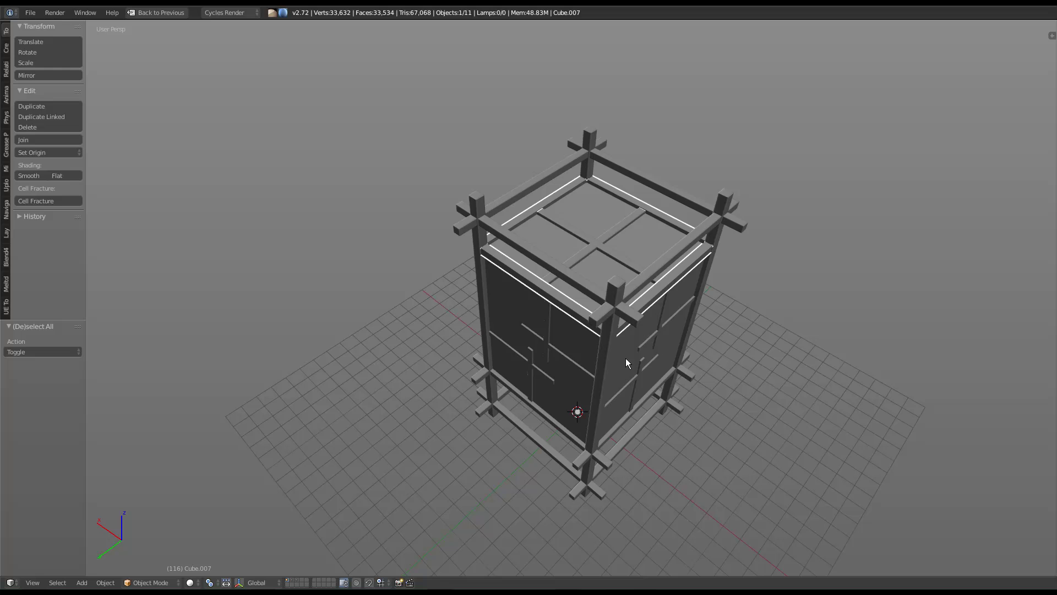
key("KP_Divide")
Select all linked geometry of one beam in the rectangular frame and separate it into its own object.
key("Tab")
mouse_move(574, 312)
middle_mouse_down()
mouse_move(551, 302)
mouse_move(575, 302)
middle_mouse_up()
key("2")
right_click(575, 302)
key("ctrl+l")
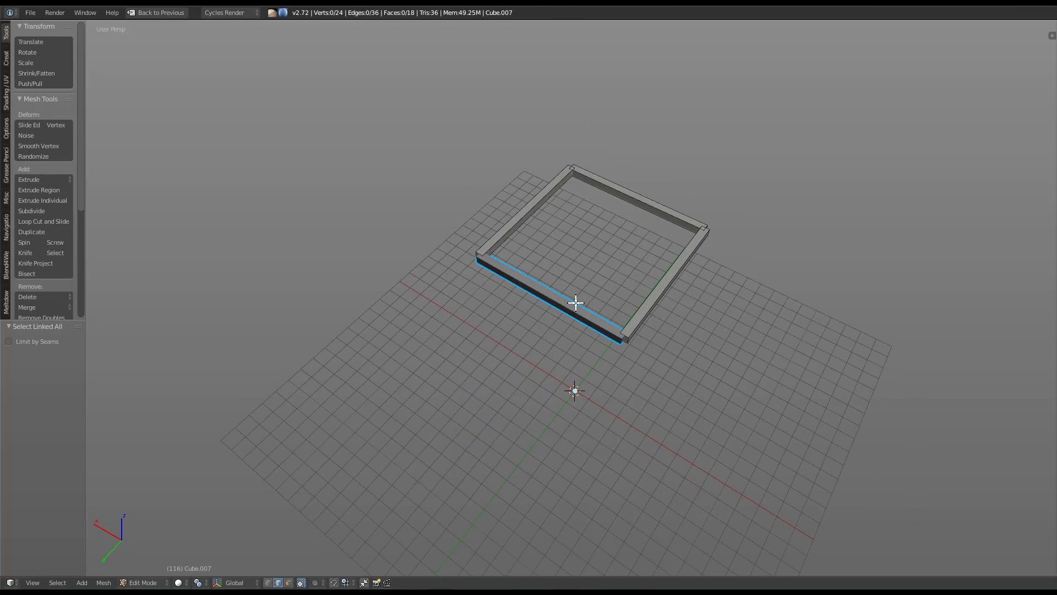
key("p")
left_click(576, 303)
Select the separated beam in object mode and reset its transforms with Reset XForm.
key("Tab")
right_click(561, 306)
key("q")
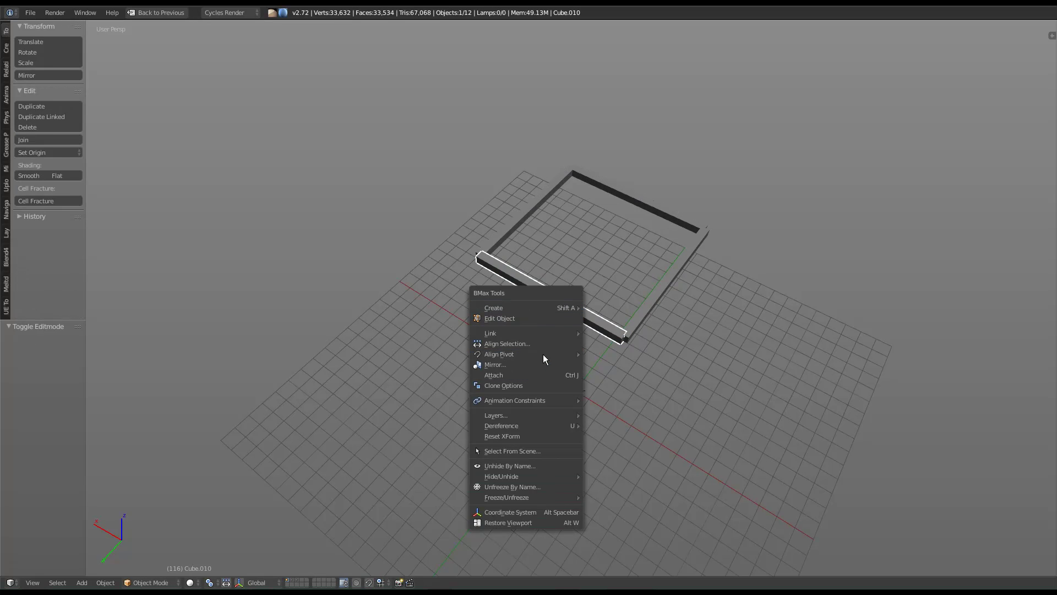
left_click(518, 435)
Add a crosswise loop cut at the beam's middle and bevel it with 5 segments and an amount of 8.921.
middle_click_drag(532, 364, 573, 291)
scroll(609, 337, "up", 4)
key("Tab")
key("ctrl+r")
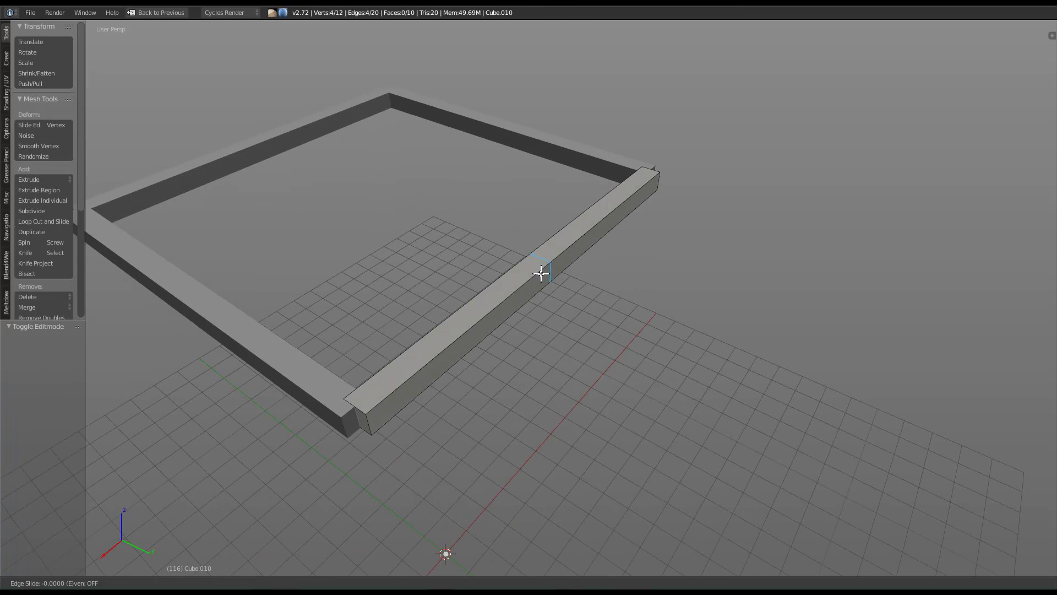
left_click(543, 267)
right_click(543, 267)
key("ctrl+b")
scroll(785, 247, "up", 4)
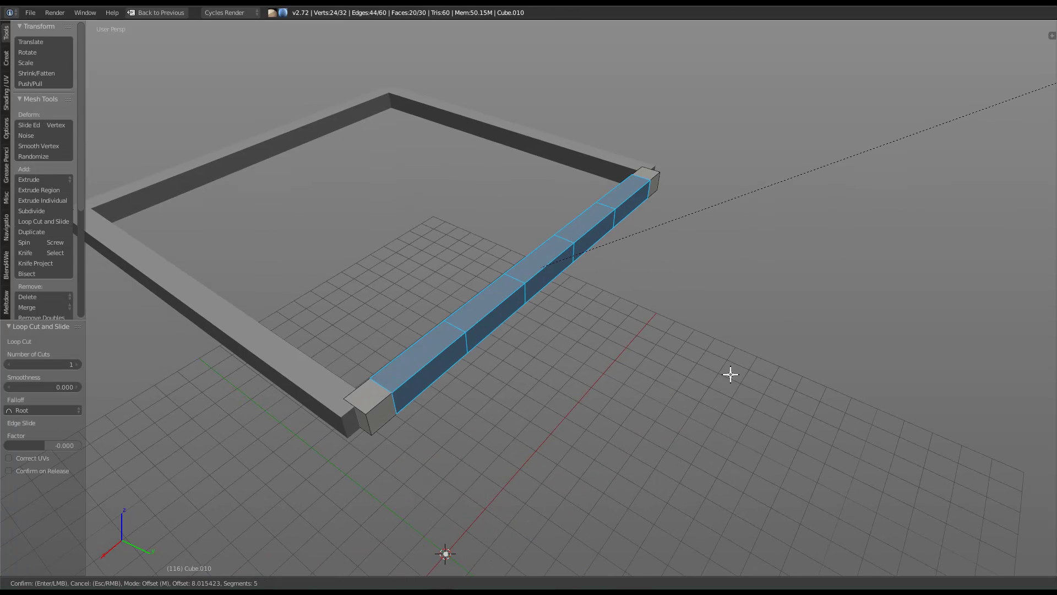
left_click(871, 249)
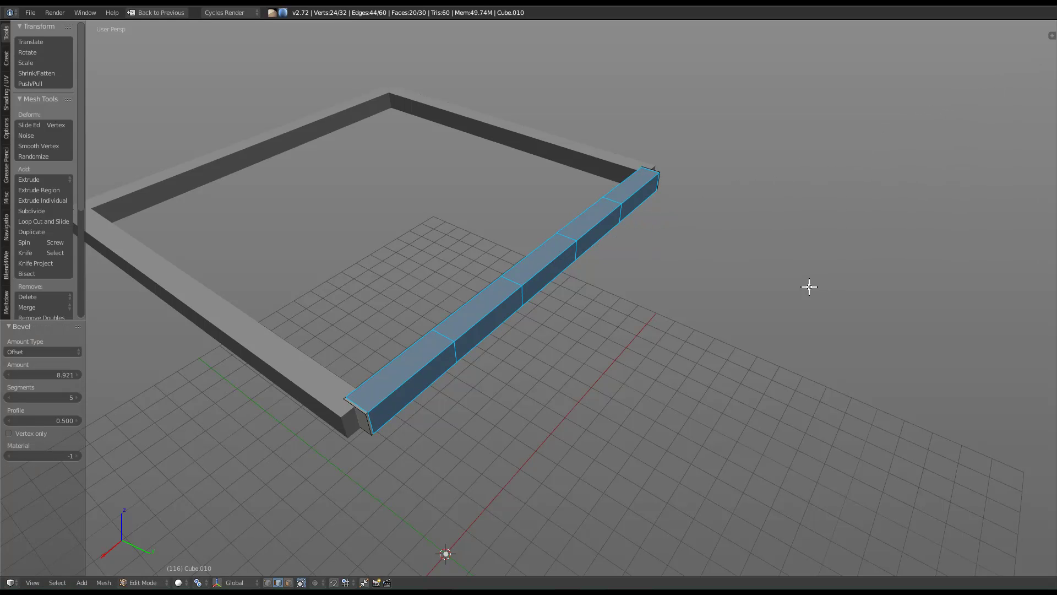
Add centred lengthwise loop cuts in both directions of the beam and bevel them with 1 segment out towards its edges.
key("ctrl+r")
left_click(365, 419)
right_click(372, 425)
right_click(380, 389, "alt+shift")
key("ctrl+b")
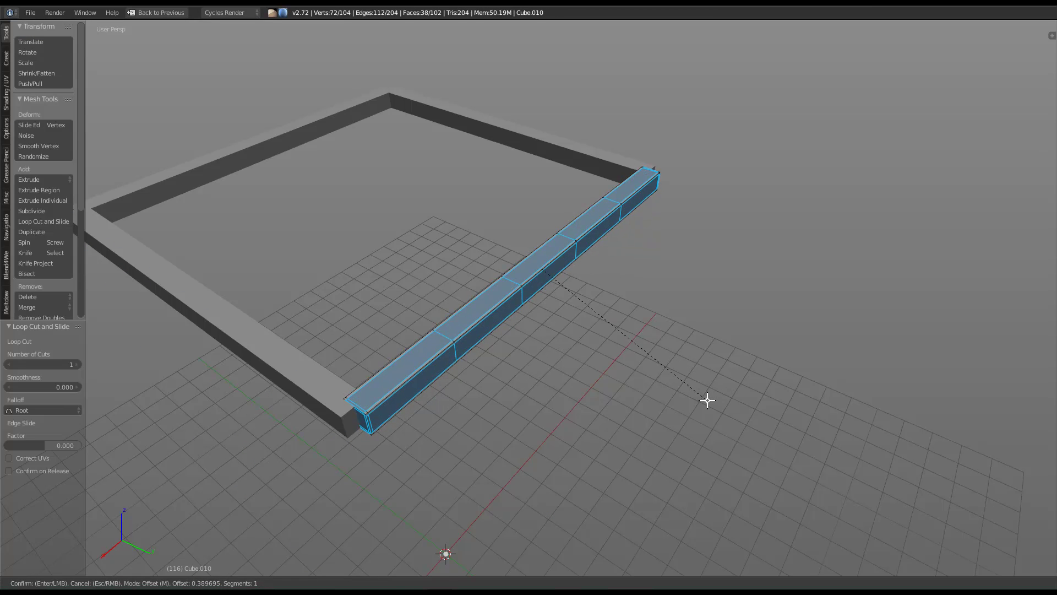
left_click(637, 401)
Give the beam a level 2 subdivision in object mode and shade it smooth.
key("Tab")
key("space")
type("sujb")
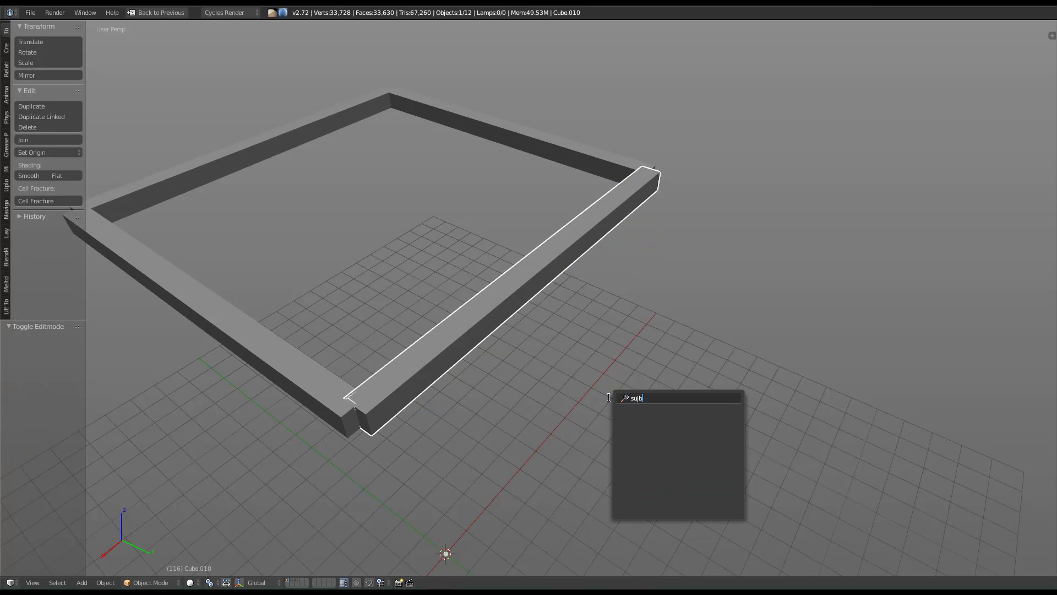
key("Escape")
key("ctrl+2")
middle_click_drag(88, 274, 504, 383)
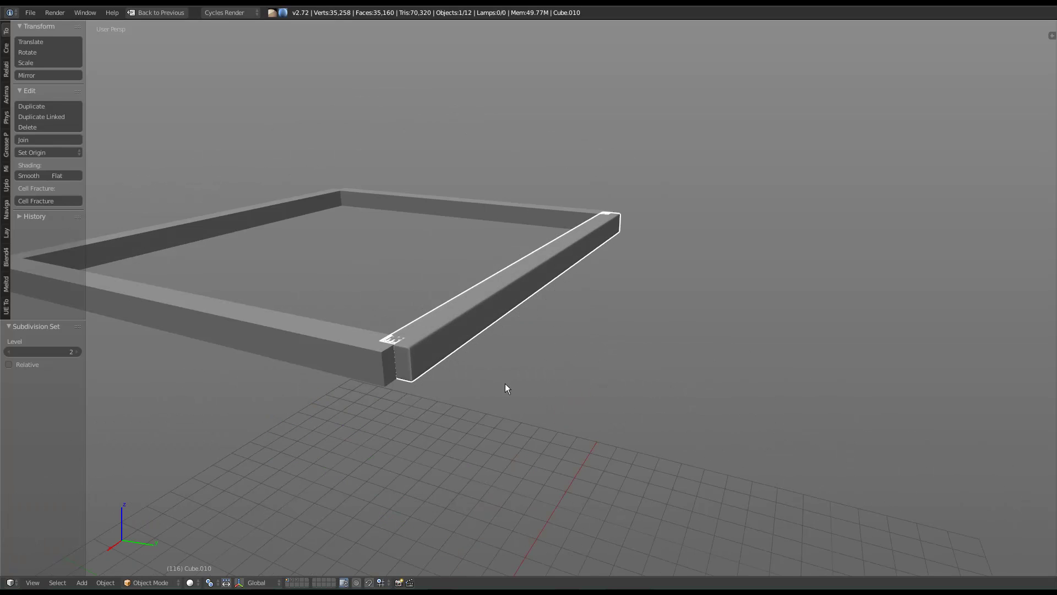
left_click(25, 175)
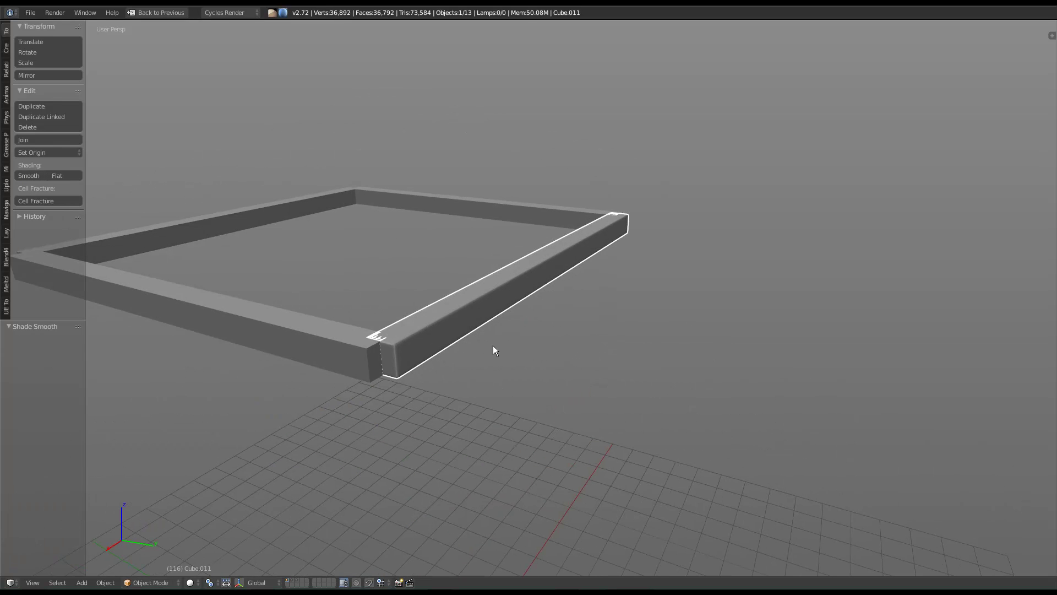
Try to duplicate the beam with a 90-unit move along Z, and undo it.
key("shift+d")
type("z90")
key("Return")
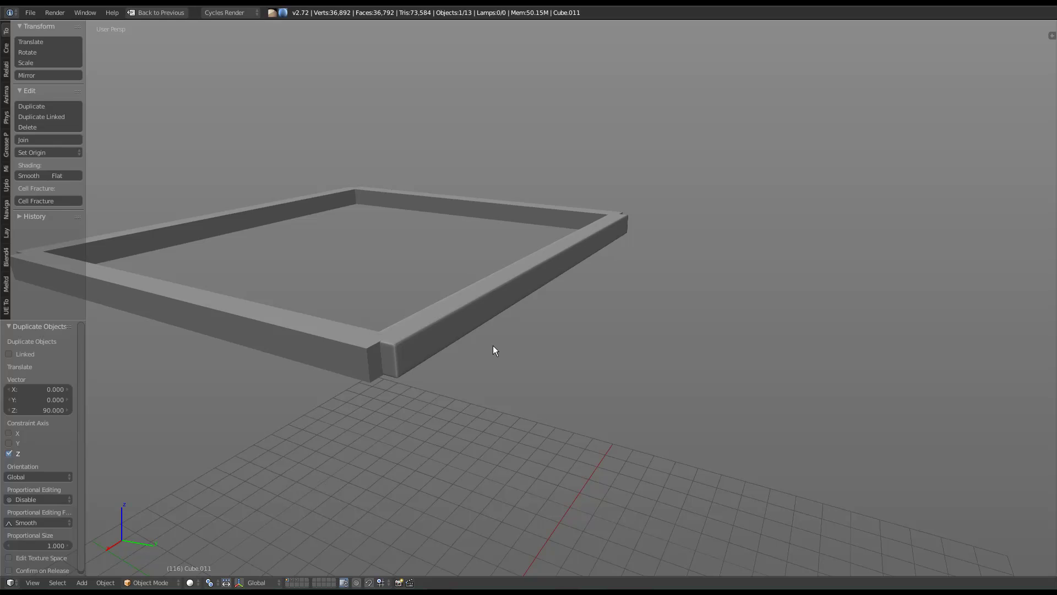
key("ctrl+z")
Rotate the smooth beam 90° about Z and make three copies at successive 90° rotations to complete the square frame.
type("rz90")
key("Return")
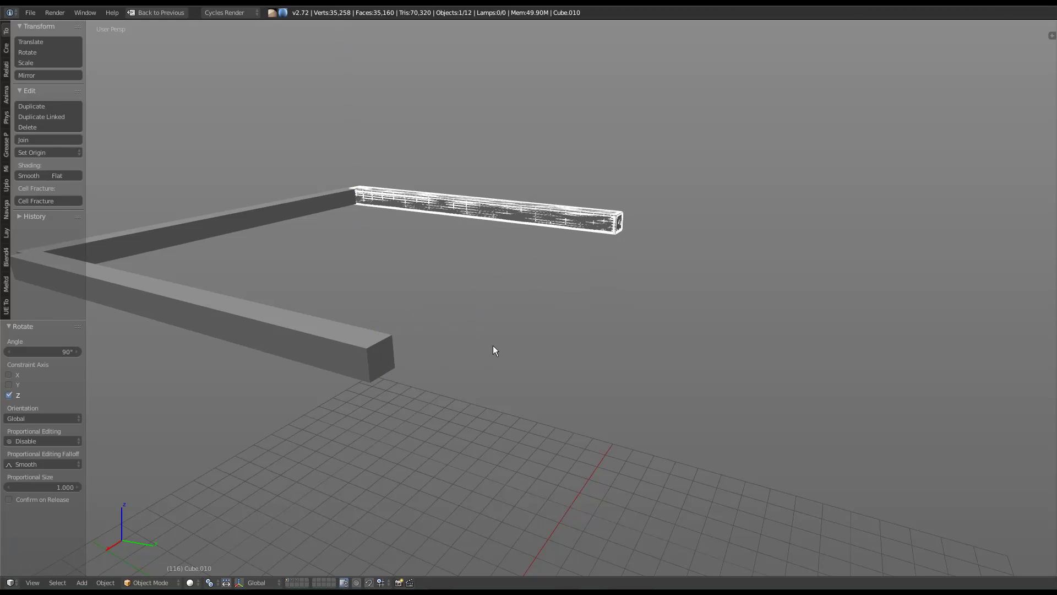
key("shift+d")
type("rz90")
key("Return")
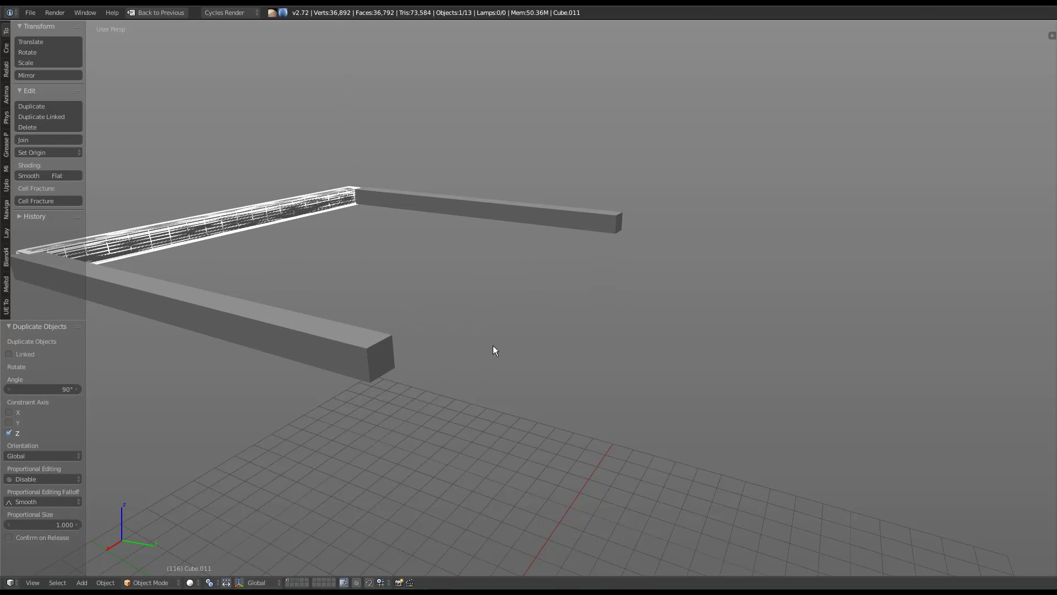
key("shift+d")
type("rz90")
key("Return")
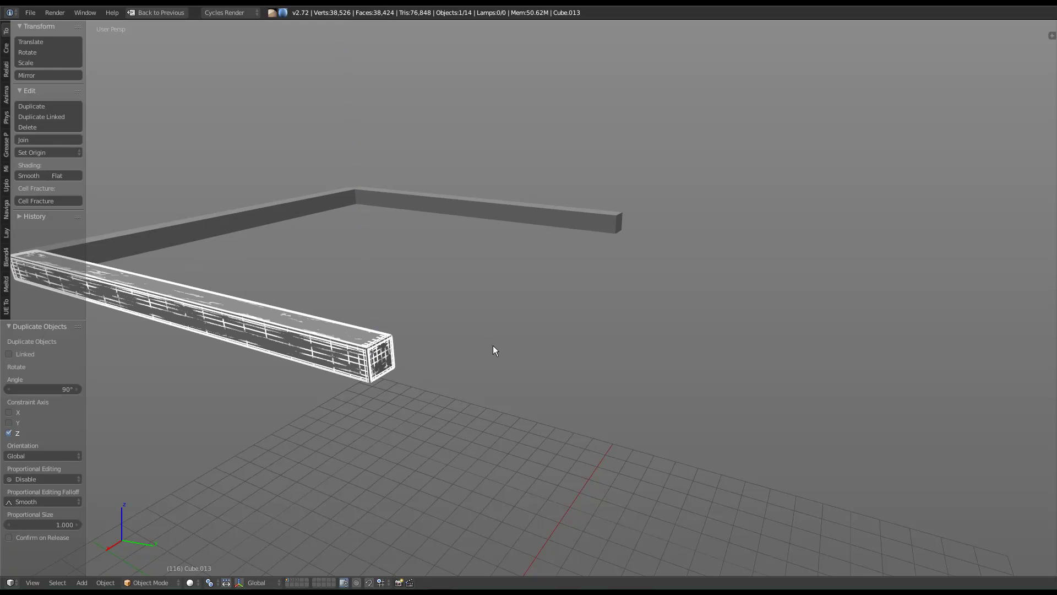
type("rz90")
key("Return")
Select the old plain rectangular frame and delete it.
right_click_drag(380, 352, 340, 415)
key("Escape")
key("x")
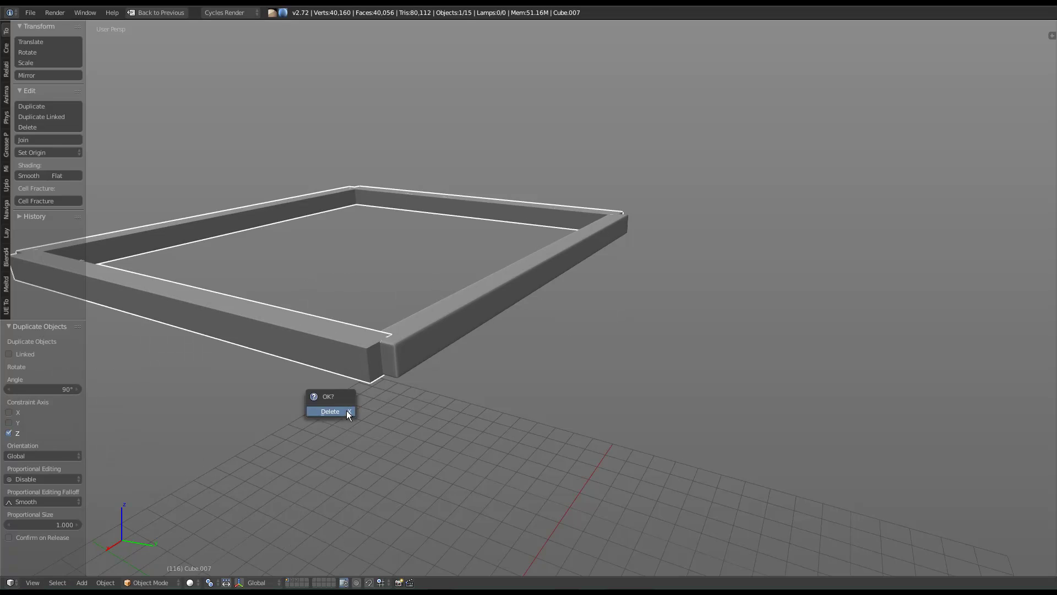
left_click(346, 410)
Unhide all lamp parts and clear the selection.
key("alt+h")
scroll(523, 302, "up", 4)
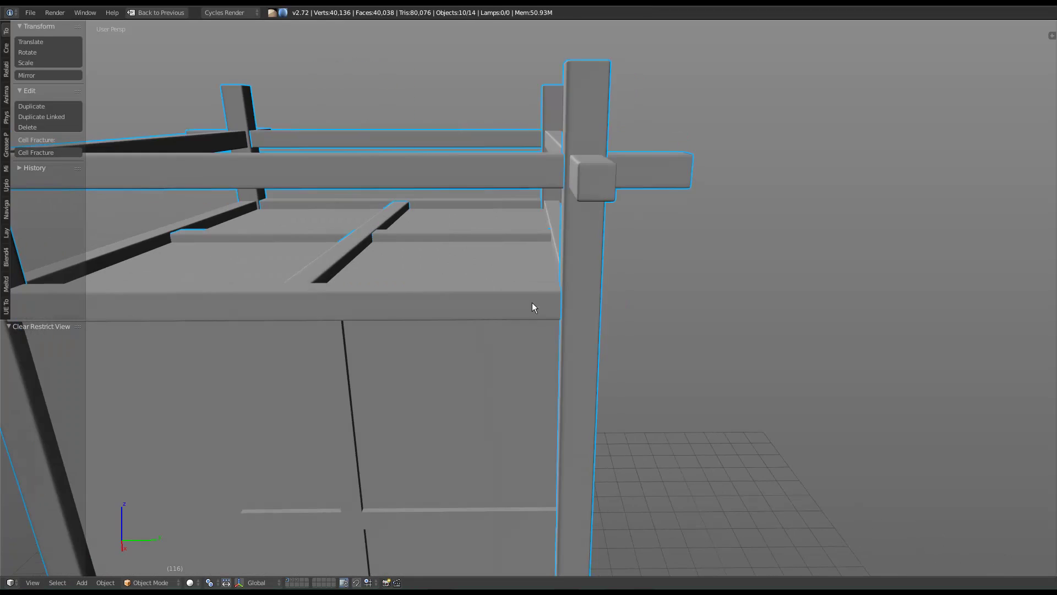
scroll(496, 306, "down", 3)
middle_click_drag(531, 311, 613, 280)
key("a")
scroll(797, 412, "down", 3)
middle_click_drag(797, 413, 626, 402)
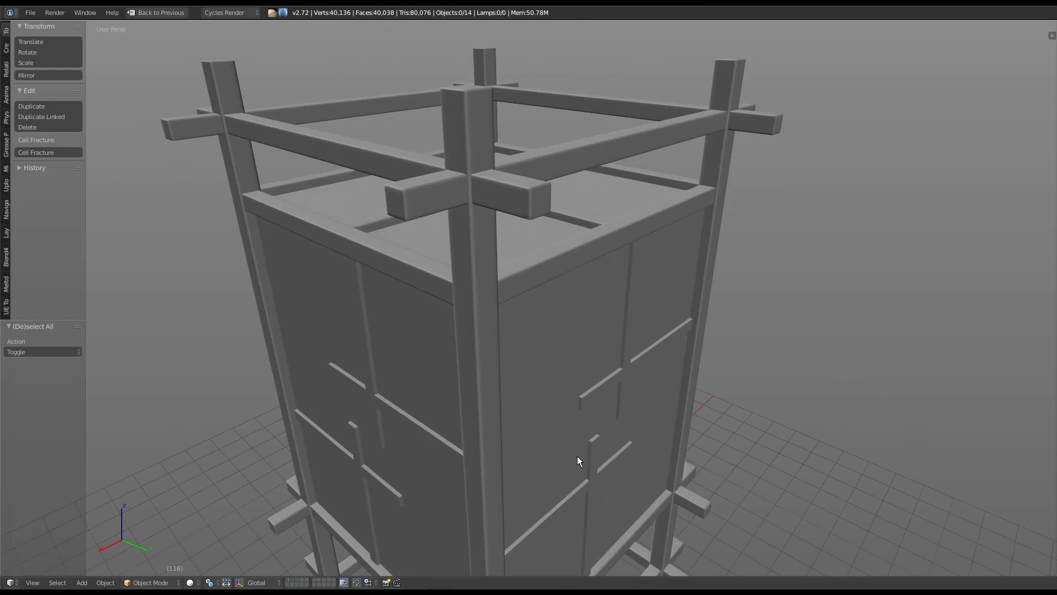
Select the object holding the cross bars of the side panels and isolate it.
scroll(557, 497, "down", 2)
middle_click_drag(557, 498, 552, 366)
scroll(549, 406, "up", 2)
right_click(507, 368)
key("g")
right_click(635, 424)
key("KP_Divide")
middle_click_drag(556, 297, 561, 319)
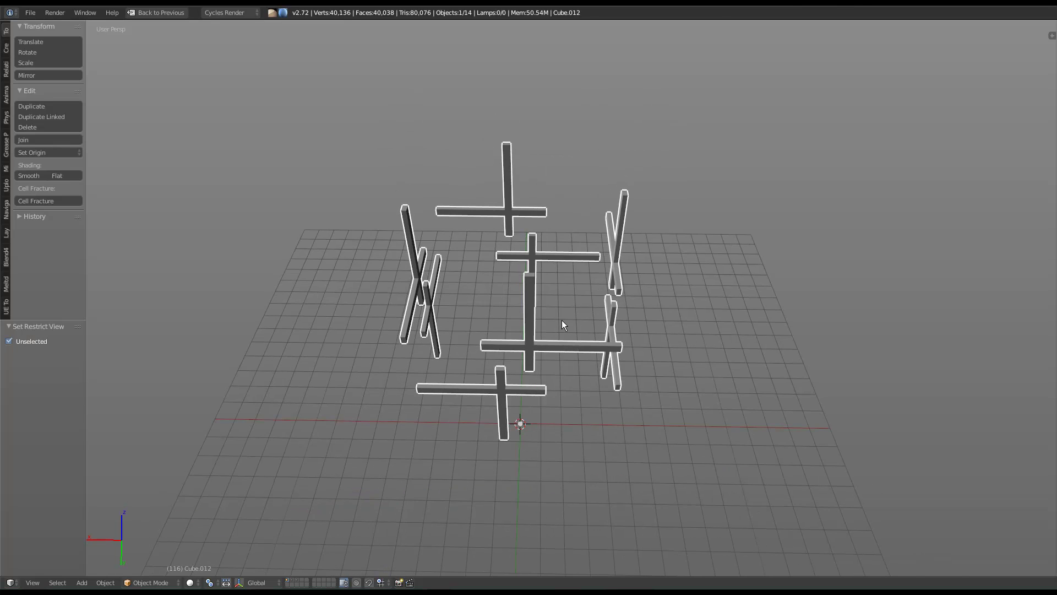
Box-select the cross bars on the other three sides with their linked geometry and separate them into their own object.
key("Tab")
middle_click_drag(688, 300, 558, 405)
middle_click_drag(543, 296, 554, 265)
key("w")
left_click(576, 164)
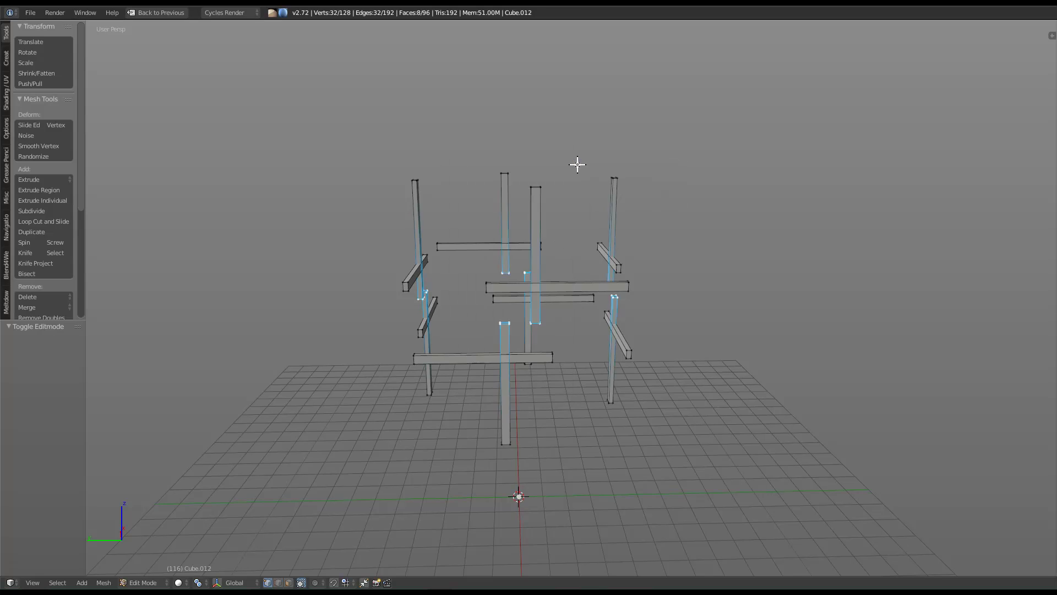
key("a")
key("b")
left_click_drag(460, 107, 637, 446)
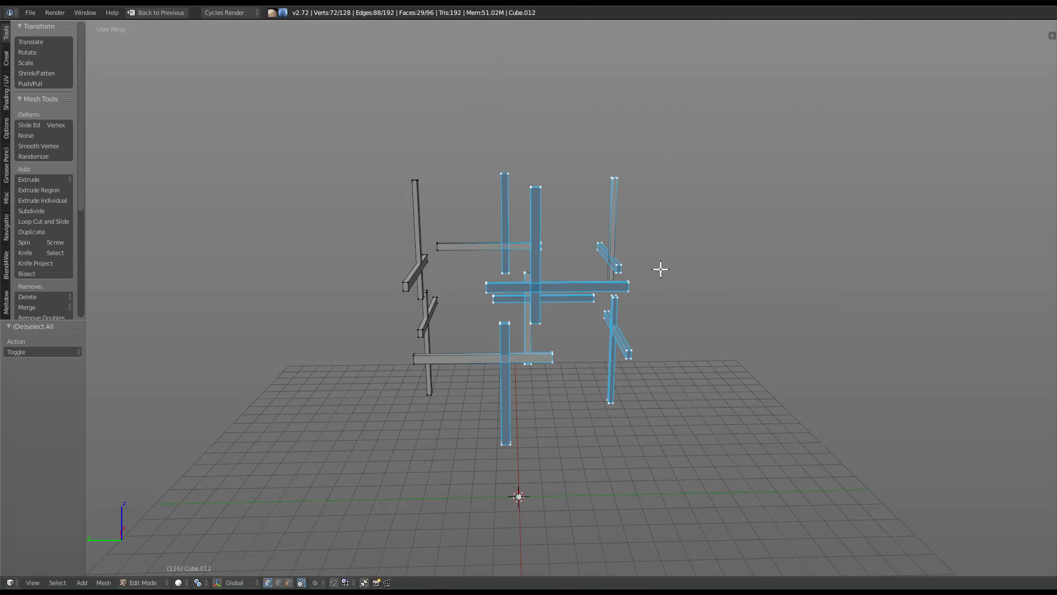
key("ctrl+l")
key("h")
key("Tab")
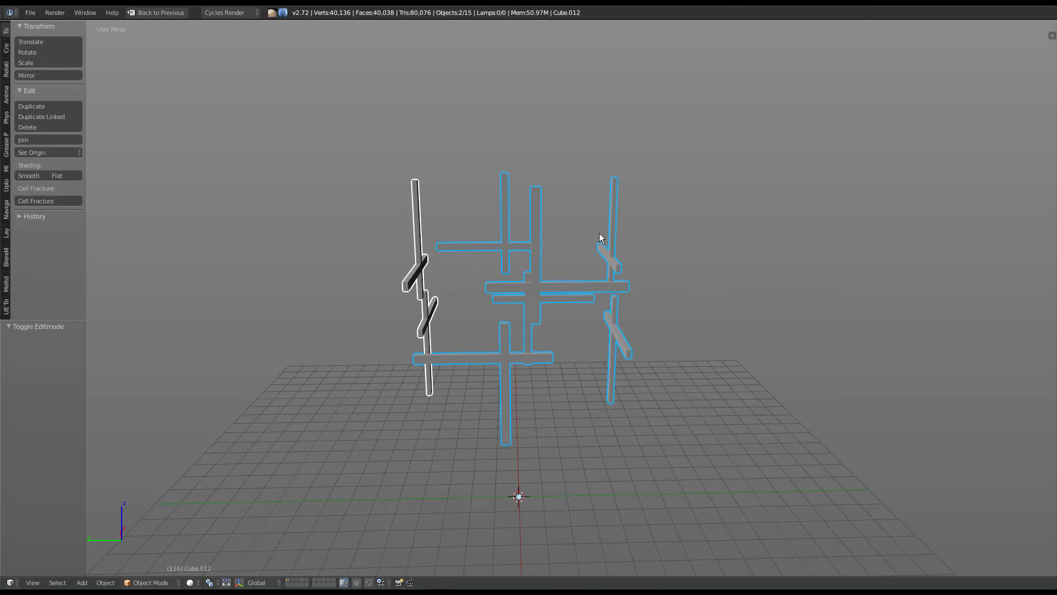
Delete the separated cross bars, keeping only the two crosses of one side.
key("Delete")
middle_click_drag(410, 318, 515, 319)
scroll(518, 305, "up", 5)
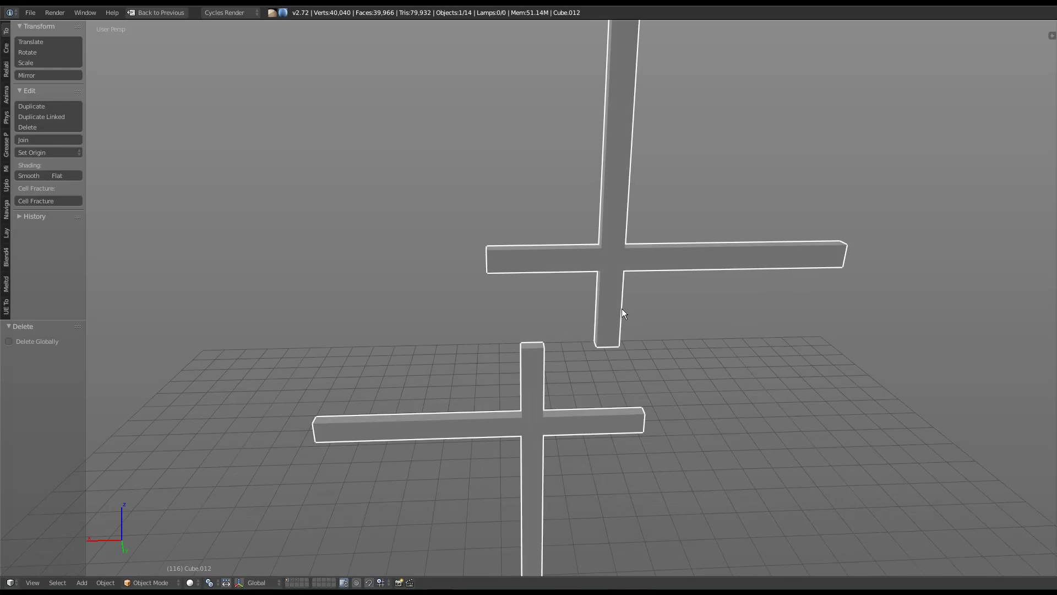
Add one centred loop cut across the middle of each of the four bars in the two crosses.
scroll(625, 312, "down", 4)
key("Tab")
middle_click_drag(600, 242, 650, 237)
key("ctrl+r")
left_click(623, 200)
left_click(622, 200)
key("ctrl+r")
left_click(564, 416)
left_click(564, 419)
key("ctrl+r")
left_click(468, 358)
left_click(468, 358)
key("ctrl+r")
left_click(690, 266)
right_click(618, 236)
right_click(611, 251, "shift")
right_click(531, 383, "alt+shift")
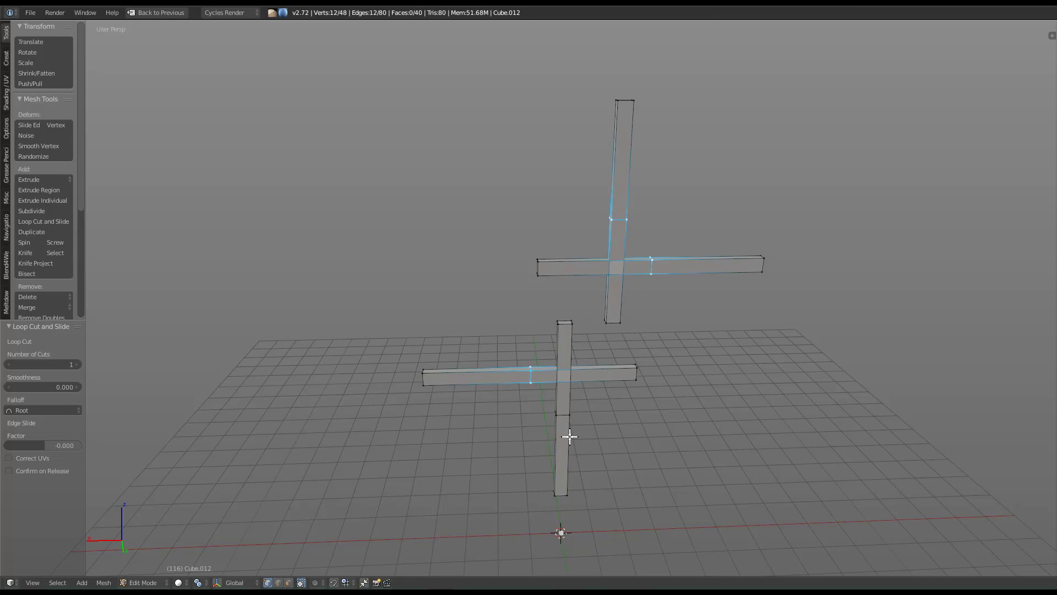
key("ctrl+b")
scroll(826, 382, "up", 4)
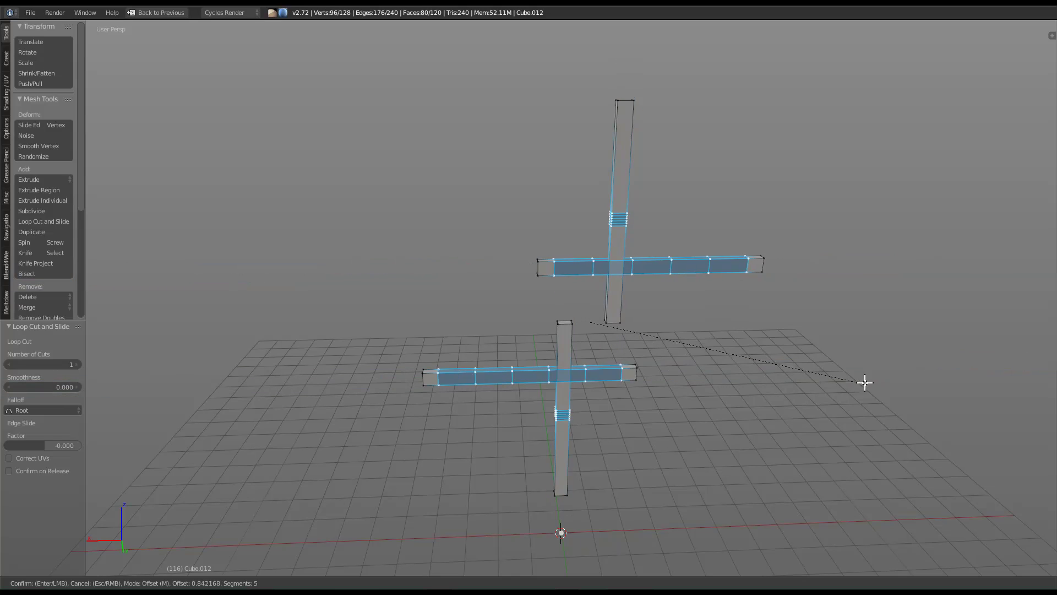
key("Escape")
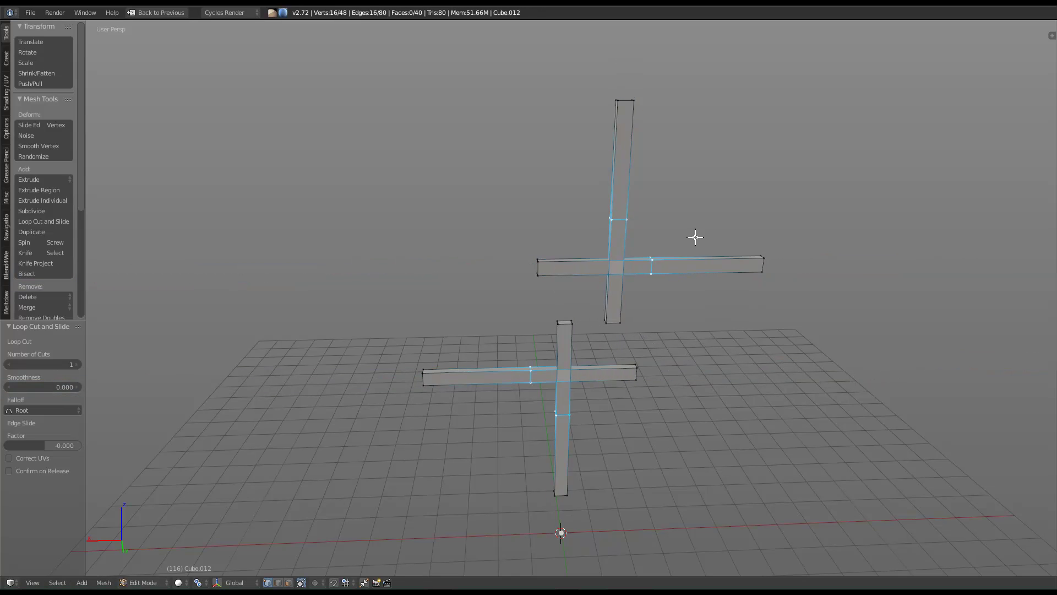
Bevel the middle loops of the horizontal bars and of the vertical bars with 5 segments, spreading them along nearly the full bar lengths.
right_click(650, 268, "alt")
key("ctrl+b")
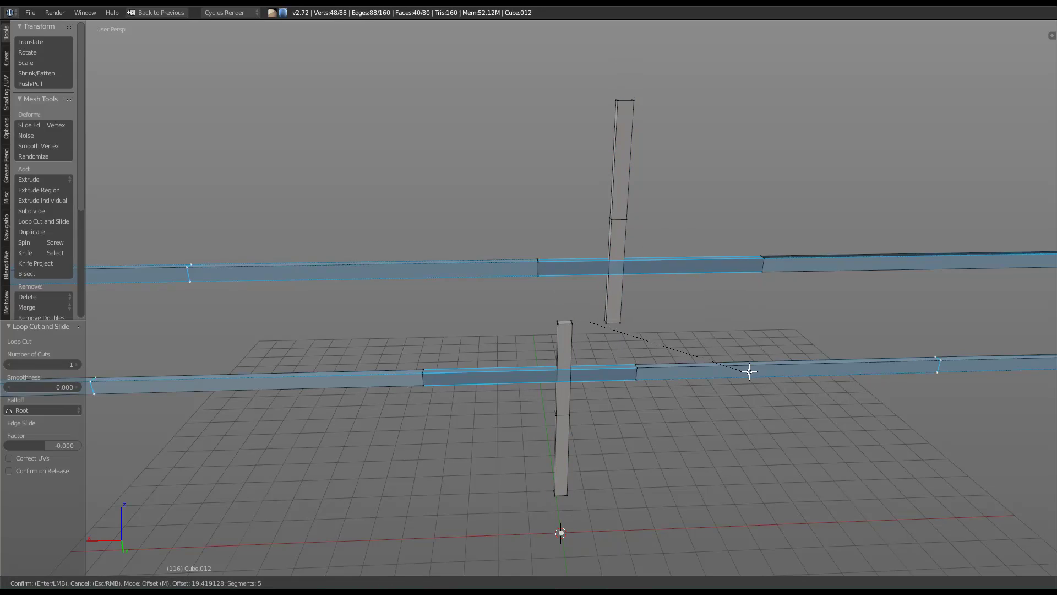
left_click(897, 376)
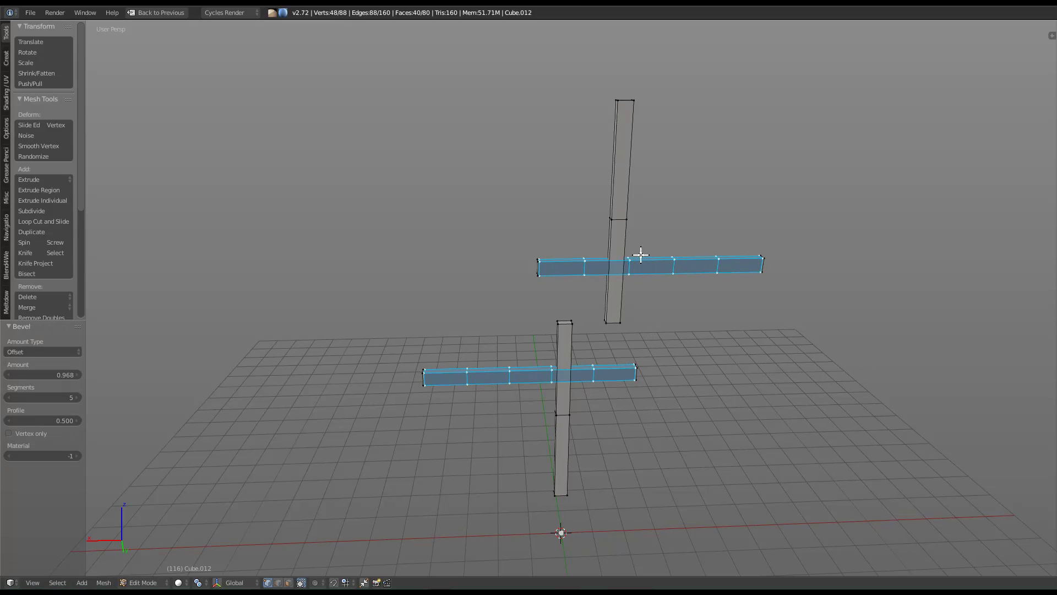
right_click(620, 219, "alt")
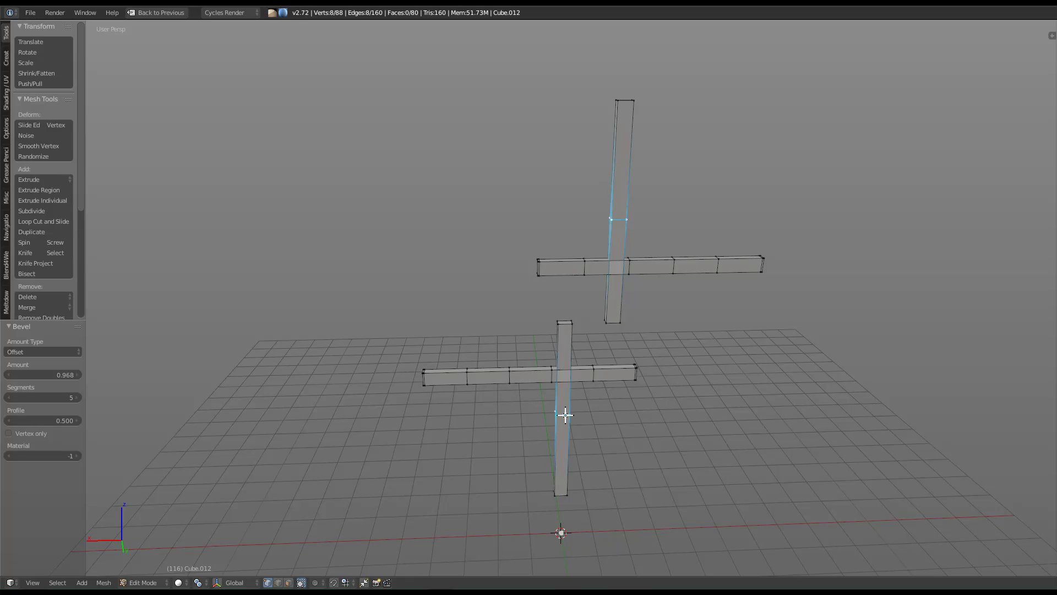
key("ctrl+b")
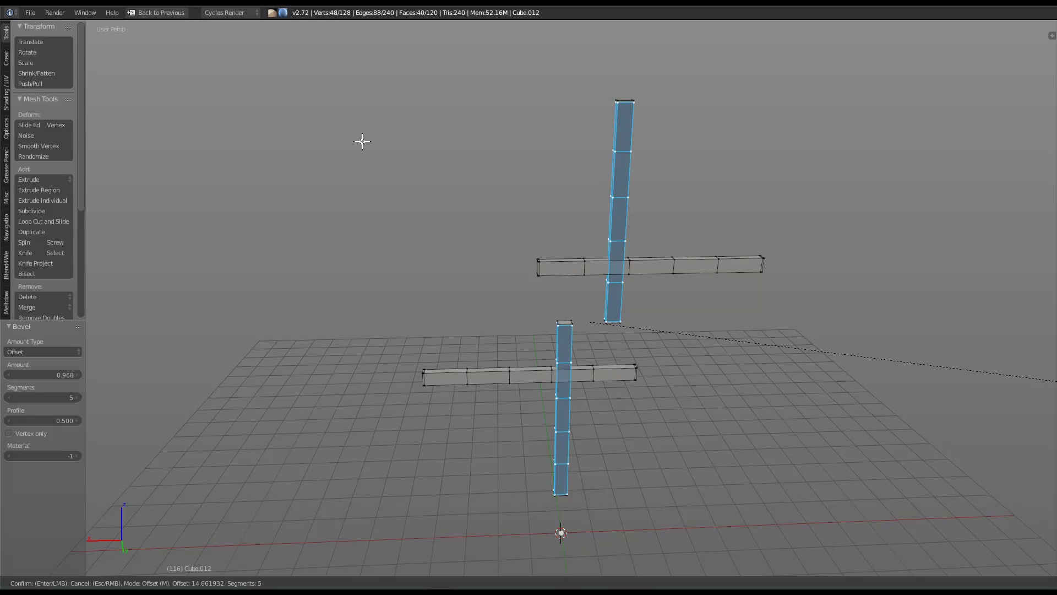
left_click(363, 142)
Add a centred lengthwise loop cut around each of the four cross bars.
middle_click_drag(519, 197, 494, 443)
key("ctrl+r")
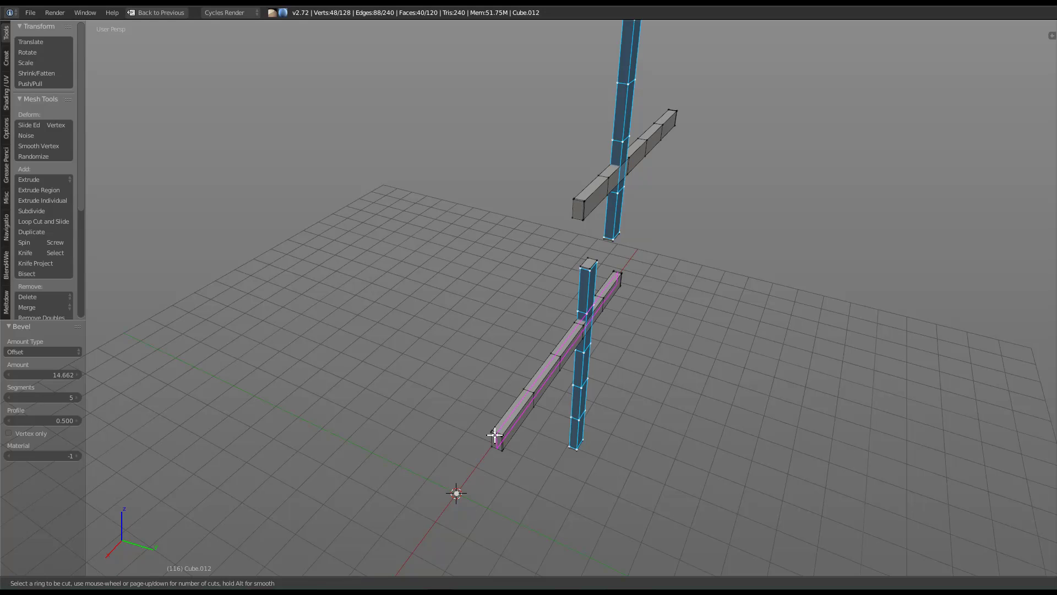
left_click(505, 440)
right_click(504, 441)
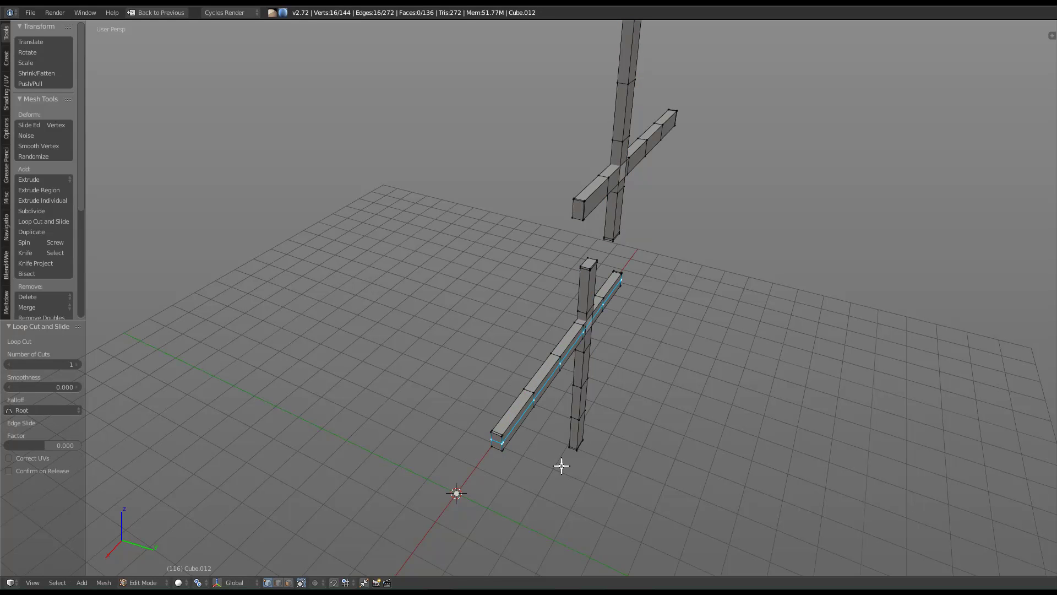
key("ctrl+r")
left_click(581, 445)
left_click(583, 447)
key("ctrl+r")
left_click(612, 233)
left_click(612, 234)
key("ctrl+r")
left_click(583, 215)
left_click(582, 214)
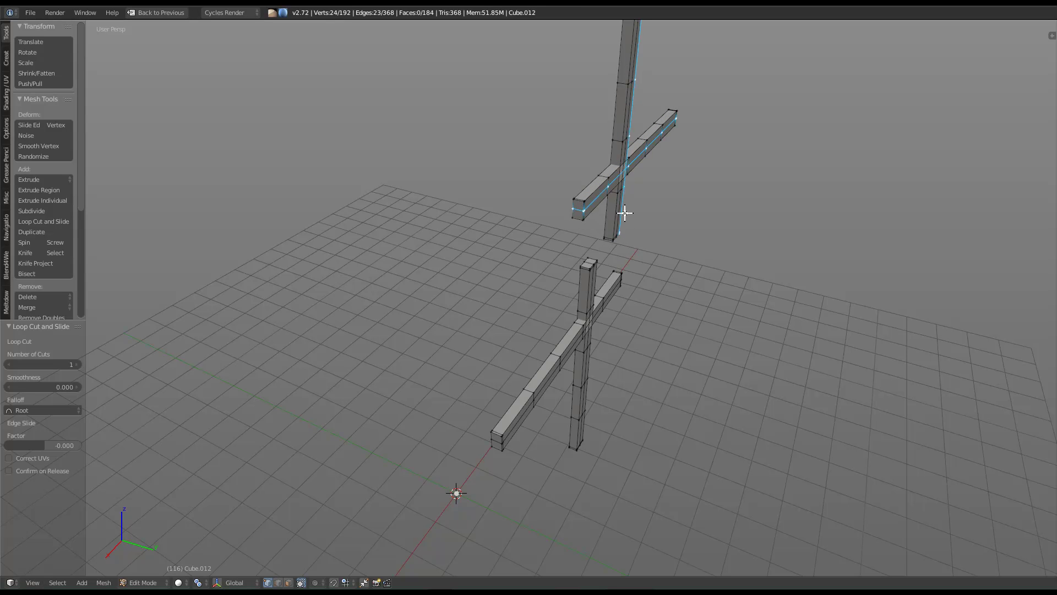
middle_click_drag(623, 198, 604, 243)
key("ctrl+e")
middle_click_drag(642, 191, 647, 229, "shift")
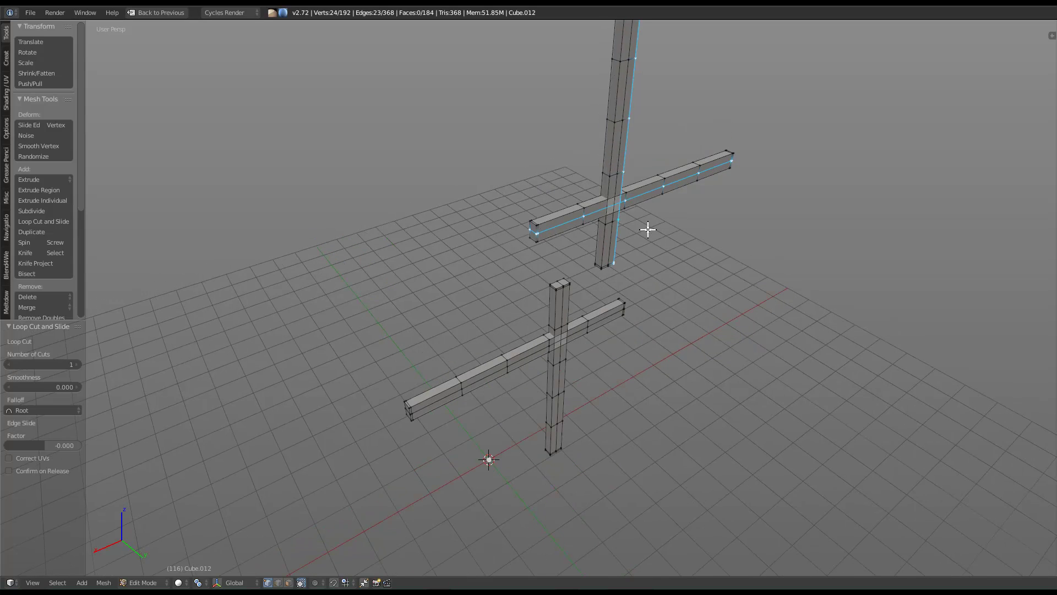
key("ctrl+z")
right_click(614, 222, "alt+shift")
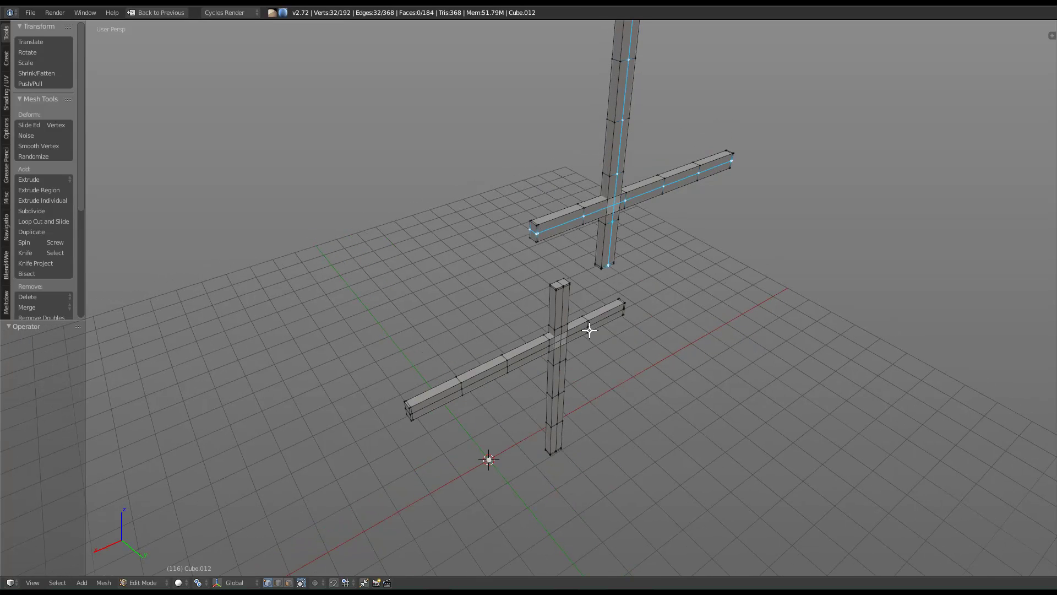
key("ctrl+e")
middle_click_drag(602, 276, 604, 287, "shift")
key("ctrl+z")
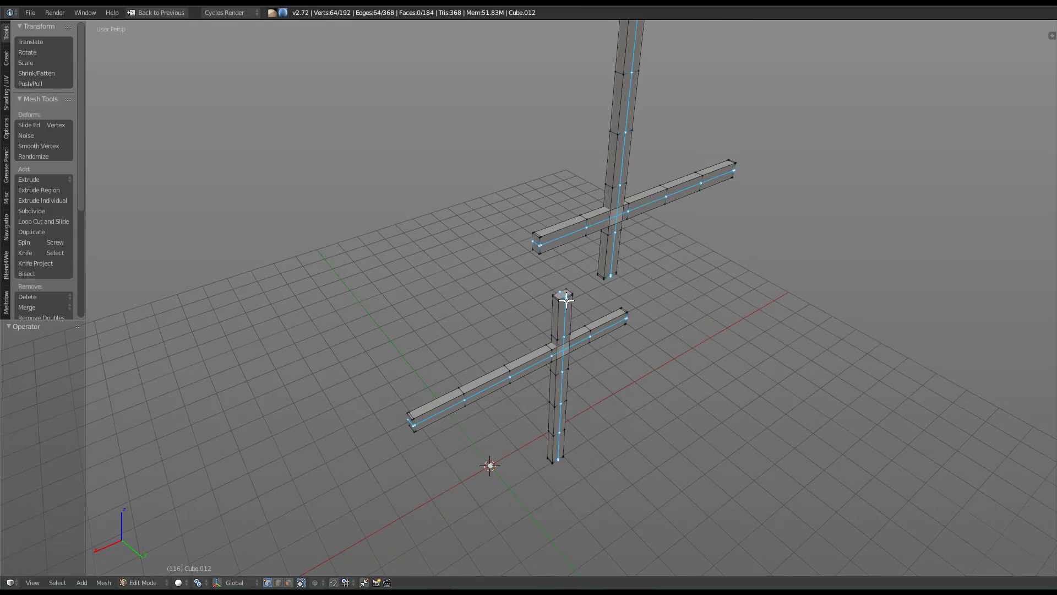
key("ctrl+b")
scroll(767, 302, "up", 4)
key("Escape")
Bevel the lengthwise loops of both vertical bars with 1 segment and an amount of about 0.050, placing edges near the corners.
key("w")
mouse_move(573, 288)
left_click(634, 297)
right_click(561, 314, "alt")
right_click(567, 312, "alt")
right_click(608, 258, "alt")
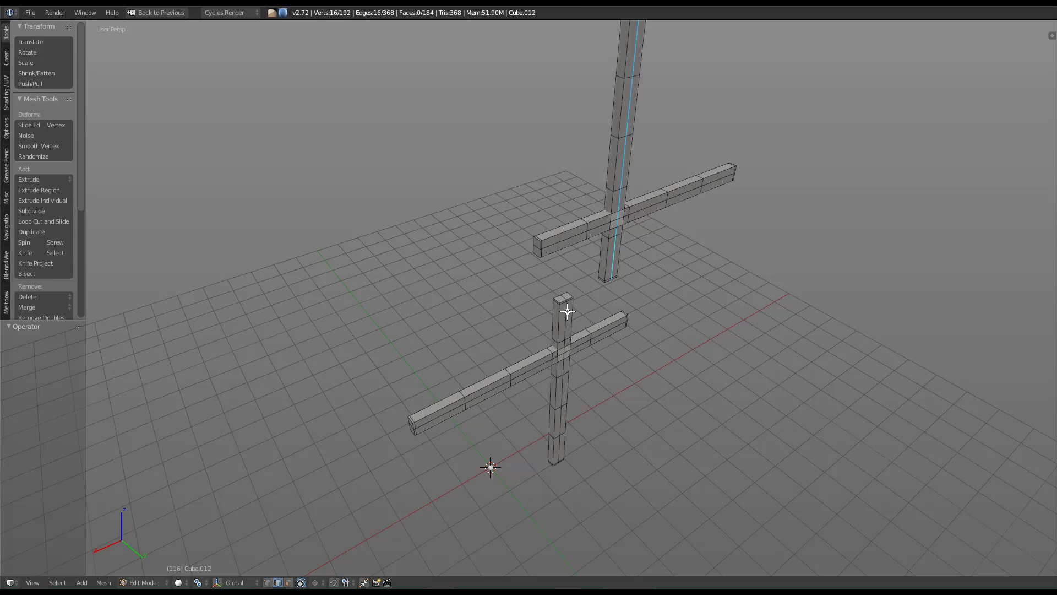
key("ctrl+b")
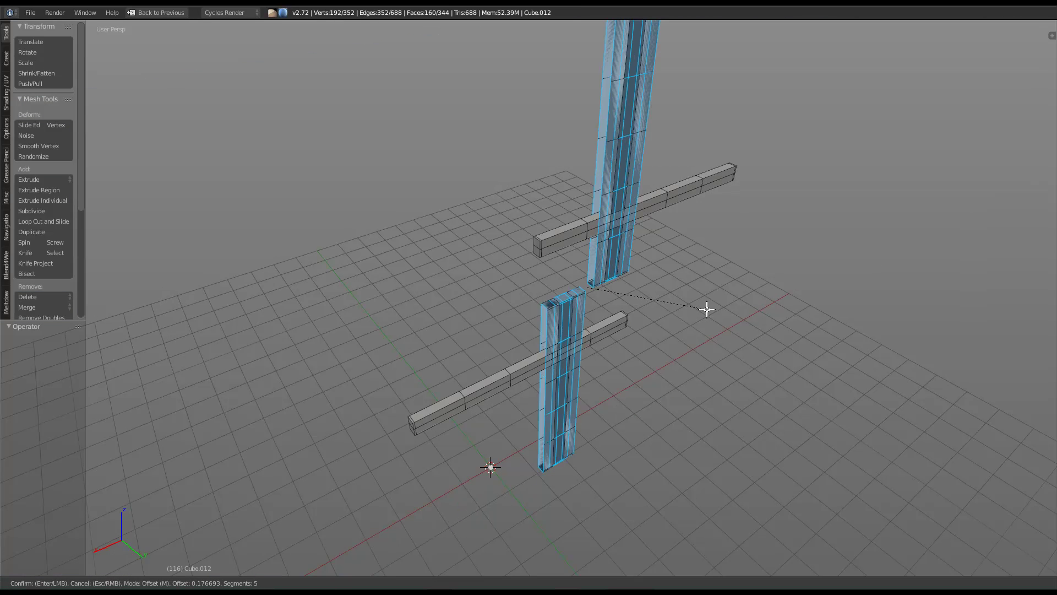
left_click(676, 308)
Bevel the lengthwise loops of both horizontal bars with 1 segment and an amount of about 0.765.
key("KP_Decimal")
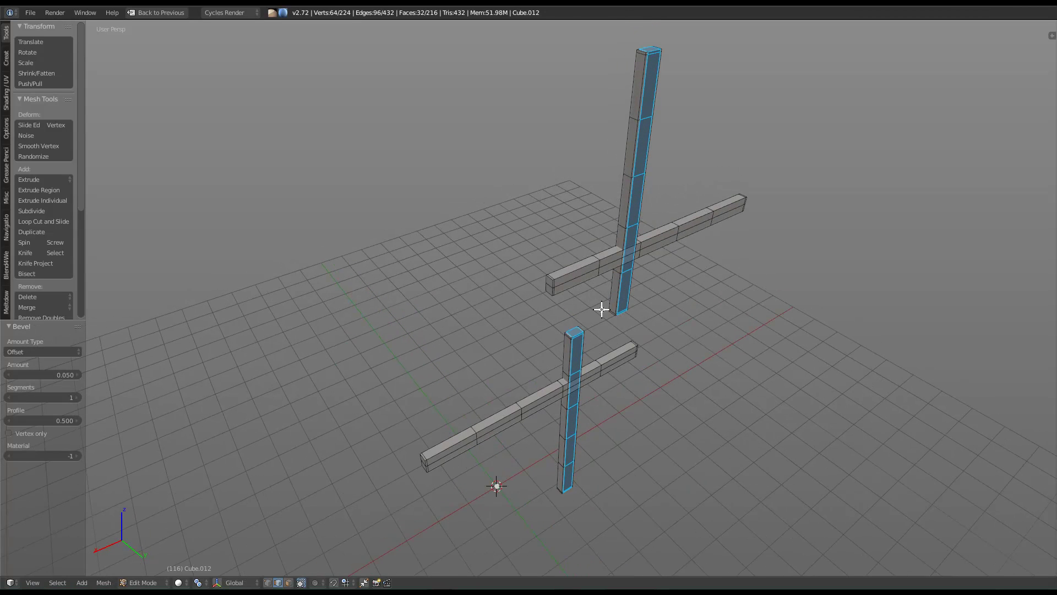
right_click(484, 440, "alt")
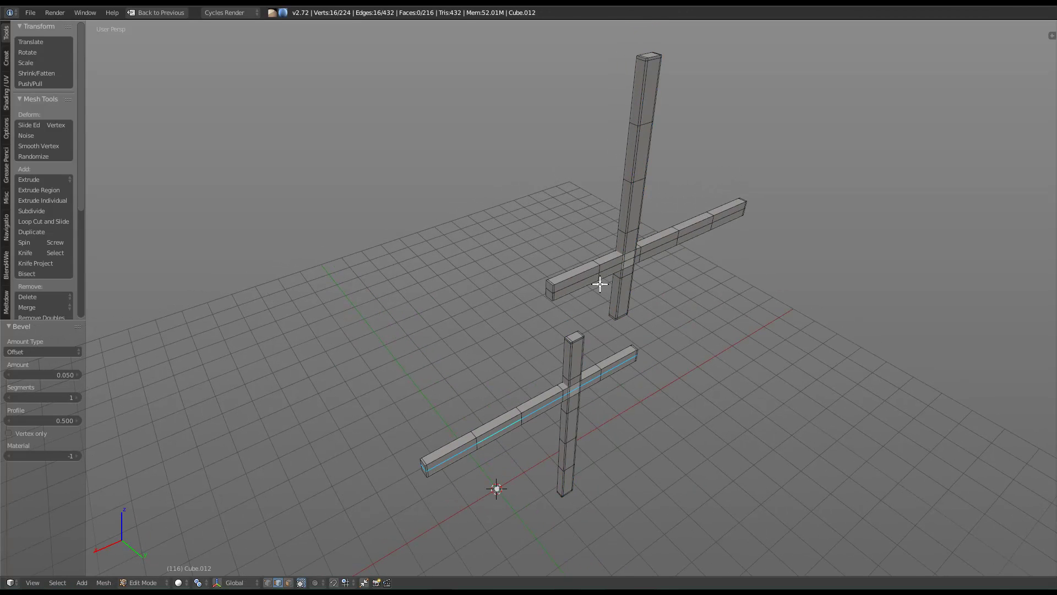
key("ctrl+b")
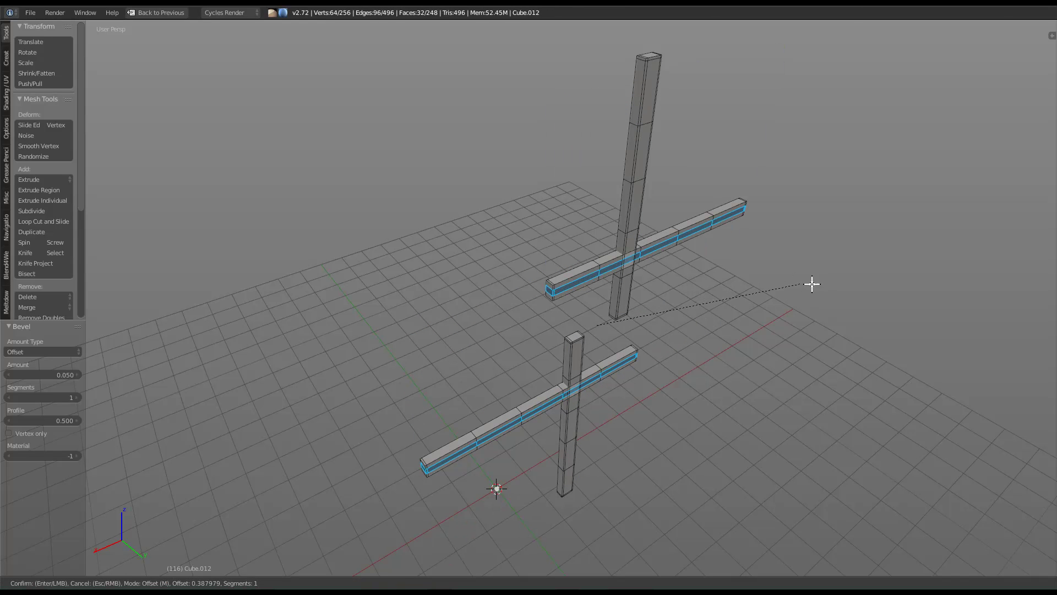
left_click(892, 288)
middle_click_drag(670, 140, 668, 169, "shift")
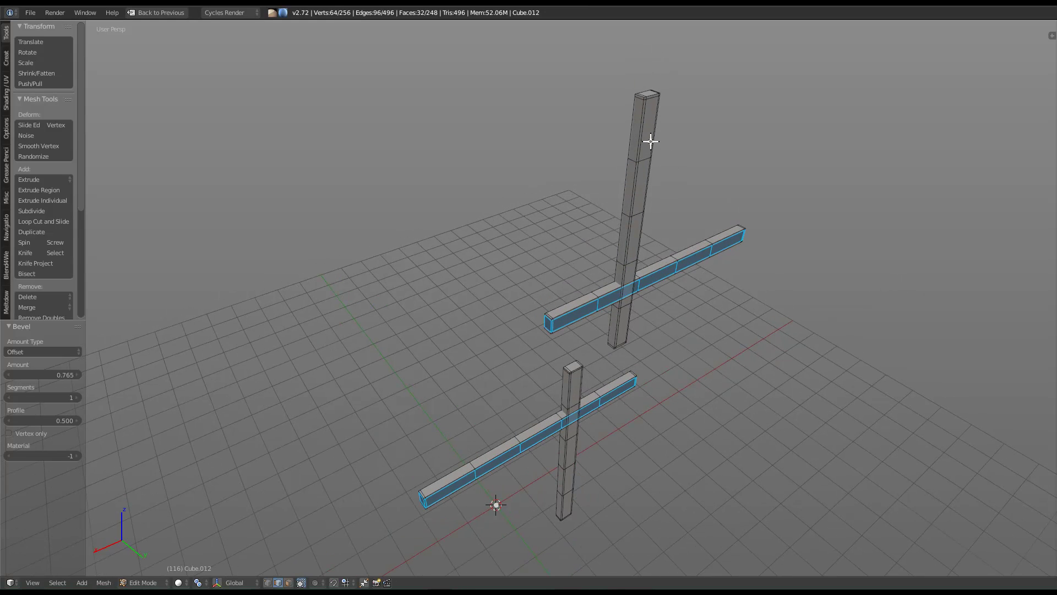
Add a centred lengthwise loop cut through the remaining uncut faces of the upper vertical bar.
key("ctrl+r")
left_click(640, 100)
right_click(639, 101)
key("ctrl+r")
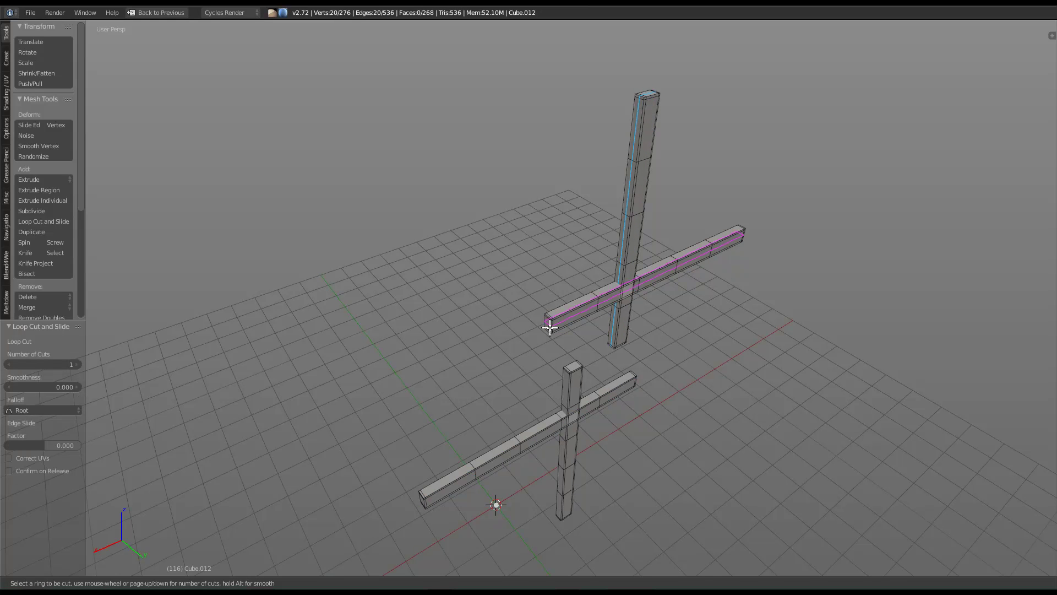
left_click(551, 317)
left_click(549, 313)
key("ctrl+r")
key("Escape")
left_click(549, 326)
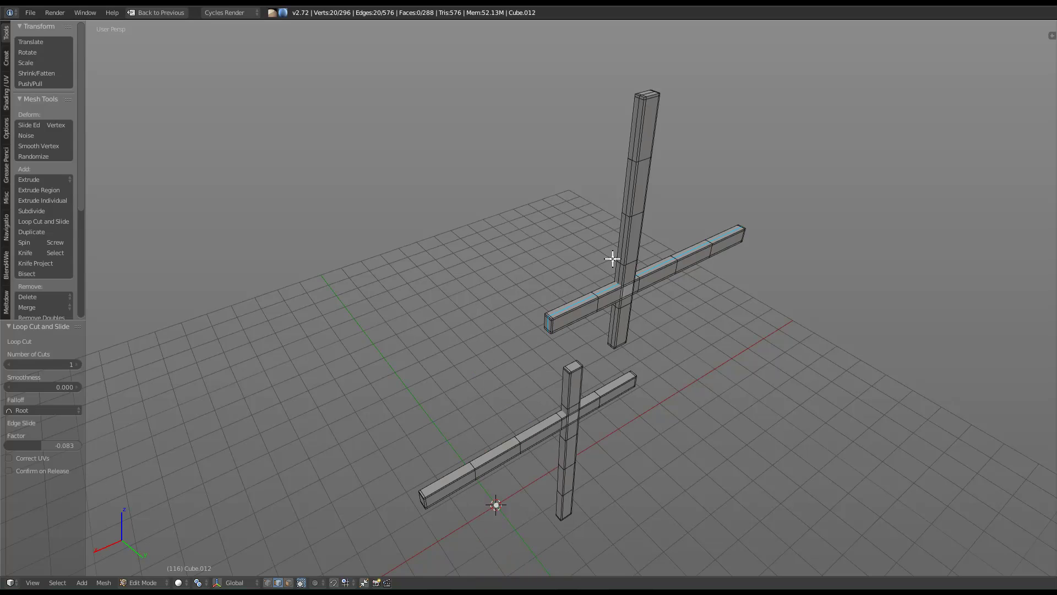
key("ctrl+z")
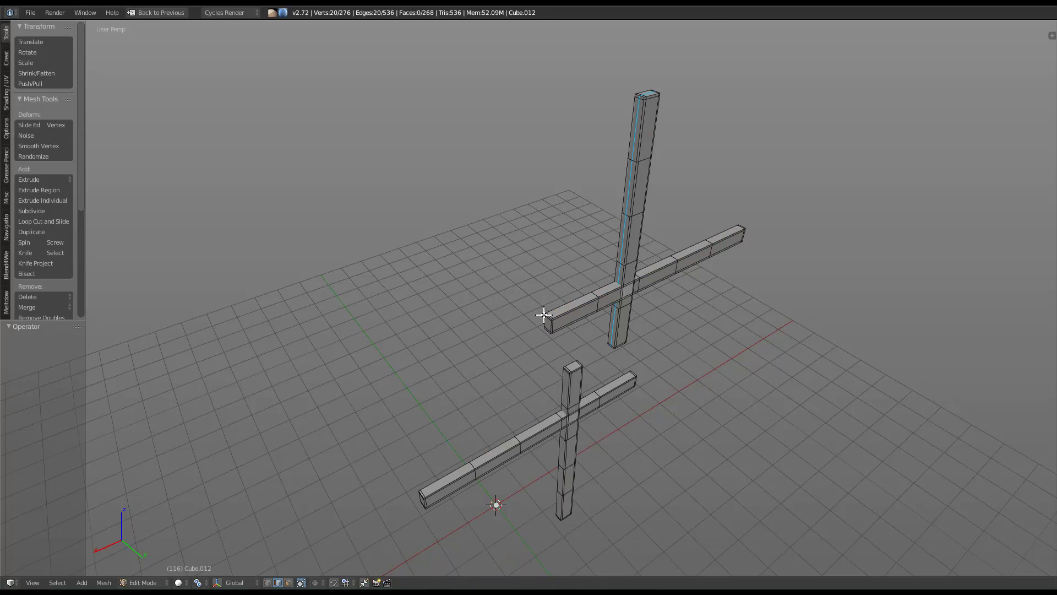
Add centred lengthwise loop cuts through the remaining uncut faces of the upper horizontal bar and the lower vertical bar.
key("ctrl+r")
left_click(551, 318)
right_click(551, 319)
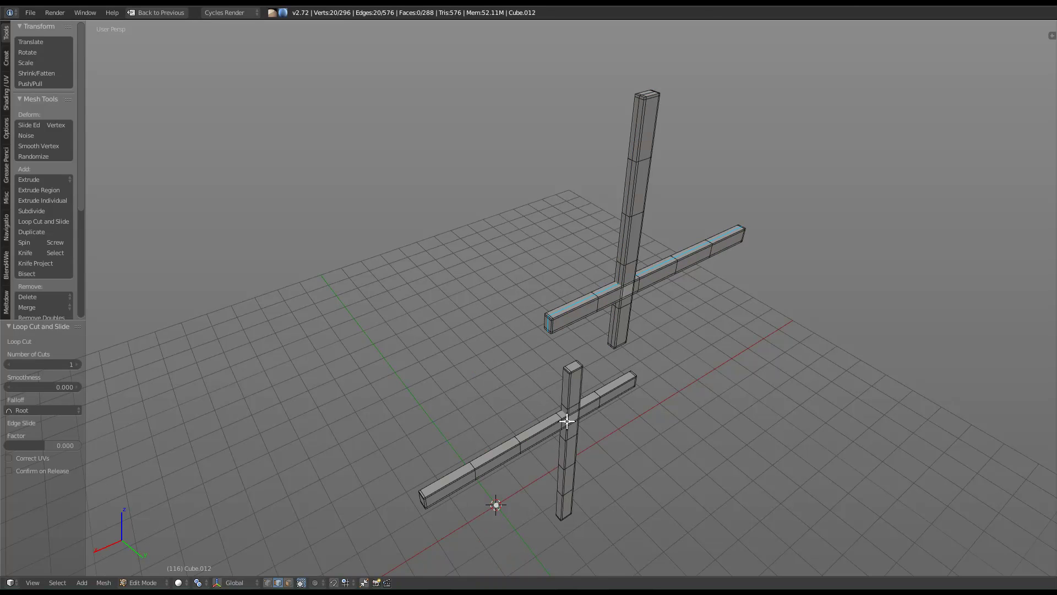
key("ctrl+r")
left_click(565, 372)
right_click(566, 372)
key("ctrl+r")
left_click(419, 493)
right_click(419, 493)
key("ctrl+z")
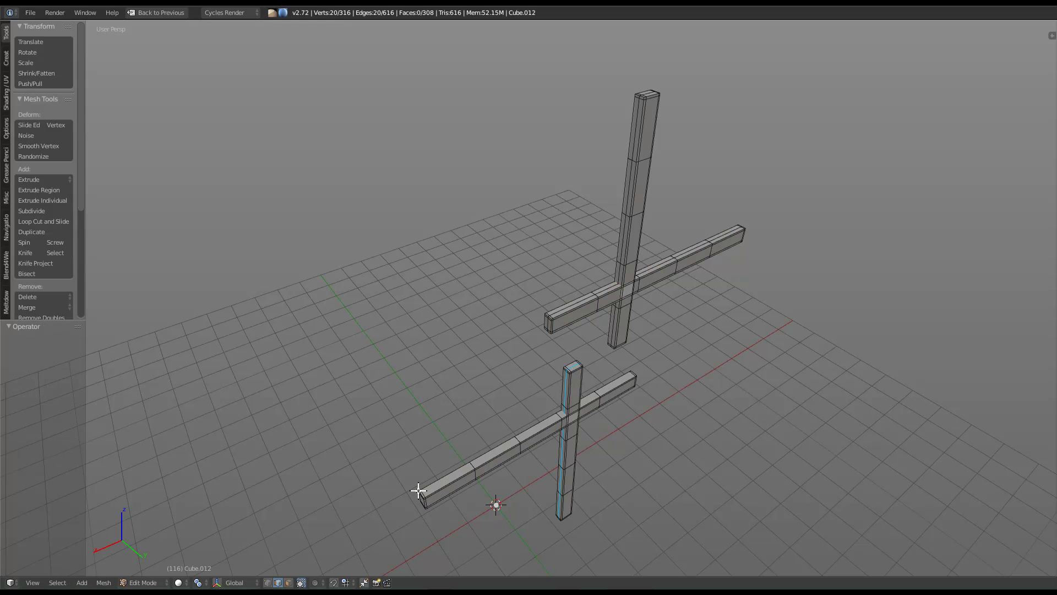
Add a centred lengthwise loop cut along the top face of the lower horizontal bar.
key("ctrl+r")
left_click(420, 500)
right_click(420, 500)
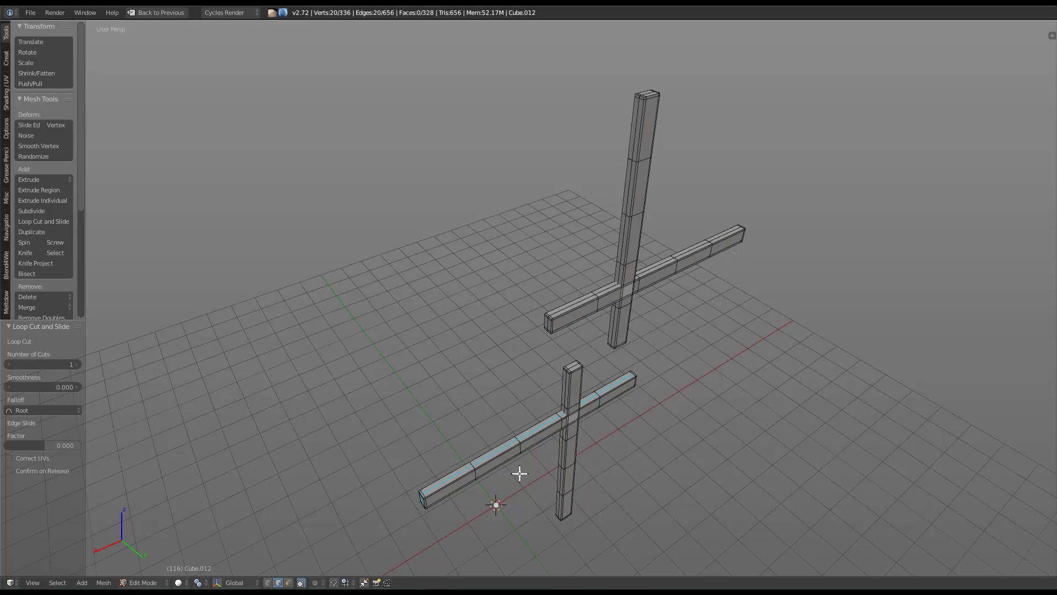
Select the new lengthwise loops on all four bars and bevel them with 1 segment and an amount of about 0.754.
middle_click_drag(541, 430, 555, 426)
right_click(560, 376, "alt+shift")
key("ctrl+e")
key("Escape")
scroll(578, 388, "up", 2)
key("ctrl+z")
right_click(555, 418, "alt+shift")
right_click(561, 320, "alt+shift")
right_click(615, 253, "alt+shift")
key("ctrl+b")
scroll(819, 345, "down", 4)
left_click(828, 349)
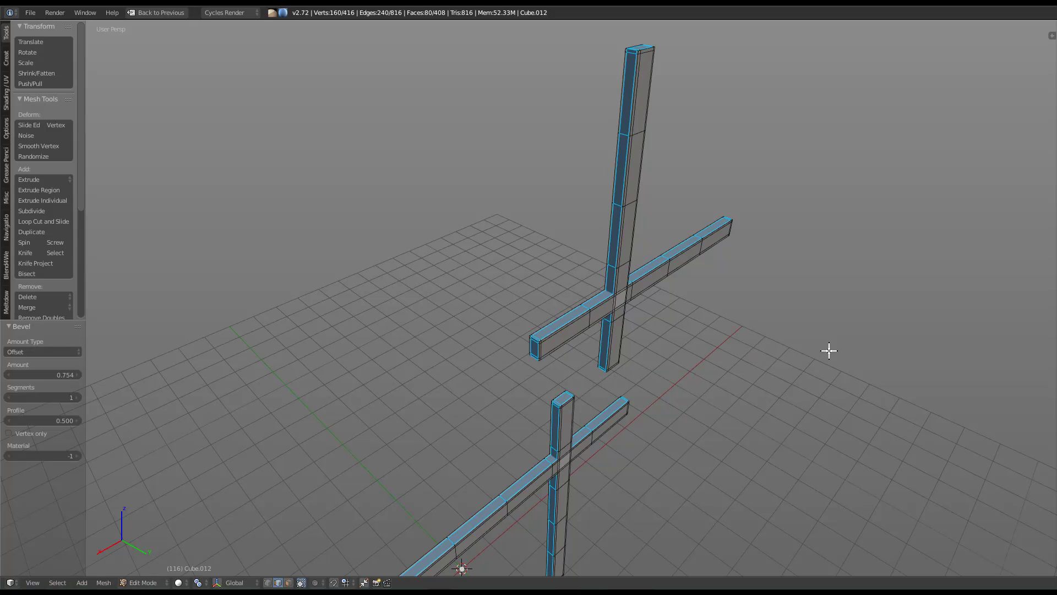
Leave mesh editing and apply Subdivision Set at level 2 to the crosses.
key("Tab")
key("space")
type("Subdivision Sesub")
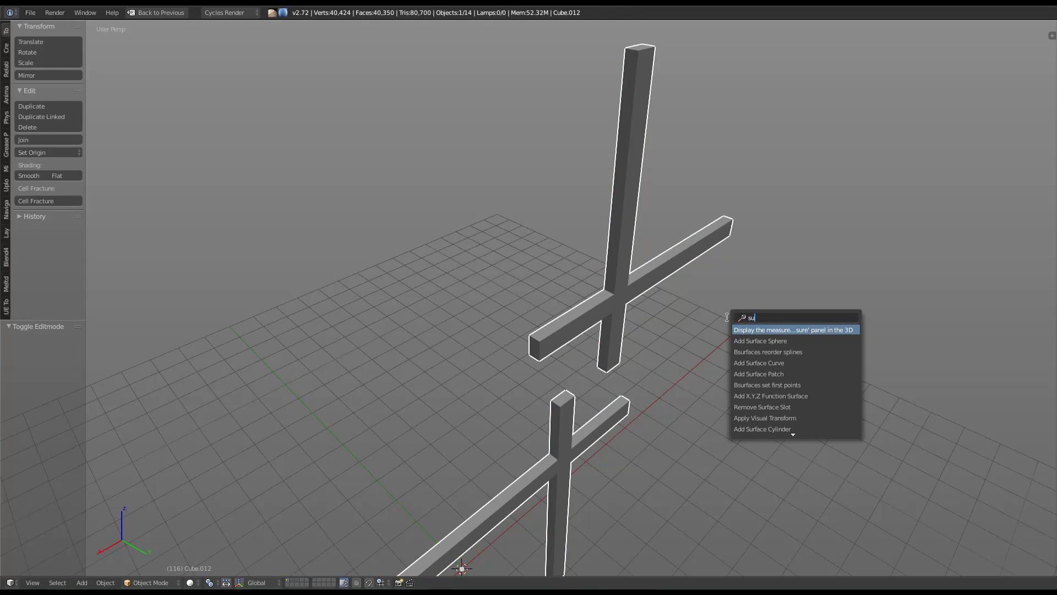
key("Return")
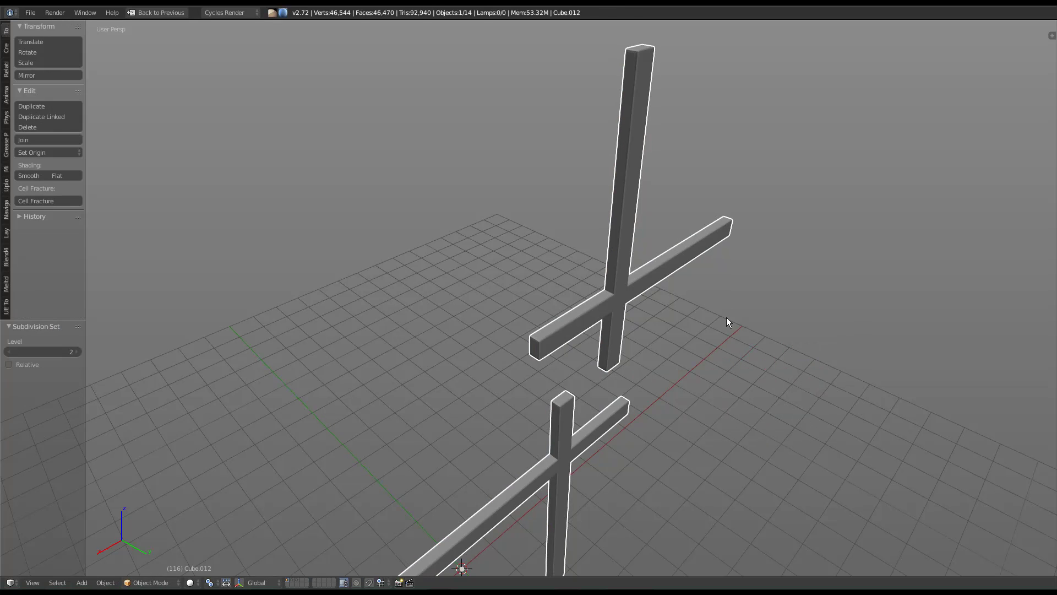
Select the whole lower horizontal bar with its linked geometry, show the transform manipulator, and nudge the bar in depth.
middle_click_drag(727, 317, 625, 378)
key("Tab")
right_click(610, 456)
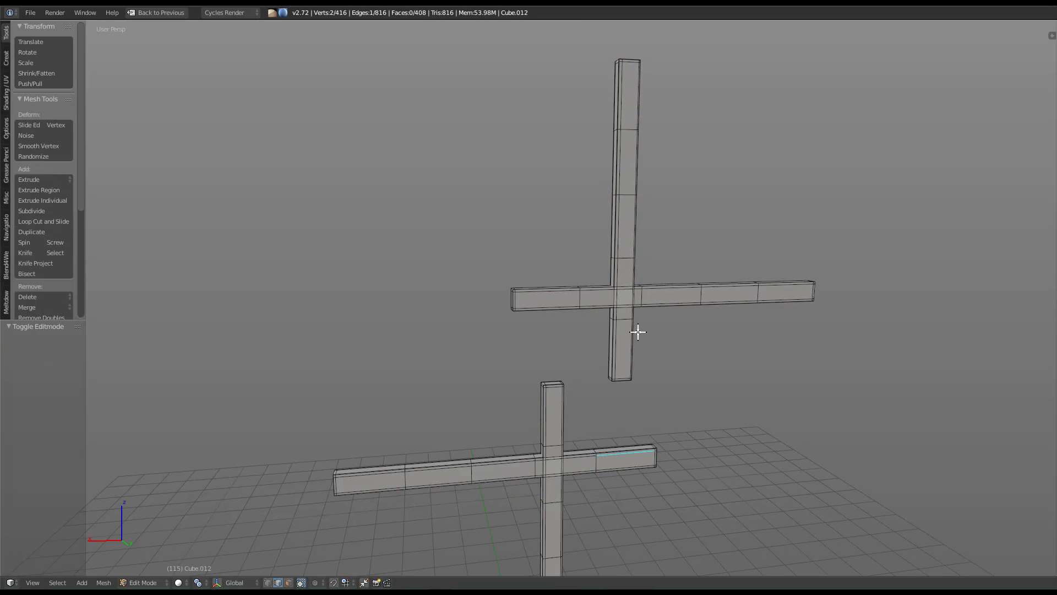
key("ctrl+l")
middle_click_drag(638, 315, 694, 339)
key("ctrl+space")
left_click_drag(664, 376, 649, 371)
key("Tab")
middle_click_drag(661, 303, 569, 372)
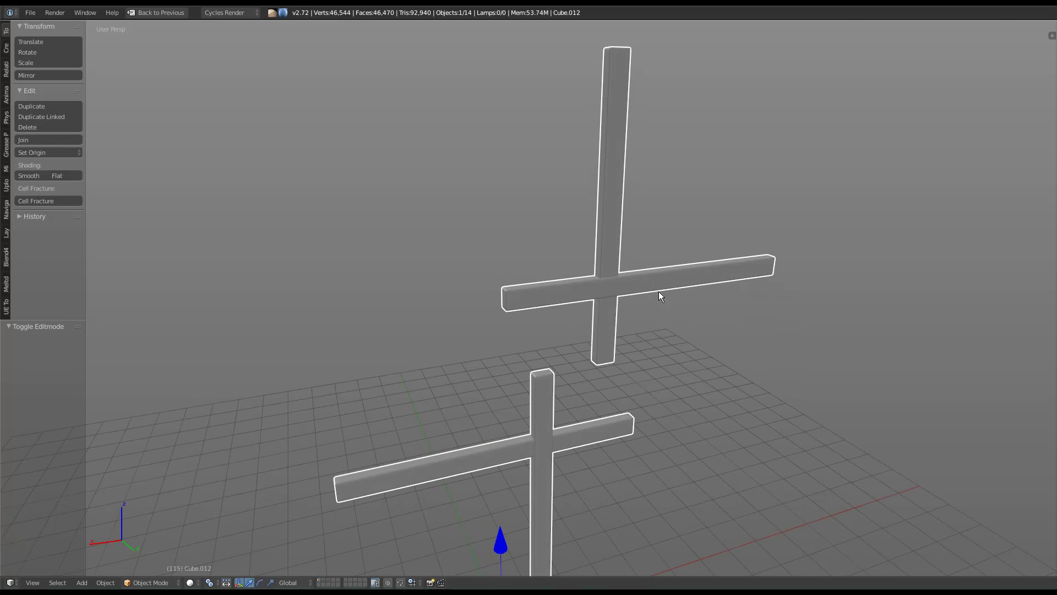
Reselect the linked lower horizontal bar and shift it slightly again along the Y axis.
key("Tab")
right_click(589, 437)
key("ctrl+l")
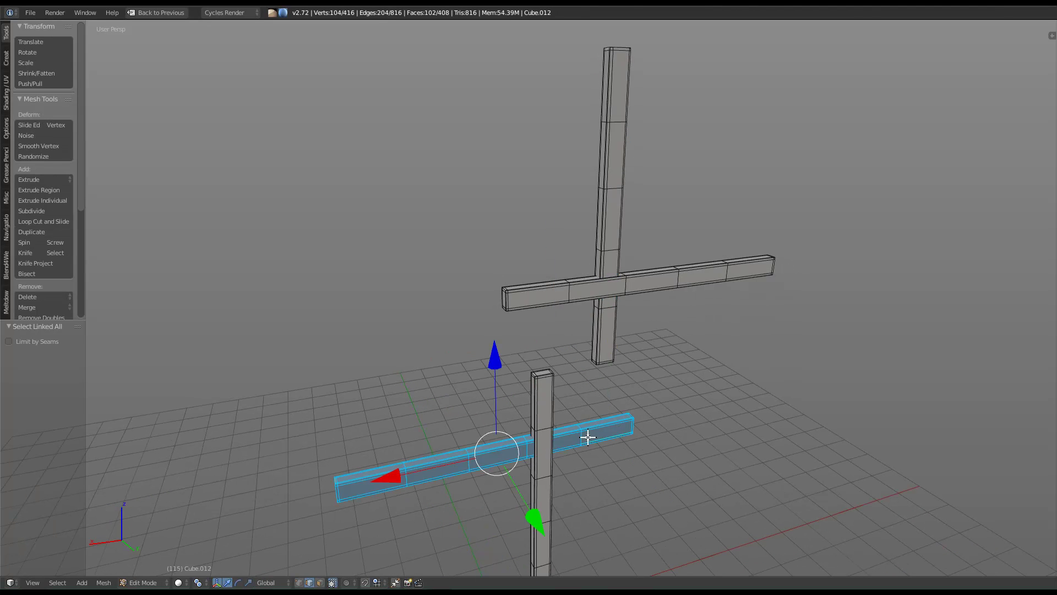
middle_click_drag(524, 420, 569, 545)
left_click_drag(564, 527, 575, 541)
key("Tab")
mouse_move(665, 453)
middle_mouse_down()
mouse_move(590, 400)
mouse_move(580, 365)
mouse_move(571, 407)
middle_mouse_up()
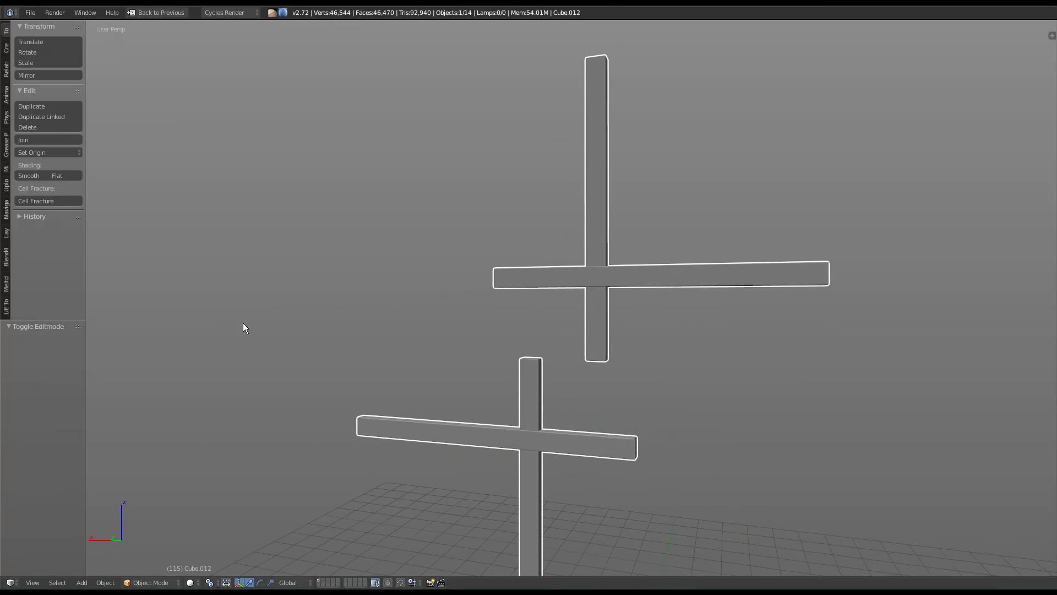
Duplicate the crosses three times, rotating each copy a further 90 degrees about the Z axis to cover all four sides.
key("shift+d")
key("r")
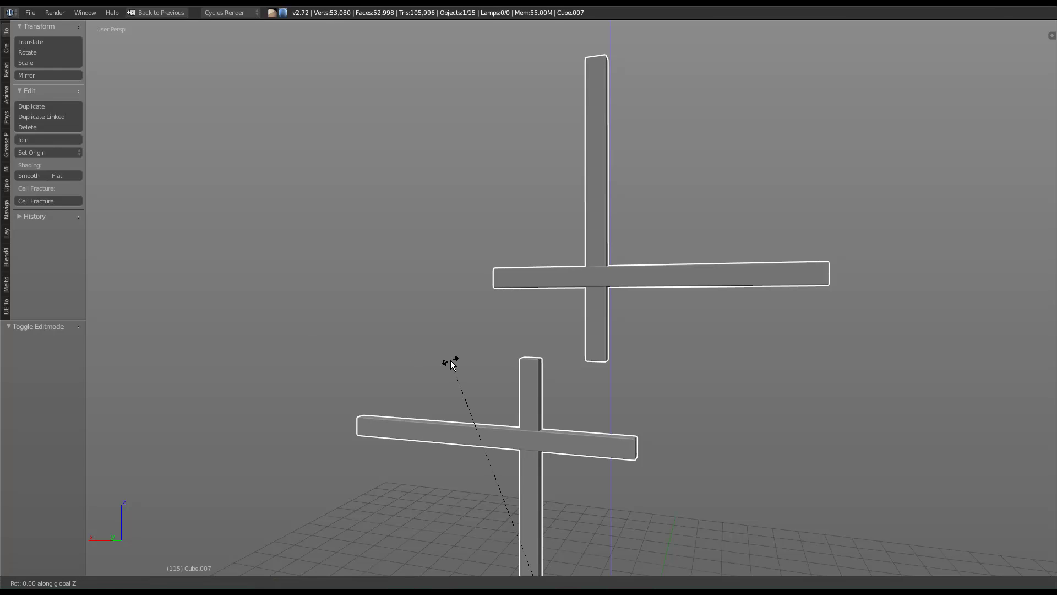
key("z")
key("9")
key("0")
key("Return")
key("shift+d")
key("r")
key("z")
key("9")
key("0")
key("Return")
key("shift+d")
key("r")
key("z")
key("9")
key("0")
key("Return")
Unhide and deselect all lamp parts, and also show the layer holding the floor planks.
scroll(450, 360, "up", 5)
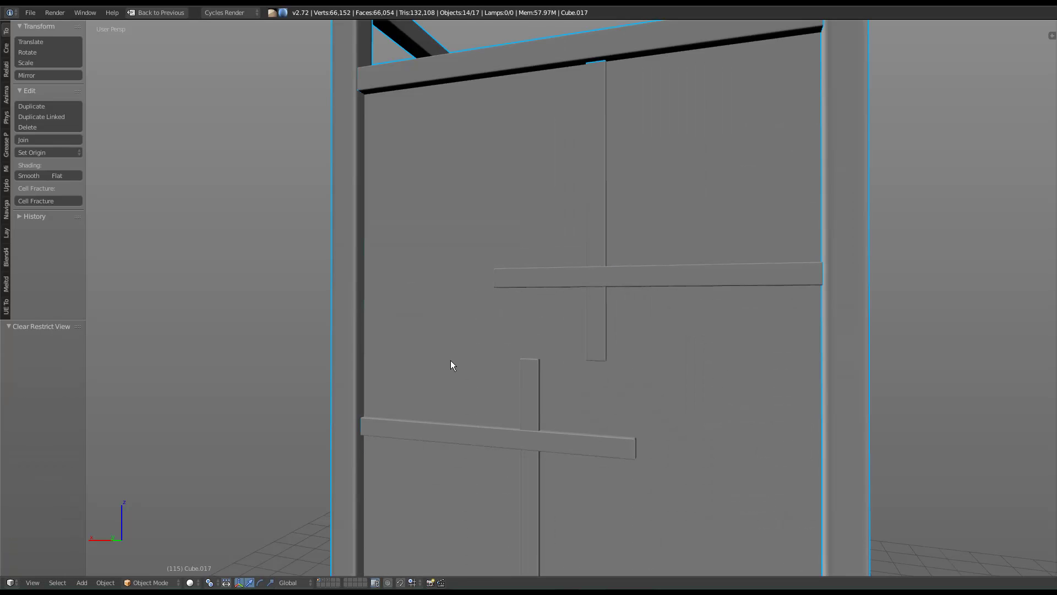
key("a")
scroll(463, 366, "down", 10)
middle_click_drag(464, 366, 347, 575)
left_click(325, 581, "shift")
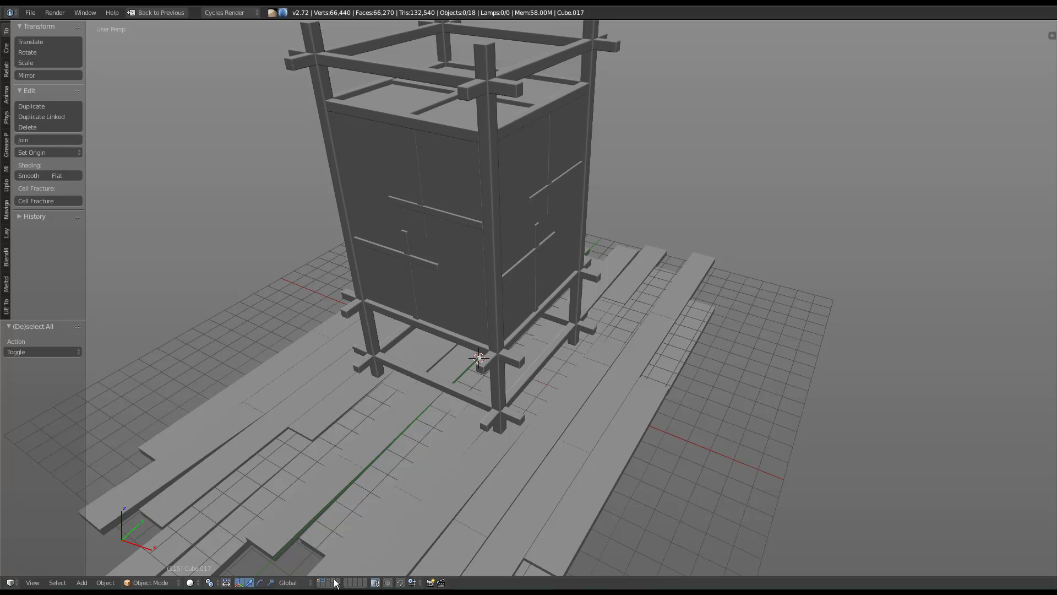
Isolate the floor planks by hiding all other objects and open their mesh for editing.
middle_click_drag(602, 377, 452, 346)
middle_click_drag(487, 444, 417, 418)
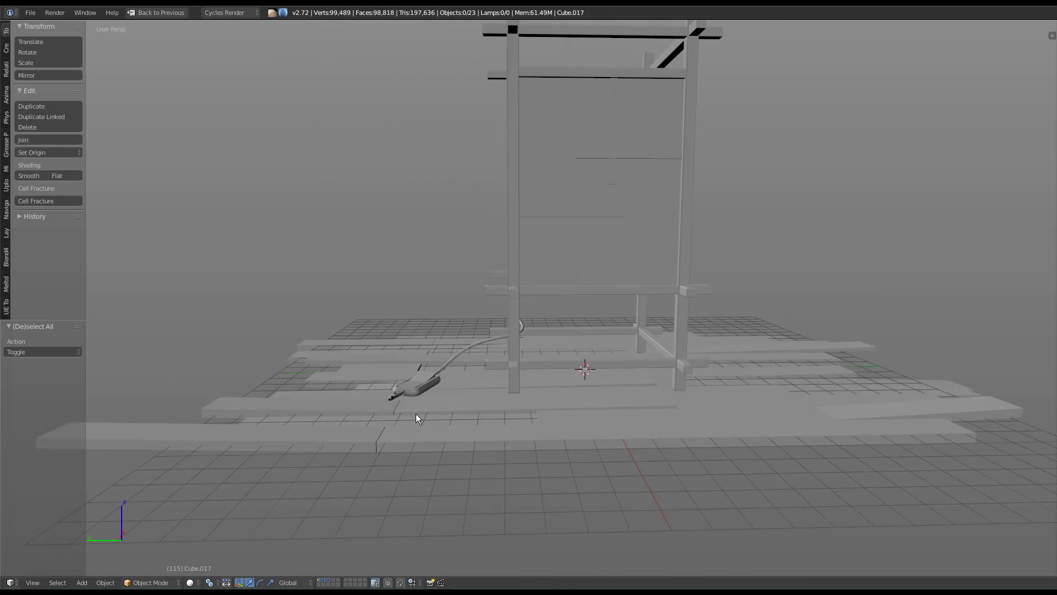
right_click(638, 417)
key("shift+g")
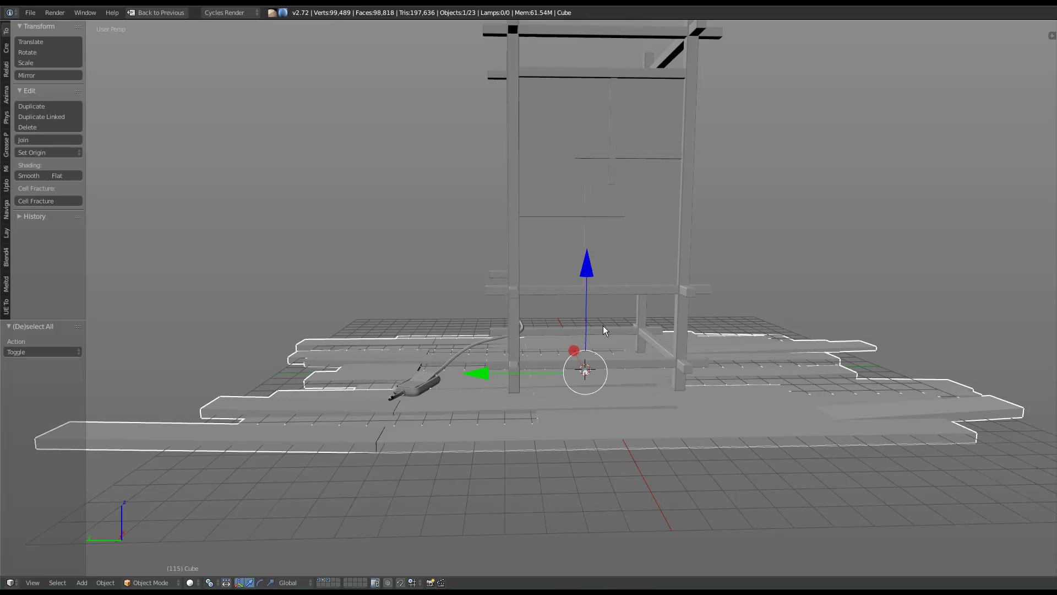
key("shift+h")
middle_click_drag(605, 326, 669, 308)
key("Tab")
Select the two edges at the end of one outer floor plank and lower them about 0.242 along Z.
right_click(931, 365)
middle_click_drag(952, 380, 948, 400)
right_click(924, 365, "shift")
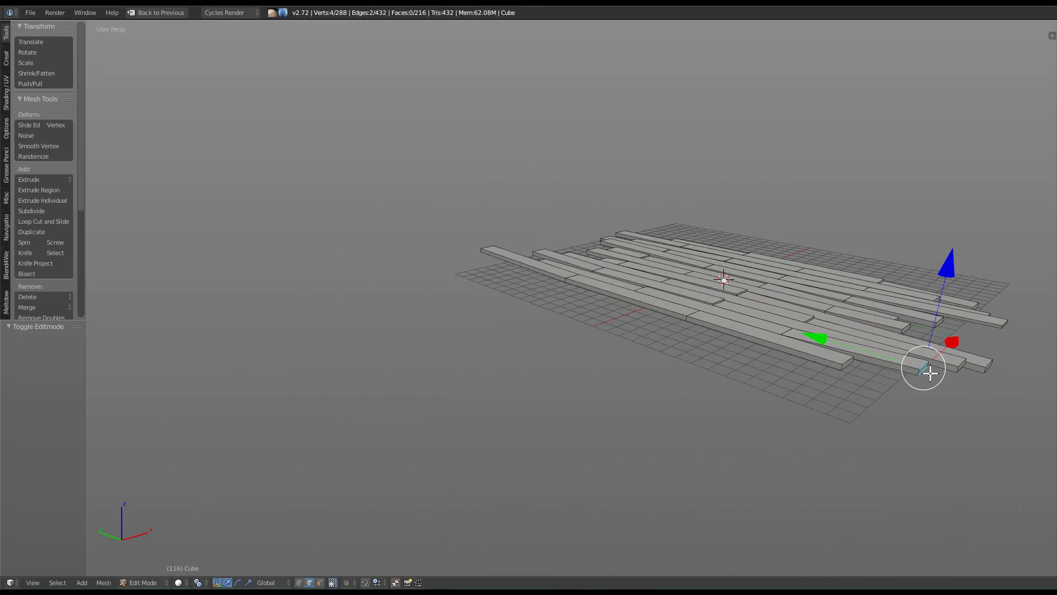
key("g")
key("z")
left_click(922, 388)
In face select mode with the manipulator hidden, select the top faces of the floor planks across the whole floor.
middle_click_drag(647, 292, 707, 345)
right_click(737, 236)
mouse_move(754, 237)
left_click(792, 263)
right_click(769, 338)
key("ctrl+space")
right_click(559, 267, "shift")
right_click(506, 249, "shift")
right_click(538, 245, "shift")
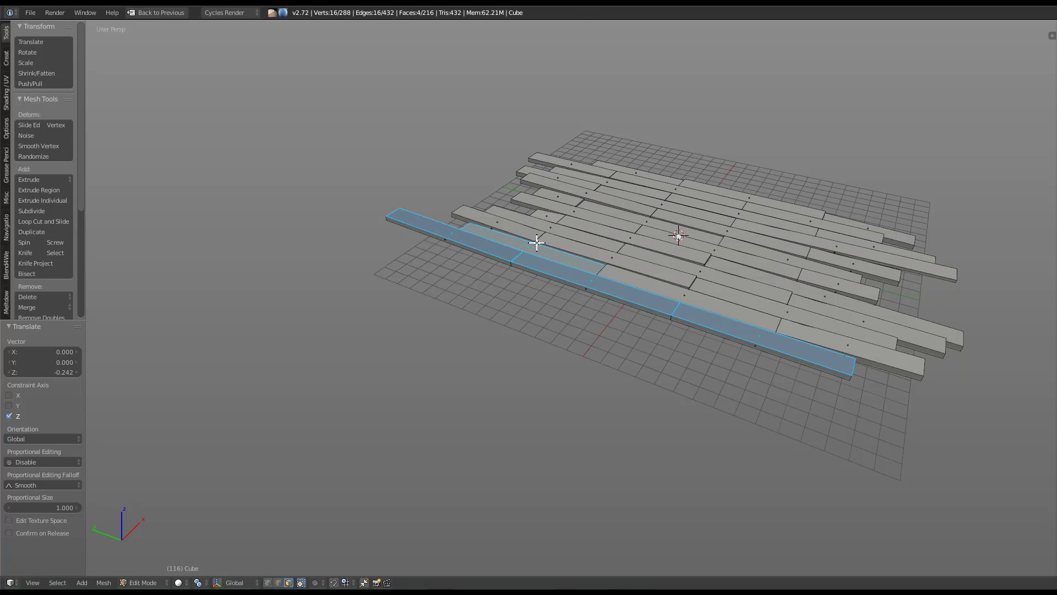
right_click(556, 244, "shift")
right_click(569, 242, "shift")
right_click(573, 231, "shift")
right_click(550, 216, "shift")
right_click(583, 219, "shift")
right_click(569, 204, "shift")
right_click(562, 190, "shift")
right_click(561, 185, "shift")
right_click(559, 177, "shift")
right_click(581, 175, "shift")
right_click(586, 167, "shift")
right_click(637, 176, "shift")
right_click(741, 193, "shift")
right_click(752, 199, "shift")
right_click(843, 221, "shift")
right_click(831, 228, "shift")
right_click(837, 233, "shift")
right_click(797, 226, "shift")
right_click(650, 205, "shift")
right_click(823, 246, "shift")
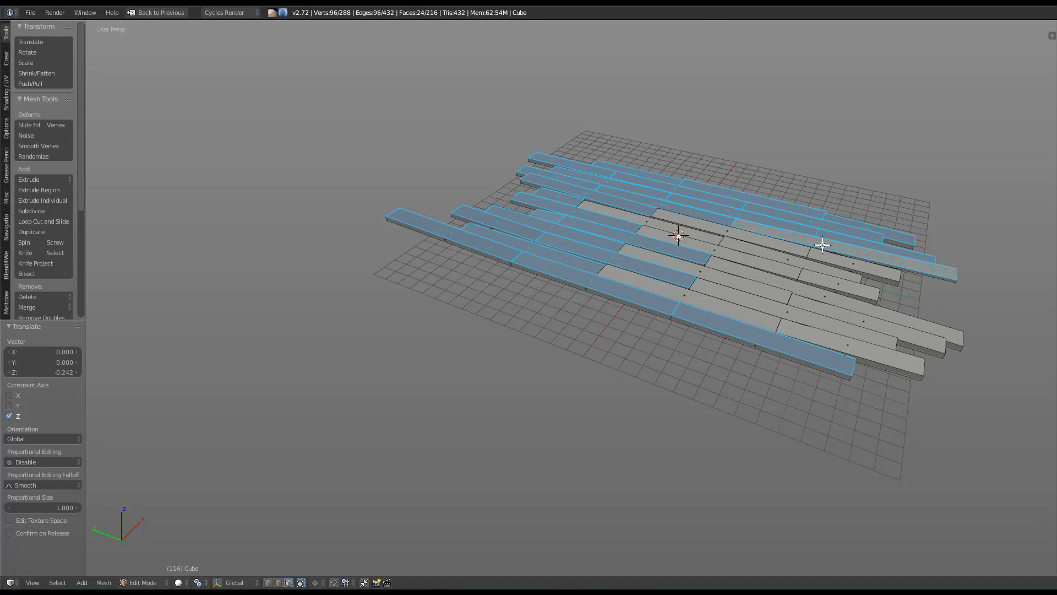
right_click(729, 232, "shift")
right_click(858, 266, "shift")
right_click(801, 264, "shift")
right_click(696, 232, "shift")
right_click(724, 251, "shift")
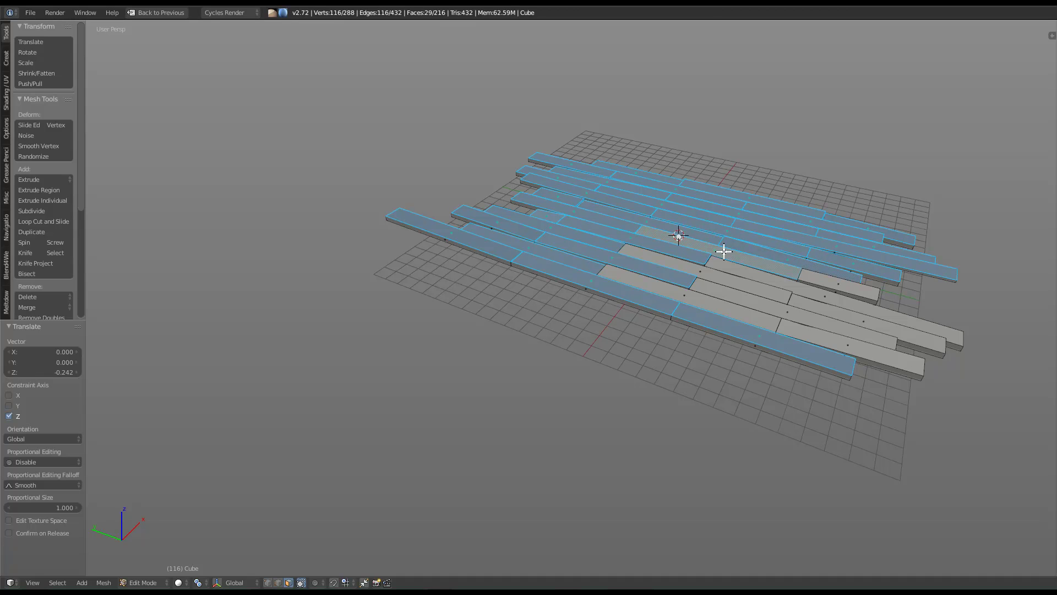
right_click(844, 286, "shift")
right_click(849, 302, "shift")
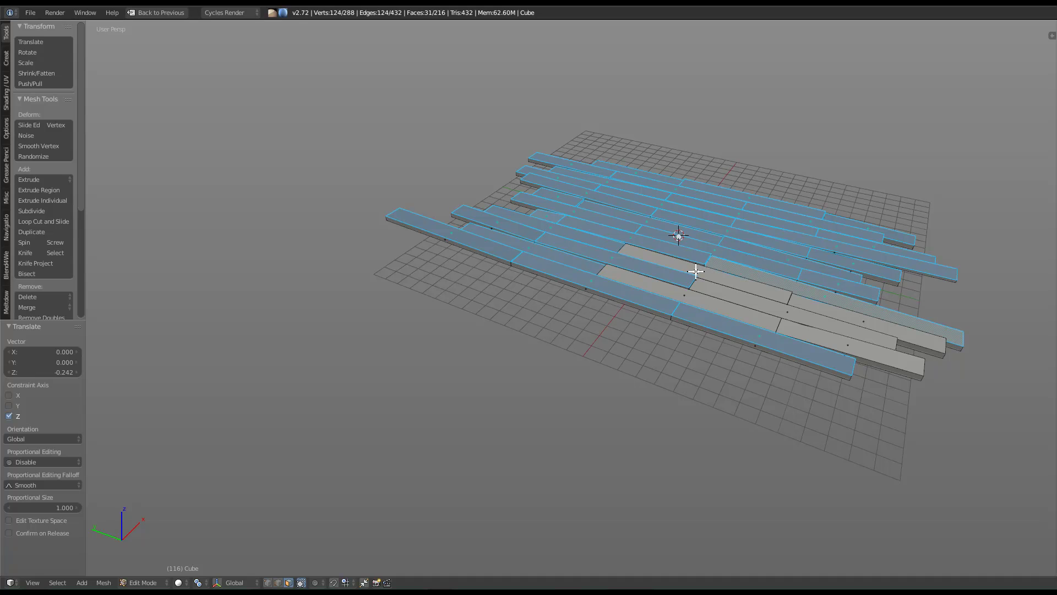
right_click(696, 267, "shift")
right_click(838, 314, "shift")
right_click(822, 323, "shift")
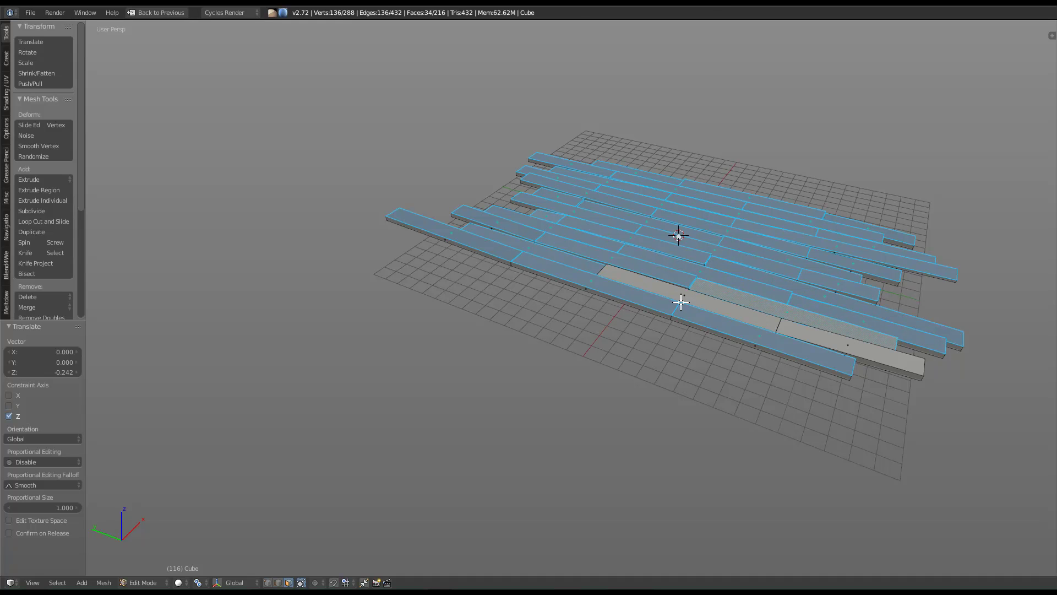
right_click(691, 304, "shift")
right_click(818, 331, "shift")
middle_click_drag(779, 323, 803, 303)
middle_click_drag(375, 524, 358, 512)
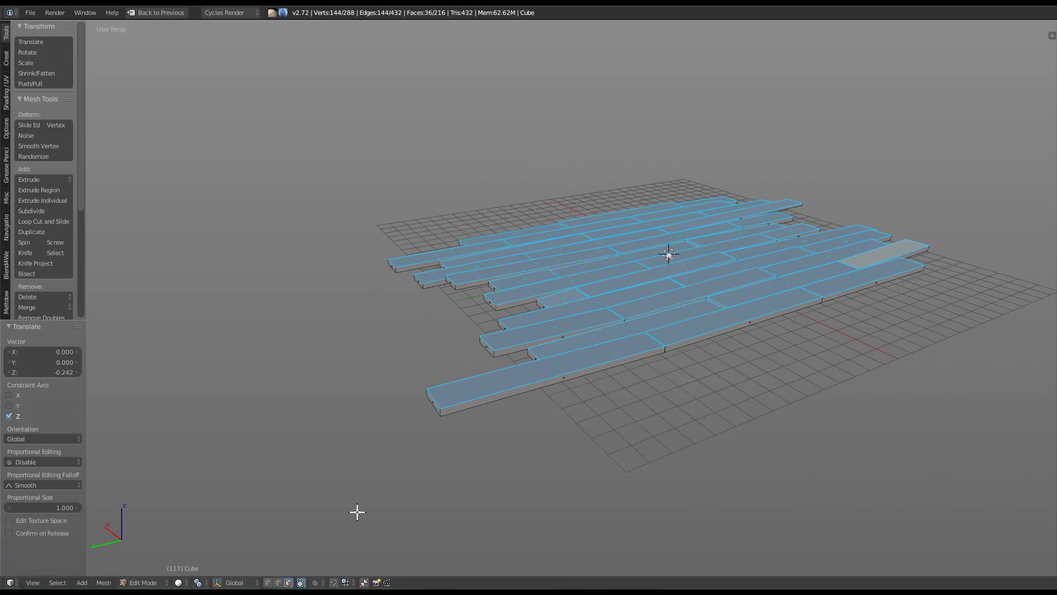
left_click(323, 584)
left_click(350, 585)
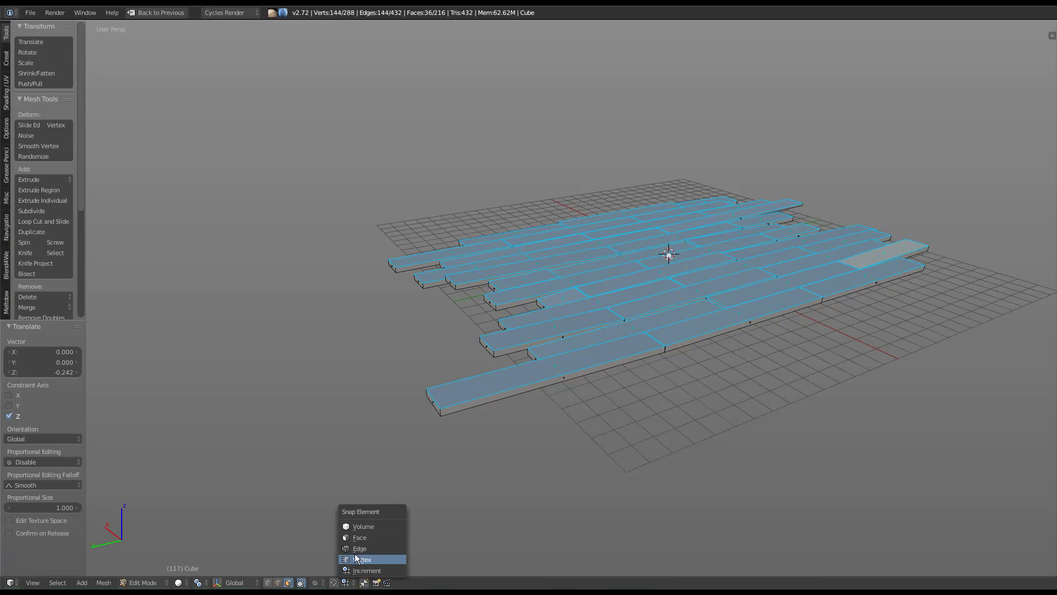
key("Tab")
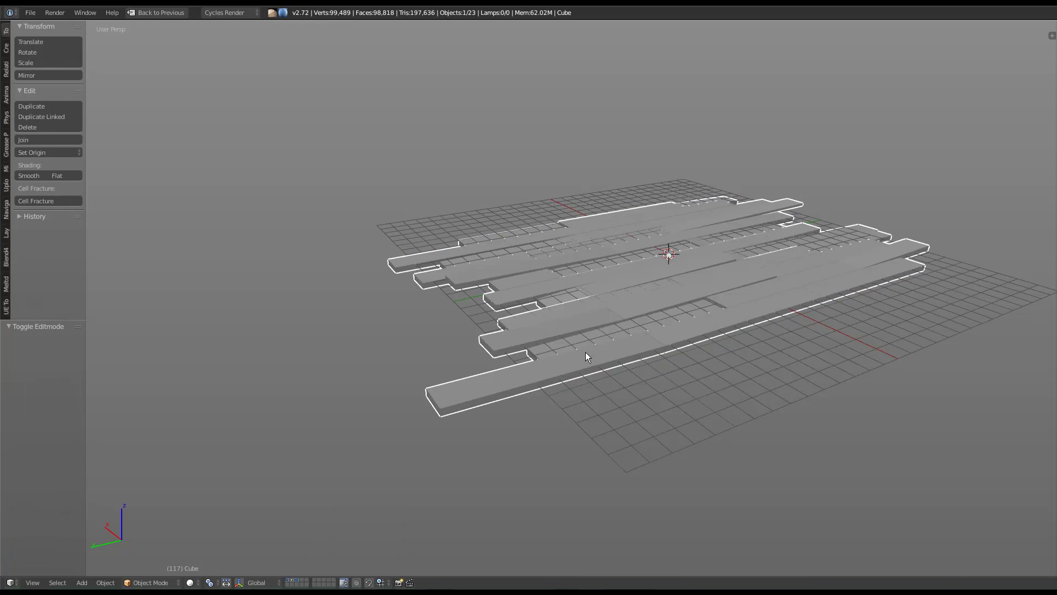
key("Tab")
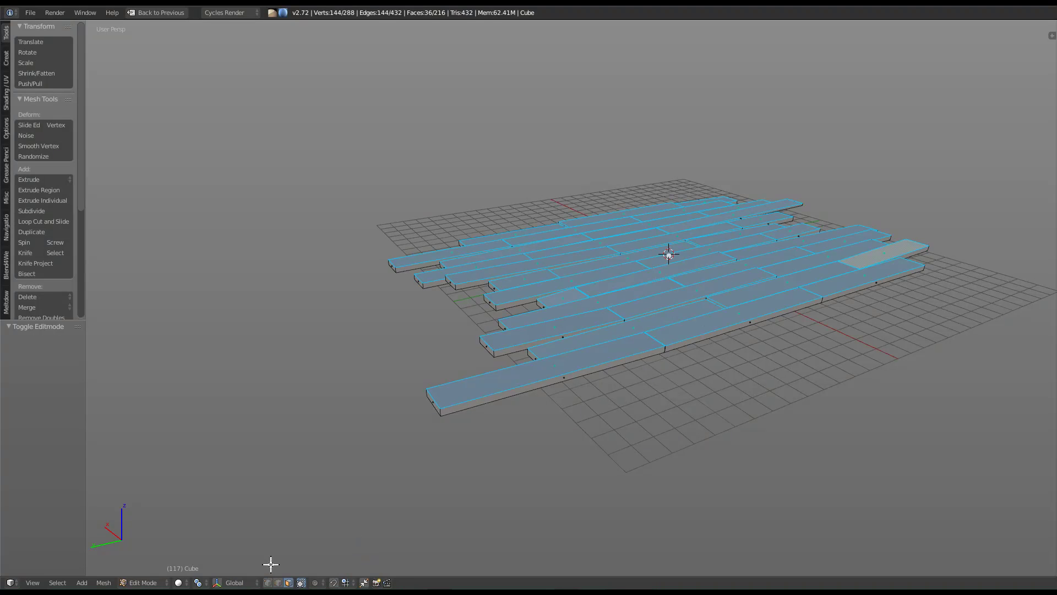
Set the pivot point to Bounding Box Center and scale the selected plank tops to 0.813 along Z.
left_click(199, 583)
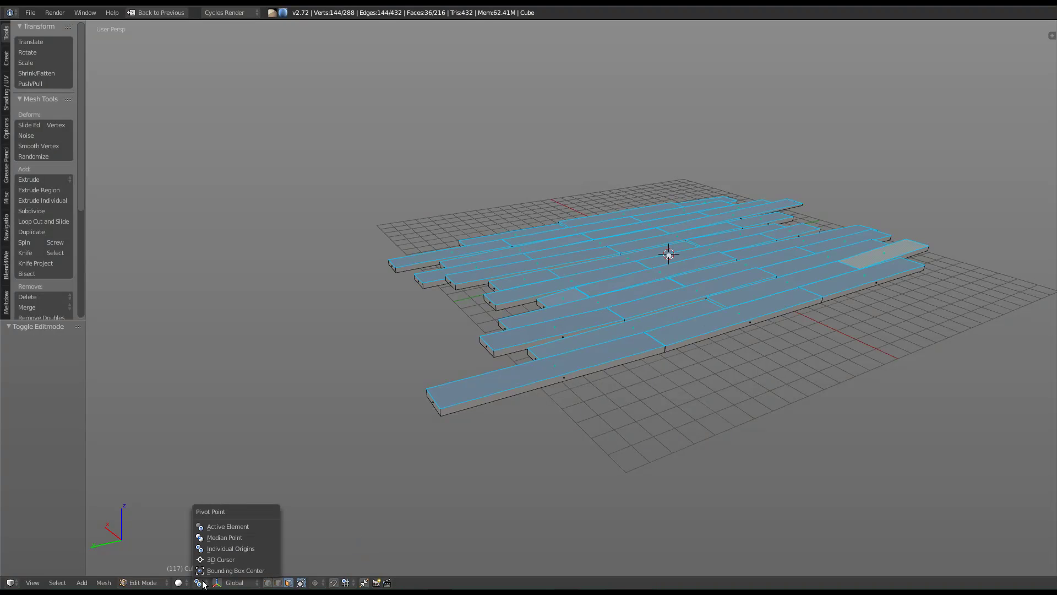
left_click(249, 570)
middle_click_drag(797, 304, 860, 251)
key("s")
key("z")
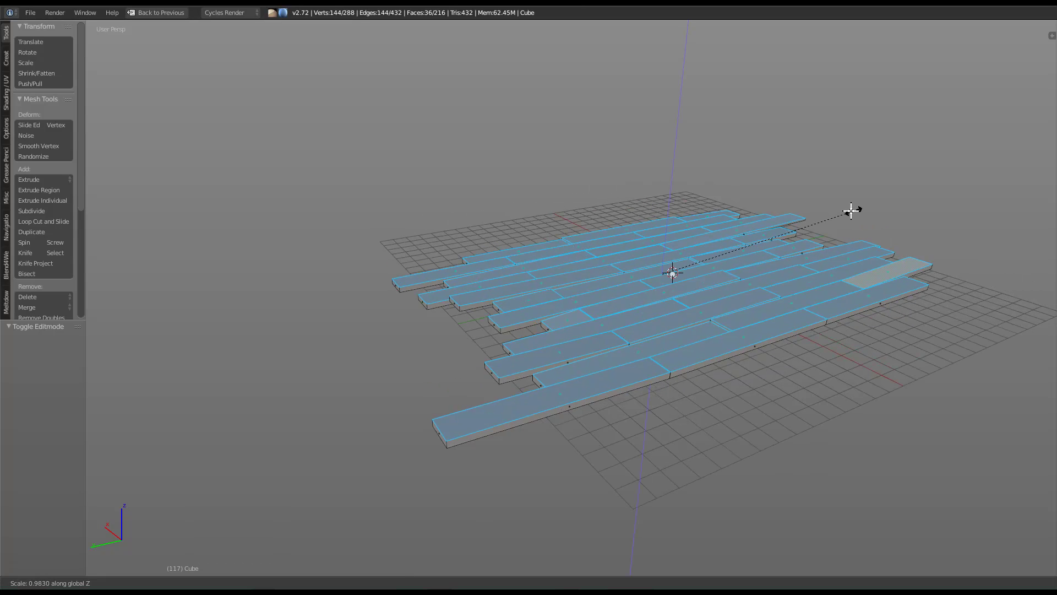
left_click(816, 211)
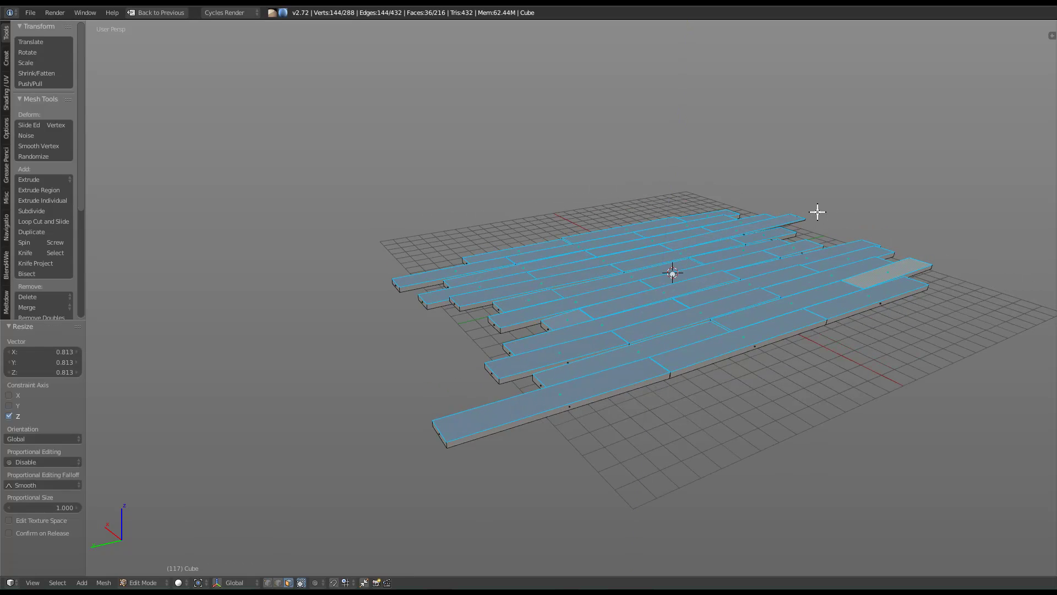
middle_click_drag(771, 236, 752, 270)
Using a rendered preview, scale the plank tops again by about 0.90 along Z and return to object mode with solid shading.
key("shift+z")
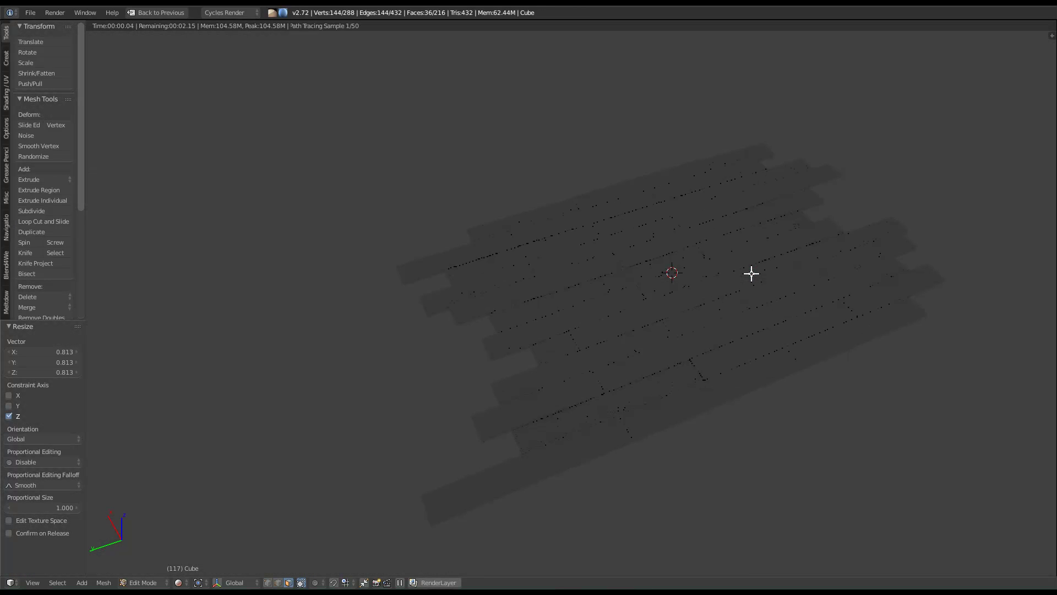
middle_click_drag(850, 310, 788, 269)
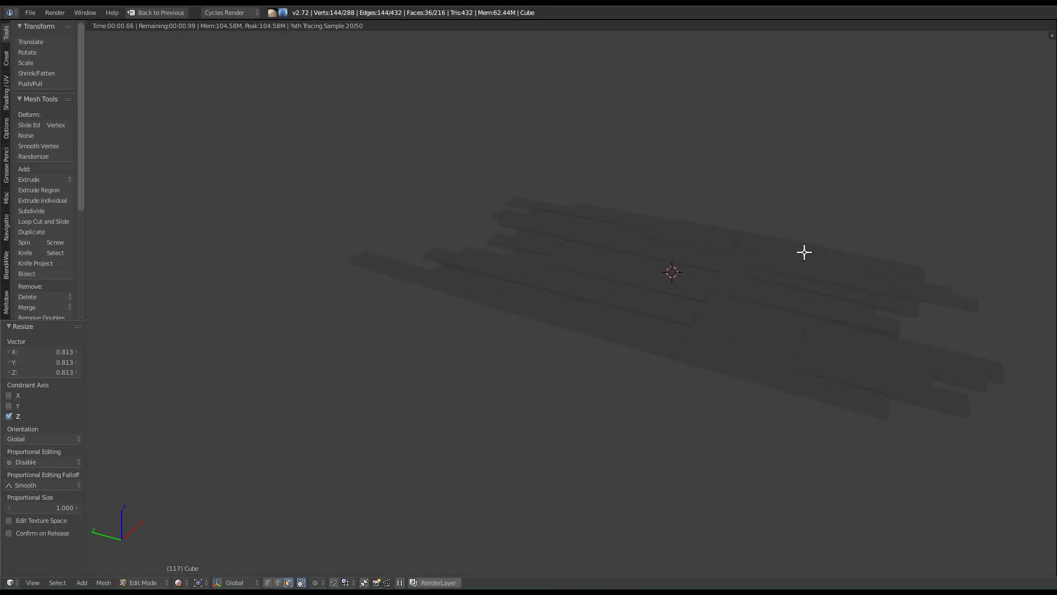
key("s")
key("z")
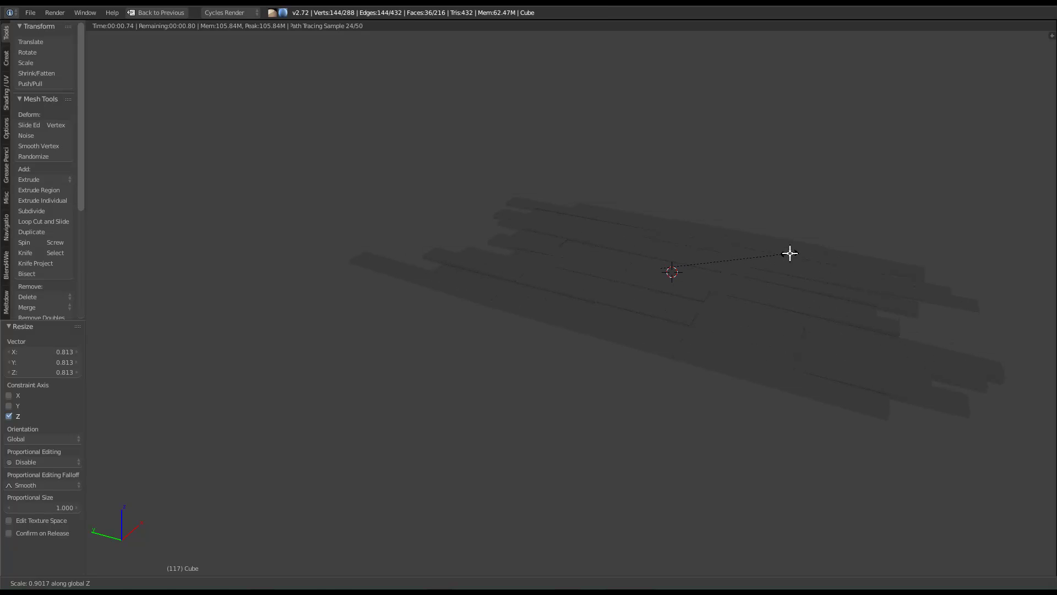
left_click(790, 253)
key("Tab")
middle_click_drag(836, 300, 699, 298)
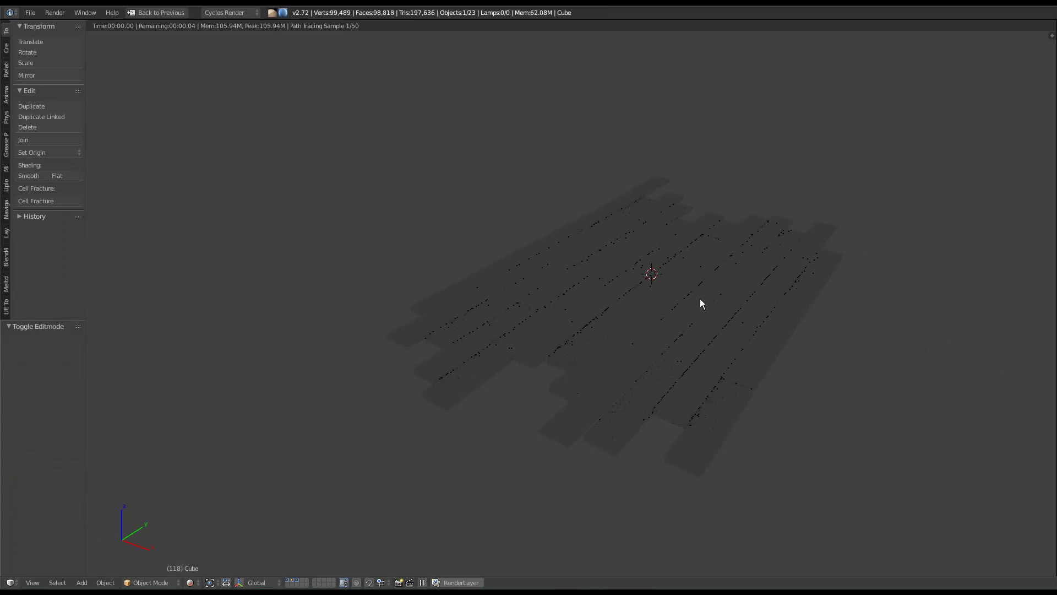
key("shift+z")
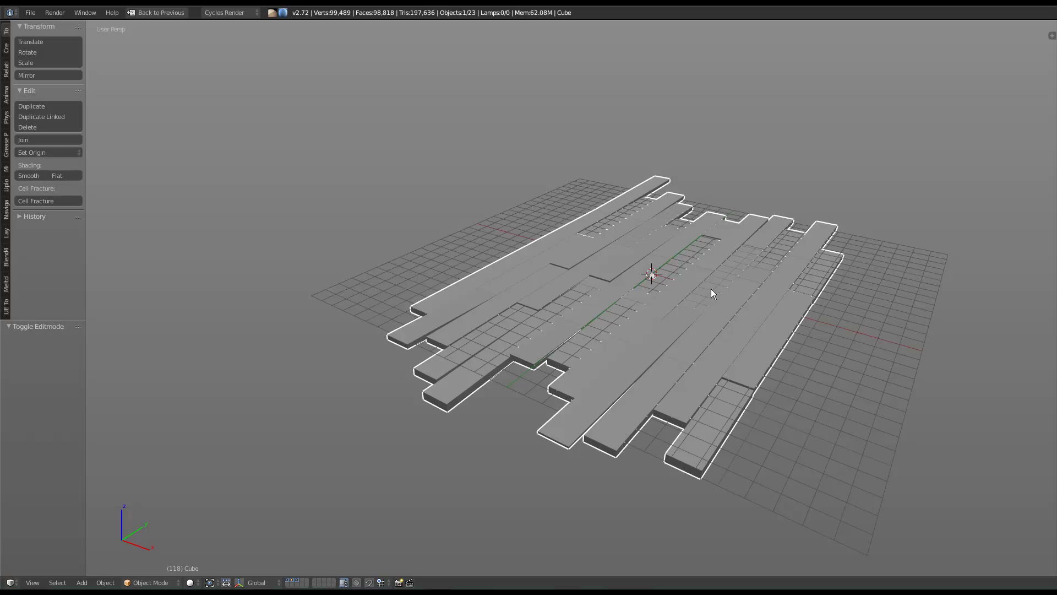
Unhide the lamp and cable beside the floor planks and leave everything deselected.
mouse_move(711, 289)
middle_mouse_down()
mouse_move(761, 298)
mouse_move(743, 328)
mouse_move(710, 330)
middle_mouse_up()
key("a")
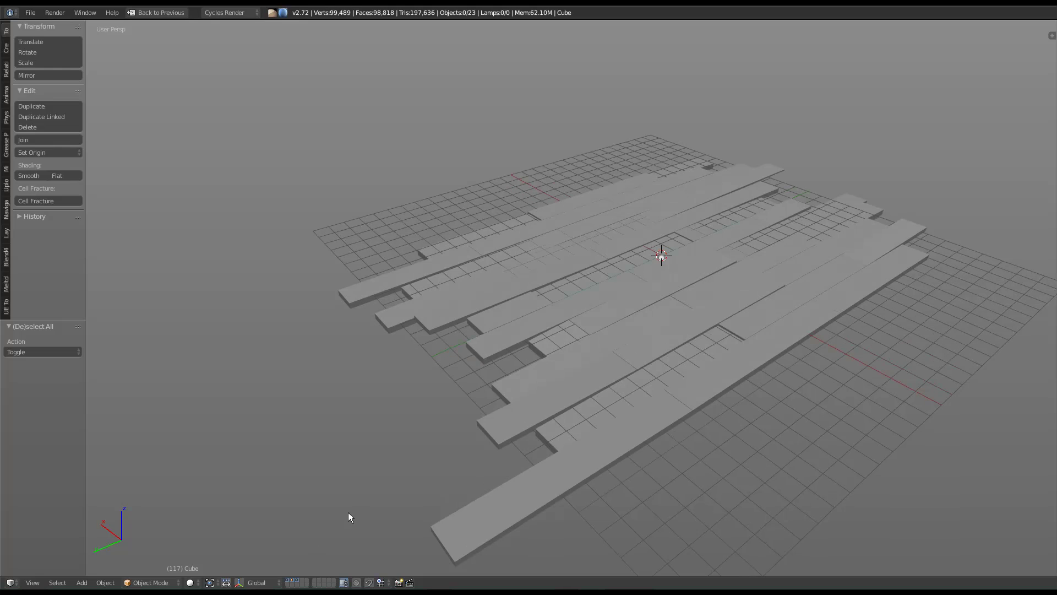
mouse_move(292, 581)
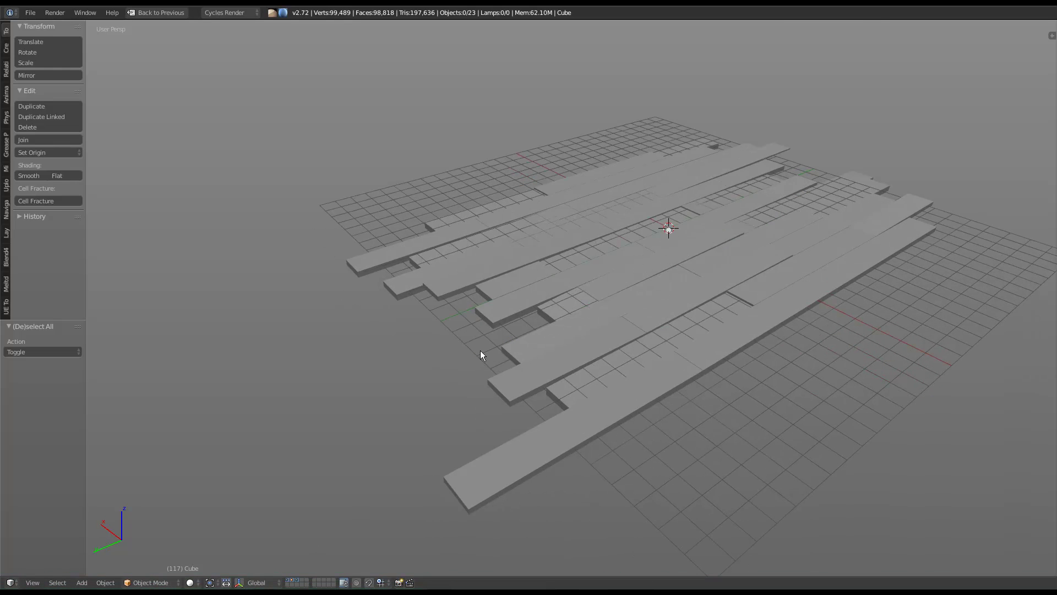
key("alt+h")
middle_click_drag(620, 326, 540, 326)
key("a")
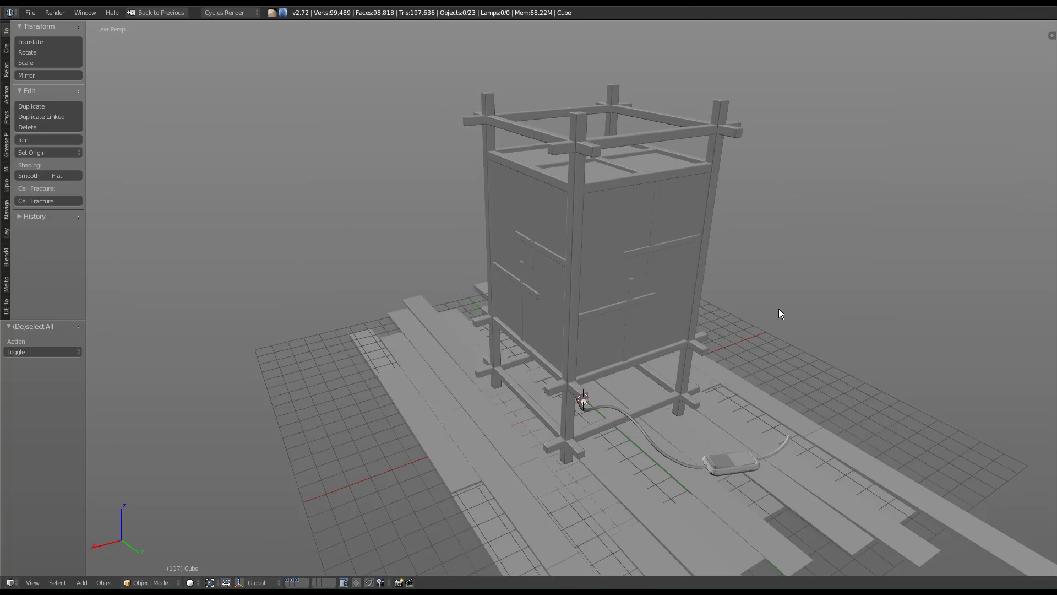
Examine the lamp, cable and plank floor from several sides and select the corner posts.
middle_click_drag(780, 309, 585, 248)
middle_click_drag(613, 127, 726, 236)
middle_click_drag(701, 342, 649, 332)
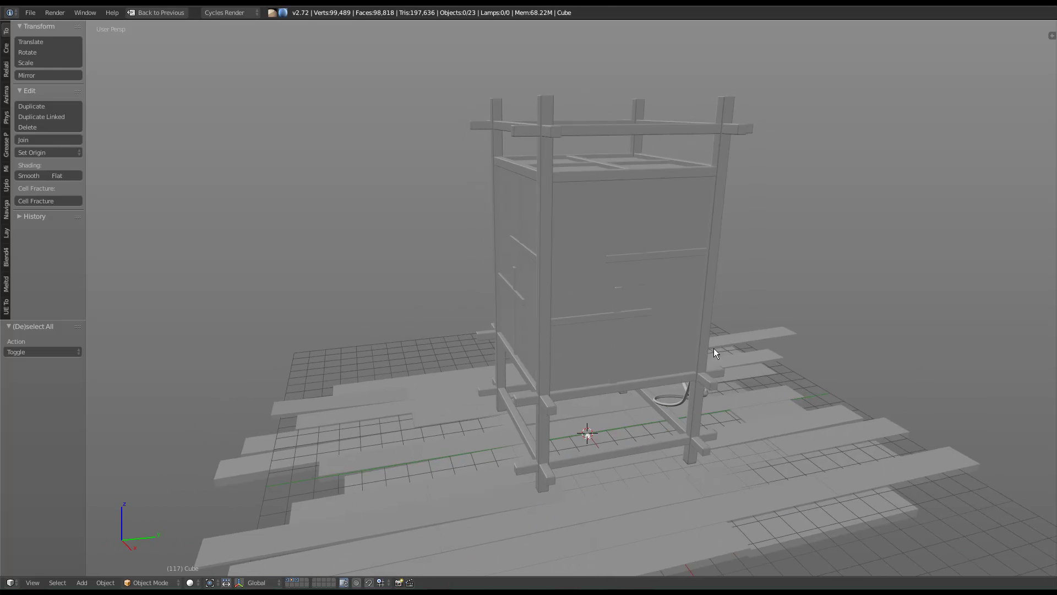
middle_click_drag(731, 328, 601, 282)
right_click(609, 277)
key("Tab")
key("Tab")
scroll(644, 345, "up", 3)
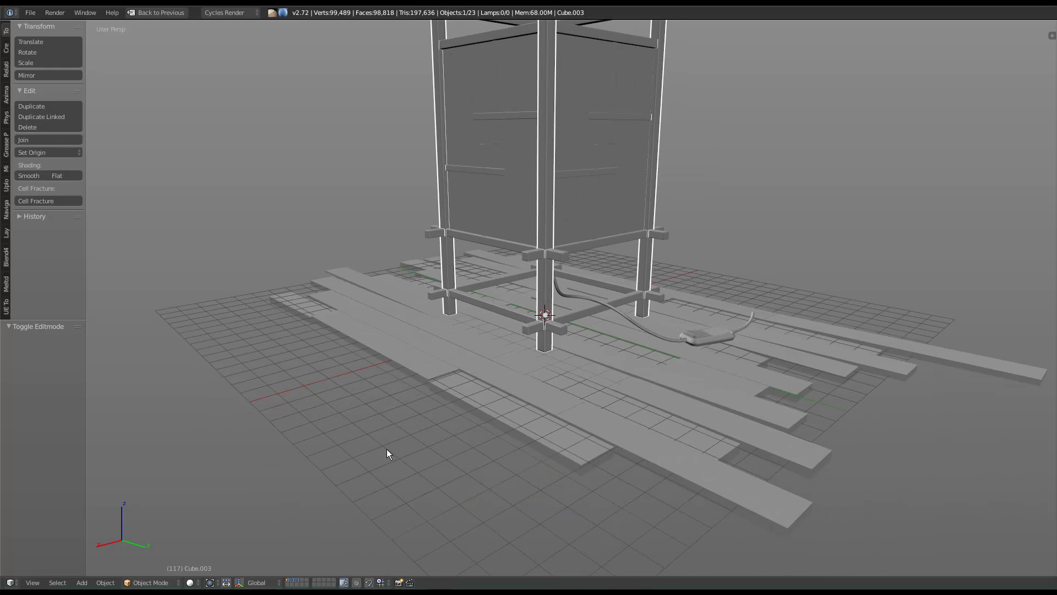
Show only the lamp's layer, select all lamp parts and join them into one object.
left_click(291, 581)
middle_click_drag(484, 430, 596, 388)
key("a")
key("a")
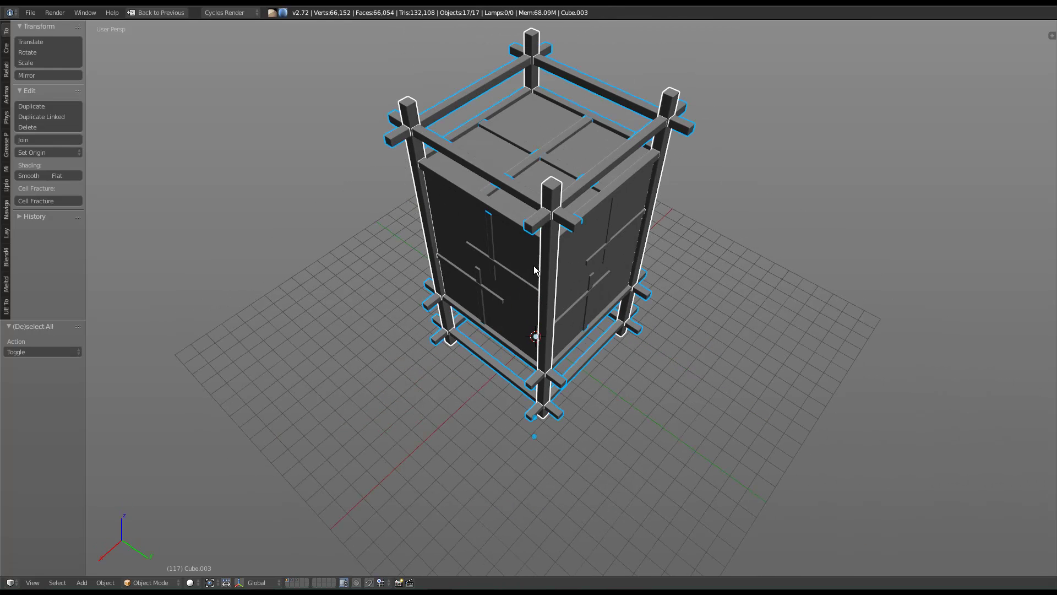
key("ctrl+j")
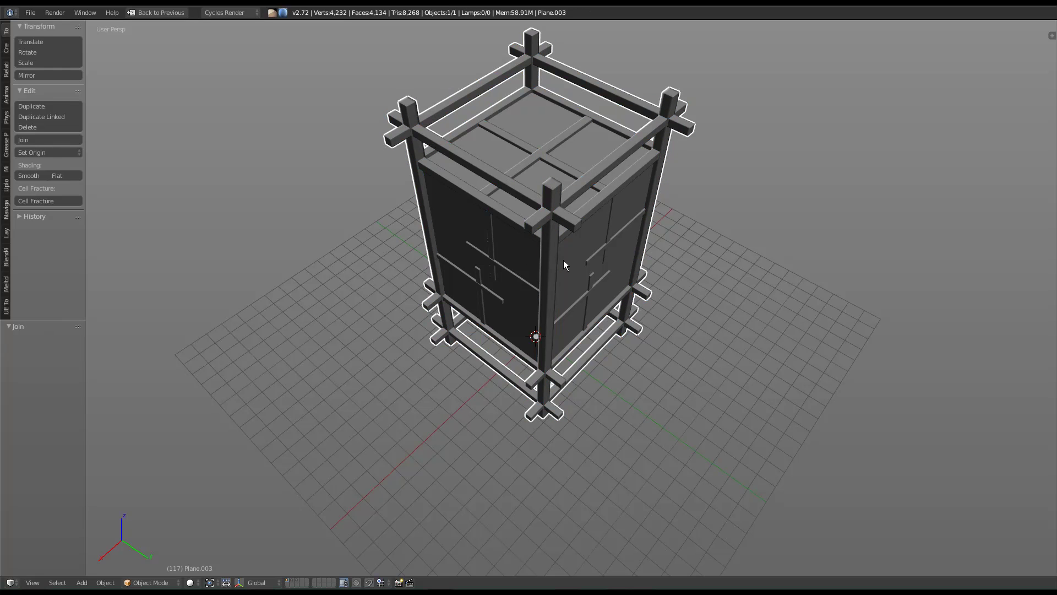
Check the joined lamp mesh in edit mode and restore the full layout with the reference image and object properties.
key("Tab")
middle_click_drag(635, 329, 607, 293)
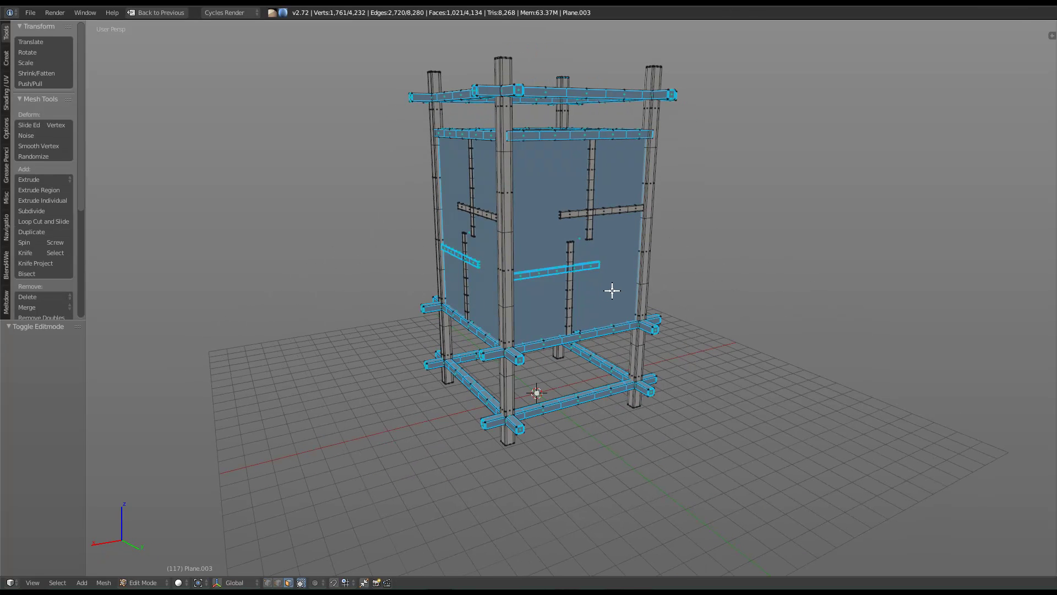
key("Tab")
key("ctrl+Up")
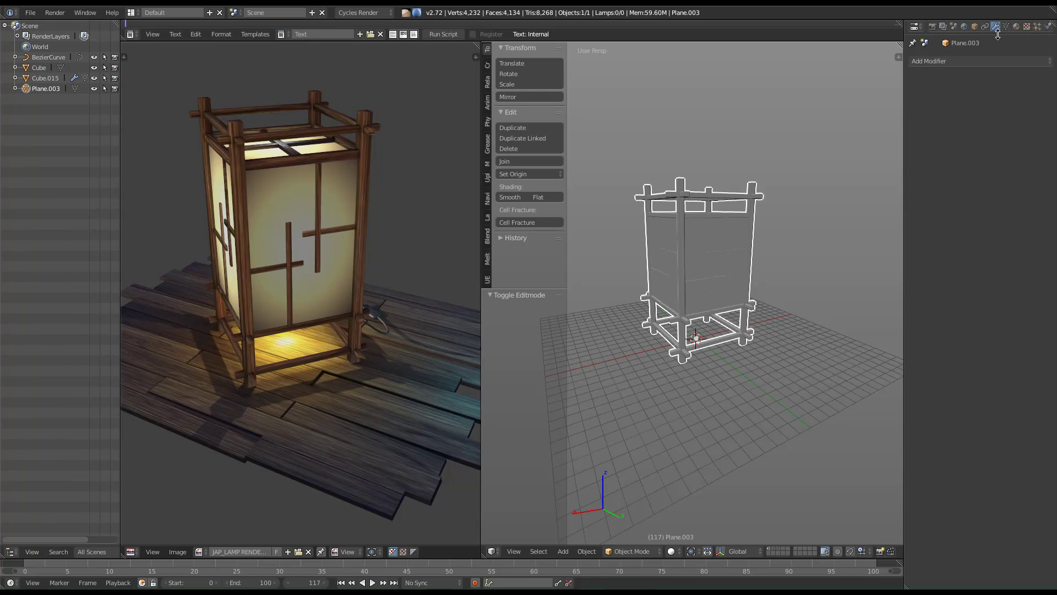
key("Tab")
scroll(670, 276, "up", 5)
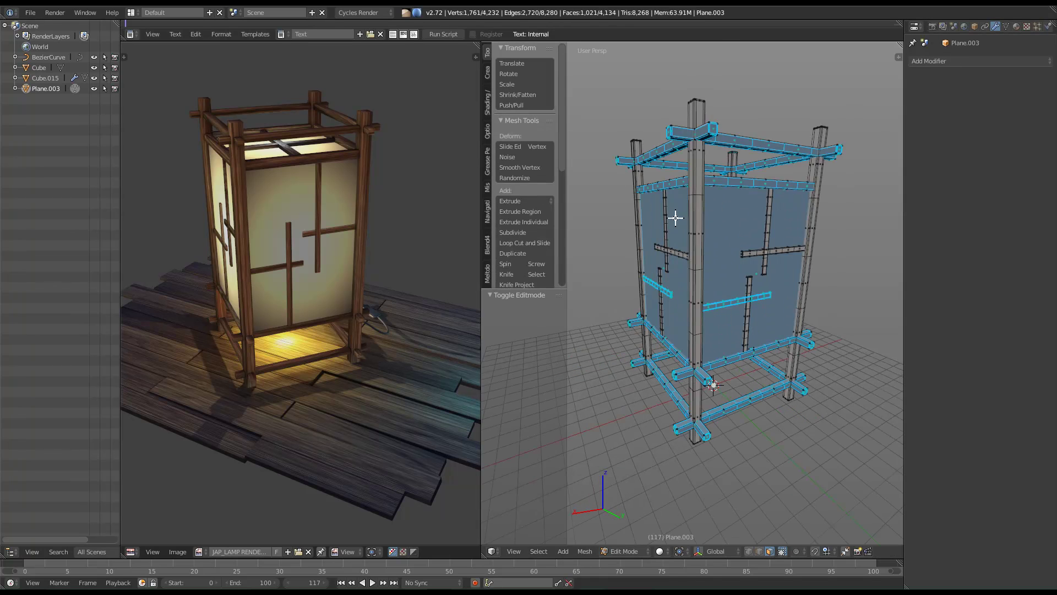
key("Tab")
middle_click_drag(725, 214, 728, 238)
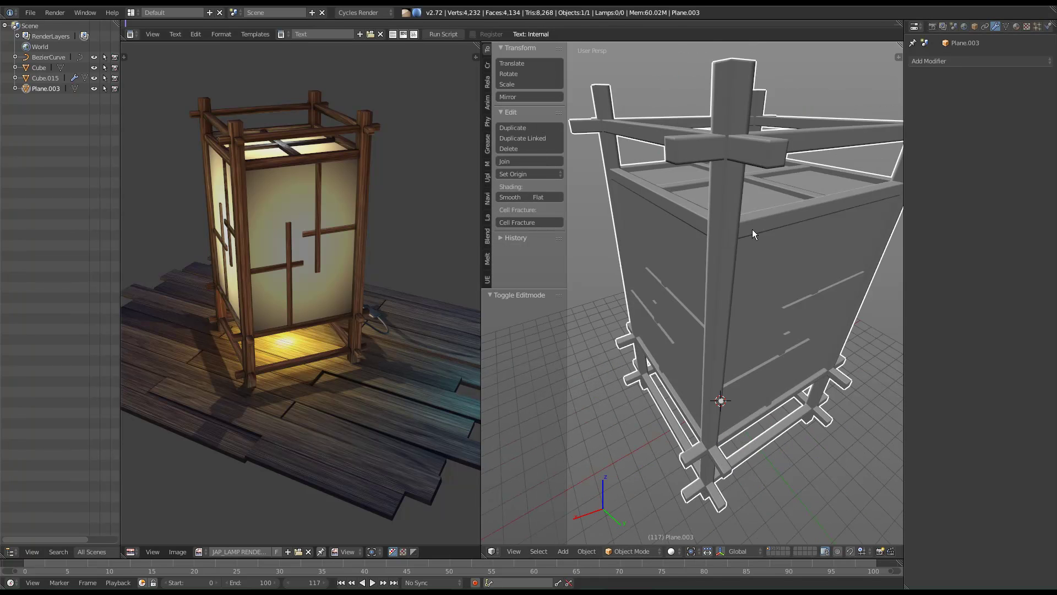
Add a level 2 Subdivision Set to the joined lamp and check its effect on the side panels.
key("space")
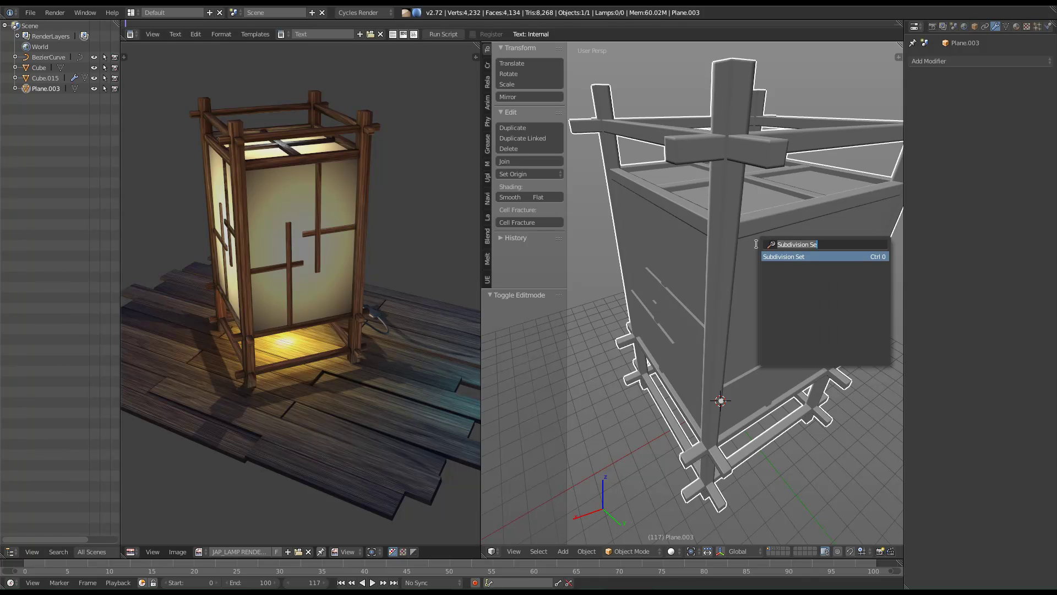
key("Return")
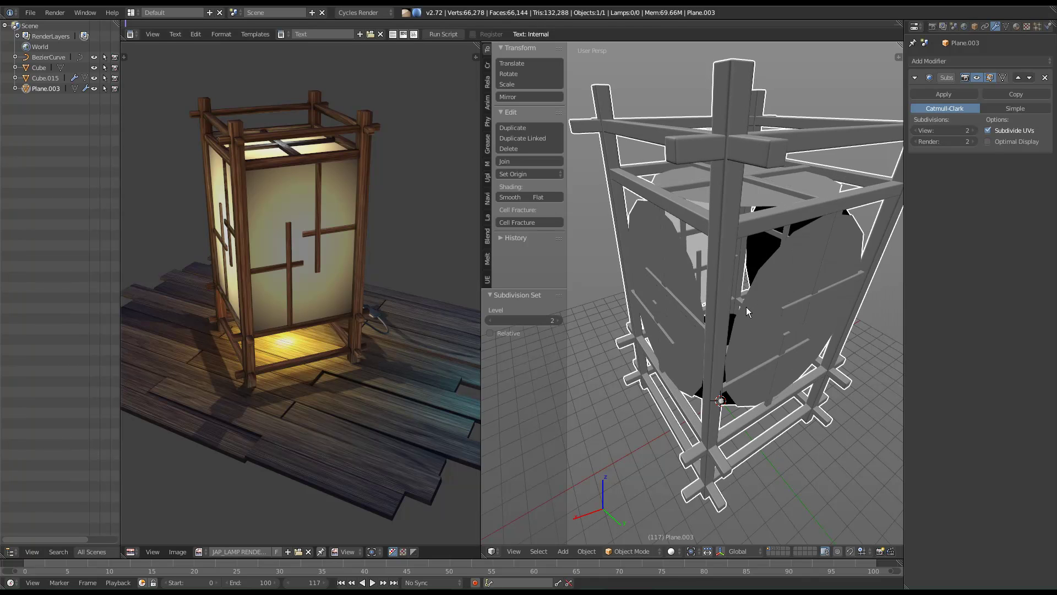
middle_click_drag(753, 330, 752, 295)
middle_click_drag(767, 341, 881, 289)
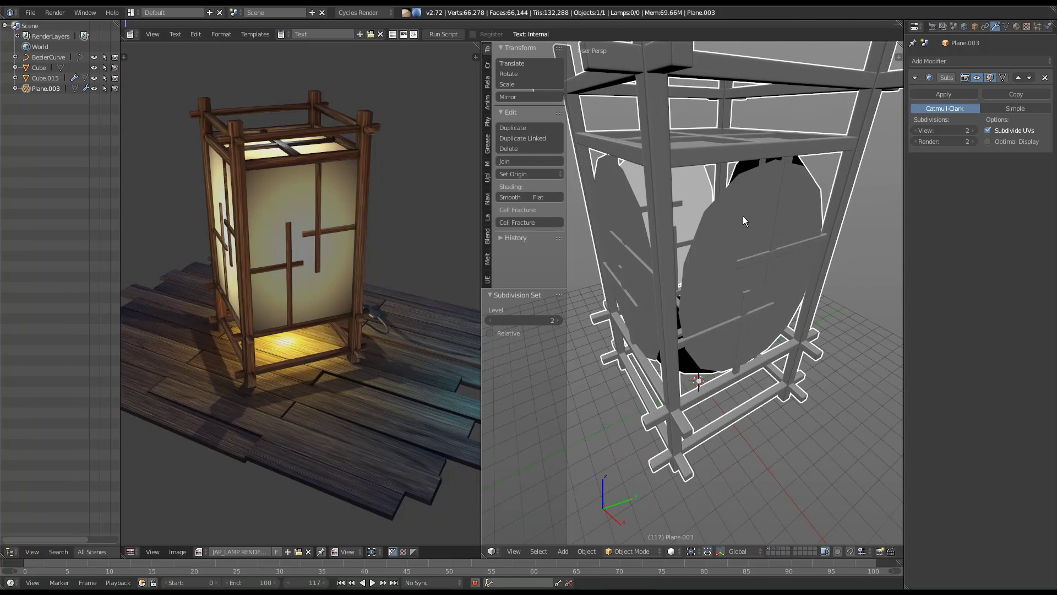
key("Tab")
key("Tab")
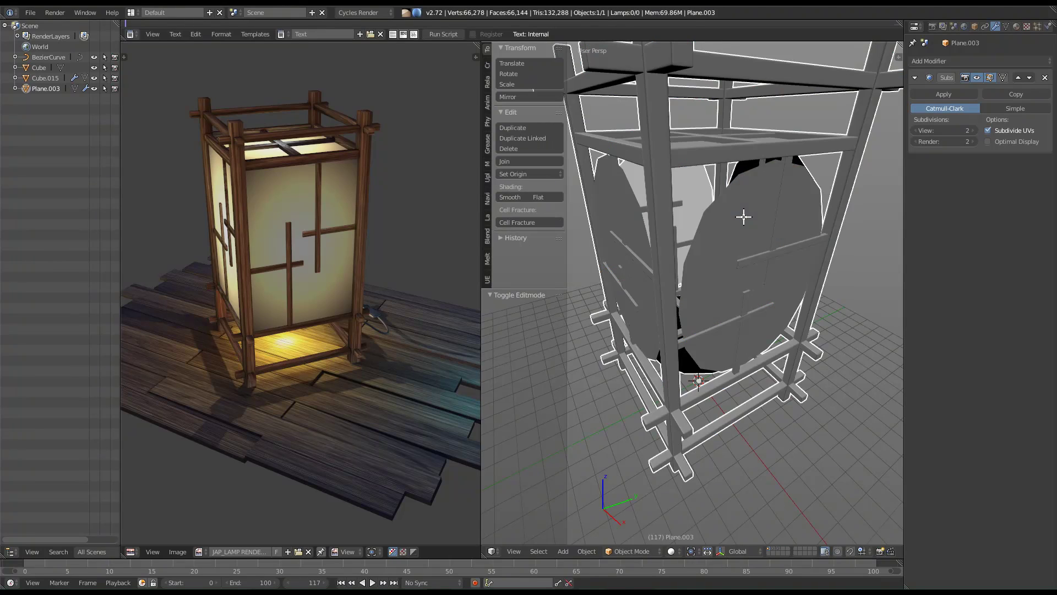
Select the lamp's six flat panel faces in edit mode and separate them from the wooden frame into their own object.
key("Tab")
right_click(743, 216)
middle_click_drag(618, 273, 650, 237)
right_click(650, 237, "shift")
scroll(660, 328, "down", 3)
middle_click_drag(660, 328, 687, 286)
right_click(643, 256, "shift")
middle_click_drag(643, 256, 739, 299)
right_click(637, 272, "shift")
middle_click_drag(729, 254, 738, 302)
right_click(739, 303, "shift")
middle_click_drag(730, 380, 730, 252)
right_click(761, 369, "shift")
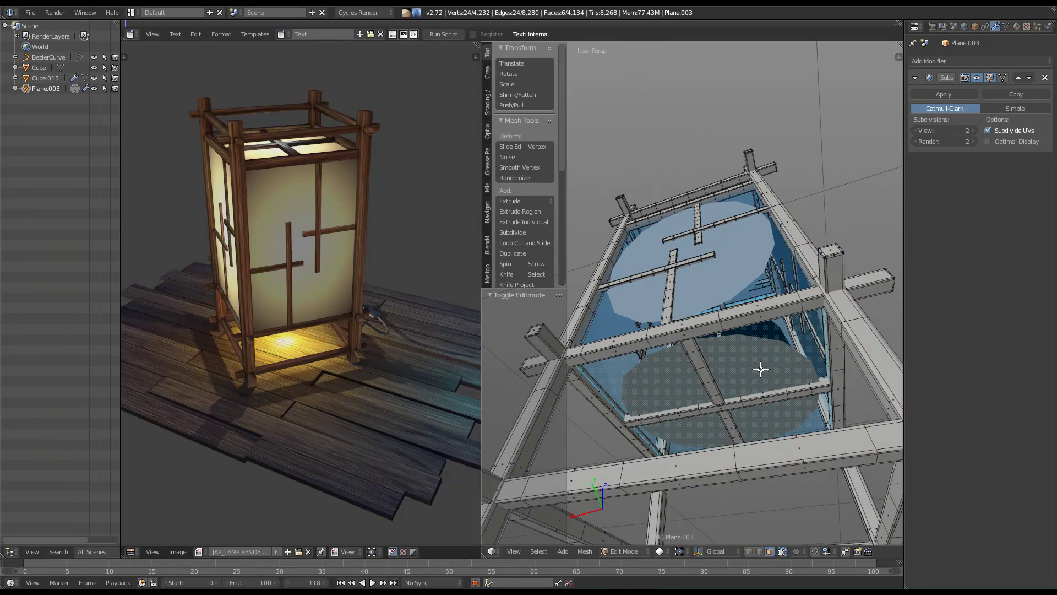
key("p")
left_click(728, 338)
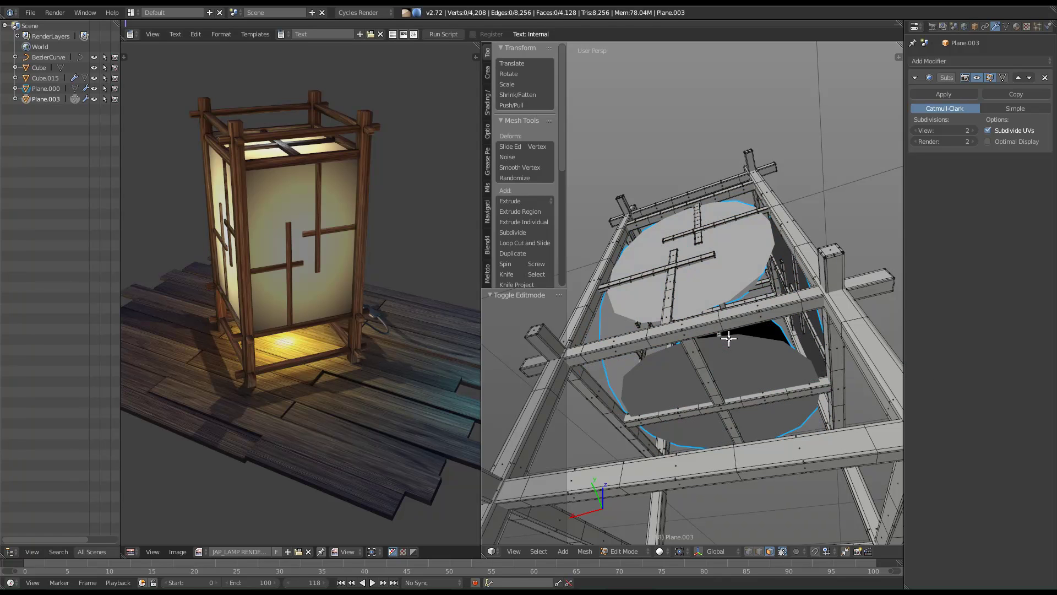
Select the separated panel object, hide all other objects and open its mesh for editing.
middle_click_drag(749, 213, 724, 328)
key("Tab")
right_click(745, 305)
key("Tab")
key("Tab")
key("shift+h")
key("Tab")
middle_click_drag(737, 309, 724, 323)
Add one horizontal loop cut through the middle of three of the side panels.
key("ctrl+r")
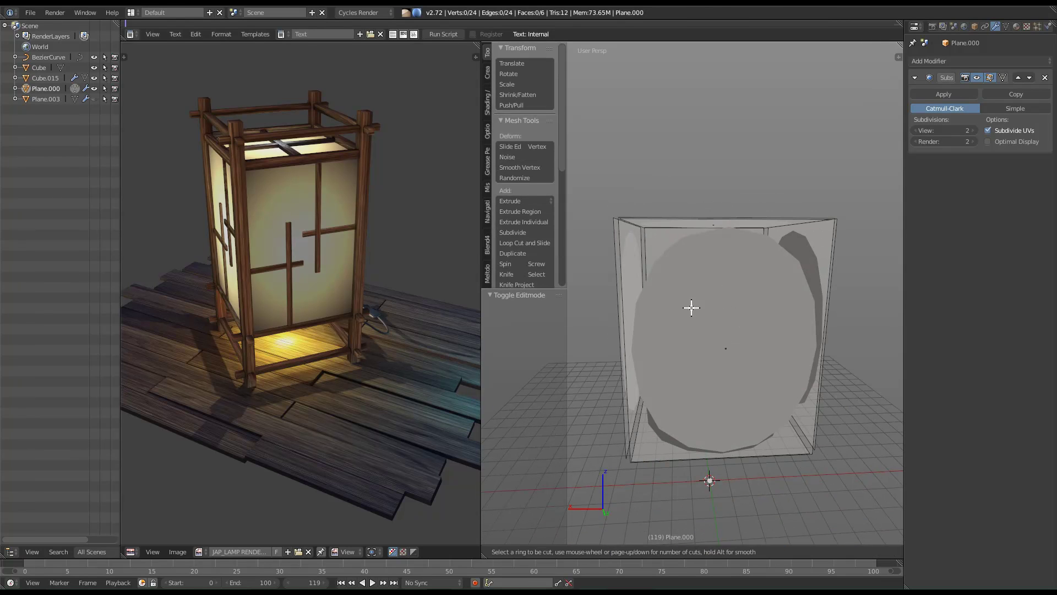
double_click(622, 322)
middle_click_drag(620, 314, 683, 332)
key("ctrl+r")
double_click(654, 373)
middle_click_drag(654, 373, 707, 345)
key("shift+space")
key("ctrl+r")
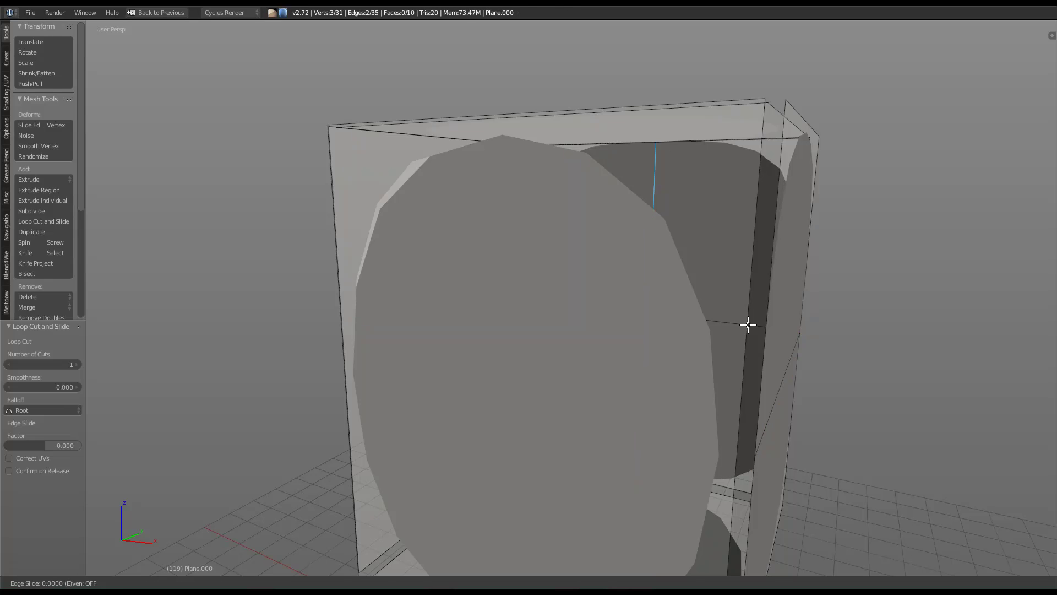
key("Escape")
key("ctrl+r")
double_click(741, 321)
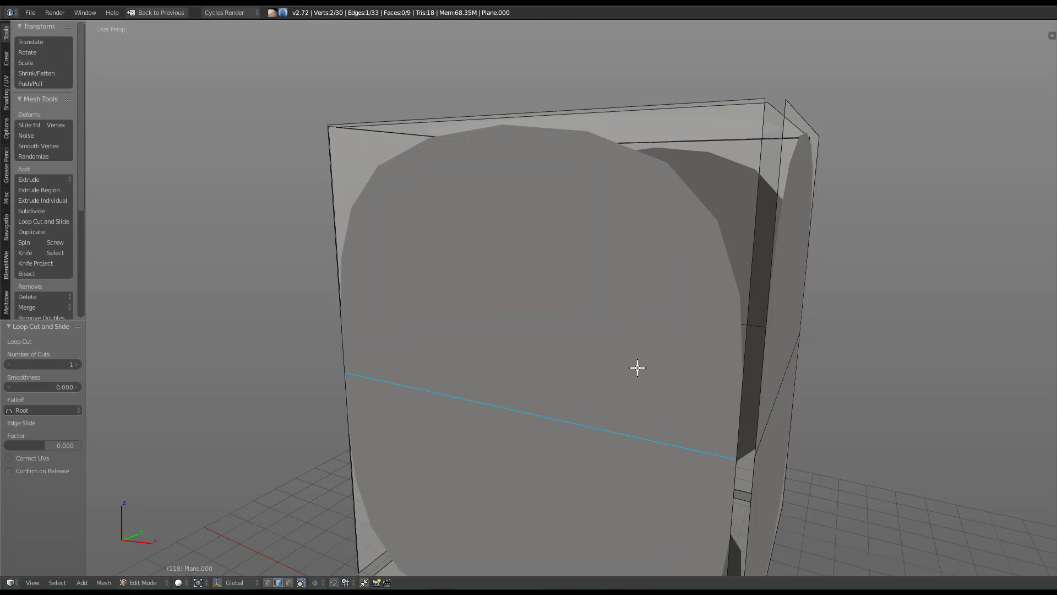
key("shift+space")
key("shift+space")
key("shift+space")
key("shift+space")
key("shift+space")
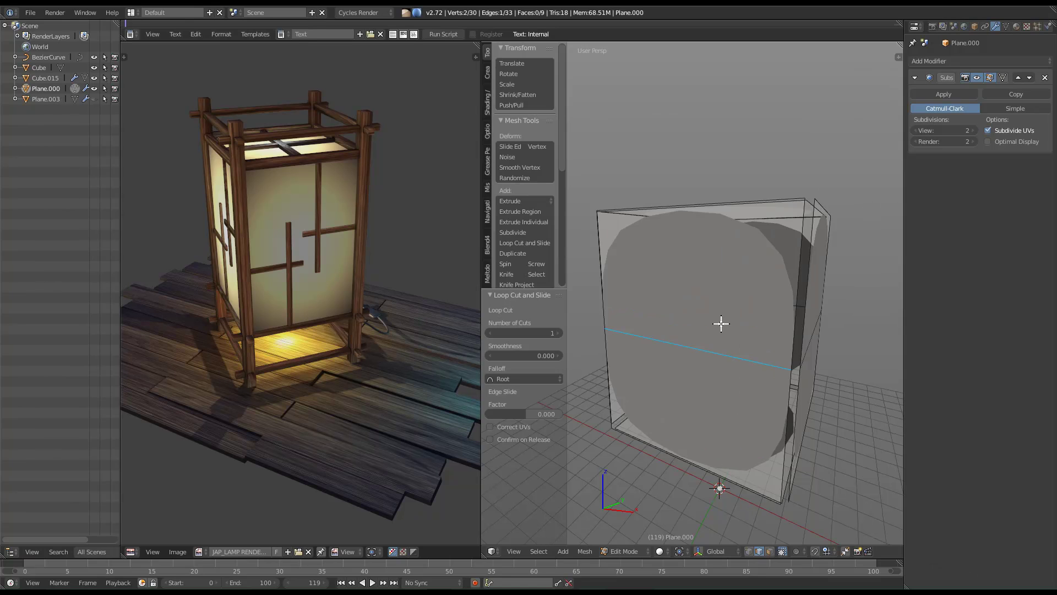
key("shift+space")
Add a centred horizontal loop cut to the remaining side panel.
middle_click_drag(392, 356, 495, 373)
scroll(502, 358, "down", 4)
scroll(358, 373, "down", 2)
scroll(556, 379, "up", 4)
key("ctrl+r")
left_click(457, 341)
right_click(458, 342)
middle_click_drag(457, 342, 435, 345)
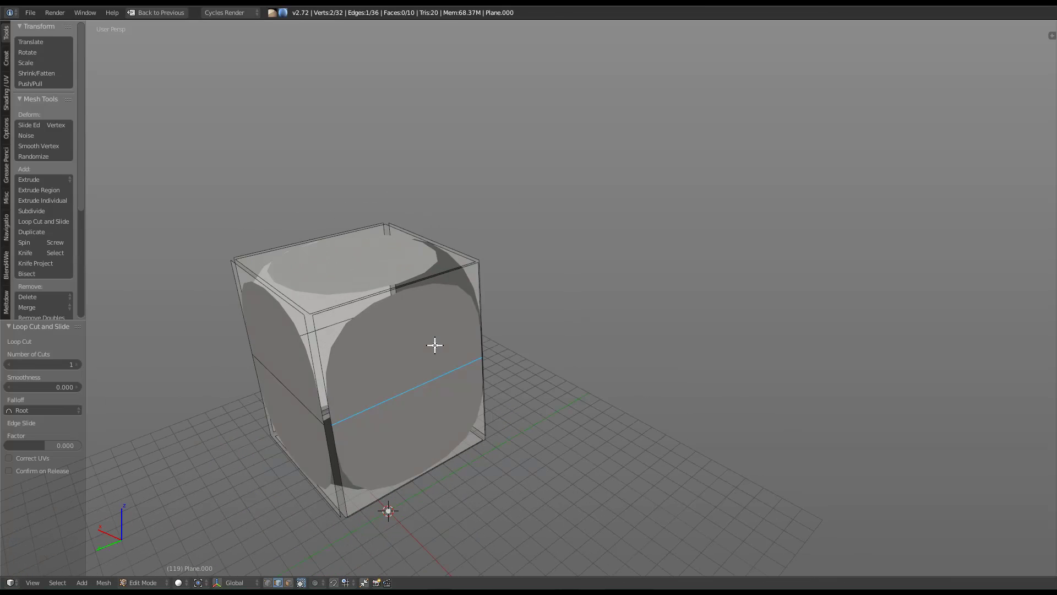
Add a centred vertical loop cut to each of the four side panels.
key("ctrl+r")
left_click(397, 291)
right_click(397, 291)
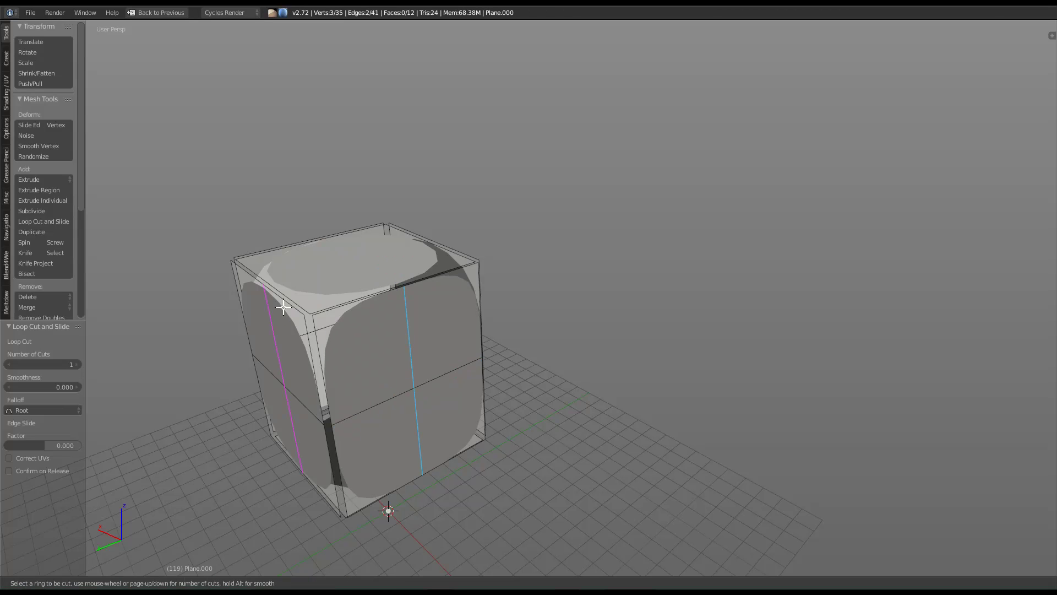
middle_click_drag(272, 331, 491, 370)
key("ctrl+r")
left_click(503, 323)
right_click(502, 323)
middle_click_drag(397, 361, 460, 435)
key("ctrl+r")
left_click(386, 348)
right_click(385, 348)
Select the horizontal and vertical centre cuts on all four side panels.
left_click(408, 440, "alt")
left_click(387, 428, "alt+shift")
middle_click_drag(386, 427, 447, 434)
left_click(372, 502, "alt+shift")
left_click(354, 472, "alt+shift")
middle_click_drag(354, 472, 439, 519)
left_click(439, 519, "alt+shift")
left_click(392, 492, "alt+shift")
middle_click_drag(394, 491, 472, 378)
scroll(467, 415, "up", 2)
key("ctrl+b")
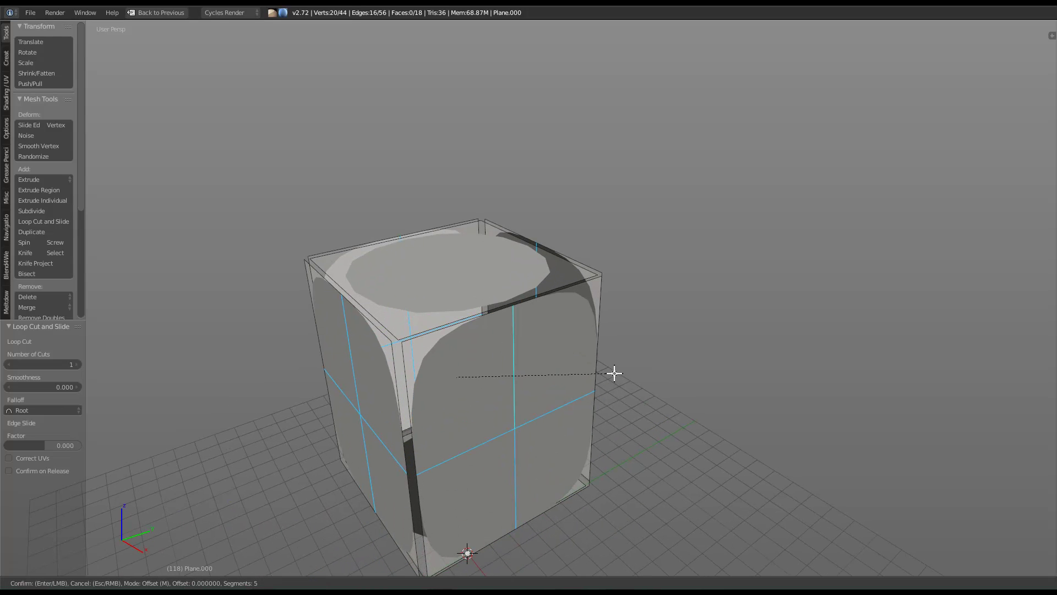
scroll(632, 378, "down", 4)
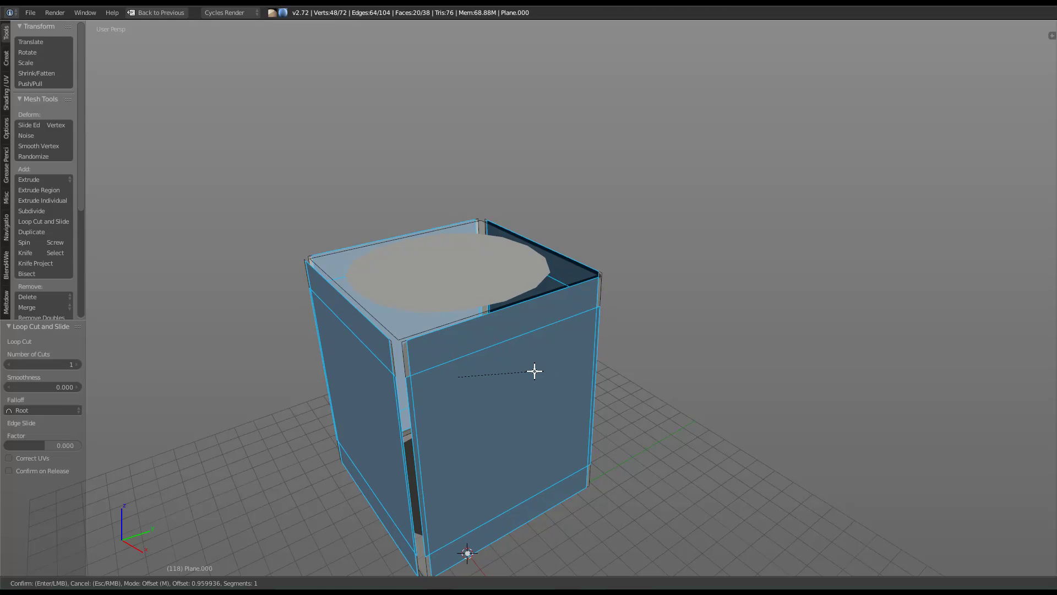
right_click(533, 372)
Deselect the horizontal cuts and bevel the vertical centre cuts with one segment, offset about 0.985, out to the panels' side edges.
left_click(350, 348, "shift")
left_click(519, 312, "shift")
middle_click_drag(684, 406, 506, 482)
left_click(547, 438, "shift")
left_click(532, 462, "shift")
key("ctrl+b")
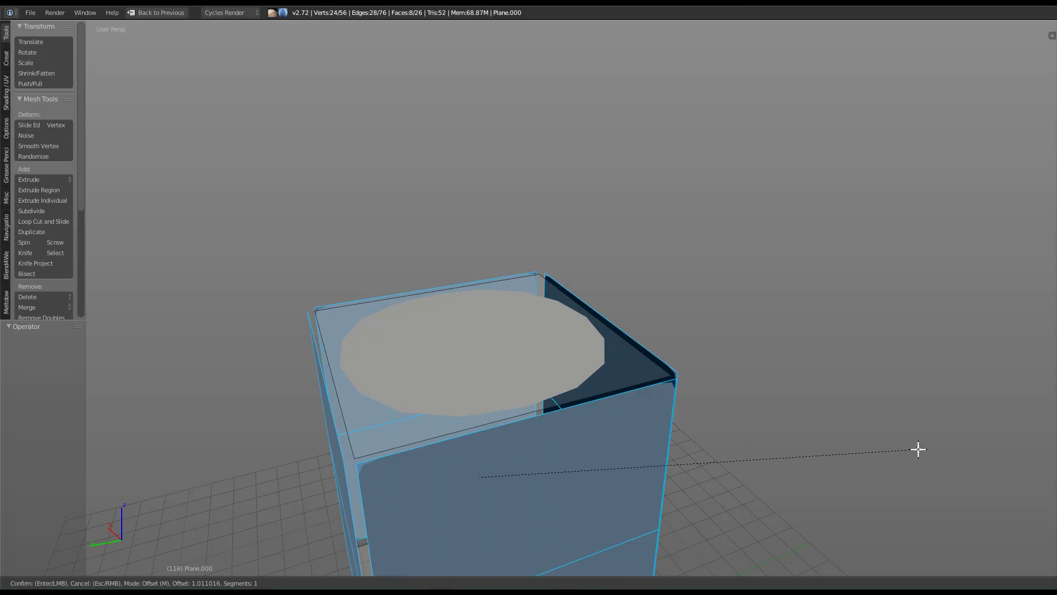
left_click(915, 448)
Select the horizontal centre cuts on all side panels and bevel them with one segment, offset about 1.265.
middle_click_drag(533, 428, 509, 408)
right_click(504, 410, "alt")
right_click(386, 369, "alt+shift")
scroll(412, 504, "up", 4)
middle_click_drag(429, 398, 479, 492)
right_click(400, 517, "alt+shift")
right_click(453, 503, "alt+shift")
scroll(479, 492, "down", 4)
middle_click_drag(389, 453, 454, 338)
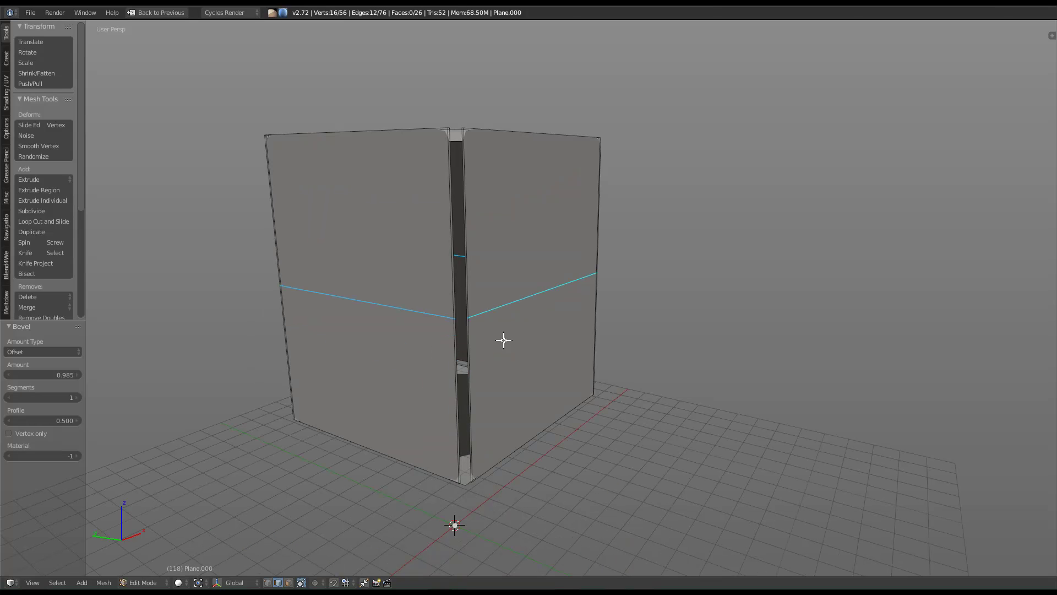
key("ctrl+b")
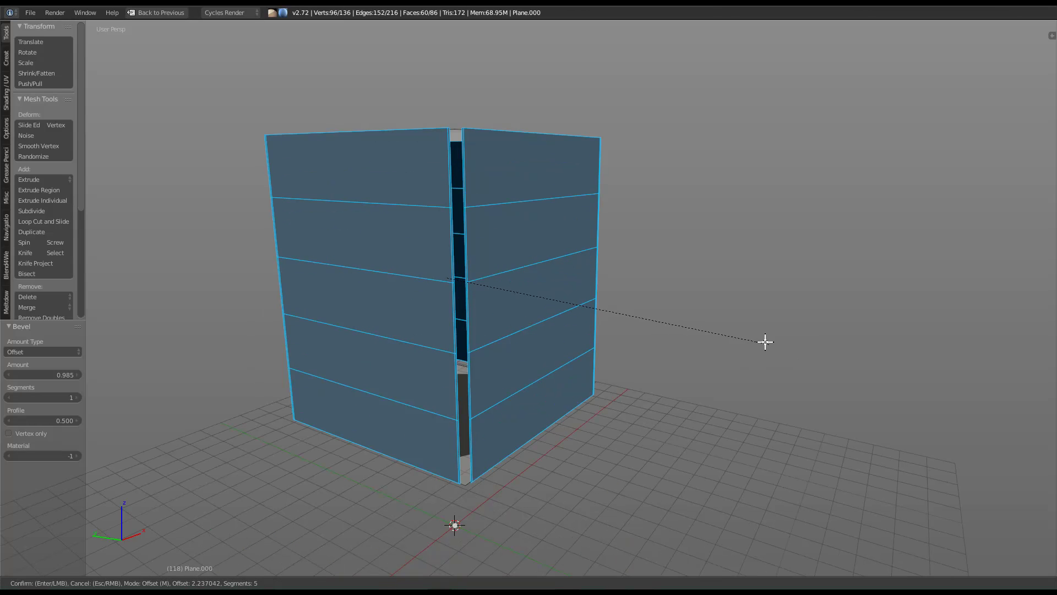
scroll(669, 312, "down", 2)
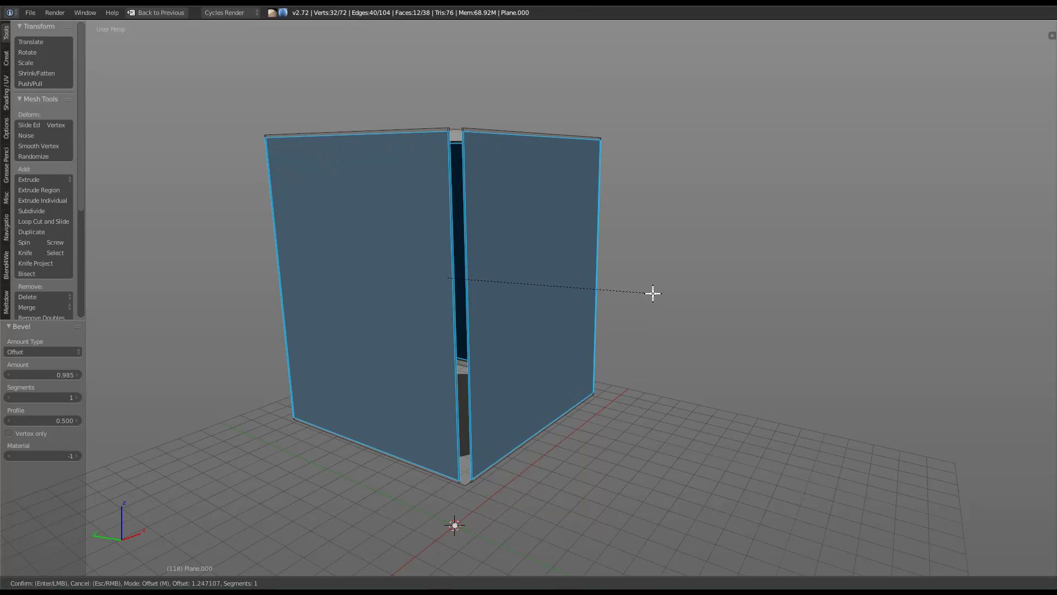
left_click(655, 293)
Scale the selected side panel faces along the Z axis to about 0.993.
middle_click_drag(655, 293, 765, 391)
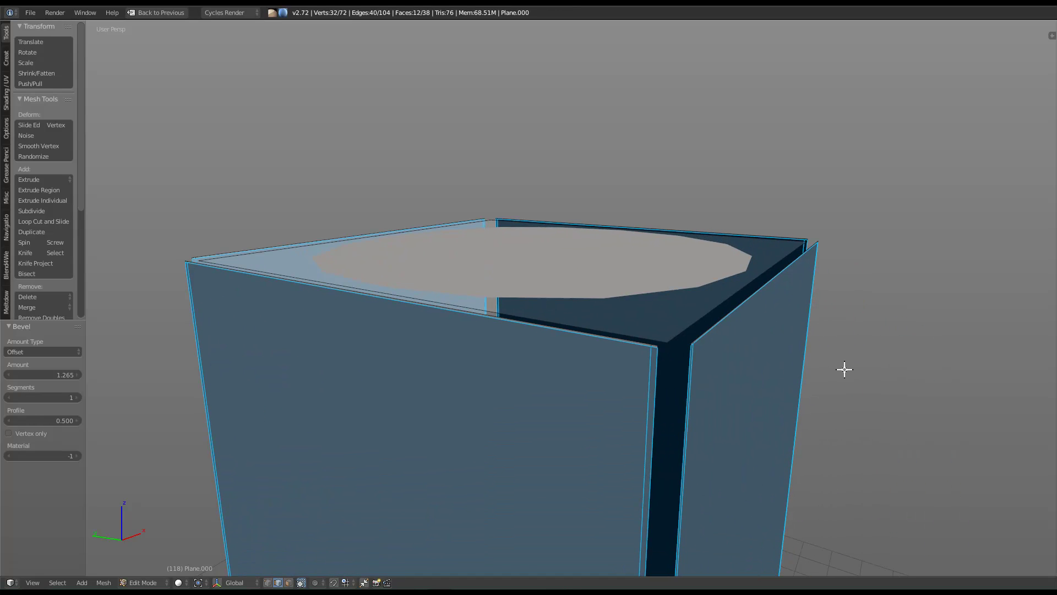
key("s")
key("z")
left_click(858, 369)
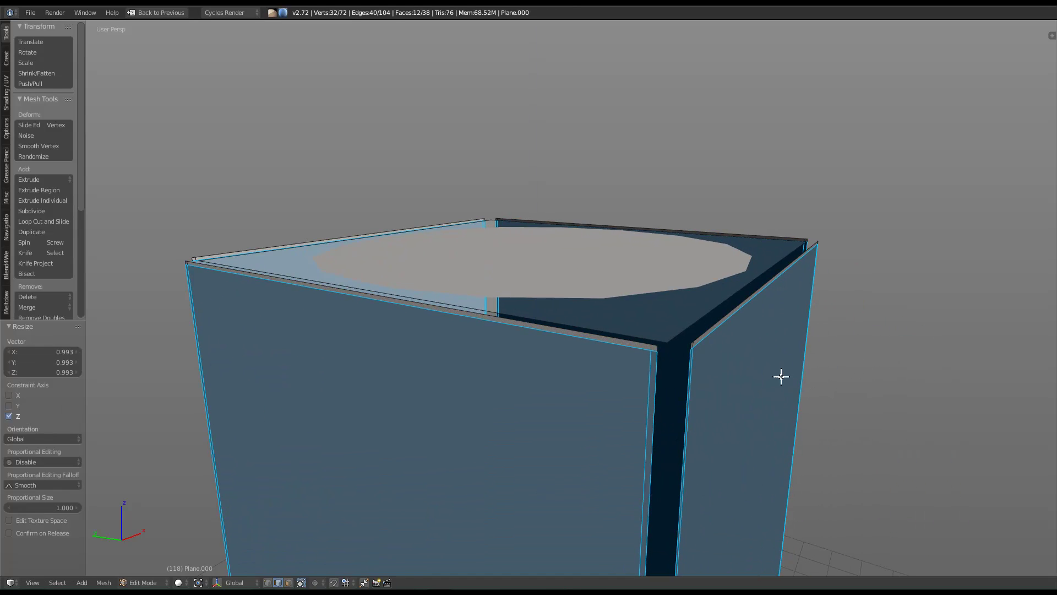
Examine the smoothed side panels from several sides in object mode and wireframe display.
key("Tab")
key("shift+z")
middle_click_drag(657, 470, 652, 501)
scroll(651, 501, "down", 5)
middle_click_drag(663, 452, 585, 394)
key("shift+z")
key("Tab")
middle_click_drag(618, 353, 642, 408)
scroll(642, 408, "up", 7)
key("Tab")
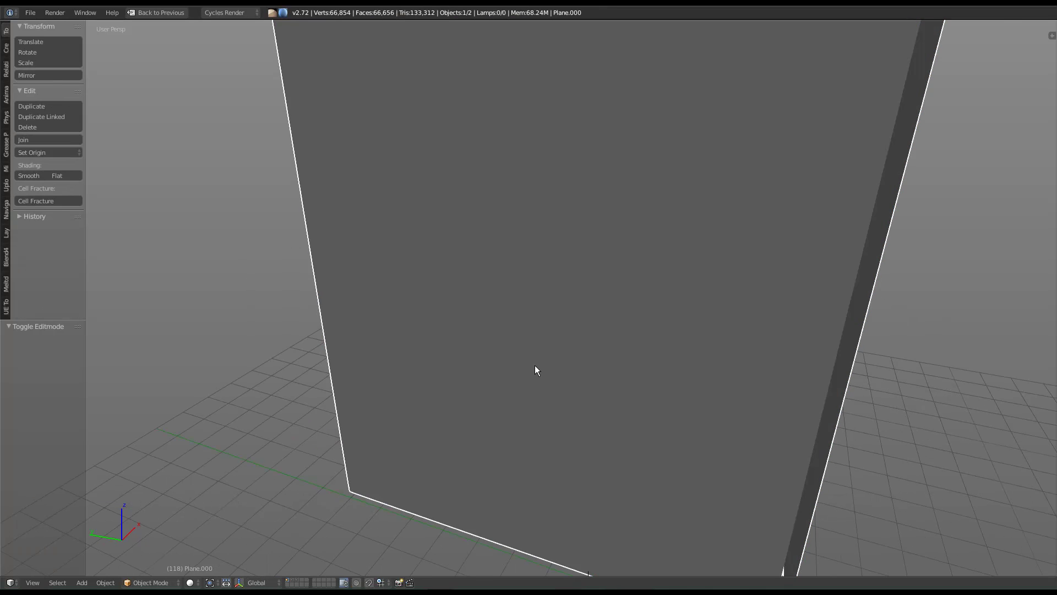
middle_click_drag(534, 365, 581, 379)
scroll(583, 378, "down", 7)
scroll(584, 369, "up", 8)
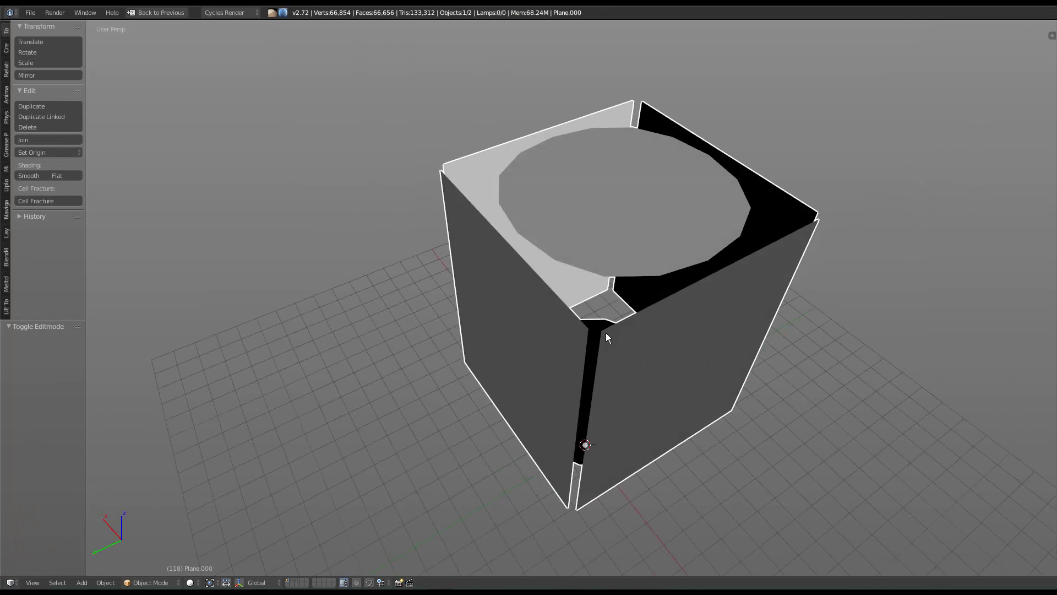
middle_click_drag(467, 432, 483, 415)
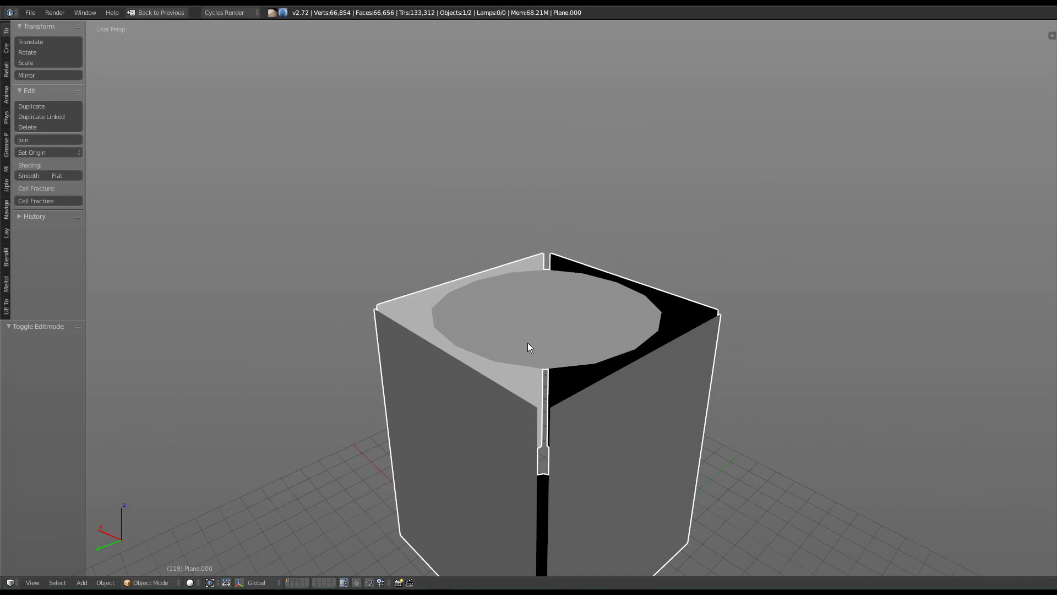
Return to mesh editing, switch to face selection and select the top panel's face.
key("Tab")
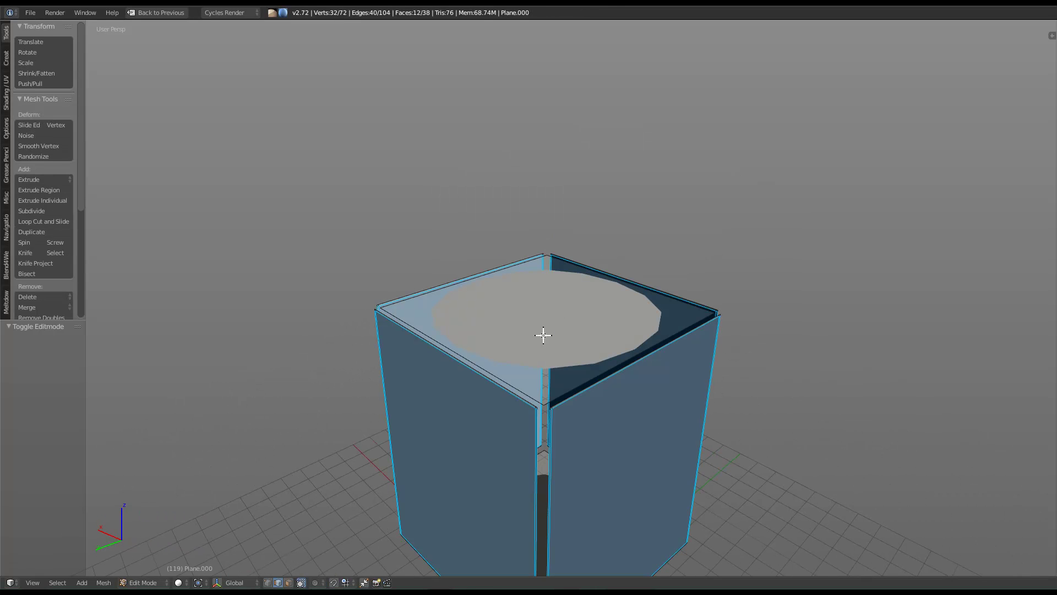
middle_click_drag(538, 319, 537, 394)
middle_click_drag(554, 456, 546, 312)
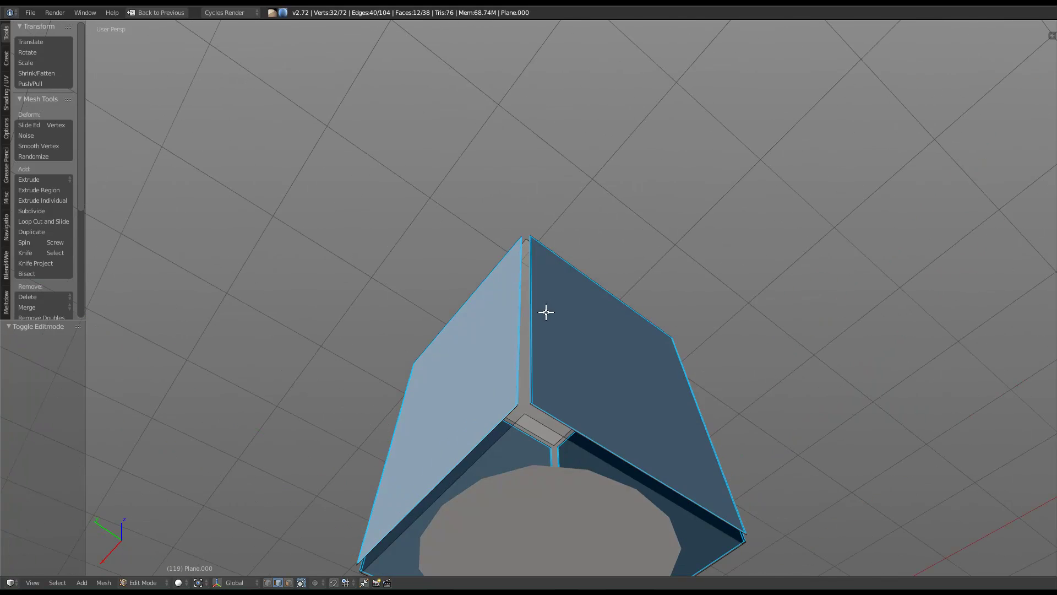
left_click(527, 337)
left_click(522, 326)
right_click(526, 300)
mouse_move(528, 300)
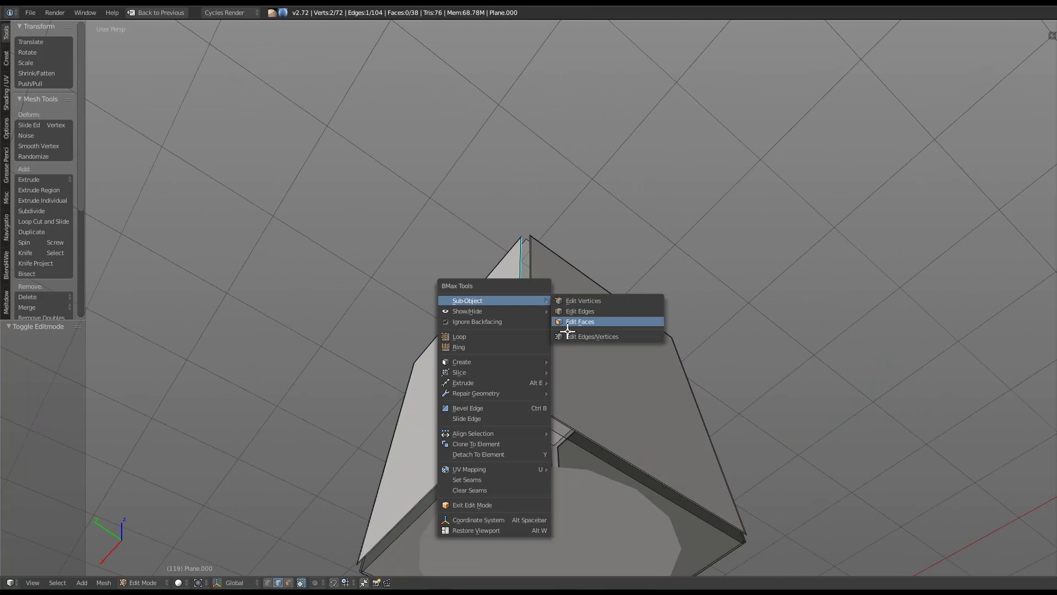
left_click(568, 322)
left_click(533, 272)
middle_click_drag(533, 272, 573, 436)
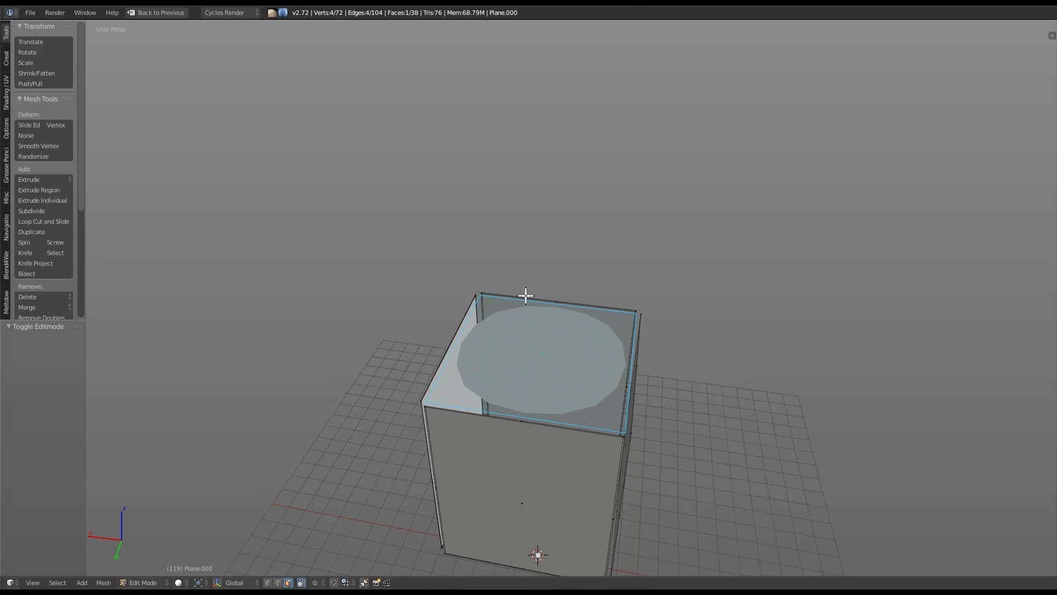
Flip the normals of the top panel's face and flip them back.
key("ctrl+f")
left_click(501, 269)
key("ctrl+f")
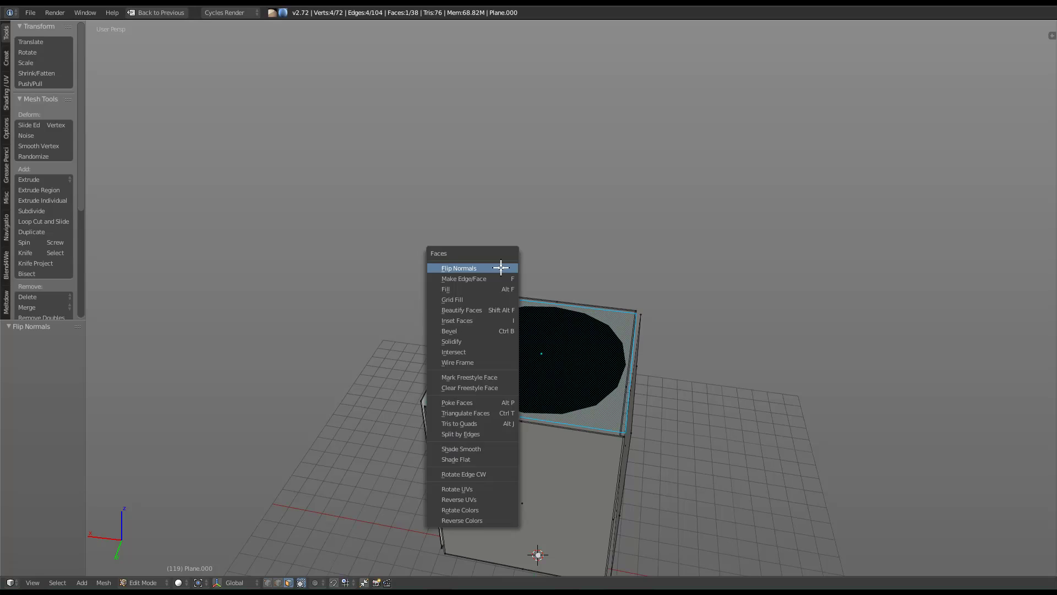
left_click(501, 268)
key("space")
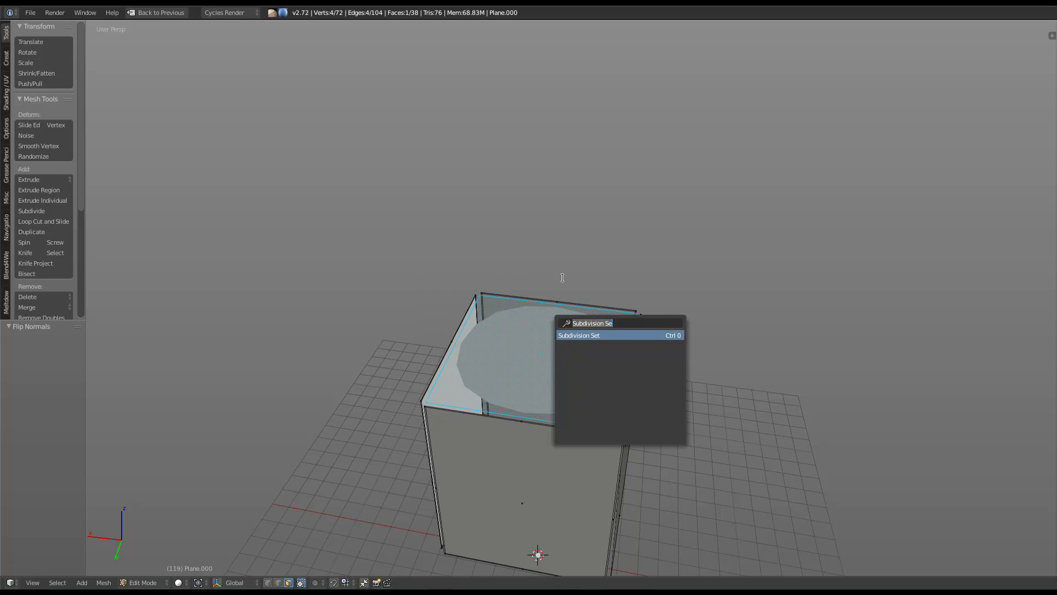
key("Escape")
key("ctrl+f")
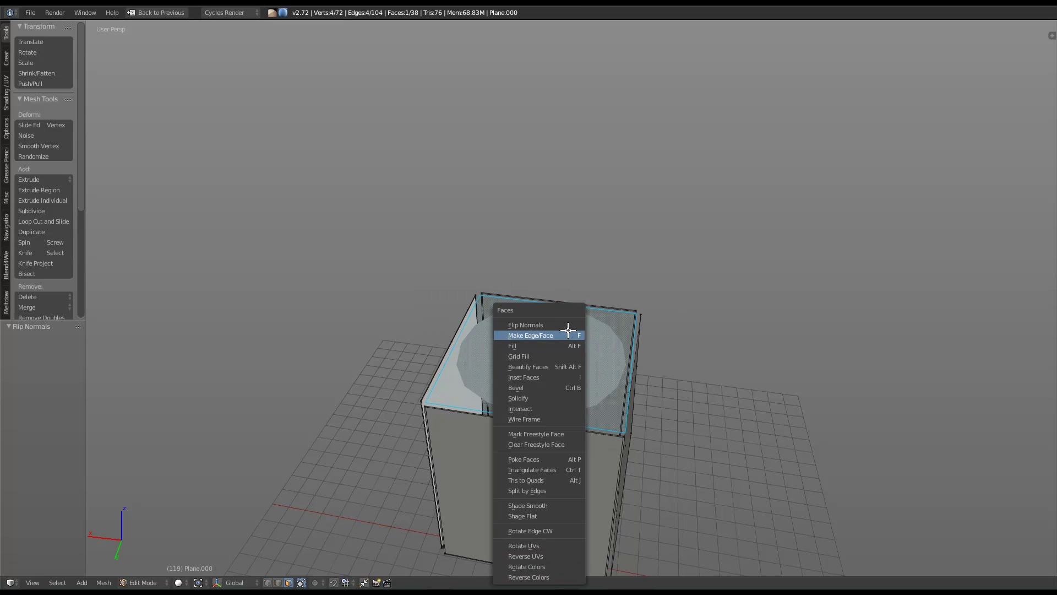
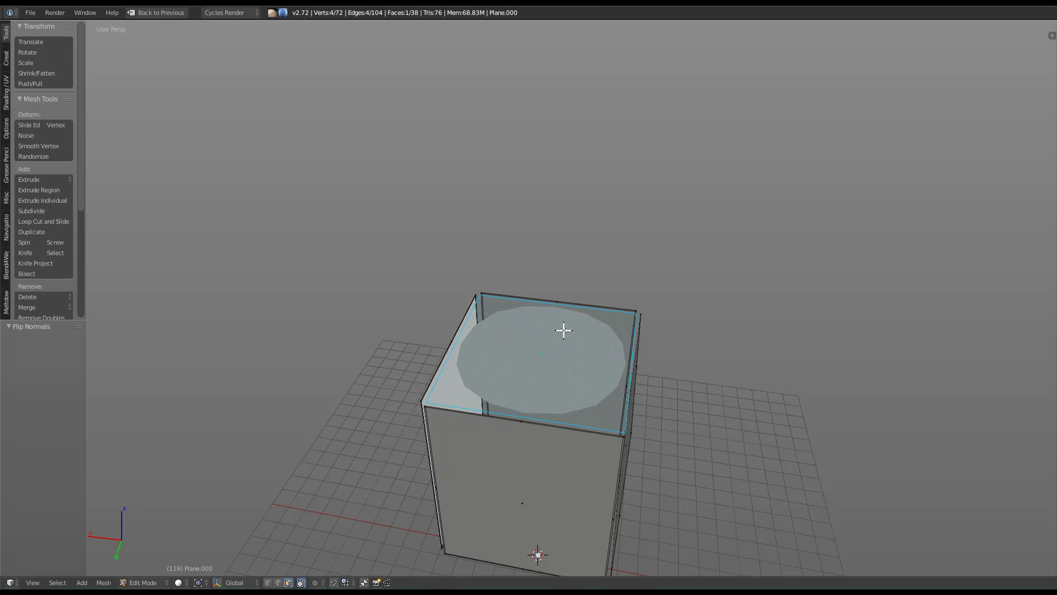
Try subdividing the top panel's face three times, check it in object mode and undo the subdivisions.
key("ctrl+e")
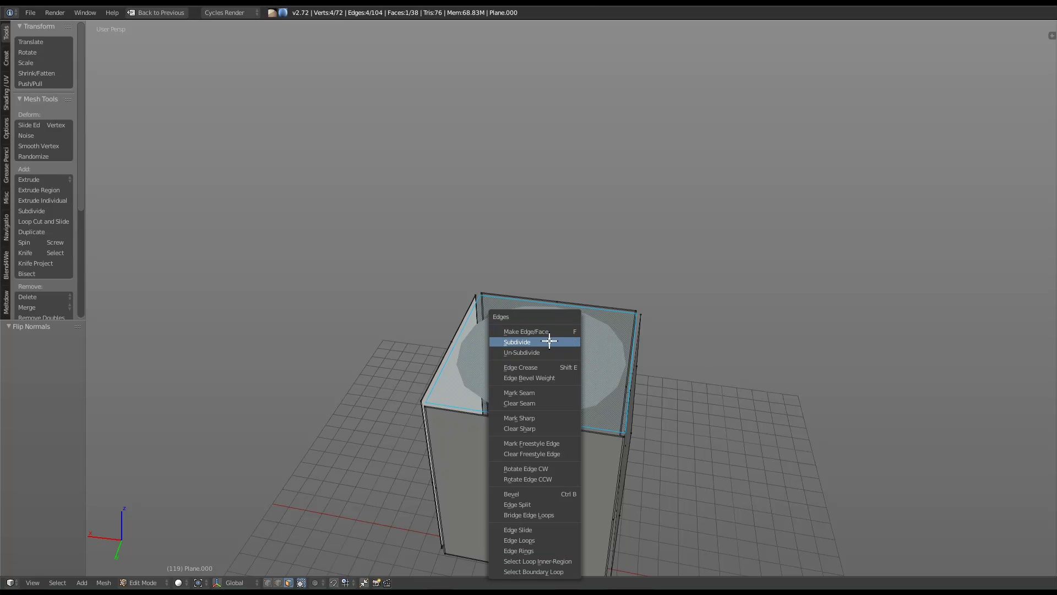
left_click(547, 340)
middle_click_drag(545, 340, 534, 379)
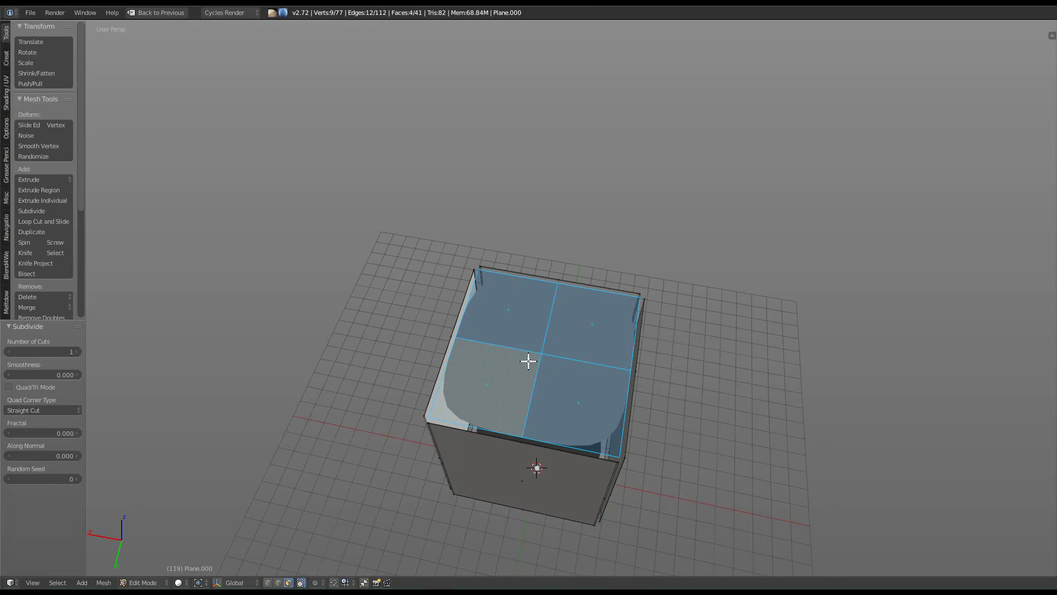
key("ctrl+e")
left_click(540, 348)
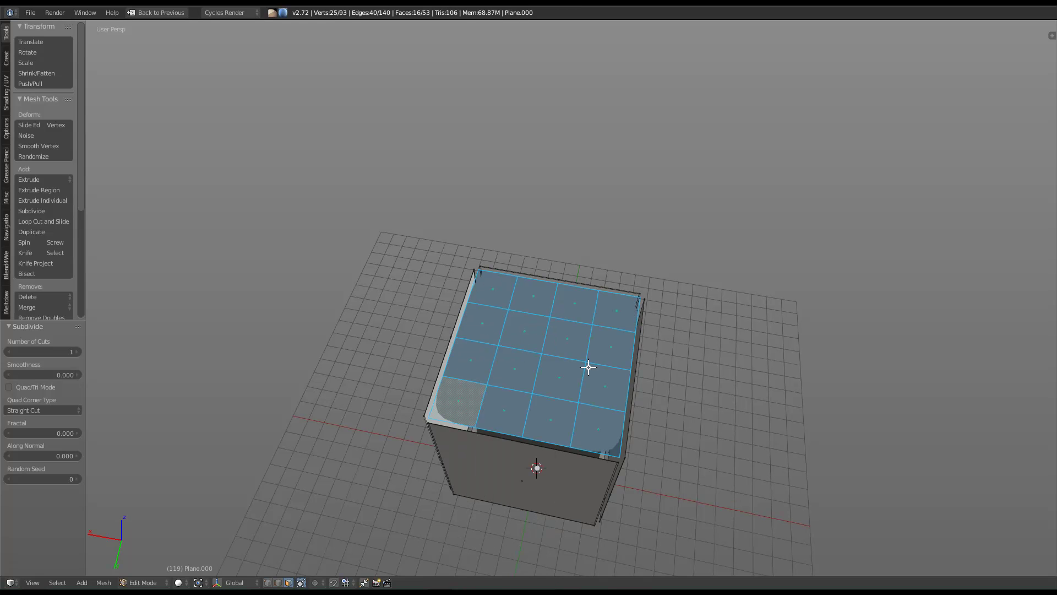
key("ctrl+e")
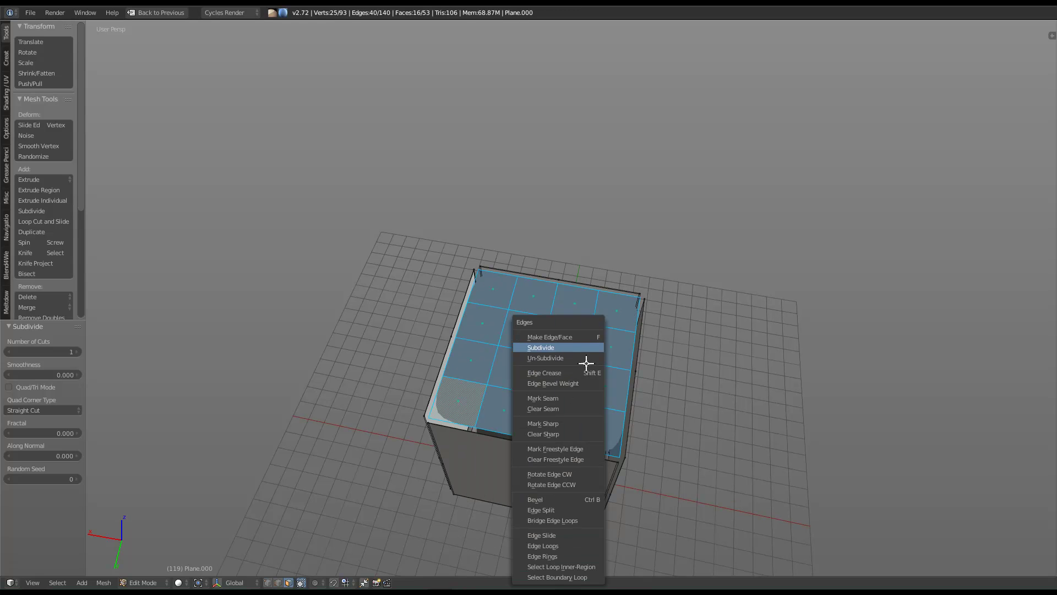
left_click(550, 347)
middle_click_drag(507, 354, 565, 345)
key("Tab")
key("Tab")
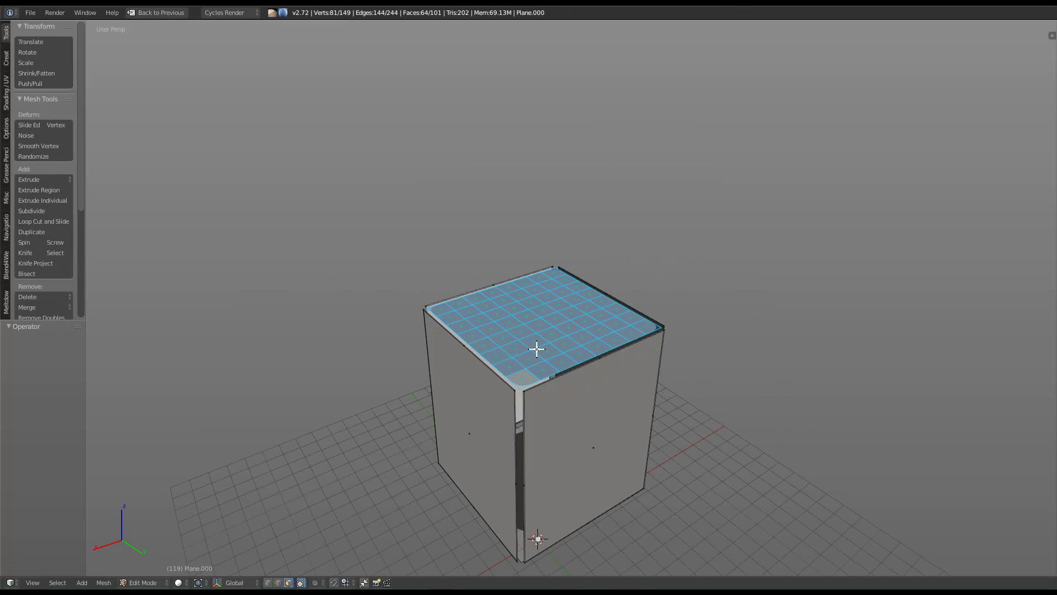
key("ctrl+z")
key("ctrl+z")
Add a centred loop cut across the top panel, undoing the first cut and placing it again.
middle_click_drag(569, 356, 546, 379)
scroll(547, 379, "up", 2)
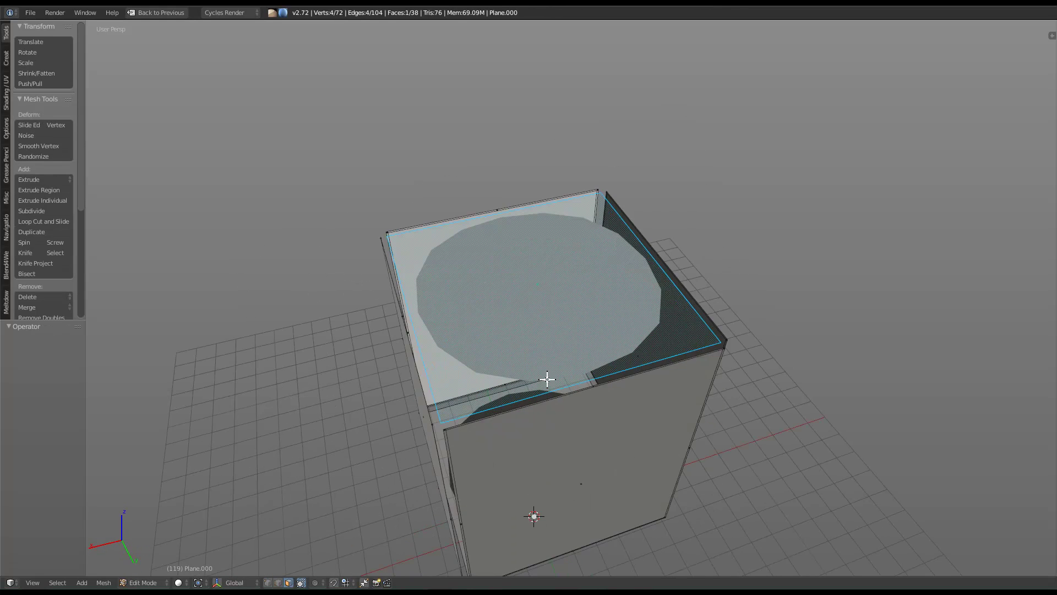
key("ctrl+r")
double_click(502, 218)
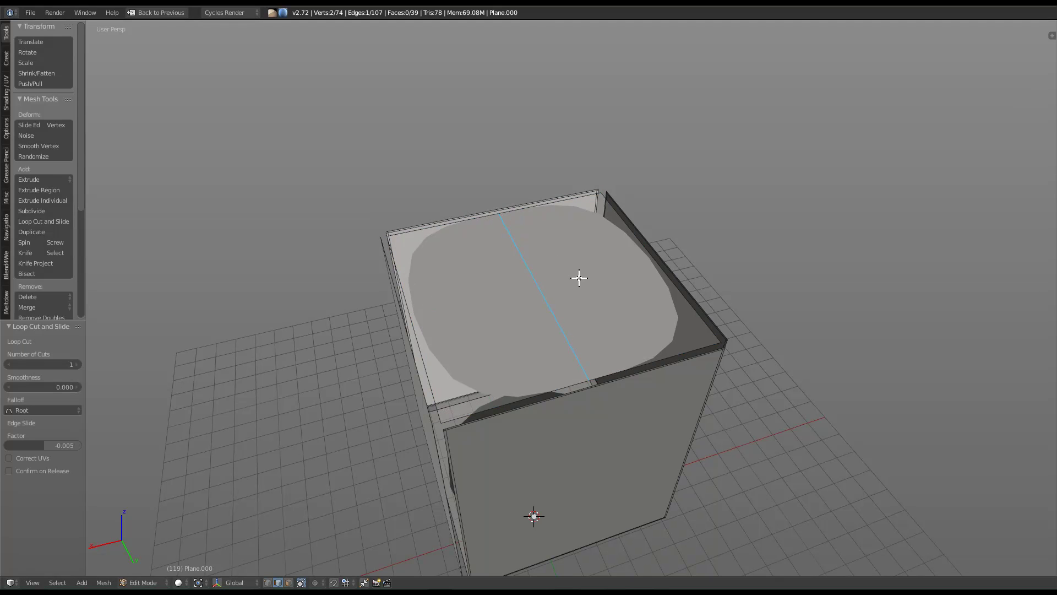
key("ctrl+z")
key("ctrl+r")
double_click(500, 217)
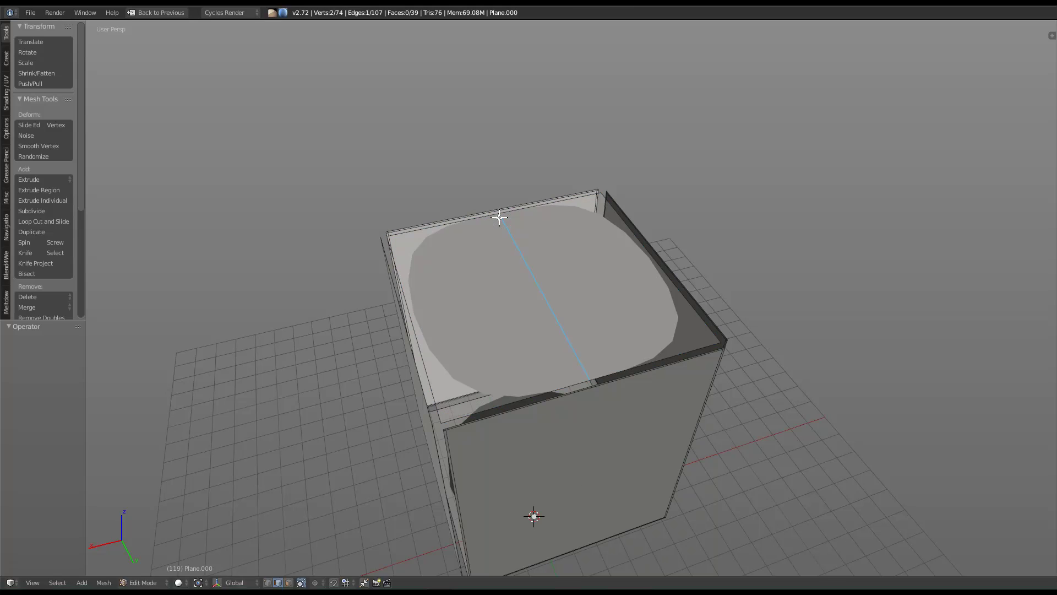
Add a second centred loop cut crossing the first on the top panel, bevel both cuts by about 0.983 towards the rim and leave mesh editing.
key("ctrl+r")
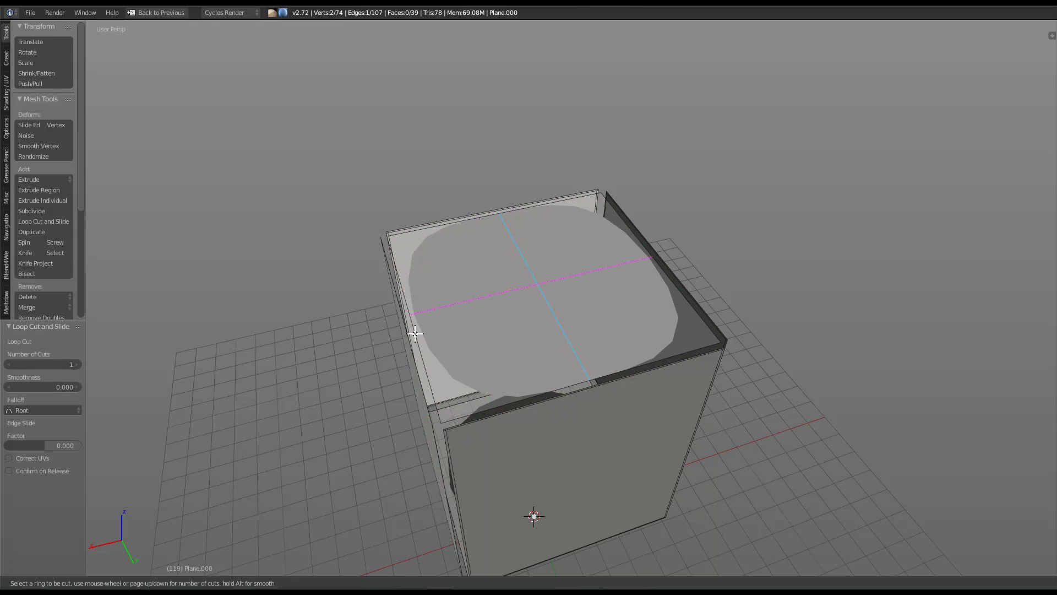
double_click(415, 333)
key("l")
key("ctrl+b")
scroll(716, 297, "down", 1)
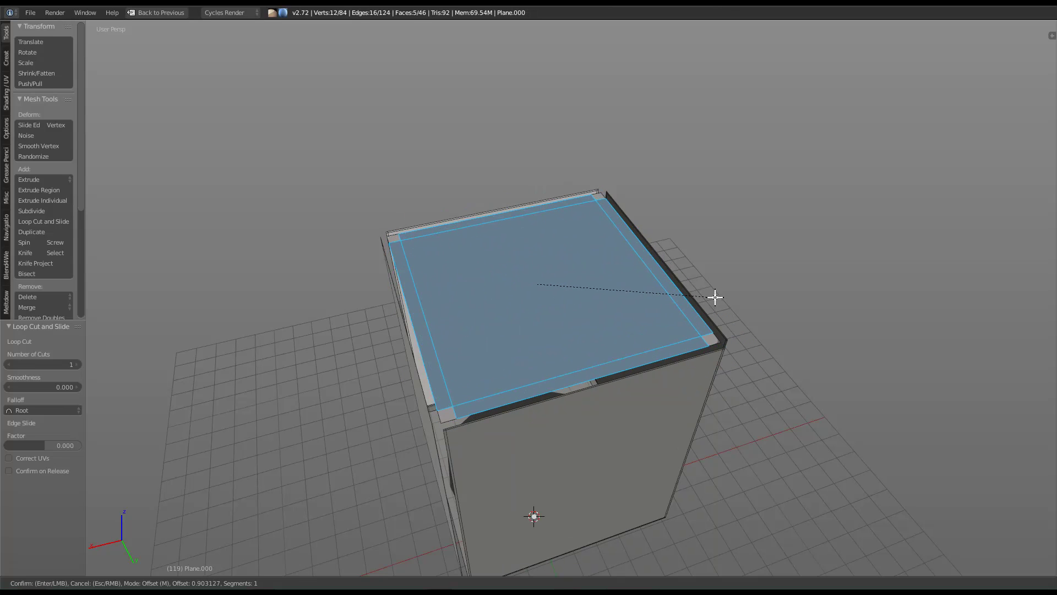
left_click(724, 298)
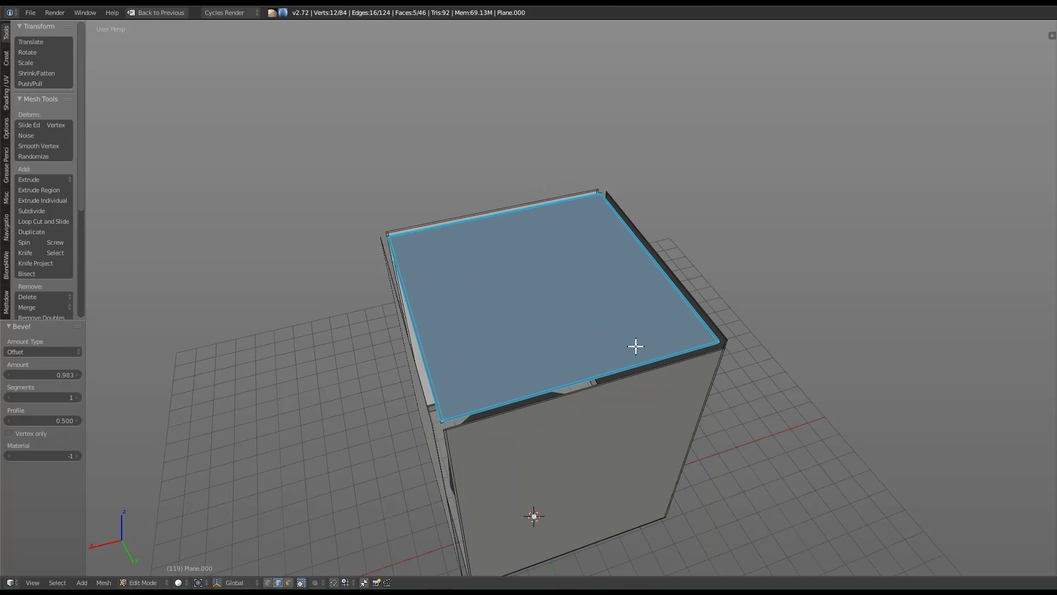
key("Tab")
Return to mesh editing, select the bottom panel's face in face mode and add two centred loop cuts that cross each other.
middle_click_drag(556, 462, 532, 215)
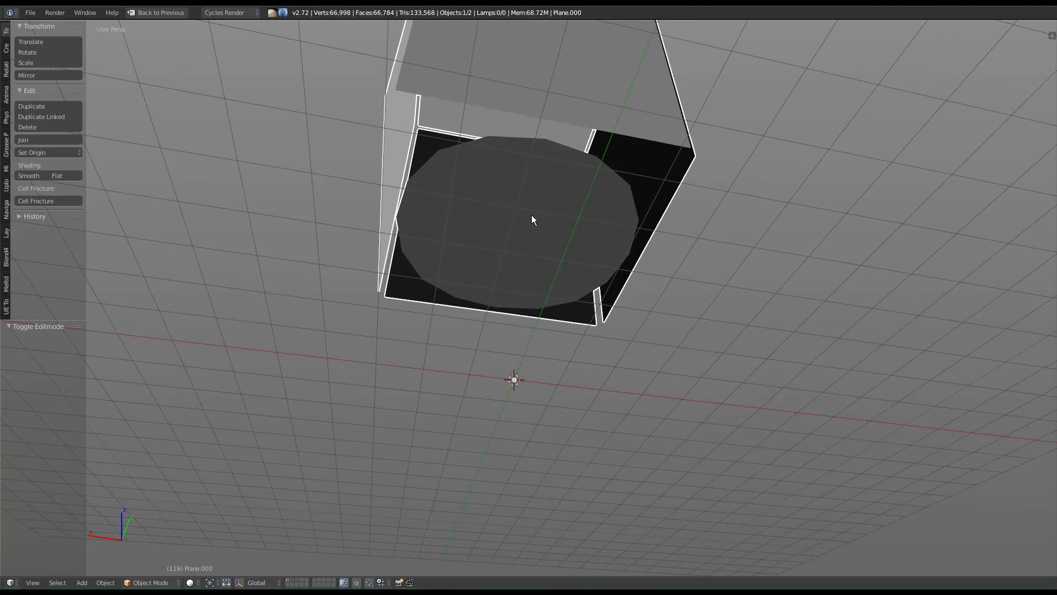
key("Tab")
key("space")
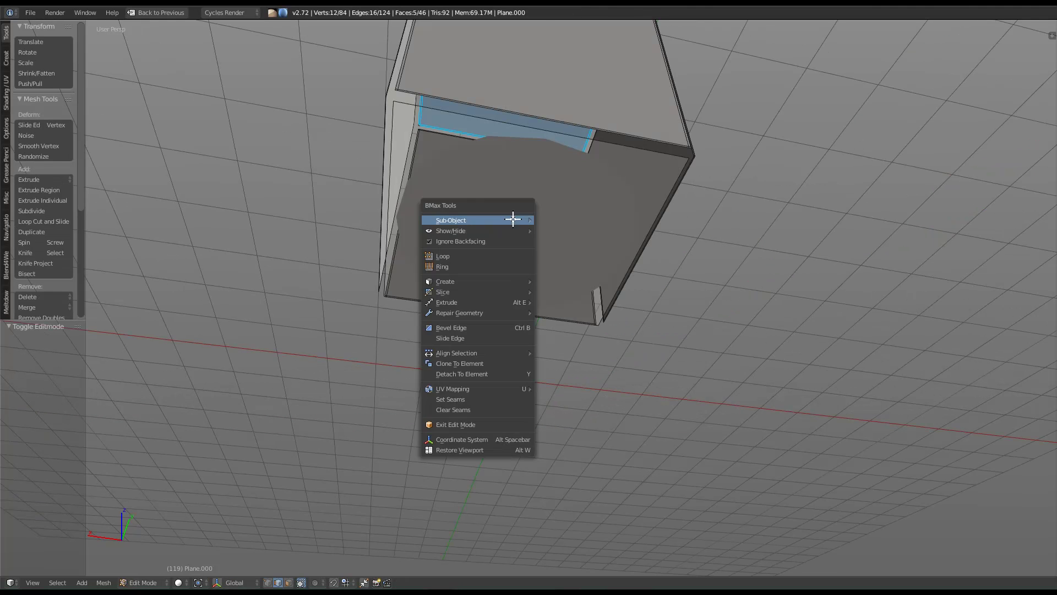
left_click(559, 238)
right_click(516, 217)
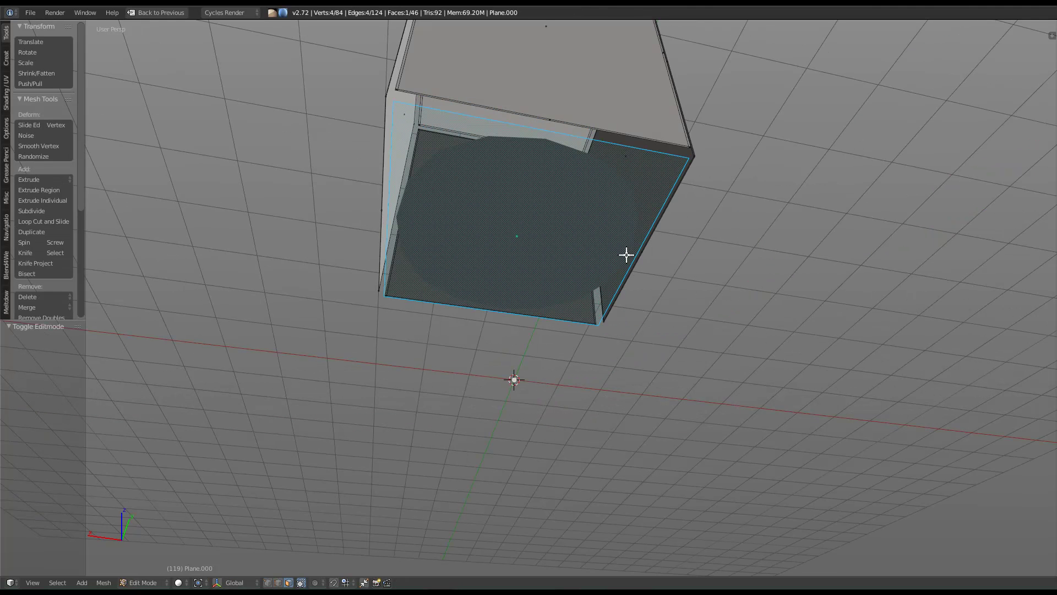
key("ctrl+r")
left_click(553, 129)
right_click(542, 141)
key("ctrl+r")
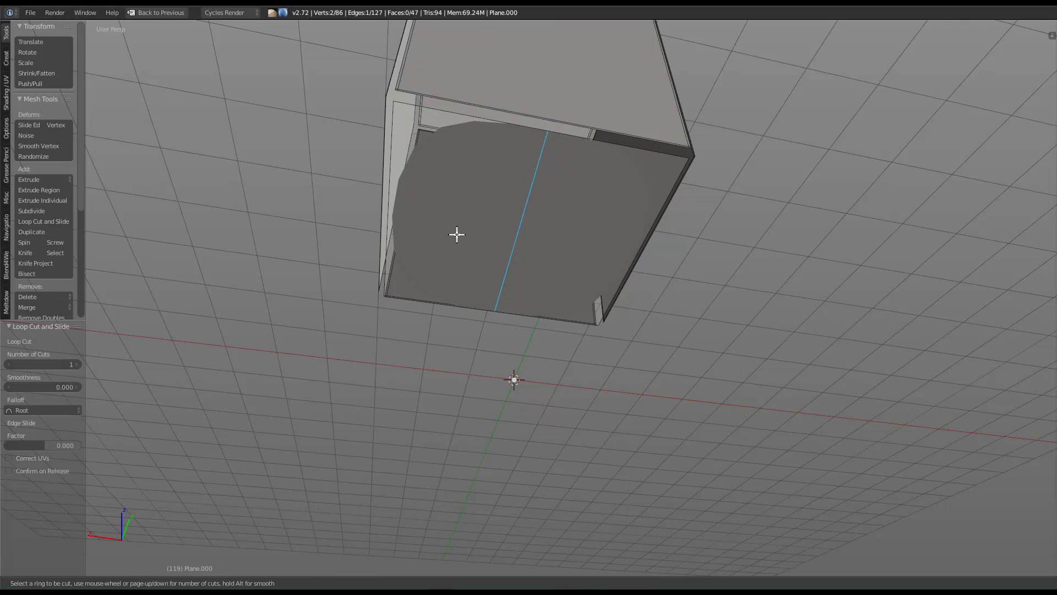
left_click(396, 192)
right_click(392, 192)
Select both crossing cuts of the bottom panel, bevel them by about 0.984 towards the rim and return to object mode.
right_click(521, 199, "alt+shift")
key("ctrl+l")
key("i")
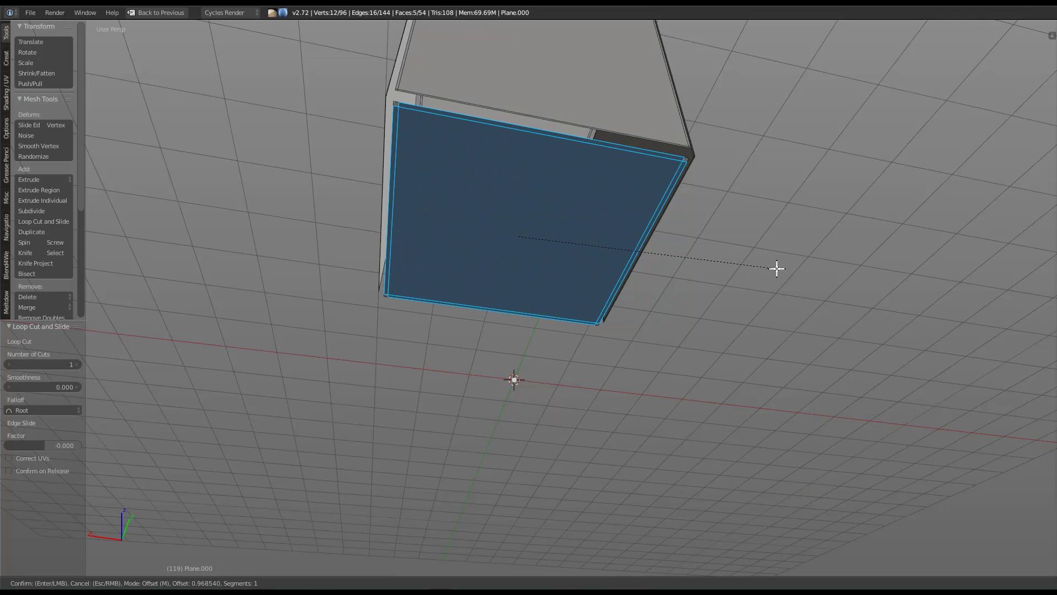
left_click(749, 262)
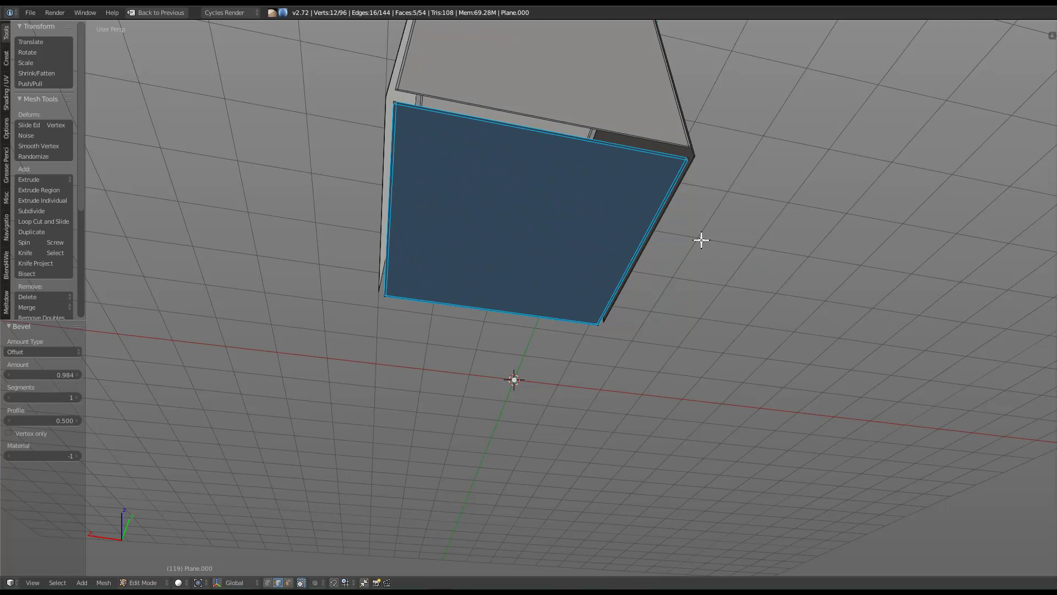
key("Tab")
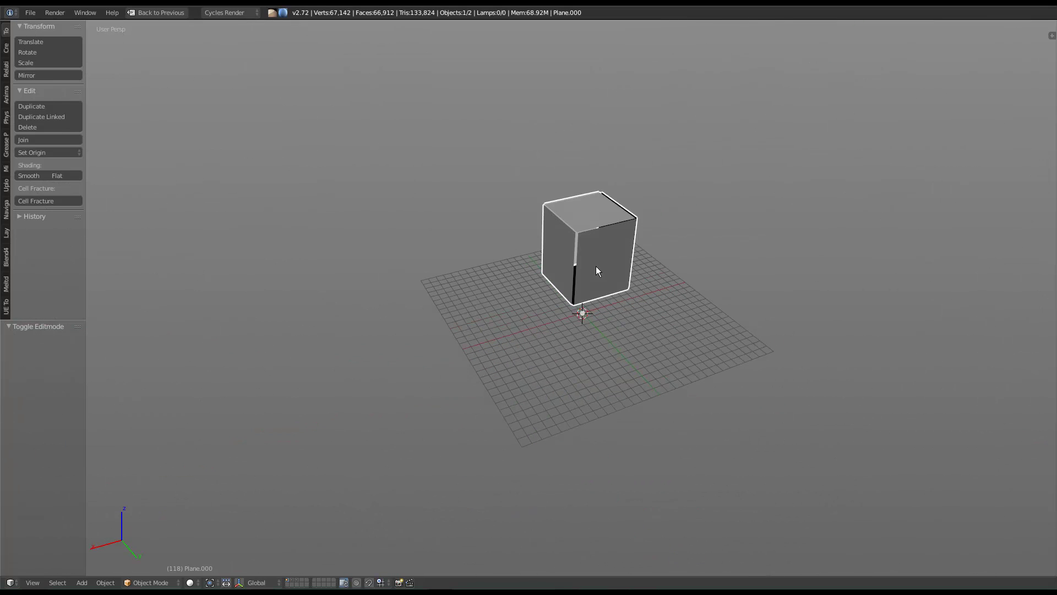
Unhide the wooden frame and join the panels with it into one object, keeping the frame active.
key("alt+h")
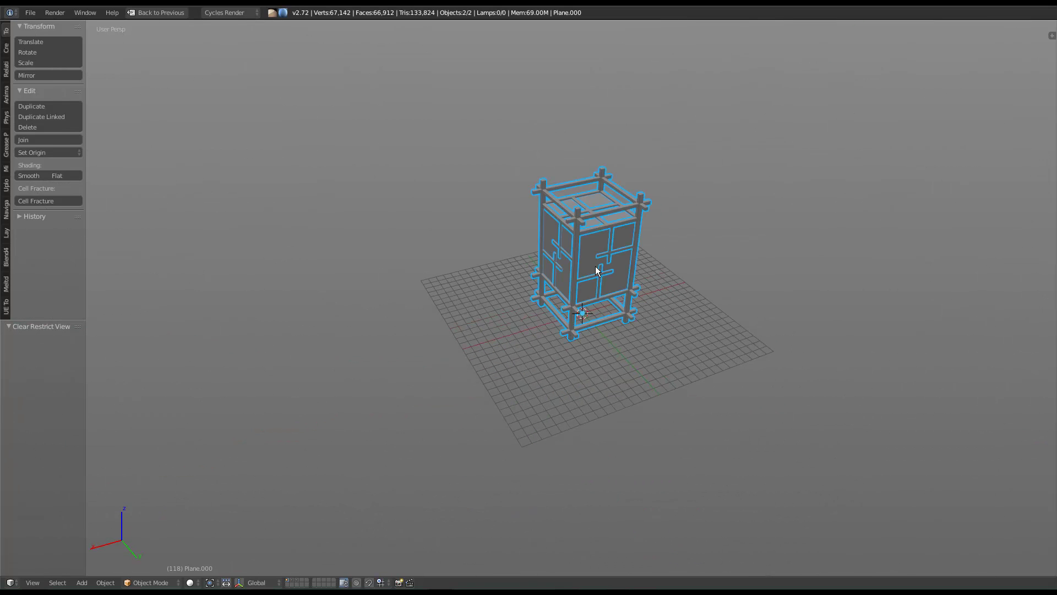
right_click(626, 212, "shift")
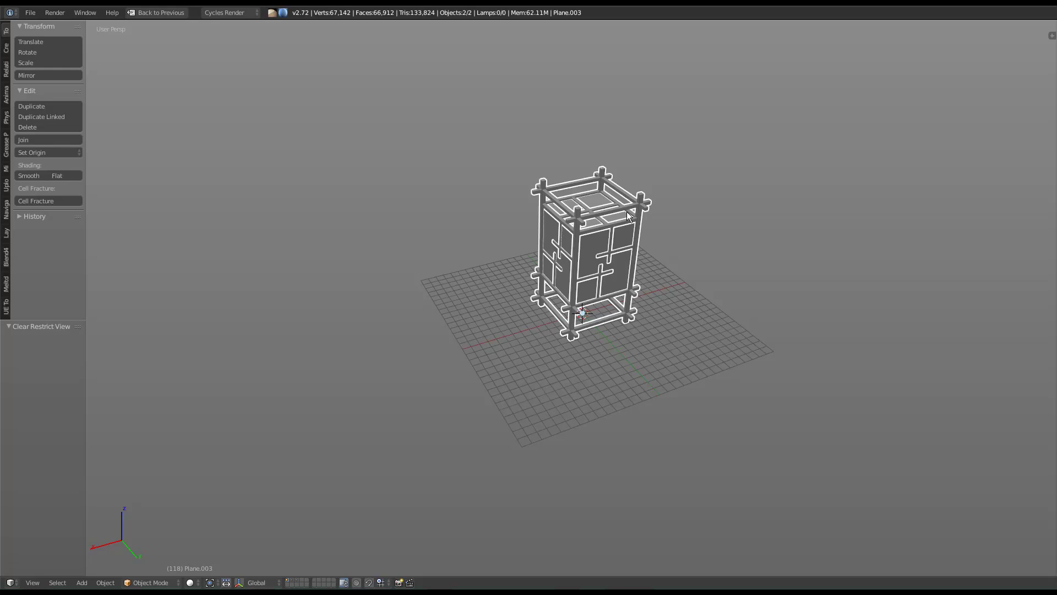
key("ctrl+j")
Examine the joined lamp in orthographic projection from the front, left and back, ending centred on the front view.
key("ctrl+Up")
key("ctrl+Up")
key("ctrl+Up")
key("ctrl+Up")
key("KP_1")
key("KP_5")
scroll(587, 213, "up", 3)
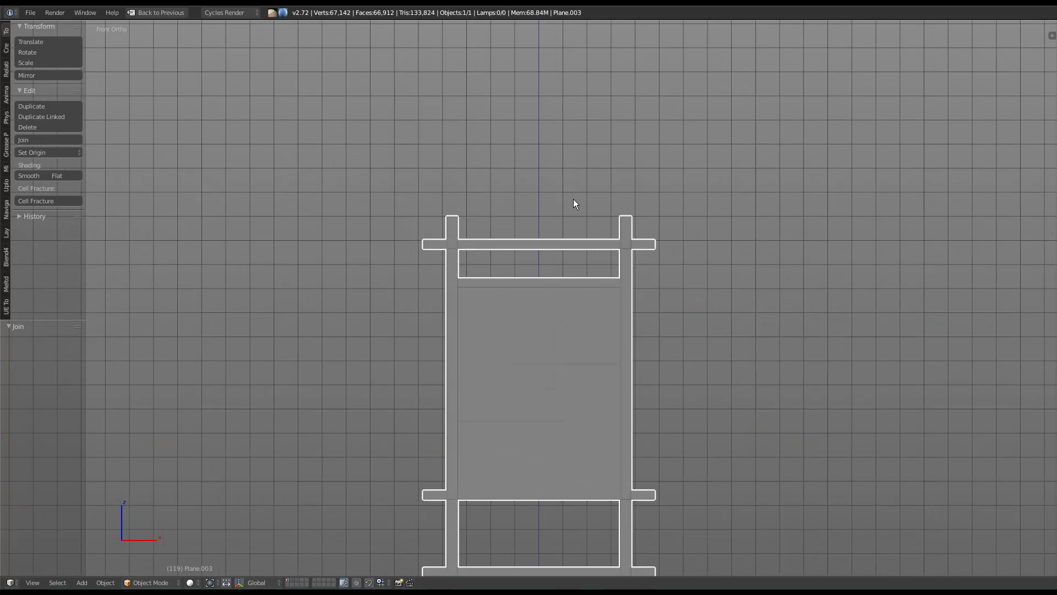
key("KP_3")
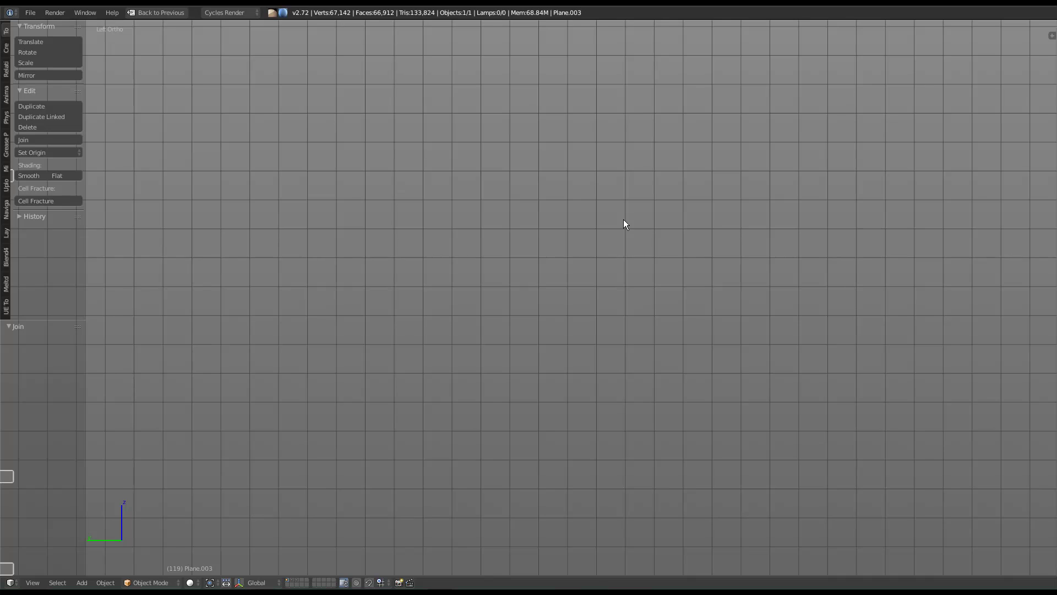
key("ctrl+KP_1")
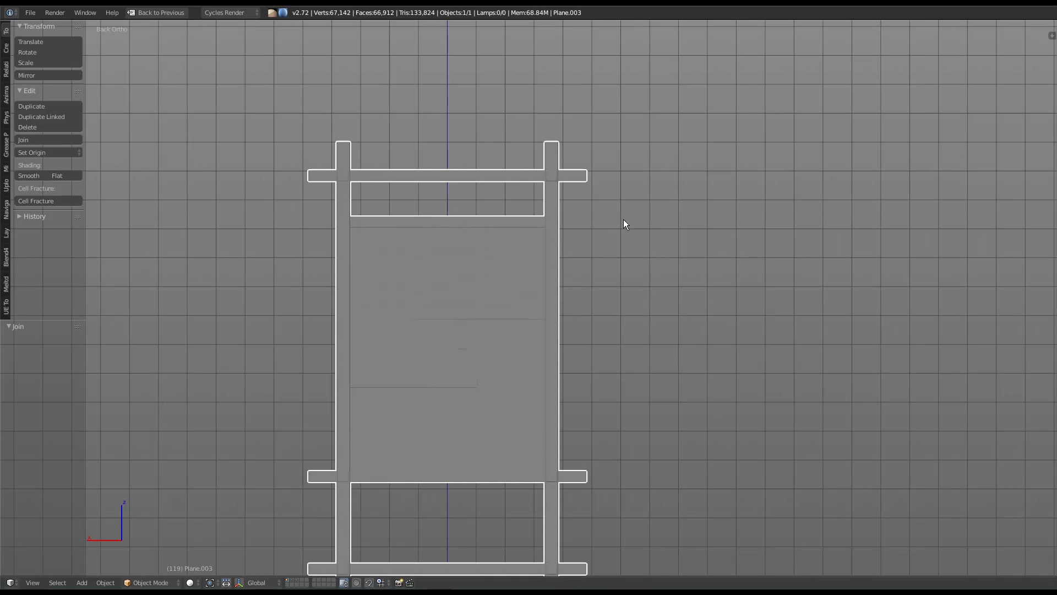
key("KP_1")
middle_click_drag(579, 226, 516, 203, "shift")
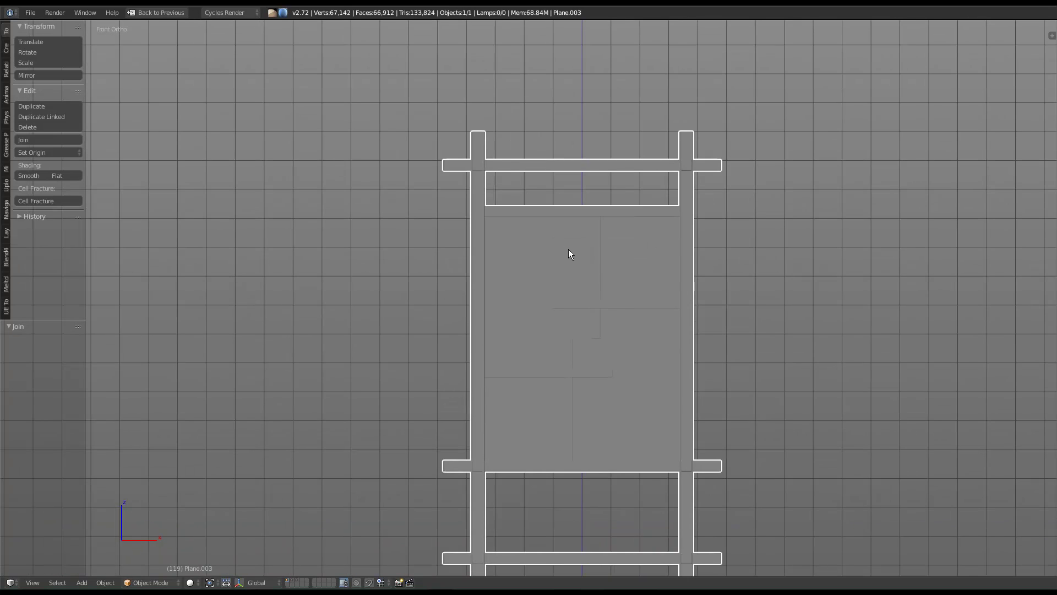
middle_click_drag(566, 253, 563, 207, "shift")
Enter mesh editing on the joined lamp, clear the selection, and switch to wireframe display and back to solid in a perspective view.
key("z")
key("z")
key("Tab")
key("z")
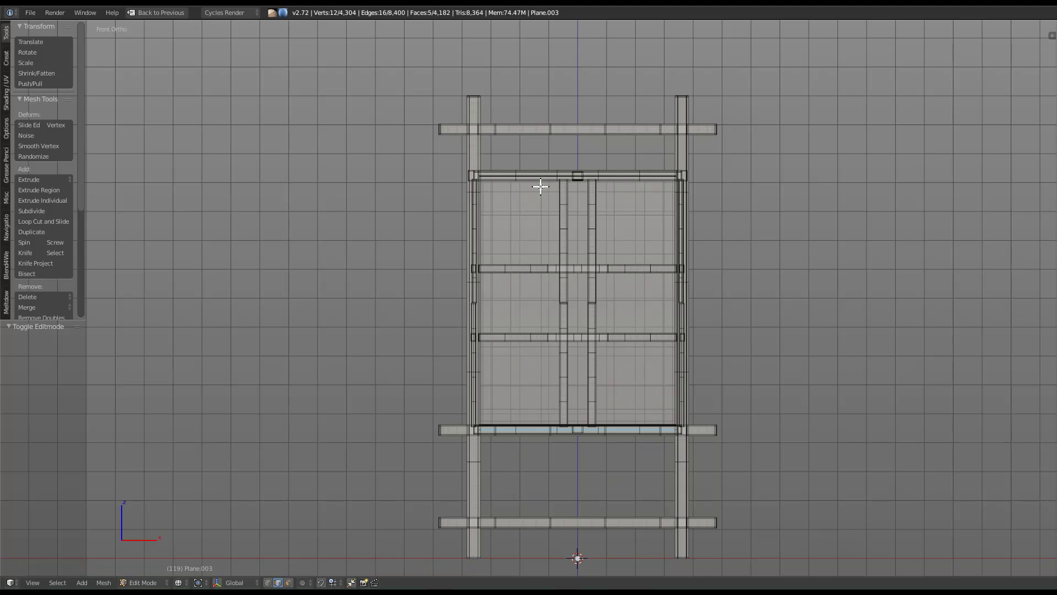
key("a")
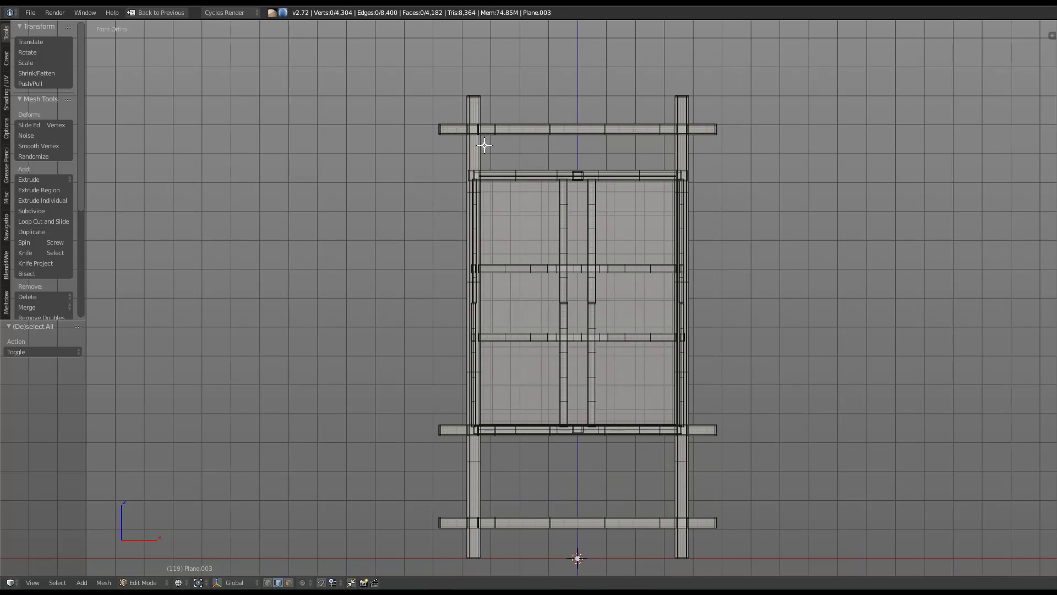
middle_click_drag(472, 129, 481, 145, "shift")
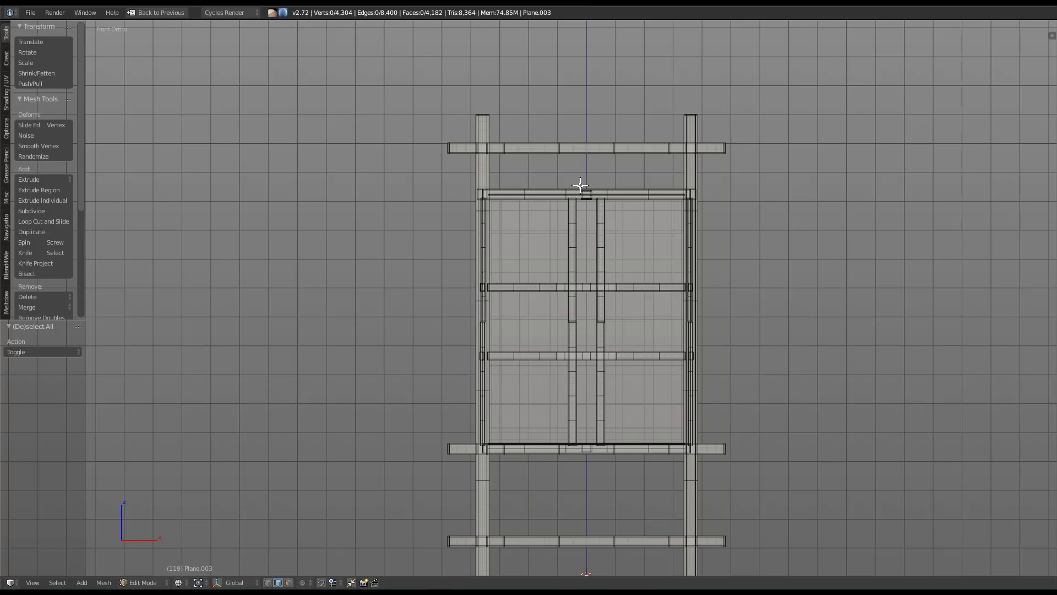
middle_click_drag(489, 238, 590, 236)
key("w")
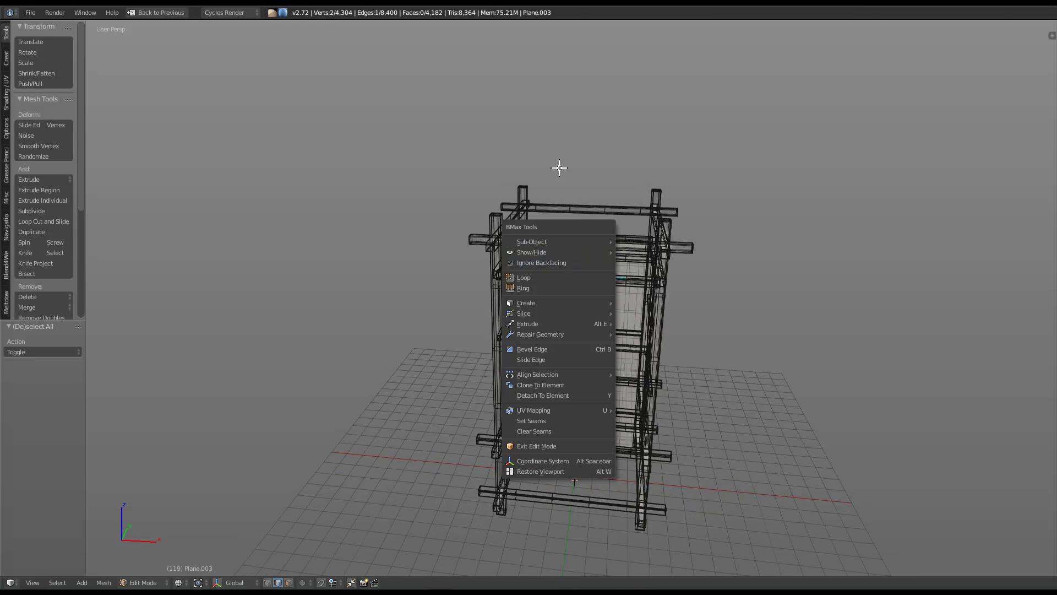
key("z")
middle_click_drag(601, 319, 593, 278)
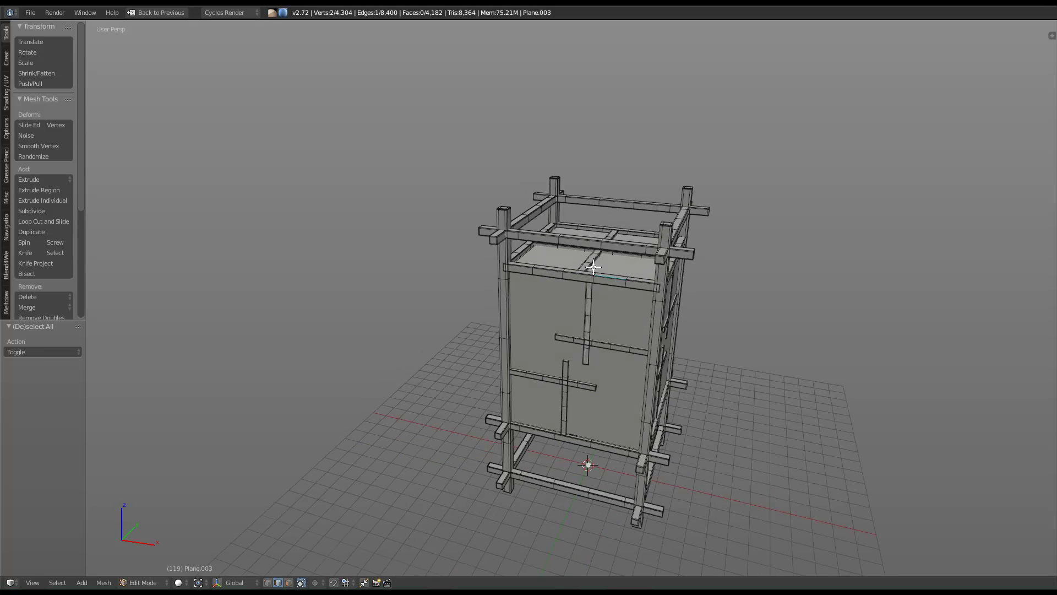
key("ctrl+l")
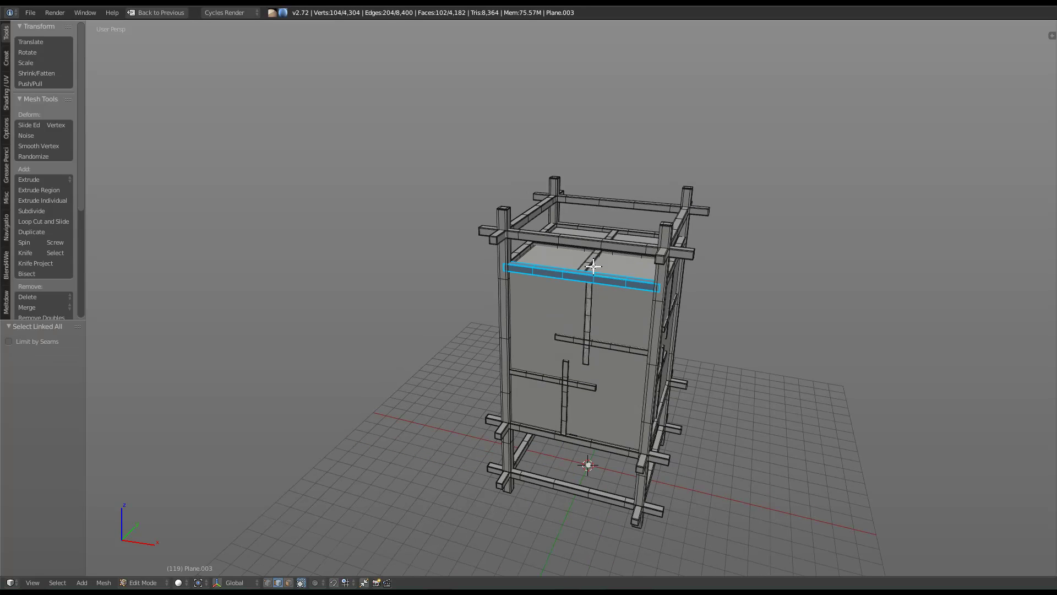
key("l")
scroll(565, 242, "up", 1)
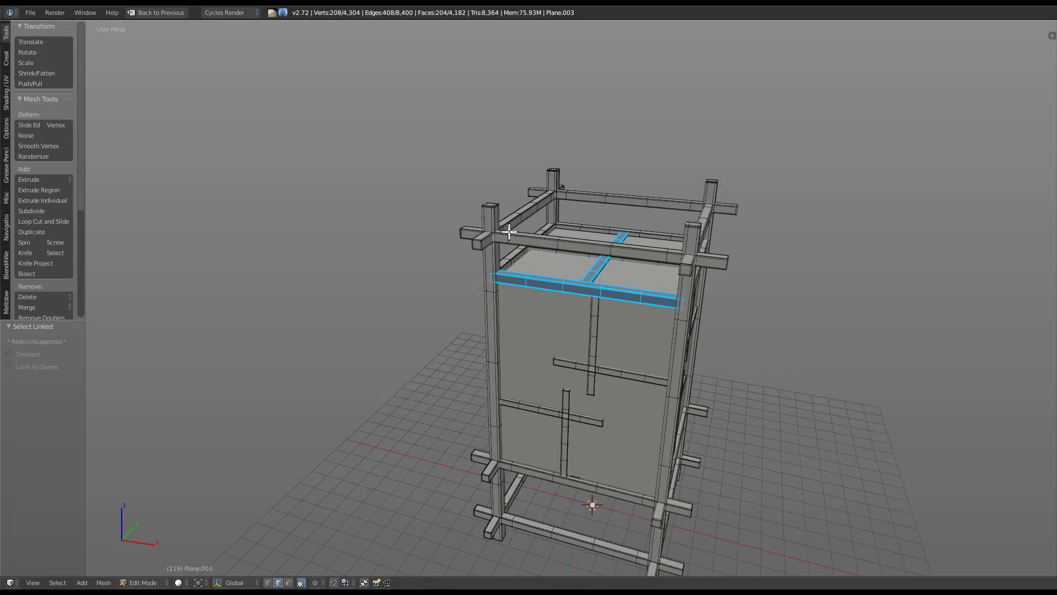
key("l")
key("l")
key("l")
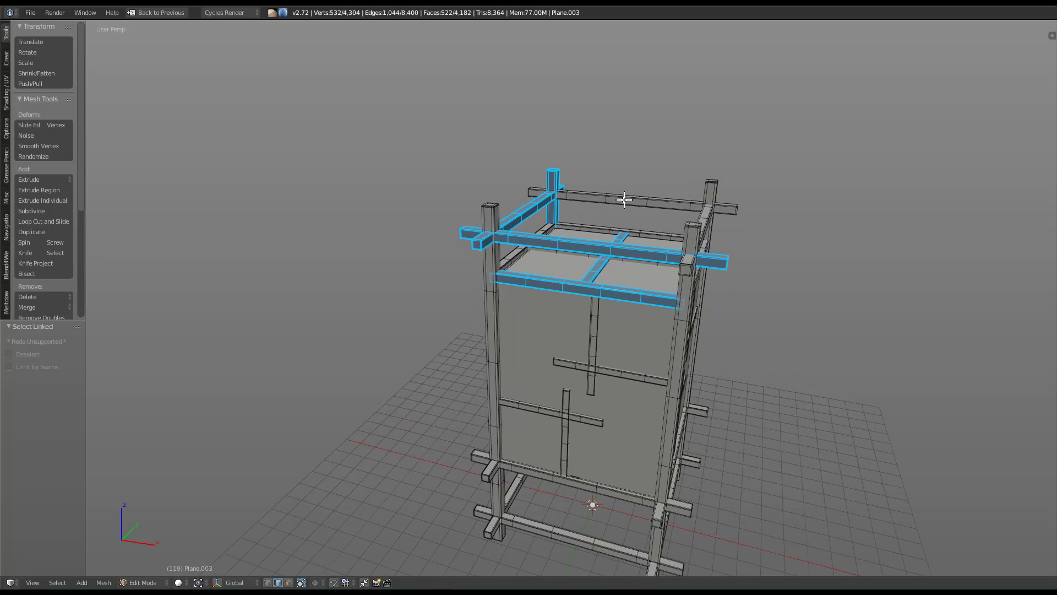
key("ctrl+z")
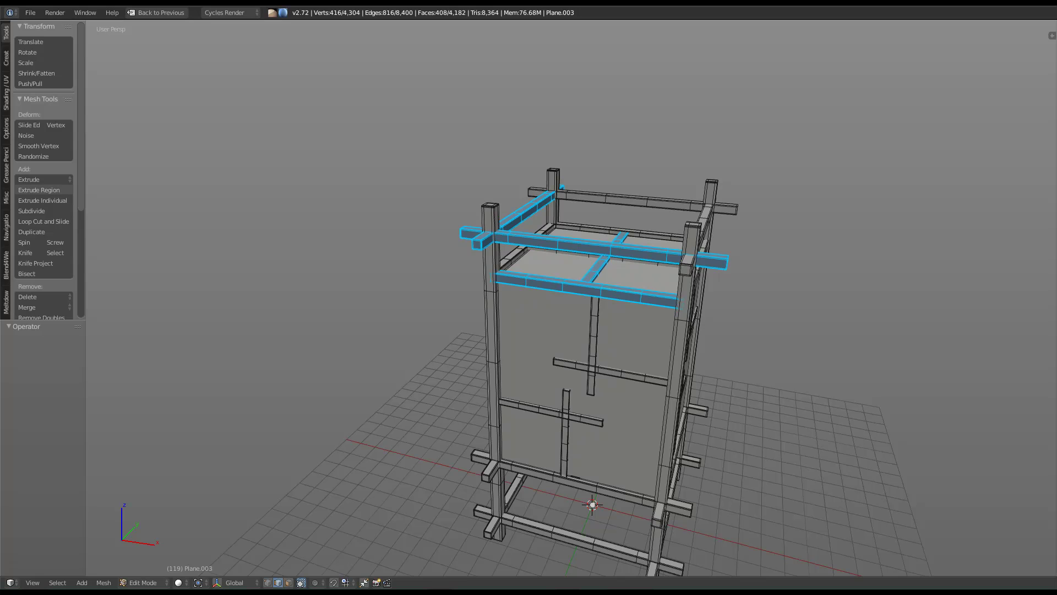
Select the four linked beams that form the frame's uppermost ring, starting with the rear one.
right_click(649, 202)
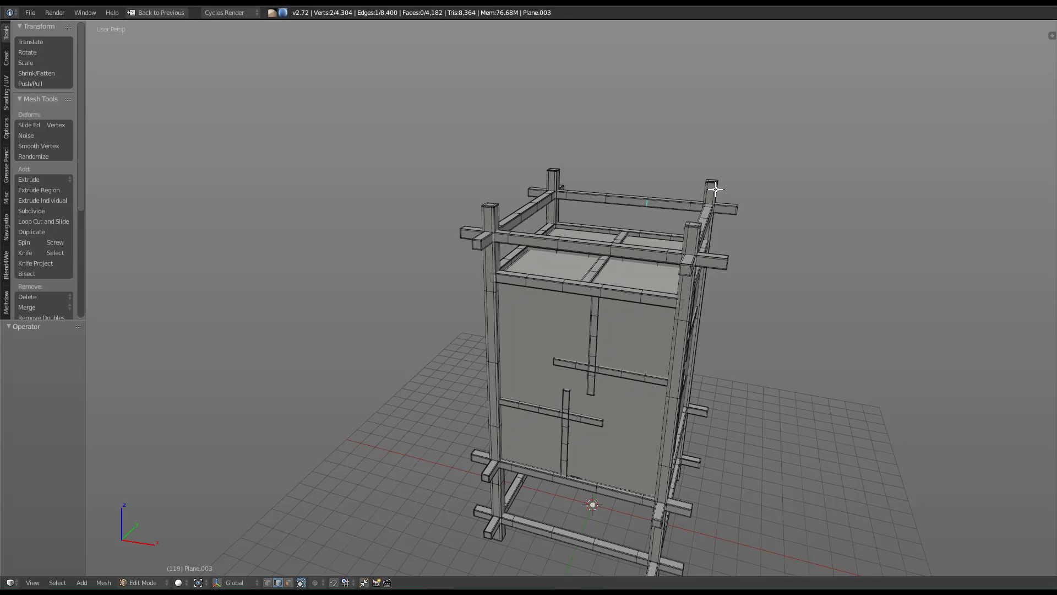
key("ctrl+l")
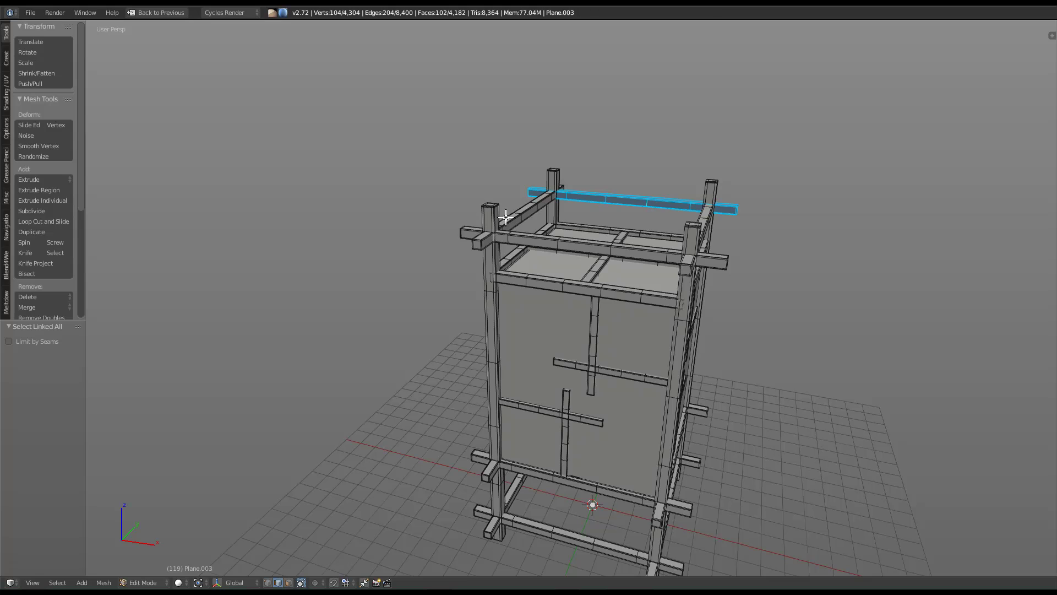
key("l")
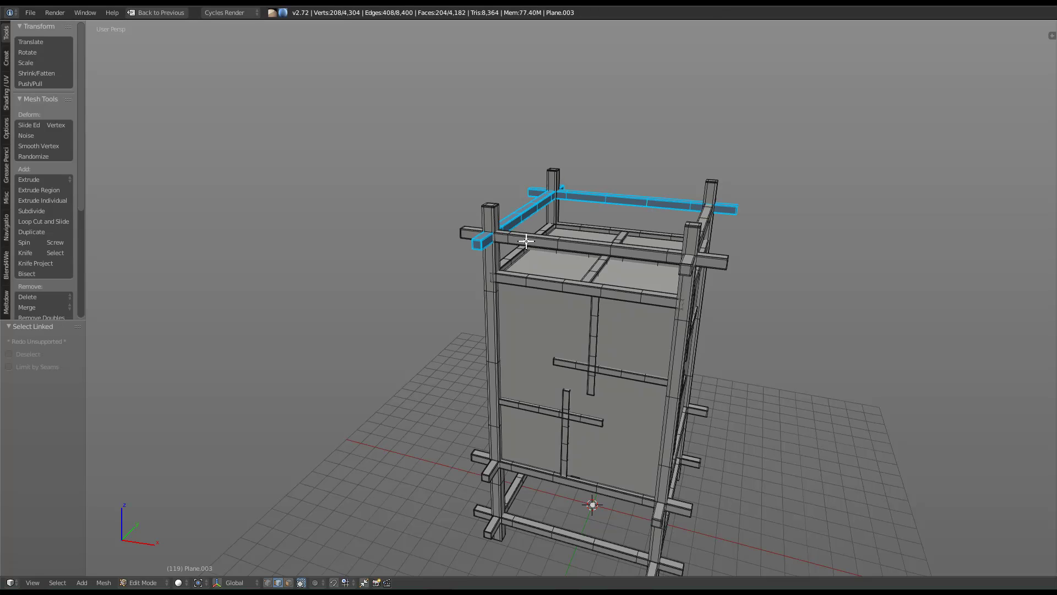
key("l")
key("l")
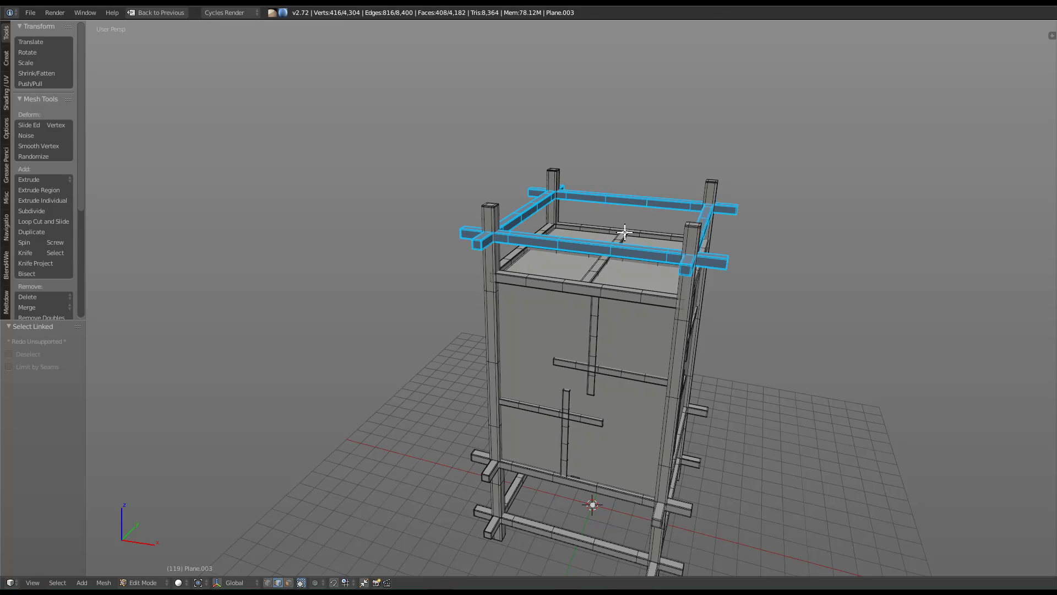
Add all linked bars of the grid above the top panel to the selection, undoing unwanted picks.
key("l")
key("l")
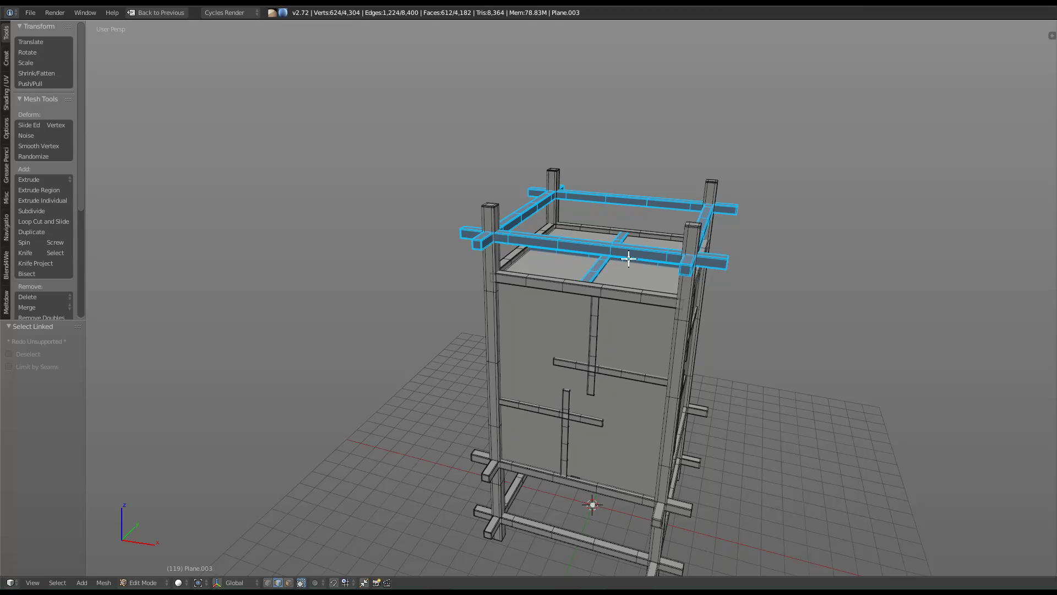
middle_click_drag(609, 269, 616, 284)
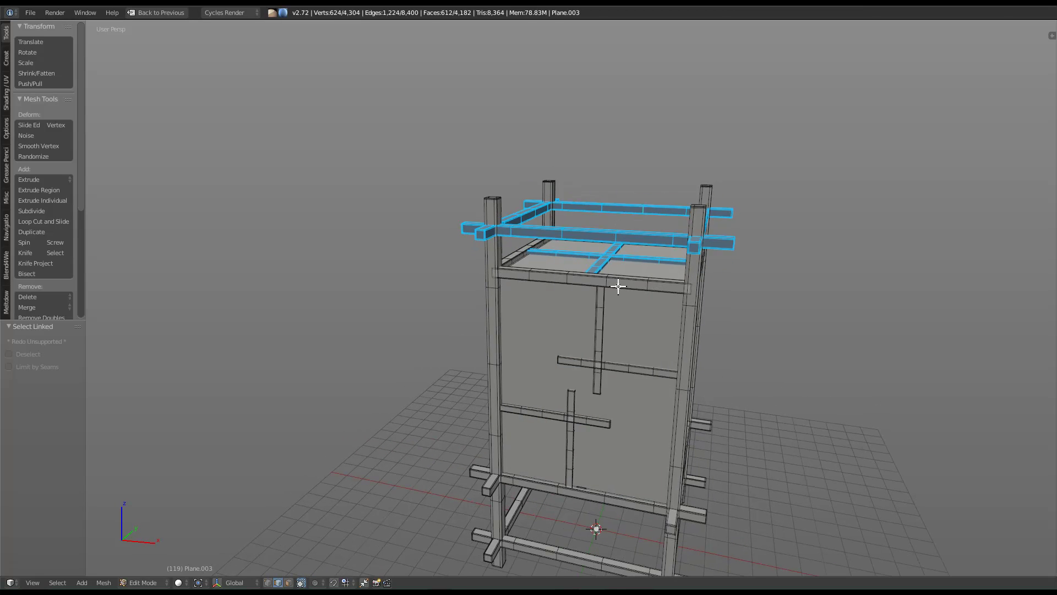
key("l")
right_click(519, 254)
key("l")
key("ctrl+z")
key("ctrl+z")
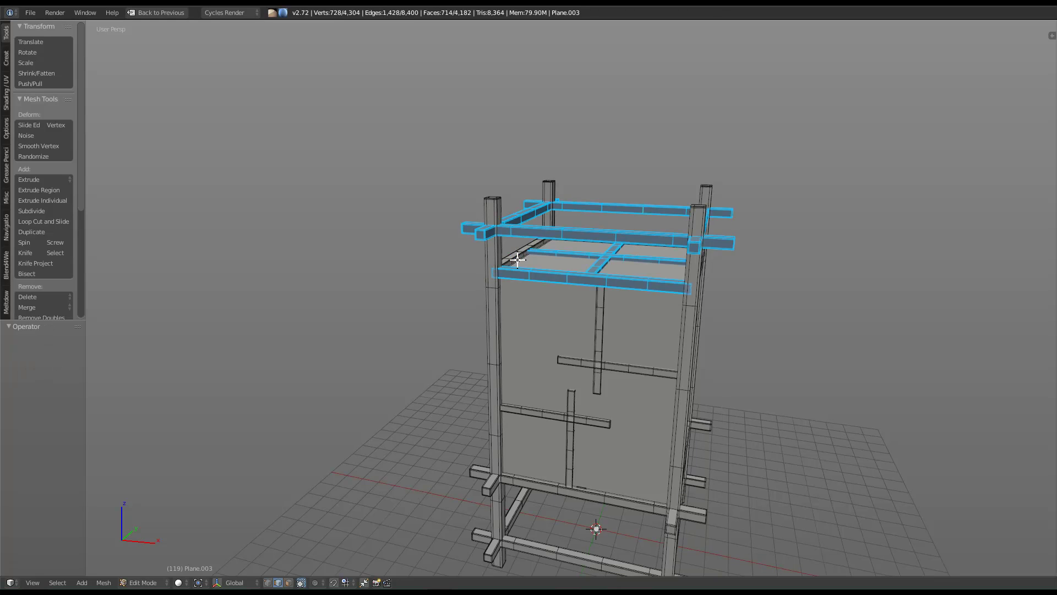
key("l")
key("ctrl+z")
key("l")
middle_click_drag(609, 283, 701, 278)
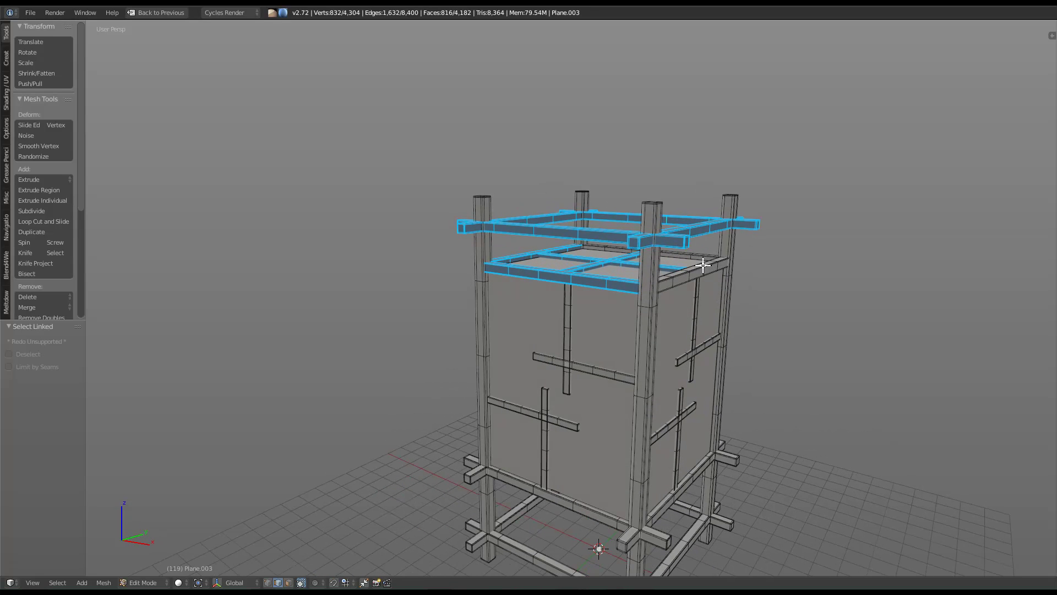
key("l")
key("l")
Move the selected upper ring and grid bars up about 4.803 along the Z axis.
mouse_move(644, 264)
middle_mouse_down()
mouse_move(613, 267)
mouse_move(630, 262)
middle_mouse_up()
key("g")
key("z")
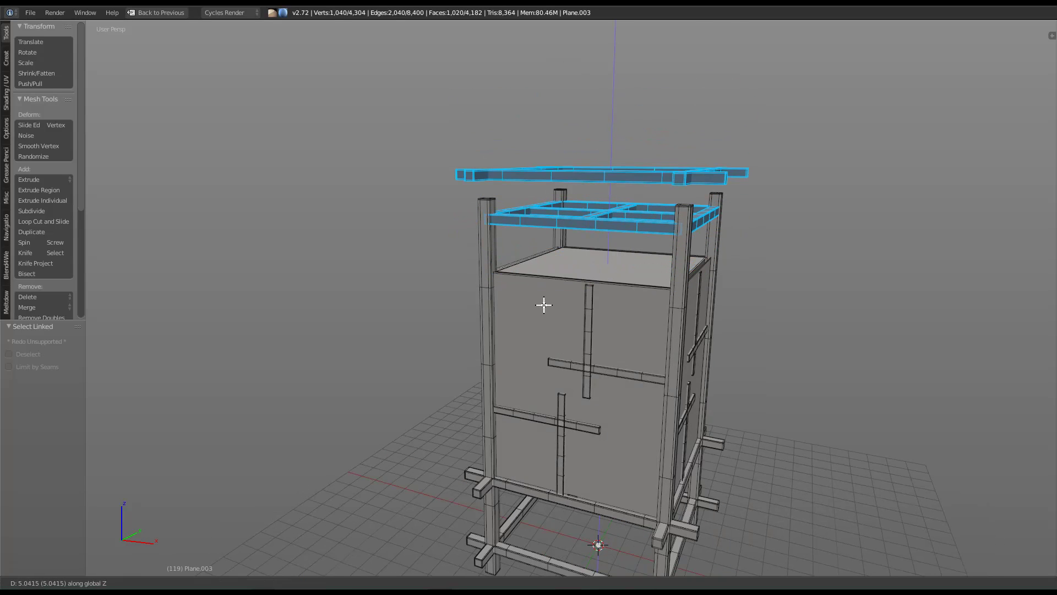
left_click(545, 329)
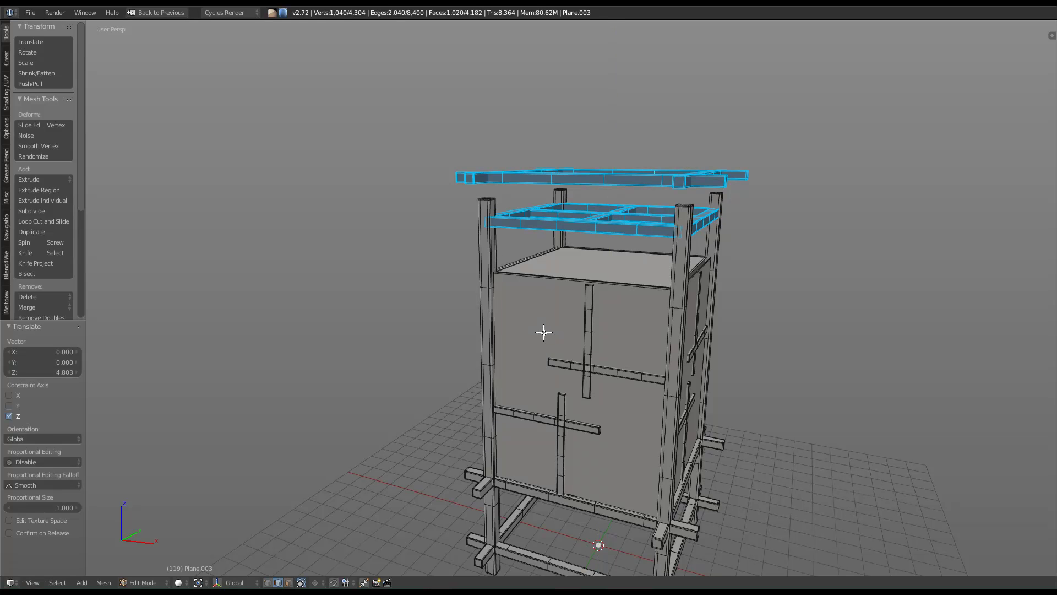
Clear the selection and, in face selection mode, select the linked faces of the side panels and the top panel.
middle_click_drag(547, 310, 619, 307)
key("a")
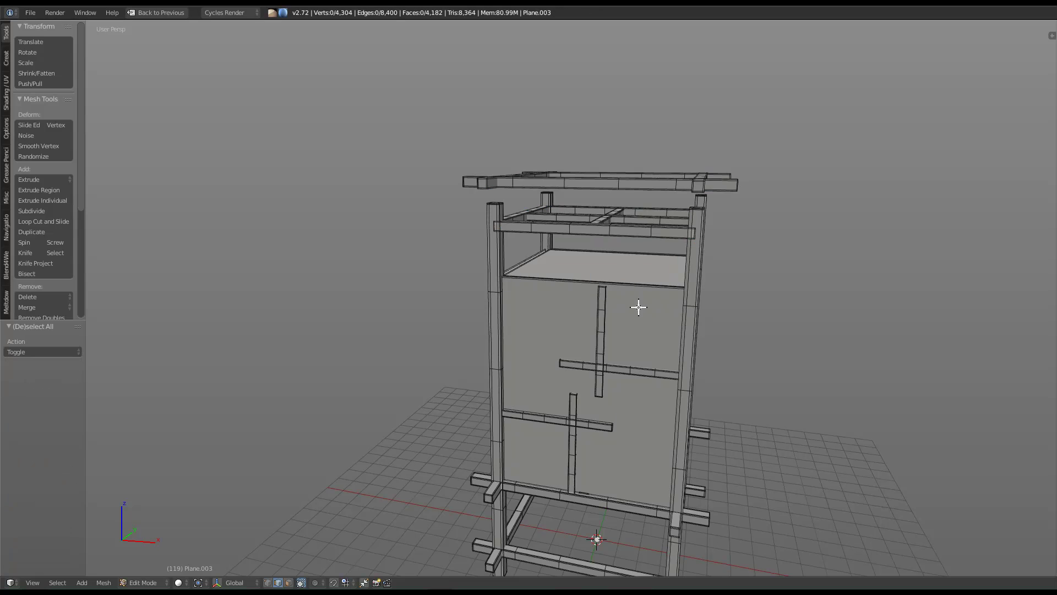
right_click(624, 362)
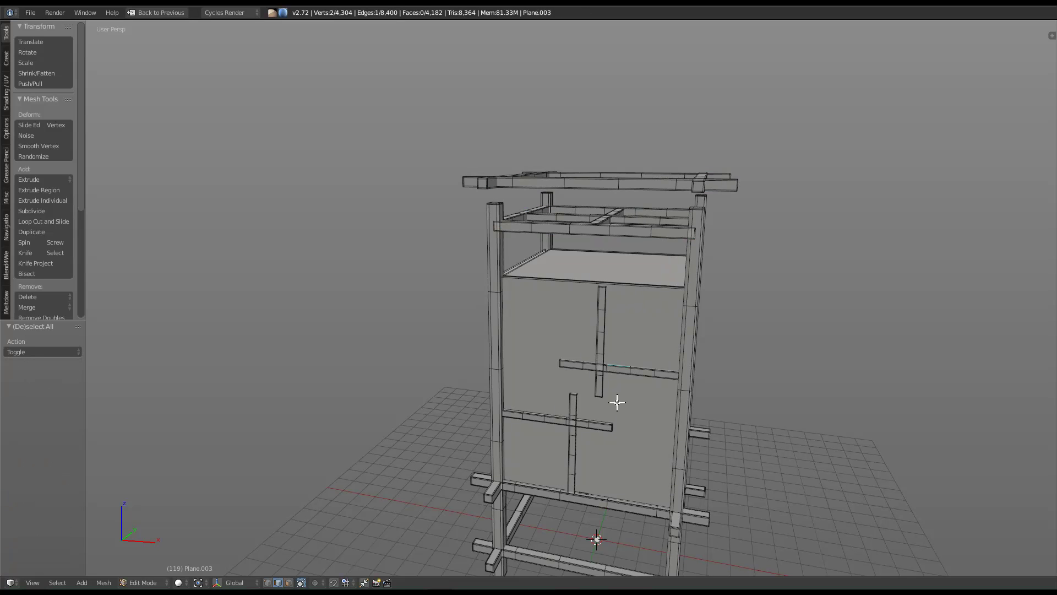
key("q")
mouse_move(633, 356)
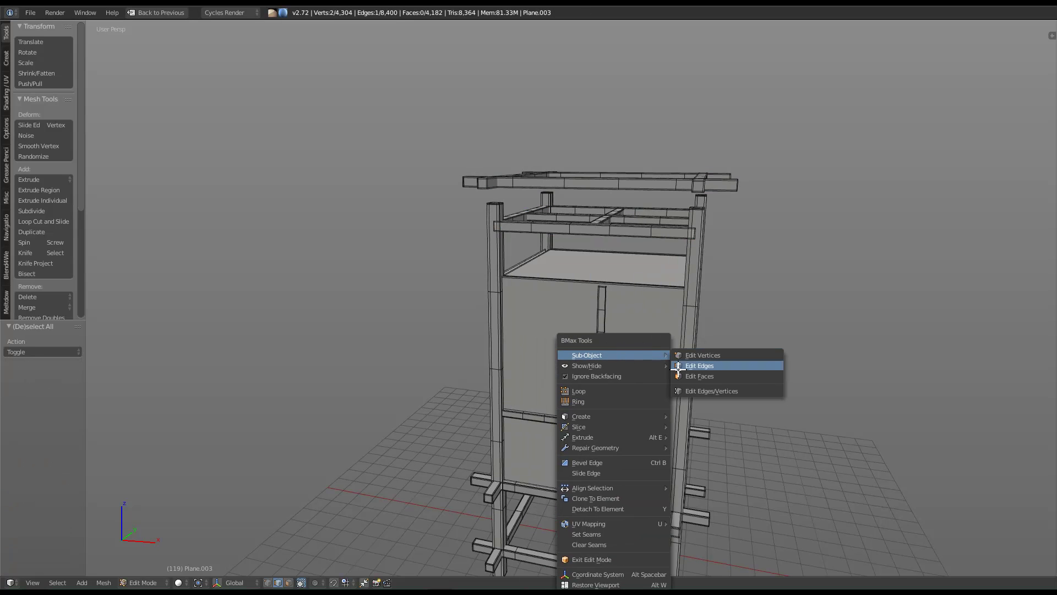
left_click(696, 376)
key("l")
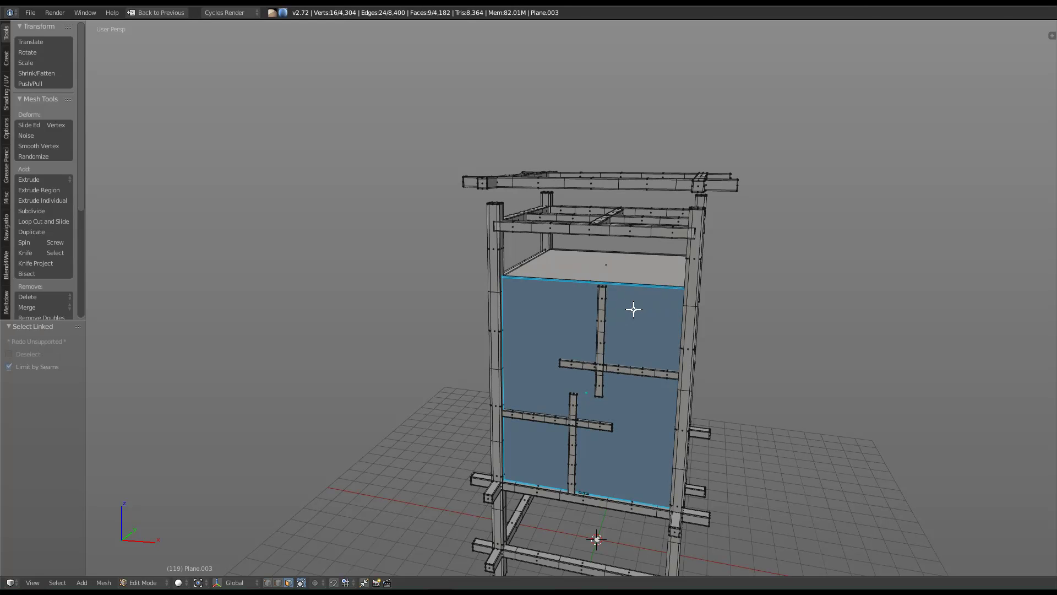
key("l")
middle_click_drag(462, 347, 587, 349)
key("l")
middle_click_drag(392, 363, 602, 326)
key("l")
key("l")
Switch to vertex selection with see-through display and remove the panels' lower vertices from the selection, keeping only their upper ones.
right_click(578, 267)
mouse_move(578, 269)
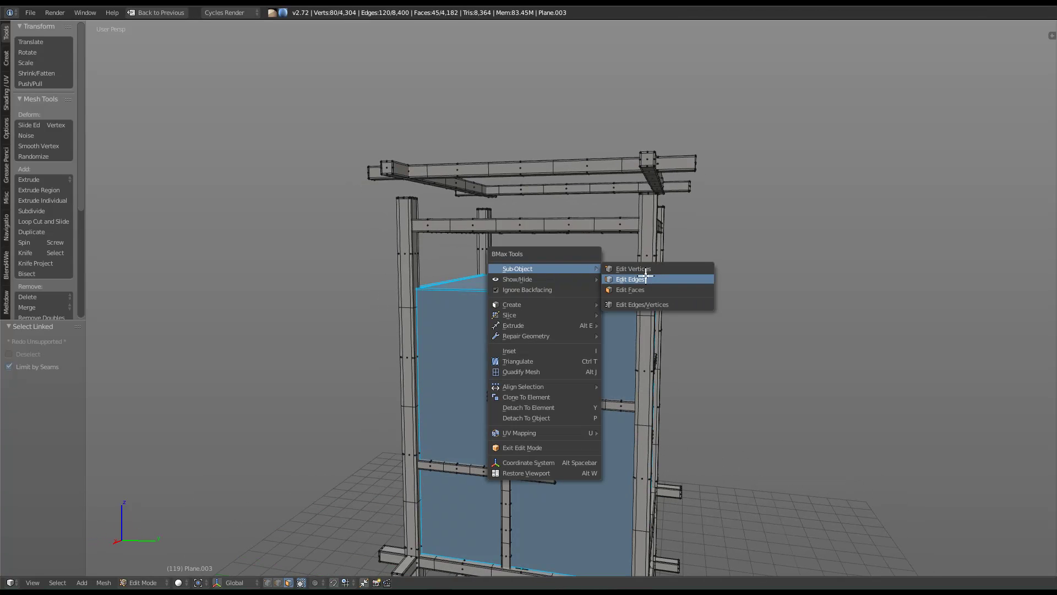
left_click(653, 279)
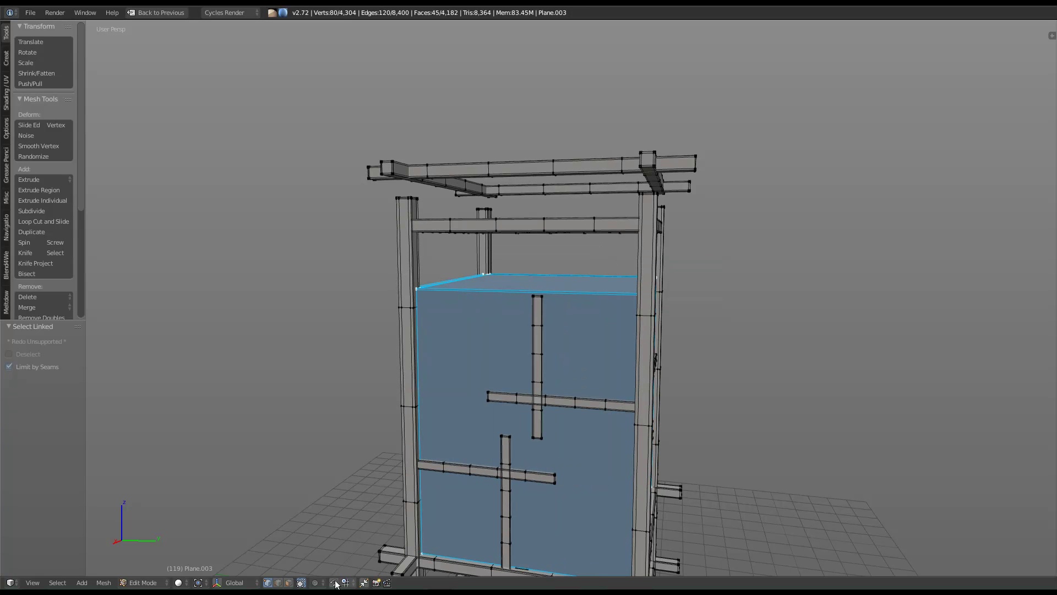
left_click(301, 582)
middle_click_drag(521, 479, 577, 279)
key("b")
left_click_drag(353, 354, 767, 557)
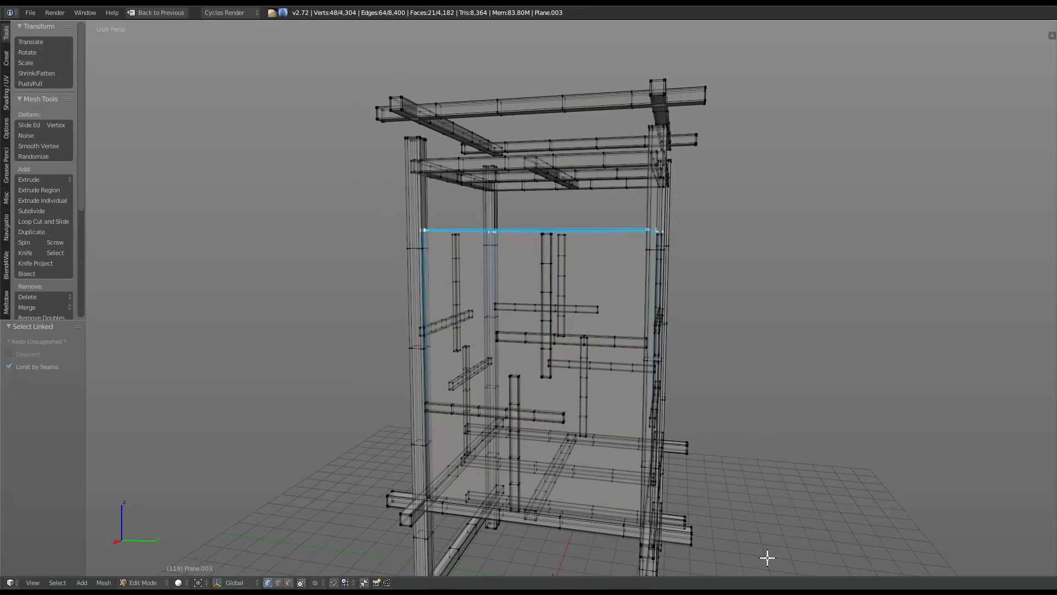
Return to opaque display and move the panels' upper vertices up about 4.788 along the Z axis.
middle_click_drag(560, 286, 627, 309)
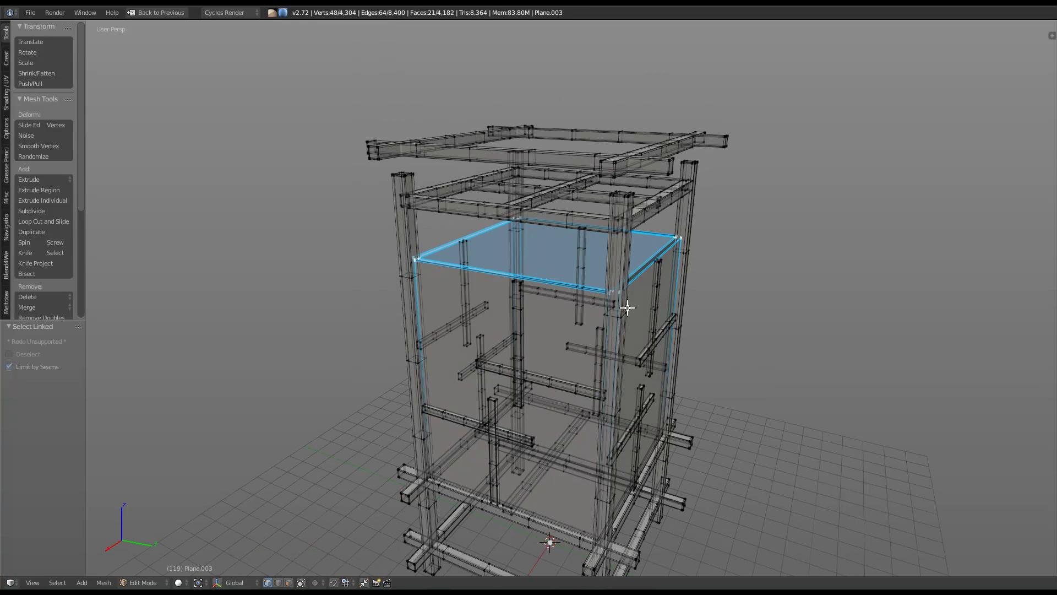
key("w")
left_click(587, 278)
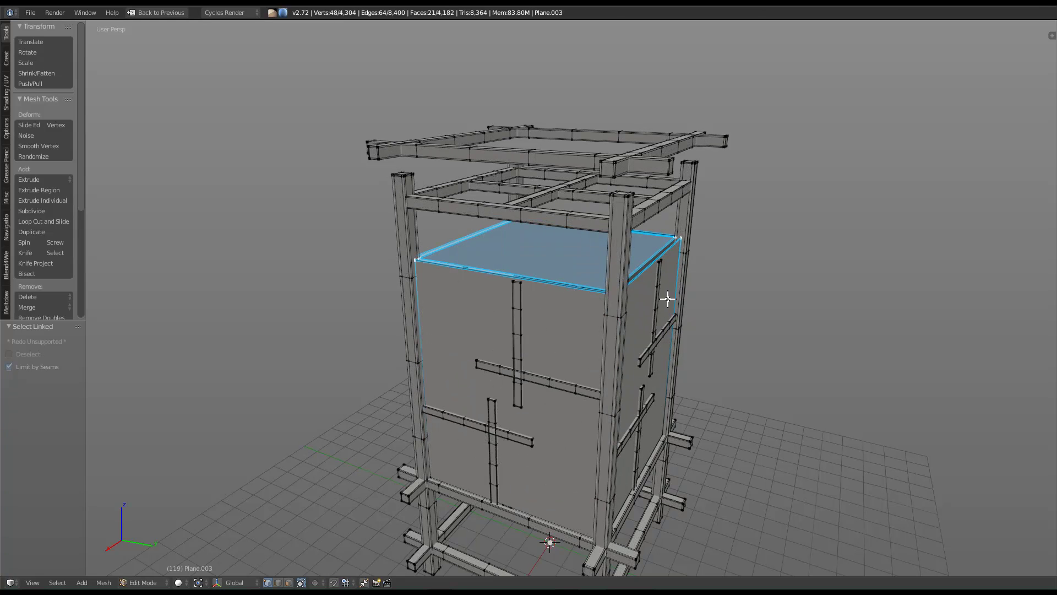
key("g")
key("z")
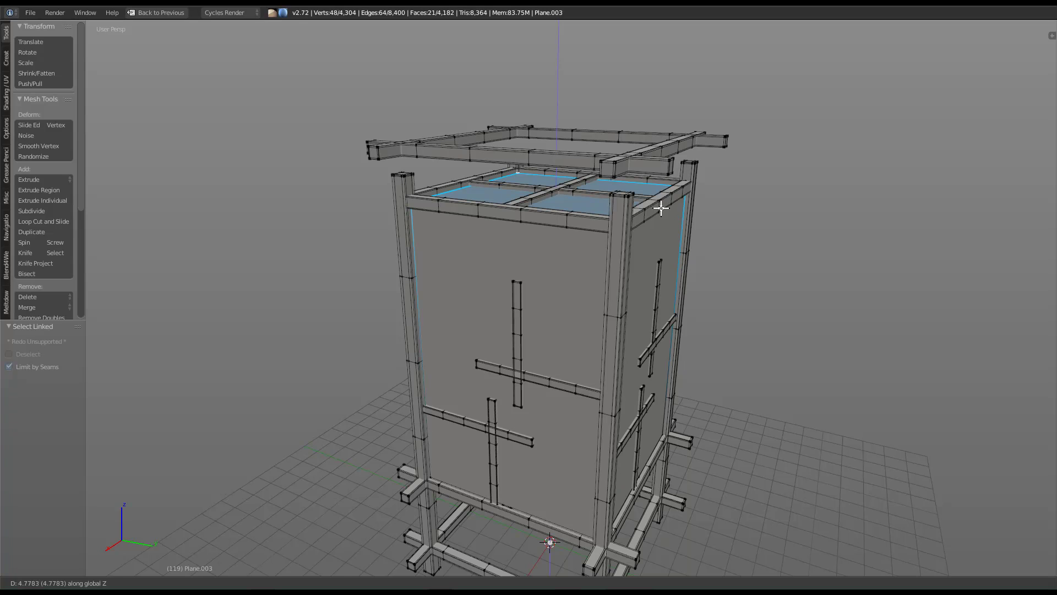
left_click(661, 207)
scroll(538, 245, "down", 1, "shift")
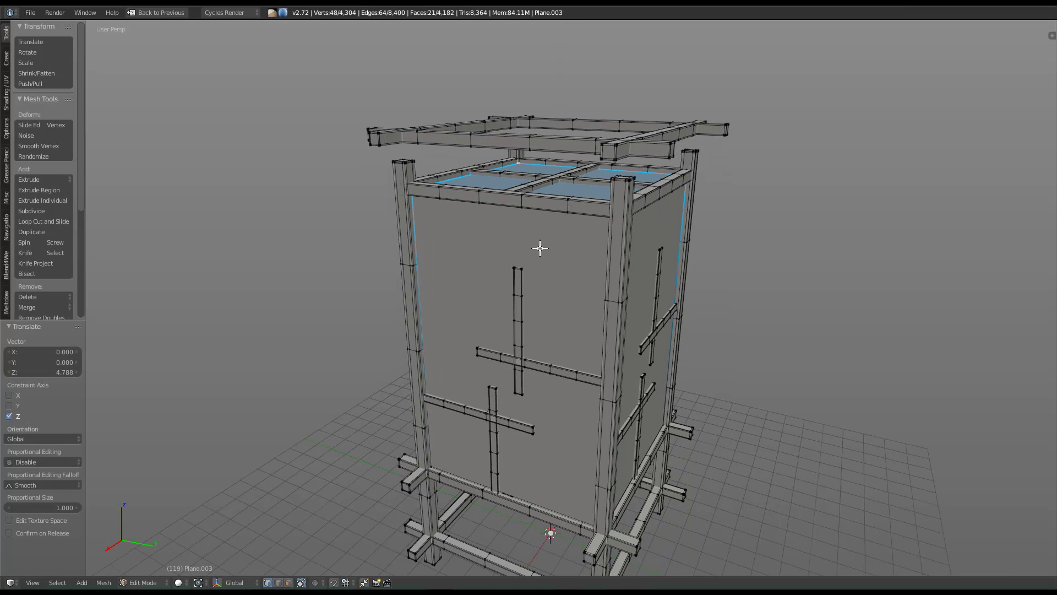
Pick a vertex on each bar of the upper crosses on all sides and extend the selection to the linked geometry.
right_click(540, 359)
right_click(525, 346, "shift")
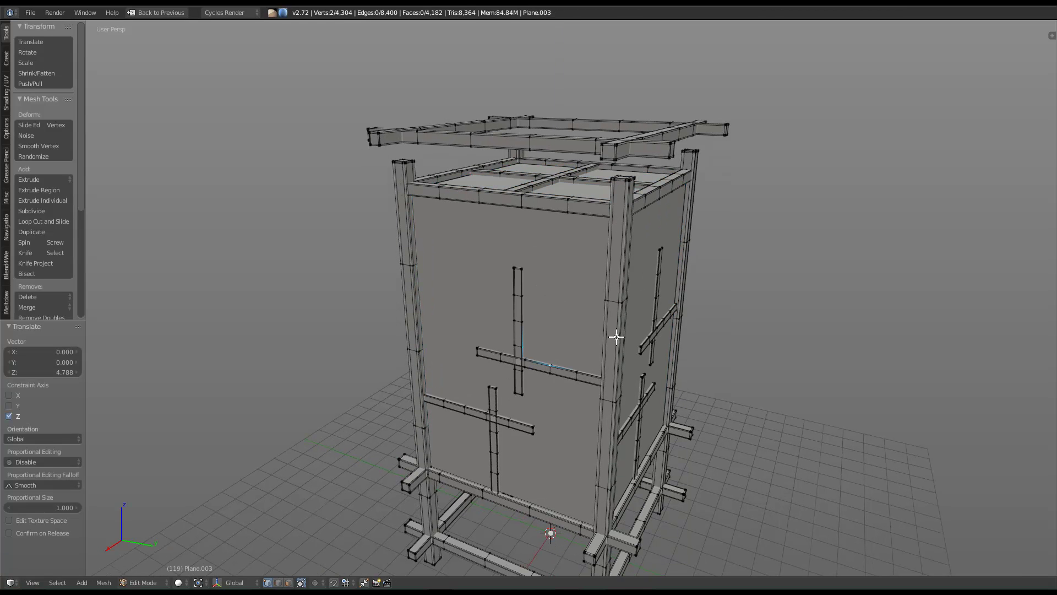
right_click(658, 320, "shift")
middle_click_drag(658, 321, 556, 358)
right_click(490, 395, "shift")
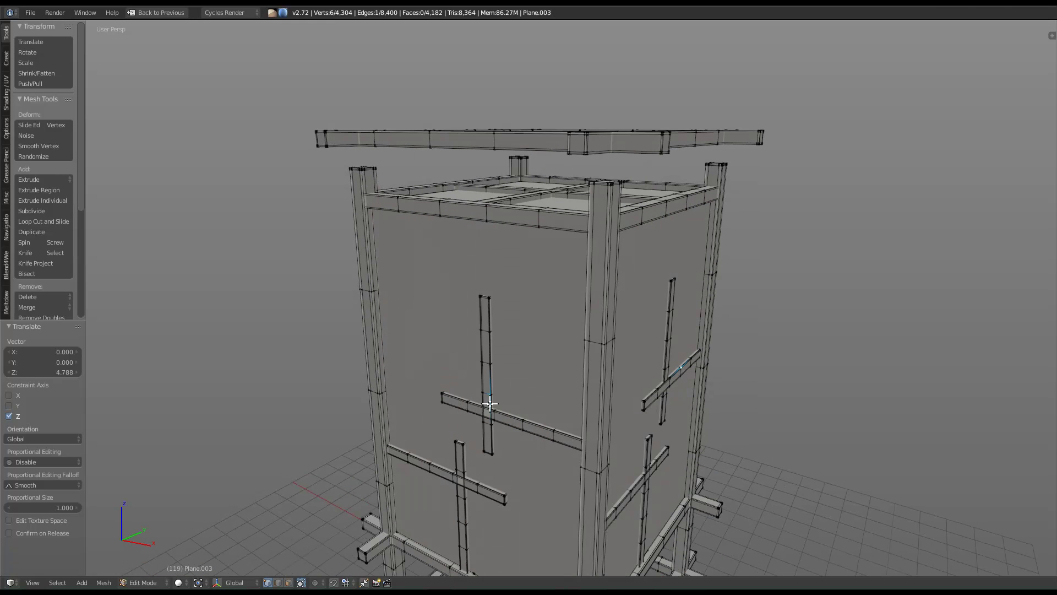
right_click(492, 411, "shift")
middle_click_drag(484, 420, 523, 307)
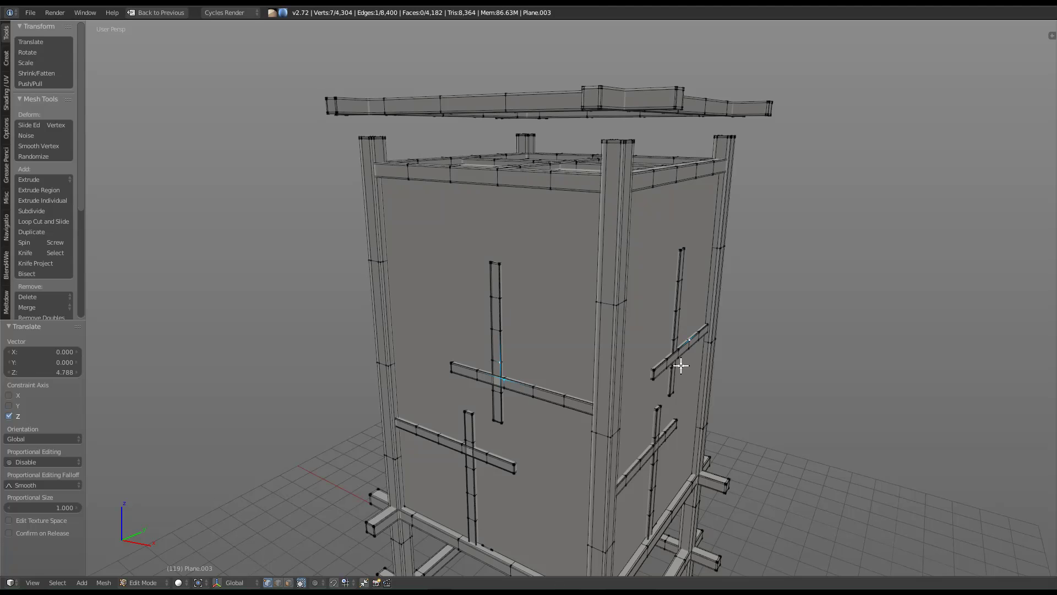
middle_click_drag(524, 398, 593, 415)
right_click(592, 406, "shift")
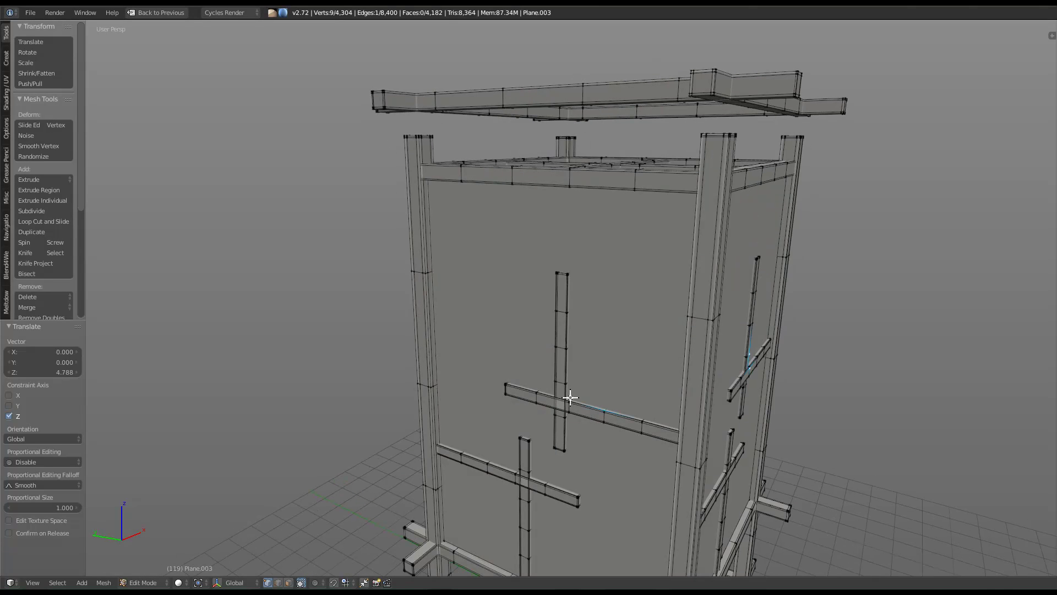
key("ctrl+l")
middle_click_drag(570, 389, 826, 386)
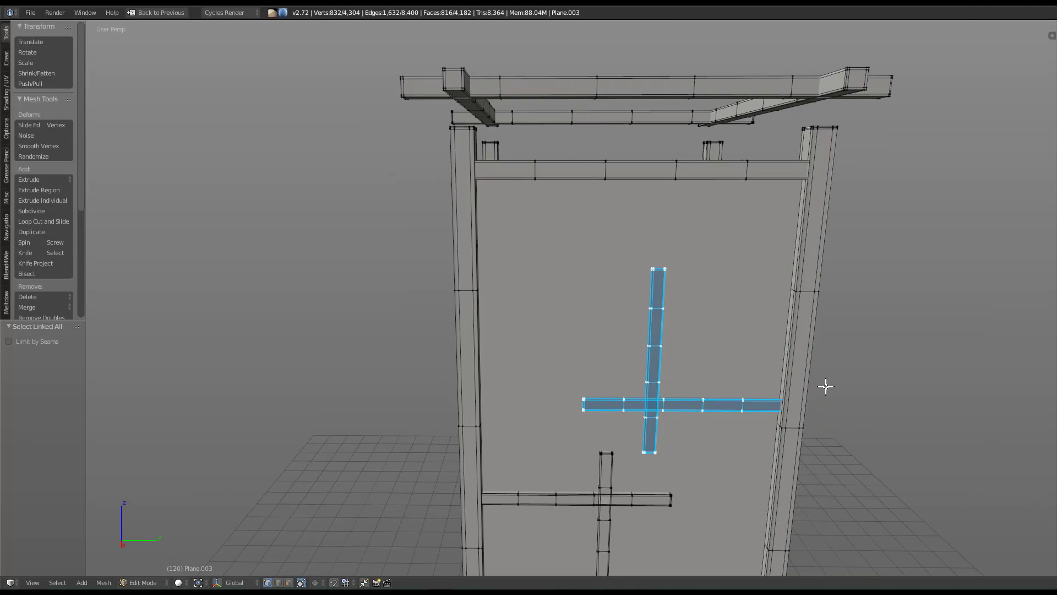
Move the selected upper crosses up about 4.747 along the Z axis.
key("g")
key("z")
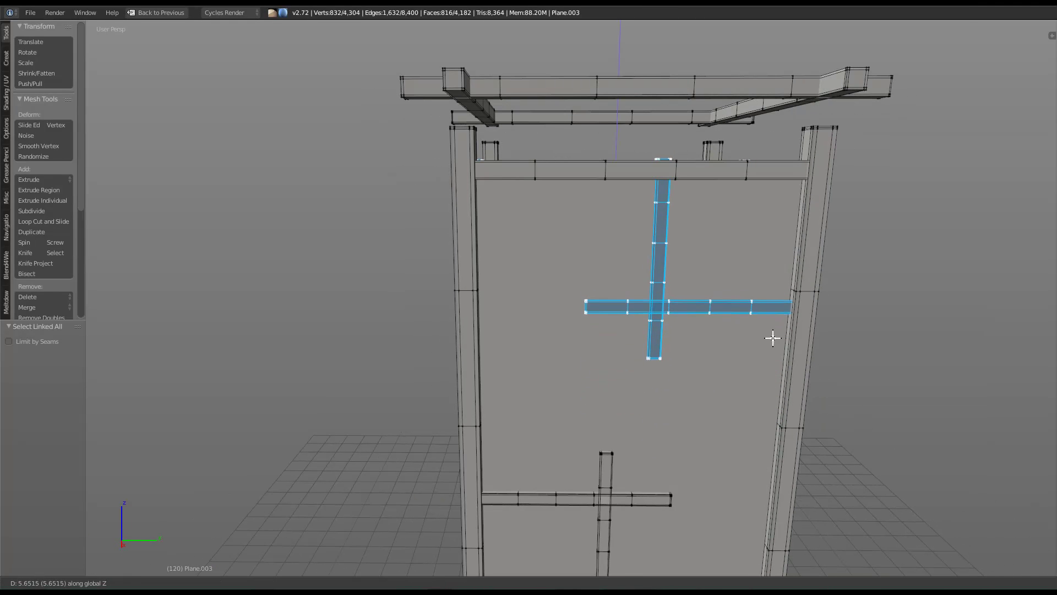
left_click(758, 445)
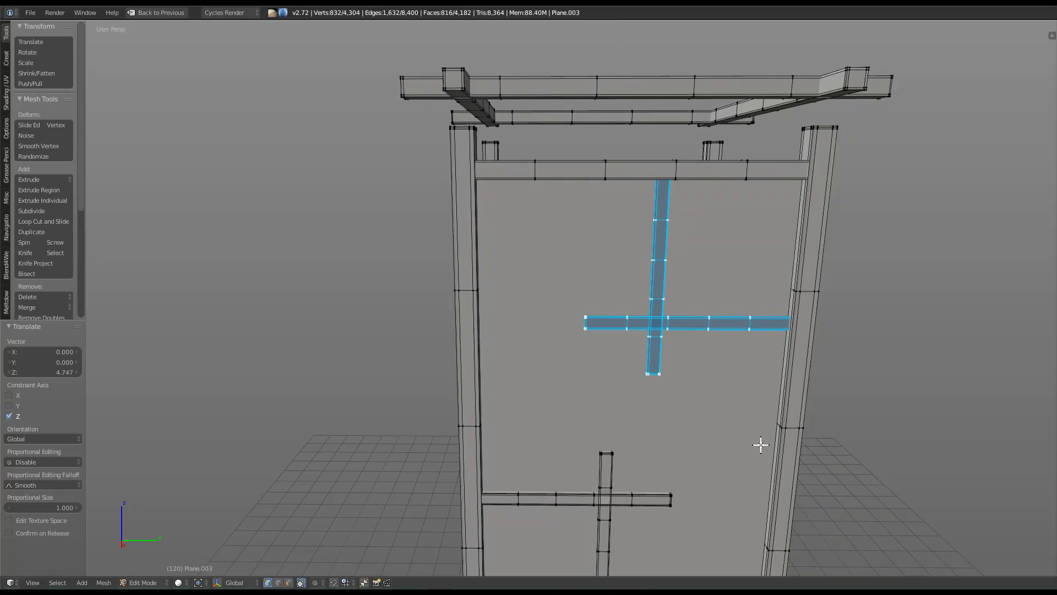
Leave mesh editing and examine the lamp from several sides, including a brief rendered preview.
key("Tab")
middle_click_drag(762, 440, 598, 368)
scroll(606, 457, "down", 5)
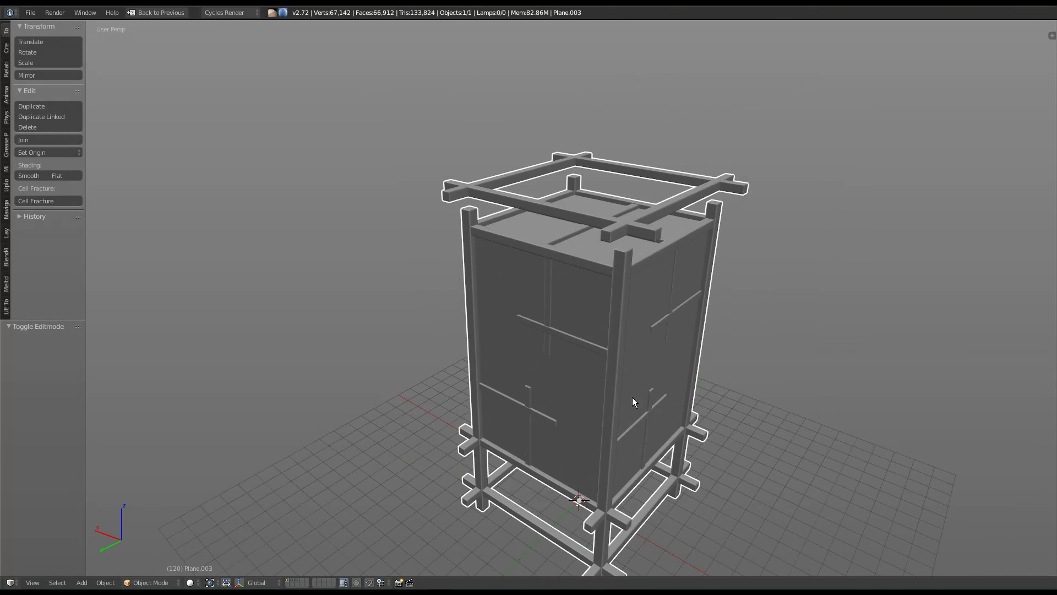
key("shift+z")
key("ctrl+KP_3")
middle_click_drag(666, 396, 526, 423)
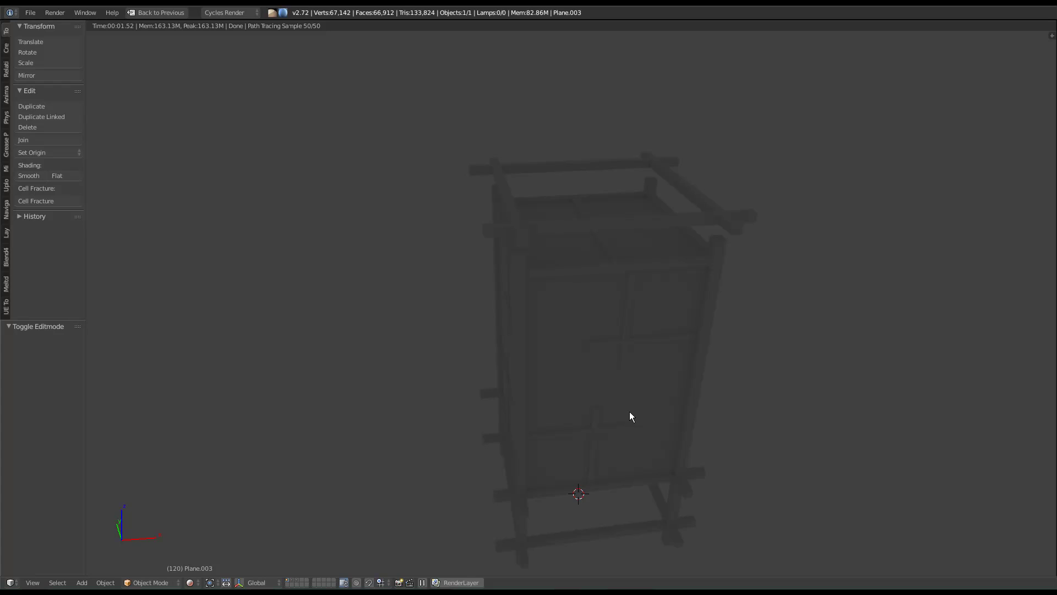
key("shift+z")
mouse_move(563, 415)
middle_mouse_down()
mouse_move(464, 394)
mouse_move(484, 388)
mouse_move(511, 281)
mouse_move(533, 391)
mouse_move(676, 387)
middle_mouse_up()
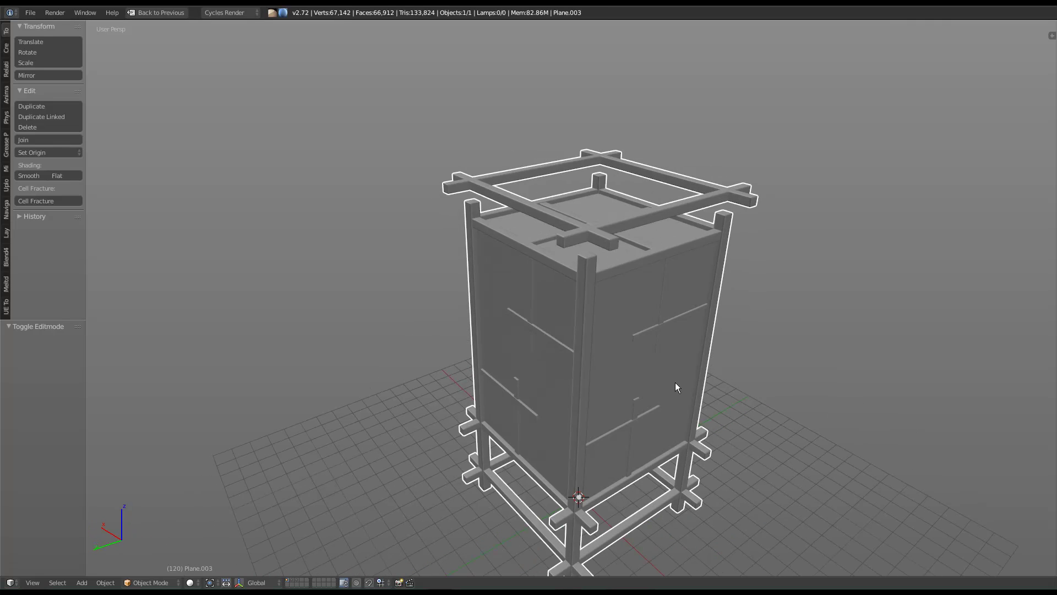
middle_click_drag(566, 316, 677, 289)
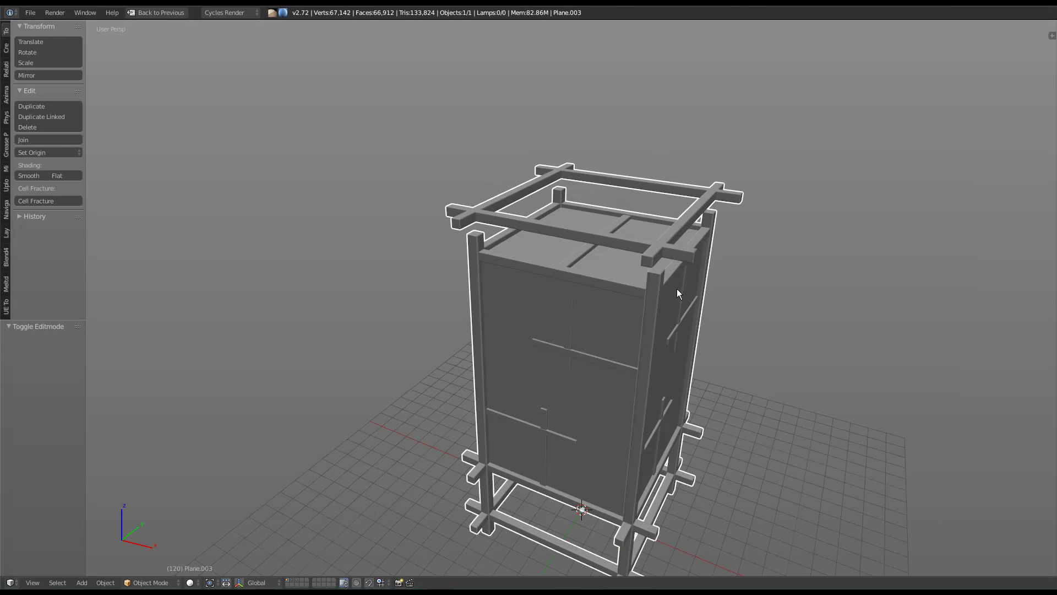
middle_click_drag(623, 323, 621, 304)
middle_click_drag(650, 263, 659, 240)
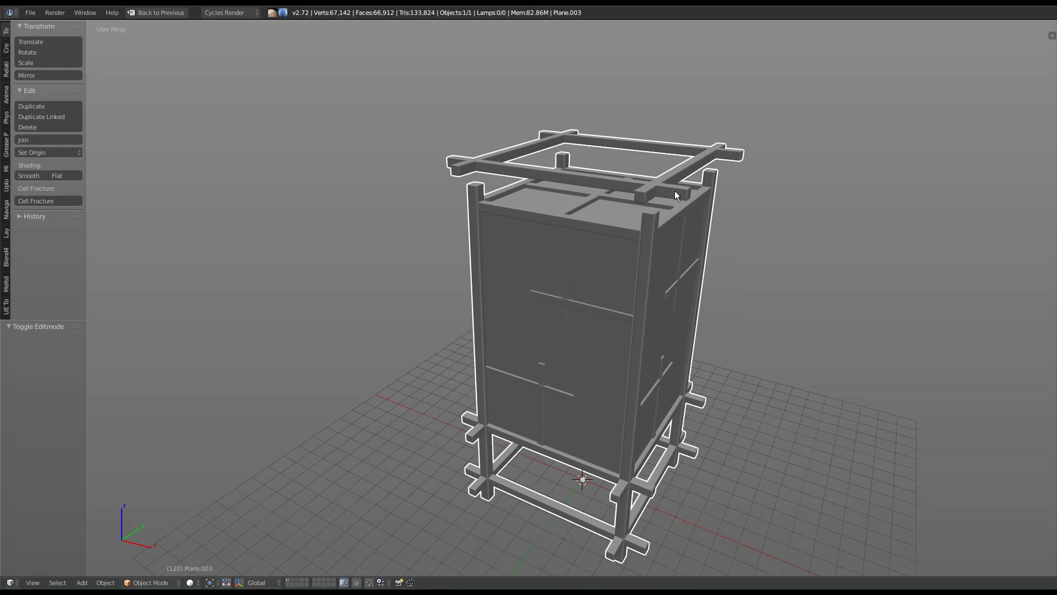
Resume mesh editing, restore the layout with the reference image, and clear the selection in front view.
key("Tab")
right_click(659, 178)
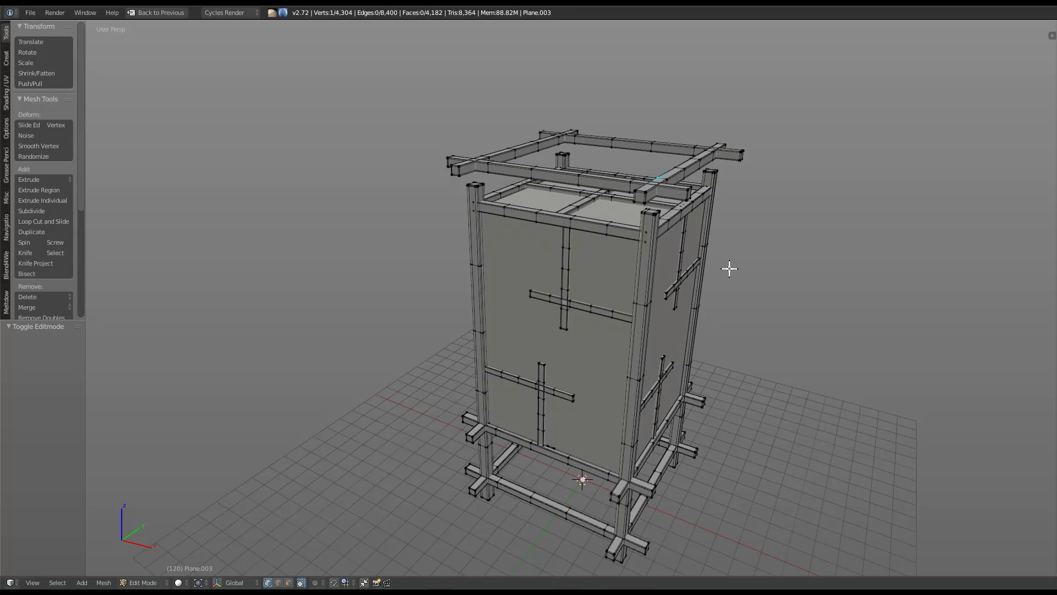
key("shift+space")
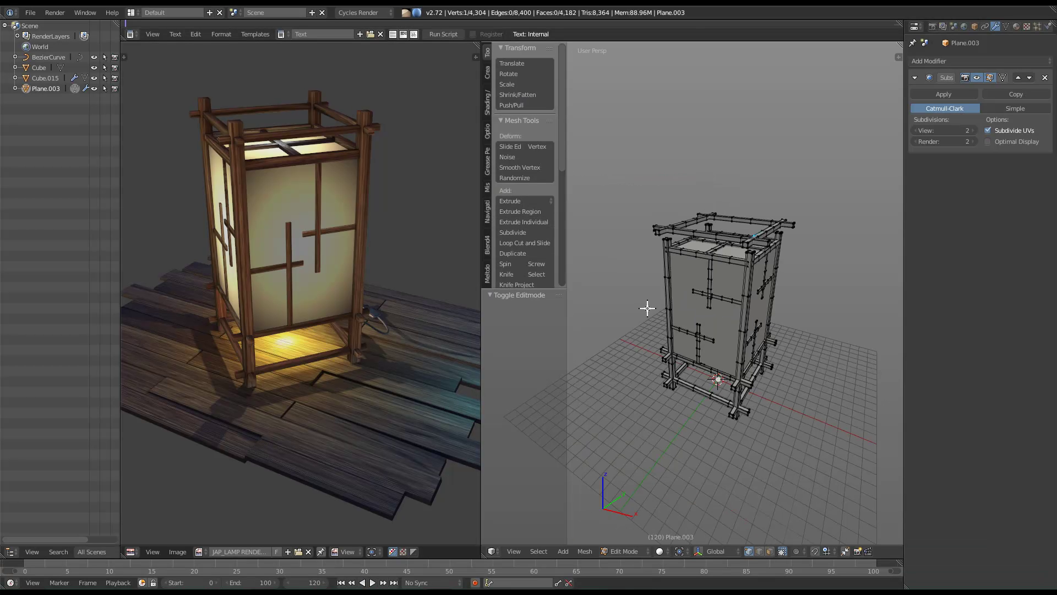
scroll(750, 269, "up", 6)
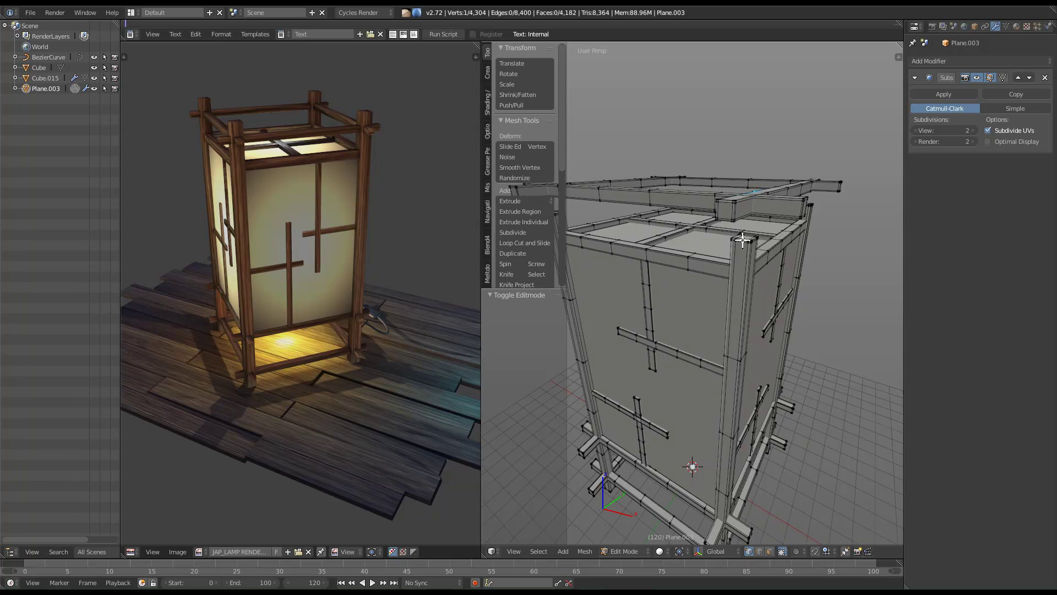
key("KP_1")
scroll(800, 328, "down", 3)
scroll(708, 300, "down", 2)
scroll(701, 377, "down", 2)
scroll(796, 317, "up", 1)
key("a")
scroll(734, 266, "up", 1)
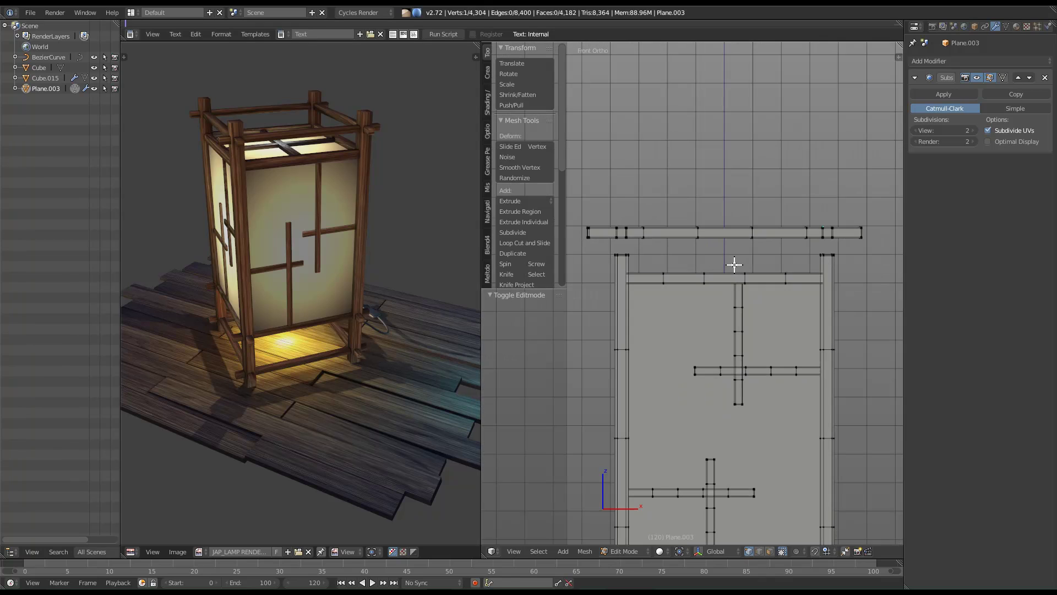
Select the top vertices of all four corner posts through the mesh and move them up about 3.954 along the Z axis.
left_click(782, 551)
middle_click_drag(663, 248, 665, 231, "shift")
key("b")
left_click_drag(603, 225, 829, 234)
key("g")
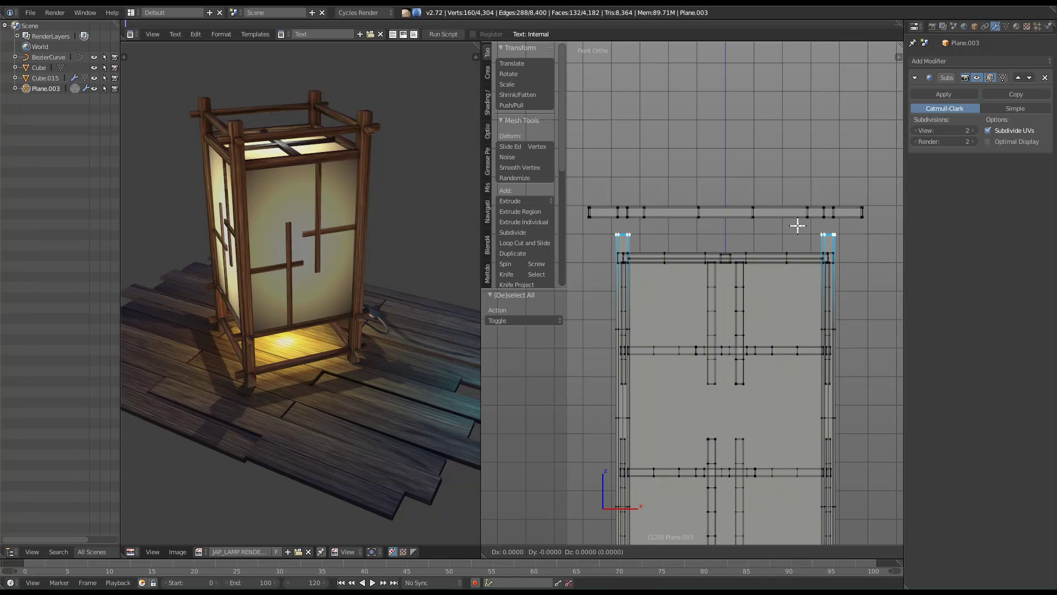
key("z")
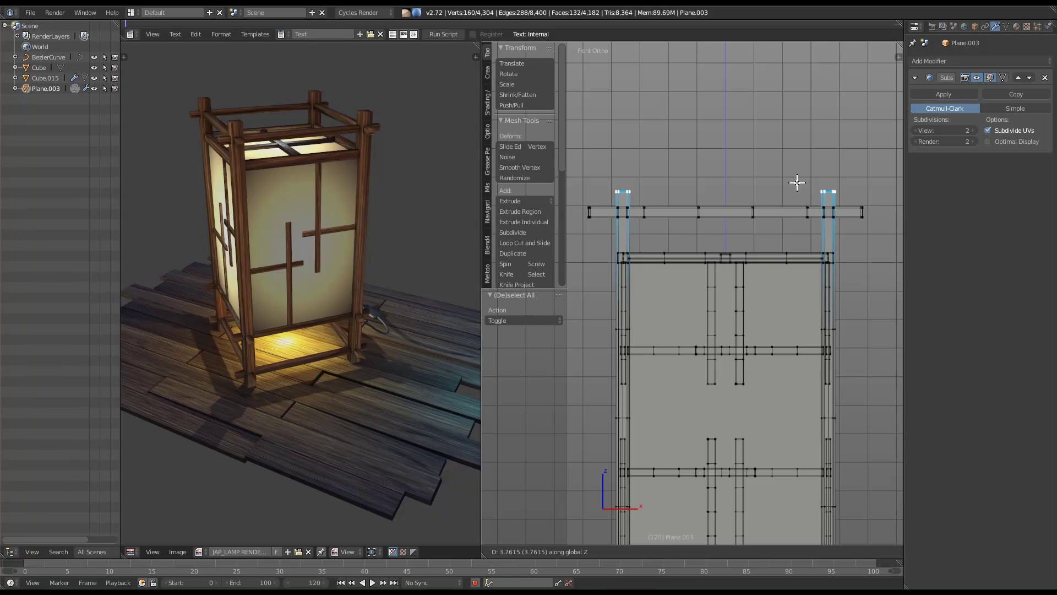
left_click(797, 180)
Return to a perspective view and switch the mesh display back to opaque solid.
middle_click_drag(804, 220, 750, 251)
key("z")
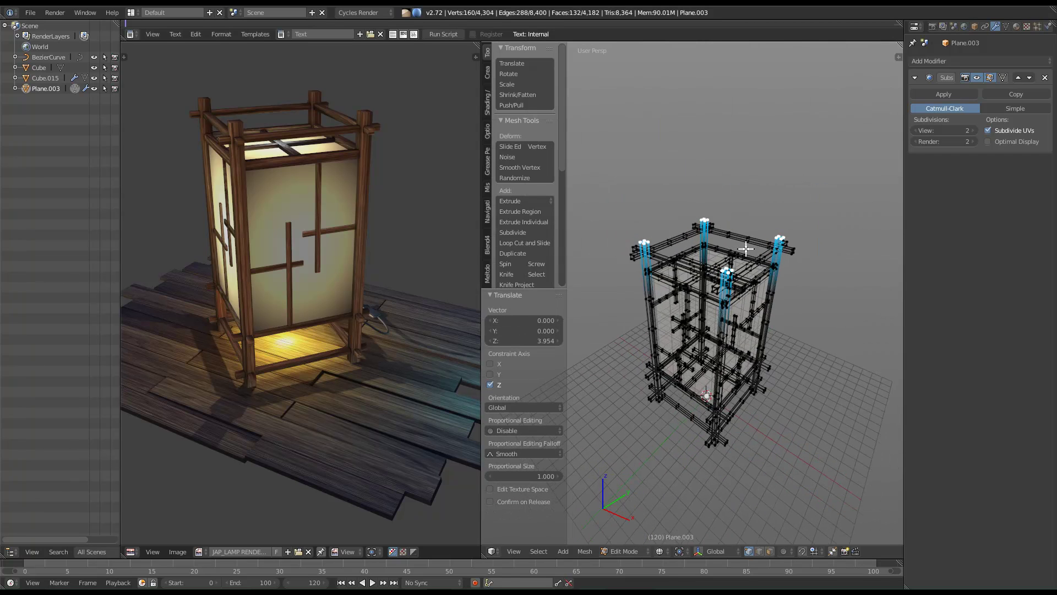
scroll(746, 249, "up", 1)
key("w")
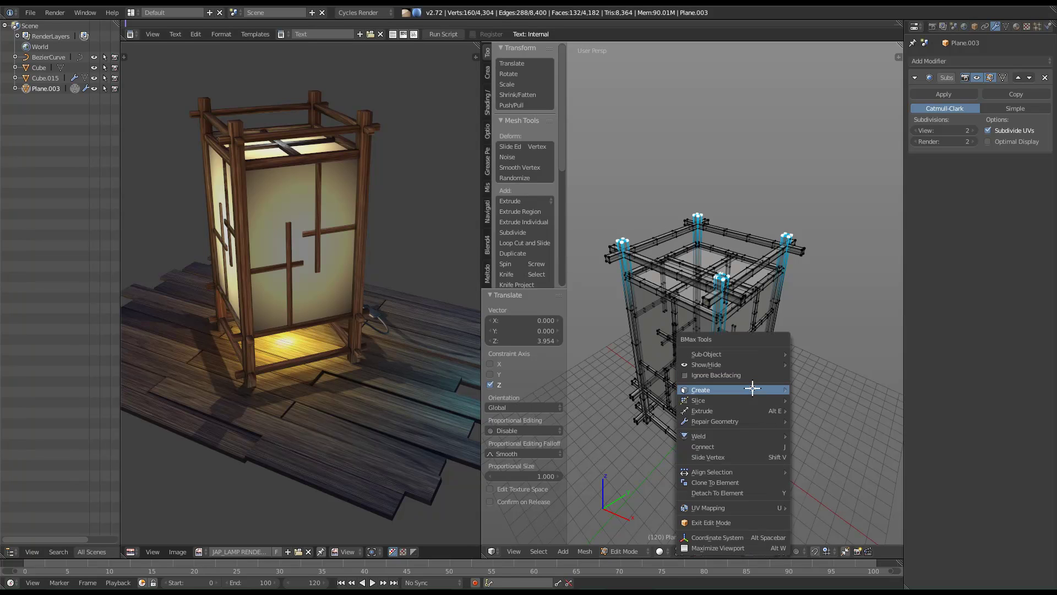
key("z")
key("z")
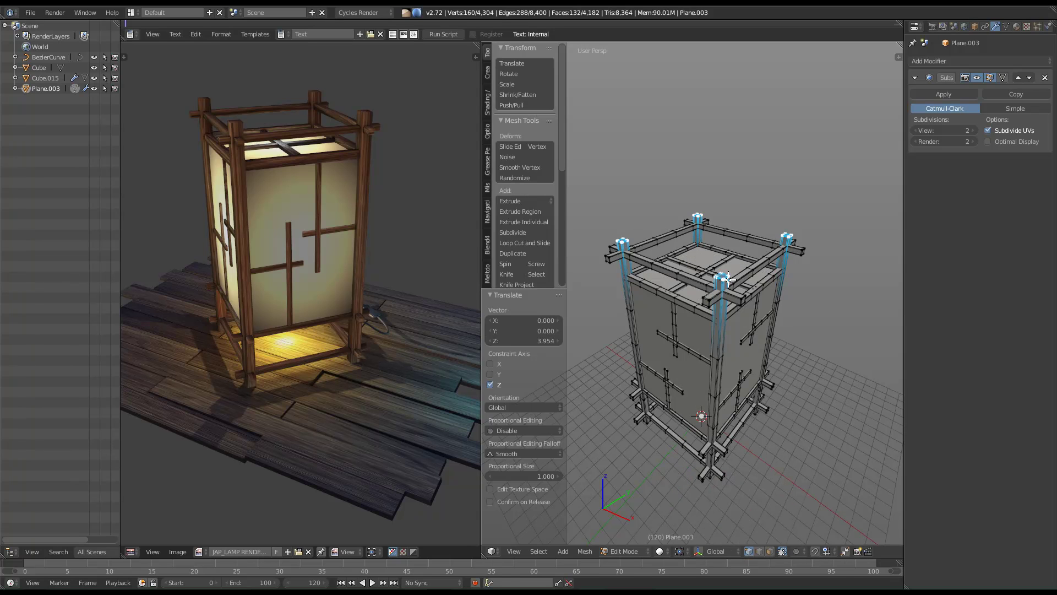
Maximize the 3D view, examine the raised posts and top ring in object mode, and resume mesh editing.
key("ctrl+Up")
key("Tab")
scroll(682, 299, "down", 6)
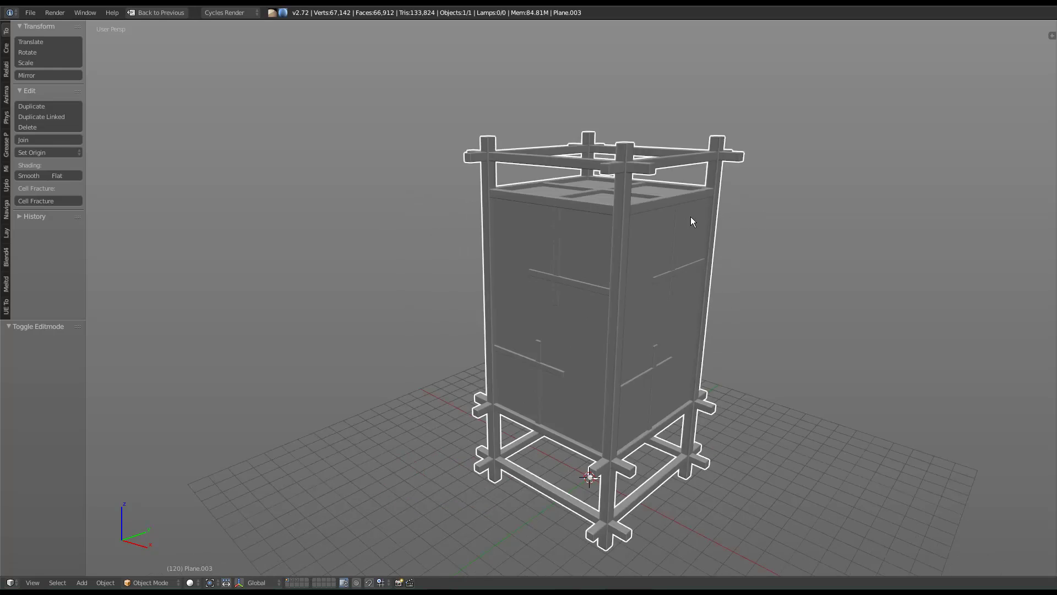
middle_click_drag(658, 293, 648, 309)
middle_click_drag(648, 261, 649, 195)
scroll(649, 194, "up", 5)
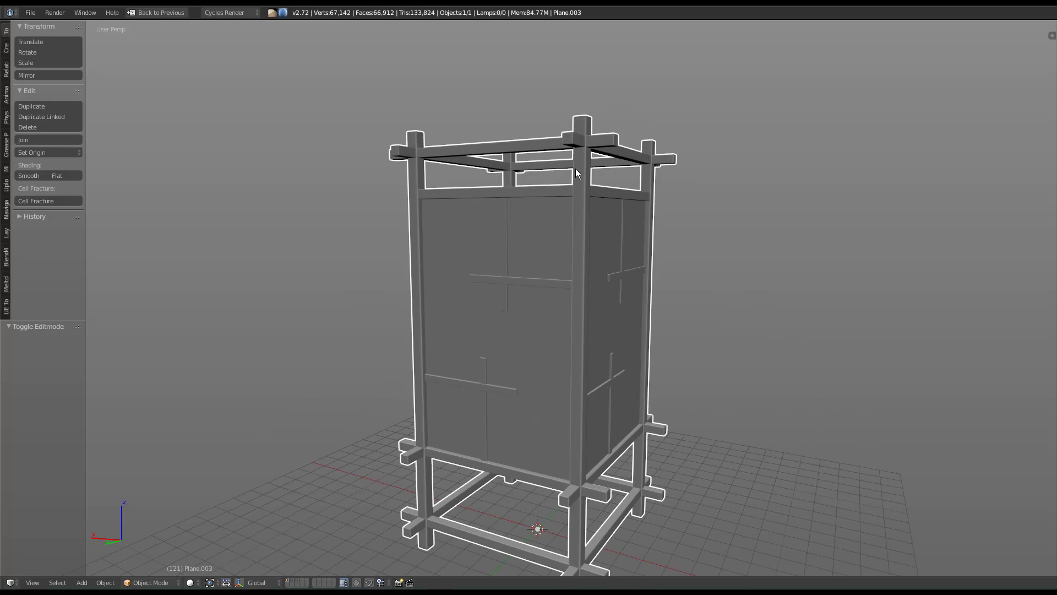
key("Tab")
middle_click_drag(598, 306, 594, 292)
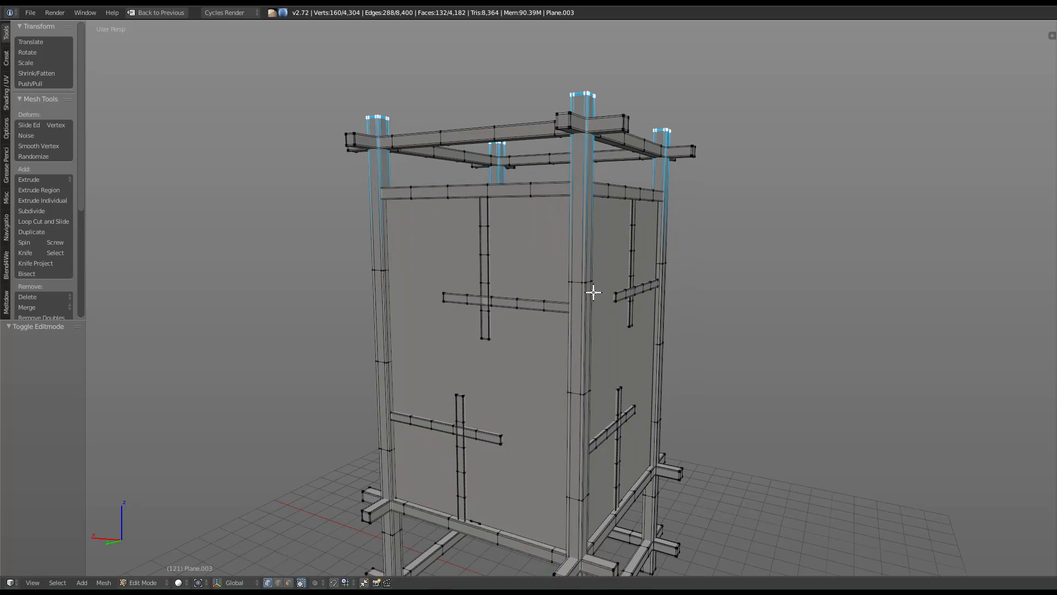
Add centred edge loops across the stretched upper sections of the lamp's corner posts.
right_click(590, 285, "alt")
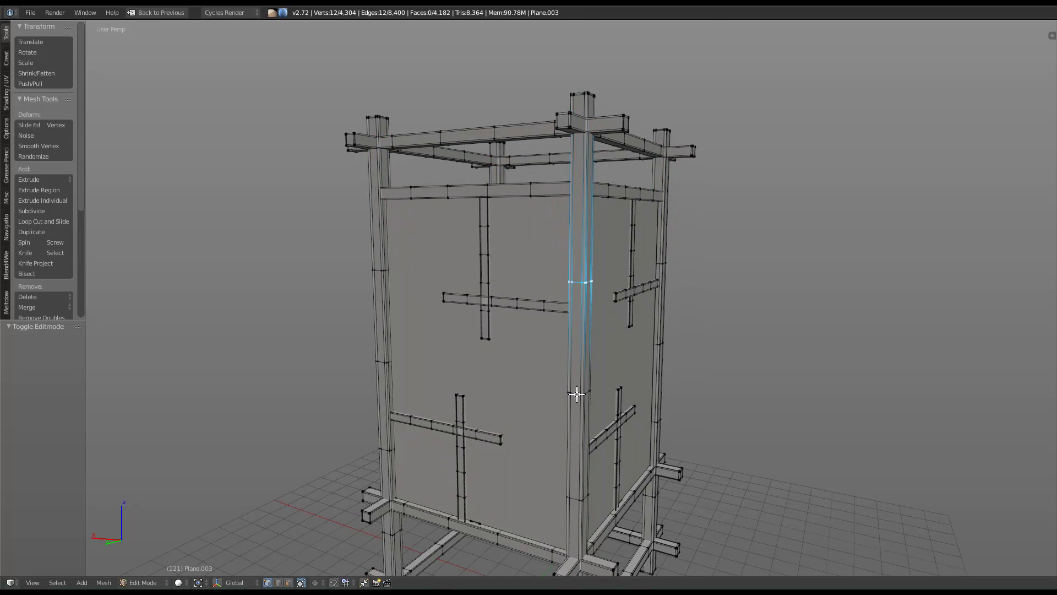
left_click(587, 197)
right_click(587, 197)
key("ctrl+r")
key("ctrl+r")
left_click(670, 212)
right_click(670, 212)
middle_click_drag(696, 215, 510, 248)
key("ctrl+r")
left_click(874, 230)
right_click(873, 230)
Leave mesh editing, reveal all hidden objects, and show the layers containing the floor planks and the cable.
key("Tab")
key("Tab")
middle_click_drag(677, 241, 628, 129)
key("Tab")
middle_click_drag(540, 302, 669, 270)
key("alt+h")
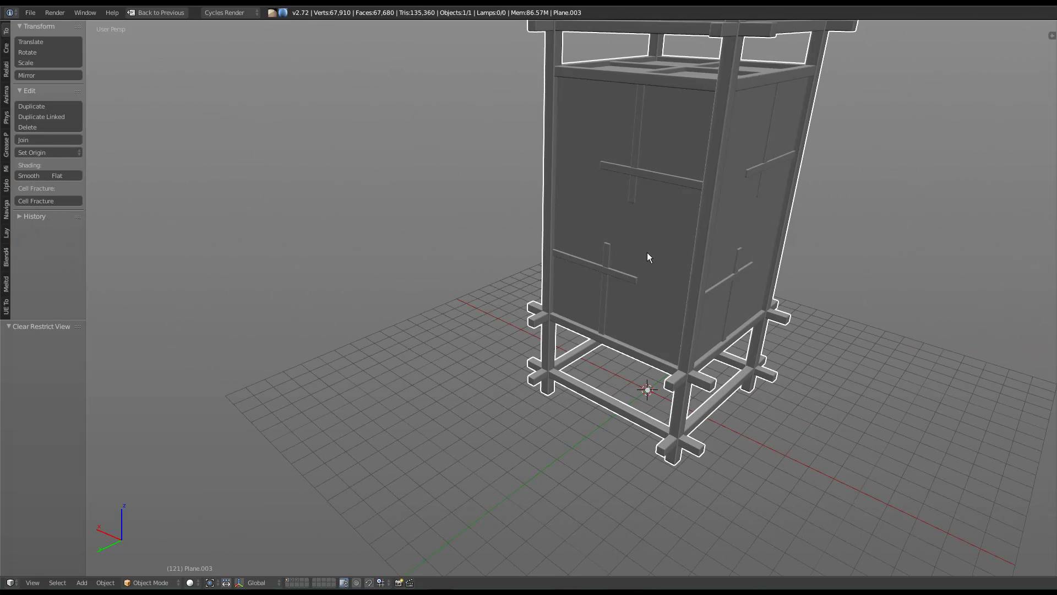
left_click(297, 582, "shift")
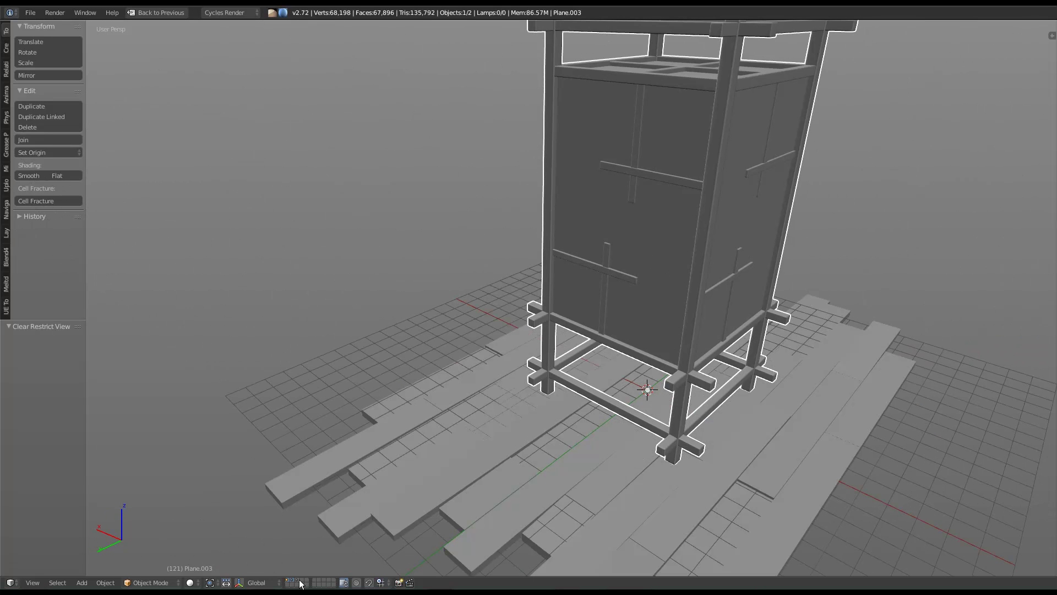
left_click(298, 580, "shift")
Examine the lamp's top frame and upper grid up close, with the lamp frame selected.
middle_click_drag(491, 488, 698, 392)
key("a")
middle_click_drag(747, 323, 840, 260, "shift")
middle_click_drag(502, 333, 710, 335)
middle_click_drag(569, 282, 554, 332)
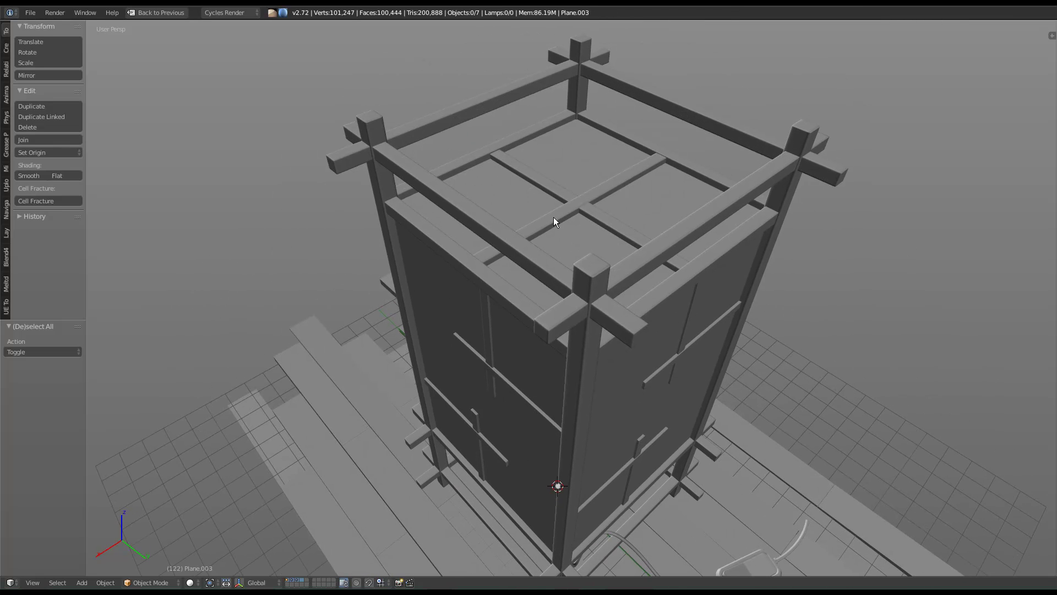
right_click(546, 180)
scroll(544, 178, "up", 3)
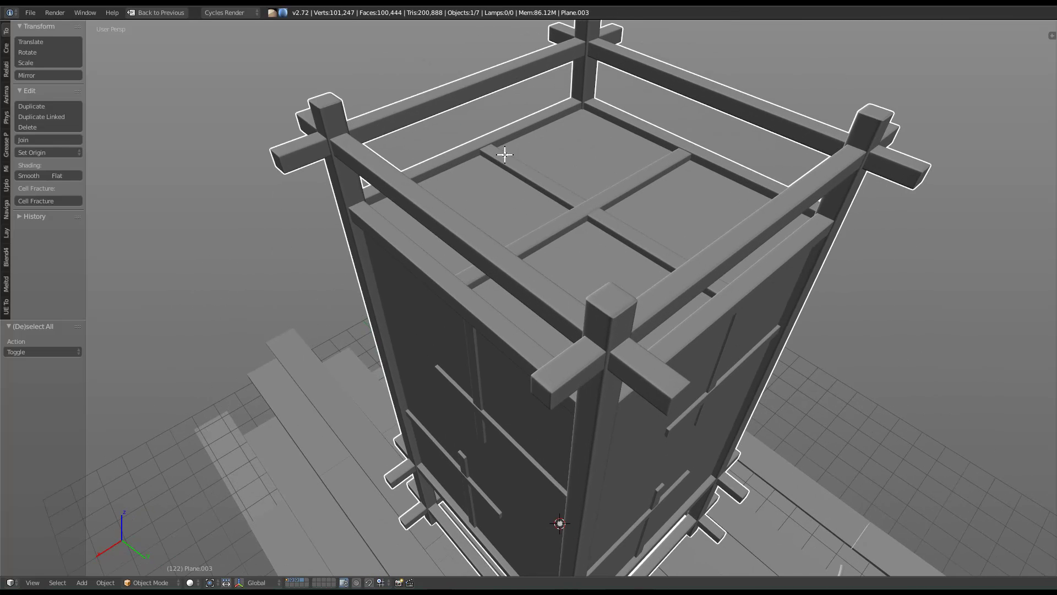
key("Tab")
key("Tab")
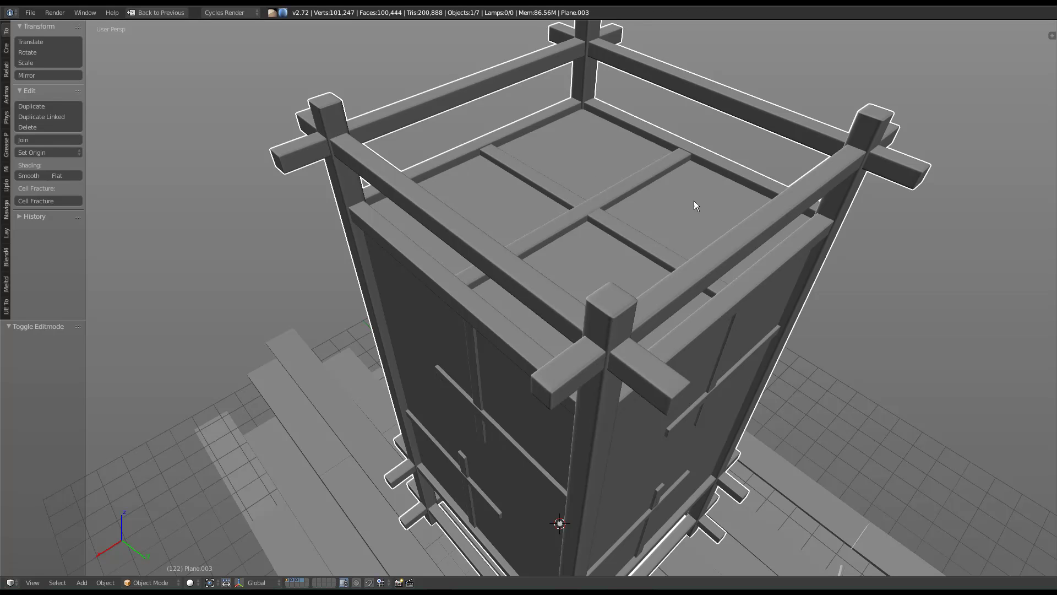
Examine the whole lamp on its plank floor from all sides.
scroll(563, 298, "down", 4)
middle_click_drag(562, 298, 563, 273)
scroll(562, 273, "down", 2)
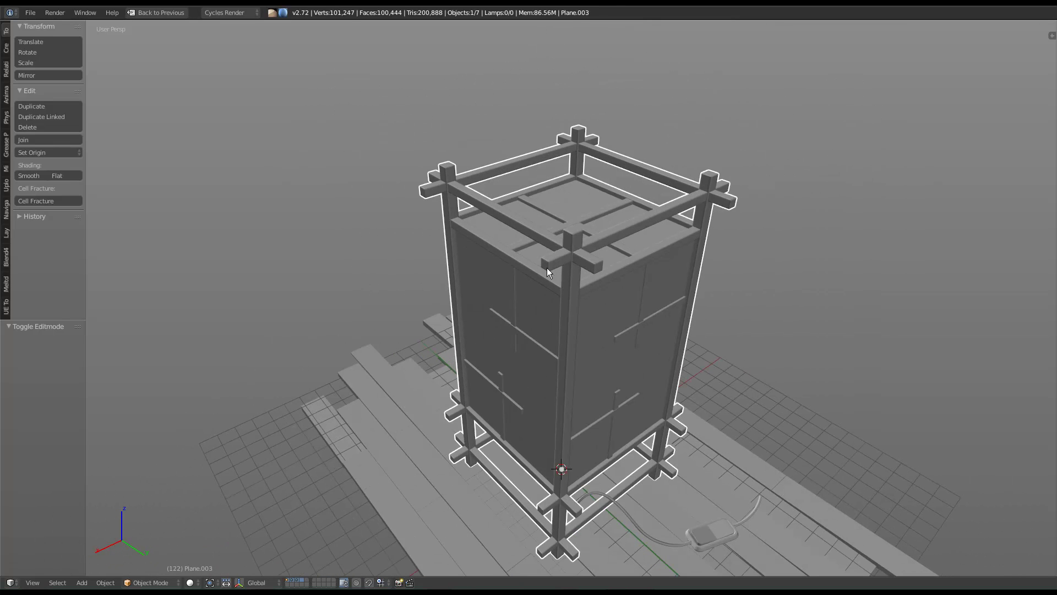
scroll(622, 328, "down", 3)
middle_click_drag(623, 328, 725, 368)
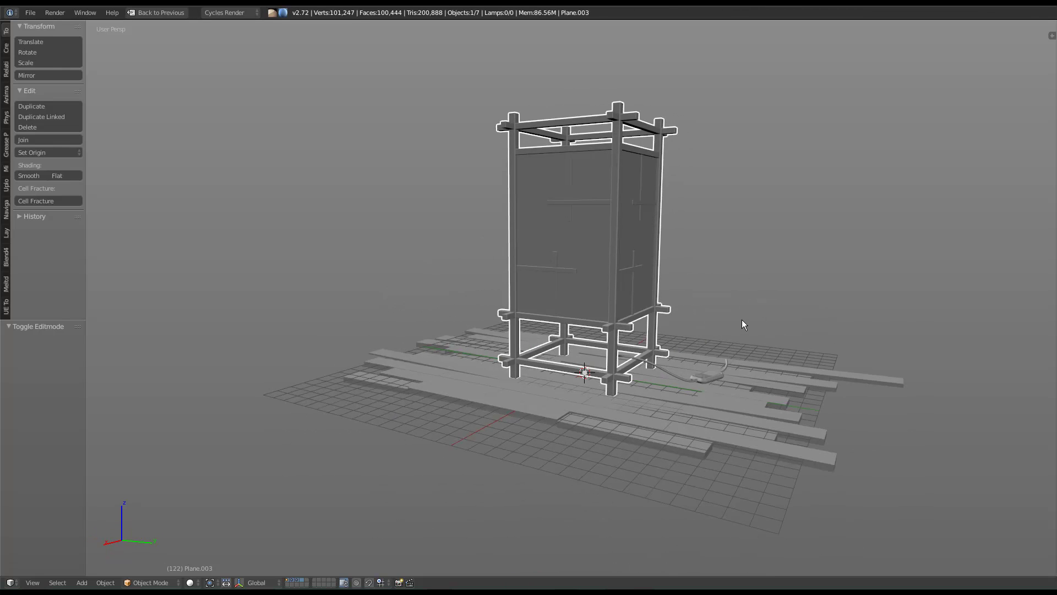
middle_click_drag(677, 327, 642, 358)
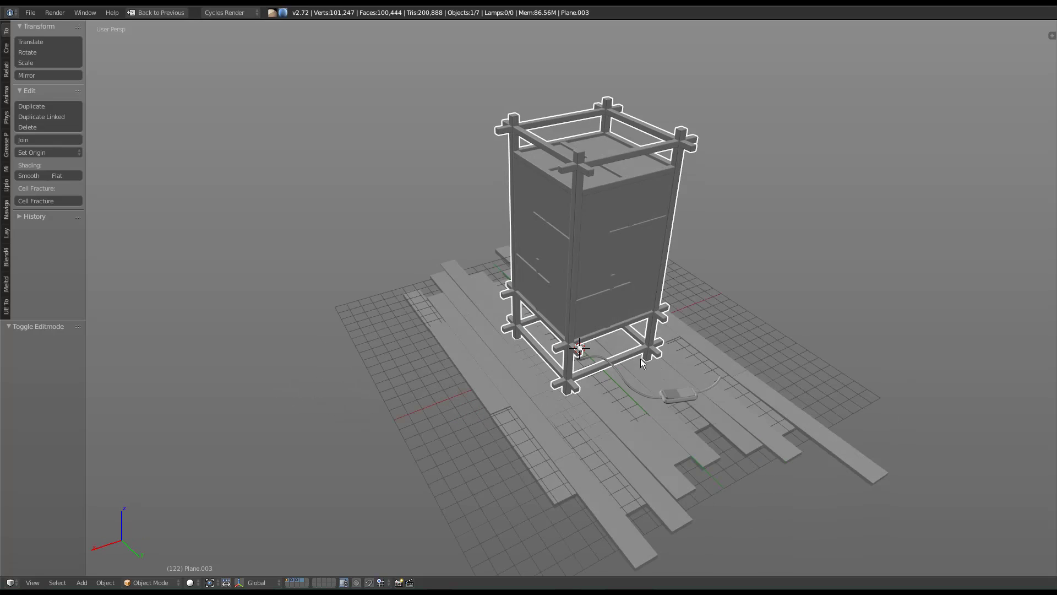
middle_click_drag(778, 354, 642, 365)
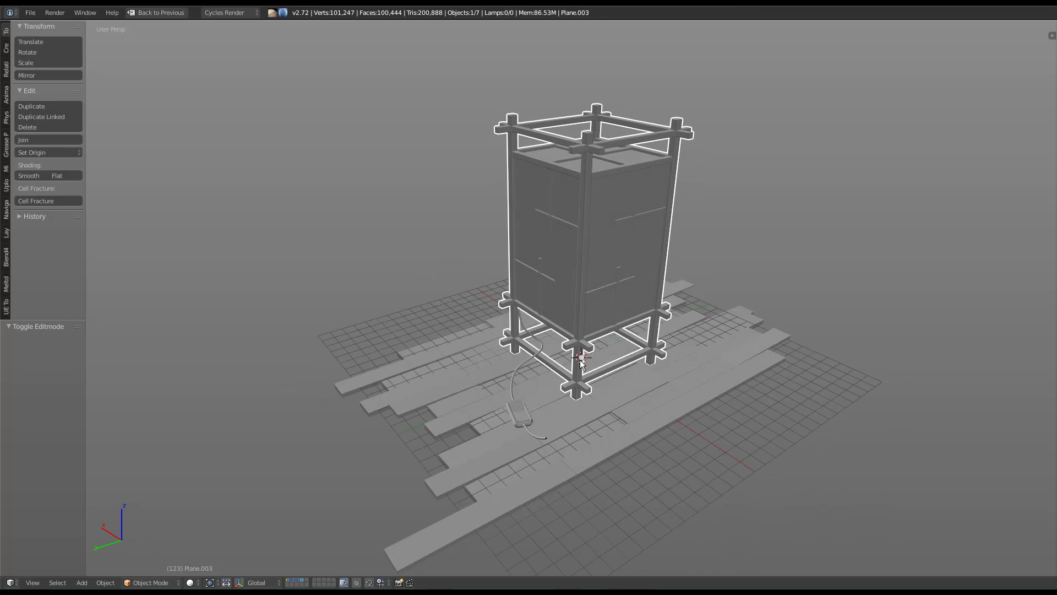
middle_click_drag(474, 352, 733, 310)
middle_click_drag(342, 281, 637, 282)
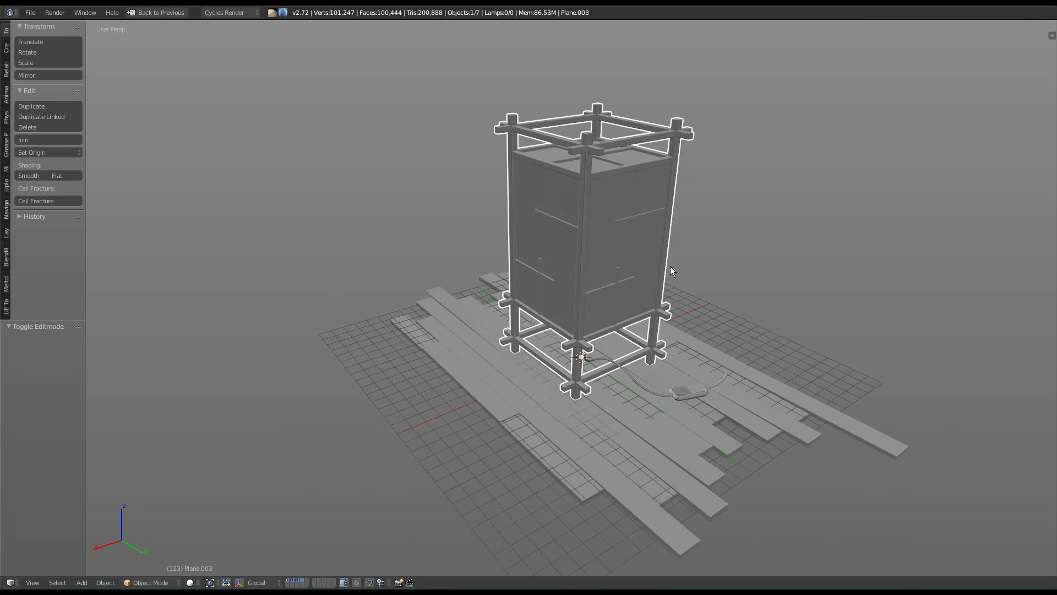
Restore the full layout and compare the lamp's proportions with the reference image.
key("shift+space")
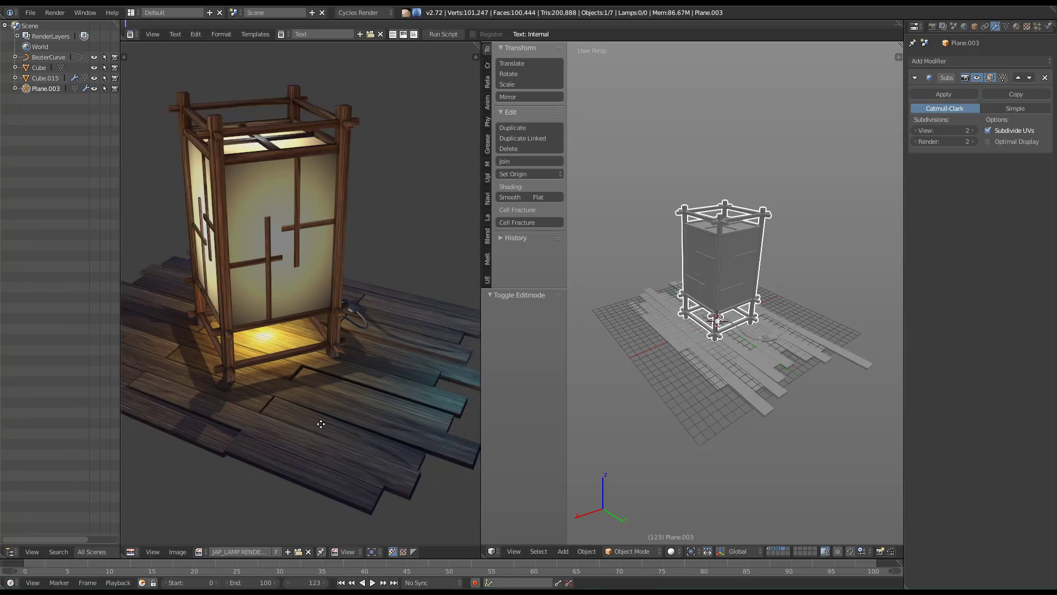
scroll(301, 347, "down", 1)
middle_click_drag(300, 347, 375, 377)
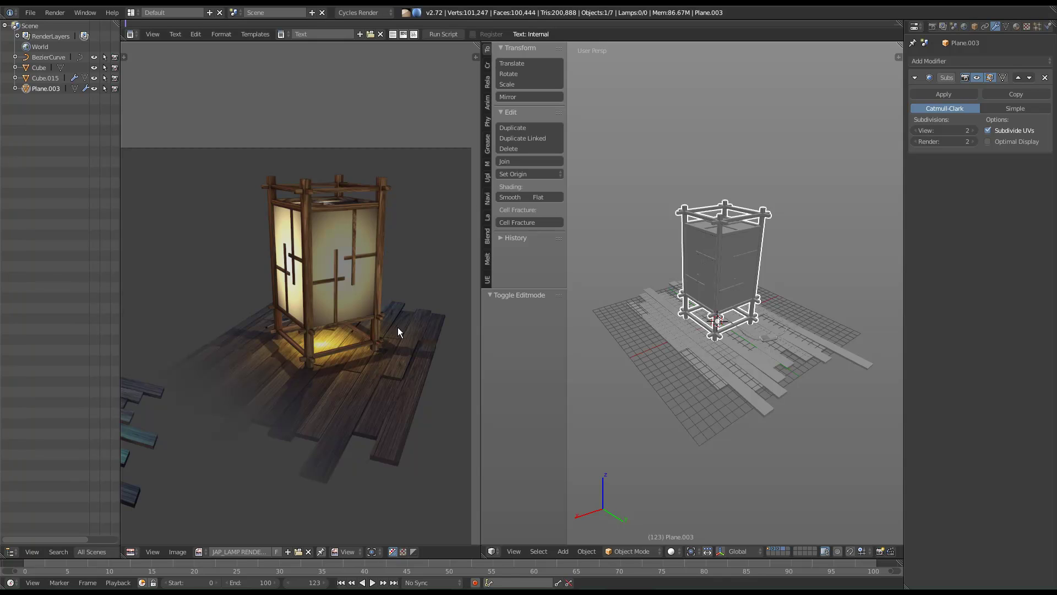
middle_click_drag(371, 357, 389, 331)
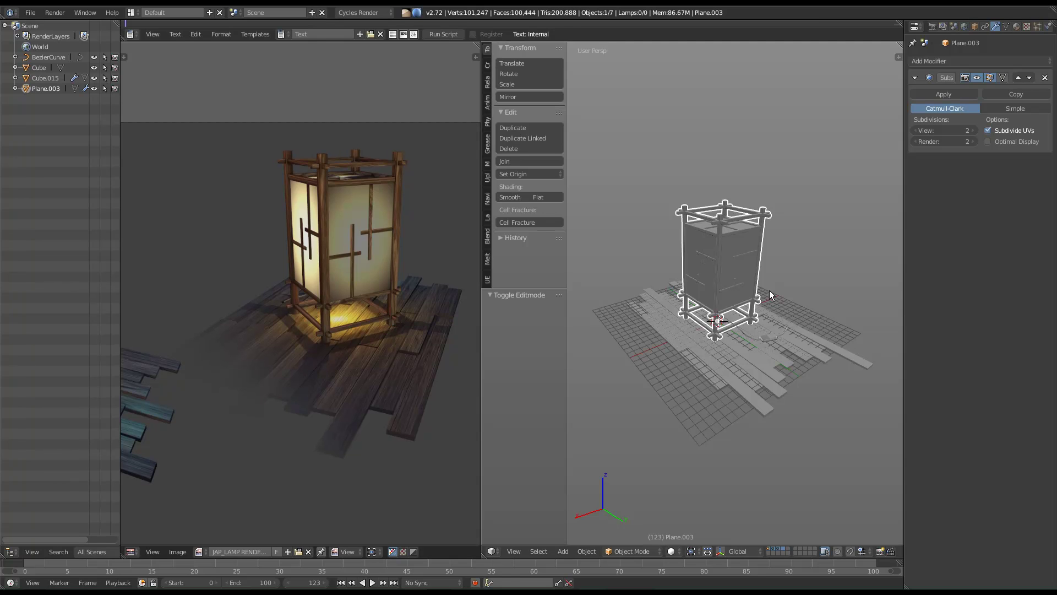
Maximize the 3D view and open the power cable curve for editing near its upper end under the lamp.
key("ctrl+Up")
middle_click_drag(597, 271, 641, 288)
scroll(642, 293, "up", 8)
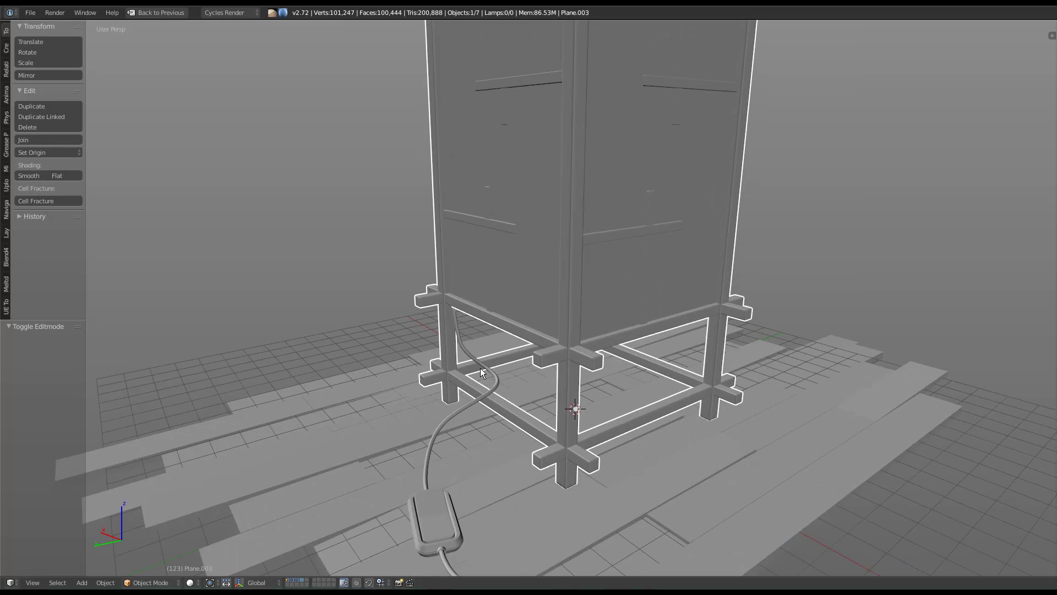
middle_click_drag(439, 325, 484, 331)
right_click(484, 331)
key("Tab")
scroll(482, 331, "up", 1)
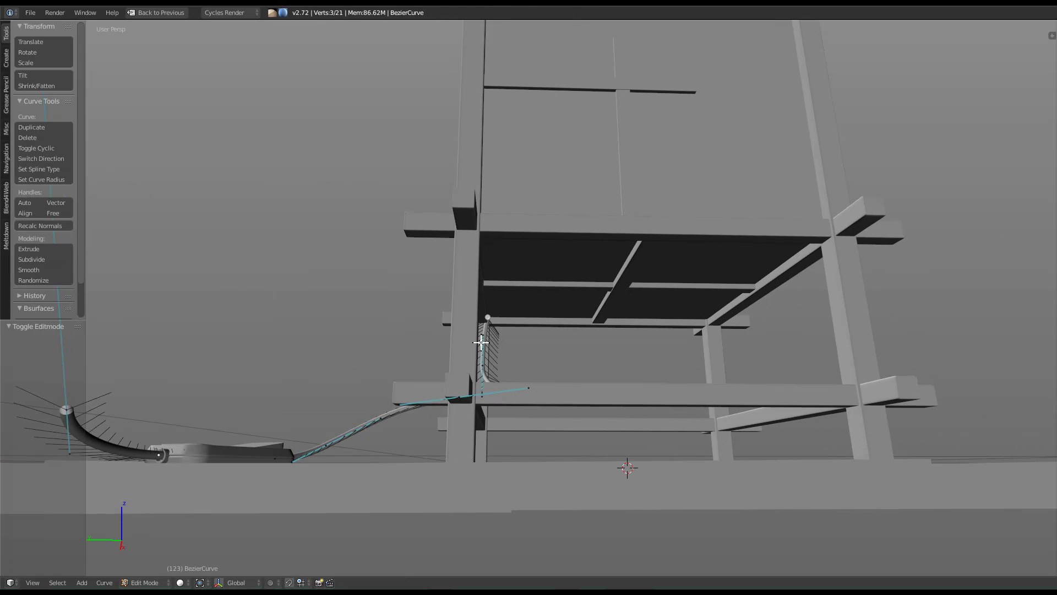
scroll(516, 367, "up", 6)
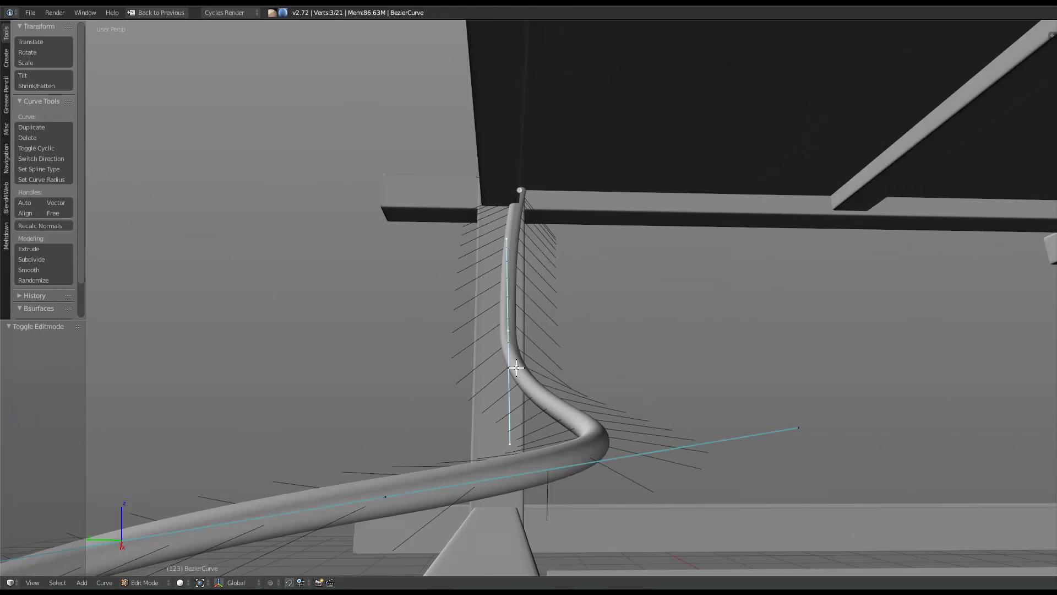
Turn on the transform manipulator and move the upper handle of the cable's bend about 0.625 along Y, -0.05 along X and -0.084 along Z.
key("ctrl+space")
mouse_move(439, 302)
left_mouse_down()
mouse_move(479, 302)
mouse_move(438, 303)
left_mouse_up()
right_click(566, 151)
key("g")
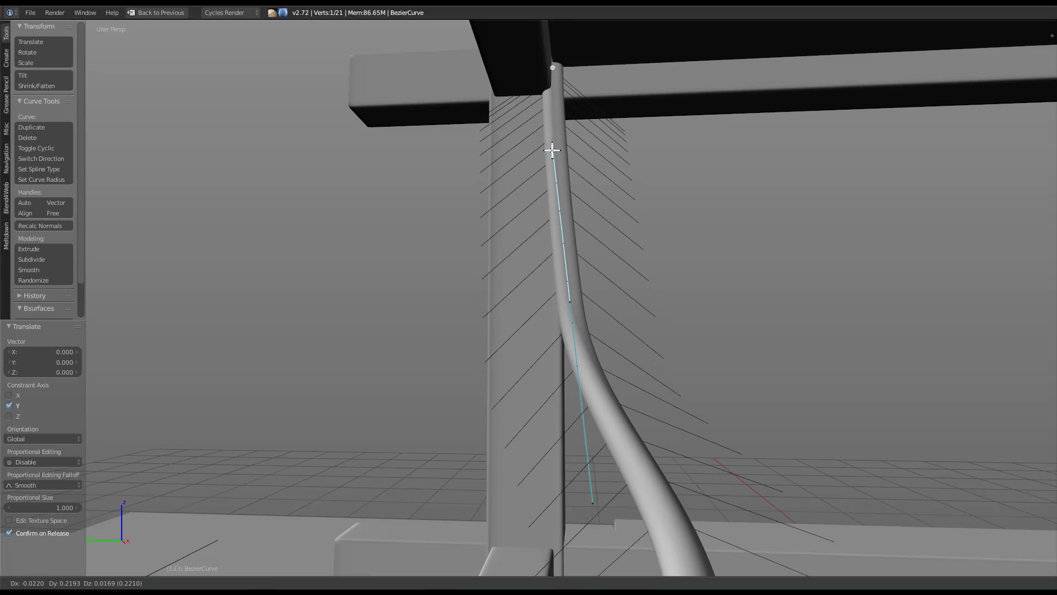
left_click(526, 157)
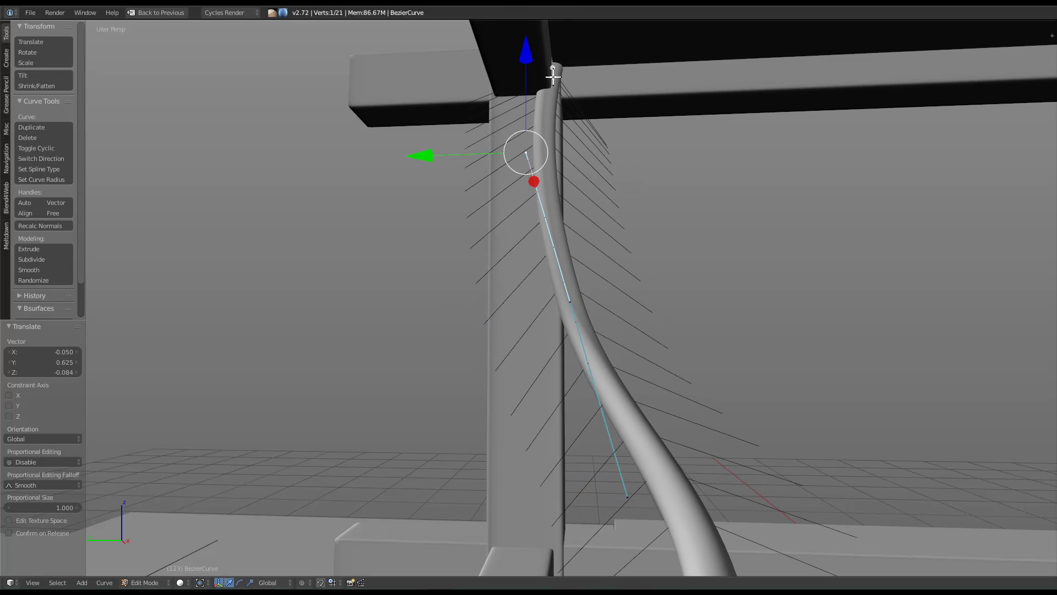
Move the handle at the cable's top end -0.585 along Y and slightly along negative X.
left_click_drag(480, 79, 496, 82)
middle_click_drag(496, 82, 491, 141)
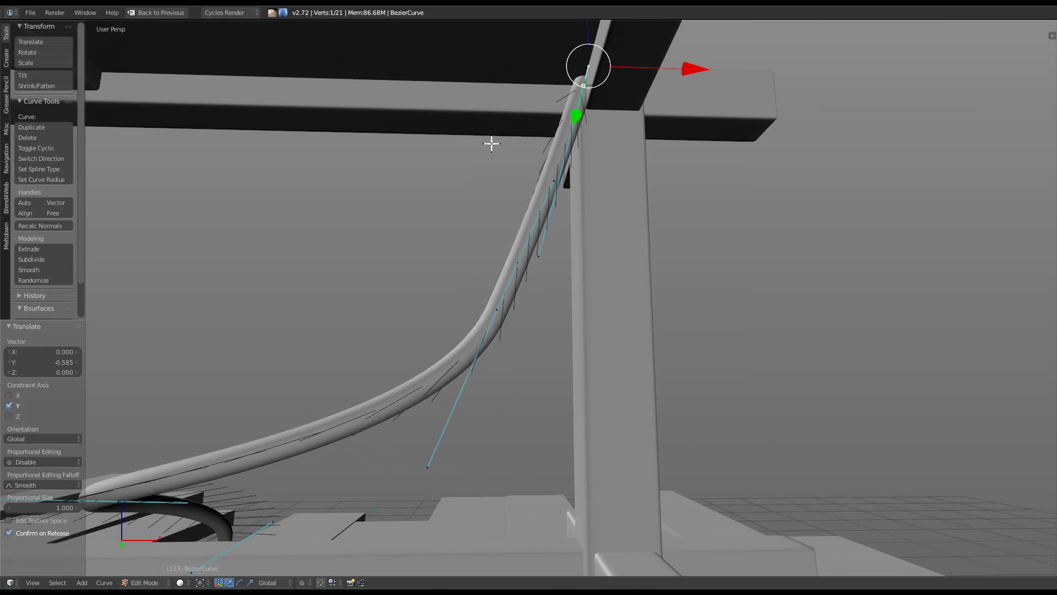
left_click_drag(638, 67, 634, 68)
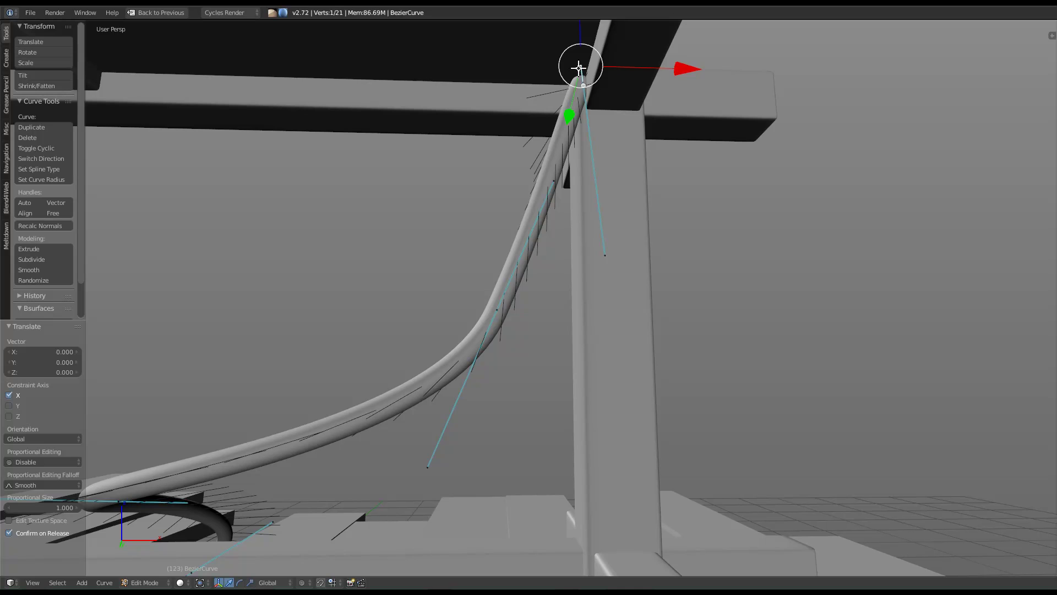
Move the cable's top end point about -0.115 in X, 0.004 in Y and 0.009 in Z, and finish curve editing.
key("a")
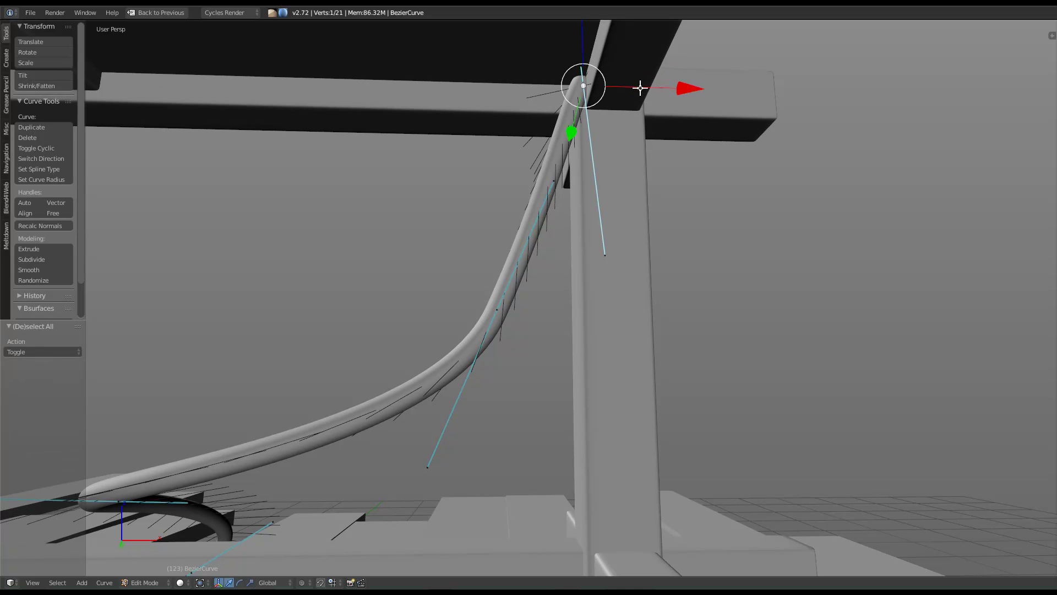
key("g")
left_click(640, 88)
middle_click_drag(640, 88, 602, 172)
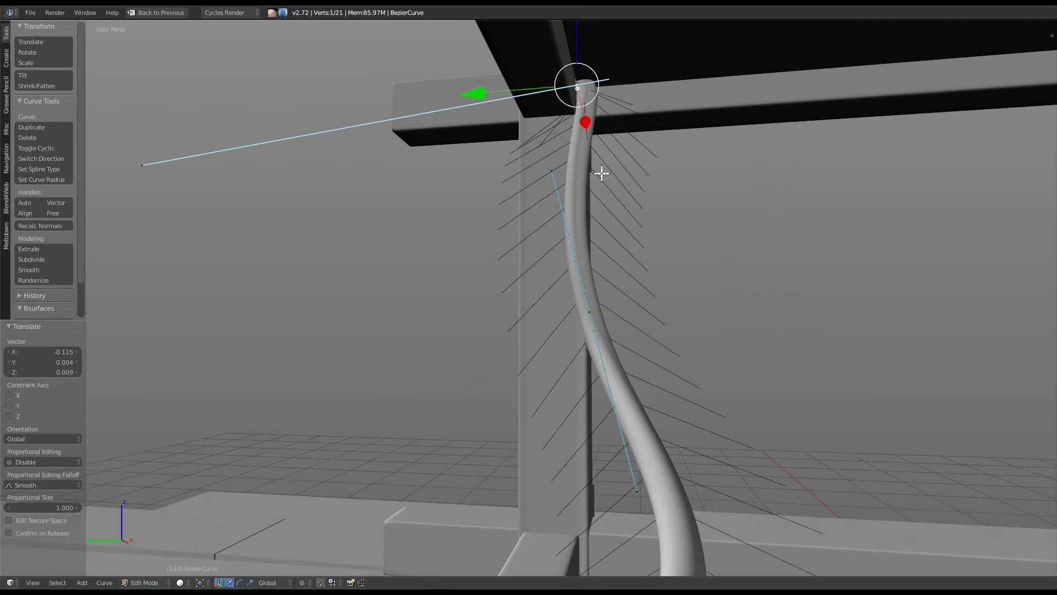
key("Tab")
Select the plank floor and scale it by about 1.09 along Y and 1.082 along X.
scroll(599, 219, "down", 5)
scroll(600, 219, "down", 3)
middle_click_drag(571, 229, 563, 233)
key("a")
scroll(447, 219, "up", 1)
scroll(468, 240, "down", 6)
middle_click_drag(468, 240, 584, 369)
middle_click_drag(651, 339, 554, 362)
right_click(554, 362)
key("s")
key("y")
left_click(759, 240)
key("s")
key("x")
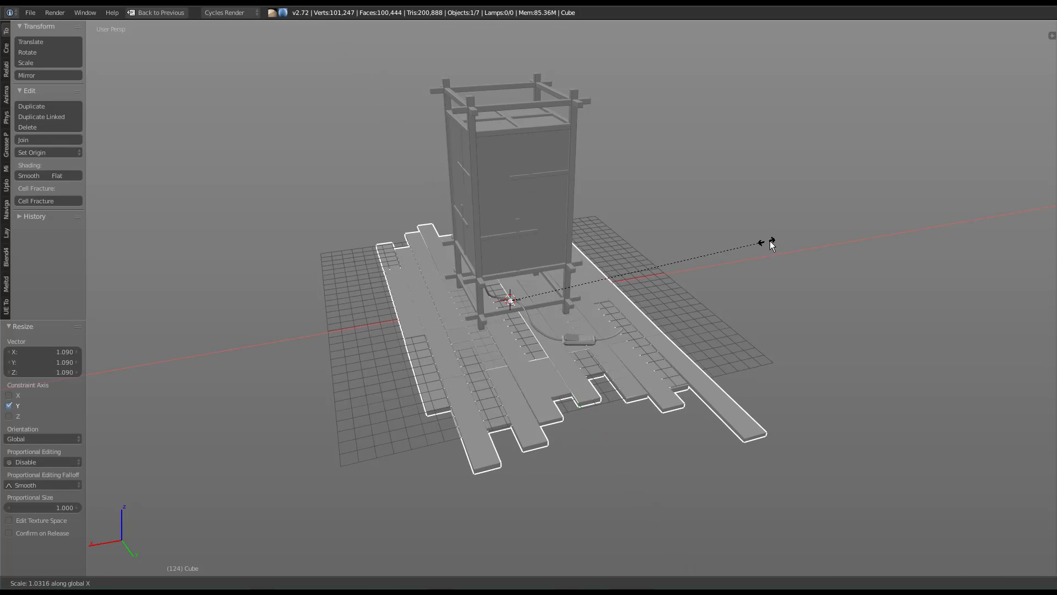
left_click(778, 238)
middle_click_drag(779, 237, 531, 289)
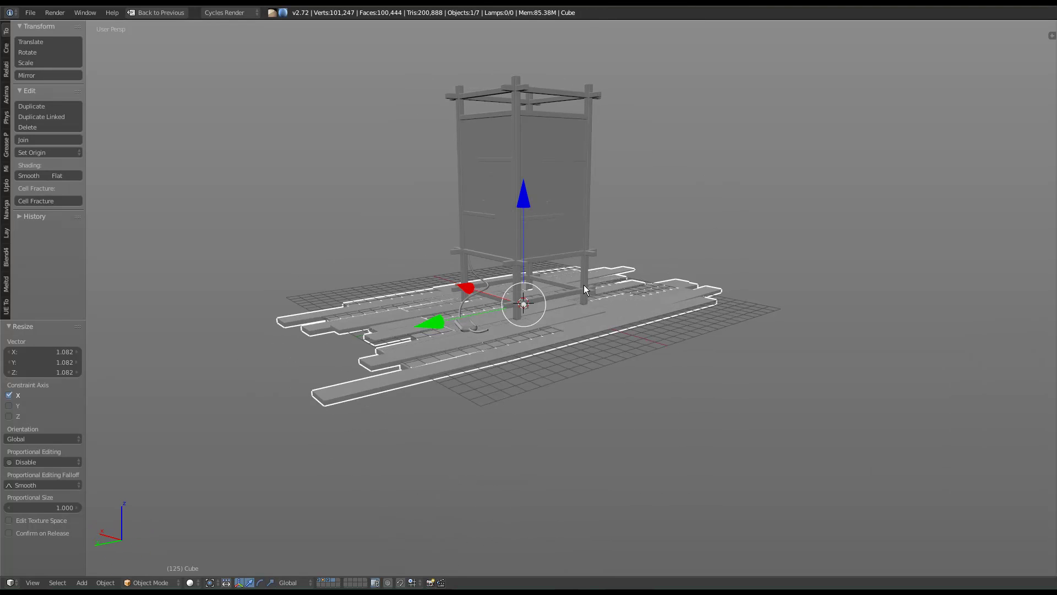
Clear the selection and examine the lamp, cable, switch and enlarged plank floor from several angles.
key("a")
middle_click_drag(573, 326, 617, 356)
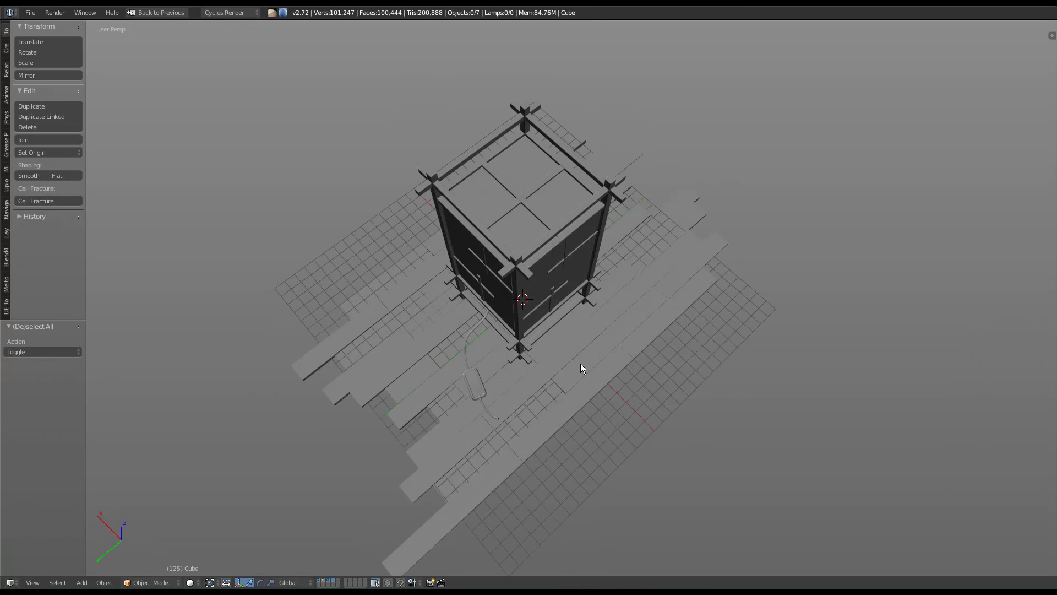
middle_click_drag(585, 237, 677, 172)
middle_click_drag(362, 399, 693, 348)
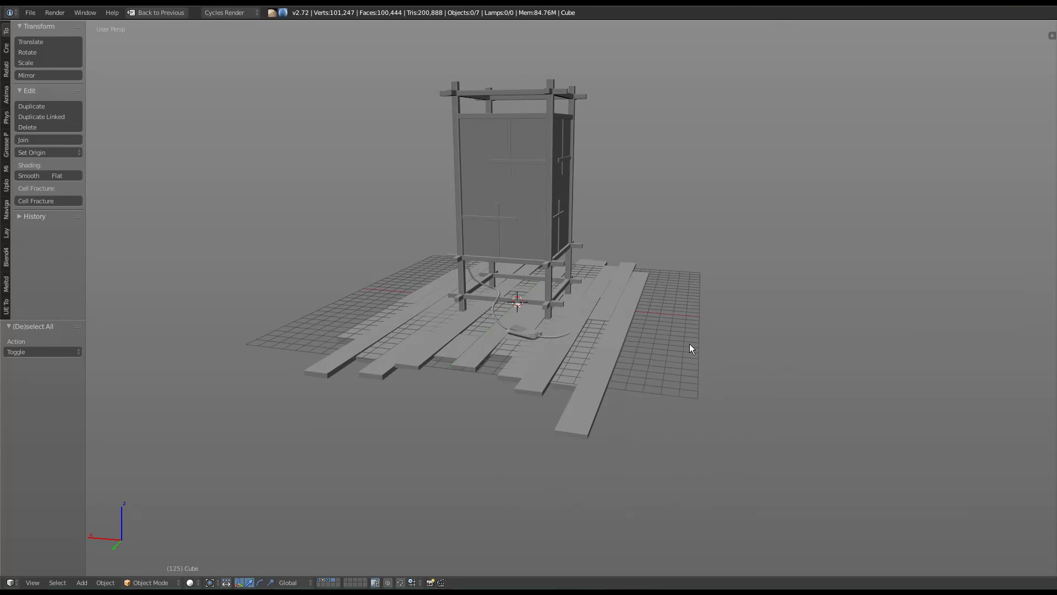
middle_click_drag(491, 344, 592, 328)
scroll(595, 380, "up", 3)
scroll(593, 392, "down", 2)
middle_click_drag(474, 401, 607, 368)
scroll(620, 352, "up", 5)
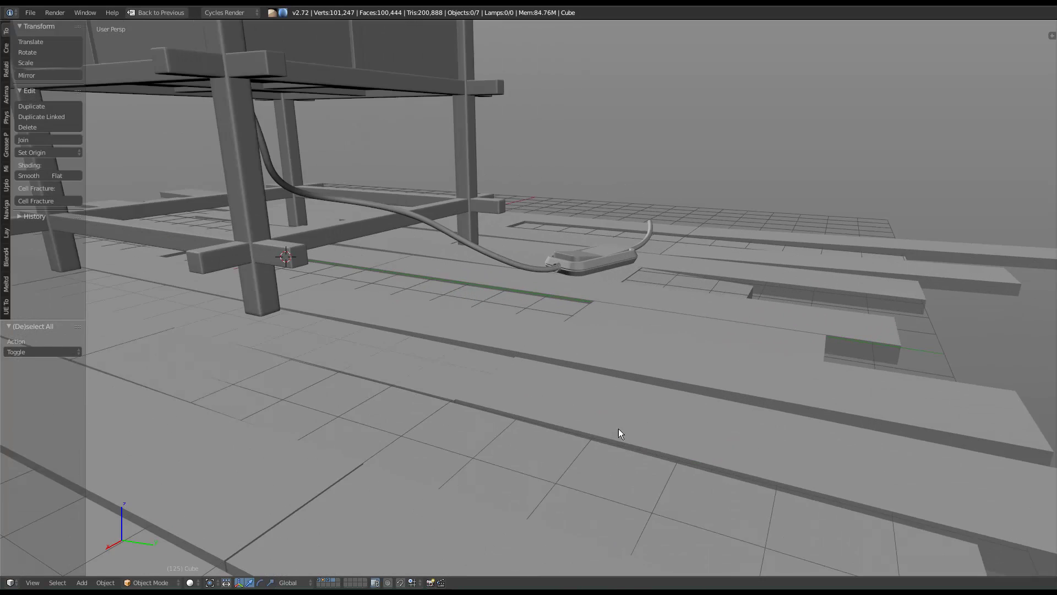
middle_click_drag(557, 284, 458, 295)
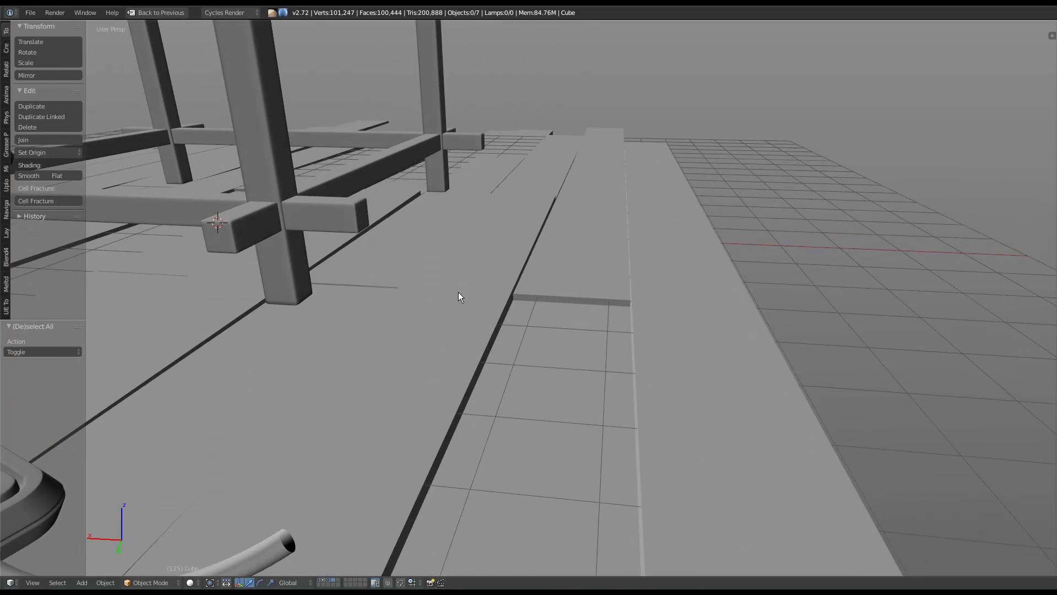
middle_click_drag(385, 344, 442, 305)
scroll(442, 305, "down", 6)
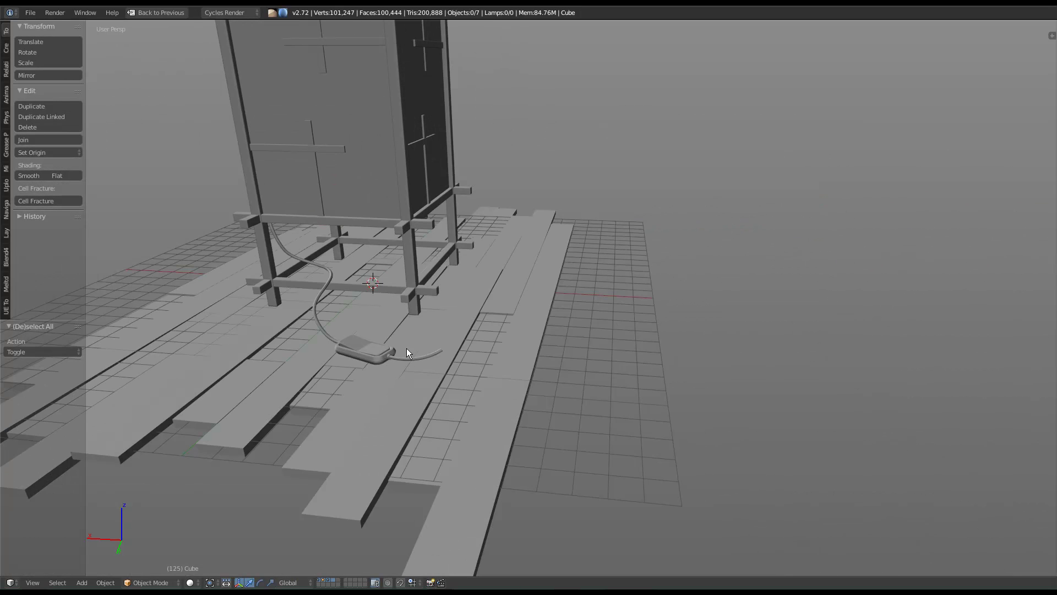
scroll(372, 319, "down", 6)
mouse_move(252, 343)
middle_mouse_down()
mouse_move(393, 328)
mouse_move(390, 370)
mouse_move(462, 343)
mouse_move(552, 401)
mouse_move(538, 309)
middle_mouse_up()
Switch the viewport to rendered shading and examine the lamp and floor from several angles.
key("shift+z")
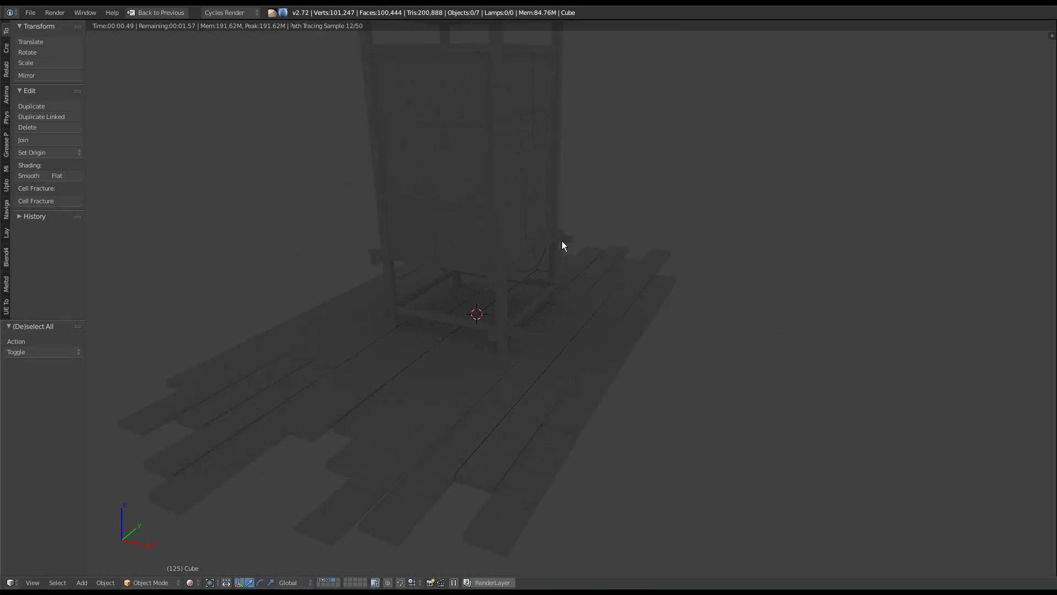
middle_click_drag(541, 228, 481, 292)
middle_click_drag(376, 356, 576, 311)
scroll(573, 336, "up", 1)
middle_click_drag(541, 392, 616, 357)
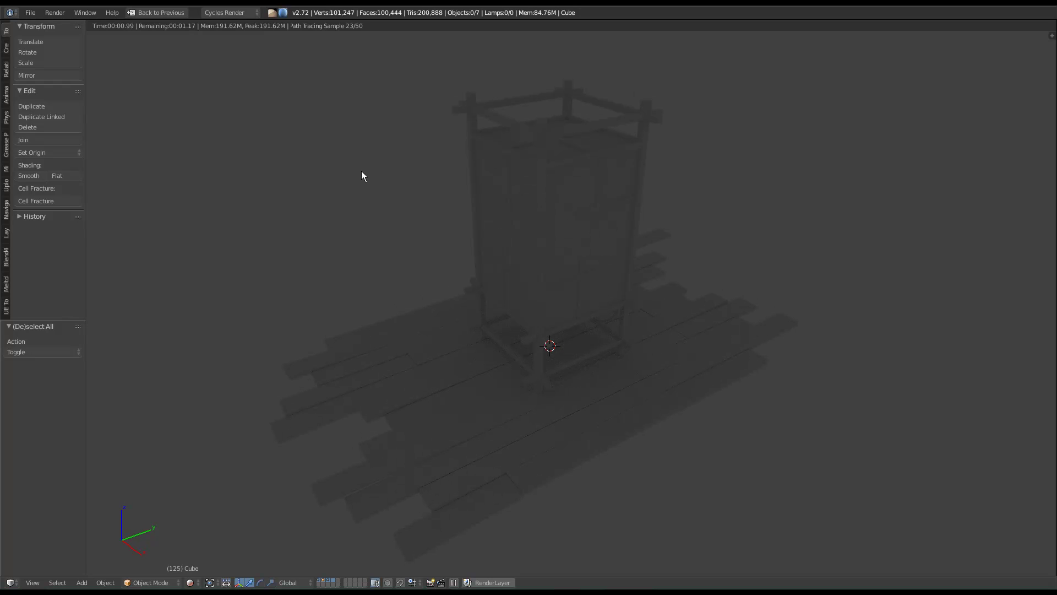